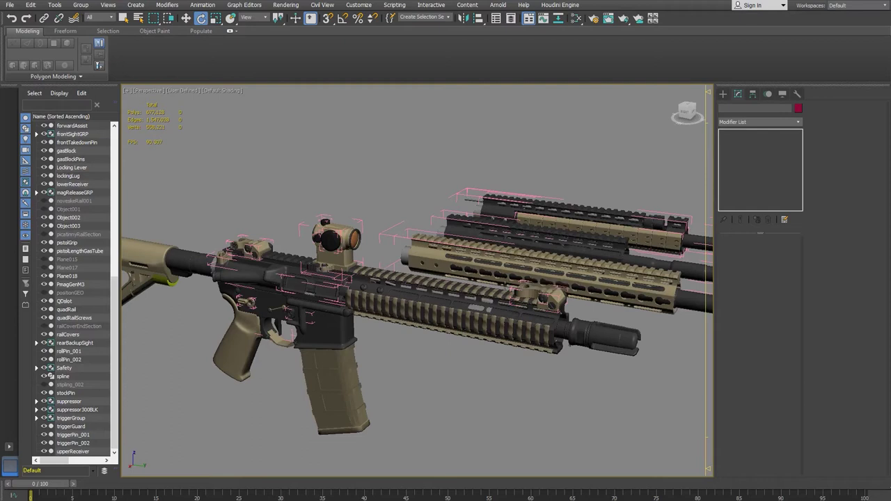
- Examine the rifle's front end and the alternative handguard assemblies from several angles, ending close on the quad rail and muzzle
{"action": "middle_click_drag", "start_coordinate": [508, 259], "coordinate": [547, 307], "text": "alt"}
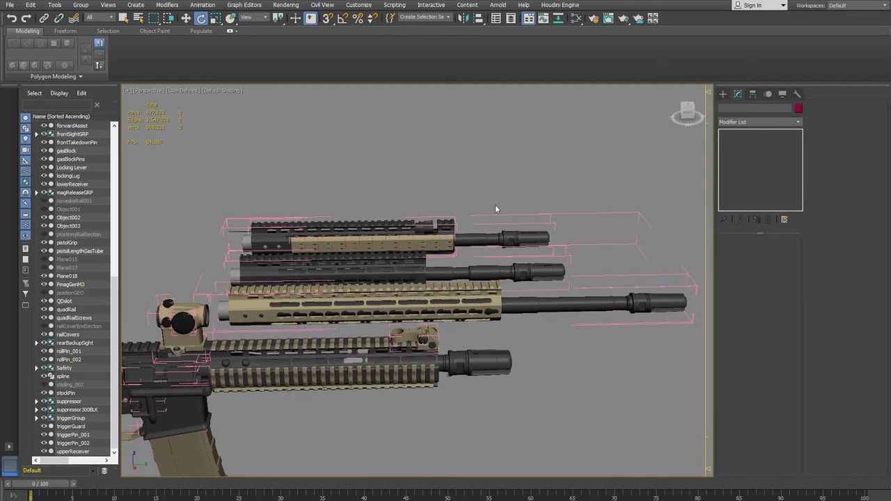
{"action": "middle_click_drag", "start_coordinate": [421, 319], "coordinate": [377, 126], "text": "alt"}
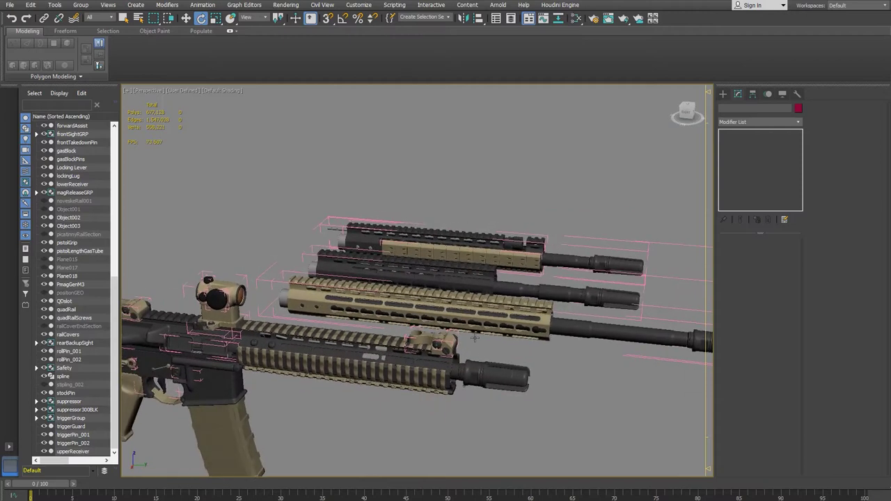
{"action": "middle_click_drag", "start_coordinate": [477, 347], "coordinate": [374, 343], "text": "alt"}
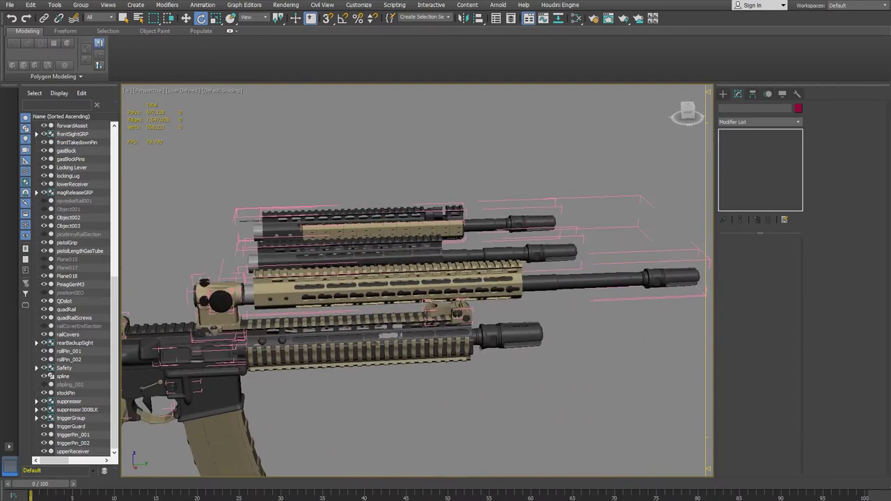
{"action": "middle_click_drag", "start_coordinate": [486, 349], "coordinate": [392, 355], "text": "alt"}
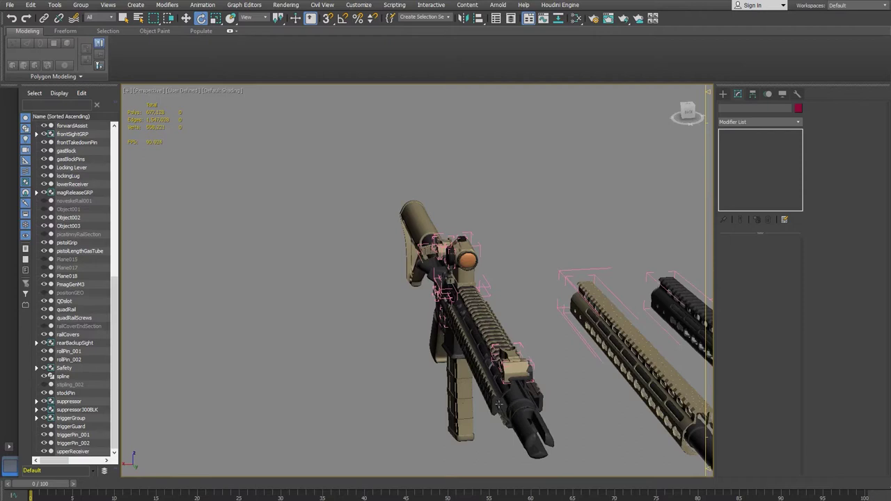
{"action": "middle_click_drag", "start_coordinate": [517, 404], "coordinate": [490, 403], "text": "alt"}
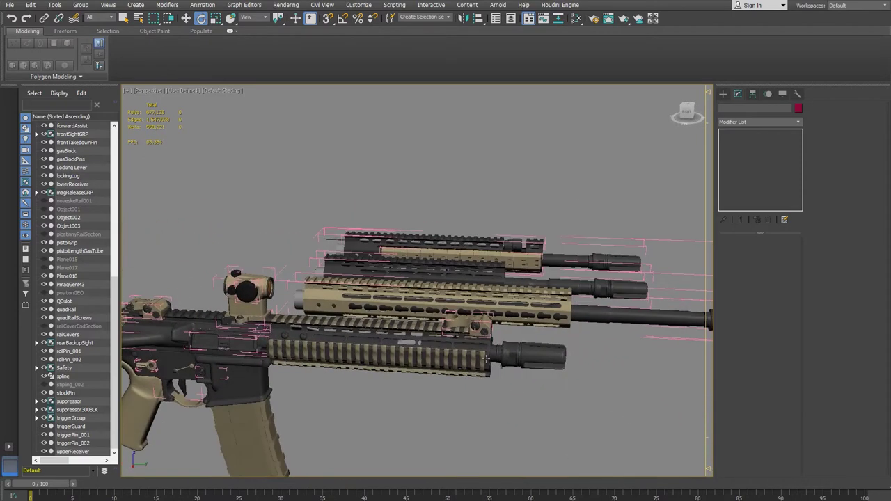
{"action": "middle_click_drag", "start_coordinate": [477, 375], "coordinate": [479, 379], "text": "alt"}
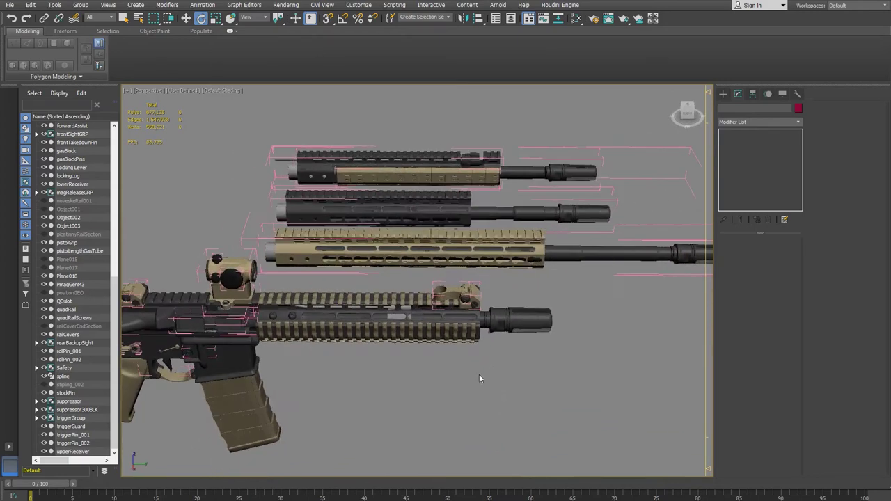
{"action": "middle_click_drag", "start_coordinate": [497, 325], "coordinate": [519, 320], "text": "alt"}
{"action": "scroll", "coordinate": [434, 362], "scroll_direction": "down", "scroll_amount": 4}
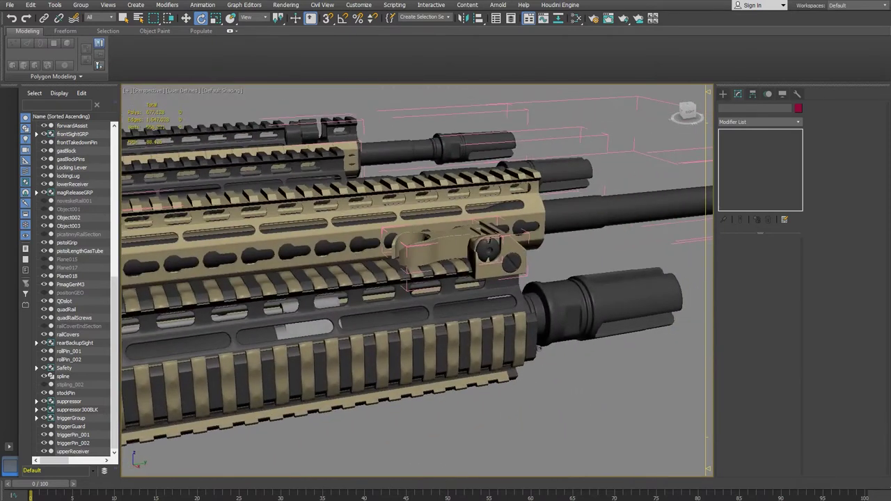
- Switch to the browser and compare the rail-mounted SureFire M600 photos with the tan Bravo Company product image, enlarging the page to 125%
{"action": "left_click", "coordinate": [289, 473]}
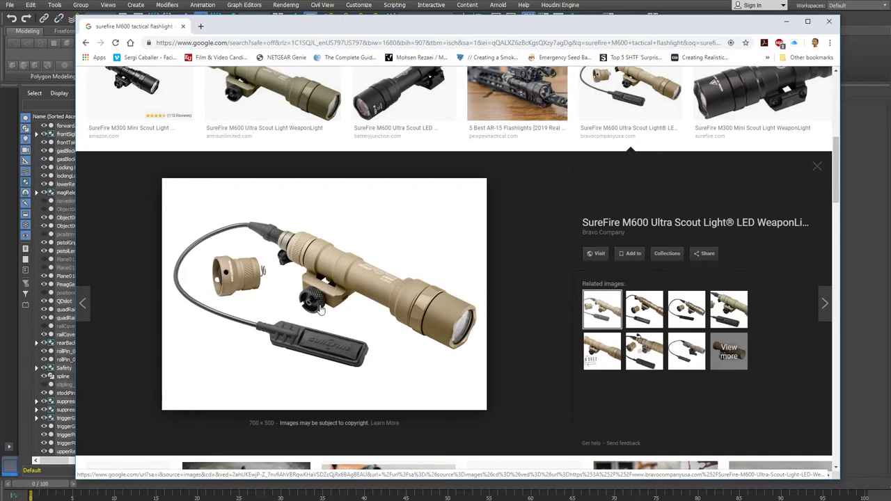
{"action": "left_click", "coordinate": [540, 95]}
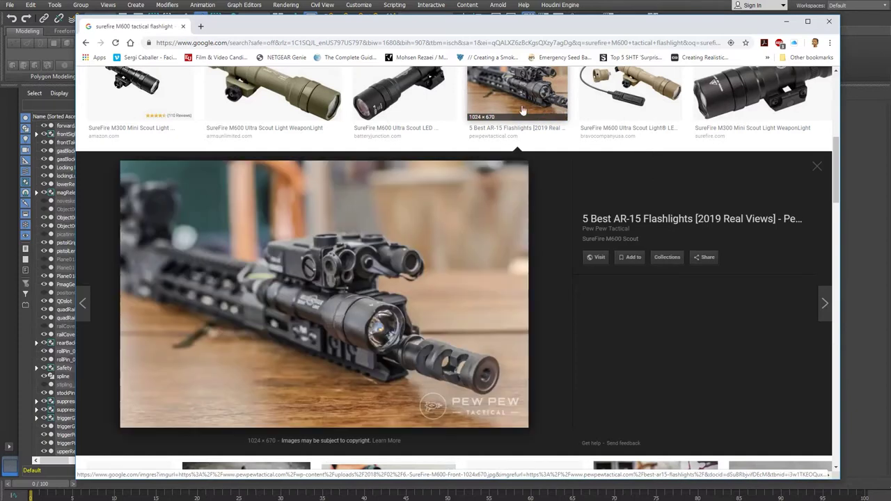
{"action": "left_click", "coordinate": [645, 324]}
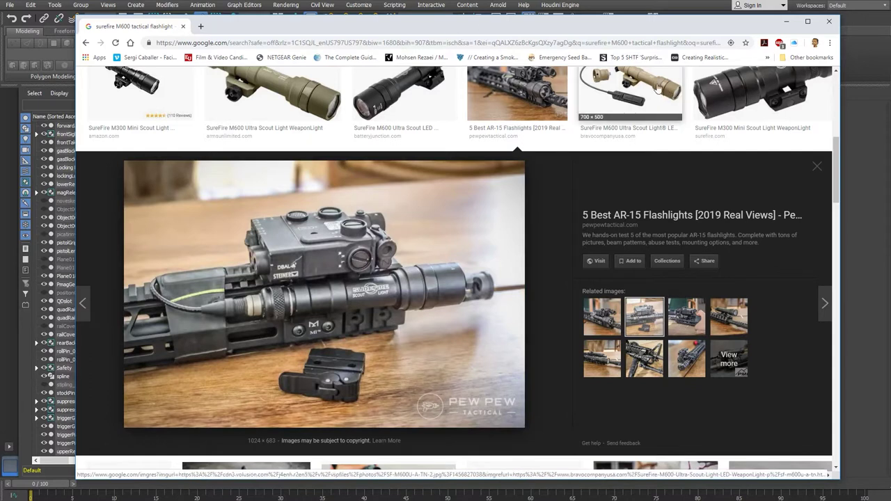
{"action": "left_click", "coordinate": [658, 87]}
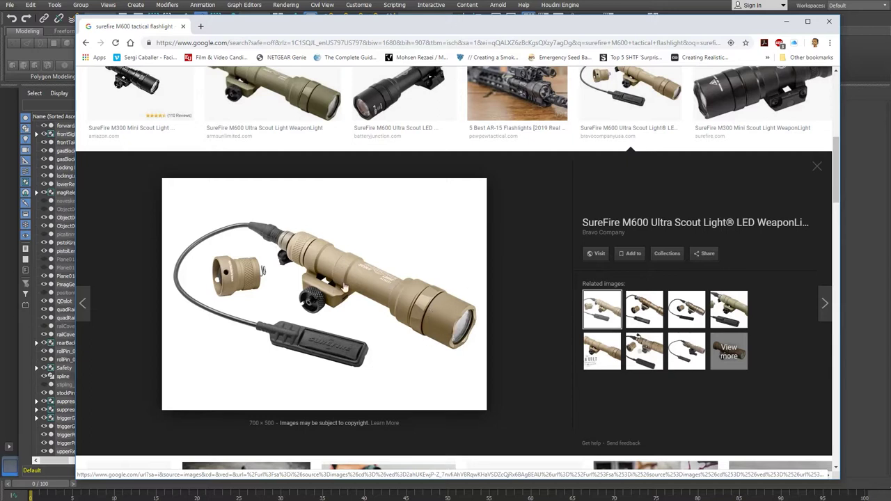
{"action": "scroll", "coordinate": [298, 254], "scroll_direction": "up", "scroll_amount": 2, "text": "ctrl"}
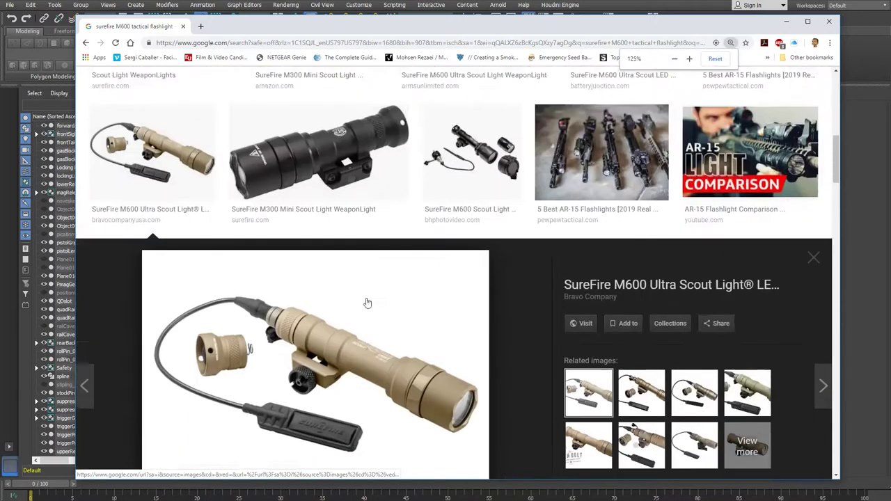
{"action": "left_click", "coordinate": [312, 256]}
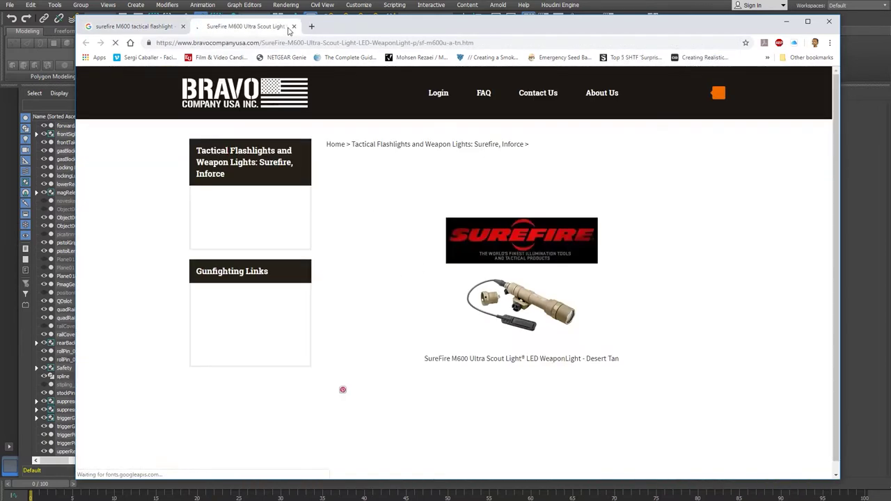
{"action": "left_click", "coordinate": [433, 237]}
{"action": "scroll", "coordinate": [434, 237], "scroll_direction": "up", "scroll_amount": 9, "text": "ctrl"}
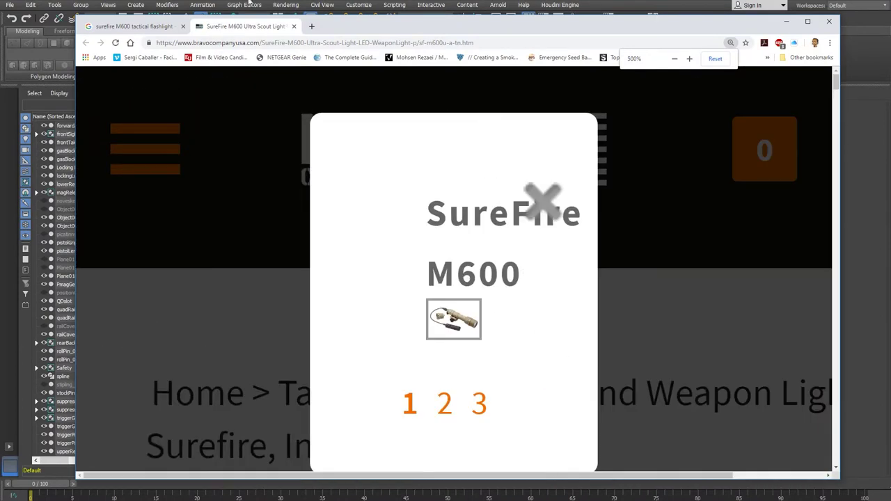
{"action": "left_click", "coordinate": [293, 27]}
- Open the tan SureFire M600 image by itself in a new tab and enlarge it to study the tail cap and rail mount
{"action": "right_click", "coordinate": [296, 255]}
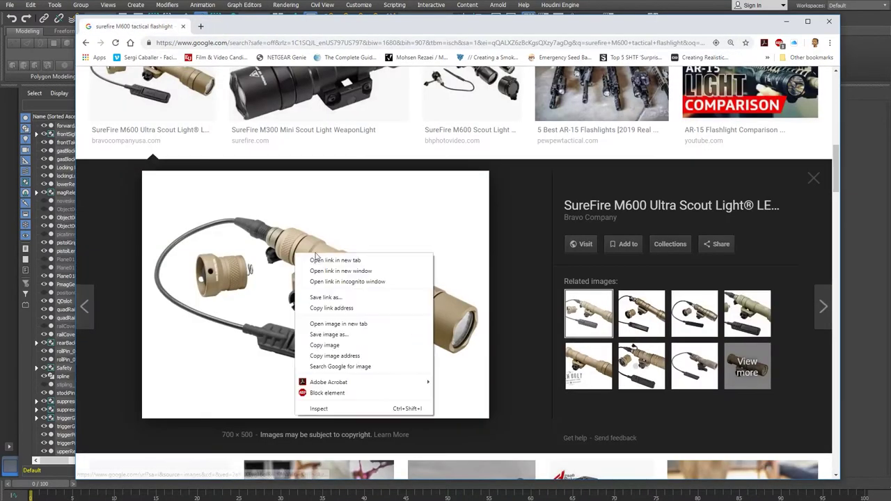
{"action": "left_click", "coordinate": [341, 324]}
{"action": "left_click", "coordinate": [244, 26]}
{"action": "scroll", "coordinate": [449, 245], "scroll_direction": "up", "scroll_amount": 8, "text": "ctrl"}
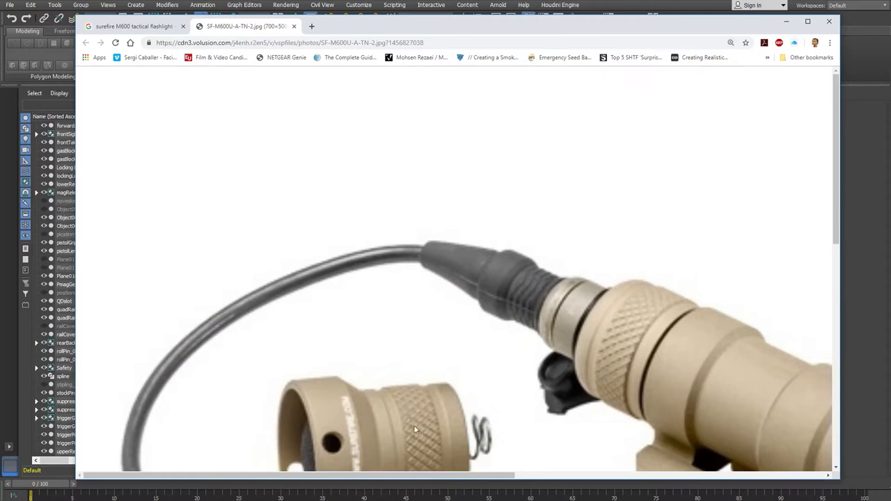
{"action": "scroll", "coordinate": [610, 346], "scroll_direction": "down", "scroll_amount": 2}
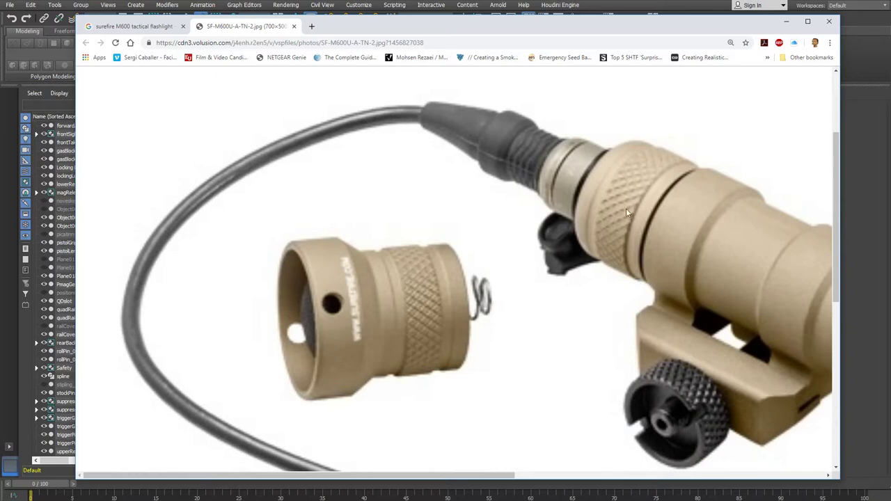
{"action": "scroll", "coordinate": [570, 309], "scroll_direction": "down", "scroll_amount": 1, "text": "ctrl"}
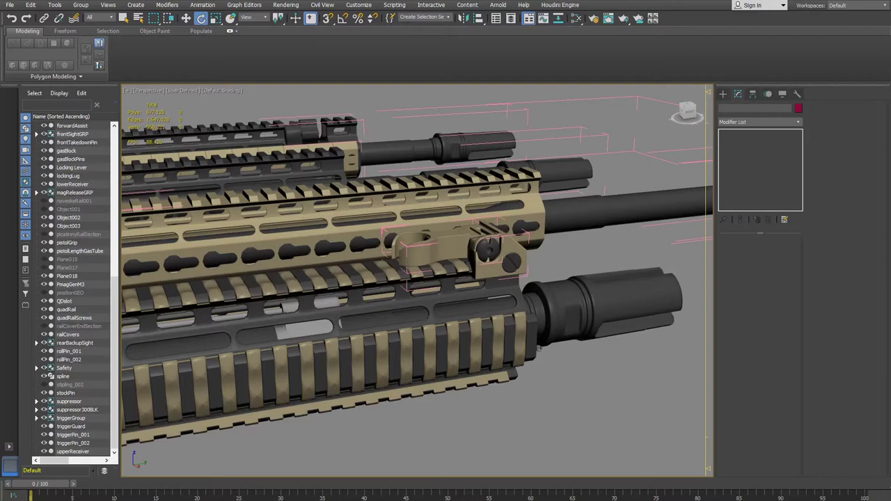
- Return to the enlarged flashlight photo in the browser and examine the pressure pad, body and full lamp head
{"action": "left_click", "coordinate": [278, 486]}
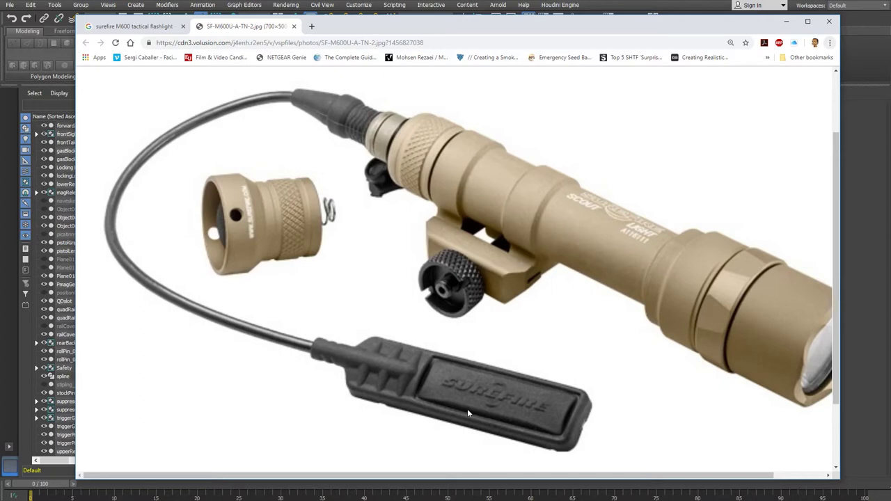
{"action": "scroll", "coordinate": [540, 366], "scroll_direction": "down", "scroll_amount": 1}
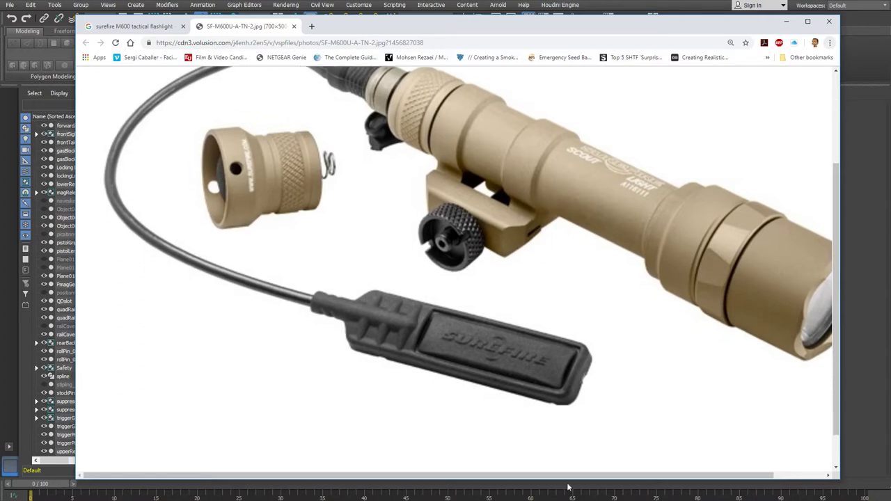
{"action": "left_click_drag", "start_coordinate": [550, 477], "coordinate": [588, 477]}
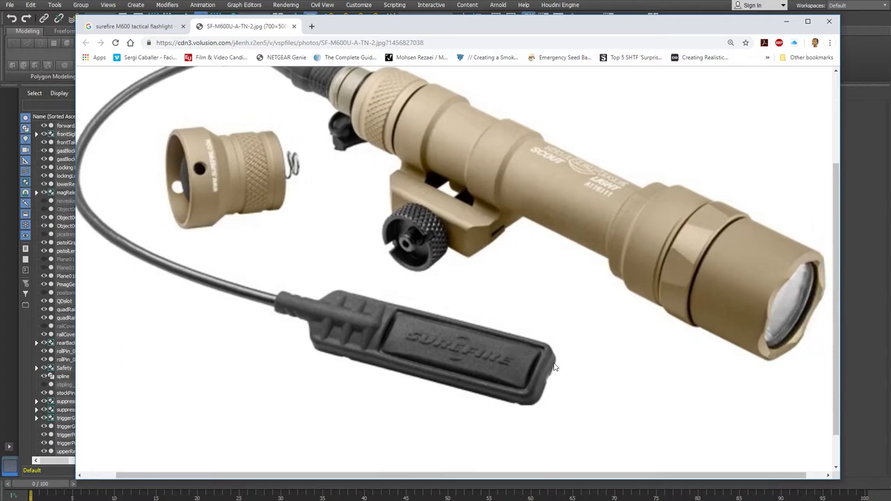
{"action": "scroll", "coordinate": [555, 367], "scroll_direction": "up", "scroll_amount": 1}
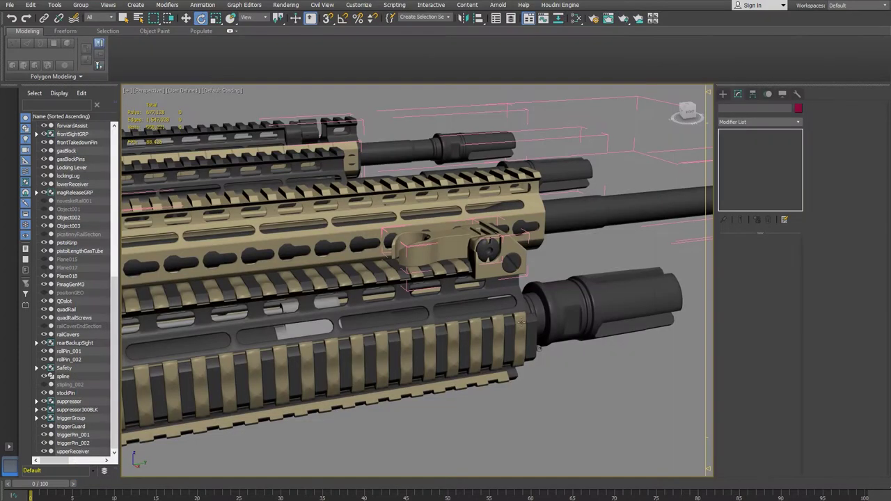
- Select the railCovers object and inspect the quad rail's side and underside for where a flashlight could mount
{"action": "middle_click_drag", "start_coordinate": [480, 299], "coordinate": [493, 305], "text": "alt"}
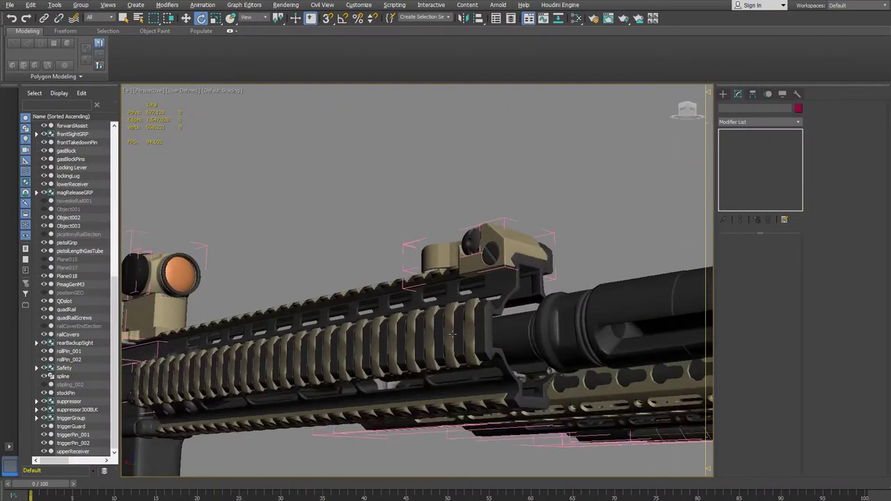
{"action": "scroll", "coordinate": [493, 304], "scroll_direction": "up", "scroll_amount": 3}
{"action": "left_click", "coordinate": [492, 304]}
{"action": "middle_click_drag", "start_coordinate": [447, 298], "coordinate": [493, 308], "text": "alt"}
{"action": "middle_click_drag", "start_coordinate": [555, 311], "coordinate": [468, 314], "text": "alt"}
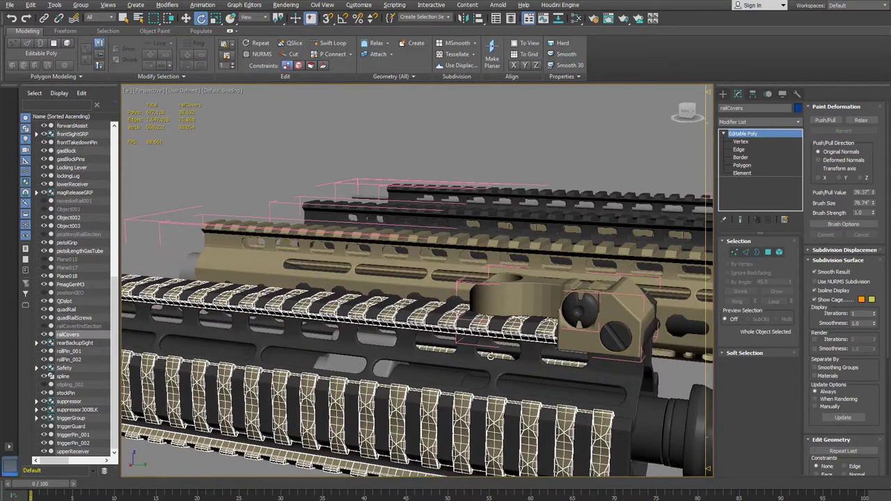
{"action": "middle_click_drag", "start_coordinate": [492, 374], "coordinate": [592, 381], "text": "alt"}
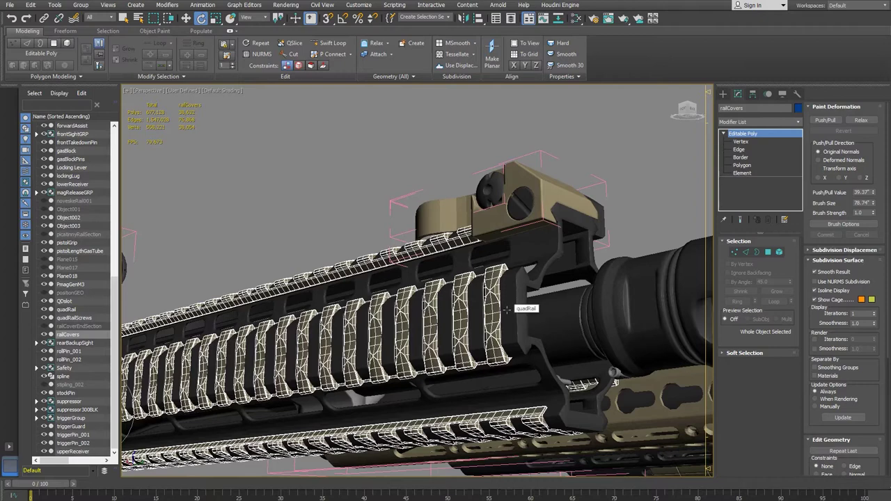
{"action": "middle_click_drag", "start_coordinate": [390, 344], "coordinate": [371, 309], "text": "alt"}
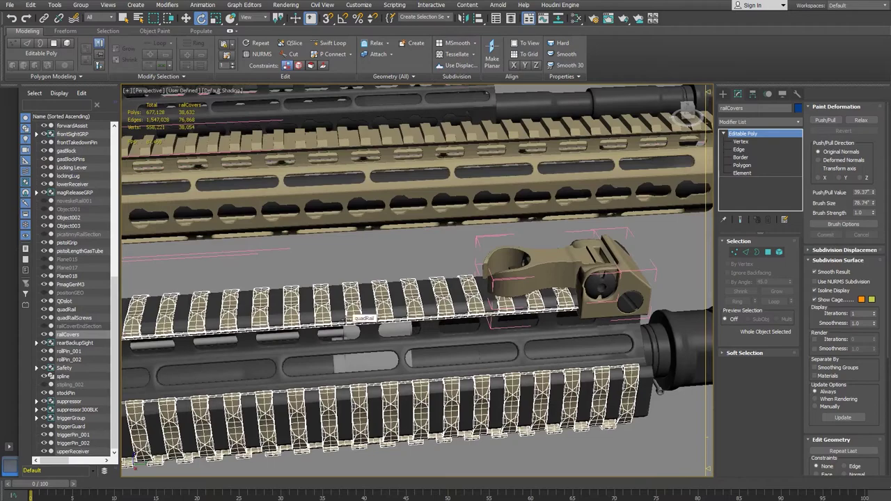
{"action": "middle_click_drag", "start_coordinate": [351, 286], "coordinate": [445, 313], "text": "alt"}
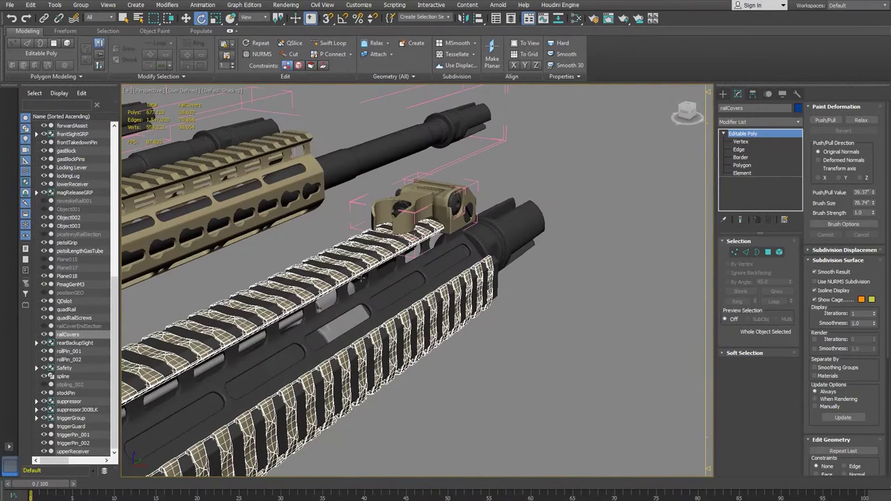
{"action": "middle_click_drag", "start_coordinate": [452, 330], "coordinate": [418, 327], "text": "alt"}
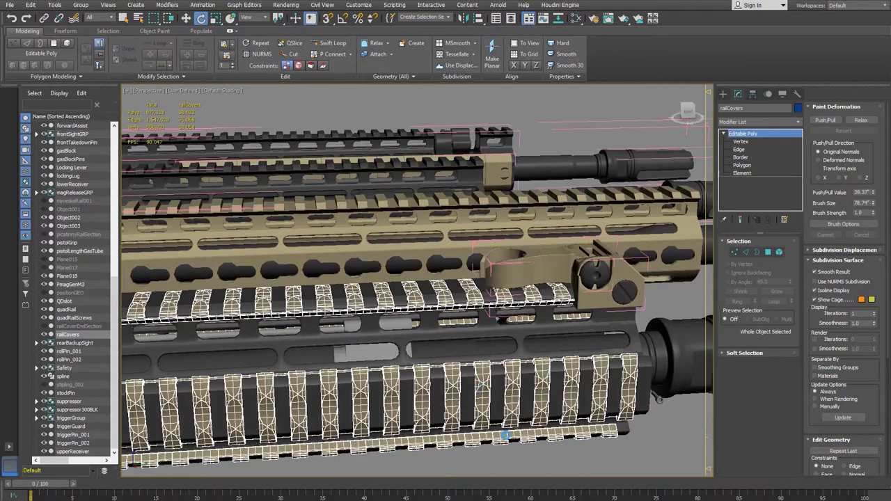
{"action": "middle_click_drag", "start_coordinate": [534, 385], "coordinate": [569, 405]}
{"action": "middle_click_drag", "start_coordinate": [500, 406], "coordinate": [621, 360], "text": "alt"}
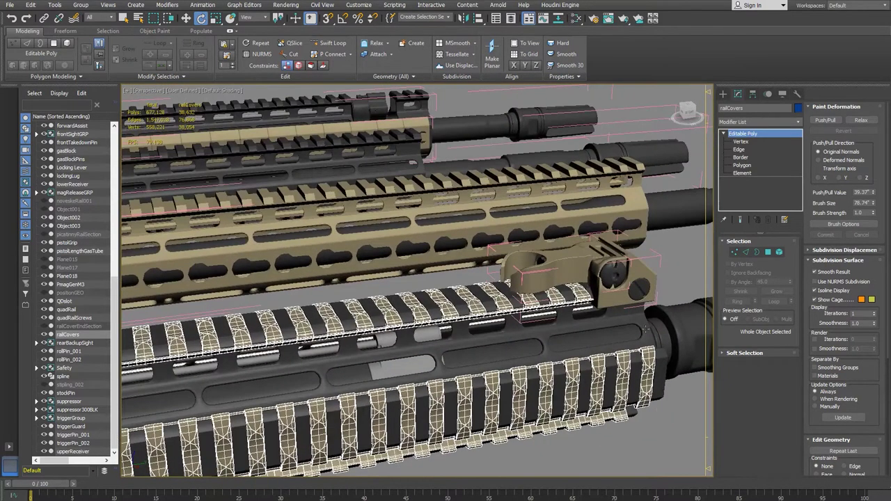
{"action": "middle_click_drag", "start_coordinate": [506, 383], "coordinate": [431, 319], "text": "alt"}
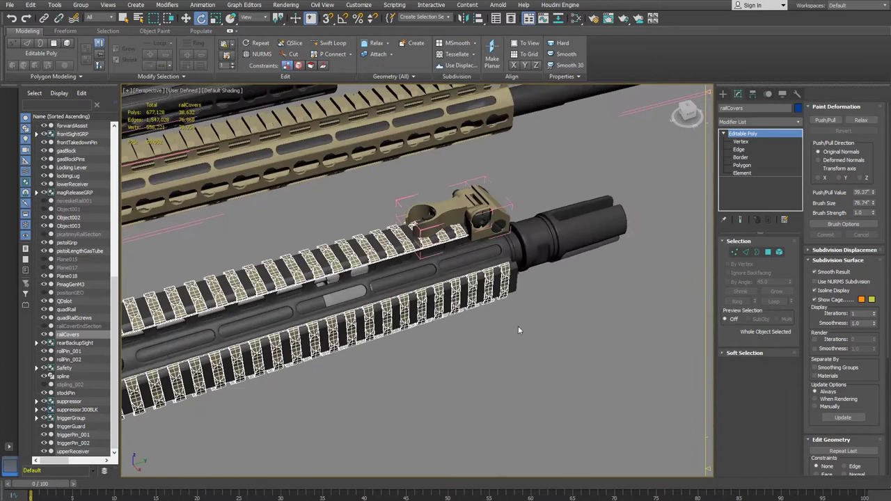
- Create an upright standard cylinder with a radius of about 33" and a height of about 209" in the empty space beside the muzzle
{"action": "middle_click_drag", "start_coordinate": [517, 327], "coordinate": [415, 263]}
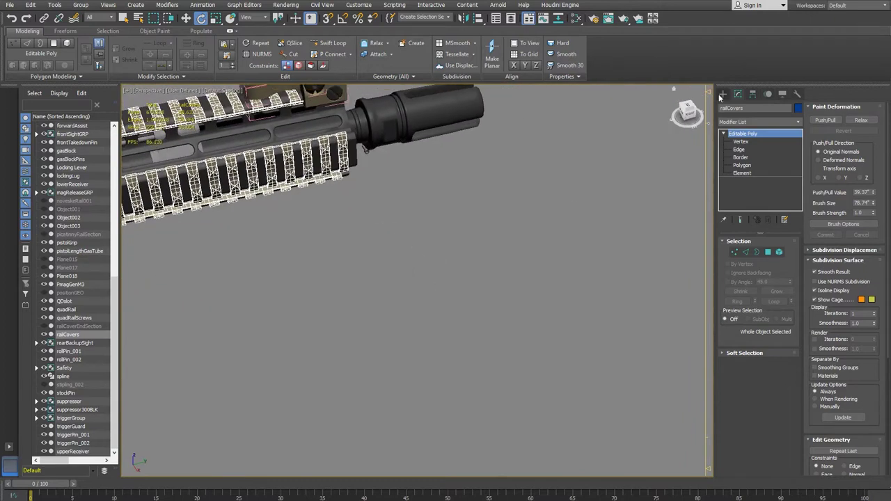
{"action": "left_click", "coordinate": [723, 94]}
{"action": "left_click", "coordinate": [738, 169]}
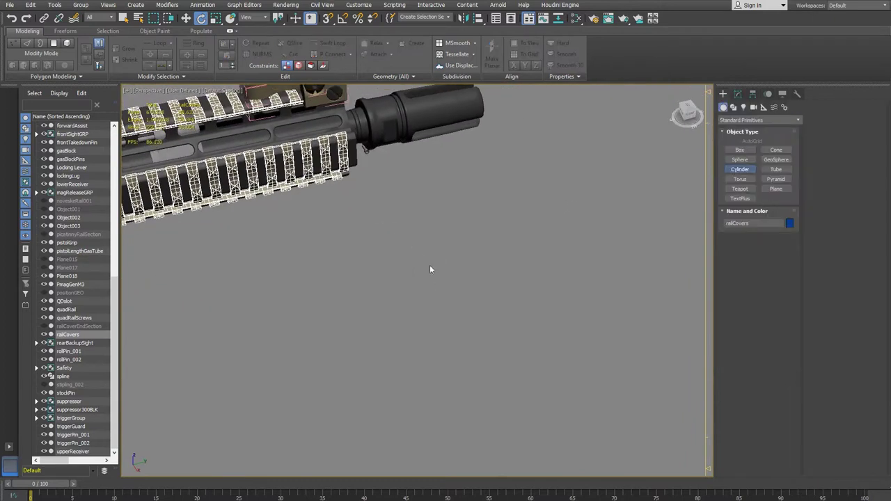
{"action": "left_click_drag", "start_coordinate": [419, 326], "coordinate": [436, 344]}
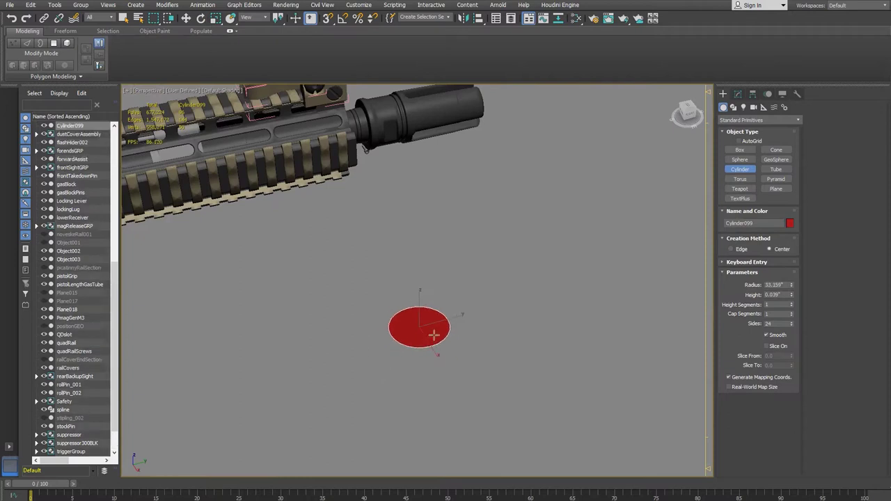
{"action": "left_click", "coordinate": [488, 149]}
{"action": "middle_click_drag", "start_coordinate": [453, 310], "coordinate": [379, 206], "text": "alt"}
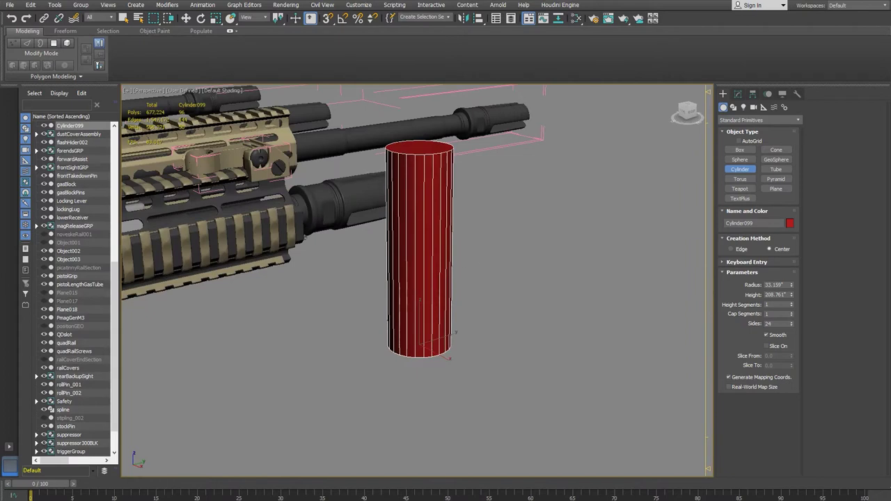
- Review the enlarged flashlight photo in the browser, return to 3ds Max and compare the upright cylinder with the rifle's rail and muzzle
{"action": "key", "text": "alt+Tab"}
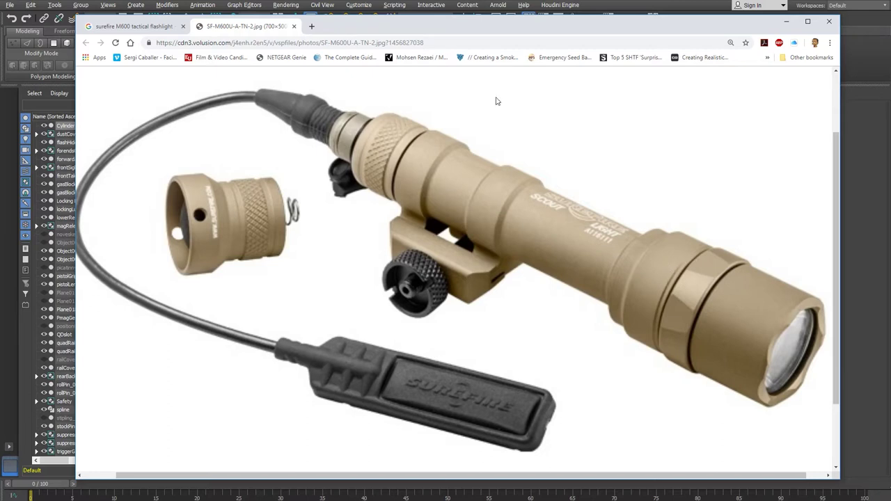
{"action": "left_click", "coordinate": [534, 12]}
{"action": "mouse_move", "coordinate": [462, 283]}
{"action": "middle_mouse_down", "text": "alt"}
{"action": "mouse_move", "coordinate": [478, 304]}
{"action": "mouse_move", "coordinate": [466, 289]}
{"action": "mouse_move", "coordinate": [492, 249]}
{"action": "mouse_move", "coordinate": [503, 318]}
{"action": "mouse_move", "coordinate": [463, 277]}
{"action": "middle_mouse_up", "text": "alt"}
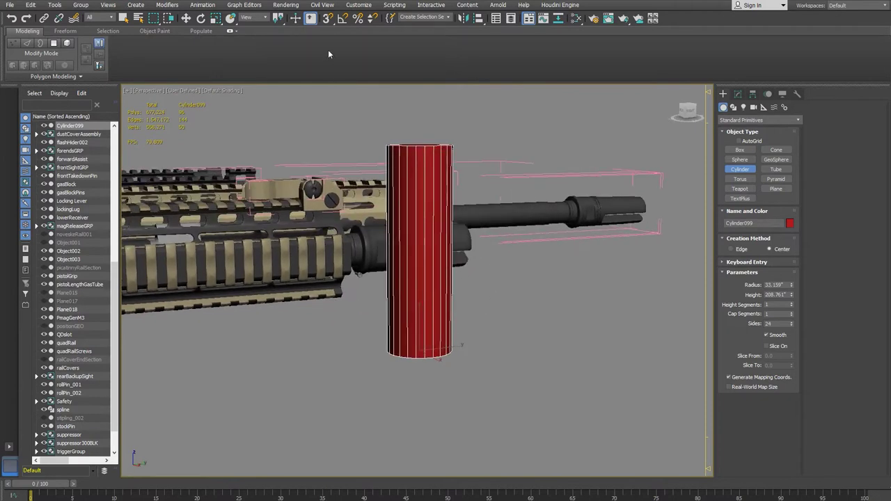
{"action": "middle_click_drag", "start_coordinate": [594, 337], "coordinate": [566, 344], "text": "alt"}
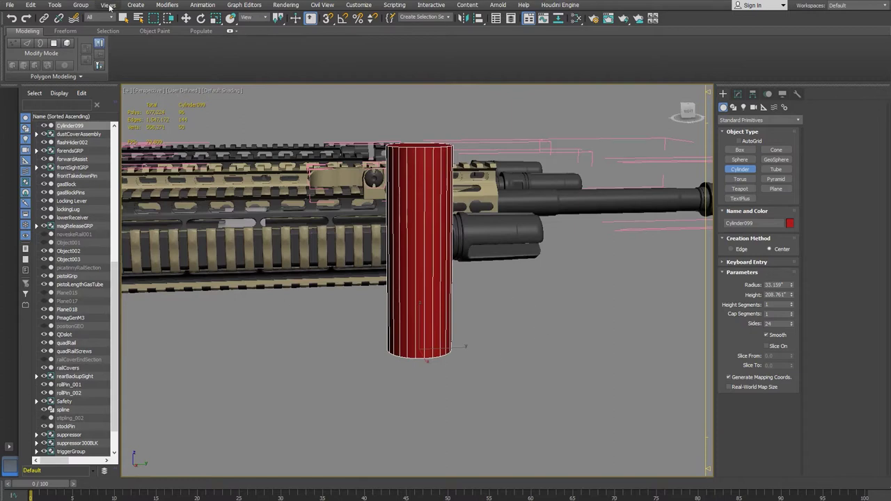
{"action": "middle_click_drag", "start_coordinate": [589, 360], "coordinate": [537, 324], "text": "alt"}
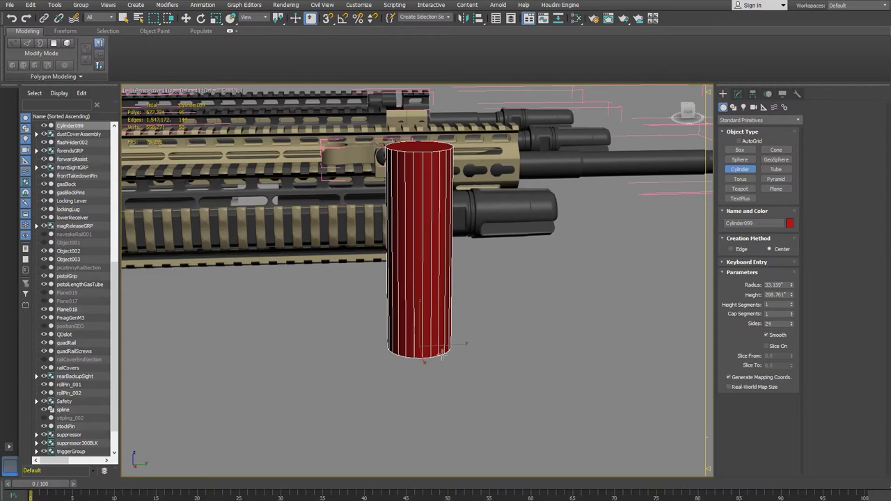
{"action": "mouse_move", "coordinate": [489, 366]}
{"action": "middle_mouse_down", "text": "alt"}
{"action": "mouse_move", "coordinate": [471, 367]}
{"action": "mouse_move", "coordinate": [491, 364]}
{"action": "middle_mouse_up", "text": "alt"}
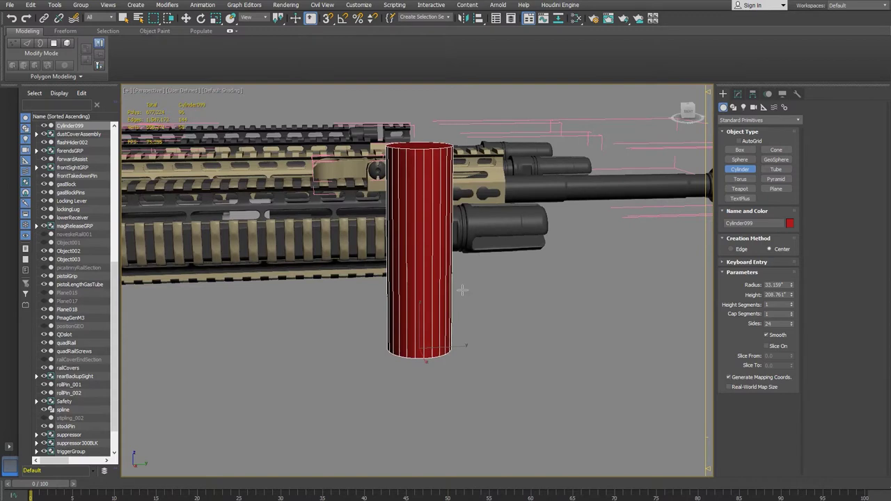
{"action": "middle_click_drag", "start_coordinate": [479, 344], "coordinate": [463, 325], "text": "alt"}
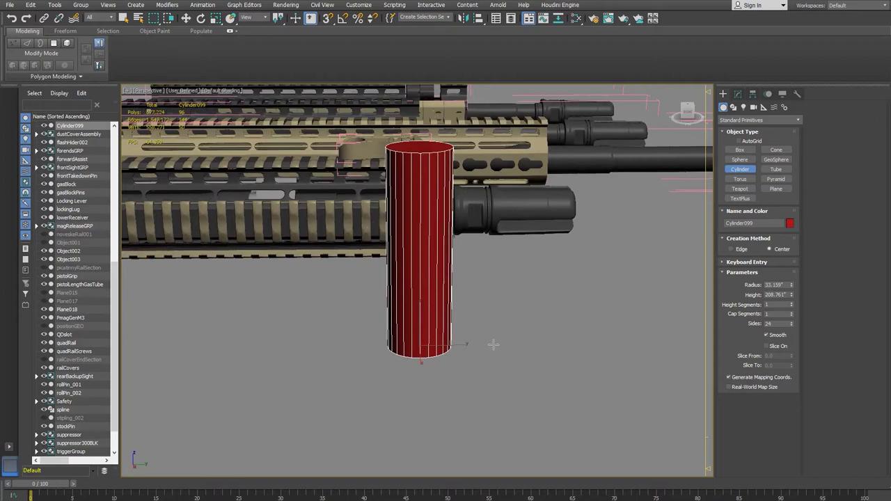
- Turn on angle snap and rotate the cylinder from upright to horizontal so it lies parallel to the barrel
{"action": "key", "text": "e"}
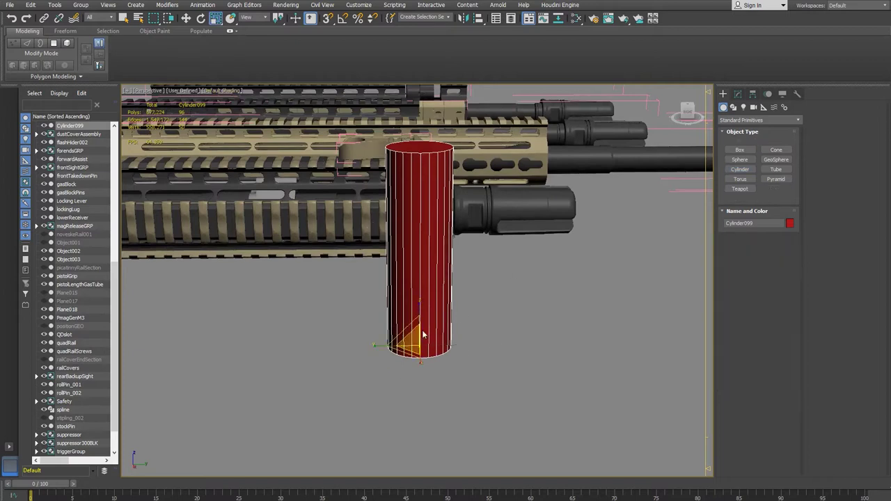
{"action": "left_click_drag", "start_coordinate": [404, 315], "coordinate": [438, 318]}
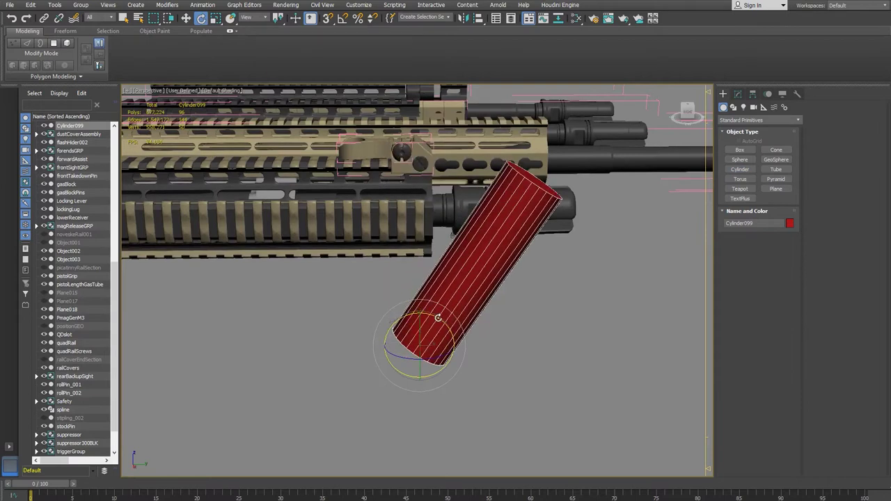
{"action": "key", "text": "ctrl+z"}
{"action": "left_click", "coordinate": [342, 19]}
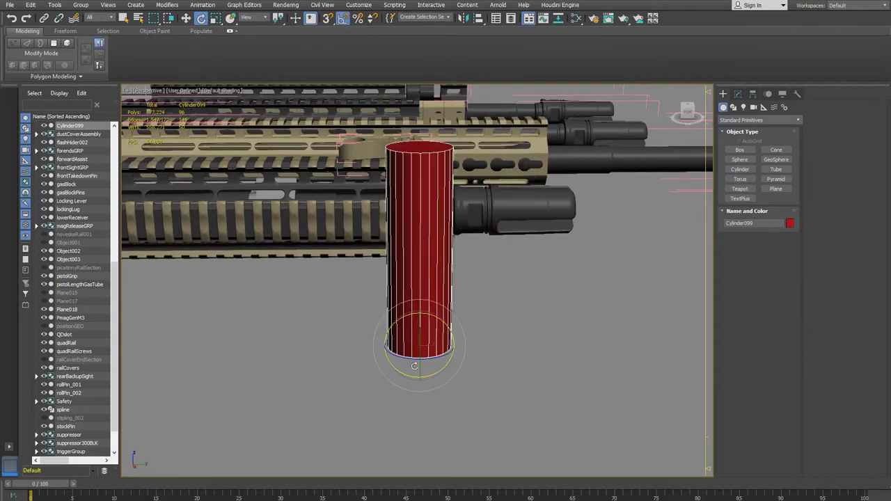
{"action": "left_click_drag", "start_coordinate": [408, 315], "coordinate": [458, 326]}
{"action": "middle_click_drag", "start_coordinate": [561, 351], "coordinate": [515, 341], "text": "alt"}
{"action": "scroll", "coordinate": [445, 336], "scroll_direction": "up", "scroll_amount": 2}
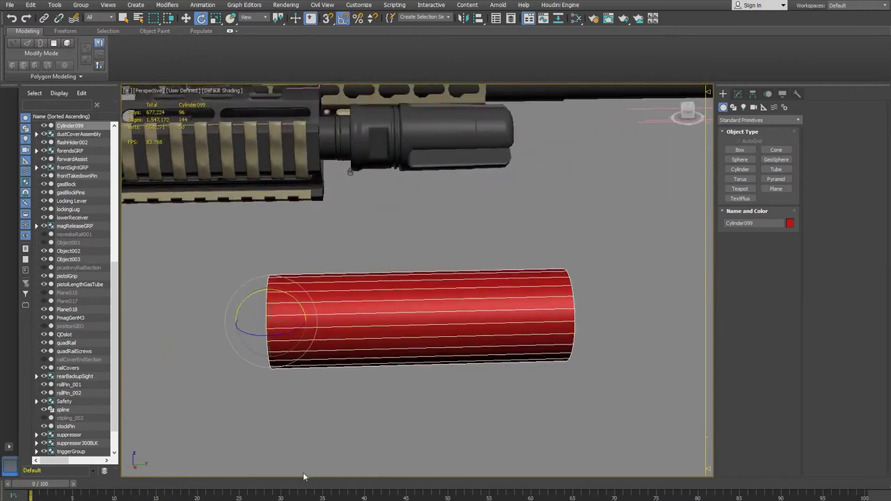
- Check the flashlight photo's proportions in the browser and shorten the cylinder to a height of about 186"
{"action": "left_click", "coordinate": [311, 499]}
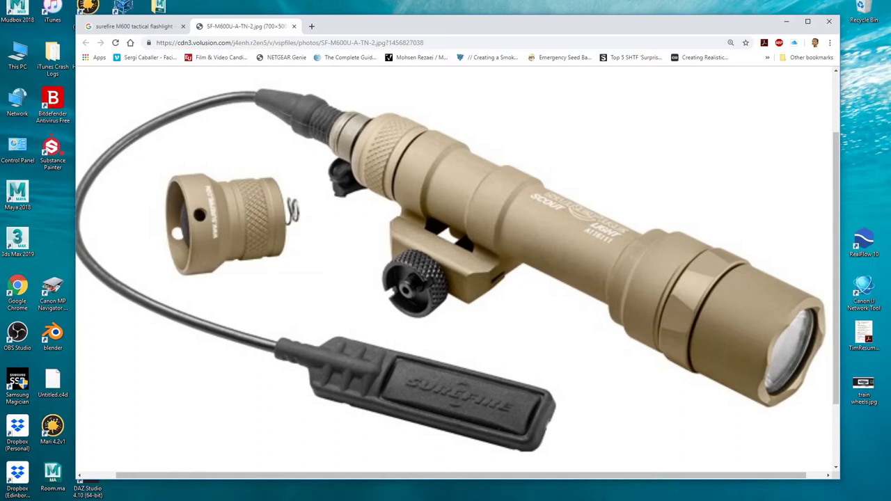
{"action": "key", "text": "alt+Tab"}
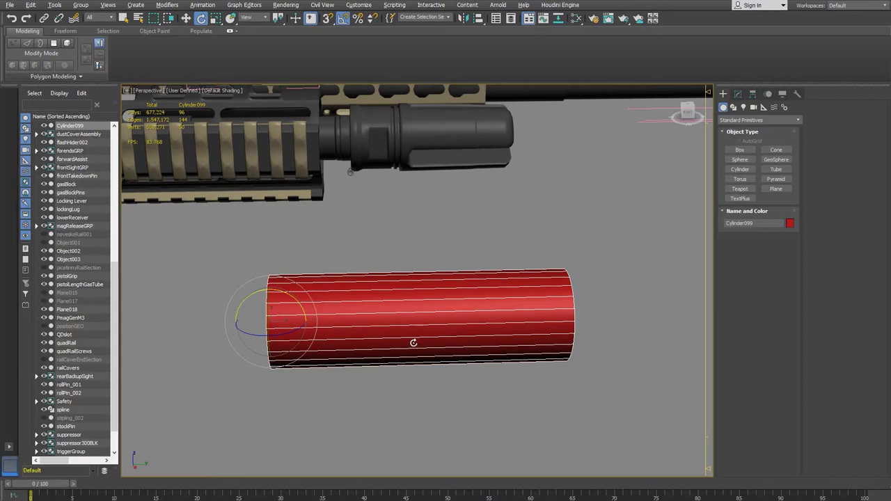
{"action": "scroll", "coordinate": [408, 335], "scroll_direction": "down", "scroll_amount": 3}
{"action": "middle_click_drag", "start_coordinate": [409, 335], "coordinate": [435, 348], "text": "alt"}
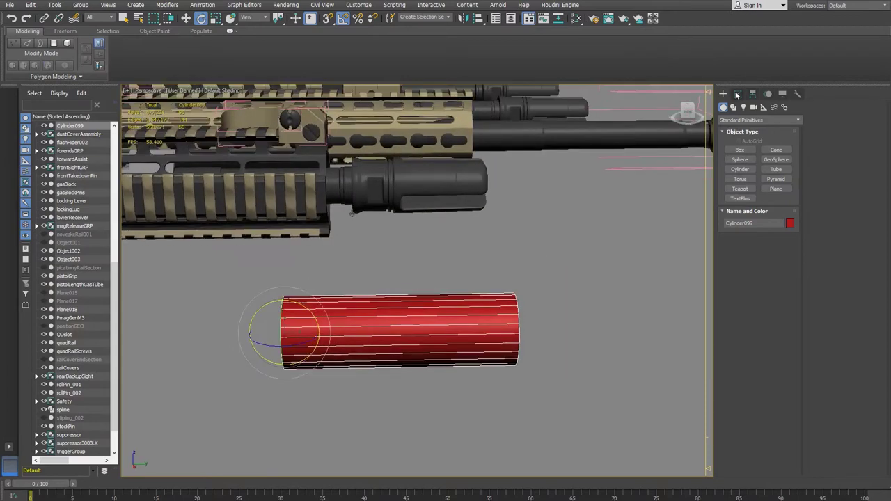
{"action": "left_click", "coordinate": [738, 93]}
{"action": "left_click_drag", "start_coordinate": [791, 265], "coordinate": [793, 268]}
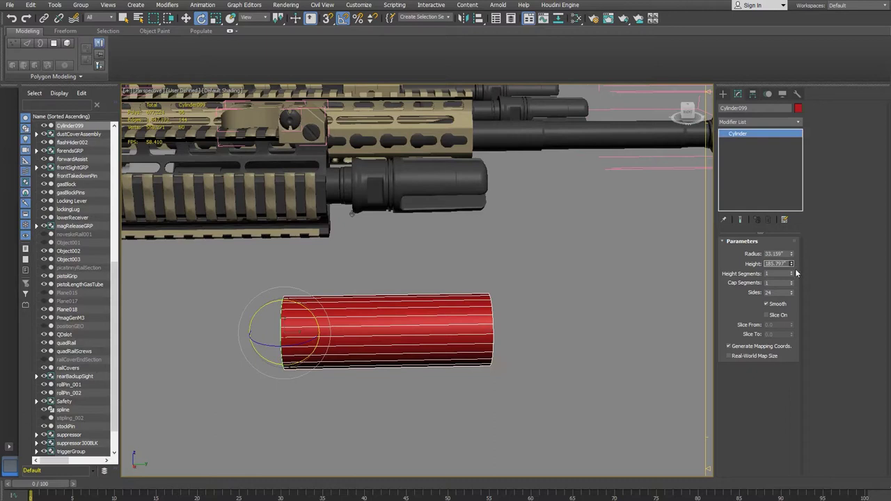
- Add an Edit Poly modifier on top of the cylinder
{"action": "middle_click_drag", "start_coordinate": [246, 307], "coordinate": [312, 350], "text": "alt"}
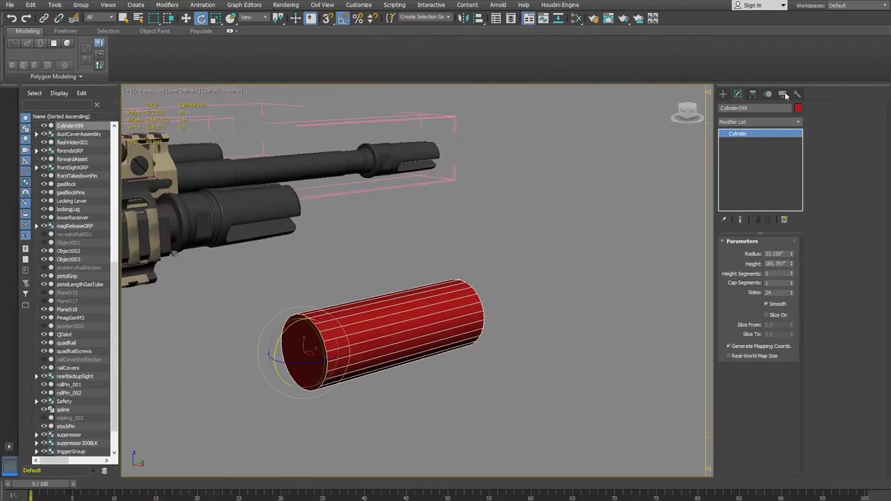
{"action": "left_click", "coordinate": [798, 123]}
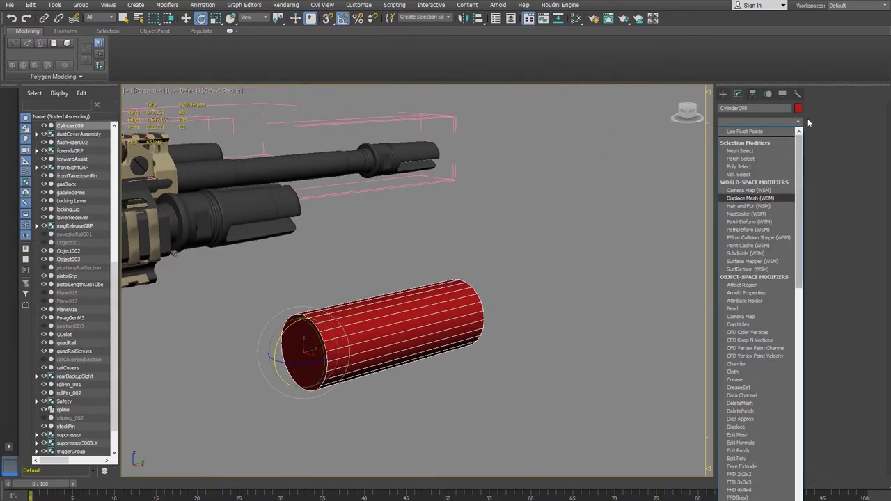
{"action": "left_click", "coordinate": [752, 460]}
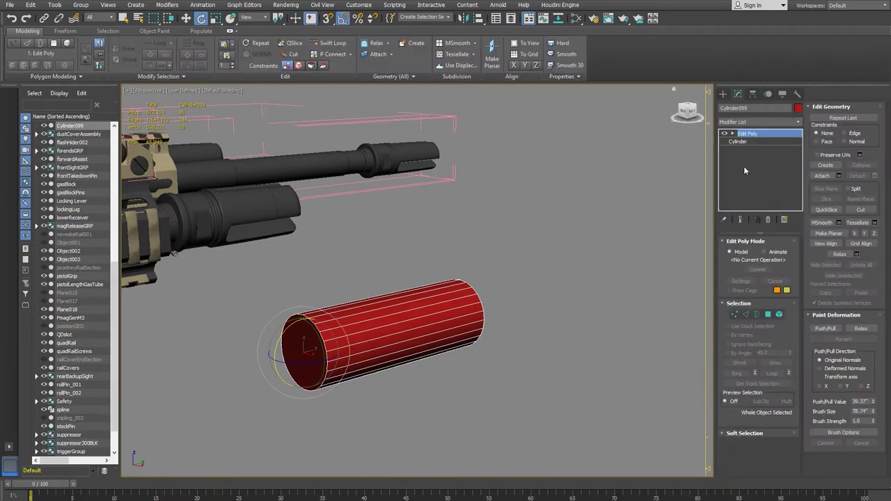
{"action": "key", "text": "ctrl+z"}
{"action": "right_click", "coordinate": [748, 133]}
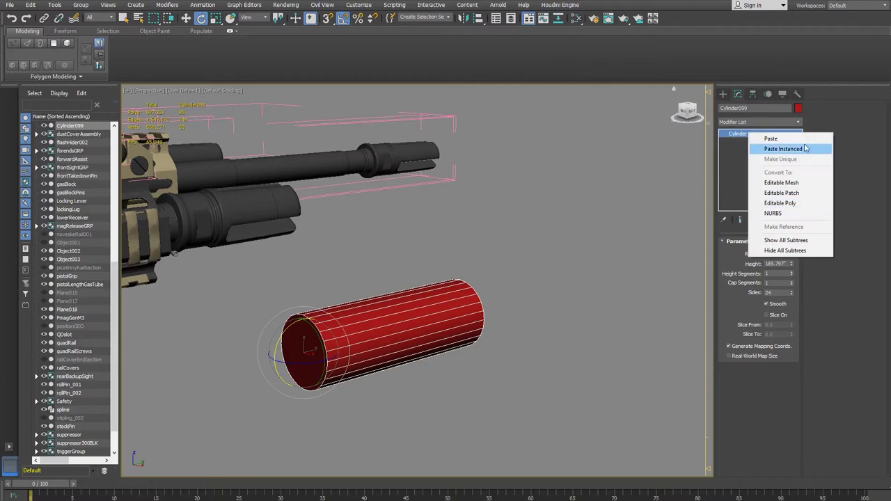
{"action": "left_click", "coordinate": [798, 122]}
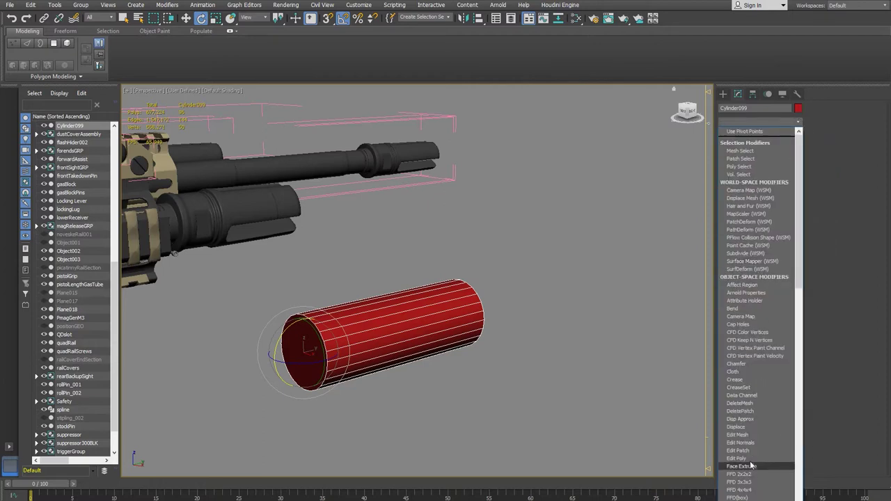
{"action": "left_click", "coordinate": [750, 460]}
{"action": "middle_click_drag", "start_coordinate": [431, 351], "coordinate": [413, 352], "text": "alt"}
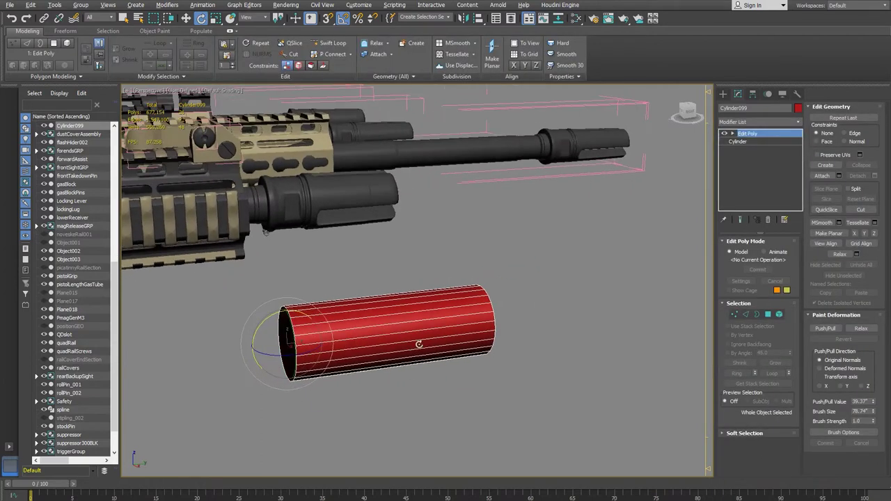
- Select the cylinder's rear end-cap polygon, try cloning it to a separate object, and undo the clone
{"action": "left_click", "coordinate": [733, 134]}
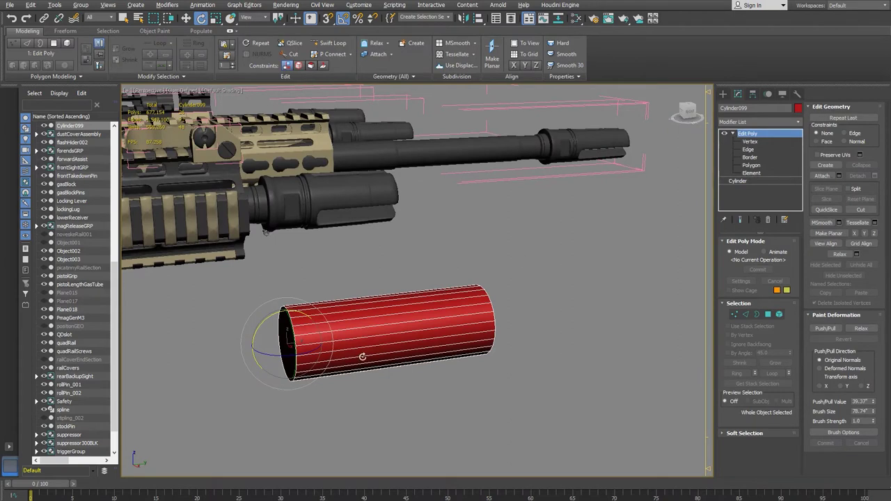
{"action": "middle_click_drag", "start_coordinate": [346, 349], "coordinate": [358, 346], "text": "alt"}
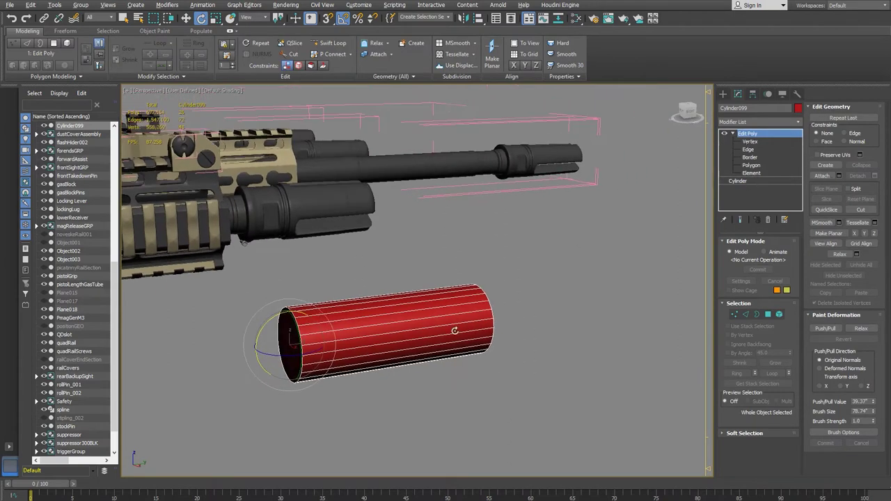
{"action": "key", "text": "alt+q"}
{"action": "middle_click_drag", "start_coordinate": [455, 330], "coordinate": [513, 325], "text": "alt"}
{"action": "left_click", "coordinate": [751, 165]}
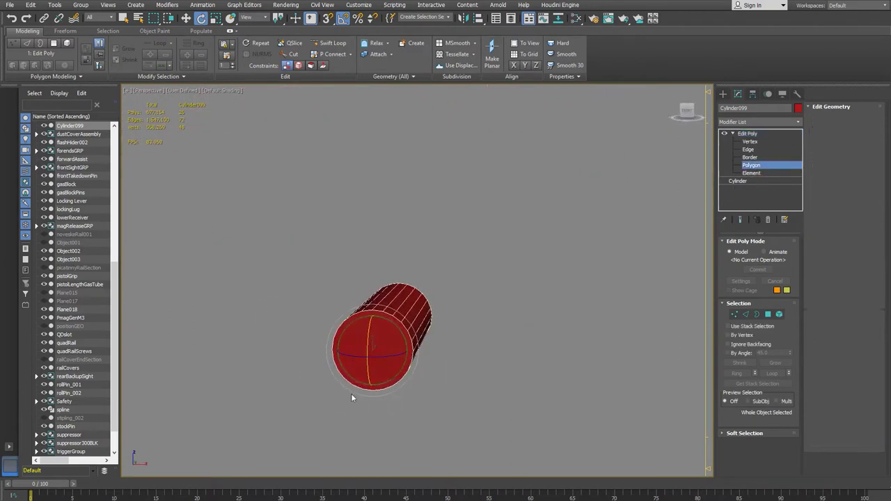
{"action": "left_click", "coordinate": [386, 370]}
{"action": "middle_click_drag", "start_coordinate": [449, 367], "coordinate": [380, 375], "text": "alt"}
{"action": "key", "text": "w"}
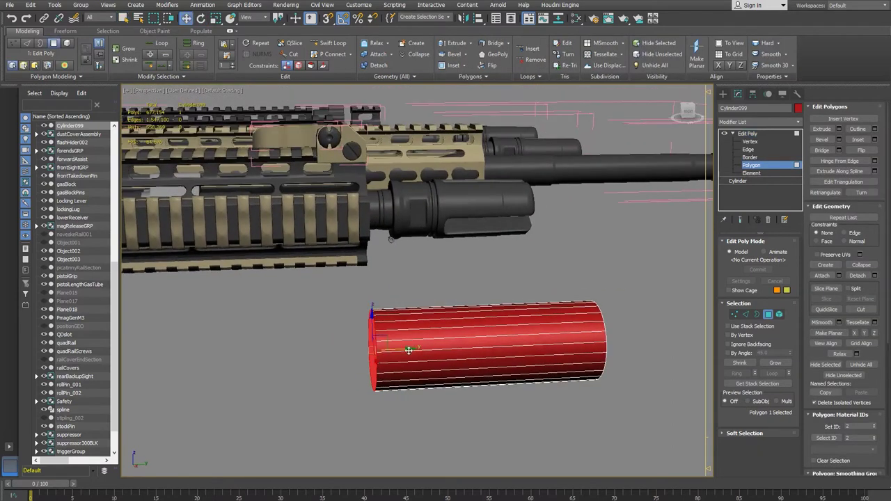
{"action": "left_click_drag", "start_coordinate": [408, 351], "coordinate": [401, 349]}
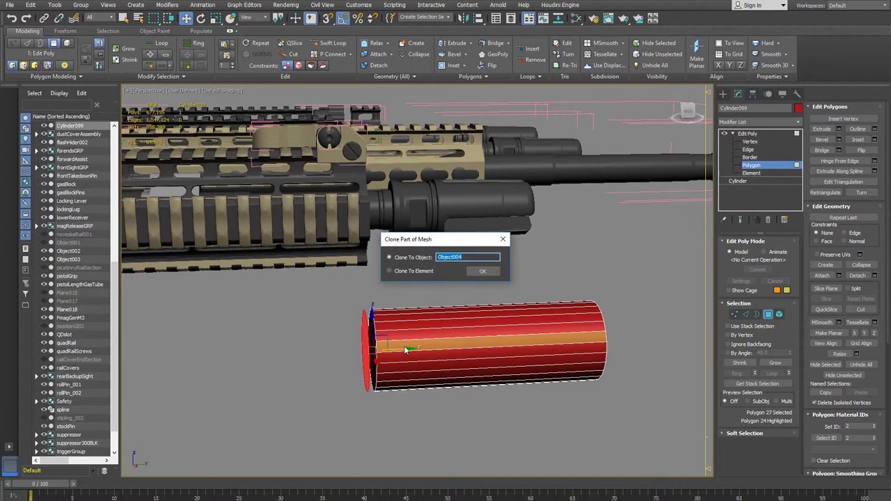
{"action": "left_click", "coordinate": [482, 270]}
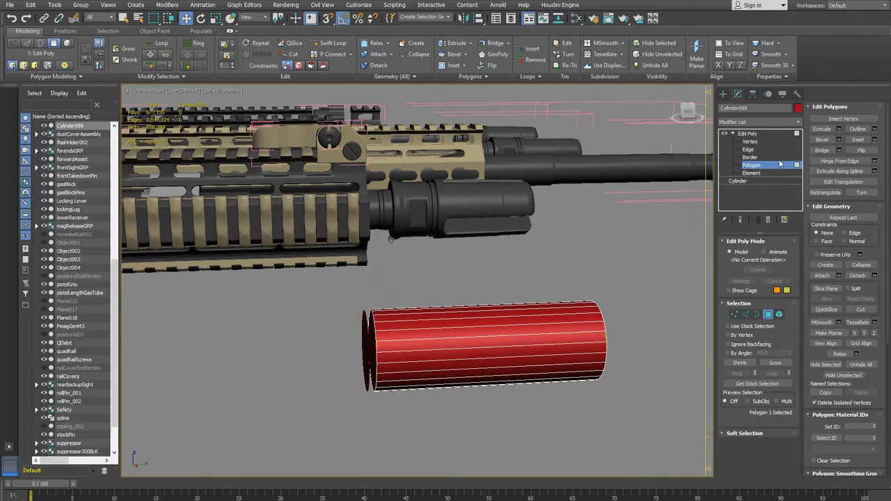
{"action": "key", "text": "ctrl+z"}
- Delete the cylinder's rear cap polygon, try deleting the front cap as well, and undo that last deletion
{"action": "key", "text": "Delete"}
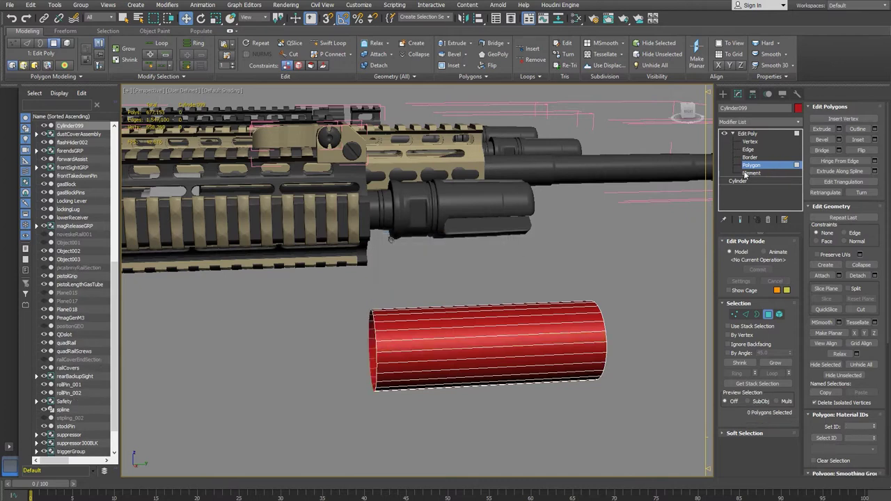
{"action": "middle_click_drag", "start_coordinate": [501, 327], "coordinate": [550, 344], "text": "alt"}
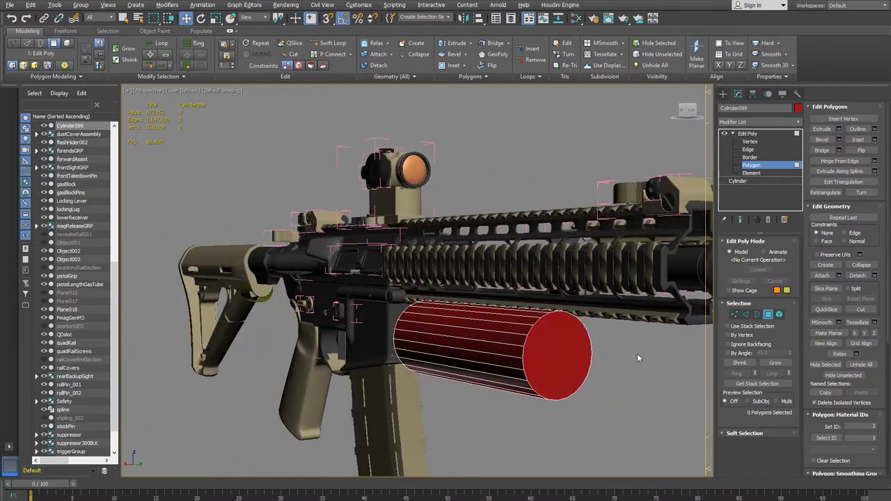
{"action": "left_click", "coordinate": [550, 349]}
{"action": "key", "text": "Delete"}
{"action": "middle_click_drag", "start_coordinate": [549, 350], "coordinate": [628, 358], "text": "alt"}
{"action": "key", "text": "ctrl+z"}
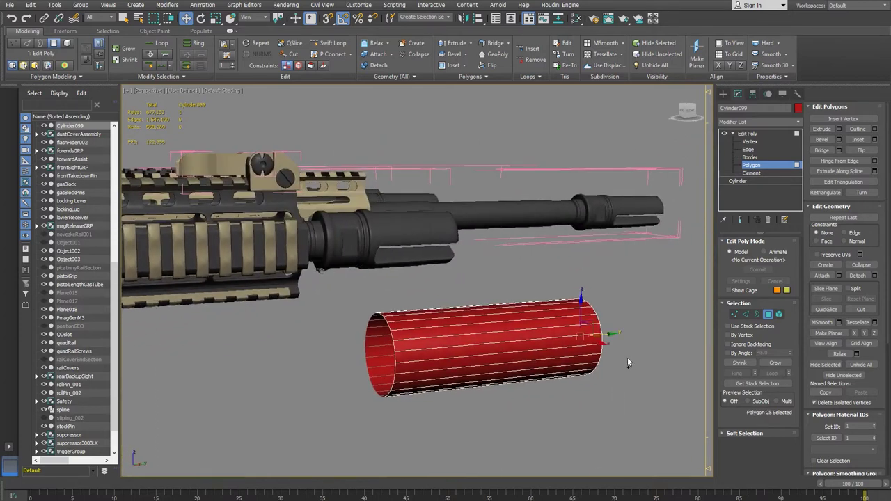
- Go back to the base cylinder level and delete the Edit Poly modifier from the stack
{"action": "left_click", "coordinate": [745, 181]}
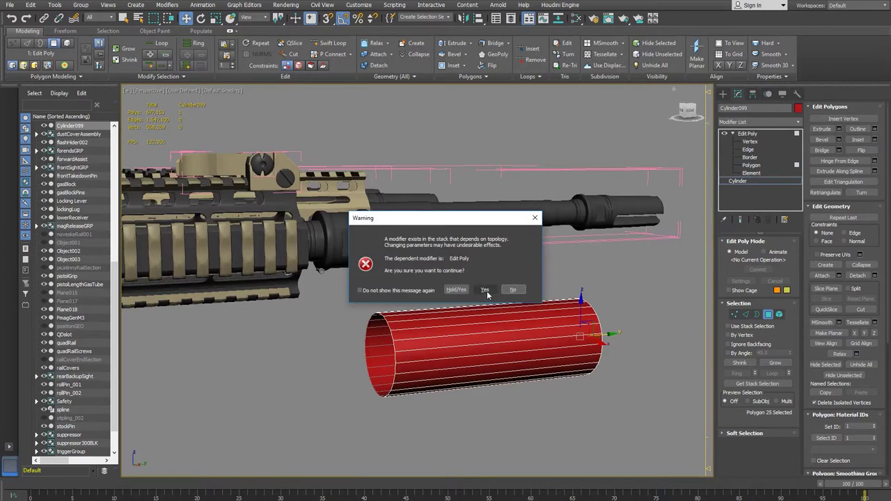
{"action": "left_click", "coordinate": [486, 290]}
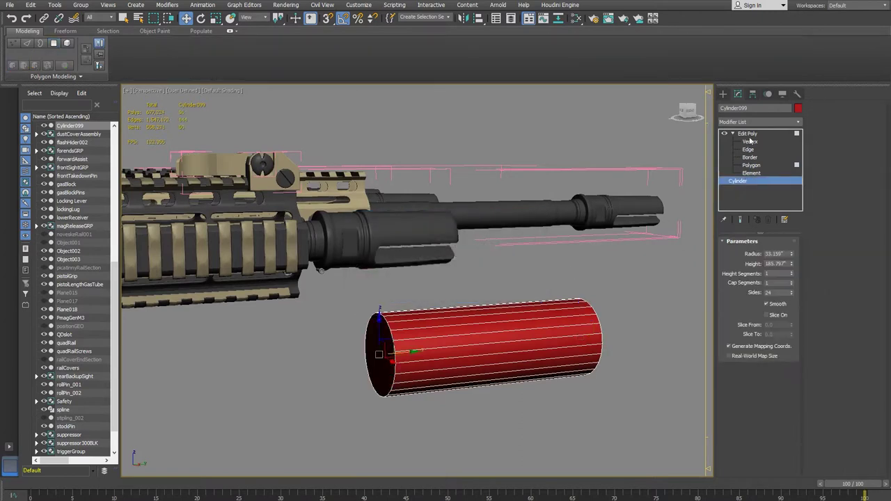
{"action": "right_click", "coordinate": [749, 140]}
{"action": "left_click", "coordinate": [770, 151]}
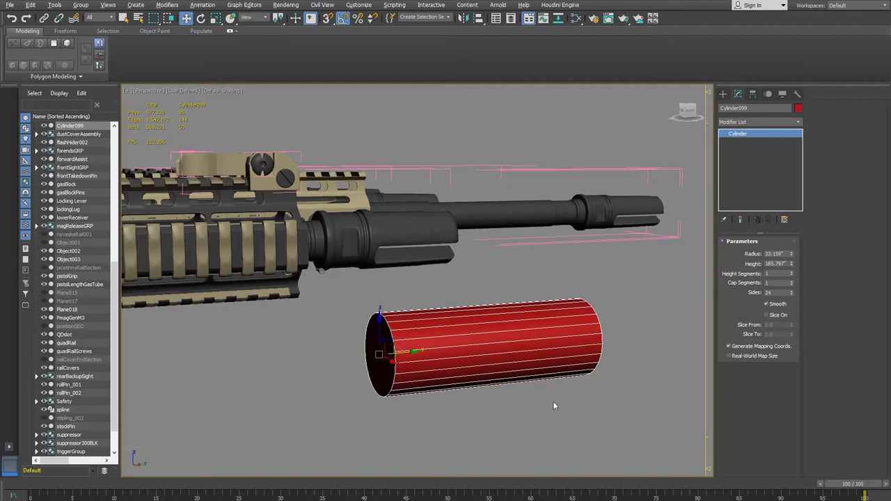
- View the cylinder's front end beside the rail and compare it with the flashlight photo in the browser
{"action": "middle_click_drag", "start_coordinate": [553, 401], "coordinate": [486, 398], "text": "alt"}
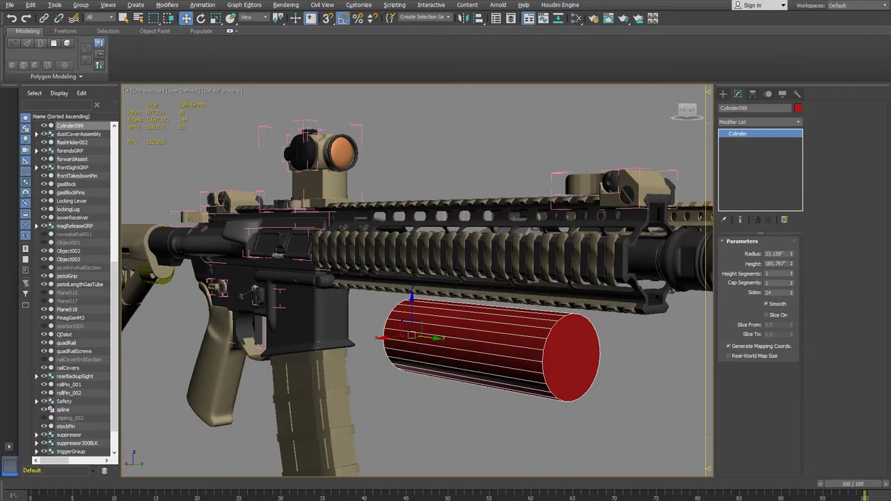
{"action": "mouse_move", "coordinate": [241, 498]}
{"action": "left_click", "coordinate": [289, 479]}
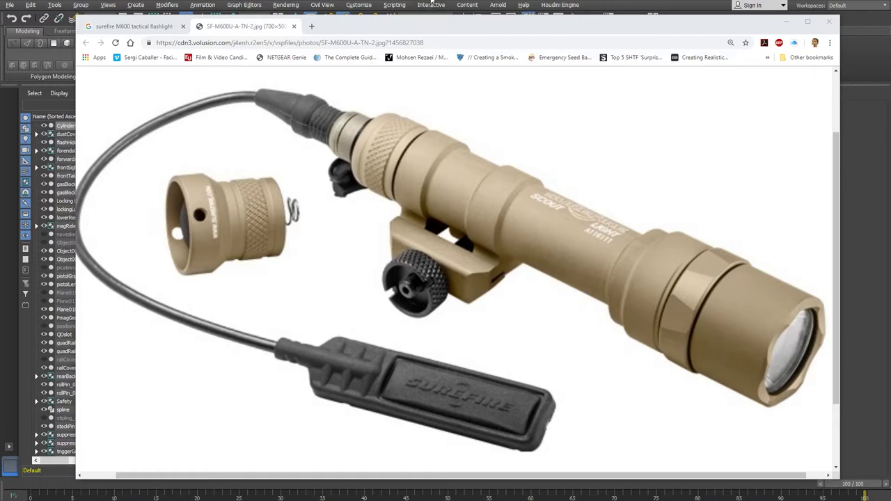
{"action": "left_click", "coordinate": [432, 4]}
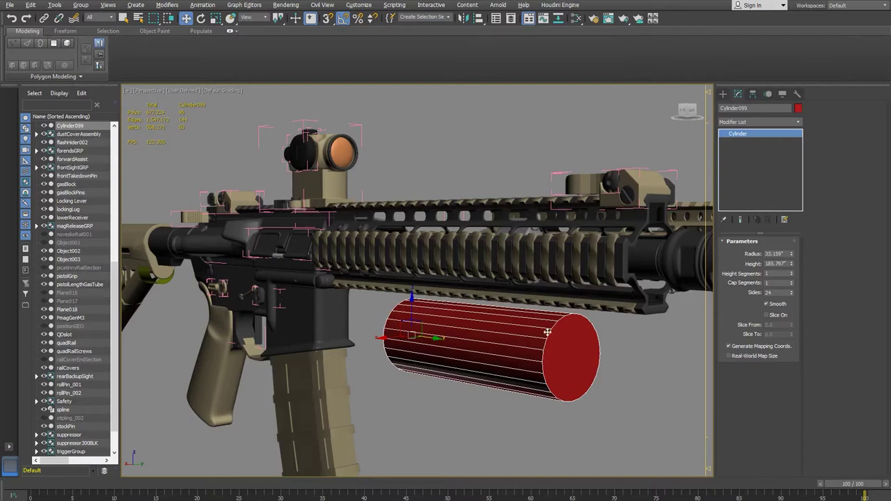
- Set the cylinder to 32 sides and 2 cap segments, inspecting its end cap
{"action": "middle_click_drag", "start_coordinate": [483, 334], "coordinate": [654, 352], "text": "alt"}
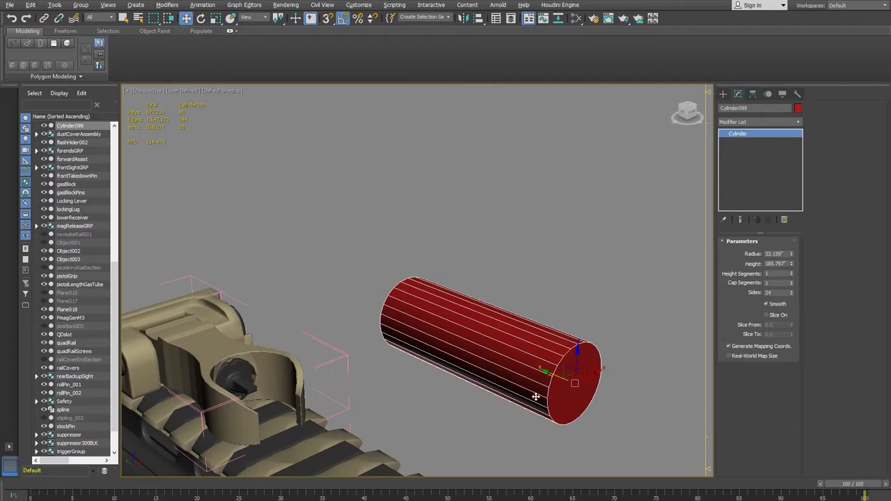
{"action": "left_click_drag", "start_coordinate": [779, 293], "coordinate": [731, 292]}
{"action": "type", "text": "32"}
{"action": "key", "text": "Return"}
{"action": "middle_click_drag", "start_coordinate": [511, 369], "coordinate": [461, 348], "text": "alt"}
{"action": "left_click", "coordinate": [791, 281]}
{"action": "middle_click_drag", "start_coordinate": [530, 311], "coordinate": [516, 355], "text": "alt"}
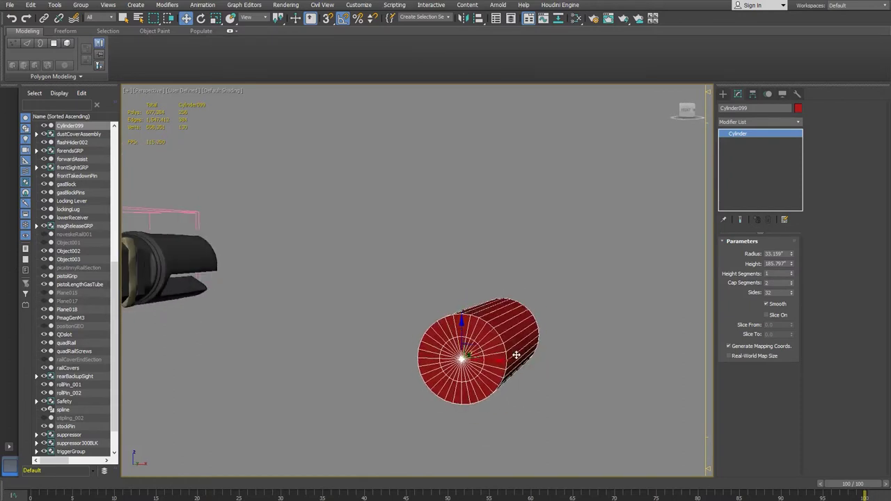
- Frame the cylinder's cap in the full-size front view, compare side counts of 34 and 32, and set the sides to 36
{"action": "key", "text": "alt+w"}
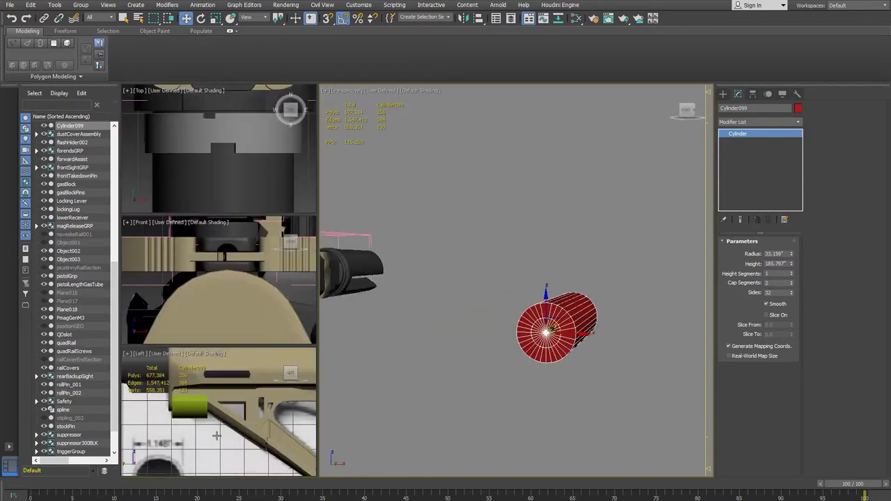
{"action": "key", "text": "z"}
{"action": "key", "text": "z"}
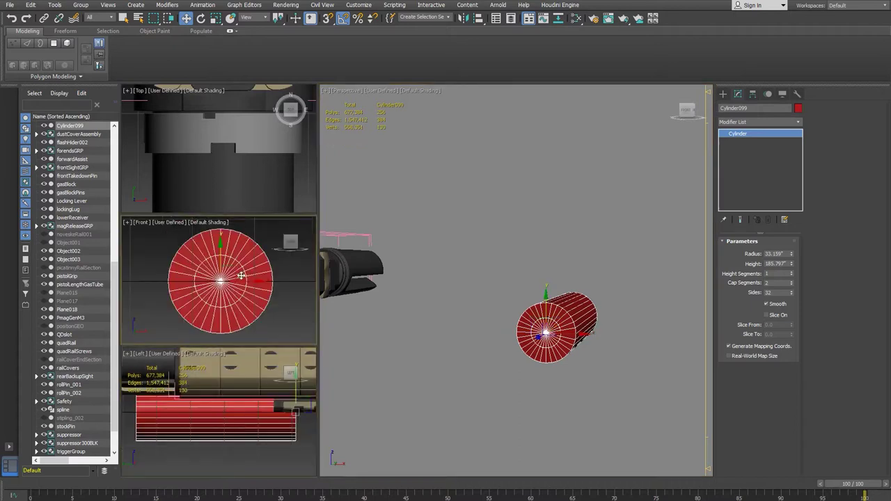
{"action": "key", "text": "alt+w"}
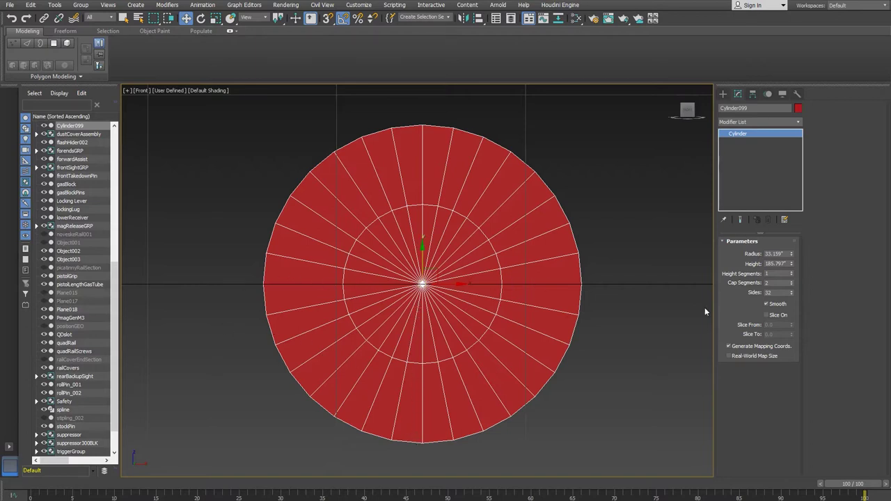
{"action": "left_click", "coordinate": [791, 289]}
{"action": "left_click", "coordinate": [791, 289]}
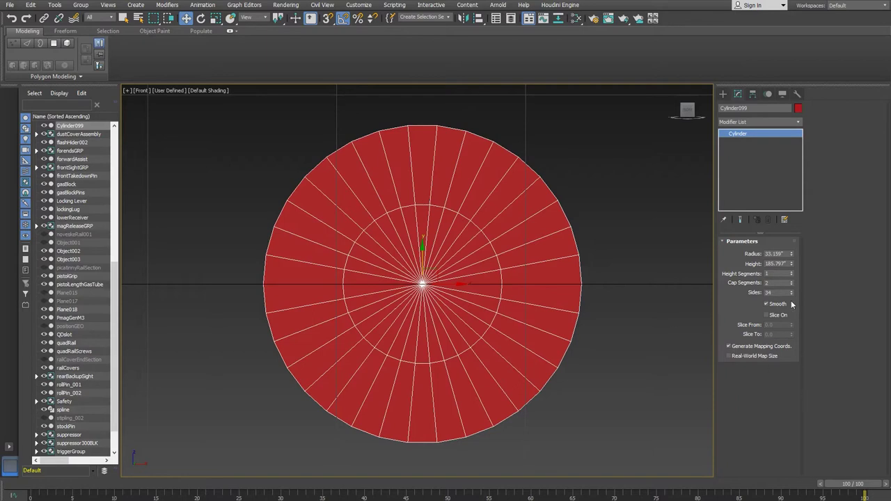
{"action": "left_click_drag", "start_coordinate": [790, 292], "coordinate": [790, 293]}
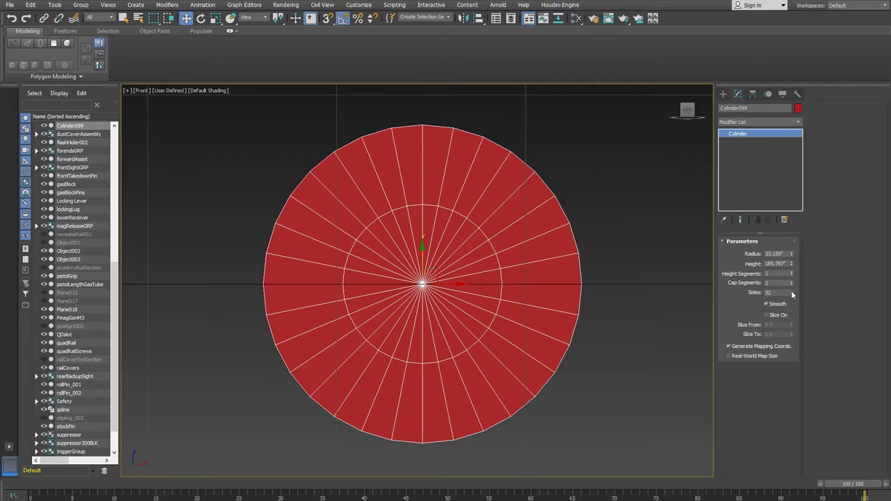
{"action": "left_click_drag", "start_coordinate": [791, 290], "coordinate": [791, 285]}
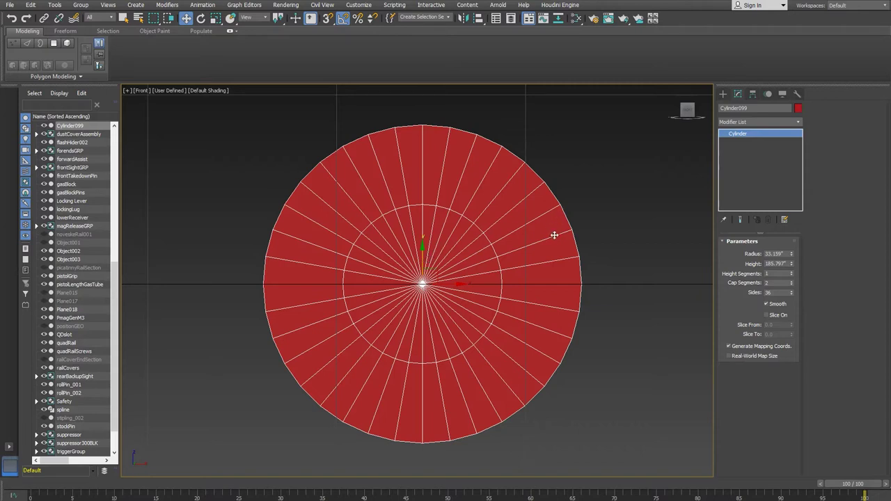
- Return to the full-size perspective view and set the cylinder's cap segments to 1
{"action": "middle_click_drag", "start_coordinate": [502, 262], "coordinate": [448, 271]}
{"action": "key", "text": "alt+w"}
{"action": "middle_click", "coordinate": [590, 304]}
{"action": "key", "text": "alt+w"}
{"action": "mouse_move", "coordinate": [541, 338]}
{"action": "middle_mouse_down", "text": "alt"}
{"action": "mouse_move", "coordinate": [444, 355]}
{"action": "mouse_move", "coordinate": [529, 357]}
{"action": "mouse_move", "coordinate": [543, 349]}
{"action": "middle_mouse_up", "text": "alt"}
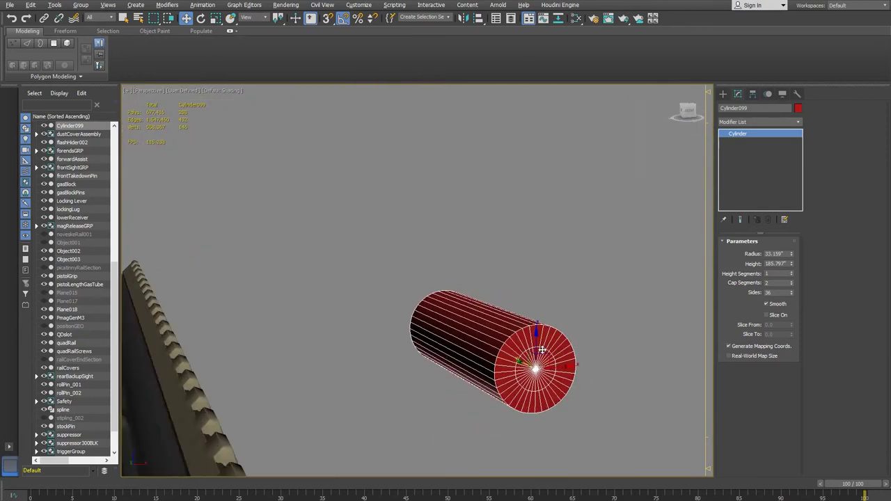
{"action": "left_click", "coordinate": [792, 285]}
{"action": "middle_click_drag", "start_coordinate": [517, 324], "coordinate": [456, 316], "text": "alt"}
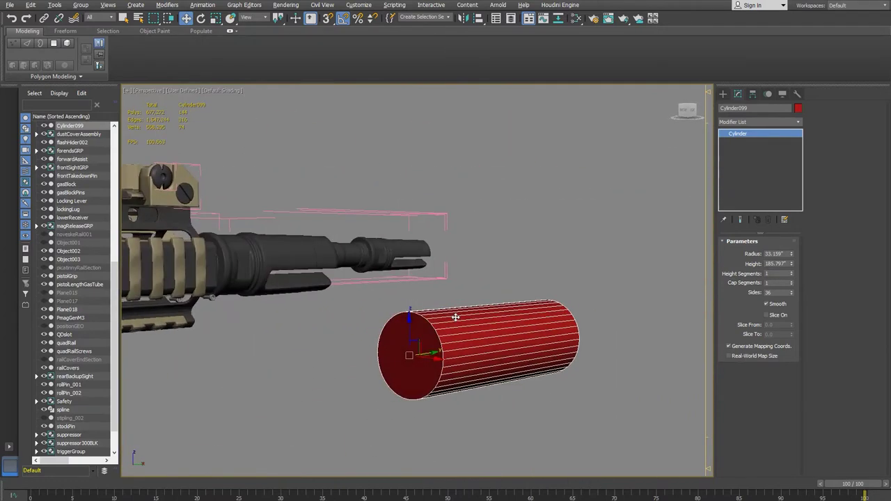
- Try converting the base cylinder to an Editable Poly and undo the conversion
{"action": "right_click", "coordinate": [765, 136]}
{"action": "left_click", "coordinate": [798, 122]}
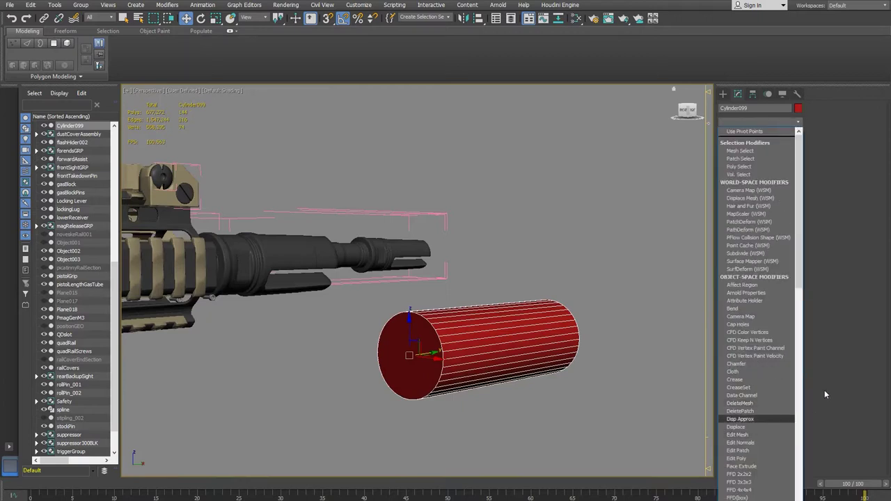
{"action": "left_click", "coordinate": [840, 377]}
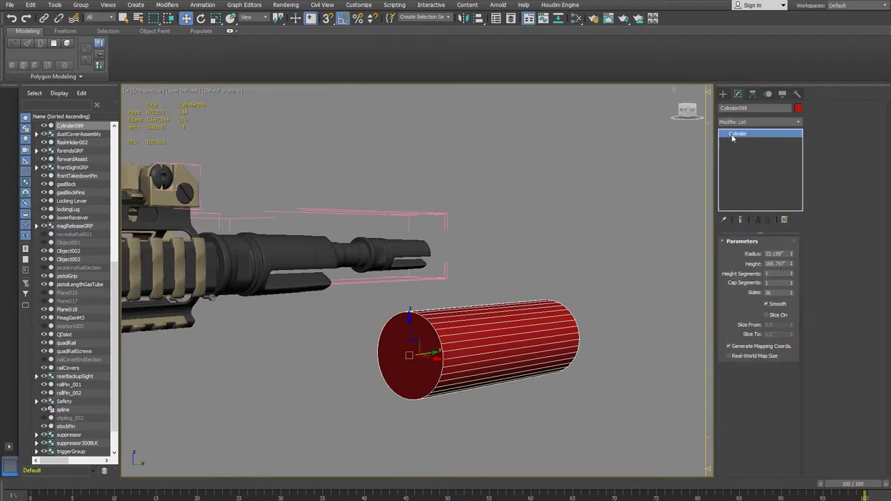
{"action": "right_click", "coordinate": [752, 133]}
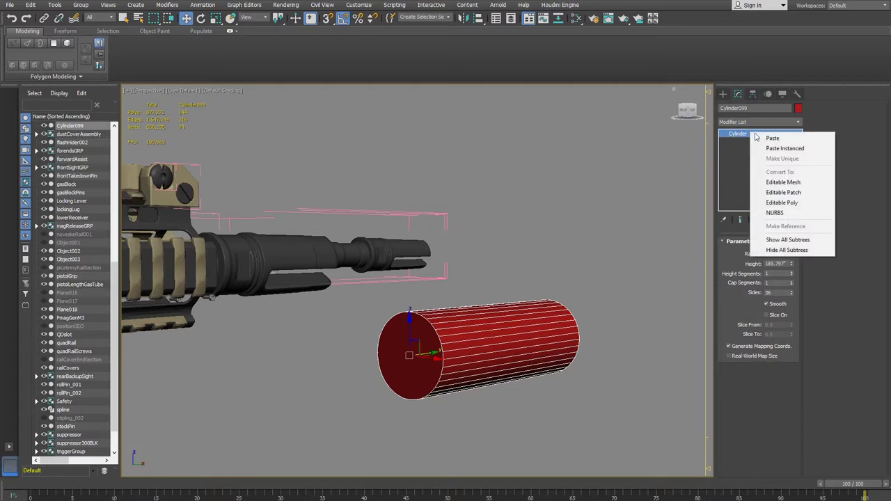
{"action": "left_click", "coordinate": [775, 203]}
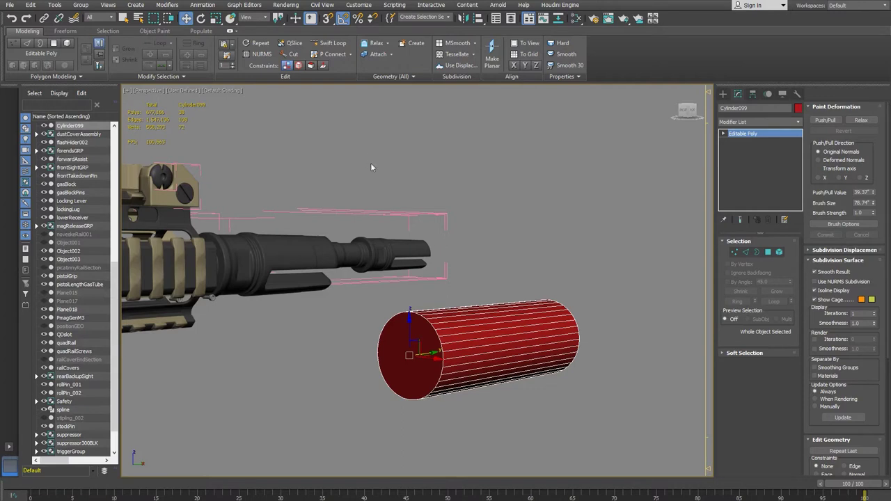
{"action": "key", "text": "ctrl+z"}
- Add an Edit Poly modifier above the base cylinder and delete it from the stack again
{"action": "left_click", "coordinate": [795, 122]}
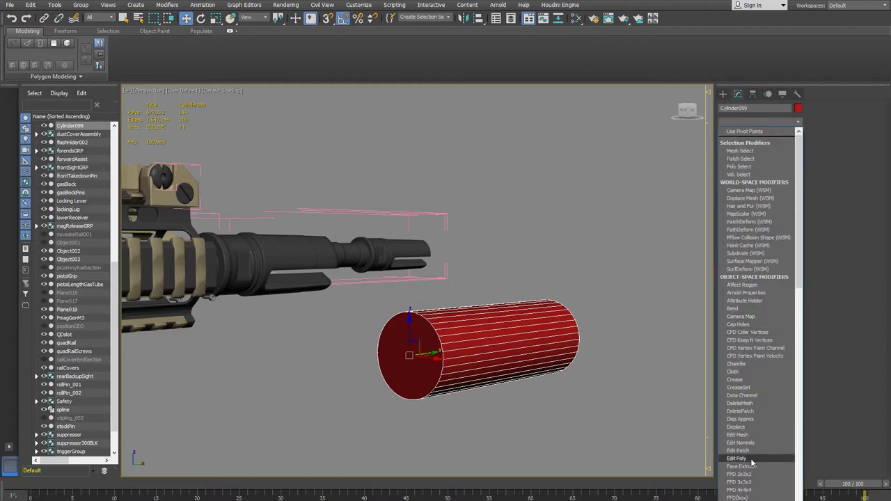
{"action": "left_click", "coordinate": [737, 459]}
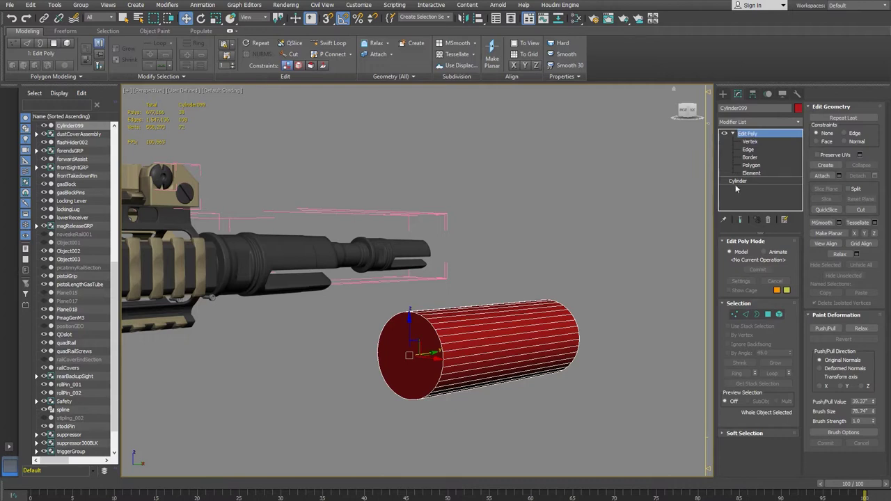
{"action": "right_click", "coordinate": [754, 134]}
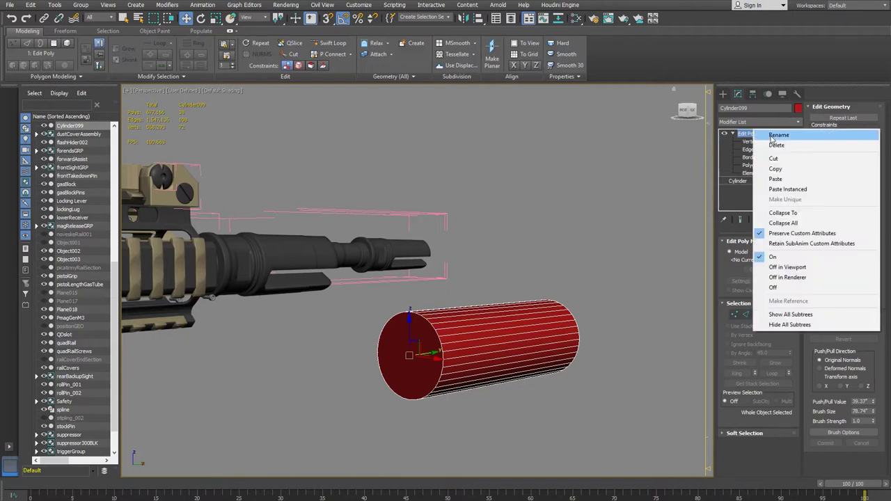
{"action": "left_click", "coordinate": [777, 146]}
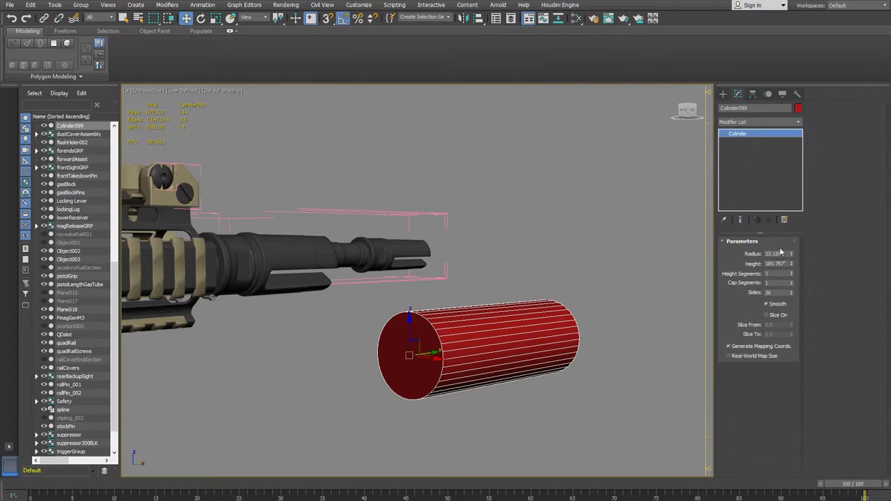
- Apply an Edit Poly modifier to the cylinder, keeping the base Cylinder parameters in the stack
{"action": "left_click", "coordinate": [798, 123]}
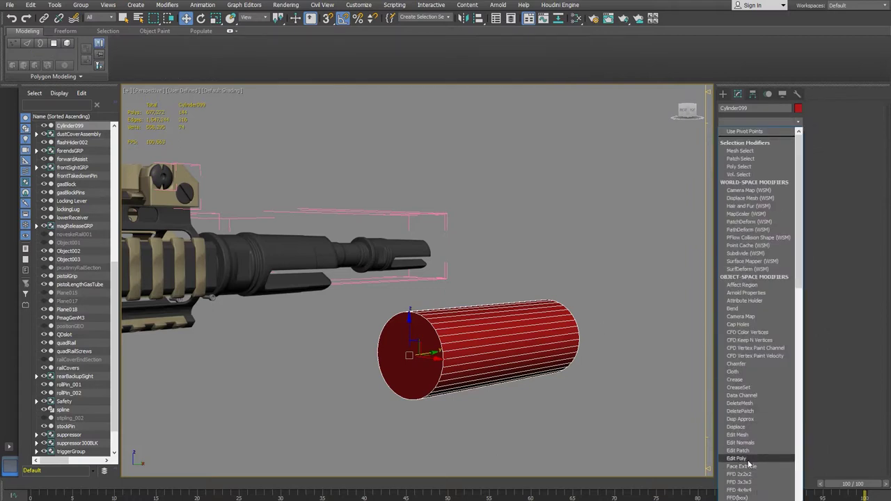
{"action": "left_click", "coordinate": [736, 458]}
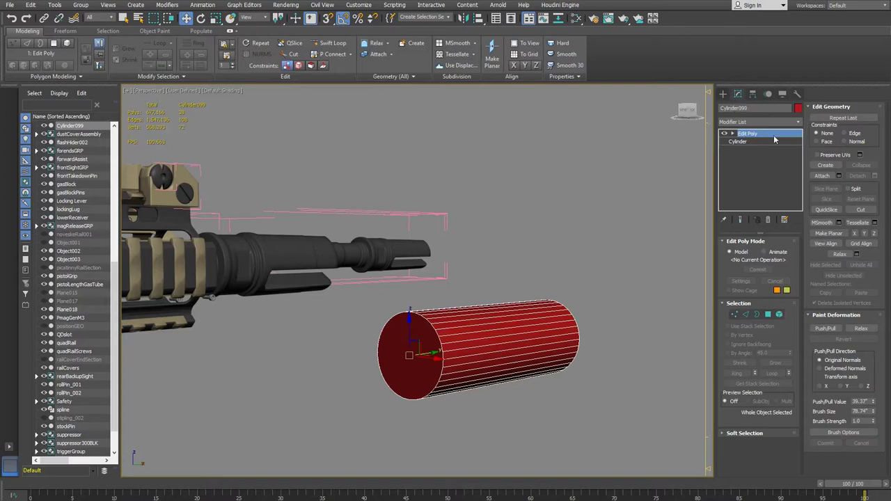
{"action": "middle_click_drag", "start_coordinate": [497, 340], "coordinate": [437, 342], "text": "alt"}
{"action": "middle_click_drag", "start_coordinate": [531, 362], "coordinate": [519, 363], "text": "alt"}
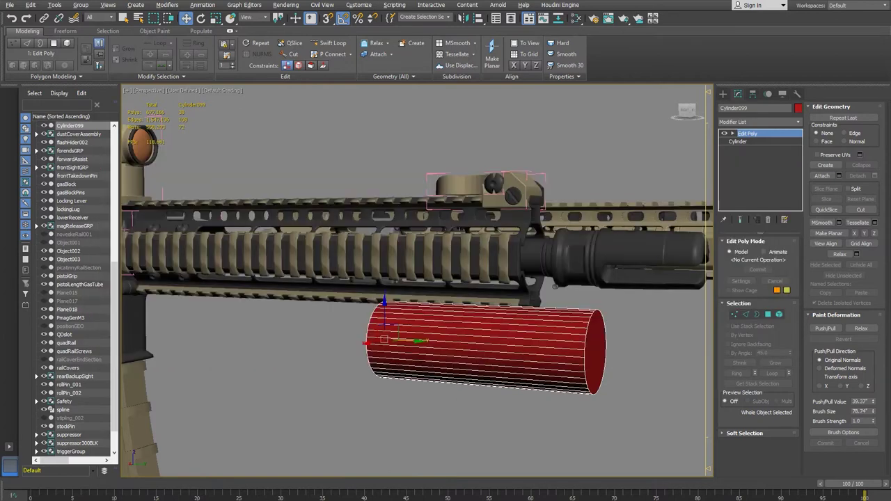
- Examine the flashlight's body sections in the browser's product photo and return to the rifle scene
{"action": "mouse_move", "coordinate": [240, 498]}
{"action": "left_click", "coordinate": [288, 476]}
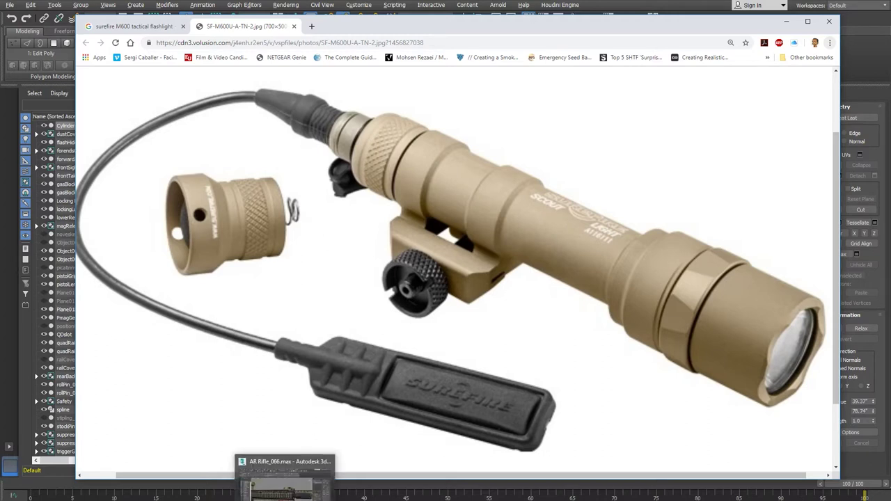
{"action": "left_click", "coordinate": [288, 491]}
{"action": "key", "text": "alt+Tab"}
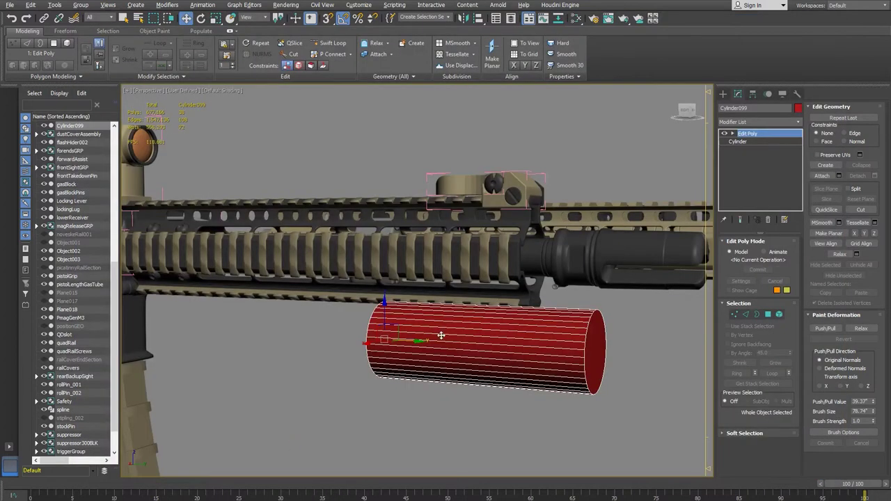
- Delete the cylinder's rear end-cap polygon at the Edit Poly polygon level
{"action": "middle_click_drag", "start_coordinate": [468, 310], "coordinate": [444, 327], "text": "alt"}
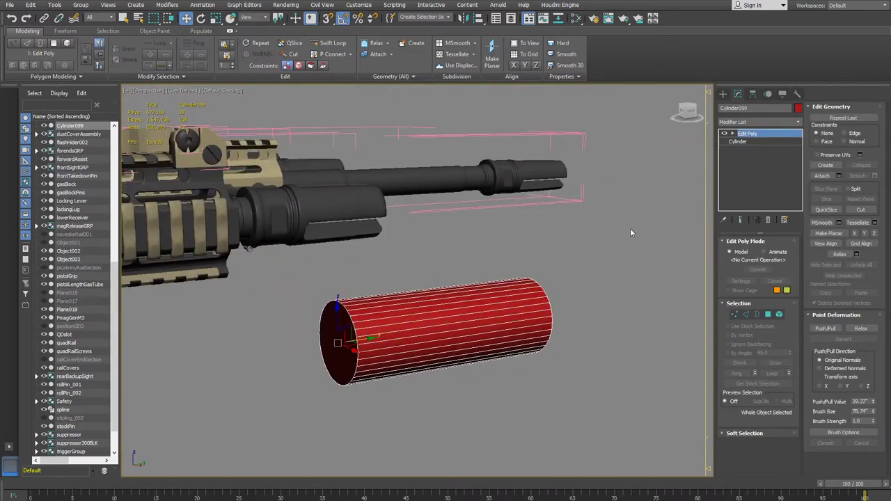
{"action": "left_click", "coordinate": [732, 133]}
{"action": "left_click", "coordinate": [751, 165]}
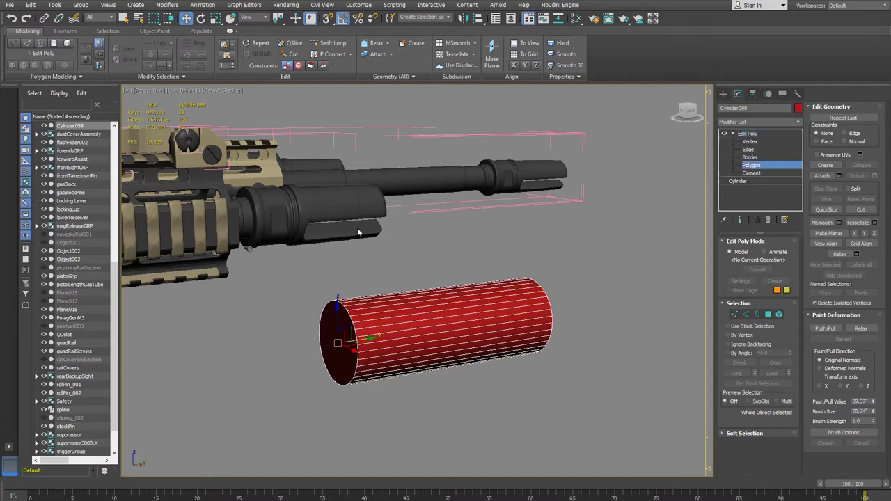
{"action": "left_click", "coordinate": [344, 361]}
{"action": "key", "text": "Delete"}
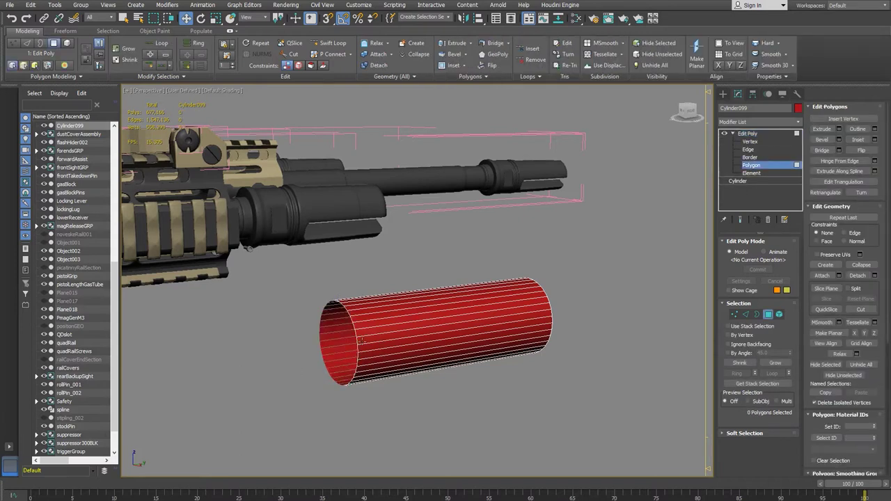
- Extend the cylinder's open rear border backward with a short new ring of polygons and compare the body with the flashlight photo
{"action": "key", "text": "2"}
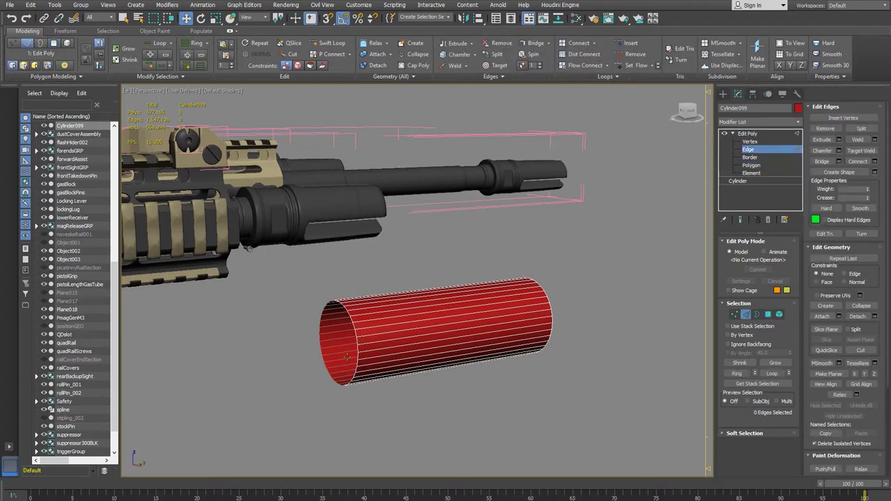
{"action": "key", "text": "3"}
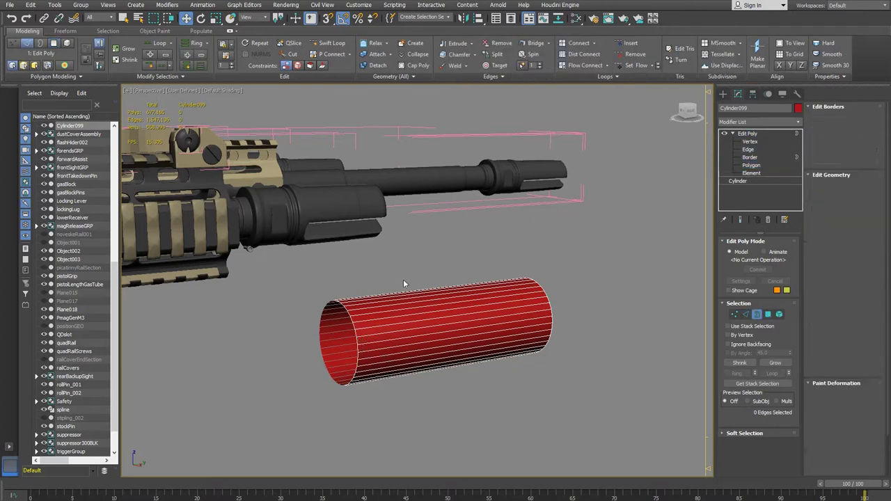
{"action": "left_click", "coordinate": [356, 357]}
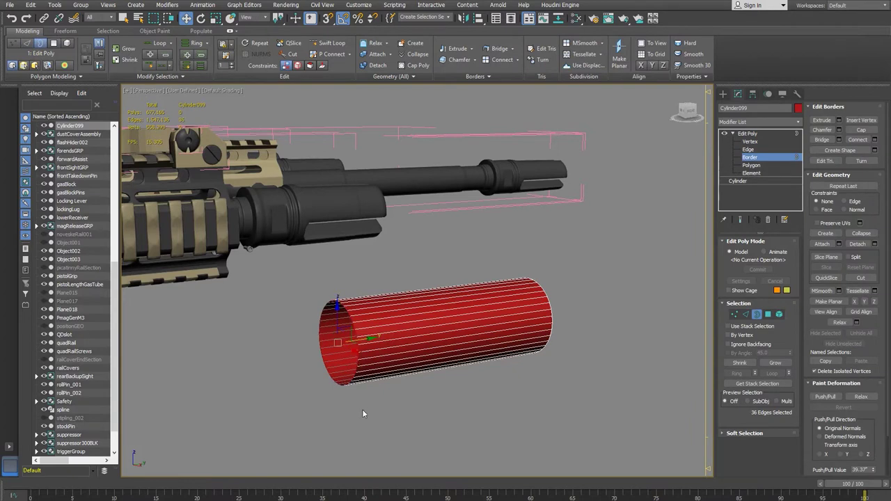
{"action": "middle_click_drag", "start_coordinate": [361, 398], "coordinate": [426, 383]}
{"action": "scroll", "coordinate": [370, 393], "scroll_direction": "up", "scroll_amount": 4}
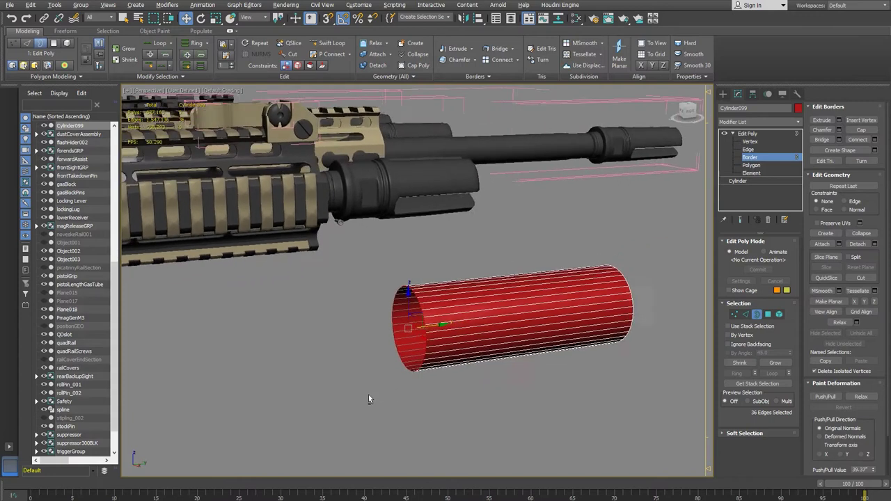
{"action": "left_click_drag", "start_coordinate": [442, 328], "coordinate": [407, 329], "text": "shift"}
{"action": "middle_click_drag", "start_coordinate": [441, 386], "coordinate": [419, 380]}
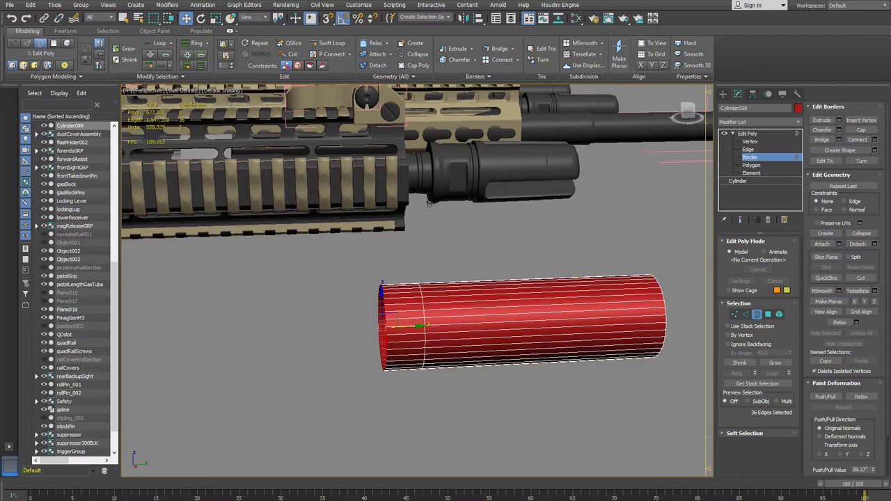
{"action": "left_click", "coordinate": [290, 481]}
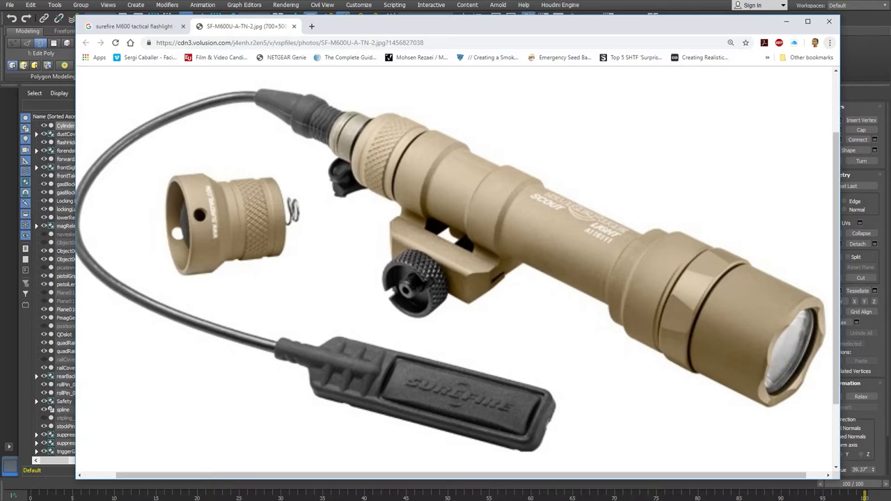
{"action": "key", "text": "alt+Tab"}
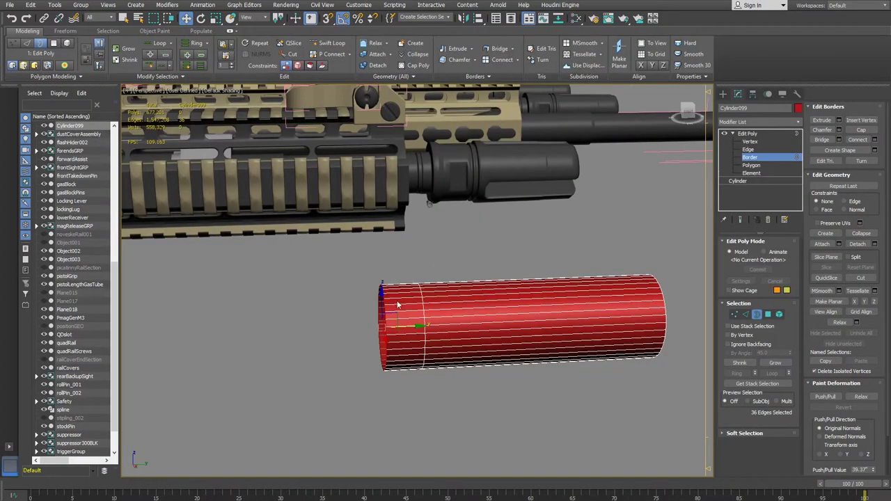
- Switch to Maya, start a new scene without saving the untitled one, and return to the rifle scene in 3ds Max
{"action": "left_click", "coordinate": [342, 463]}
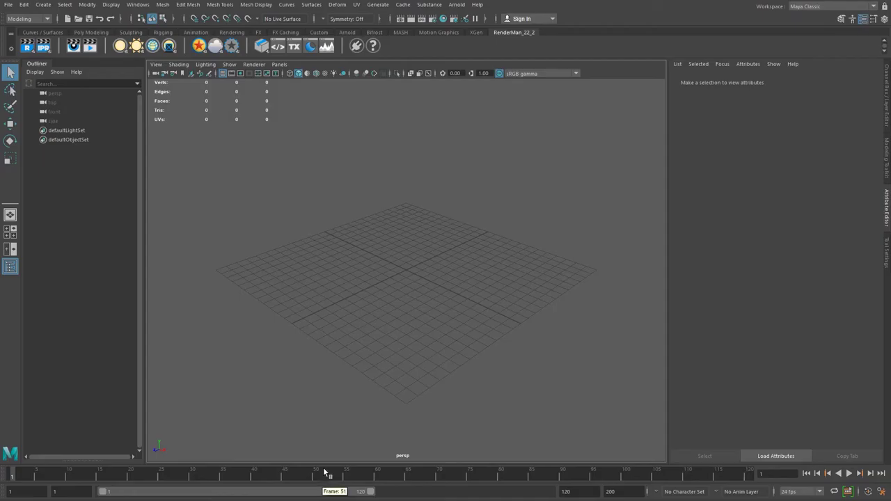
{"action": "key", "text": "ctrl+n"}
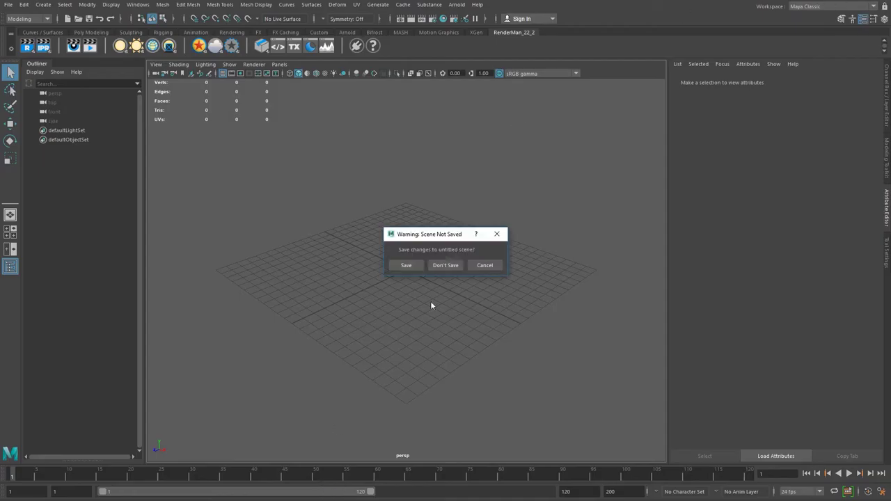
{"action": "left_click", "coordinate": [450, 265]}
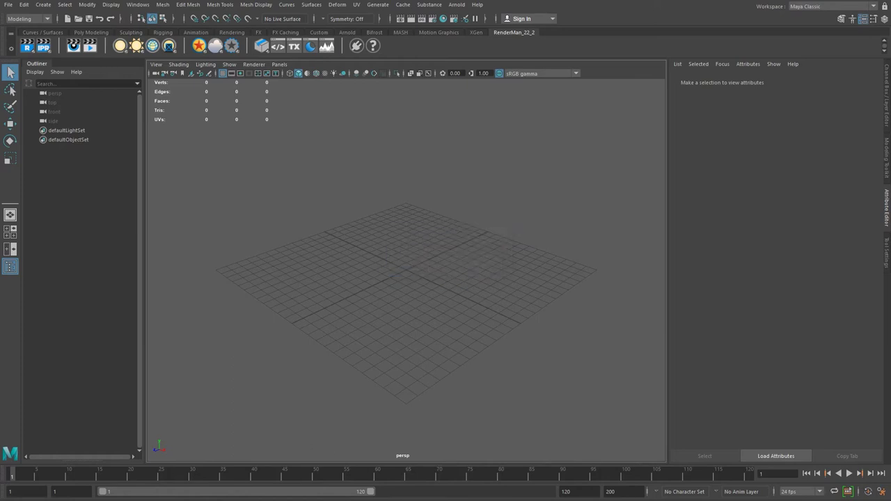
{"action": "mouse_move", "coordinate": [284, 500]}
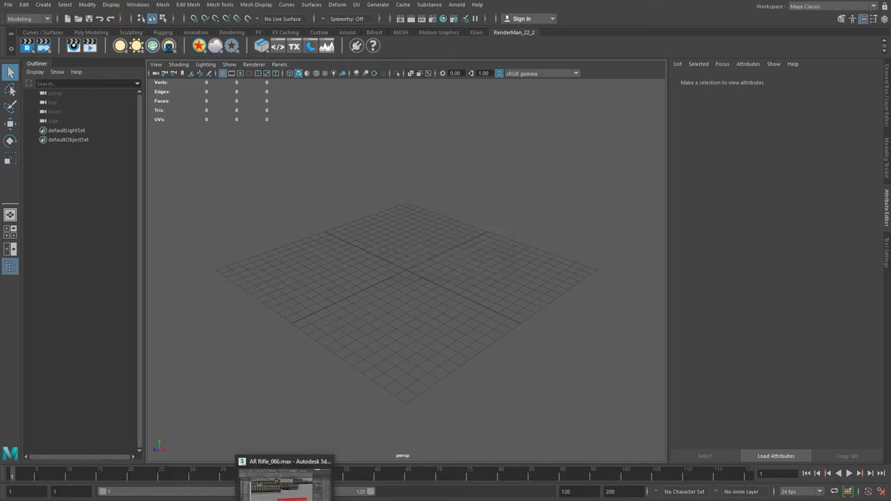
{"action": "left_click", "coordinate": [285, 481]}
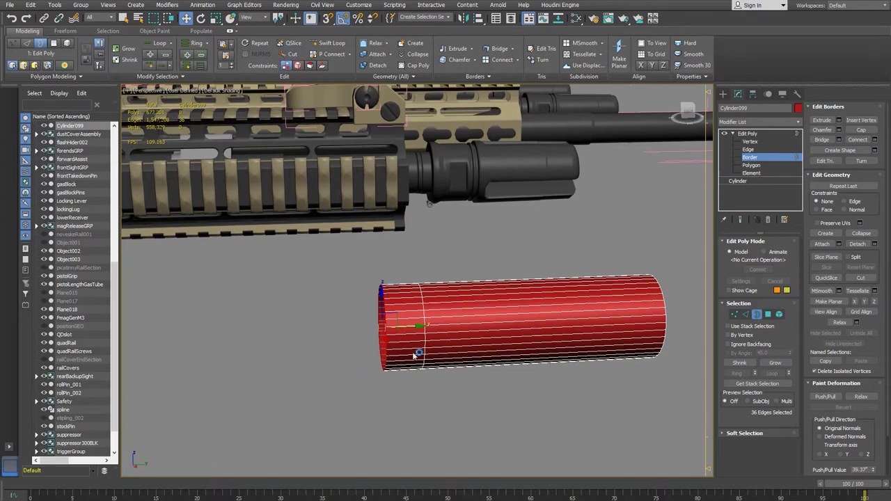
- Try cloning the cylinder's rear ring of polygons backward as a separate element of the mesh, and undo the clone
{"action": "left_click", "coordinate": [752, 165]}
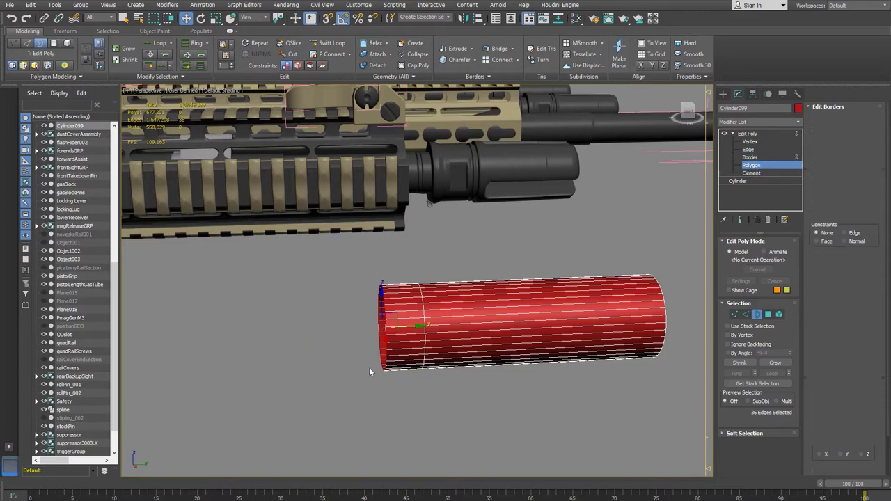
{"action": "left_click", "coordinate": [402, 339]}
{"action": "left_click", "coordinate": [400, 345], "text": "shift"}
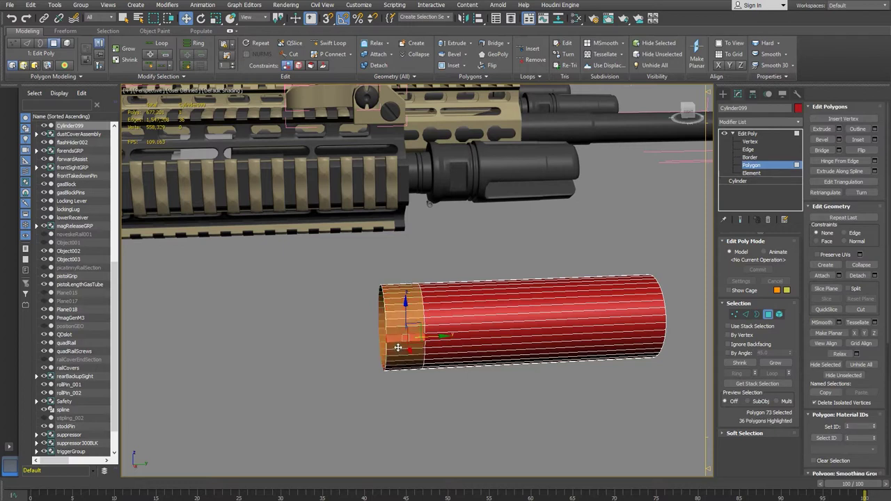
{"action": "middle_click_drag", "start_coordinate": [453, 403], "coordinate": [457, 400]}
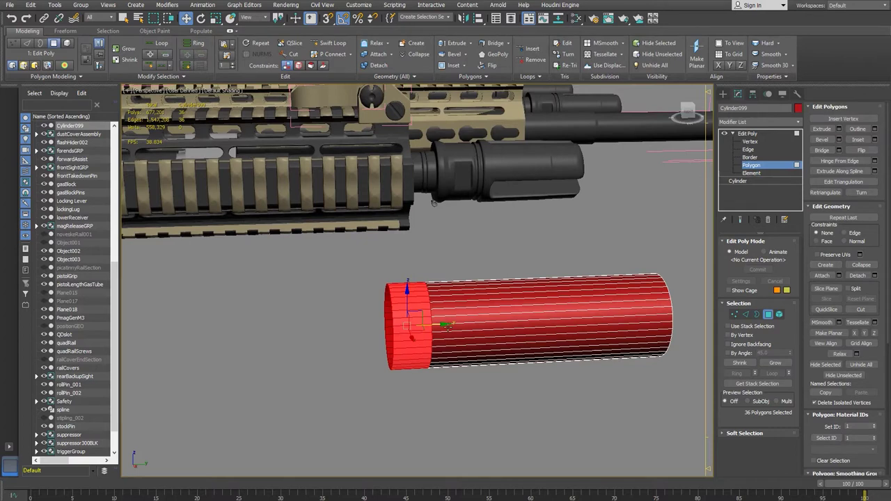
{"action": "left_click_drag", "start_coordinate": [448, 325], "coordinate": [323, 328]}
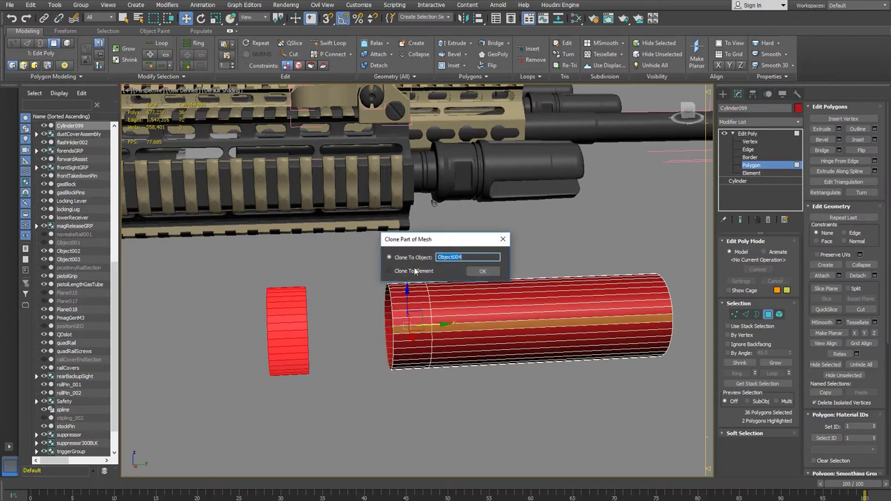
{"action": "left_click", "coordinate": [414, 270]}
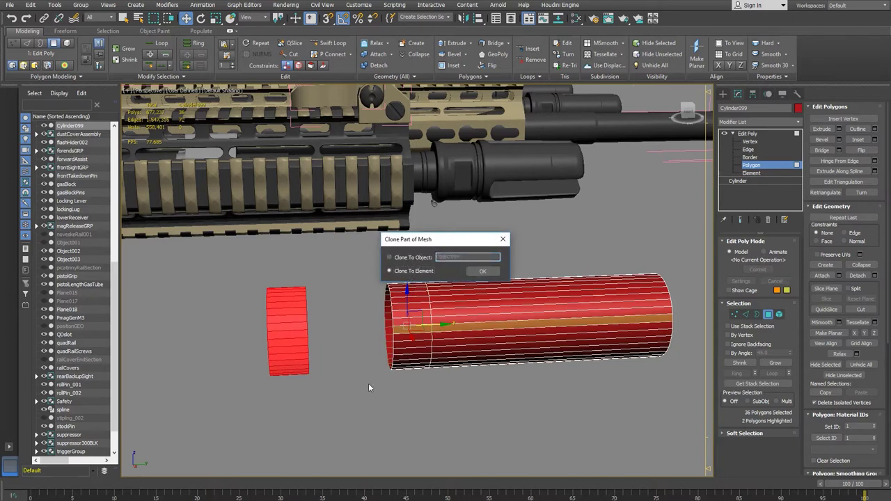
{"action": "left_click", "coordinate": [484, 271]}
{"action": "middle_click_drag", "start_coordinate": [359, 391], "coordinate": [332, 334], "text": "alt"}
{"action": "key", "text": "ctrl+z"}
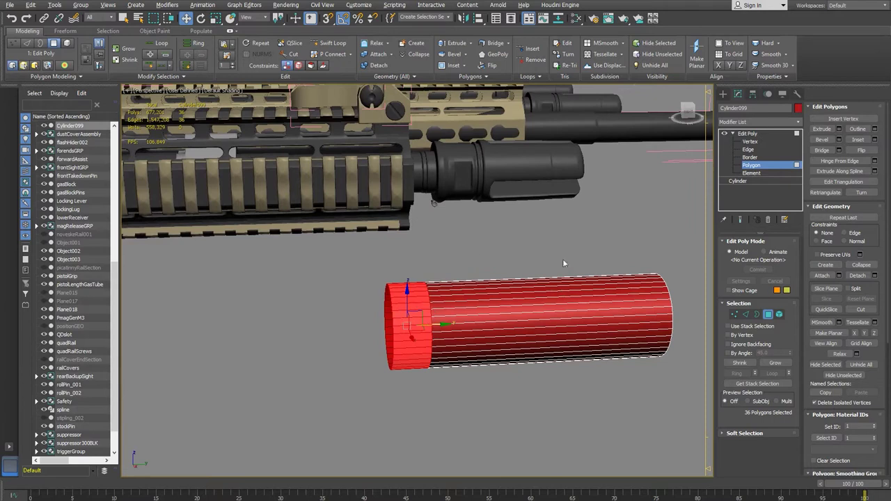
- Connect the lengthwise edges of the cylinder's rear ring with 2 segments and a pinch of 75
{"action": "scroll", "coordinate": [418, 327], "scroll_direction": "up", "scroll_amount": 2}
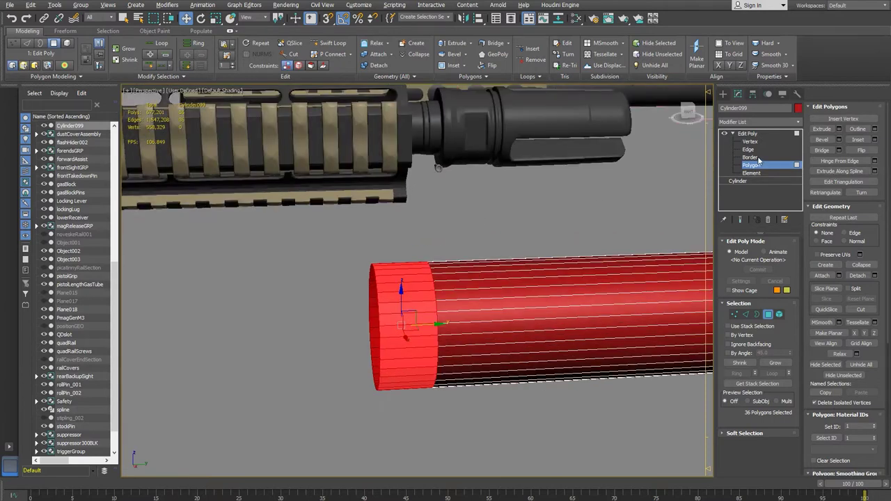
{"action": "left_click", "coordinate": [749, 149]}
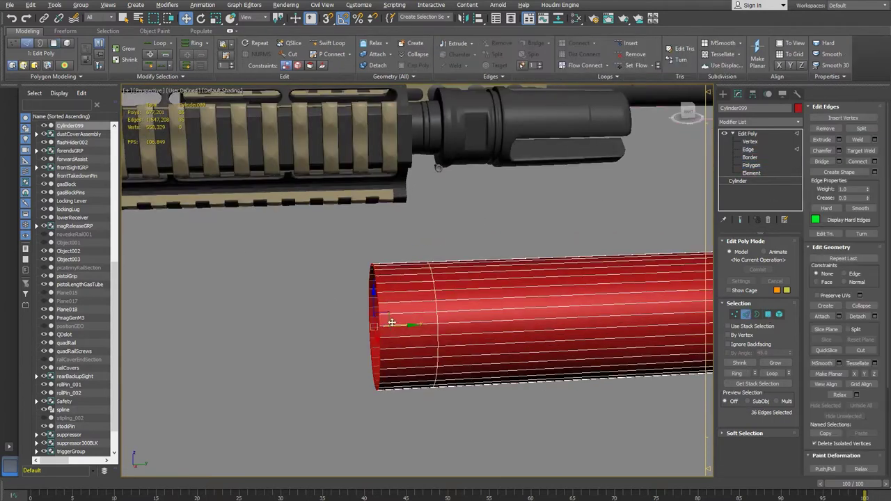
{"action": "left_click", "coordinate": [401, 323]}
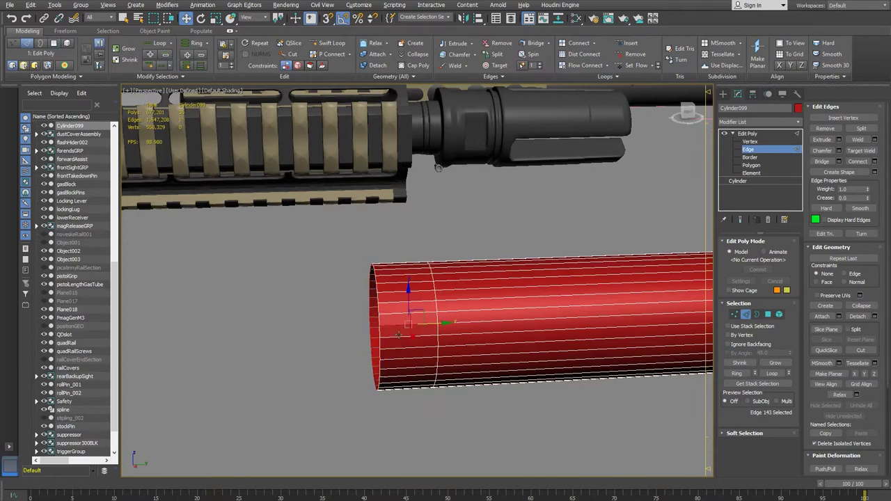
{"action": "left_click", "coordinate": [399, 337], "text": "shift"}
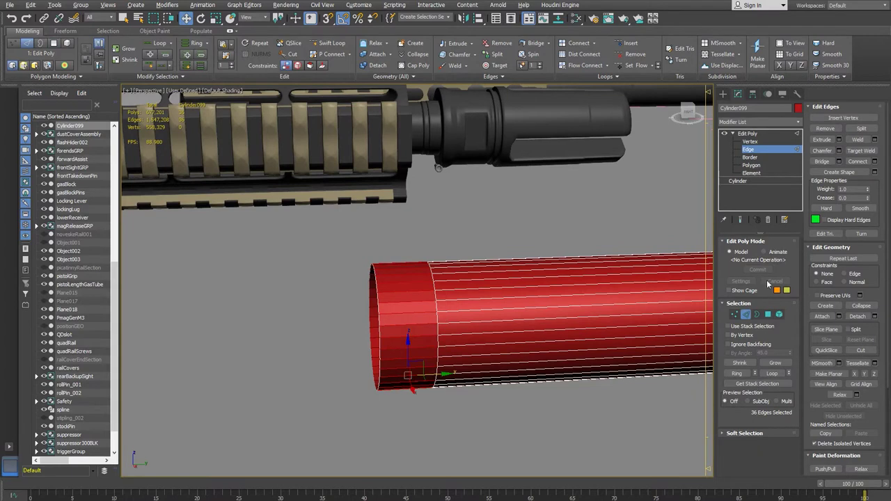
{"action": "left_click", "coordinate": [875, 163]}
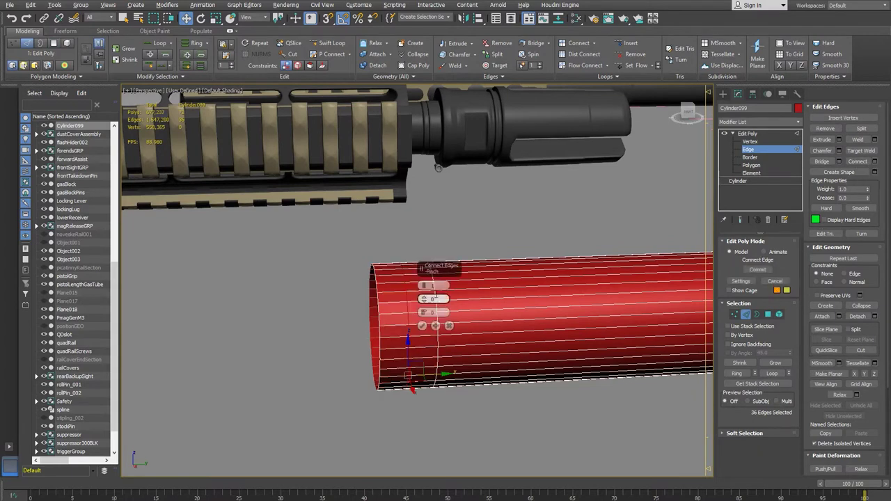
{"action": "left_click", "coordinate": [424, 283]}
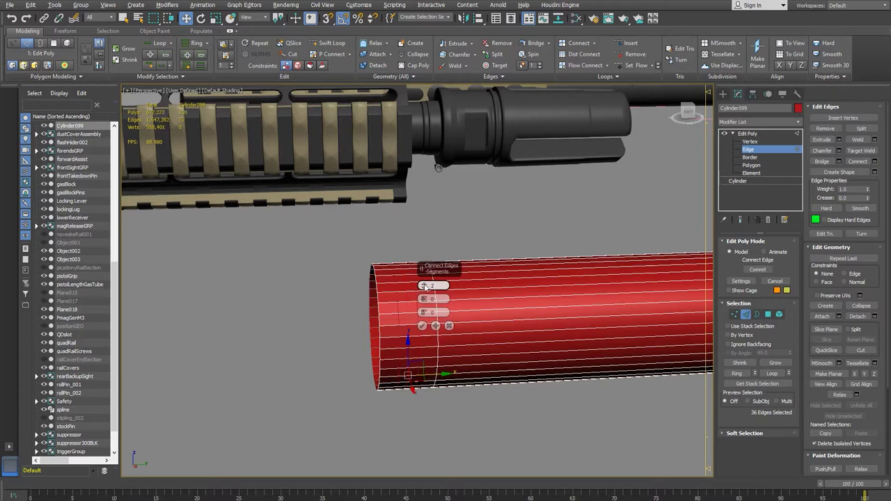
{"action": "scroll", "coordinate": [398, 328], "scroll_direction": "up", "scroll_amount": 2}
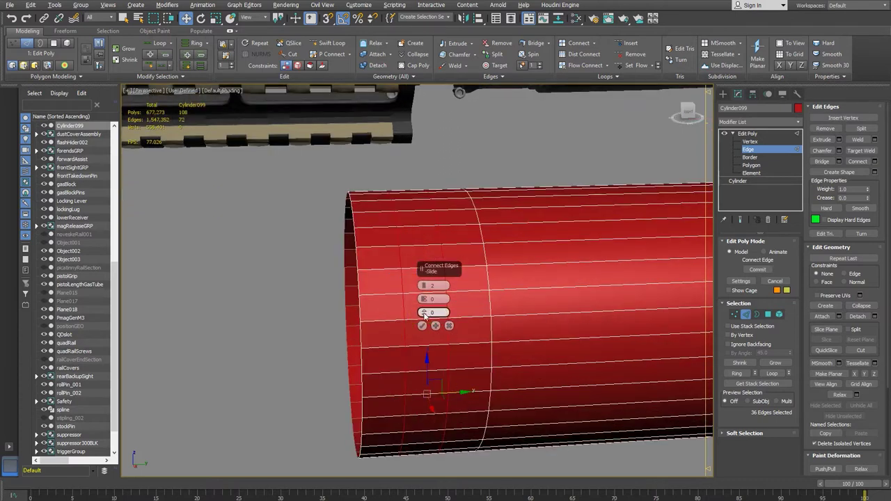
{"action": "left_click_drag", "start_coordinate": [424, 300], "coordinate": [468, 172]}
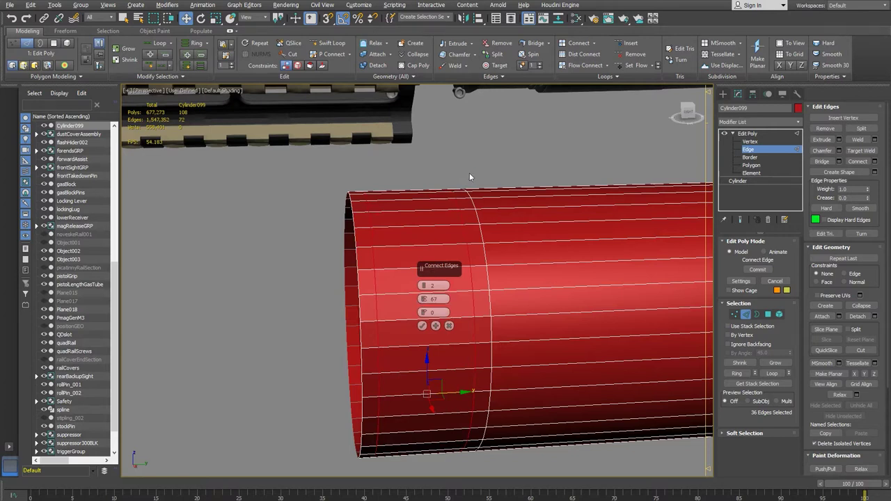
{"action": "left_click", "coordinate": [423, 297]}
{"action": "left_click", "coordinate": [423, 296]}
{"action": "left_click", "coordinate": [423, 297]}
{"action": "left_click_drag", "start_coordinate": [423, 298], "coordinate": [423, 297]}
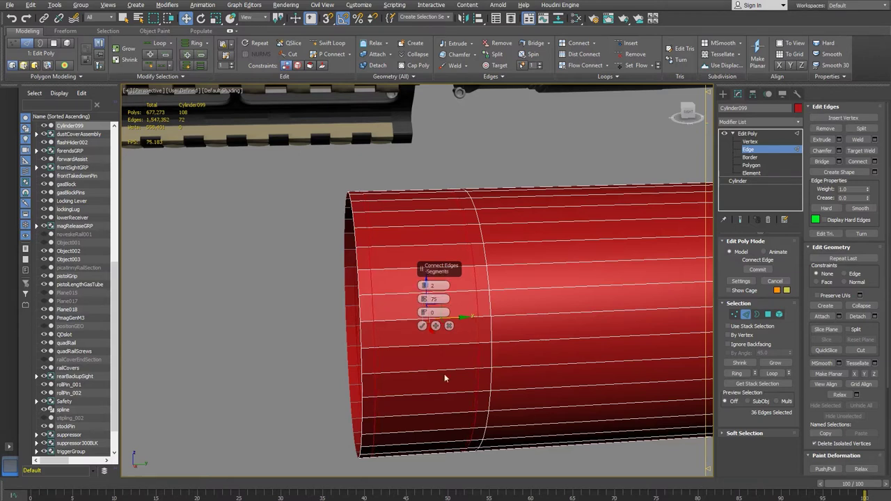
{"action": "left_click", "coordinate": [422, 325]}
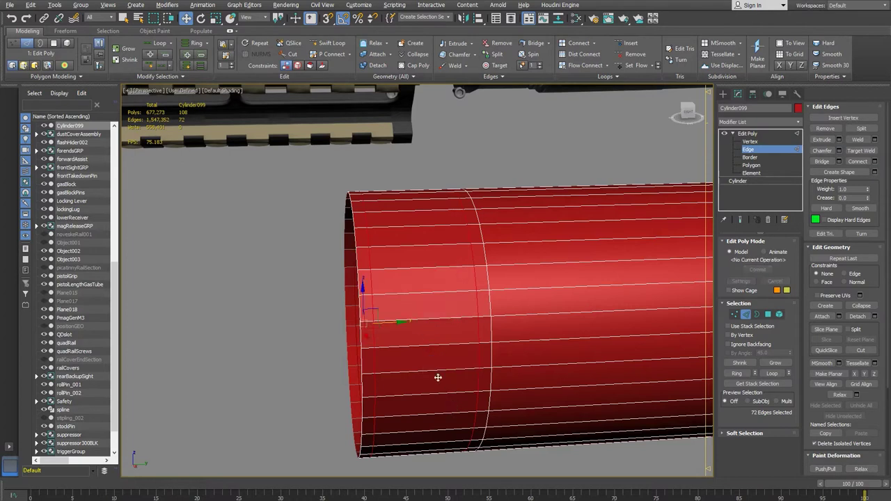
- Try scaling the lengthwise edge ring between the two new loops on the rear section, and undo the scaling
{"action": "scroll", "coordinate": [414, 328], "scroll_direction": "down", "scroll_amount": 5}
{"action": "scroll", "coordinate": [414, 328], "scroll_direction": "up", "scroll_amount": 4}
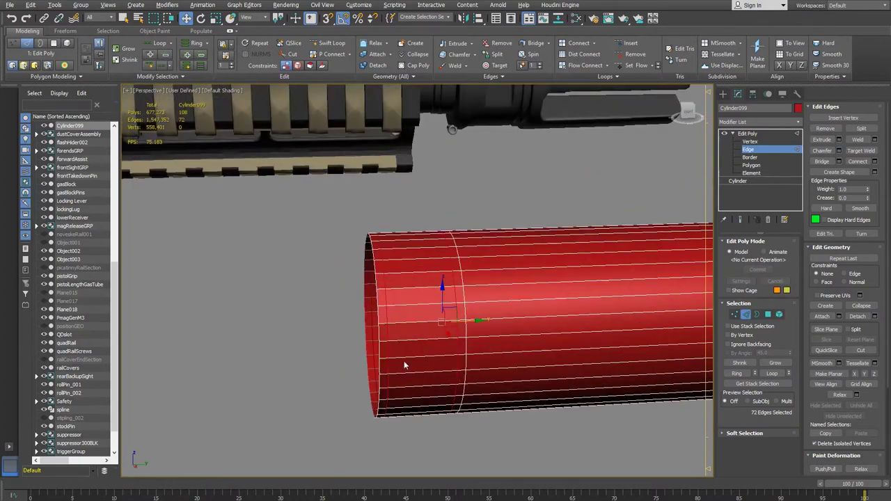
{"action": "left_click", "coordinate": [418, 339]}
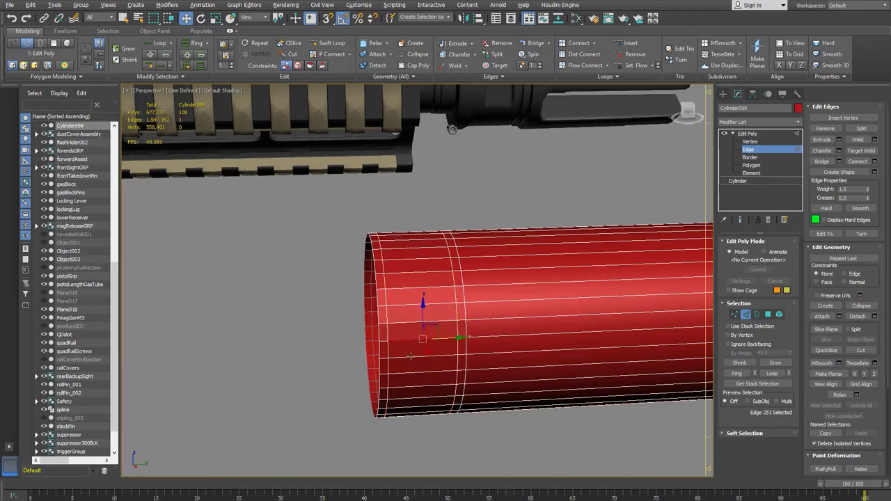
{"action": "left_click", "coordinate": [411, 358], "text": "shift"}
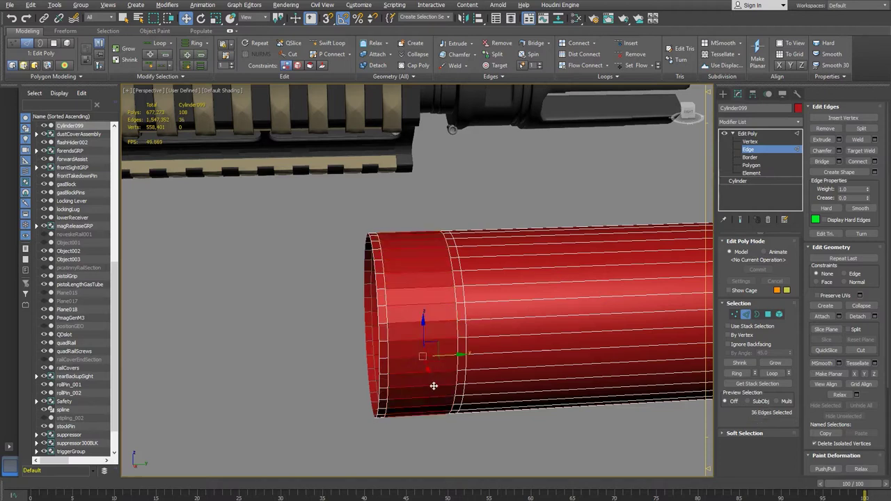
{"action": "key", "text": "s"}
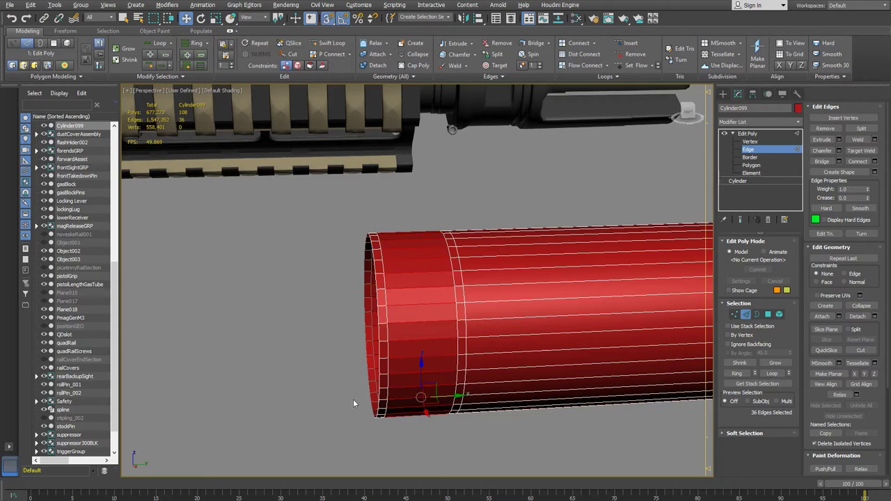
{"action": "key", "text": "s"}
{"action": "key", "text": "r"}
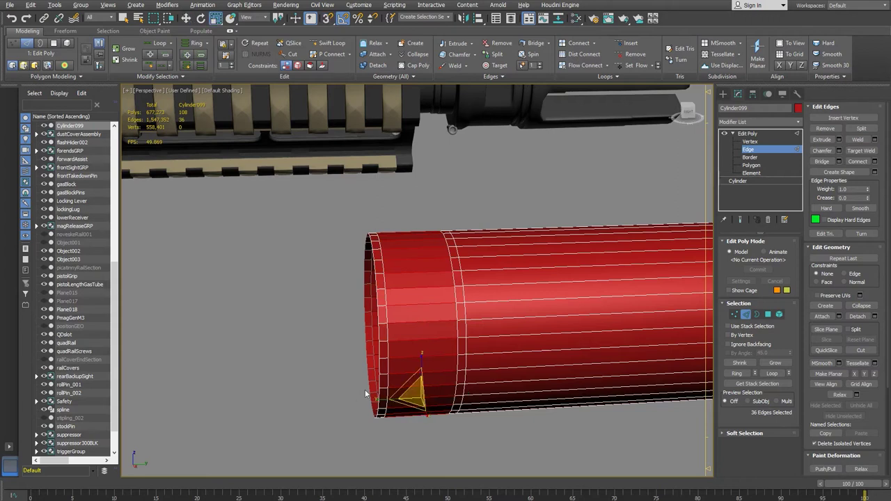
{"action": "middle_click_drag", "start_coordinate": [335, 373], "coordinate": [383, 360], "text": "alt"}
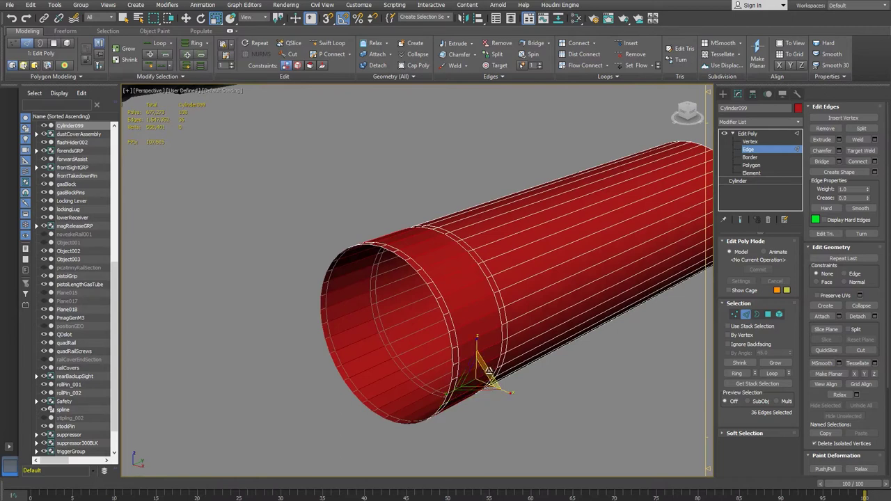
{"action": "left_click_drag", "start_coordinate": [485, 379], "coordinate": [505, 353]}
{"action": "key", "text": "ctrl+z"}
- Select the full wide band of 36 polygons between the two new loops on the rear section
{"action": "left_click", "coordinate": [756, 165]}
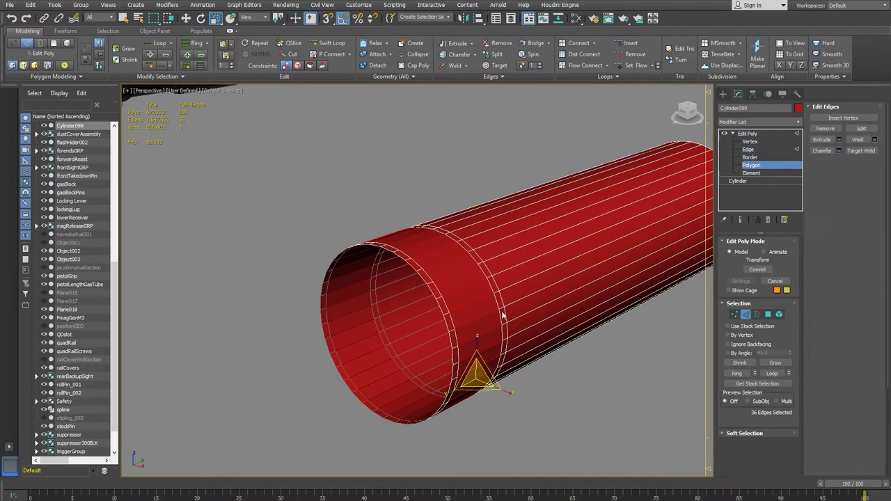
{"action": "left_click", "coordinate": [468, 296]}
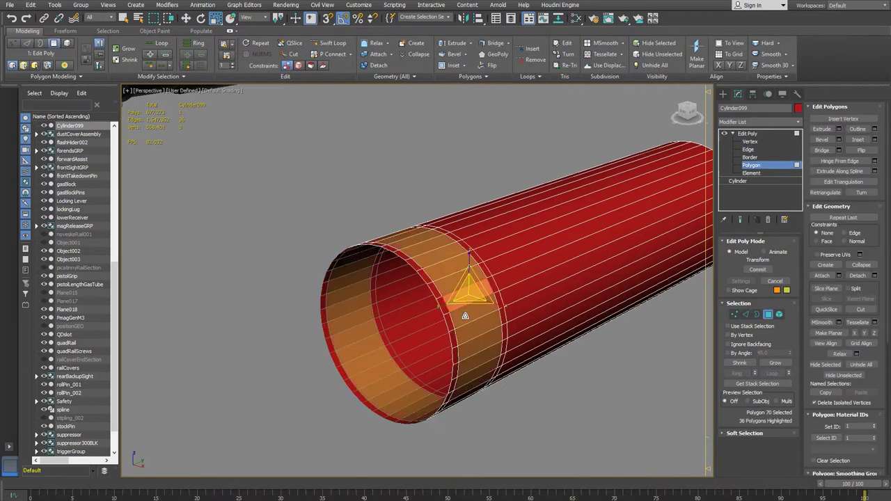
{"action": "left_click", "coordinate": [465, 316], "text": "shift"}
{"action": "middle_click_drag", "start_coordinate": [481, 385], "coordinate": [497, 390], "text": "alt"}
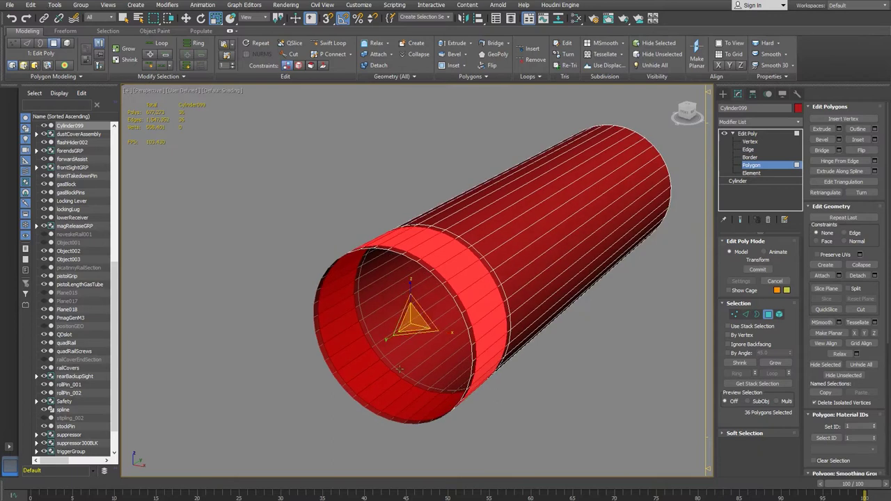
- Try scaling the selected polygon band outward far beyond the cylinder's diameter and inspect it from both sides
{"action": "key", "text": "r"}
{"action": "left_click_drag", "start_coordinate": [411, 321], "coordinate": [427, 311]}
{"action": "middle_click_drag", "start_coordinate": [591, 401], "coordinate": [498, 341], "text": "alt"}
{"action": "left_click_drag", "start_coordinate": [410, 326], "coordinate": [440, 313]}
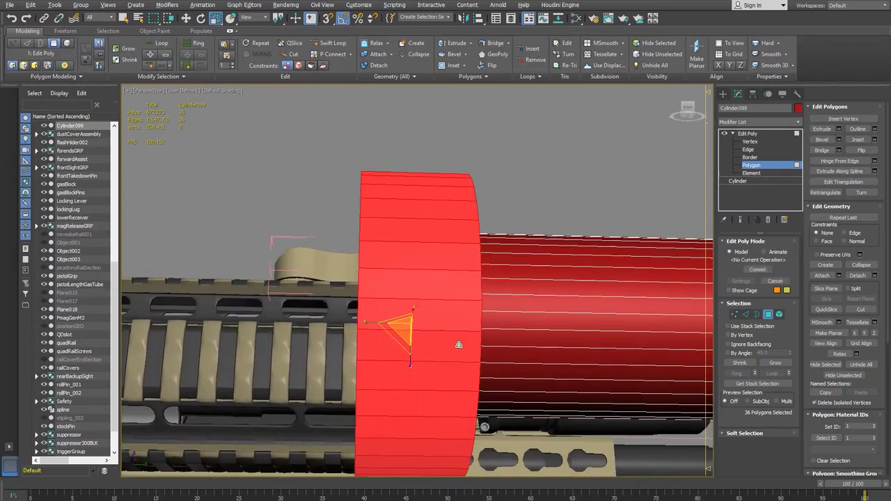
{"action": "key", "text": "alt+q"}
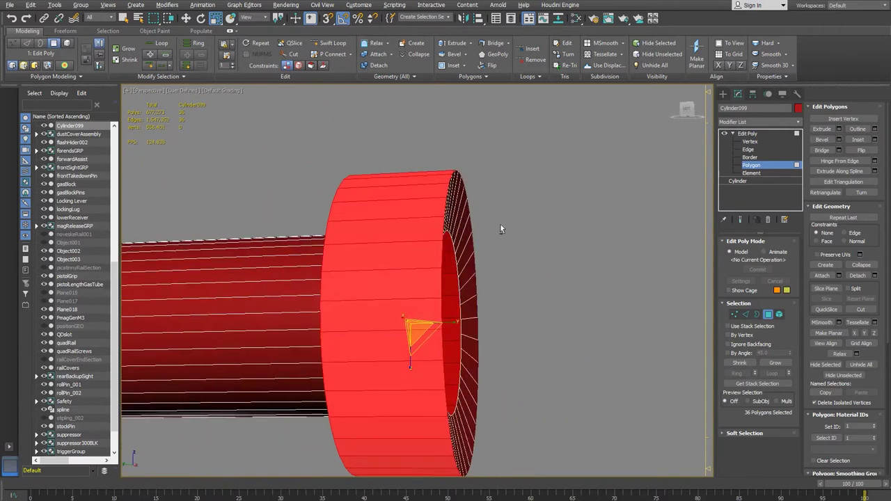
{"action": "middle_click_drag", "start_coordinate": [586, 229], "coordinate": [425, 315], "text": "alt"}
{"action": "left_click", "coordinate": [489, 313]}
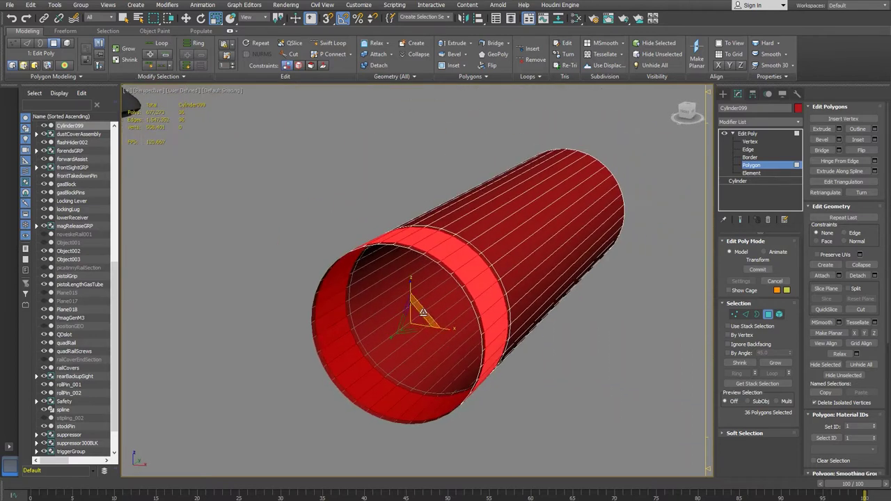
- Scale the selected polygon band slightly outward to form a raised collar with sloped shoulders at the cylinder's rear
{"action": "middle_click_drag", "start_coordinate": [423, 313], "coordinate": [388, 313], "text": "alt"}
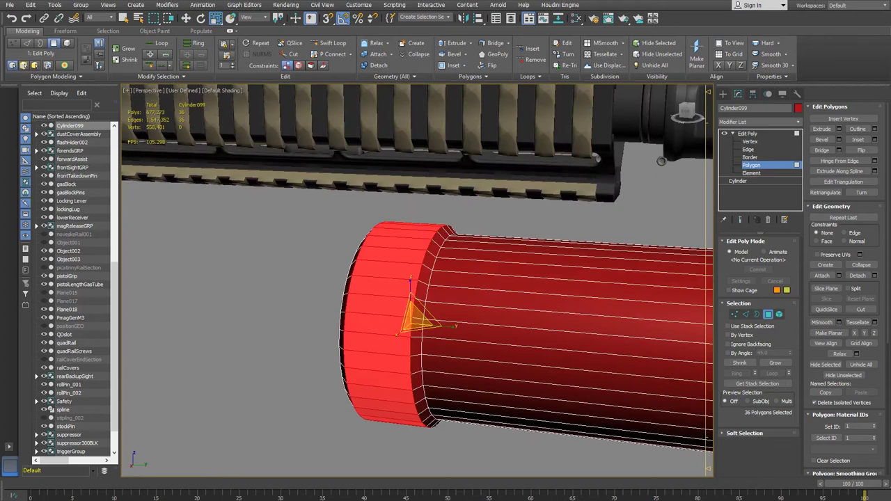
{"action": "scroll", "coordinate": [329, 358], "scroll_direction": "up", "scroll_amount": 2}
{"action": "middle_click_drag", "start_coordinate": [374, 346], "coordinate": [403, 355], "text": "alt"}
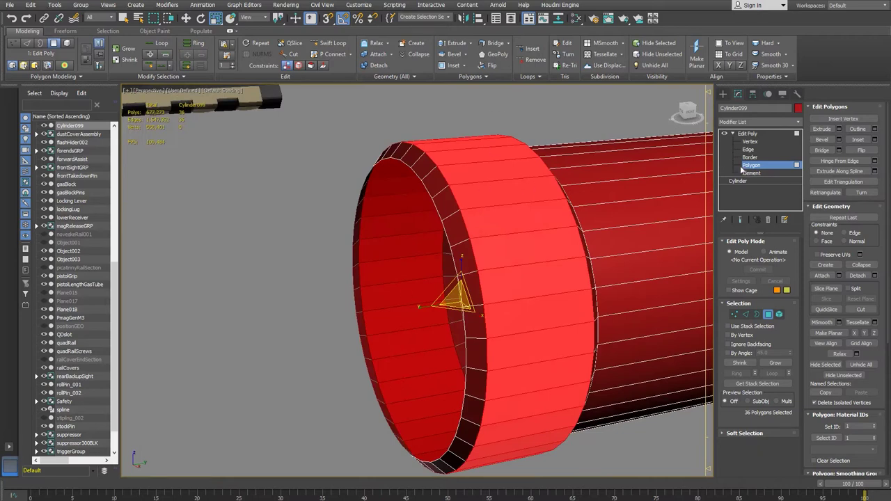
- Select both outer edge loops of the raised rear collar, where its flat band meets the two sloped shoulders
{"action": "left_click", "coordinate": [749, 150]}
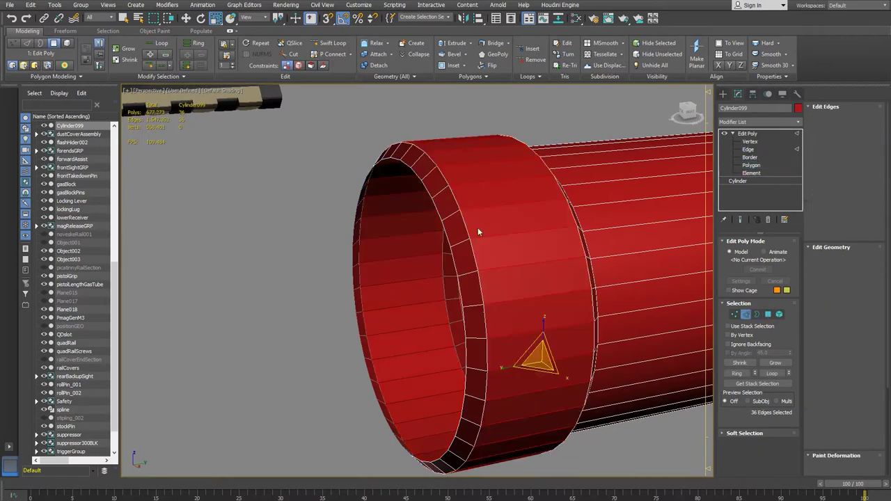
{"action": "left_click", "coordinate": [465, 226]}
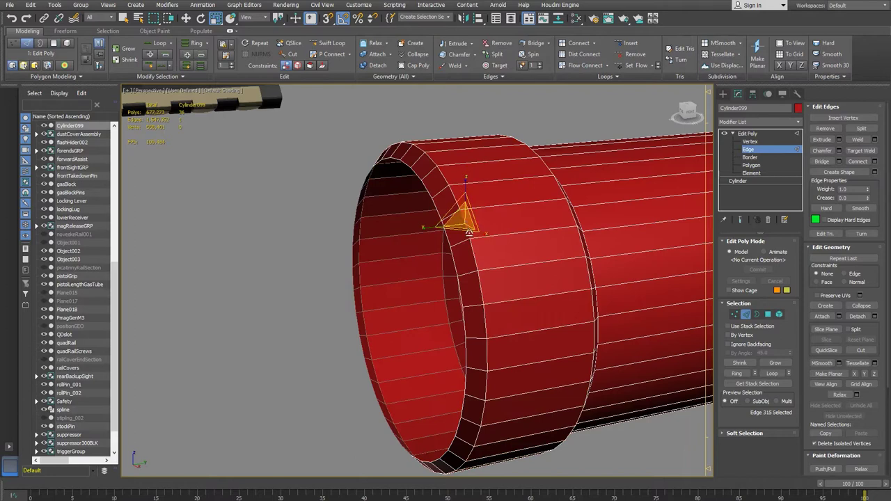
{"action": "double_click", "coordinate": [471, 252]}
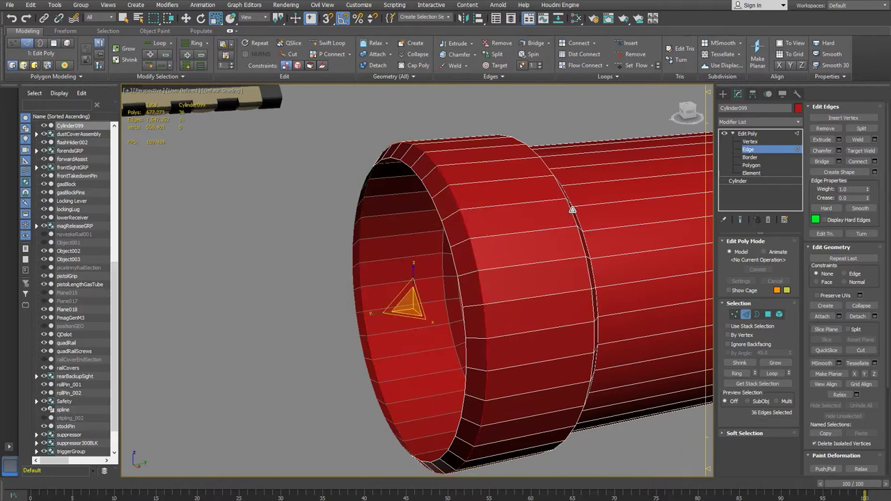
{"action": "right_click", "coordinate": [571, 209], "text": "shift"}
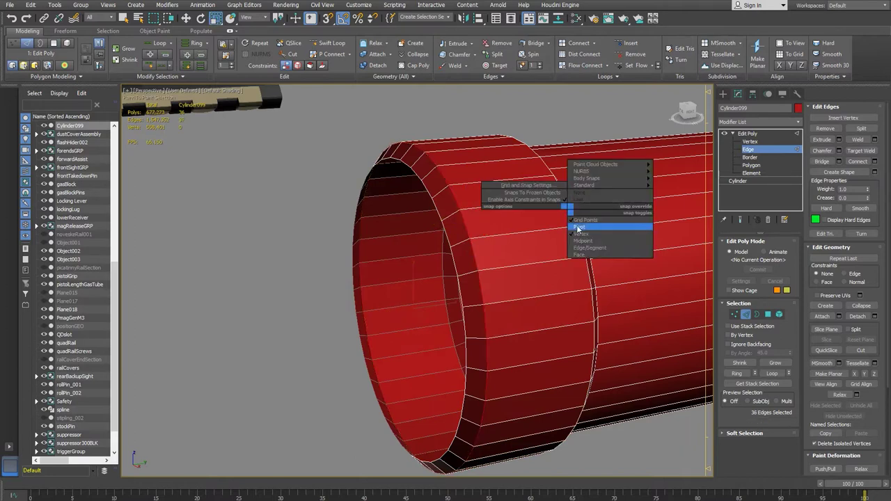
{"action": "middle_click_drag", "start_coordinate": [613, 344], "coordinate": [555, 335], "text": "alt"}
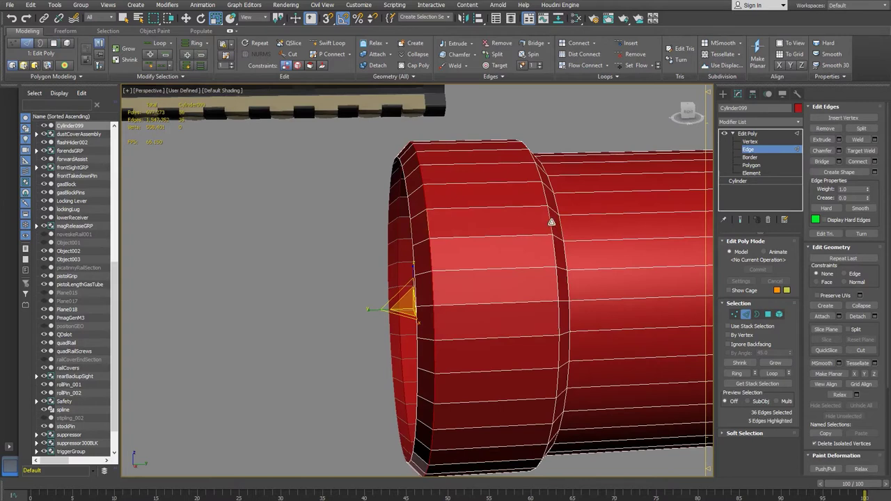
{"action": "double_click", "coordinate": [550, 223]}
{"action": "double_click", "coordinate": [550, 224]}
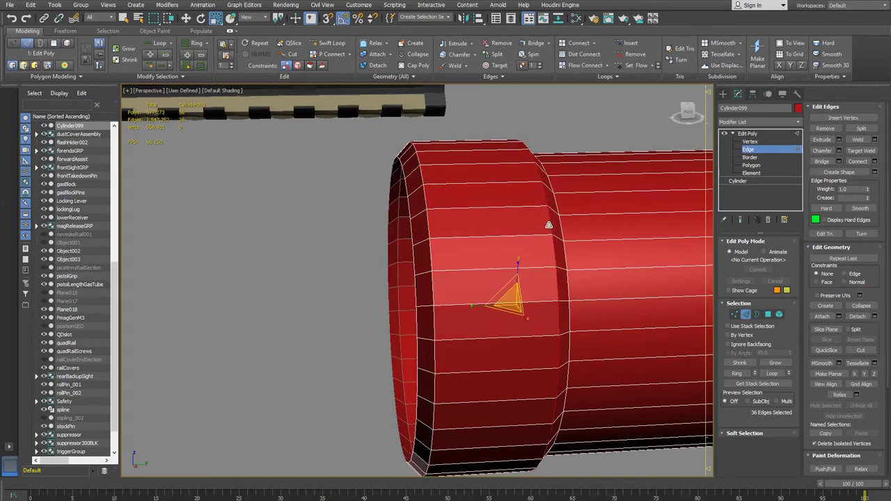
{"action": "double_click", "coordinate": [426, 226], "text": "ctrl"}
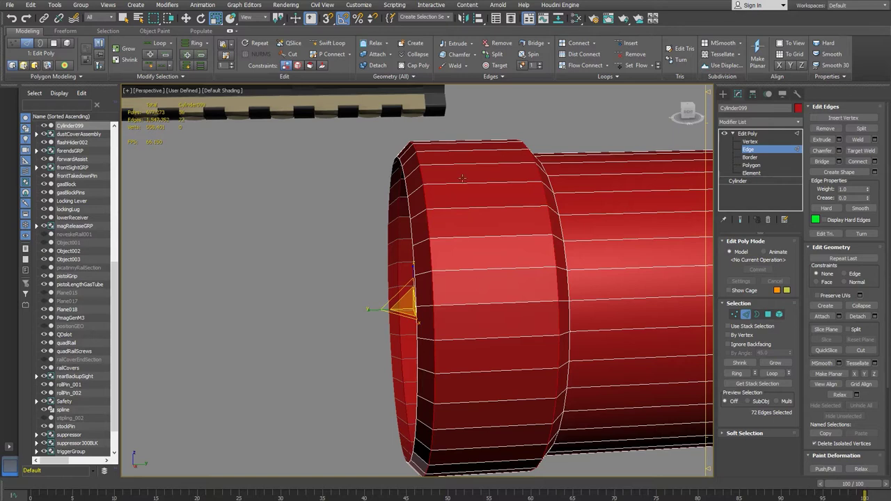
- Chamfer the two selected collar edge loops with 2 segments and an amount of about 0.711"
{"action": "middle_click_drag", "start_coordinate": [511, 269], "coordinate": [453, 218], "text": "alt"}
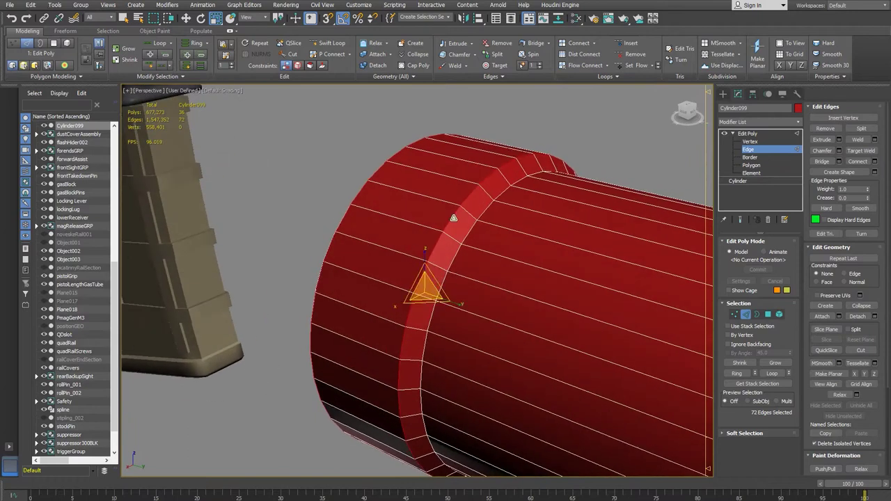
{"action": "middle_click_drag", "start_coordinate": [440, 261], "coordinate": [585, 229], "text": "alt"}
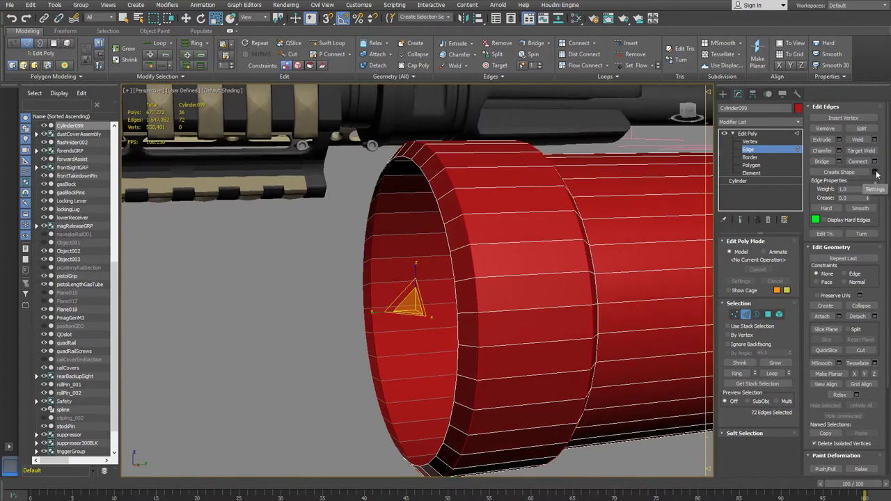
{"action": "left_click", "coordinate": [839, 150]}
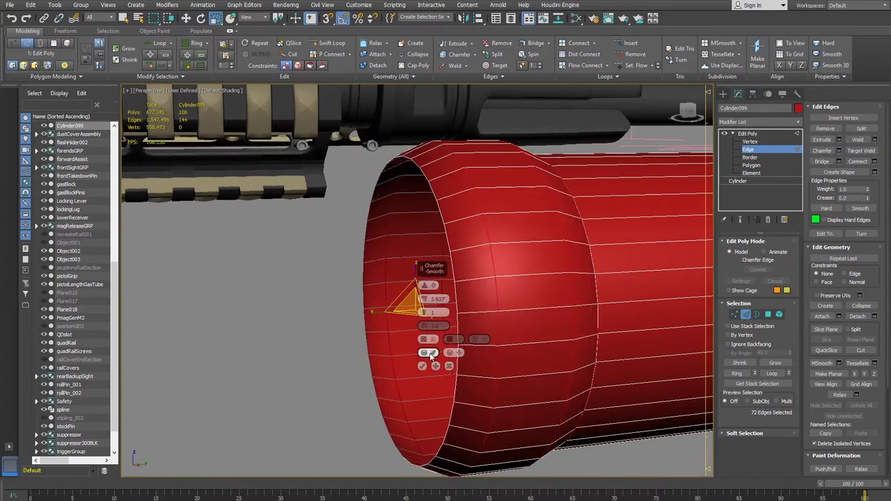
{"action": "right_click", "coordinate": [422, 299]}
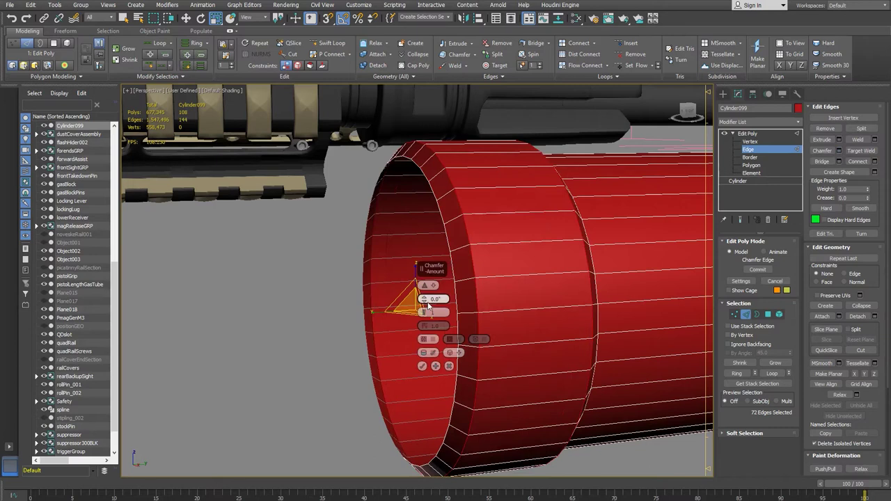
{"action": "mouse_move", "coordinate": [423, 299]}
{"action": "left_mouse_down"}
{"action": "mouse_move", "coordinate": [424, 289]}
{"action": "mouse_move", "coordinate": [424, 299]}
{"action": "left_mouse_up"}
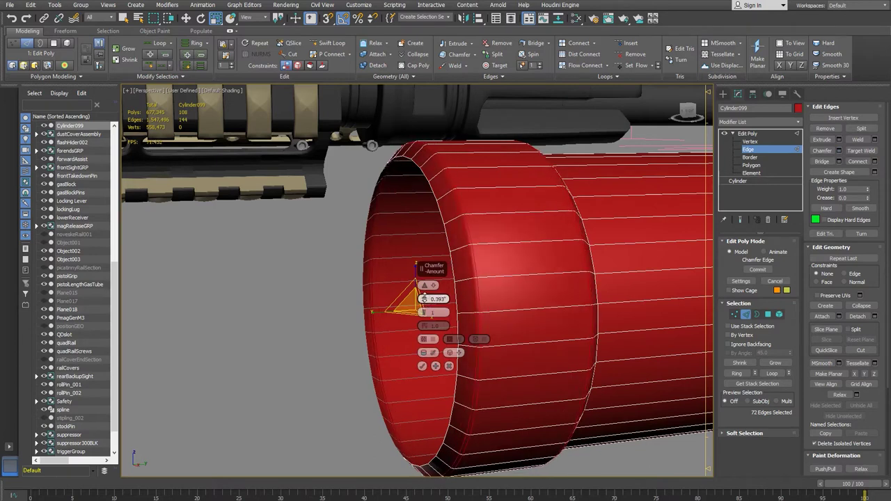
{"action": "mouse_move", "coordinate": [422, 299]}
{"action": "left_mouse_down"}
{"action": "mouse_move", "coordinate": [423, 291]}
{"action": "mouse_move", "coordinate": [424, 310]}
{"action": "left_mouse_up"}
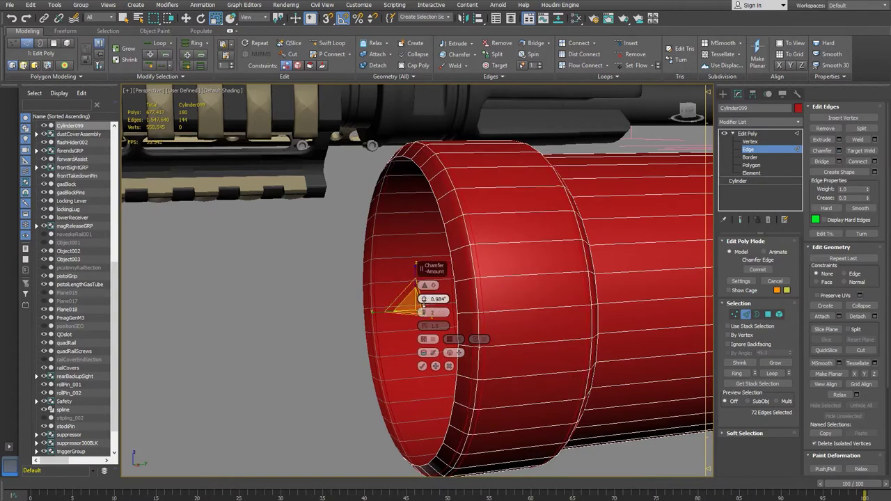
{"action": "left_click_drag", "start_coordinate": [421, 311], "coordinate": [407, 300]}
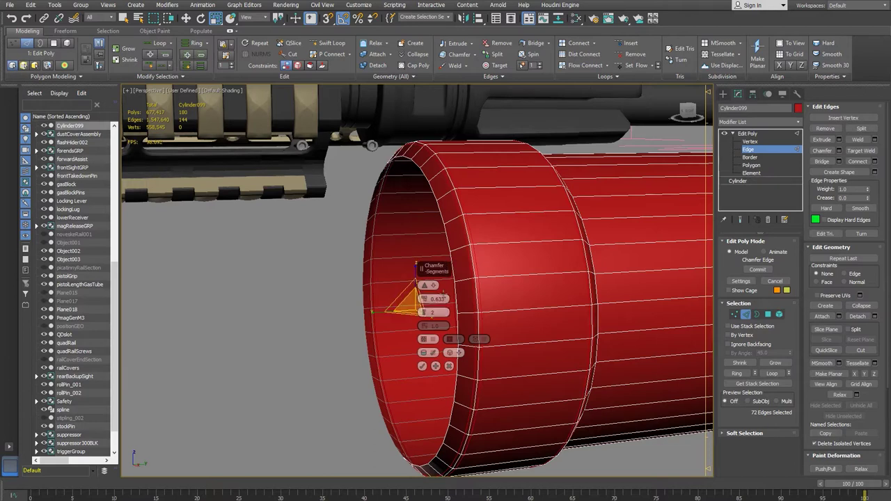
{"action": "middle_click_drag", "start_coordinate": [497, 255], "coordinate": [475, 262], "text": "alt"}
{"action": "scroll", "coordinate": [479, 224], "scroll_direction": "up", "scroll_amount": 2}
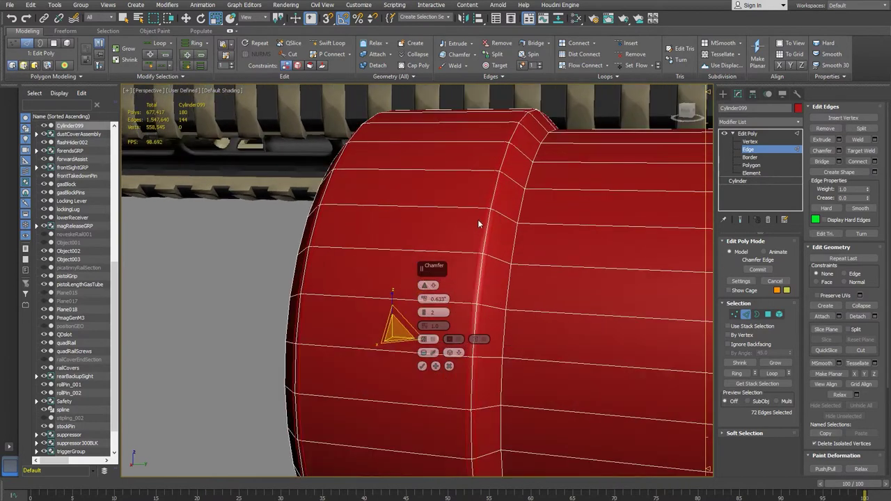
{"action": "middle_click_drag", "start_coordinate": [479, 224], "coordinate": [476, 238], "text": "alt"}
{"action": "left_click_drag", "start_coordinate": [421, 300], "coordinate": [425, 295]}
{"action": "middle_click_drag", "start_coordinate": [426, 295], "coordinate": [449, 267], "text": "alt"}
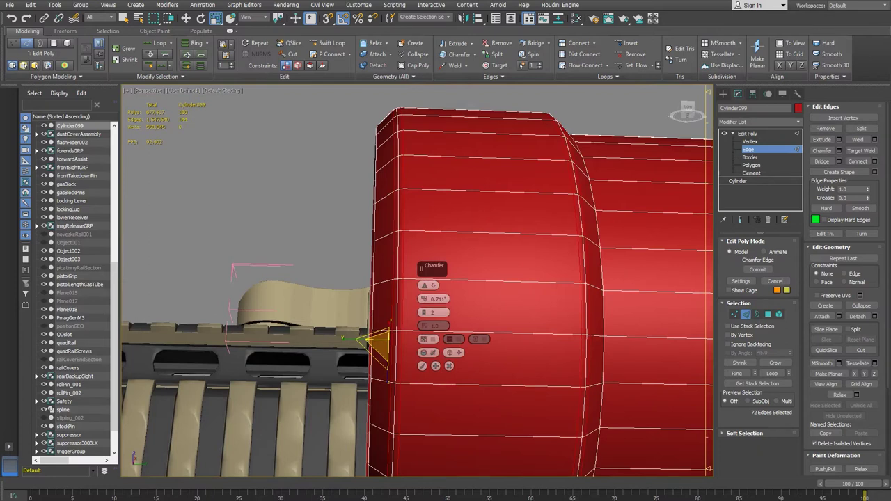
- Check the flashlight reference photo in the browser, then reduce the collar chamfer amount to about 0.438" and apply it
{"action": "mouse_move", "coordinate": [238, 497]}
{"action": "left_click", "coordinate": [288, 477]}
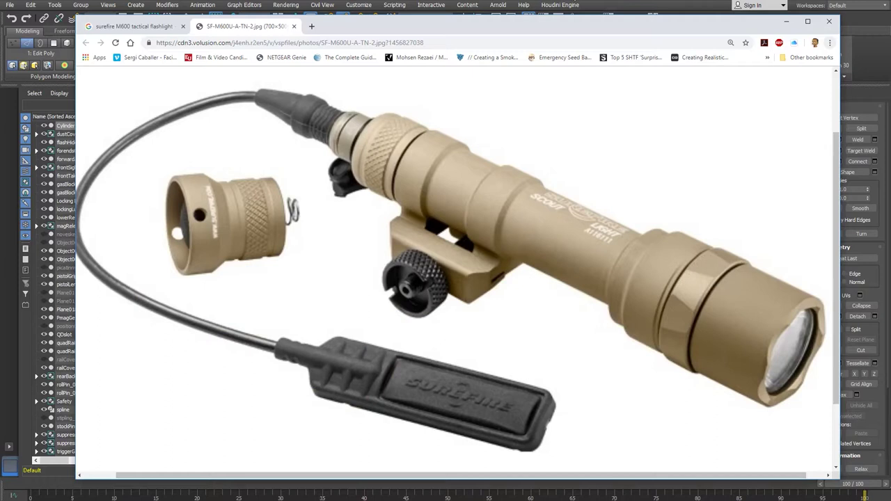
{"action": "key", "text": "alt+Tab"}
{"action": "left_click_drag", "start_coordinate": [424, 304], "coordinate": [423, 306]}
{"action": "middle_click_drag", "start_coordinate": [339, 272], "coordinate": [357, 255], "text": "alt"}
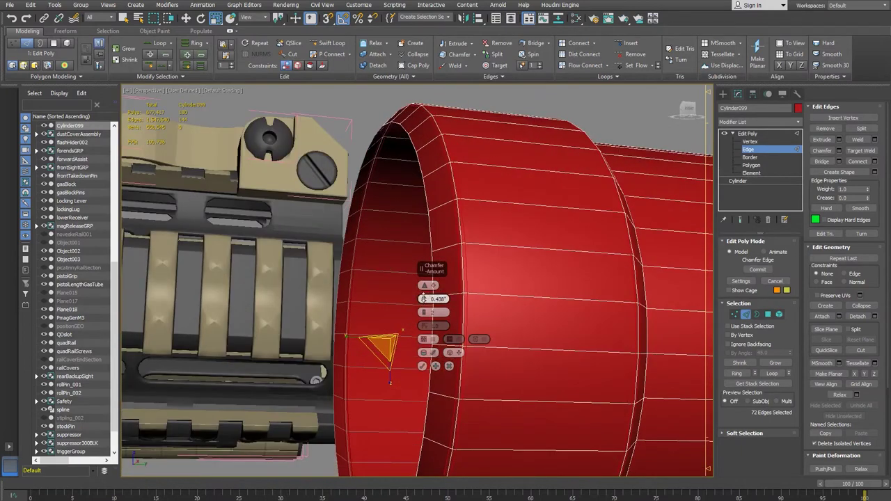
{"action": "left_click_drag", "start_coordinate": [423, 298], "coordinate": [424, 301]}
{"action": "left_click", "coordinate": [422, 366]}
- Try a TurboSmooth modifier on the flashlight cylinder and inspect the smoothed shape along its full length
{"action": "scroll", "coordinate": [437, 335], "scroll_direction": "down", "scroll_amount": 2}
{"action": "middle_click_drag", "start_coordinate": [436, 336], "coordinate": [456, 332], "text": "alt"}
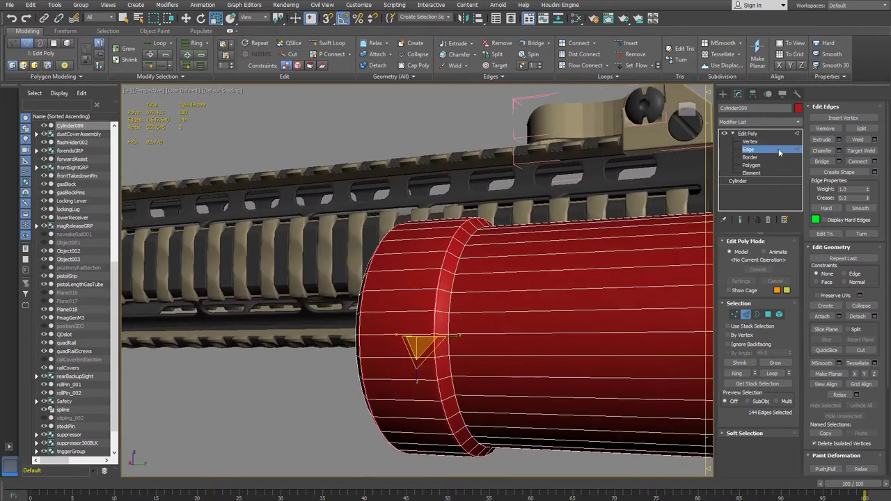
{"action": "left_click", "coordinate": [801, 149]}
{"action": "left_click", "coordinate": [799, 122]}
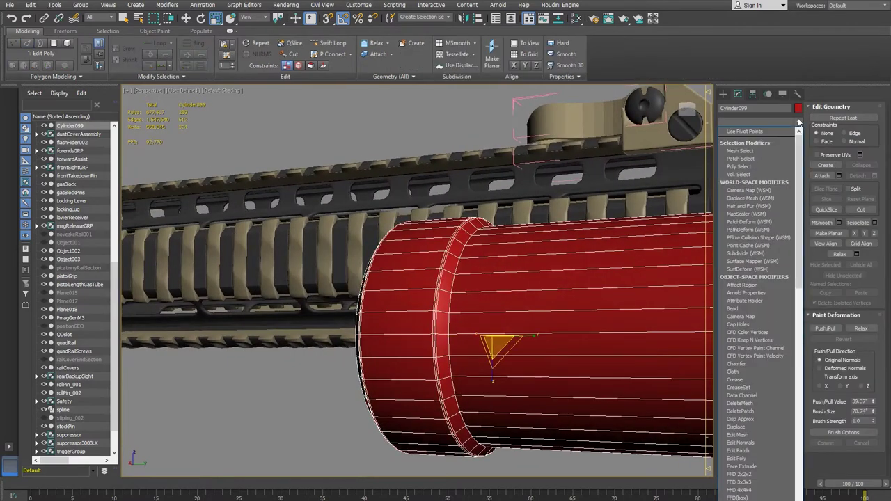
{"action": "type", "text": "tu"}
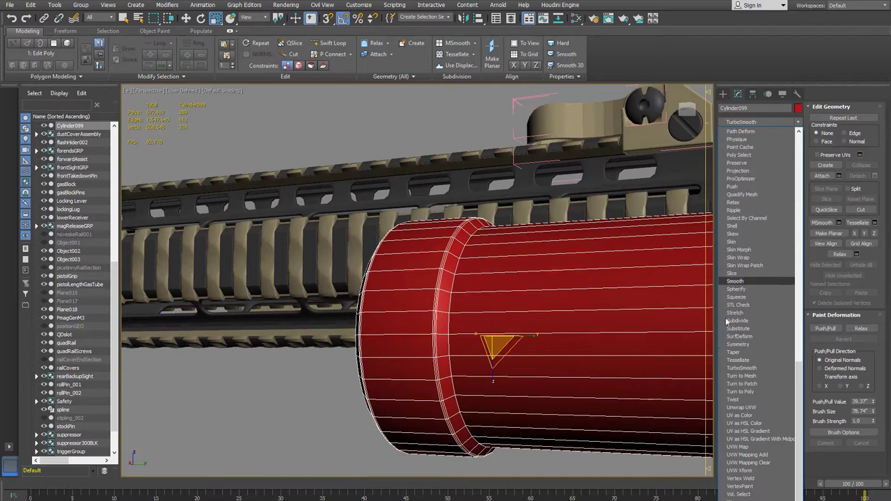
{"action": "left_click", "coordinate": [758, 369]}
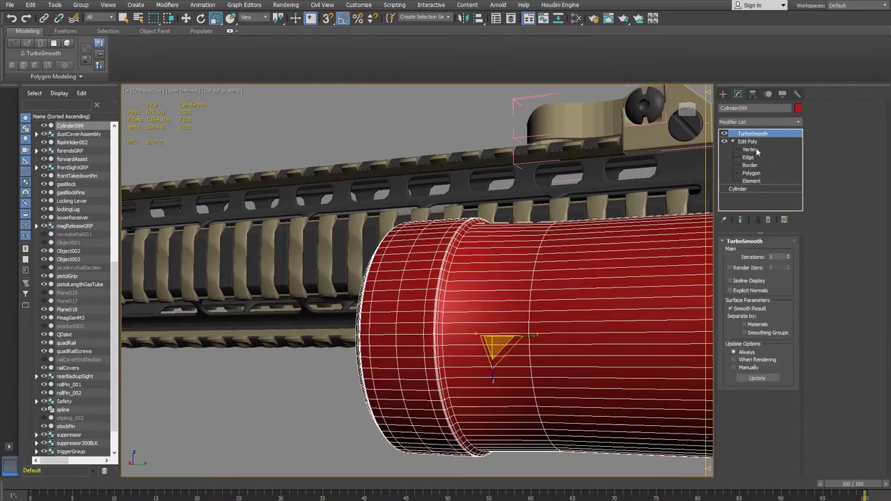
{"action": "left_click", "coordinate": [312, 413]}
{"action": "middle_click_drag", "start_coordinate": [315, 405], "coordinate": [335, 380], "text": "alt"}
{"action": "scroll", "coordinate": [335, 378], "scroll_direction": "up", "scroll_amount": 2}
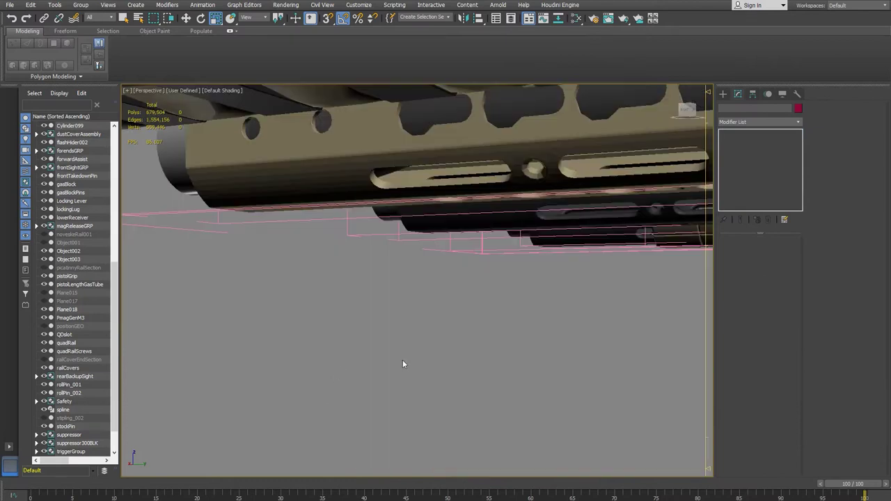
{"action": "scroll", "coordinate": [390, 360], "scroll_direction": "down", "scroll_amount": 5}
{"action": "middle_click_drag", "start_coordinate": [402, 359], "coordinate": [427, 355], "text": "alt"}
{"action": "scroll", "coordinate": [596, 365], "scroll_direction": "up", "scroll_amount": 2}
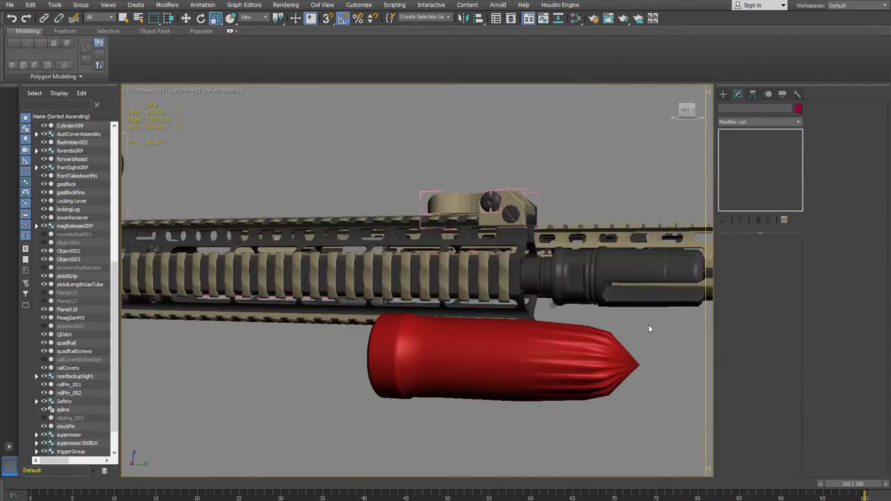
- Delete the end cap polygon opposite the collar in Edit Poly and return to the TurboSmooth level
{"action": "left_click", "coordinate": [574, 359]}
{"action": "left_click", "coordinate": [752, 172]}
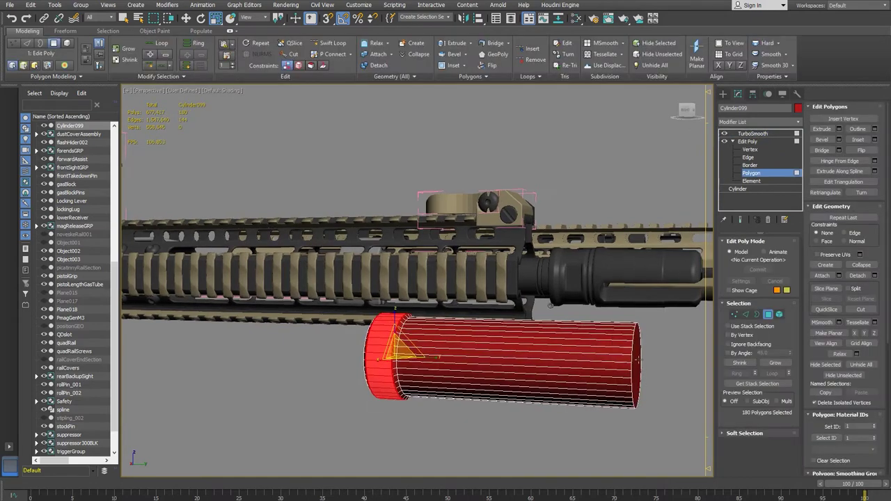
{"action": "left_click", "coordinate": [637, 362]}
{"action": "left_click", "coordinate": [661, 359]}
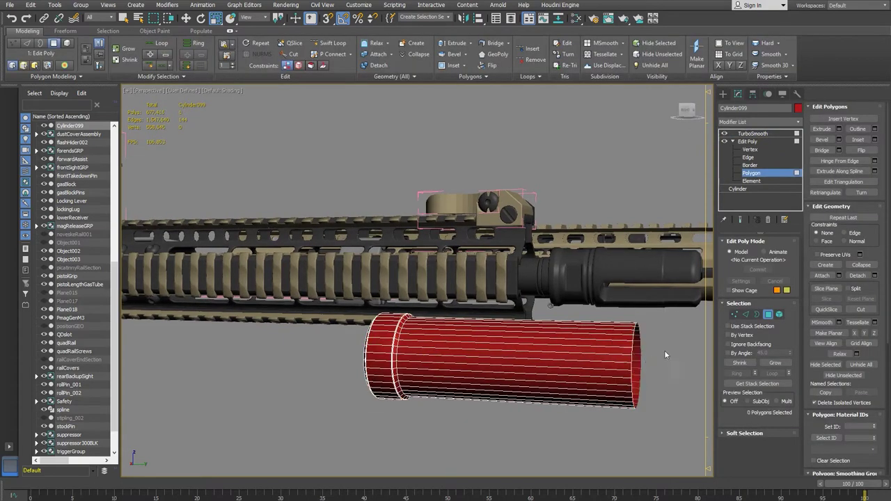
{"action": "left_click", "coordinate": [752, 174]}
{"action": "left_click", "coordinate": [752, 133]}
- Examine the smoothed collar's edge sharpness from the open rear end and compare it with the flashlight reference photo in the browser
{"action": "middle_click_drag", "start_coordinate": [306, 341], "coordinate": [360, 342], "text": "alt"}
{"action": "scroll", "coordinate": [360, 342], "scroll_direction": "up", "scroll_amount": 5}
{"action": "scroll", "coordinate": [359, 342], "scroll_direction": "up", "scroll_amount": 3}
{"action": "scroll", "coordinate": [396, 331], "scroll_direction": "down", "scroll_amount": 7}
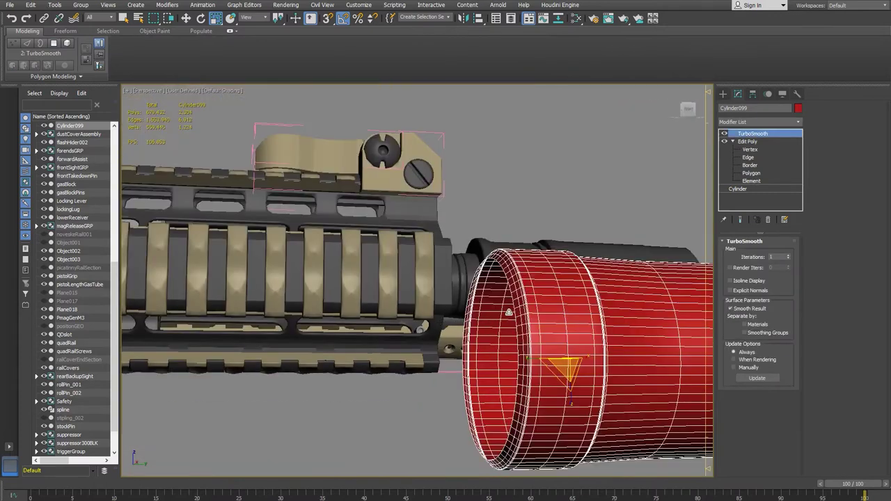
{"action": "middle_click_drag", "start_coordinate": [509, 312], "coordinate": [497, 316], "text": "alt"}
{"action": "left_click", "coordinate": [558, 218]}
{"action": "key", "text": "shift+z"}
{"action": "key", "text": "shift+z"}
{"action": "key", "text": "shift+z"}
{"action": "key", "text": "shift+z"}
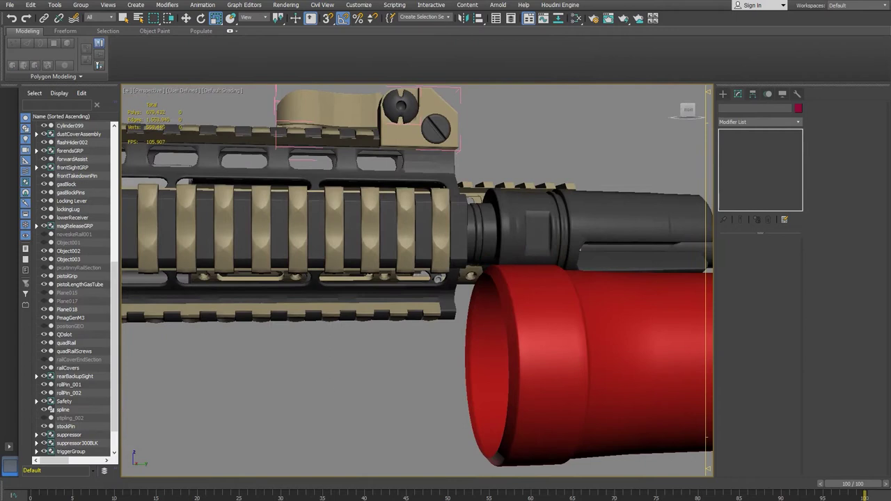
{"action": "key", "text": "alt+Tab"}
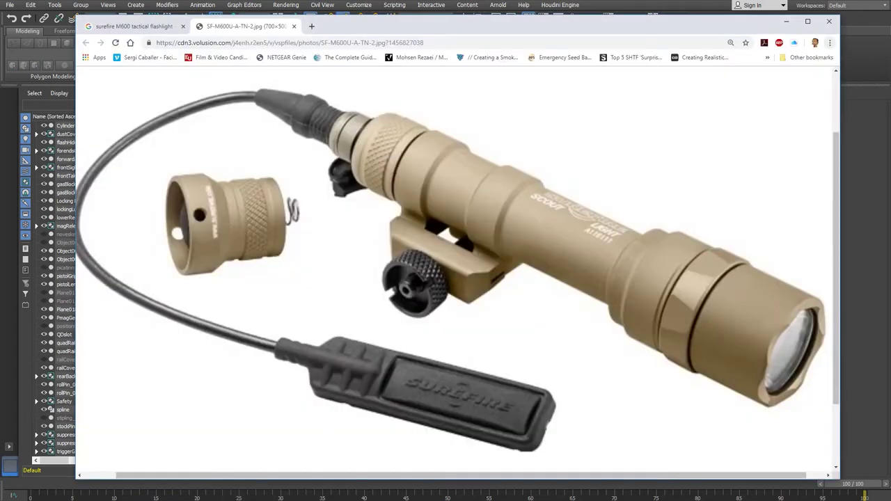
{"action": "key", "text": "alt+Tab"}
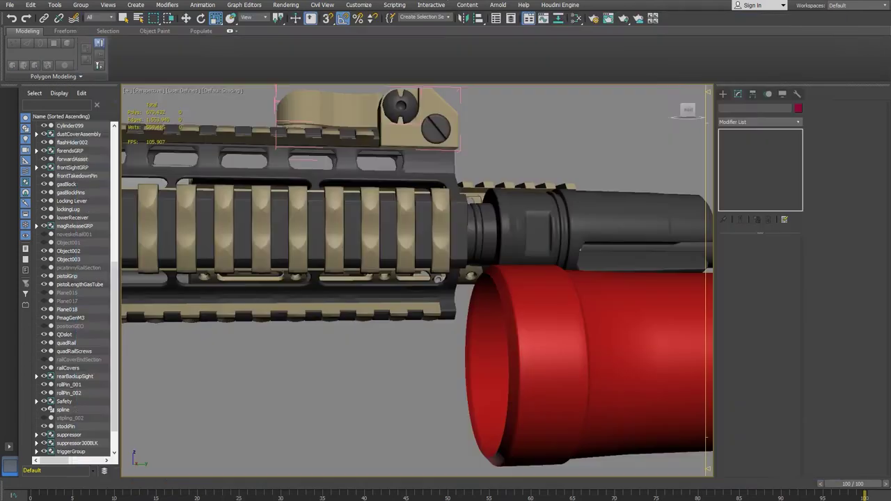
- Undo the end cap deletion and the TurboSmooth modifier on the flashlight cylinder
{"action": "left_click", "coordinate": [532, 366]}
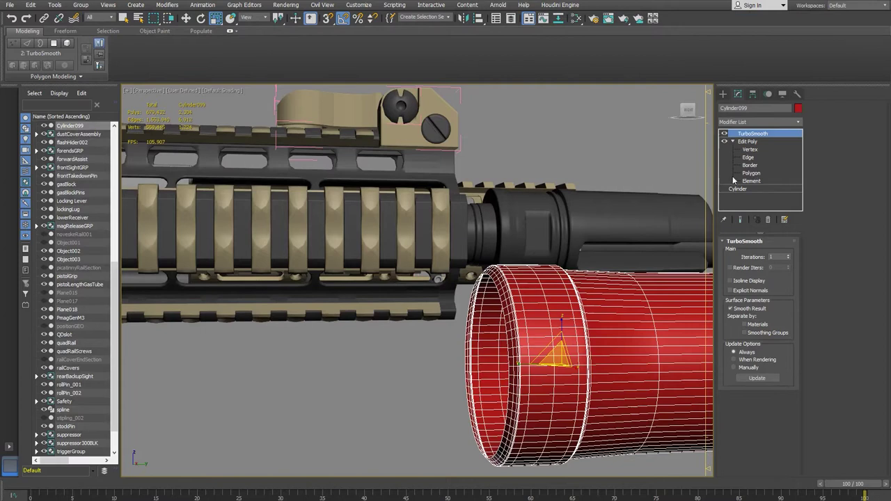
{"action": "left_click", "coordinate": [454, 205]}
{"action": "key", "text": "ctrl+z"}
{"action": "key", "text": "ctrl+z"}
{"action": "key", "text": "ctrl+z"}
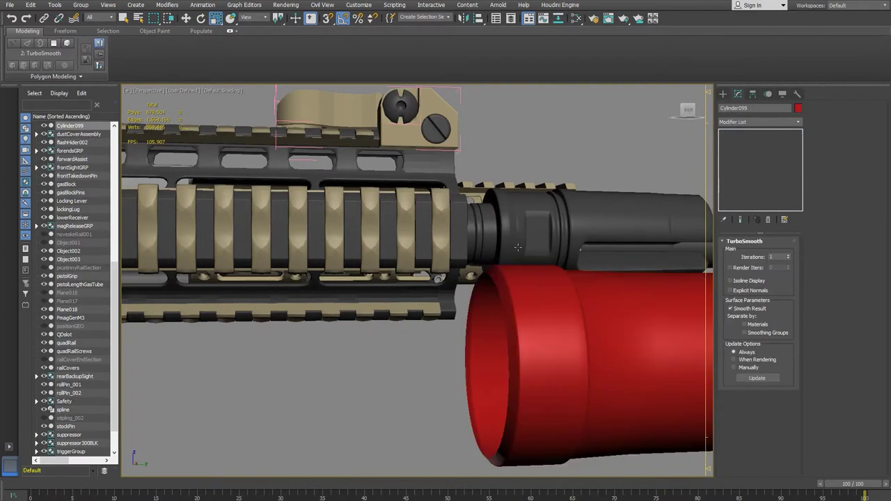
{"action": "key", "text": "ctrl+z"}
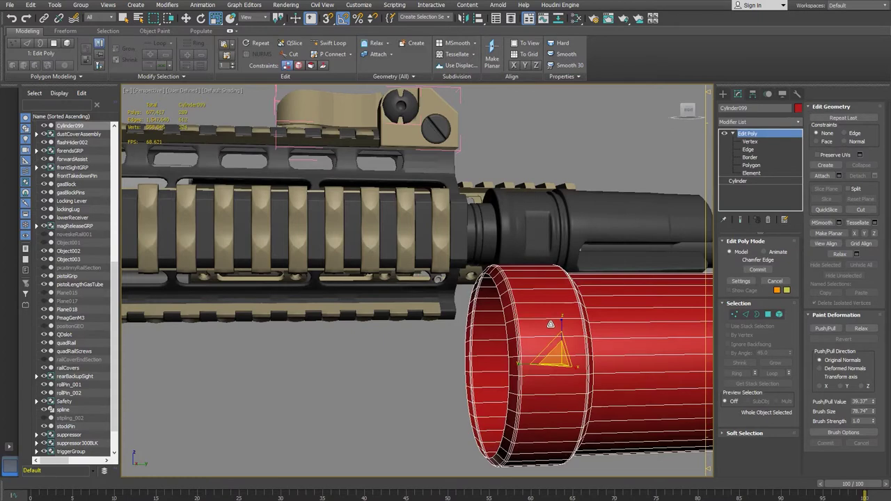
{"action": "scroll", "coordinate": [550, 325], "scroll_direction": "up", "scroll_amount": 5}
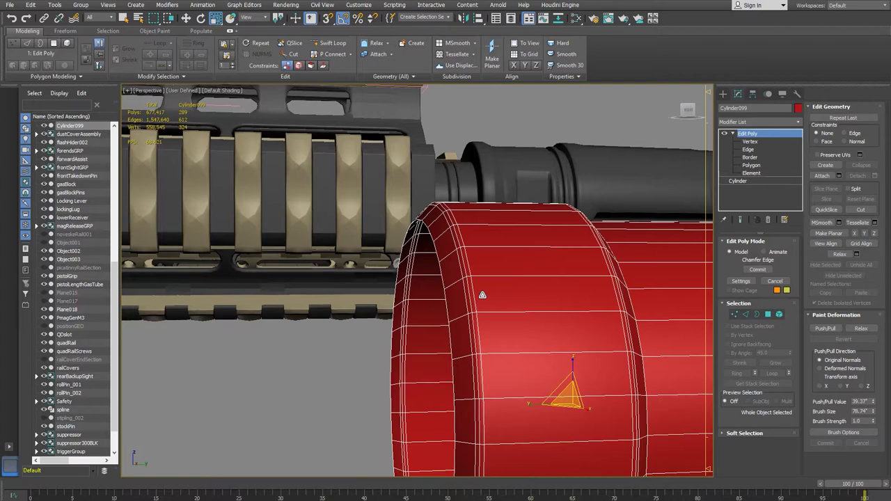
{"action": "scroll", "coordinate": [481, 295], "scroll_direction": "down", "scroll_amount": 2}
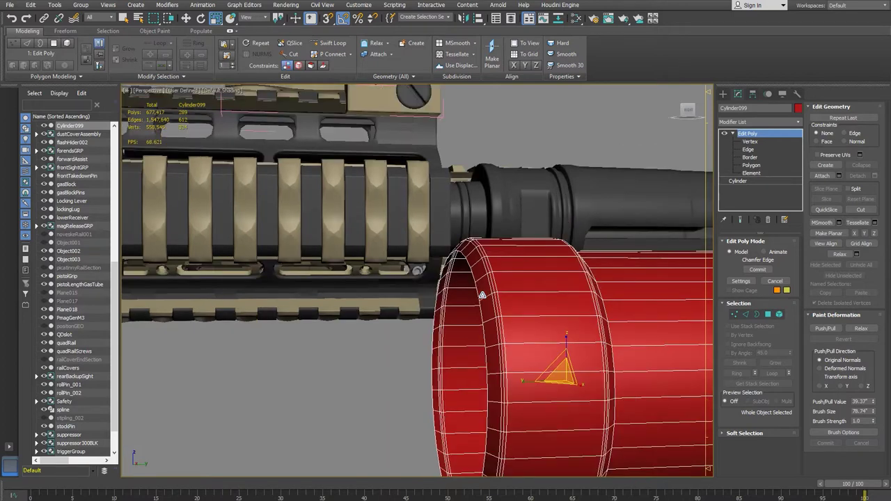
- Add a TurboSmooth modifier to the flashlight cylinder and inspect the smoothed collar
{"action": "scroll", "coordinate": [482, 295], "scroll_direction": "down", "scroll_amount": 6}
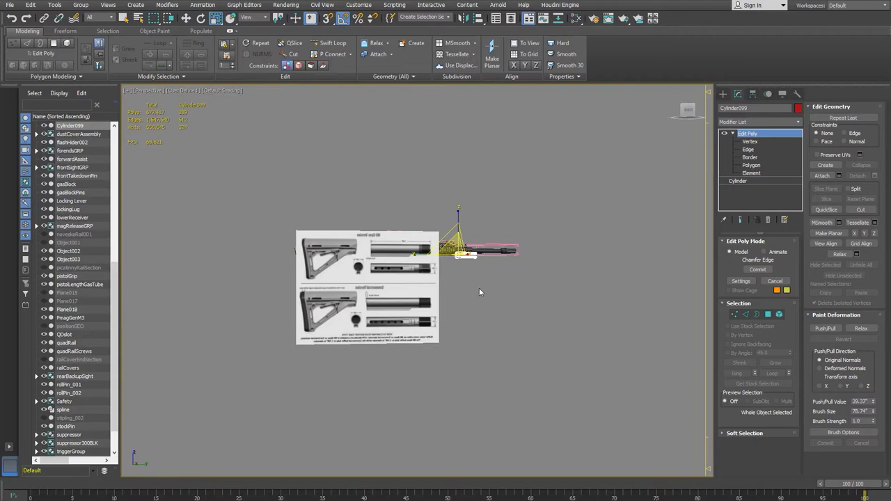
{"action": "key", "text": "shift+z"}
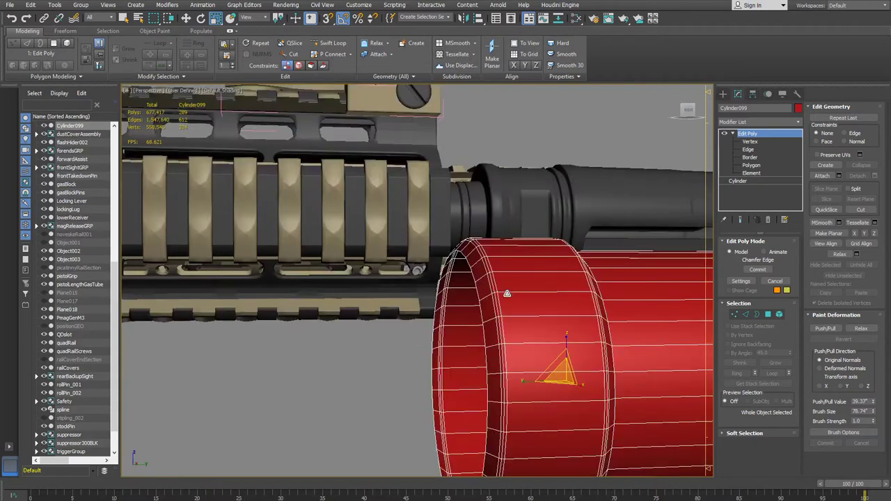
{"action": "scroll", "coordinate": [507, 295], "scroll_direction": "up", "scroll_amount": 1}
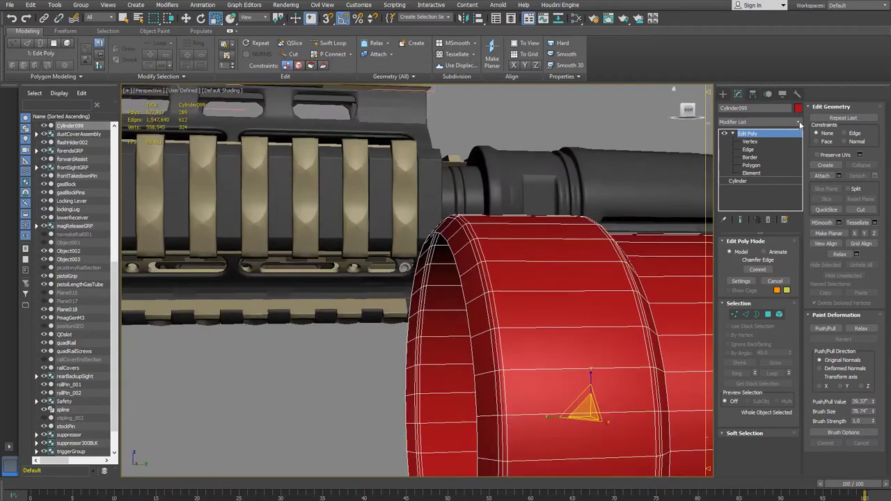
{"action": "left_click", "coordinate": [798, 123]}
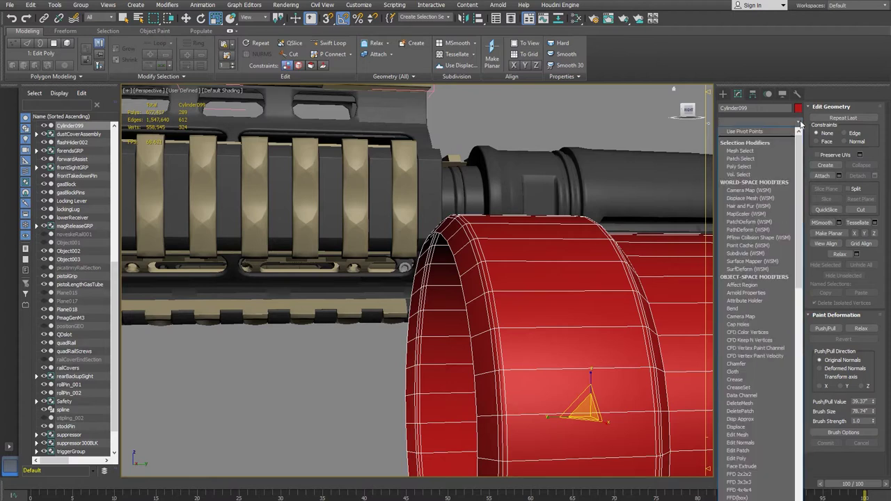
{"action": "type", "text": "tu"}
{"action": "key", "text": "Return"}
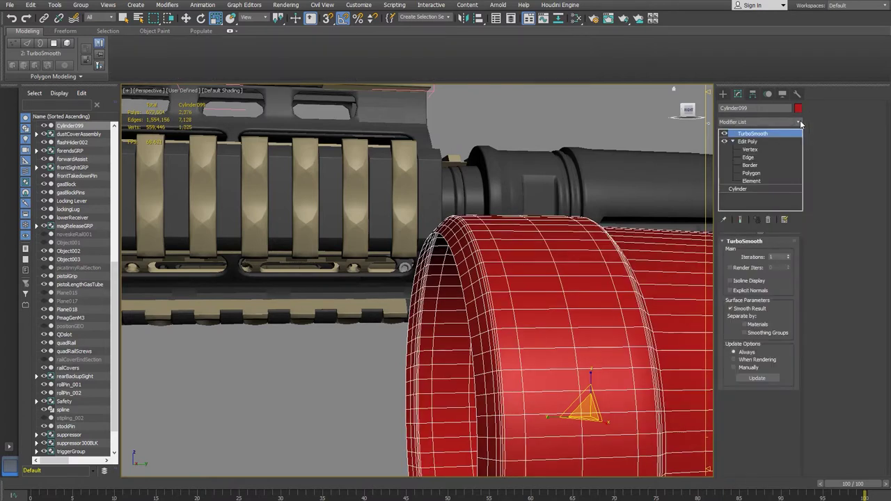
{"action": "left_click", "coordinate": [336, 428]}
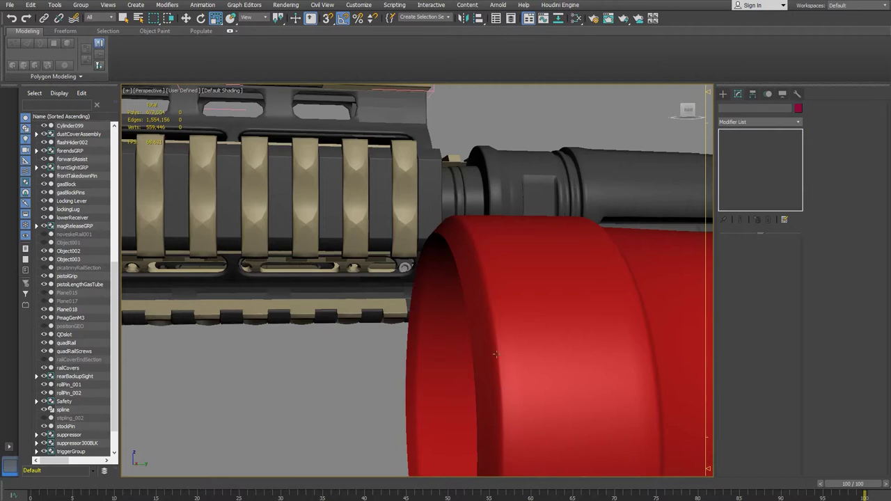
{"action": "left_click", "coordinate": [558, 391]}
{"action": "scroll", "coordinate": [567, 383], "scroll_direction": "down", "scroll_amount": 3}
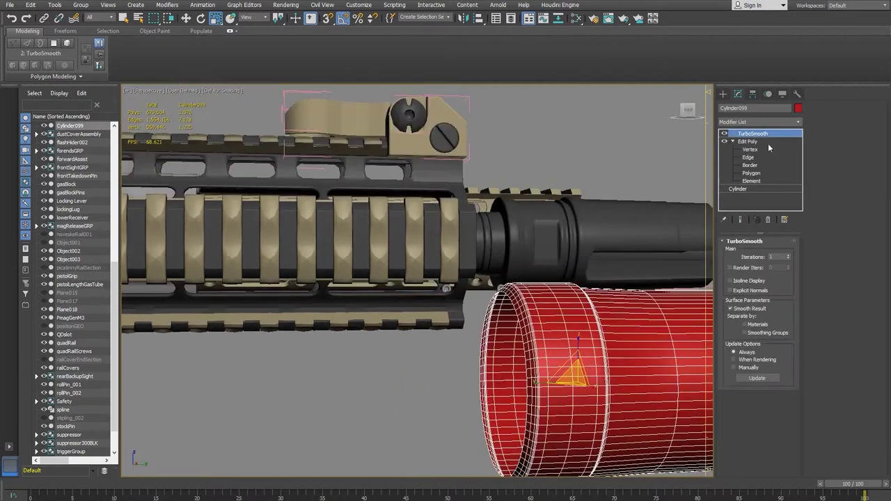
- Grow the polygon selection over the whole rear collar and clone it as an element, spaced behind the flashlight body along Y
{"action": "left_click", "coordinate": [749, 157]}
{"action": "left_click", "coordinate": [752, 173]}
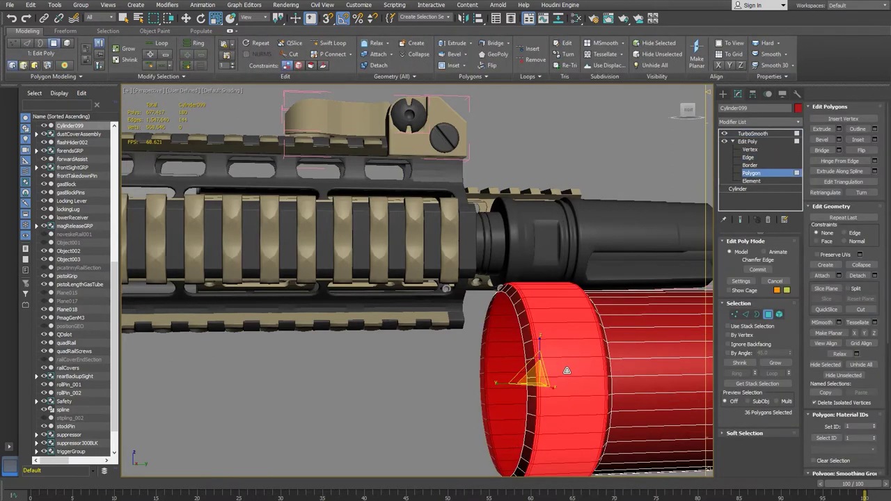
{"action": "scroll", "coordinate": [567, 366], "scroll_direction": "up", "scroll_amount": 3}
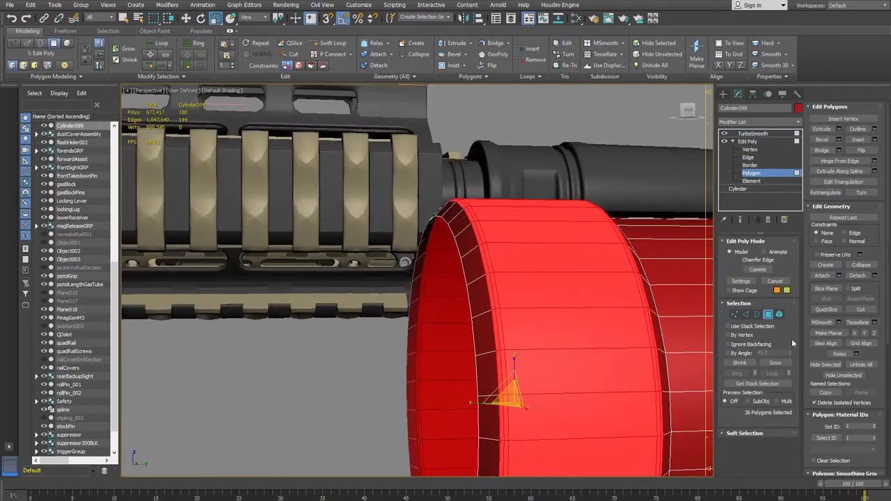
{"action": "left_click", "coordinate": [774, 362]}
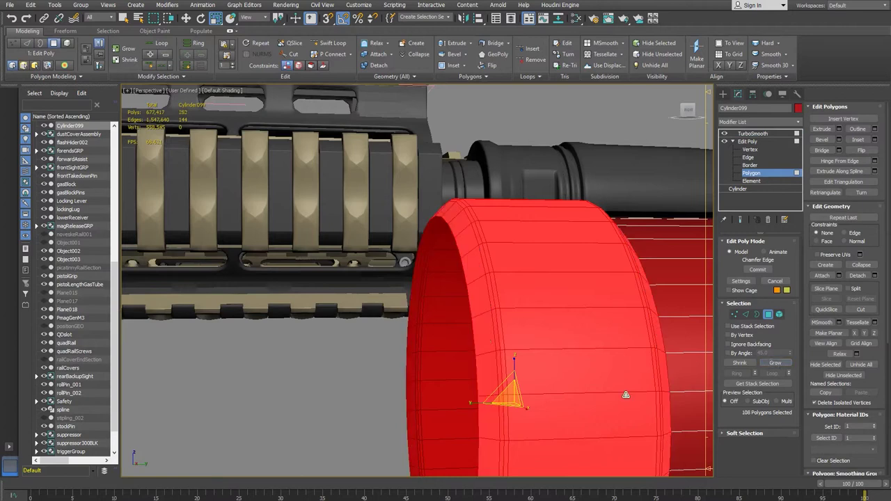
{"action": "scroll", "coordinate": [480, 300], "scroll_direction": "down", "scroll_amount": 3}
{"action": "mouse_move", "coordinate": [460, 362]}
{"action": "middle_mouse_down", "text": "alt"}
{"action": "mouse_move", "coordinate": [442, 366]}
{"action": "mouse_move", "coordinate": [449, 367]}
{"action": "middle_mouse_up", "text": "alt"}
{"action": "key", "text": "w"}
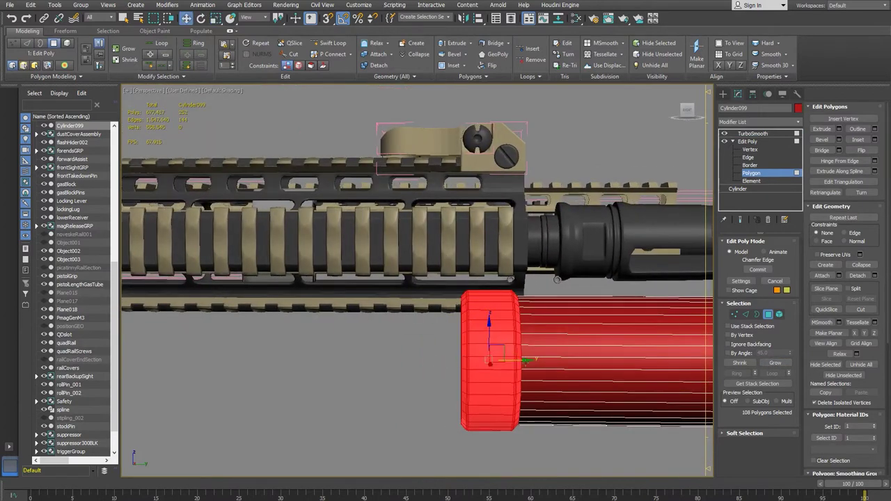
{"action": "left_click_drag", "start_coordinate": [529, 361], "coordinate": [358, 364], "text": "shift"}
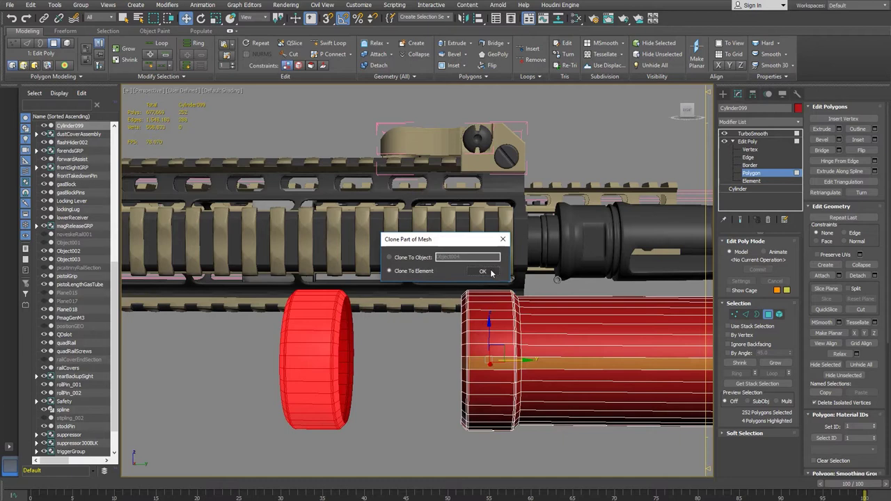
{"action": "left_click", "coordinate": [482, 271]}
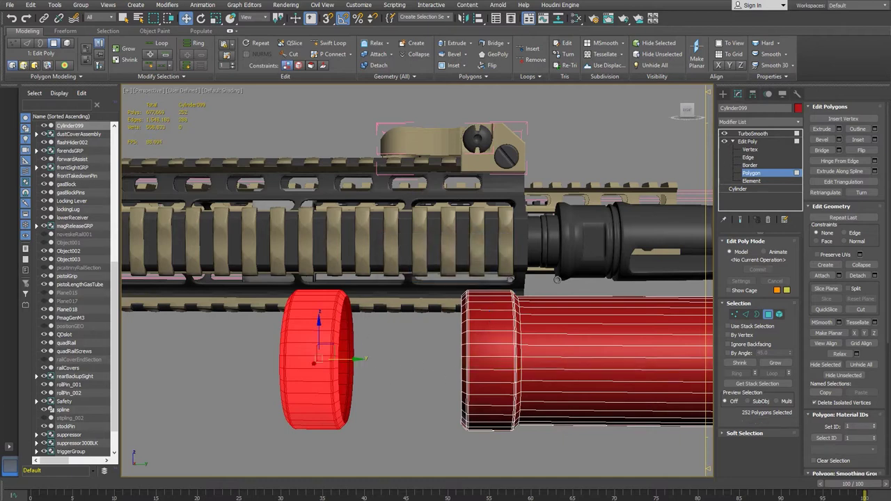
- Check the flashlight's rear section in the browser reference photo and compare it with the cloned collar in 3ds Max
{"action": "mouse_move", "coordinate": [241, 499]}
{"action": "left_click", "coordinate": [293, 480]}
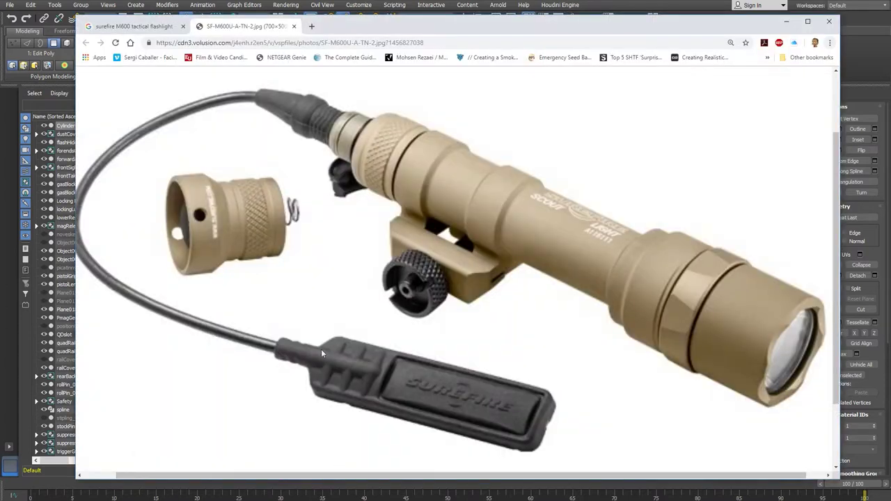
{"action": "scroll", "coordinate": [451, 193], "scroll_direction": "up", "scroll_amount": 1}
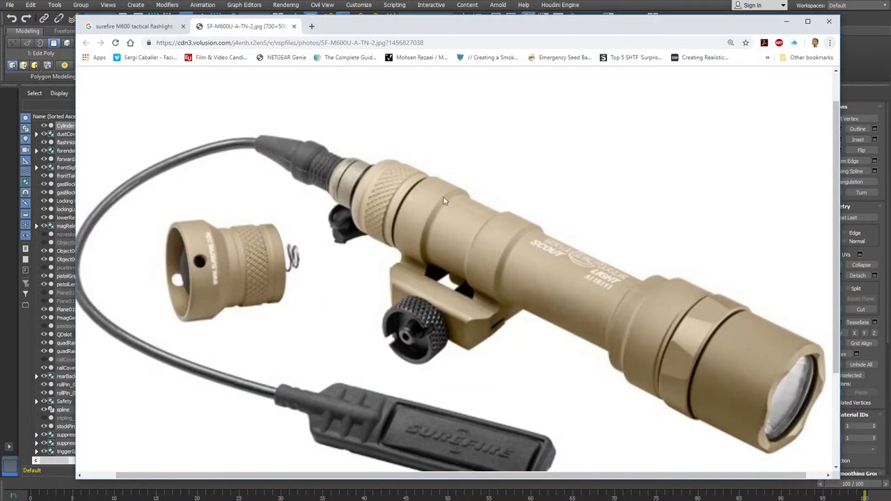
{"action": "key", "text": "alt+Tab"}
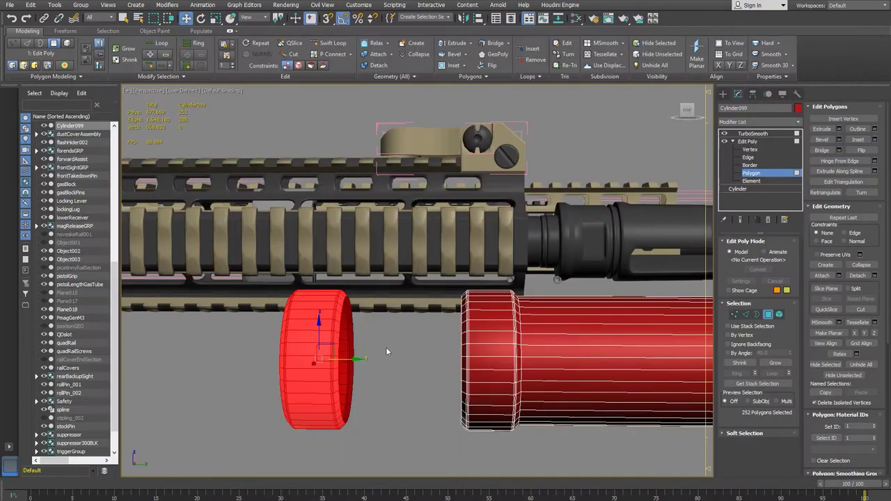
{"action": "mouse_move", "coordinate": [408, 354]}
{"action": "middle_mouse_down", "text": "alt"}
{"action": "mouse_move", "coordinate": [424, 378]}
{"action": "mouse_move", "coordinate": [393, 350]}
{"action": "middle_mouse_up", "text": "alt"}
{"action": "middle_click_drag", "start_coordinate": [355, 394], "coordinate": [690, 200], "text": "alt"}
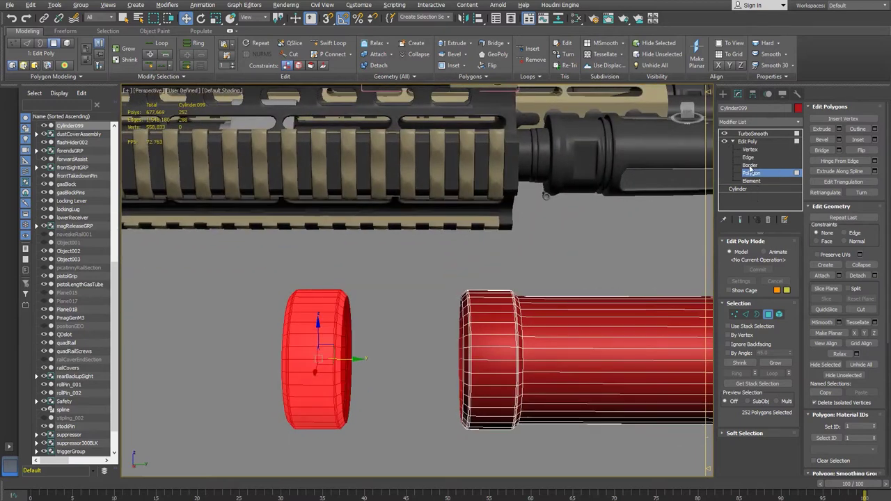
- Bridge the facing open borders of the cloned collar and the flashlight body, and inspect the smoothed result
{"action": "left_click", "coordinate": [749, 165]}
{"action": "middle_click_drag", "start_coordinate": [379, 404], "coordinate": [495, 397], "text": "alt"}
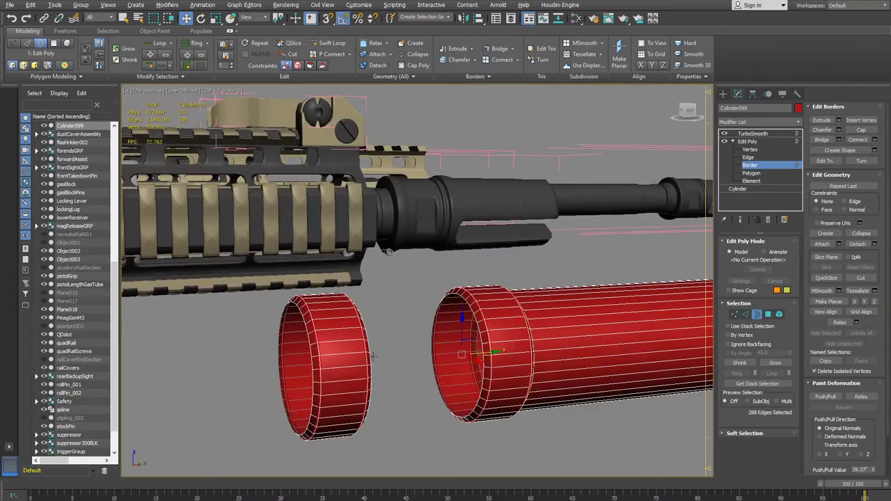
{"action": "left_click", "coordinate": [487, 389]}
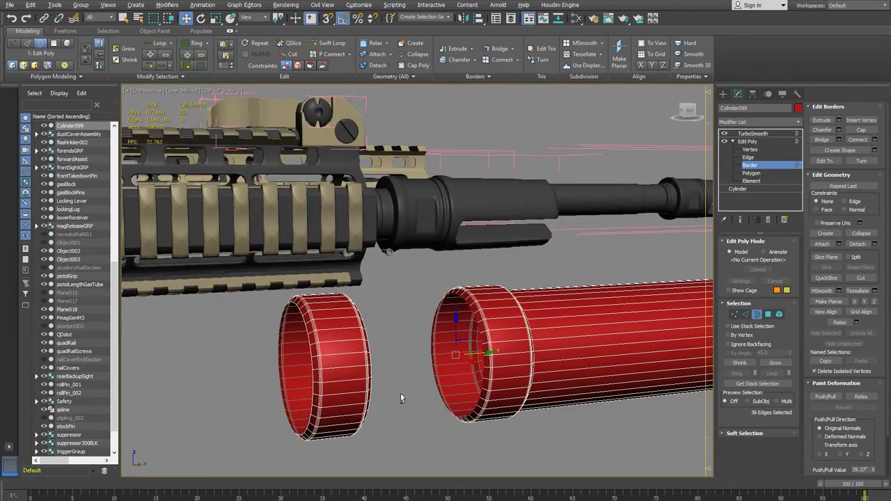
{"action": "middle_click_drag", "start_coordinate": [400, 393], "coordinate": [396, 395], "text": "alt"}
{"action": "left_click", "coordinate": [353, 384], "text": "ctrl"}
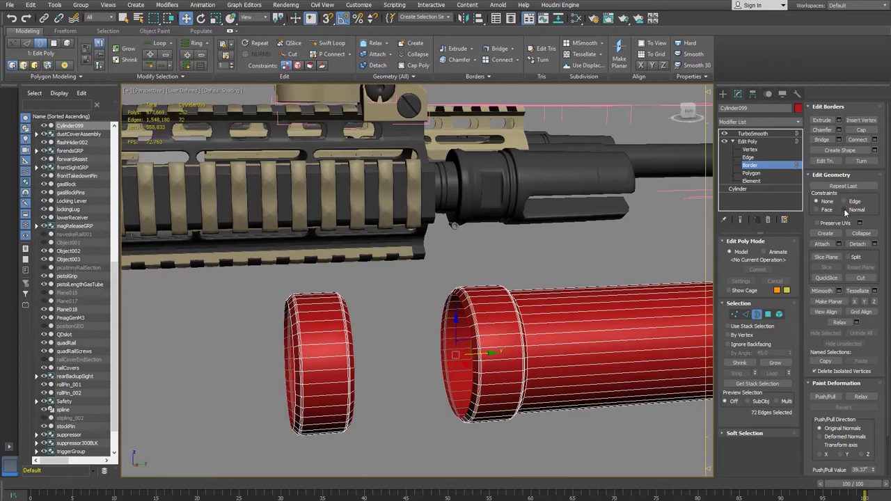
{"action": "left_click", "coordinate": [823, 143]}
{"action": "middle_click_drag", "start_coordinate": [649, 227], "coordinate": [460, 241], "text": "alt"}
{"action": "left_click", "coordinate": [759, 141]}
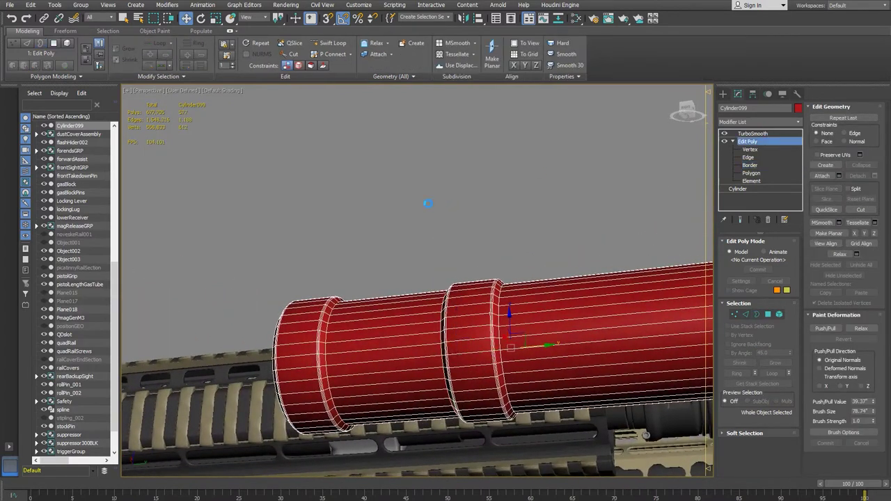
{"action": "middle_click_drag", "start_coordinate": [417, 242], "coordinate": [433, 267], "text": "alt"}
{"action": "left_click", "coordinate": [603, 142]}
{"action": "middle_click_drag", "start_coordinate": [604, 143], "coordinate": [577, 149], "text": "alt"}
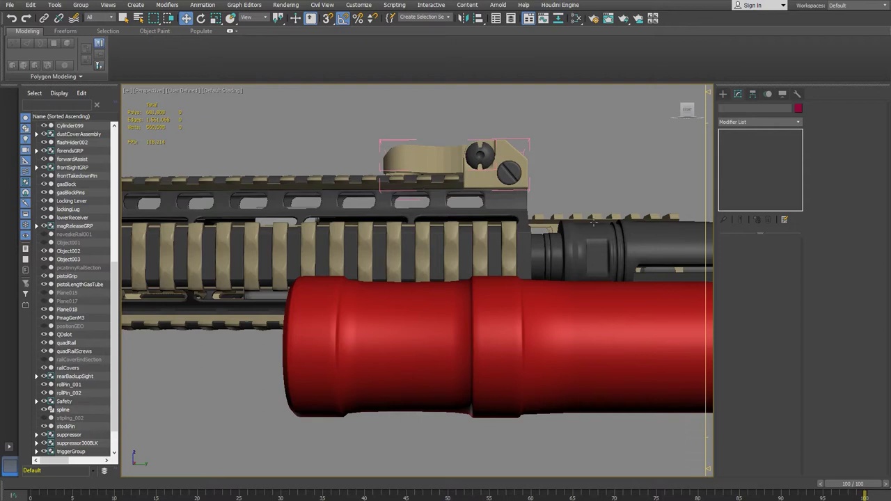
- Turn on Isoline Display in the flashlight cylinder's TurboSmooth modifier
{"action": "left_click", "coordinate": [431, 372]}
{"action": "left_click", "coordinate": [752, 158]}
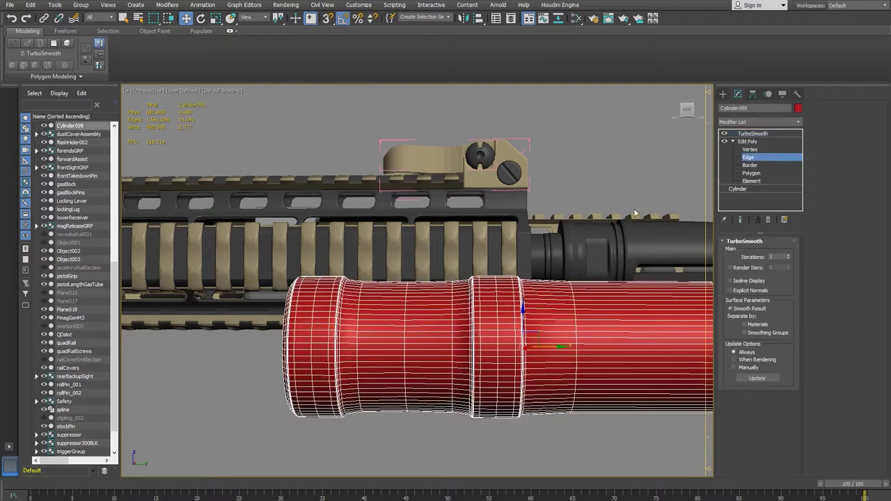
{"action": "left_click", "coordinate": [764, 156]}
{"action": "left_click", "coordinate": [754, 158]}
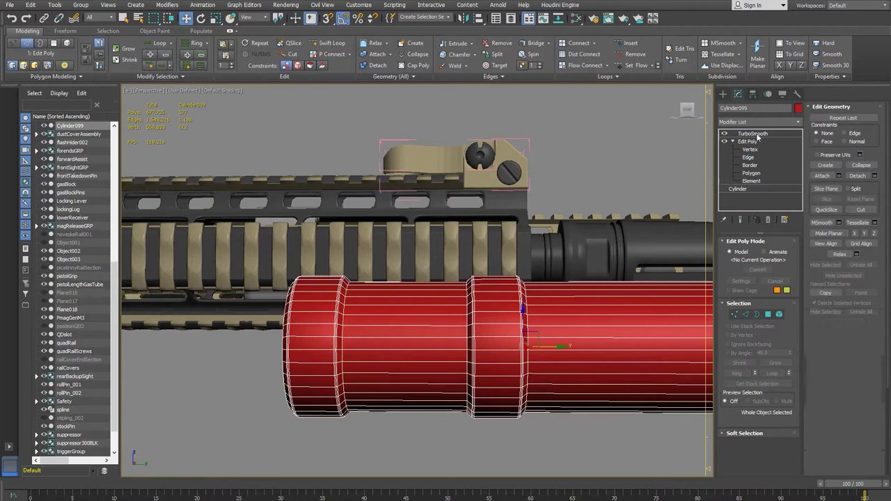
{"action": "left_click", "coordinate": [753, 133]}
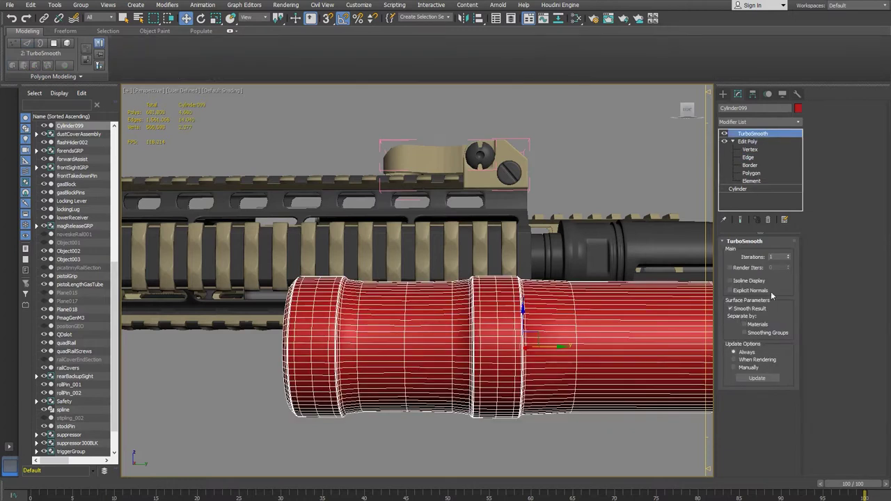
{"action": "left_click", "coordinate": [730, 281]}
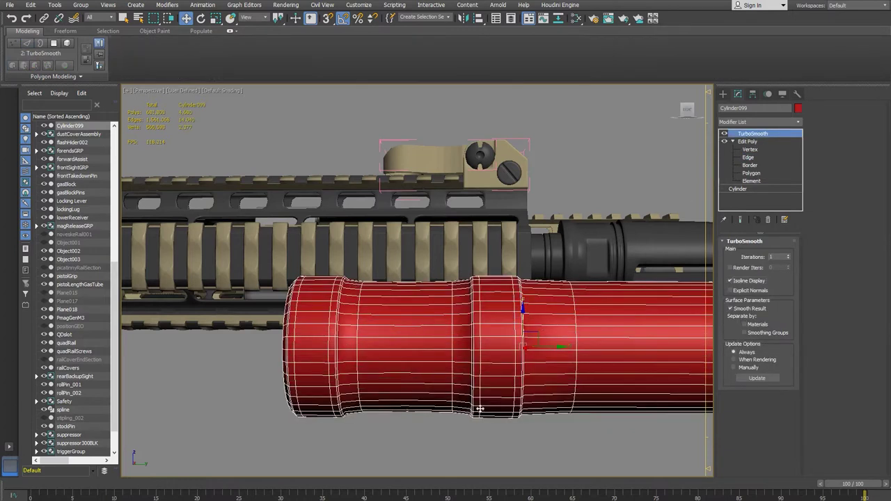
{"action": "left_click", "coordinate": [452, 450]}
{"action": "left_click", "coordinate": [428, 333]}
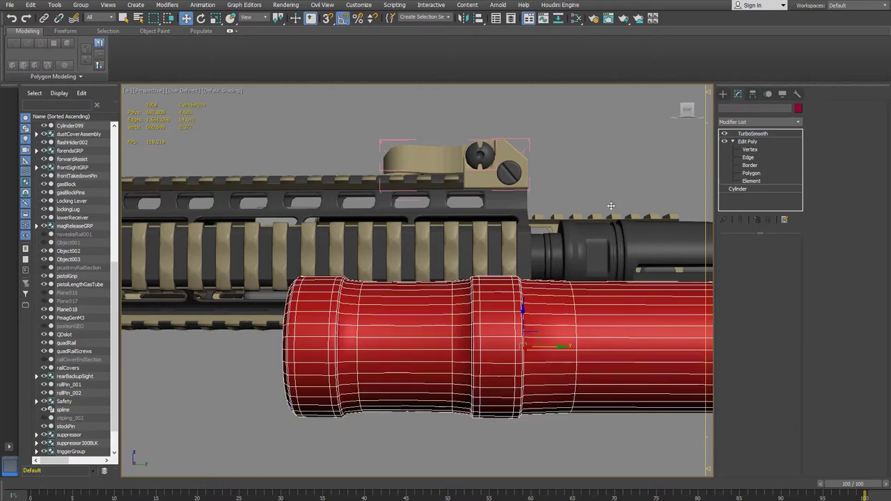
- Connect the lengthwise edges between the two collars with 2 segments and a pinch of 80, and check the TurboSmooth result
{"action": "left_click", "coordinate": [748, 157]}
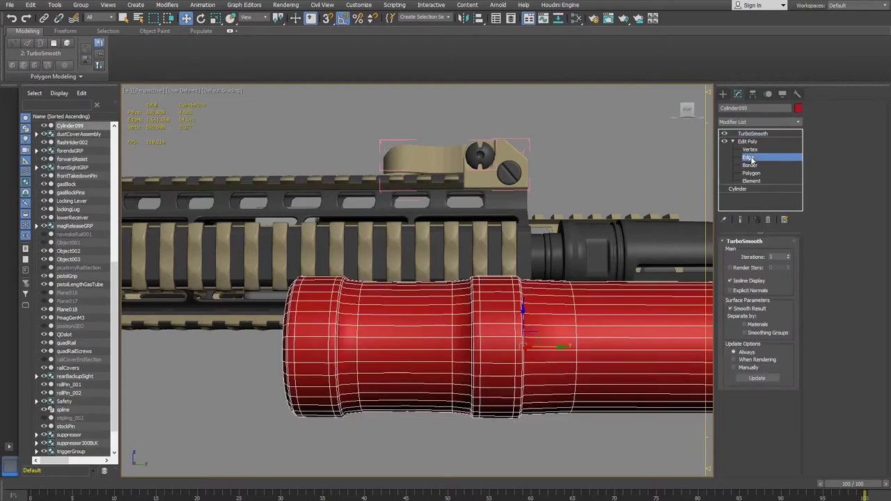
{"action": "mouse_move", "coordinate": [403, 337]}
{"action": "middle_mouse_down", "text": "alt"}
{"action": "mouse_move", "coordinate": [378, 341]}
{"action": "mouse_move", "coordinate": [401, 344]}
{"action": "middle_mouse_up", "text": "alt"}
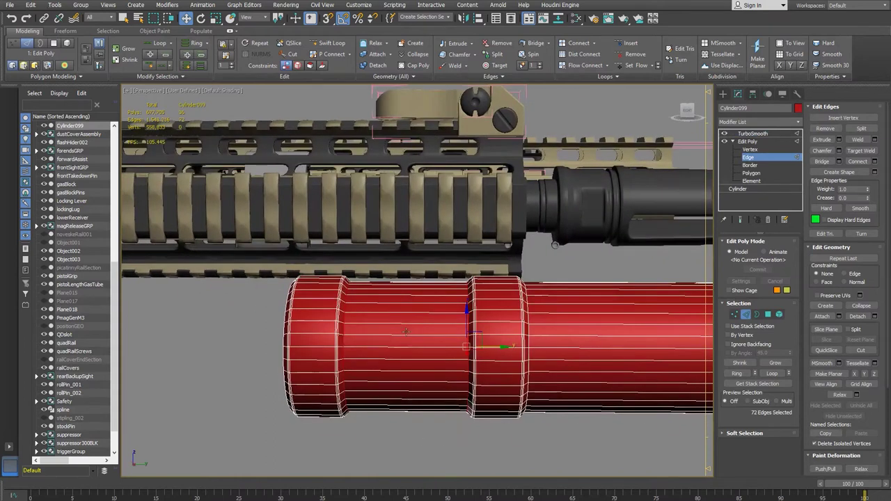
{"action": "left_click_drag", "start_coordinate": [404, 453], "coordinate": [433, 262]}
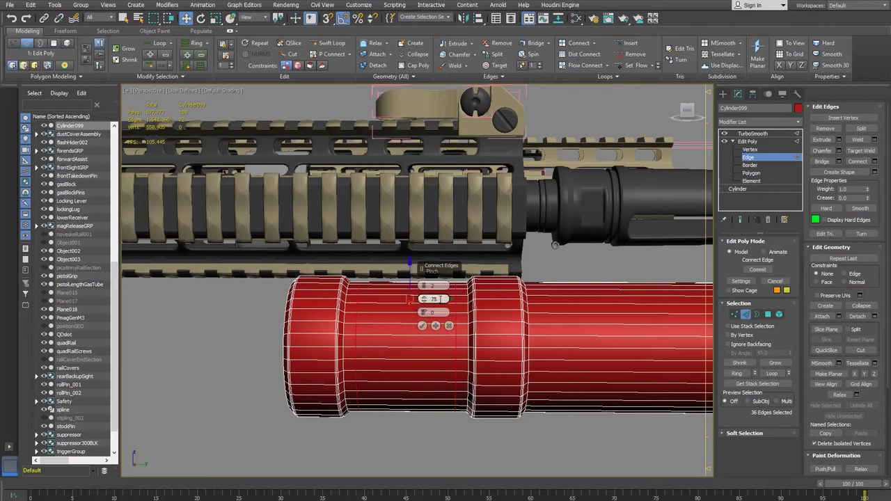
{"action": "left_click_drag", "start_coordinate": [424, 302], "coordinate": [431, 286]}
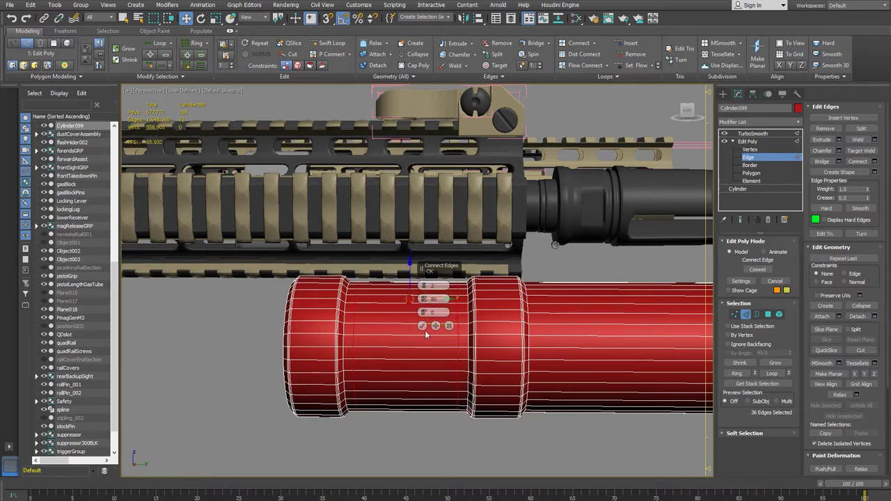
{"action": "left_click", "coordinate": [421, 327]}
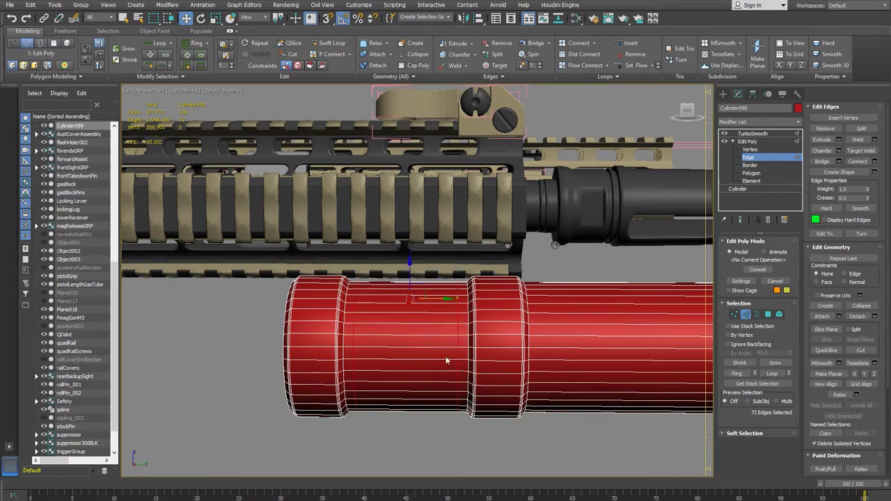
{"action": "left_click", "coordinate": [748, 142]}
{"action": "left_click", "coordinate": [753, 133]}
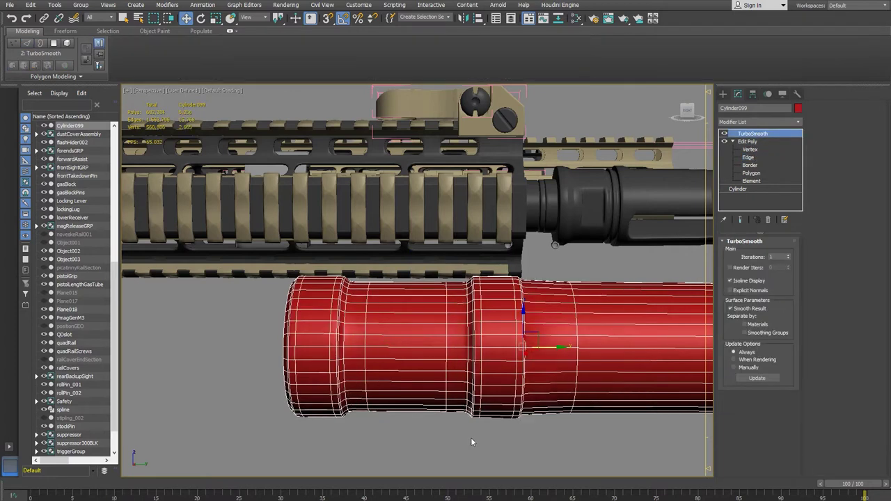
{"action": "left_click", "coordinate": [472, 441]}
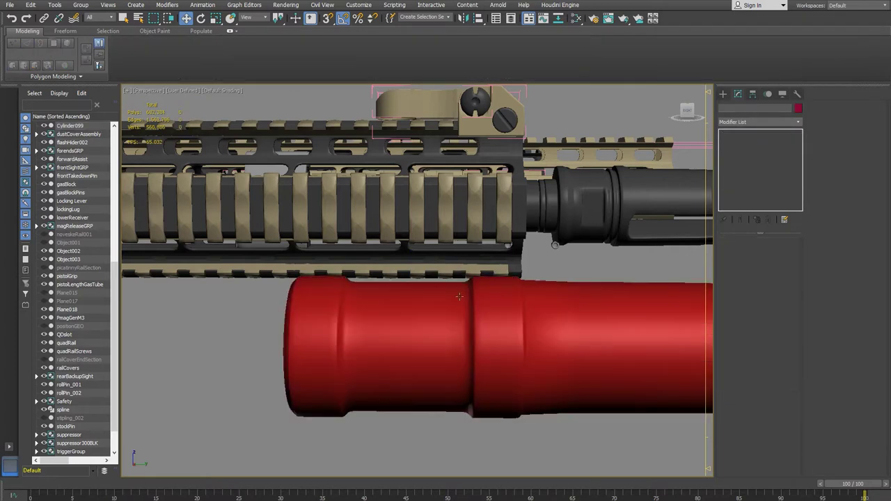
{"action": "left_click", "coordinate": [440, 371]}
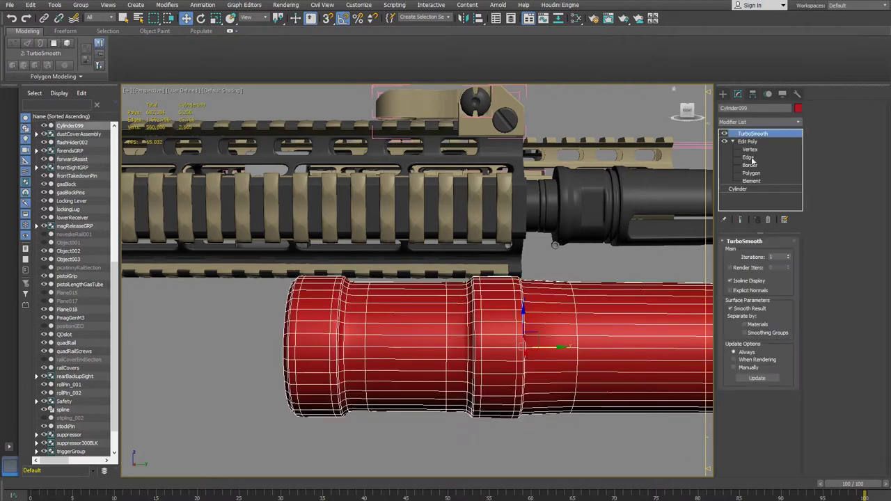
- Connect the lengthwise edges in the section between the two collars with 1 segment, and check the TurboSmooth result
{"action": "key", "text": "2"}
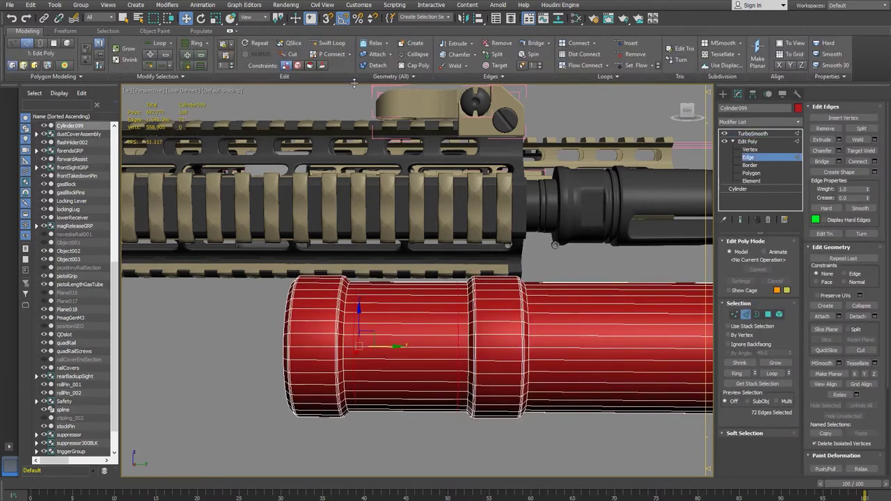
{"action": "left_click_drag", "start_coordinate": [403, 439], "coordinate": [406, 275]}
{"action": "key", "text": "ctrl+shift+e"}
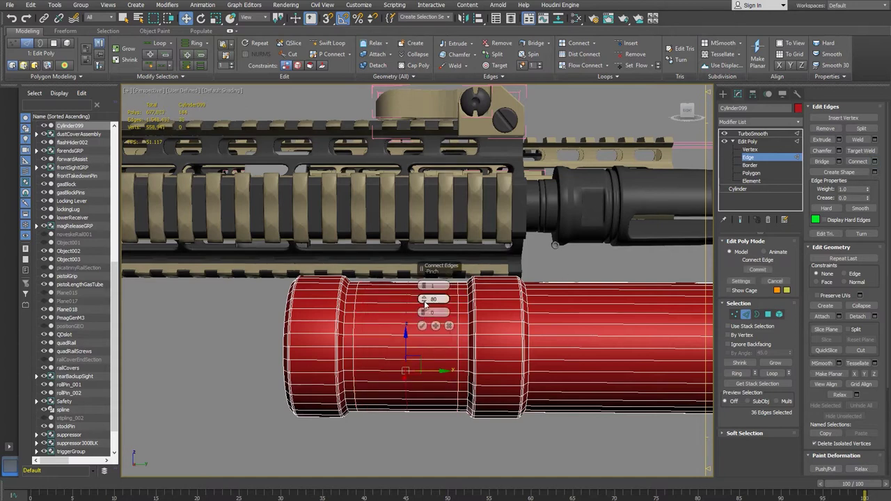
{"action": "left_click", "coordinate": [422, 325]}
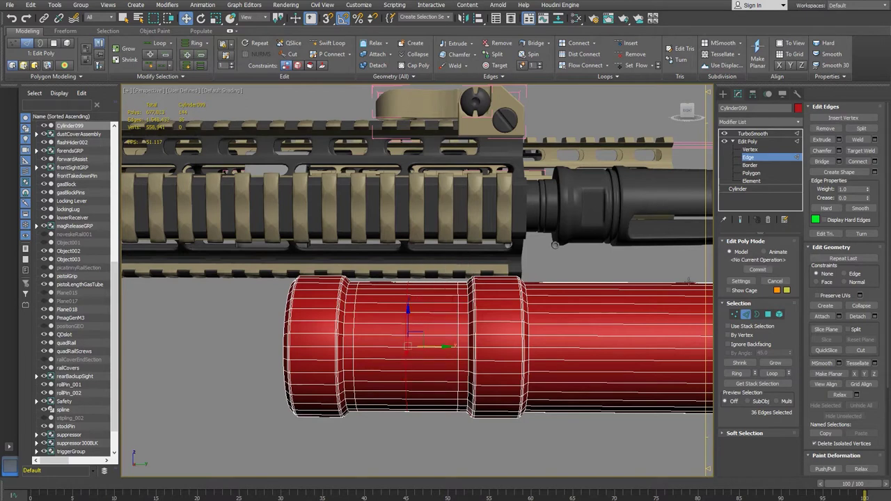
{"action": "left_click", "coordinate": [752, 141]}
{"action": "left_click", "coordinate": [754, 133]}
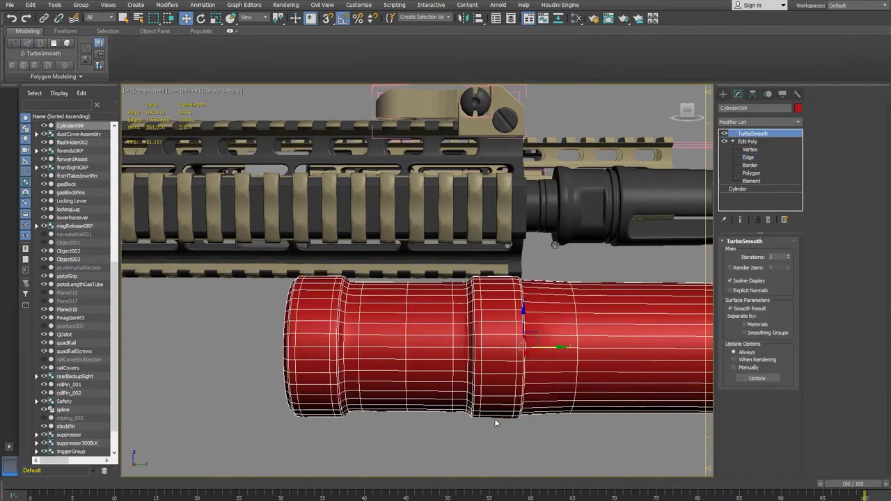
{"action": "left_click", "coordinate": [495, 427]}
{"action": "middle_click_drag", "start_coordinate": [494, 426], "coordinate": [517, 414], "text": "alt"}
{"action": "left_click", "coordinate": [516, 413]}
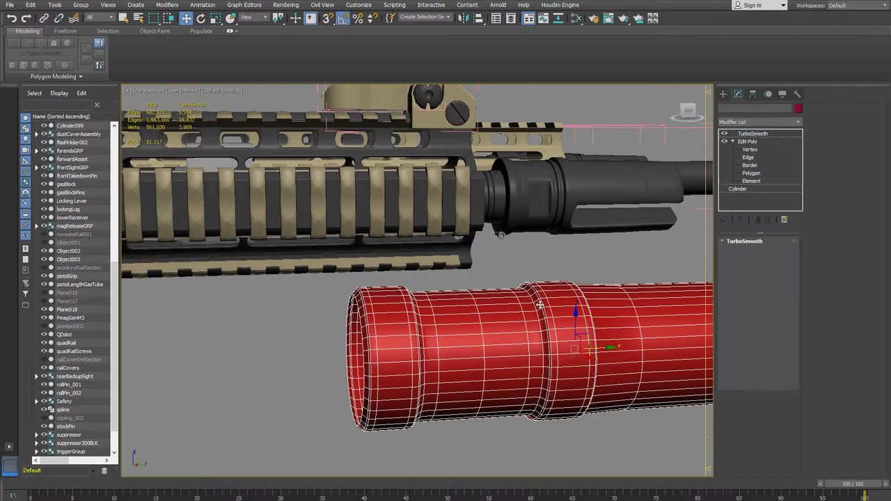
- Add an edge loop with Swift Loop around the flashlight body just in front of the forward collar
{"action": "left_click", "coordinate": [749, 158]}
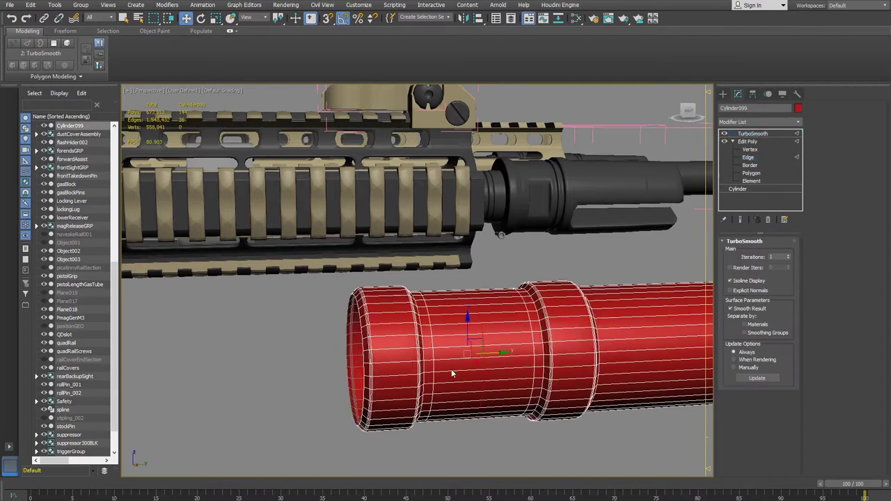
{"action": "middle_click_drag", "start_coordinate": [502, 352], "coordinate": [474, 384], "text": "alt"}
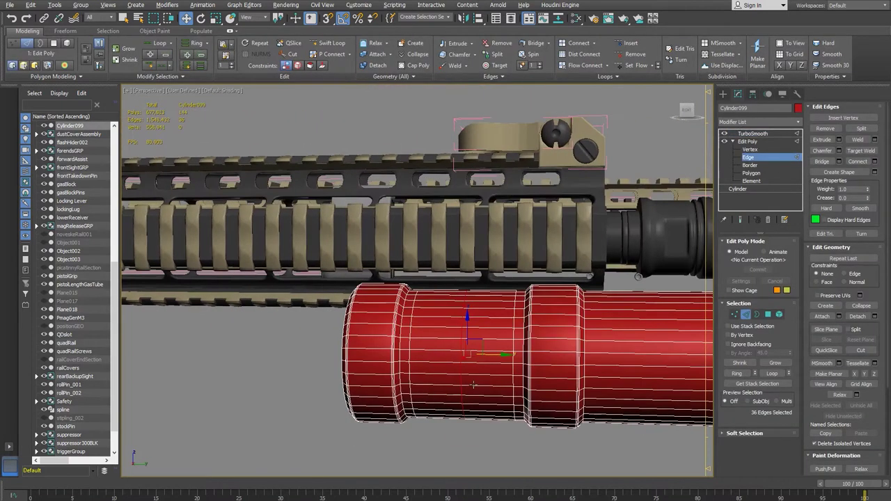
{"action": "middle_click_drag", "start_coordinate": [558, 439], "coordinate": [516, 418], "text": "alt"}
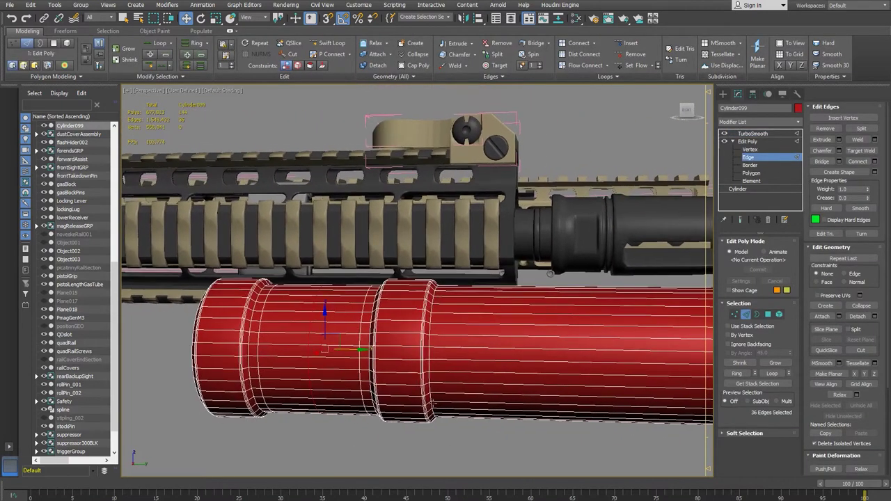
{"action": "left_click", "coordinate": [324, 44]}
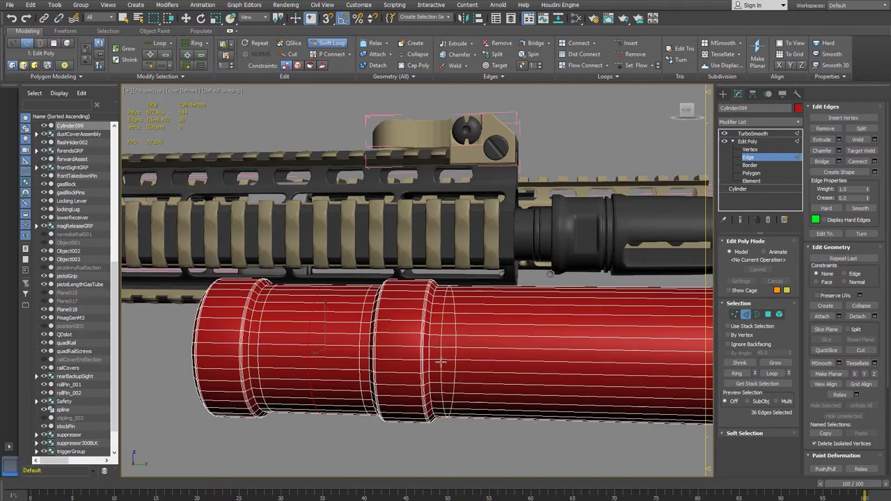
{"action": "mouse_move", "coordinate": [468, 441]}
{"action": "middle_mouse_down", "text": "alt"}
{"action": "mouse_move", "coordinate": [477, 448]}
{"action": "mouse_move", "coordinate": [460, 437]}
{"action": "middle_mouse_up", "text": "alt"}
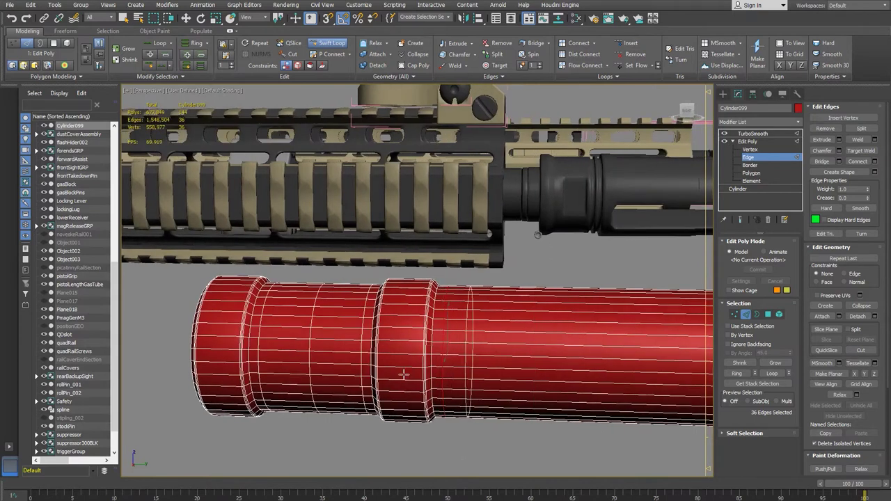
- Examine the model's open rear end and compare it with the tail section in the browser reference photo
{"action": "middle_click_drag", "start_coordinate": [254, 411], "coordinate": [288, 399], "text": "alt"}
{"action": "middle_click_drag", "start_coordinate": [347, 356], "coordinate": [388, 330]}
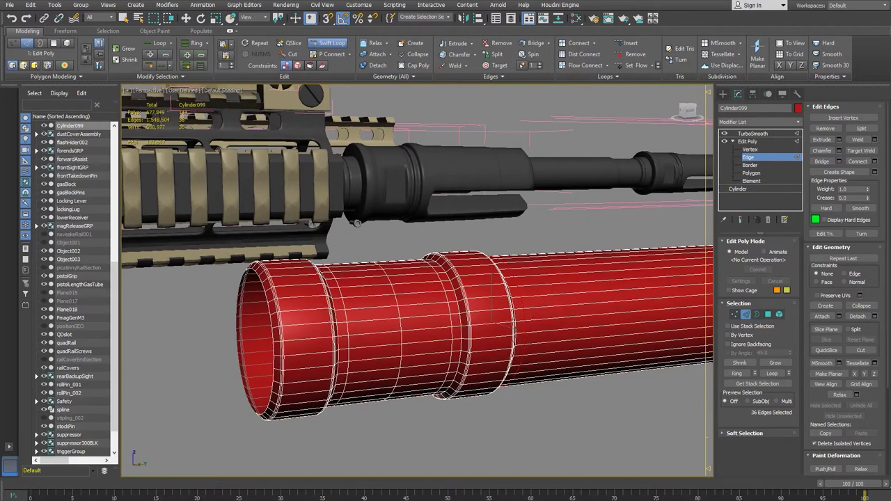
{"action": "left_click", "coordinate": [299, 488]}
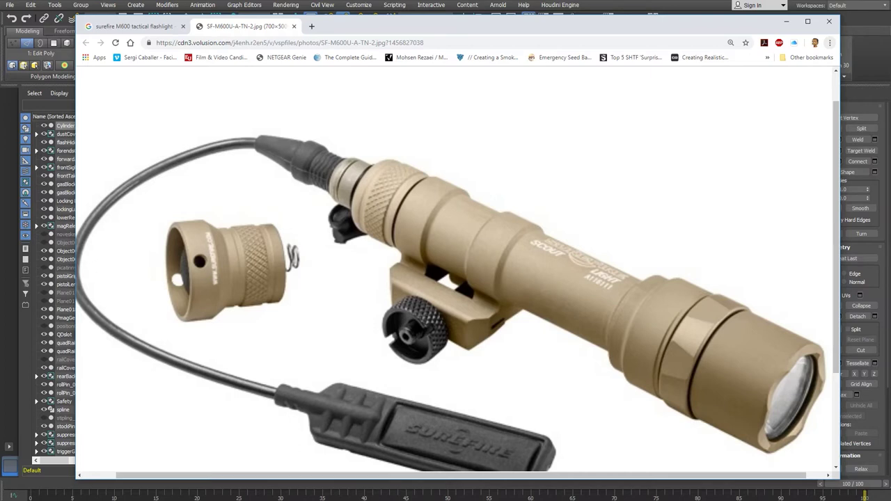
{"action": "left_click", "coordinate": [639, 2]}
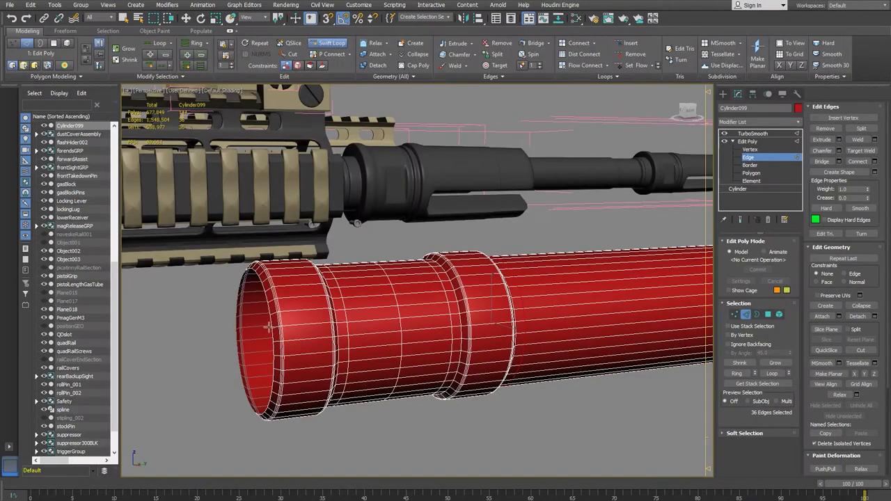
- Turn off Swift Loop and extend the rear collar's open border a short distance backward as new geometry
{"action": "left_click", "coordinate": [752, 166]}
{"action": "key", "text": "w"}
{"action": "left_click", "coordinate": [320, 43]}
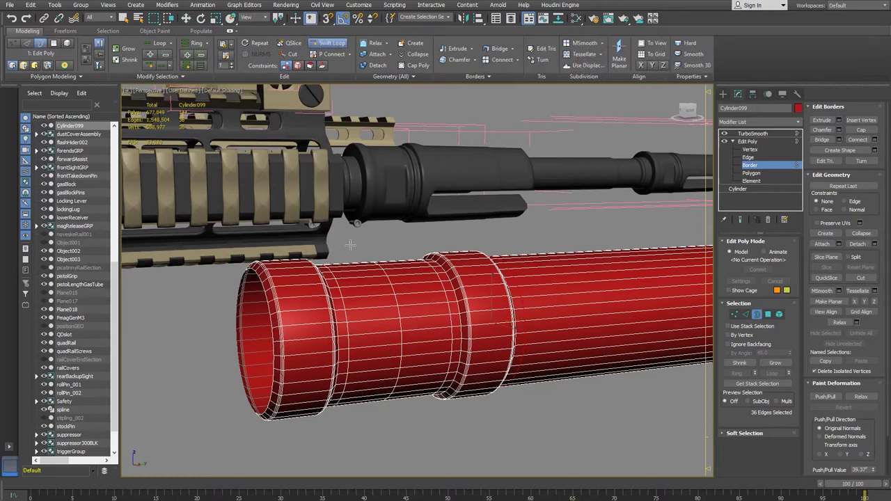
{"action": "key", "text": "w"}
{"action": "left_click", "coordinate": [276, 362]}
{"action": "left_click_drag", "start_coordinate": [290, 339], "coordinate": [277, 339], "text": "shift"}
- Check the tail section in the browser reference photo and fine-tune the extended rear border's position in 3ds Max
{"action": "mouse_move", "coordinate": [272, 495]}
{"action": "left_click", "coordinate": [306, 484]}
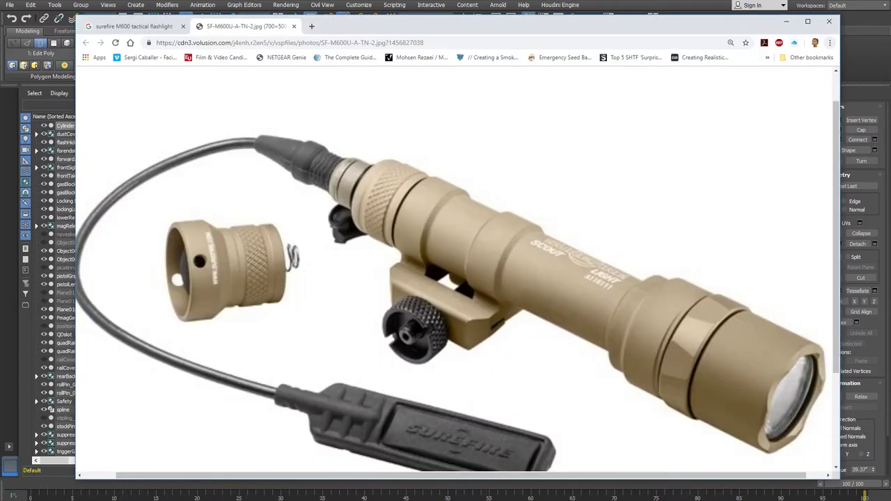
{"action": "mouse_move", "coordinate": [240, 499]}
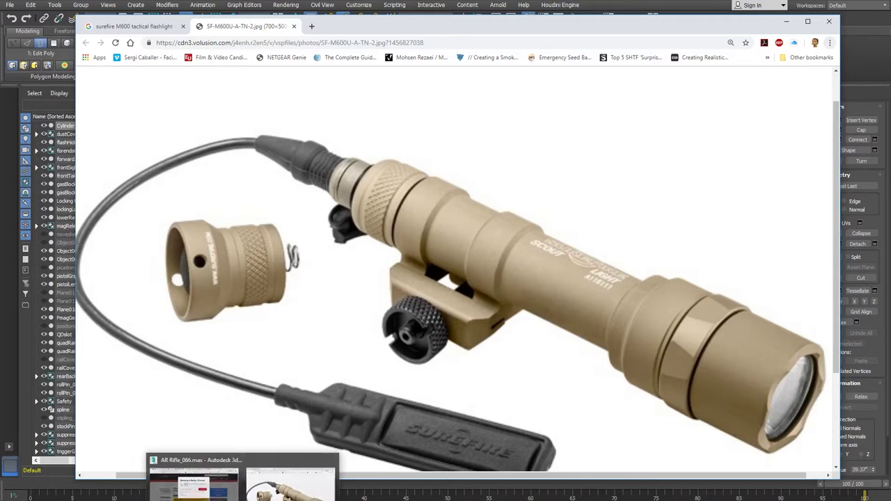
{"action": "left_click", "coordinate": [189, 484]}
{"action": "left_click_drag", "start_coordinate": [276, 339], "coordinate": [274, 338]}
- Scale a copy of the rear border outward to form a raised rim around the tail end
{"action": "middle_click_drag", "start_coordinate": [274, 338], "coordinate": [254, 403], "text": "alt"}
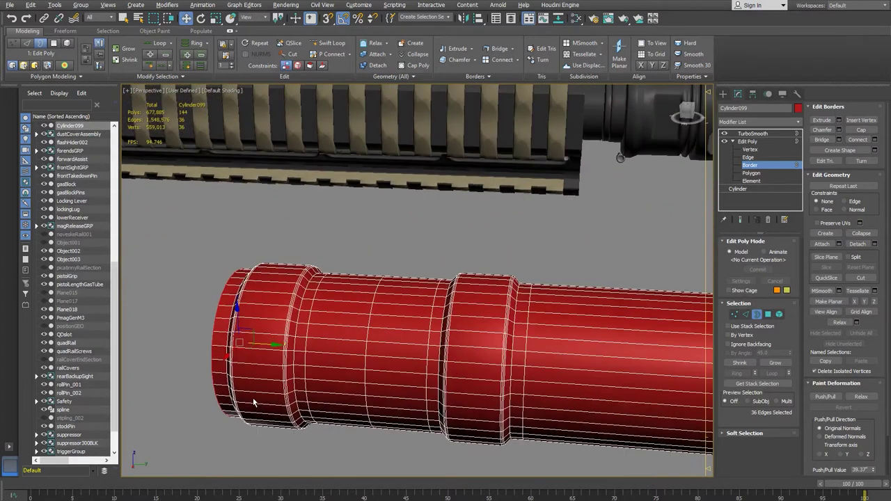
{"action": "key", "text": "e"}
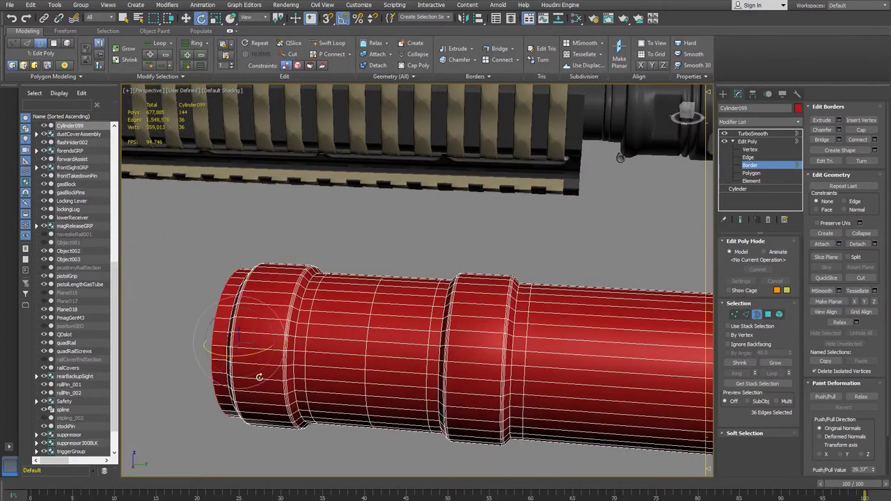
{"action": "key", "text": "r"}
{"action": "left_click_drag", "start_coordinate": [242, 339], "coordinate": [244, 335], "text": "shift"}
{"action": "middle_click_drag", "start_coordinate": [267, 393], "coordinate": [306, 385], "text": "alt"}
{"action": "middle_click_drag", "start_coordinate": [253, 370], "coordinate": [245, 350], "text": "alt"}
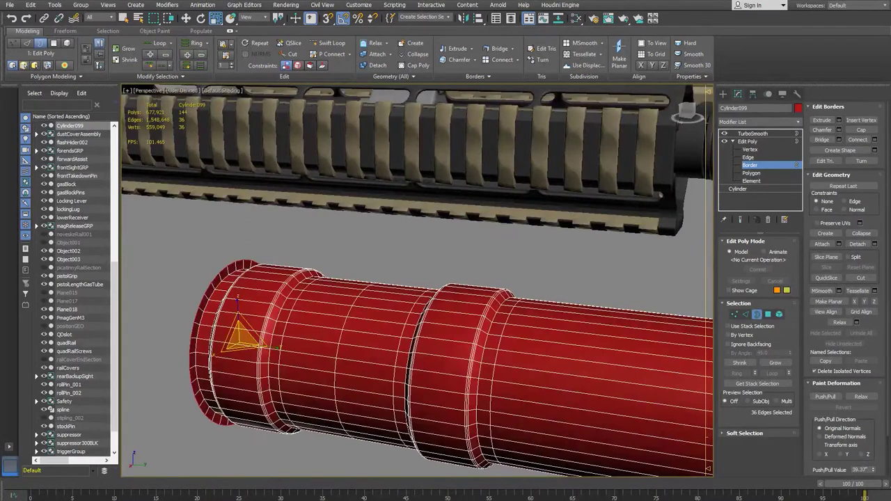
- Check the knurled tail cap in the reference photo and extend the rim's border backward to start the tail cap wall
{"action": "key", "text": "alt+Tab"}
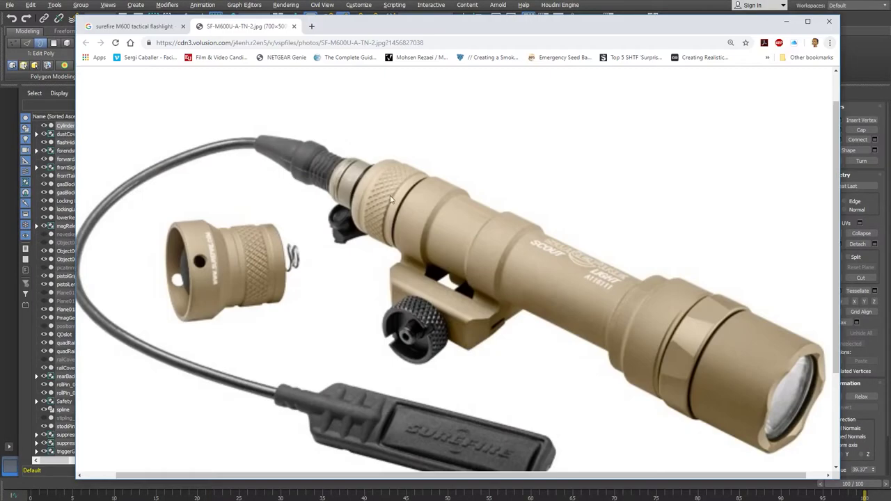
{"action": "key", "text": "alt+Tab"}
{"action": "key", "text": "w"}
{"action": "mouse_move", "coordinate": [273, 354]}
{"action": "middle_mouse_down", "text": "alt"}
{"action": "mouse_move", "coordinate": [300, 353]}
{"action": "mouse_move", "coordinate": [274, 352]}
{"action": "middle_mouse_up", "text": "alt"}
{"action": "left_click_drag", "start_coordinate": [274, 345], "coordinate": [250, 346], "text": "shift"}
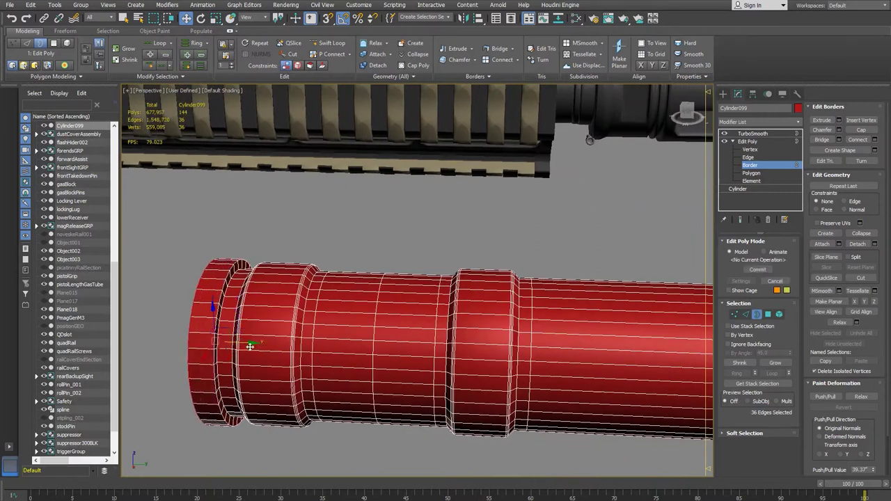
- Consult the reference photo and delete the cap polygon at the flashlight body's front end
{"action": "mouse_move", "coordinate": [241, 498]}
{"action": "left_click", "coordinate": [290, 463]}
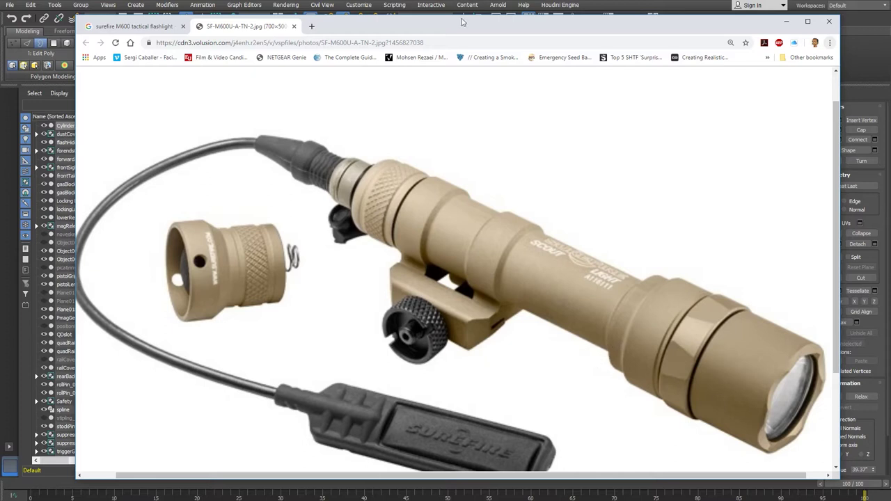
{"action": "left_click", "coordinate": [511, 5]}
{"action": "middle_click_drag", "start_coordinate": [538, 330], "coordinate": [352, 303]}
{"action": "middle_click_drag", "start_coordinate": [487, 336], "coordinate": [259, 307]}
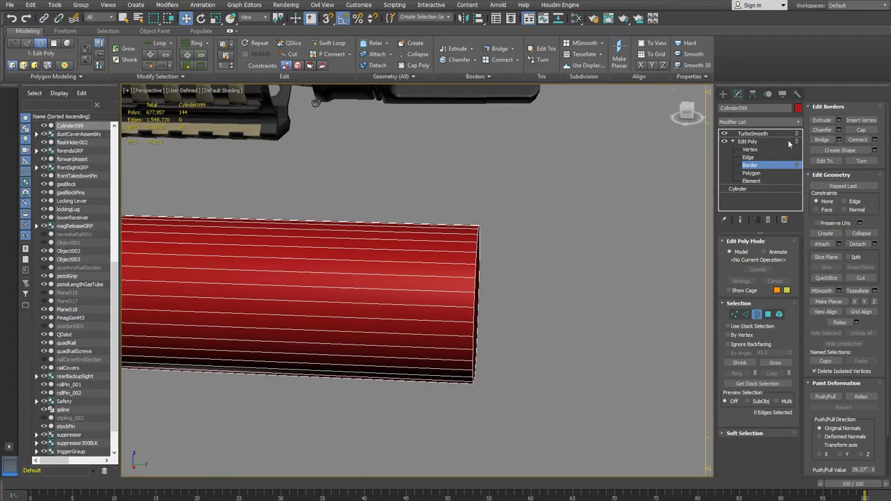
{"action": "middle_click_drag", "start_coordinate": [463, 290], "coordinate": [424, 286], "text": "alt"}
{"action": "scroll", "coordinate": [424, 285], "scroll_direction": "down", "scroll_amount": 5}
{"action": "left_click", "coordinate": [752, 173]}
{"action": "left_click", "coordinate": [402, 314]}
{"action": "left_click", "coordinate": [397, 324]}
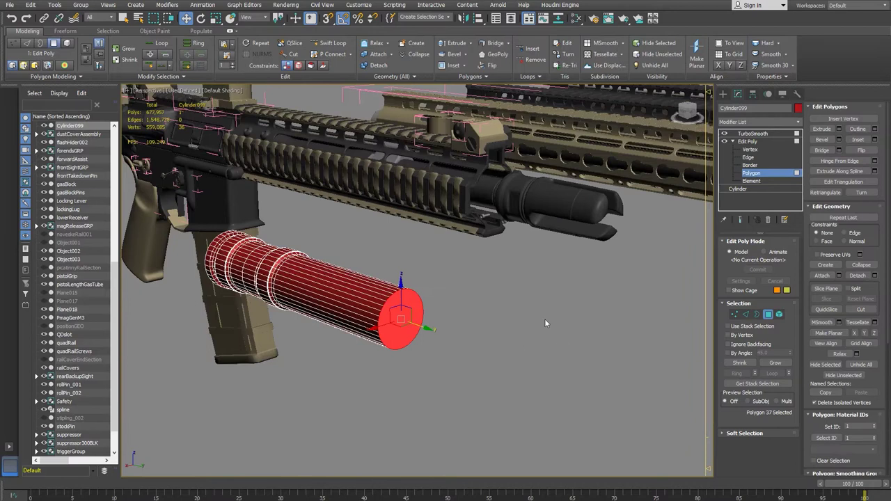
{"action": "key", "text": "Delete"}
{"action": "scroll", "coordinate": [384, 317], "scroll_direction": "up", "scroll_amount": 4}
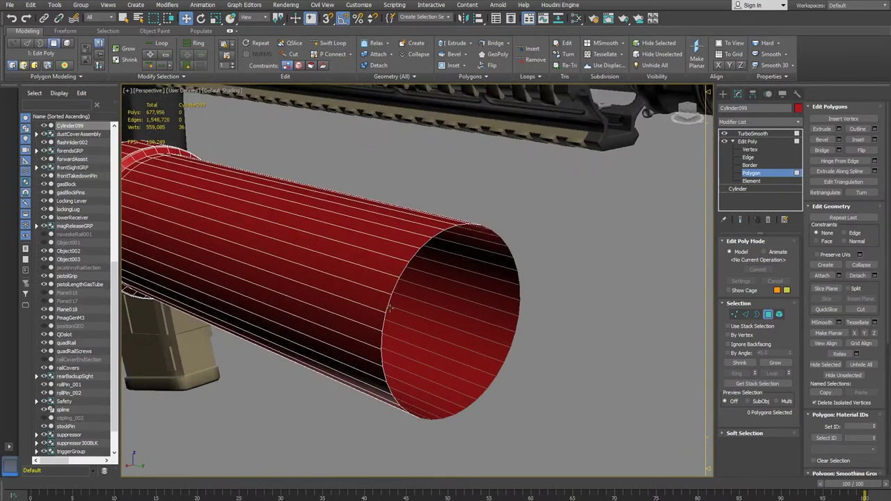
- Select the open border at the flashlight's front end and check the head section in the reference photo
{"action": "left_click", "coordinate": [750, 165]}
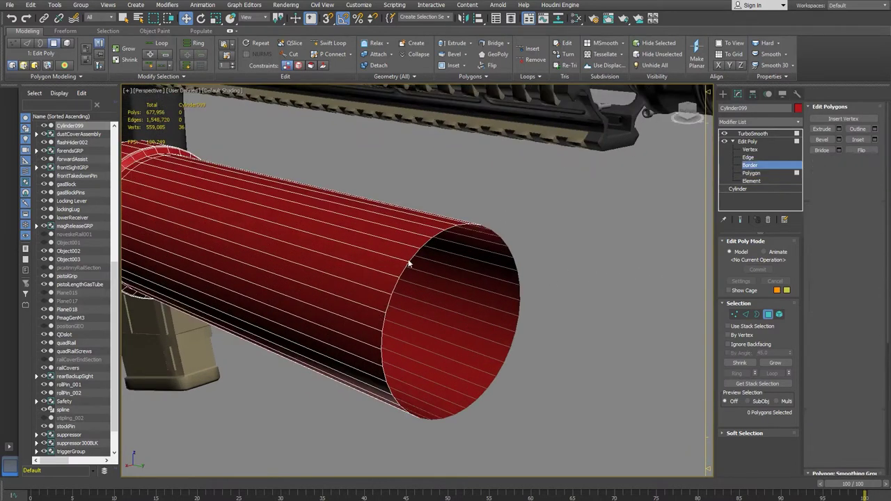
{"action": "left_click", "coordinate": [389, 299]}
{"action": "scroll", "coordinate": [389, 299], "scroll_direction": "down", "scroll_amount": 5}
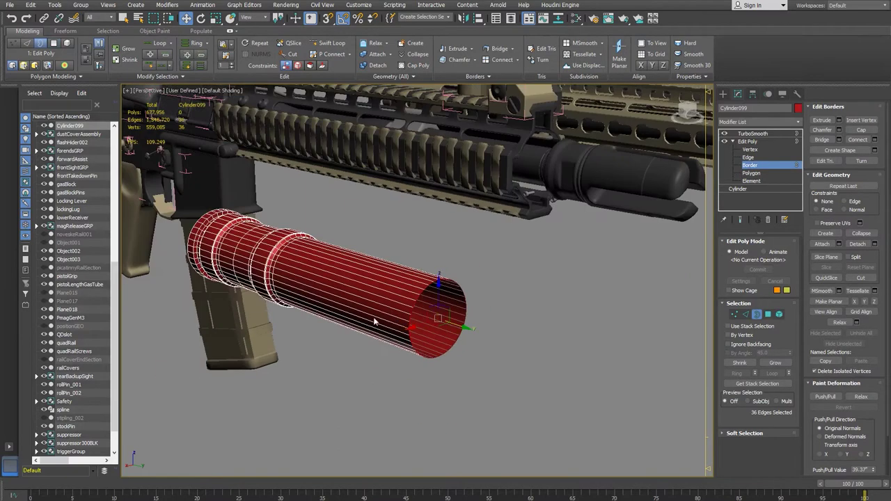
{"action": "mouse_move", "coordinate": [241, 499]}
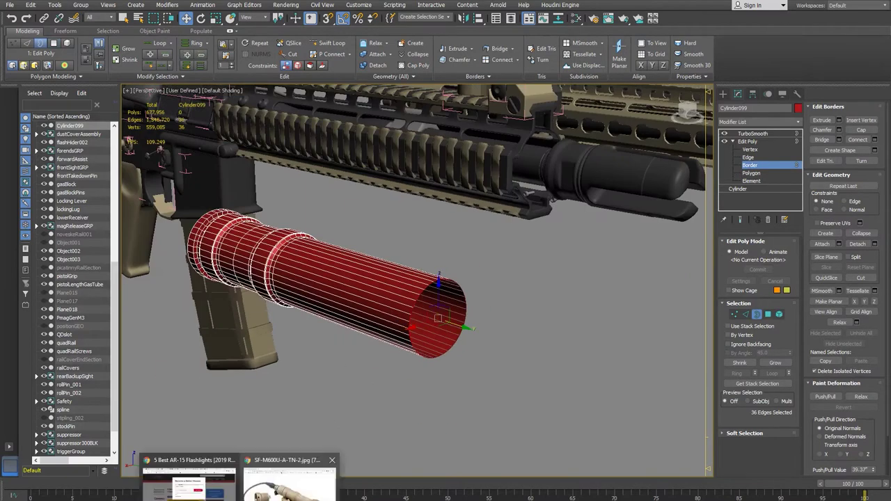
{"action": "left_click", "coordinate": [293, 481]}
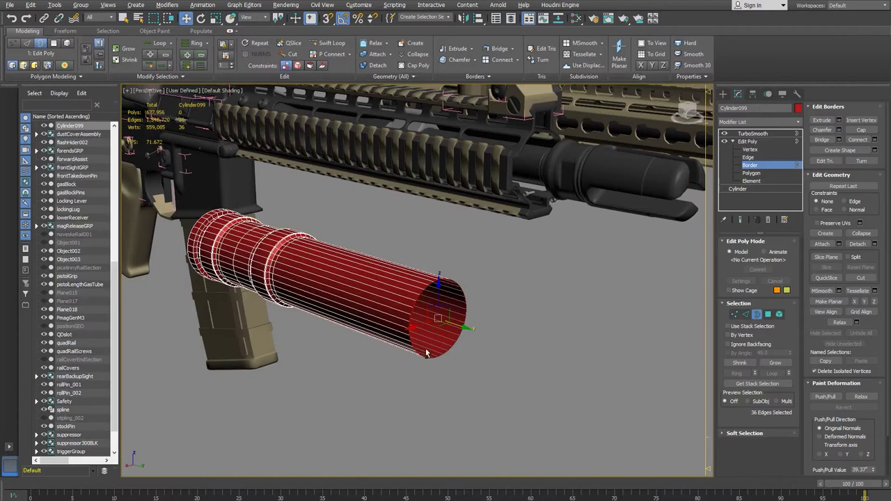
- Scale a copy of the front border outward to create a flange at the front end of the body
{"action": "scroll", "coordinate": [487, 327], "scroll_direction": "up", "scroll_amount": 3}
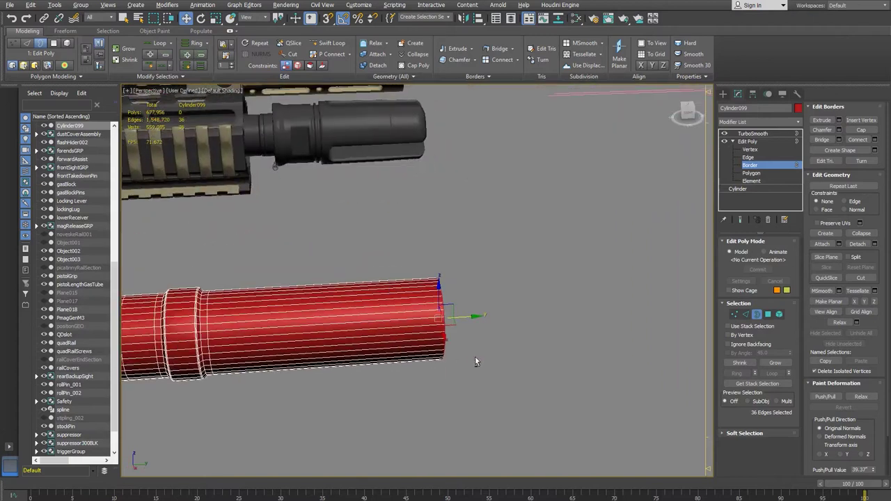
{"action": "middle_click_drag", "start_coordinate": [468, 329], "coordinate": [444, 317], "text": "alt"}
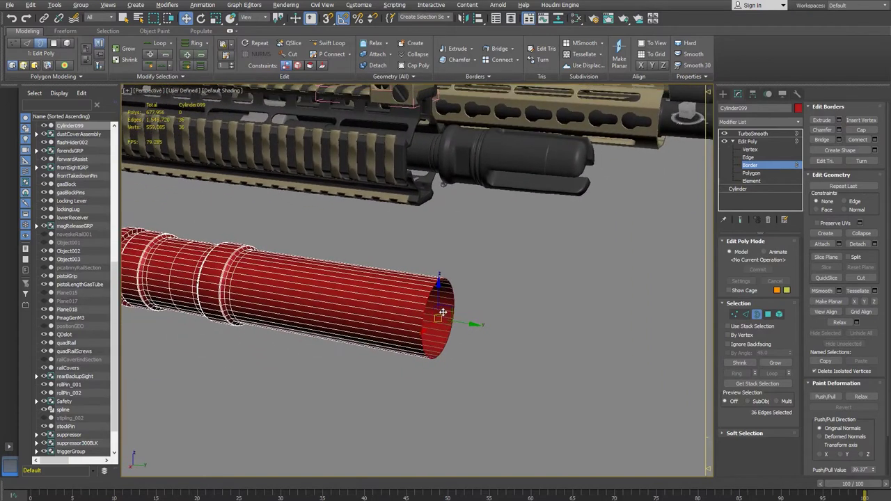
{"action": "key", "text": "e"}
{"action": "key", "text": "r"}
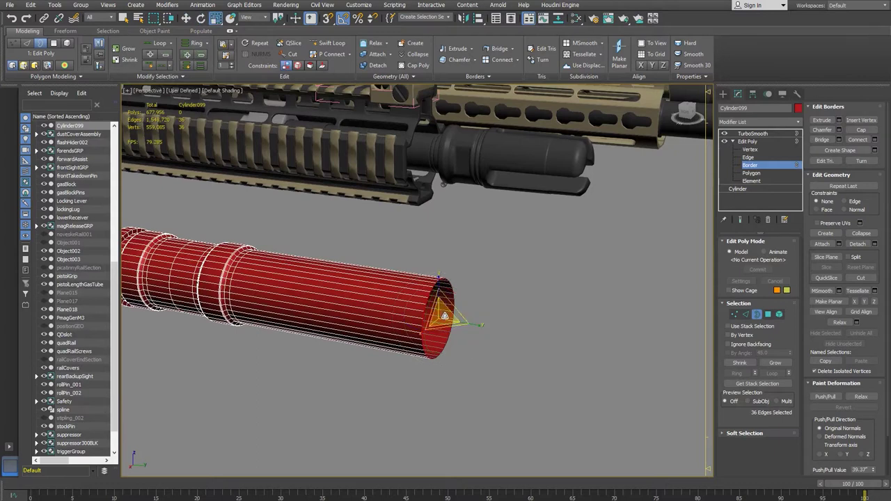
{"action": "left_click_drag", "start_coordinate": [440, 318], "coordinate": [483, 303]}
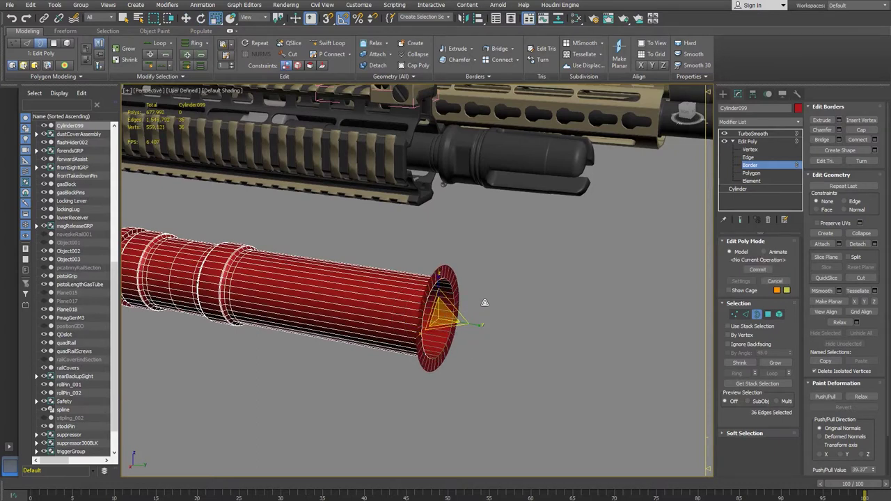
- Move the flange's outer border slightly forward to form a conical flare, and compare it with the reference photo
{"action": "key", "text": "w"}
{"action": "left_click_drag", "start_coordinate": [473, 324], "coordinate": [479, 324]}
{"action": "middle_click_drag", "start_coordinate": [454, 370], "coordinate": [474, 366], "text": "alt"}
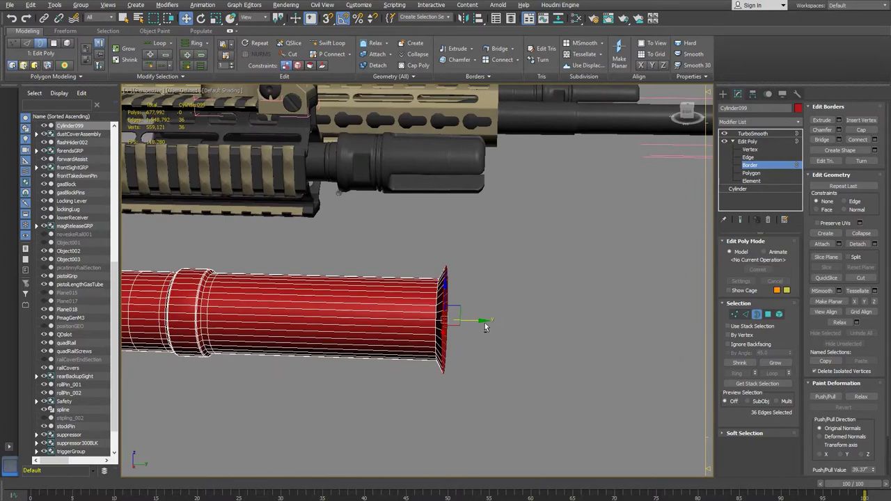
{"action": "left_click", "coordinate": [319, 496]}
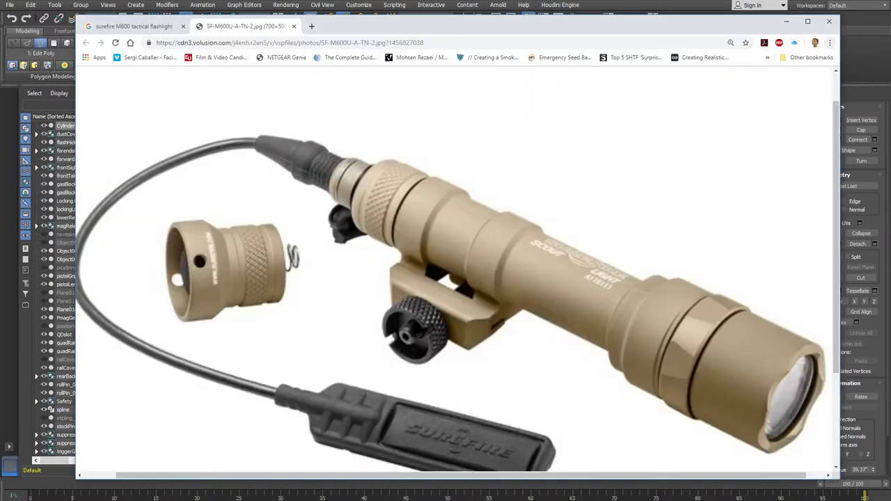
- Fine-tune the conical flare by scaling its outer border slightly and shifting it along the flashlight's axis
{"action": "key", "text": "alt+Tab"}
{"action": "middle_click_drag", "start_coordinate": [420, 332], "coordinate": [415, 328], "text": "alt"}
{"action": "key", "text": "r"}
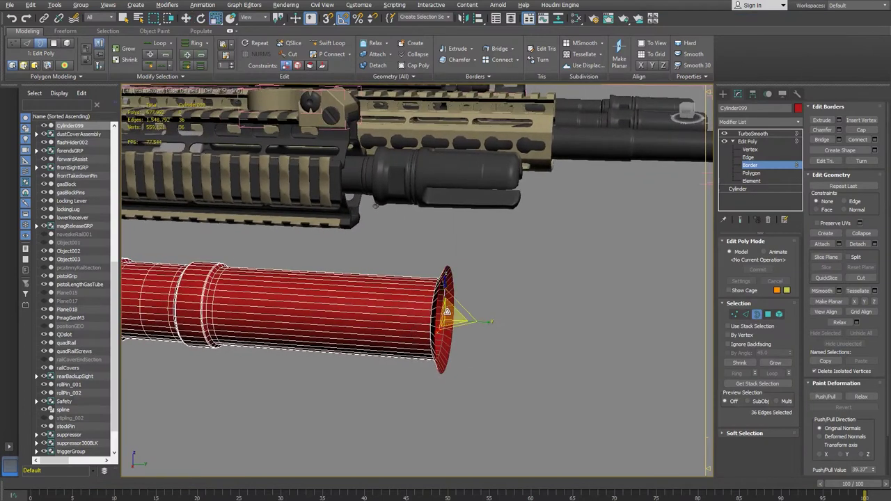
{"action": "left_click_drag", "start_coordinate": [456, 316], "coordinate": [457, 313]}
{"action": "key", "text": "w"}
{"action": "middle_click_drag", "start_coordinate": [469, 362], "coordinate": [476, 320], "text": "alt"}
{"action": "left_click_drag", "start_coordinate": [477, 319], "coordinate": [474, 317]}
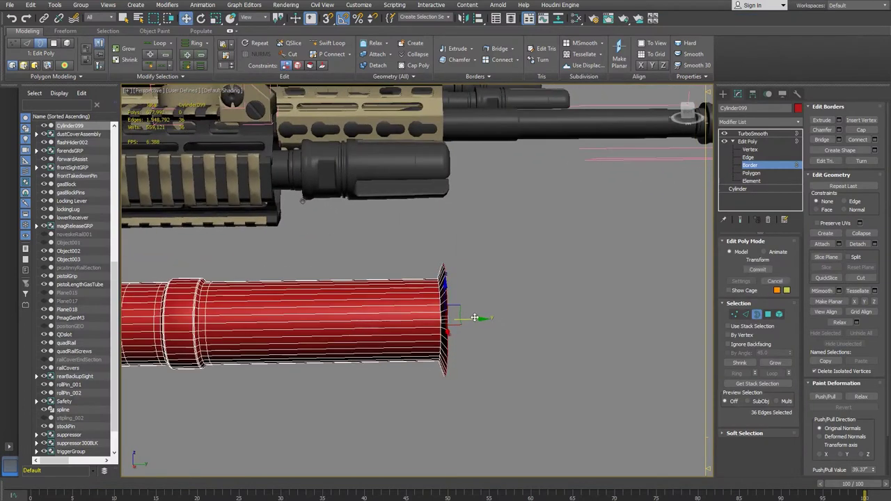
- Extend a copy of the flare's border forward into a short cylindrical collar, adjusting its length against the reference photo
{"action": "middle_click_drag", "start_coordinate": [472, 375], "coordinate": [491, 336], "text": "alt"}
{"action": "left_click_drag", "start_coordinate": [473, 319], "coordinate": [514, 323], "text": "shift"}
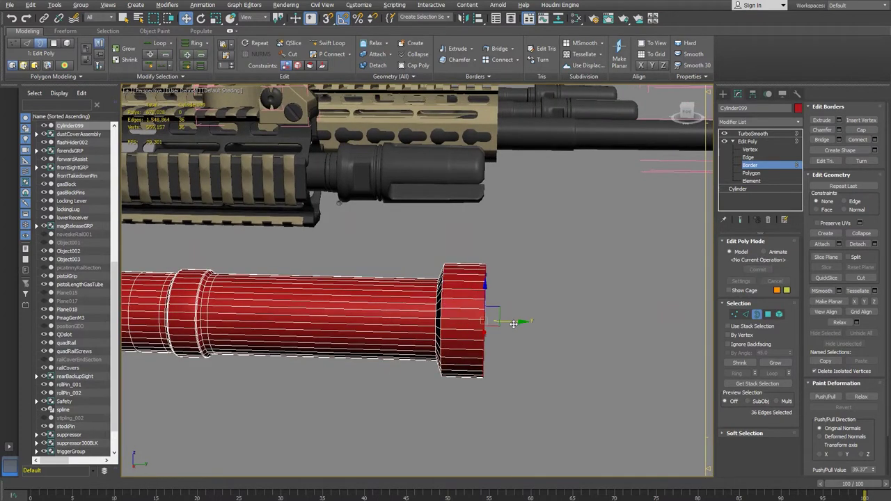
{"action": "key", "text": "alt+Tab"}
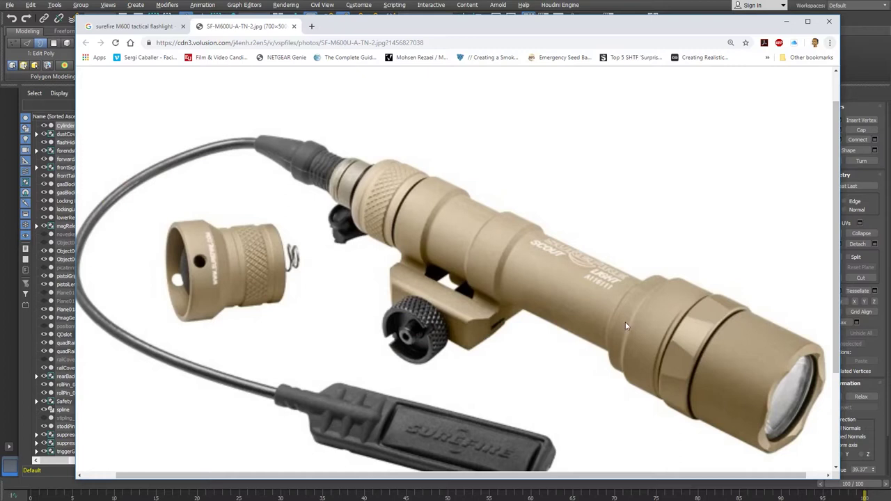
{"action": "key", "text": "alt+Tab"}
{"action": "left_click_drag", "start_coordinate": [519, 321], "coordinate": [509, 321]}
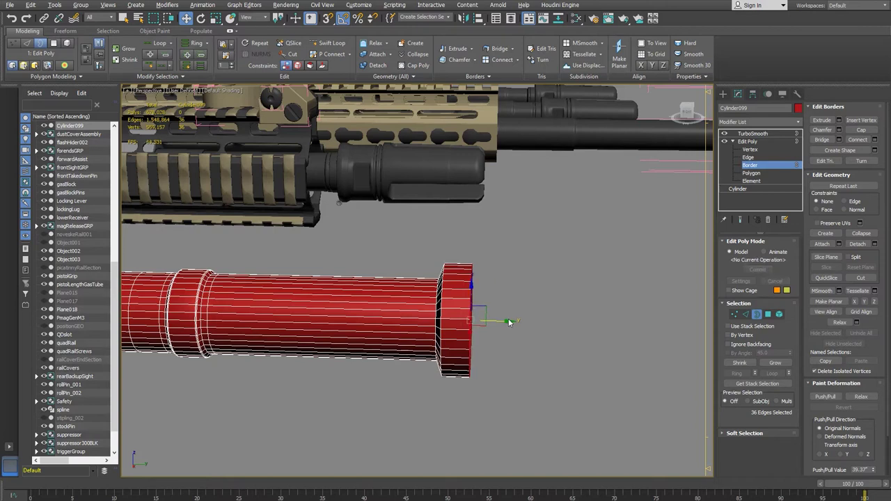
- Scale a copy of the collar's front border outward and move it slightly forward to form a second conical flare
{"action": "key", "text": "r"}
{"action": "left_click_drag", "start_coordinate": [473, 320], "coordinate": [504, 309]}
{"action": "middle_click_drag", "start_coordinate": [527, 370], "coordinate": [521, 368], "text": "alt"}
{"action": "key", "text": "alt+Tab"}
{"action": "key", "text": "alt+Tab"}
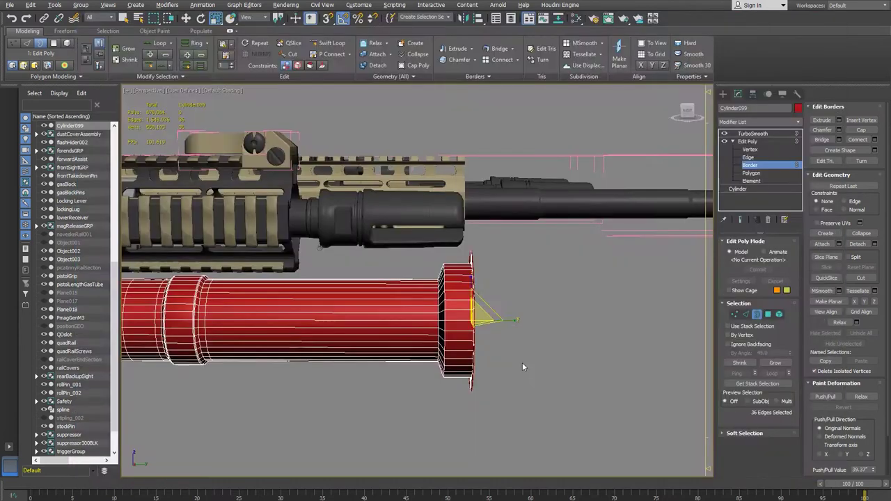
{"action": "key", "text": "w"}
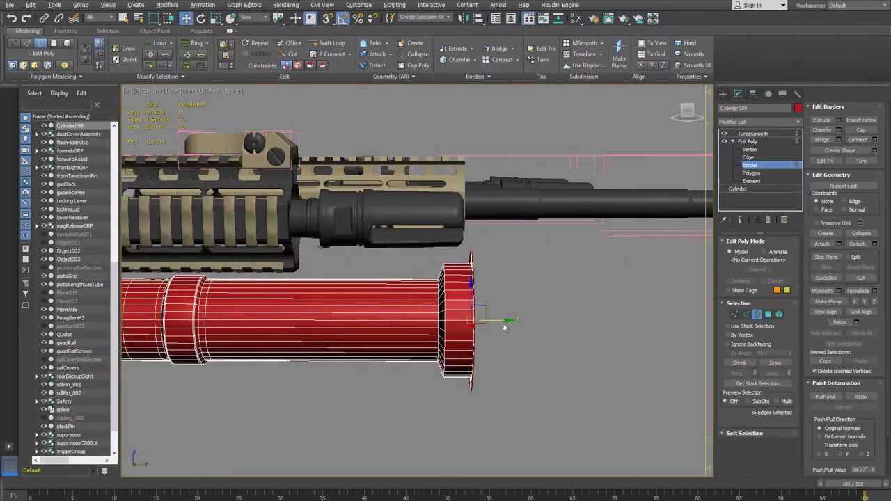
{"action": "left_click_drag", "start_coordinate": [508, 321], "coordinate": [512, 320]}
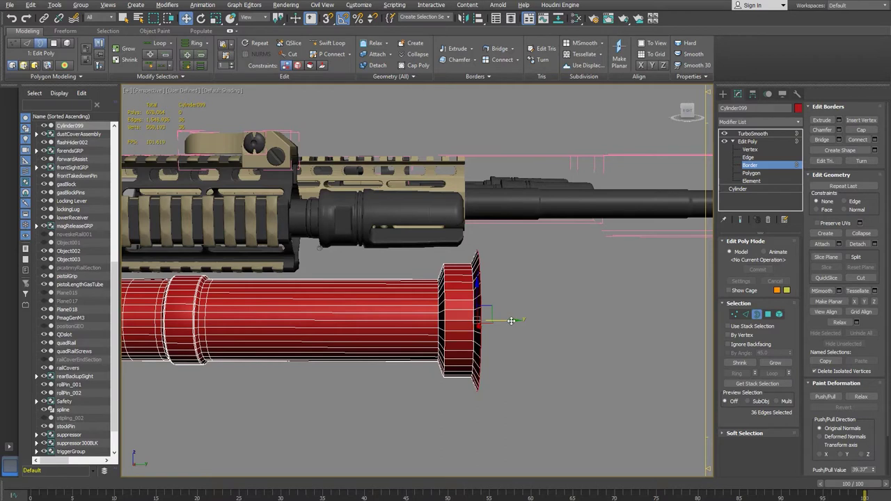
- Extend a copy of the second flare's border forward to form the long head section, comparing it with the reference photo
{"action": "key", "text": "alt+Tab"}
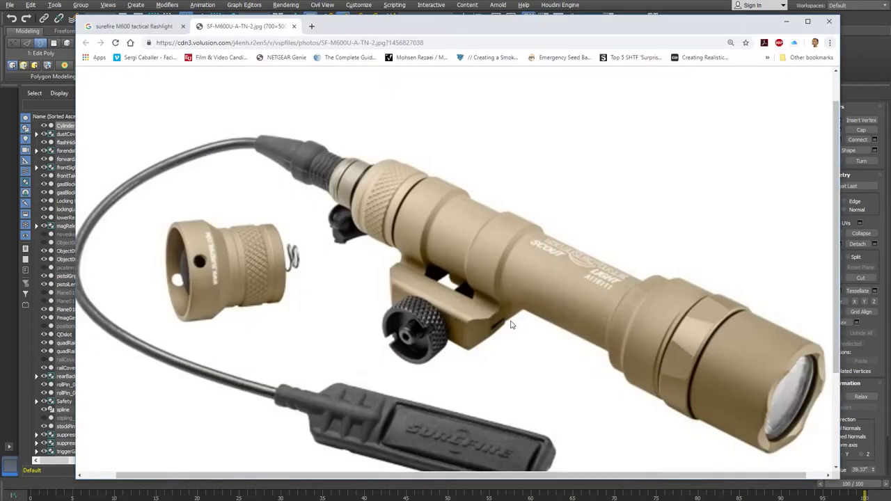
{"action": "key", "text": "alt+Tab"}
{"action": "left_click_drag", "start_coordinate": [512, 321], "coordinate": [583, 326]}
{"action": "middle_click_drag", "start_coordinate": [573, 364], "coordinate": [548, 376], "text": "alt"}
{"action": "key", "text": "alt+Tab"}
{"action": "key", "text": "alt+Tab"}
{"action": "middle_click_drag", "start_coordinate": [478, 312], "coordinate": [546, 307], "text": "alt"}
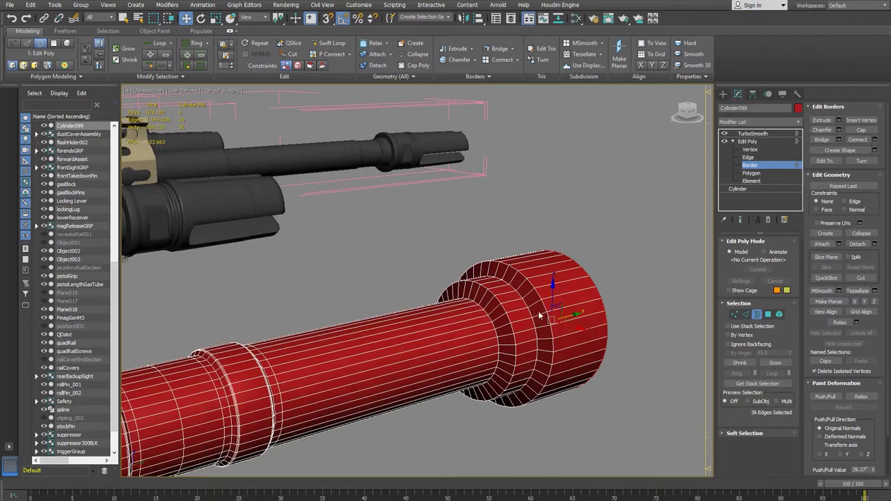
- Select the polygon ring around the large head section and adjust its diameter slightly by scaling
{"action": "middle_click_drag", "start_coordinate": [530, 311], "coordinate": [481, 319], "text": "alt"}
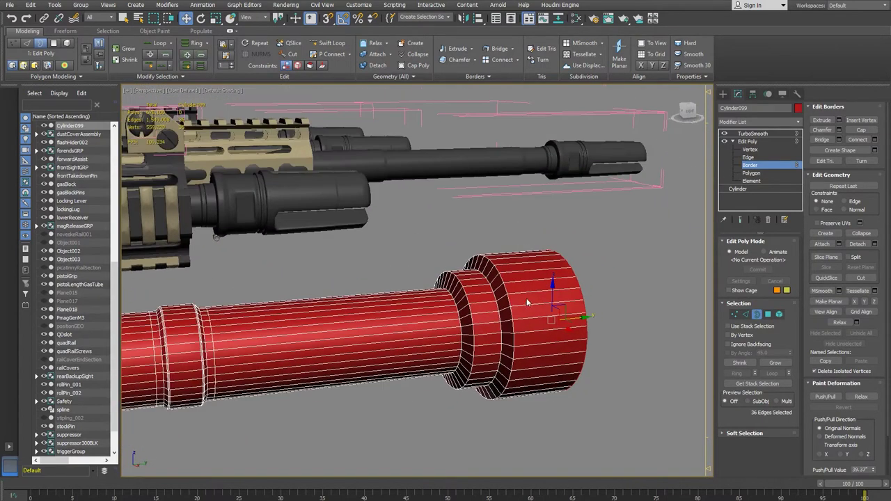
{"action": "key", "text": "4"}
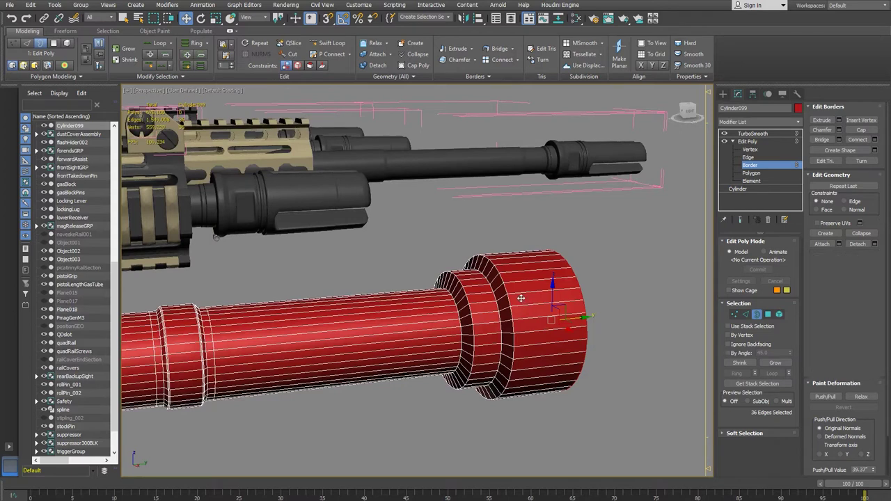
{"action": "left_click", "coordinate": [536, 309]}
{"action": "left_click", "coordinate": [536, 327], "text": "shift"}
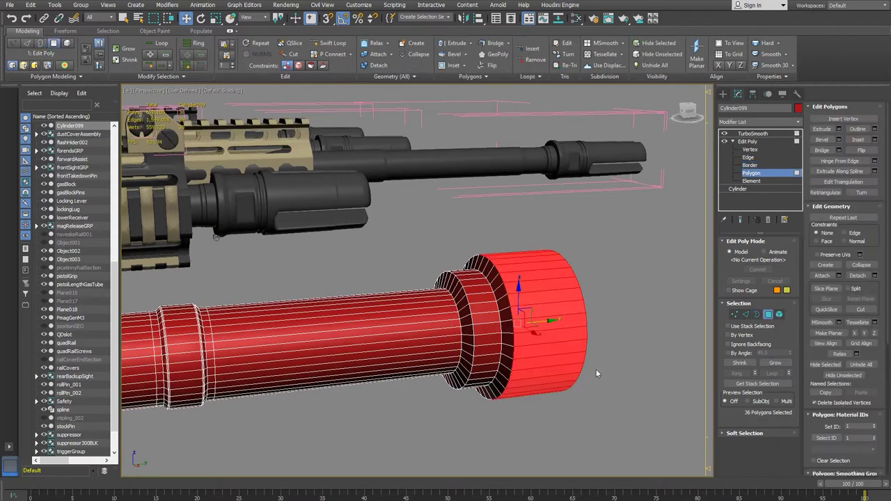
{"action": "key", "text": "r"}
{"action": "middle_click_drag", "start_coordinate": [588, 356], "coordinate": [509, 348], "text": "alt"}
{"action": "left_click_drag", "start_coordinate": [503, 308], "coordinate": [506, 313]}
{"action": "middle_click_drag", "start_coordinate": [504, 312], "coordinate": [532, 319], "text": "alt"}
{"action": "left_click_drag", "start_coordinate": [532, 319], "coordinate": [529, 316]}
{"action": "middle_click_drag", "start_coordinate": [529, 316], "coordinate": [512, 314], "text": "alt"}
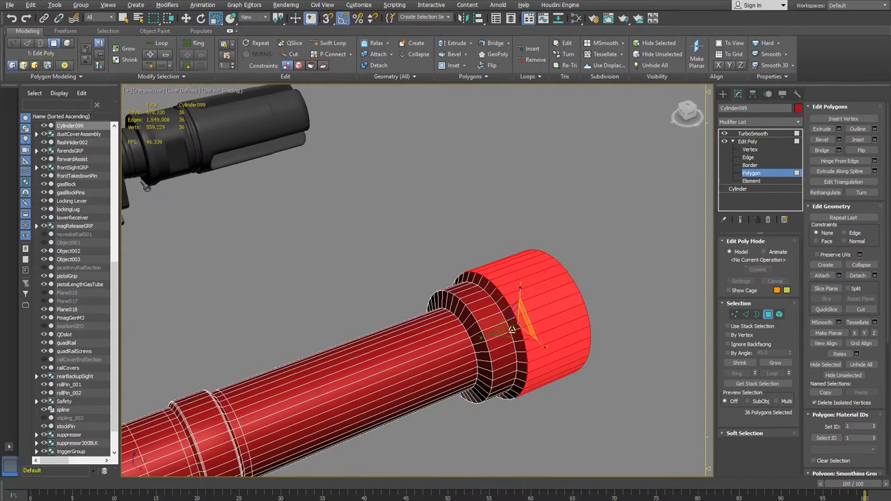
- Select the polygon ring of the narrower collar behind the head and compare its shape with the reference photo
{"action": "left_click", "coordinate": [493, 324]}
{"action": "left_click", "coordinate": [493, 337], "text": "shift"}
{"action": "middle_click_drag", "start_coordinate": [492, 337], "coordinate": [419, 318], "text": "alt"}
{"action": "key", "text": "alt+Tab"}
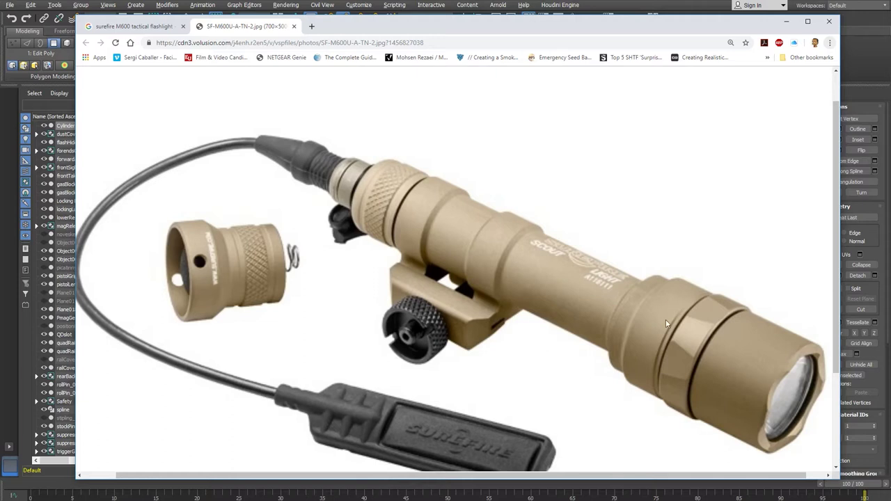
{"action": "left_click", "coordinate": [490, 3]}
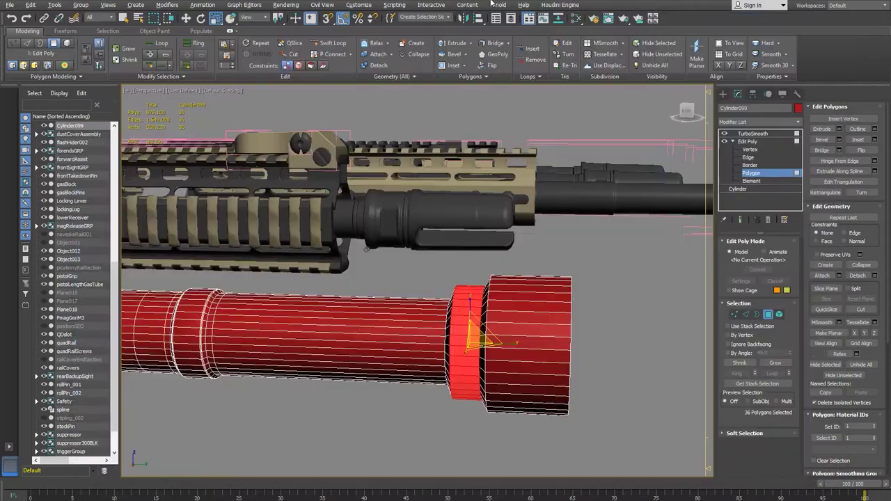
{"action": "middle_click_drag", "start_coordinate": [571, 302], "coordinate": [565, 302], "text": "alt"}
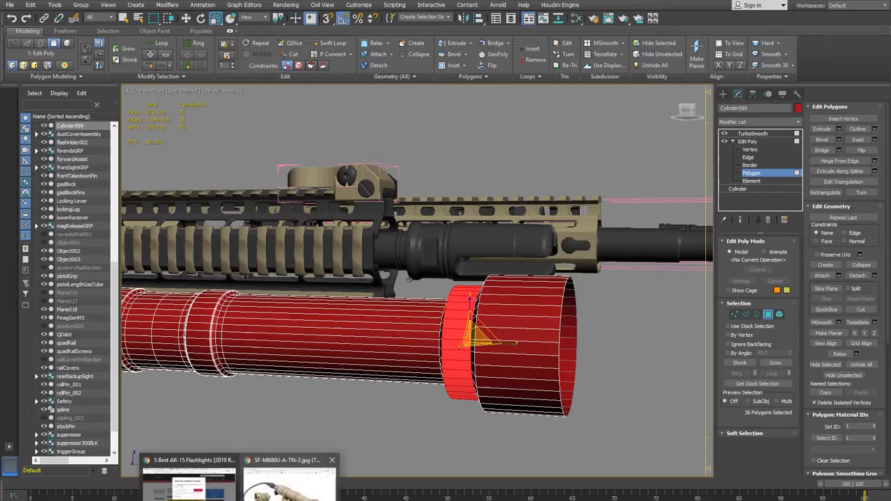
{"action": "left_click", "coordinate": [327, 479]}
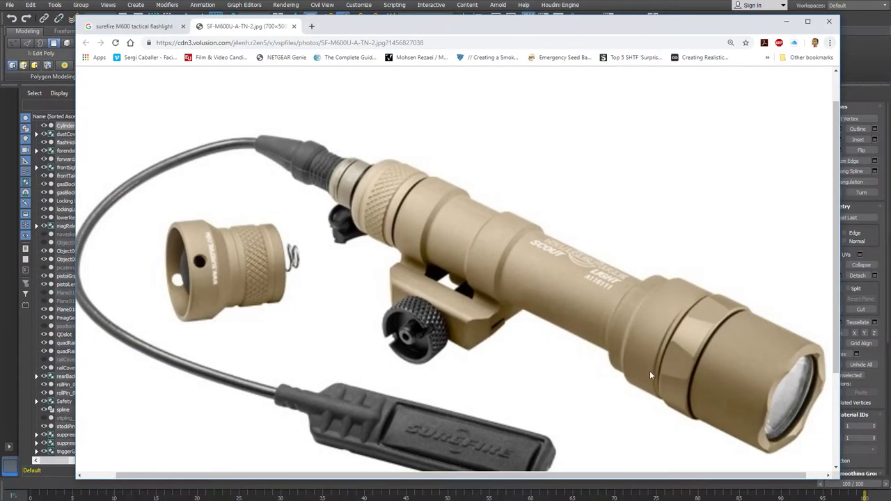
{"action": "key", "text": "alt+Tab"}
{"action": "middle_click_drag", "start_coordinate": [529, 358], "coordinate": [495, 359], "text": "alt"}
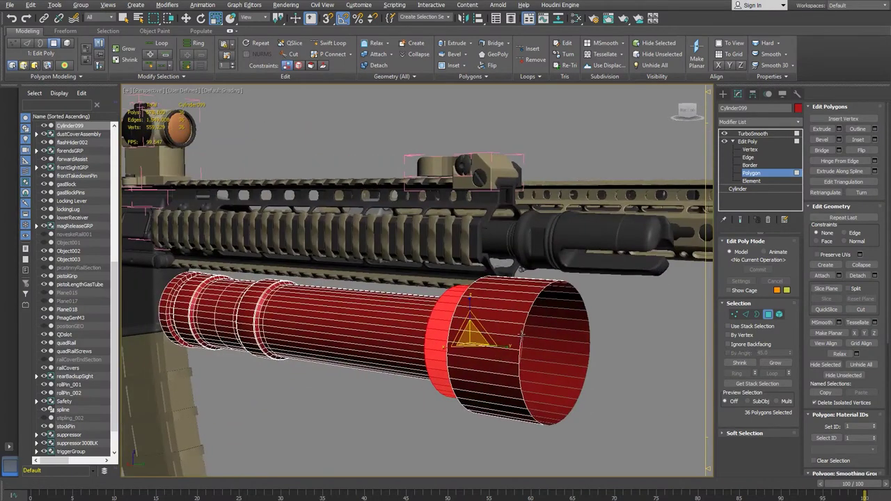
- Scale a copy of the head's open front border inward to form a rim, and extend a short inner lip from it
{"action": "key", "text": "3"}
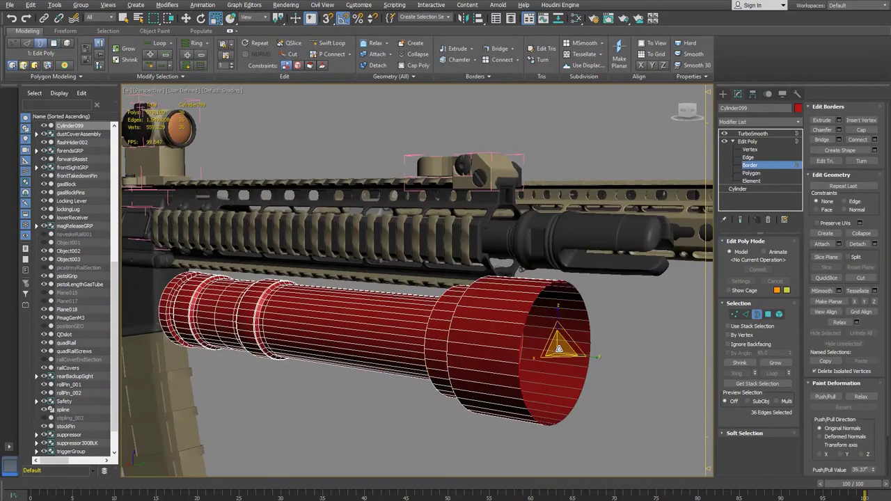
{"action": "left_click_drag", "start_coordinate": [558, 348], "coordinate": [547, 355], "text": "shift"}
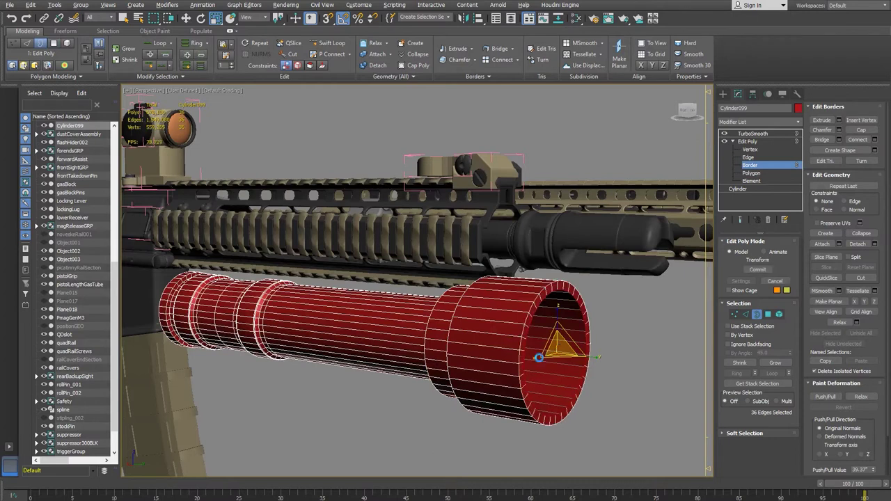
{"action": "scroll", "coordinate": [558, 369], "scroll_direction": "up", "scroll_amount": 4}
{"action": "scroll", "coordinate": [567, 362], "scroll_direction": "up", "scroll_amount": 2}
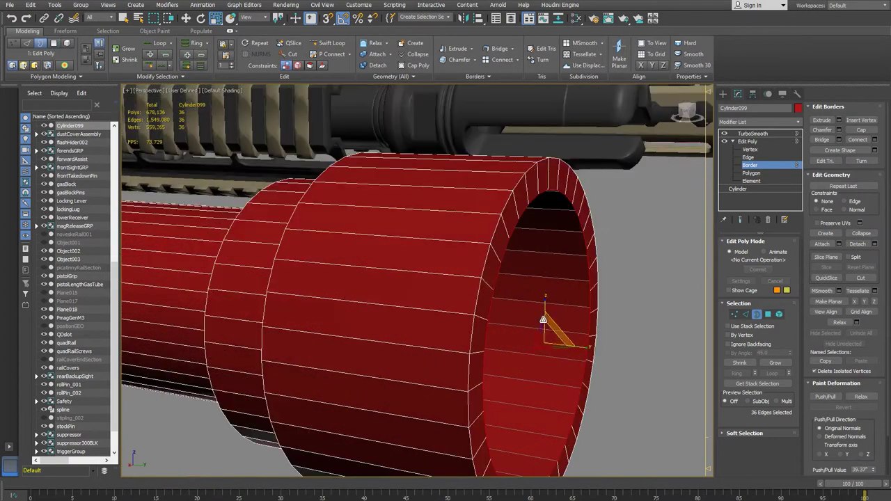
{"action": "key", "text": "w"}
{"action": "left_click_drag", "start_coordinate": [569, 345], "coordinate": [571, 345]}
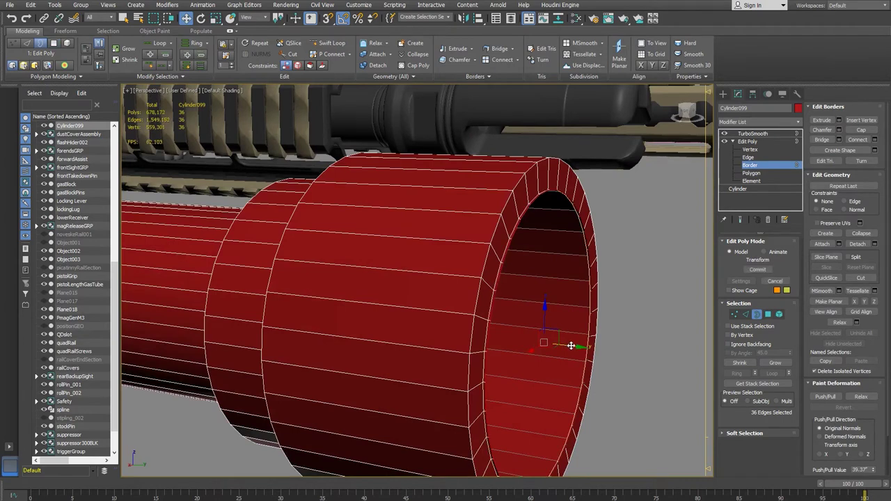
{"action": "middle_click_drag", "start_coordinate": [553, 368], "coordinate": [536, 364], "text": "alt"}
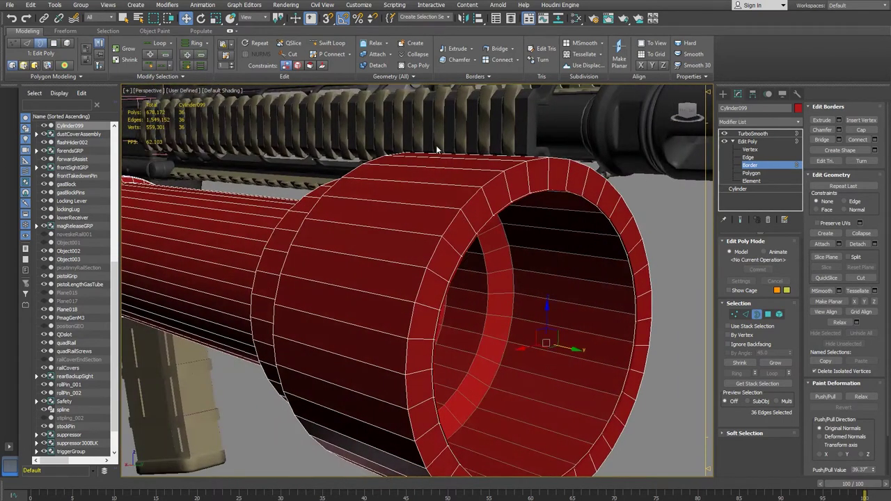
{"action": "mouse_move", "coordinate": [497, 248]}
{"action": "middle_mouse_down", "text": "alt"}
{"action": "mouse_move", "coordinate": [520, 245]}
{"action": "mouse_move", "coordinate": [497, 262]}
{"action": "middle_mouse_up", "text": "alt"}
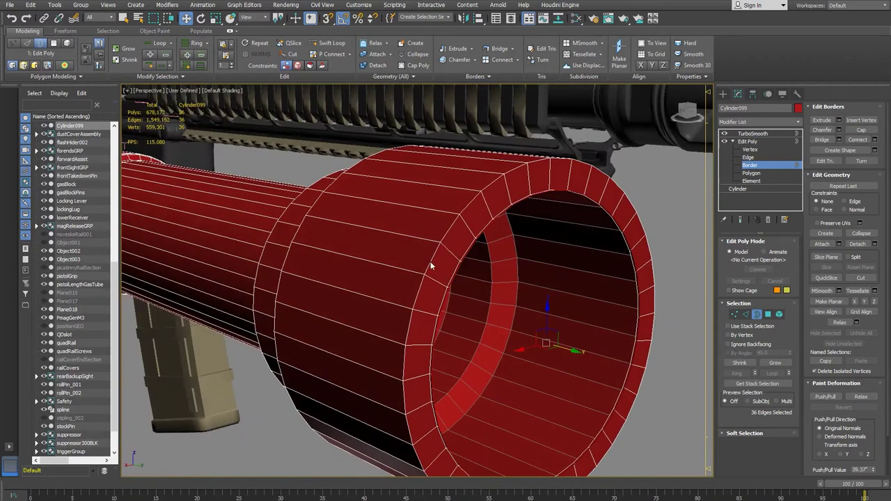
- Select the outer edge loop of the head's front rim and apply a small chamfer to it
{"action": "key", "text": "2"}
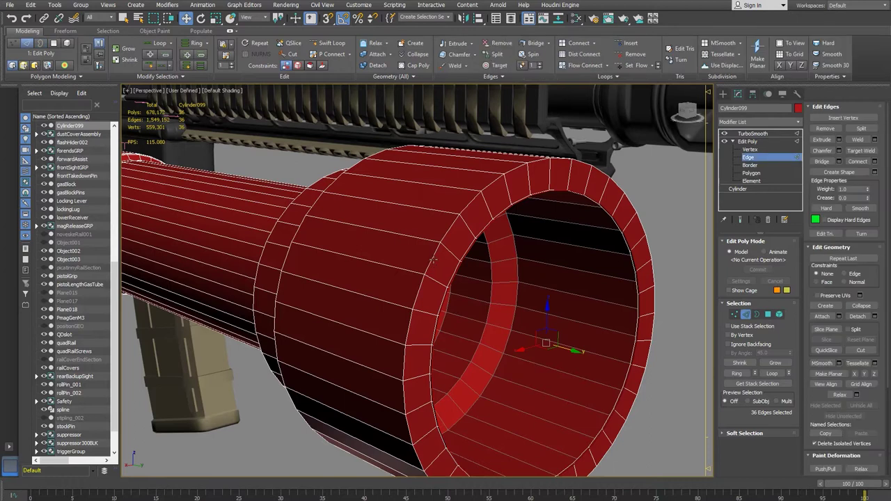
{"action": "left_click", "coordinate": [433, 260]}
{"action": "double_click", "coordinate": [417, 289]}
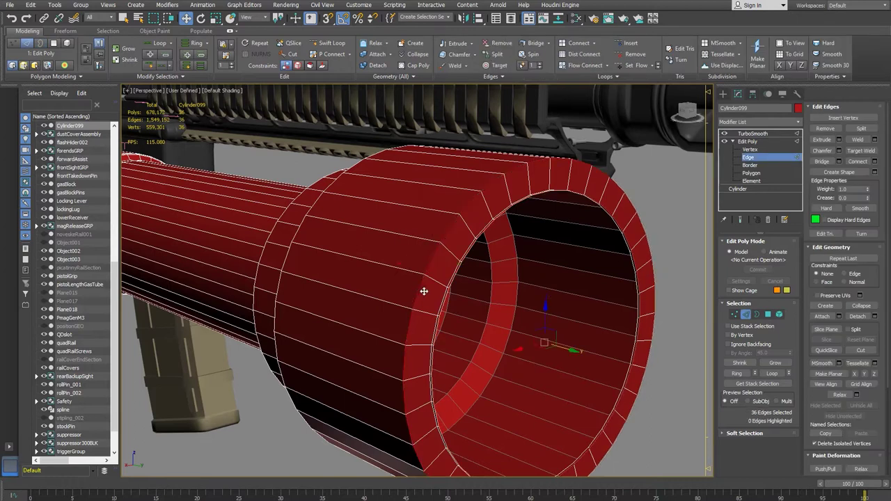
{"action": "left_click", "coordinate": [432, 257]}
{"action": "left_click", "coordinate": [418, 293]}
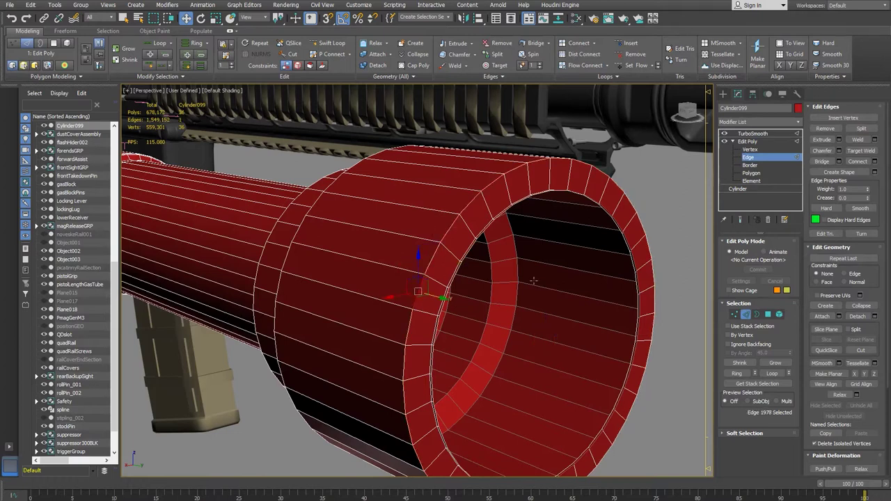
{"action": "left_click", "coordinate": [657, 365]}
{"action": "left_click", "coordinate": [420, 290]}
{"action": "left_click", "coordinate": [434, 255]}
{"action": "right_click", "coordinate": [450, 292]}
{"action": "left_click", "coordinate": [449, 229]}
{"action": "left_click", "coordinate": [430, 260], "text": "shift"}
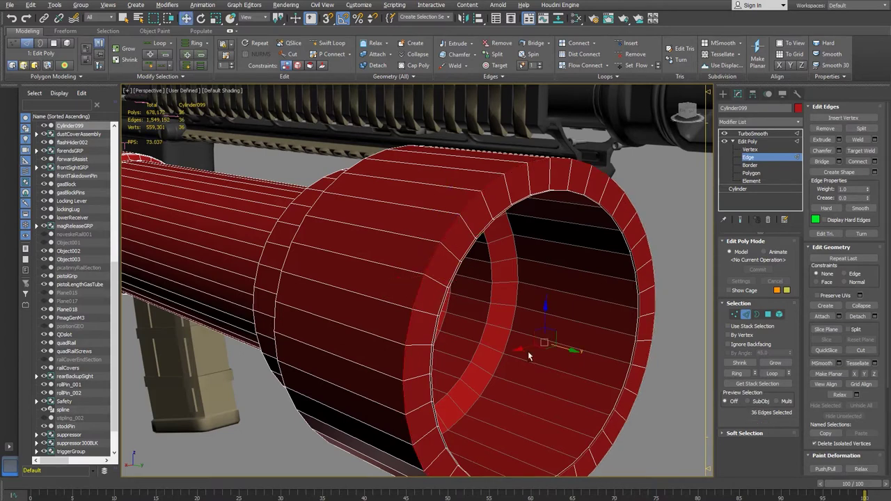
{"action": "middle_click_drag", "start_coordinate": [534, 354], "coordinate": [531, 353], "text": "alt"}
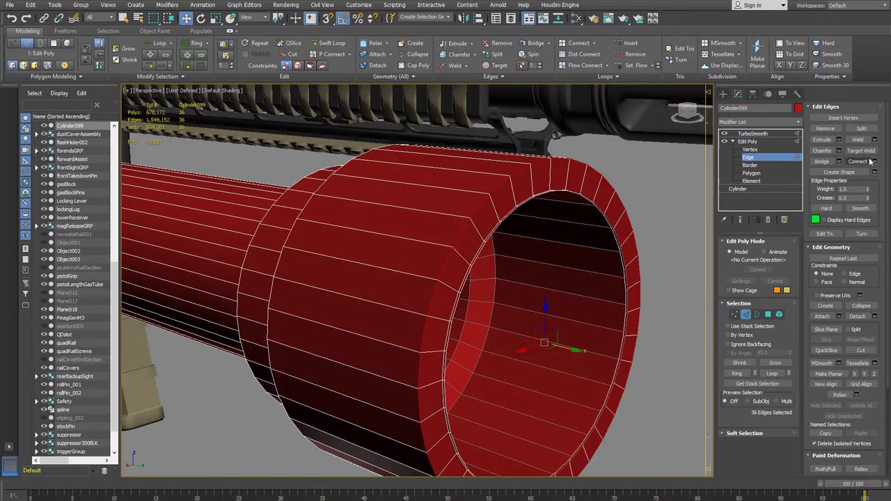
{"action": "left_click", "coordinate": [822, 151]}
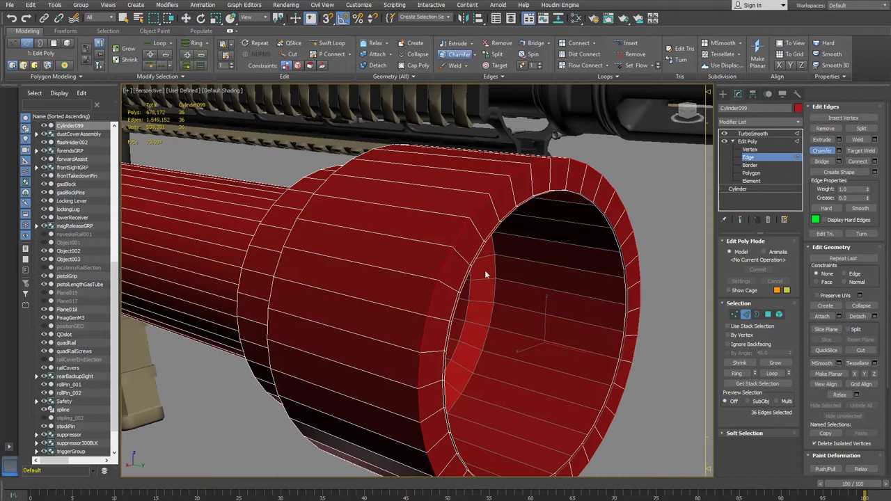
{"action": "left_click_drag", "start_coordinate": [443, 269], "coordinate": [444, 268]}
{"action": "middle_click_drag", "start_coordinate": [497, 286], "coordinate": [541, 272], "text": "alt"}
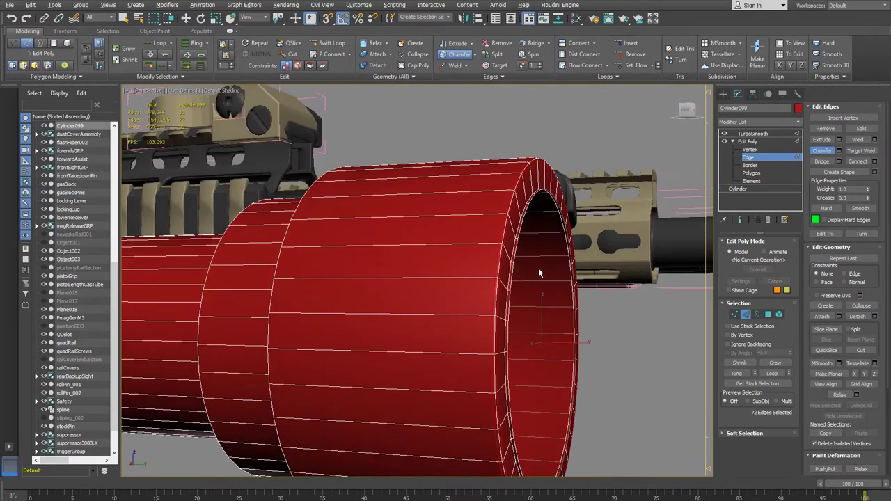
- Return to the TurboSmooth level and inspect the smoothed flashlight head with and without its wireframe
{"action": "left_click", "coordinate": [747, 141]}
{"action": "left_click", "coordinate": [753, 133]}
{"action": "left_click", "coordinate": [666, 357]}
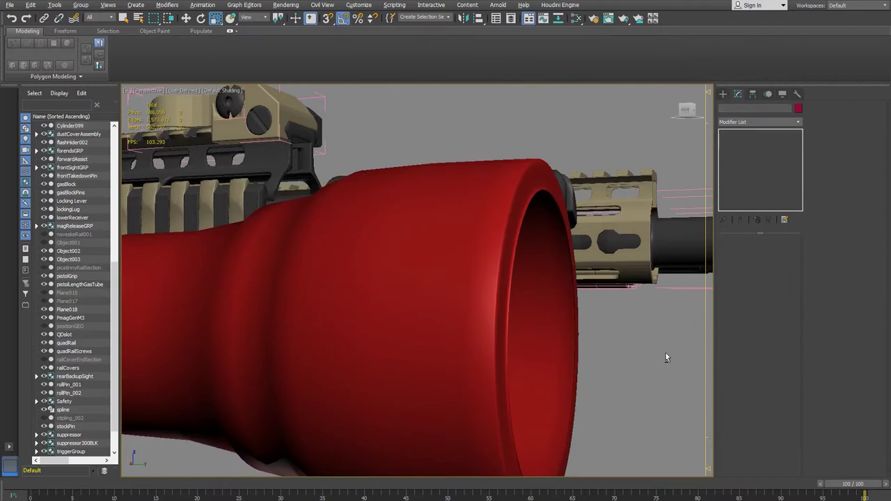
{"action": "middle_click_drag", "start_coordinate": [665, 357], "coordinate": [668, 358], "text": "alt"}
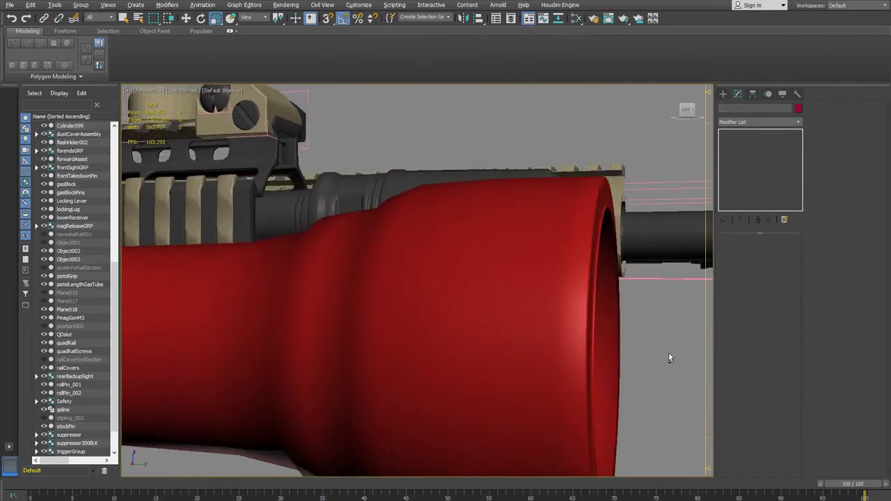
{"action": "left_click", "coordinate": [585, 222]}
{"action": "middle_click_drag", "start_coordinate": [527, 327], "coordinate": [441, 283], "text": "alt"}
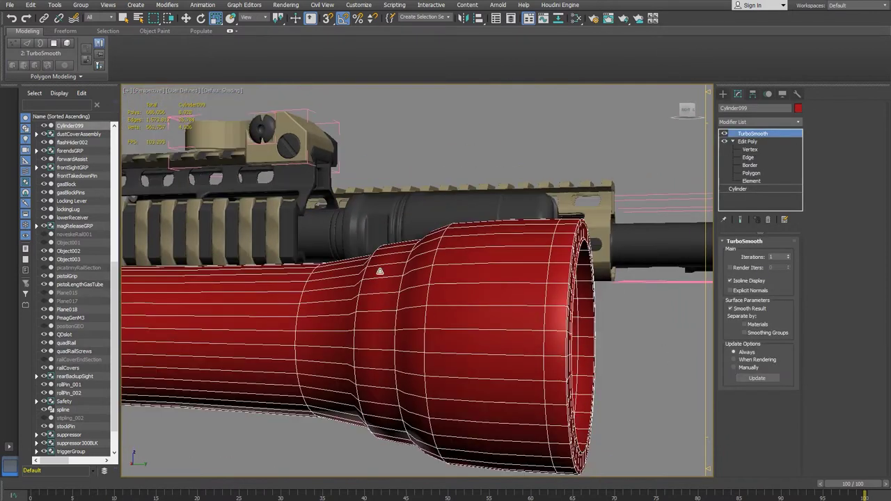
- Try chamfering all four edge loops at the steps between the body, collar and head together by a small amount
{"action": "middle_click_drag", "start_coordinate": [429, 340], "coordinate": [464, 294], "text": "alt"}
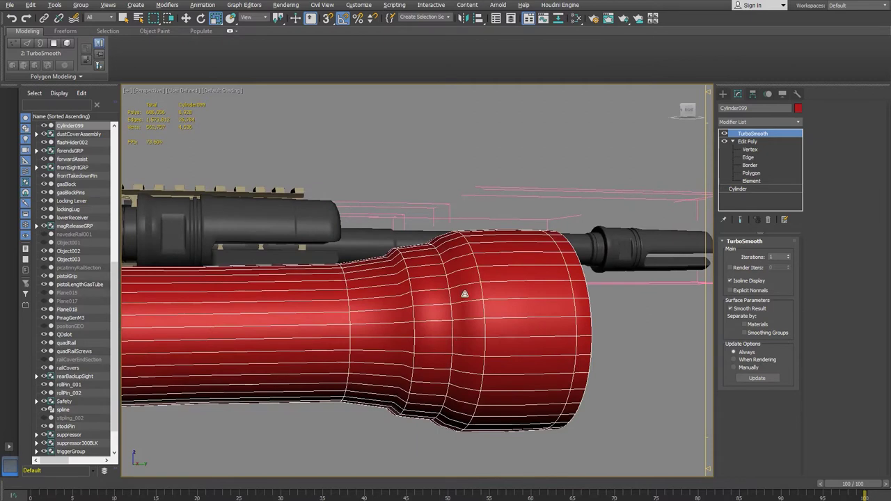
{"action": "left_click", "coordinate": [748, 157]}
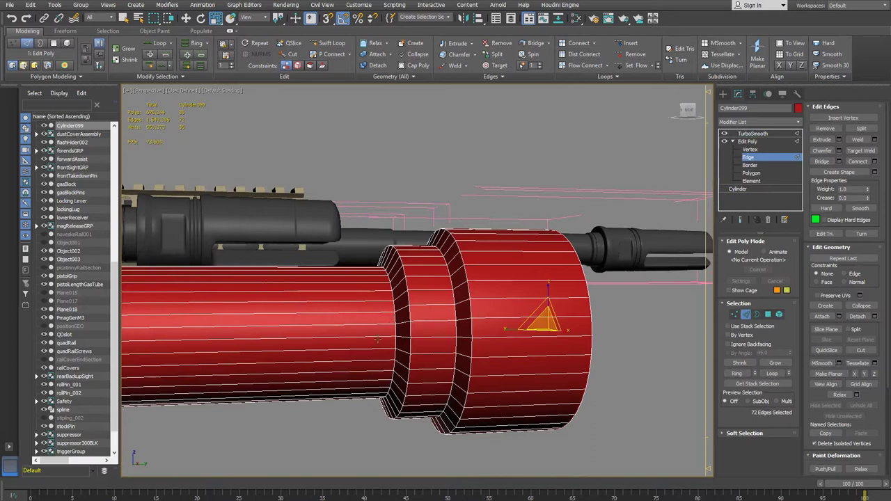
{"action": "left_click", "coordinate": [393, 320]}
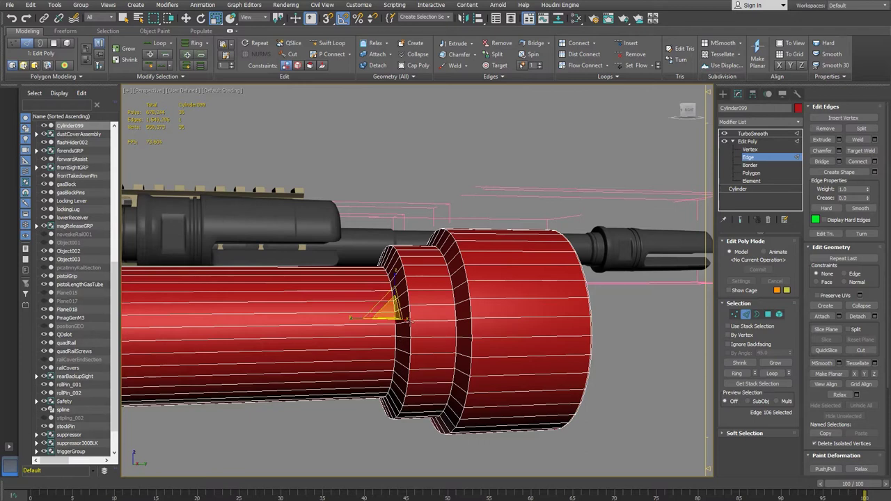
{"action": "key", "text": "q"}
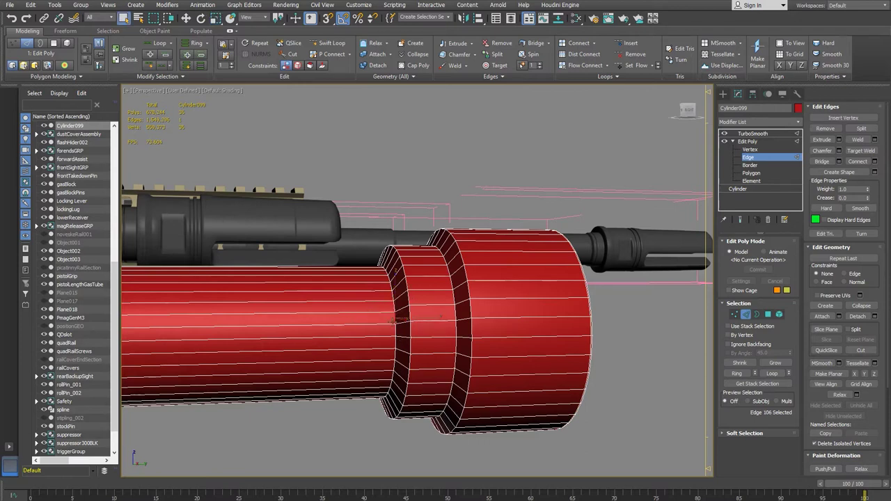
{"action": "left_click", "coordinate": [408, 296], "text": "ctrl"}
{"action": "left_click", "coordinate": [772, 373]}
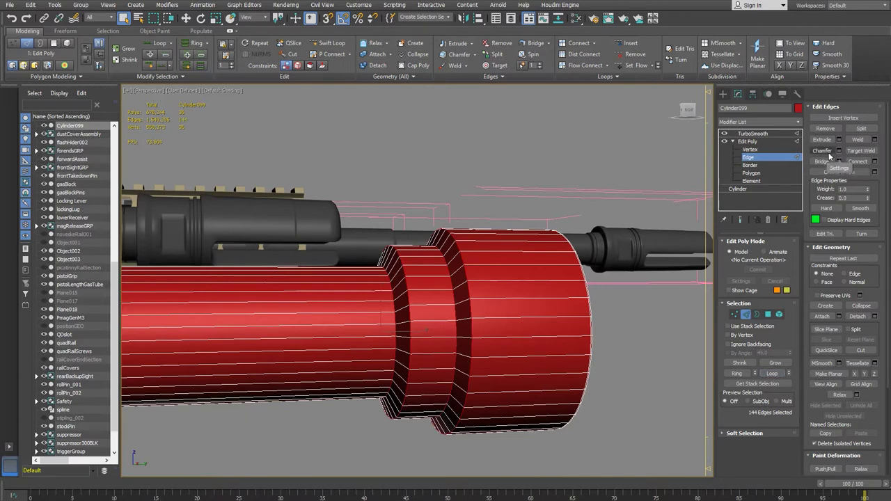
{"action": "left_click", "coordinate": [823, 150]}
{"action": "left_click_drag", "start_coordinate": [470, 293], "coordinate": [470, 293]}
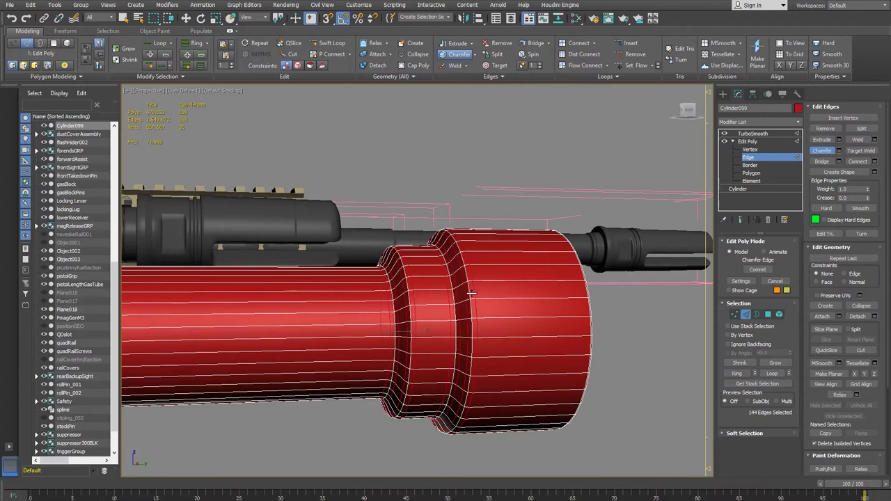
{"action": "mouse_move", "coordinate": [472, 292]}
{"action": "left_mouse_down"}
{"action": "mouse_move", "coordinate": [477, 297]}
{"action": "mouse_move", "coordinate": [471, 290]}
{"action": "left_mouse_up"}
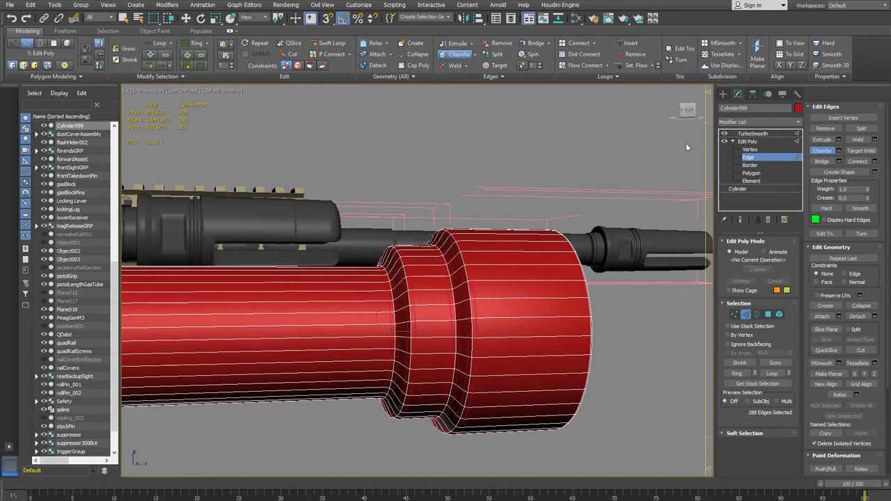
- Inspect the smoothed head without its wireframe, and undo the chamfer on the four step loops
{"action": "left_click", "coordinate": [752, 158]}
{"action": "left_click", "coordinate": [643, 201]}
{"action": "mouse_move", "coordinate": [576, 193]}
{"action": "middle_mouse_down", "text": "alt"}
{"action": "mouse_move", "coordinate": [576, 213]}
{"action": "mouse_move", "coordinate": [564, 209]}
{"action": "mouse_move", "coordinate": [574, 208]}
{"action": "middle_mouse_up", "text": "alt"}
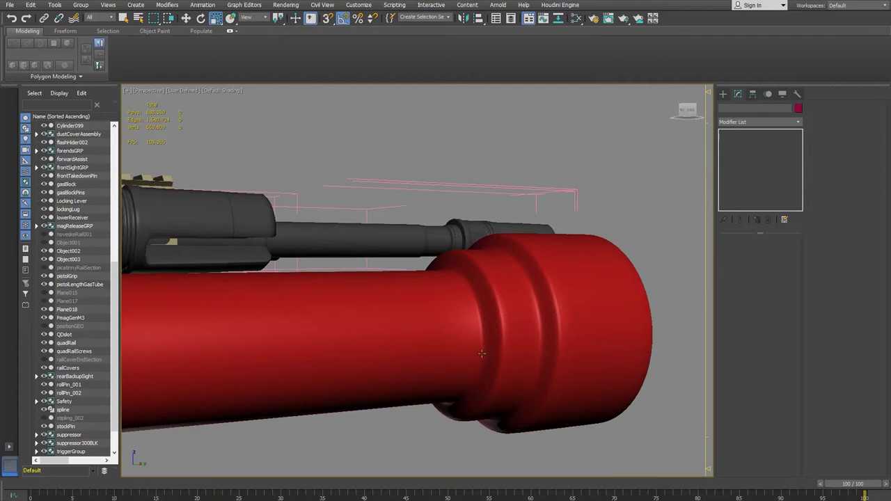
{"action": "left_click", "coordinate": [532, 316]}
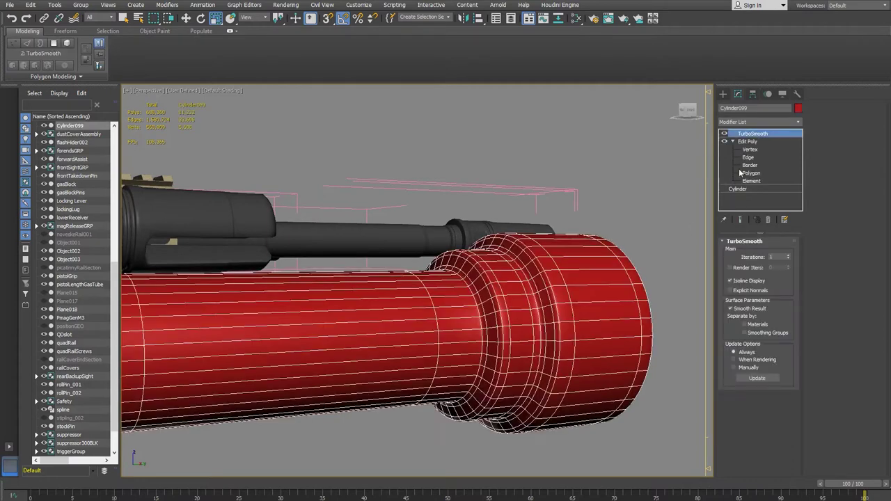
{"action": "left_click", "coordinate": [750, 157]}
{"action": "key", "text": "ctrl+z"}
{"action": "key", "text": "ctrl+z"}
{"action": "key", "text": "ctrl+z"}
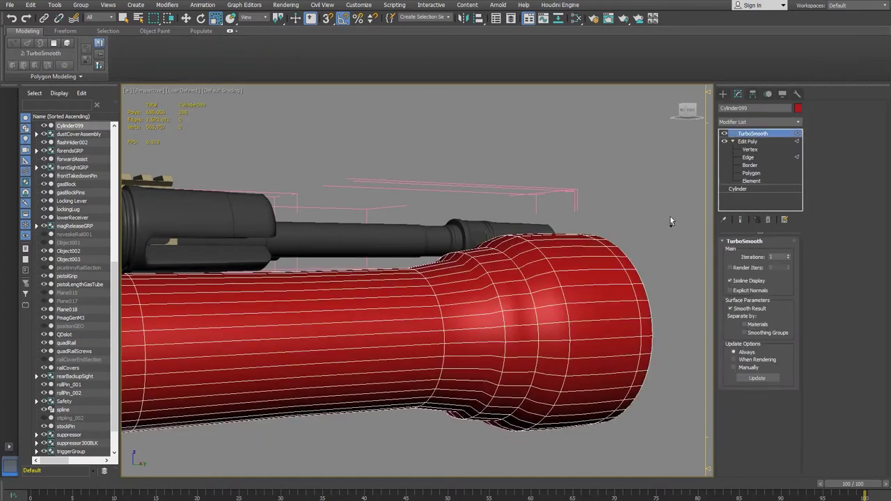
- Chamfer only the three edge loops at the collar's front, rear rim and the head's rear rim slightly, and preview the smoothed result
{"action": "left_click", "coordinate": [751, 157]}
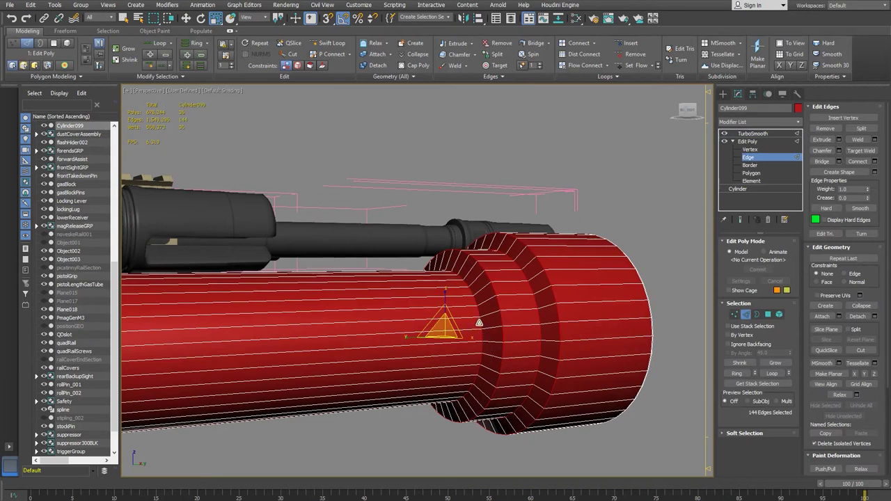
{"action": "left_click", "coordinate": [500, 320]}
{"action": "key", "text": "q"}
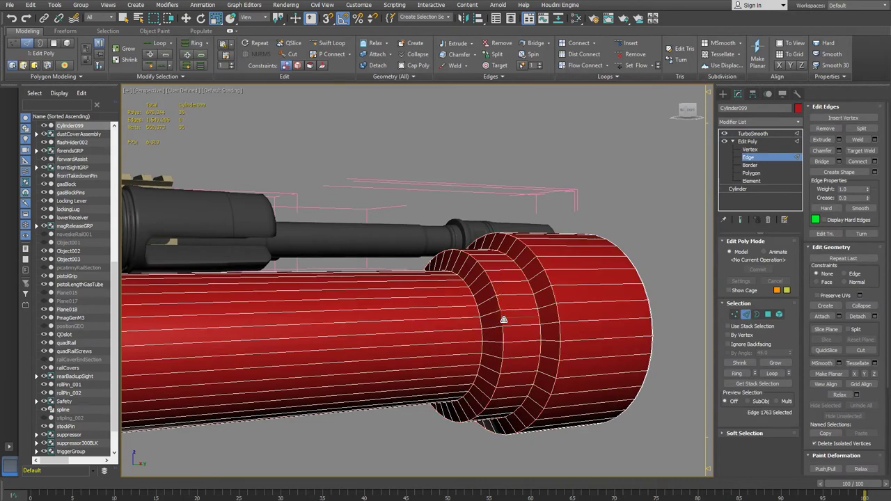
{"action": "left_click", "coordinate": [557, 316], "text": "ctrl"}
{"action": "key", "text": "ctrl+z"}
{"action": "left_click", "coordinate": [558, 313], "text": "ctrl"}
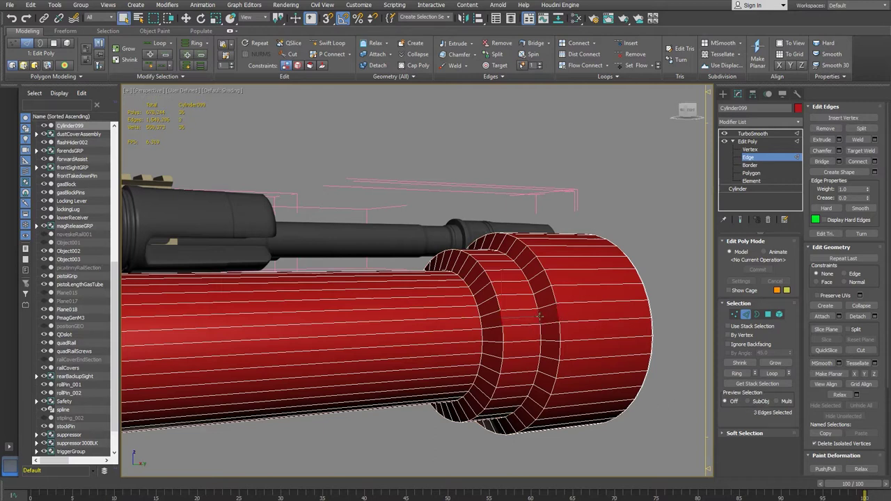
{"action": "left_click", "coordinate": [772, 373]}
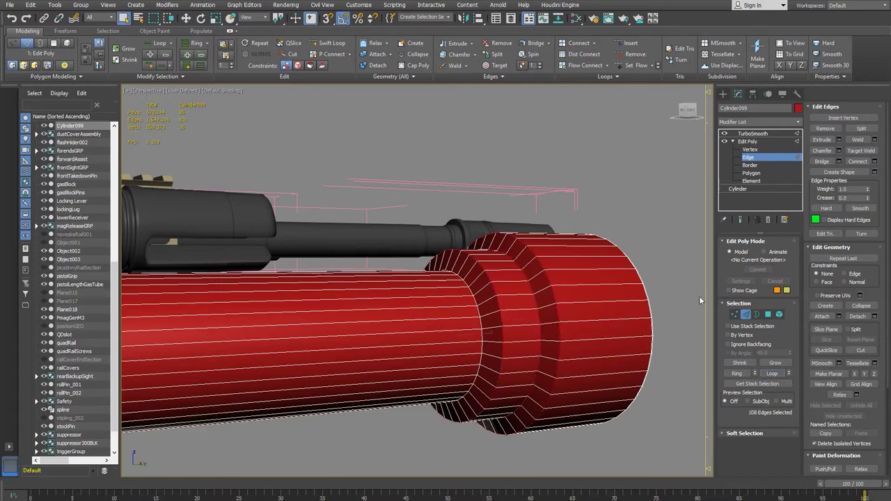
{"action": "left_click", "coordinate": [822, 150]}
{"action": "left_click_drag", "start_coordinate": [500, 319], "coordinate": [502, 319]}
{"action": "left_click", "coordinate": [749, 157]}
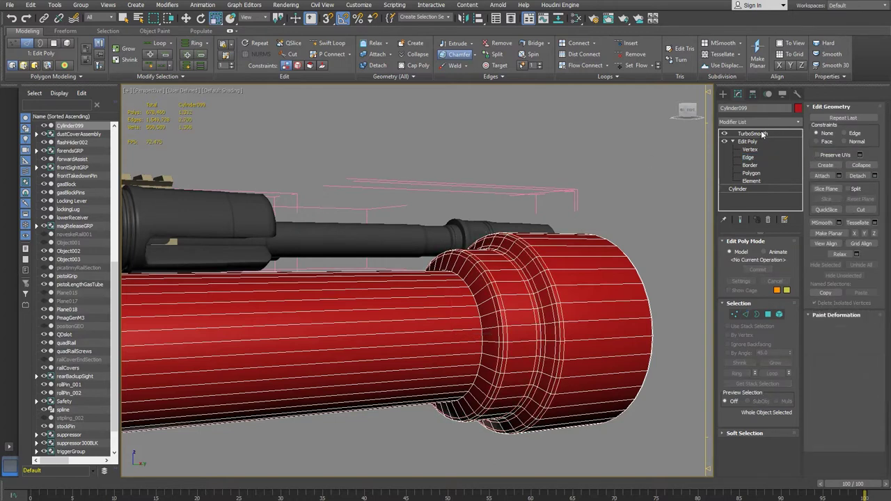
{"action": "left_click", "coordinate": [753, 132]}
{"action": "left_click", "coordinate": [642, 150]}
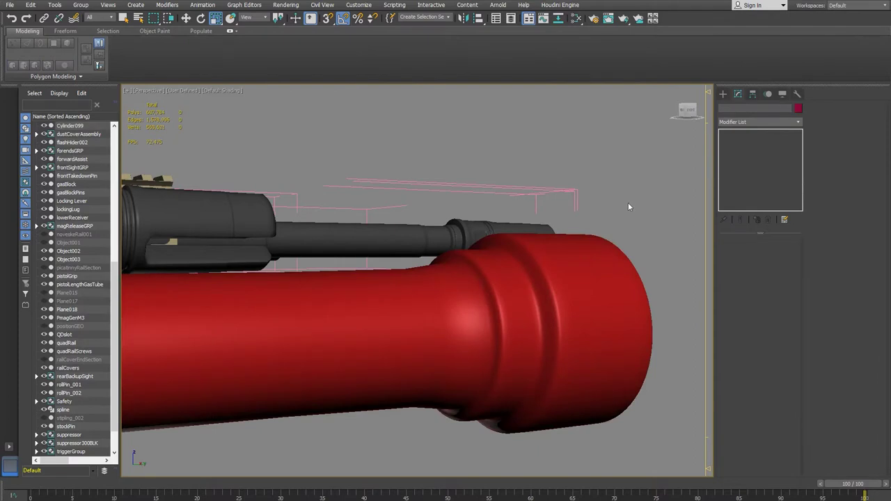
- Chamfer the edge loop where the long body meets the collar, and preview it smoothed
{"action": "left_click", "coordinate": [516, 336]}
{"action": "left_click", "coordinate": [750, 165]}
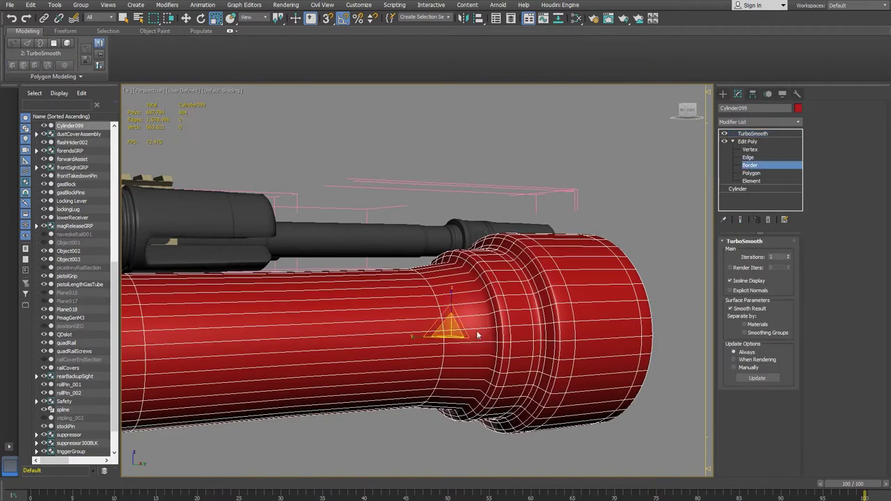
{"action": "left_click", "coordinate": [753, 159]}
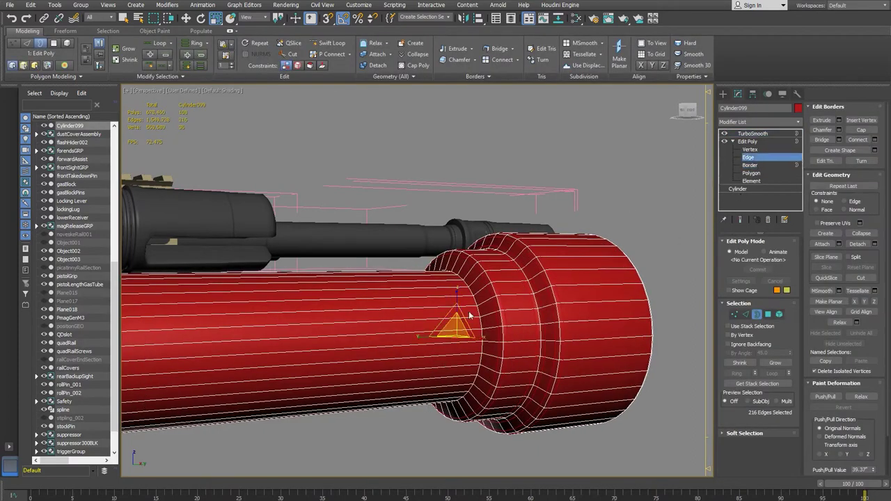
{"action": "left_click", "coordinate": [480, 314]}
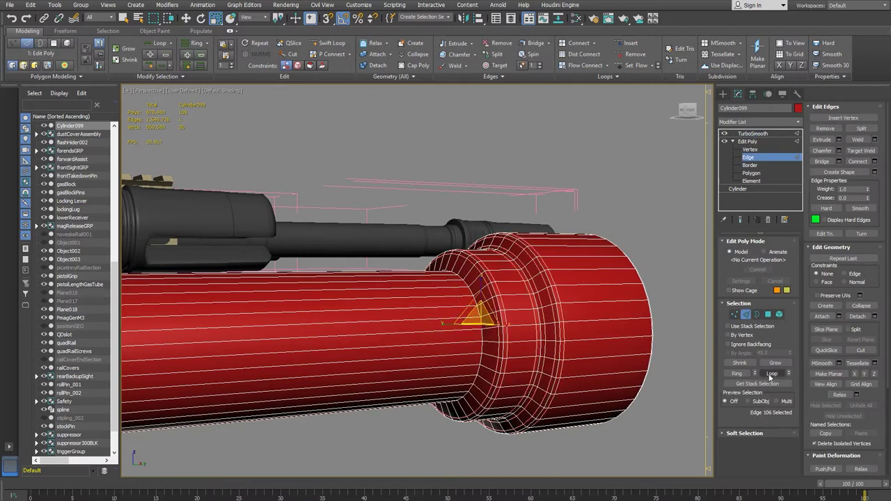
{"action": "left_click", "coordinate": [770, 375]}
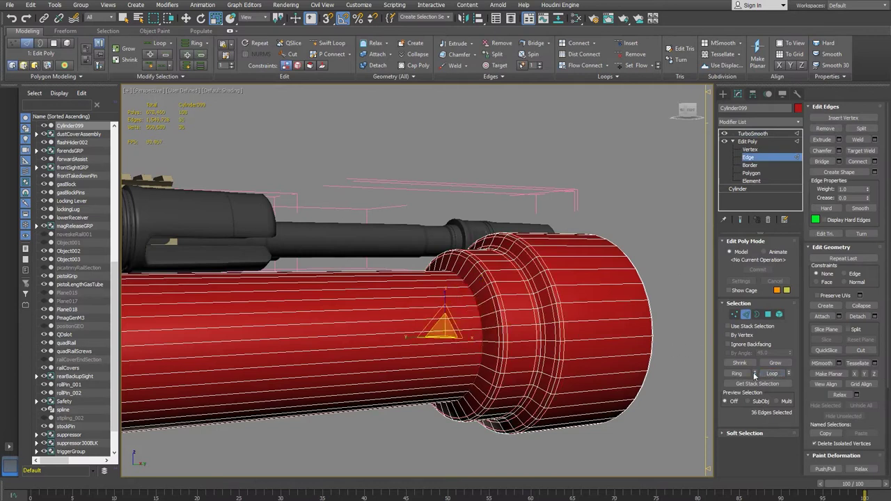
{"action": "left_click", "coordinate": [824, 152]}
{"action": "left_click_drag", "start_coordinate": [480, 325], "coordinate": [484, 325]}
{"action": "key", "text": "ctrl+z"}
{"action": "left_click", "coordinate": [748, 141]}
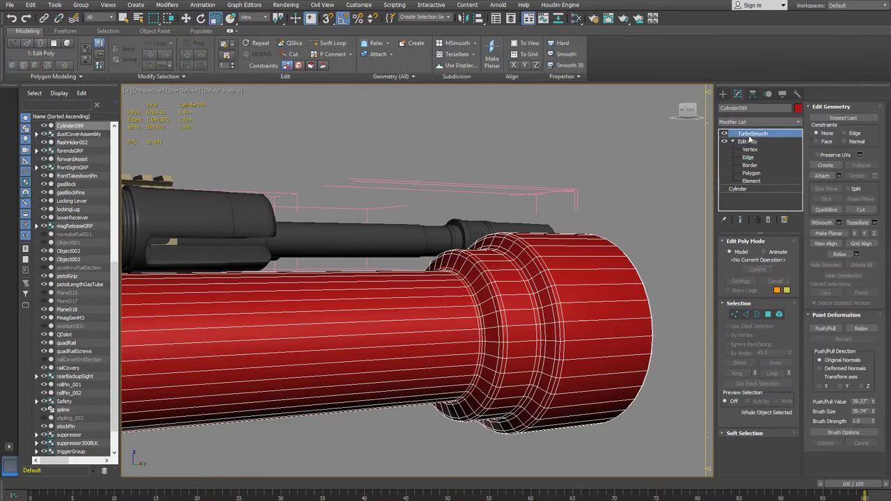
{"action": "left_click", "coordinate": [752, 133]}
{"action": "left_click", "coordinate": [626, 196]}
{"action": "mouse_move", "coordinate": [627, 196]}
{"action": "middle_mouse_down", "text": "alt"}
{"action": "mouse_move", "coordinate": [620, 191]}
{"action": "mouse_move", "coordinate": [620, 204]}
{"action": "mouse_move", "coordinate": [643, 201]}
{"action": "mouse_move", "coordinate": [626, 199]}
{"action": "middle_mouse_up", "text": "alt"}
- Insert three supporting edge loops around the stepped transition from the body to the head with Swift Loop
{"action": "left_click", "coordinate": [553, 313]}
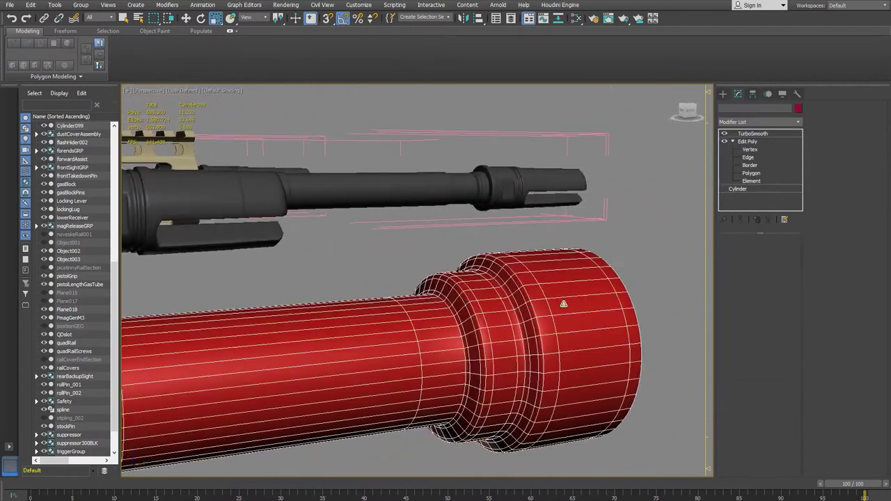
{"action": "left_click", "coordinate": [749, 158]}
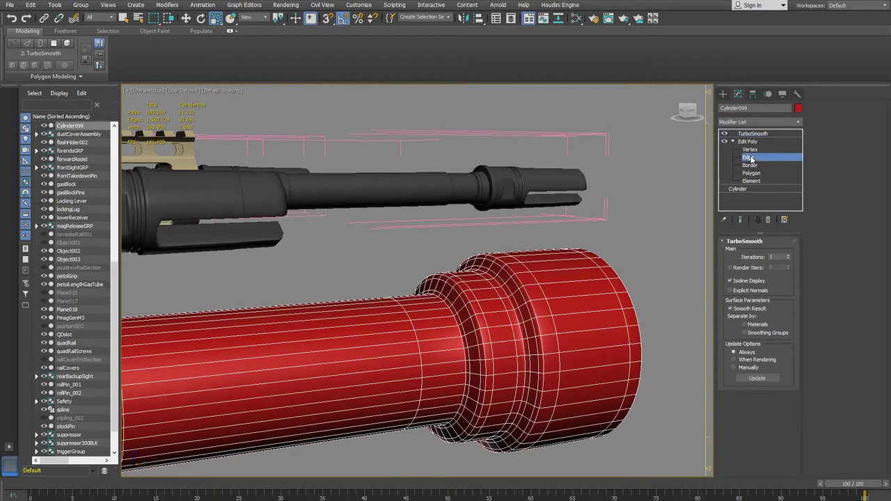
{"action": "left_click", "coordinate": [337, 44]}
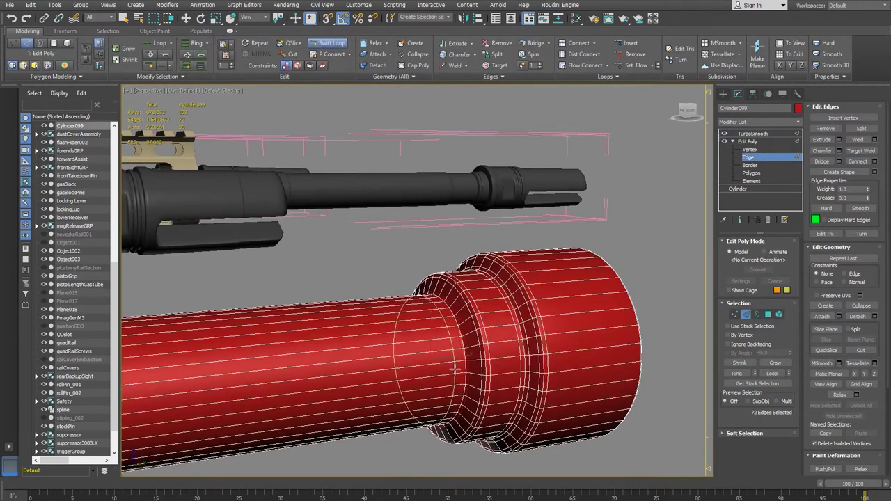
{"action": "left_click", "coordinate": [480, 367]}
{"action": "left_click", "coordinate": [502, 366]}
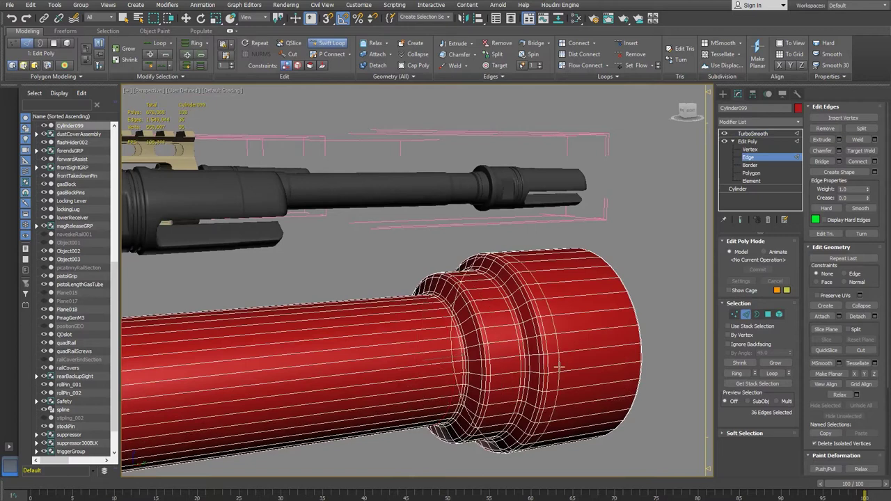
{"action": "left_click", "coordinate": [562, 365]}
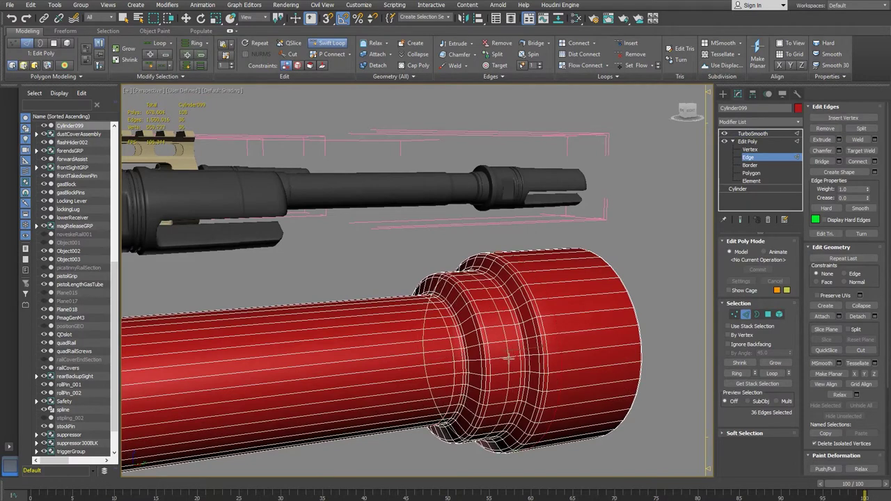
- Select the lengthwise edges of the long body section and connect them with 2 segments
{"action": "scroll", "coordinate": [488, 362], "scroll_direction": "down", "scroll_amount": 3}
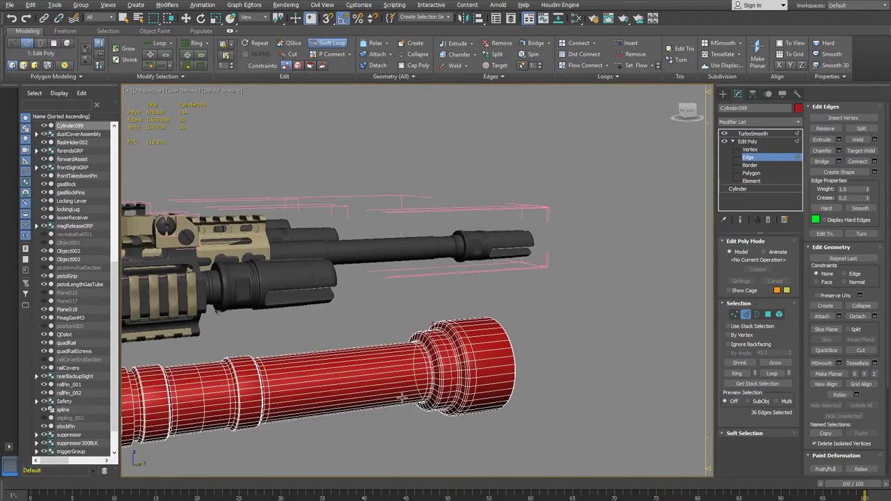
{"action": "scroll", "coordinate": [386, 400], "scroll_direction": "up", "scroll_amount": 2}
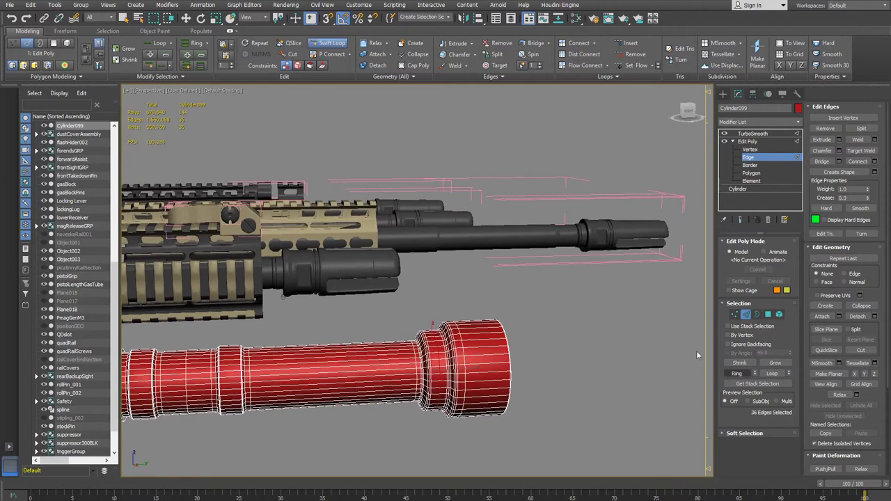
{"action": "right_click", "coordinate": [351, 348]}
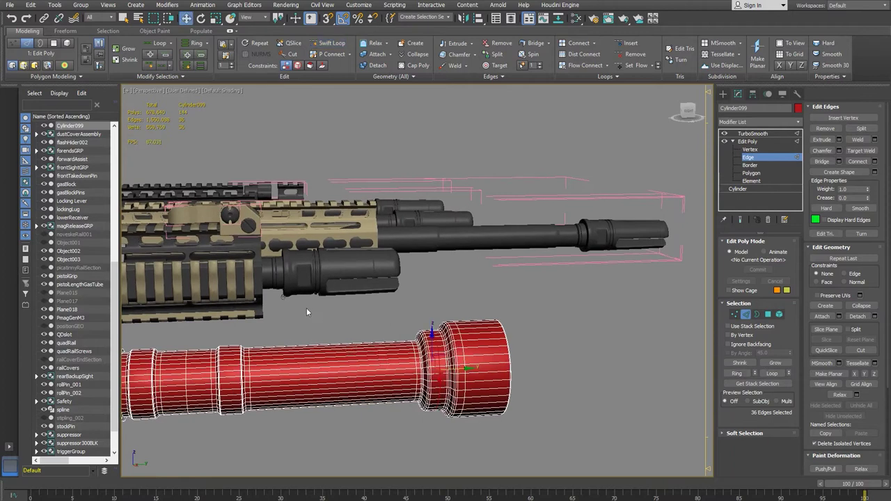
{"action": "left_click_drag", "start_coordinate": [306, 308], "coordinate": [354, 450]}
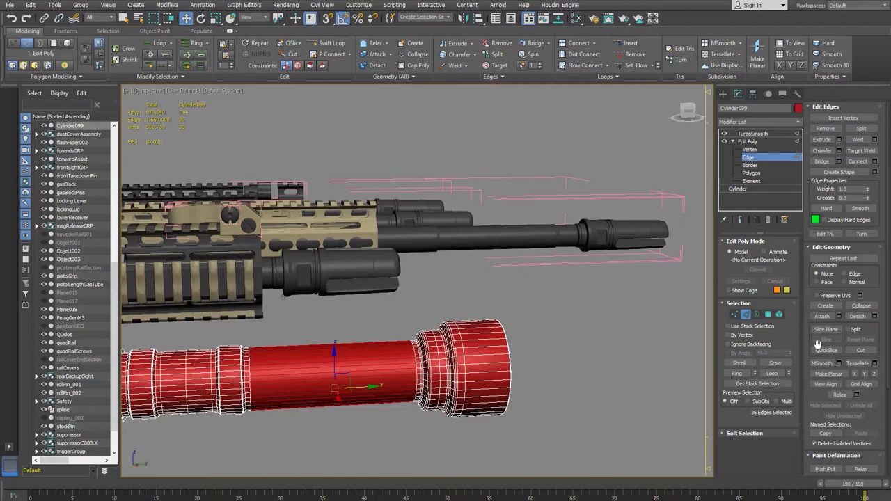
{"action": "left_click", "coordinate": [875, 162]}
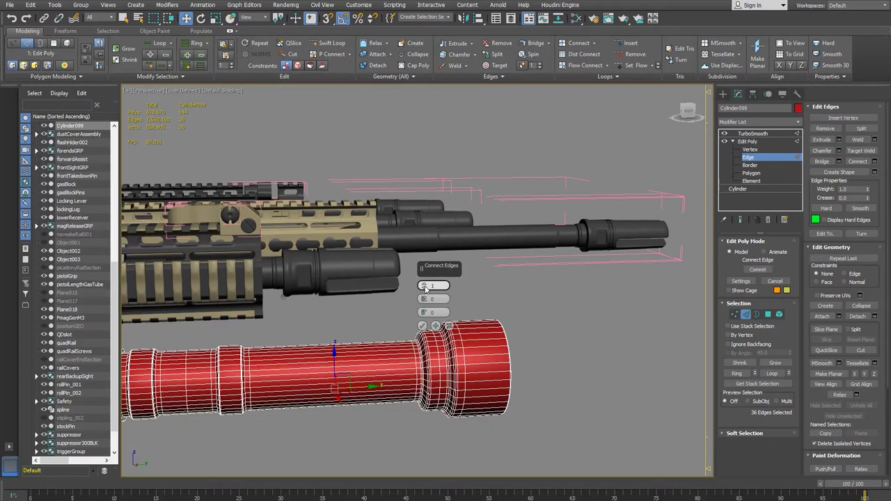
{"action": "left_click_drag", "start_coordinate": [424, 285], "coordinate": [425, 287]}
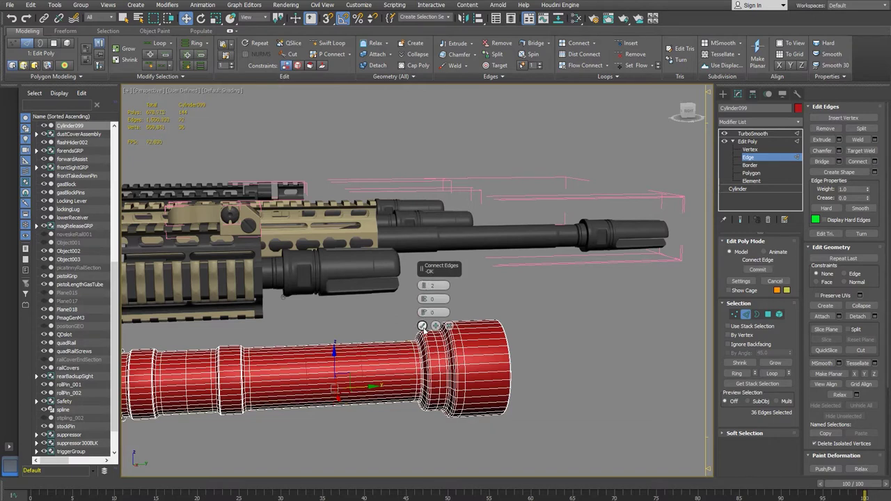
{"action": "left_click", "coordinate": [421, 326]}
- Return to the TurboSmooth level and examine the whole smoothed flashlight from head to tail without its wireframe
{"action": "middle_click_drag", "start_coordinate": [422, 325], "coordinate": [473, 320], "text": "alt"}
{"action": "middle_click_drag", "start_coordinate": [396, 380], "coordinate": [493, 381], "text": "alt"}
{"action": "scroll", "coordinate": [496, 380], "scroll_direction": "up", "scroll_amount": 2}
{"action": "left_click", "coordinate": [751, 142]}
{"action": "left_click", "coordinate": [755, 133]}
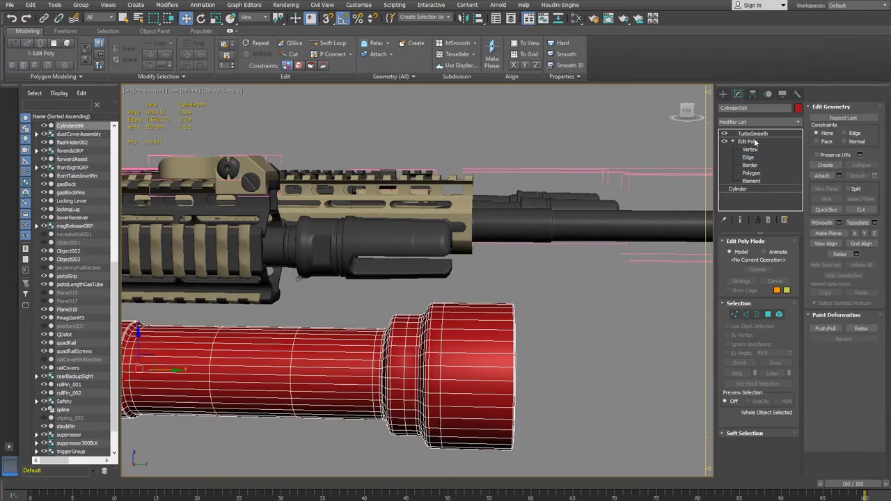
{"action": "left_click", "coordinate": [651, 332]}
{"action": "scroll", "coordinate": [539, 339], "scroll_direction": "down", "scroll_amount": 7}
{"action": "scroll", "coordinate": [538, 340], "scroll_direction": "up", "scroll_amount": 5}
{"action": "middle_click_drag", "start_coordinate": [545, 336], "coordinate": [627, 361], "text": "alt"}
{"action": "middle_click_drag", "start_coordinate": [543, 345], "coordinate": [564, 335], "text": "alt"}
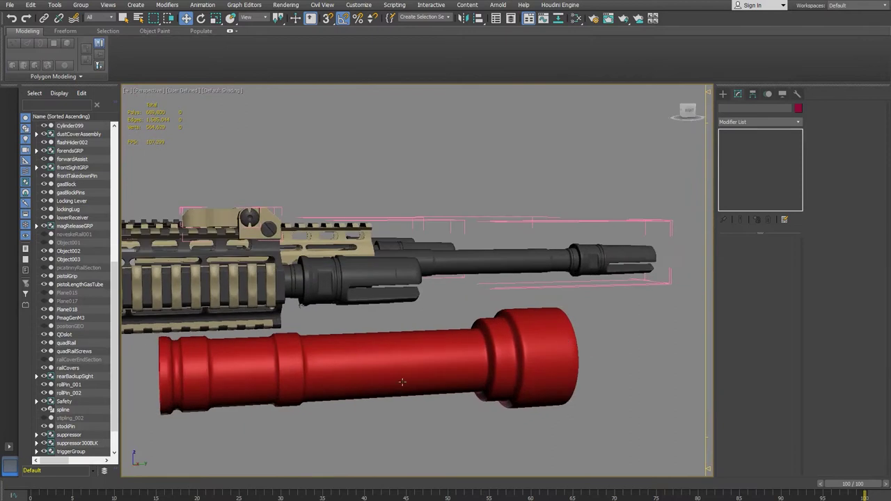
{"action": "middle_click_drag", "start_coordinate": [366, 360], "coordinate": [425, 339], "text": "alt"}
{"action": "scroll", "coordinate": [424, 340], "scroll_direction": "up", "scroll_amount": 3}
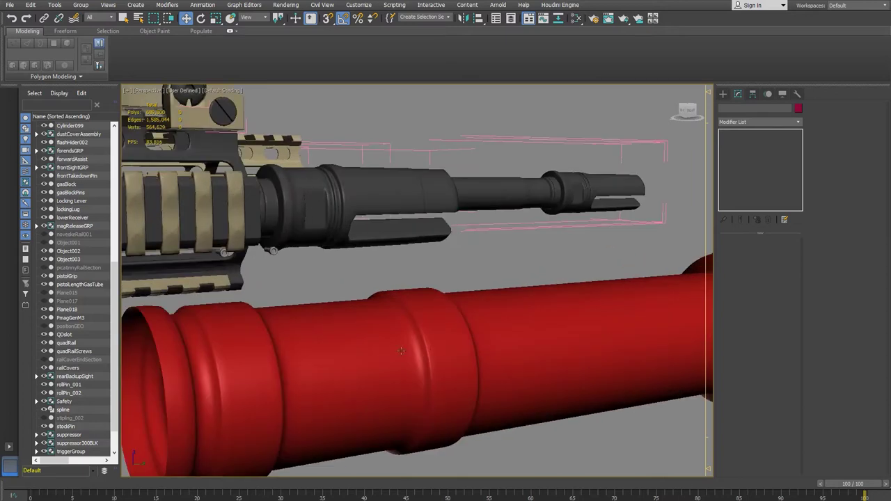
- Select the four edge loops around the flashlight's rear collar steps and chamfer them by 0.714 inches with 2 segments
{"action": "left_click", "coordinate": [558, 390]}
{"action": "left_click", "coordinate": [749, 158]}
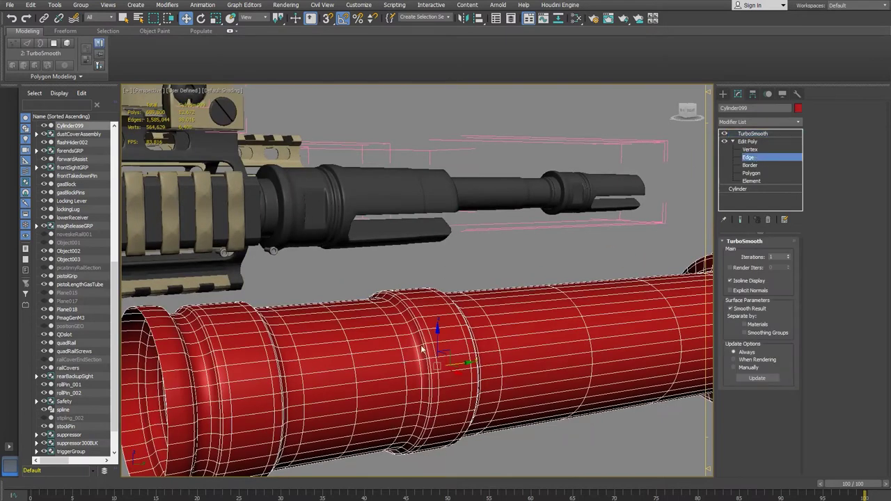
{"action": "left_click", "coordinate": [416, 343]}
{"action": "middle_click_drag", "start_coordinate": [421, 334], "coordinate": [456, 360], "text": "alt"}
{"action": "left_click", "coordinate": [477, 343]}
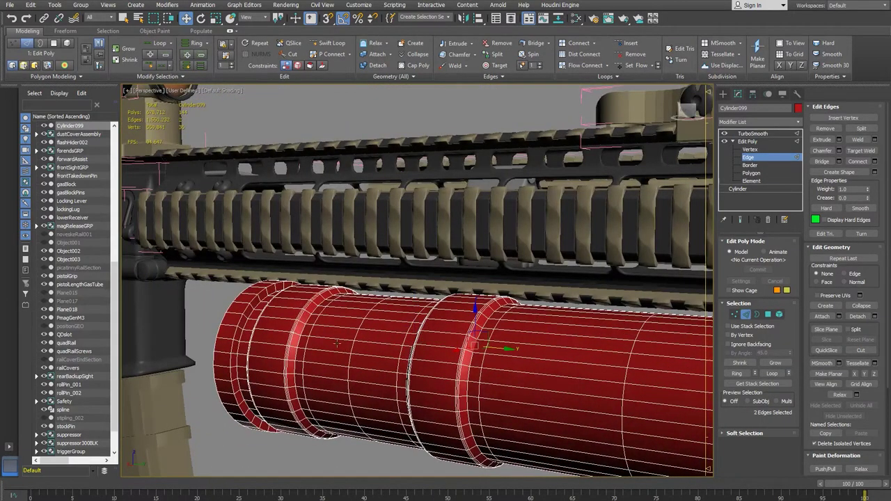
{"action": "left_click", "coordinate": [298, 341], "text": "ctrl"}
{"action": "middle_click_drag", "start_coordinate": [298, 341], "coordinate": [295, 383], "text": "alt"}
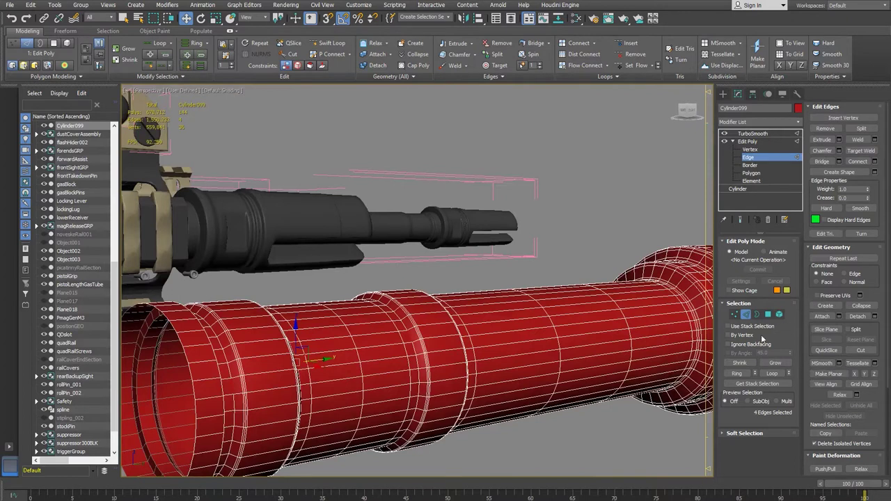
{"action": "left_click", "coordinate": [771, 376]}
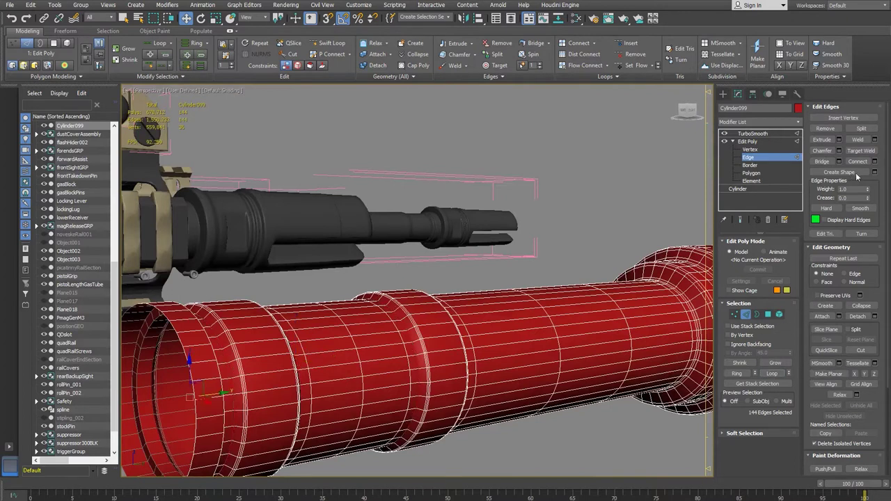
{"action": "left_click", "coordinate": [840, 151]}
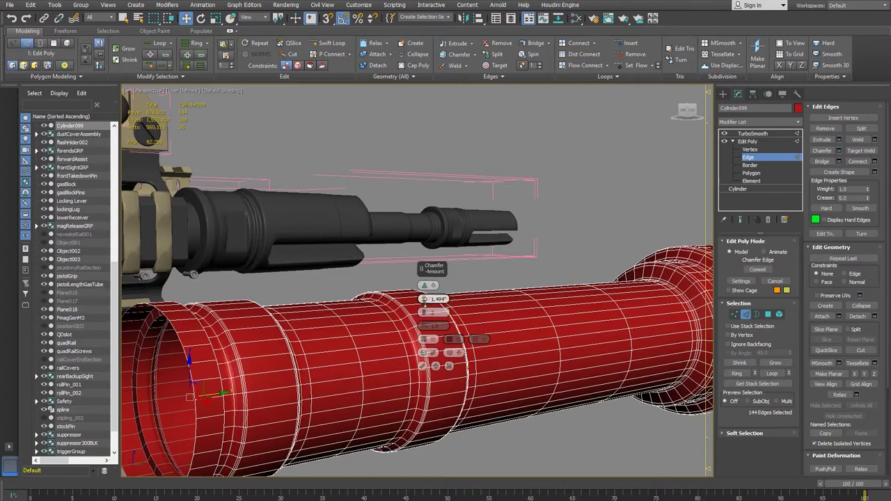
{"action": "left_click_drag", "start_coordinate": [424, 306], "coordinate": [424, 312]}
{"action": "left_click_drag", "start_coordinate": [423, 349], "coordinate": [423, 318]}
{"action": "left_click", "coordinate": [423, 310]}
{"action": "left_click", "coordinate": [423, 316]}
{"action": "left_click_drag", "start_coordinate": [424, 298], "coordinate": [426, 306]}
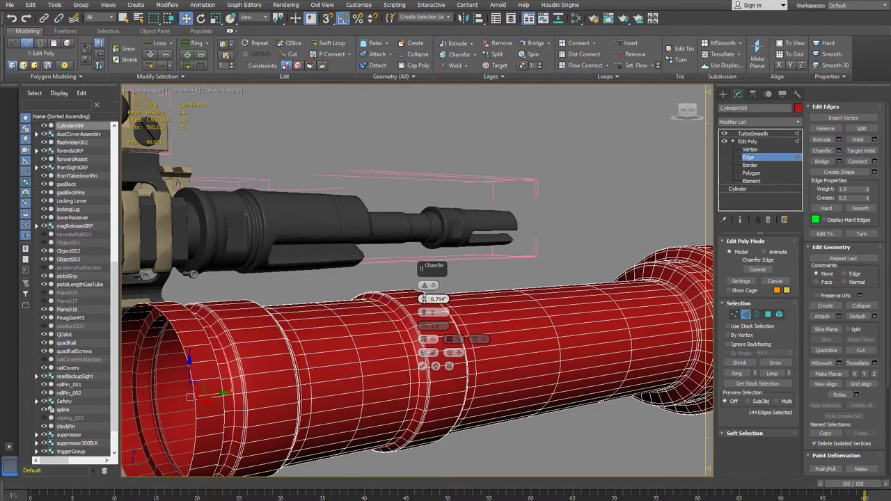
{"action": "left_click", "coordinate": [422, 367]}
- Return to the TurboSmooth level and compare the smoothed flashlight with the SureFire M600 reference photo in the browser
{"action": "left_click", "coordinate": [742, 135]}
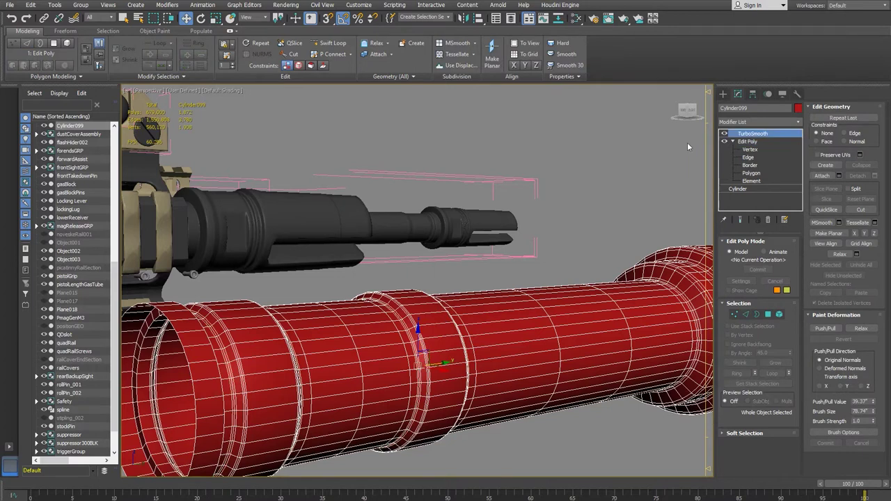
{"action": "left_click", "coordinate": [572, 157]}
{"action": "middle_click_drag", "start_coordinate": [562, 237], "coordinate": [610, 299], "text": "alt"}
{"action": "scroll", "coordinate": [512, 240], "scroll_direction": "down", "scroll_amount": 3}
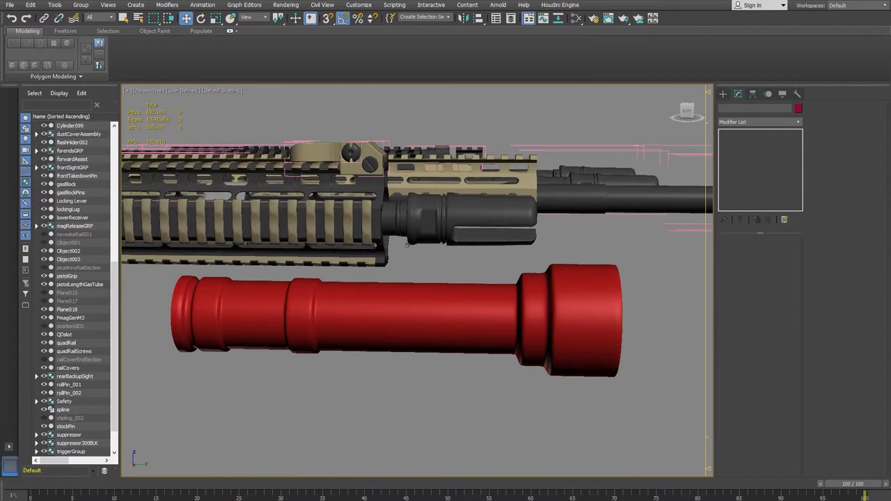
{"action": "left_click", "coordinate": [334, 480]}
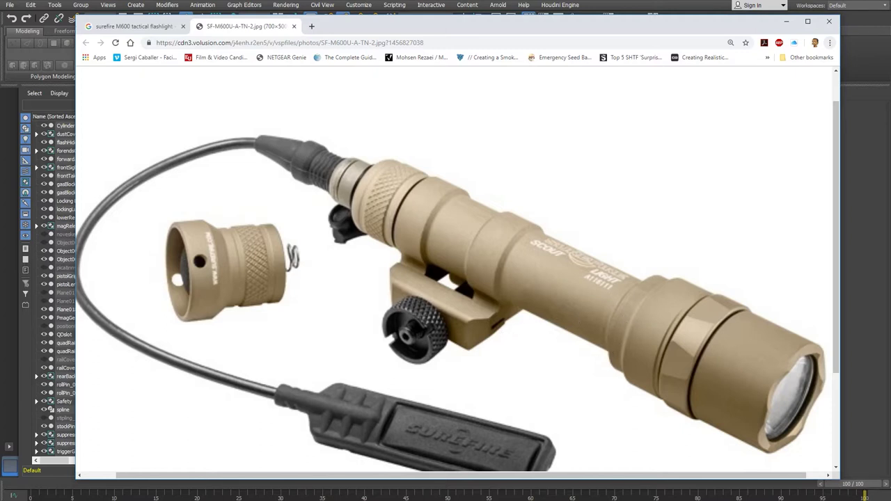
{"action": "key", "text": "super+Down"}
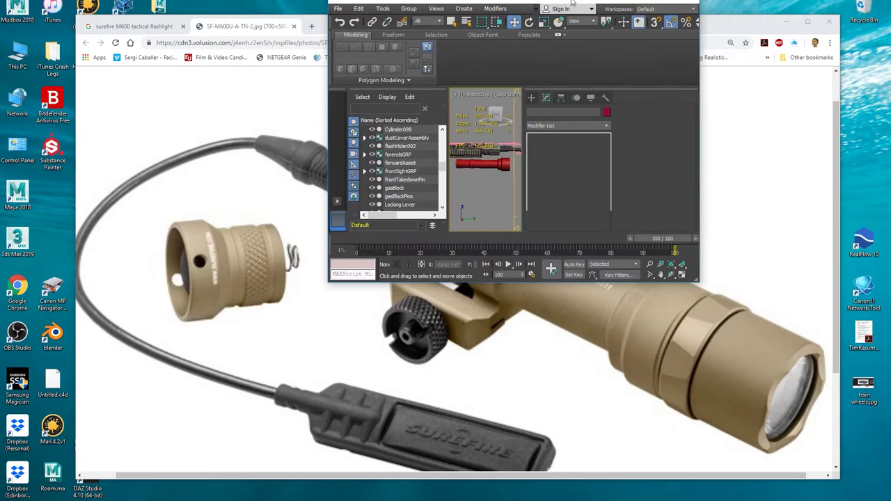
{"action": "double_click", "coordinate": [572, 3]}
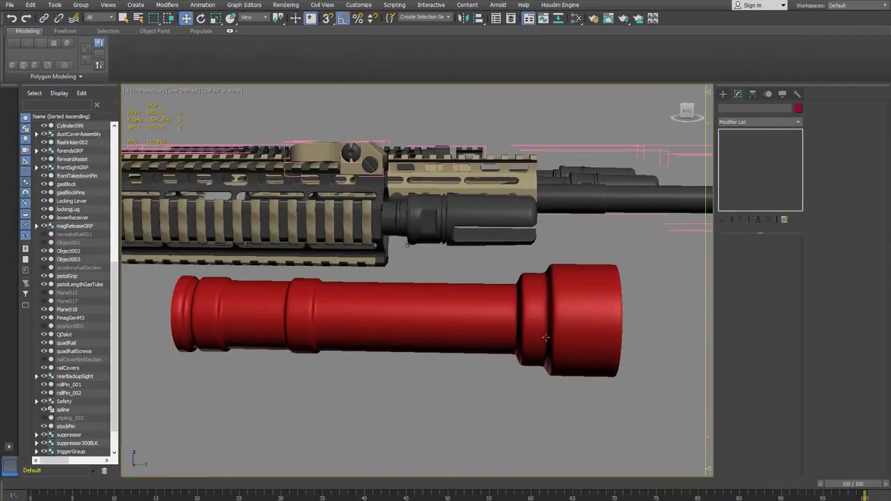
{"action": "key", "text": "alt+Tab"}
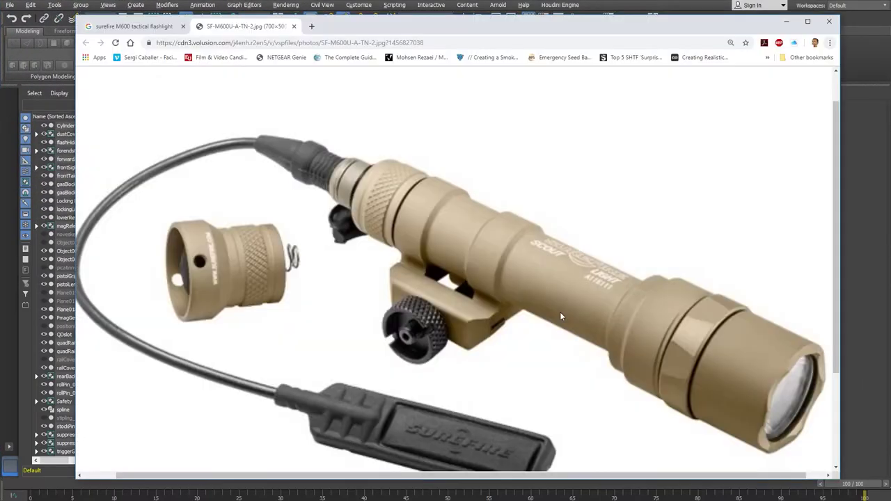
{"action": "key", "text": "alt+Tab"}
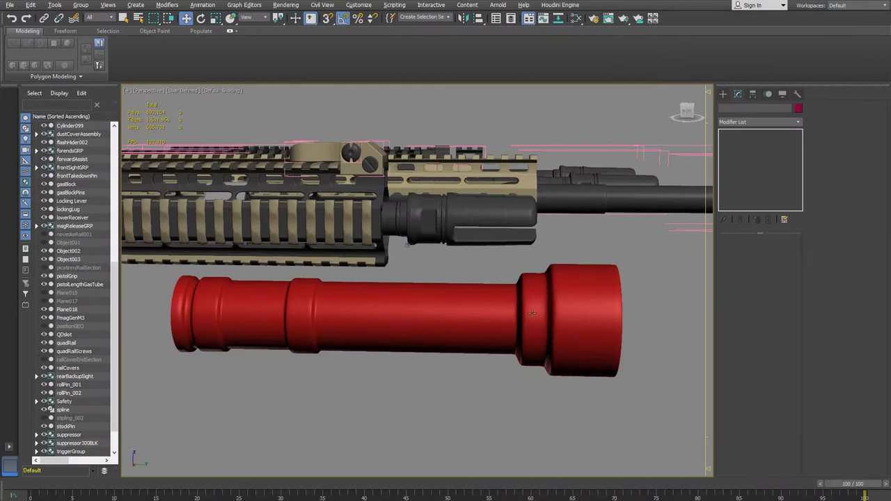
- Move the head's vertices toward the tail to shorten the long body section, and shift its two middle vertex loops the same way
{"action": "left_click", "coordinate": [587, 307]}
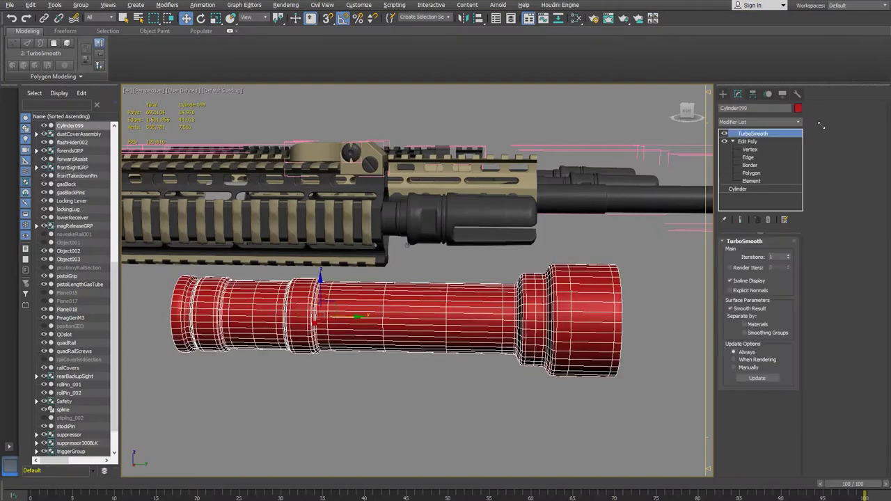
{"action": "left_click", "coordinate": [757, 151]}
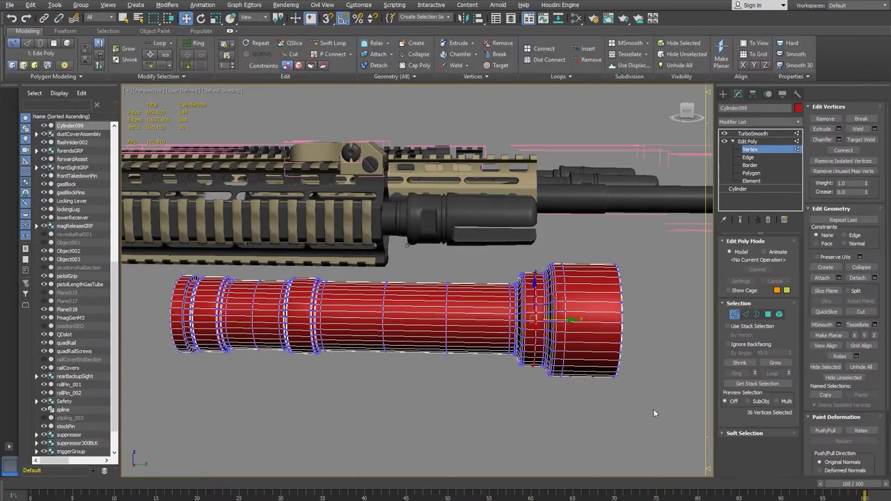
{"action": "left_click_drag", "start_coordinate": [519, 239], "coordinate": [486, 224]}
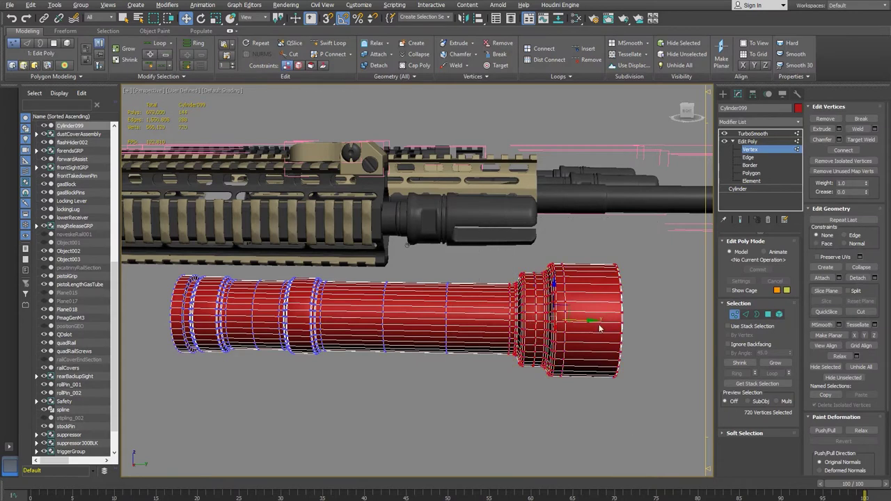
{"action": "left_click_drag", "start_coordinate": [591, 321], "coordinate": [553, 318]}
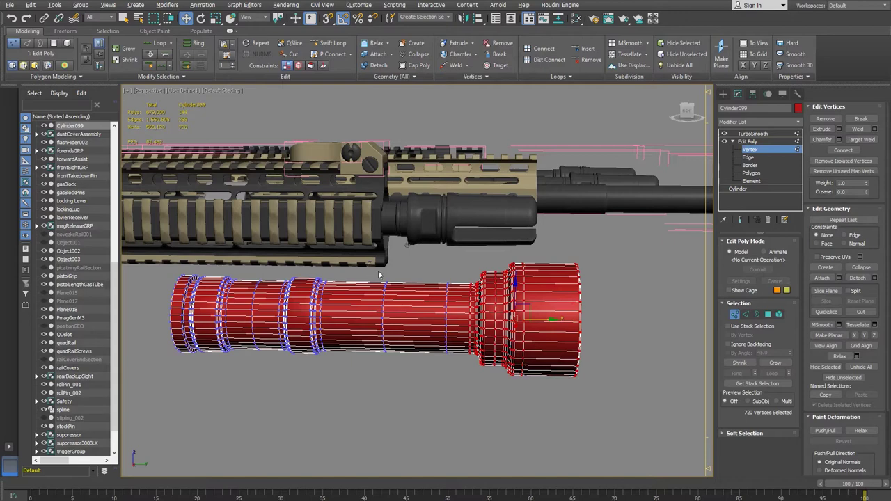
{"action": "left_click_drag", "start_coordinate": [457, 382], "coordinate": [457, 383]}
{"action": "left_click_drag", "start_coordinate": [452, 320], "coordinate": [435, 318]}
- Nudge the head's vertices slightly further toward the tail and readjust the two middle vertex loops of the long body
{"action": "middle_click_drag", "start_coordinate": [518, 378], "coordinate": [583, 392], "text": "alt"}
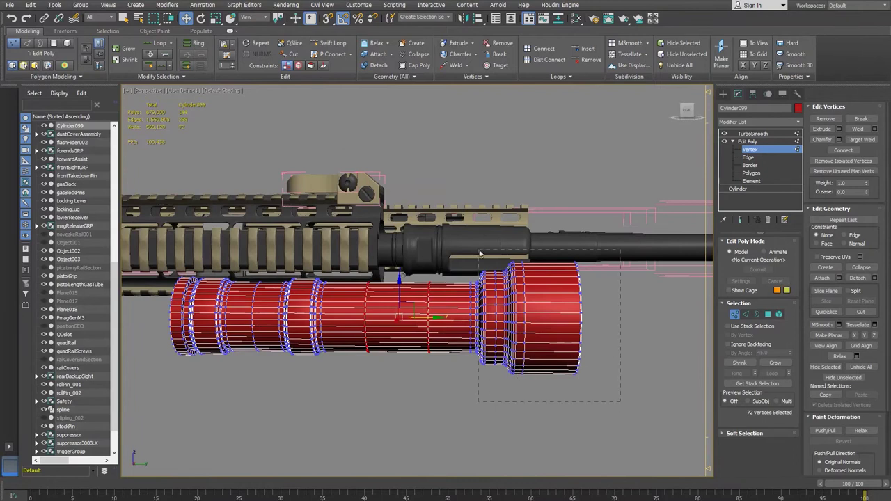
{"action": "left_click_drag", "start_coordinate": [462, 237], "coordinate": [462, 237]}
{"action": "left_click_drag", "start_coordinate": [550, 319], "coordinate": [543, 318]}
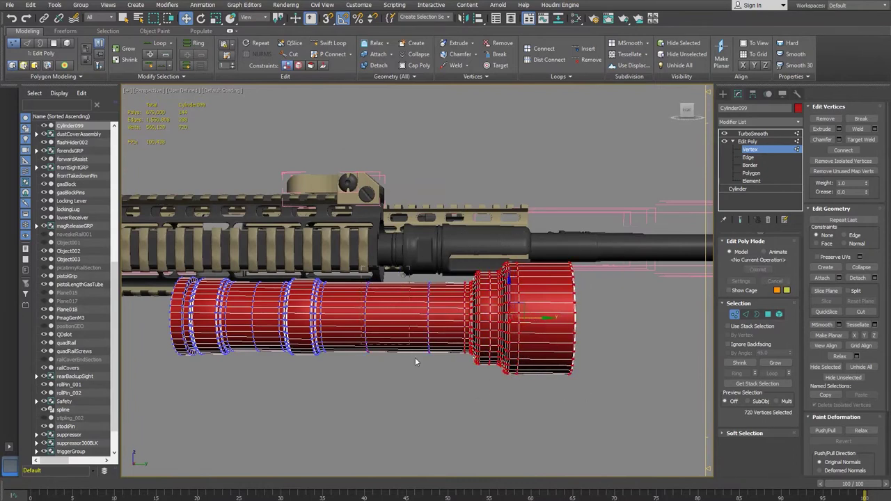
{"action": "left_click_drag", "start_coordinate": [438, 390], "coordinate": [439, 388]}
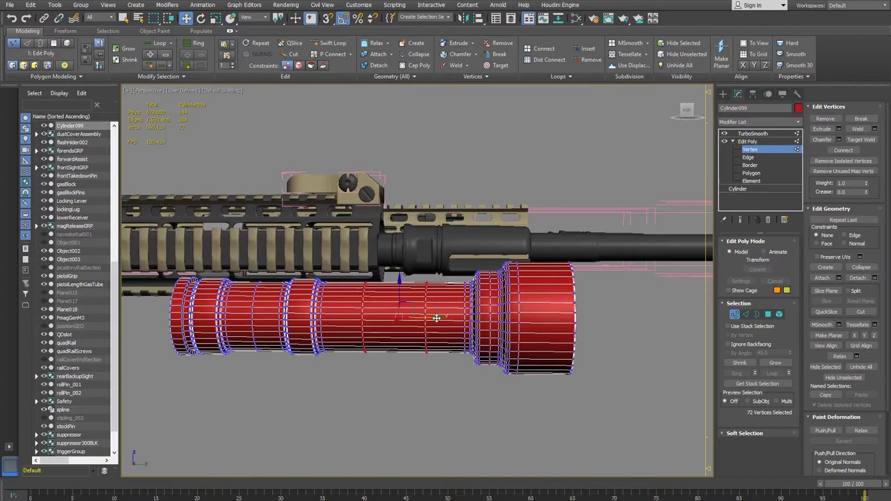
- Leave vertex editing for the TurboSmooth level and check the shortened body's proportions against the reference photo
{"action": "left_click", "coordinate": [756, 151]}
{"action": "left_click", "coordinate": [763, 133]}
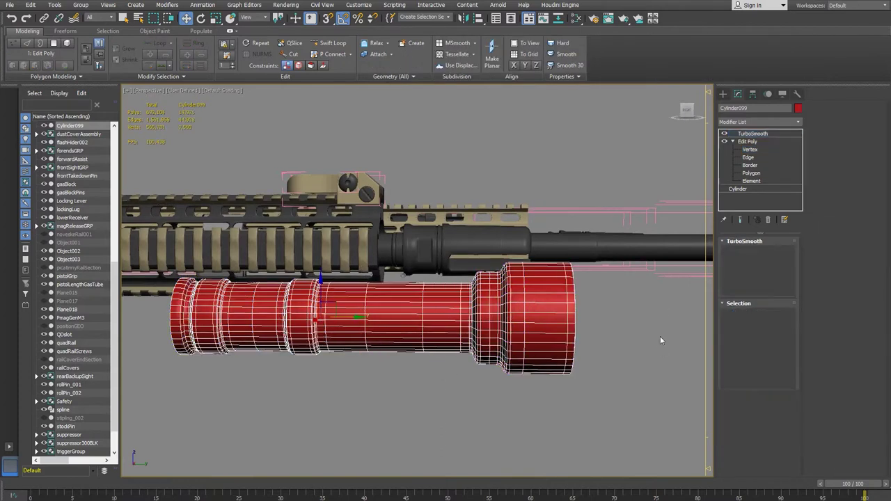
{"action": "left_click", "coordinate": [660, 338]}
{"action": "scroll", "coordinate": [560, 360], "scroll_direction": "down", "scroll_amount": 5}
{"action": "scroll", "coordinate": [570, 374], "scroll_direction": "up", "scroll_amount": 7}
{"action": "scroll", "coordinate": [571, 355], "scroll_direction": "down", "scroll_amount": 5}
{"action": "middle_click_drag", "start_coordinate": [560, 333], "coordinate": [553, 352], "text": "alt"}
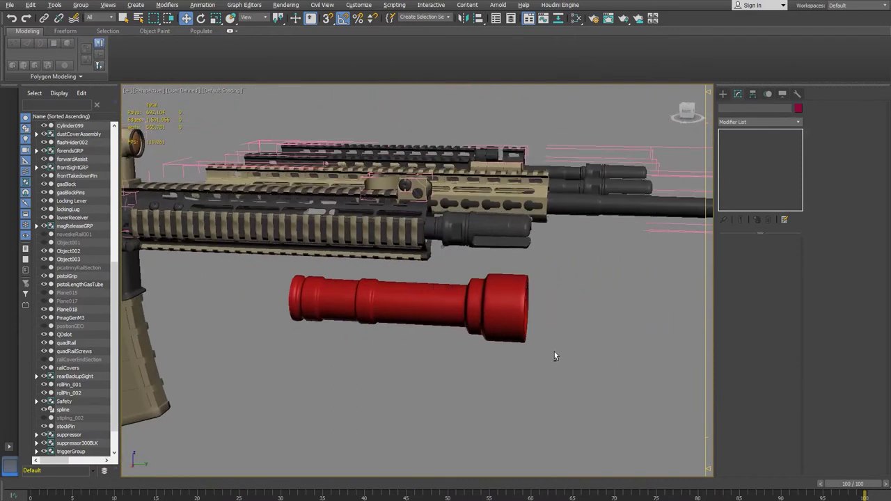
{"action": "key", "text": "alt+Tab"}
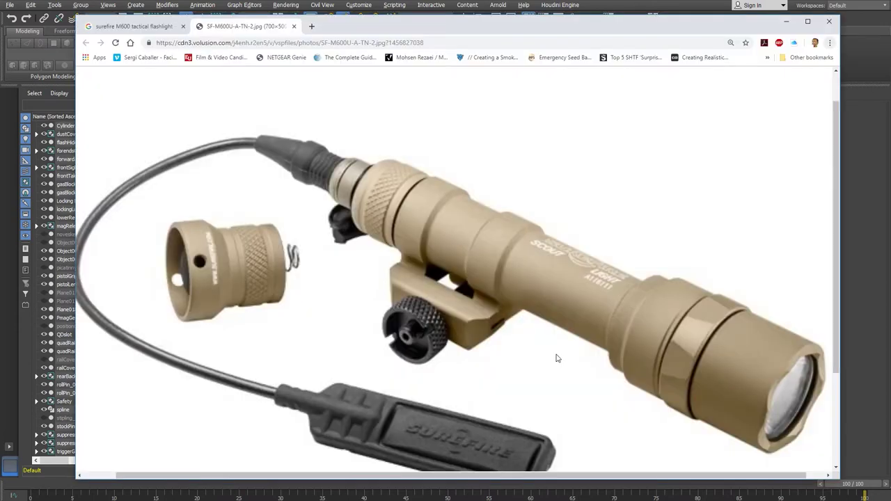
{"action": "key", "text": "alt+Tab"}
- Select the ring of polygons around the head's front and grow the selection back to the step where the head meets the body
{"action": "middle_click_drag", "start_coordinate": [483, 312], "coordinate": [542, 286], "text": "alt"}
{"action": "scroll", "coordinate": [542, 285], "scroll_direction": "up", "scroll_amount": 2}
{"action": "scroll", "coordinate": [569, 266], "scroll_direction": "up", "scroll_amount": 3}
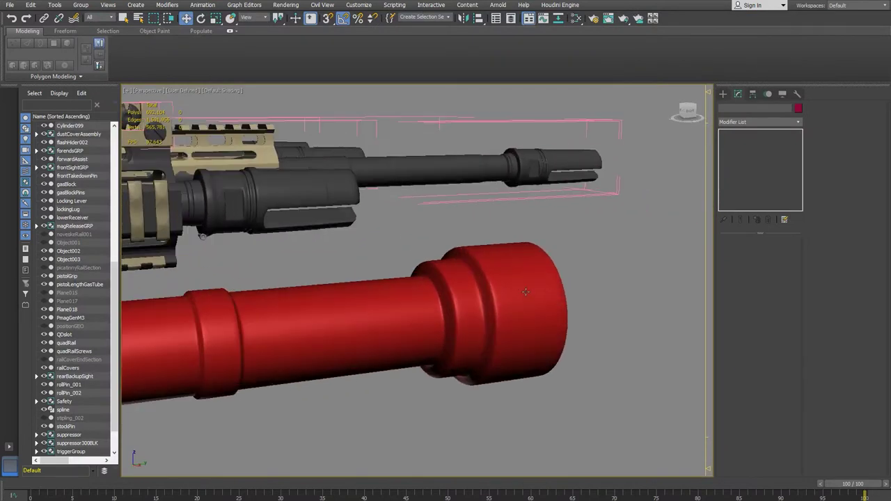
{"action": "left_click", "coordinate": [528, 291]}
{"action": "left_click", "coordinate": [753, 150]}
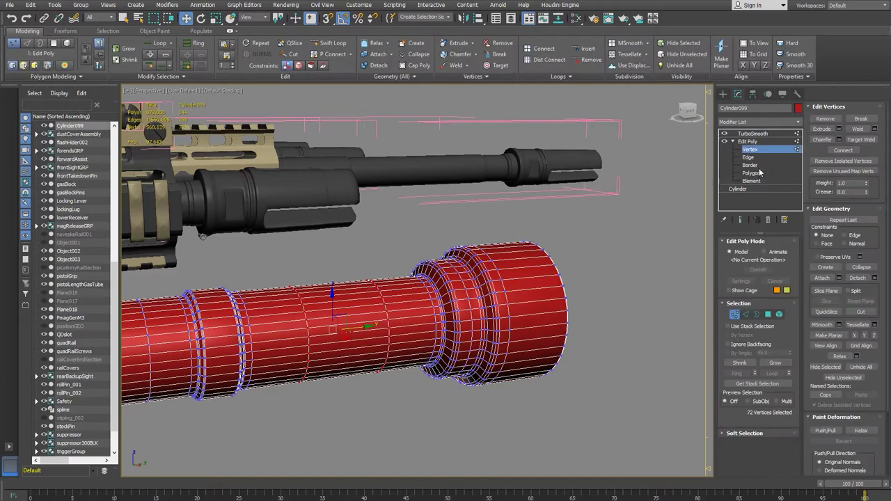
{"action": "left_click", "coordinate": [751, 172], "text": "ctrl"}
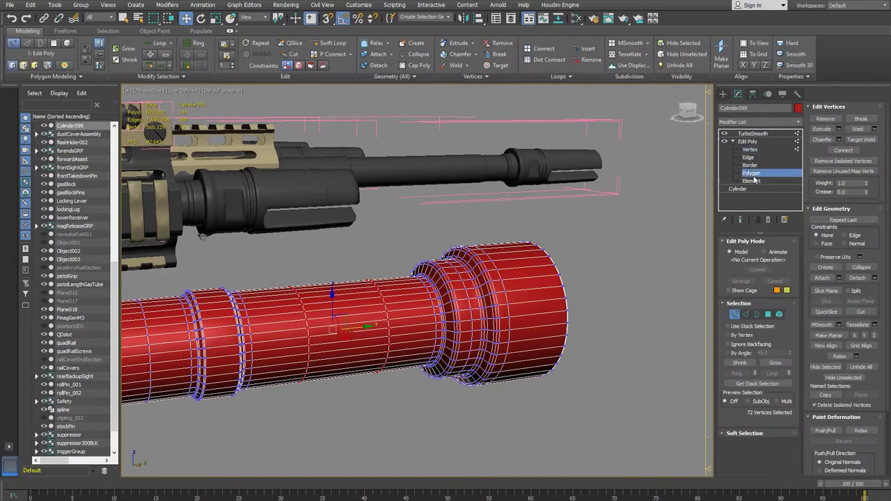
{"action": "left_click", "coordinate": [541, 285]}
{"action": "left_click", "coordinate": [533, 297], "text": "shift"}
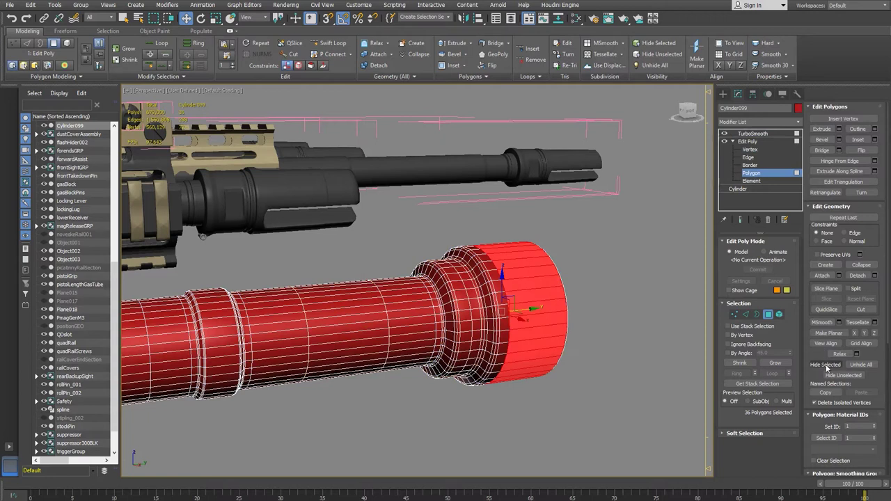
{"action": "left_click", "coordinate": [775, 364]}
{"action": "left_click", "coordinate": [775, 363]}
{"action": "left_click", "coordinate": [775, 364]}
{"action": "left_click", "coordinate": [774, 363]}
{"action": "left_click", "coordinate": [775, 363]}
{"action": "left_click", "coordinate": [774, 363]}
{"action": "left_click", "coordinate": [774, 363]}
{"action": "left_click", "coordinate": [775, 364]}
{"action": "left_click", "coordinate": [775, 363]}
{"action": "left_click", "coordinate": [775, 363]}
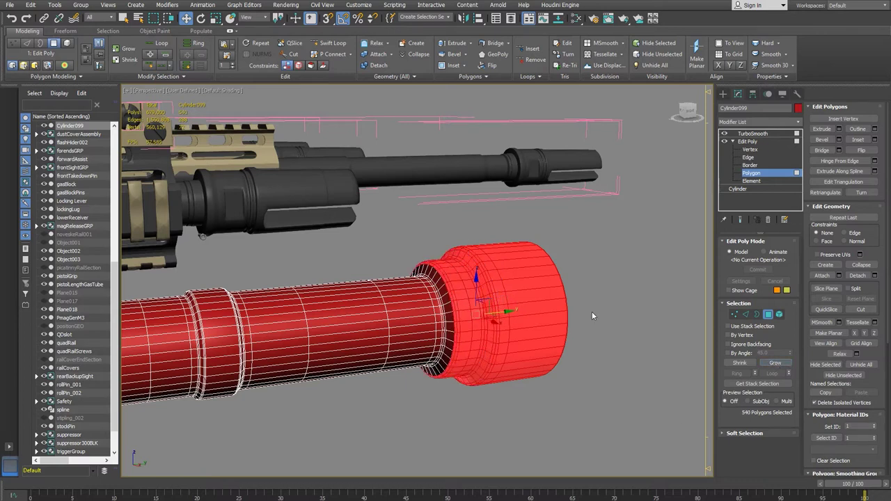
- Scale the selected head polygons down slightly across their diameter and move them a little toward the tail
{"action": "middle_click_drag", "start_coordinate": [591, 313], "coordinate": [598, 314], "text": "alt"}
{"action": "scroll", "coordinate": [507, 317], "scroll_direction": "up", "scroll_amount": 4}
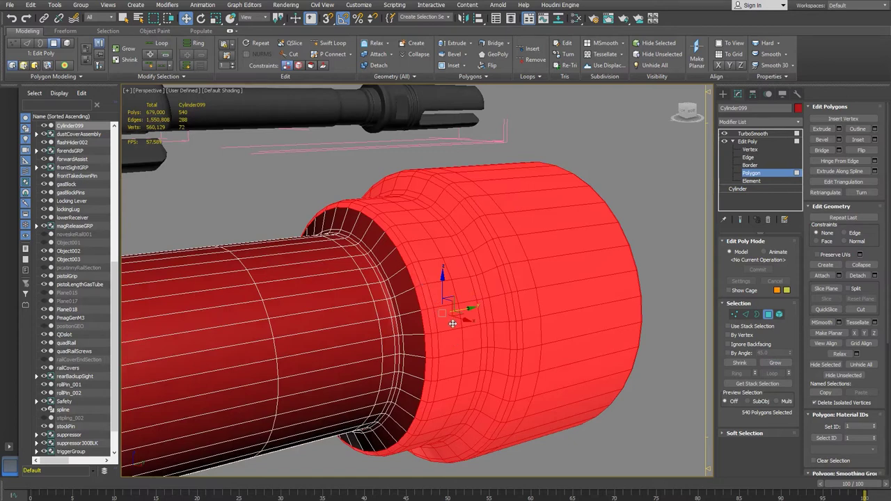
{"action": "key", "text": "r"}
{"action": "middle_click_drag", "start_coordinate": [478, 374], "coordinate": [456, 305], "text": "alt"}
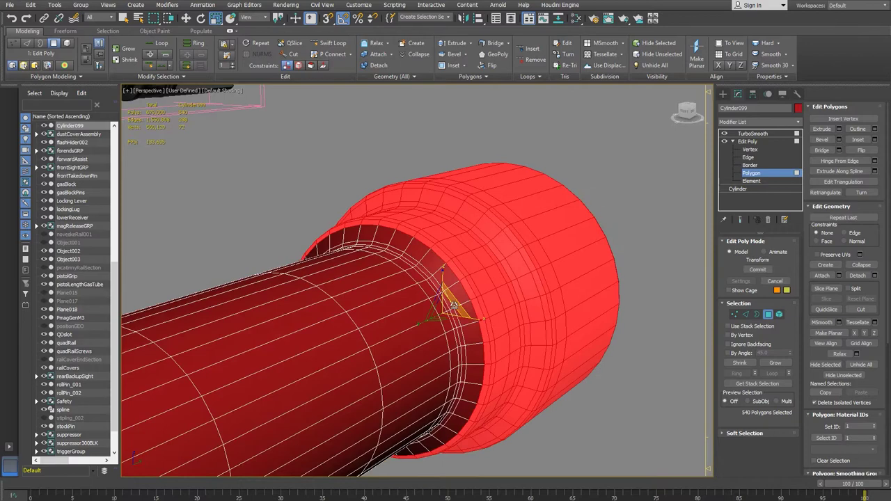
{"action": "middle_click_drag", "start_coordinate": [457, 305], "coordinate": [458, 341], "text": "alt"}
{"action": "left_click_drag", "start_coordinate": [453, 302], "coordinate": [451, 308]}
{"action": "middle_click_drag", "start_coordinate": [451, 308], "coordinate": [426, 322], "text": "alt"}
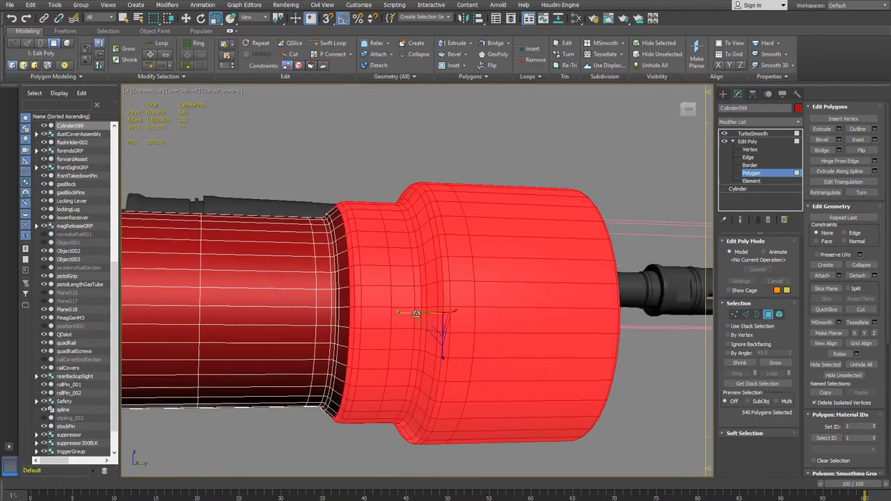
{"action": "key", "text": "w"}
{"action": "left_click_drag", "start_coordinate": [477, 316], "coordinate": [471, 314]}
{"action": "middle_click_drag", "start_coordinate": [472, 314], "coordinate": [667, 206], "text": "alt"}
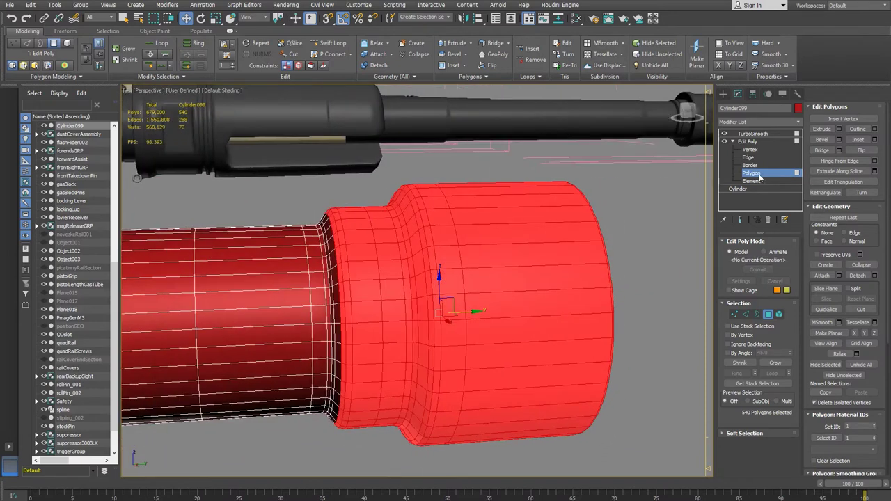
- Return to the TurboSmooth level, examine the whole flashlight with its resized head, and compare it with the reference photo
{"action": "left_click", "coordinate": [755, 142]}
{"action": "left_click", "coordinate": [755, 133]}
{"action": "left_click", "coordinate": [634, 346]}
{"action": "scroll", "coordinate": [632, 350], "scroll_direction": "down", "scroll_amount": 5}
{"action": "scroll", "coordinate": [630, 350], "scroll_direction": "down", "scroll_amount": 4}
{"action": "middle_click_drag", "start_coordinate": [630, 350], "coordinate": [508, 367], "text": "alt"}
{"action": "scroll", "coordinate": [615, 377], "scroll_direction": "up", "scroll_amount": 2}
{"action": "scroll", "coordinate": [614, 378], "scroll_direction": "up", "scroll_amount": 5}
{"action": "scroll", "coordinate": [611, 372], "scroll_direction": "down", "scroll_amount": 2}
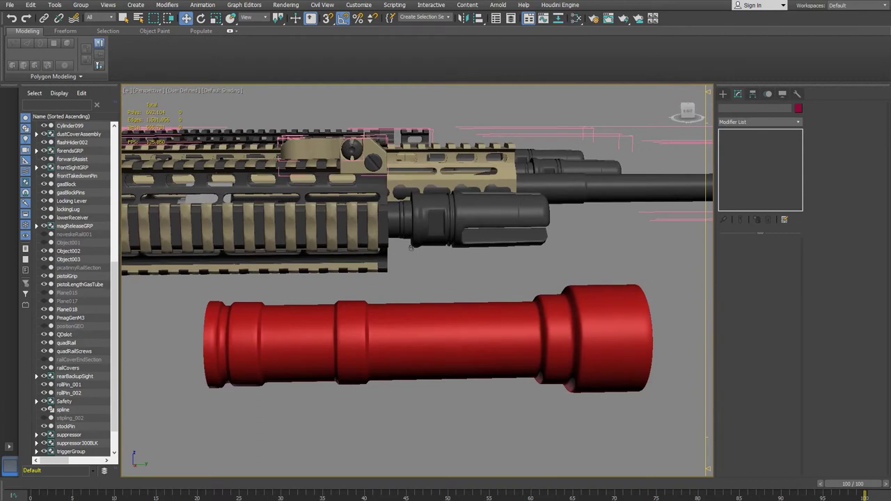
{"action": "mouse_move", "coordinate": [240, 499]}
{"action": "left_click", "coordinate": [300, 491]}
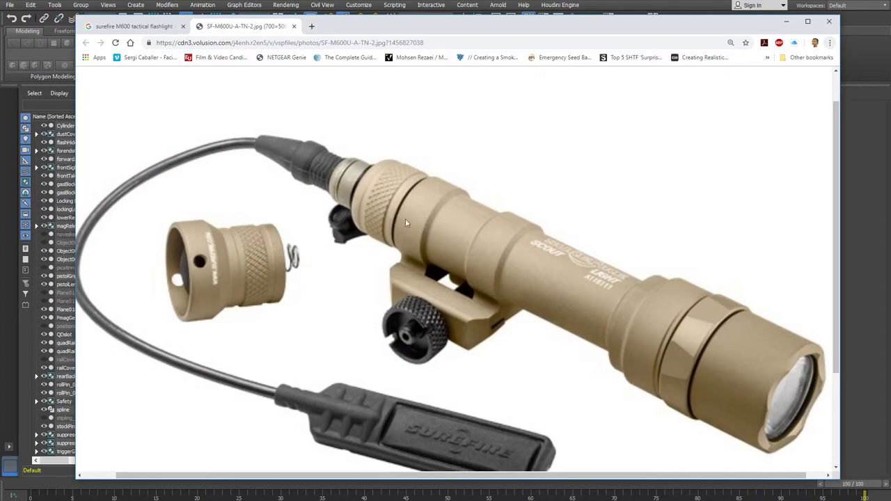
{"action": "left_click", "coordinate": [503, 12]}
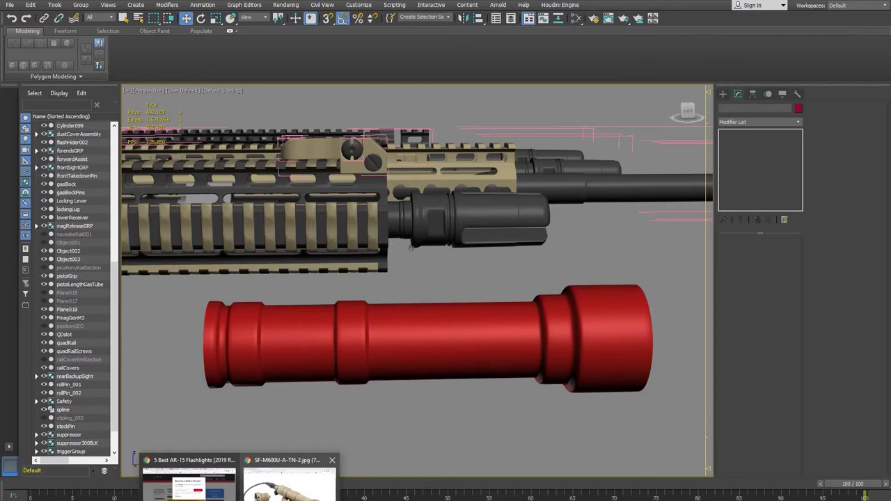
- Select the full rings of polygons around the flashlight's middle collar and rear collar
{"action": "left_click", "coordinate": [300, 479]}
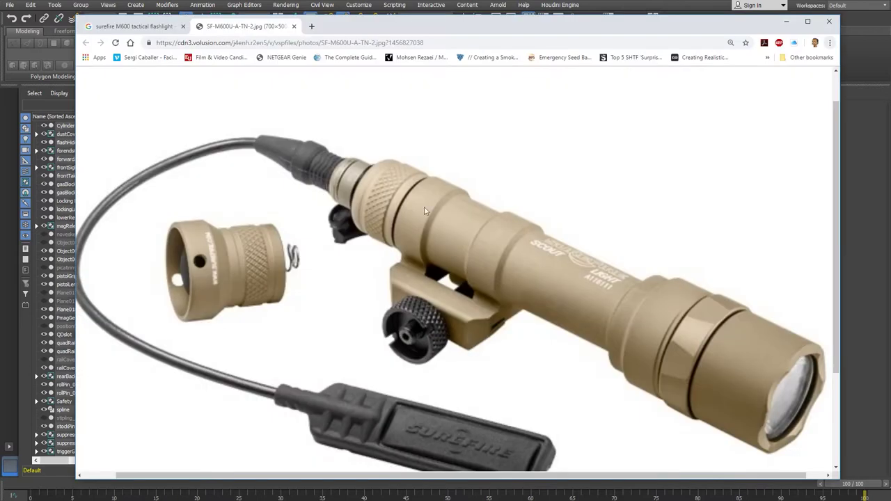
{"action": "key", "text": "alt+Tab"}
{"action": "mouse_move", "coordinate": [487, 300]}
{"action": "middle_mouse_down", "text": "alt"}
{"action": "mouse_move", "coordinate": [332, 306]}
{"action": "mouse_move", "coordinate": [415, 288]}
{"action": "mouse_move", "coordinate": [490, 303]}
{"action": "middle_mouse_up", "text": "alt"}
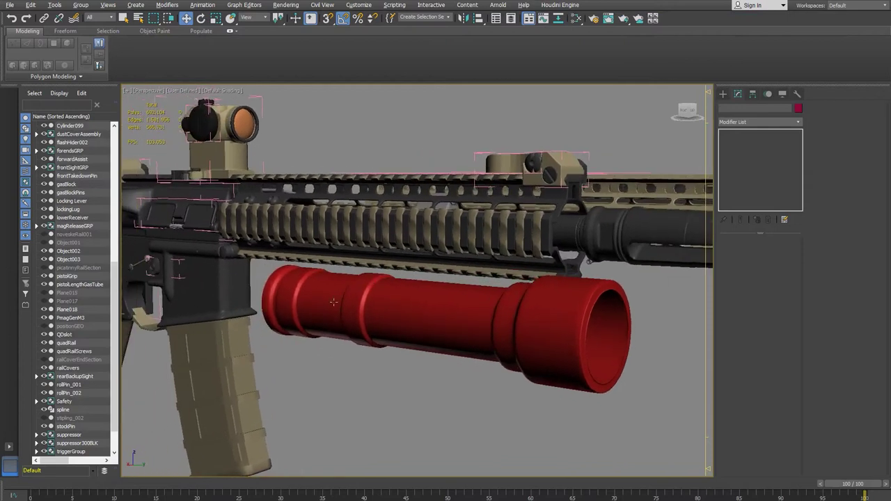
{"action": "scroll", "coordinate": [364, 305], "scroll_direction": "up", "scroll_amount": 3}
{"action": "left_click", "coordinate": [367, 304]}
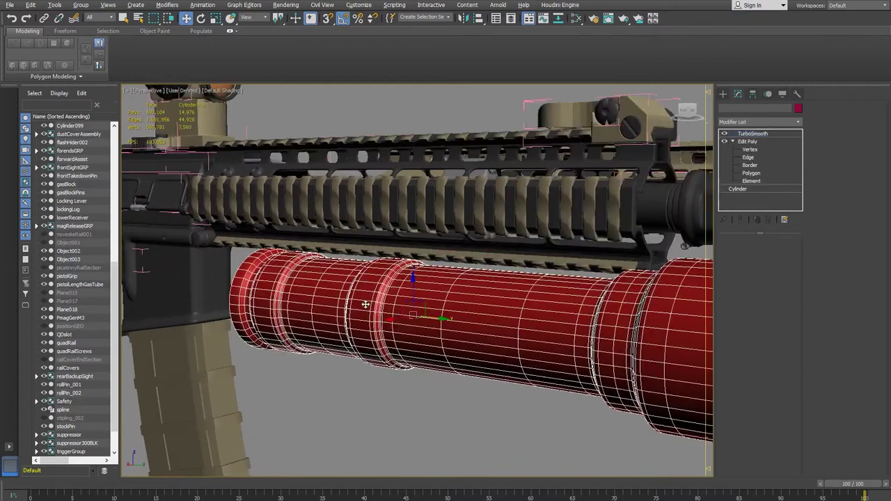
{"action": "left_click", "coordinate": [752, 173]}
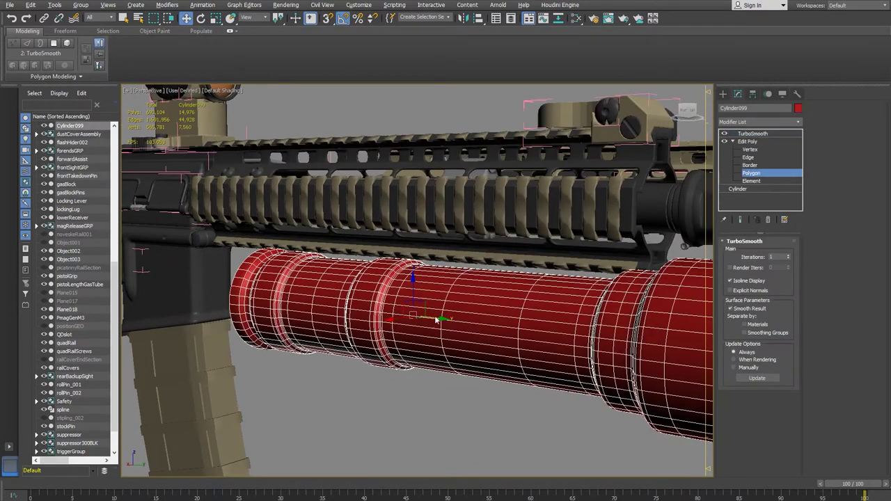
{"action": "middle_click_drag", "start_coordinate": [216, 355], "coordinate": [312, 344], "text": "alt"}
{"action": "left_click", "coordinate": [305, 348]}
{"action": "left_click", "coordinate": [305, 359], "text": "shift"}
{"action": "left_click", "coordinate": [287, 321], "text": "ctrl"}
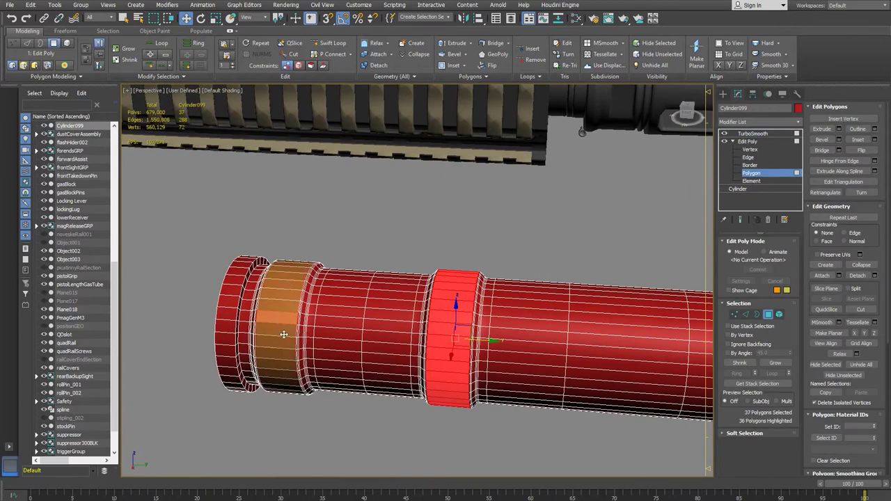
{"action": "left_click", "coordinate": [284, 331], "text": "shift"}
- Grow the selection on both collars twice to take in the neighbouring edge loops and chamfers
{"action": "middle_click_drag", "start_coordinate": [286, 332], "coordinate": [306, 327], "text": "alt"}
{"action": "left_click", "coordinate": [775, 363]}
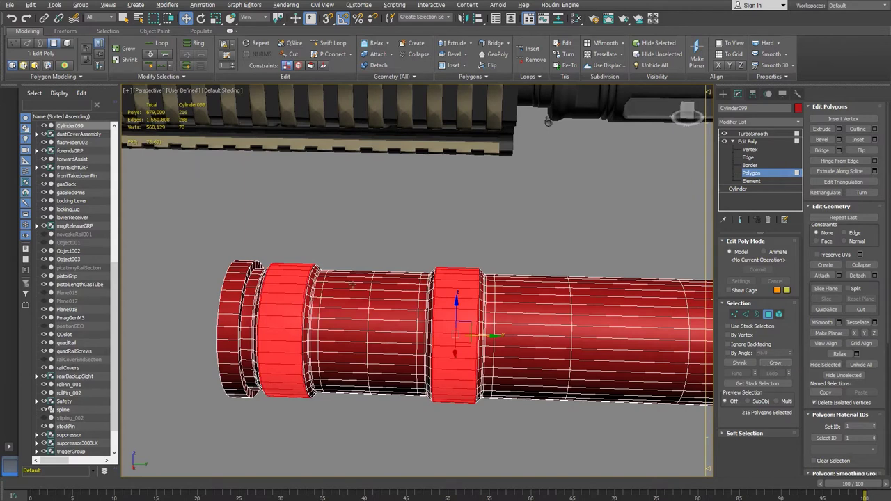
{"action": "middle_click_drag", "start_coordinate": [418, 335], "coordinate": [348, 330], "text": "alt"}
{"action": "scroll", "coordinate": [349, 329], "scroll_direction": "up", "scroll_amount": 3}
{"action": "left_click", "coordinate": [263, 383]}
{"action": "left_click", "coordinate": [775, 363]}
- Scale both selected collars up slightly across their diameter and examine the smoothed flashlight
{"action": "key", "text": "r"}
{"action": "middle_click_drag", "start_coordinate": [313, 304], "coordinate": [334, 364], "text": "alt"}
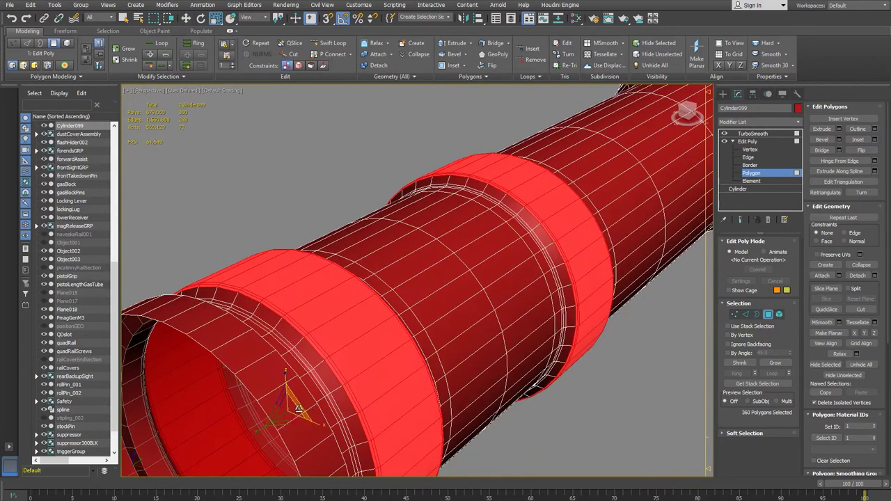
{"action": "left_click_drag", "start_coordinate": [299, 408], "coordinate": [296, 407]}
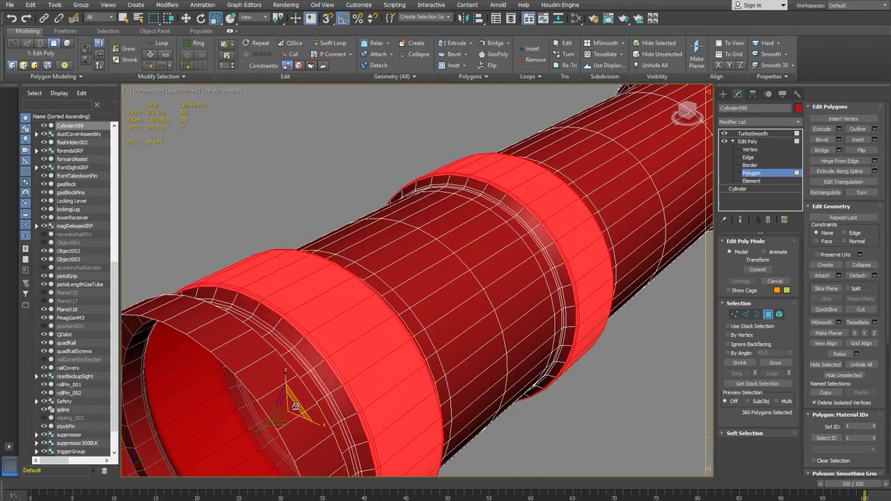
{"action": "key", "text": "ctrl+z"}
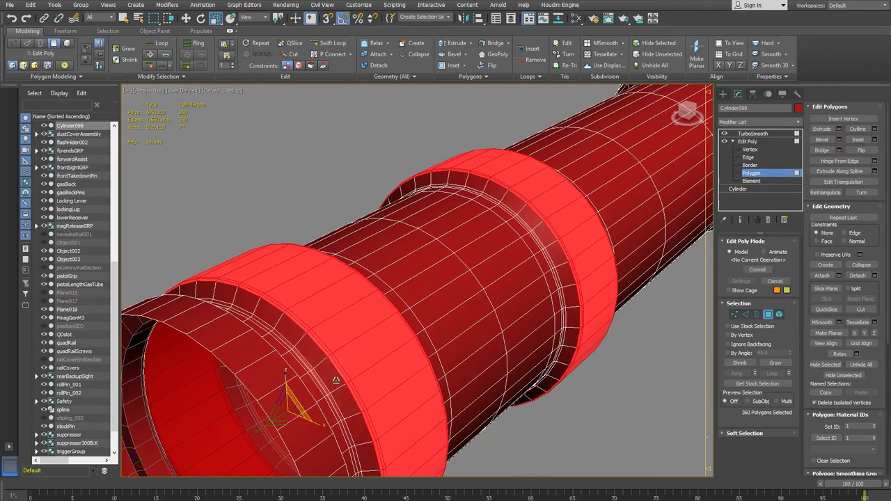
{"action": "left_click", "coordinate": [756, 173]}
{"action": "left_click", "coordinate": [758, 134]}
{"action": "left_click", "coordinate": [617, 371]}
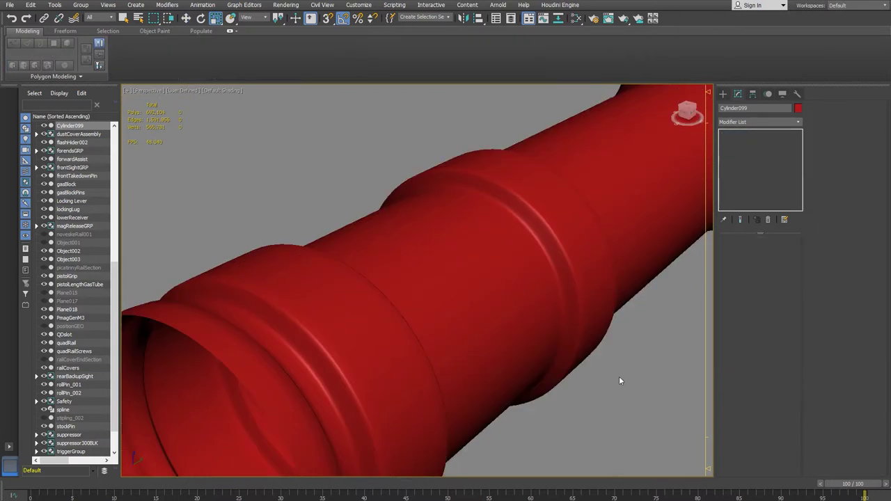
{"action": "scroll", "coordinate": [617, 373], "scroll_direction": "down", "scroll_amount": 5}
{"action": "middle_click_drag", "start_coordinate": [615, 378], "coordinate": [526, 379], "text": "alt"}
{"action": "scroll", "coordinate": [527, 380], "scroll_direction": "up", "scroll_amount": 5}
- Select the flashlight and go to edge-level editing in Edit Poly, with the front of the head in view
{"action": "left_click", "coordinate": [471, 341]}
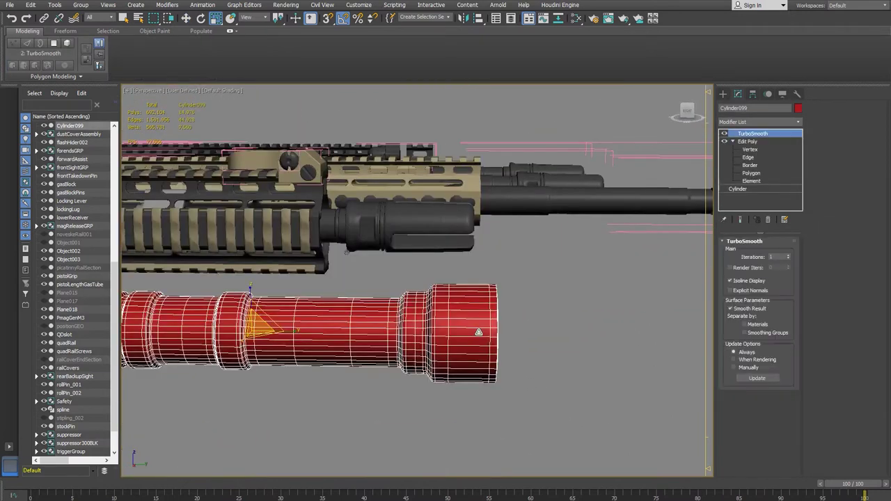
{"action": "left_click", "coordinate": [749, 158]}
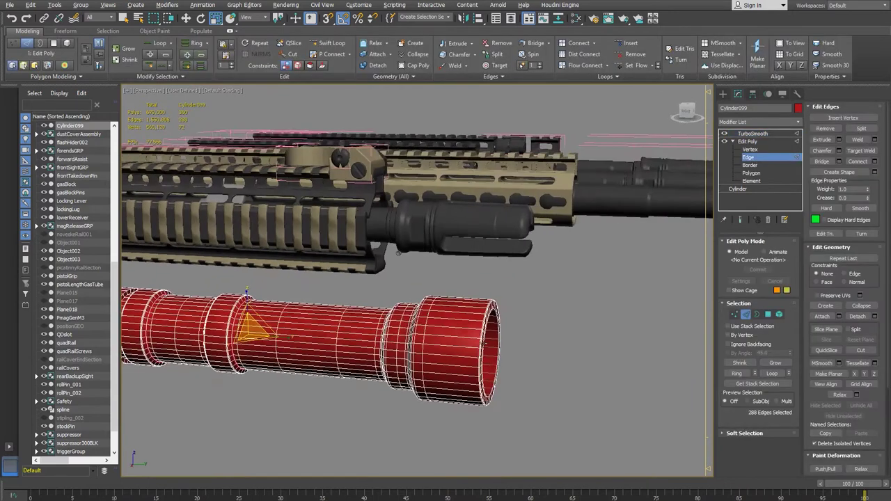
{"action": "middle_click_drag", "start_coordinate": [391, 252], "coordinate": [465, 261], "text": "alt"}
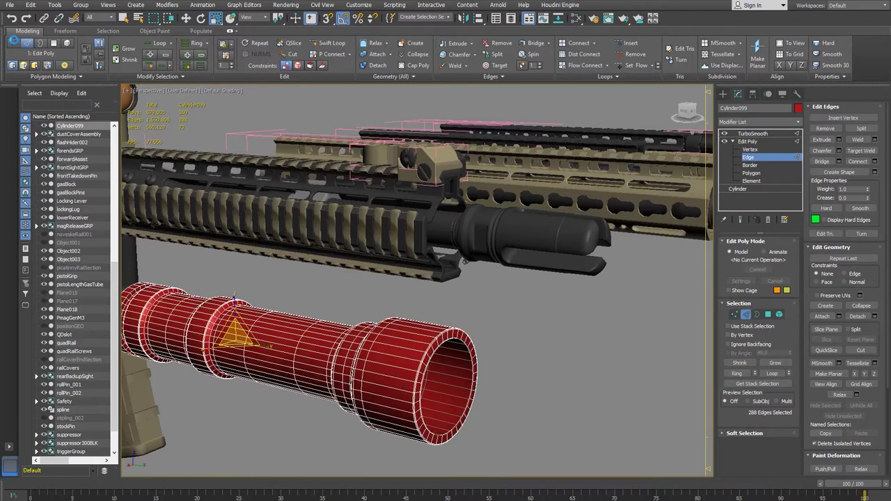
- Save the scene file in the Rifle folder using Save As
{"action": "left_click", "coordinate": [12, 9]}
{"action": "left_click", "coordinate": [31, 87]}
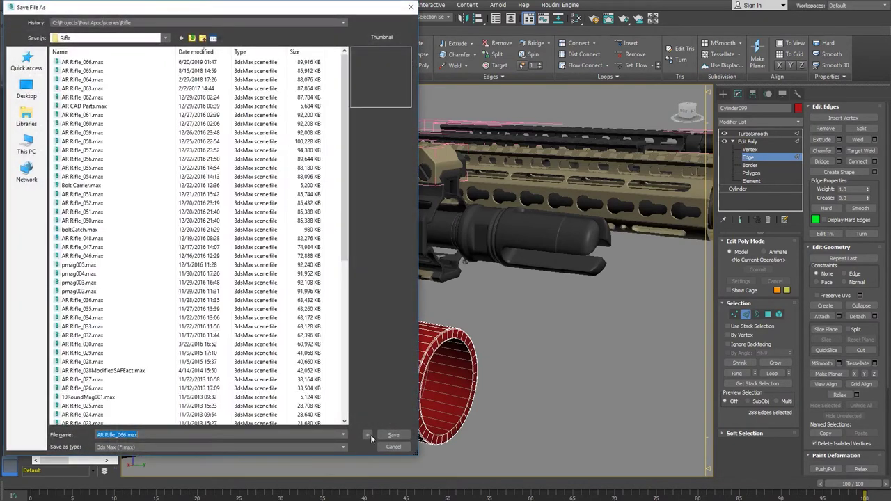
{"action": "left_click", "coordinate": [394, 435]}
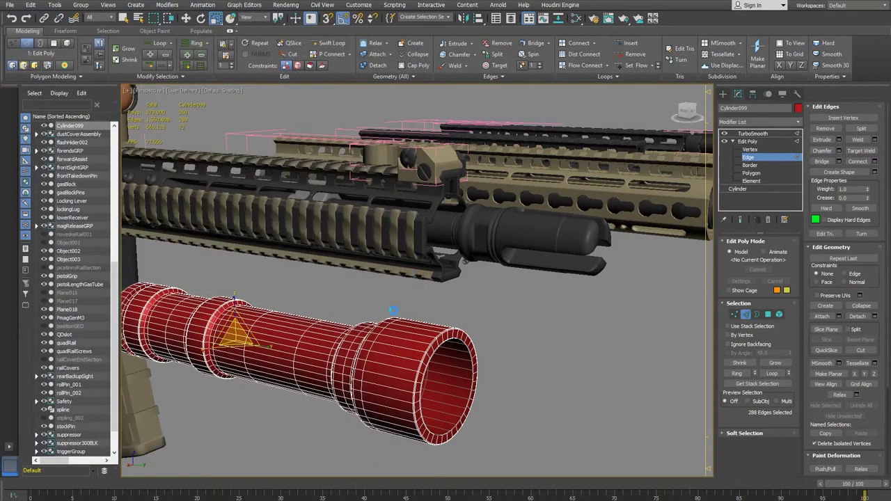
- Compare the head with the reference photo and select the open border at the head's front opening
{"action": "scroll", "coordinate": [395, 314], "scroll_direction": "up", "scroll_amount": 3}
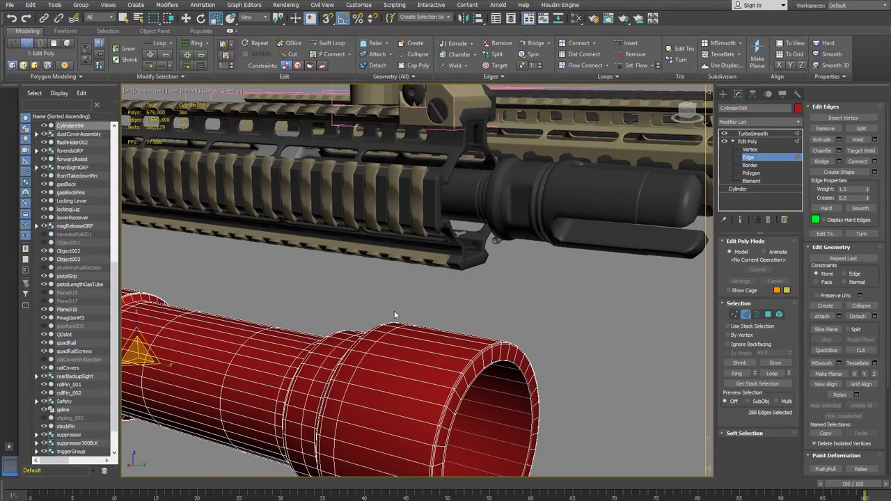
{"action": "middle_click_drag", "start_coordinate": [507, 366], "coordinate": [493, 299], "text": "alt"}
{"action": "mouse_move", "coordinate": [239, 499]}
{"action": "left_click", "coordinate": [289, 479]}
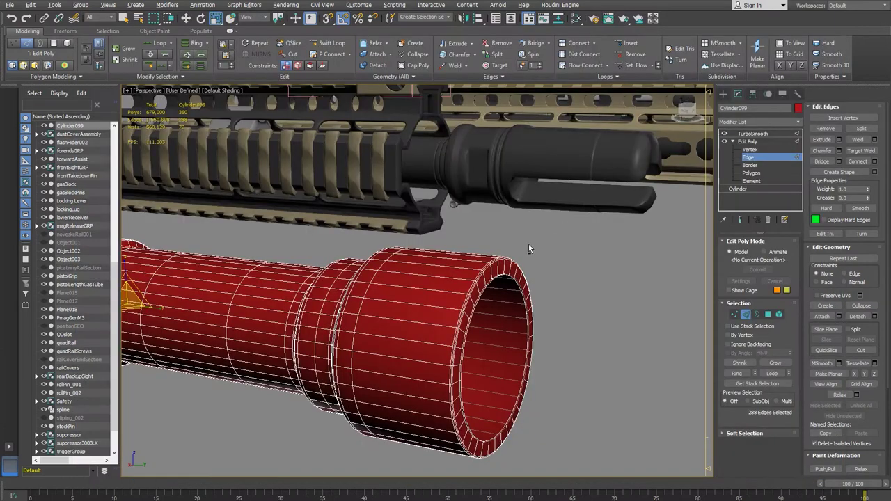
{"action": "middle_click_drag", "start_coordinate": [528, 244], "coordinate": [381, 240], "text": "alt"}
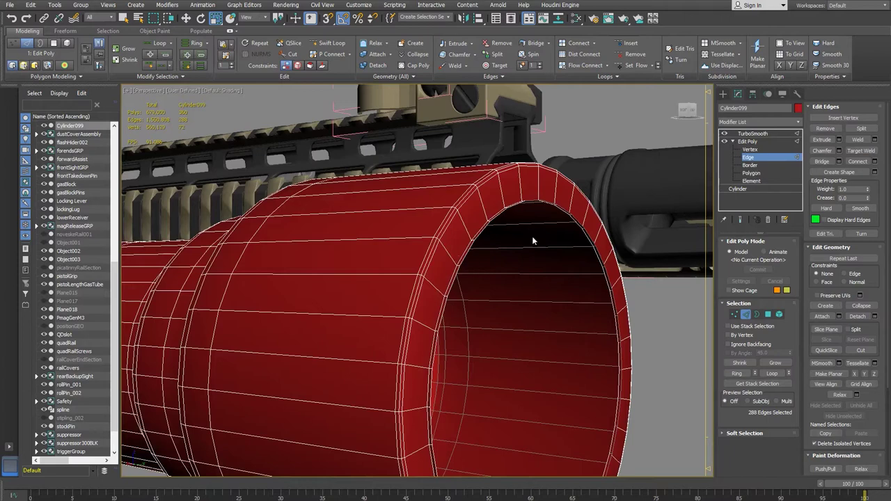
{"action": "left_click", "coordinate": [750, 165]}
{"action": "left_click", "coordinate": [463, 259]}
{"action": "middle_click_drag", "start_coordinate": [491, 301], "coordinate": [518, 300], "text": "alt"}
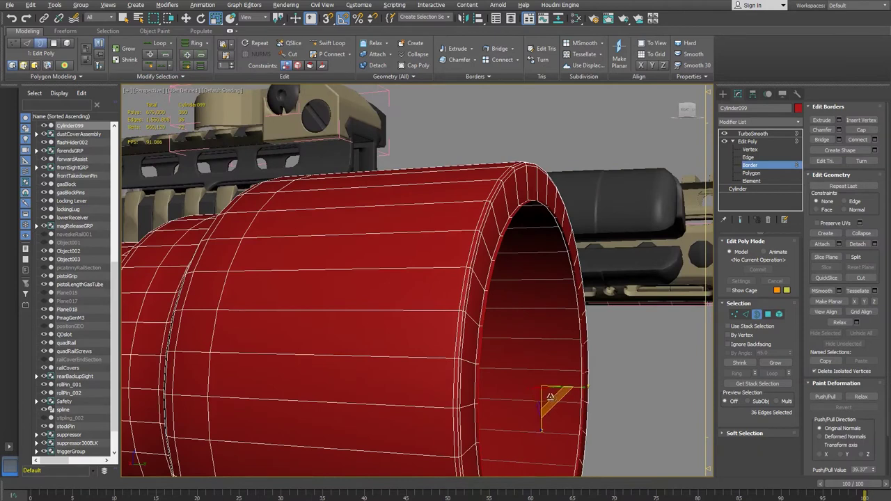
- Extend the front border outward into a new ring of polygons slightly wider than the head, and check the reference photo
{"action": "left_click_drag", "start_coordinate": [540, 394], "coordinate": [573, 381]}
{"action": "mouse_move", "coordinate": [572, 382]}
{"action": "middle_mouse_down", "text": "alt"}
{"action": "mouse_move", "coordinate": [541, 374]}
{"action": "mouse_move", "coordinate": [571, 324]}
{"action": "mouse_move", "coordinate": [566, 381]}
{"action": "middle_mouse_up", "text": "alt"}
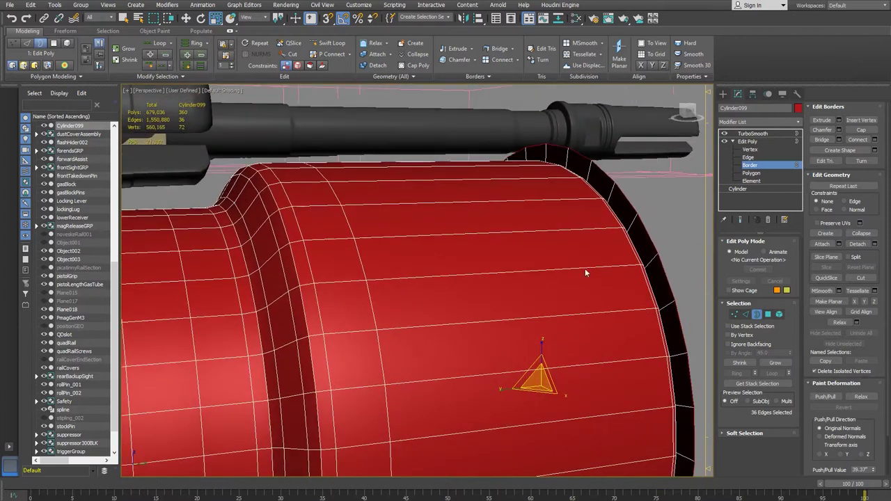
{"action": "key", "text": "alt+Tab"}
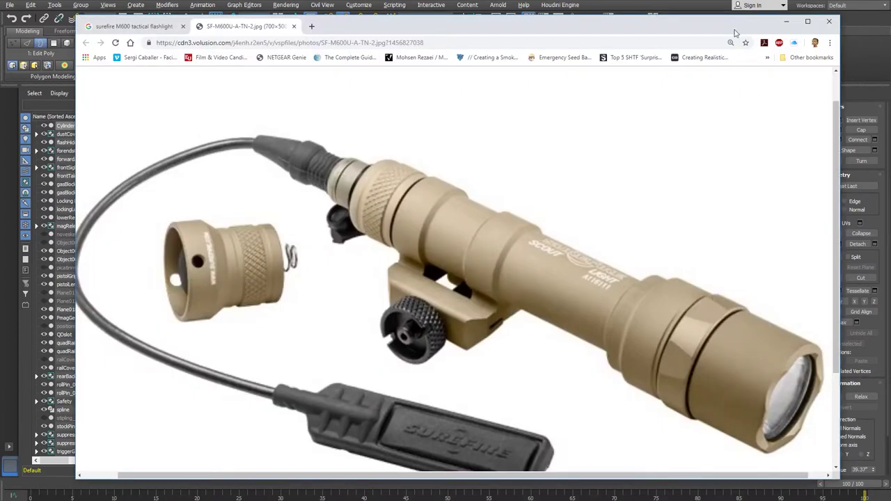
{"action": "key", "text": "alt+Tab"}
{"action": "middle_click_drag", "start_coordinate": [481, 289], "coordinate": [489, 287], "text": "alt"}
{"action": "scroll", "coordinate": [489, 288], "scroll_direction": "down", "scroll_amount": 1}
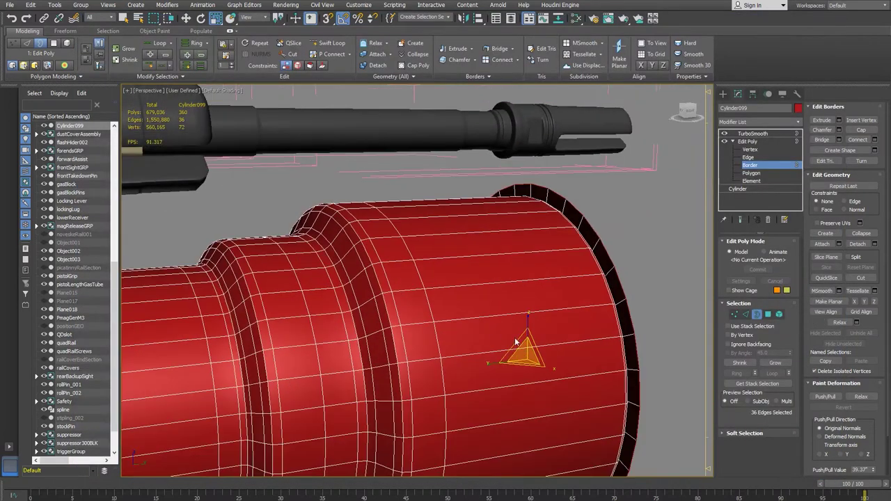
- Rescale the outer border of the new front ring slightly and compare the head's rim with the reference photo
{"action": "left_click_drag", "start_coordinate": [531, 355], "coordinate": [534, 355]}
{"action": "scroll", "coordinate": [527, 348], "scroll_direction": "down", "scroll_amount": 1}
{"action": "middle_click_drag", "start_coordinate": [526, 350], "coordinate": [497, 353], "text": "alt"}
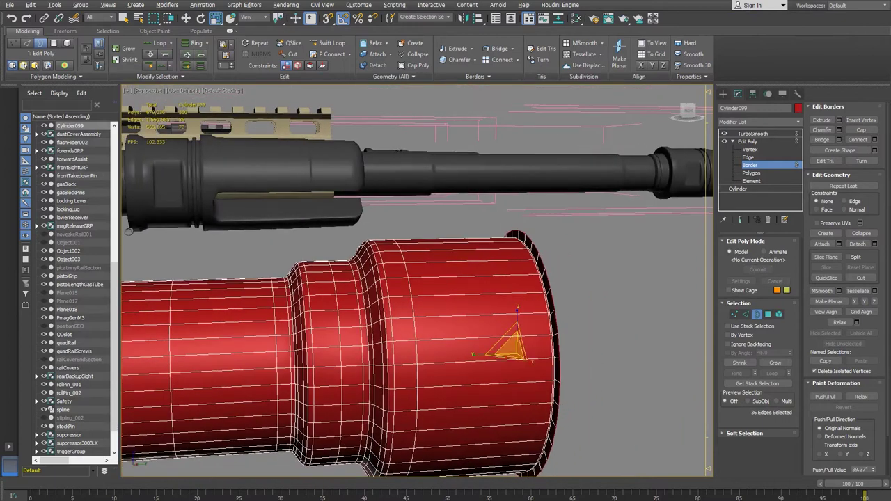
{"action": "key", "text": "alt+Tab"}
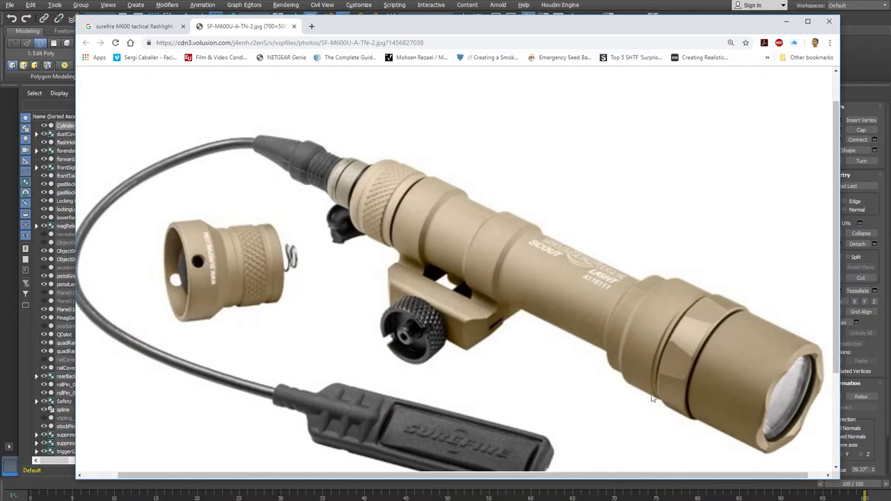
{"action": "key", "text": "alt+Tab"}
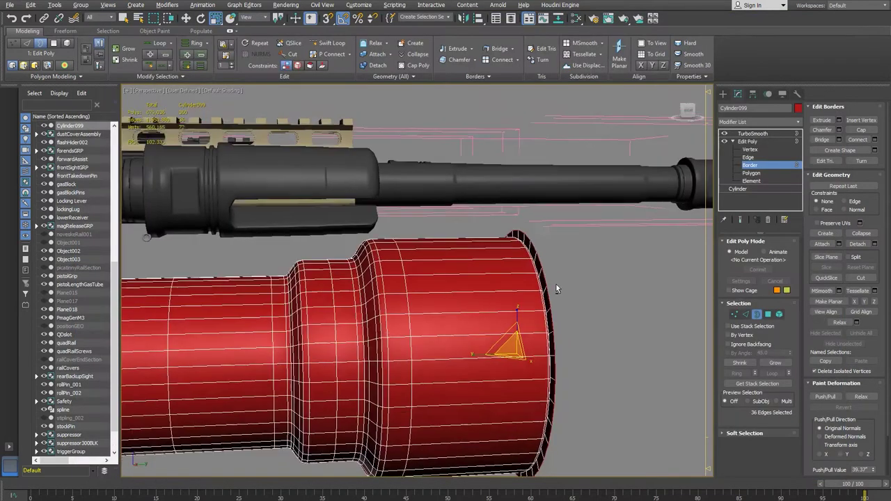
- Extrude the open front border of the red flashlight cylinder forward along its axis to form a collar ring
{"action": "key", "text": "w"}
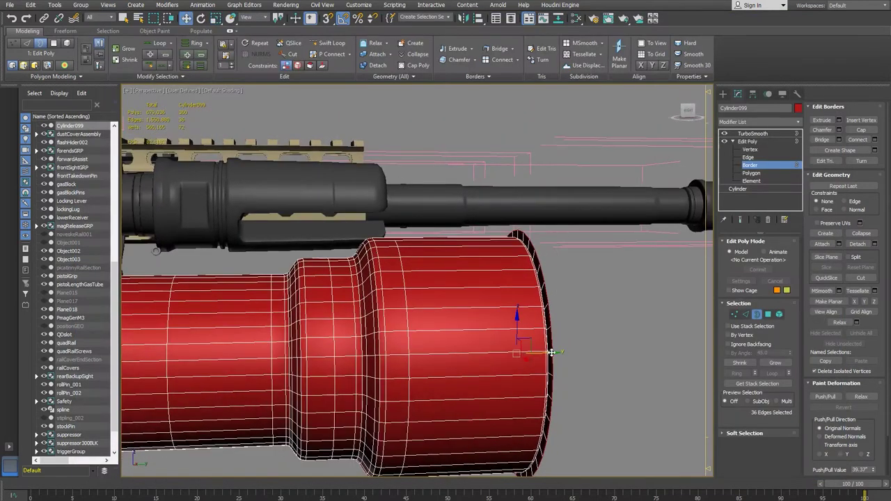
{"action": "middle_click_drag", "start_coordinate": [551, 352], "coordinate": [532, 376], "text": "alt"}
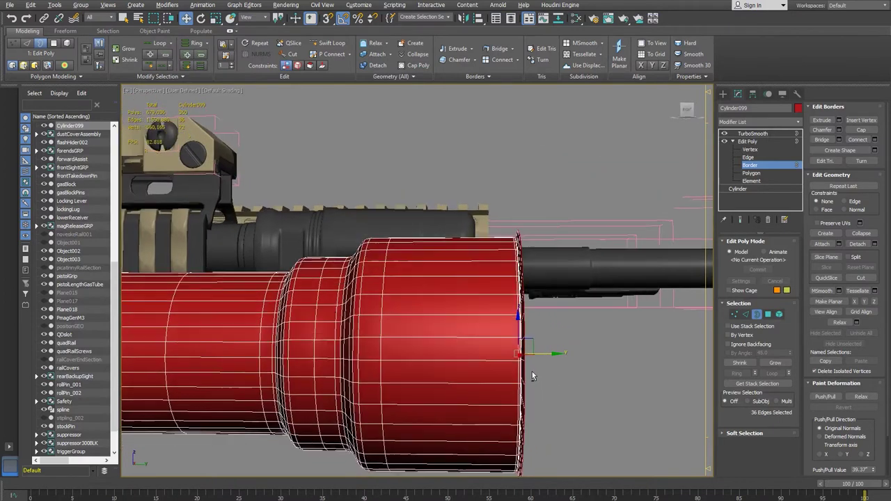
{"action": "left_click_drag", "start_coordinate": [551, 355], "coordinate": [551, 355]}
{"action": "key", "text": "ctrl+z"}
{"action": "mouse_move", "coordinate": [551, 355]}
{"action": "middle_mouse_down", "text": "alt"}
{"action": "mouse_move", "coordinate": [513, 378]}
{"action": "mouse_move", "coordinate": [555, 360]}
{"action": "middle_mouse_up", "text": "alt"}
{"action": "left_click_drag", "start_coordinate": [553, 358], "coordinate": [605, 369], "text": "shift"}
{"action": "key", "text": "alt+Tab"}
{"action": "key", "text": "alt+Tab"}
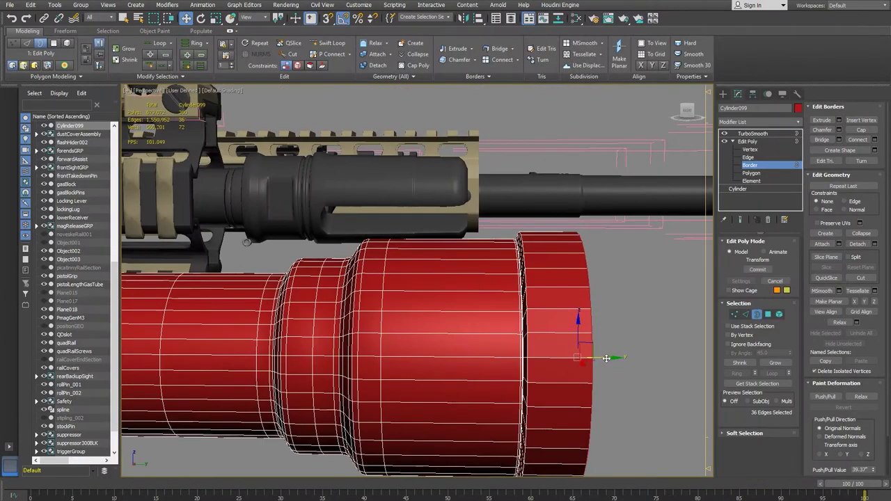
{"action": "middle_click_drag", "start_coordinate": [607, 361], "coordinate": [584, 374], "text": "alt"}
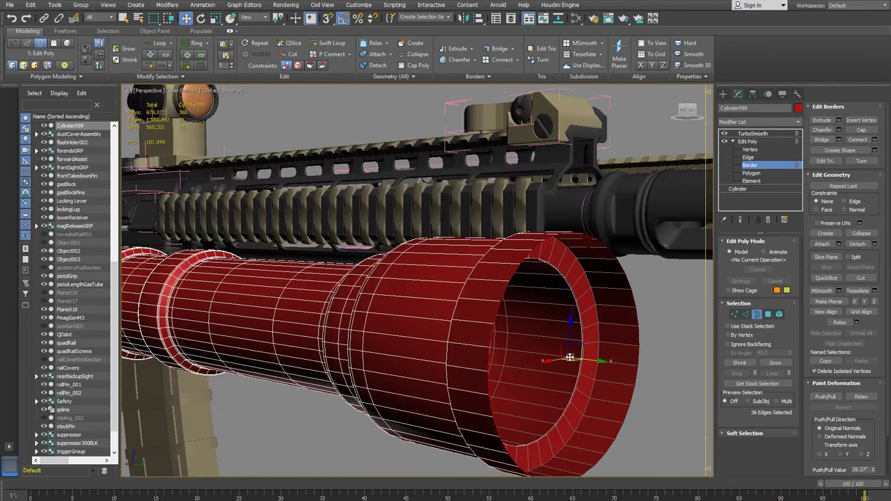
- Extrude the collar's front border inward by scaling to form a flat front face, and extrude the inner border slightly forward
{"action": "key", "text": "r"}
{"action": "left_click_drag", "start_coordinate": [570, 354], "coordinate": [539, 380]}
{"action": "middle_click_drag", "start_coordinate": [539, 381], "coordinate": [579, 366], "text": "alt"}
{"action": "key", "text": "w"}
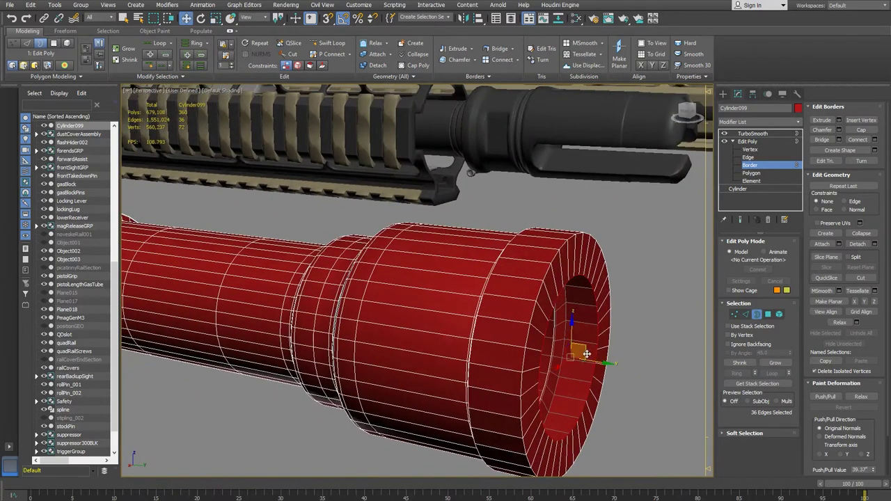
{"action": "left_click_drag", "start_coordinate": [603, 362], "coordinate": [606, 363], "text": "shift"}
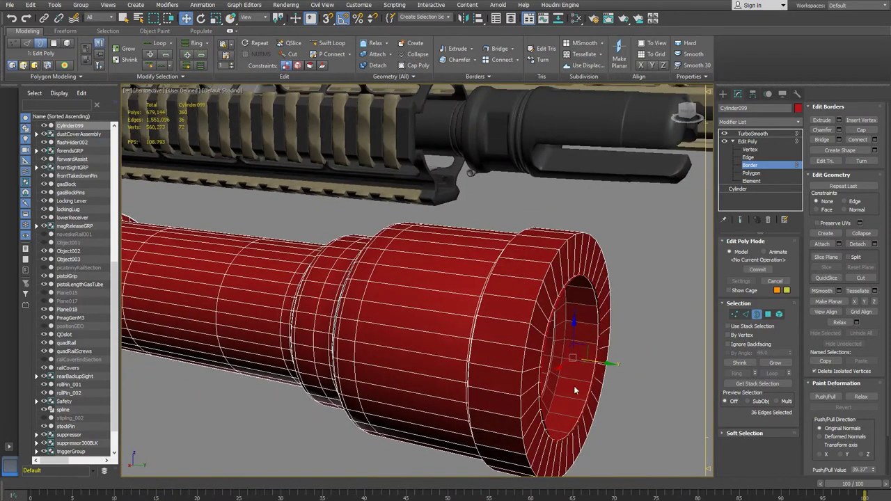
{"action": "scroll", "coordinate": [575, 390], "scroll_direction": "up", "scroll_amount": 5}
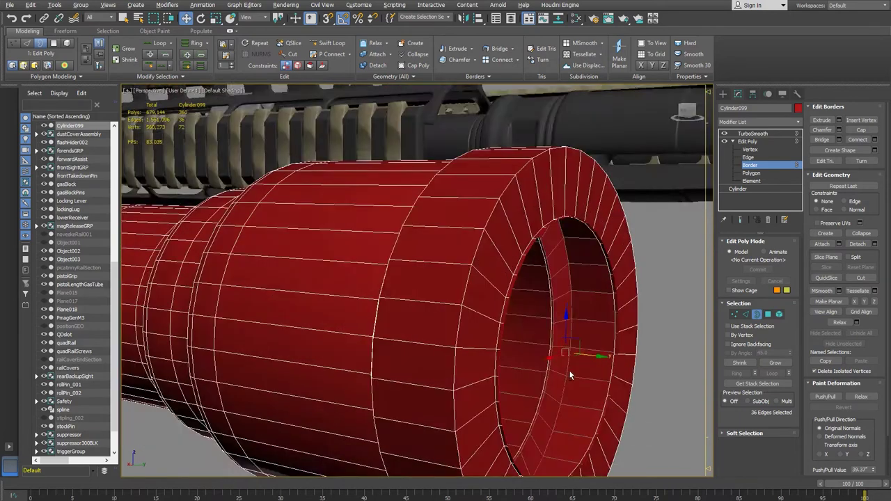
{"action": "middle_click_drag", "start_coordinate": [569, 376], "coordinate": [529, 355], "text": "alt"}
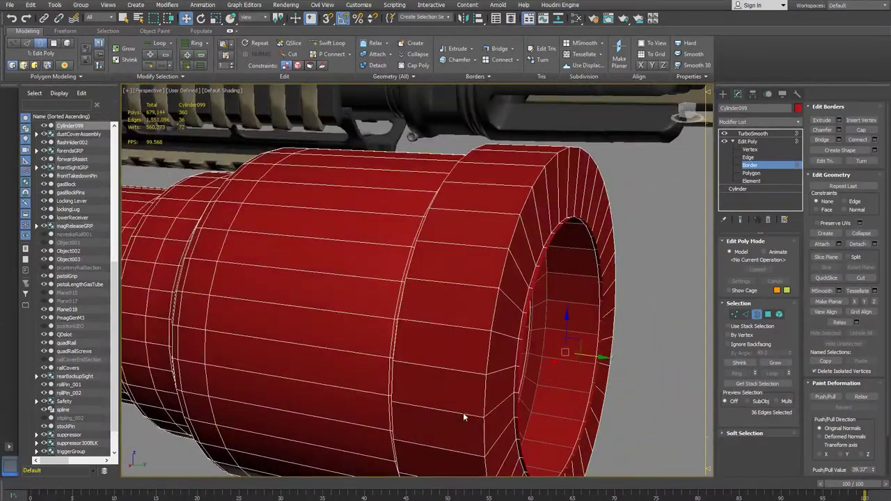
- Switch to the browser and examine the front of the SureFire flashlight in the reference photo SF-M600U-A-TN-2.jpg
{"action": "key", "text": "alt+Tab"}
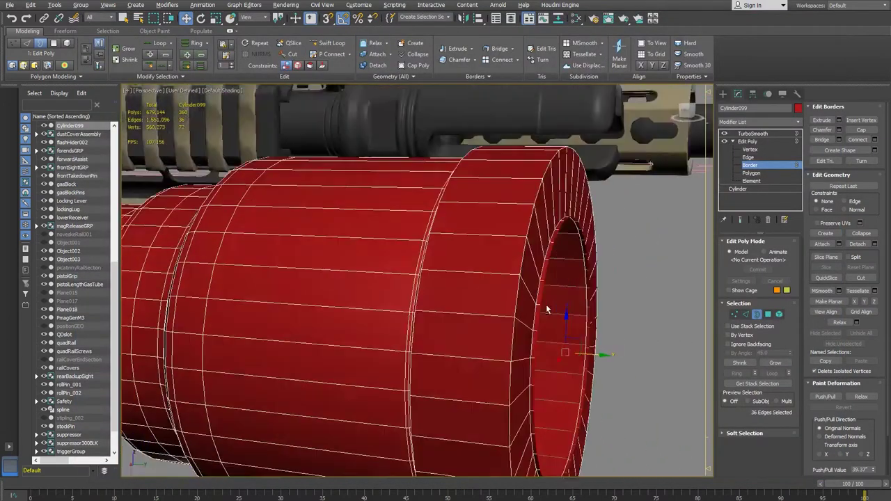
{"action": "middle_click_drag", "start_coordinate": [546, 309], "coordinate": [514, 307], "text": "alt"}
{"action": "middle_click_drag", "start_coordinate": [581, 365], "coordinate": [607, 360], "text": "alt"}
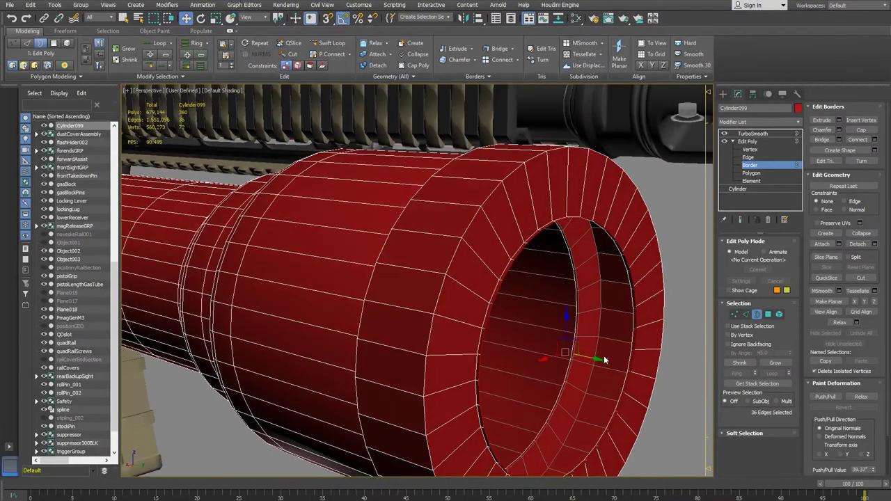
{"action": "mouse_move", "coordinate": [239, 497]}
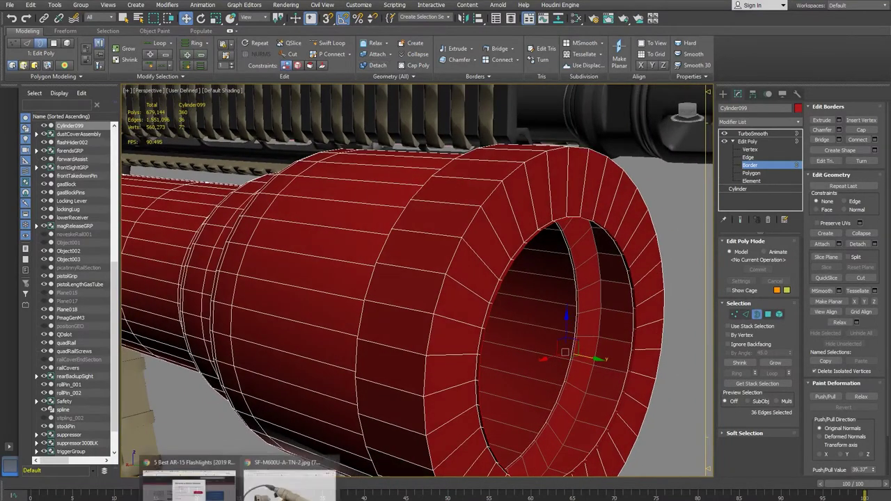
{"action": "left_click", "coordinate": [290, 481]}
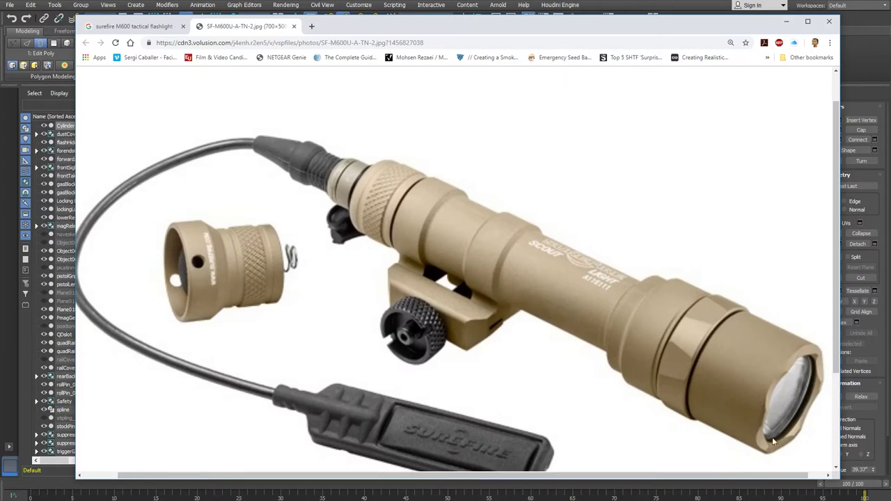
{"action": "key", "text": "alt+Tab"}
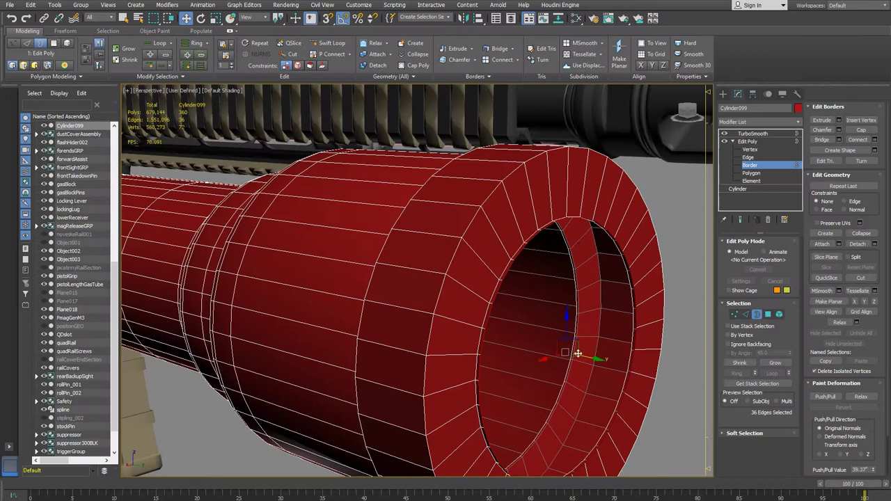
- Extrude the inner border outward by scaling until it nearly reaches the collar's outer edge
{"action": "key", "text": "r"}
{"action": "left_click_drag", "start_coordinate": [581, 348], "coordinate": [583, 342]}
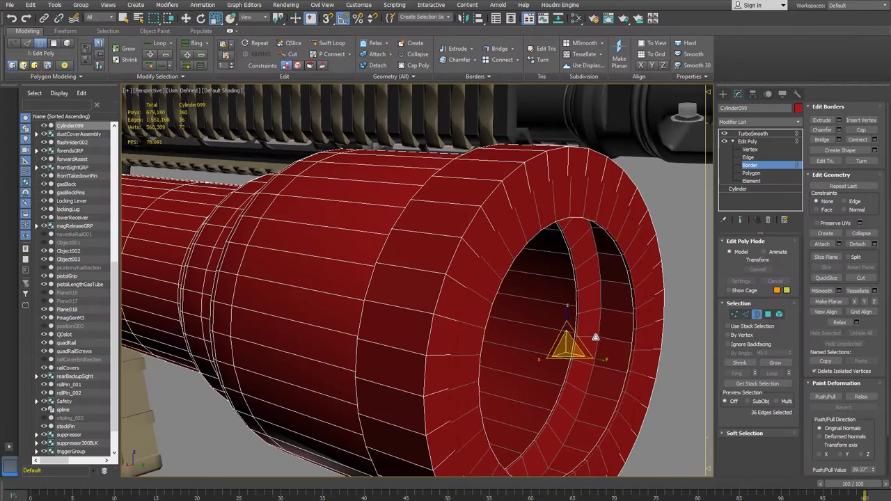
{"action": "key", "text": "ctrl+z"}
- Select the edge loop around the collar's outer front edge and shift it slightly along the cylinder's axis
{"action": "middle_click_drag", "start_coordinate": [505, 294], "coordinate": [546, 244], "text": "alt"}
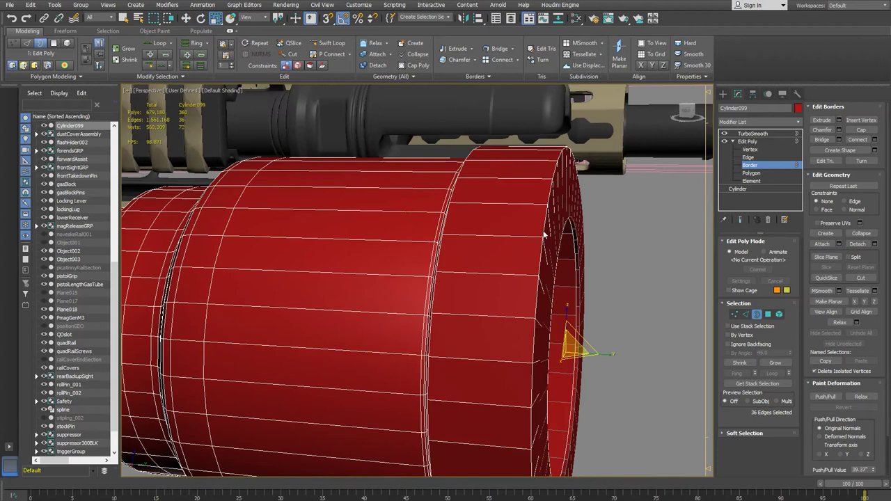
{"action": "key", "text": "2"}
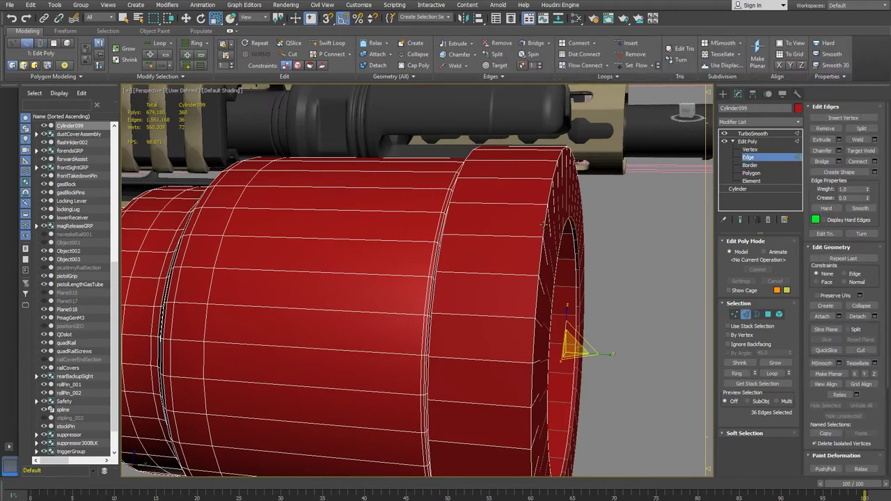
{"action": "left_click", "coordinate": [544, 225]}
{"action": "double_click", "coordinate": [541, 253]}
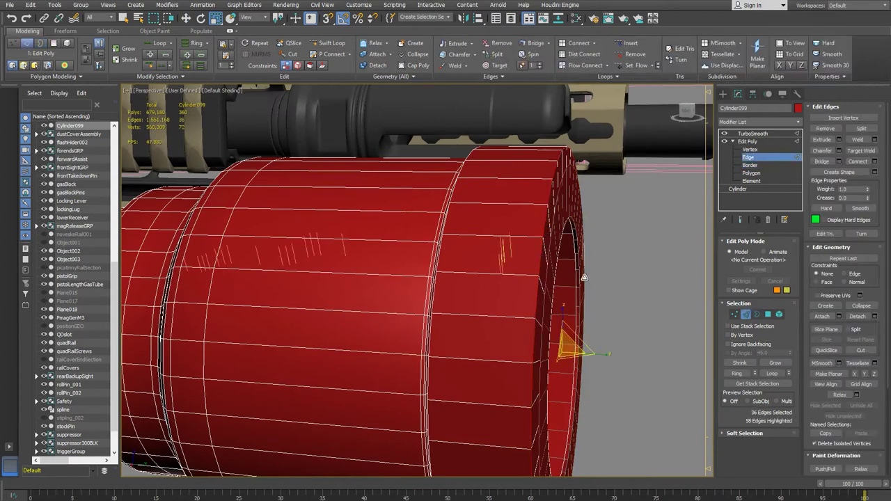
{"action": "key", "text": "w"}
{"action": "left_click_drag", "start_coordinate": [596, 351], "coordinate": [595, 352]}
{"action": "middle_click_drag", "start_coordinate": [594, 351], "coordinate": [602, 356], "text": "alt"}
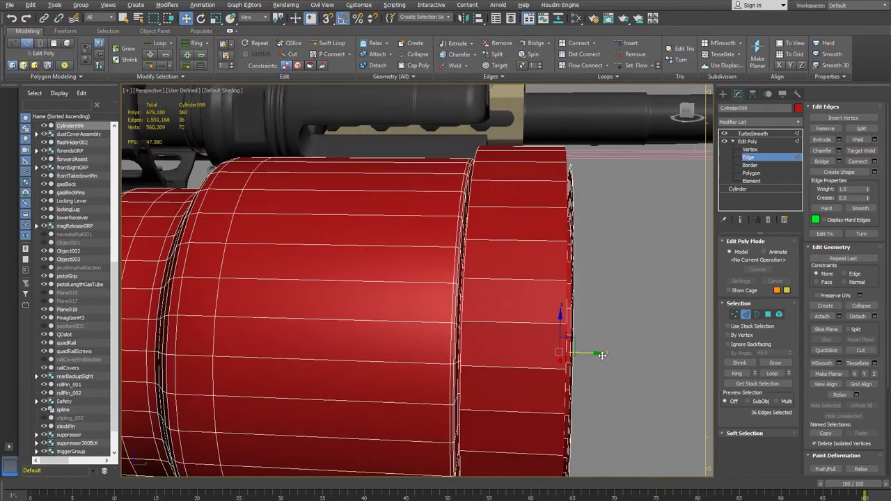
{"action": "middle_click_drag", "start_coordinate": [540, 273], "coordinate": [523, 257], "text": "alt"}
{"action": "middle_click_drag", "start_coordinate": [607, 334], "coordinate": [449, 330], "text": "alt"}
- Extrude the open front border far forward along the axis to form the flashlight's head
{"action": "left_click", "coordinate": [751, 165]}
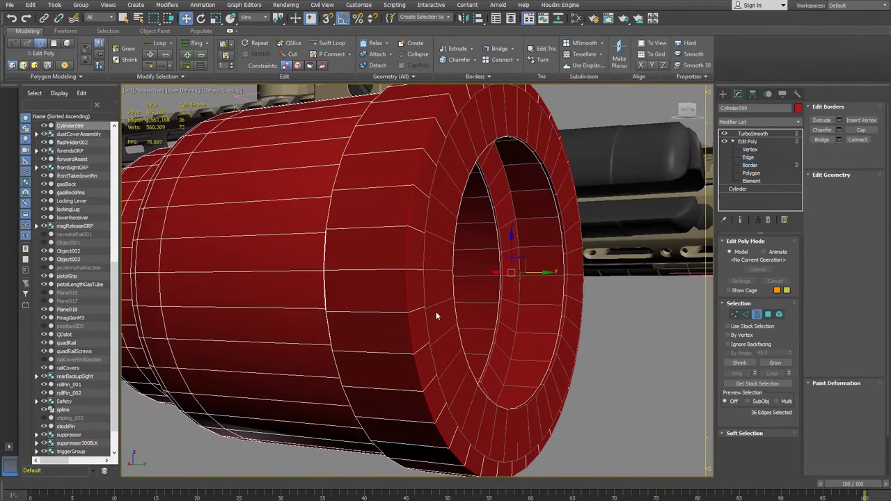
{"action": "middle_click_drag", "start_coordinate": [557, 311], "coordinate": [569, 307], "text": "alt"}
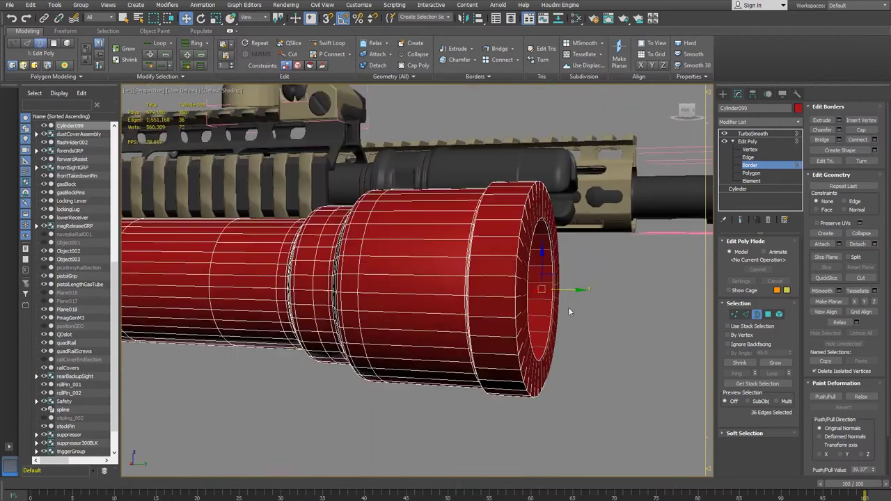
{"action": "left_click_drag", "start_coordinate": [574, 290], "coordinate": [684, 299], "text": "shift"}
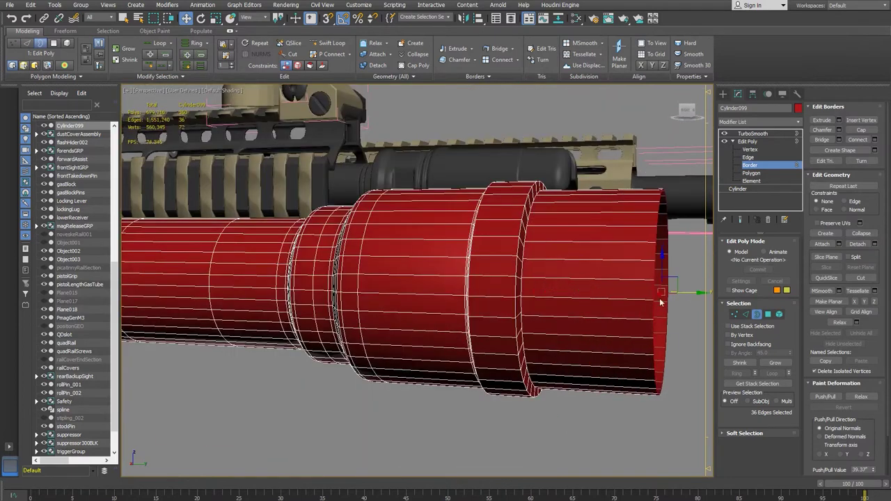
{"action": "scroll", "coordinate": [607, 300], "scroll_direction": "down", "scroll_amount": 3}
{"action": "mouse_move", "coordinate": [589, 299]}
{"action": "middle_mouse_down", "text": "alt"}
{"action": "mouse_move", "coordinate": [613, 308]}
{"action": "mouse_move", "coordinate": [589, 310]}
{"action": "middle_mouse_up", "text": "alt"}
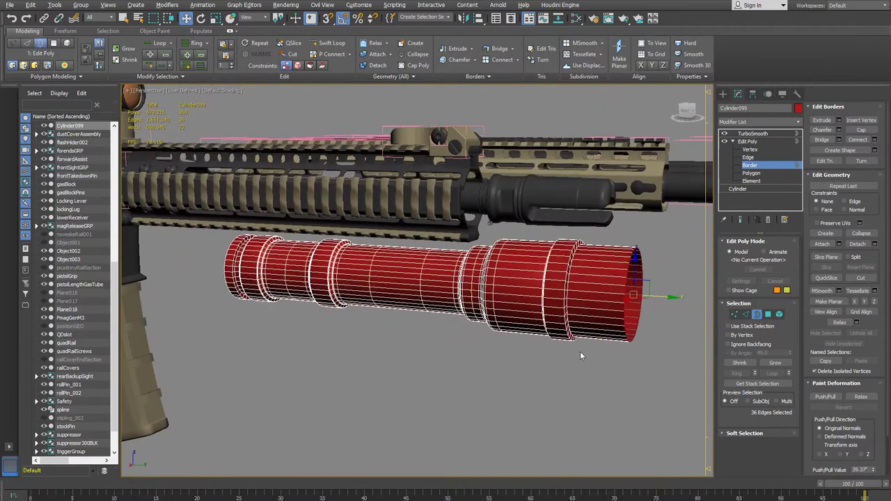
- Scale the head's front border down slightly and adjust its position along the axis, using the reference photo as a guide
{"action": "key", "text": "alt+Tab"}
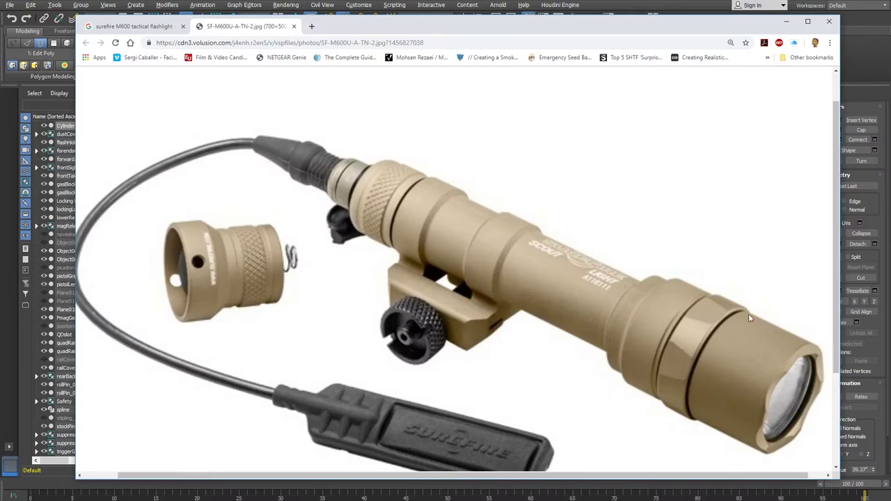
{"action": "key", "text": "alt+Tab"}
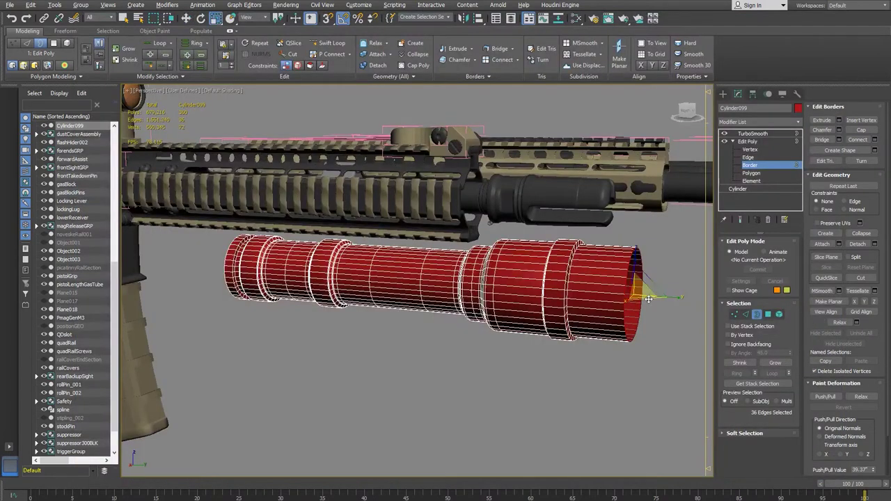
{"action": "left_click_drag", "start_coordinate": [644, 295], "coordinate": [637, 294]}
{"action": "middle_click_drag", "start_coordinate": [631, 337], "coordinate": [638, 333], "text": "alt"}
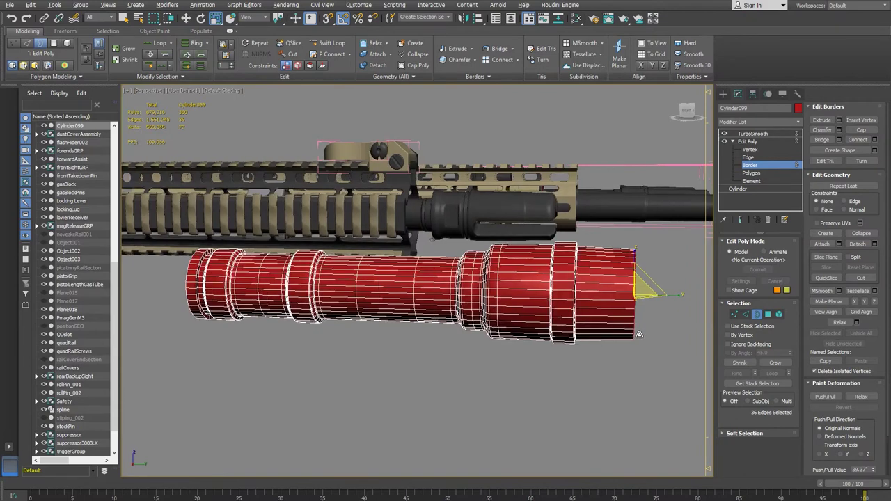
{"action": "key", "text": "w"}
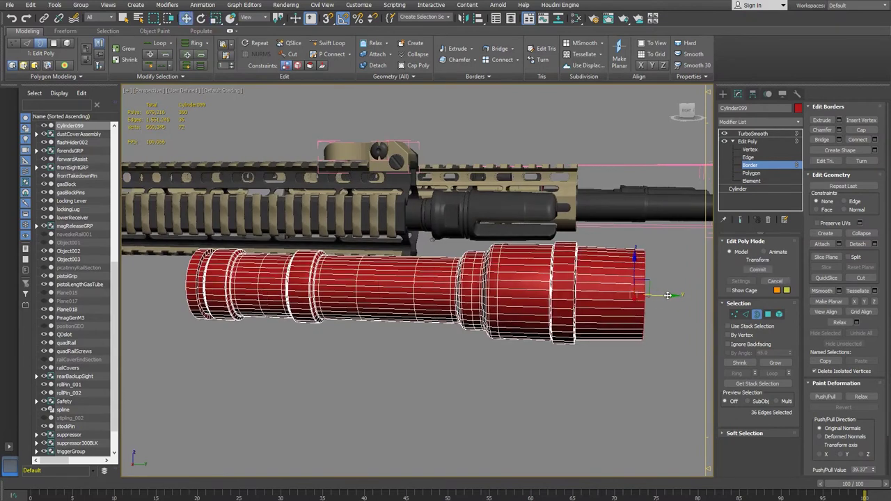
{"action": "mouse_move", "coordinate": [664, 295]}
{"action": "middle_mouse_down", "text": "alt"}
{"action": "mouse_move", "coordinate": [574, 357]}
{"action": "mouse_move", "coordinate": [637, 349]}
{"action": "mouse_move", "coordinate": [626, 378]}
{"action": "mouse_move", "coordinate": [605, 351]}
{"action": "middle_mouse_up", "text": "alt"}
- Extrude the head's front border inward by scaling to give the opening a thin rim, following the reference photo
{"action": "key", "text": "alt+Tab"}
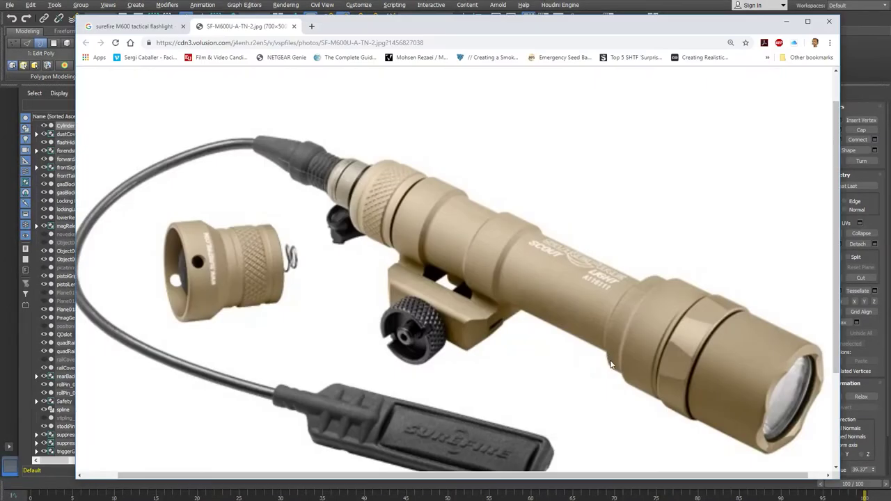
{"action": "key", "text": "alt+Tab"}
{"action": "middle_click_drag", "start_coordinate": [630, 270], "coordinate": [487, 262], "text": "alt"}
{"action": "scroll", "coordinate": [503, 297], "scroll_direction": "up", "scroll_amount": 2}
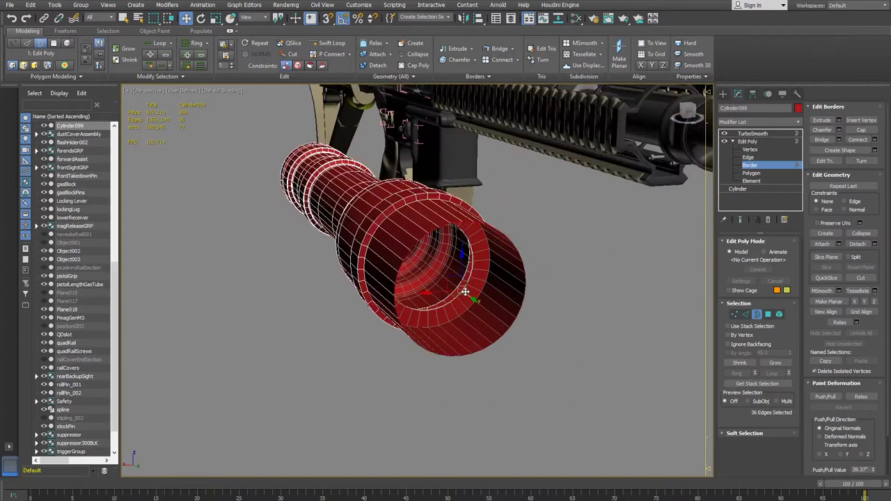
{"action": "key", "text": "r"}
{"action": "left_click_drag", "start_coordinate": [461, 288], "coordinate": [448, 296], "text": "shift"}
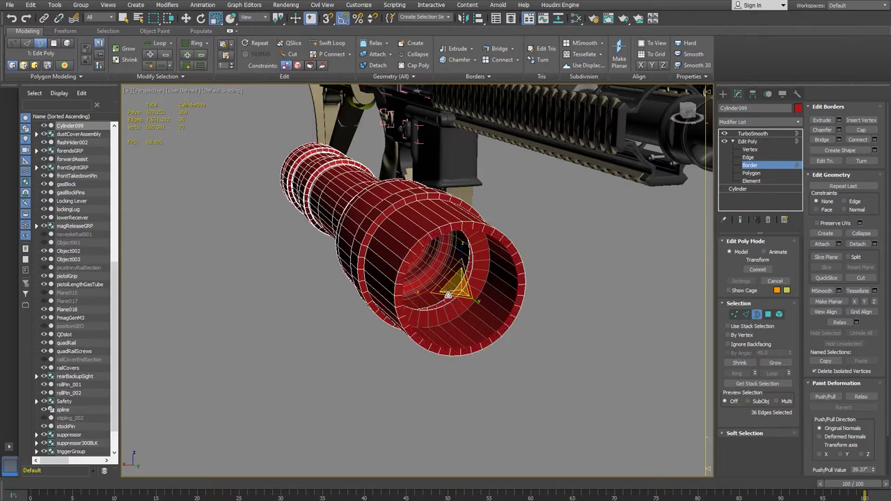
{"action": "middle_click_drag", "start_coordinate": [503, 343], "coordinate": [533, 339], "text": "alt"}
- Compare the modelled head opening with the lens and front rim in the SureFire reference photo
{"action": "key", "text": "alt+Tab"}
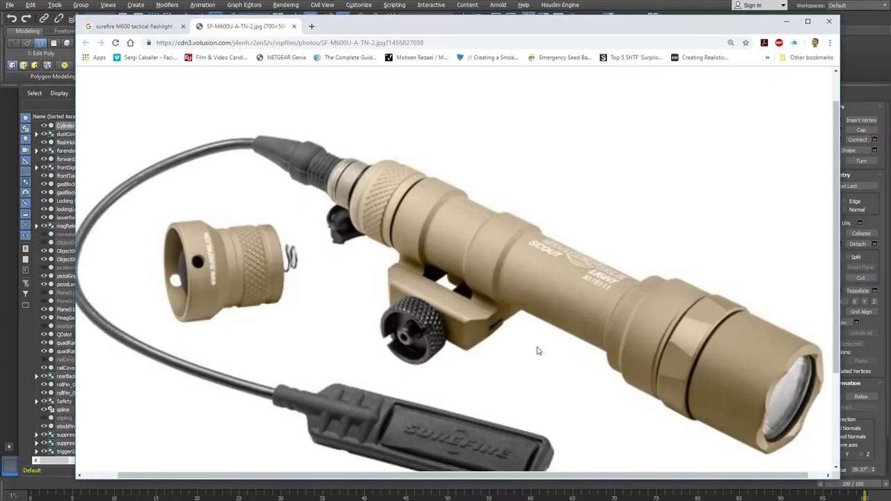
{"action": "key", "text": "alt+Tab"}
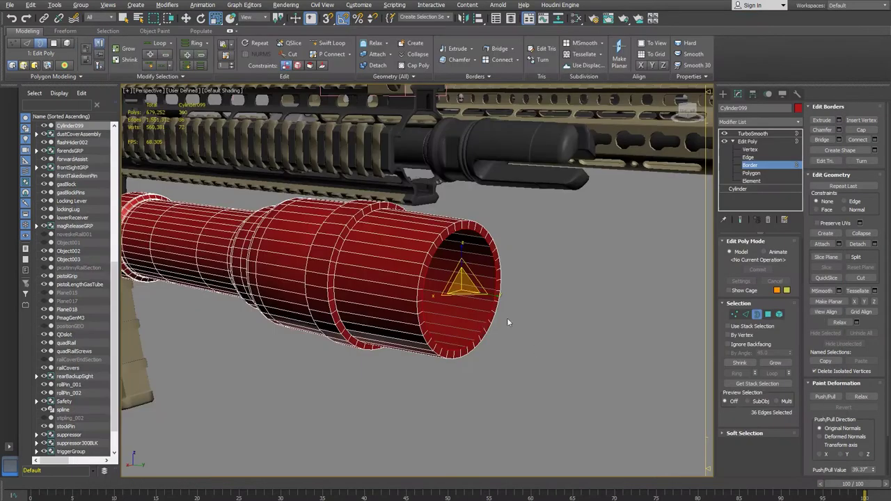
{"action": "middle_click_drag", "start_coordinate": [528, 339], "coordinate": [473, 351], "text": "alt"}
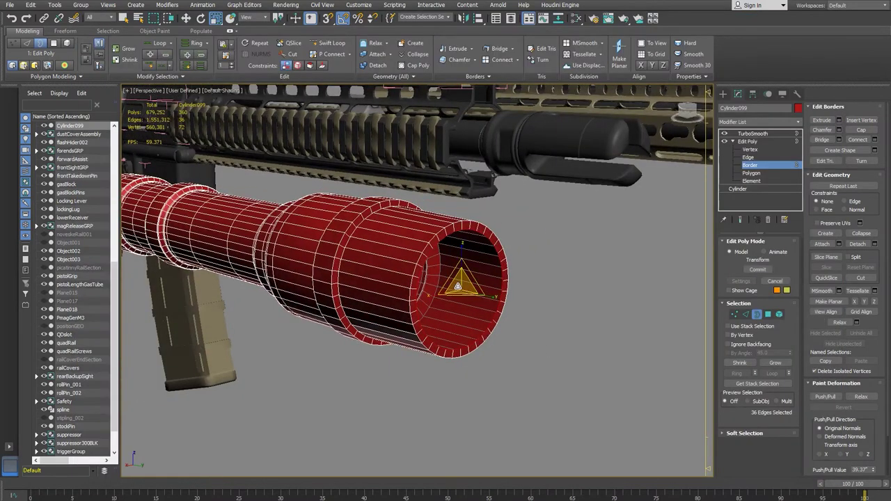
{"action": "middle_click_drag", "start_coordinate": [474, 351], "coordinate": [487, 335], "text": "alt"}
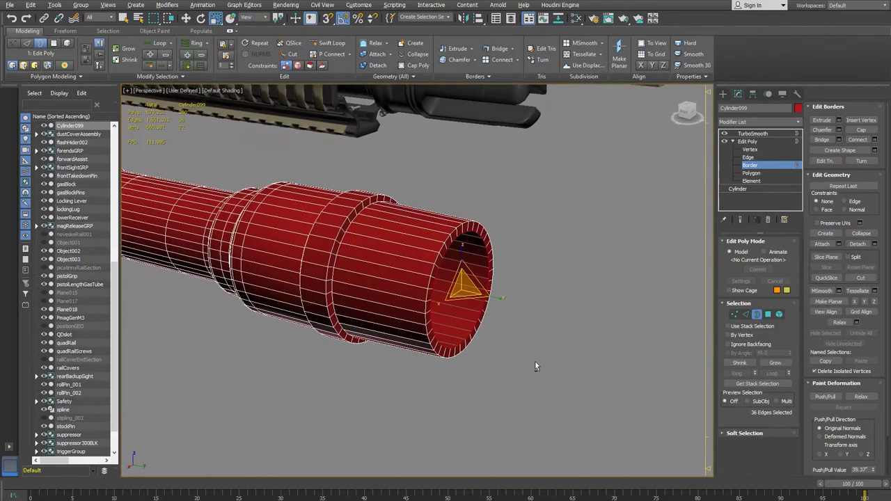
{"action": "middle_click_drag", "start_coordinate": [529, 359], "coordinate": [534, 362], "text": "alt"}
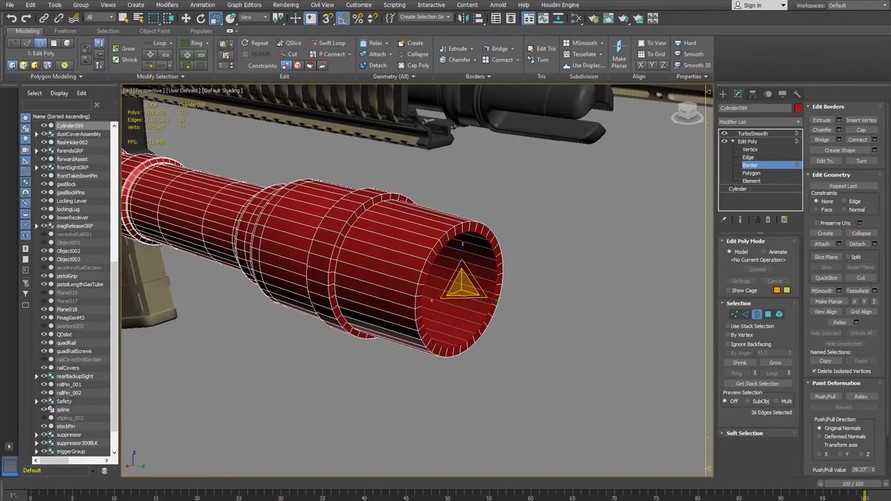
{"action": "left_click", "coordinate": [289, 480]}
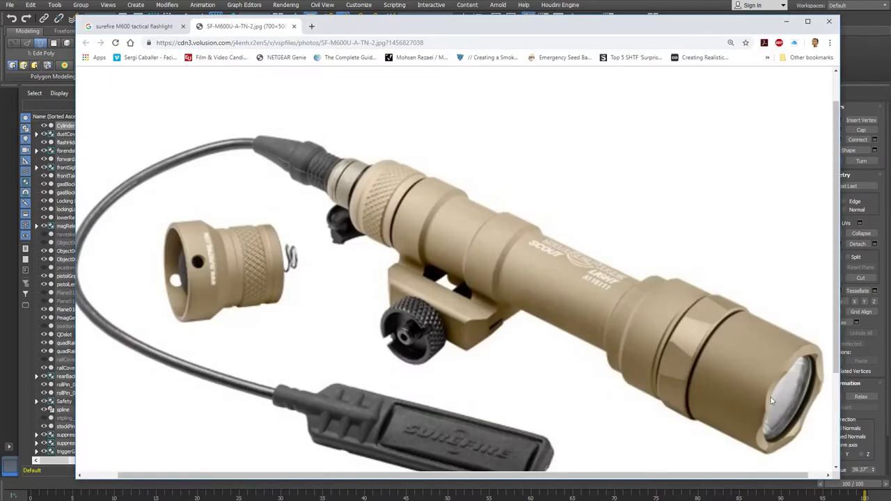
- Examine how the lens sits recessed behind the front rim of the head in the SureFire reference photo
{"action": "scroll", "coordinate": [313, 246], "scroll_direction": "left", "scroll_amount": 1}
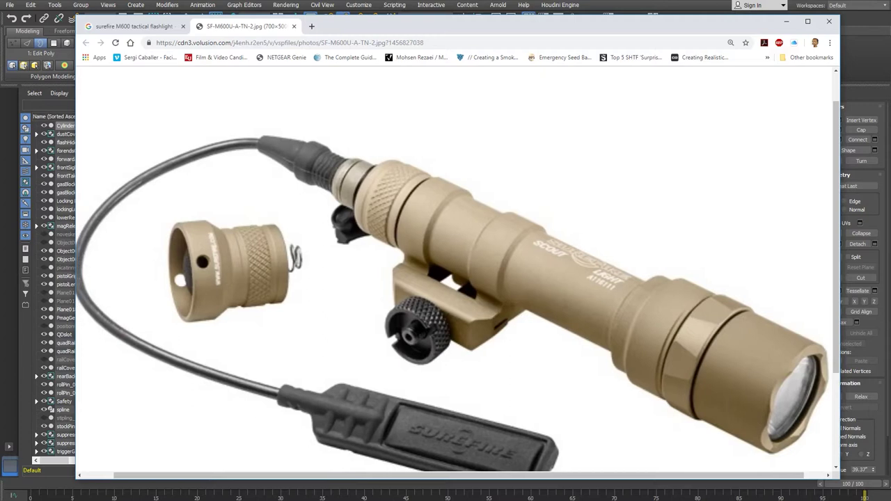
{"action": "key", "text": "alt+Tab"}
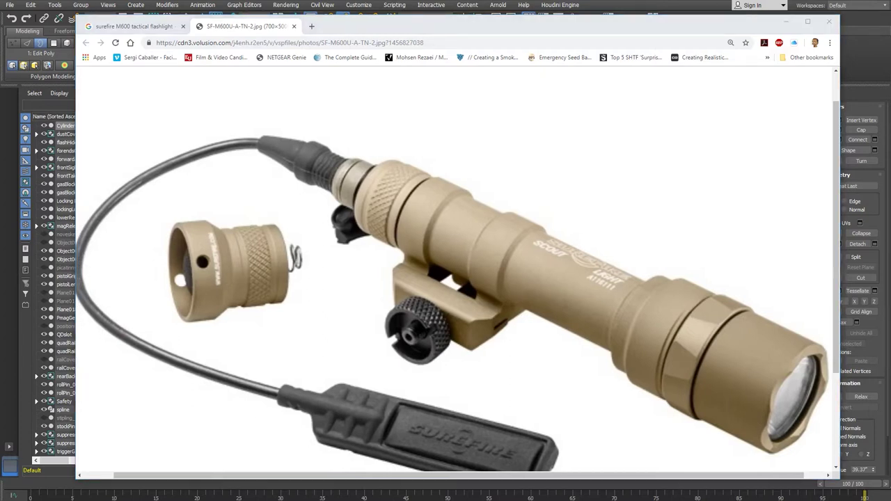
{"action": "key", "text": "alt+Tab"}
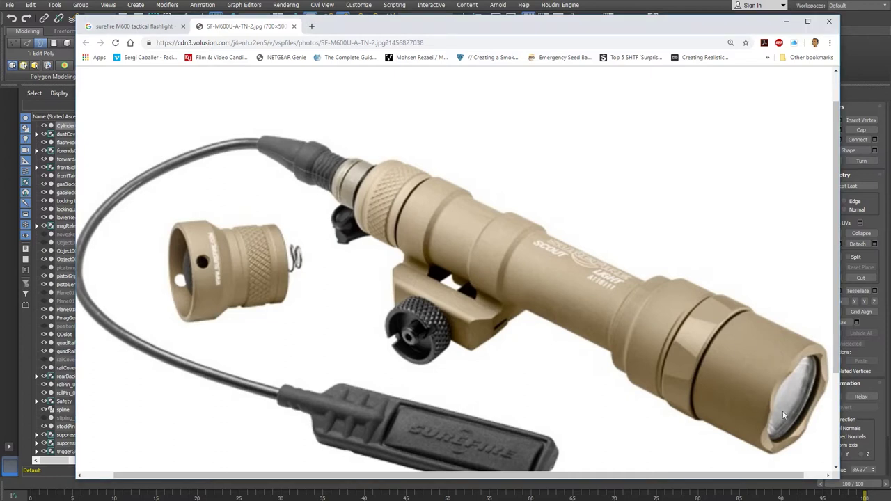
{"action": "key", "text": "alt+Tab"}
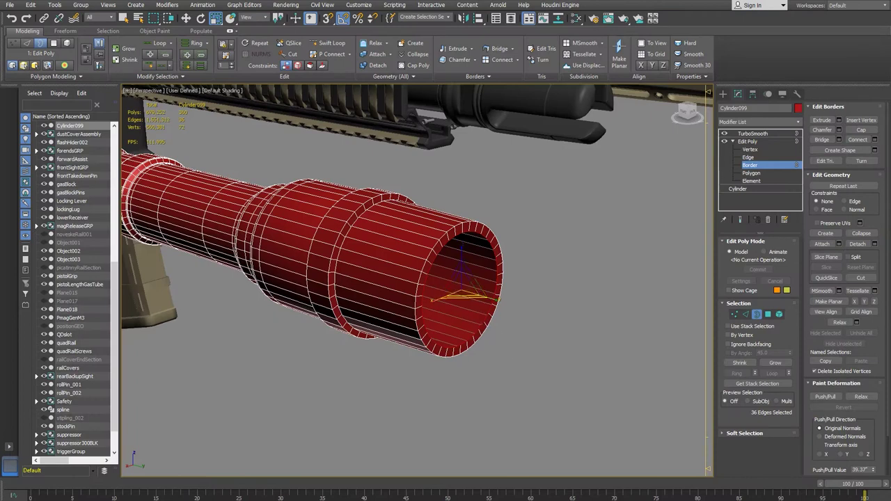
{"action": "mouse_move", "coordinate": [240, 499]}
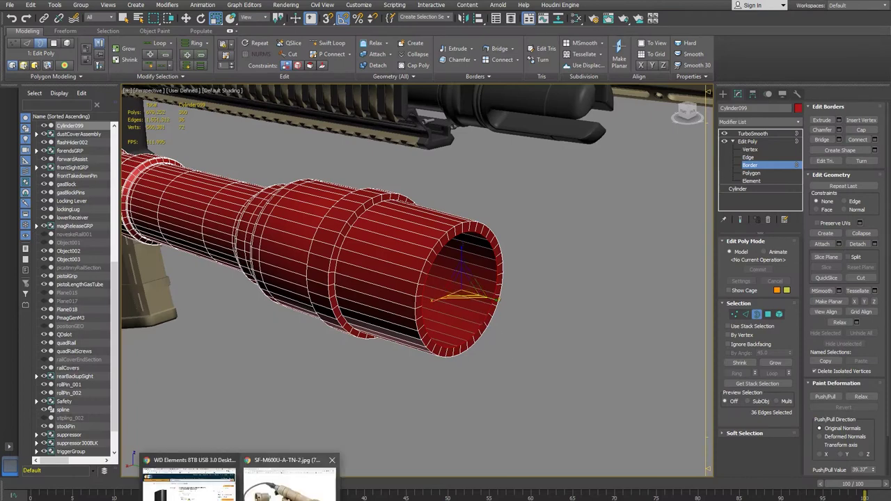
{"action": "left_click", "coordinate": [288, 479]}
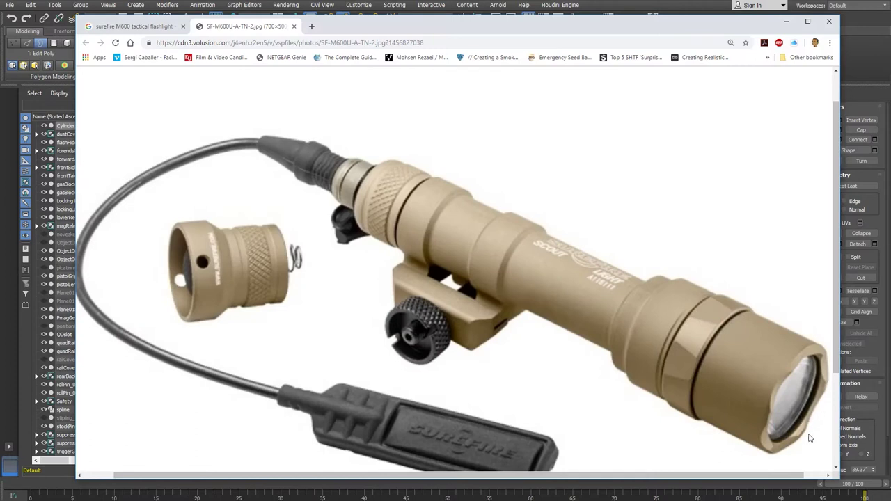
{"action": "key", "text": "alt+Tab"}
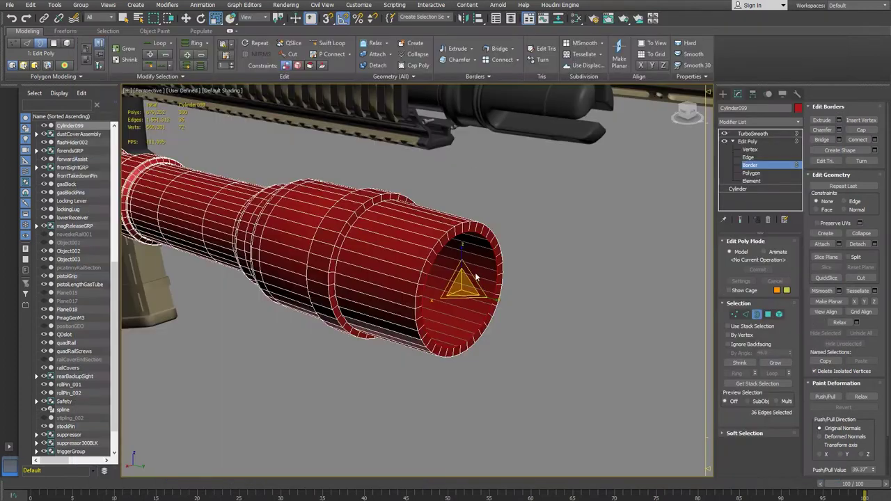
- Extrude the rim's inner border back along the axis into the head to form the opening's inner wall
{"action": "key", "text": "w"}
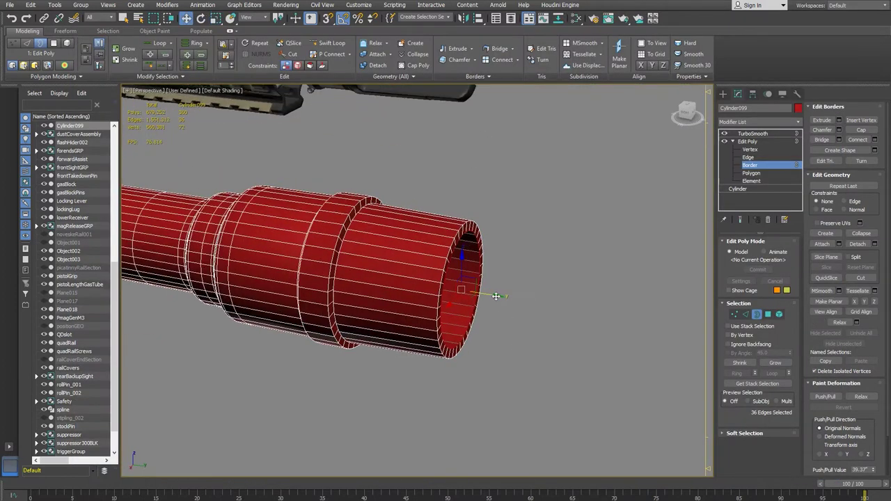
{"action": "middle_click_drag", "start_coordinate": [427, 285], "coordinate": [419, 327], "text": "alt"}
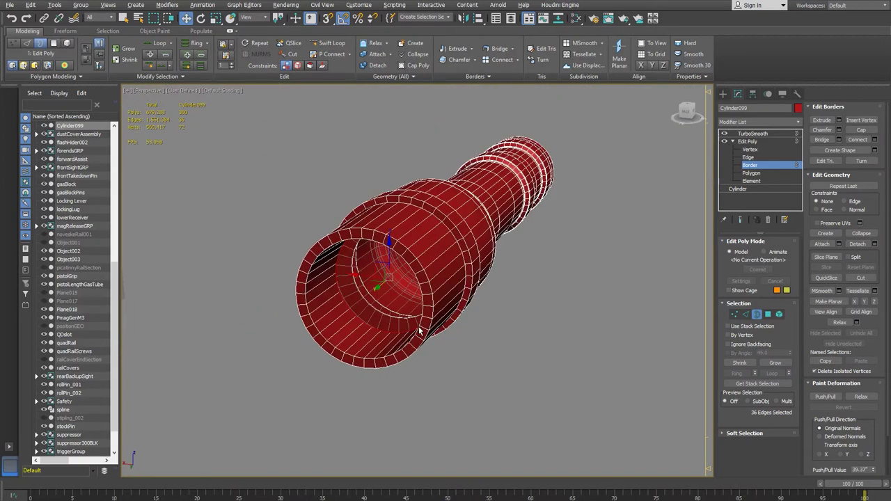
{"action": "left_click_drag", "start_coordinate": [375, 288], "coordinate": [381, 288]}
{"action": "middle_click_drag", "start_coordinate": [380, 288], "coordinate": [435, 308], "text": "alt"}
{"action": "scroll", "coordinate": [454, 311], "scroll_direction": "up", "scroll_amount": 3}
{"action": "scroll", "coordinate": [436, 311], "scroll_direction": "down", "scroll_amount": 3}
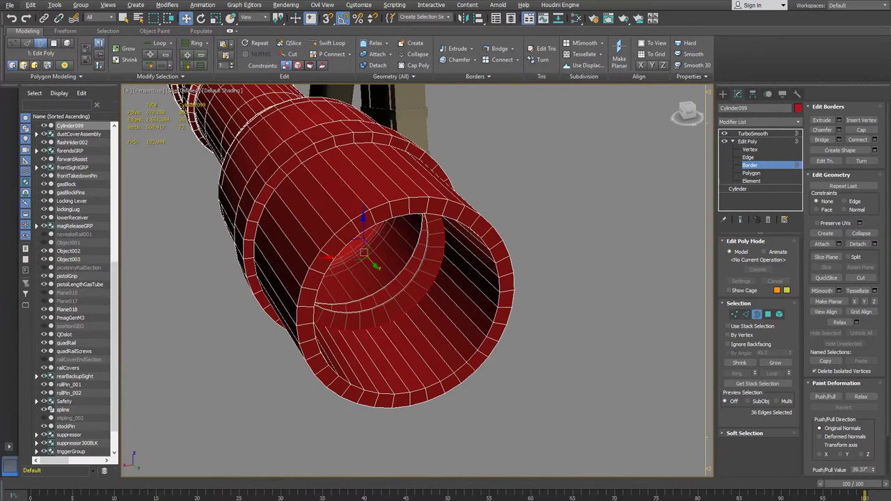
- Study the scalloped cutouts of the bezel in the reference photo and compare them with the modelled front rim
{"action": "left_click", "coordinate": [290, 481]}
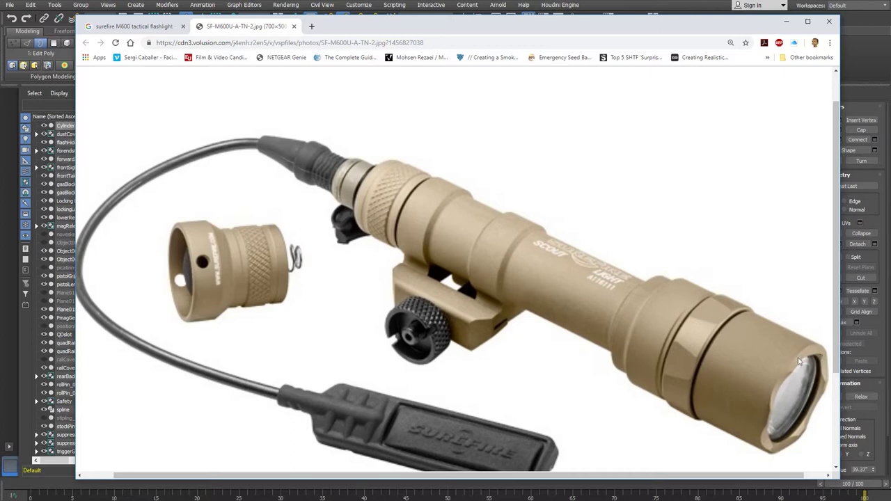
{"action": "left_click", "coordinate": [275, 11]}
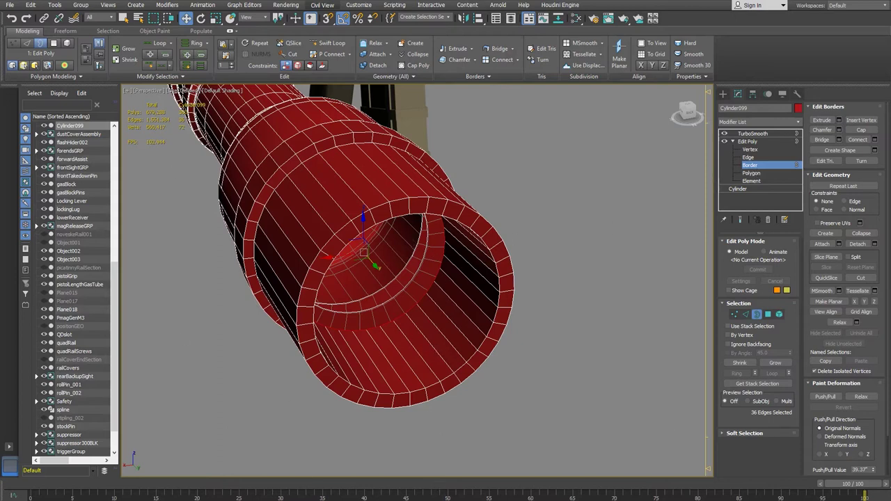
{"action": "left_click", "coordinate": [299, 487]}
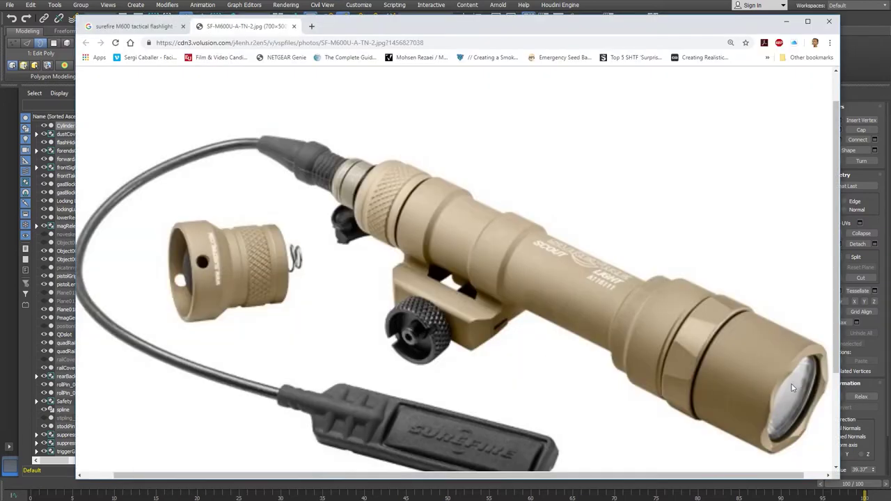
{"action": "left_click", "coordinate": [467, 4]}
{"action": "middle_click_drag", "start_coordinate": [506, 254], "coordinate": [505, 305], "text": "alt"}
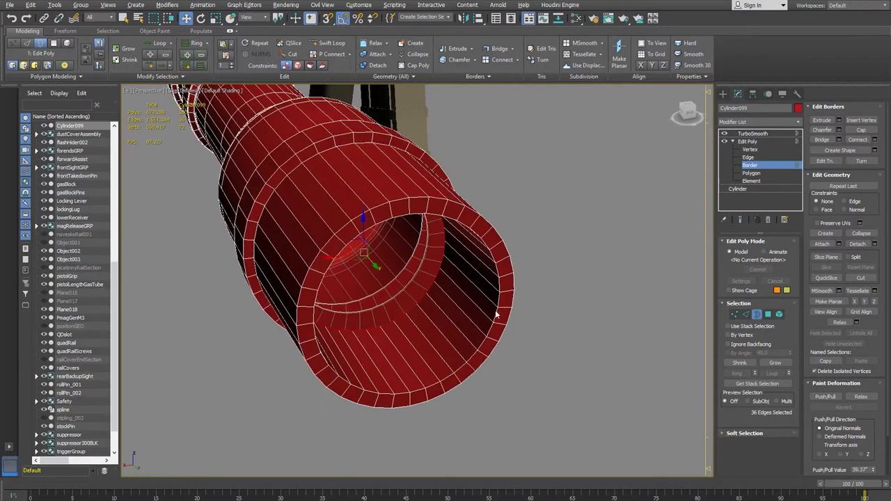
{"action": "middle_click_drag", "start_coordinate": [397, 205], "coordinate": [394, 229], "text": "alt"}
{"action": "scroll", "coordinate": [376, 232], "scroll_direction": "up", "scroll_amount": 2}
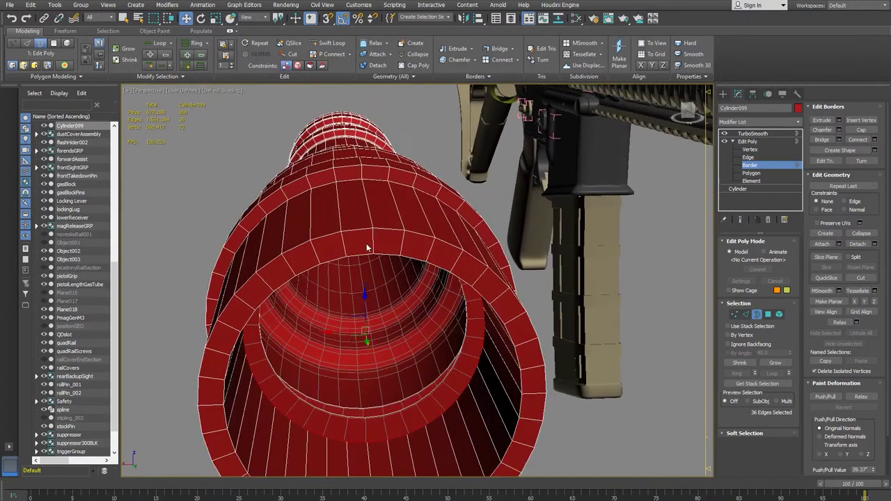
{"action": "mouse_move", "coordinate": [238, 499]}
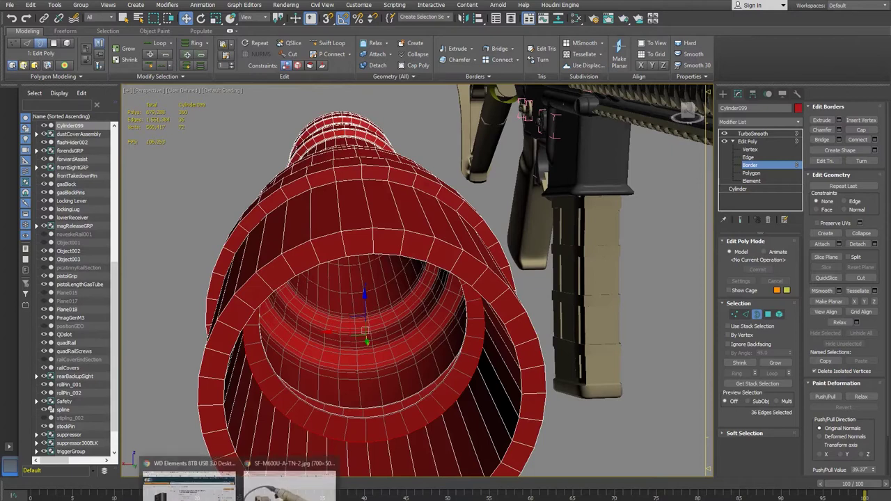
{"action": "left_click", "coordinate": [291, 480]}
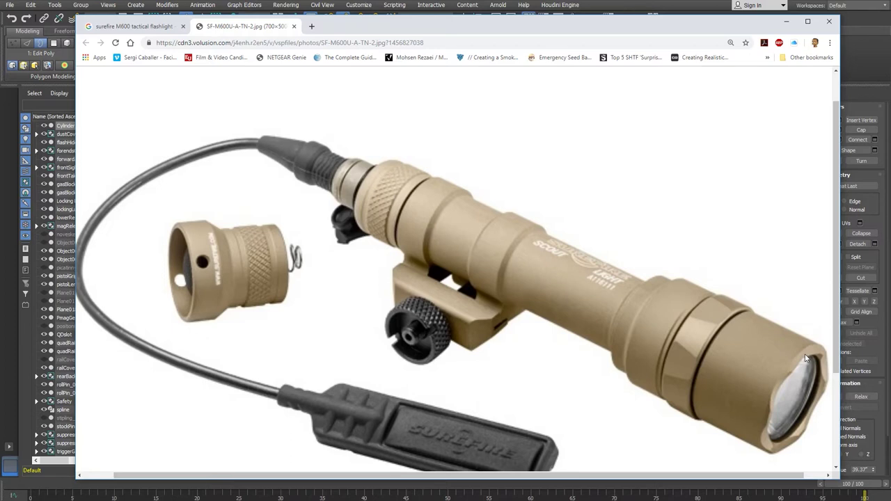
{"action": "left_click", "coordinate": [507, 15]}
{"action": "mouse_move", "coordinate": [399, 251]}
{"action": "middle_mouse_down", "text": "alt"}
{"action": "mouse_move", "coordinate": [397, 241]}
{"action": "mouse_move", "coordinate": [399, 250]}
{"action": "middle_mouse_up", "text": "alt"}
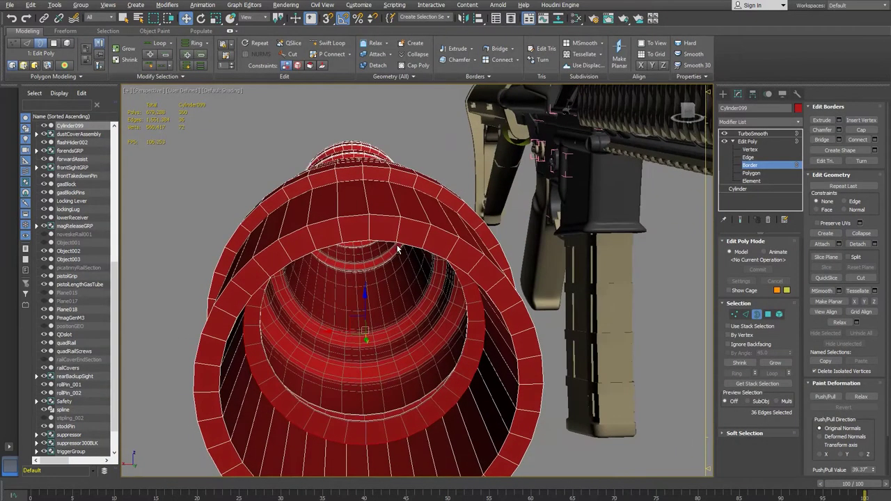
- Select six adjacent polygons along the top of the head's front rim to mark out one scallop
{"action": "left_click", "coordinate": [766, 174]}
{"action": "double_click", "coordinate": [299, 240]}
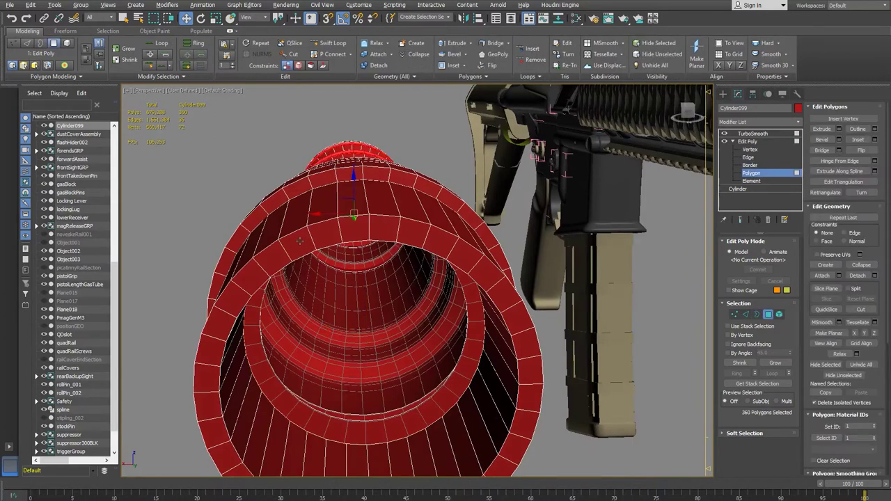
{"action": "key", "text": "q"}
{"action": "left_click", "coordinate": [299, 241]}
{"action": "left_click", "coordinate": [314, 245], "text": "shift"}
{"action": "left_click", "coordinate": [311, 244]}
{"action": "left_click", "coordinate": [328, 235], "text": "ctrl"}
{"action": "left_click", "coordinate": [353, 230], "text": "ctrl"}
{"action": "left_click", "coordinate": [385, 230], "text": "ctrl"}
{"action": "left_click", "coordinate": [417, 233], "text": "ctrl"}
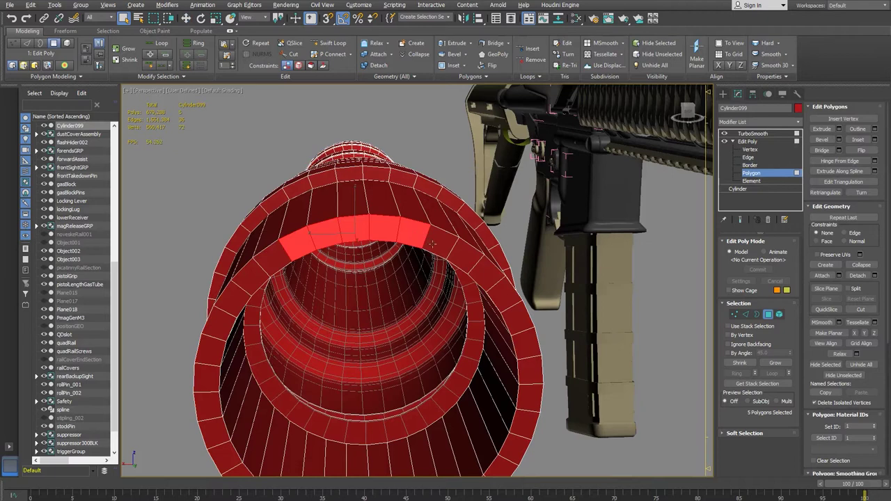
{"action": "left_click", "coordinate": [440, 241], "text": "ctrl"}
- Inspect the selected stretch of the front rim from several angles to judge the span of the scallop
{"action": "middle_click_drag", "start_coordinate": [364, 279], "coordinate": [312, 268], "text": "alt"}
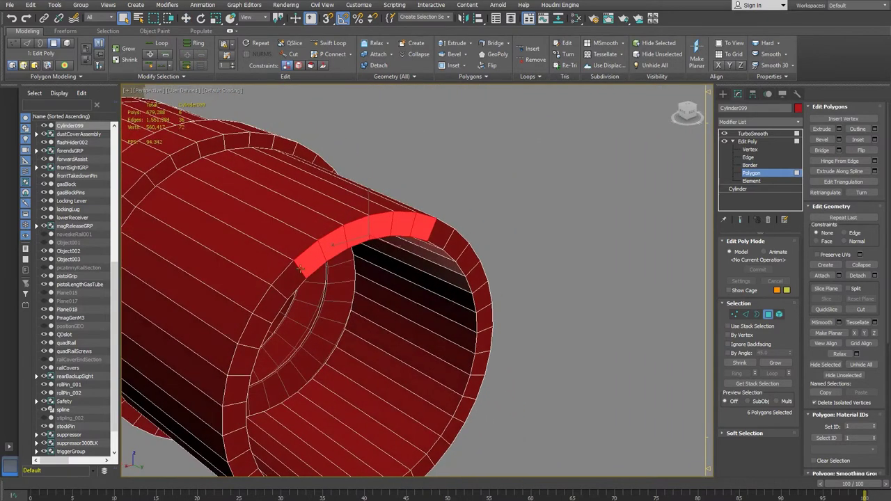
{"action": "middle_click_drag", "start_coordinate": [298, 268], "coordinate": [404, 289], "text": "alt"}
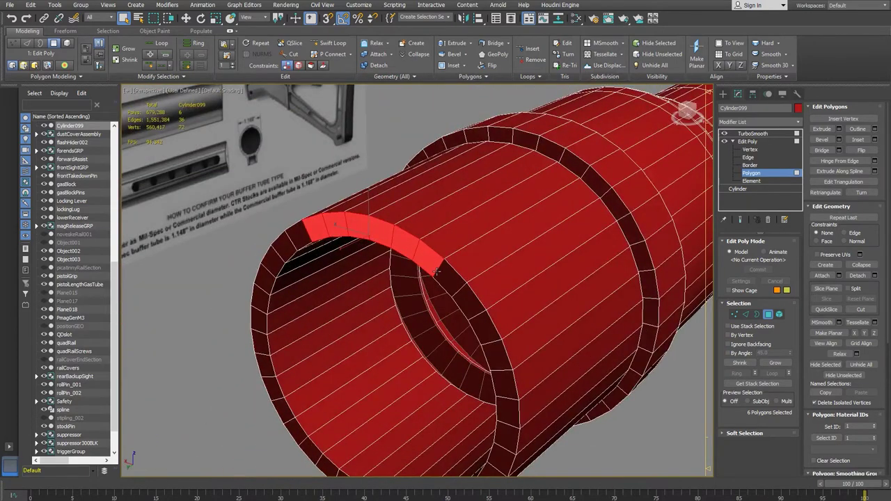
{"action": "middle_click_drag", "start_coordinate": [404, 272], "coordinate": [409, 277], "text": "alt"}
{"action": "middle_click_drag", "start_coordinate": [355, 233], "coordinate": [410, 255], "text": "alt"}
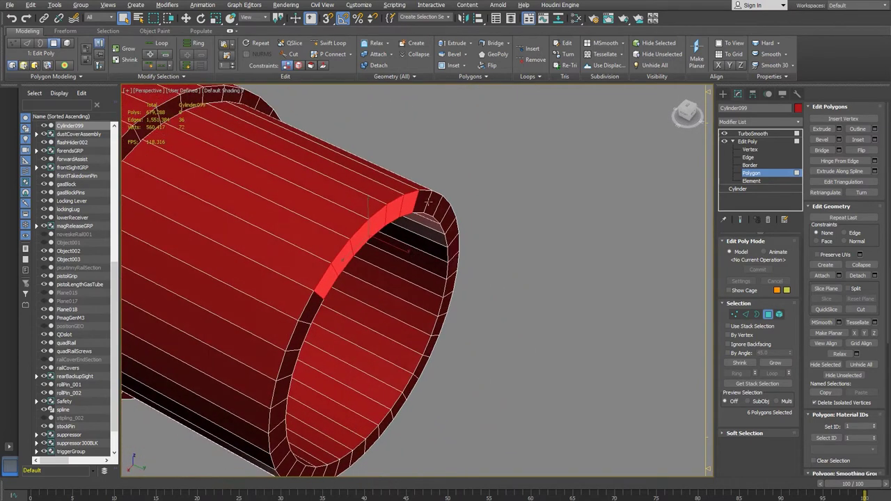
{"action": "middle_click_drag", "start_coordinate": [324, 254], "coordinate": [308, 241], "text": "alt"}
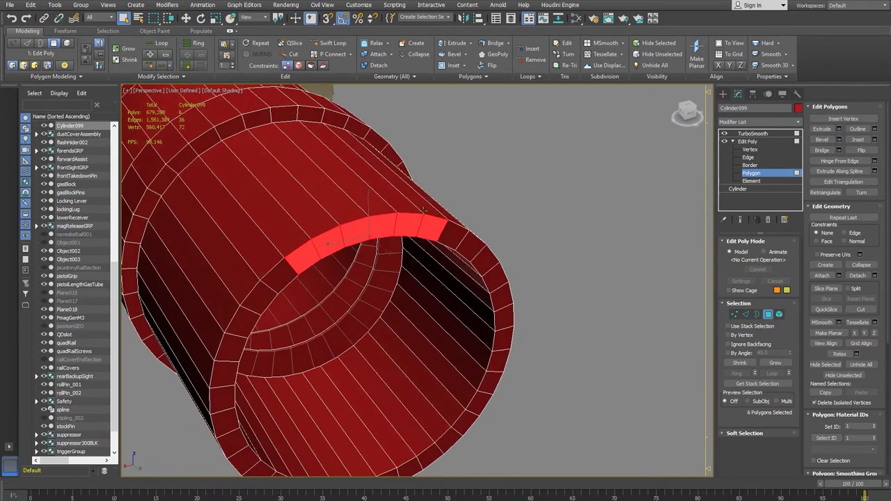
{"action": "middle_click_drag", "start_coordinate": [422, 211], "coordinate": [381, 252], "text": "alt"}
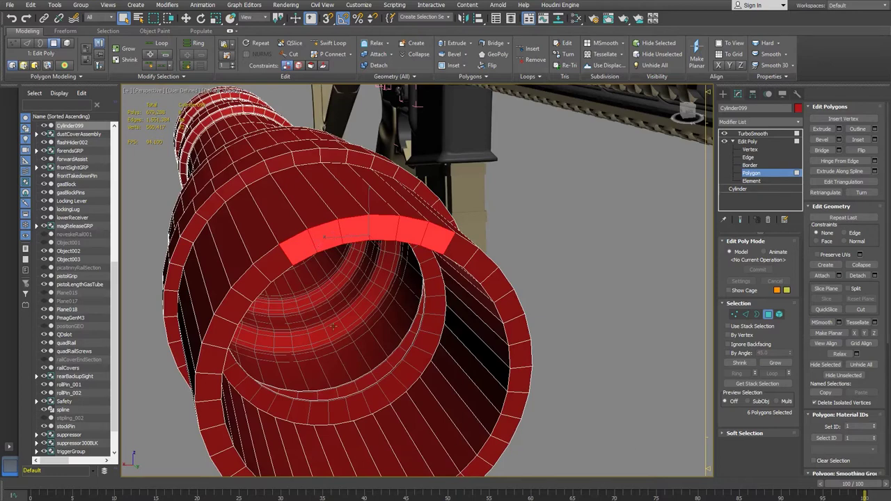
{"action": "mouse_move", "coordinate": [463, 284]}
{"action": "middle_mouse_down", "text": "alt"}
{"action": "mouse_move", "coordinate": [458, 274]}
{"action": "mouse_move", "coordinate": [471, 293]}
{"action": "middle_mouse_up", "text": "alt"}
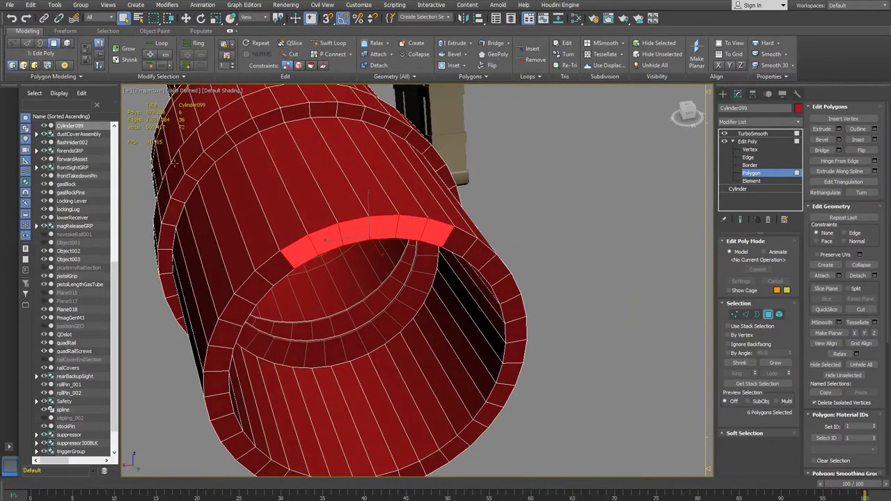
{"action": "middle_click_drag", "start_coordinate": [407, 237], "coordinate": [409, 222], "text": "alt"}
{"action": "middle_click_drag", "start_coordinate": [411, 260], "coordinate": [317, 298], "text": "alt"}
{"action": "scroll", "coordinate": [314, 289], "scroll_direction": "up", "scroll_amount": 3}
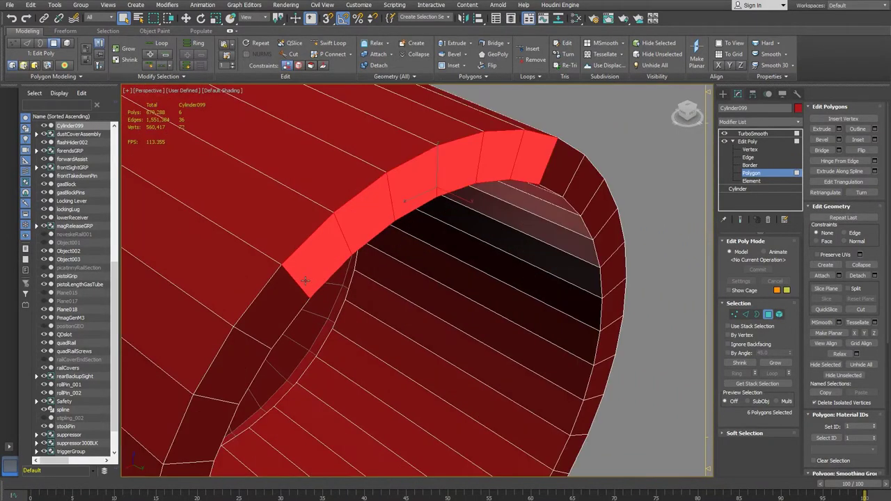
{"action": "scroll", "coordinate": [306, 281], "scroll_direction": "down", "scroll_amount": 1}
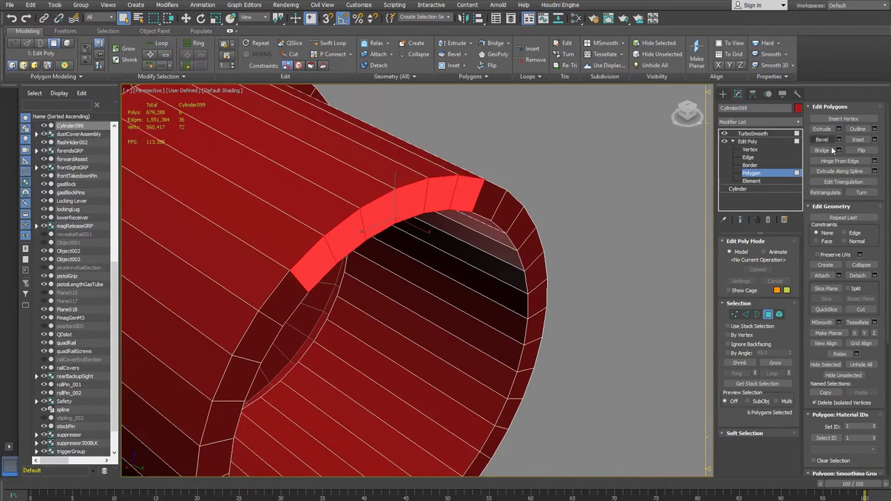
- Move two edges across the head's front rim back along the axis to start the scalloped cutout
{"action": "left_click", "coordinate": [751, 158]}
{"action": "left_click", "coordinate": [479, 206], "text": "ctrl"}
{"action": "middle_click_drag", "start_coordinate": [479, 206], "coordinate": [424, 267], "text": "alt"}
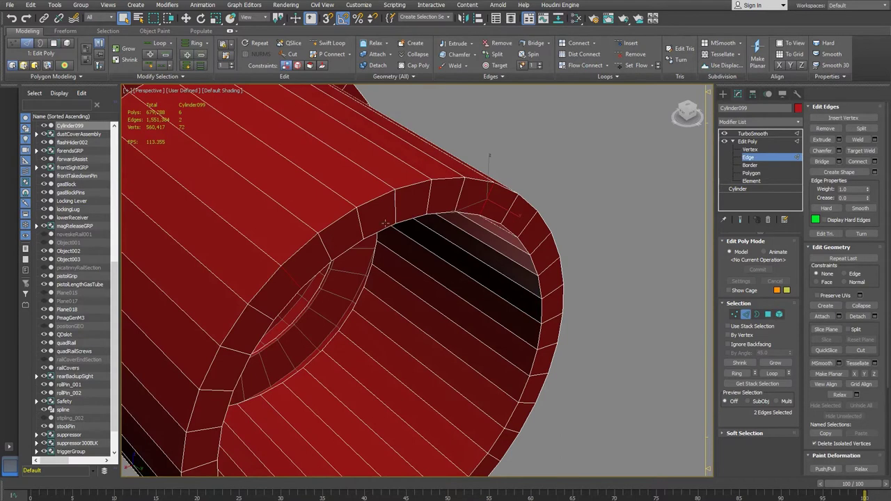
{"action": "middle_click_drag", "start_coordinate": [424, 225], "coordinate": [449, 242], "text": "alt"}
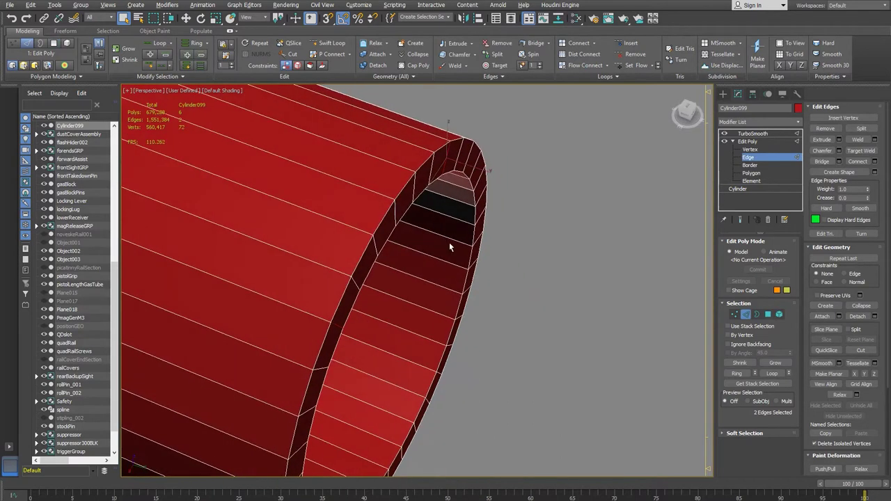
{"action": "key", "text": "w"}
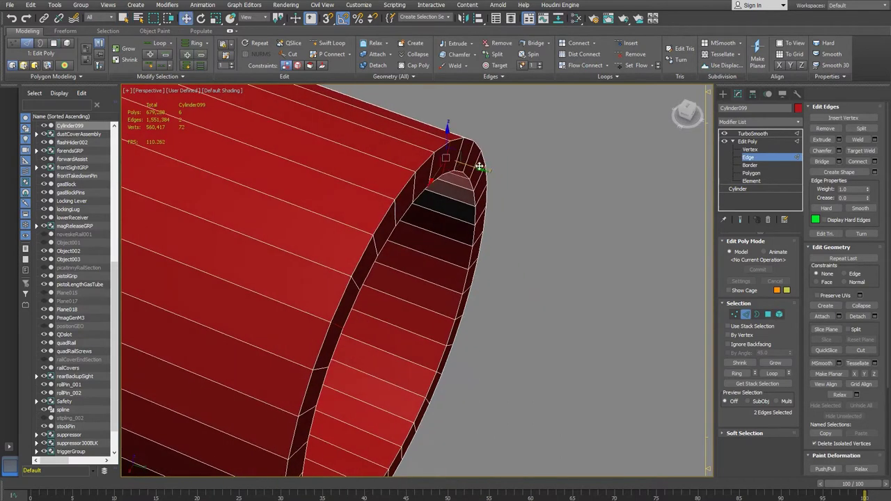
{"action": "left_click_drag", "start_coordinate": [477, 170], "coordinate": [447, 153]}
- Move more matching edges on both sides of the front rim's scallop back along the head's axis to shape the cutout
{"action": "middle_click_drag", "start_coordinate": [465, 279], "coordinate": [340, 287], "text": "alt"}
{"action": "left_click", "coordinate": [280, 300]}
{"action": "left_click", "coordinate": [337, 282]}
{"action": "left_click", "coordinate": [440, 180]}
{"action": "left_click", "coordinate": [470, 194]}
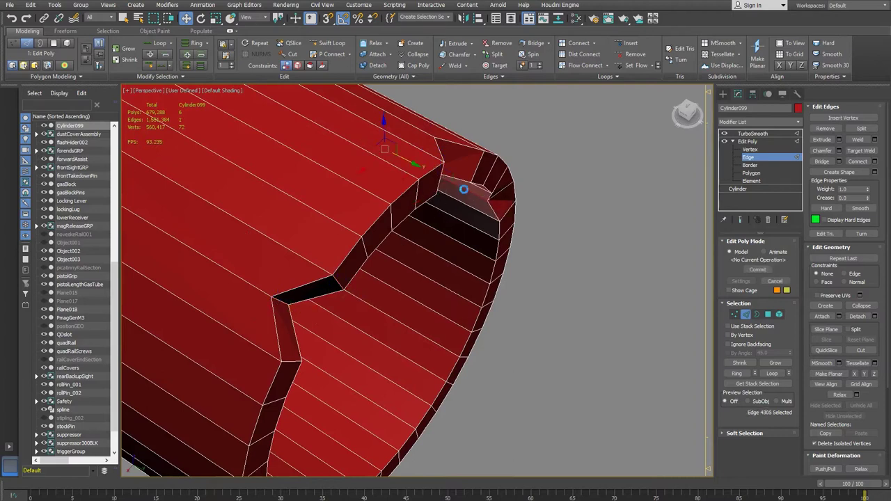
{"action": "key", "text": "ctrl+z"}
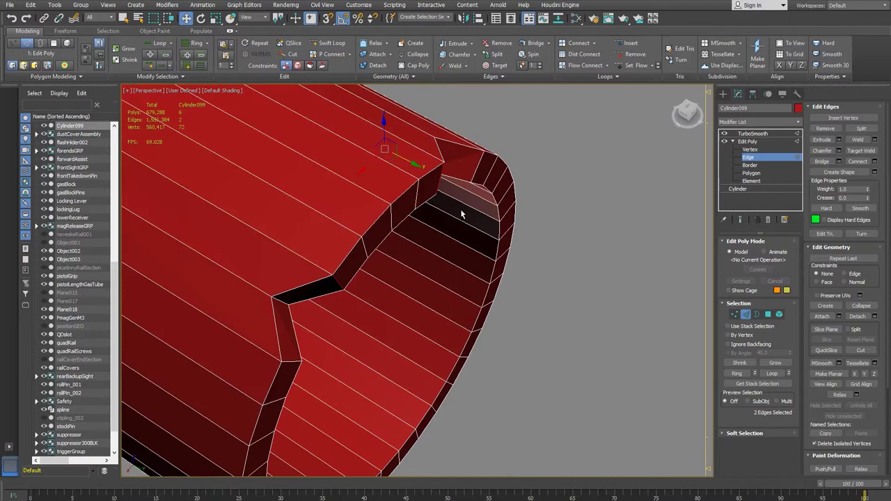
{"action": "left_click_drag", "start_coordinate": [412, 162], "coordinate": [398, 152]}
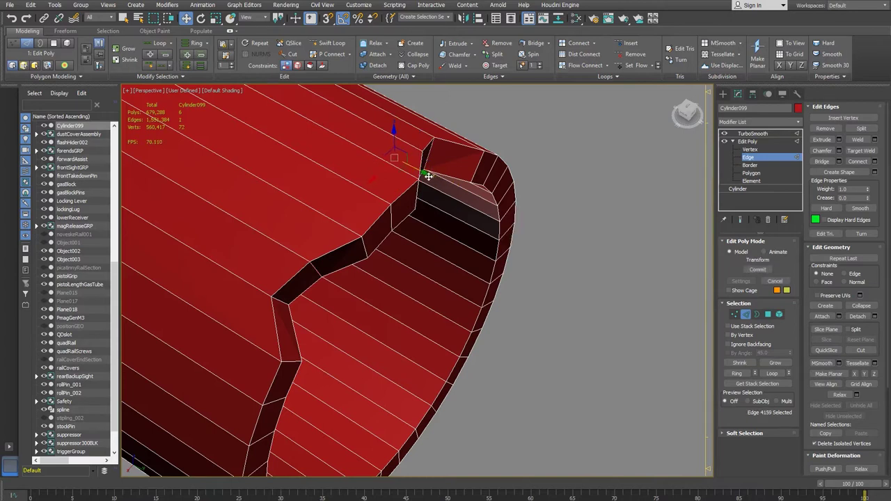
{"action": "left_click", "coordinate": [426, 173], "text": "ctrl"}
{"action": "left_click_drag", "start_coordinate": [422, 174], "coordinate": [425, 174]}
- Move the two outermost edges of the scallop slightly forward along the axis to even out its curve
{"action": "left_click", "coordinate": [277, 301]}
{"action": "middle_click_drag", "start_coordinate": [278, 301], "coordinate": [487, 346], "text": "alt"}
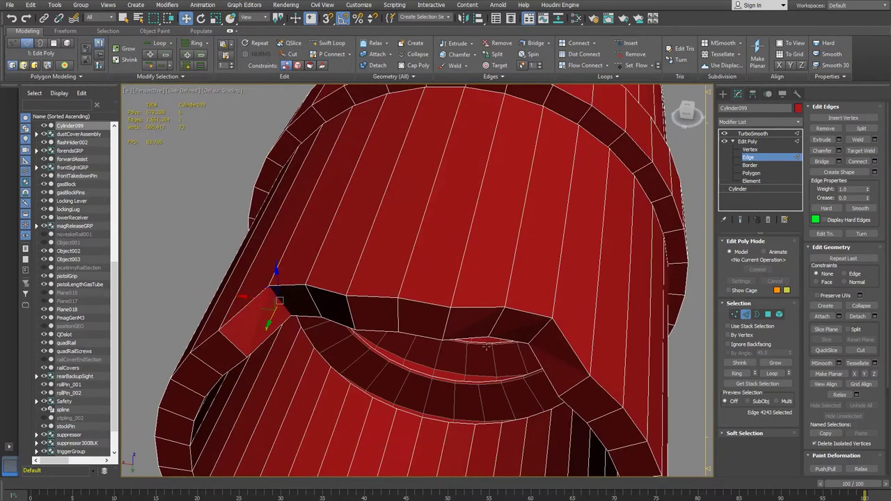
{"action": "left_click", "coordinate": [542, 338], "text": "ctrl"}
{"action": "middle_click_drag", "start_coordinate": [543, 337], "coordinate": [467, 350], "text": "alt"}
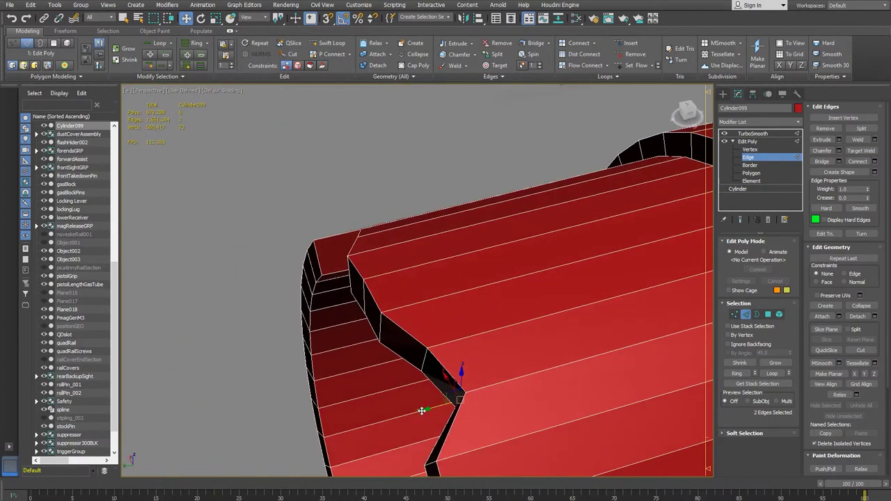
{"action": "left_click_drag", "start_coordinate": [426, 410], "coordinate": [411, 406]}
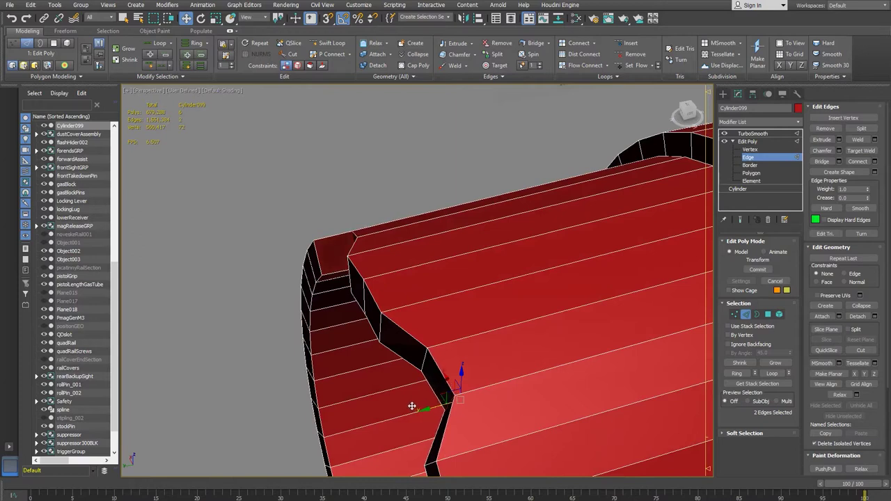
- Examine the scalloped rim from several angles and compare the bezel with the SureFire reference photos in the browser
{"action": "left_click", "coordinate": [380, 333]}
{"action": "middle_click_drag", "start_coordinate": [380, 335], "coordinate": [367, 395], "text": "alt"}
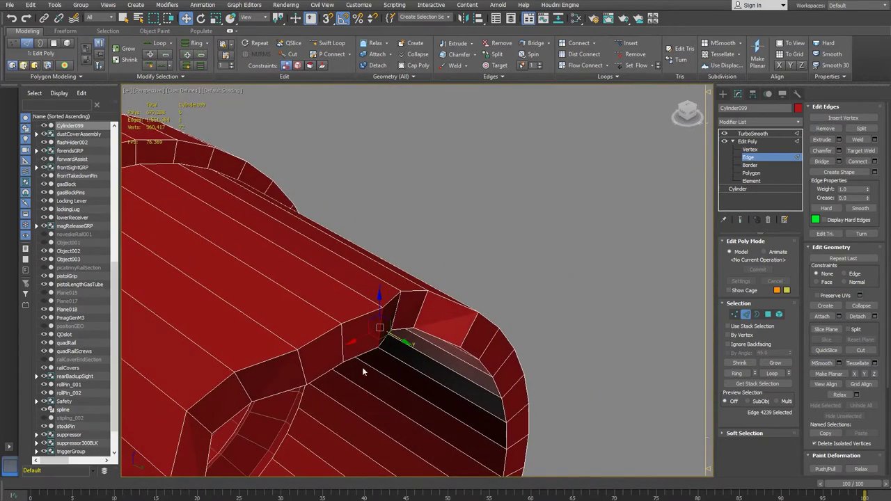
{"action": "middle_click_drag", "start_coordinate": [315, 368], "coordinate": [300, 376], "text": "alt"}
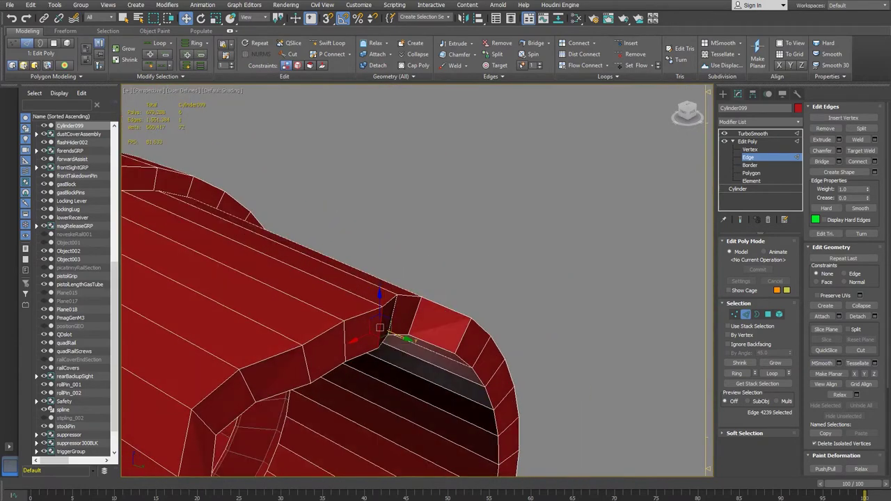
{"action": "left_click", "coordinate": [320, 484]}
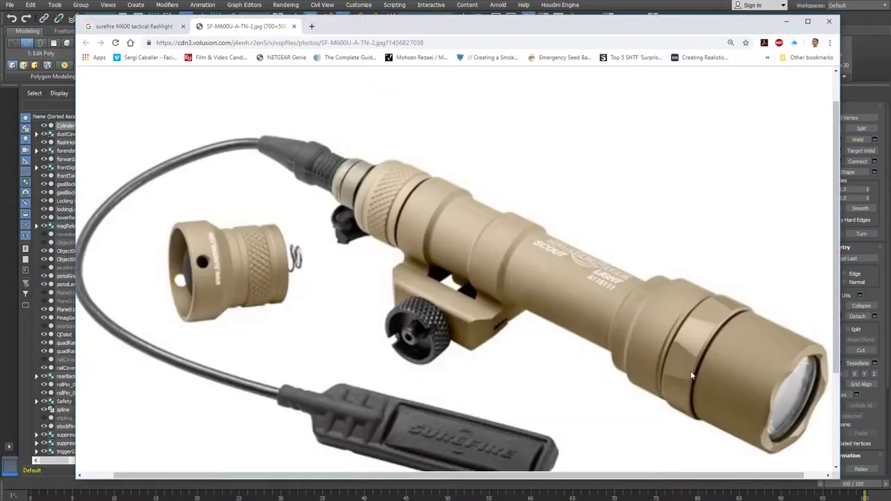
{"action": "key", "text": "alt+Tab"}
{"action": "middle_click_drag", "start_coordinate": [458, 338], "coordinate": [450, 356], "text": "alt"}
{"action": "middle_click_drag", "start_coordinate": [449, 356], "coordinate": [554, 270]}
{"action": "middle_click_drag", "start_coordinate": [555, 270], "coordinate": [460, 271], "text": "alt"}
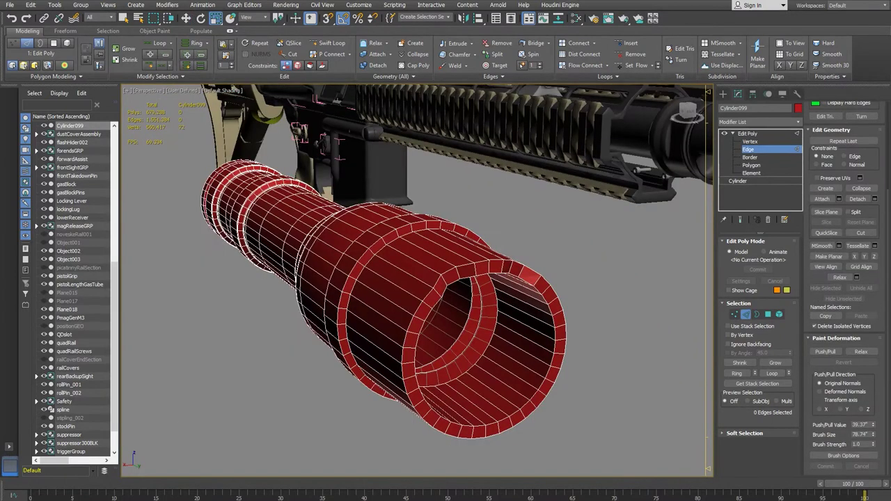
{"action": "mouse_move", "coordinate": [219, 500]}
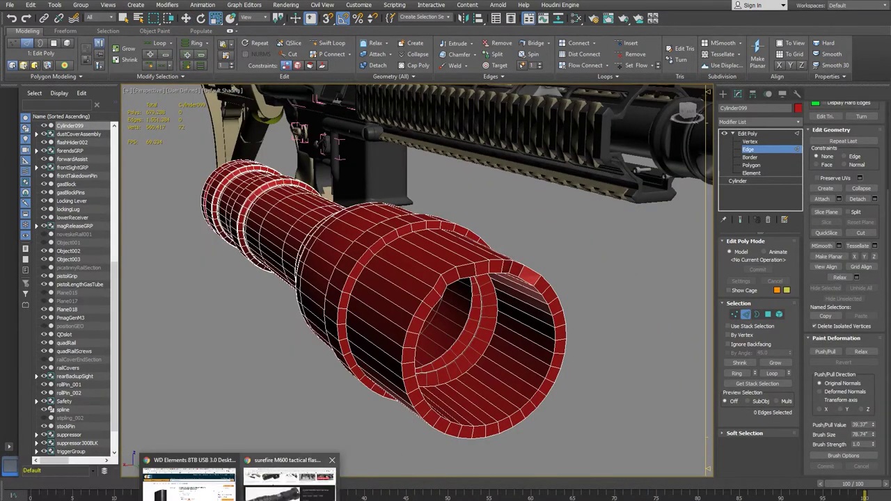
{"action": "left_click", "coordinate": [275, 489]}
{"action": "left_click", "coordinate": [196, 90]}
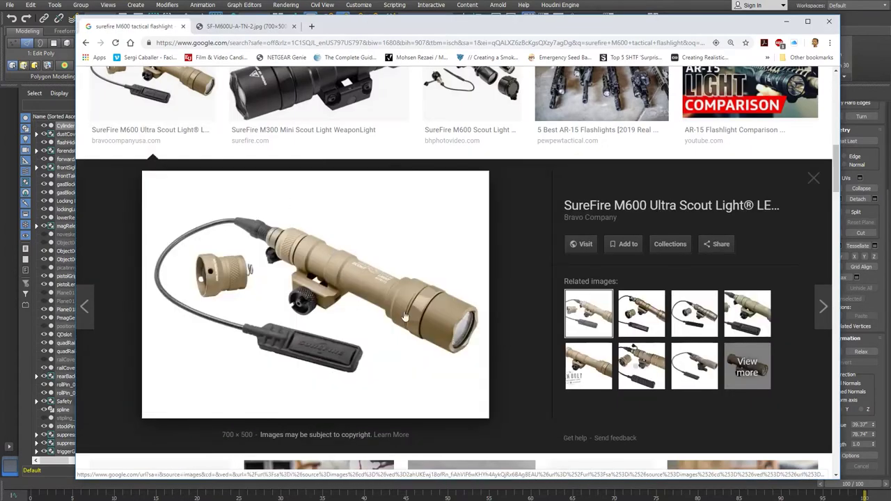
{"action": "key", "text": "ctrl+Tab"}
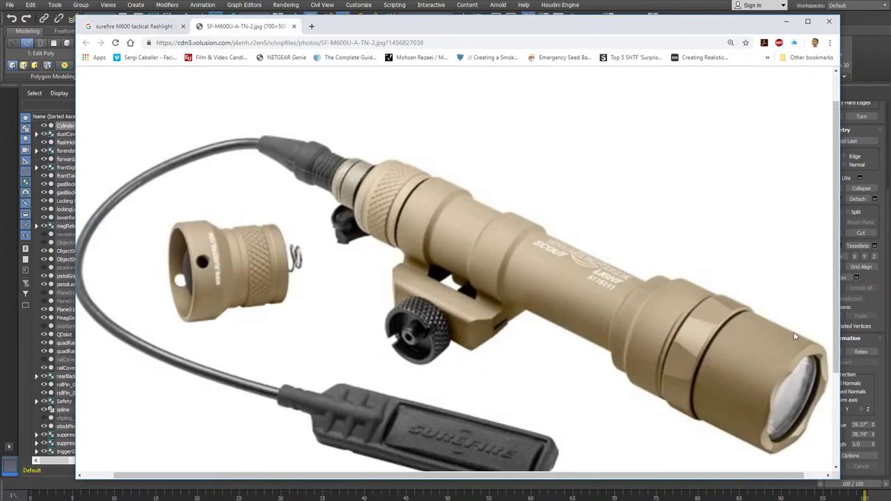
{"action": "left_click", "coordinate": [619, 5]}
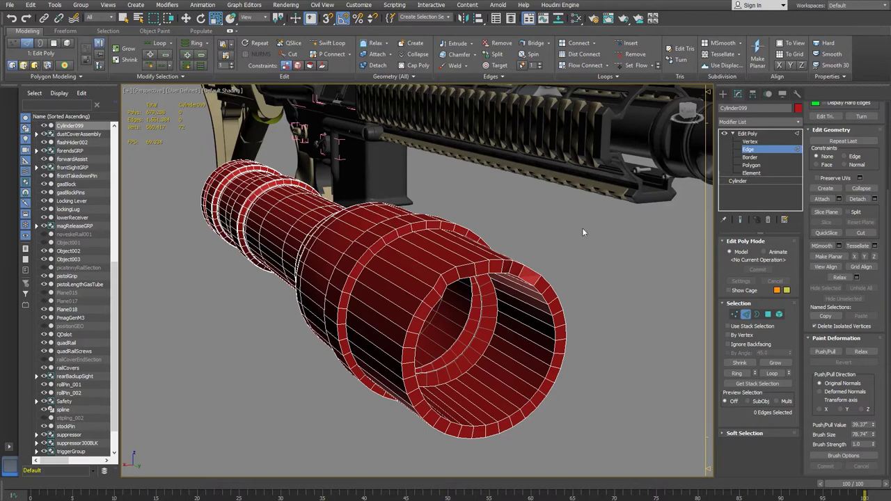
- Connect the ring of edges around the head's front rim with 2 segments and a pinch of 60
{"action": "scroll", "coordinate": [390, 293], "scroll_direction": "up", "scroll_amount": 4}
{"action": "left_click", "coordinate": [447, 259]}
{"action": "left_click", "coordinate": [737, 373]}
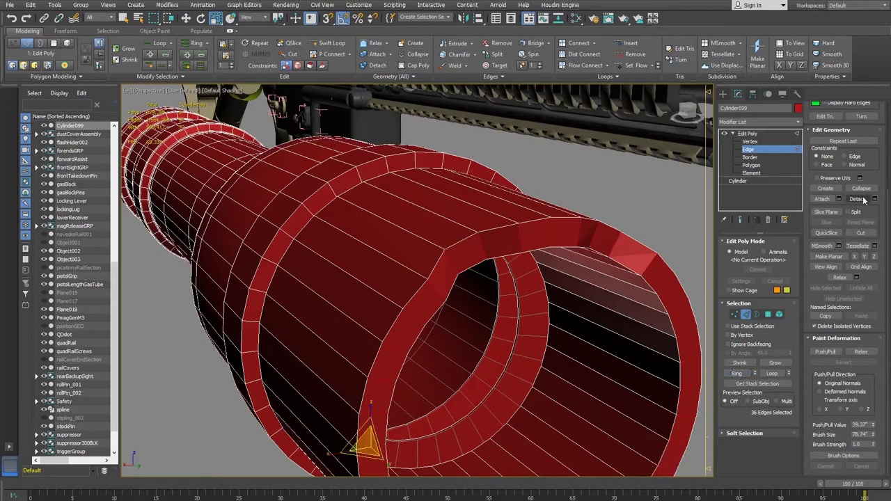
{"action": "left_click_drag", "start_coordinate": [866, 175], "coordinate": [873, 303]}
{"action": "left_click", "coordinate": [874, 162]}
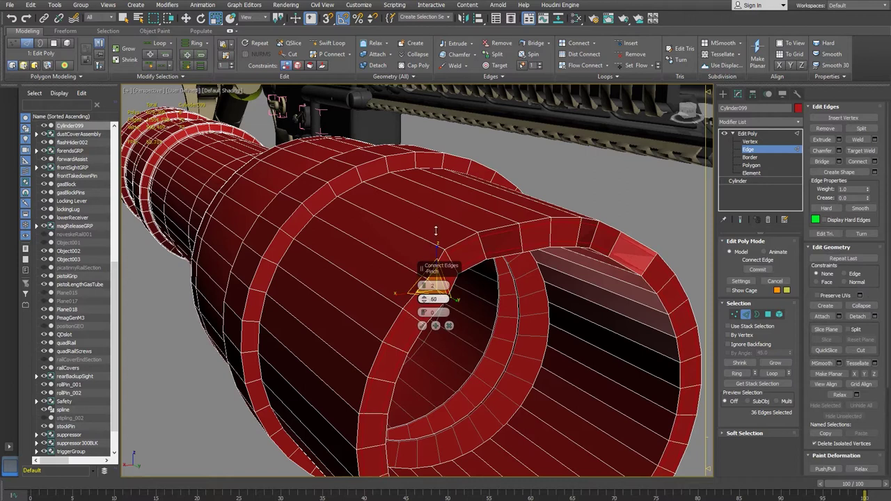
{"action": "left_click", "coordinate": [423, 325]}
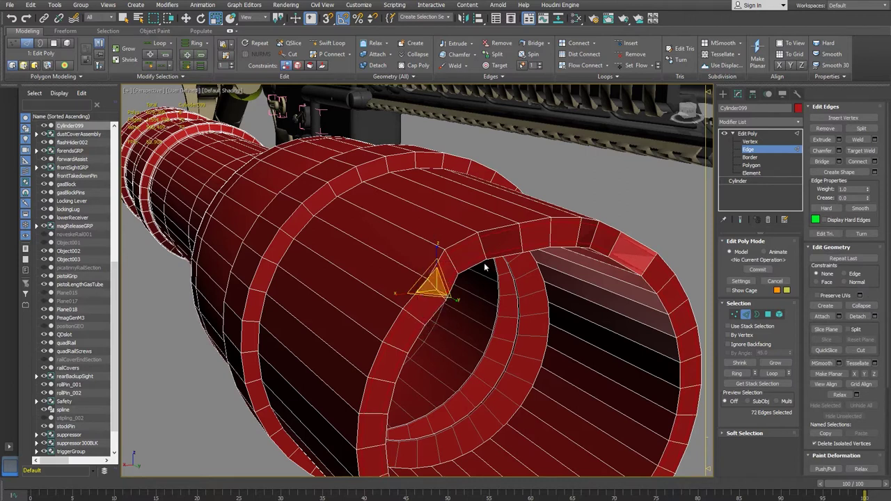
- Select the two middle-strip polygons at the top of the front rim and scale them narrower across the rim's thickness
{"action": "middle_click_drag", "start_coordinate": [552, 304], "coordinate": [538, 314]}
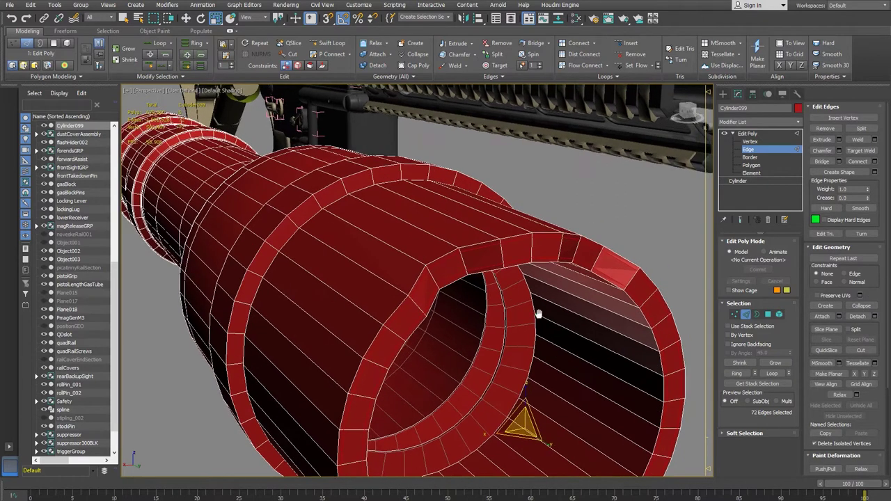
{"action": "left_click", "coordinate": [752, 165]}
{"action": "left_click", "coordinate": [517, 250]}
{"action": "left_click", "coordinate": [552, 248], "text": "ctrl"}
{"action": "middle_click_drag", "start_coordinate": [538, 279], "coordinate": [503, 220], "text": "alt"}
{"action": "left_click_drag", "start_coordinate": [531, 297], "coordinate": [545, 239]}
{"action": "middle_click_drag", "start_coordinate": [545, 237], "coordinate": [497, 286], "text": "alt"}
{"action": "scroll", "coordinate": [497, 286], "scroll_direction": "up", "scroll_amount": 3}
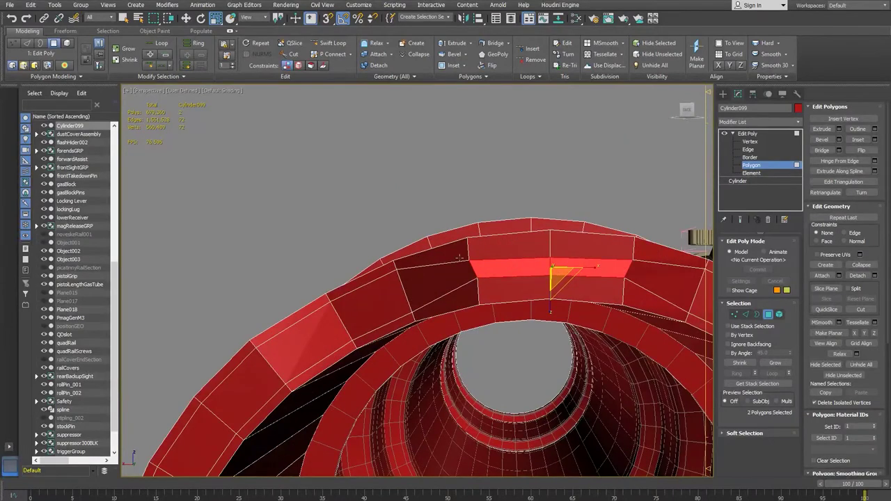
- Scale the two outer corner vertices at the ends of the narrowed rim strip slightly toward each other
{"action": "left_click", "coordinate": [757, 149]}
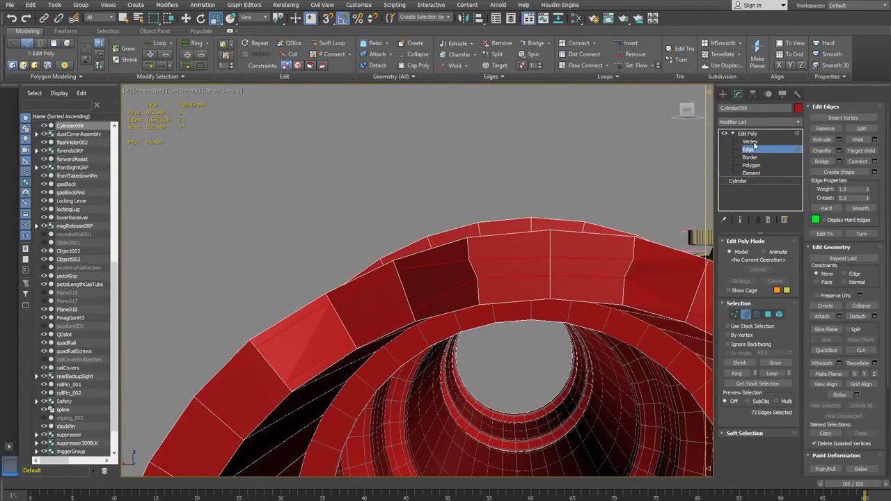
{"action": "left_click", "coordinate": [751, 141]}
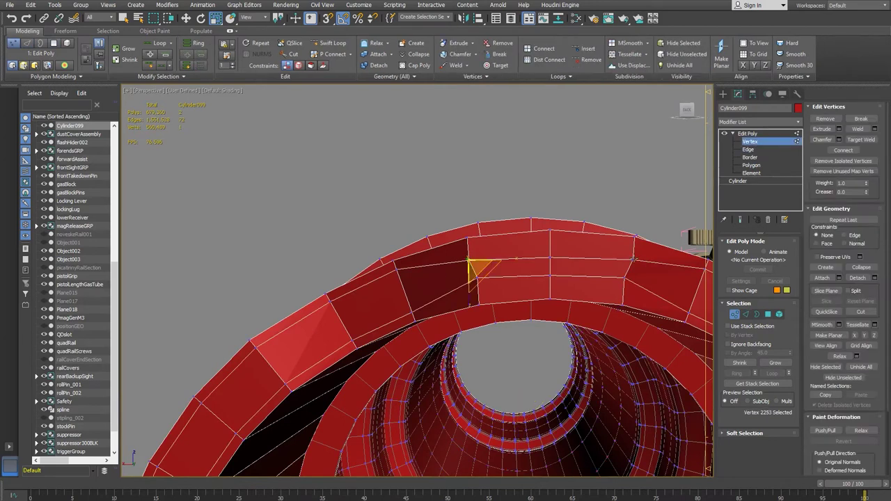
{"action": "left_click", "coordinate": [634, 259], "text": "ctrl"}
{"action": "left_click_drag", "start_coordinate": [596, 259], "coordinate": [592, 258]}
{"action": "middle_click_drag", "start_coordinate": [556, 292], "coordinate": [694, 216], "text": "alt"}
- Pull the two narrow polygons at the top of the rim forward along the head's axis
{"action": "left_click", "coordinate": [753, 166]}
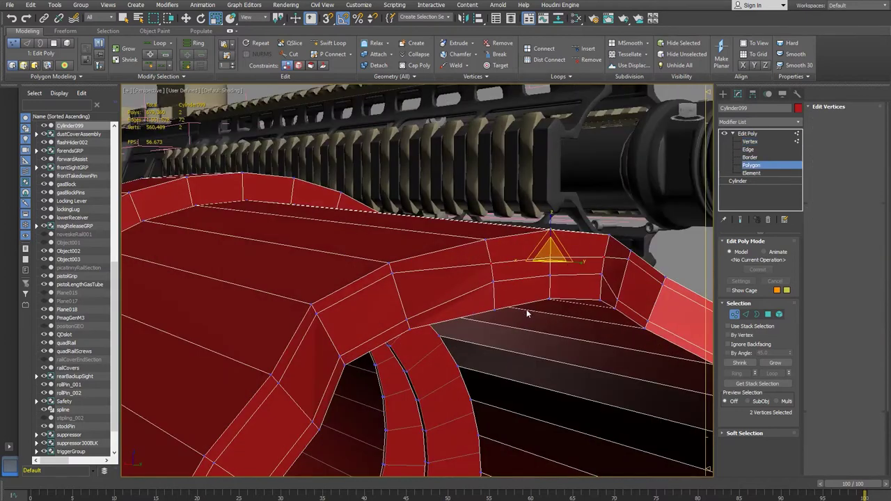
{"action": "middle_click_drag", "start_coordinate": [527, 309], "coordinate": [518, 287], "text": "alt"}
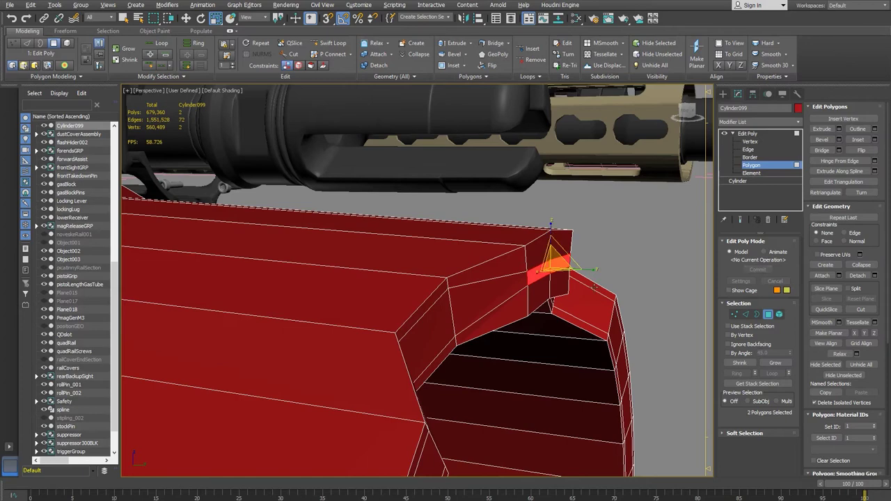
{"action": "key", "text": "w"}
{"action": "left_click_drag", "start_coordinate": [587, 270], "coordinate": [615, 273]}
{"action": "middle_click_drag", "start_coordinate": [594, 293], "coordinate": [454, 339], "text": "alt"}
{"action": "middle_click_drag", "start_coordinate": [600, 257], "coordinate": [591, 150], "text": "alt"}
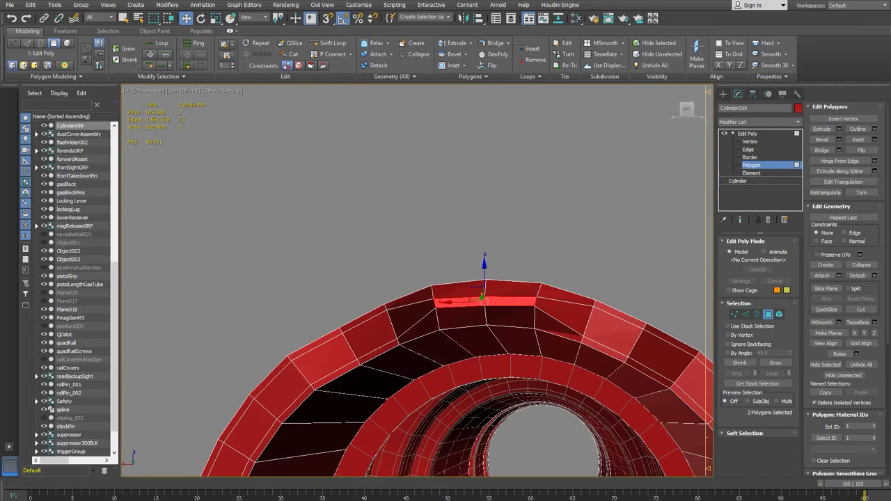
- Check the bezel in the reference photo, then move the two outer rim edges behind the raised strip back along the axis
{"action": "mouse_move", "coordinate": [364, 485]}
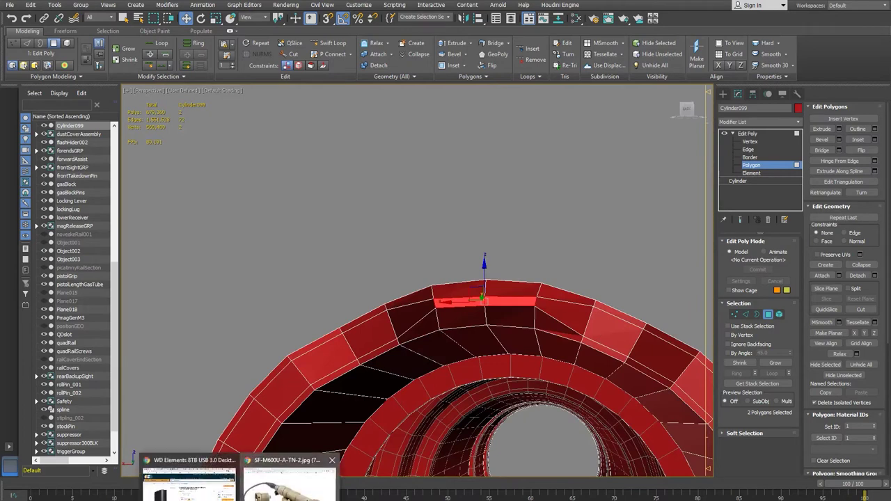
{"action": "left_click", "coordinate": [292, 484]}
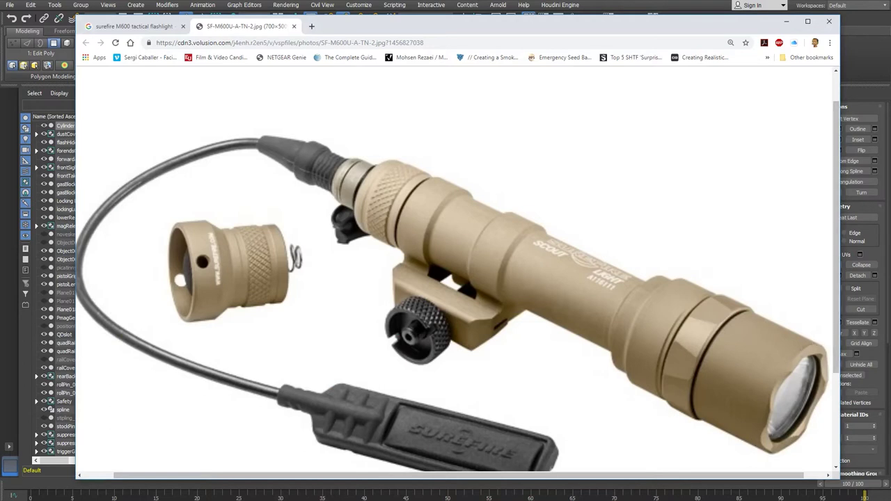
{"action": "key", "text": "alt+Tab"}
{"action": "middle_click_drag", "start_coordinate": [393, 279], "coordinate": [443, 325], "text": "alt"}
{"action": "left_click", "coordinate": [456, 289]}
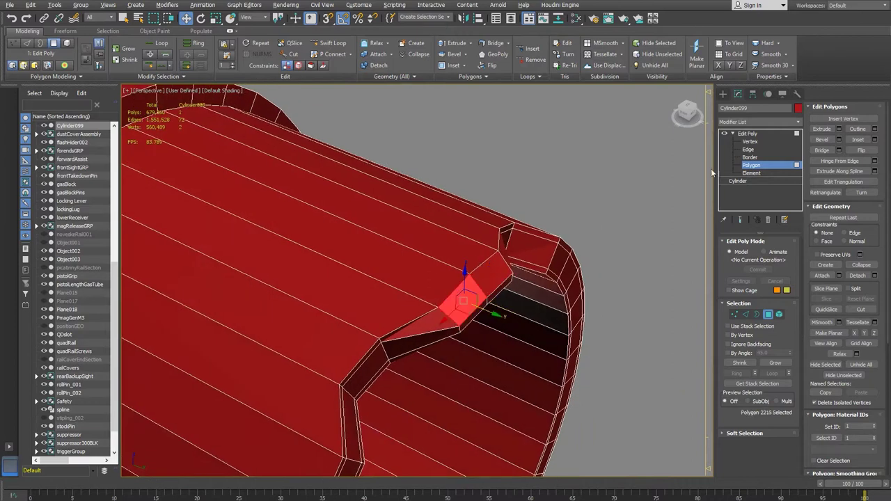
{"action": "left_click", "coordinate": [752, 150]}
{"action": "left_click", "coordinate": [487, 260]}
{"action": "left_click", "coordinate": [447, 300], "text": "ctrl"}
{"action": "middle_click_drag", "start_coordinate": [446, 301], "coordinate": [502, 293], "text": "alt"}
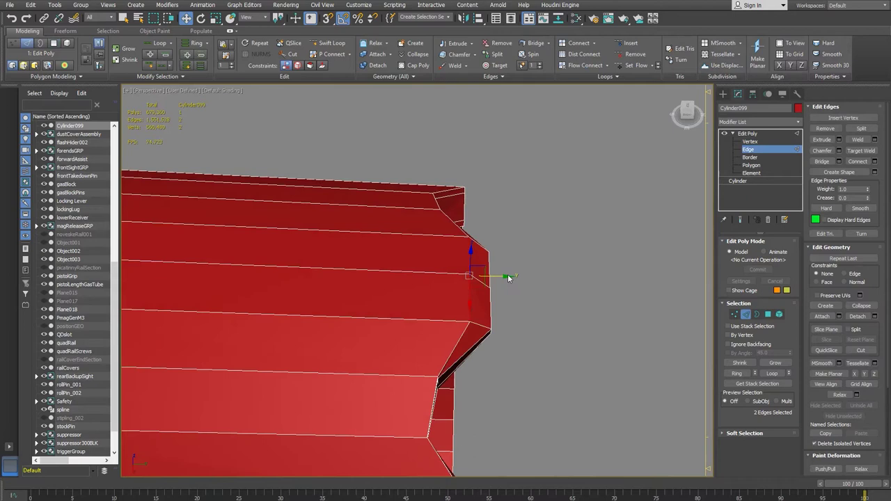
{"action": "left_click_drag", "start_coordinate": [507, 276], "coordinate": [475, 277]}
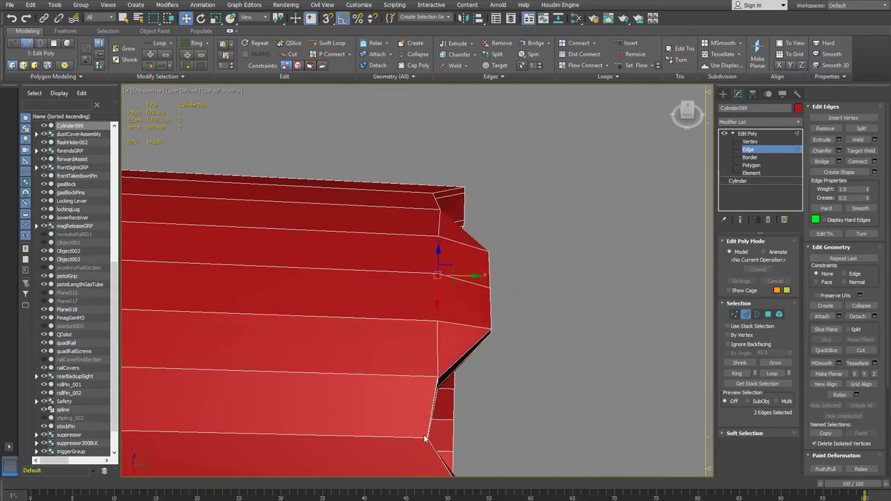
- Turn on vertex snapping and move the two selected rim edges farther back along the axis by snapping
{"action": "key", "text": "s"}
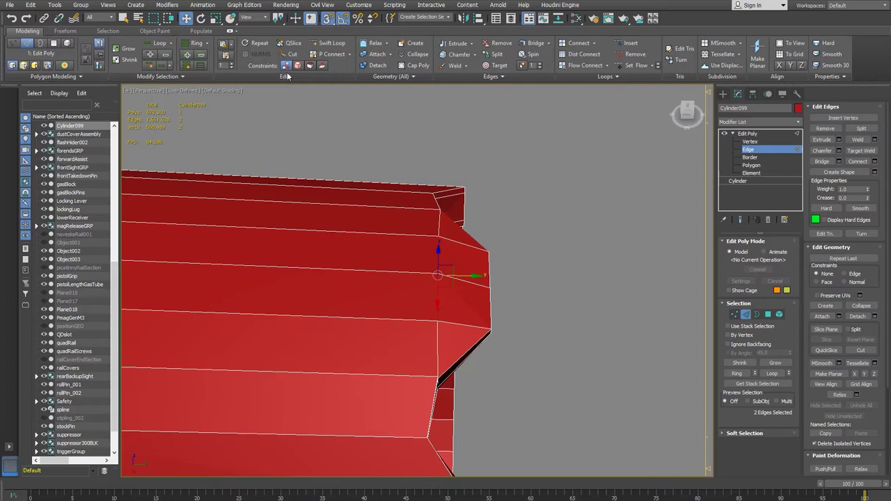
{"action": "right_click", "coordinate": [328, 19]}
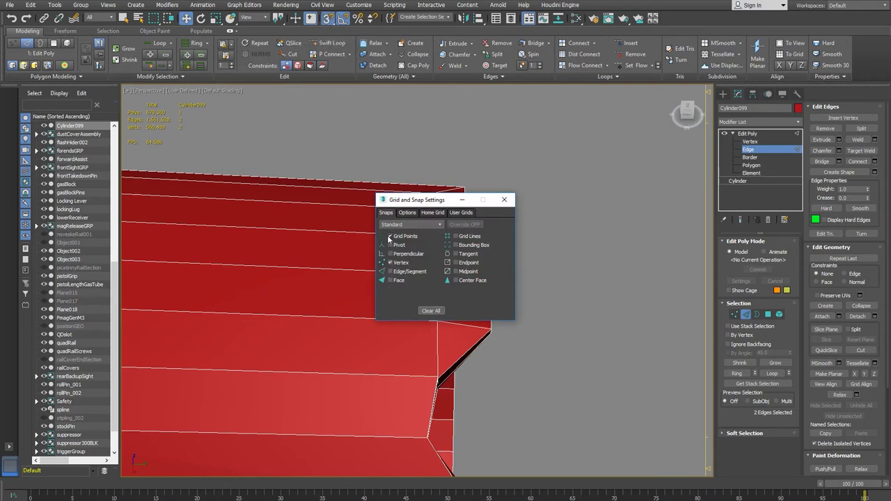
{"action": "left_click", "coordinate": [504, 199]}
{"action": "left_click_drag", "start_coordinate": [474, 277], "coordinate": [441, 322]}
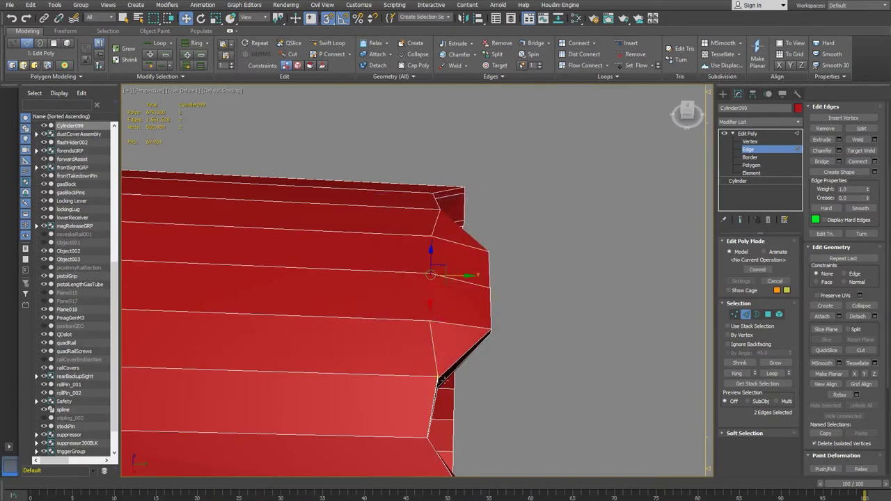
- Snap the two outer rim vertices at the ends of the raised strip back along the axis, in line with their neighbours
{"action": "left_click", "coordinate": [751, 141]}
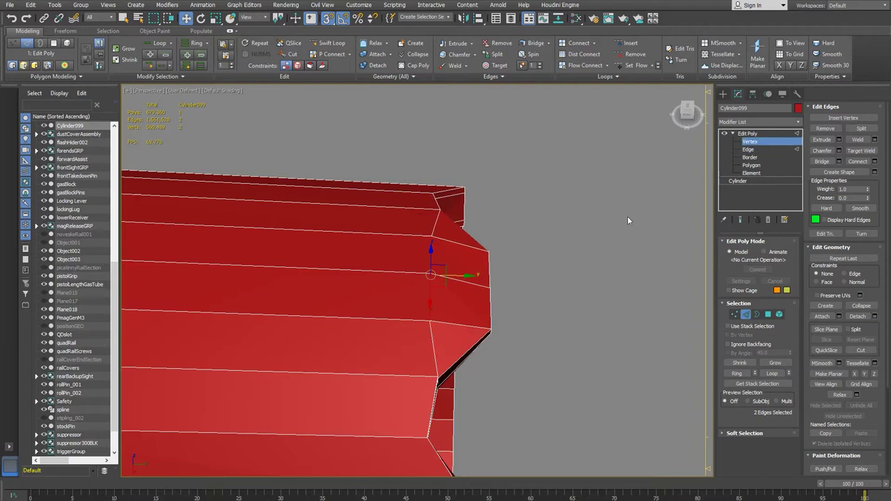
{"action": "left_click", "coordinate": [438, 377]}
{"action": "left_click_drag", "start_coordinate": [470, 377], "coordinate": [462, 377]}
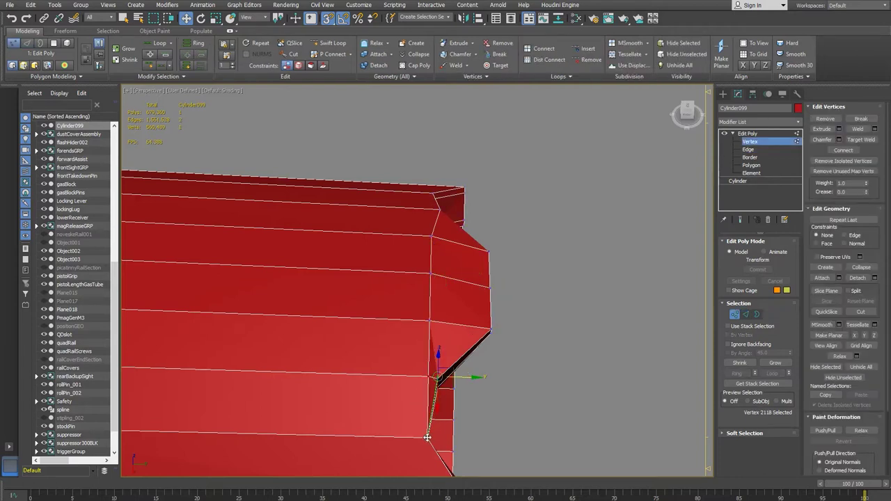
{"action": "left_click", "coordinate": [438, 209]}
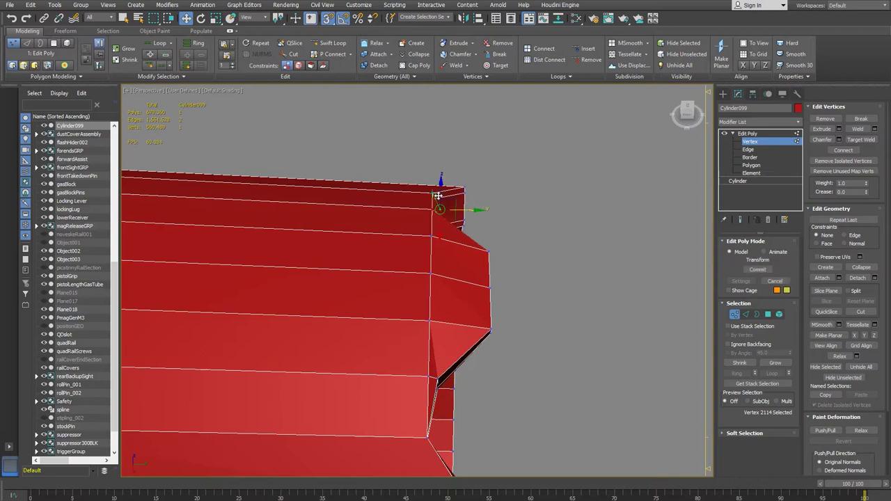
- Select the three inner rim vertices behind the raised strip and snap them back along the axis to the neighbouring scallop vertex
{"action": "middle_click_drag", "start_coordinate": [499, 330], "coordinate": [486, 287], "text": "alt"}
{"action": "scroll", "coordinate": [531, 364], "scroll_direction": "up", "scroll_amount": 3}
{"action": "middle_click_drag", "start_coordinate": [446, 418], "coordinate": [528, 265], "text": "alt"}
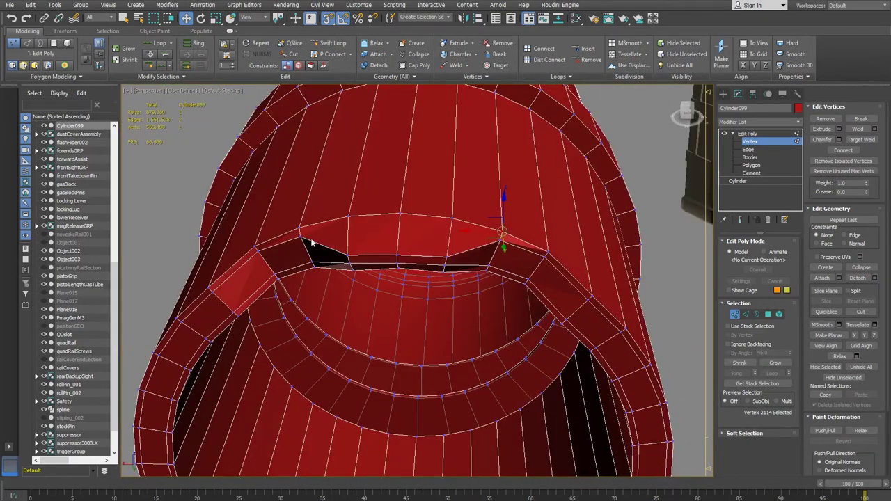
{"action": "middle_click_drag", "start_coordinate": [206, 476], "coordinate": [427, 256], "text": "alt"}
{"action": "left_click", "coordinate": [393, 178]}
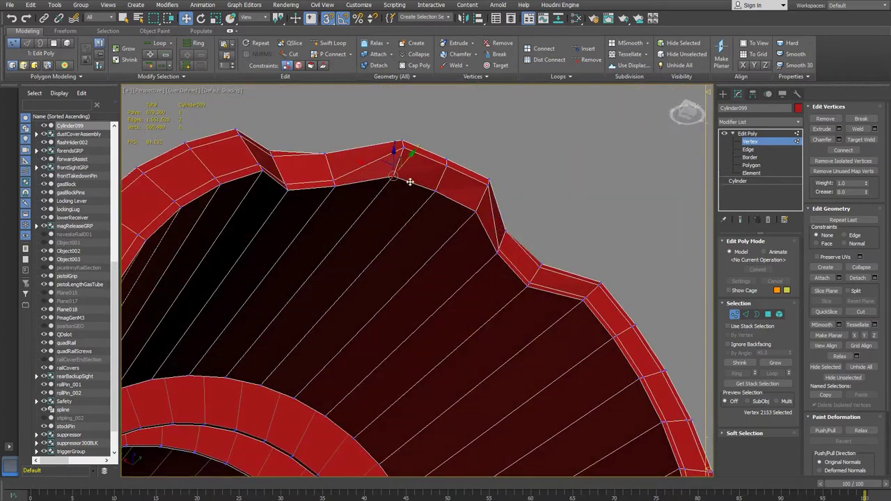
{"action": "left_click", "coordinate": [444, 197], "text": "ctrl"}
{"action": "left_click", "coordinate": [476, 212], "text": "ctrl"}
{"action": "middle_click_drag", "start_coordinate": [476, 212], "coordinate": [464, 174], "text": "alt"}
{"action": "middle_click_drag", "start_coordinate": [485, 224], "coordinate": [467, 202], "text": "alt"}
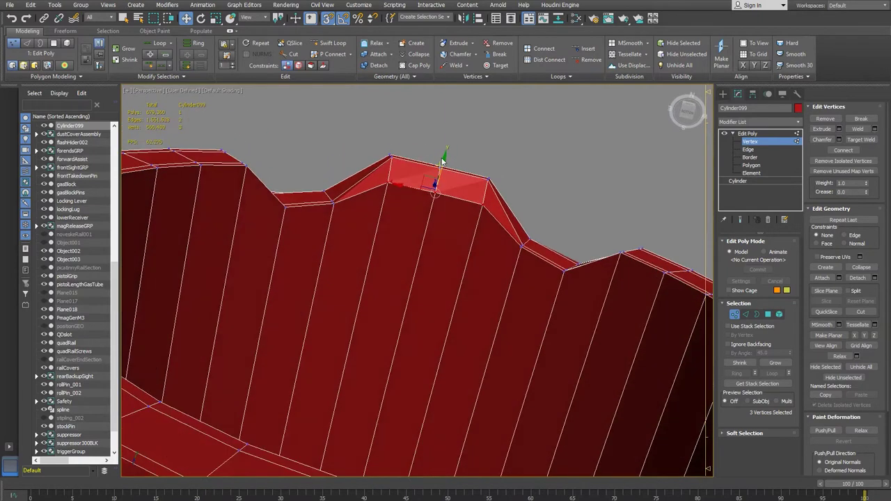
{"action": "left_click_drag", "start_coordinate": [444, 159], "coordinate": [285, 206]}
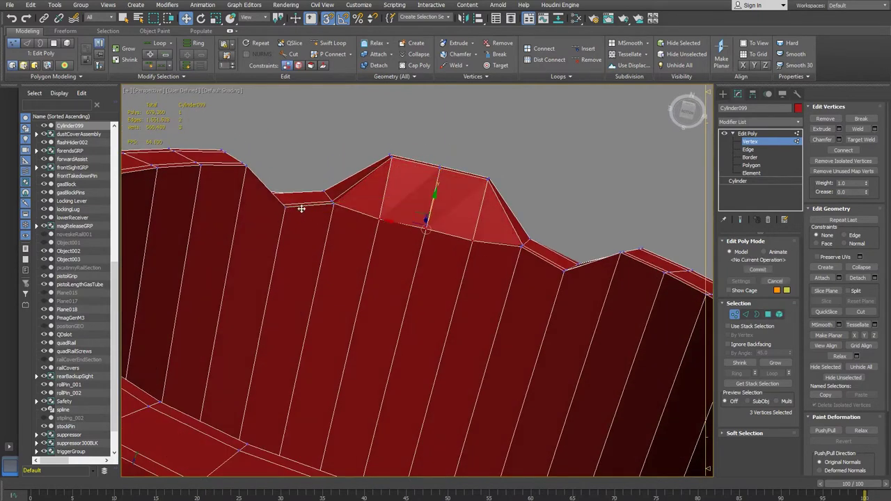
- Snap the two inner rim vertices flanking the raised strip back along the axis to match their neighbouring vertices
{"action": "left_click", "coordinate": [334, 202]}
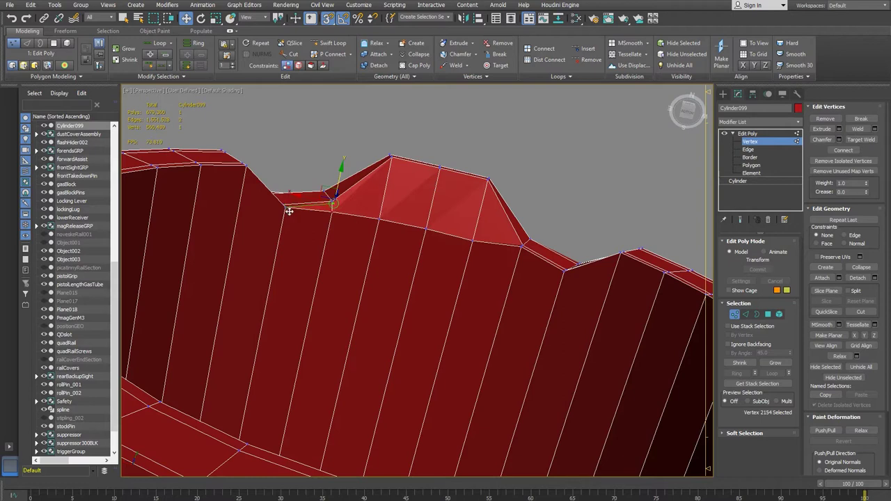
{"action": "left_click", "coordinate": [520, 246]}
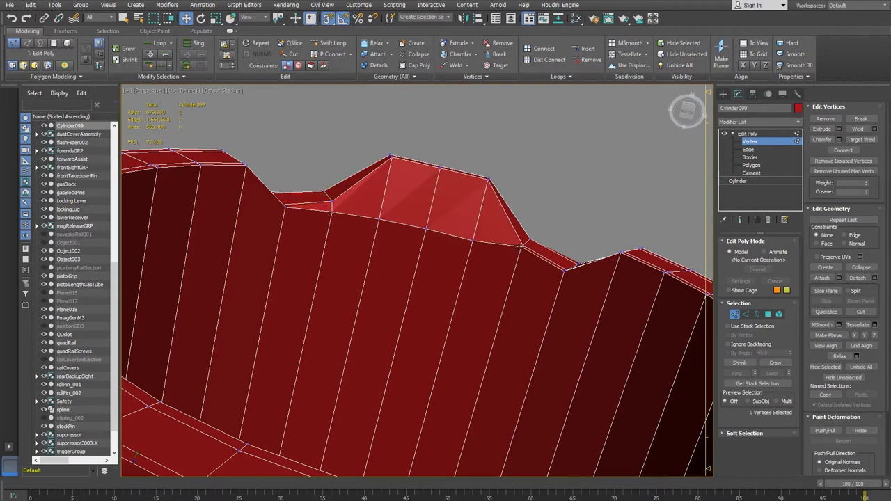
{"action": "left_click_drag", "start_coordinate": [523, 240], "coordinate": [561, 275]}
{"action": "middle_click_drag", "start_coordinate": [563, 270], "coordinate": [563, 307], "text": "alt"}
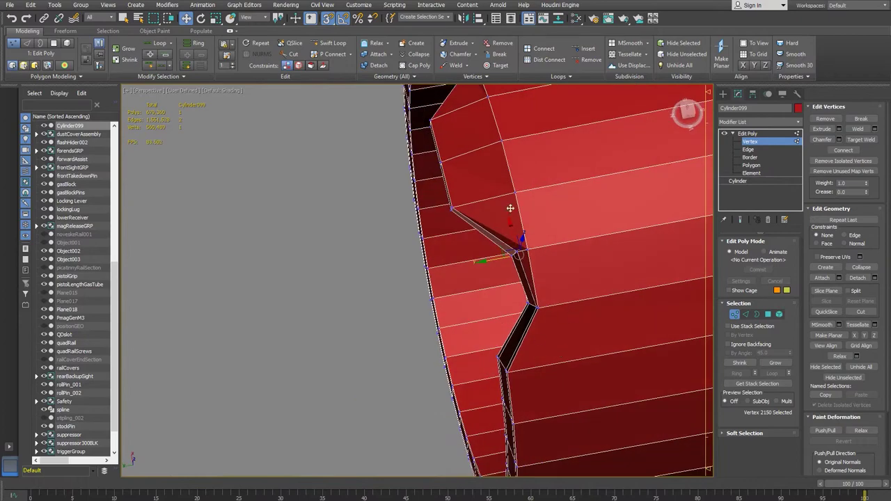
{"action": "middle_click_drag", "start_coordinate": [575, 415], "coordinate": [698, 301], "text": "alt"}
{"action": "middle_click_drag", "start_coordinate": [481, 378], "coordinate": [490, 337], "text": "alt"}
{"action": "scroll", "coordinate": [441, 279], "scroll_direction": "up", "scroll_amount": 2}
{"action": "middle_click_drag", "start_coordinate": [441, 279], "coordinate": [414, 278], "text": "alt"}
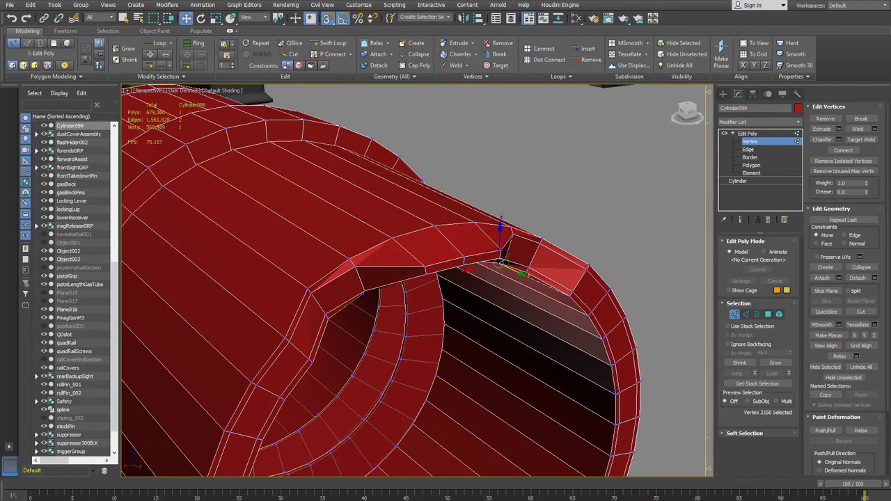
- Switch to the browser and examine the SureFire M600 image results for views of the bezel rim, then return to 3ds Max
{"action": "key", "text": "alt+Tab"}
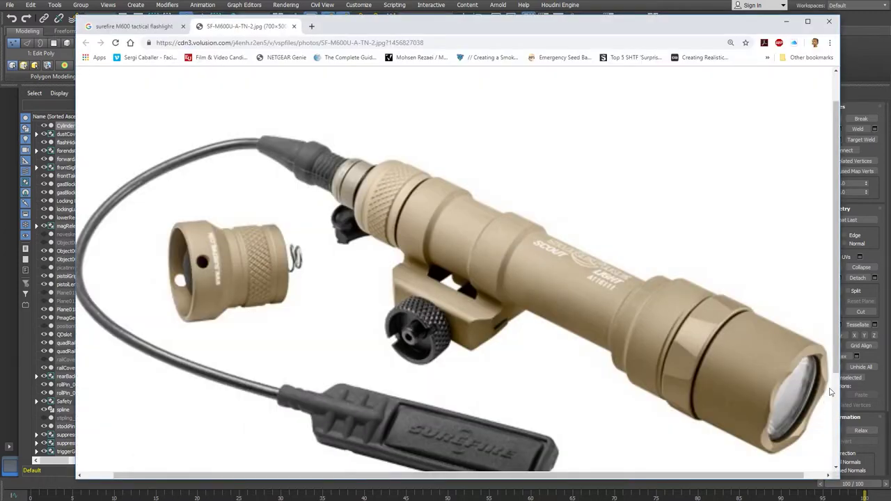
{"action": "left_click", "coordinate": [134, 26]}
{"action": "scroll", "coordinate": [573, 318], "scroll_direction": "up", "scroll_amount": 4}
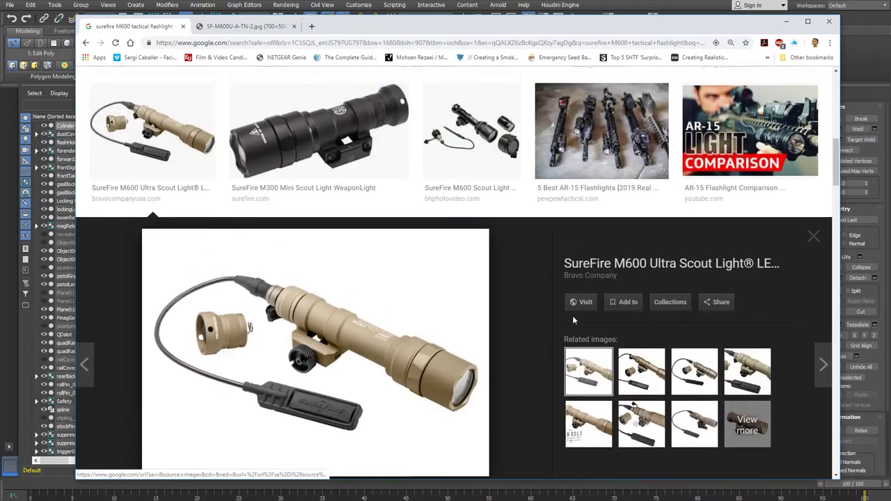
{"action": "scroll", "coordinate": [574, 320], "scroll_direction": "up", "scroll_amount": 2}
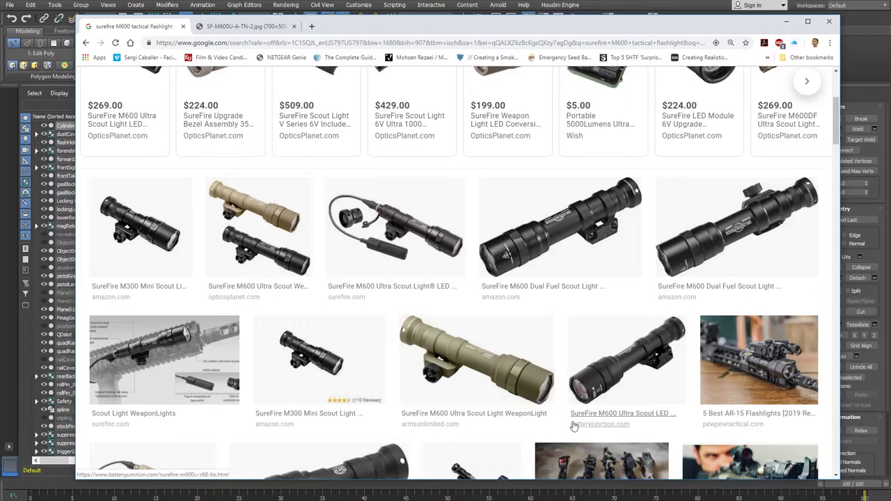
{"action": "scroll", "coordinate": [511, 215], "scroll_direction": "up", "scroll_amount": 3}
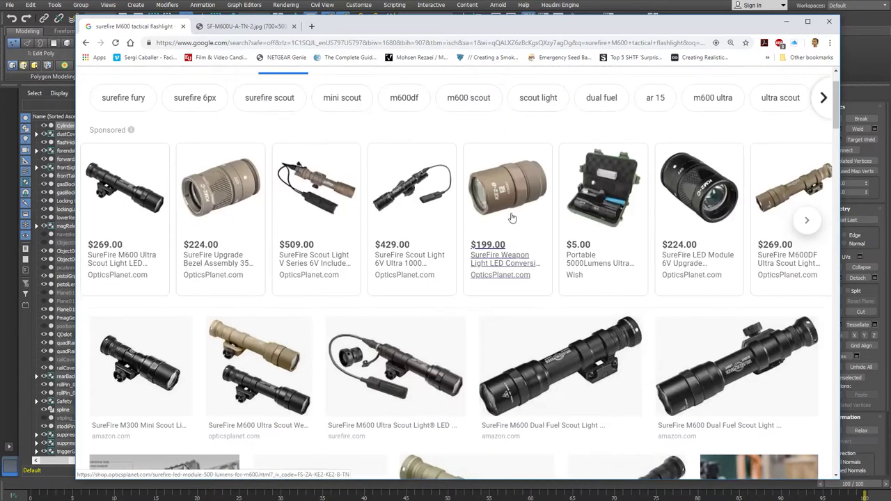
{"action": "scroll", "coordinate": [511, 215], "scroll_direction": "down", "scroll_amount": 4}
{"action": "scroll", "coordinate": [511, 216], "scroll_direction": "down", "scroll_amount": 2}
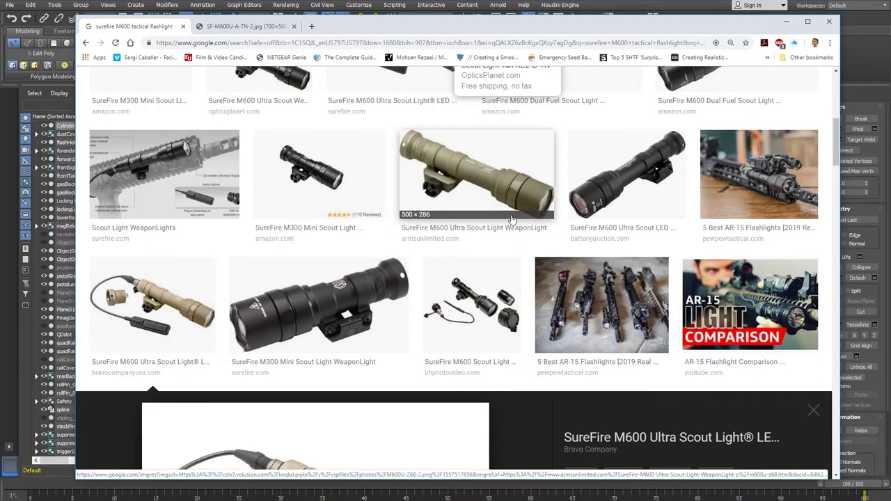
{"action": "scroll", "coordinate": [511, 217], "scroll_direction": "down", "scroll_amount": 2}
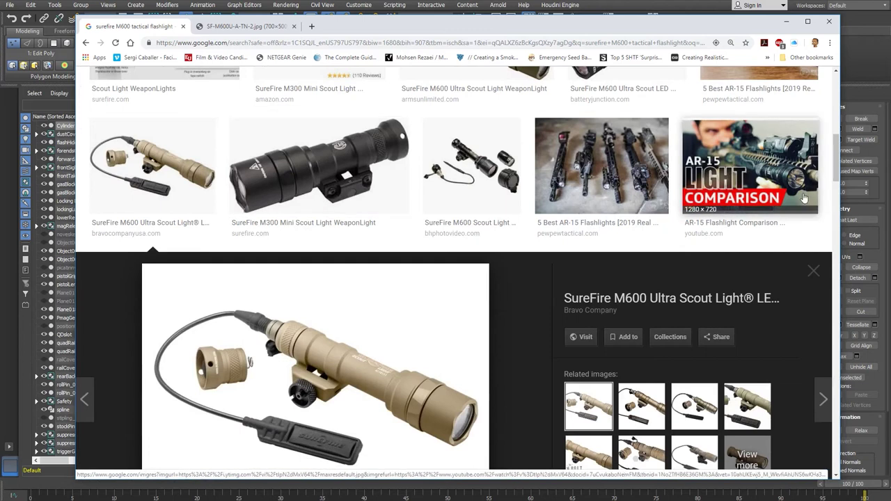
{"action": "left_click", "coordinate": [778, 218]}
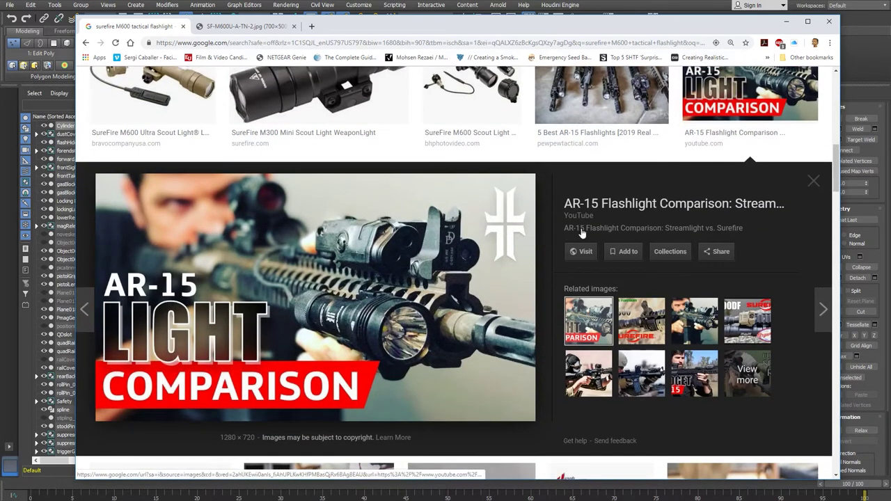
{"action": "scroll", "coordinate": [446, 269], "scroll_direction": "up", "scroll_amount": 3}
{"action": "left_click", "coordinate": [487, 277]}
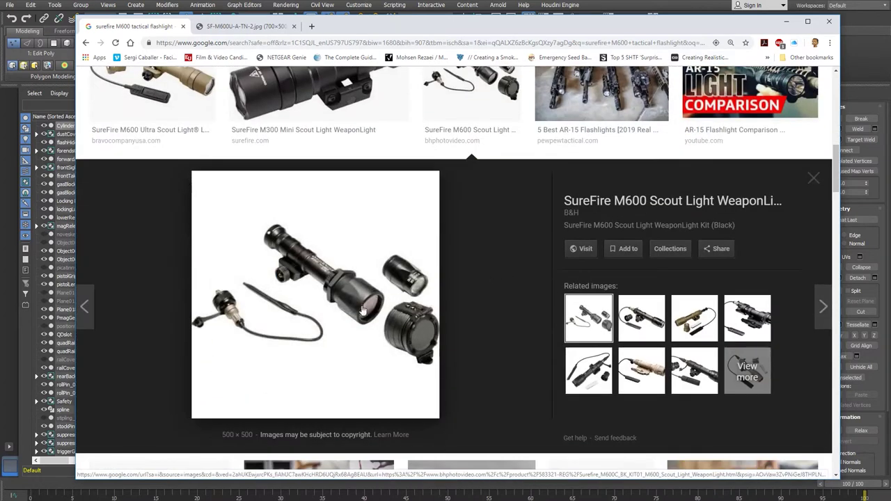
{"action": "left_click", "coordinate": [264, 28]}
{"action": "key", "text": "alt+Tab"}
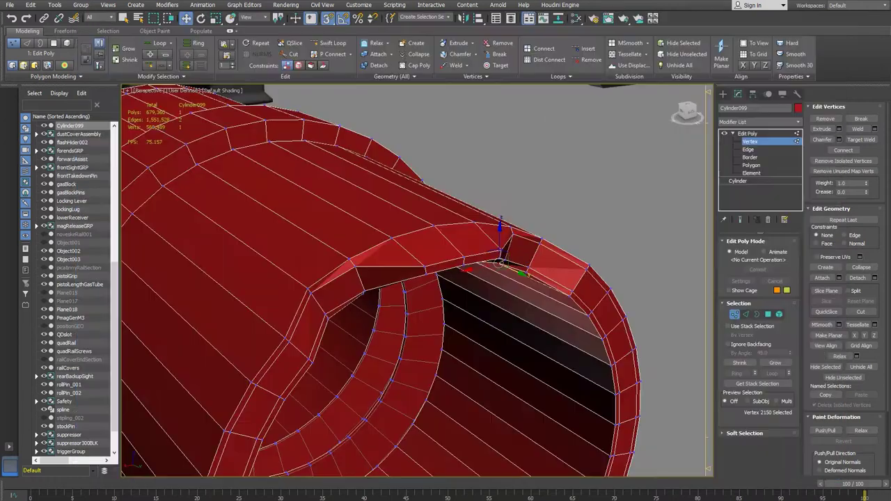
- Select the six vertices along the front edge of the raised rim strip
{"action": "middle_click_drag", "start_coordinate": [527, 293], "coordinate": [524, 252], "text": "alt"}
{"action": "middle_click_drag", "start_coordinate": [509, 202], "coordinate": [527, 230], "text": "alt"}
{"action": "left_click_drag", "start_coordinate": [574, 216], "coordinate": [544, 177]}
{"action": "middle_click_drag", "start_coordinate": [552, 174], "coordinate": [590, 219], "text": "alt"}
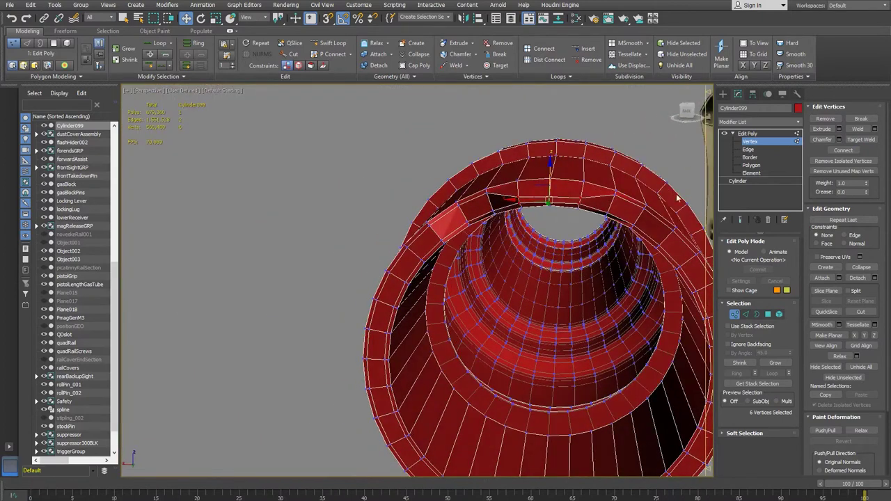
- Select a single top polygon of the raised strip and locate its segment in the front view
{"action": "left_click", "coordinate": [751, 165]}
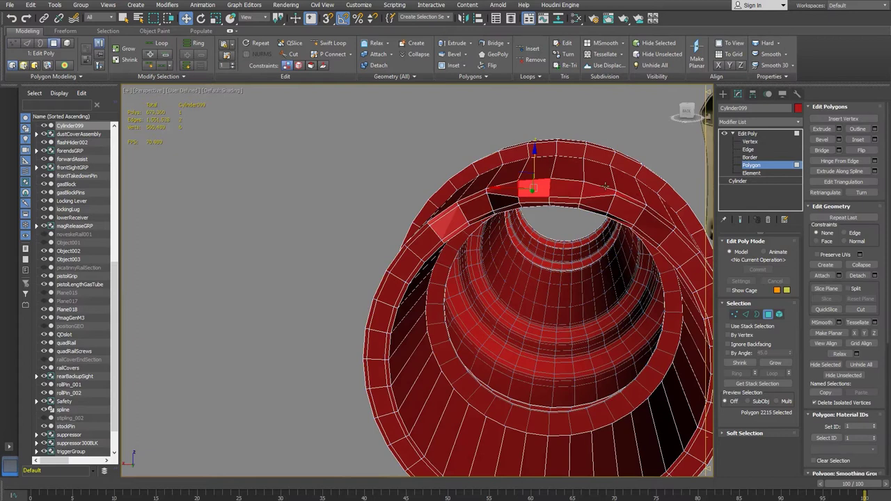
{"action": "middle_click_drag", "start_coordinate": [570, 197], "coordinate": [510, 188], "text": "alt"}
{"action": "key", "text": "alt+w"}
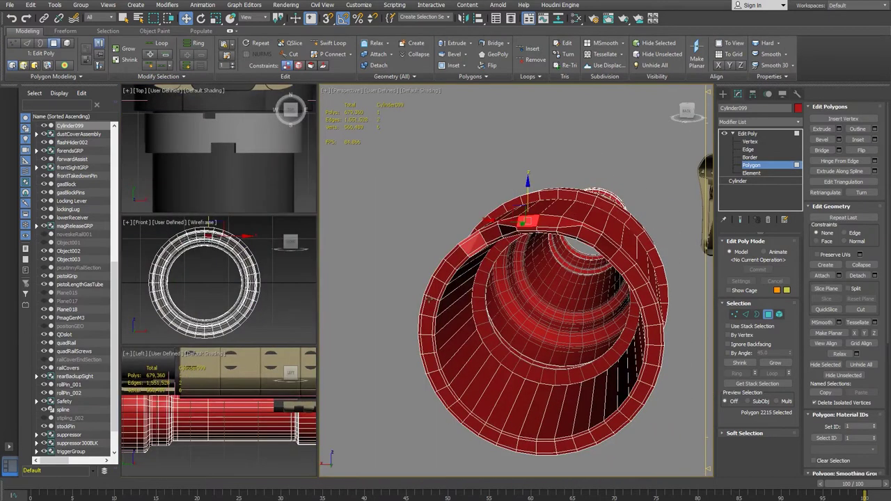
{"action": "key", "text": "alt+w"}
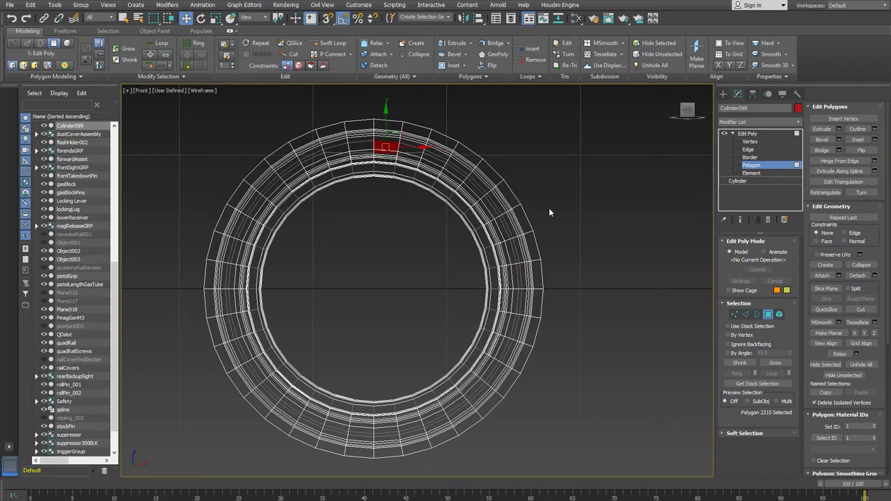
{"action": "key", "text": "alt+w"}
{"action": "middle_click_drag", "start_coordinate": [502, 244], "coordinate": [536, 243], "text": "alt"}
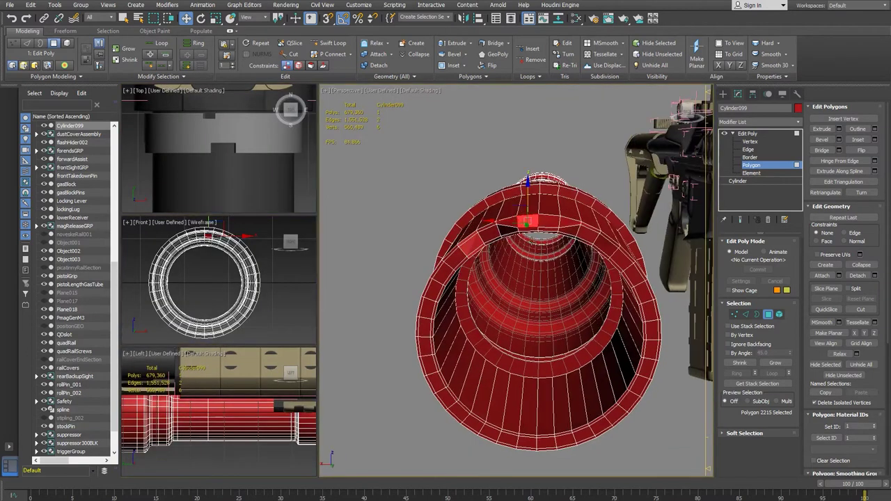
- Select six adjacent front rim polygons spanning the raised strip and examine their extent in the maximized front view
{"action": "scroll", "coordinate": [526, 226], "scroll_direction": "up", "scroll_amount": 2}
{"action": "left_click", "coordinate": [472, 240]}
{"action": "left_click", "coordinate": [507, 230], "text": "ctrl"}
{"action": "left_click", "coordinate": [530, 231], "text": "ctrl"}
{"action": "left_click", "coordinate": [561, 230], "text": "ctrl"}
{"action": "left_click", "coordinate": [592, 233], "text": "ctrl"}
{"action": "left_click", "coordinate": [618, 238], "text": "ctrl"}
{"action": "middle_click_drag", "start_coordinate": [543, 232], "coordinate": [595, 229], "text": "alt"}
{"action": "key", "text": "alt+w"}
{"action": "key", "text": "alt+w"}
{"action": "right_click", "coordinate": [306, 317]}
{"action": "key", "text": "alt+w"}
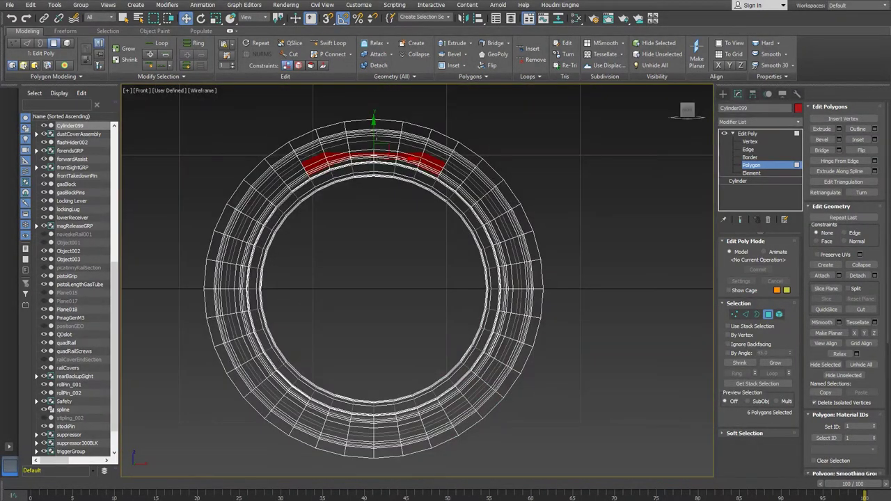
- Set the selection region to lasso and select the polygon blocks on both sides of the ring's top section in the front view
{"action": "scroll", "coordinate": [400, 304], "scroll_direction": "up", "scroll_amount": 5}
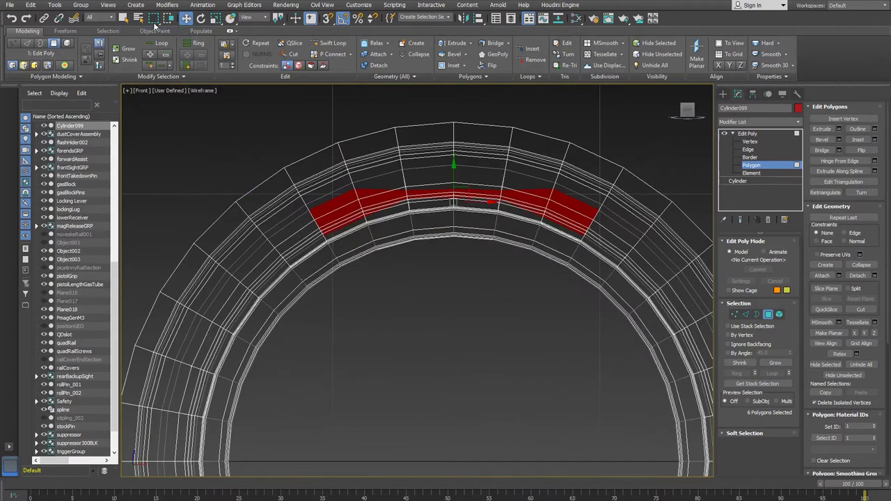
{"action": "mouse_move", "coordinate": [154, 18]}
{"action": "left_mouse_down"}
{"action": "mouse_move", "coordinate": [154, 91]}
{"action": "mouse_move", "coordinate": [155, 74]}
{"action": "left_mouse_up"}
{"action": "mouse_move", "coordinate": [220, 157]}
{"action": "left_mouse_down"}
{"action": "mouse_move", "coordinate": [278, 233]}
{"action": "mouse_move", "coordinate": [305, 322]}
{"action": "left_mouse_up"}
{"action": "left_click_drag", "start_coordinate": [177, 259], "coordinate": [170, 185]}
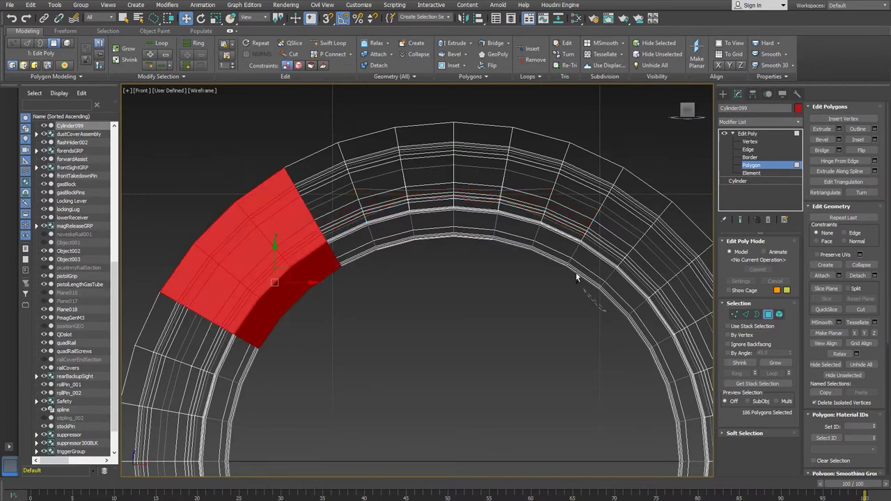
{"action": "left_click_drag", "start_coordinate": [640, 144], "coordinate": [639, 273], "text": "ctrl"}
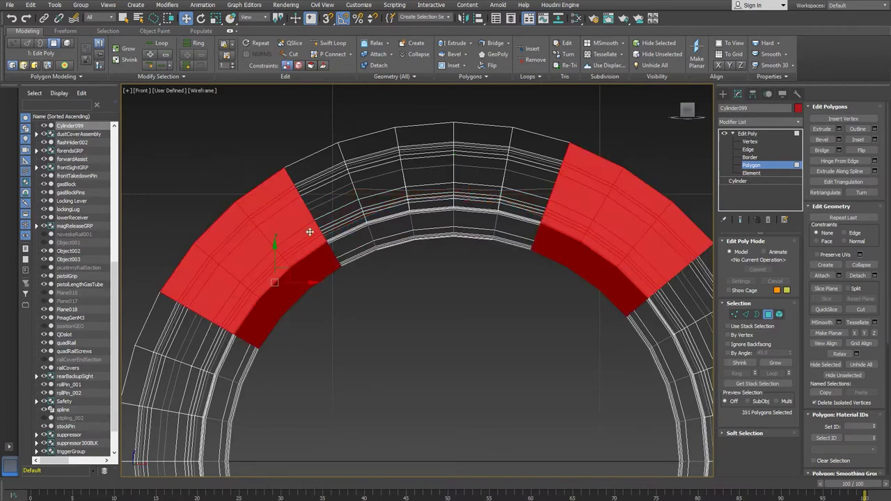
- Remove the top section's polygons and the stray inner ones from the selection, keeping only the two side blocks
{"action": "mouse_move", "coordinate": [442, 287]}
{"action": "left_mouse_down", "text": "ctrl"}
{"action": "mouse_move", "coordinate": [536, 245]}
{"action": "mouse_move", "coordinate": [597, 125]}
{"action": "mouse_move", "coordinate": [500, 189]}
{"action": "mouse_move", "coordinate": [509, 272]}
{"action": "left_mouse_up", "text": "ctrl"}
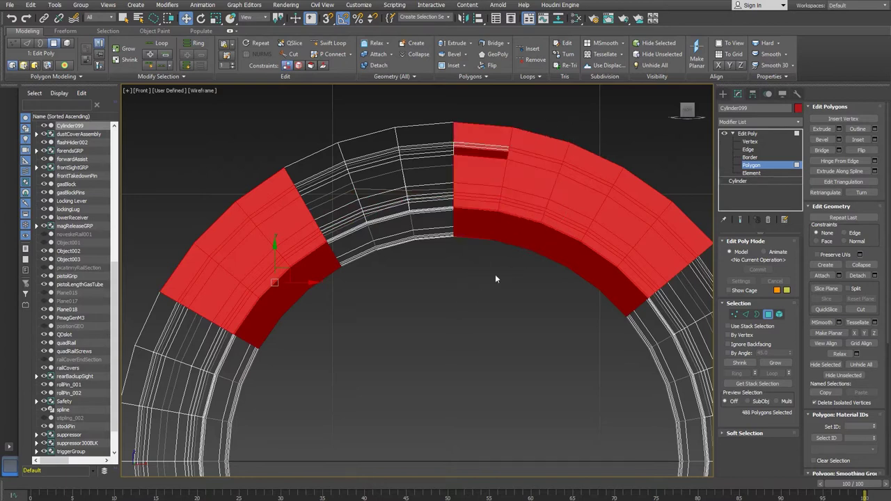
{"action": "left_click_drag", "start_coordinate": [460, 142], "coordinate": [472, 252], "text": "alt"}
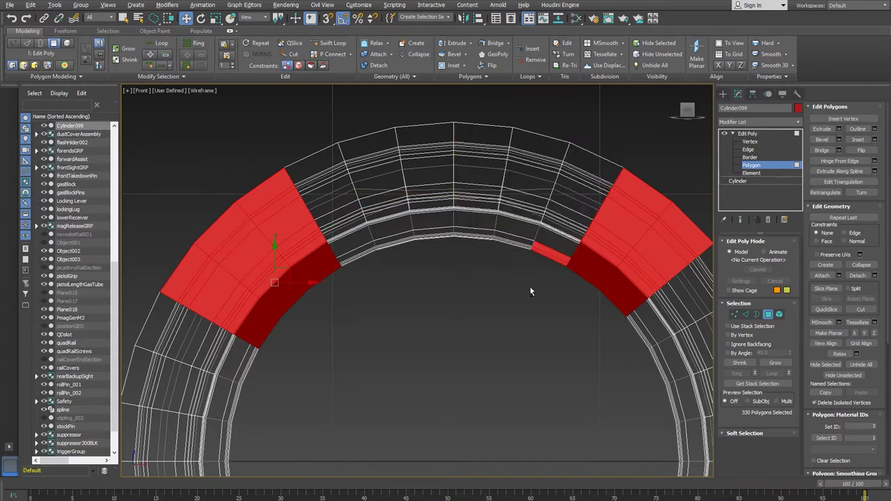
{"action": "left_click_drag", "start_coordinate": [578, 235], "coordinate": [536, 299], "text": "alt"}
- Extend the lasso selection around the rest of the ring, leaving only the top section between the two blocks unselected
{"action": "scroll", "coordinate": [590, 376], "scroll_direction": "down", "scroll_amount": 5}
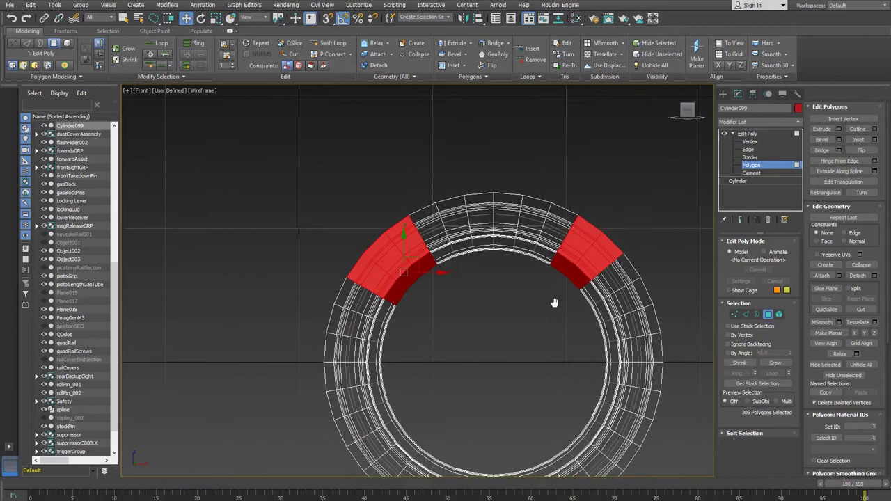
{"action": "middle_click_drag", "start_coordinate": [470, 360], "coordinate": [458, 315]}
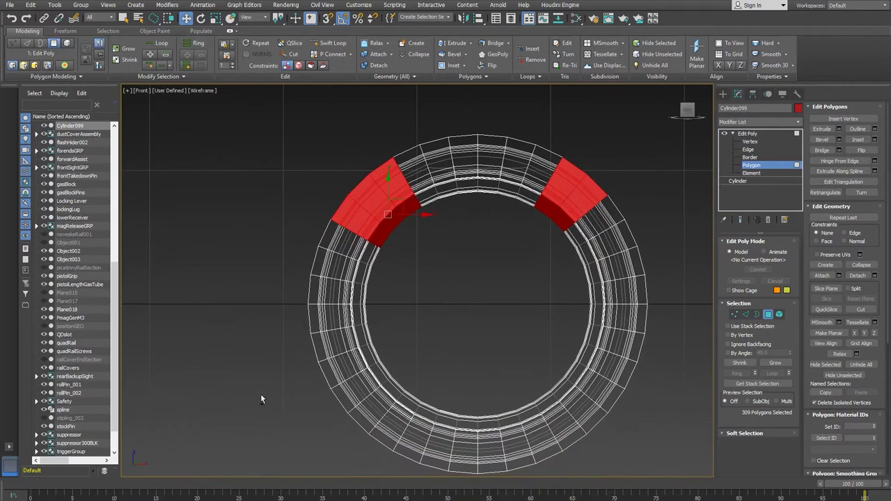
{"action": "middle_click_drag", "start_coordinate": [436, 378], "coordinate": [416, 330]}
{"action": "mouse_move", "coordinate": [698, 274]}
{"action": "left_mouse_down"}
{"action": "mouse_move", "coordinate": [606, 145]}
{"action": "mouse_move", "coordinate": [413, 234]}
{"action": "left_mouse_up"}
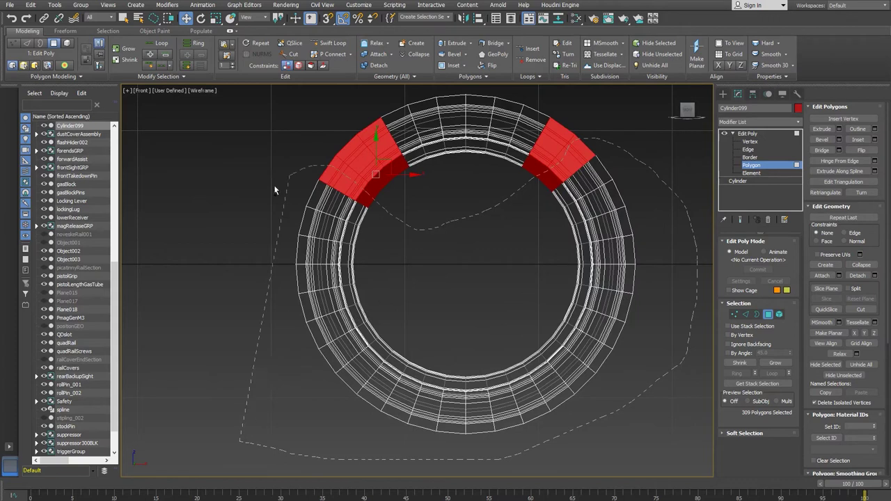
{"action": "left_click_drag", "start_coordinate": [284, 182], "coordinate": [284, 182]}
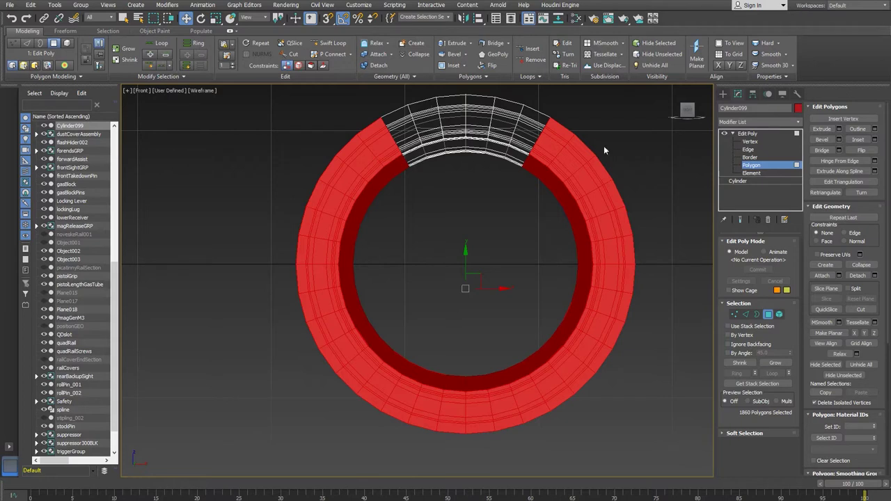
- Delete the selected ring polygons so only the top section remains, and return to the Edit Poly object level
{"action": "key", "text": "alt+w"}
{"action": "middle_click_drag", "start_coordinate": [554, 273], "coordinate": [481, 229], "text": "alt"}
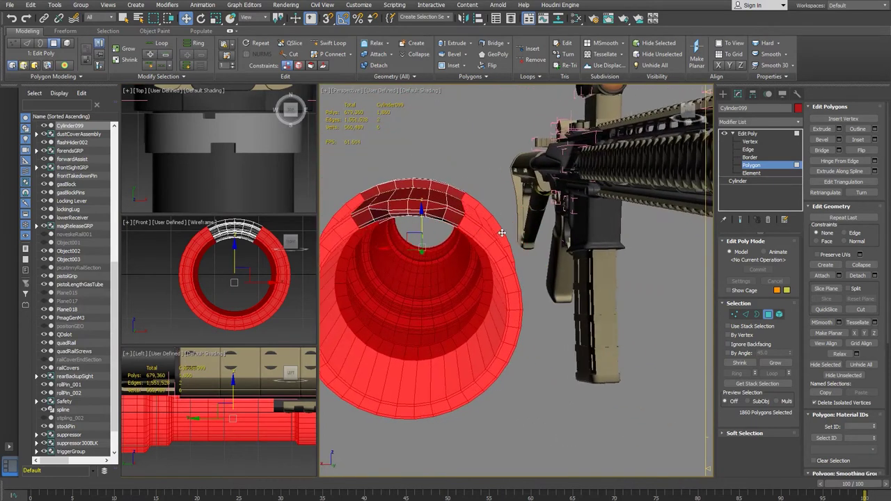
{"action": "key", "text": "Delete"}
{"action": "middle_click_drag", "start_coordinate": [473, 247], "coordinate": [493, 249], "text": "alt"}
{"action": "left_click", "coordinate": [761, 166]}
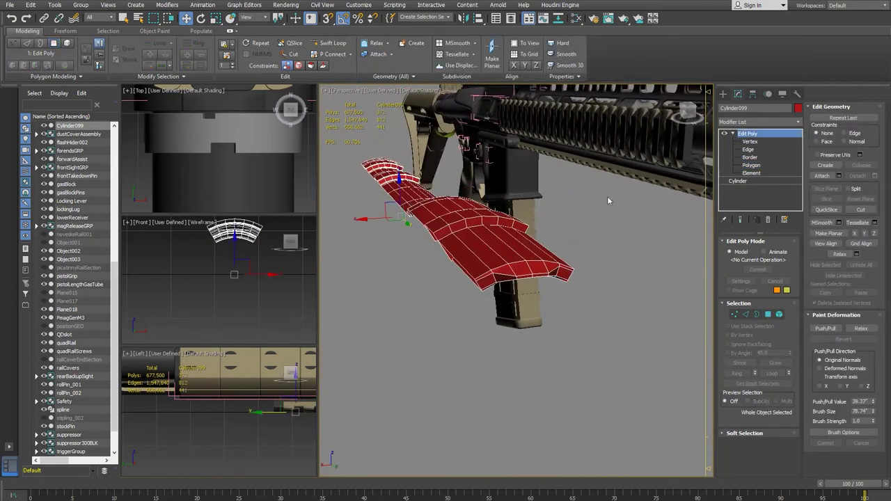
{"action": "left_click", "coordinate": [751, 165]}
{"action": "key", "text": "alt+w"}
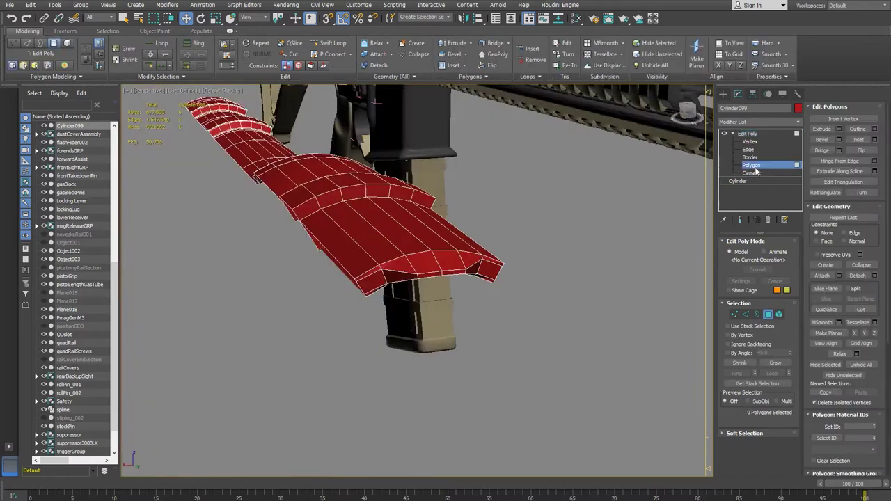
{"action": "left_click", "coordinate": [756, 167]}
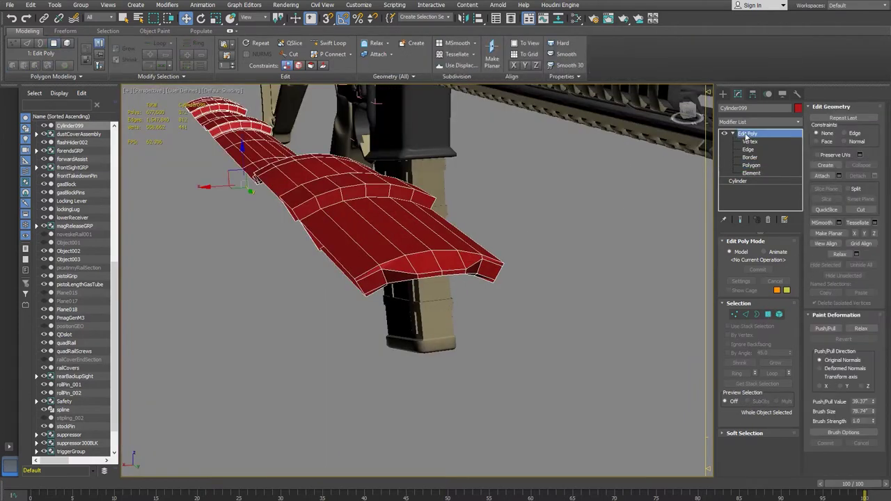
- Rotate-clone the top section by -60 degrees around Y as five instances to complete the flashlight body
{"action": "middle_click_drag", "start_coordinate": [441, 227], "coordinate": [421, 232], "text": "alt"}
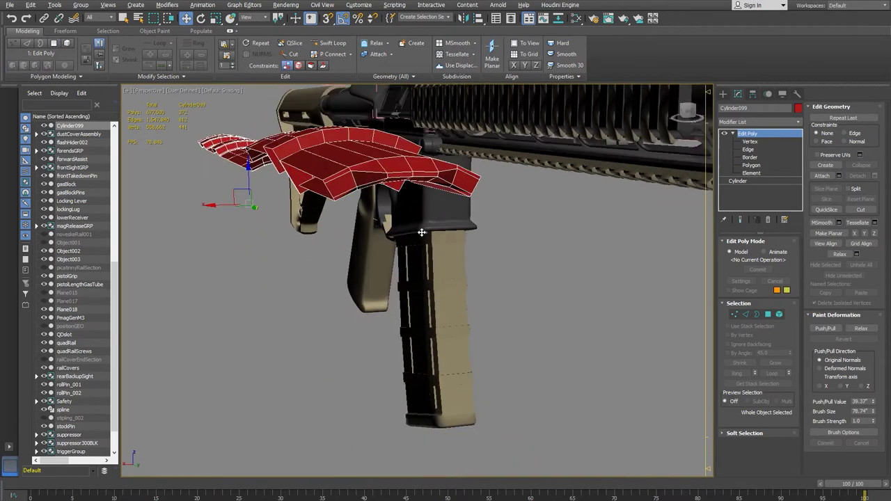
{"action": "key", "text": "e"}
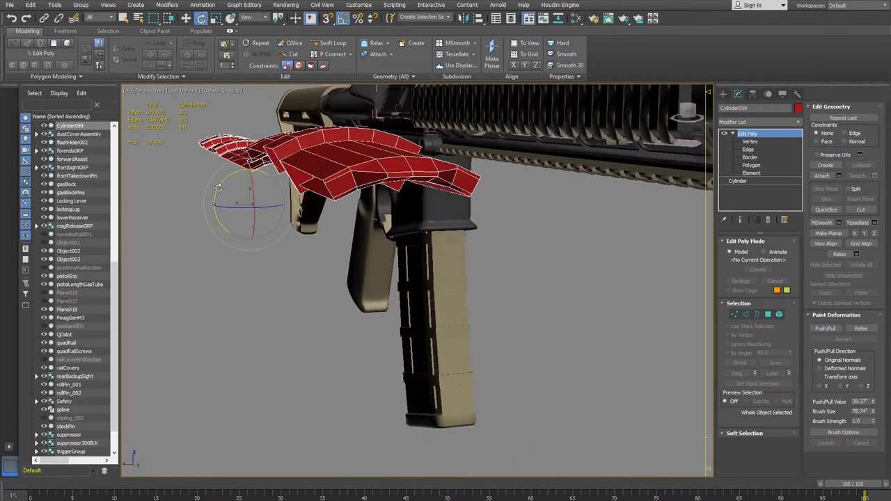
{"action": "mouse_move", "coordinate": [220, 184]}
{"action": "left_mouse_down"}
{"action": "mouse_move", "coordinate": [237, 162]}
{"action": "mouse_move", "coordinate": [244, 169]}
{"action": "left_mouse_up"}
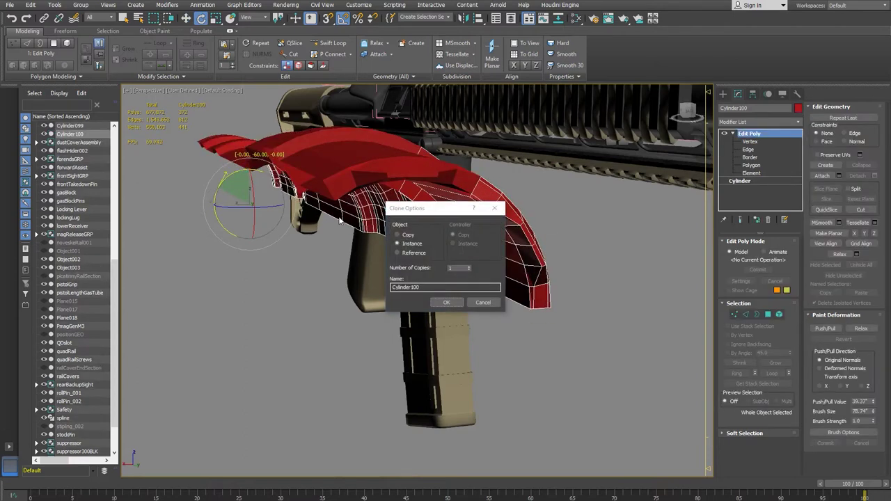
{"action": "left_click", "coordinate": [398, 243]}
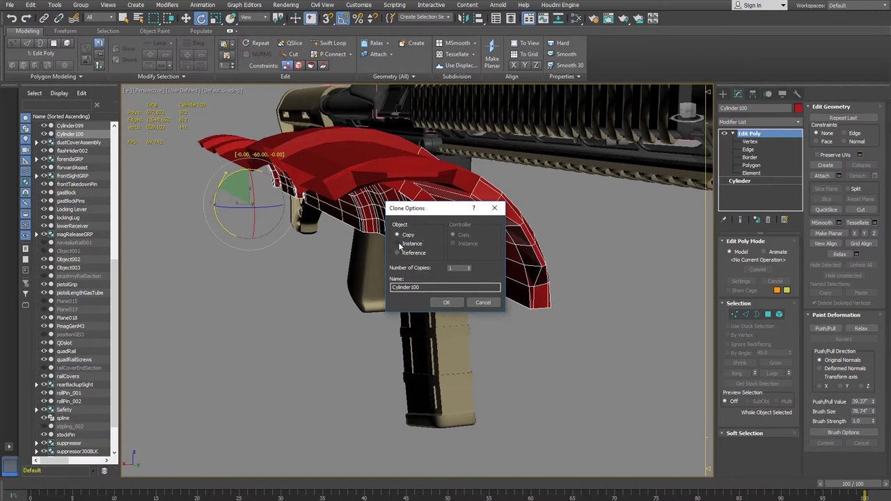
{"action": "left_click", "coordinate": [469, 266]}
{"action": "left_click", "coordinate": [469, 266]}
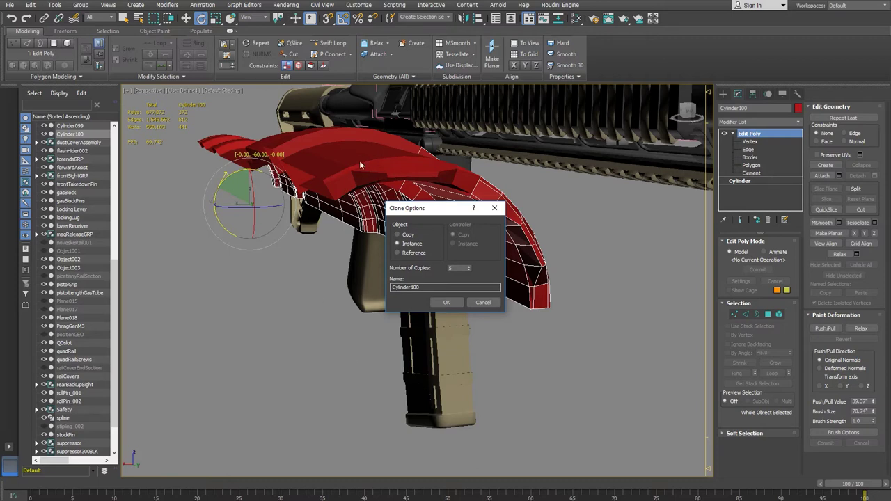
{"action": "left_click", "coordinate": [446, 303]}
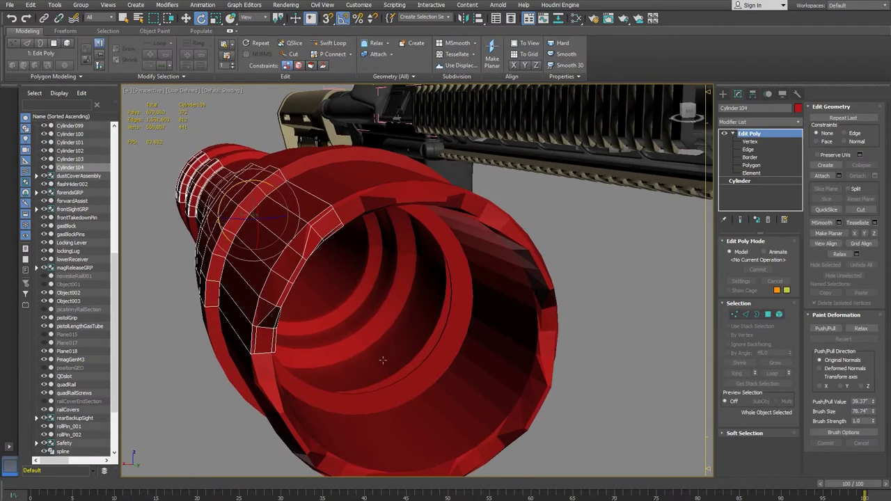
- Clear the selection, inspect the completed scalloped rim, and select the original top section again
{"action": "middle_click_drag", "start_coordinate": [446, 339], "coordinate": [466, 339], "text": "alt"}
{"action": "left_click", "coordinate": [382, 317]}
{"action": "left_click", "coordinate": [381, 317]}
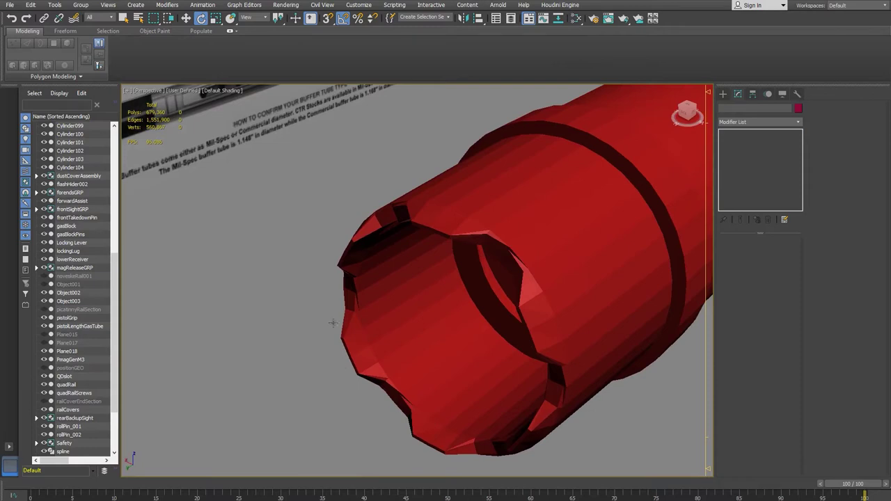
{"action": "middle_click_drag", "start_coordinate": [598, 346], "coordinate": [563, 333], "text": "alt"}
{"action": "middle_click_drag", "start_coordinate": [649, 237], "coordinate": [398, 268]}
{"action": "left_click", "coordinate": [581, 302]}
{"action": "left_click", "coordinate": [550, 268]}
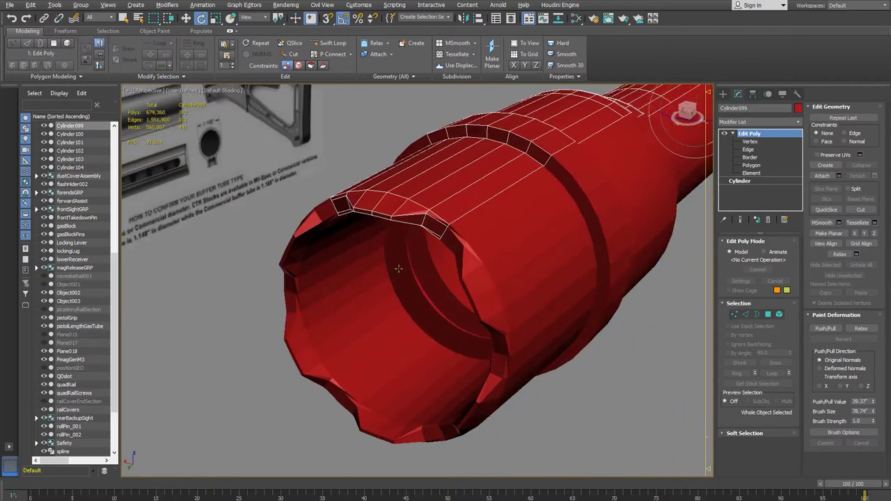
- Try moving the six selected front rim vertices of the top section along the Y axis
{"action": "left_click", "coordinate": [763, 141]}
{"action": "key", "text": "w"}
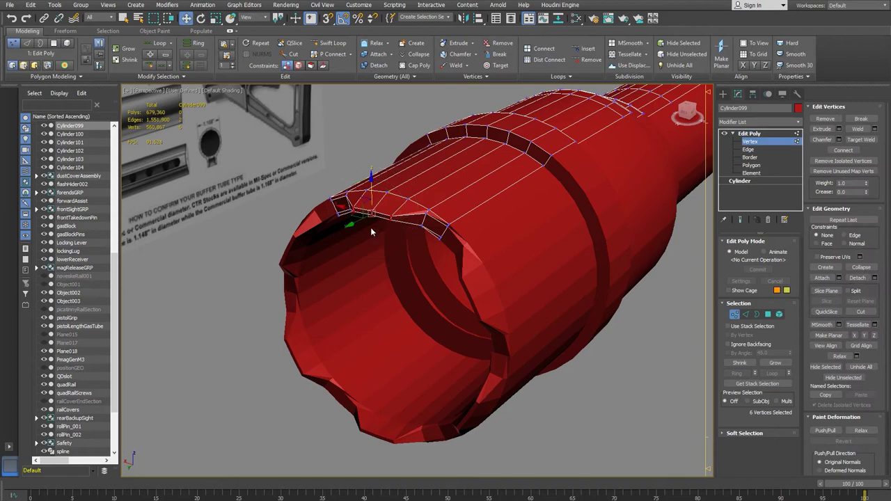
{"action": "left_click_drag", "start_coordinate": [356, 224], "coordinate": [290, 288]}
{"action": "key", "text": "ctrl+z"}
- Add Swift Loop edge loops across the top section's outer surface, one behind the scalloped rim and one near the raised band
{"action": "middle_click_drag", "start_coordinate": [389, 239], "coordinate": [391, 197], "text": "alt"}
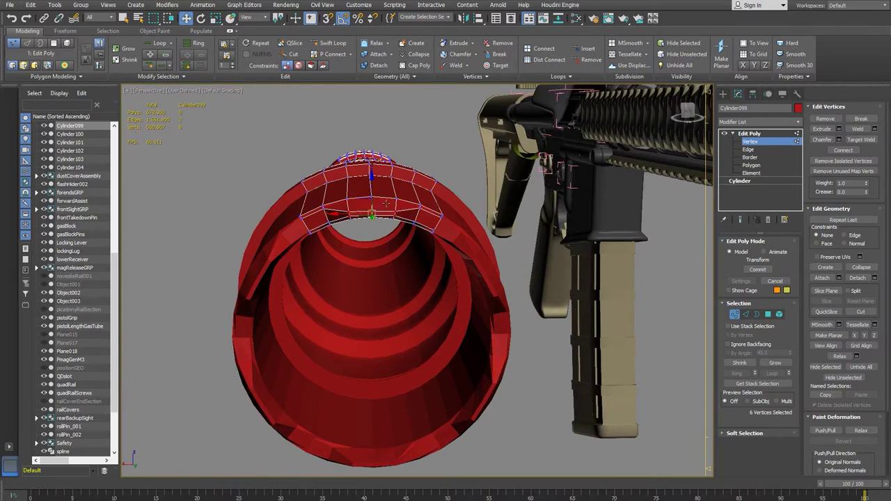
{"action": "middle_click_drag", "start_coordinate": [343, 214], "coordinate": [366, 227], "text": "alt"}
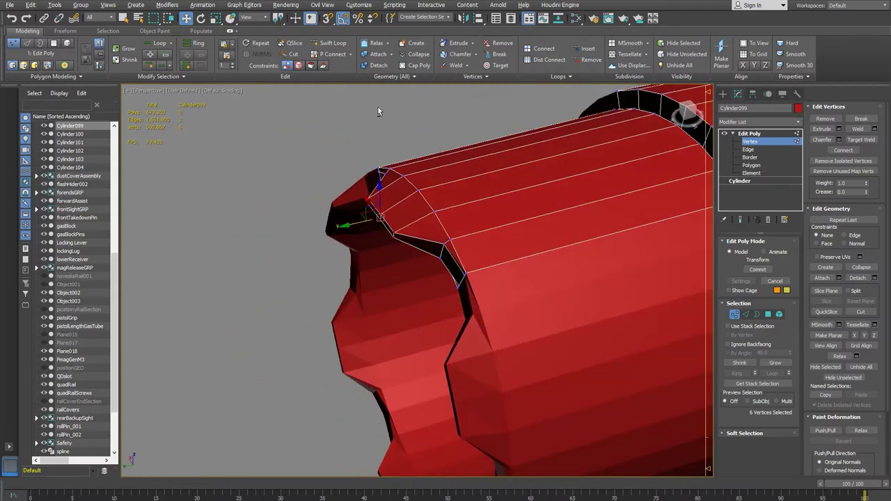
{"action": "left_click", "coordinate": [332, 42]}
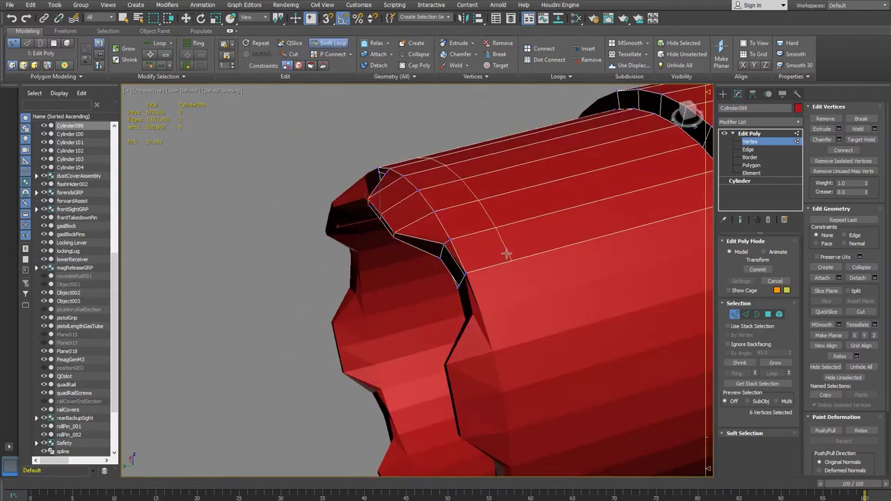
{"action": "key", "text": "2"}
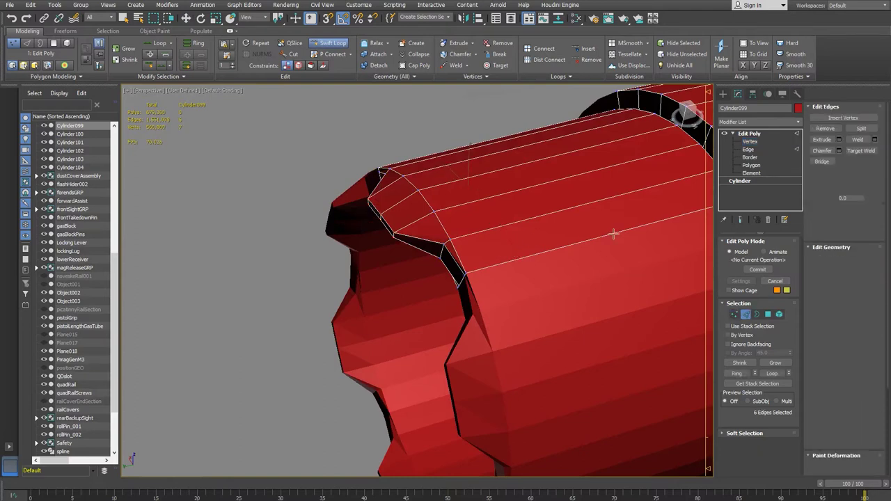
{"action": "middle_click_drag", "start_coordinate": [662, 202], "coordinate": [460, 265], "text": "alt"}
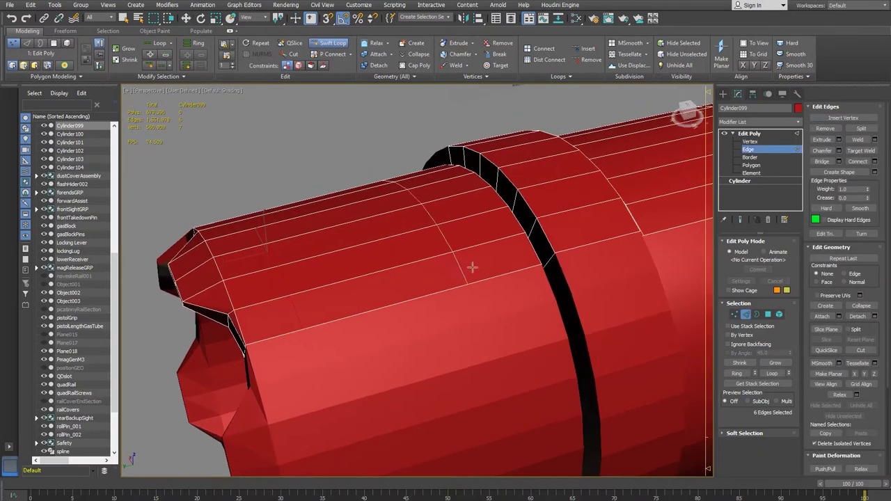
{"action": "middle_click_drag", "start_coordinate": [434, 283], "coordinate": [486, 276], "text": "alt"}
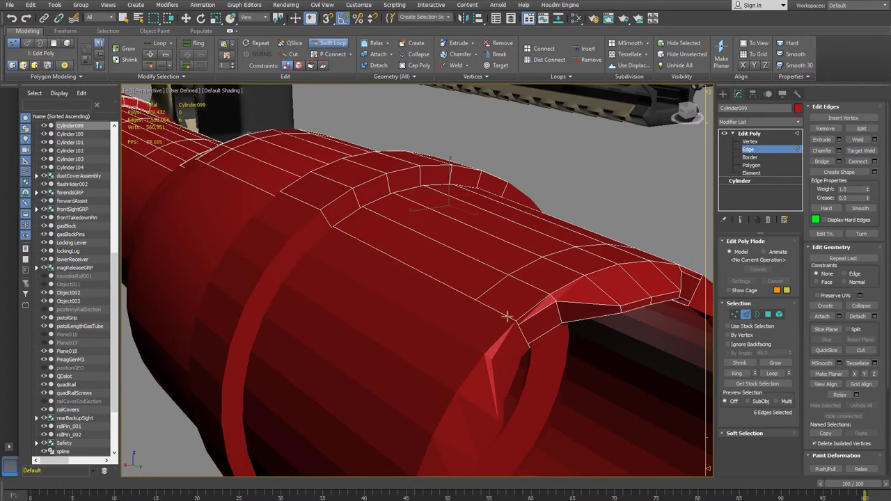
{"action": "key", "text": "F4"}
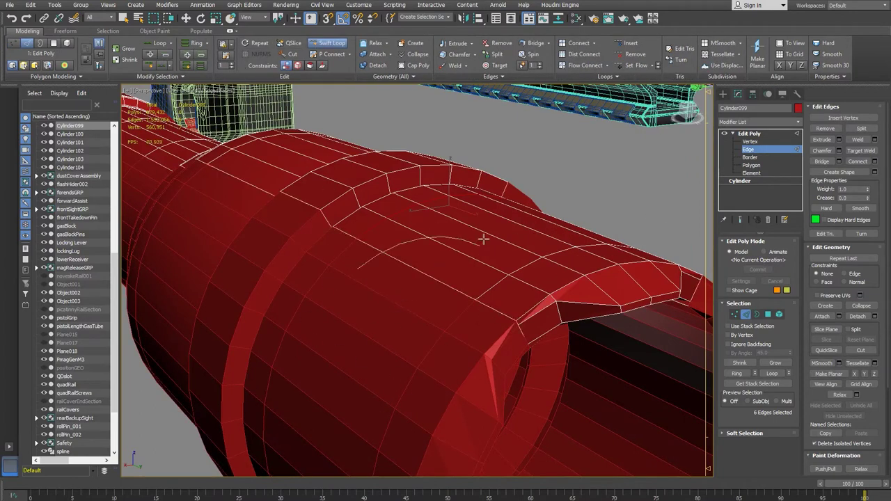
{"action": "left_click", "coordinate": [464, 253]}
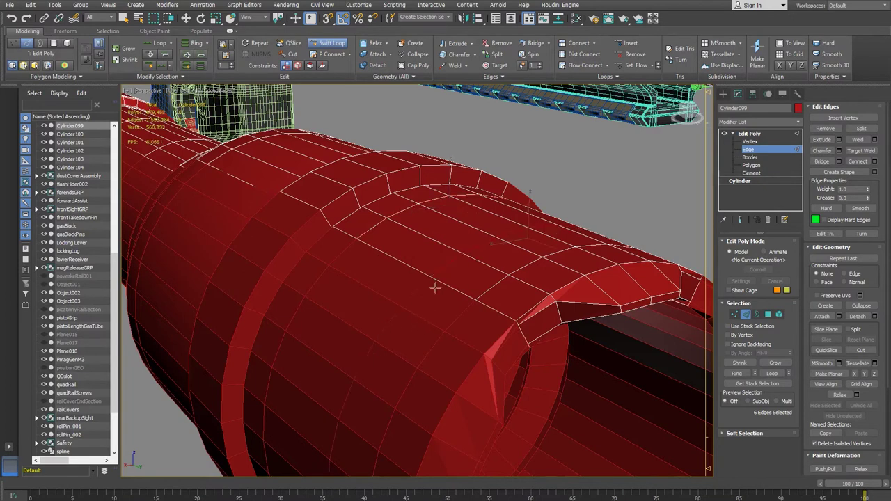
- Add a Swift Loop edge loop across the top section's inner wall just behind the front rim
{"action": "middle_click_drag", "start_coordinate": [481, 352], "coordinate": [473, 324], "text": "alt"}
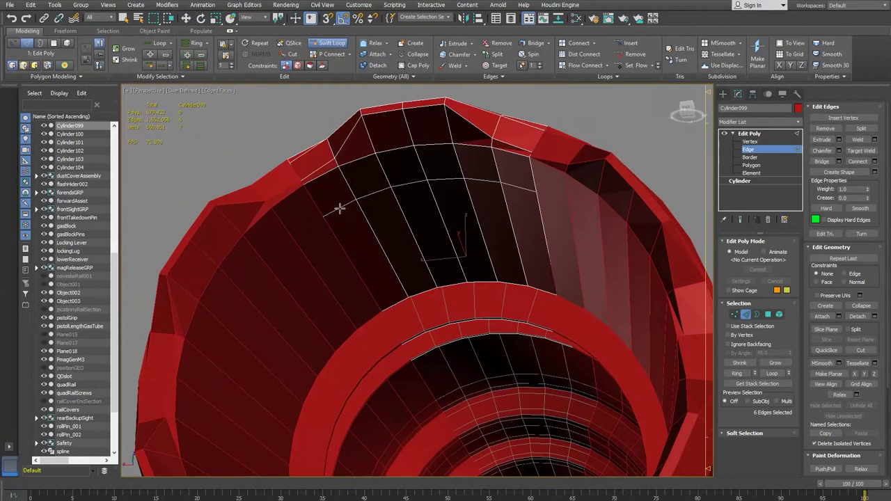
{"action": "left_click", "coordinate": [340, 209]}
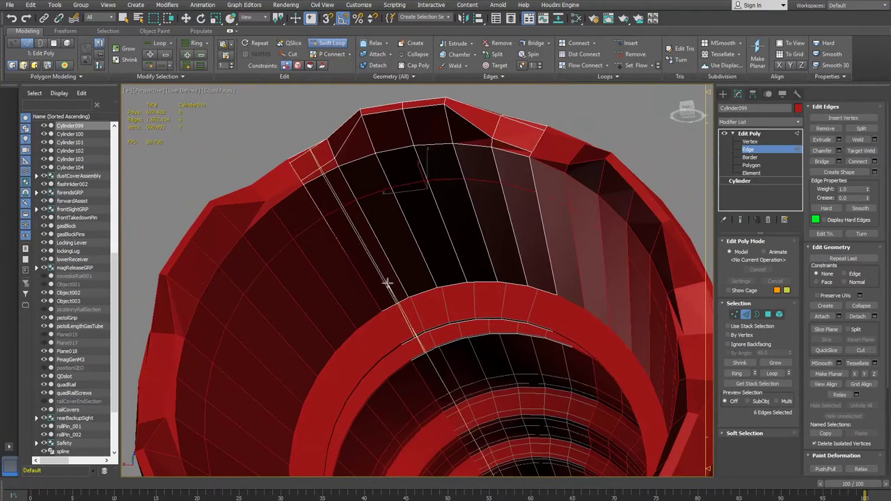
{"action": "middle_click_drag", "start_coordinate": [497, 370], "coordinate": [434, 318], "text": "alt"}
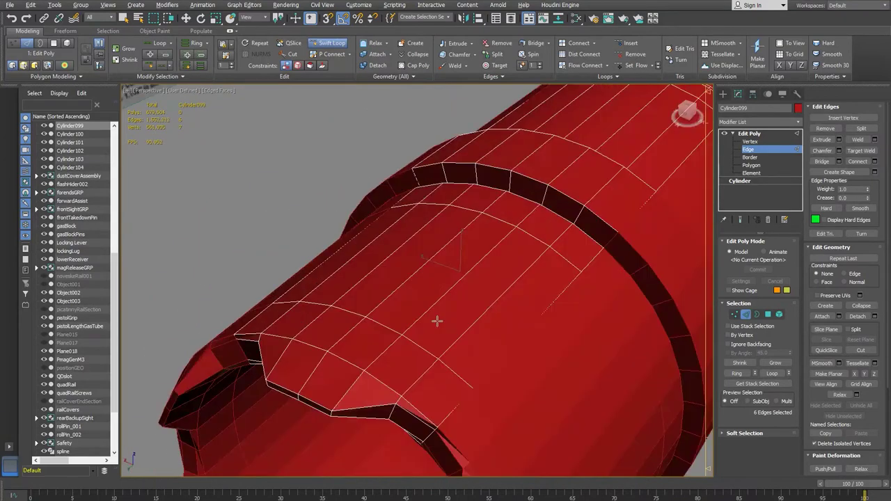
{"action": "middle_click_drag", "start_coordinate": [367, 297], "coordinate": [499, 290], "text": "alt"}
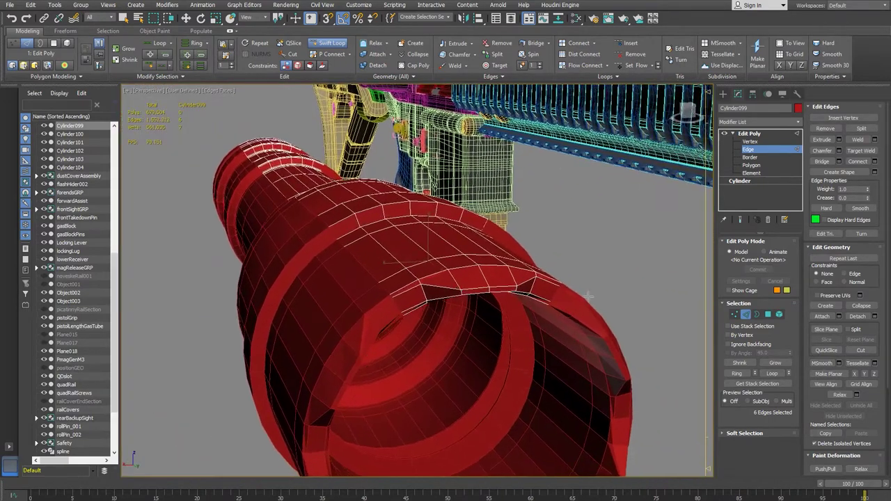
- Exit edge editing and Swift Loop on the top section, and turn off the edged-faces display
{"action": "left_click", "coordinate": [752, 151]}
{"action": "scroll", "coordinate": [385, 341], "scroll_direction": "down", "scroll_amount": 3}
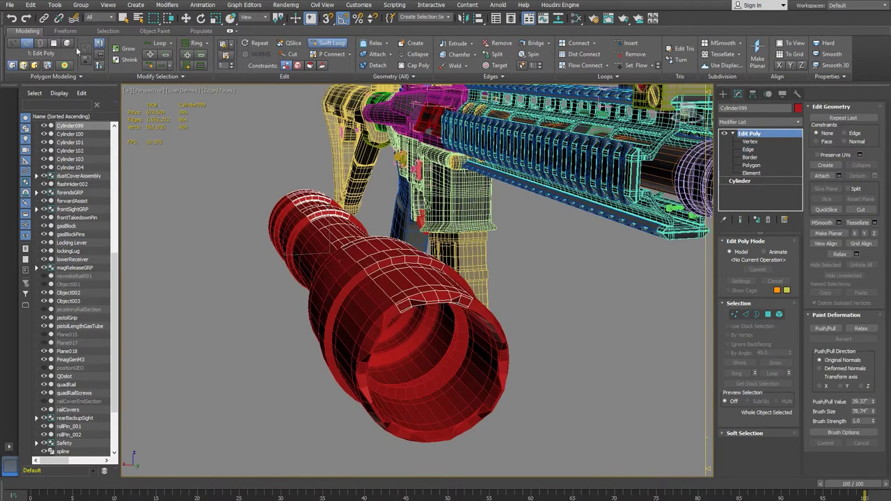
{"action": "right_click", "coordinate": [502, 281]}
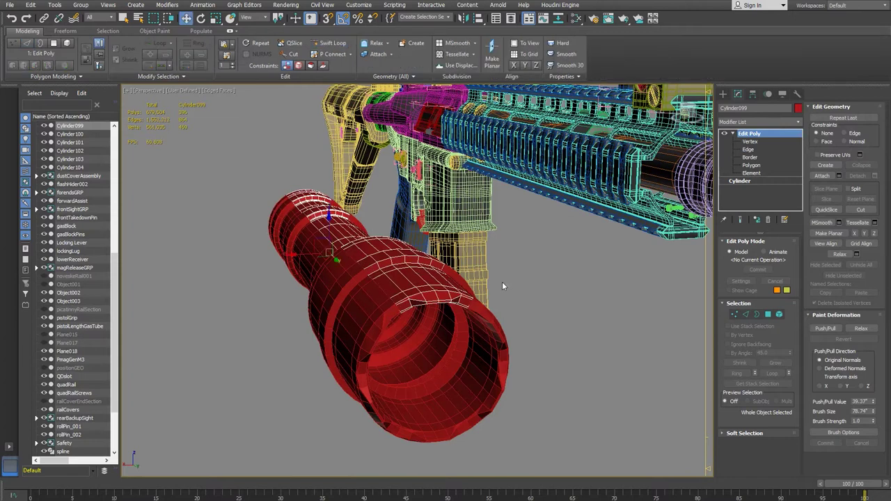
{"action": "middle_click_drag", "start_coordinate": [502, 281], "coordinate": [488, 309]}
{"action": "scroll", "coordinate": [561, 199], "scroll_direction": "up", "scroll_amount": 3}
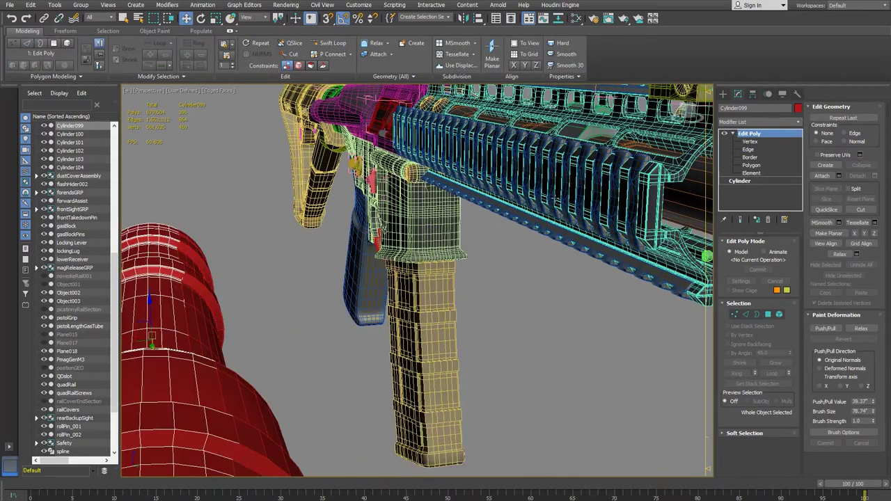
{"action": "key", "text": "F4"}
{"action": "middle_click_drag", "start_coordinate": [334, 376], "coordinate": [460, 258]}
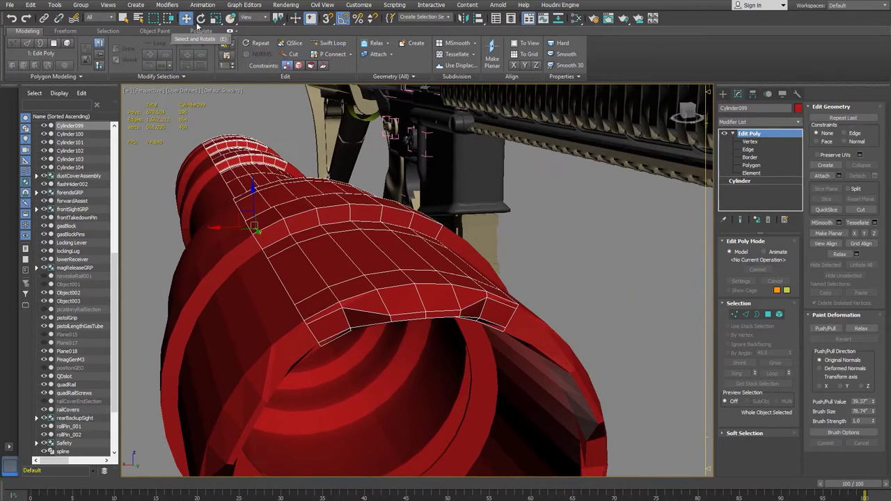
{"action": "left_click", "coordinate": [839, 176]}
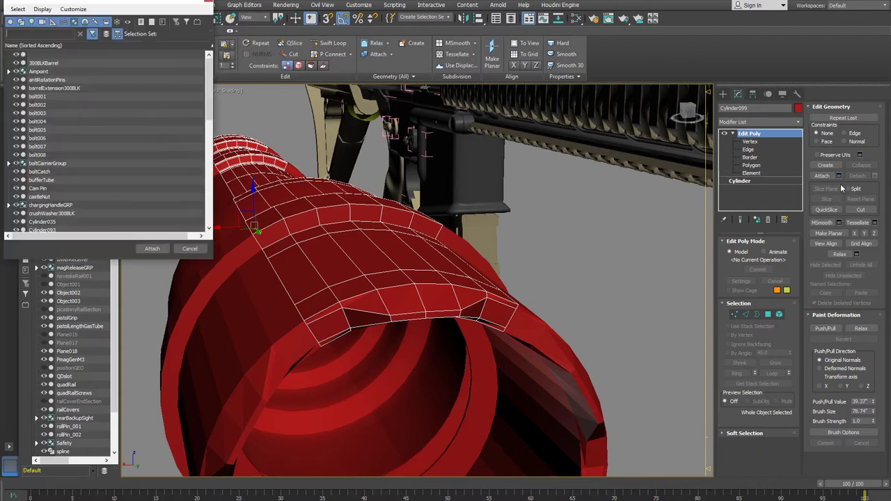
{"action": "left_click_drag", "start_coordinate": [209, 90], "coordinate": [195, 71]}
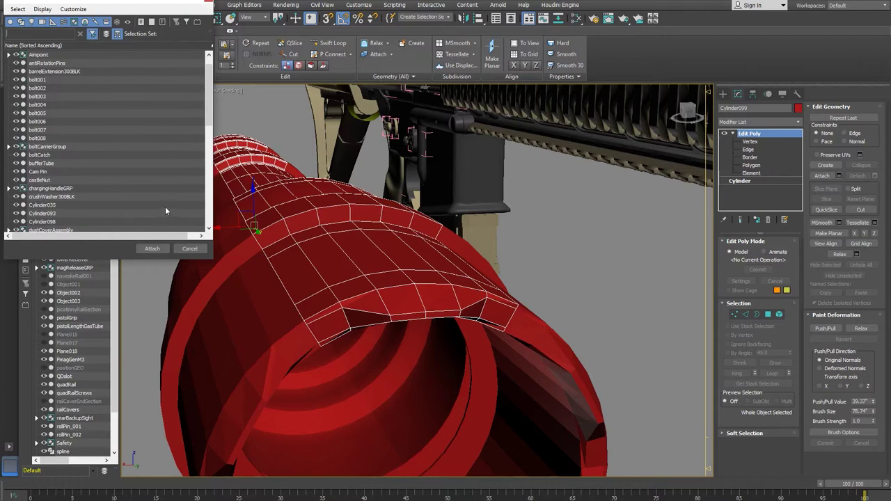
{"action": "left_click_drag", "start_coordinate": [209, 80], "coordinate": [207, 228]}
{"action": "left_click", "coordinate": [189, 249]}
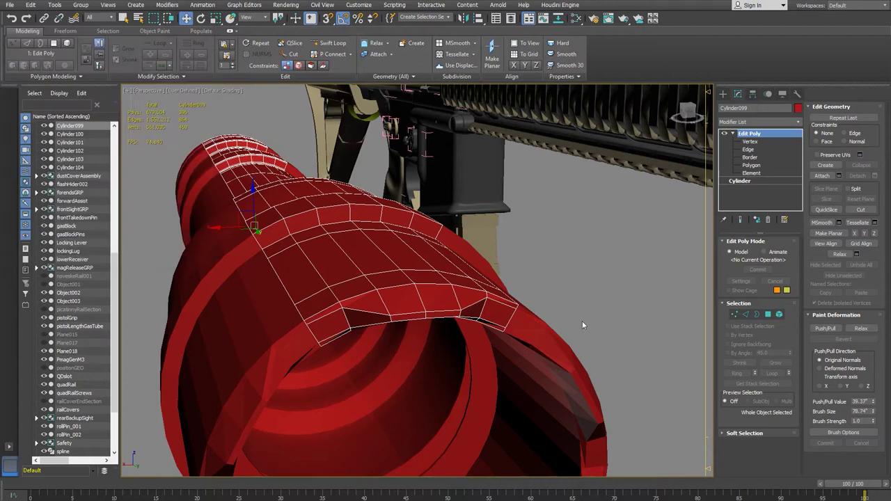
{"action": "left_click", "coordinate": [822, 175]}
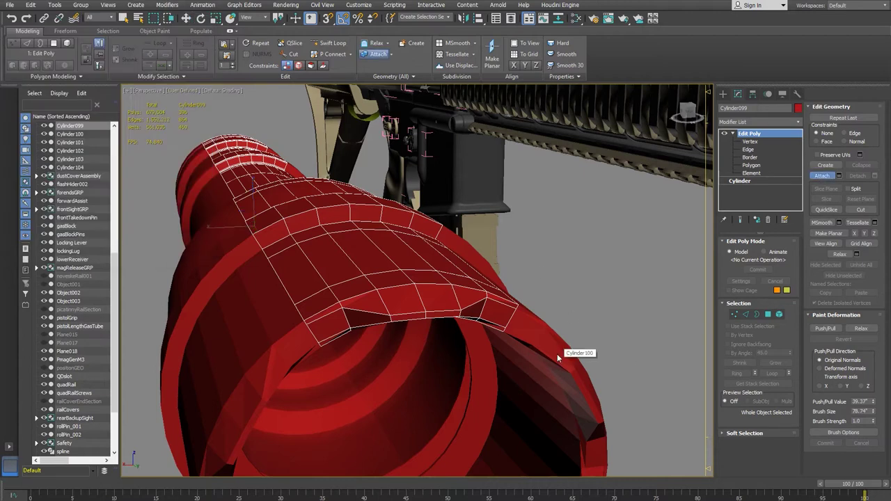
{"action": "left_click", "coordinate": [824, 176]}
- Delete the five rotated instances of the flashlight section, keeping only the edited top section
{"action": "scroll", "coordinate": [536, 322], "scroll_direction": "down", "scroll_amount": 2}
{"action": "left_click", "coordinate": [541, 347]}
{"action": "middle_click_drag", "start_coordinate": [590, 372], "coordinate": [592, 332]}
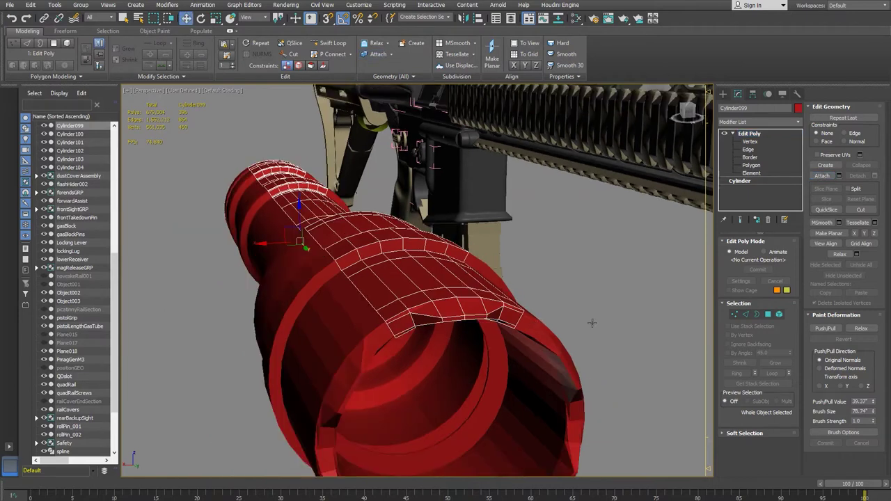
{"action": "left_click", "coordinate": [500, 403], "text": "ctrl"}
{"action": "scroll", "coordinate": [500, 403], "scroll_direction": "down", "scroll_amount": 2}
{"action": "left_click", "coordinate": [404, 431], "text": "ctrl"}
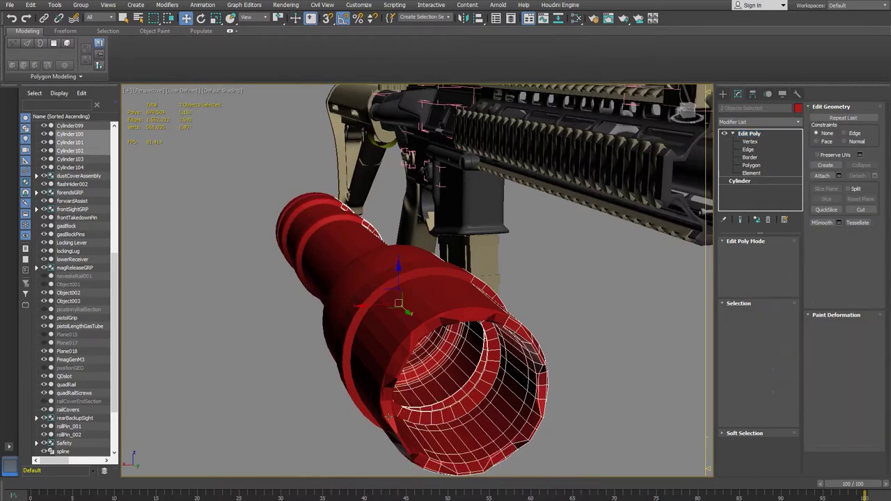
{"action": "left_click", "coordinate": [401, 355], "text": "ctrl"}
{"action": "left_click", "coordinate": [481, 379], "text": "ctrl"}
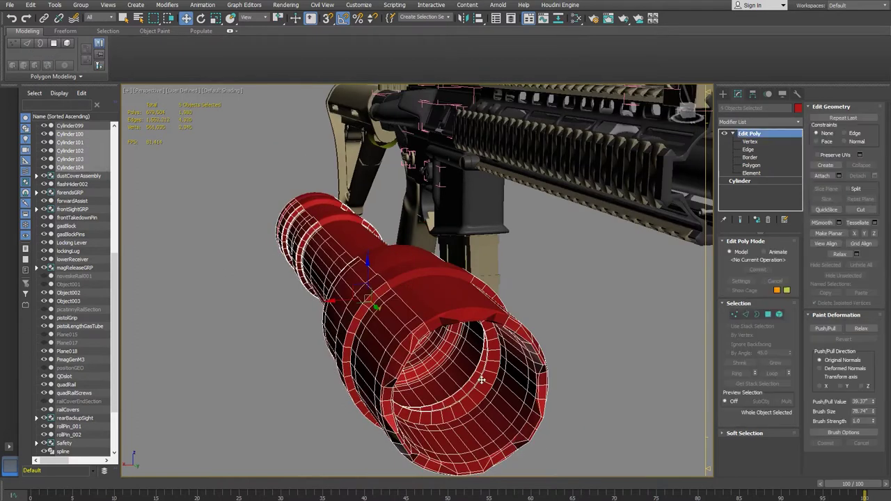
{"action": "key", "text": "Delete"}
- Clone the top section around the flashlight axis at 60-degree rotation steps as five independent copies
{"action": "left_click", "coordinate": [445, 313]}
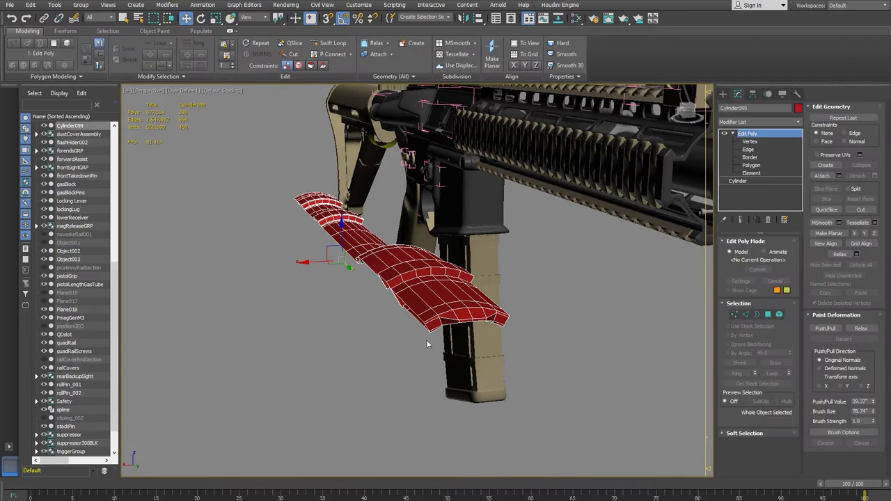
{"action": "key", "text": "e"}
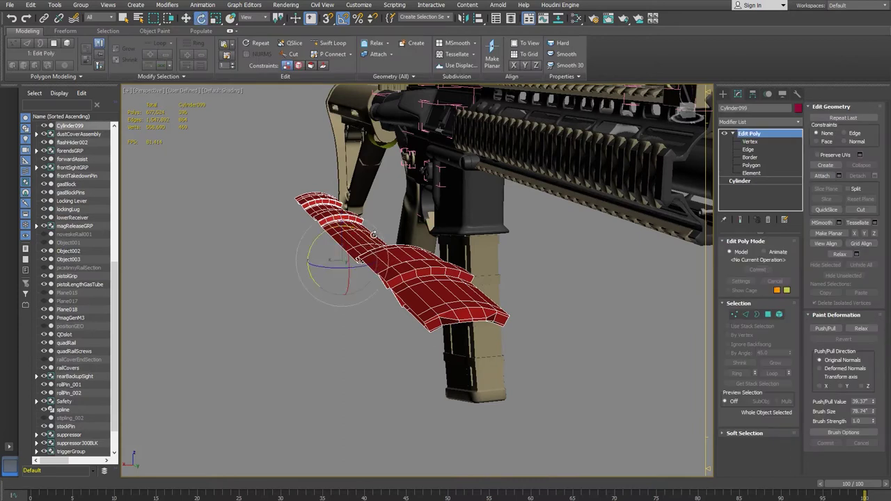
{"action": "mouse_move", "coordinate": [374, 230]}
{"action": "left_mouse_down"}
{"action": "mouse_move", "coordinate": [369, 224]}
{"action": "mouse_move", "coordinate": [383, 238]}
{"action": "left_mouse_up"}
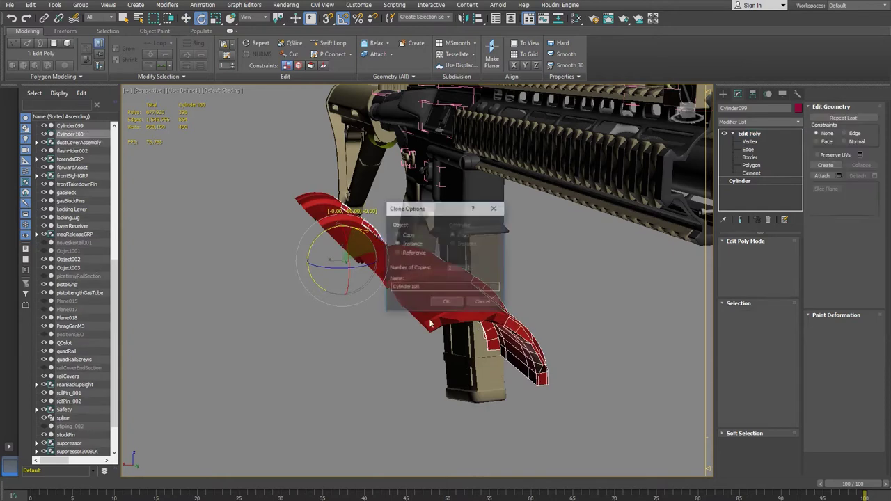
{"action": "left_click", "coordinate": [402, 235]}
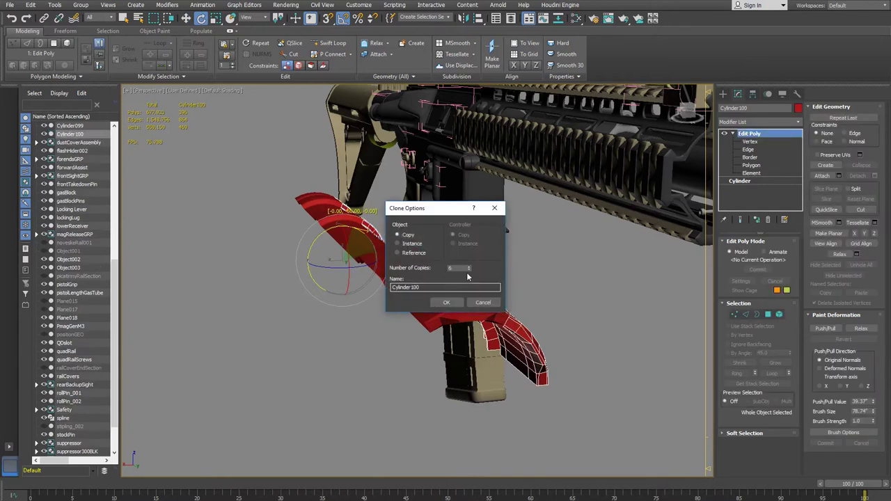
{"action": "left_click", "coordinate": [447, 304]}
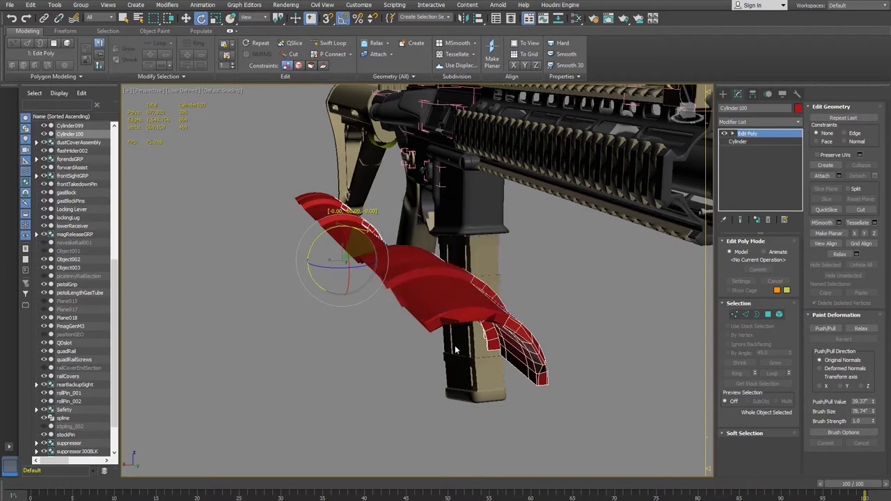
{"action": "left_click", "coordinate": [449, 304]}
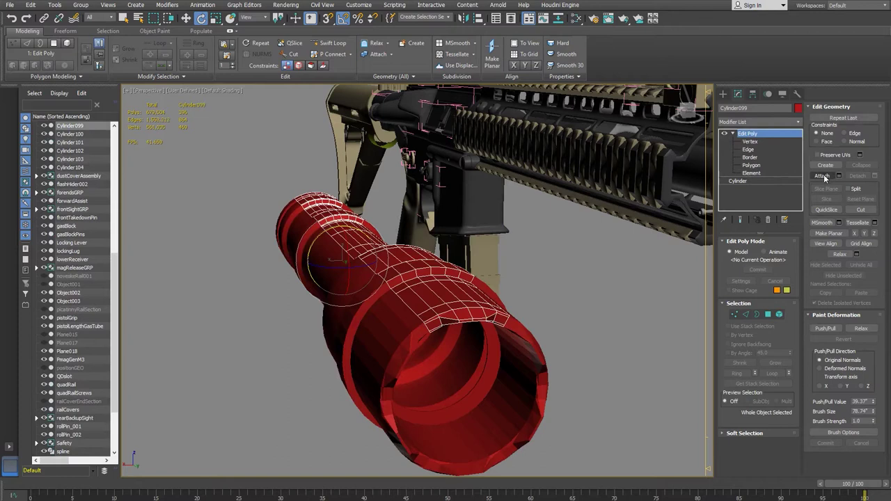
- Attach all five copied sections to the top section so the flashlight body is one object
{"action": "left_click", "coordinate": [822, 176]}
{"action": "left_click", "coordinate": [394, 364]}
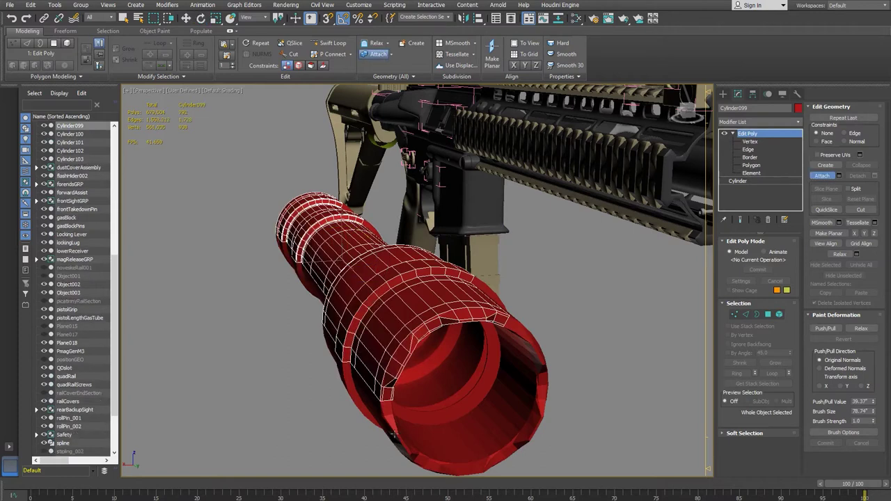
{"action": "left_click", "coordinate": [475, 465]}
{"action": "left_click", "coordinate": [476, 465]}
{"action": "left_click", "coordinate": [537, 401]}
{"action": "left_click", "coordinate": [540, 383]}
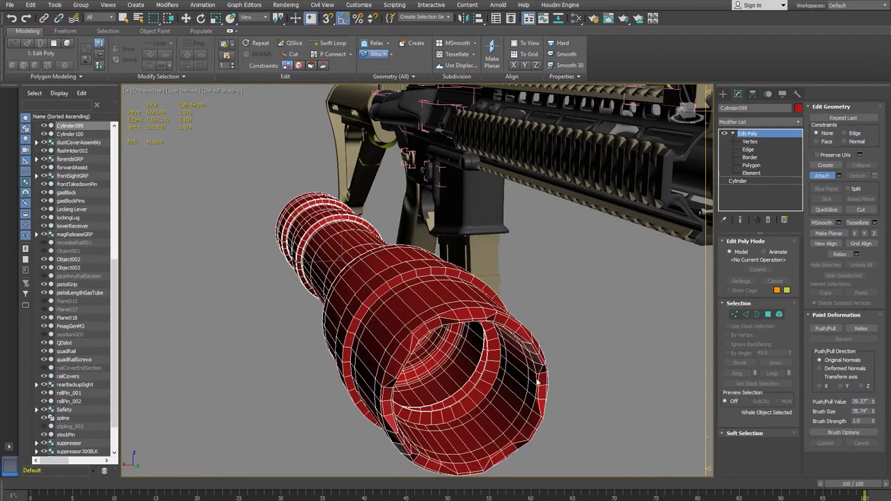
{"action": "middle_click_drag", "start_coordinate": [540, 383], "coordinate": [452, 402], "text": "alt"}
{"action": "middle_click_drag", "start_coordinate": [382, 262], "coordinate": [454, 313], "text": "alt"}
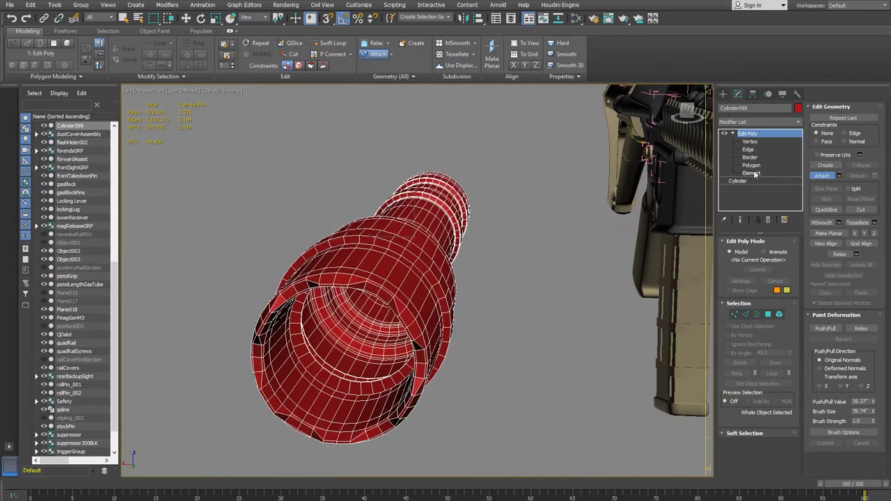
- Try moving one section element away from the attached body, and undo the move
{"action": "left_click", "coordinate": [753, 172]}
{"action": "left_click", "coordinate": [414, 327]}
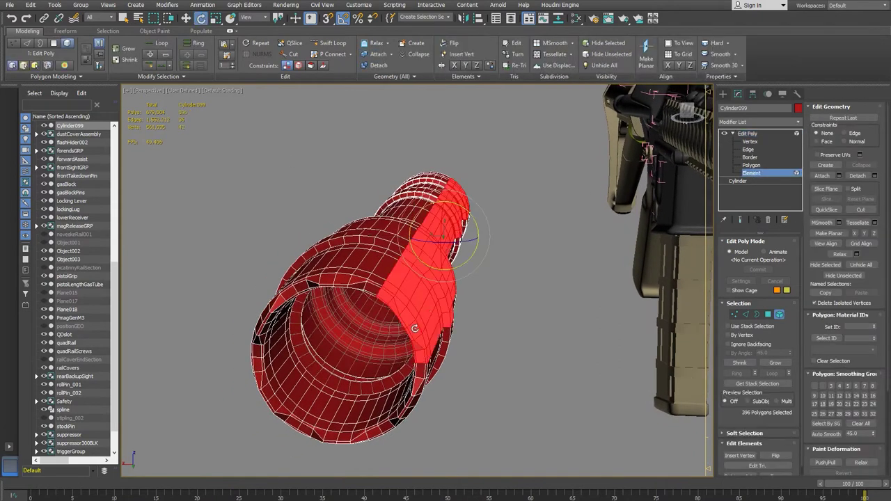
{"action": "key", "text": "w"}
{"action": "left_click_drag", "start_coordinate": [431, 222], "coordinate": [521, 178]}
{"action": "key", "text": "ctrl+z"}
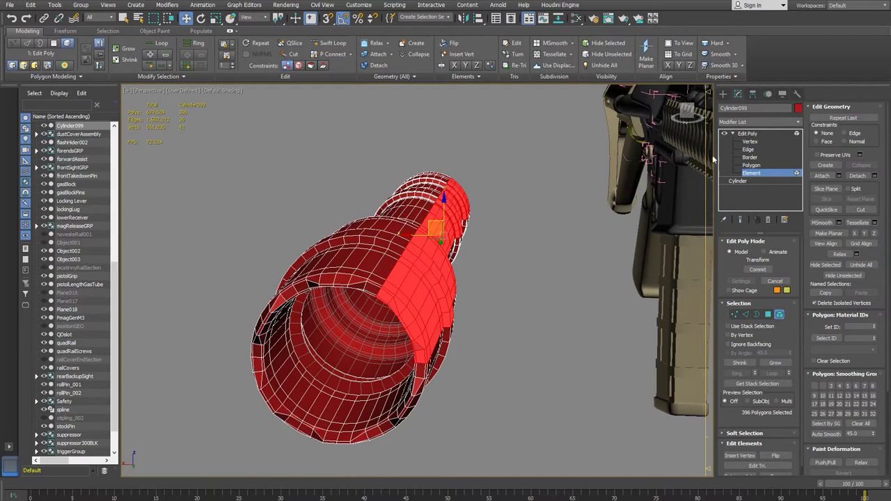
- Select all vertices of the flashlight body and set their weld threshold to 0.01"
{"action": "left_click", "coordinate": [755, 143]}
{"action": "scroll", "coordinate": [414, 346], "scroll_direction": "down", "scroll_amount": 3}
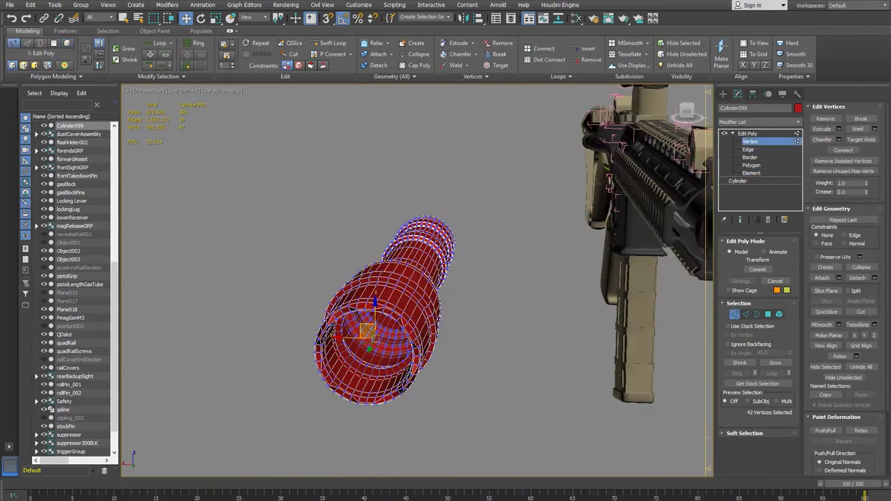
{"action": "left_click_drag", "start_coordinate": [513, 447], "coordinate": [494, 442]}
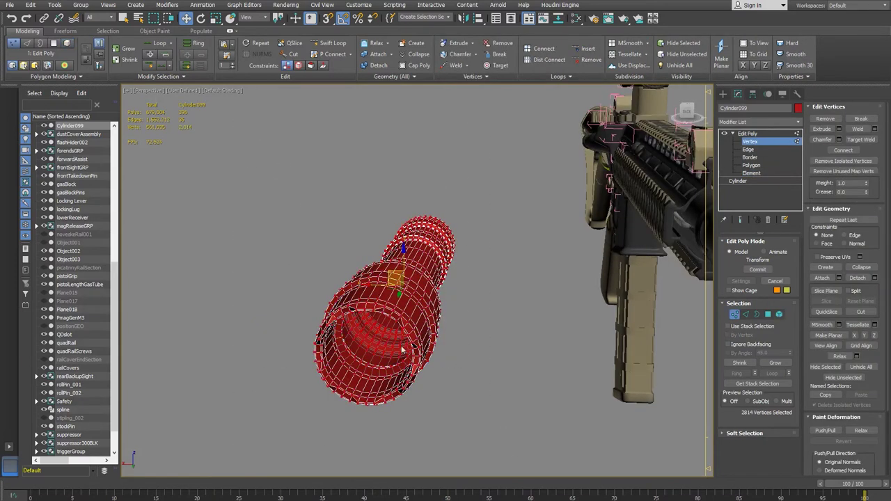
{"action": "left_click", "coordinate": [875, 128]}
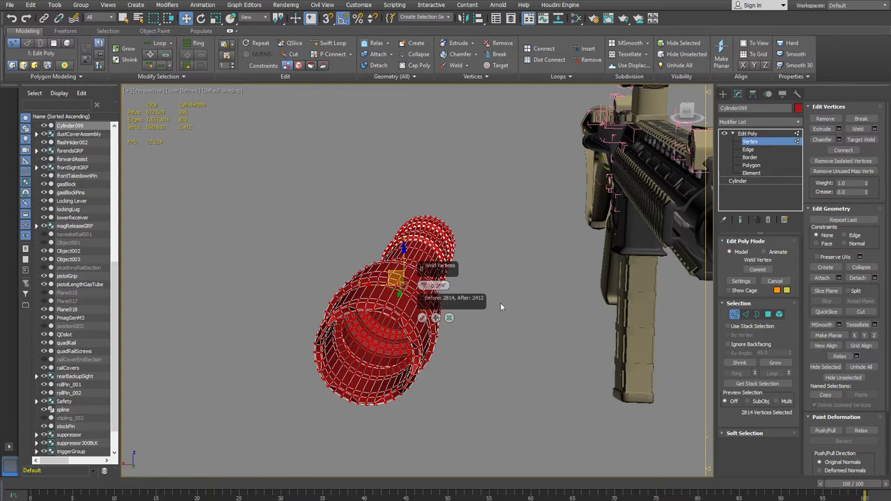
{"action": "left_click_drag", "start_coordinate": [435, 269], "coordinate": [493, 274]}
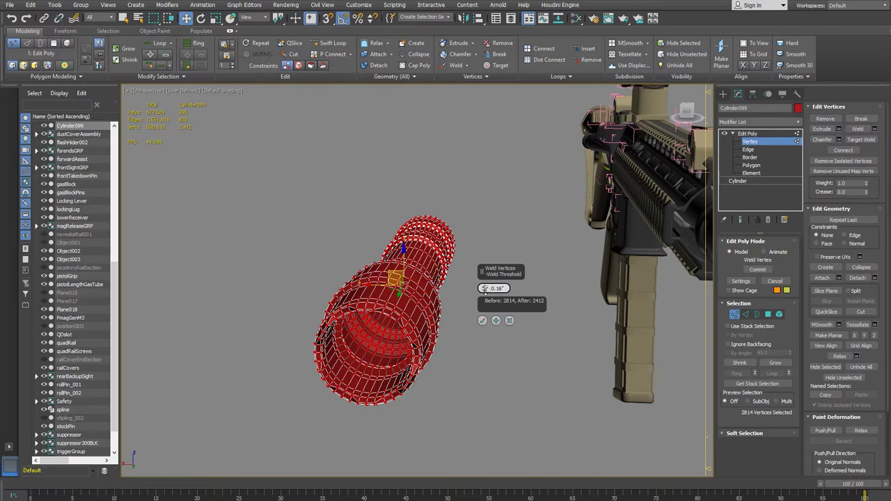
{"action": "scroll", "coordinate": [480, 292], "scroll_direction": "up", "scroll_amount": 5}
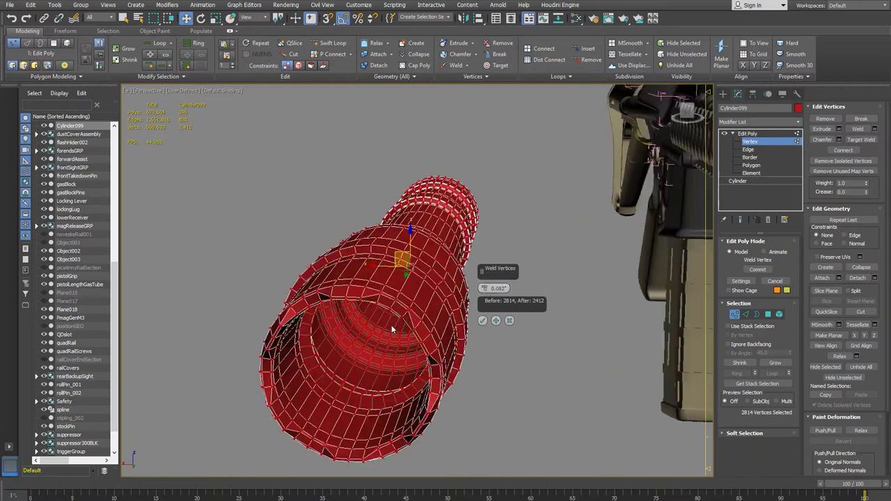
{"action": "left_click_drag", "start_coordinate": [502, 277], "coordinate": [575, 265]}
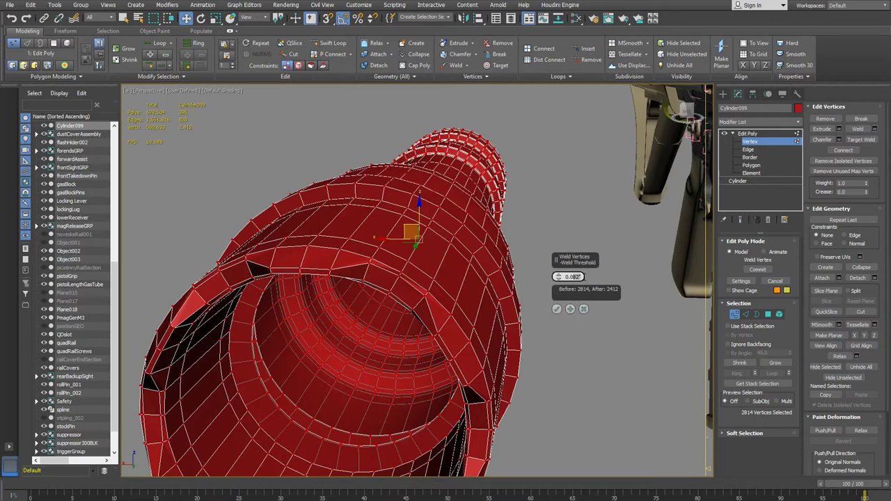
{"action": "type", "text": "1"}
{"action": "key", "text": "Return"}
- Inspect the body's inner rings and section seams in the weld preview, and apply the weld
{"action": "middle_click_drag", "start_coordinate": [514, 351], "coordinate": [583, 332], "text": "alt"}
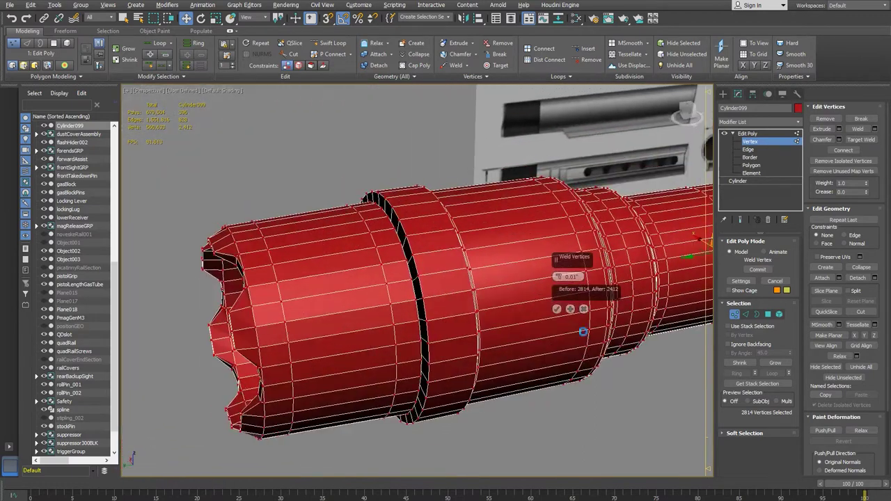
{"action": "scroll", "coordinate": [399, 344], "scroll_direction": "up", "scroll_amount": 10}
{"action": "scroll", "coordinate": [358, 315], "scroll_direction": "up", "scroll_amount": 6}
{"action": "scroll", "coordinate": [404, 307], "scroll_direction": "down", "scroll_amount": 5}
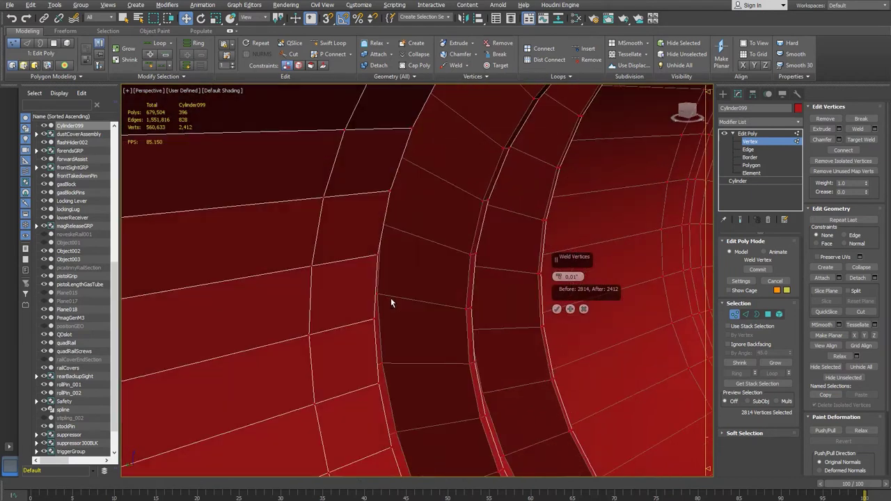
{"action": "left_click", "coordinate": [557, 309]}
{"action": "scroll", "coordinate": [530, 352], "scroll_direction": "down", "scroll_amount": 15}
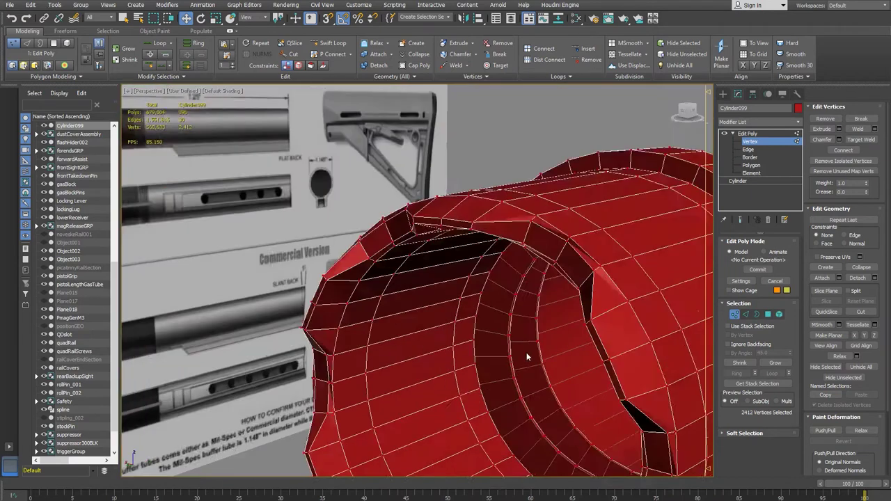
- Test the section joins by pulling one section element off the welded body, and undo the move
{"action": "left_click", "coordinate": [754, 173]}
{"action": "left_click", "coordinate": [613, 332]}
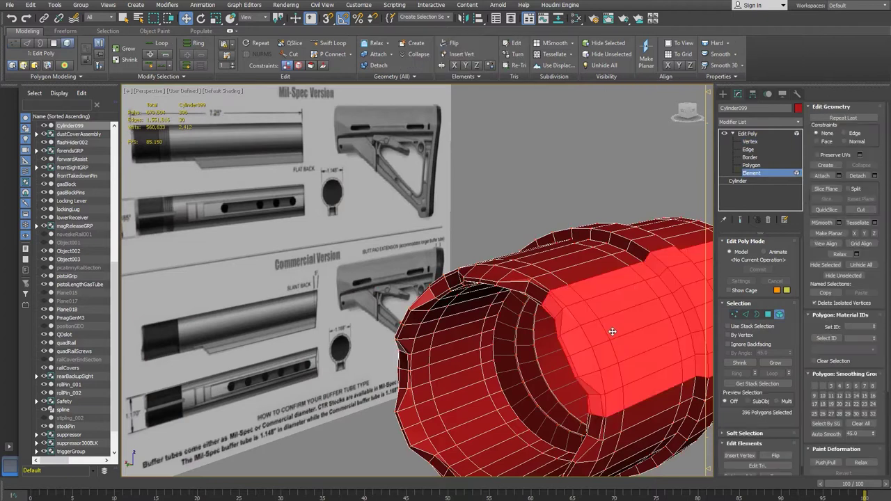
{"action": "key", "text": "ctrl+a"}
{"action": "scroll", "coordinate": [596, 329], "scroll_direction": "down", "scroll_amount": 2}
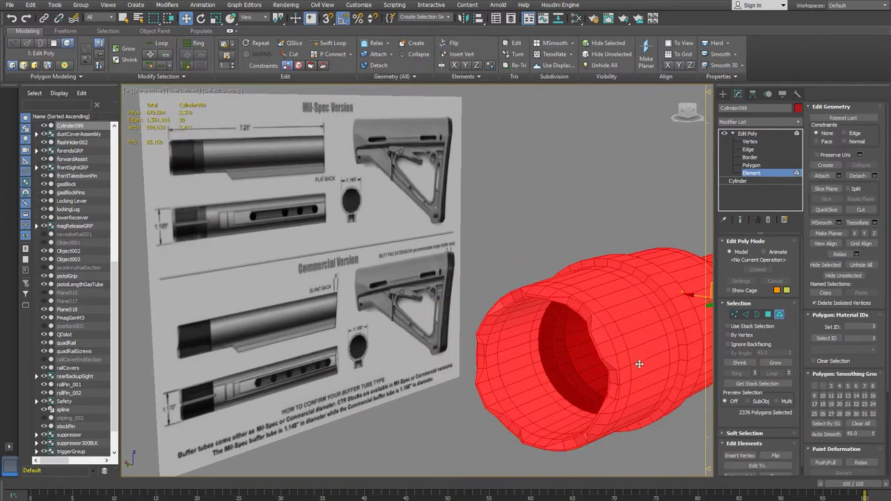
{"action": "middle_click_drag", "start_coordinate": [646, 342], "coordinate": [550, 345]}
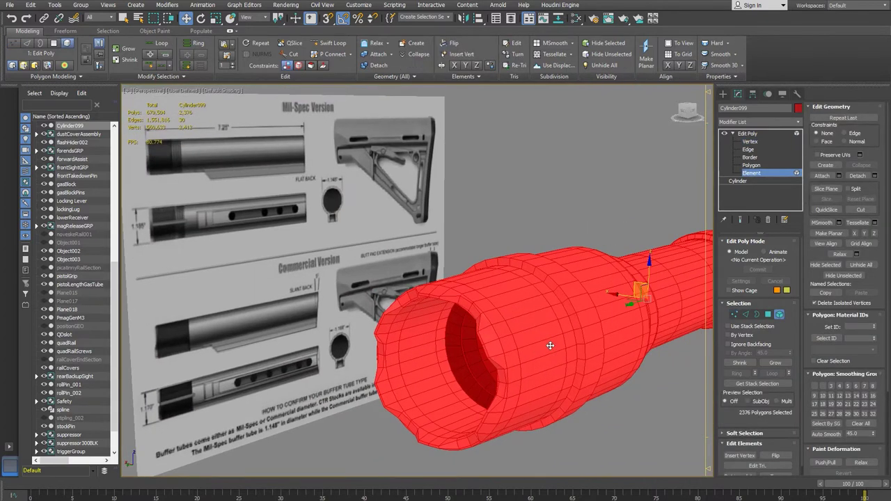
{"action": "left_click", "coordinate": [550, 345]}
{"action": "middle_click_drag", "start_coordinate": [550, 346], "coordinate": [460, 342], "text": "alt"}
{"action": "left_click_drag", "start_coordinate": [556, 278], "coordinate": [677, 240]}
{"action": "mouse_move", "coordinate": [591, 308]}
{"action": "middle_mouse_down", "text": "alt"}
{"action": "mouse_move", "coordinate": [623, 305]}
{"action": "mouse_move", "coordinate": [603, 310]}
{"action": "middle_mouse_up", "text": "alt"}
{"action": "key", "text": "ctrl+z"}
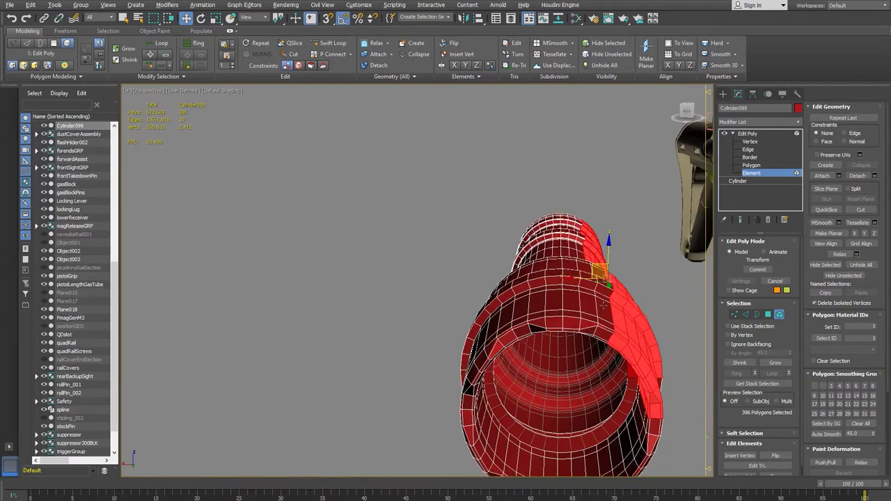
- Select edge loops around the front rim to check the joins between sections, and clear the selection
{"action": "left_click", "coordinate": [749, 149]}
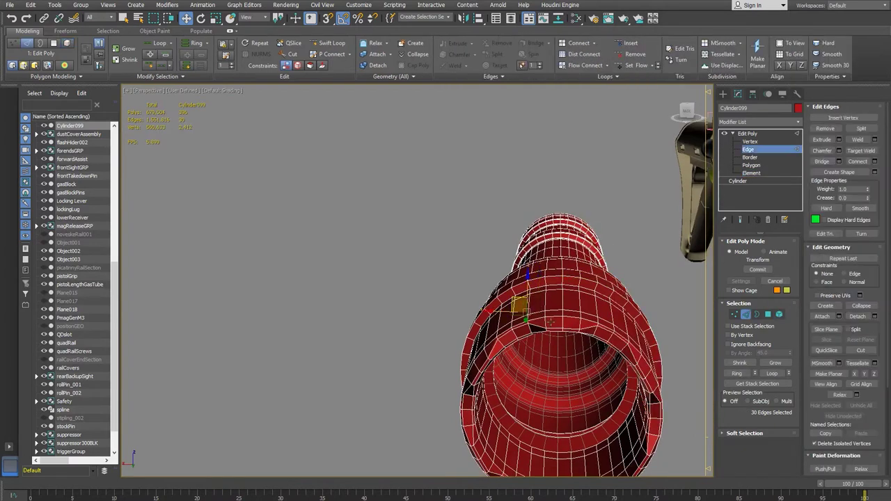
{"action": "scroll", "coordinate": [564, 327], "scroll_direction": "up", "scroll_amount": 4}
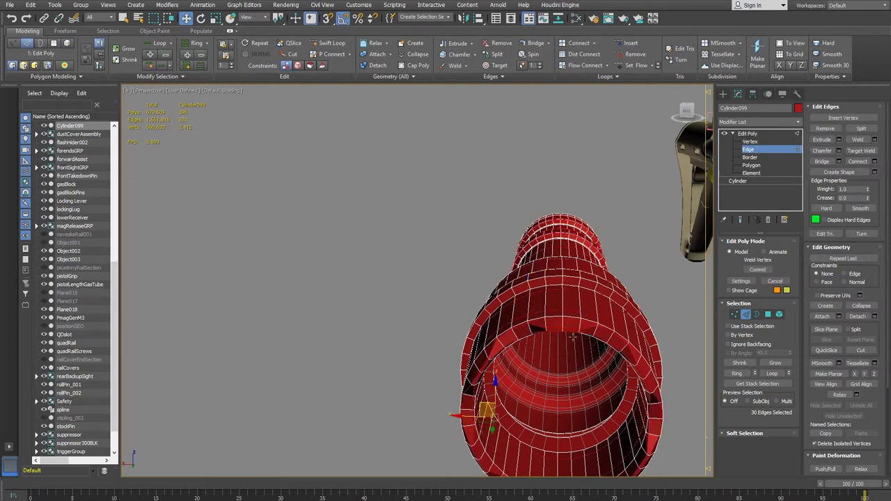
{"action": "left_click", "coordinate": [545, 300]}
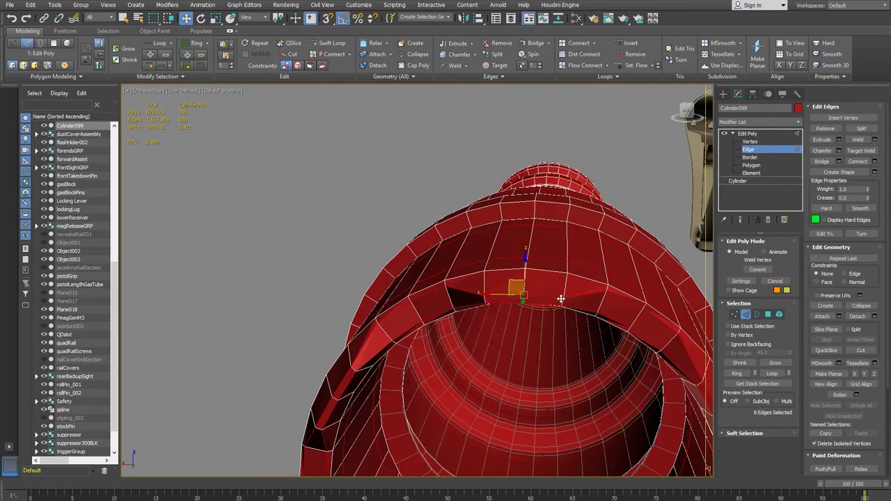
{"action": "left_click", "coordinate": [357, 186]}
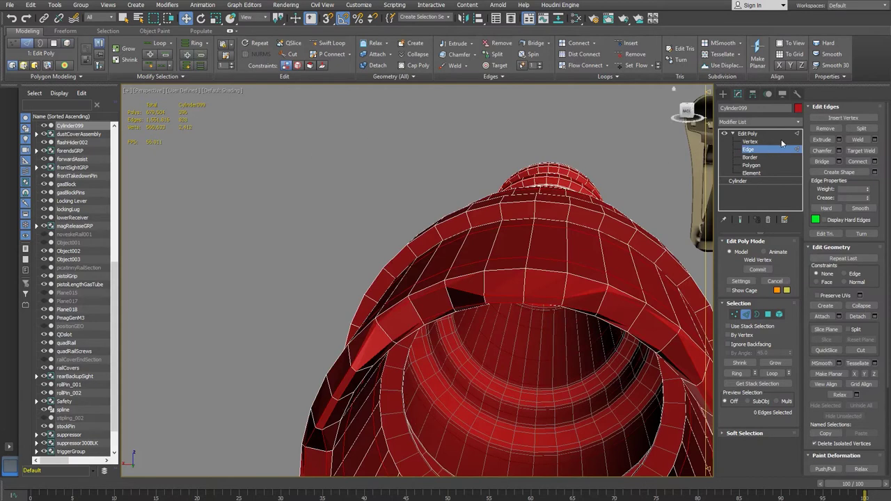
- Undo the vertex weld and select the inner front-rim edge loop of the top section
{"action": "key", "text": "1"}
{"action": "left_click", "coordinate": [558, 305]}
{"action": "key", "text": "2"}
{"action": "left_click", "coordinate": [538, 298]}
{"action": "double_click", "coordinate": [558, 298]}
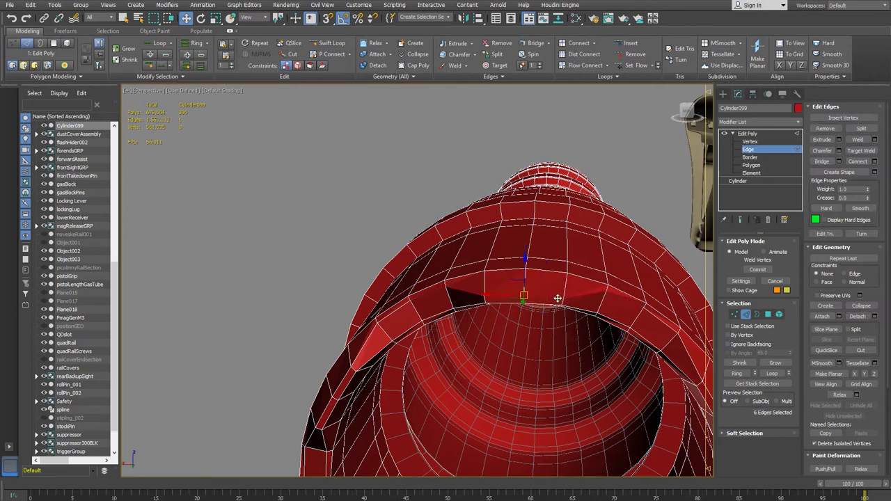
- Select a single vertex on the scalloped front rim and examine it at close range
{"action": "scroll", "coordinate": [629, 312], "scroll_direction": "up", "scroll_amount": 10}
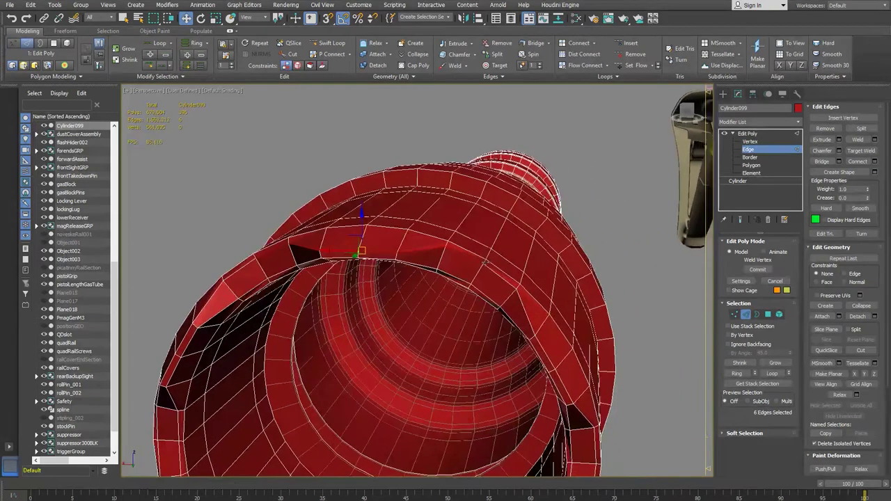
{"action": "key", "text": "1"}
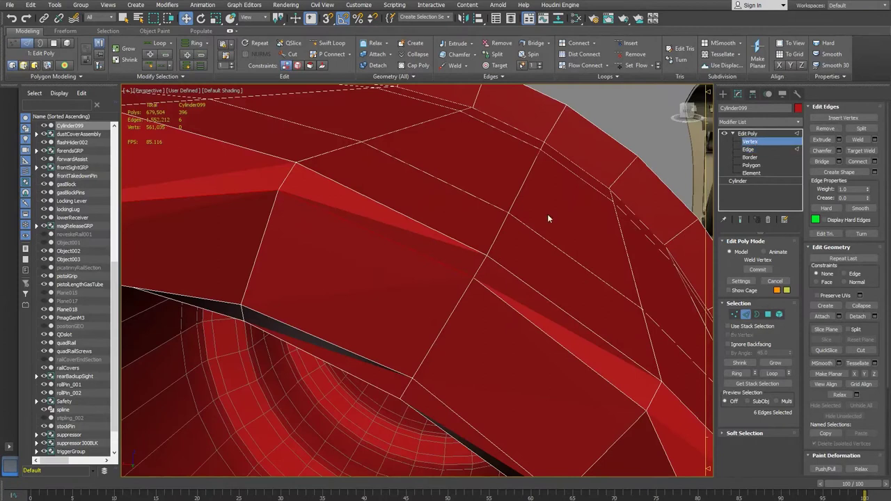
{"action": "left_click", "coordinate": [474, 278]}
{"action": "left_click_drag", "start_coordinate": [470, 276], "coordinate": [552, 350]}
{"action": "key", "text": "z"}
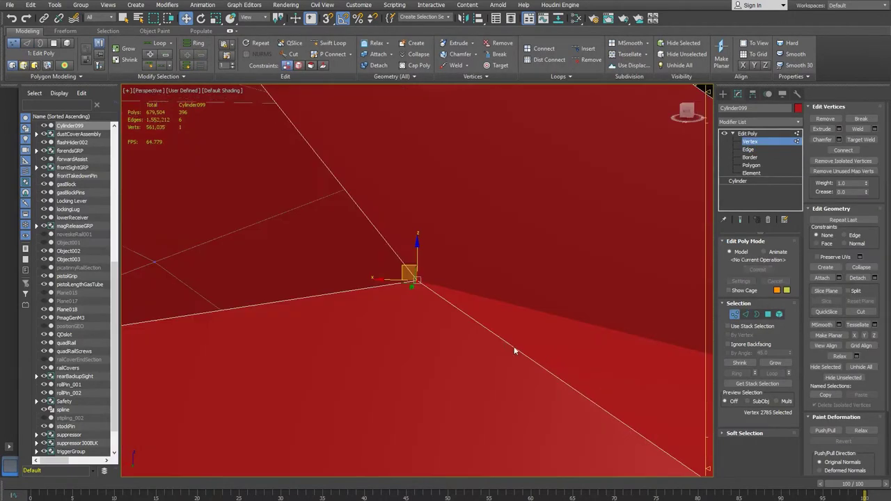
- Weld the selected vertices along the section seams of the flashlight body with a 0.01" threshold
{"action": "scroll", "coordinate": [428, 319], "scroll_direction": "up", "scroll_amount": 3}
{"action": "scroll", "coordinate": [429, 314], "scroll_direction": "down", "scroll_amount": 6}
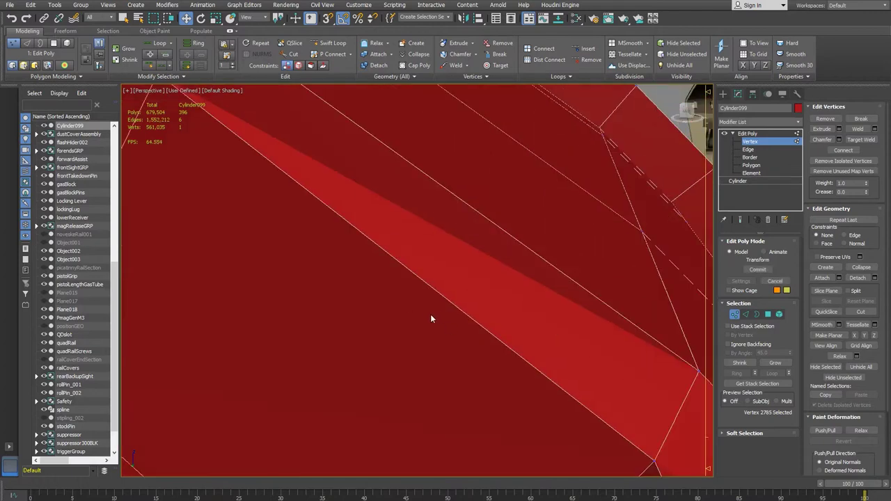
{"action": "scroll", "coordinate": [368, 309], "scroll_direction": "down", "scroll_amount": 8}
{"action": "middle_click_drag", "start_coordinate": [369, 312], "coordinate": [327, 350], "text": "alt"}
{"action": "left_click_drag", "start_coordinate": [403, 449], "coordinate": [403, 451]}
{"action": "middle_click_drag", "start_coordinate": [388, 407], "coordinate": [428, 279], "text": "alt"}
{"action": "scroll", "coordinate": [418, 358], "scroll_direction": "up", "scroll_amount": 3}
{"action": "scroll", "coordinate": [417, 361], "scroll_direction": "up", "scroll_amount": 3}
{"action": "left_click", "coordinate": [875, 129]}
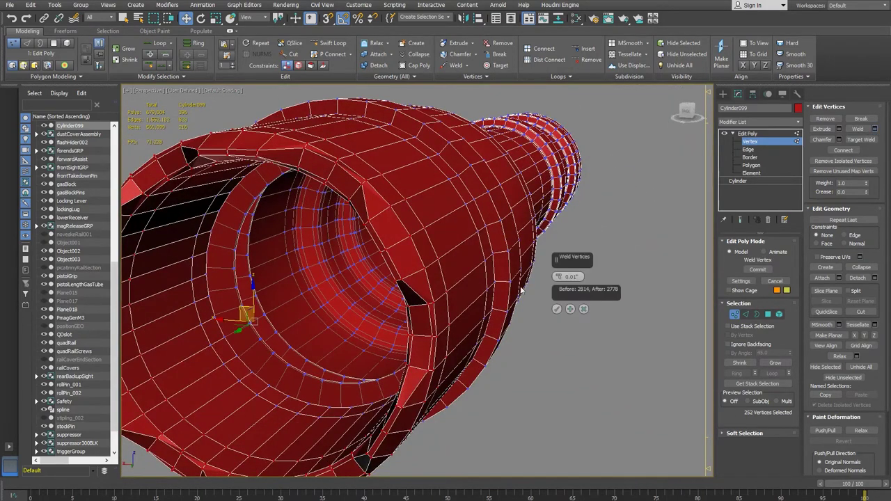
{"action": "left_click_drag", "start_coordinate": [561, 277], "coordinate": [561, 278]}
{"action": "left_click", "coordinate": [557, 310]}
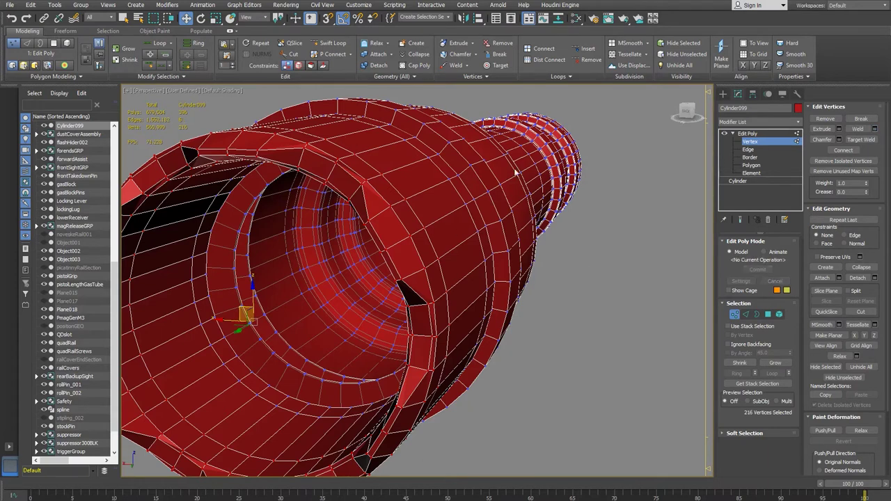
- Select the full inner edge loop of the scalloped front rim and attempt to add a second edge loop
{"action": "left_click", "coordinate": [748, 149]}
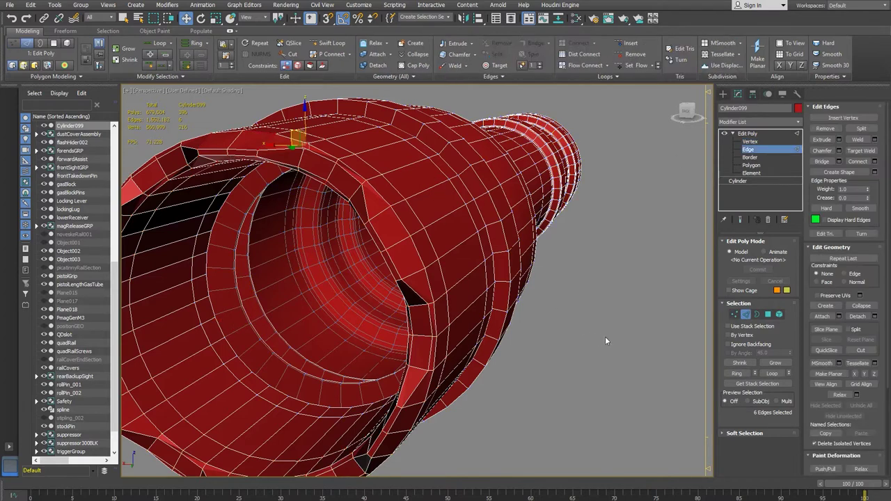
{"action": "double_click", "coordinate": [271, 150]}
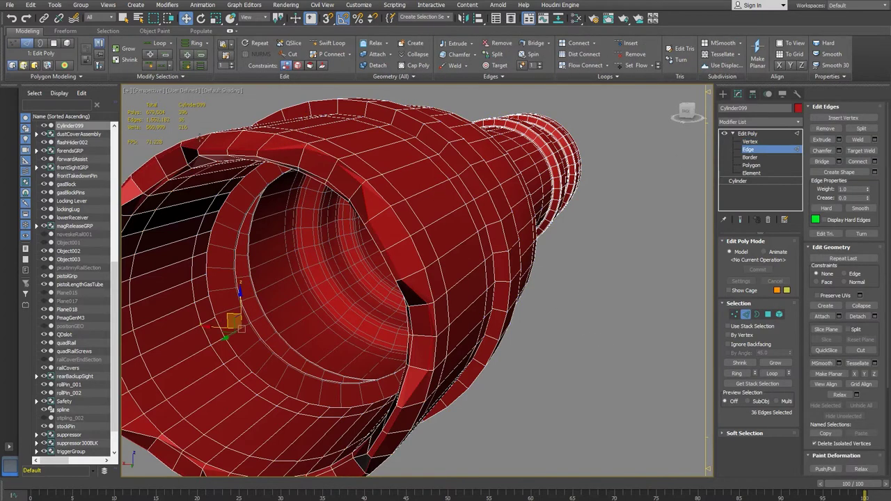
{"action": "middle_click_drag", "start_coordinate": [297, 458], "coordinate": [379, 426], "text": "alt"}
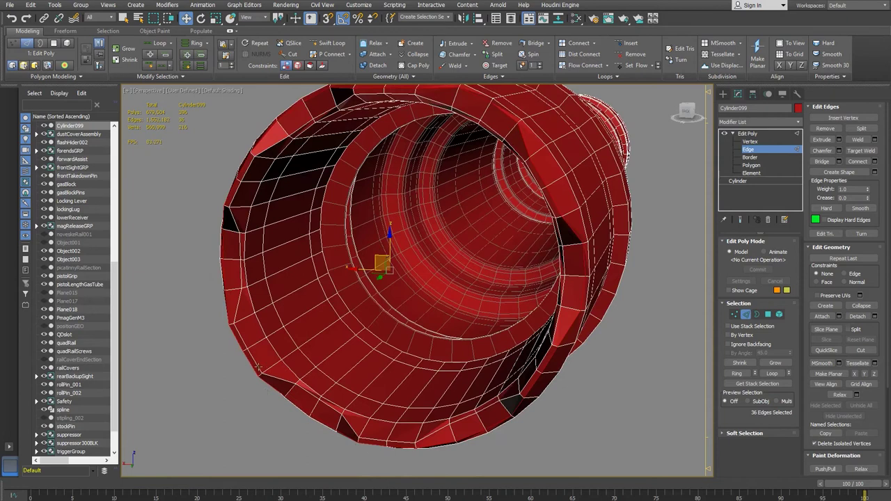
{"action": "key", "text": "shift"}
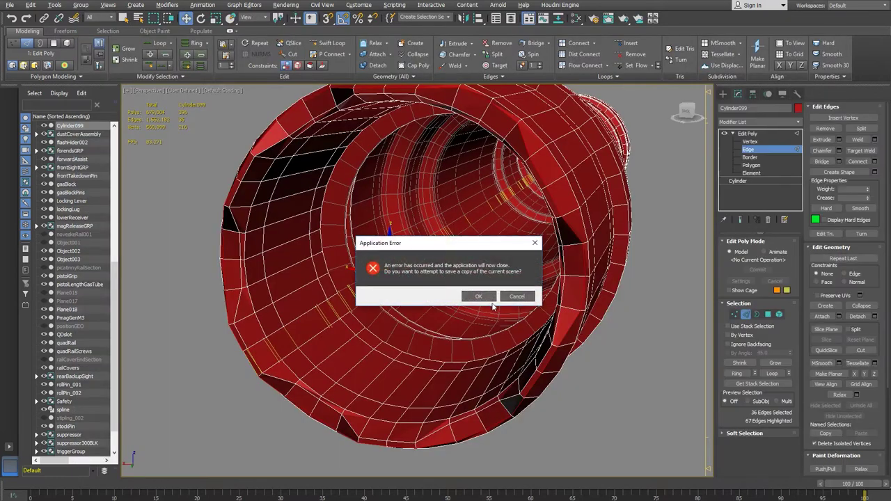
- Save a recovery copy of the scene and dismiss the error report without sending it
{"action": "left_click", "coordinate": [478, 296]}
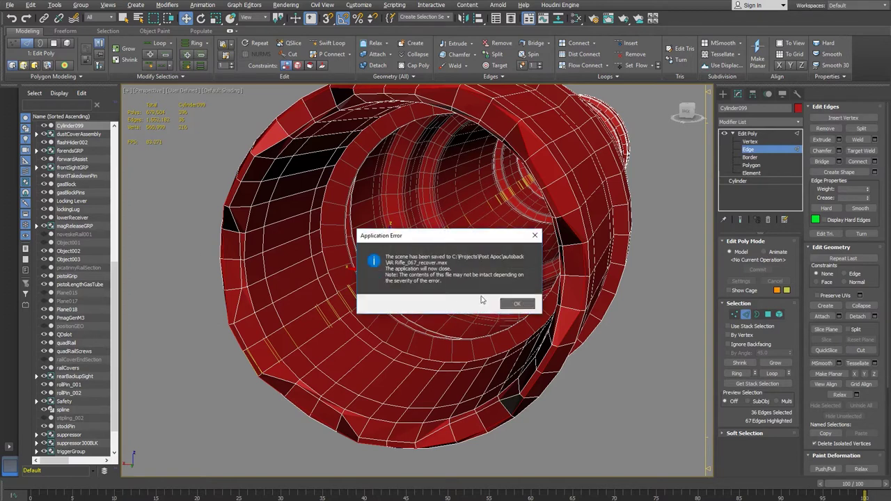
{"action": "left_click", "coordinate": [517, 303]}
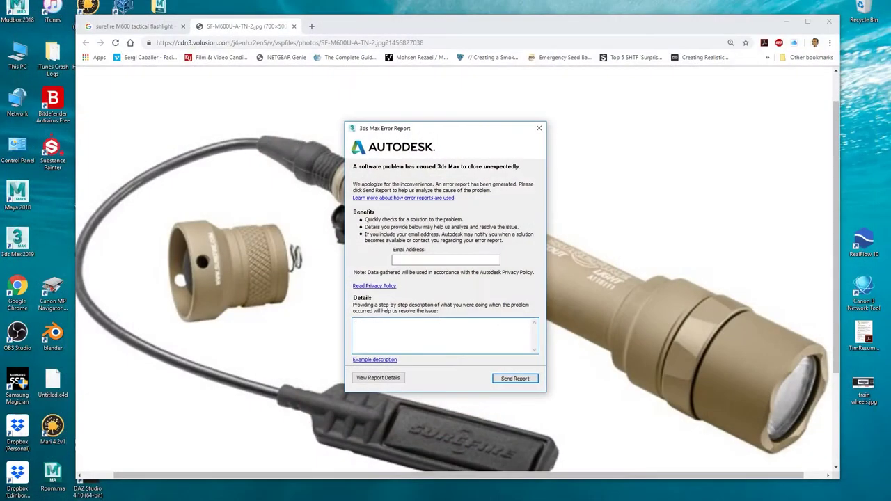
{"action": "left_click", "coordinate": [539, 128]}
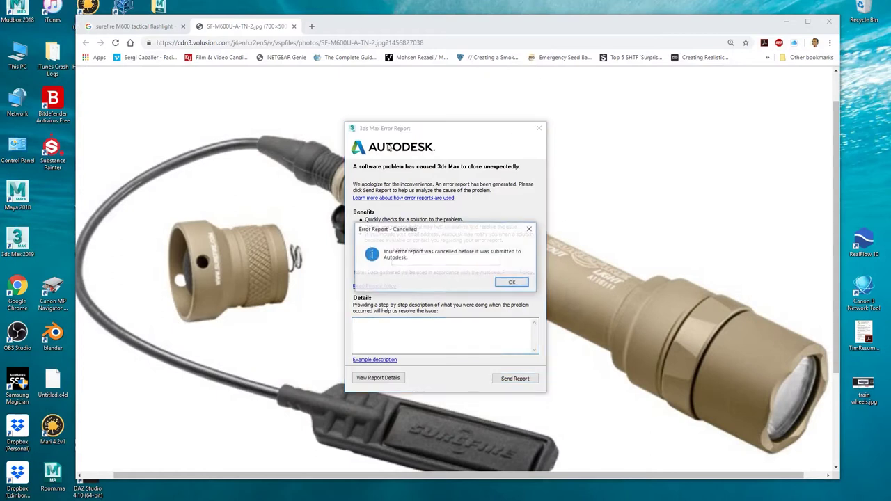
{"action": "left_click", "coordinate": [510, 283]}
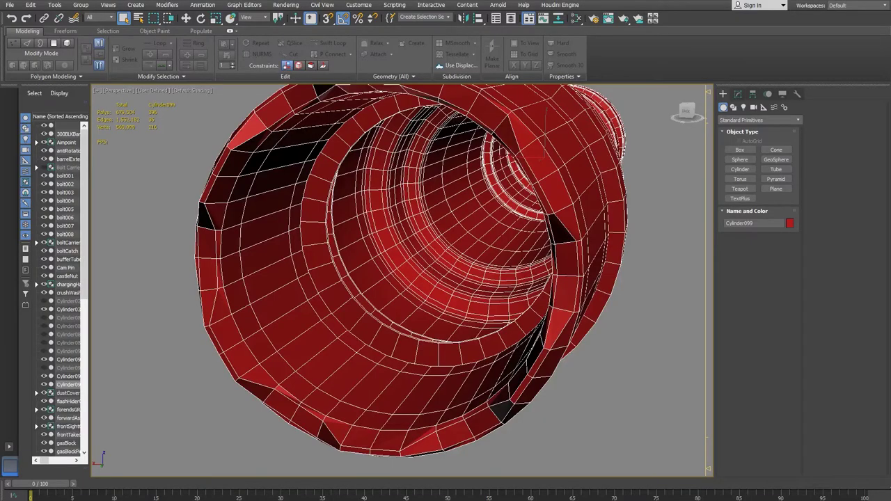
- In the reopened 3ds Max scene, add the outer front-rim edge loop to the selected inner loop and activate the Move tool
{"action": "middle_click_drag", "start_coordinate": [295, 348], "coordinate": [293, 346], "text": "alt"}
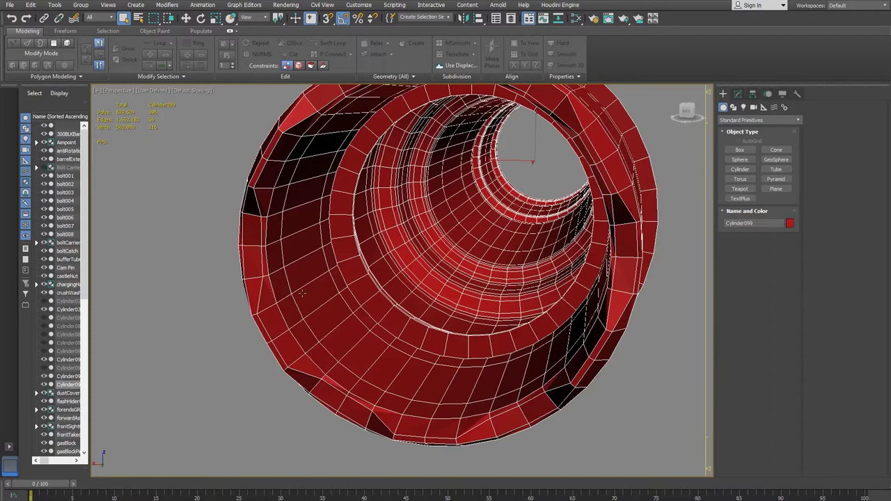
{"action": "middle_click_drag", "start_coordinate": [321, 202], "coordinate": [312, 314], "text": "alt"}
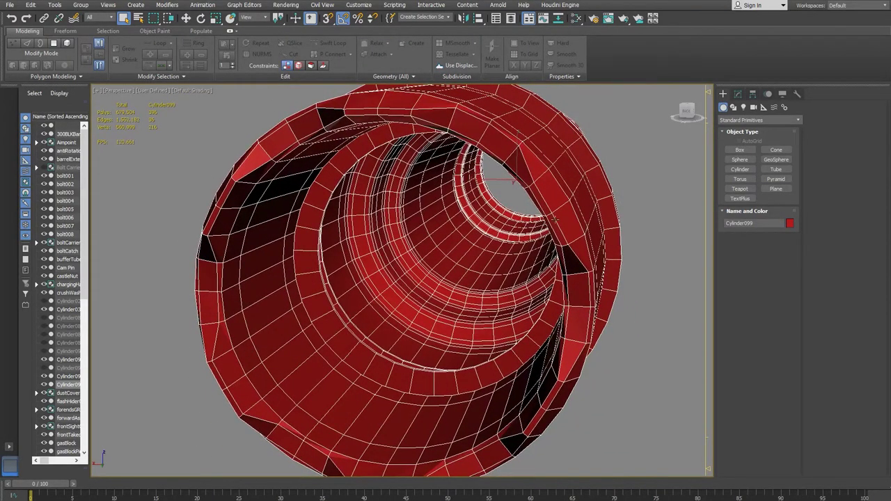
{"action": "middle_click_drag", "start_coordinate": [575, 237], "coordinate": [572, 258], "text": "alt"}
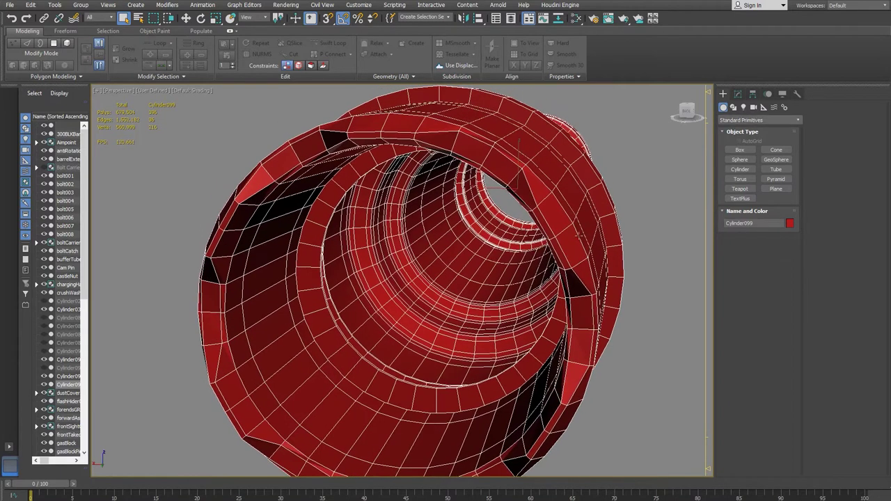
{"action": "left_click", "coordinate": [738, 94]}
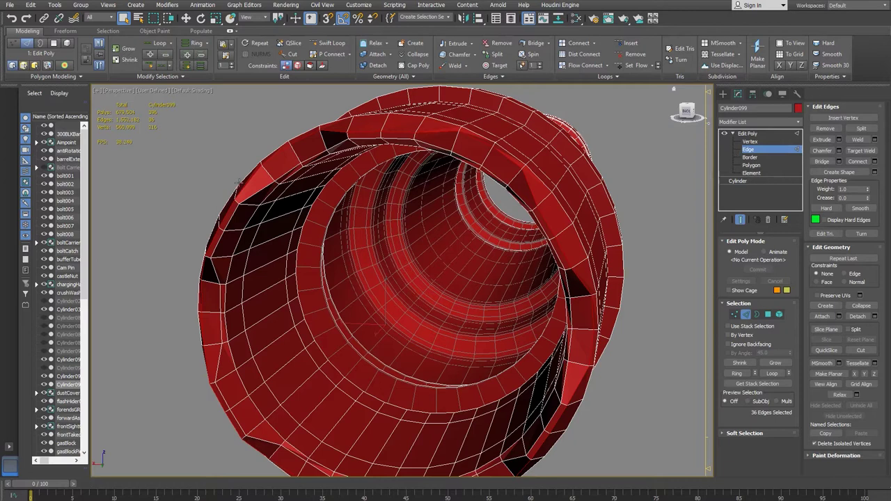
{"action": "double_click", "coordinate": [229, 223], "text": "ctrl"}
{"action": "middle_click_drag", "start_coordinate": [627, 322], "coordinate": [612, 306]}
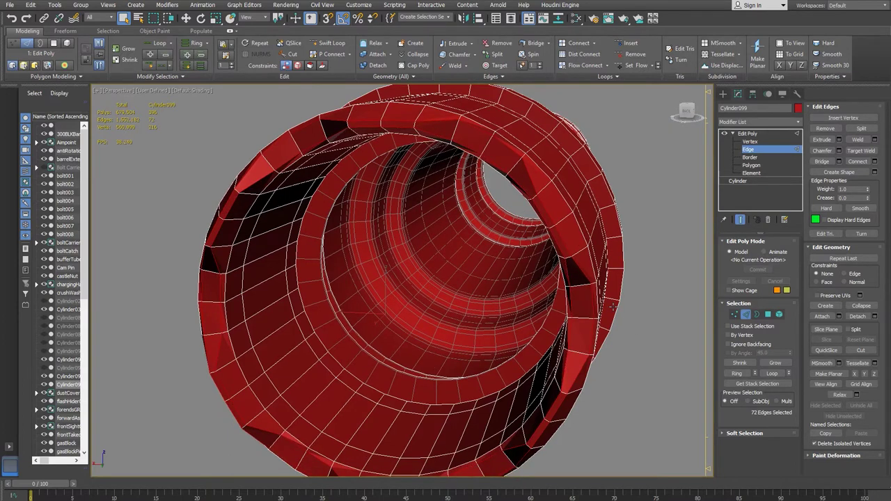
{"action": "middle_click_drag", "start_coordinate": [406, 220], "coordinate": [480, 208], "text": "alt"}
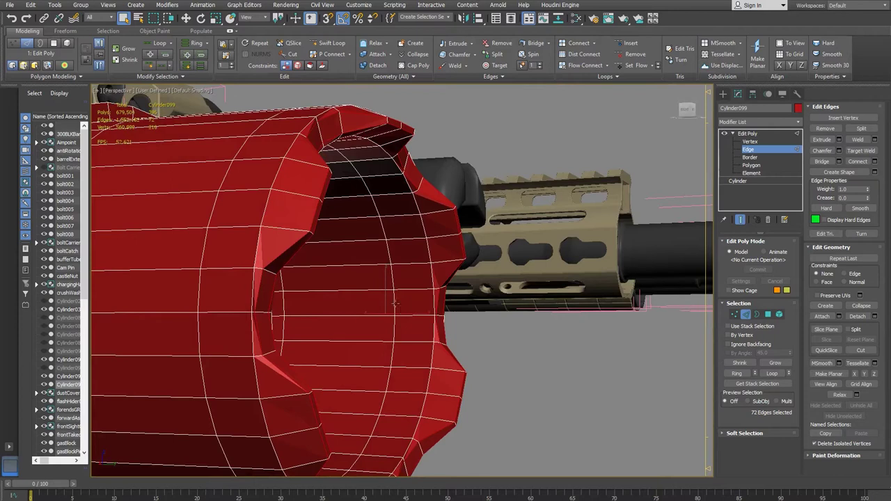
{"action": "key", "text": "w"}
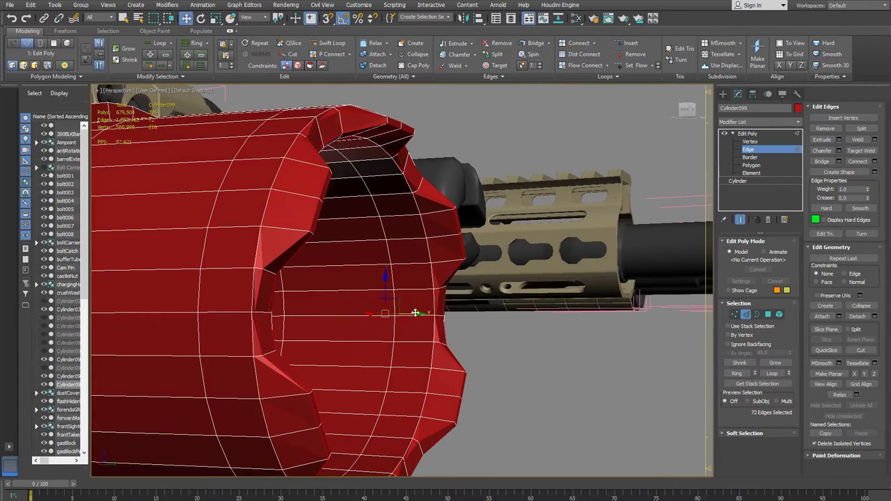
{"action": "middle_click_drag", "start_coordinate": [417, 312], "coordinate": [471, 279], "text": "alt"}
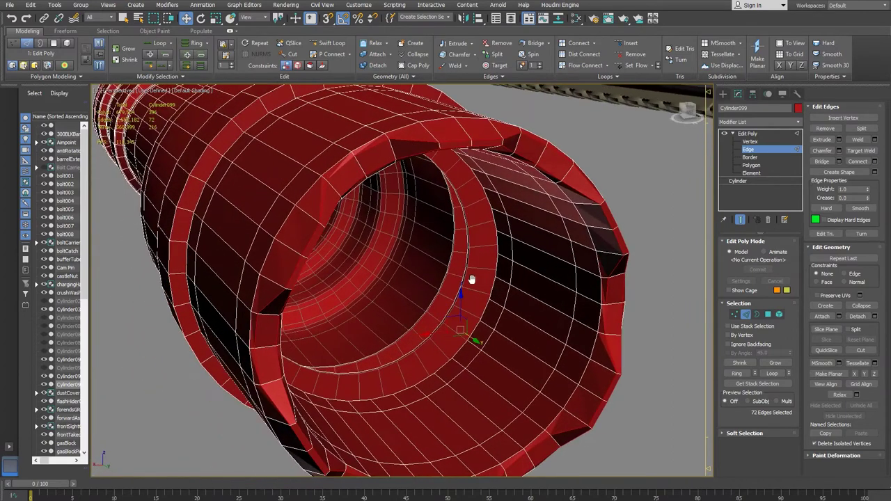
- Chamfer both front-rim edge loops by 0.168" with 1 segment
{"action": "scroll", "coordinate": [533, 223], "scroll_direction": "up", "scroll_amount": 3}
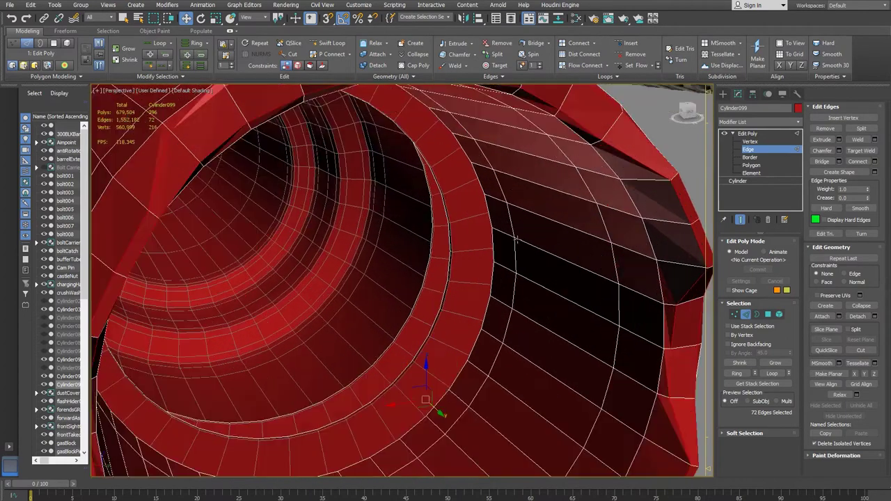
{"action": "left_click", "coordinate": [839, 150]}
{"action": "middle_click_drag", "start_coordinate": [375, 197], "coordinate": [394, 198], "text": "alt"}
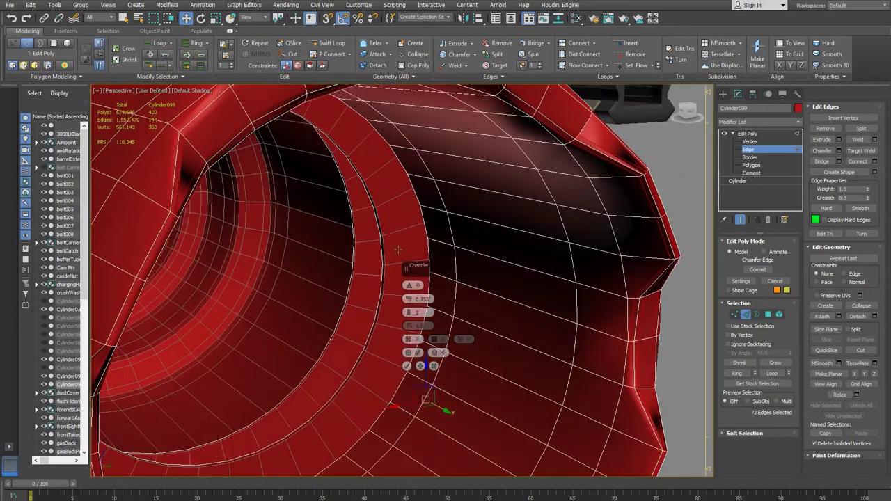
{"action": "middle_click_drag", "start_coordinate": [259, 219], "coordinate": [291, 246], "text": "alt"}
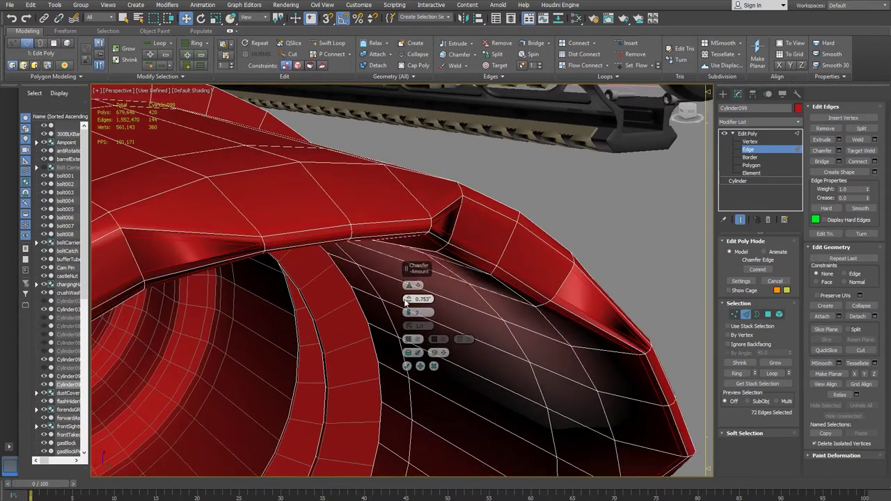
{"action": "left_click_drag", "start_coordinate": [407, 299], "coordinate": [408, 317]}
{"action": "left_click", "coordinate": [409, 316]}
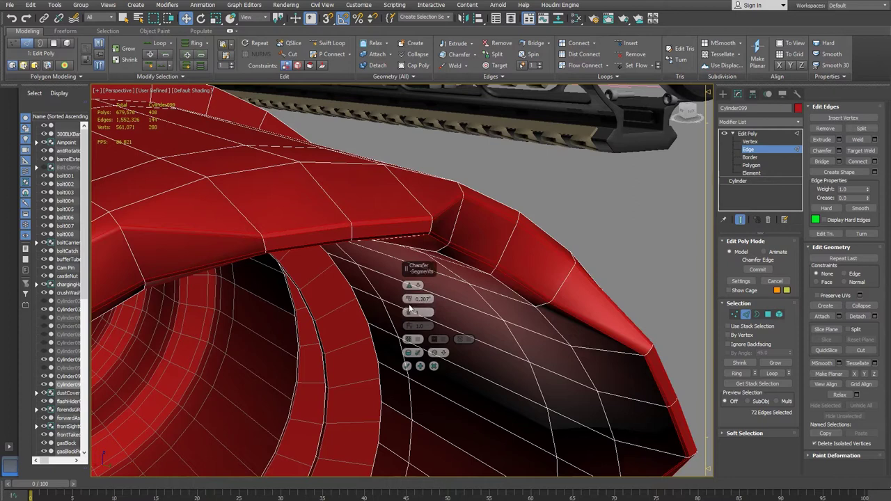
{"action": "left_click_drag", "start_coordinate": [409, 304], "coordinate": [410, 306]}
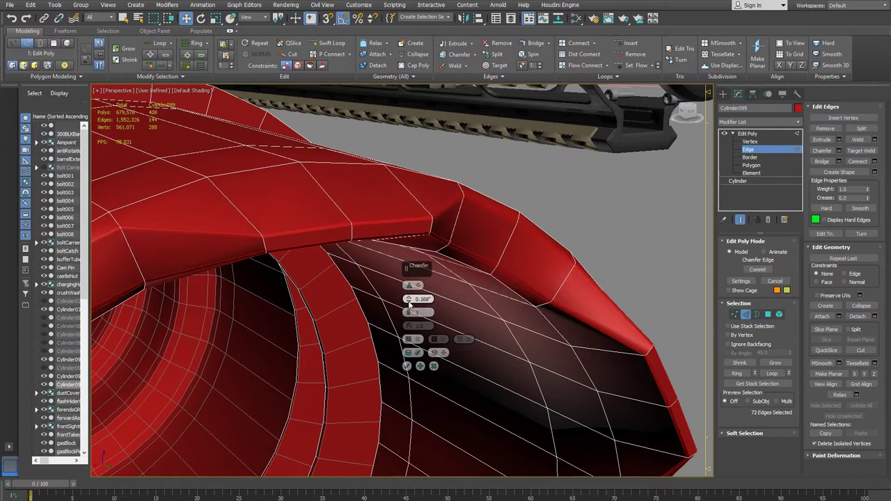
{"action": "middle_click_drag", "start_coordinate": [363, 263], "coordinate": [282, 158]}
{"action": "middle_click_drag", "start_coordinate": [314, 249], "coordinate": [333, 244]}
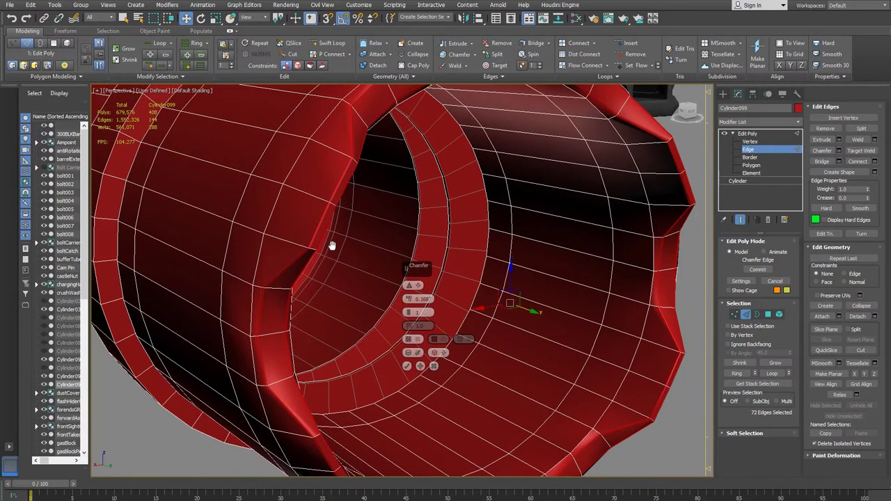
{"action": "left_click", "coordinate": [407, 367]}
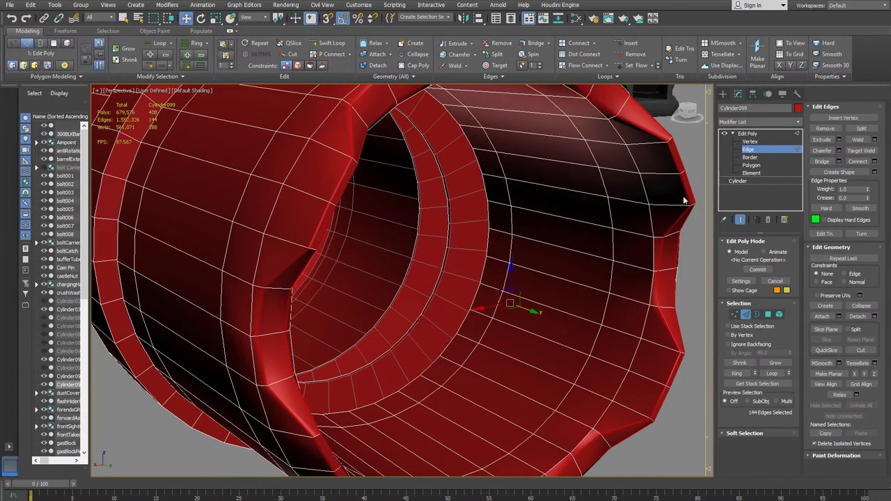
- Leave edge editing and apply a TurboSmooth modifier to the flashlight body
{"action": "left_click", "coordinate": [751, 150]}
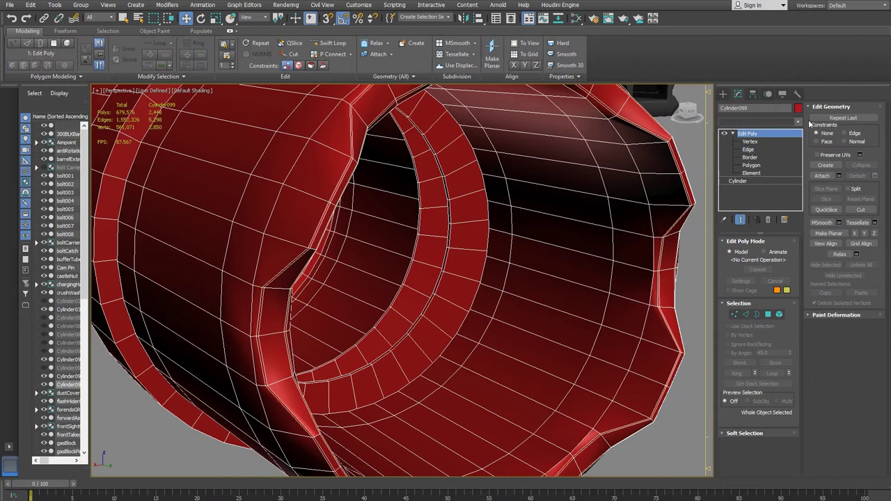
{"action": "left_click", "coordinate": [799, 121]}
{"action": "scroll", "coordinate": [759, 278], "scroll_direction": "down", "scroll_amount": 10}
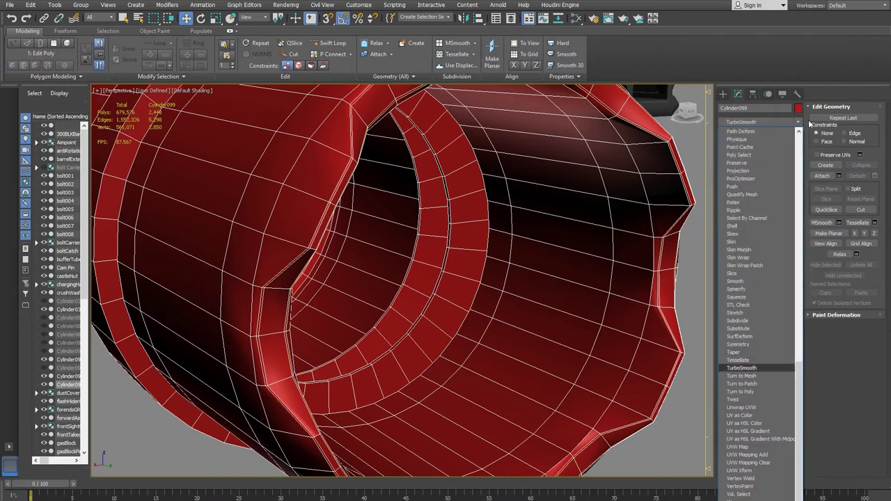
{"action": "left_click", "coordinate": [754, 369]}
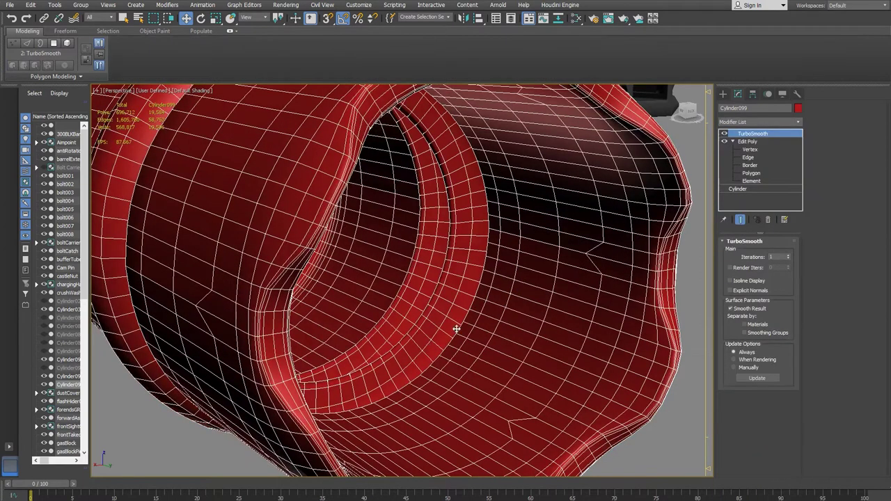
- Examine the smoothed scalloped rim with the body deselected and selected, checking the chamfered edges up close
{"action": "left_click", "coordinate": [675, 438]}
{"action": "scroll", "coordinate": [590, 377], "scroll_direction": "down", "scroll_amount": 3}
{"action": "middle_click_drag", "start_coordinate": [589, 378], "coordinate": [550, 370], "text": "alt"}
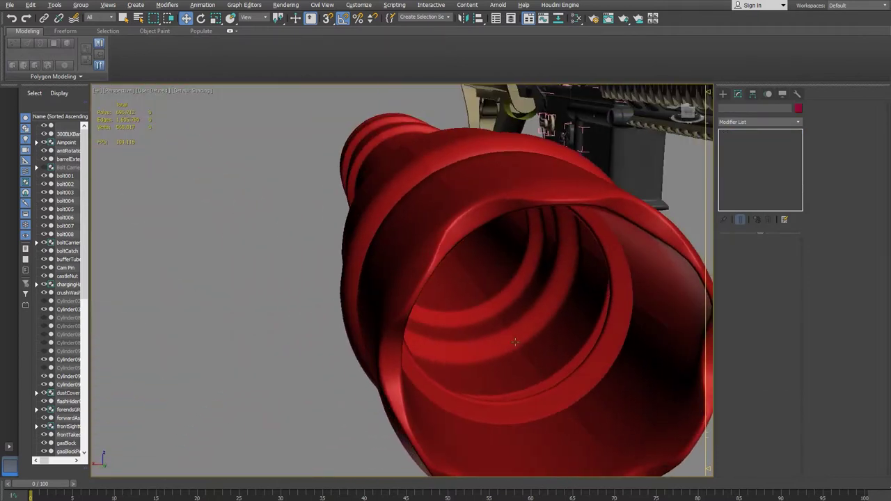
{"action": "left_click", "coordinate": [419, 274]}
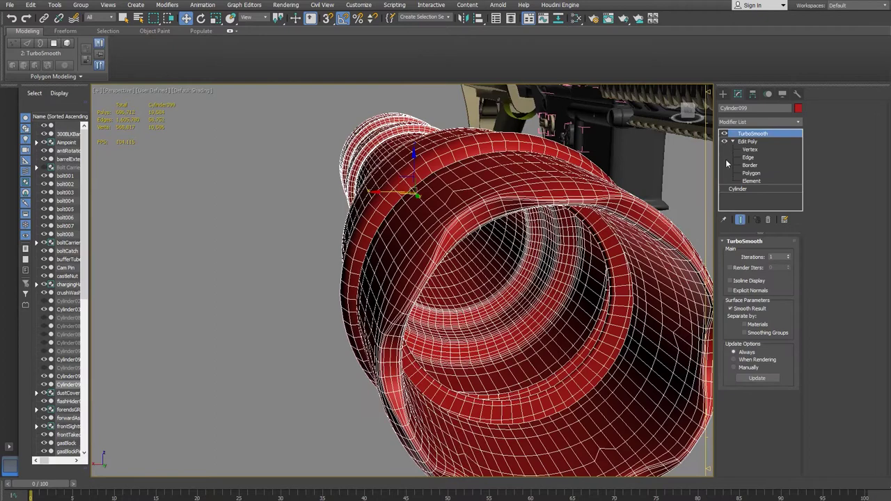
{"action": "scroll", "coordinate": [433, 270], "scroll_direction": "up", "scroll_amount": 4}
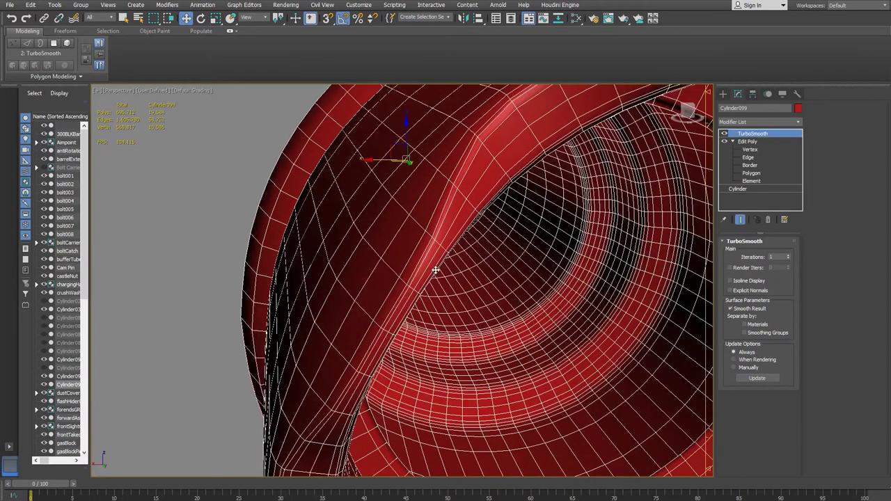
{"action": "key", "text": "ctrl+d"}
{"action": "left_click", "coordinate": [436, 270]}
{"action": "middle_click_drag", "start_coordinate": [436, 270], "coordinate": [460, 270], "text": "alt"}
- Undo the TurboSmooth modifier and the latest changes to the rim chamfer settings
{"action": "key", "text": "ctrl+z"}
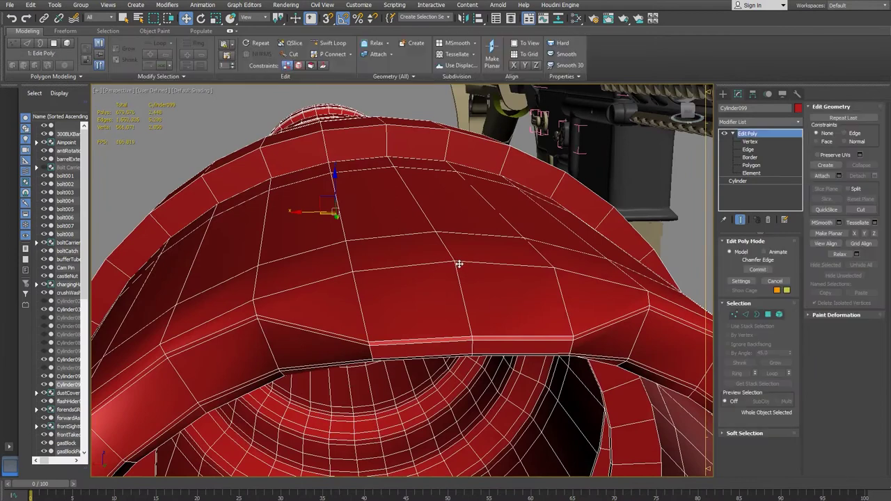
{"action": "key", "text": "ctrl+z"}
{"action": "key", "text": "ctrl+z"}
{"action": "key", "text": "ctrl+z"}
{"action": "key", "text": "ctrl+z"}
{"action": "key", "text": "ctrl+z"}
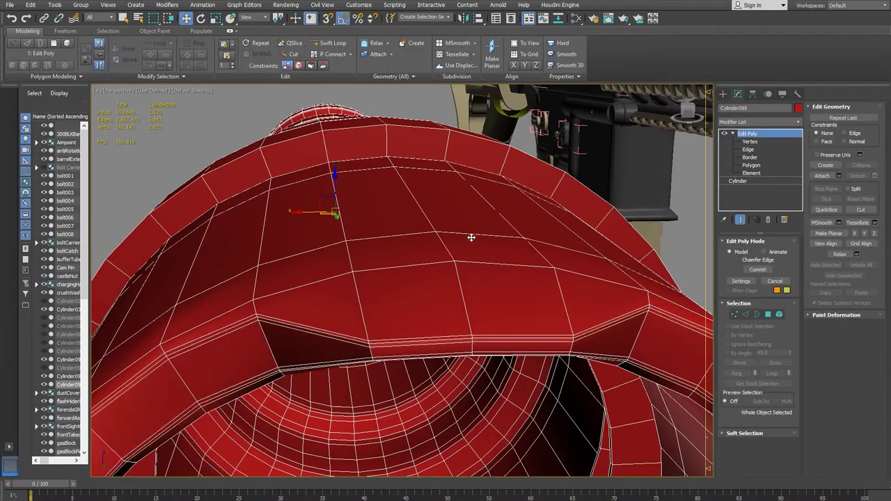
{"action": "key", "text": "ctrl+z"}
{"action": "key", "text": "ctrl+z"}
{"action": "key", "text": "ctrl+z"}
{"action": "key", "text": "ctrl+z"}
{"action": "key", "text": "ctrl+z"}
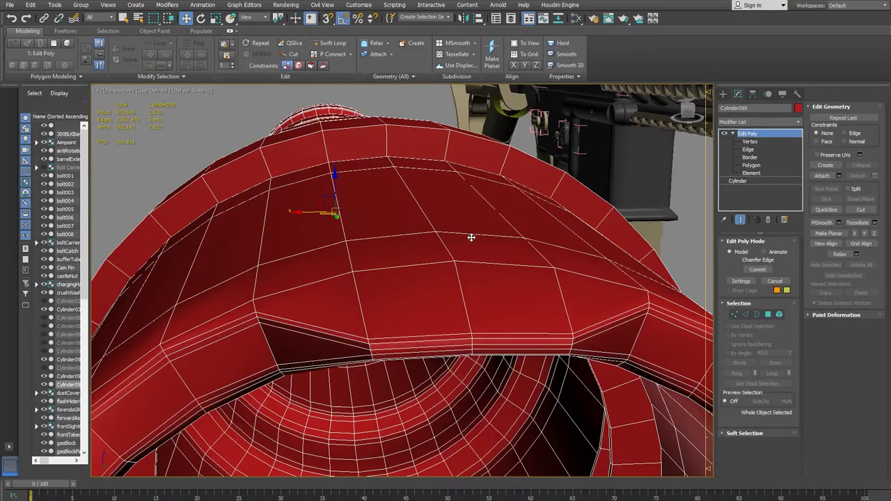
- Reopen the recently used scene file, discarding the unsaved changes to the current one
{"action": "left_click_drag", "start_coordinate": [471, 237], "coordinate": [471, 237]}
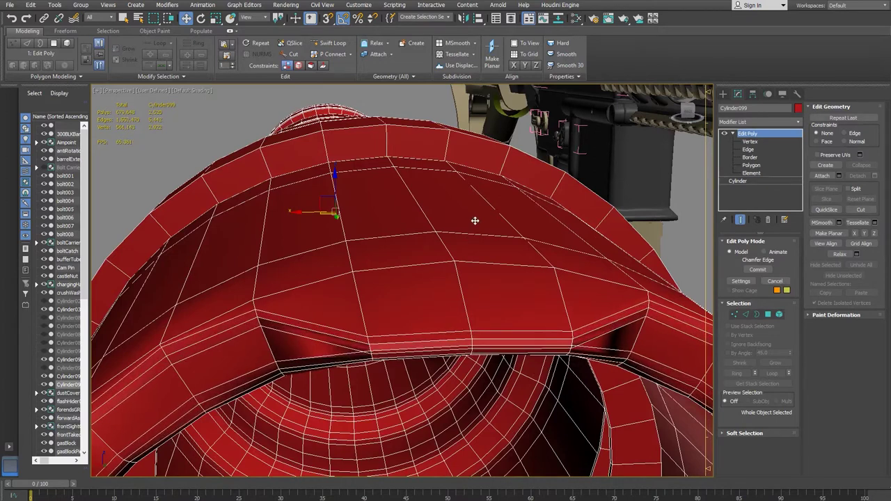
{"action": "middle_click_drag", "start_coordinate": [404, 338], "coordinate": [133, 433], "text": "alt"}
{"action": "middle_click_drag", "start_coordinate": [477, 282], "coordinate": [127, 318]}
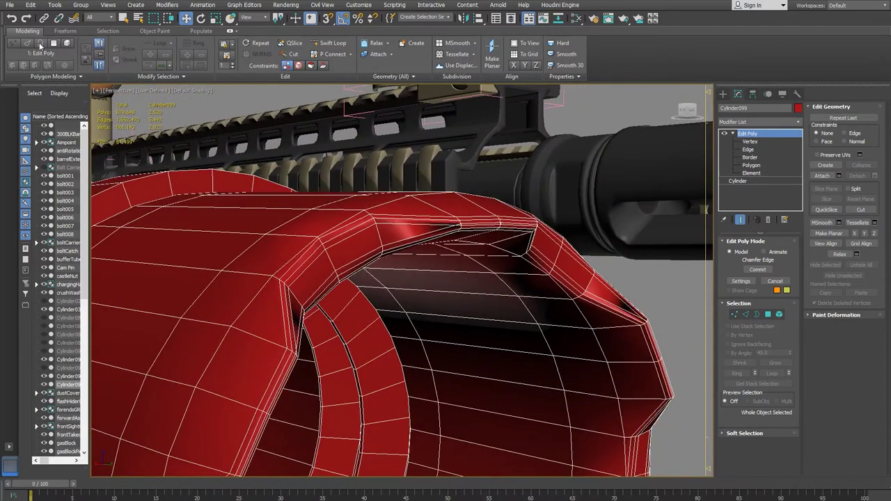
{"action": "left_click", "coordinate": [10, 5]}
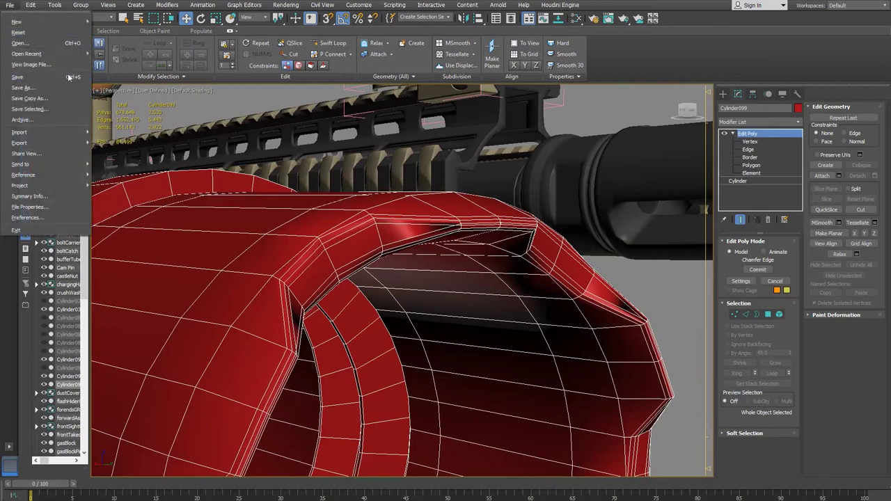
{"action": "mouse_move", "coordinate": [83, 54]}
{"action": "left_click", "coordinate": [137, 59]}
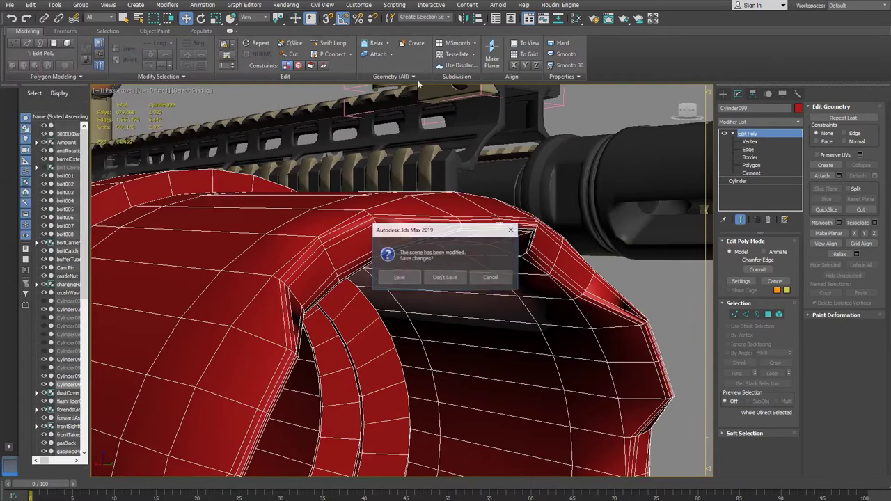
{"action": "left_click", "coordinate": [453, 279]}
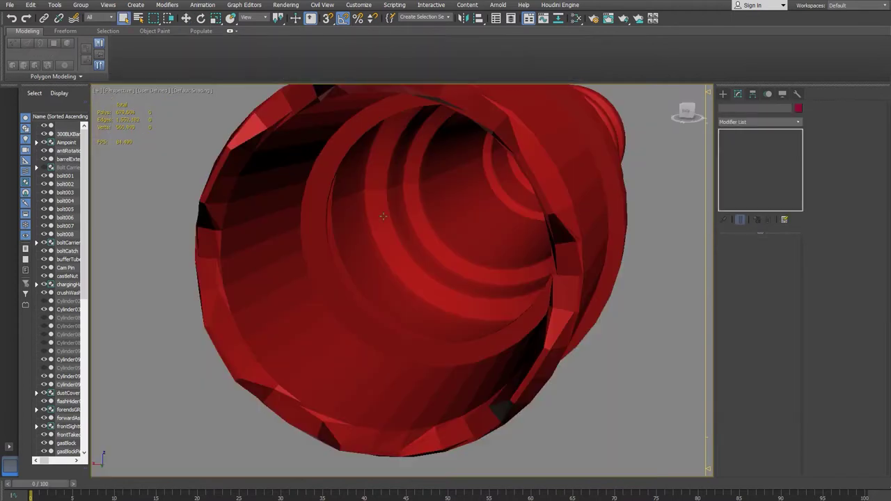
- Enter 200 scene undo levels in the preferences, review the auto backup settings and accept the dialog
{"action": "middle_click_drag", "start_coordinate": [383, 217], "coordinate": [395, 282], "text": "alt"}
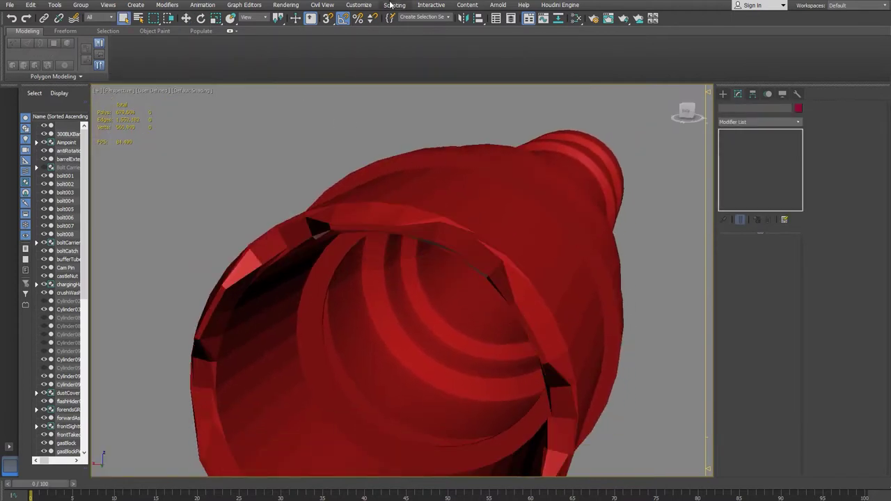
{"action": "left_click", "coordinate": [360, 5]}
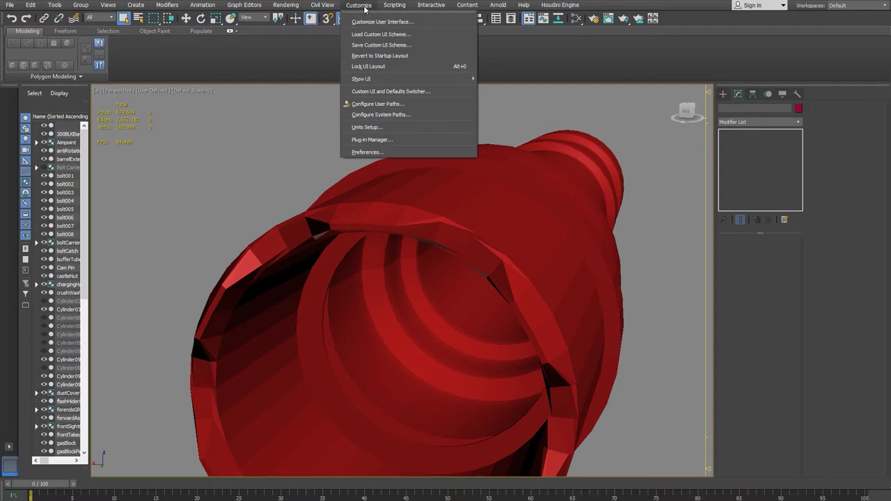
{"action": "left_click", "coordinate": [390, 172]}
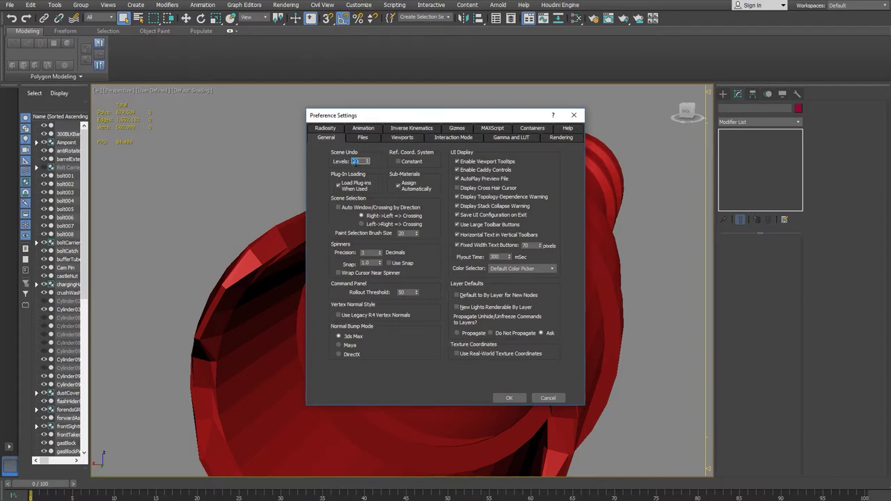
{"action": "type", "text": "200"}
{"action": "left_click_drag", "start_coordinate": [368, 160], "coordinate": [372, 451]}
{"action": "left_click", "coordinate": [363, 138]}
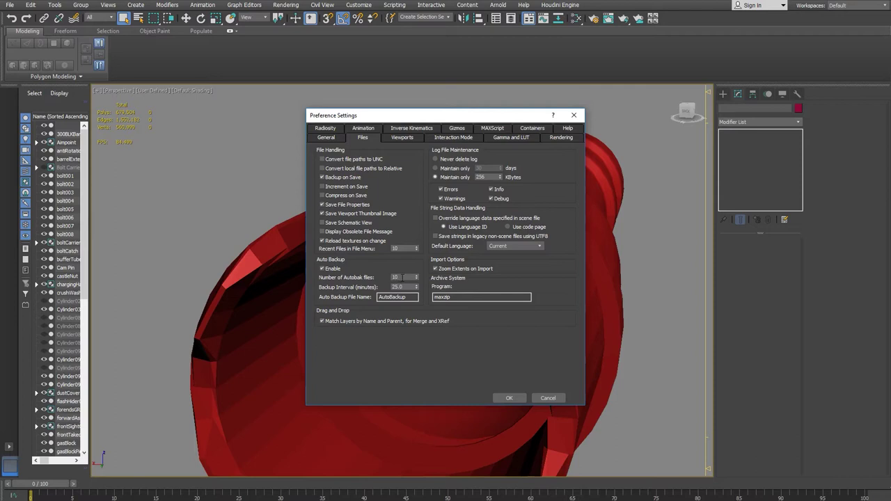
{"action": "left_click_drag", "start_coordinate": [407, 287], "coordinate": [371, 274]}
{"action": "left_click", "coordinate": [509, 397]}
- Enter edge editing on the flashlight body and add the first short cross edges on the narrow rim faces to the existing loop selection
{"action": "left_click", "coordinate": [394, 261]}
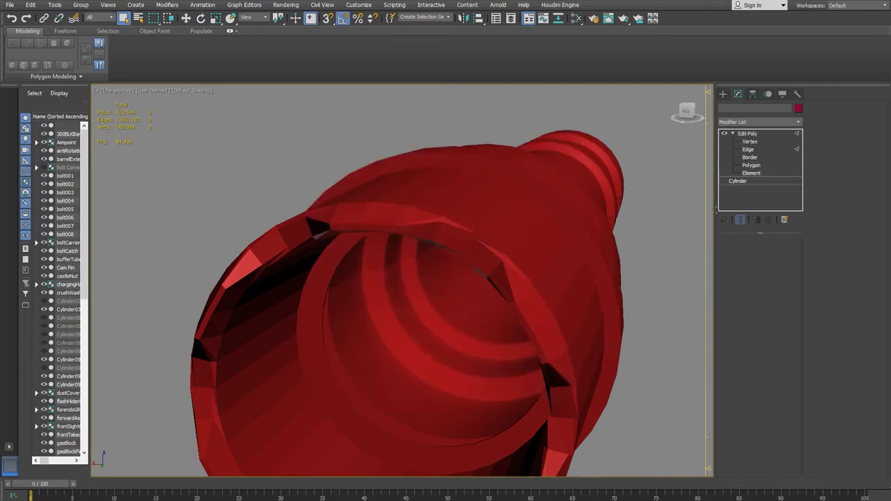
{"action": "key", "text": "2"}
{"action": "middle_click_drag", "start_coordinate": [394, 236], "coordinate": [550, 297], "text": "alt"}
{"action": "left_click", "coordinate": [510, 294], "text": "ctrl"}
{"action": "double_click", "coordinate": [510, 294], "text": "ctrl"}
{"action": "middle_click_drag", "start_coordinate": [445, 292], "coordinate": [514, 287], "text": "alt"}
{"action": "key", "text": "w"}
{"action": "left_click_drag", "start_coordinate": [397, 410], "coordinate": [400, 411]}
{"action": "middle_click_drag", "start_coordinate": [395, 290], "coordinate": [383, 328], "text": "alt"}
{"action": "left_click", "coordinate": [376, 324], "text": "ctrl"}
{"action": "middle_click_drag", "start_coordinate": [460, 342], "coordinate": [407, 346], "text": "alt"}
{"action": "left_click", "coordinate": [458, 330], "text": "ctrl"}
{"action": "middle_click_drag", "start_coordinate": [458, 330], "coordinate": [459, 350], "text": "alt"}
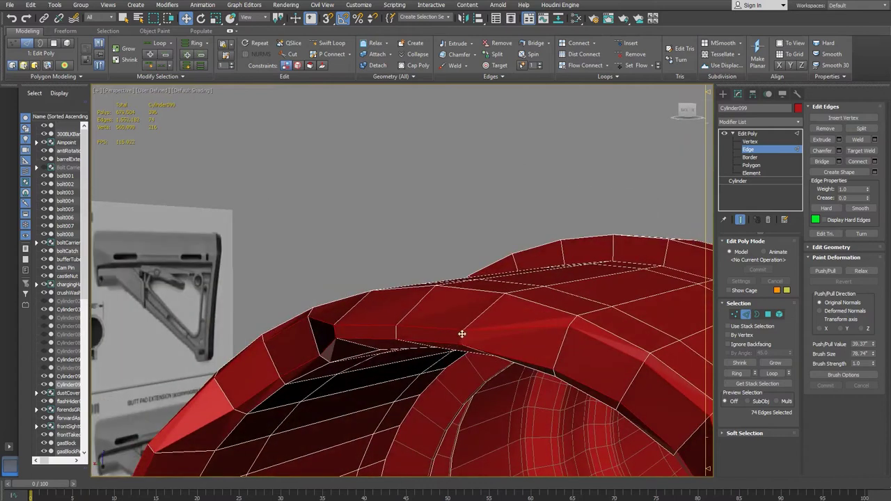
- Continue around the scalloped rim, adding the short edges at both ends of the next narrow faces to the selection
{"action": "middle_click_drag", "start_coordinate": [367, 354], "coordinate": [445, 304], "text": "alt"}
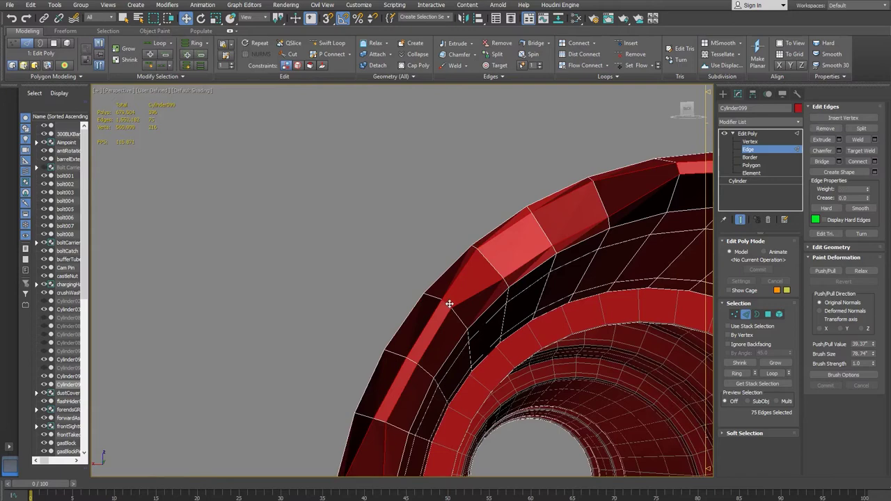
{"action": "left_click", "coordinate": [376, 421], "text": "ctrl"}
{"action": "left_click", "coordinate": [377, 421], "text": "ctrl"}
{"action": "middle_click_drag", "start_coordinate": [376, 420], "coordinate": [408, 281], "text": "alt"}
{"action": "left_click", "coordinate": [409, 304], "text": "ctrl"}
{"action": "left_click", "coordinate": [474, 434], "text": "ctrl"}
{"action": "middle_click_drag", "start_coordinate": [481, 429], "coordinate": [355, 366], "text": "alt"}
{"action": "left_click", "coordinate": [441, 385], "text": "ctrl"}
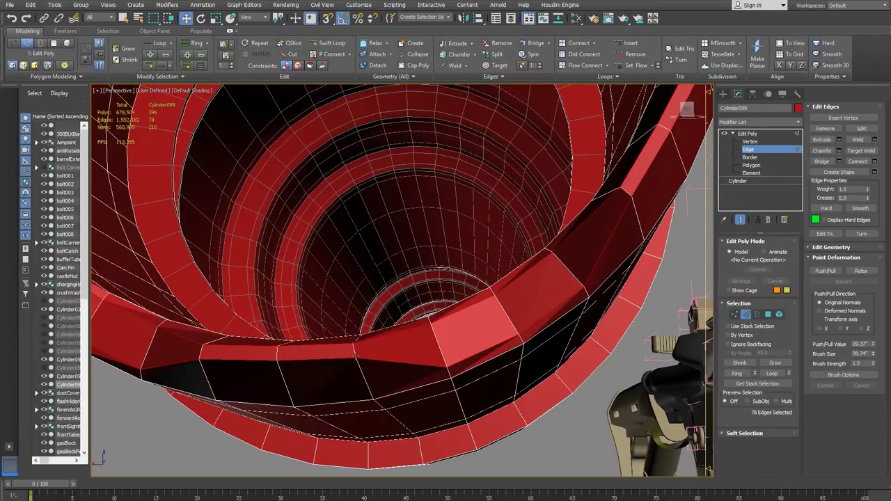
{"action": "middle_click_drag", "start_coordinate": [561, 272], "coordinate": [378, 392], "text": "alt"}
{"action": "left_click", "coordinate": [174, 309], "text": "ctrl"}
{"action": "left_click", "coordinate": [445, 326], "text": "ctrl"}
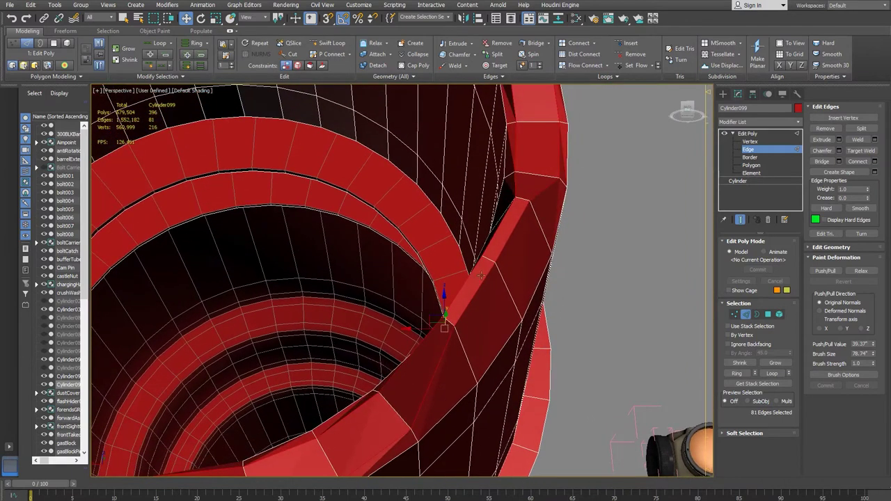
{"action": "left_click", "coordinate": [451, 330], "text": "alt"}
{"action": "left_click", "coordinate": [449, 325], "text": "alt"}
{"action": "scroll", "coordinate": [465, 335], "scroll_direction": "down", "scroll_amount": 3}
{"action": "middle_click_drag", "start_coordinate": [446, 333], "coordinate": [479, 323]}
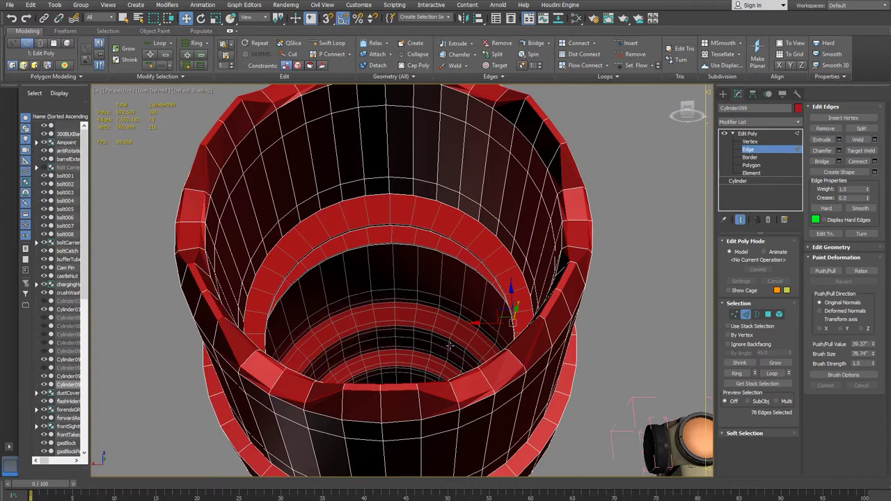
{"action": "key", "text": "ctrl+alt+z"}
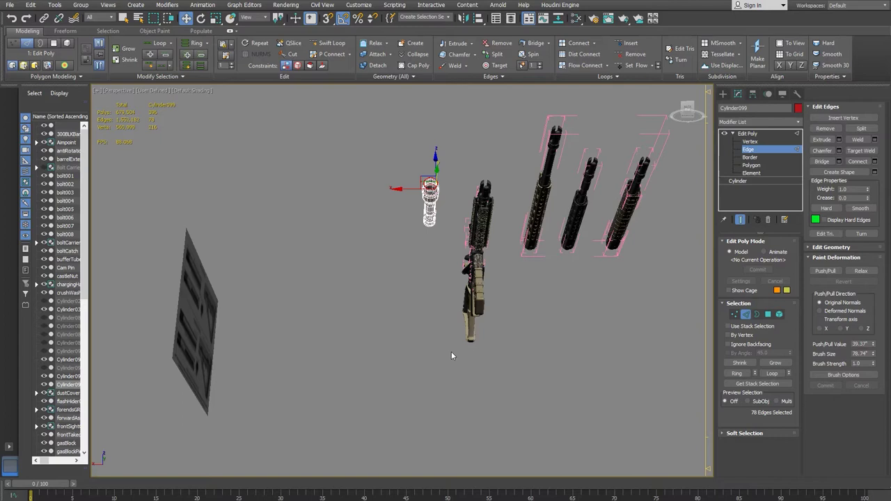
{"action": "key", "text": "shift+z"}
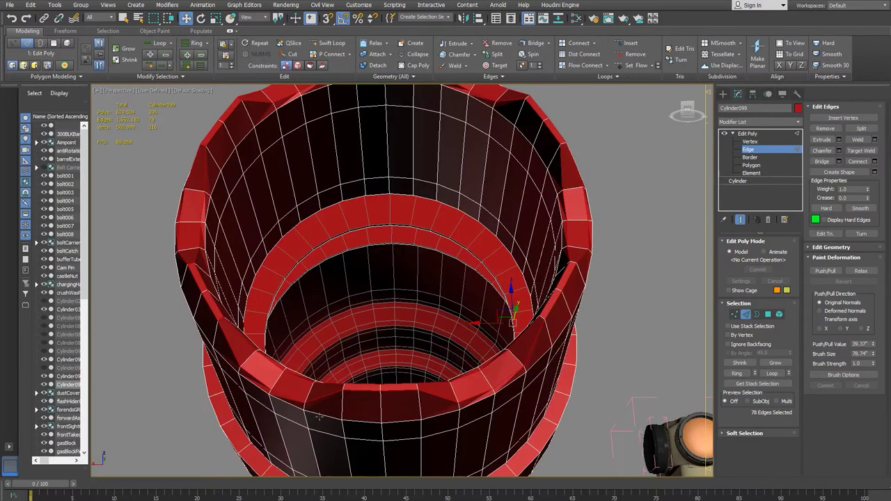
- Add the six remaining short cross edges at the ends of the narrow rim faces to complete the edge selection
{"action": "scroll", "coordinate": [328, 402], "scroll_direction": "up", "scroll_amount": 2}
{"action": "left_click", "coordinate": [353, 380], "text": "ctrl"}
{"action": "left_click", "coordinate": [460, 380], "text": "ctrl"}
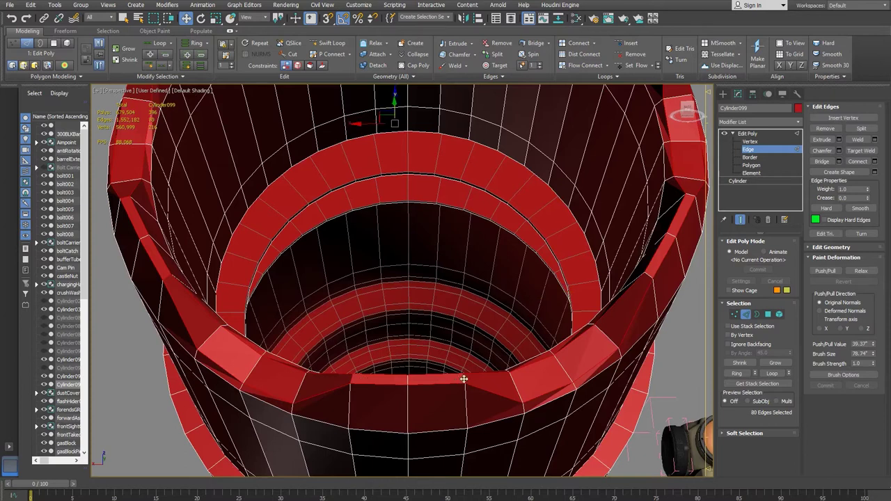
{"action": "left_click", "coordinate": [648, 275], "text": "ctrl"}
{"action": "left_click", "coordinate": [691, 196], "text": "ctrl"}
{"action": "middle_click_drag", "start_coordinate": [691, 197], "coordinate": [559, 284], "text": "alt"}
{"action": "left_click", "coordinate": [559, 285], "text": "ctrl"}
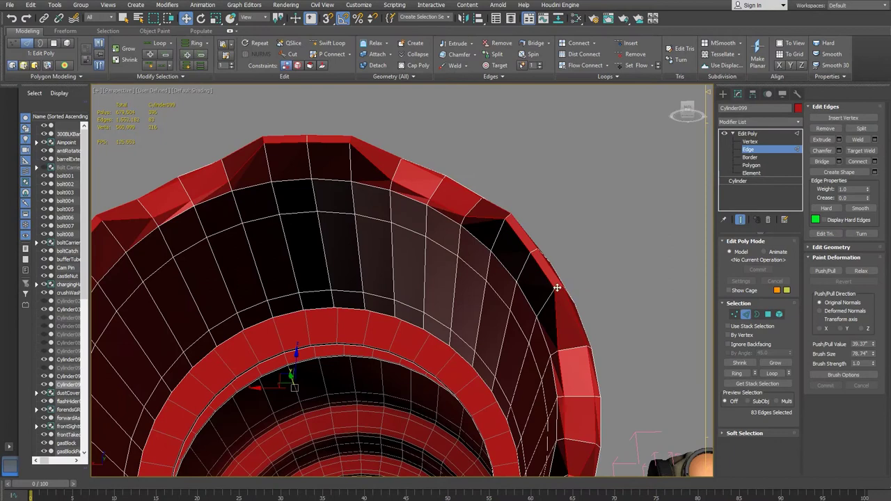
{"action": "left_click", "coordinate": [529, 248], "text": "ctrl"}
- Chamfer the selected rim loops and short cross edges by 0.273" with 1 segment
{"action": "scroll", "coordinate": [541, 201], "scroll_direction": "up", "scroll_amount": 5}
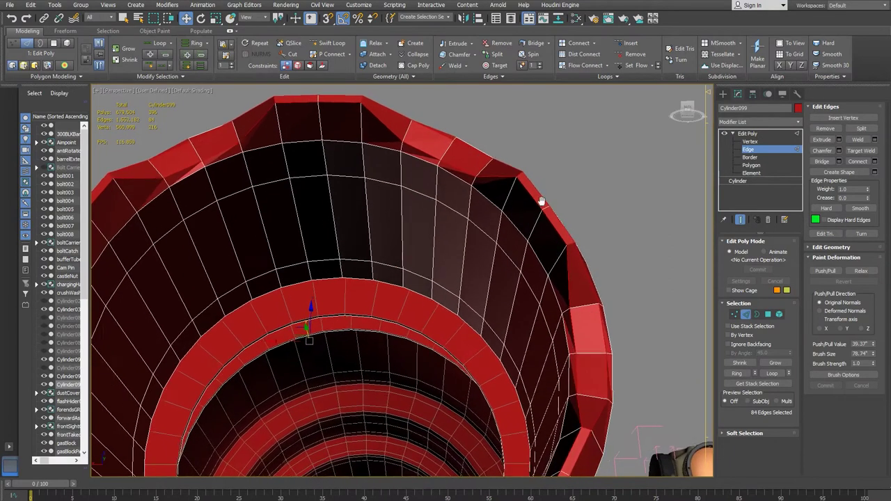
{"action": "left_click", "coordinate": [839, 151]}
{"action": "middle_click_drag", "start_coordinate": [603, 269], "coordinate": [567, 264], "text": "alt"}
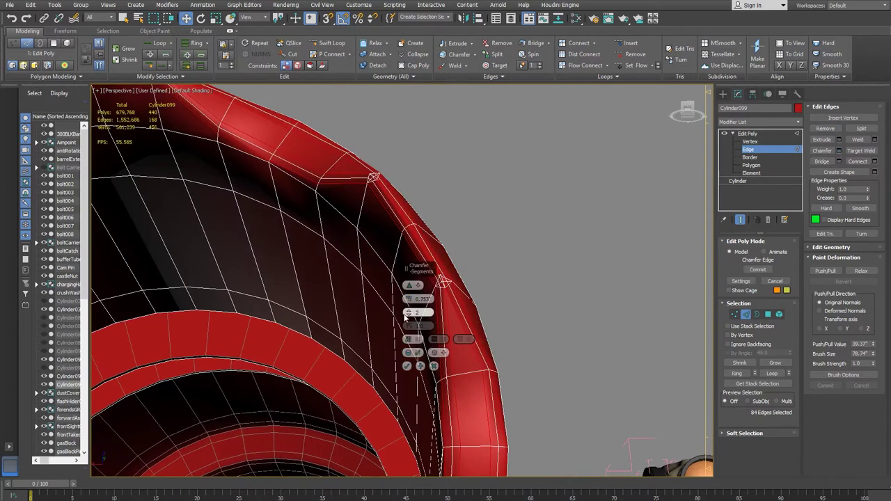
{"action": "left_click_drag", "start_coordinate": [407, 317], "coordinate": [410, 300]}
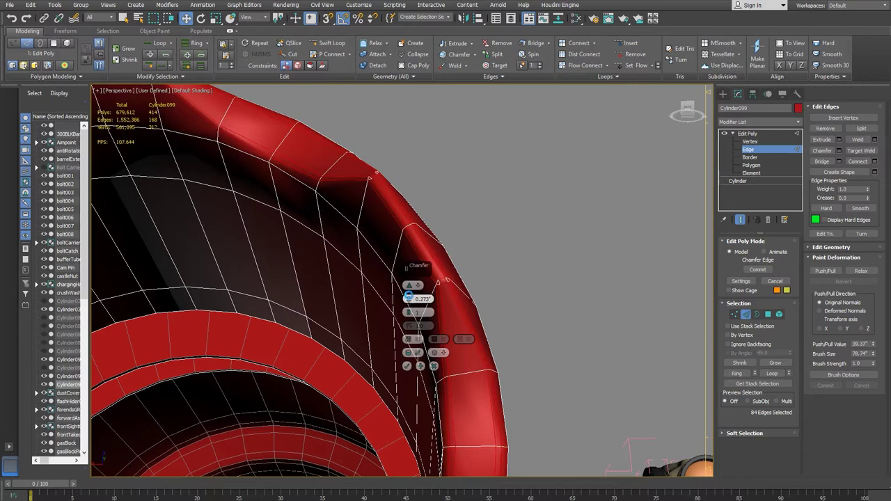
{"action": "left_click", "coordinate": [407, 366]}
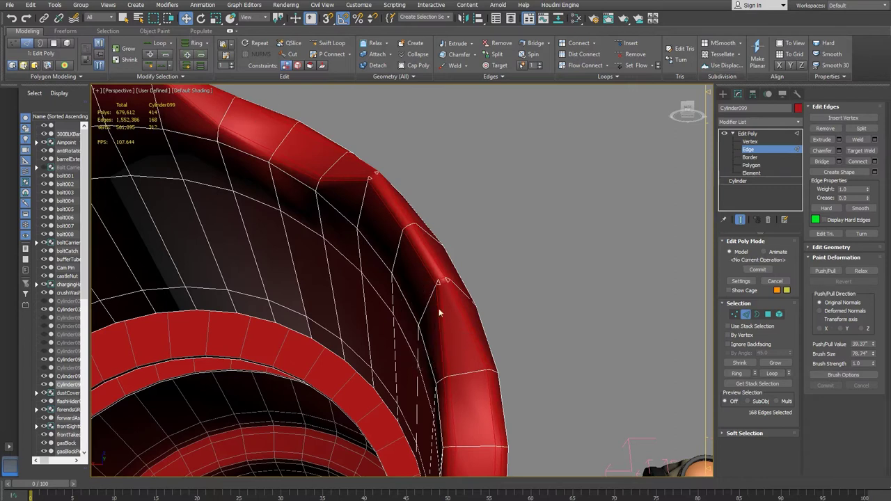
- Leave edge editing and apply a TurboSmooth modifier to the whole flashlight body
{"action": "scroll", "coordinate": [446, 284], "scroll_direction": "down", "scroll_amount": 5}
{"action": "middle_click_drag", "start_coordinate": [390, 273], "coordinate": [473, 321], "text": "alt"}
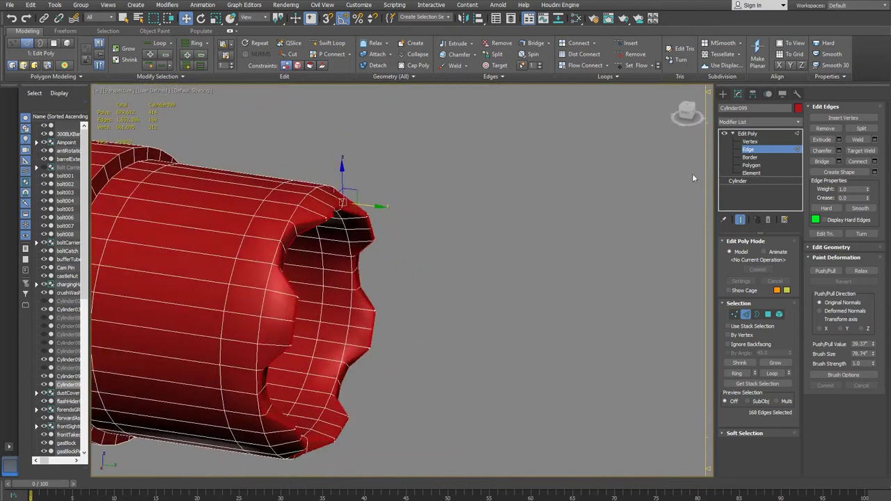
{"action": "left_click", "coordinate": [747, 134]}
{"action": "left_click", "coordinate": [749, 149]}
{"action": "left_click", "coordinate": [747, 151]}
{"action": "left_click", "coordinate": [798, 122]}
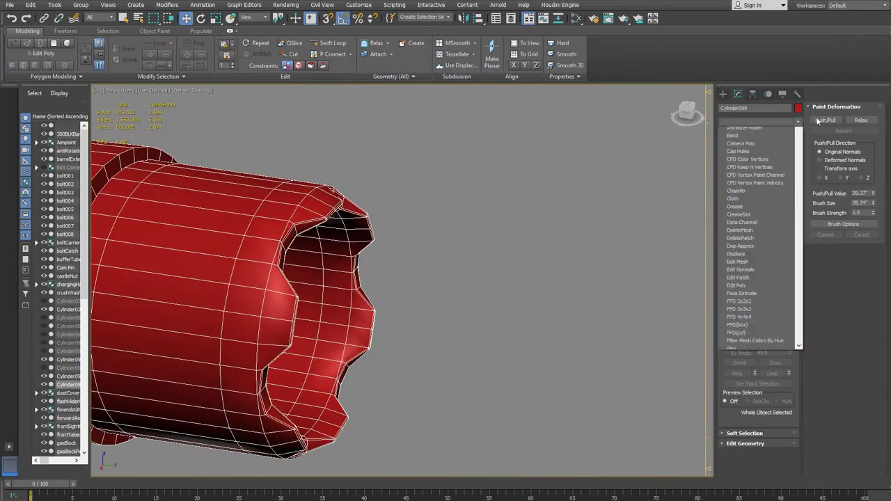
{"action": "type", "text": "tu"}
{"action": "key", "text": "Return"}
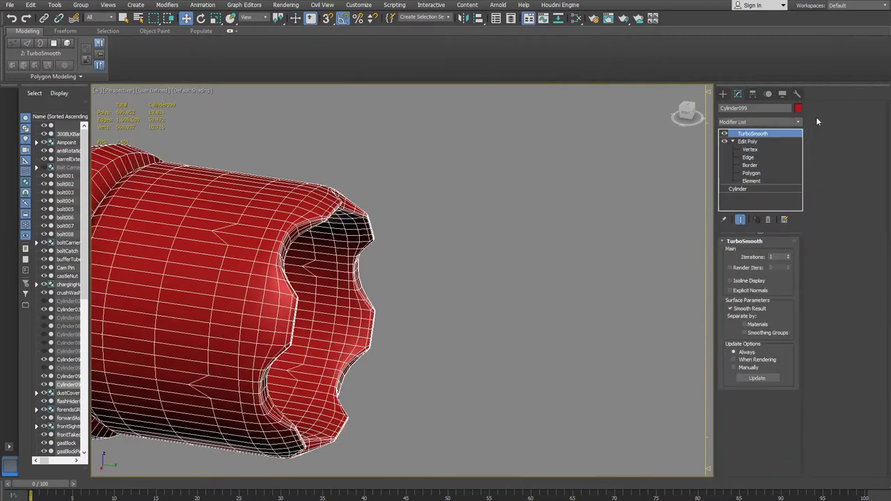
- Deselect the flashlight body and examine the smoothed scalloped rim and neighbouring ring from the side
{"action": "left_click", "coordinate": [453, 278]}
{"action": "middle_click_drag", "start_coordinate": [428, 325], "coordinate": [362, 295], "text": "alt"}
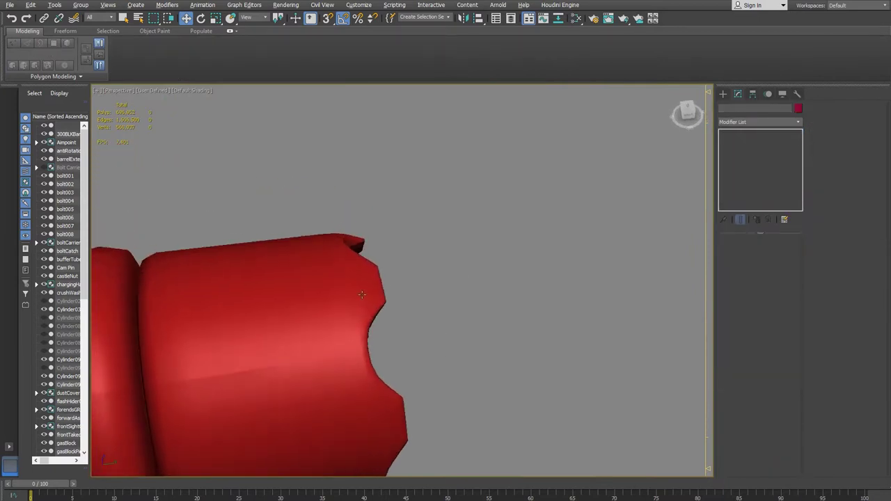
{"action": "middle_click_drag", "start_coordinate": [112, 397], "coordinate": [402, 305]}
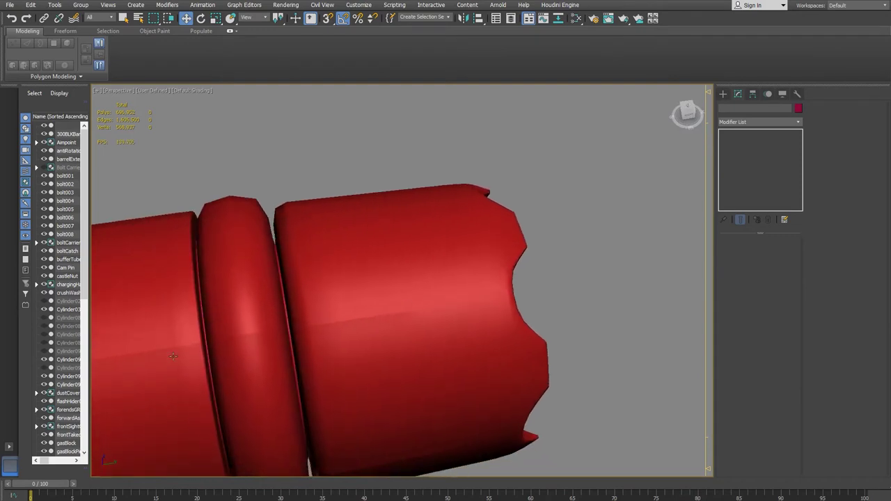
- Reselect the flashlight body, enter vertex editing in Edit Poly below TurboSmooth, and turn off the end-result display
{"action": "left_click", "coordinate": [388, 301]}
{"action": "left_click", "coordinate": [750, 150]}
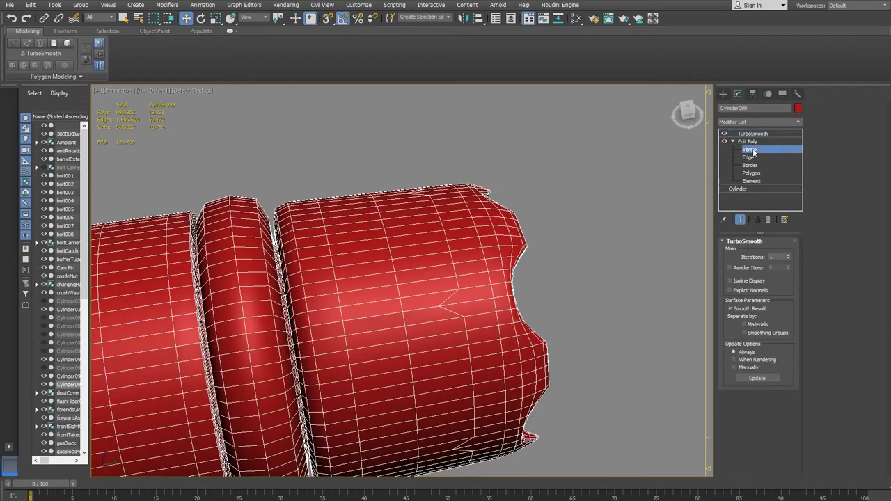
{"action": "middle_click_drag", "start_coordinate": [464, 291], "coordinate": [438, 273], "text": "alt"}
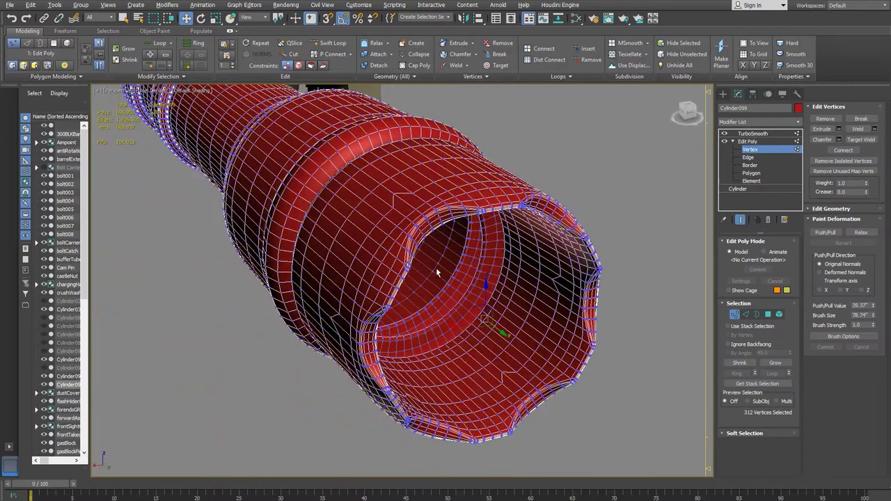
{"action": "left_click", "coordinate": [740, 220]}
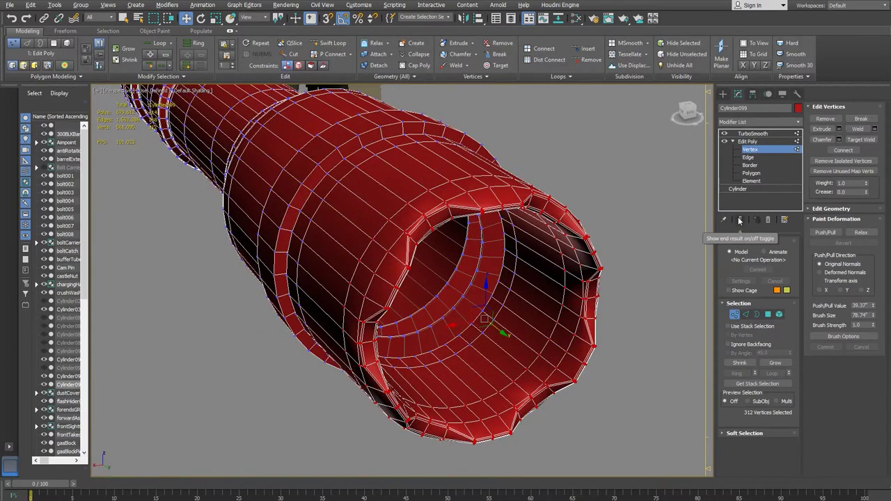
{"action": "left_click", "coordinate": [740, 220]}
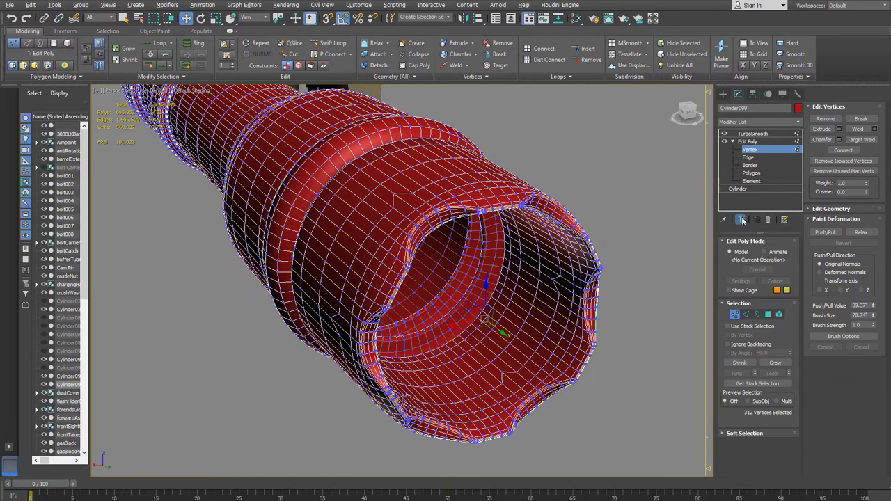
{"action": "left_click", "coordinate": [740, 220]}
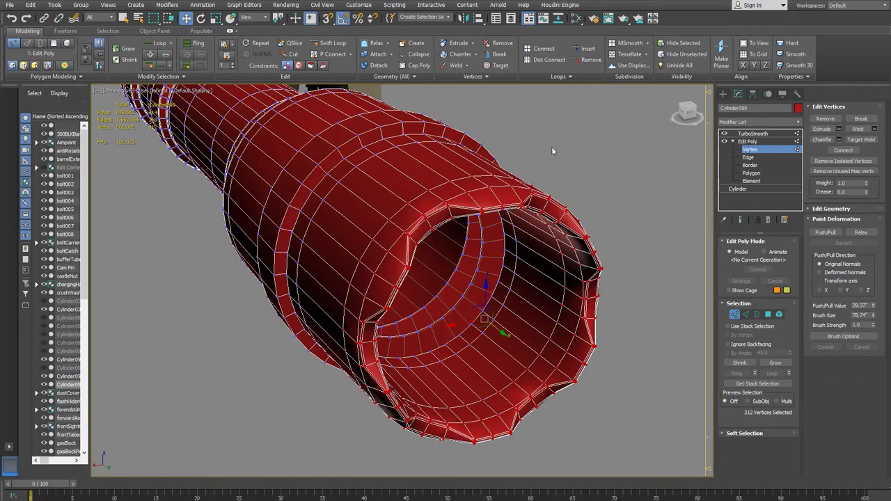
- Select all vertices of the flashlight body and view the front rim up close
{"action": "scroll", "coordinate": [551, 150], "scroll_direction": "down", "scroll_amount": 5}
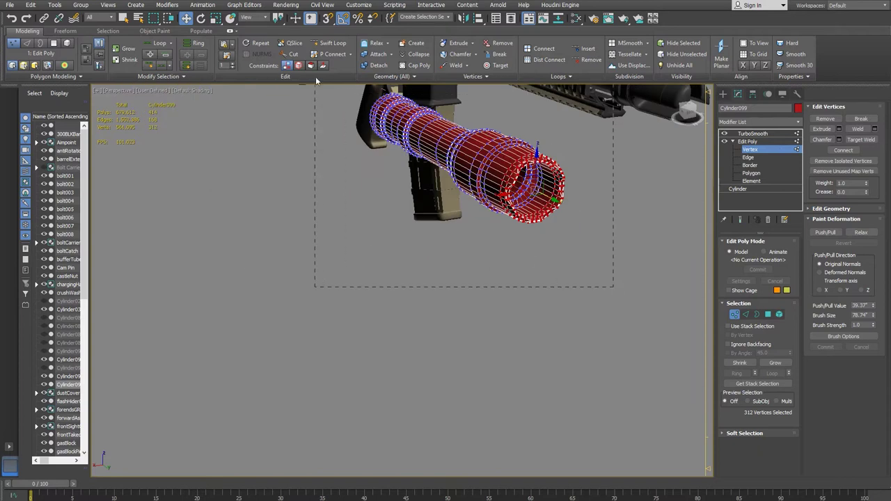
{"action": "left_click_drag", "start_coordinate": [316, 78], "coordinate": [316, 78]}
{"action": "middle_click_drag", "start_coordinate": [494, 169], "coordinate": [452, 223]}
{"action": "scroll", "coordinate": [549, 201], "scroll_direction": "up", "scroll_amount": 5}
{"action": "middle_click_drag", "start_coordinate": [548, 201], "coordinate": [478, 175]}
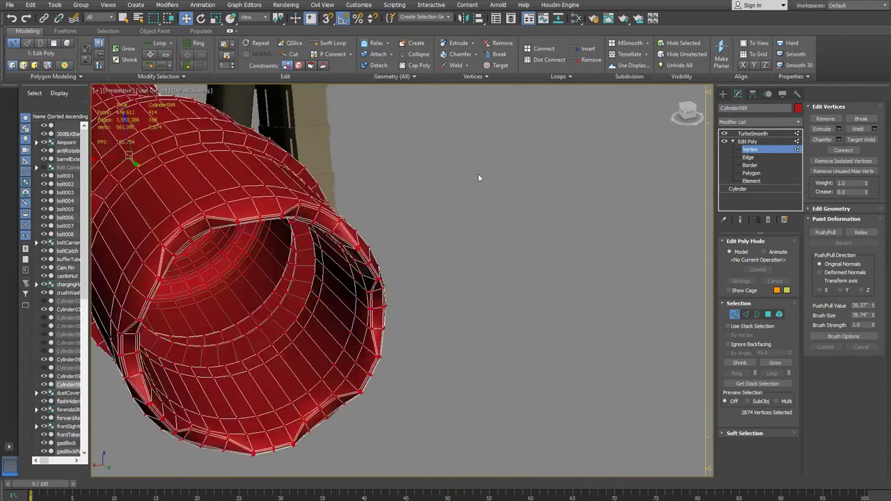
- Weld all selected vertices of the flashlight body with a weld threshold of about 0.088"
{"action": "scroll", "coordinate": [480, 187], "scroll_direction": "down", "scroll_amount": 5}
{"action": "scroll", "coordinate": [488, 197], "scroll_direction": "up", "scroll_amount": 4}
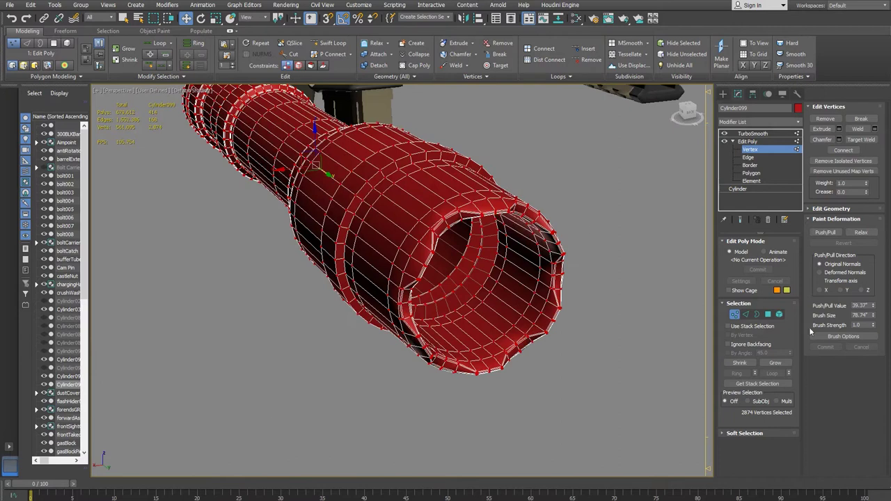
{"action": "left_click", "coordinate": [874, 129]}
{"action": "scroll", "coordinate": [477, 251], "scroll_direction": "up", "scroll_amount": 3}
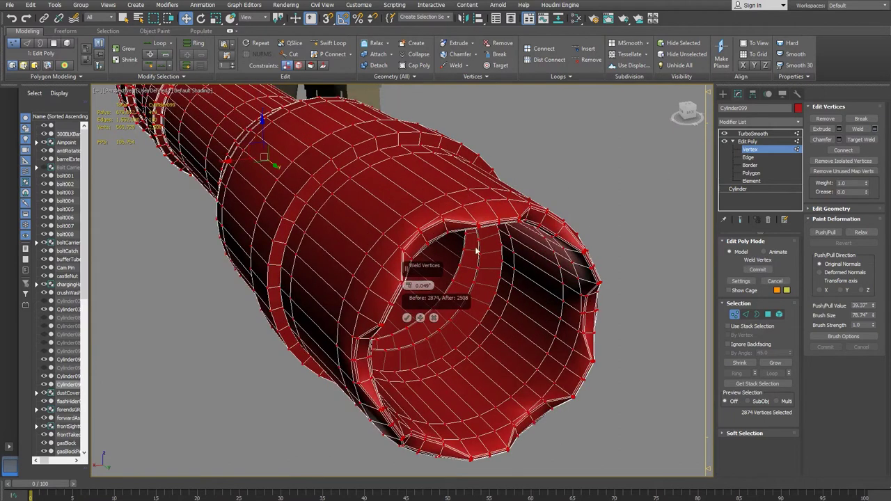
{"action": "left_click_drag", "start_coordinate": [408, 287], "coordinate": [408, 287]}
{"action": "scroll", "coordinate": [468, 258], "scroll_direction": "up", "scroll_amount": 5}
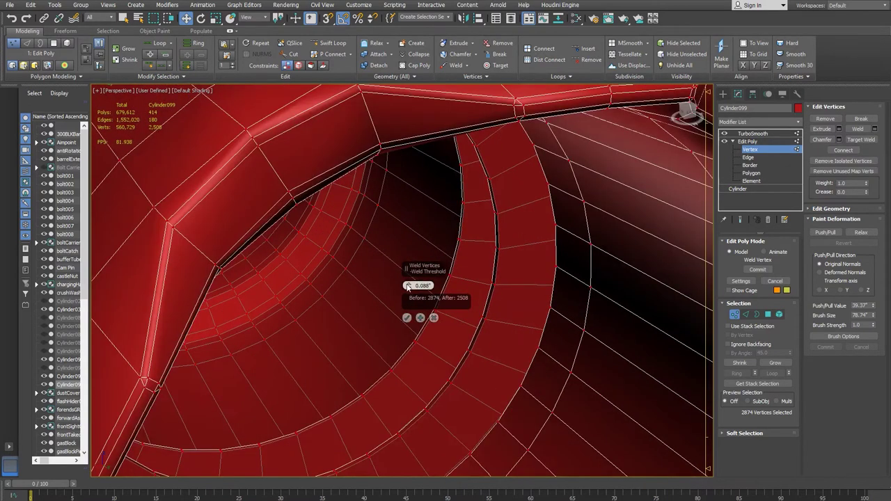
{"action": "left_click_drag", "start_coordinate": [408, 287], "coordinate": [408, 285]}
{"action": "left_click", "coordinate": [407, 318]}
{"action": "scroll", "coordinate": [517, 240], "scroll_direction": "down", "scroll_amount": 5}
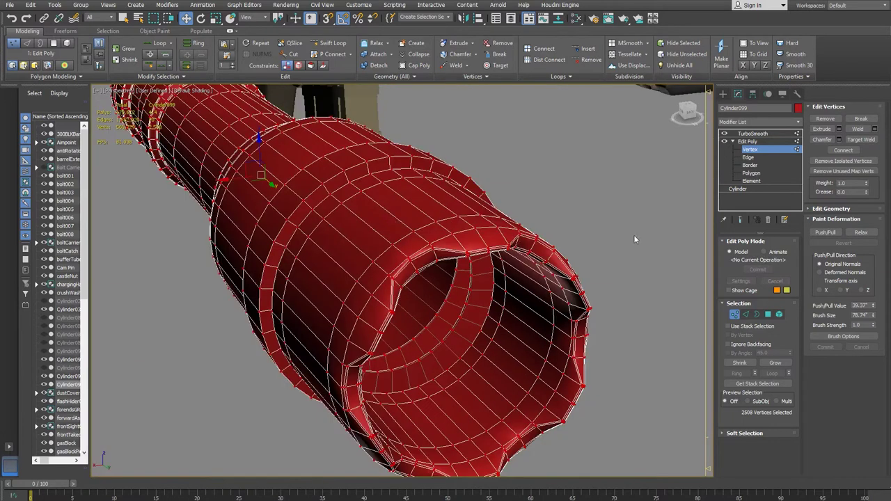
- Leave vertex editing for the TurboSmooth level and examine the smoothed scalloped rim and ring from the side
{"action": "left_click", "coordinate": [757, 151]}
{"action": "left_click", "coordinate": [752, 133]}
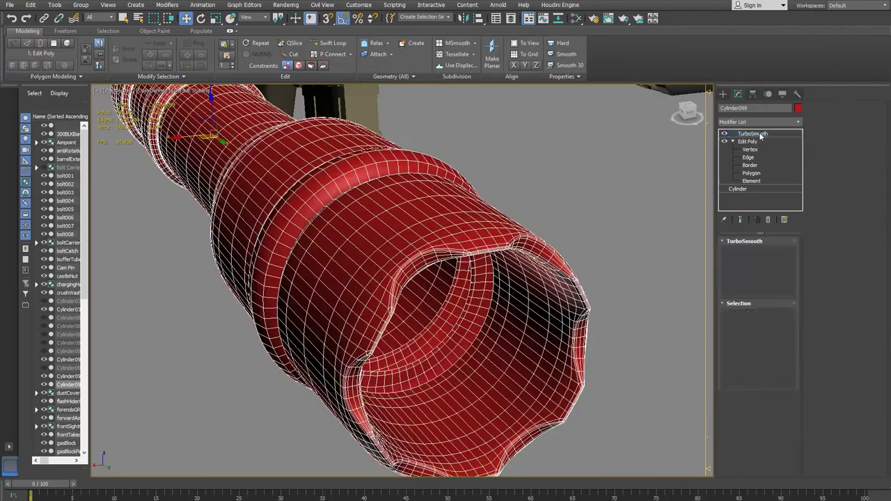
{"action": "middle_click_drag", "start_coordinate": [418, 287], "coordinate": [394, 281], "text": "alt"}
{"action": "middle_click_drag", "start_coordinate": [384, 379], "coordinate": [445, 318], "text": "alt"}
{"action": "middle_click_drag", "start_coordinate": [596, 255], "coordinate": [509, 297]}
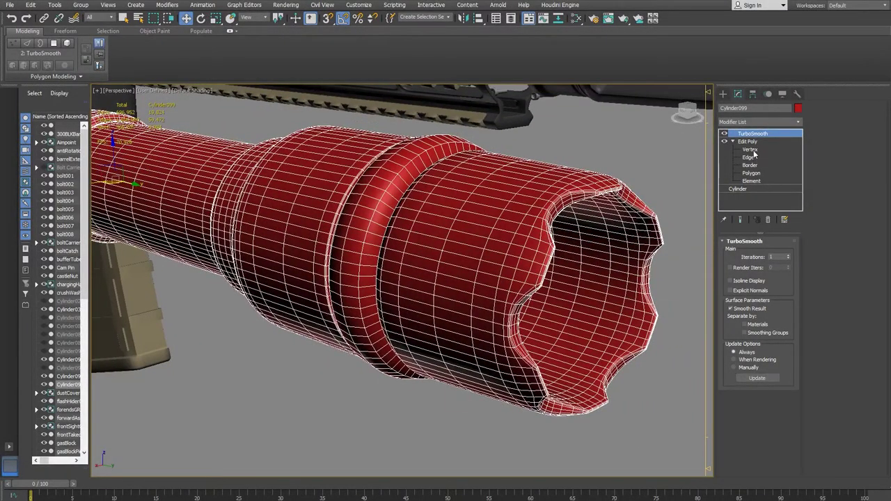
- Chamfer the edge loop just behind the scalloped front rim by 0.312" with 2 segments
{"action": "left_click", "coordinate": [751, 150]}
{"action": "scroll", "coordinate": [557, 292], "scroll_direction": "up", "scroll_amount": 3}
{"action": "scroll", "coordinate": [494, 287], "scroll_direction": "up", "scroll_amount": 3}
{"action": "mouse_move", "coordinate": [495, 287]}
{"action": "middle_mouse_down", "text": "alt"}
{"action": "mouse_move", "coordinate": [459, 280]}
{"action": "mouse_move", "coordinate": [510, 284]}
{"action": "middle_mouse_up", "text": "alt"}
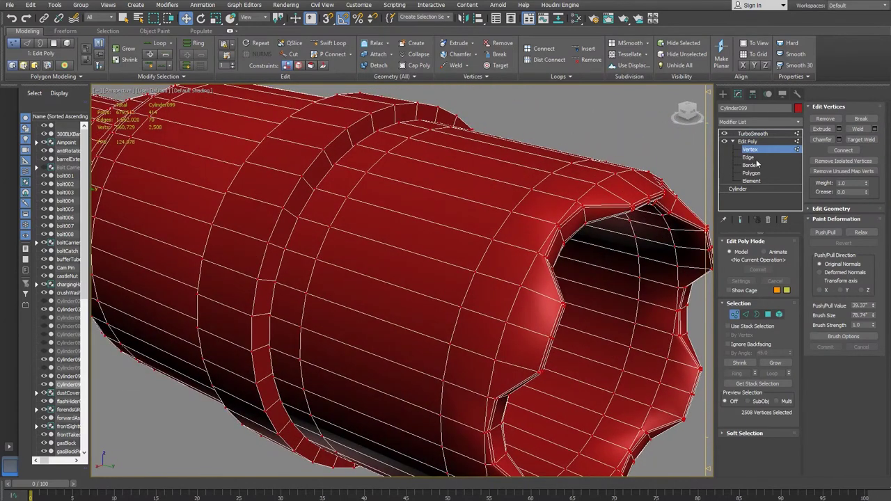
{"action": "left_click", "coordinate": [748, 157]}
{"action": "double_click", "coordinate": [514, 298]}
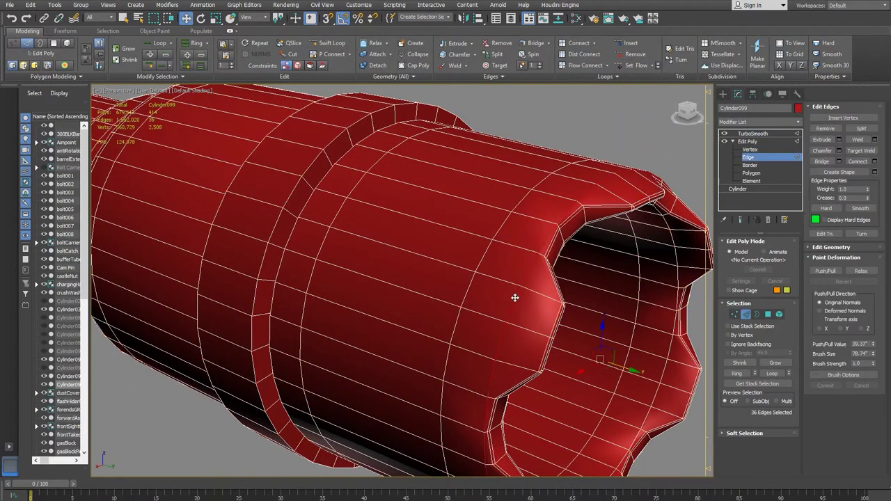
{"action": "scroll", "coordinate": [551, 259], "scroll_direction": "up", "scroll_amount": 5}
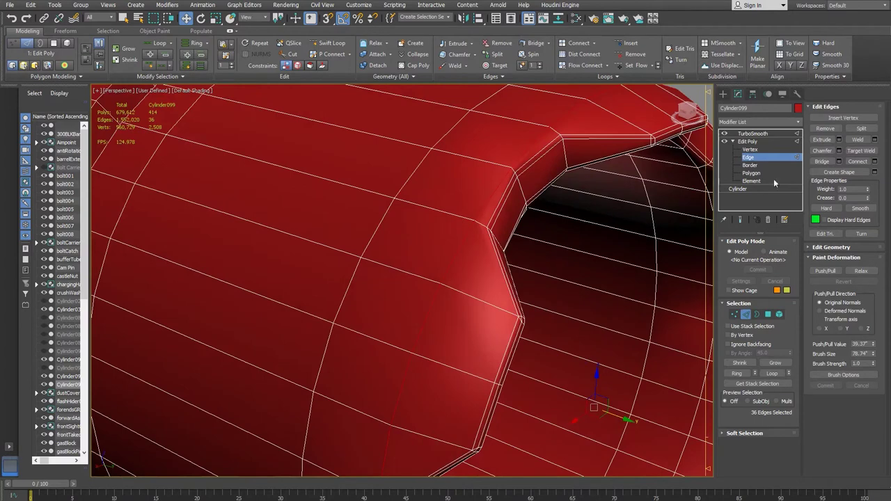
{"action": "left_click", "coordinate": [839, 151]}
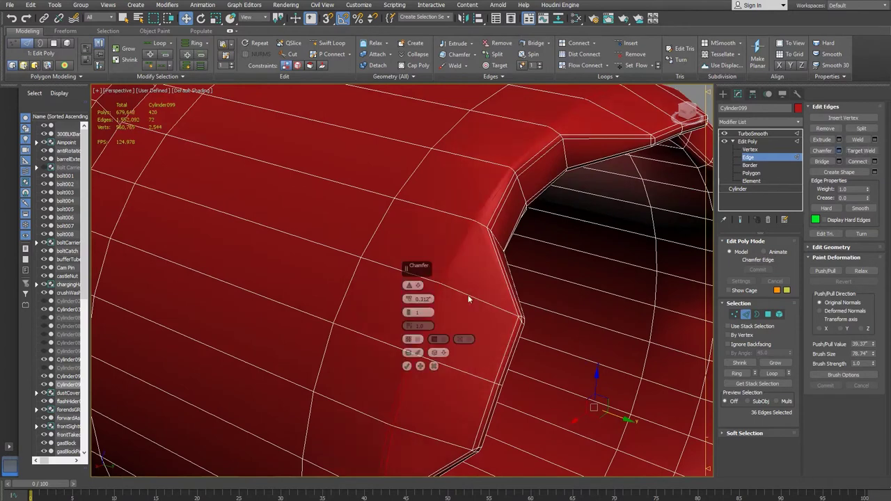
{"action": "left_click", "coordinate": [408, 311]}
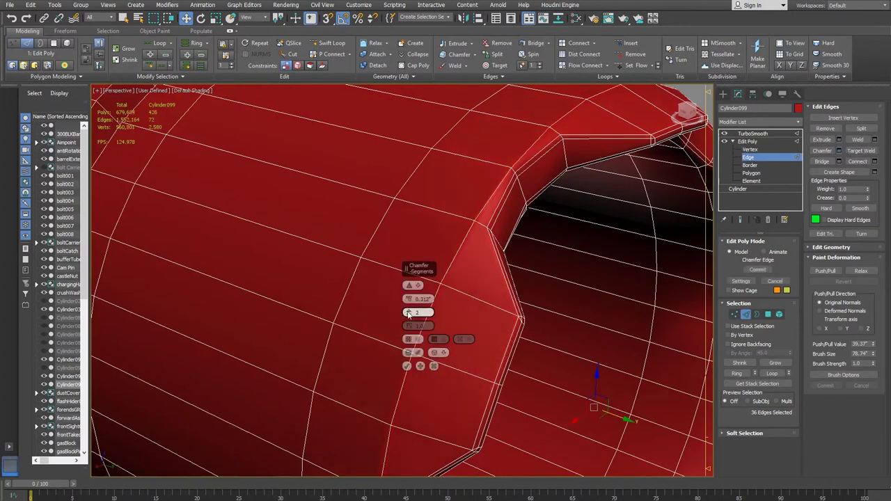
{"action": "left_click", "coordinate": [407, 366]}
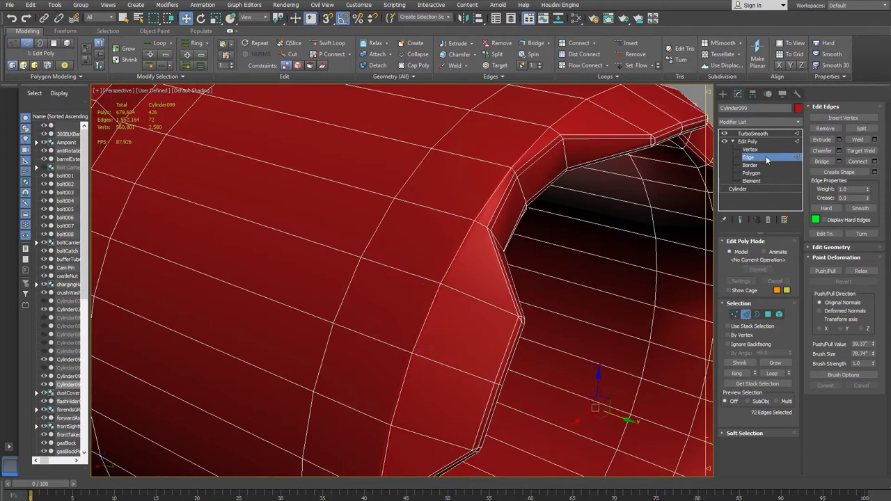
- Set the body's TurboSmooth iterations to 2, then deselect it and examine the scalloped rim from the side
{"action": "left_click", "coordinate": [766, 134]}
{"action": "scroll", "coordinate": [612, 188], "scroll_direction": "down", "scroll_amount": 4}
{"action": "left_click", "coordinate": [659, 134]}
{"action": "middle_click_drag", "start_coordinate": [594, 151], "coordinate": [574, 269], "text": "alt"}
{"action": "left_click", "coordinate": [573, 269]}
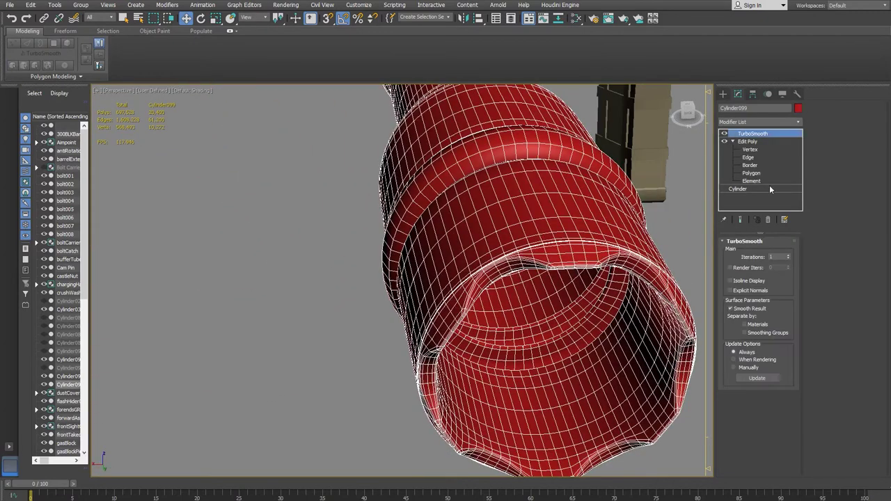
{"action": "left_click", "coordinate": [788, 256]}
{"action": "left_click", "coordinate": [319, 289]}
{"action": "middle_click_drag", "start_coordinate": [318, 289], "coordinate": [392, 253], "text": "alt"}
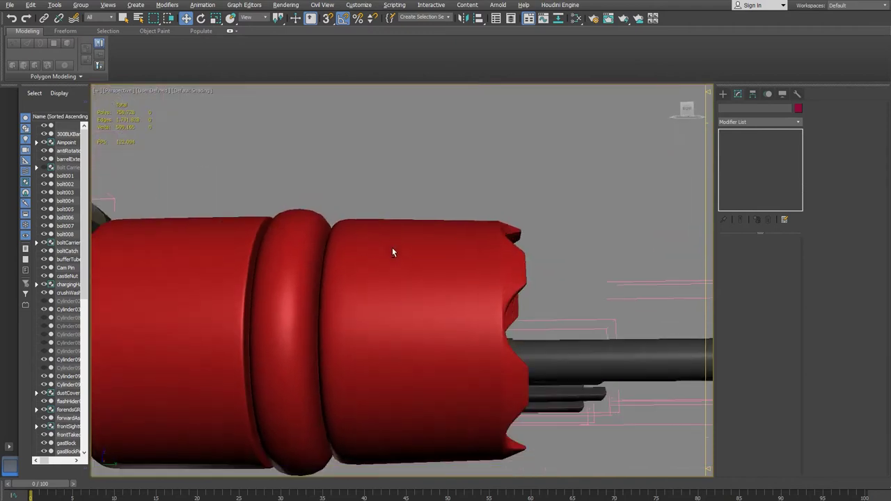
{"action": "middle_click_drag", "start_coordinate": [571, 275], "coordinate": [539, 286], "text": "alt"}
- Reselect the flashlight body in vertex editing and compare its front rim with the SureFire reference photo in the browser
{"action": "left_click", "coordinate": [531, 279]}
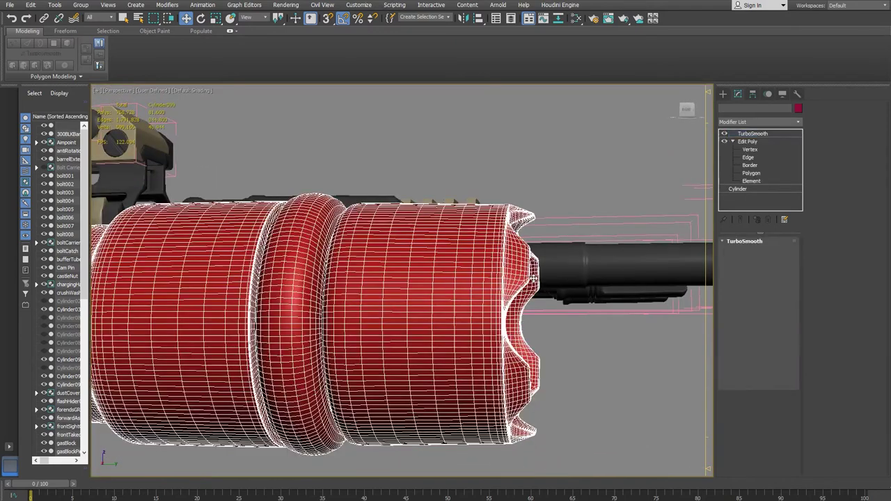
{"action": "left_click", "coordinate": [752, 149]}
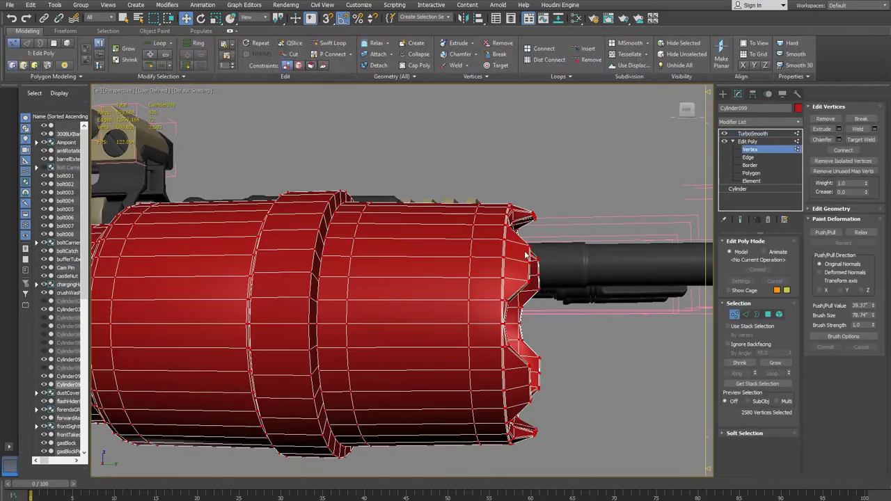
{"action": "middle_click_drag", "start_coordinate": [537, 306], "coordinate": [523, 309], "text": "alt"}
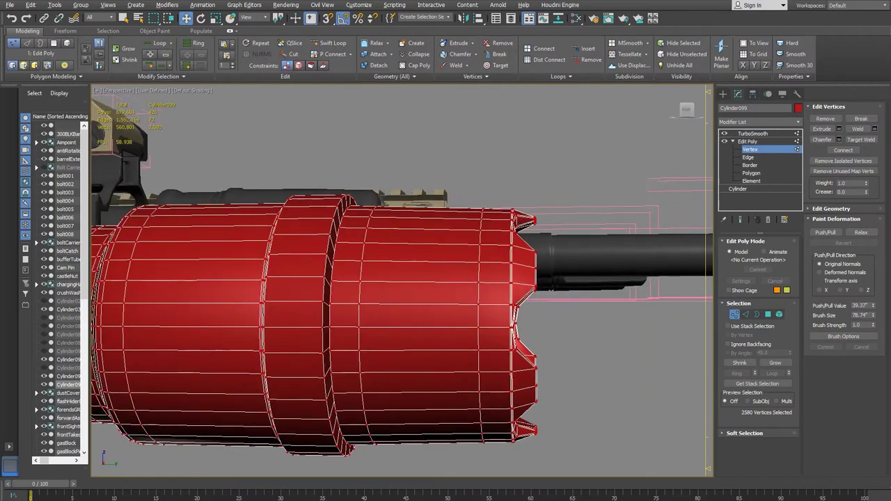
{"action": "mouse_move", "coordinate": [241, 499]}
{"action": "left_click", "coordinate": [289, 480]}
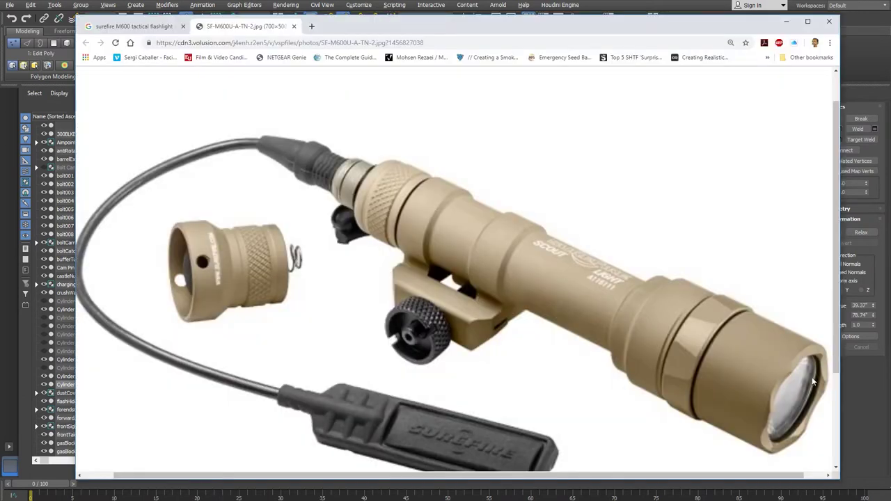
{"action": "key", "text": "alt+Tab"}
{"action": "middle_click_drag", "start_coordinate": [510, 338], "coordinate": [519, 319], "text": "alt"}
- In the Left wireframe view, select the vertices of the rim's foremost points and move them slightly back toward the body
{"action": "key", "text": "alt+w"}
{"action": "scroll", "coordinate": [183, 441], "scroll_direction": "down", "scroll_amount": 2}
{"action": "middle_click_drag", "start_coordinate": [141, 437], "coordinate": [234, 427]}
{"action": "scroll", "coordinate": [221, 429], "scroll_direction": "up", "scroll_amount": 2}
{"action": "key", "text": "alt+w"}
{"action": "middle_click_drag", "start_coordinate": [189, 385], "coordinate": [227, 385]}
{"action": "key", "text": "F3"}
{"action": "middle_click_drag", "start_coordinate": [198, 171], "coordinate": [216, 204]}
{"action": "left_click_drag", "start_coordinate": [261, 426], "coordinate": [263, 446]}
{"action": "left_click_drag", "start_coordinate": [289, 327], "coordinate": [295, 327]}
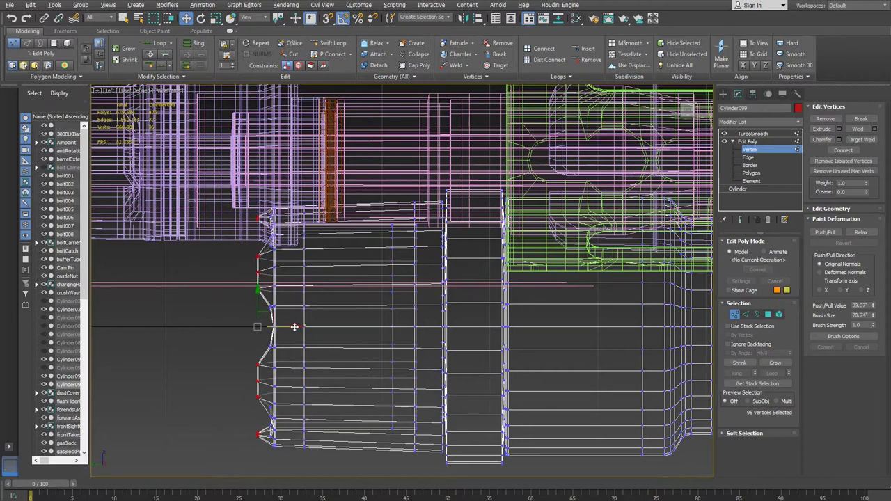
- Return to the perspective view at the TurboSmooth level, deselect the body and examine the shallower scallops
{"action": "key", "text": "alt+w"}
{"action": "key", "text": "alt+w"}
{"action": "scroll", "coordinate": [563, 285], "scroll_direction": "up", "scroll_amount": 1}
{"action": "left_click", "coordinate": [745, 133]}
{"action": "left_click", "coordinate": [537, 205]}
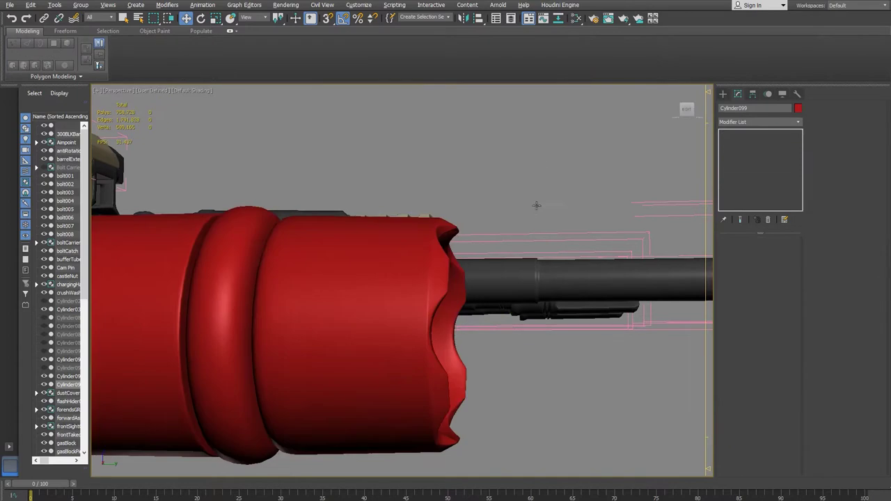
{"action": "middle_click_drag", "start_coordinate": [536, 205], "coordinate": [515, 239], "text": "alt"}
- Turn on Isoline Display in the flashlight body's TurboSmooth and check the body with and without selection
{"action": "left_click", "coordinate": [284, 308]}
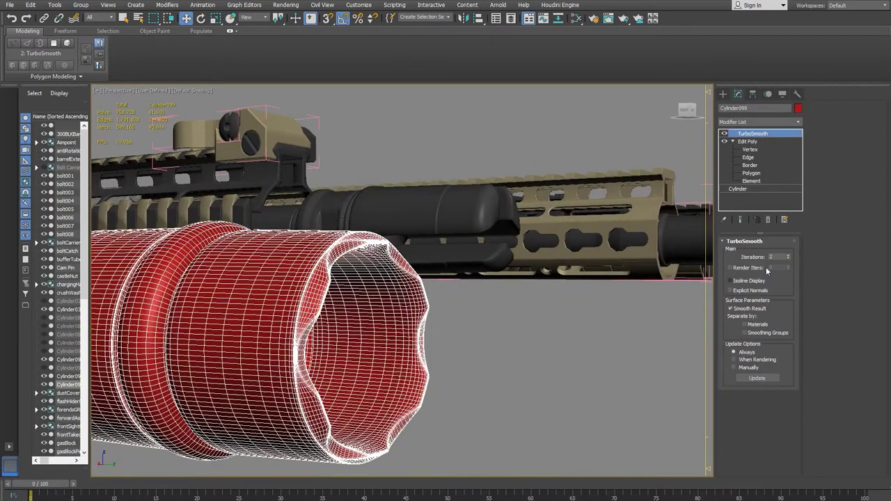
{"action": "left_click", "coordinate": [731, 281]}
{"action": "middle_click_drag", "start_coordinate": [470, 343], "coordinate": [557, 346], "text": "alt"}
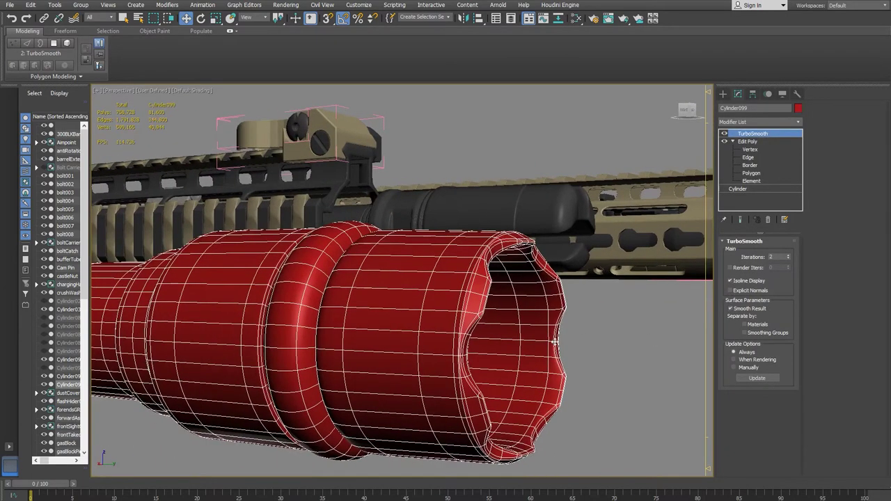
{"action": "left_click", "coordinate": [621, 335]}
{"action": "middle_click_drag", "start_coordinate": [622, 335], "coordinate": [561, 350], "text": "alt"}
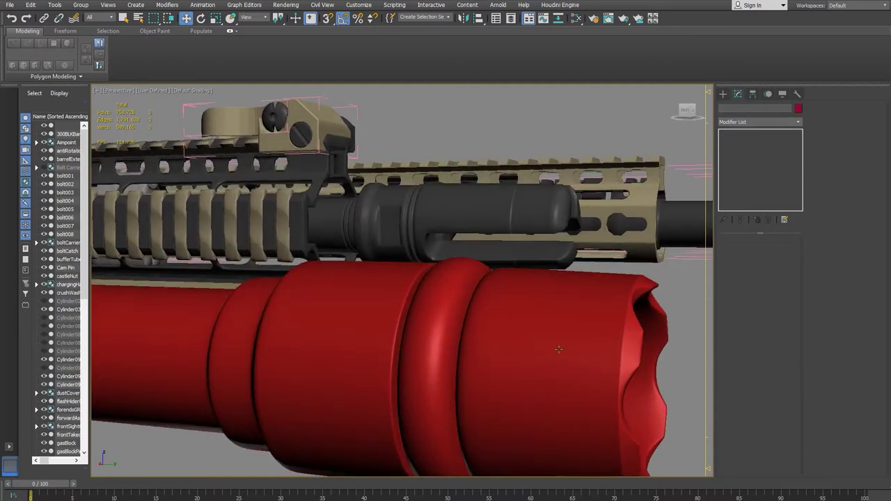
{"action": "key", "text": "ctrl+z"}
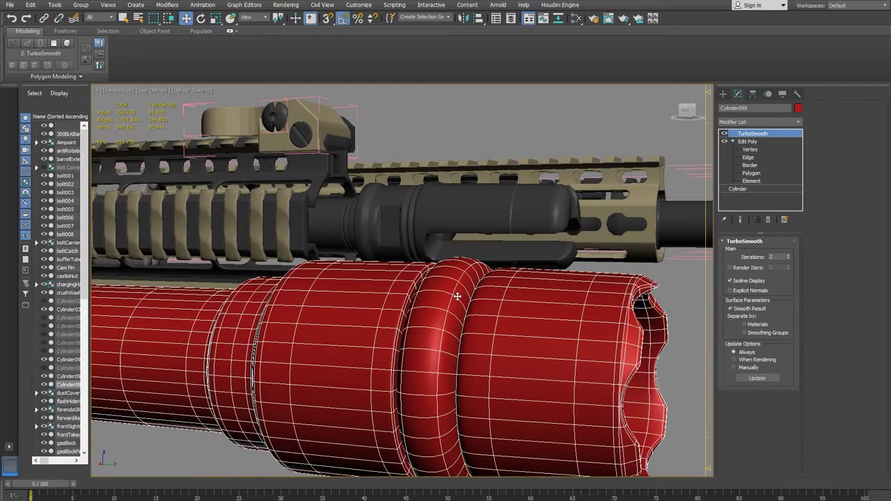
- Chamfer the edge loop at the front base of the raised ring by 0.663" with 2 segments
{"action": "left_click", "coordinate": [749, 157]}
{"action": "middle_click_drag", "start_coordinate": [509, 325], "coordinate": [560, 320], "text": "alt"}
{"action": "scroll", "coordinate": [507, 317], "scroll_direction": "up", "scroll_amount": 3}
{"action": "middle_click_drag", "start_coordinate": [491, 318], "coordinate": [474, 321], "text": "alt"}
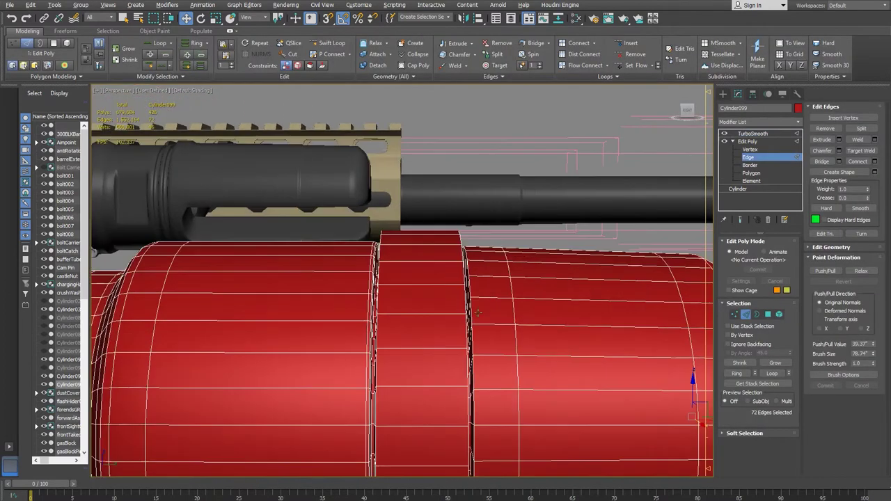
{"action": "left_click", "coordinate": [470, 299]}
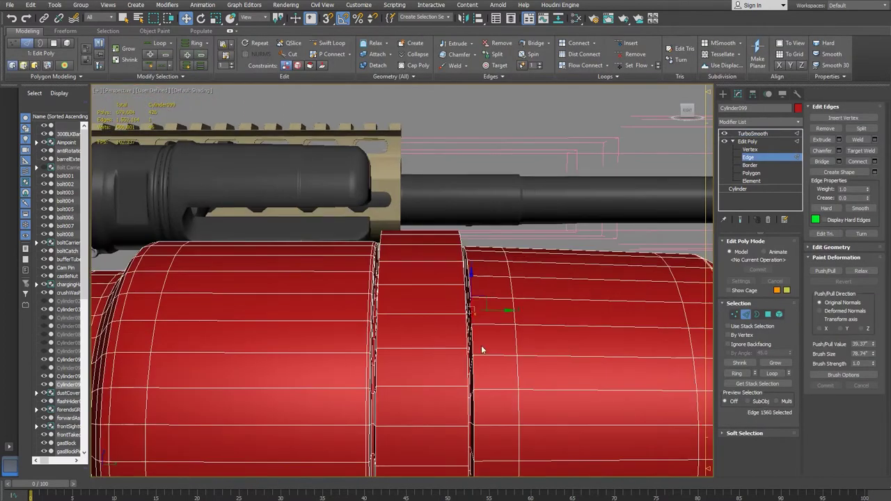
{"action": "left_click", "coordinate": [473, 346], "text": "shift"}
{"action": "middle_click_drag", "start_coordinate": [607, 350], "coordinate": [617, 348], "text": "alt"}
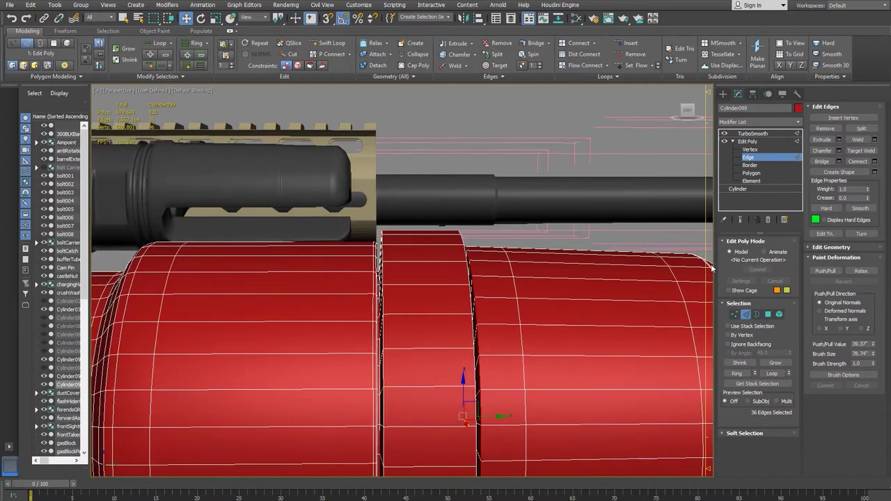
{"action": "left_click", "coordinate": [839, 150]}
{"action": "scroll", "coordinate": [450, 320], "scroll_direction": "up", "scroll_amount": 5}
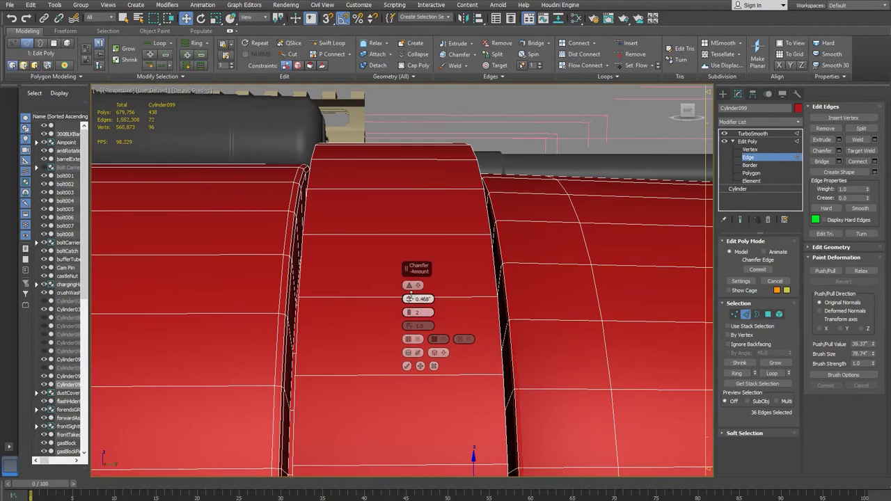
{"action": "left_click_drag", "start_coordinate": [410, 298], "coordinate": [399, 355]}
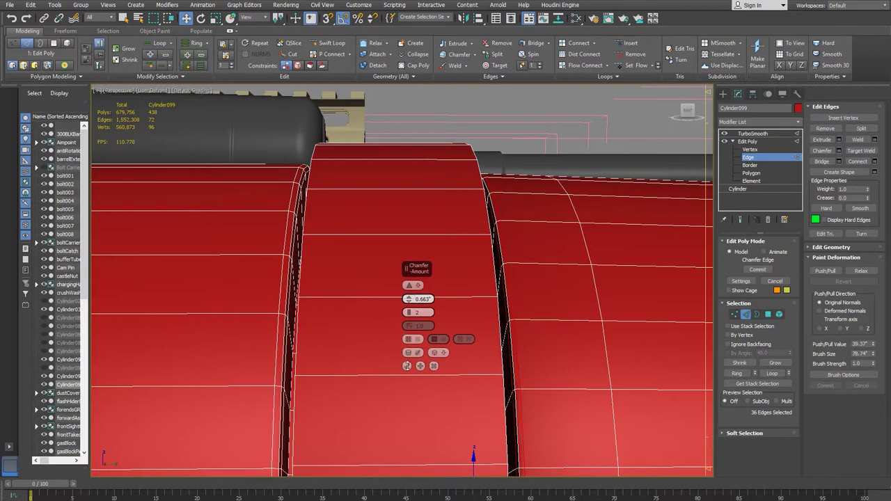
{"action": "left_click", "coordinate": [406, 365]}
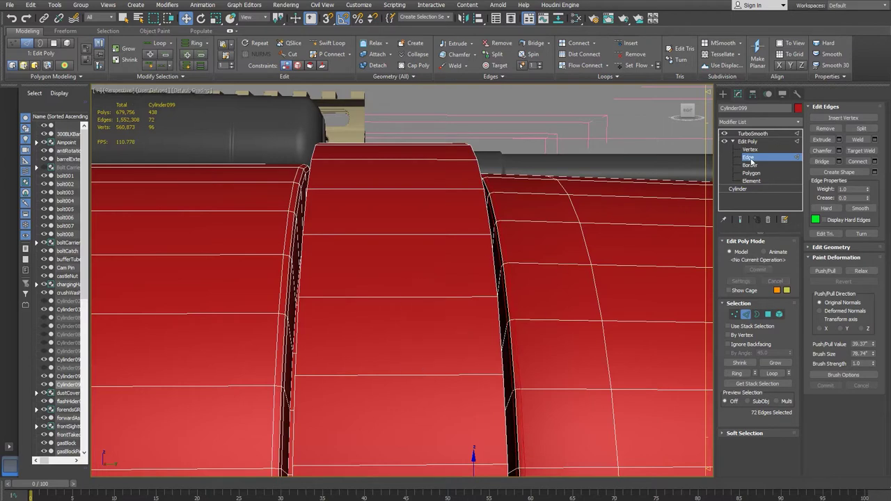
- Return to the TurboSmooth level, deselect the body and examine the smoothed ring and the whole flashlight
{"action": "left_click", "coordinate": [751, 134]}
{"action": "scroll", "coordinate": [464, 186], "scroll_direction": "down", "scroll_amount": 6}
{"action": "left_click", "coordinate": [465, 177]}
{"action": "scroll", "coordinate": [468, 230], "scroll_direction": "up", "scroll_amount": 2}
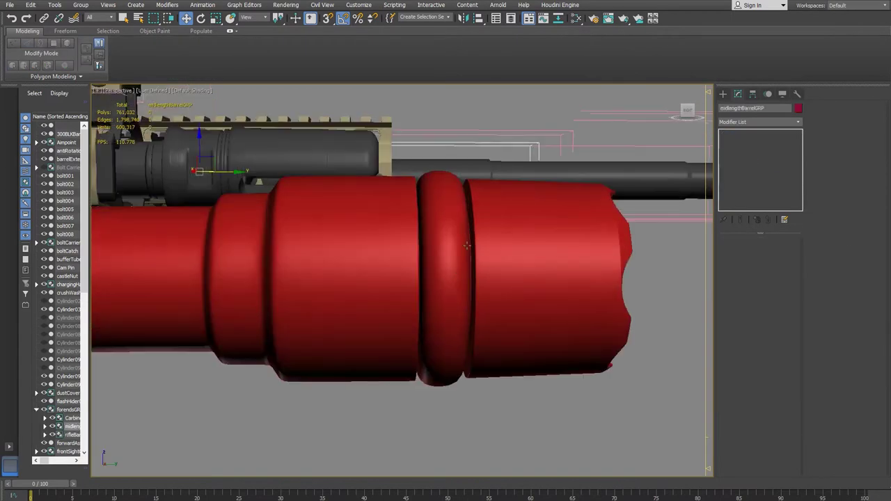
{"action": "scroll", "coordinate": [466, 314], "scroll_direction": "down", "scroll_amount": 8}
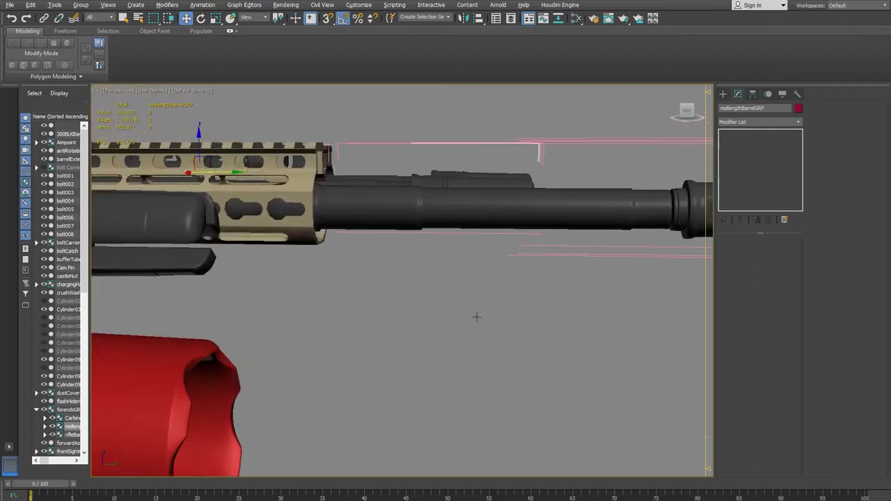
{"action": "scroll", "coordinate": [432, 315], "scroll_direction": "up", "scroll_amount": 4}
{"action": "middle_click_drag", "start_coordinate": [443, 313], "coordinate": [507, 293], "text": "alt"}
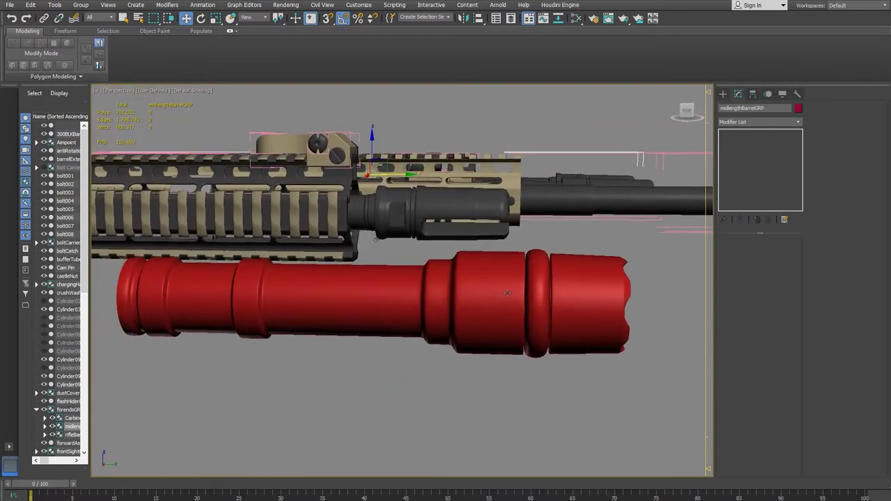
- Enter edge editing on the flashlight body and check its raised ring against the SureFire reference photo
{"action": "left_click", "coordinate": [539, 314]}
{"action": "left_click", "coordinate": [749, 157]}
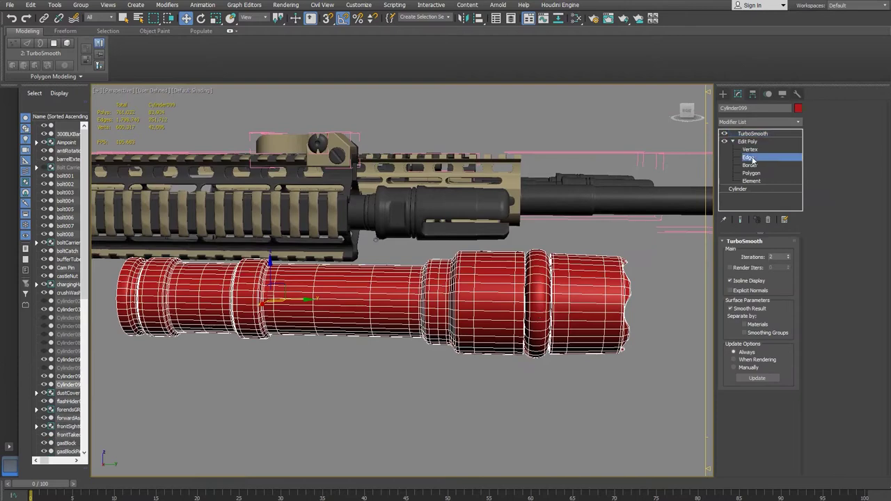
{"action": "middle_click_drag", "start_coordinate": [655, 231], "coordinate": [503, 311], "text": "alt"}
{"action": "scroll", "coordinate": [503, 310], "scroll_direction": "up", "scroll_amount": 5}
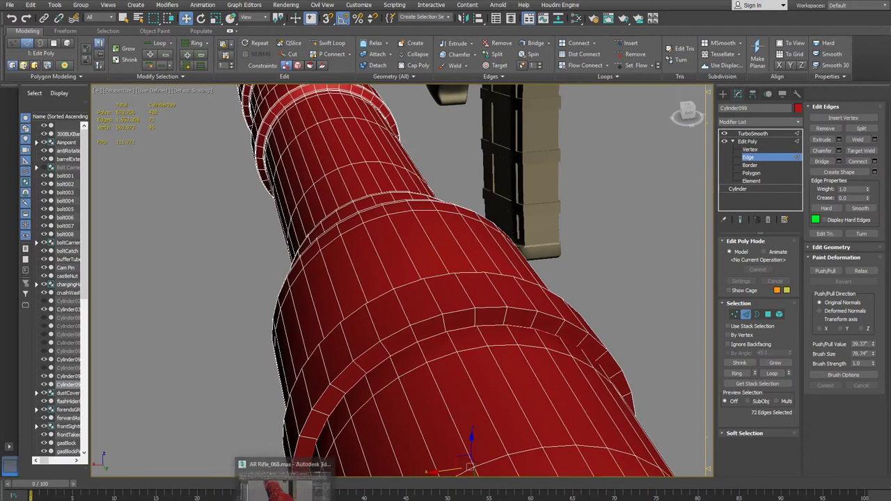
{"action": "mouse_move", "coordinate": [239, 499]}
{"action": "left_click", "coordinate": [288, 478]}
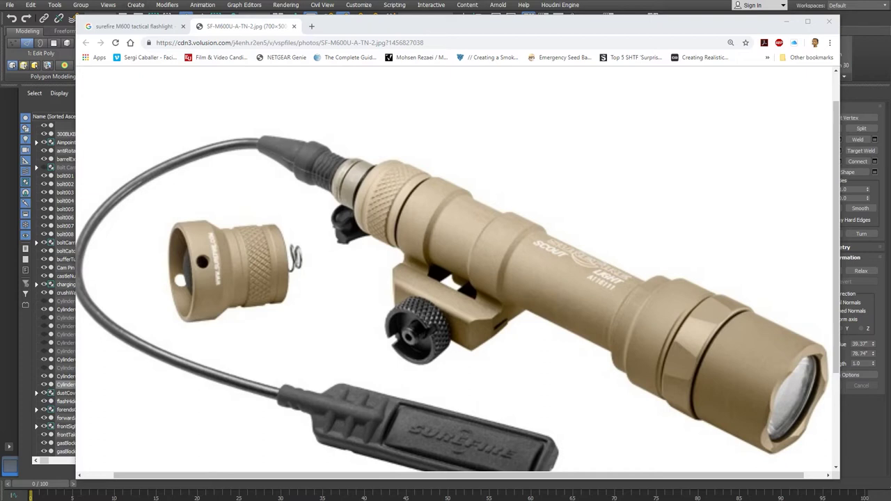
{"action": "key", "text": "alt+Tab"}
- Select the polygon loop around the raised ring's outer face and grow the selection to include its side faces
{"action": "middle_click_drag", "start_coordinate": [606, 206], "coordinate": [477, 334], "text": "alt"}
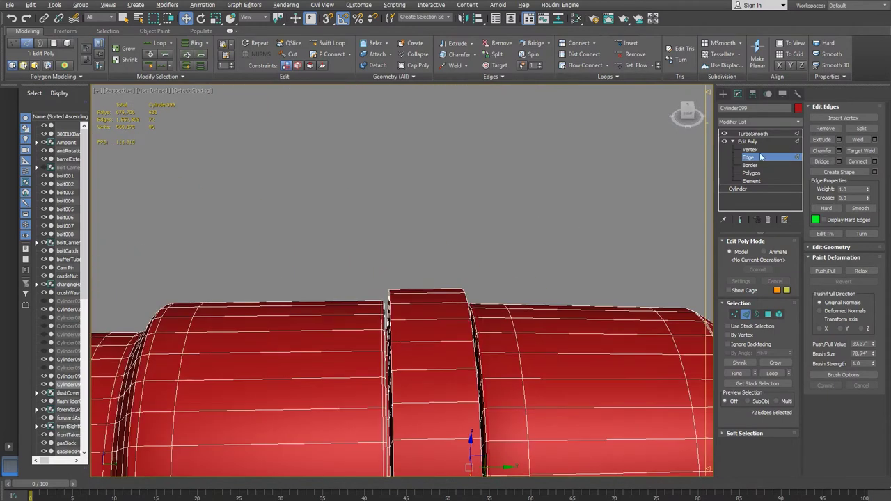
{"action": "left_click", "coordinate": [751, 175]}
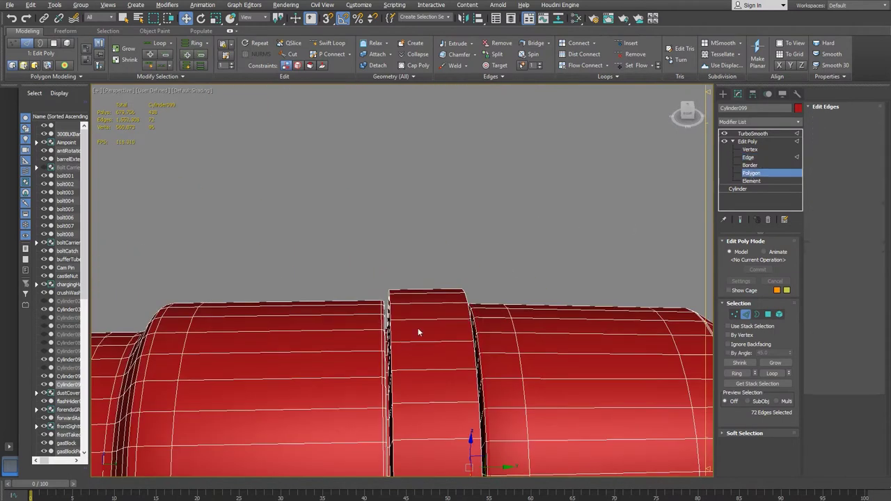
{"action": "left_click", "coordinate": [421, 330]}
{"action": "left_click", "coordinate": [418, 352], "text": "shift"}
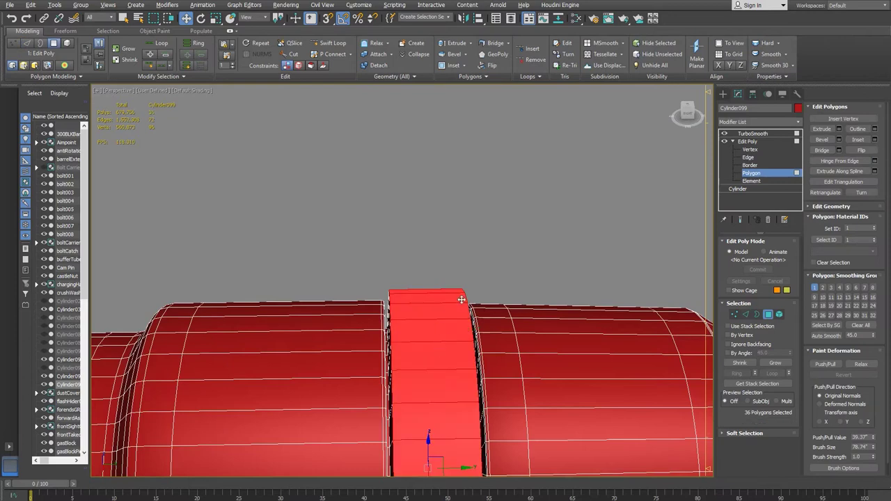
{"action": "scroll", "coordinate": [462, 299], "scroll_direction": "down", "scroll_amount": 3}
{"action": "middle_click_drag", "start_coordinate": [461, 299], "coordinate": [452, 290], "text": "alt"}
{"action": "scroll", "coordinate": [452, 290], "scroll_direction": "up", "scroll_amount": 2}
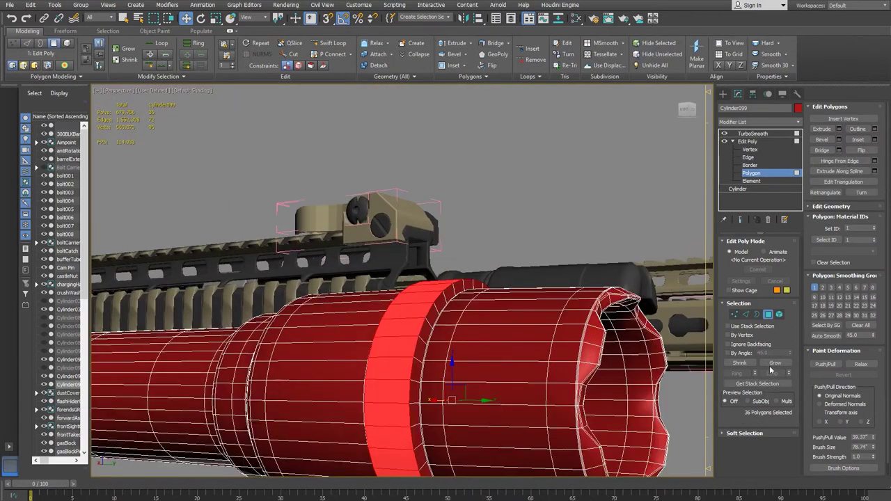
{"action": "left_click", "coordinate": [775, 364]}
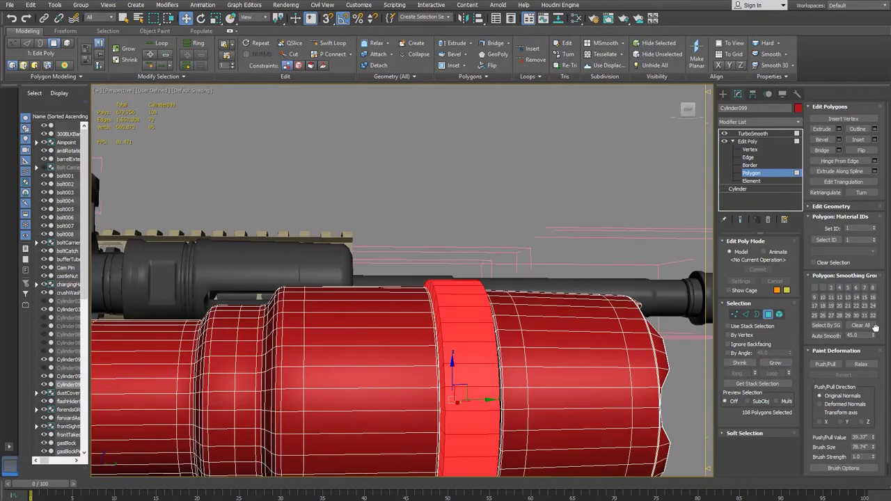
- Detach the selected ring polygons from the flashlight body as a separate object named Object004
{"action": "scroll", "coordinate": [877, 363], "scroll_direction": "down", "scroll_amount": 1}
{"action": "scroll", "coordinate": [880, 389], "scroll_direction": "up", "scroll_amount": 1}
{"action": "left_click_drag", "start_coordinate": [883, 415], "coordinate": [873, 318]}
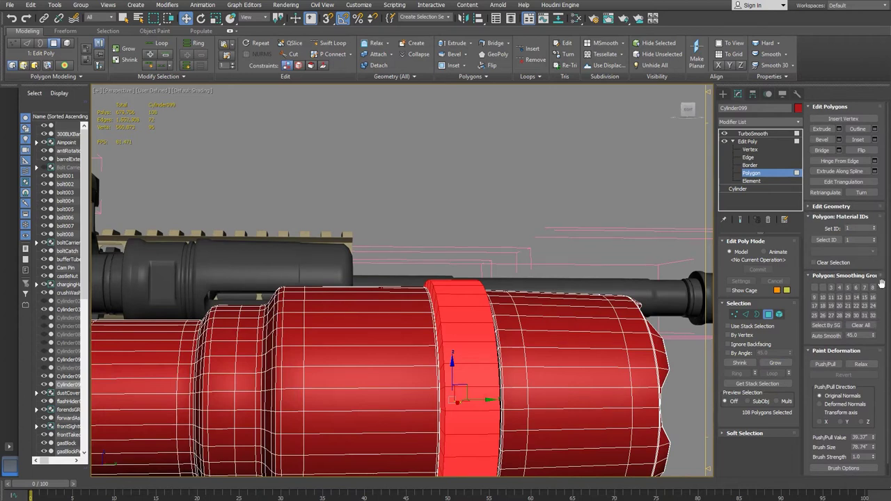
{"action": "left_click_drag", "start_coordinate": [881, 261], "coordinate": [888, 298]}
{"action": "scroll", "coordinate": [870, 352], "scroll_direction": "down", "scroll_amount": 1}
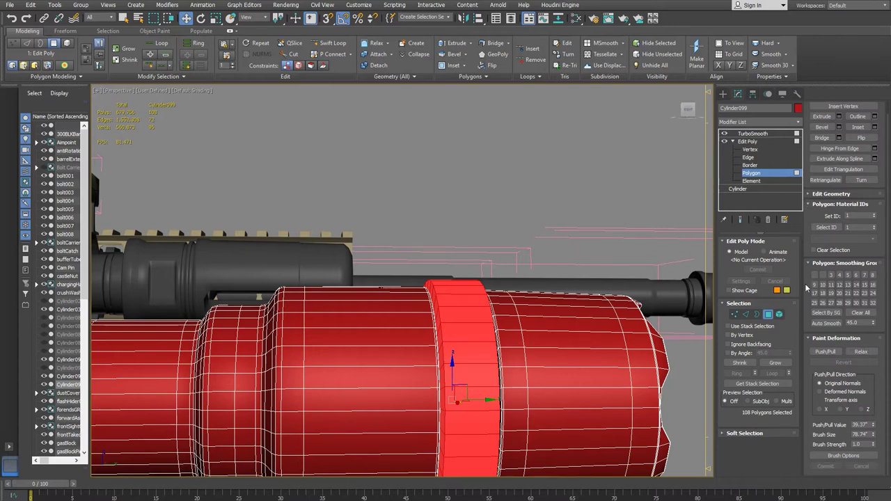
{"action": "scroll", "coordinate": [863, 293], "scroll_direction": "up", "scroll_amount": 1}
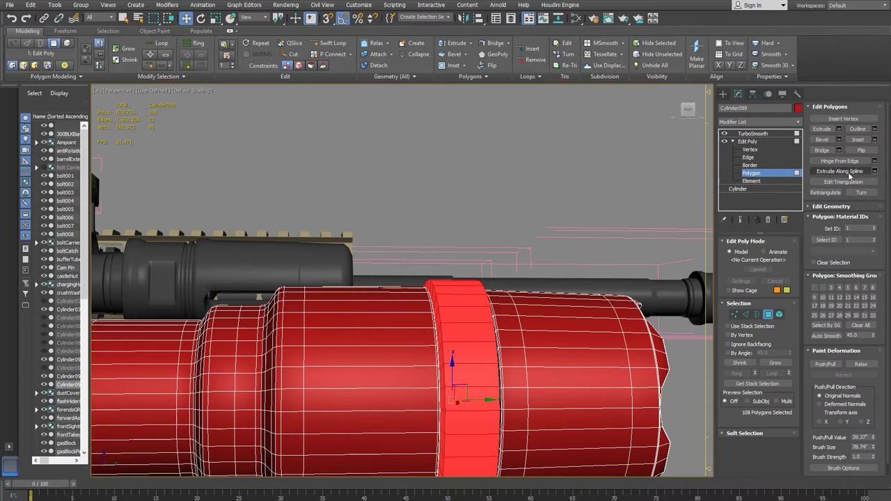
{"action": "left_click", "coordinate": [810, 208]}
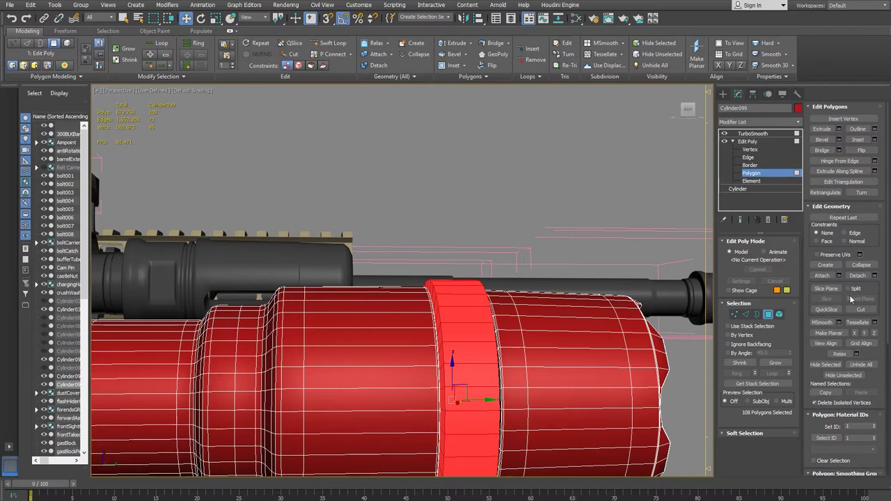
{"action": "mouse_move", "coordinate": [871, 380]}
{"action": "left_mouse_down"}
{"action": "mouse_move", "coordinate": [873, 367]}
{"action": "mouse_move", "coordinate": [875, 391]}
{"action": "left_mouse_up"}
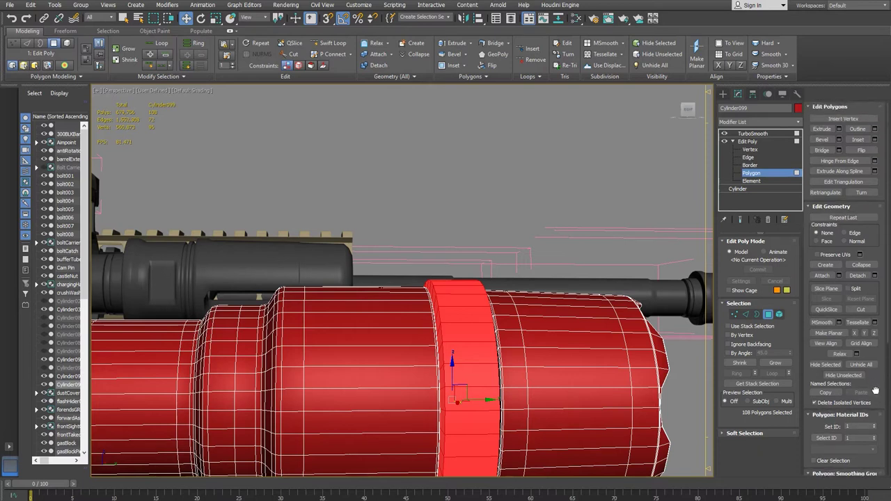
{"action": "left_click", "coordinate": [858, 275]}
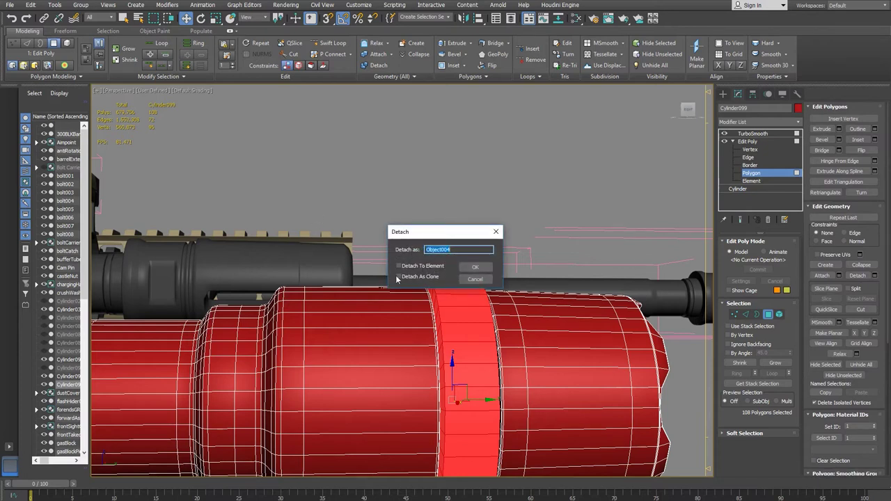
{"action": "left_click", "coordinate": [474, 268]}
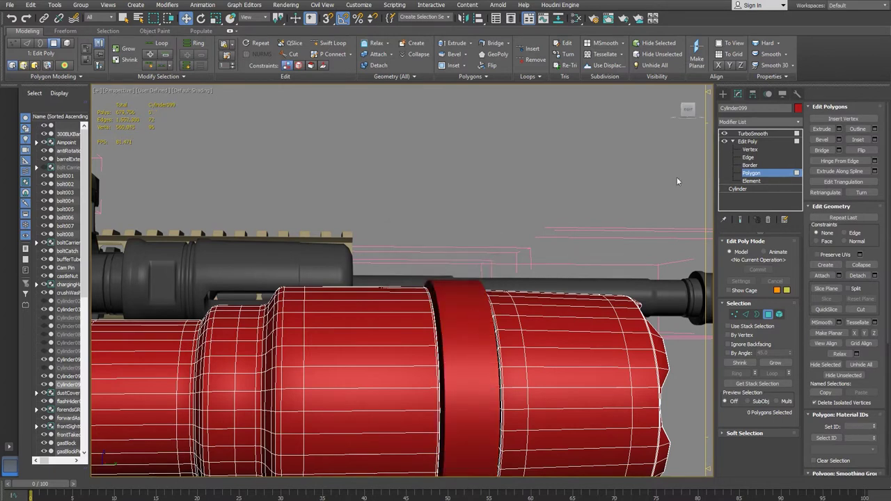
- Select the detached ring, isolate it and compare its shape with the flashlight reference photo
{"action": "left_click", "coordinate": [751, 174]}
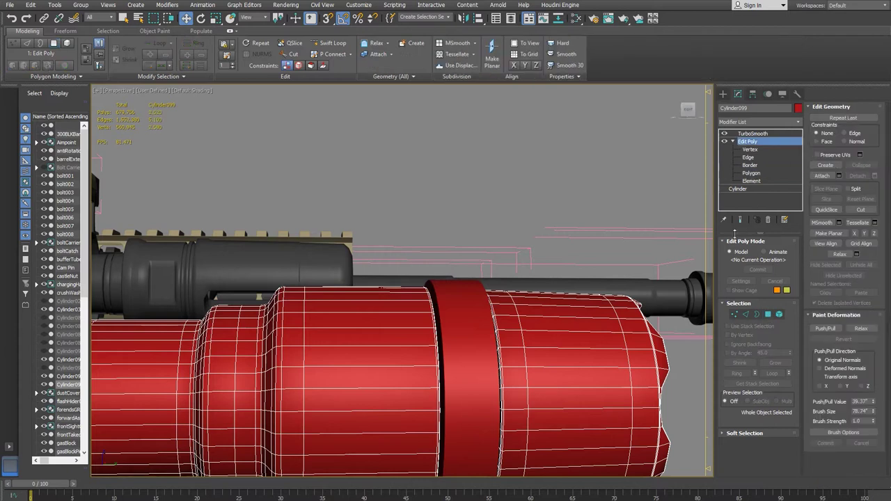
{"action": "left_click", "coordinate": [482, 333]}
{"action": "left_click", "coordinate": [482, 334]}
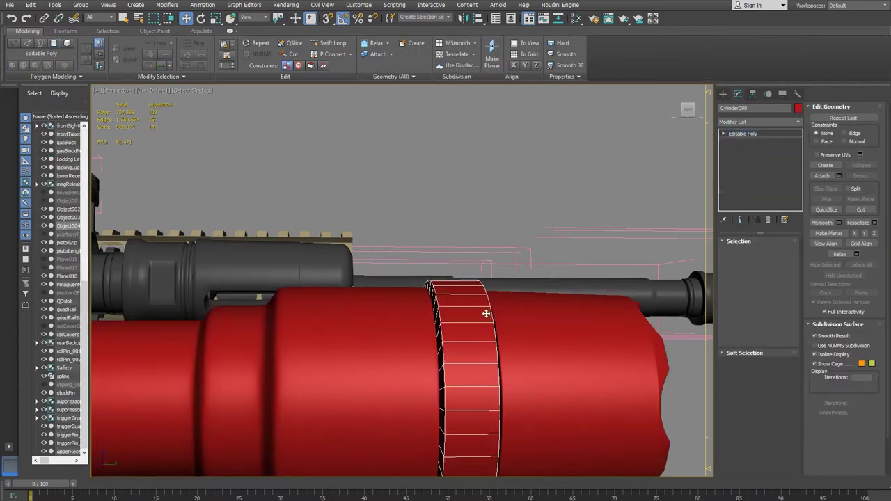
{"action": "right_click", "coordinate": [478, 190]}
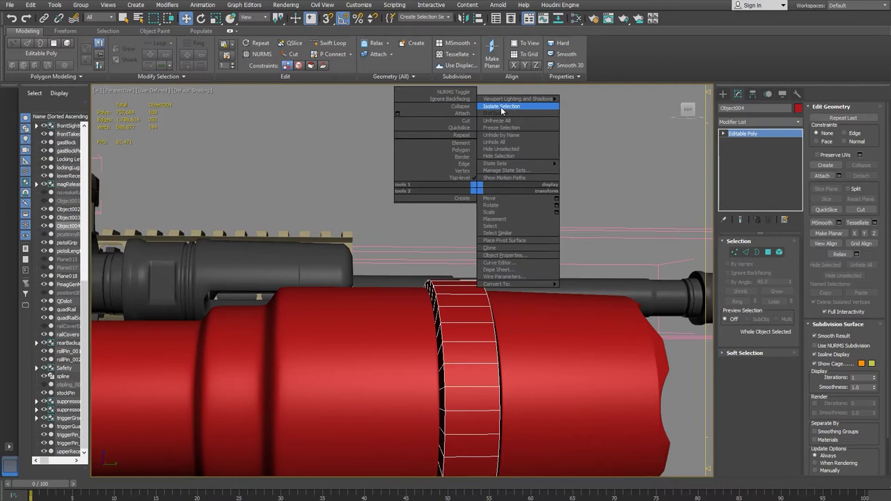
{"action": "left_click", "coordinate": [501, 106]}
{"action": "middle_click_drag", "start_coordinate": [436, 273], "coordinate": [394, 261], "text": "alt"}
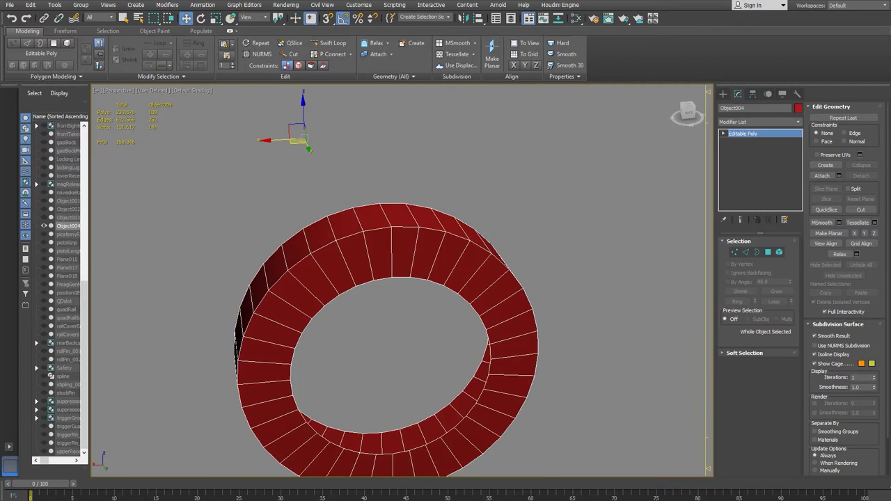
{"action": "mouse_move", "coordinate": [238, 500]}
{"action": "left_click", "coordinate": [288, 480]}
{"action": "middle_click_drag", "start_coordinate": [411, 239], "coordinate": [467, 236], "text": "alt"}
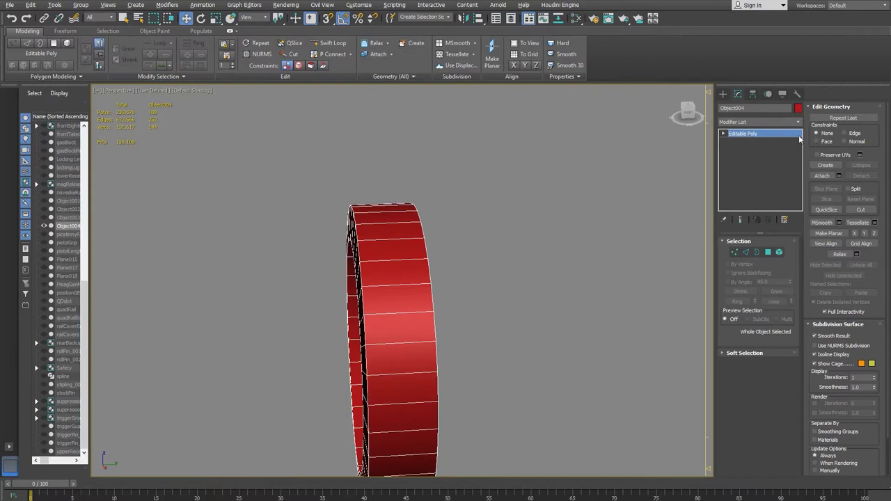
- Connect the ring of edges across the band's outer face with 2 segments, using Pinch to spread the new loops toward the rims
{"action": "left_click", "coordinate": [724, 133]}
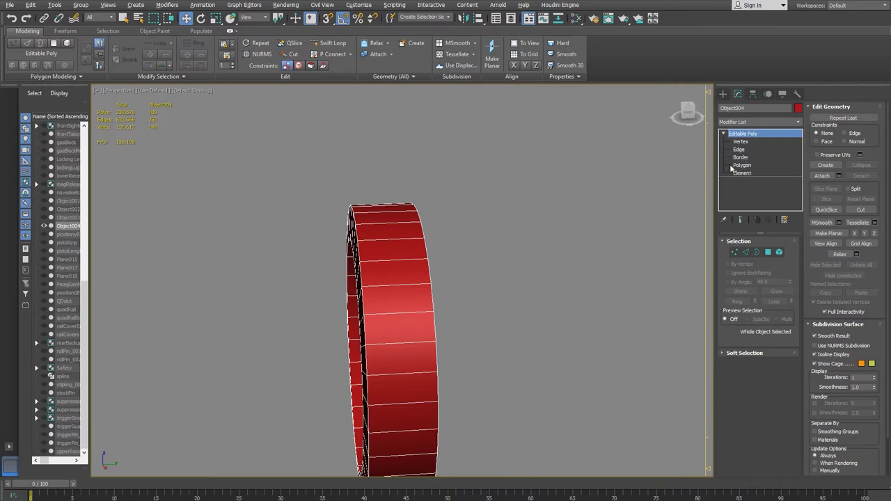
{"action": "left_click", "coordinate": [738, 149]}
{"action": "left_click", "coordinate": [399, 263]}
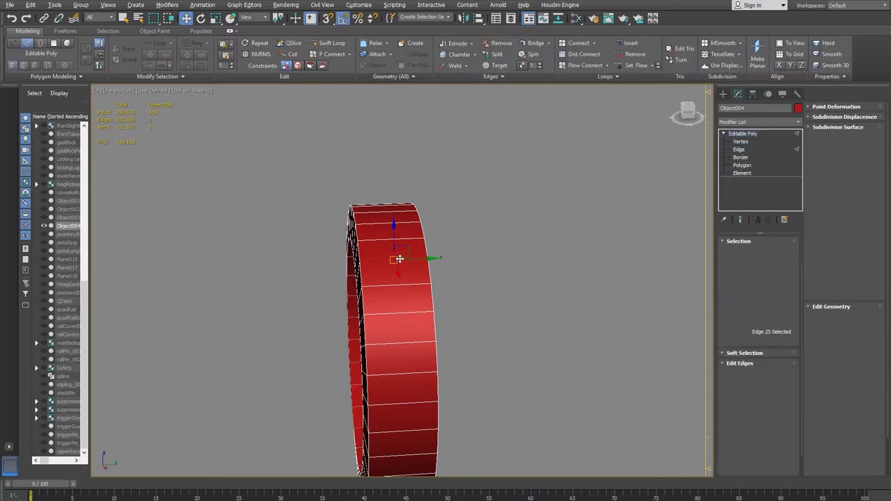
{"action": "left_click", "coordinate": [736, 301]}
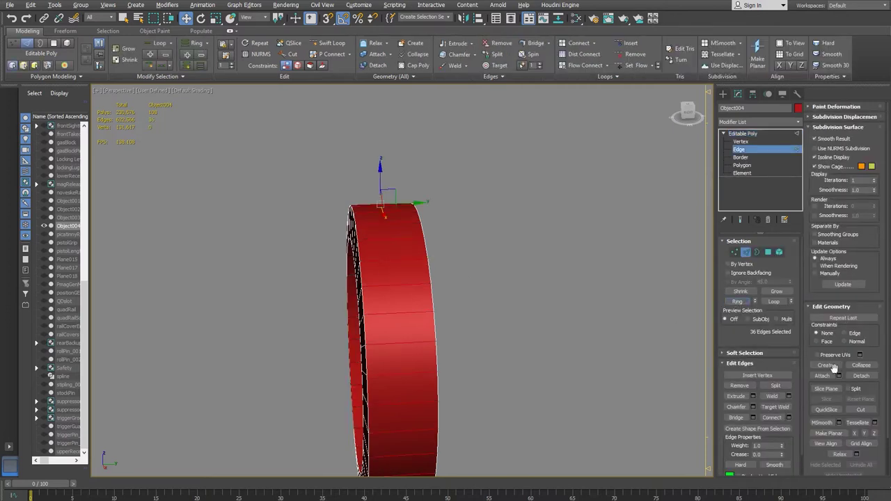
{"action": "left_click_drag", "start_coordinate": [875, 353], "coordinate": [873, 273]}
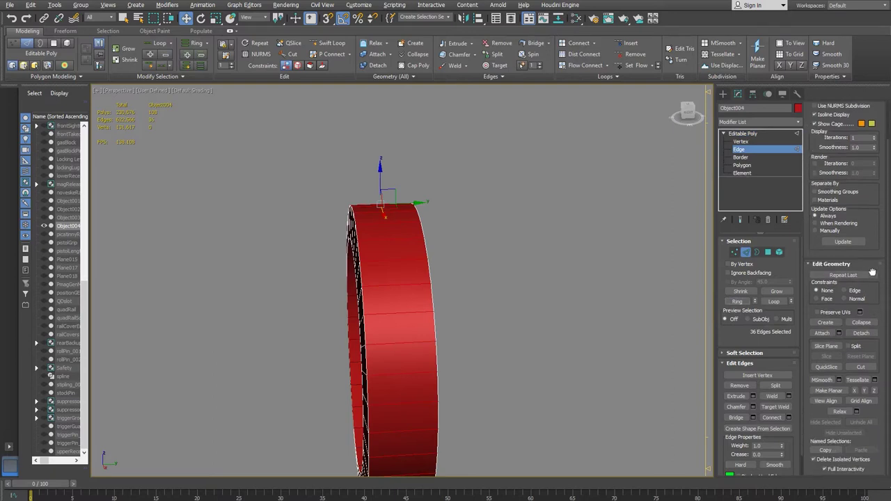
{"action": "left_click", "coordinate": [789, 417]}
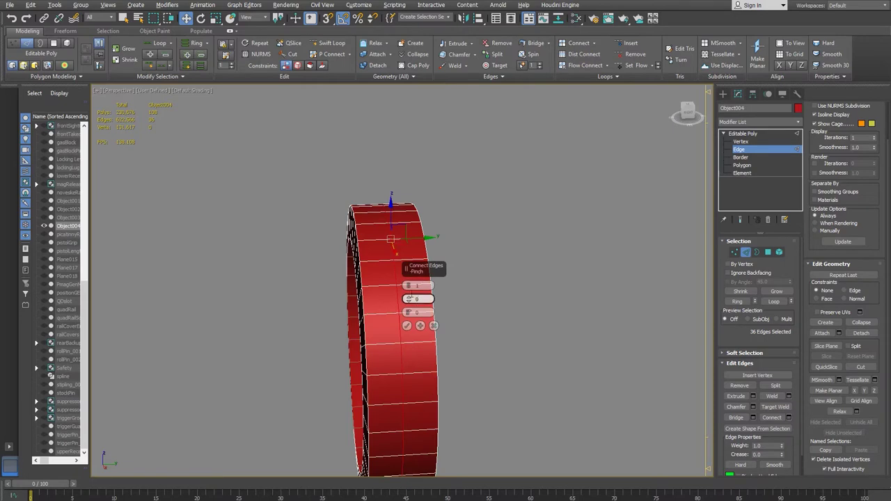
{"action": "left_click", "coordinate": [409, 283]}
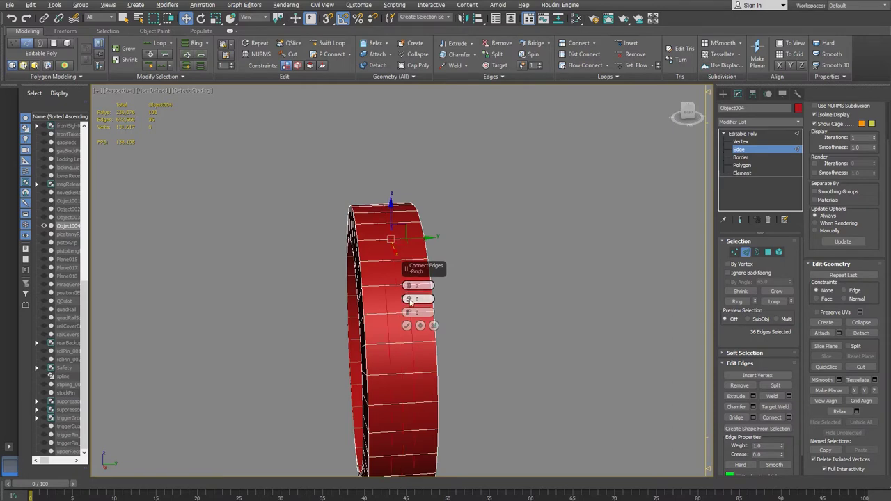
{"action": "left_click_drag", "start_coordinate": [409, 298], "coordinate": [443, 178]}
{"action": "left_click", "coordinate": [407, 325]}
{"action": "middle_click_drag", "start_coordinate": [408, 326], "coordinate": [435, 317], "text": "alt"}
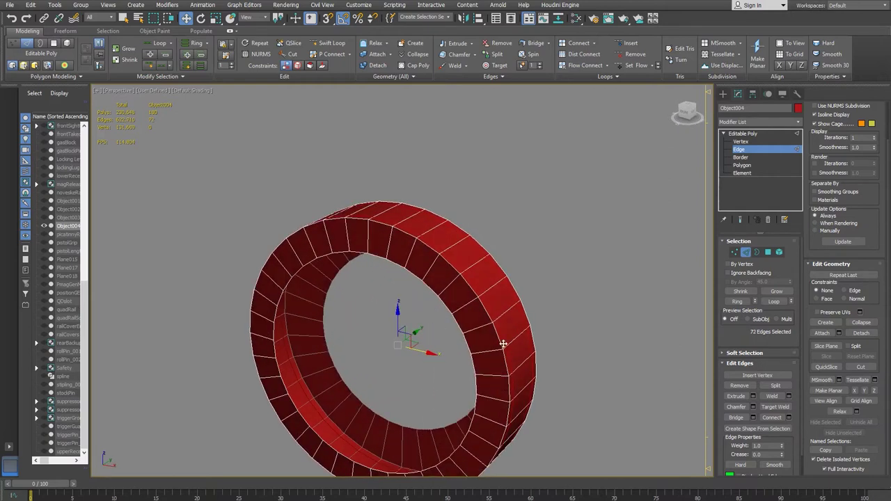
- Scale the two new edge loops uniformly outward a little to give the ring a raised, bevelled outer face
{"action": "key", "text": "r"}
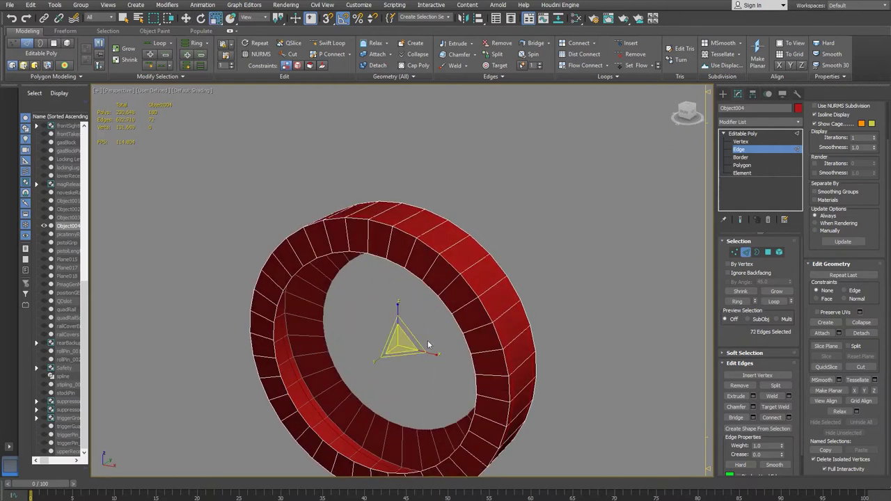
{"action": "left_click_drag", "start_coordinate": [411, 339], "coordinate": [410, 337]}
{"action": "middle_click_drag", "start_coordinate": [454, 328], "coordinate": [444, 243], "text": "alt"}
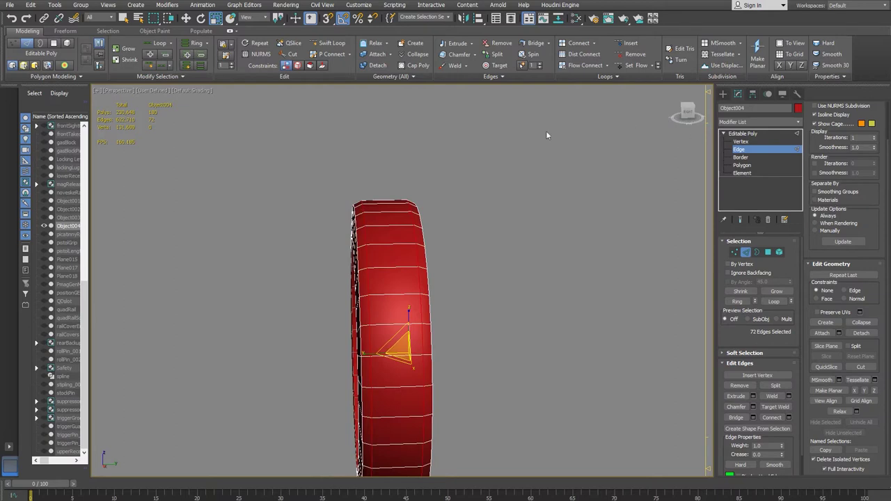
{"action": "middle_click_drag", "start_coordinate": [525, 242], "coordinate": [444, 241], "text": "alt"}
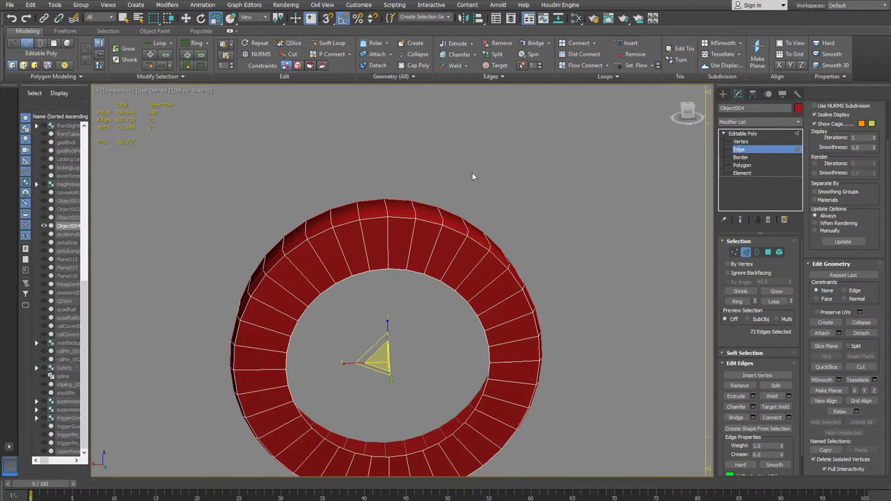
- Select the four outer vertices across the ring's top, excluding the inner one, and move them slightly down to form a dip
{"action": "left_click", "coordinate": [748, 142]}
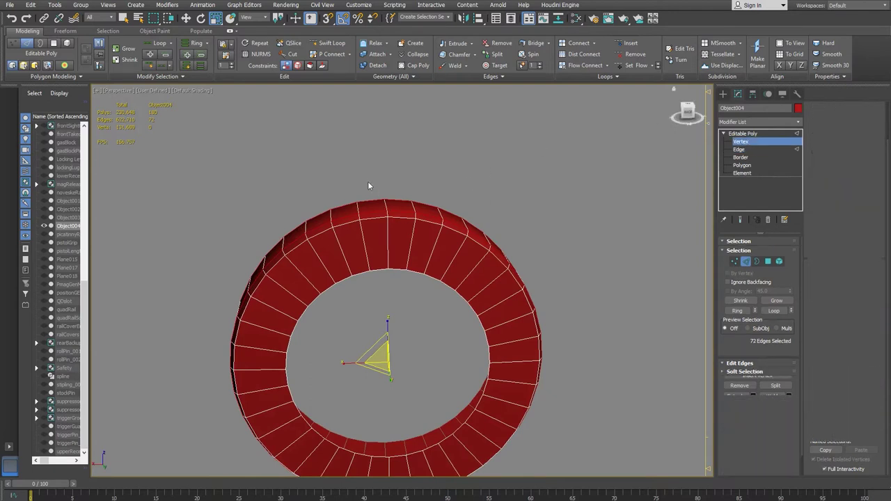
{"action": "left_click_drag", "start_coordinate": [378, 190], "coordinate": [398, 238]}
{"action": "middle_click_drag", "start_coordinate": [402, 196], "coordinate": [372, 318]}
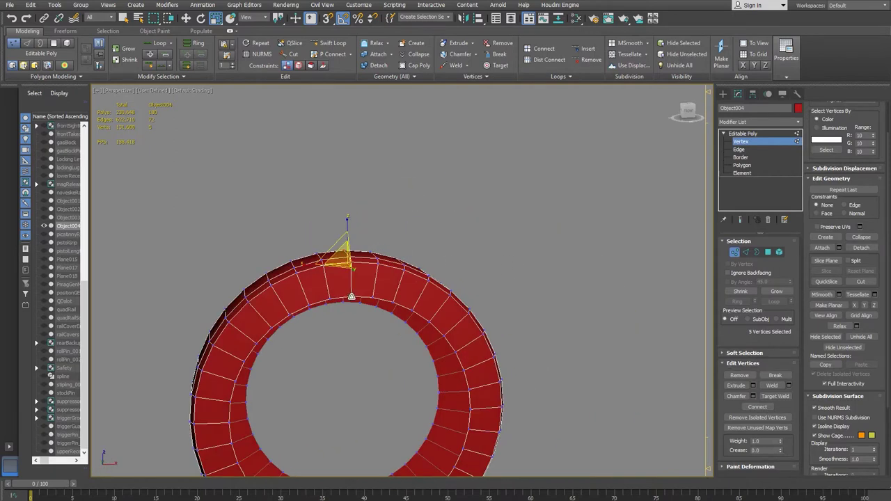
{"action": "left_click", "coordinate": [351, 296], "text": "alt"}
{"action": "middle_click_drag", "start_coordinate": [506, 250], "coordinate": [400, 249], "text": "alt"}
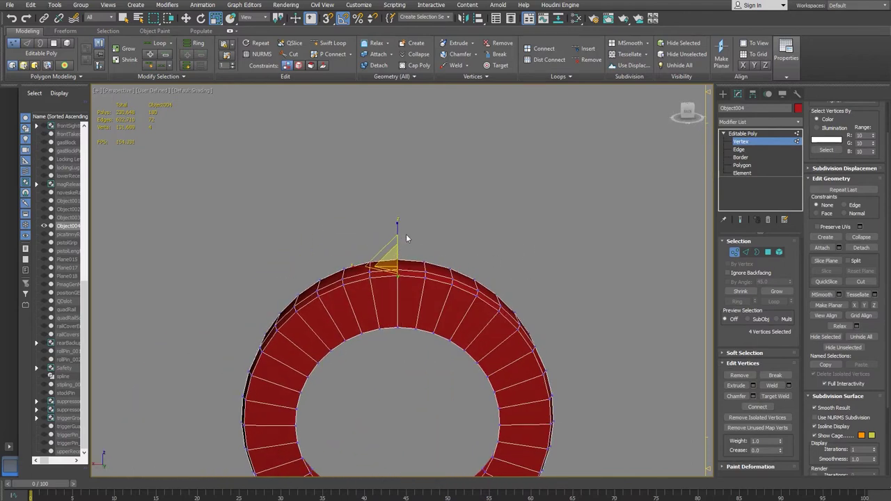
{"action": "key", "text": "w"}
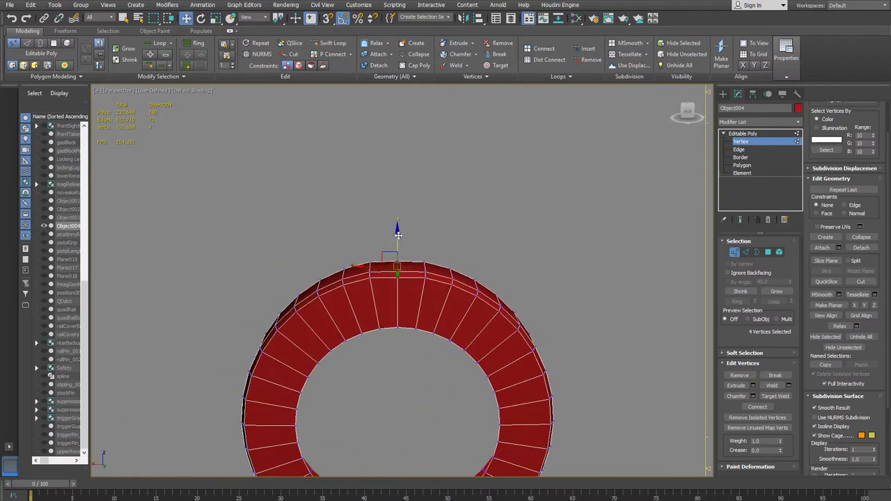
{"action": "left_click_drag", "start_coordinate": [402, 237], "coordinate": [403, 239]}
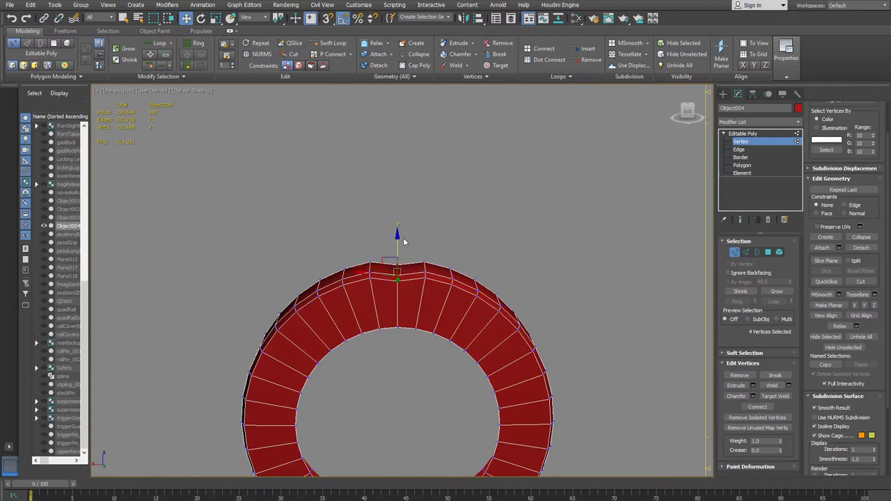
- Try lowering the outer vertices on both sides of the dip at the ring's top
{"action": "middle_click_drag", "start_coordinate": [399, 235], "coordinate": [379, 320], "text": "alt"}
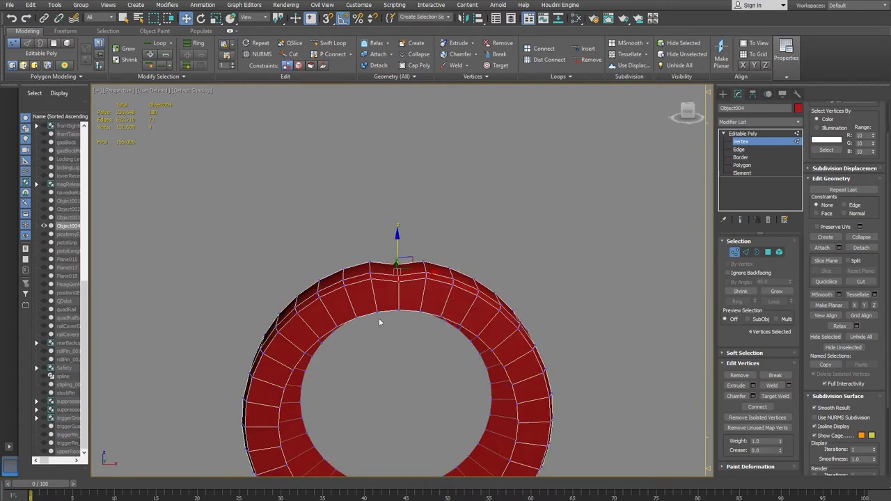
{"action": "left_click_drag", "start_coordinate": [382, 289], "coordinate": [382, 290]}
{"action": "left_click_drag", "start_coordinate": [417, 238], "coordinate": [432, 288], "text": "ctrl"}
{"action": "middle_click_drag", "start_coordinate": [400, 246], "coordinate": [568, 244], "text": "alt"}
{"action": "left_click_drag", "start_coordinate": [396, 232], "coordinate": [410, 276]}
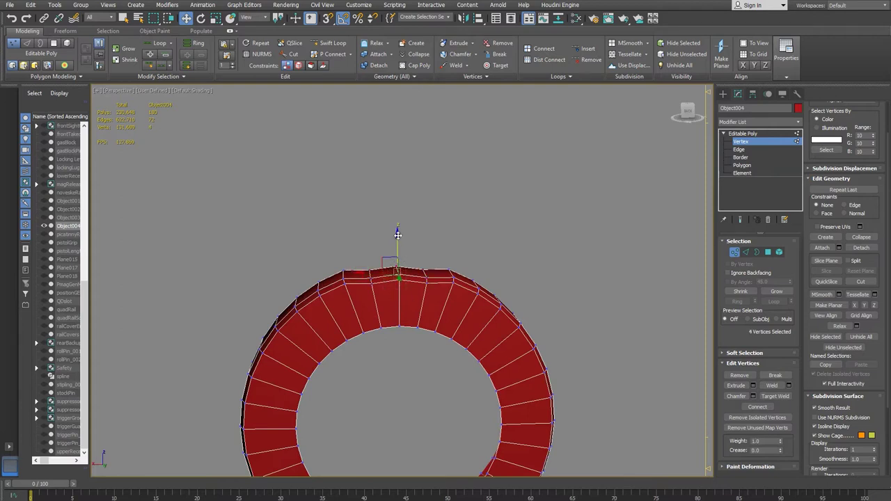
{"action": "key", "text": "ctrl+z"}
{"action": "key", "text": "ctrl+z"}
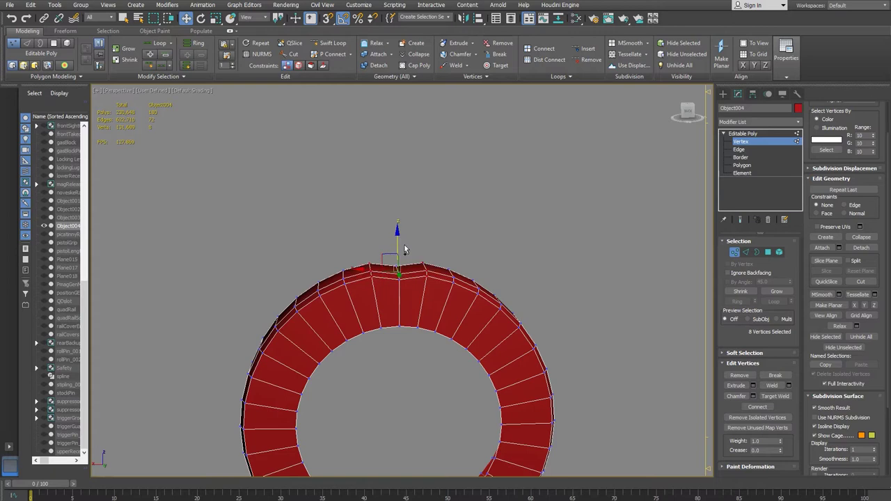
{"action": "mouse_move", "coordinate": [394, 269]}
{"action": "middle_mouse_down", "text": "alt"}
{"action": "mouse_move", "coordinate": [567, 261]}
{"action": "mouse_move", "coordinate": [557, 251]}
{"action": "mouse_move", "coordinate": [529, 261]}
{"action": "mouse_move", "coordinate": [461, 243]}
{"action": "mouse_move", "coordinate": [427, 272]}
{"action": "mouse_move", "coordinate": [464, 266]}
{"action": "mouse_move", "coordinate": [411, 268]}
{"action": "mouse_move", "coordinate": [462, 354]}
{"action": "mouse_move", "coordinate": [441, 267]}
{"action": "mouse_move", "coordinate": [392, 295]}
{"action": "mouse_move", "coordinate": [390, 281]}
{"action": "middle_mouse_up", "text": "alt"}
{"action": "key", "text": "ctrl+z"}
{"action": "key", "text": "ctrl+z"}
- Connect the edge ring on one side of the dip with 1 segment, 0 pinch and 57 slide, keeping the loop near the dip's outer corner
{"action": "scroll", "coordinate": [390, 266], "scroll_direction": "up", "scroll_amount": 4}
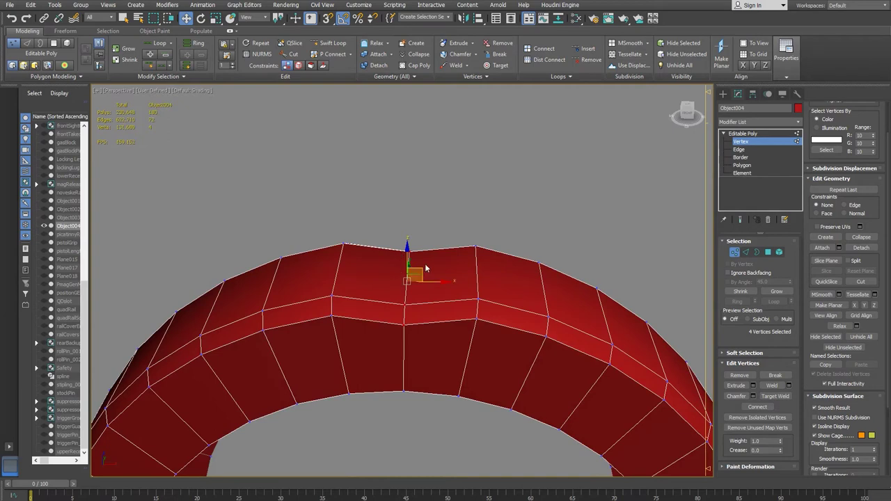
{"action": "middle_click_drag", "start_coordinate": [411, 260], "coordinate": [432, 199]}
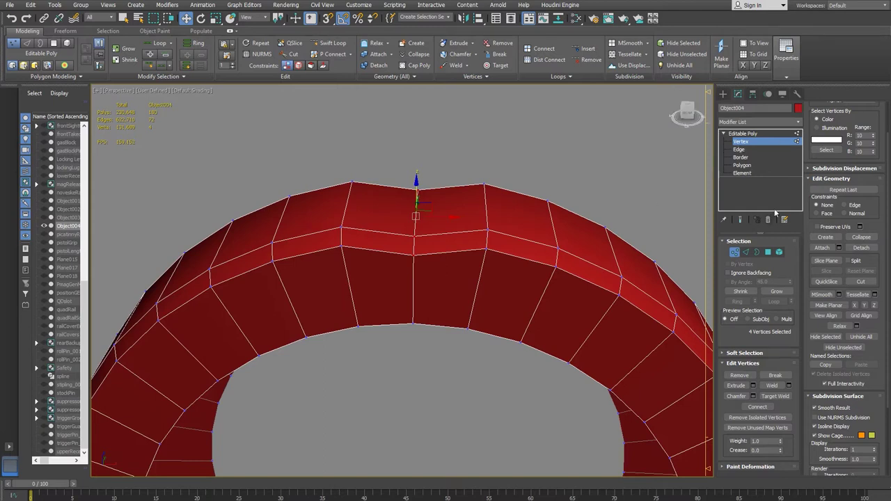
{"action": "left_click", "coordinate": [739, 150]}
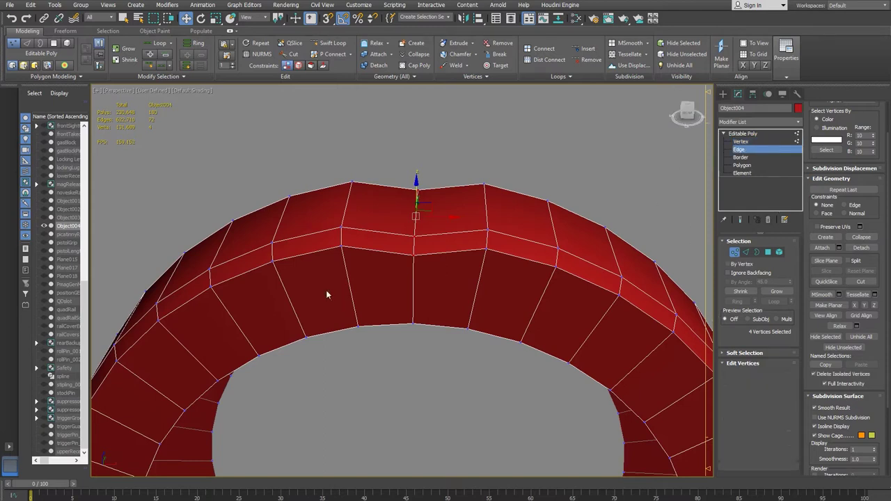
{"action": "left_click", "coordinate": [372, 248]}
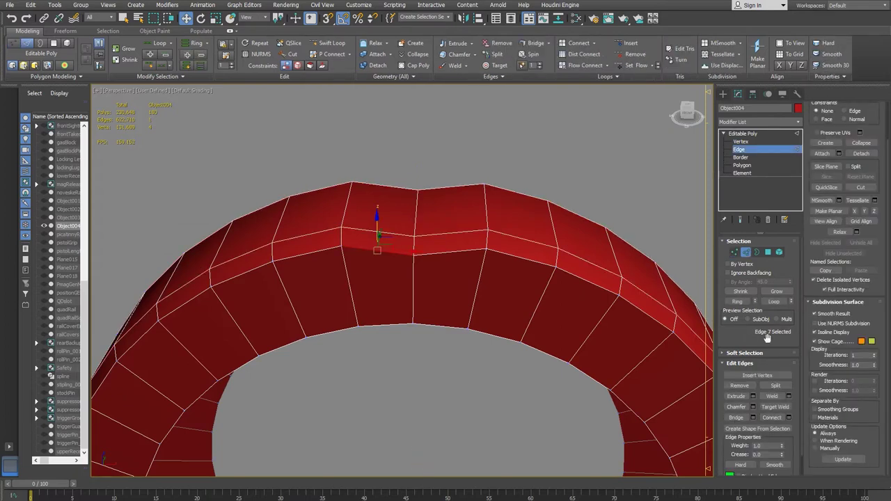
{"action": "left_click", "coordinate": [739, 301]}
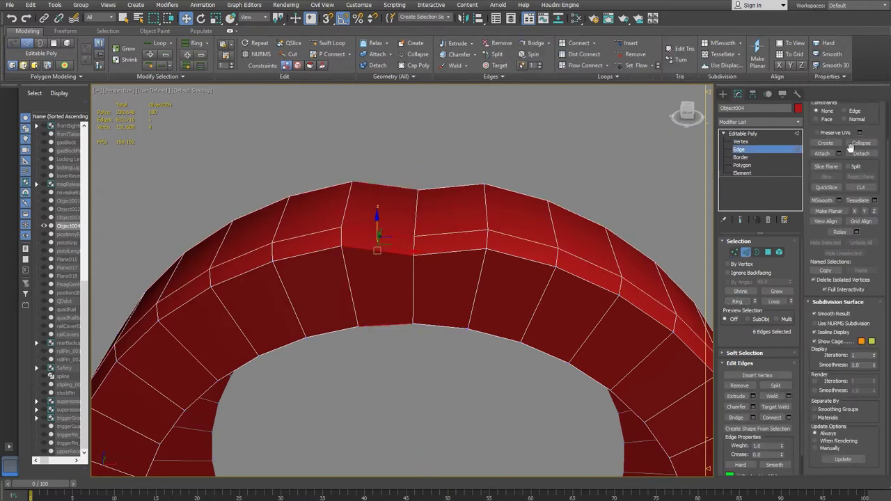
{"action": "left_click", "coordinate": [789, 417]}
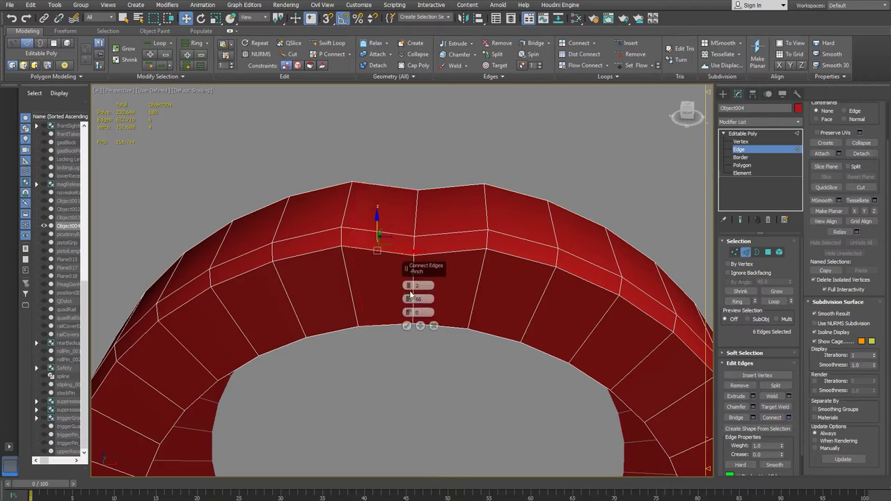
{"action": "left_click", "coordinate": [408, 288]}
{"action": "right_click", "coordinate": [408, 302]}
{"action": "left_click_drag", "start_coordinate": [409, 314], "coordinate": [411, 296]}
{"action": "left_click_drag", "start_coordinate": [435, 204], "coordinate": [436, 202]}
{"action": "left_click", "coordinate": [420, 325]}
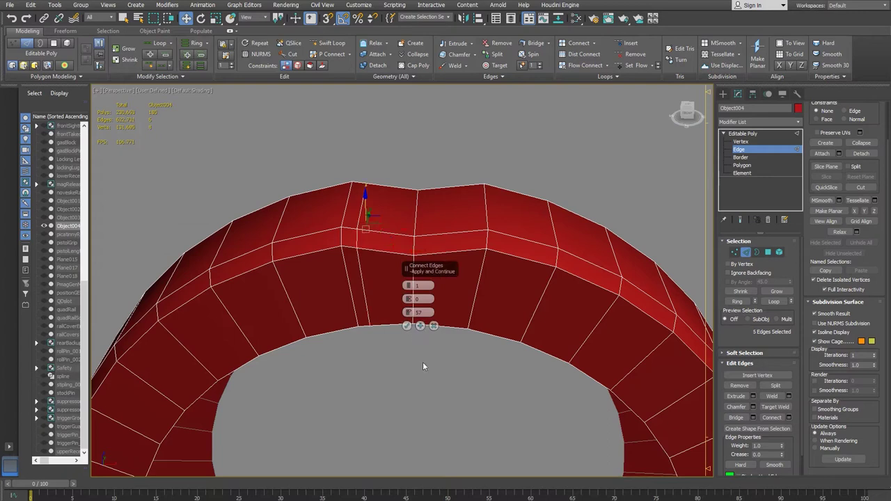
- Connect the edge ring on the dip's other side with 1 segment, sliding the loop toward the opposite outer corner
{"action": "left_click", "coordinate": [456, 249]}
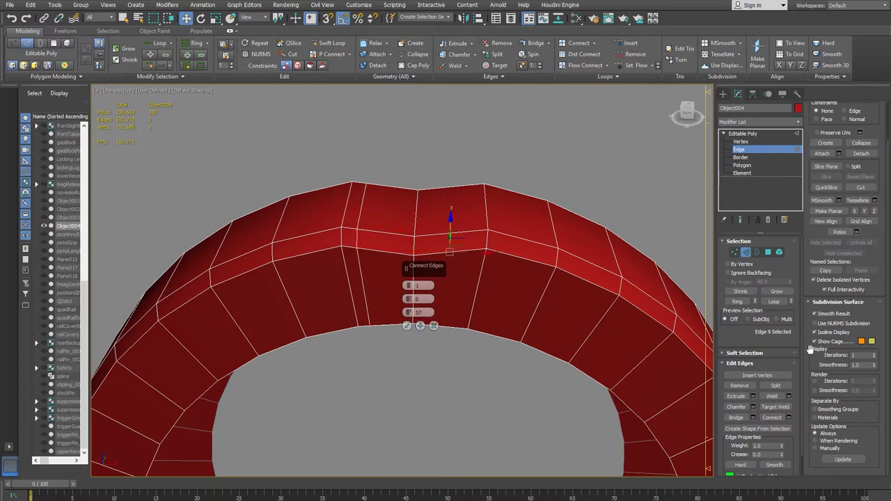
{"action": "left_click", "coordinate": [737, 300]}
{"action": "left_click", "coordinate": [452, 184]}
{"action": "left_click", "coordinate": [448, 231]}
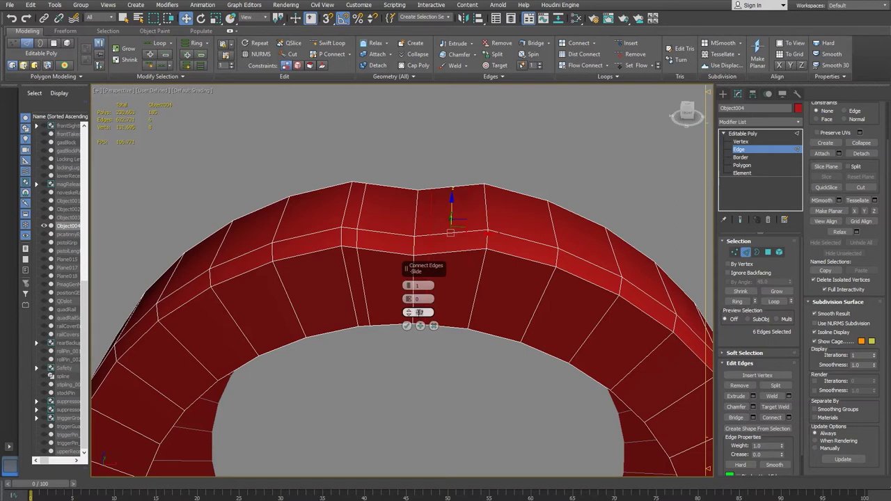
{"action": "left_click", "coordinate": [407, 325]}
{"action": "middle_click_drag", "start_coordinate": [415, 323], "coordinate": [423, 266], "text": "alt"}
{"action": "middle_click_drag", "start_coordinate": [404, 211], "coordinate": [402, 216], "text": "alt"}
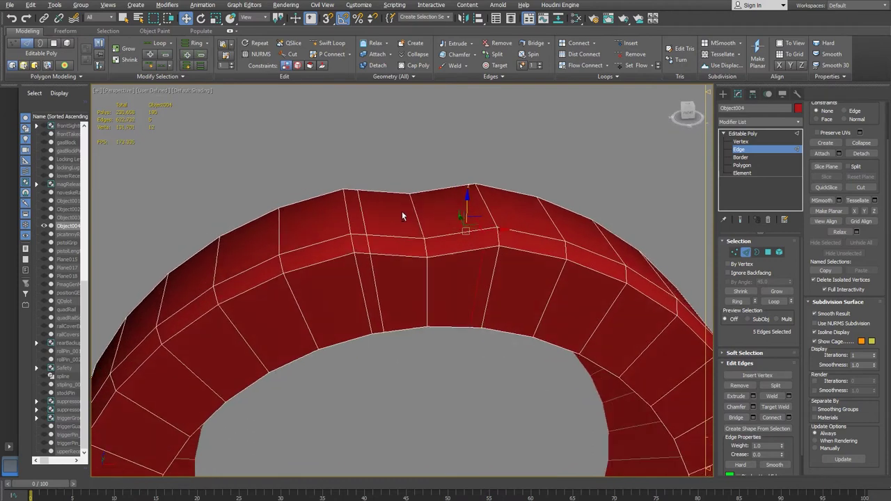
{"action": "middle_click_drag", "start_coordinate": [501, 219], "coordinate": [449, 239], "text": "alt"}
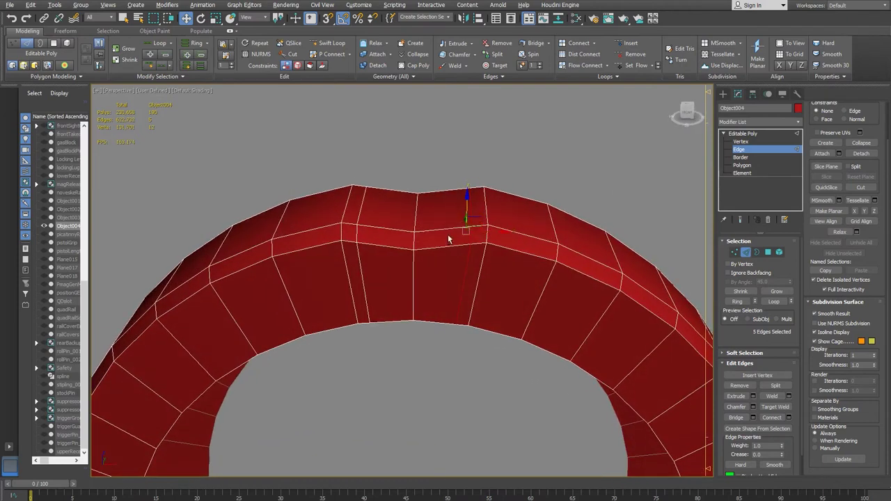
- Select the outer edges of both new loops, excluding the inner ones, and move them slightly down to flatten the dip
{"action": "double_click", "coordinate": [363, 281], "text": "ctrl"}
{"action": "middle_click_drag", "start_coordinate": [396, 282], "coordinate": [411, 243], "text": "alt"}
{"action": "left_click_drag", "start_coordinate": [514, 378], "coordinate": [318, 270], "text": "alt"}
{"action": "middle_click_drag", "start_coordinate": [317, 270], "coordinate": [568, 292], "text": "alt"}
{"action": "left_click_drag", "start_coordinate": [466, 169], "coordinate": [470, 172]}
{"action": "middle_click_drag", "start_coordinate": [470, 172], "coordinate": [490, 224], "text": "alt"}
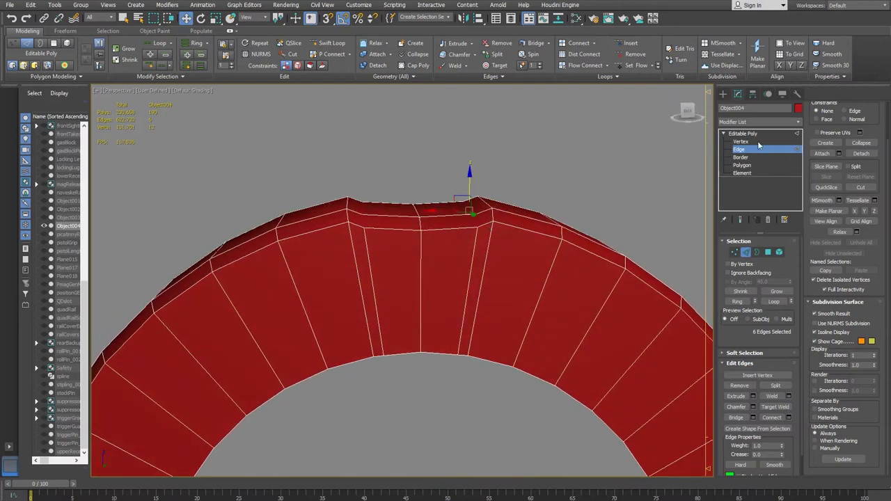
- Add a TurboSmooth modifier with Isoline Display and 2 iterations to the ring, and inspect the smoothed dip
{"action": "key", "text": "1"}
{"action": "middle_click_drag", "start_coordinate": [424, 236], "coordinate": [457, 182], "text": "alt"}
{"action": "left_click", "coordinate": [787, 143]}
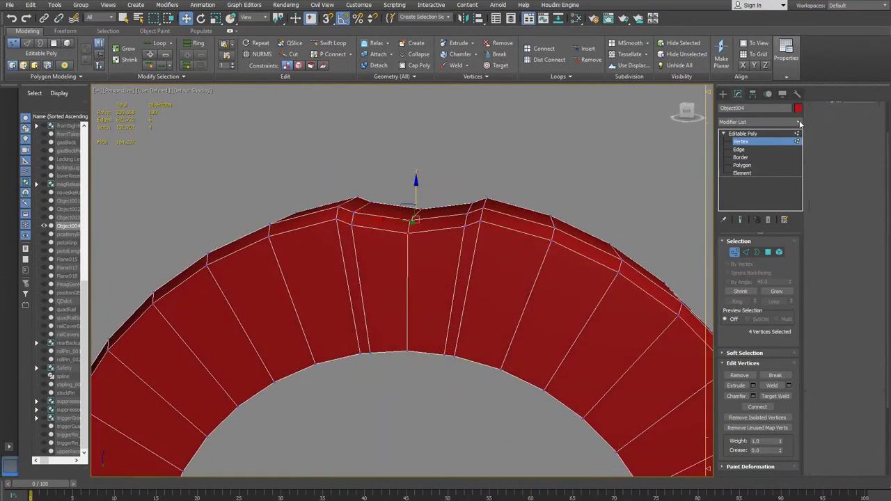
{"action": "left_click", "coordinate": [798, 122]}
{"action": "type", "text": "tu"}
{"action": "key", "text": "Return"}
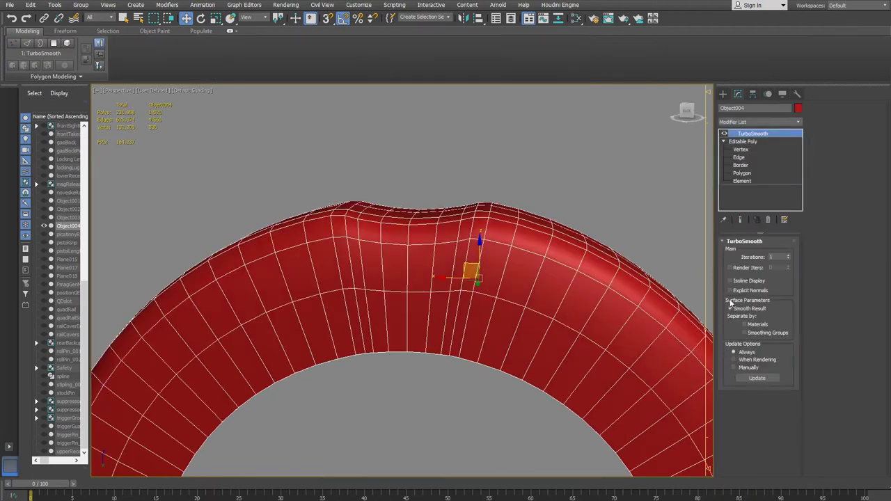
{"action": "left_click", "coordinate": [730, 281]}
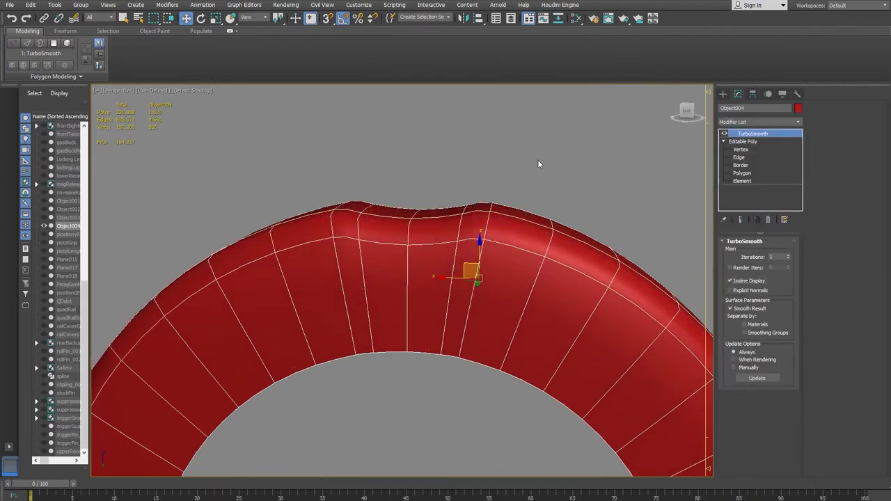
{"action": "left_click", "coordinate": [483, 170]}
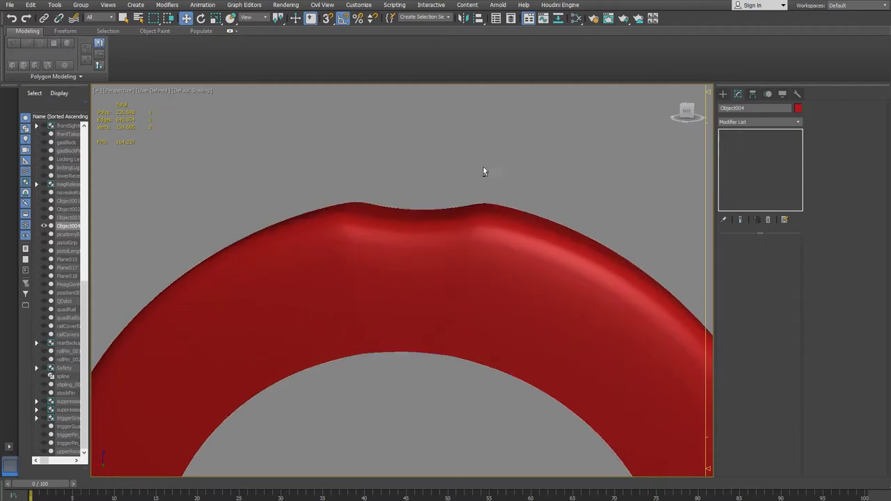
{"action": "scroll", "coordinate": [501, 199], "scroll_direction": "up", "scroll_amount": 3}
{"action": "scroll", "coordinate": [497, 188], "scroll_direction": "down", "scroll_amount": 1}
{"action": "middle_click_drag", "start_coordinate": [498, 188], "coordinate": [497, 181]}
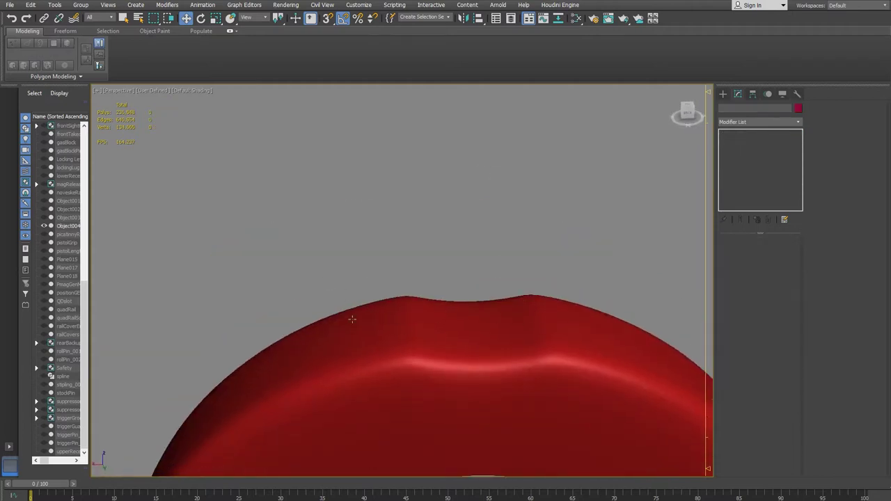
{"action": "scroll", "coordinate": [397, 321], "scroll_direction": "down", "scroll_amount": 3}
{"action": "left_click", "coordinate": [459, 301]}
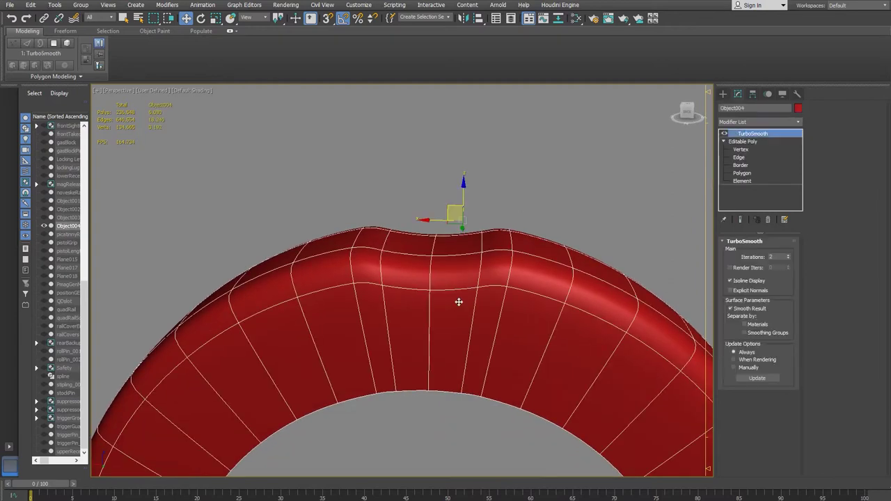
- Connect the narrow edge rings at both corners of the dip with 1 segment, 0 pinch and 0 slide, and check the smoothed result
{"action": "left_click", "coordinate": [740, 157]}
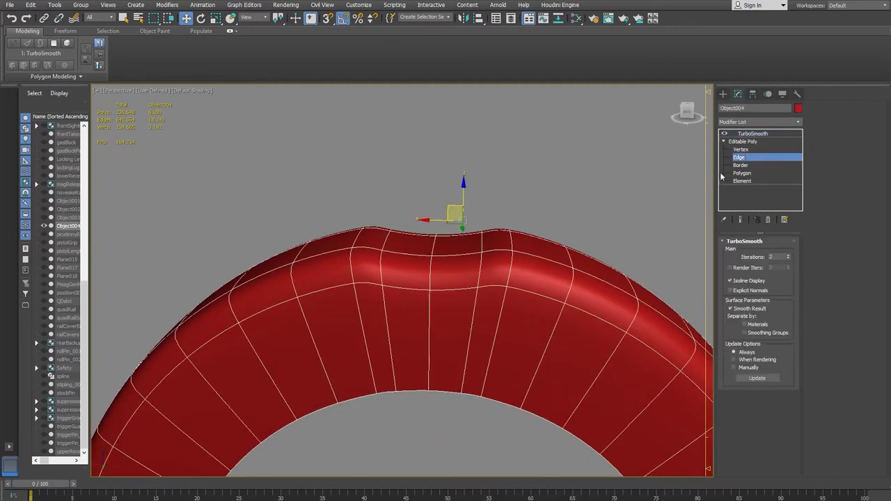
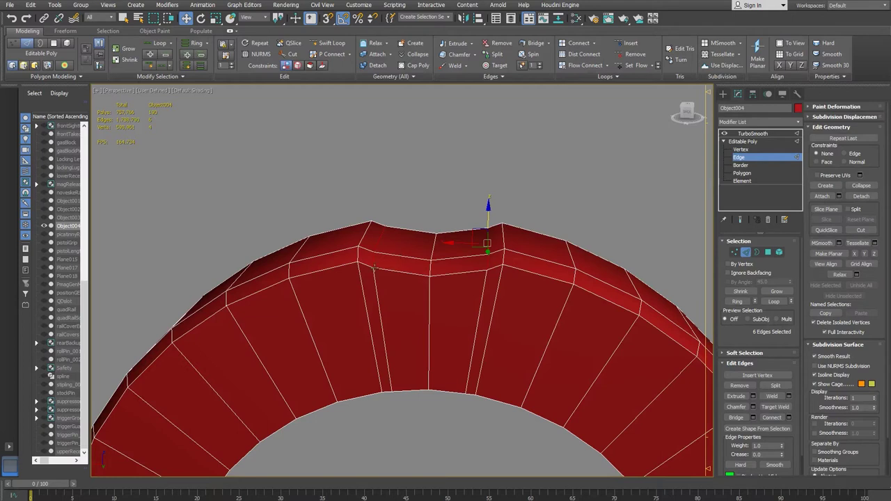
{"action": "middle_click_drag", "start_coordinate": [368, 251], "coordinate": [376, 224], "text": "alt"}
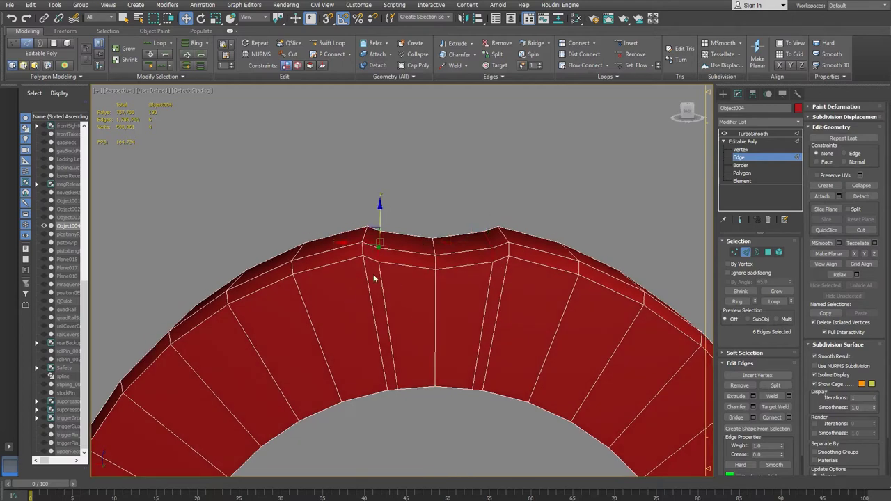
{"action": "double_click", "coordinate": [487, 243]}
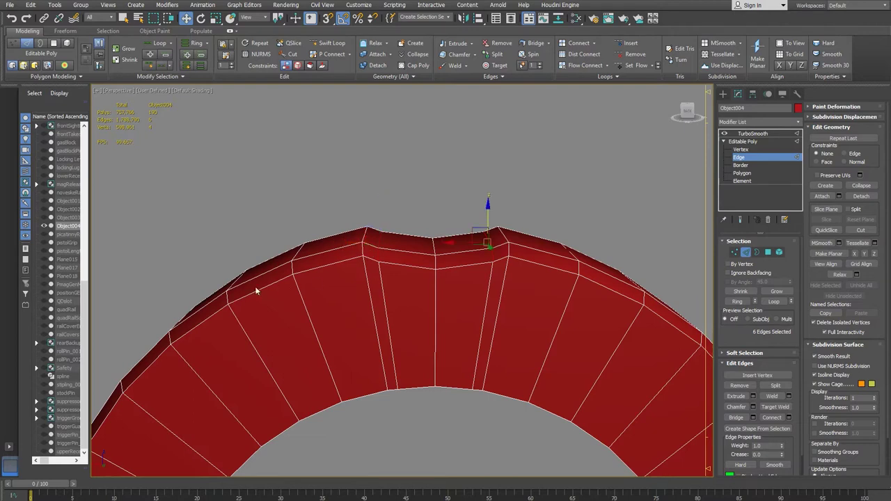
{"action": "middle_click_drag", "start_coordinate": [383, 247], "coordinate": [342, 261], "text": "alt"}
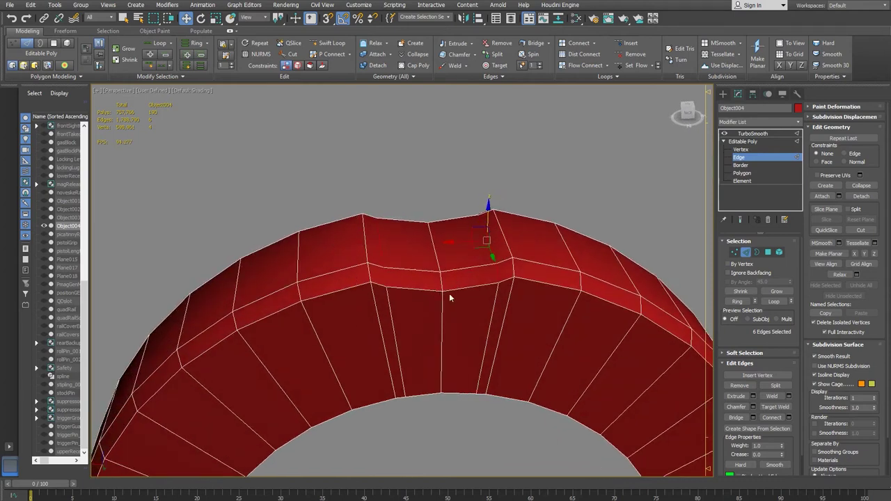
{"action": "middle_click_drag", "start_coordinate": [458, 300], "coordinate": [487, 230], "text": "alt"}
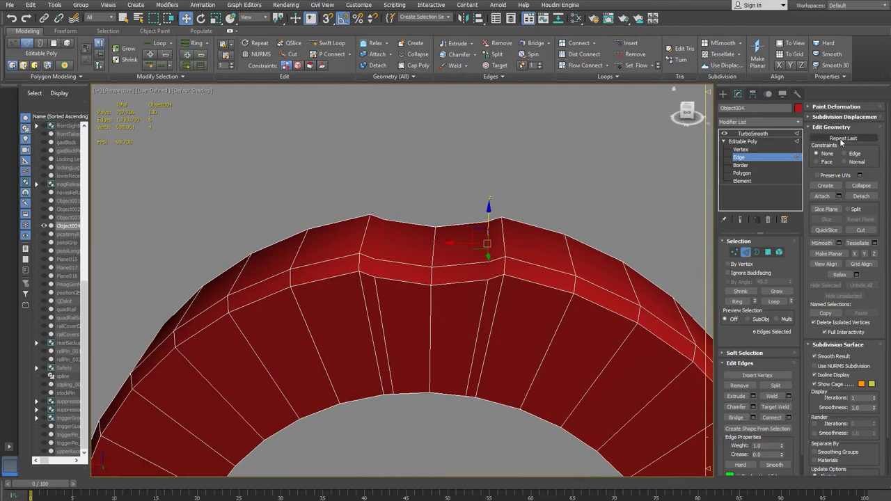
{"action": "left_click", "coordinate": [488, 278]}
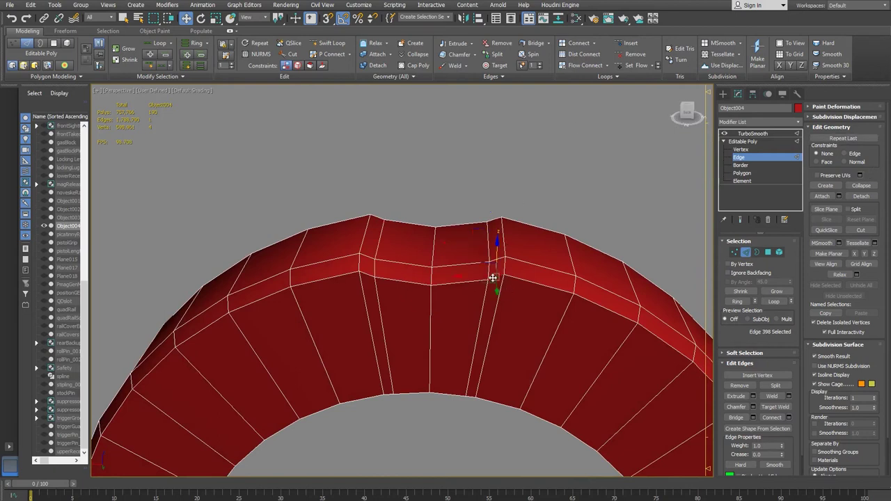
{"action": "left_click", "coordinate": [368, 276]}
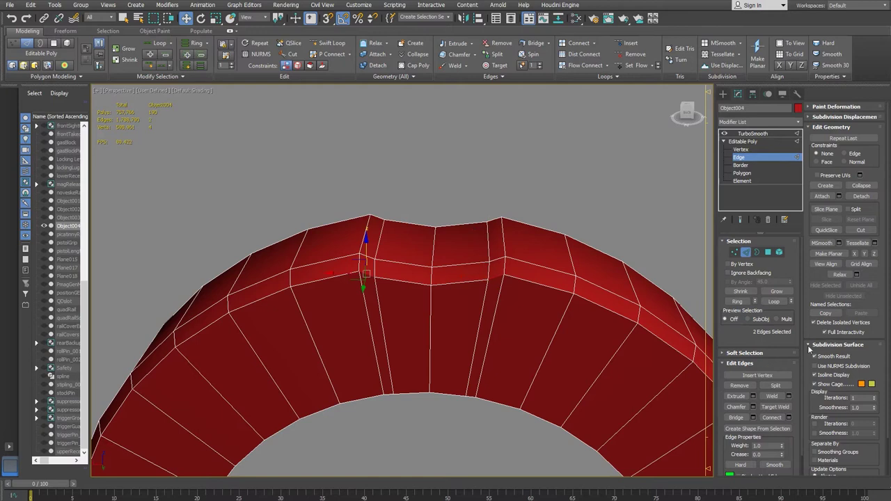
{"action": "left_click", "coordinate": [737, 301]}
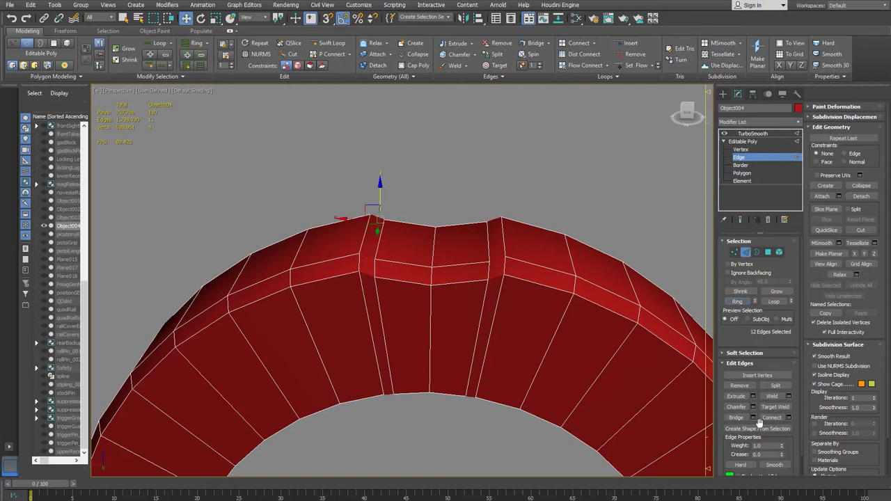
{"action": "left_click", "coordinate": [788, 418]}
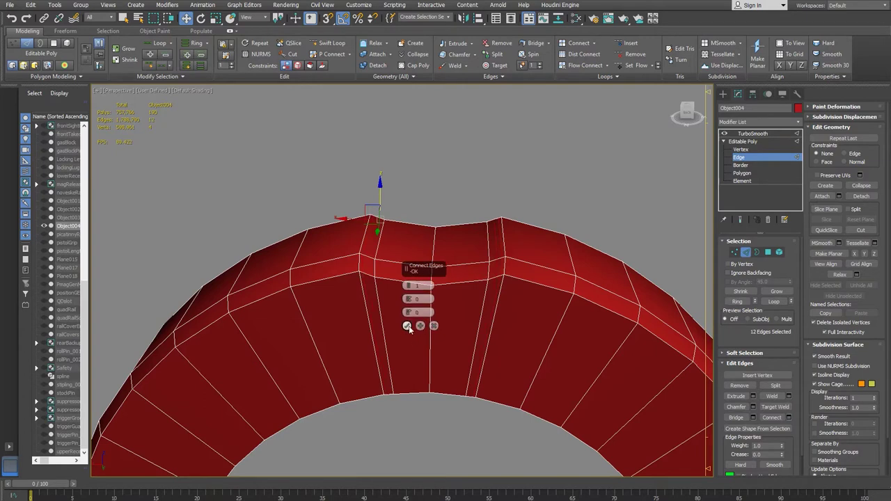
{"action": "left_click", "coordinate": [407, 325]}
{"action": "left_click", "coordinate": [752, 134]}
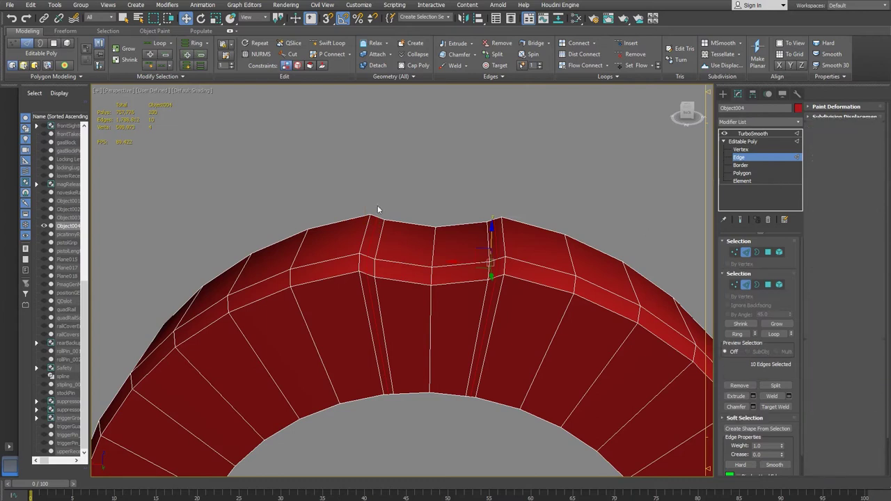
{"action": "left_click", "coordinate": [521, 201]}
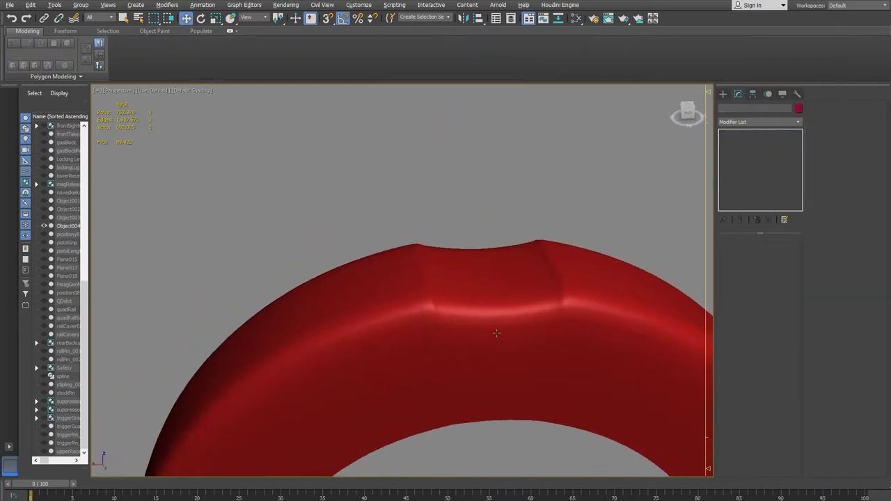
{"action": "middle_click_drag", "start_coordinate": [424, 286], "coordinate": [758, 176], "text": "alt"}
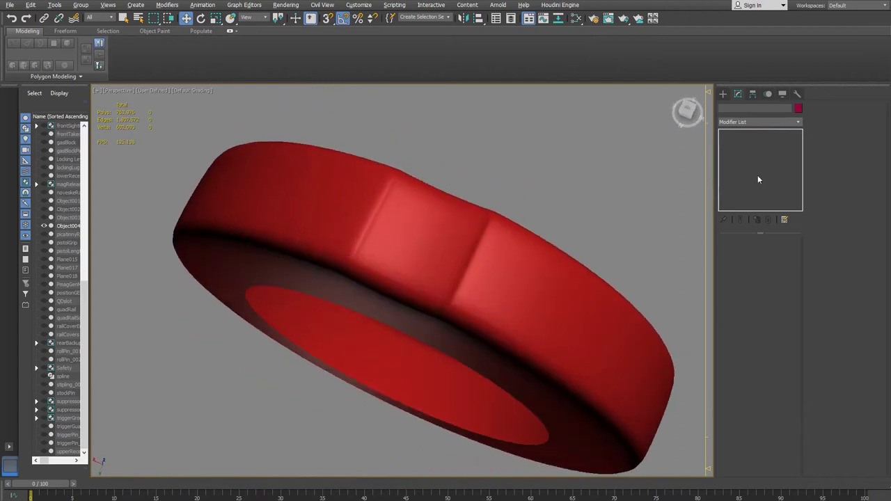
- Select the short bevel edges across both rims of the notch in the ring's Editable Poly
{"action": "left_click", "coordinate": [478, 281]}
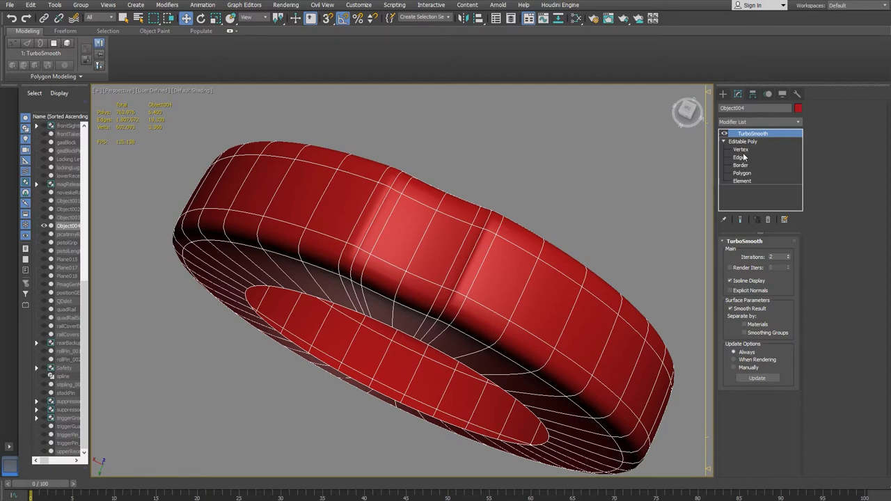
{"action": "left_click", "coordinate": [740, 158]}
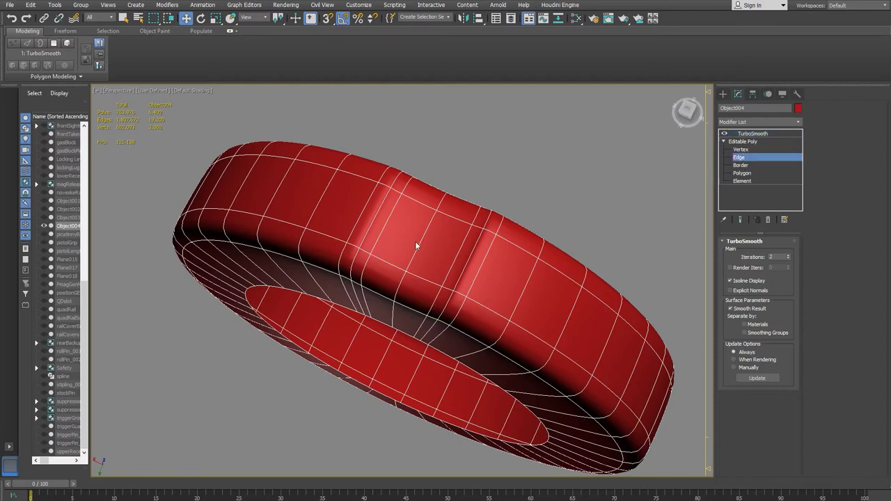
{"action": "middle_click_drag", "start_coordinate": [421, 234], "coordinate": [442, 308], "text": "alt"}
{"action": "scroll", "coordinate": [378, 256], "scroll_direction": "up", "scroll_amount": 2}
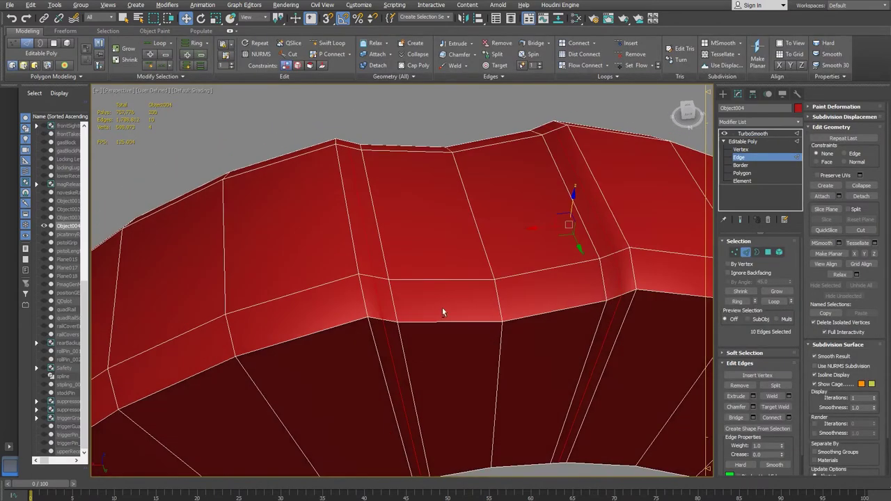
{"action": "left_click", "coordinate": [380, 304]}
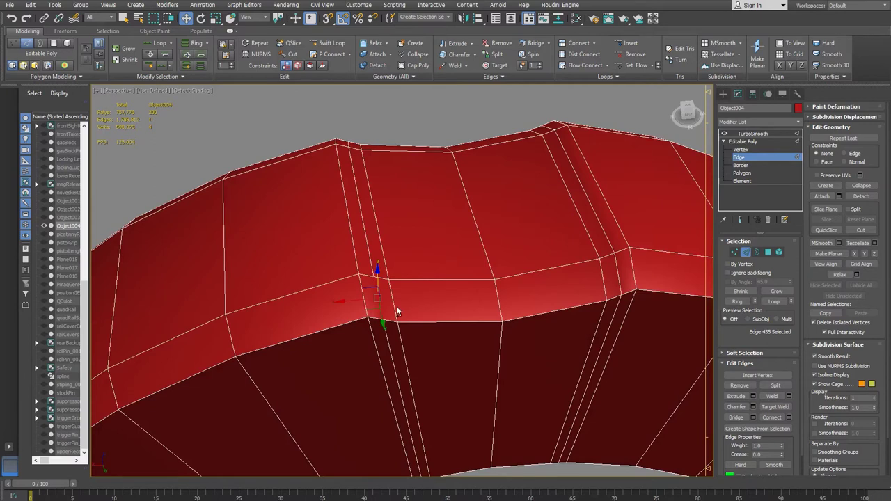
{"action": "left_click", "coordinate": [394, 307], "text": "ctrl"}
{"action": "left_click", "coordinate": [497, 303], "text": "ctrl"}
{"action": "left_click", "coordinate": [607, 282], "text": "ctrl"}
{"action": "left_click", "coordinate": [616, 283], "text": "ctrl"}
{"action": "middle_click_drag", "start_coordinate": [616, 282], "coordinate": [396, 362], "text": "alt"}
{"action": "left_click", "coordinate": [428, 361], "text": "ctrl"}
{"action": "left_click", "coordinate": [440, 377], "text": "ctrl"}
{"action": "left_click", "coordinate": [609, 379], "text": "ctrl"}
{"action": "left_click", "coordinate": [617, 378], "text": "ctrl"}
- Try connecting the selected edges, undo it, and add the missed bevel edge to the selection
{"action": "left_click", "coordinate": [771, 418]}
{"action": "middle_click_drag", "start_coordinate": [532, 302], "coordinate": [486, 289], "text": "alt"}
{"action": "key", "text": "ctrl+z"}
{"action": "middle_click_drag", "start_coordinate": [394, 321], "coordinate": [533, 398], "text": "alt"}
{"action": "left_click", "coordinate": [513, 383], "text": "ctrl"}
{"action": "left_click", "coordinate": [771, 418]}
{"action": "mouse_move", "coordinate": [582, 363]}
{"action": "middle_mouse_down", "text": "alt"}
{"action": "mouse_move", "coordinate": [529, 362]}
{"action": "mouse_move", "coordinate": [577, 362]}
{"action": "middle_mouse_up", "text": "alt"}
{"action": "key", "text": "ctrl+z"}
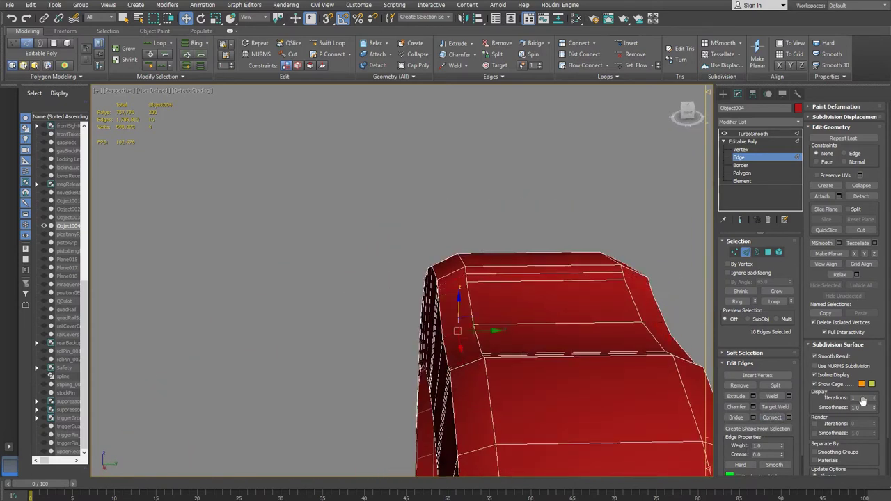
- Limit the selection to one side of the notch and connect its five bevel edges with 1 segment and a slide of -38
{"action": "left_click", "coordinate": [789, 418]}
{"action": "middle_click_drag", "start_coordinate": [511, 286], "coordinate": [564, 327], "text": "alt"}
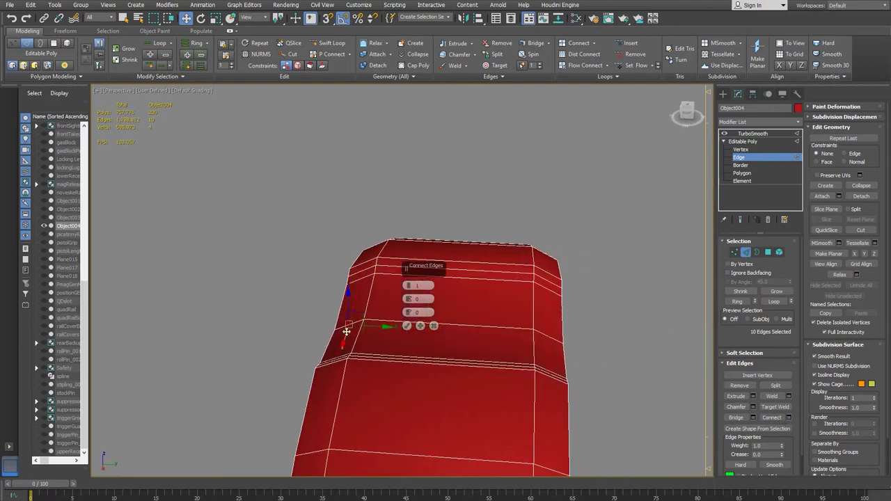
{"action": "right_click", "coordinate": [410, 312]}
{"action": "left_click", "coordinate": [557, 286]}
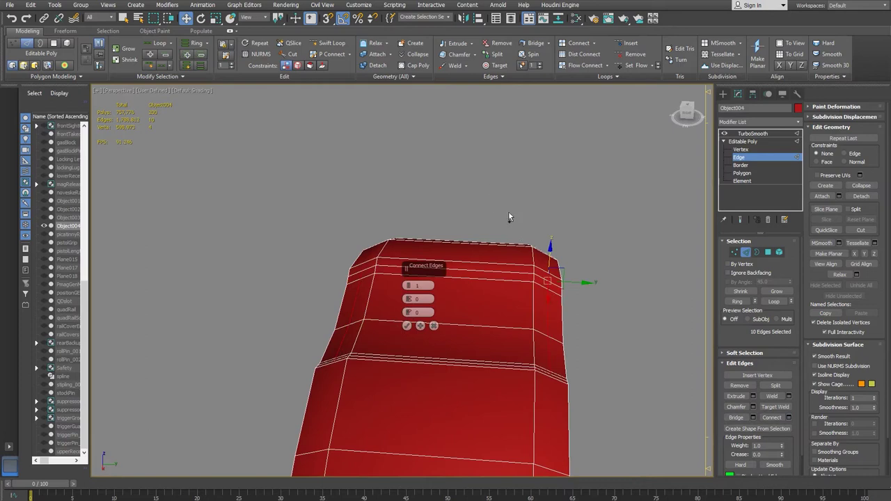
{"action": "left_click_drag", "start_coordinate": [497, 191], "coordinate": [626, 288], "text": "alt"}
{"action": "middle_click_drag", "start_coordinate": [447, 318], "coordinate": [460, 322], "text": "alt"}
{"action": "left_click_drag", "start_coordinate": [409, 312], "coordinate": [410, 343]}
{"action": "left_click_drag", "start_coordinate": [422, 385], "coordinate": [423, 386]}
{"action": "middle_click_drag", "start_coordinate": [423, 386], "coordinate": [432, 361], "text": "alt"}
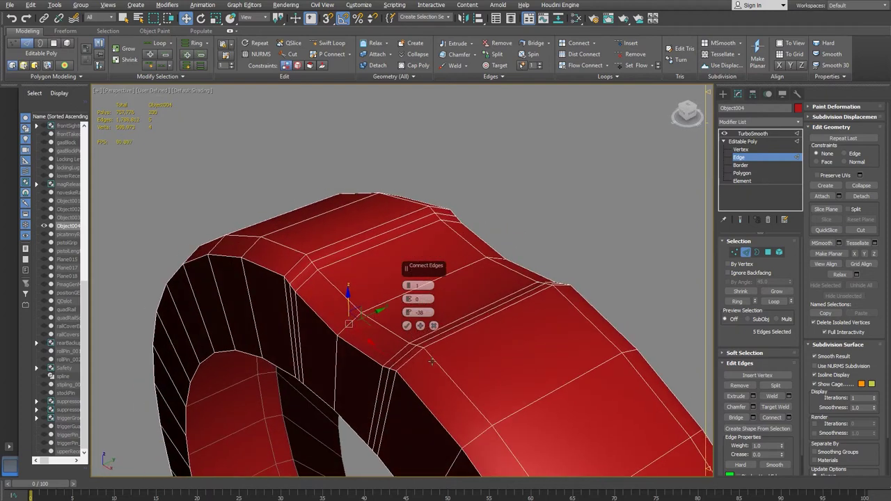
{"action": "left_click", "coordinate": [420, 326]}
- Connect the five bevel edges on the opposite side of the notch with 1 segment and a slide of 38
{"action": "middle_click_drag", "start_coordinate": [420, 325], "coordinate": [528, 463], "text": "alt"}
{"action": "left_click", "coordinate": [518, 436]}
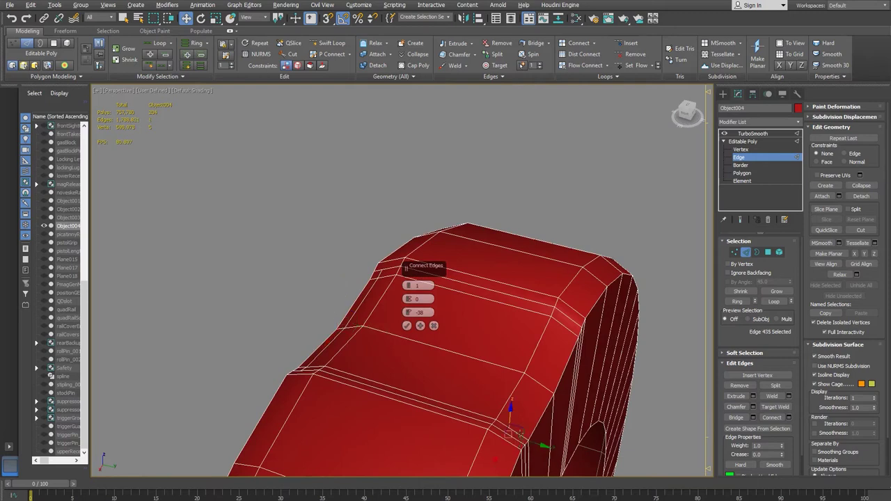
{"action": "key", "text": "q"}
{"action": "left_click", "coordinate": [532, 426], "text": "ctrl"}
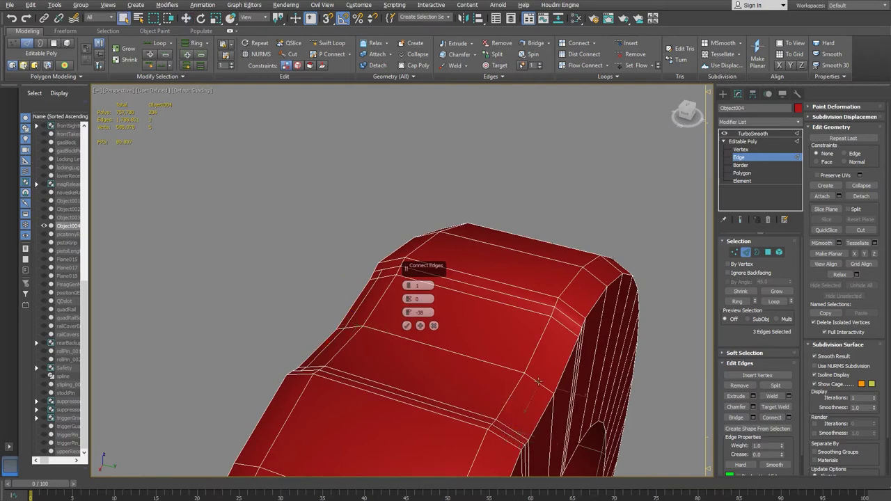
{"action": "middle_click_drag", "start_coordinate": [557, 365], "coordinate": [456, 332], "text": "alt"}
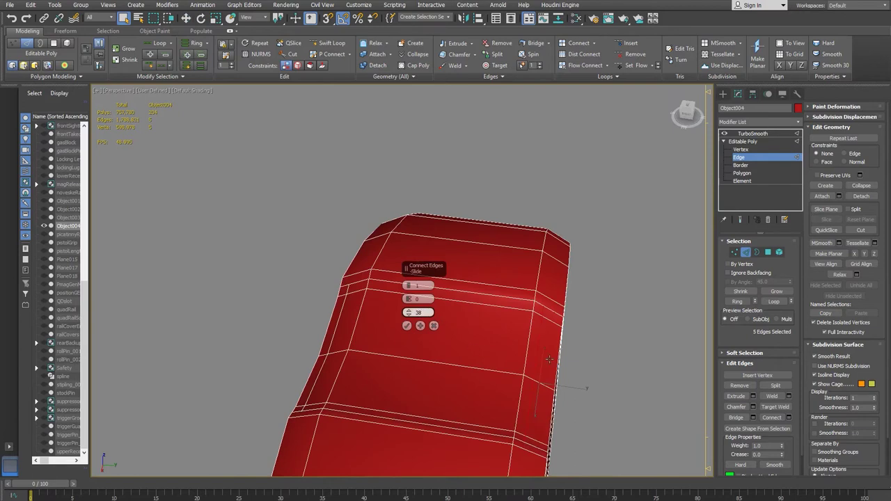
{"action": "left_click", "coordinate": [407, 326]}
- Raise the newly connected edges on both sides of the notch slightly along the Z axis
{"action": "middle_click_drag", "start_coordinate": [453, 367], "coordinate": [510, 393], "text": "alt"}
{"action": "key", "text": "ctrl+z"}
{"action": "key", "text": "w"}
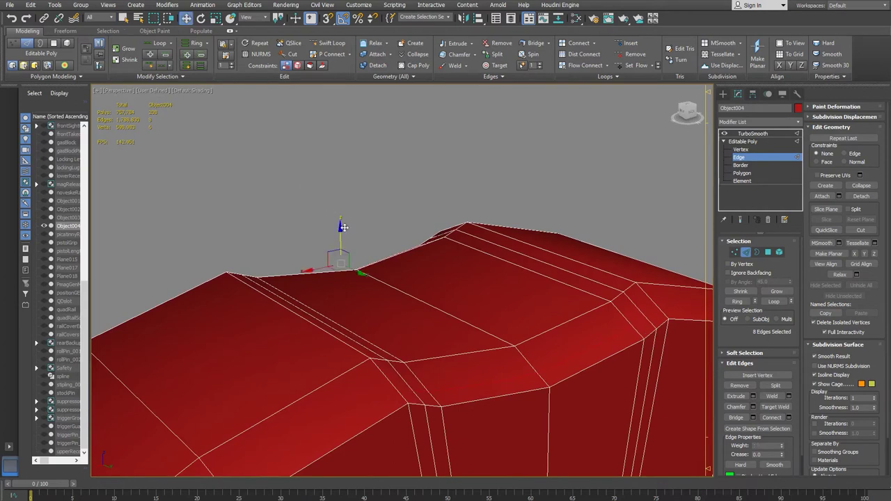
{"action": "left_click_drag", "start_coordinate": [345, 224], "coordinate": [352, 218]}
- Cut a short diagonal edge at each of the notch's four corners, linking the new loop's ends to the outer rim corners
{"action": "middle_click_drag", "start_coordinate": [352, 217], "coordinate": [423, 312], "text": "alt"}
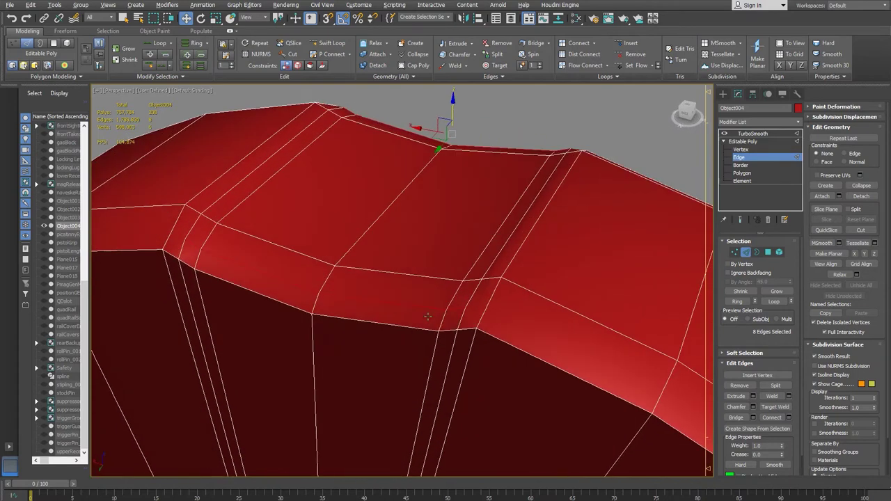
{"action": "left_click", "coordinate": [288, 54]}
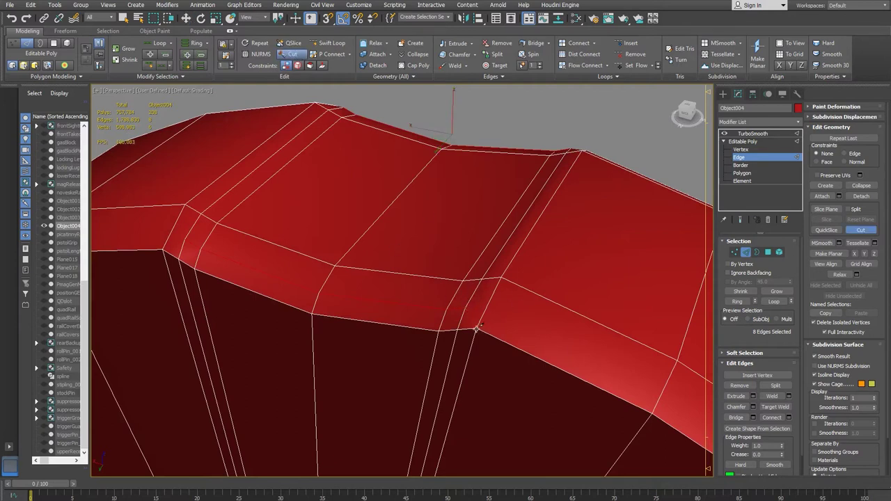
{"action": "left_click", "coordinate": [477, 329]}
{"action": "right_click", "coordinate": [510, 322]}
{"action": "middle_click_drag", "start_coordinate": [294, 240], "coordinate": [437, 258], "text": "alt"}
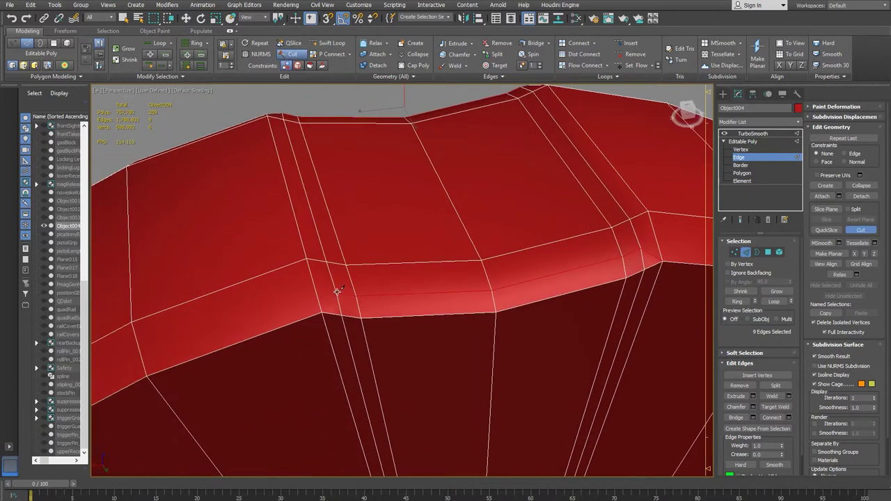
{"action": "middle_click_drag", "start_coordinate": [358, 172], "coordinate": [520, 209], "text": "alt"}
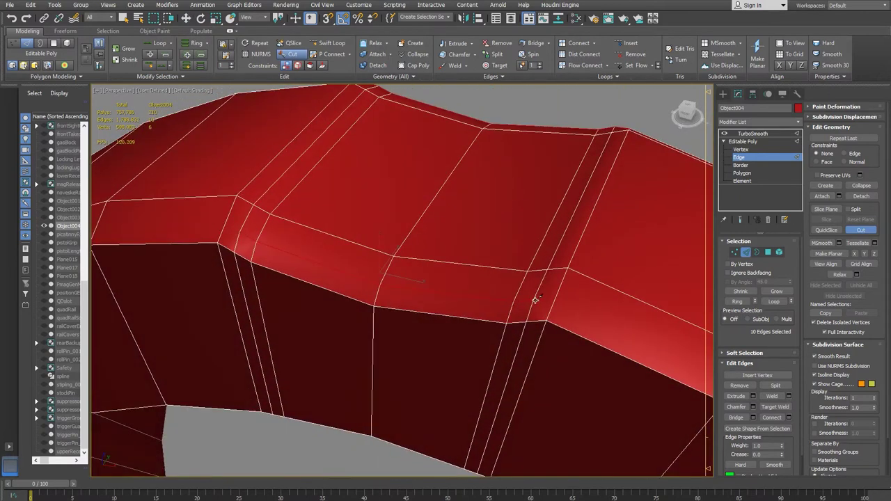
{"action": "left_click", "coordinate": [547, 320]}
{"action": "middle_click_drag", "start_coordinate": [569, 327], "coordinate": [448, 350], "text": "alt"}
{"action": "left_click", "coordinate": [338, 319]}
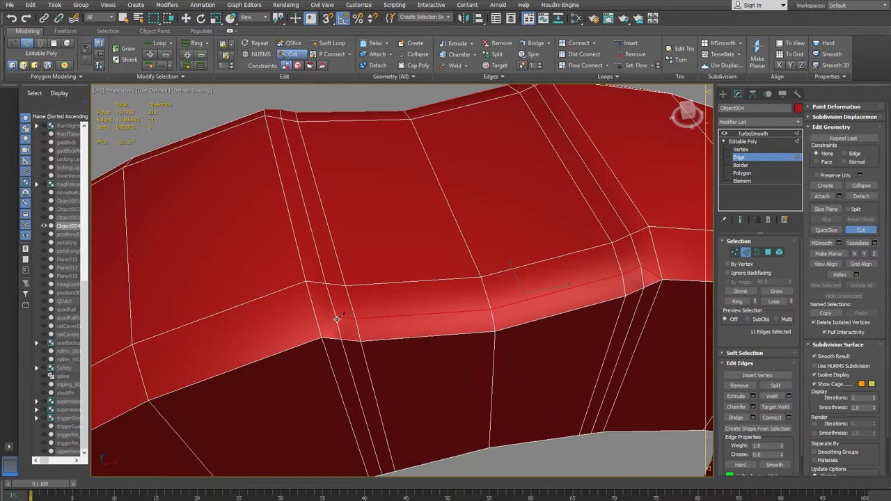
{"action": "left_click", "coordinate": [340, 338]}
{"action": "middle_click_drag", "start_coordinate": [339, 337], "coordinate": [497, 350], "text": "alt"}
{"action": "key", "text": "w"}
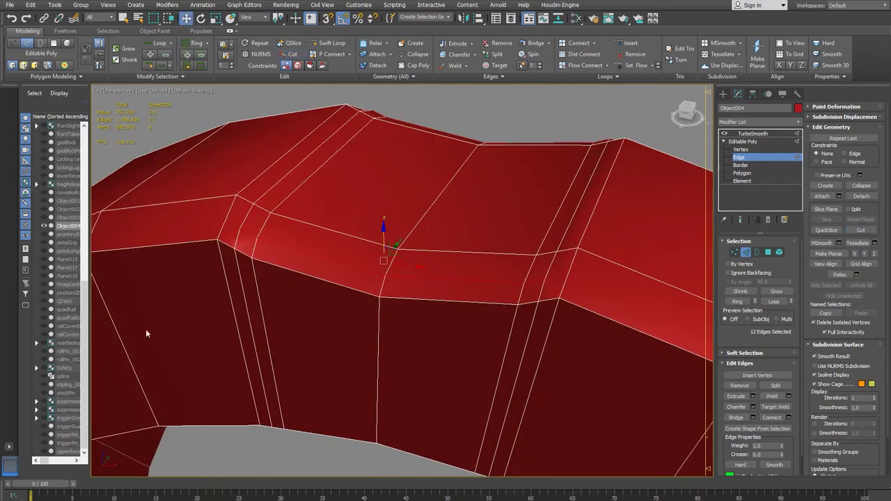
- Remove the redundant middle support edges on the bevel and side faces at the notch's four corners, including their vertices
{"action": "left_click", "coordinate": [250, 297]}
{"action": "key", "text": "q"}
{"action": "left_click", "coordinate": [237, 243], "text": "ctrl"}
{"action": "left_click", "coordinate": [508, 409], "text": "ctrl"}
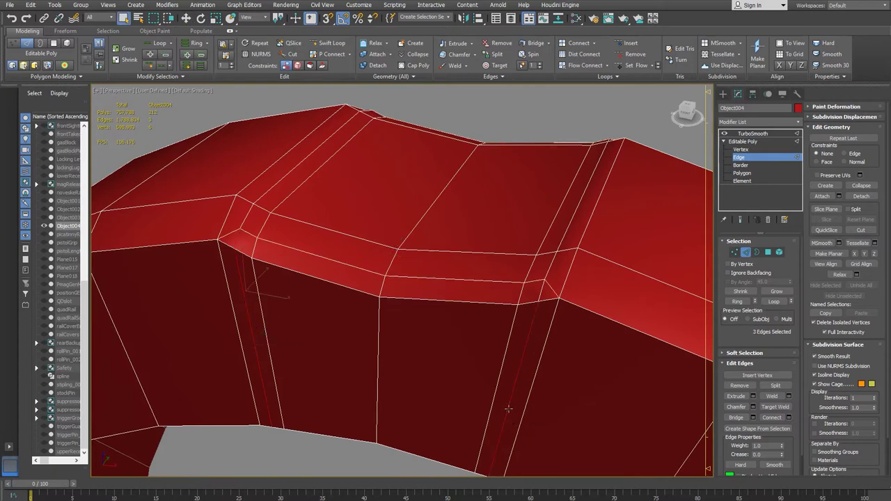
{"action": "middle_click_drag", "start_coordinate": [541, 294], "coordinate": [441, 377], "text": "alt"}
{"action": "left_click", "coordinate": [440, 369], "text": "ctrl"}
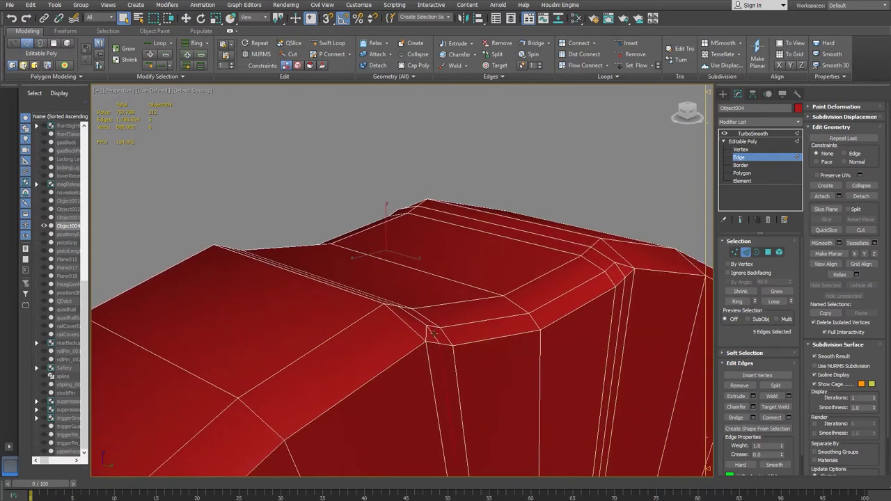
{"action": "left_click", "coordinate": [621, 310], "text": "ctrl"}
{"action": "key", "text": "ctrl+BackSpace"}
- Inspect the notch's corners and bevels on the ring with TurboSmooth applied
{"action": "middle_click_drag", "start_coordinate": [380, 320], "coordinate": [432, 369], "text": "alt"}
{"action": "middle_click_drag", "start_coordinate": [432, 369], "coordinate": [523, 231]}
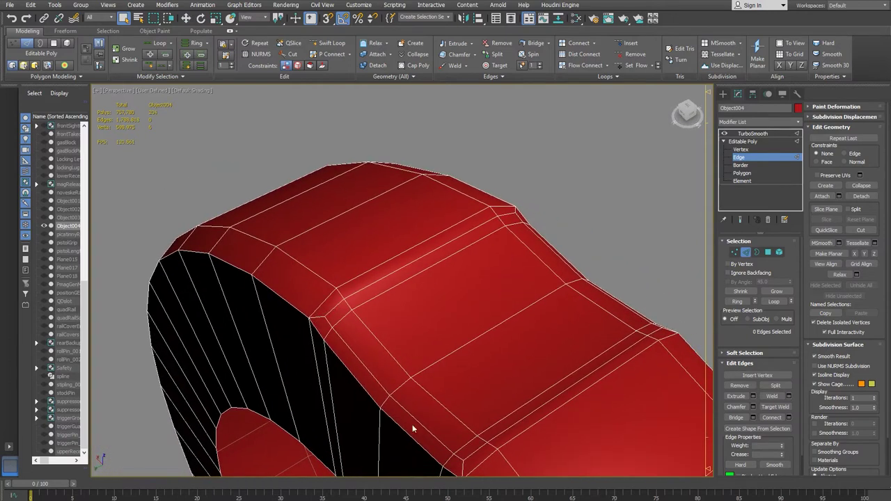
{"action": "left_click", "coordinate": [755, 133]}
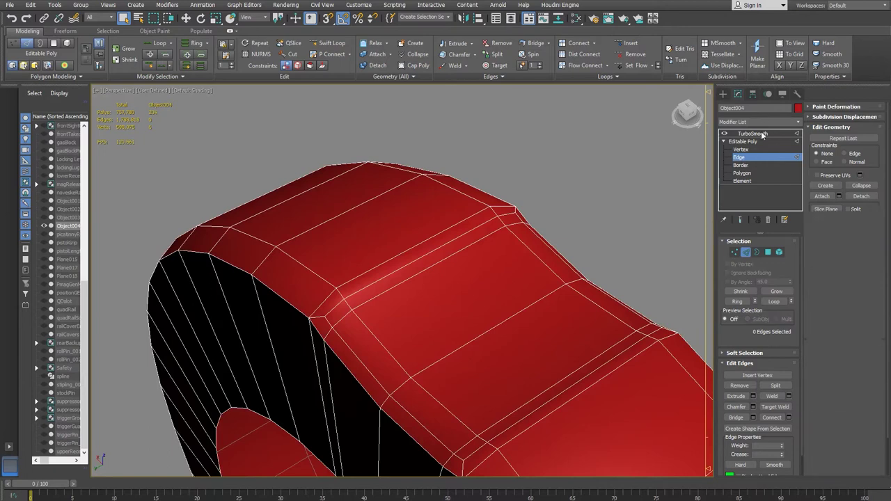
{"action": "left_click", "coordinate": [585, 184]}
{"action": "middle_click_drag", "start_coordinate": [567, 191], "coordinate": [586, 212], "text": "alt"}
{"action": "middle_click_drag", "start_coordinate": [586, 213], "coordinate": [418, 216]}
{"action": "middle_click_drag", "start_coordinate": [418, 216], "coordinate": [487, 404]}
{"action": "middle_click_drag", "start_coordinate": [487, 404], "coordinate": [452, 288], "text": "alt"}
{"action": "scroll", "coordinate": [452, 288], "scroll_direction": "up", "scroll_amount": 2}
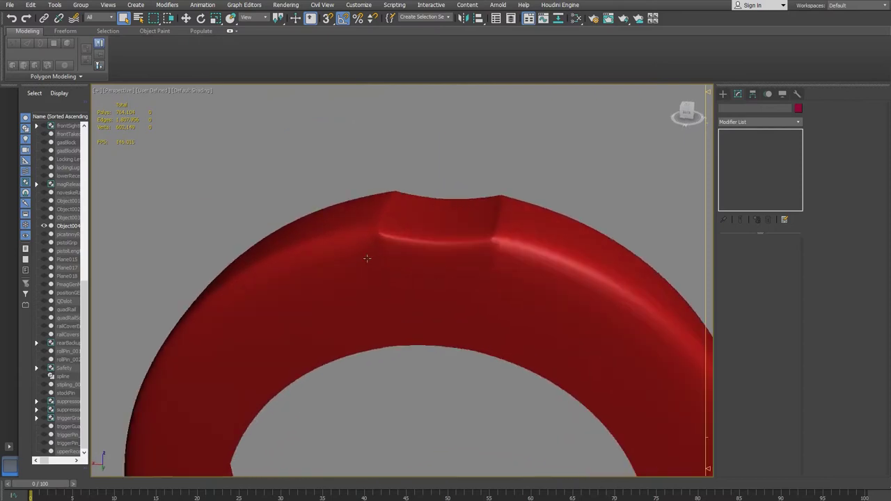
- Insert a Swift Loop around the ring's side face just inside the outer bevel and view the smoothed result
{"action": "left_click", "coordinate": [469, 255]}
{"action": "key", "text": "1"}
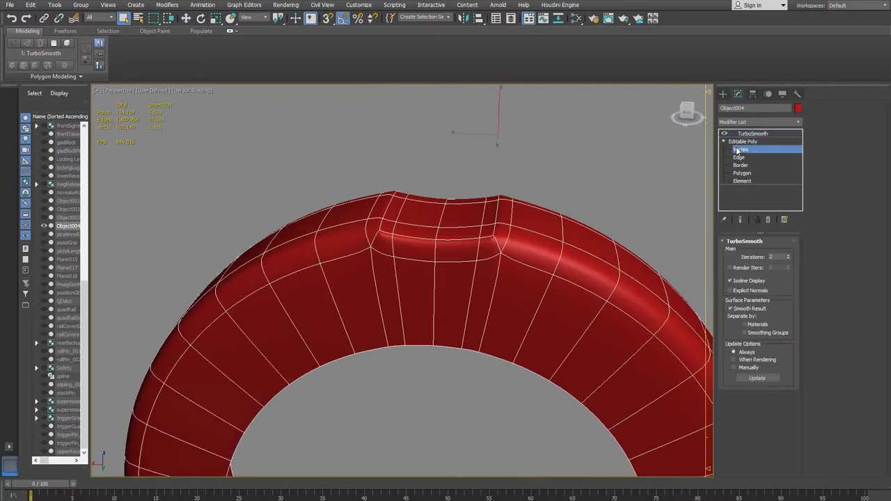
{"action": "mouse_move", "coordinate": [436, 270]}
{"action": "middle_mouse_down", "text": "alt"}
{"action": "mouse_move", "coordinate": [453, 249]}
{"action": "mouse_move", "coordinate": [445, 259]}
{"action": "middle_mouse_up", "text": "alt"}
{"action": "left_click", "coordinate": [330, 43]}
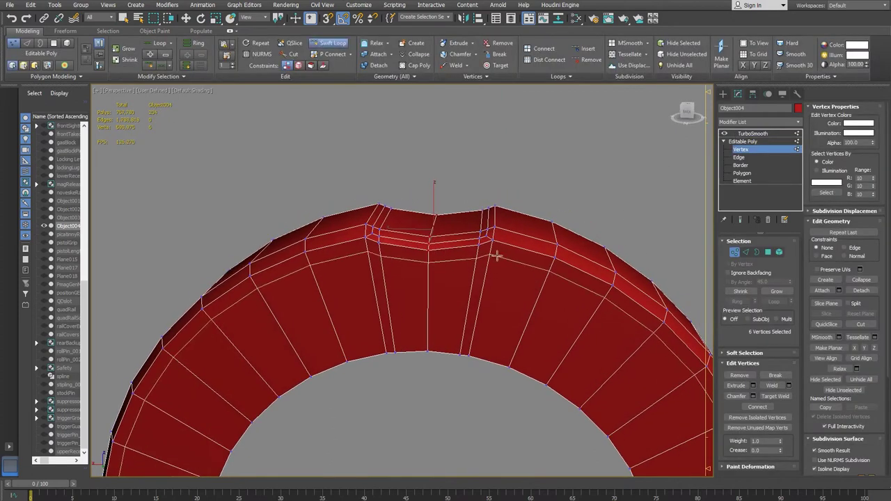
{"action": "left_click", "coordinate": [501, 253]}
{"action": "middle_click_drag", "start_coordinate": [513, 276], "coordinate": [438, 309], "text": "alt"}
{"action": "left_click", "coordinate": [757, 133]}
{"action": "left_click", "coordinate": [401, 159]}
{"action": "scroll", "coordinate": [343, 152], "scroll_direction": "down", "scroll_amount": 2}
{"action": "middle_click_drag", "start_coordinate": [422, 150], "coordinate": [422, 277], "text": "alt"}
{"action": "scroll", "coordinate": [404, 238], "scroll_direction": "up", "scroll_amount": 8}
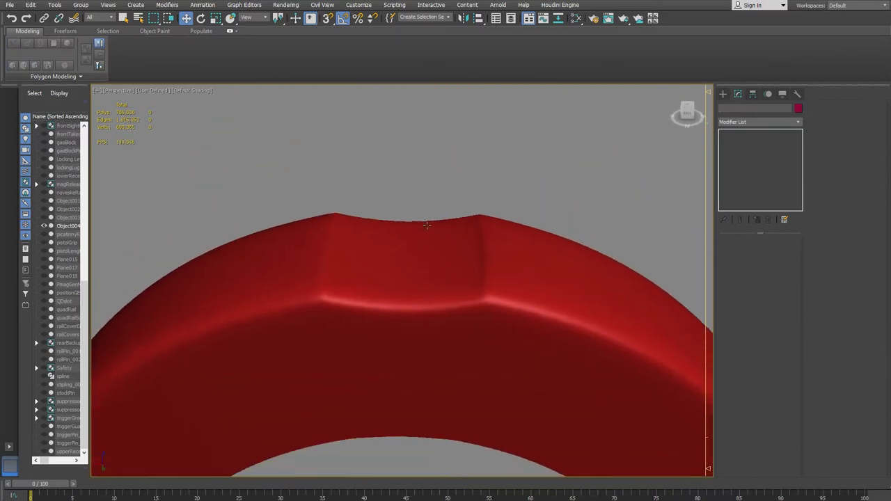
- Examine the ring's unsmoothed vertex and edge layout around the notch and along its side faces
{"action": "left_click", "coordinate": [427, 225]}
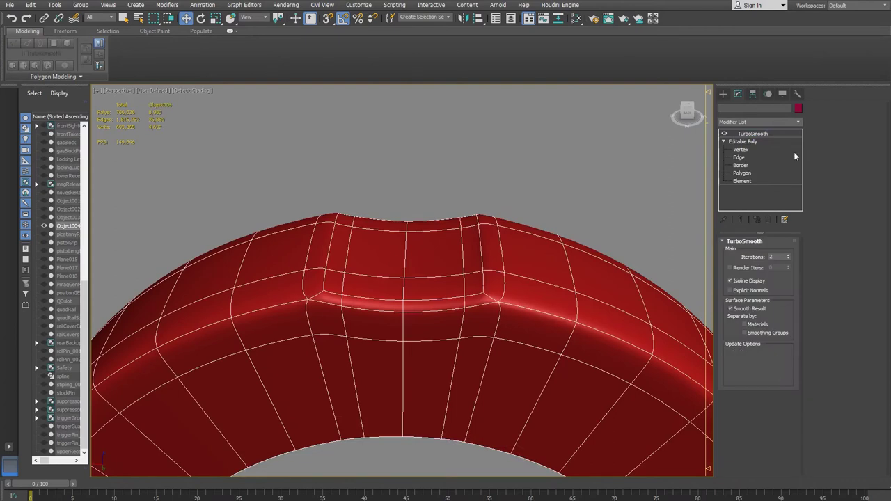
{"action": "left_click", "coordinate": [751, 150]}
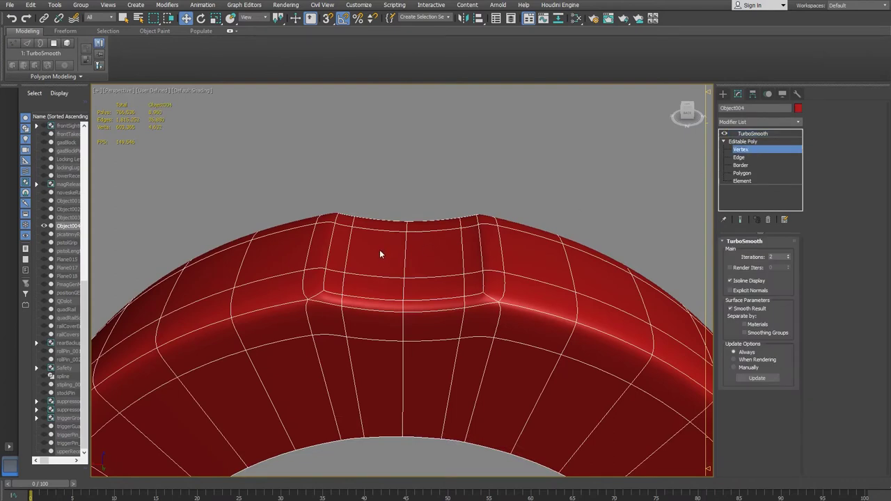
{"action": "middle_click_drag", "start_coordinate": [383, 253], "coordinate": [449, 343], "text": "alt"}
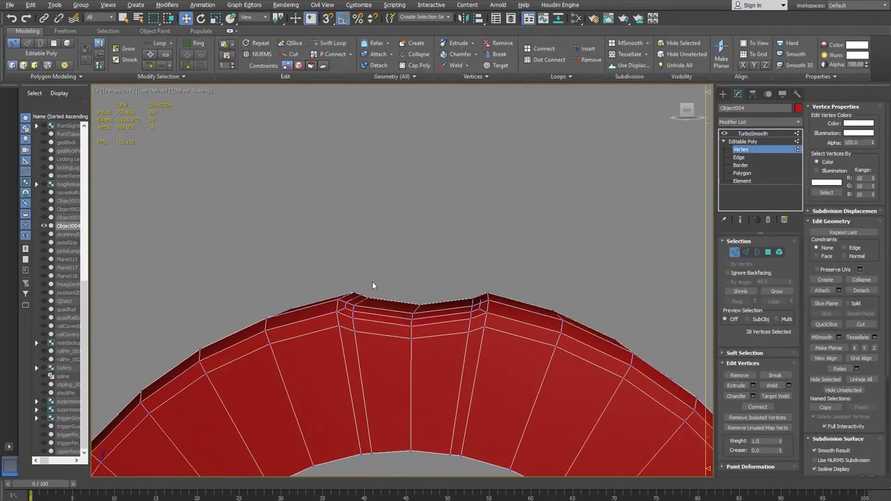
{"action": "middle_click_drag", "start_coordinate": [372, 282], "coordinate": [376, 287], "text": "alt"}
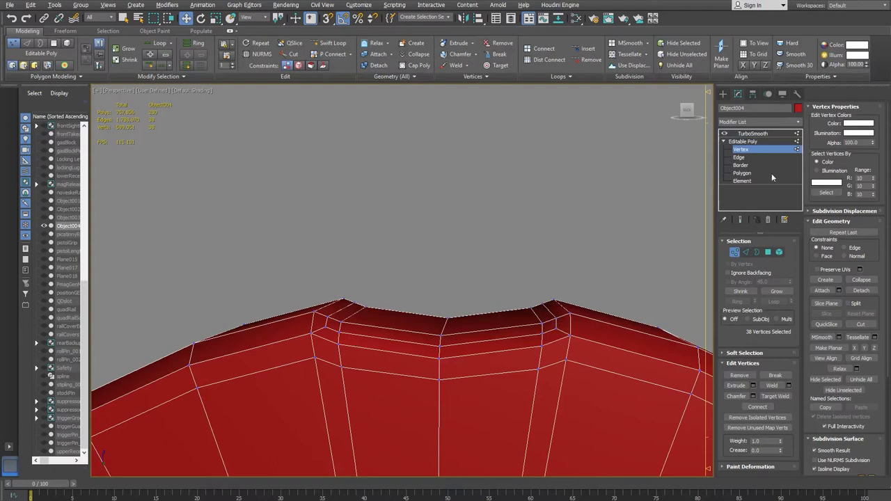
{"action": "middle_click_drag", "start_coordinate": [355, 314], "coordinate": [340, 357], "text": "alt"}
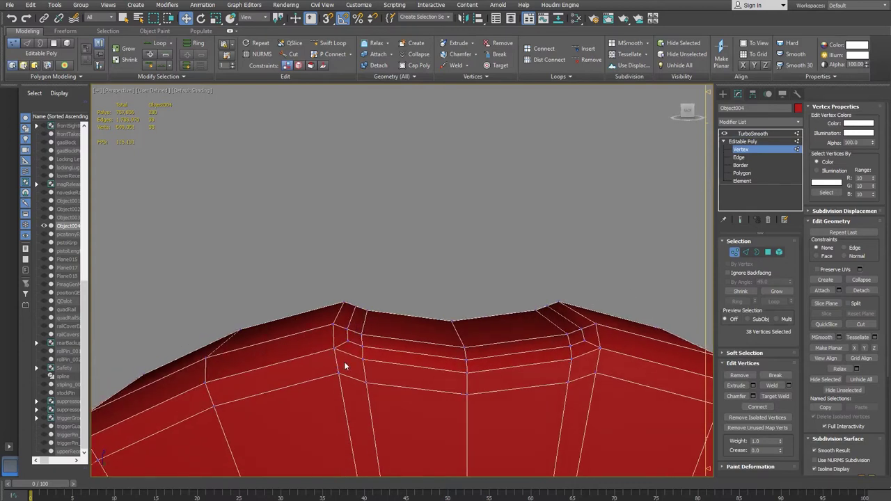
{"action": "middle_click_drag", "start_coordinate": [443, 336], "coordinate": [314, 254], "text": "alt"}
{"action": "scroll", "coordinate": [333, 284], "scroll_direction": "down", "scroll_amount": 4}
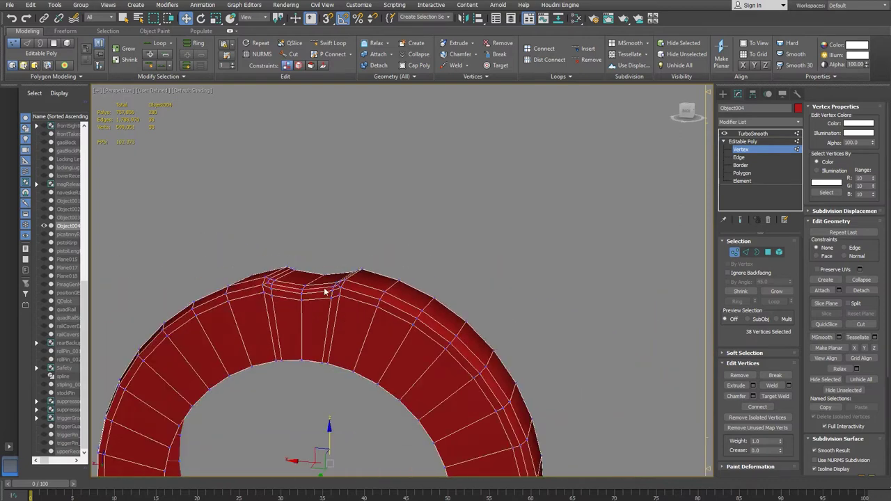
{"action": "scroll", "coordinate": [317, 296], "scroll_direction": "down", "scroll_amount": 2}
{"action": "middle_click_drag", "start_coordinate": [317, 295], "coordinate": [159, 334], "text": "alt"}
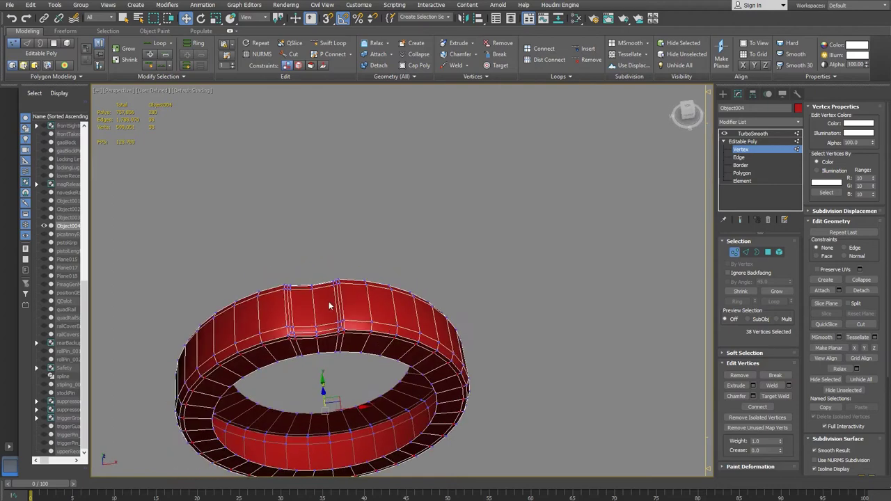
{"action": "scroll", "coordinate": [327, 304], "scroll_direction": "up", "scroll_amount": 5}
{"action": "middle_click_drag", "start_coordinate": [337, 313], "coordinate": [320, 281], "text": "alt"}
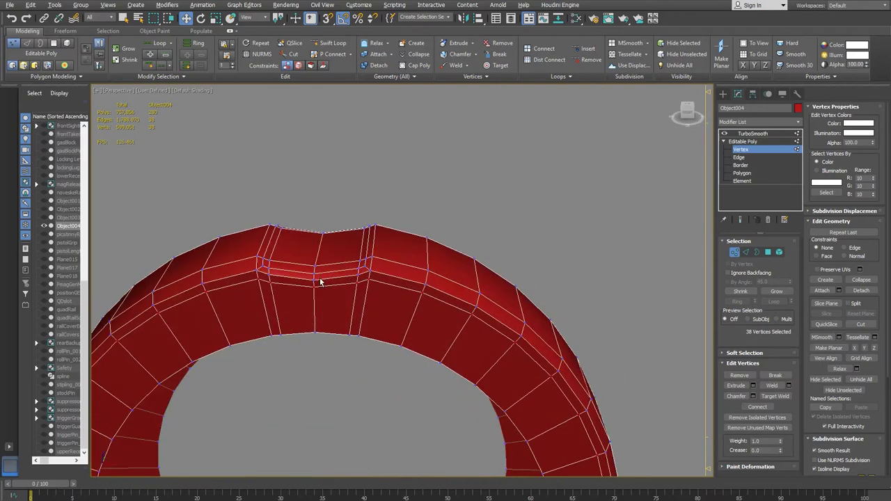
{"action": "left_click", "coordinate": [739, 165]}
{"action": "scroll", "coordinate": [358, 291], "scroll_direction": "down", "scroll_amount": 5}
{"action": "middle_click_drag", "start_coordinate": [395, 245], "coordinate": [366, 269]}
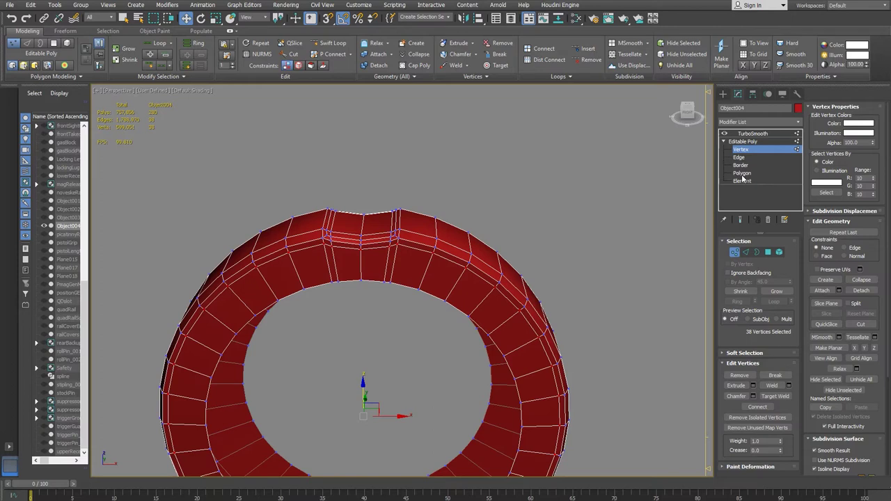
- Delete every polygon of the ring except the section around the notch, keeping only one notched segment
{"action": "middle_click_drag", "start_coordinate": [692, 147], "coordinate": [674, 147]}
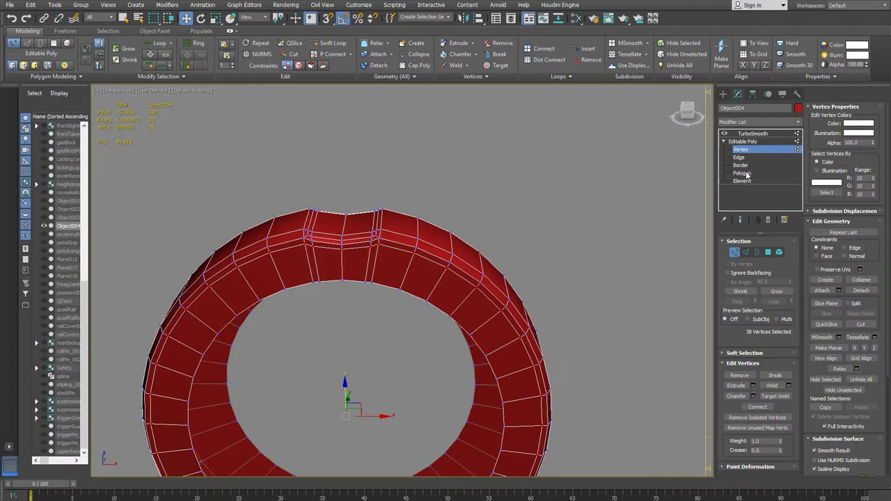
{"action": "left_click", "coordinate": [745, 173]}
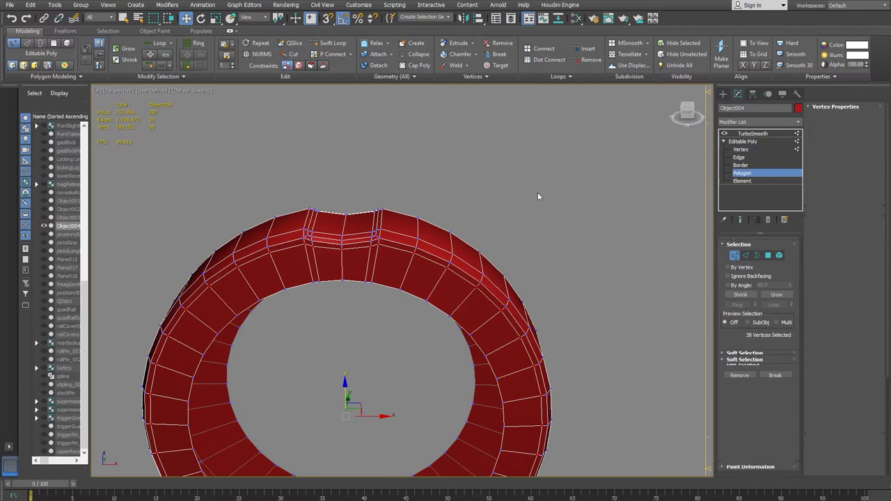
{"action": "key", "text": "ctrl+a"}
{"action": "middle_click_drag", "start_coordinate": [389, 210], "coordinate": [369, 226], "text": "alt"}
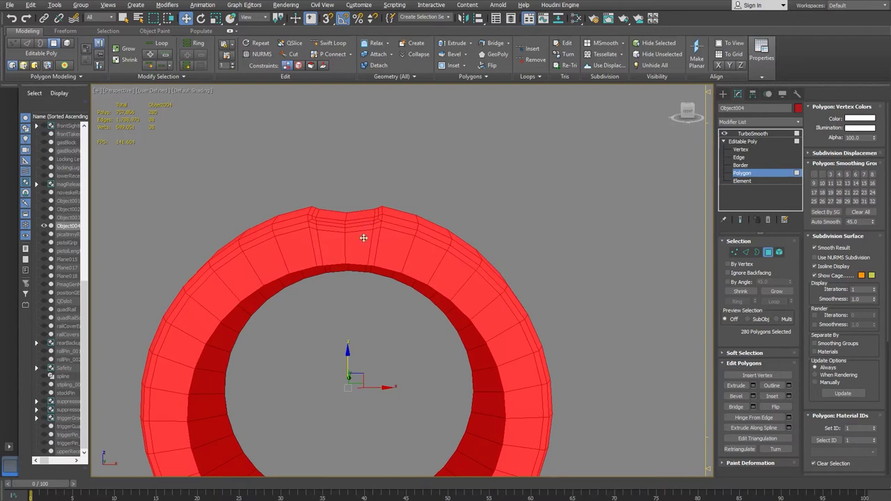
{"action": "middle_click_drag", "start_coordinate": [312, 199], "coordinate": [321, 211], "text": "alt"}
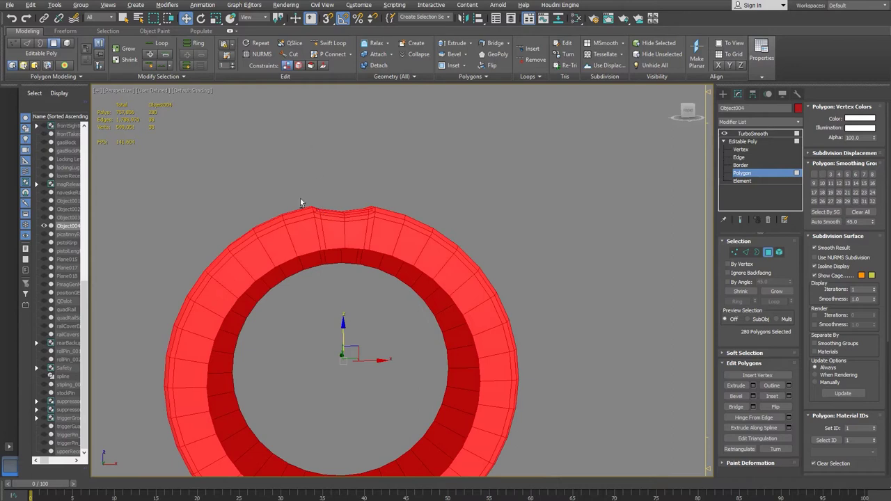
{"action": "key", "text": "alt+w"}
{"action": "middle_click", "coordinate": [203, 288]}
{"action": "key", "text": "alt+w"}
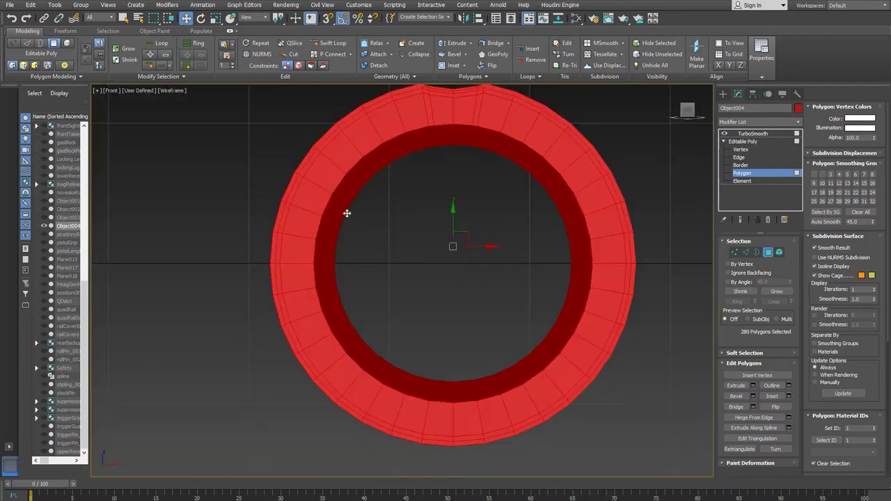
{"action": "middle_click_drag", "start_coordinate": [425, 167], "coordinate": [393, 280]}
{"action": "scroll", "coordinate": [393, 283], "scroll_direction": "up", "scroll_amount": 5}
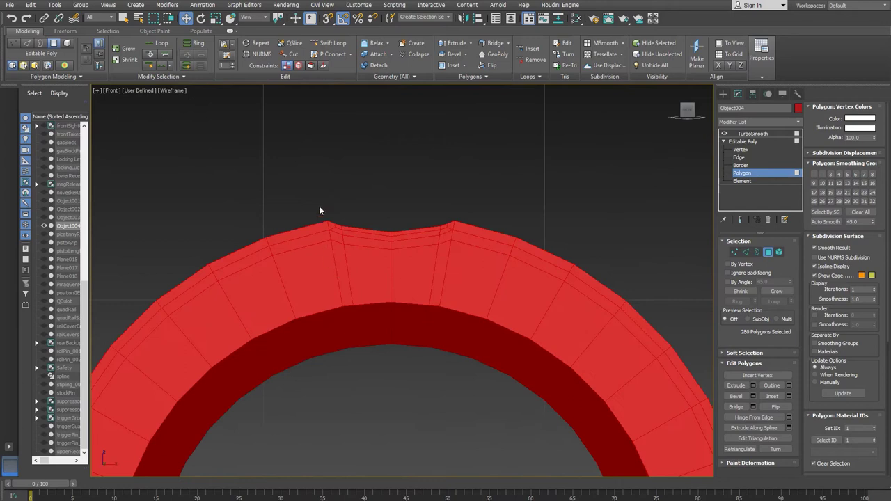
{"action": "key", "text": "q"}
{"action": "left_click_drag", "start_coordinate": [384, 328], "coordinate": [384, 330], "text": "alt"}
{"action": "left_click_drag", "start_coordinate": [448, 343], "coordinate": [463, 357], "text": "alt"}
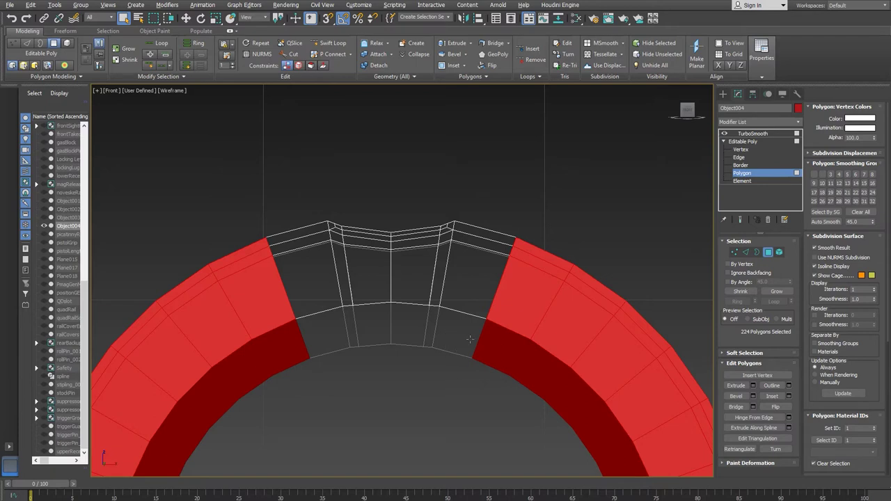
{"action": "scroll", "coordinate": [431, 330], "scroll_direction": "down", "scroll_amount": 5}
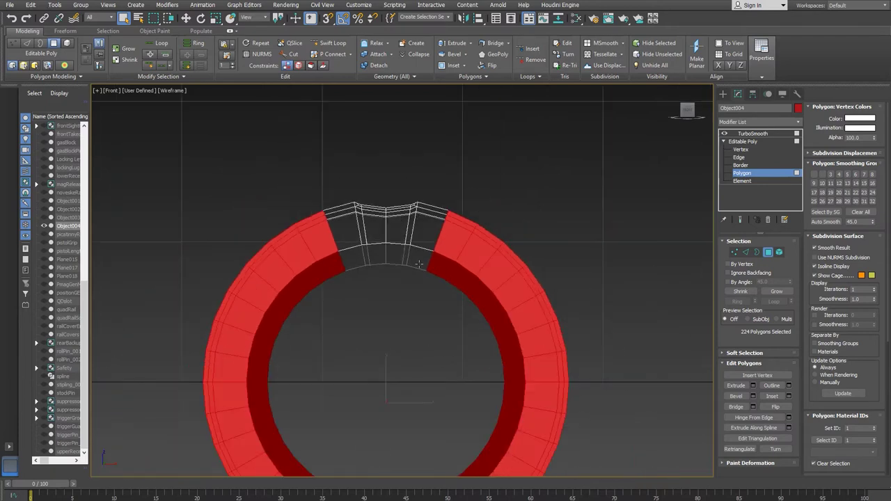
{"action": "key", "text": "Delete"}
{"action": "key", "text": "alt+w"}
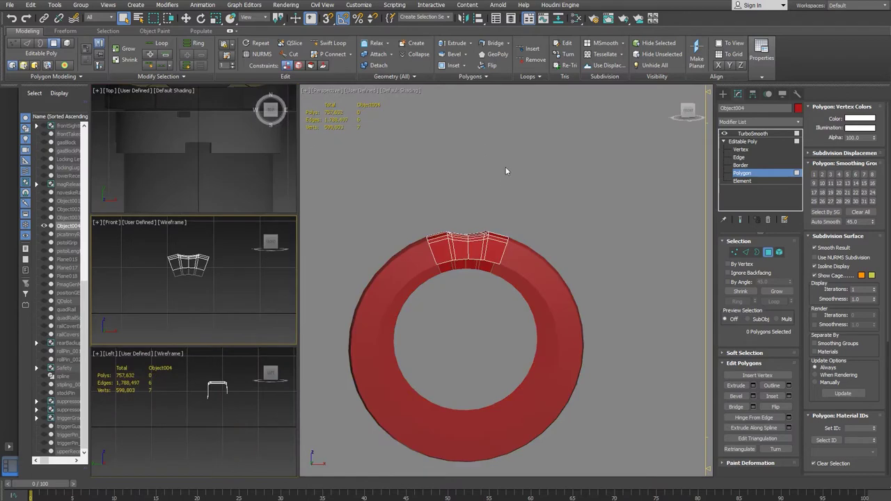
- Examine the remaining notched segment from several angles in the perspective view
{"action": "middle_click_drag", "start_coordinate": [525, 285], "coordinate": [326, 288], "text": "alt"}
{"action": "scroll", "coordinate": [526, 249], "scroll_direction": "up", "scroll_amount": 2}
{"action": "middle_click_drag", "start_coordinate": [522, 243], "coordinate": [449, 237], "text": "alt"}
{"action": "scroll", "coordinate": [450, 236], "scroll_direction": "down", "scroll_amount": 1}
{"action": "key", "text": "e"}
{"action": "scroll", "coordinate": [592, 305], "scroll_direction": "down", "scroll_amount": 3}
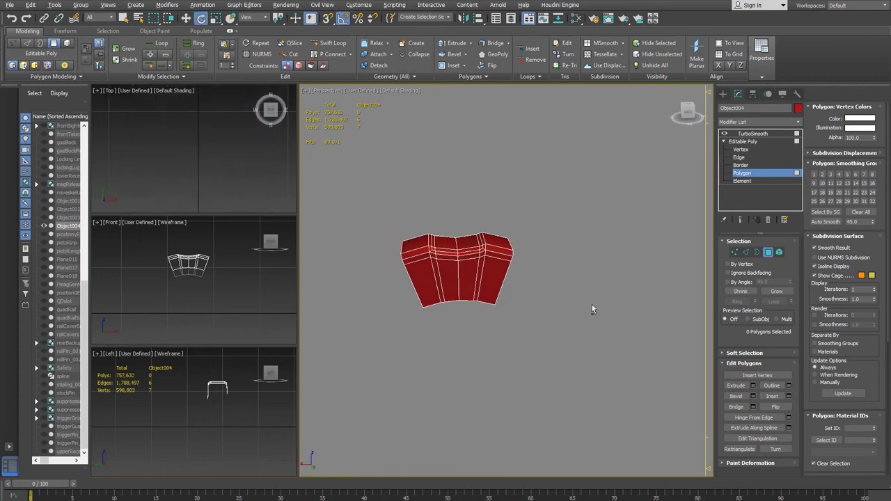
{"action": "middle_click_drag", "start_coordinate": [539, 305], "coordinate": [552, 265], "text": "alt"}
{"action": "key", "text": "w"}
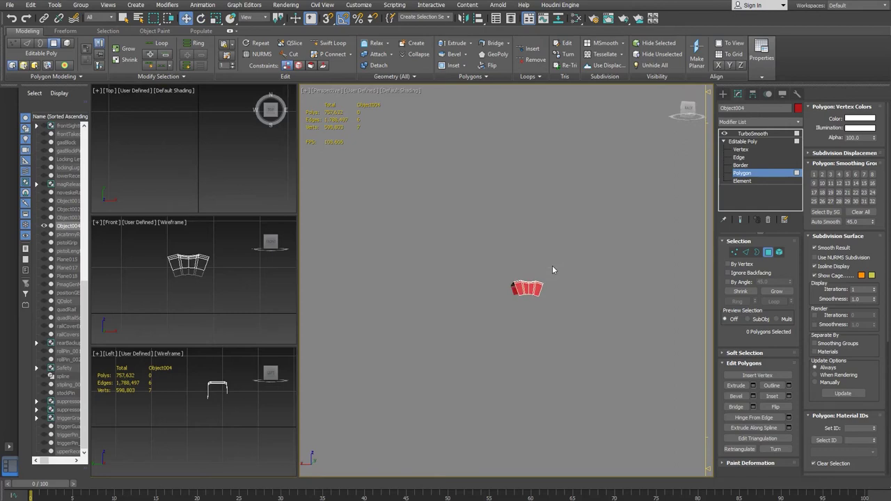
- End the isolation to show the whole scene and return the notched segment to its TurboSmooth level
{"action": "right_click", "coordinate": [529, 205]}
{"action": "left_click", "coordinate": [569, 130]}
{"action": "middle_click_drag", "start_coordinate": [442, 291], "coordinate": [474, 300], "text": "alt"}
{"action": "scroll", "coordinate": [515, 313], "scroll_direction": "down", "scroll_amount": 4}
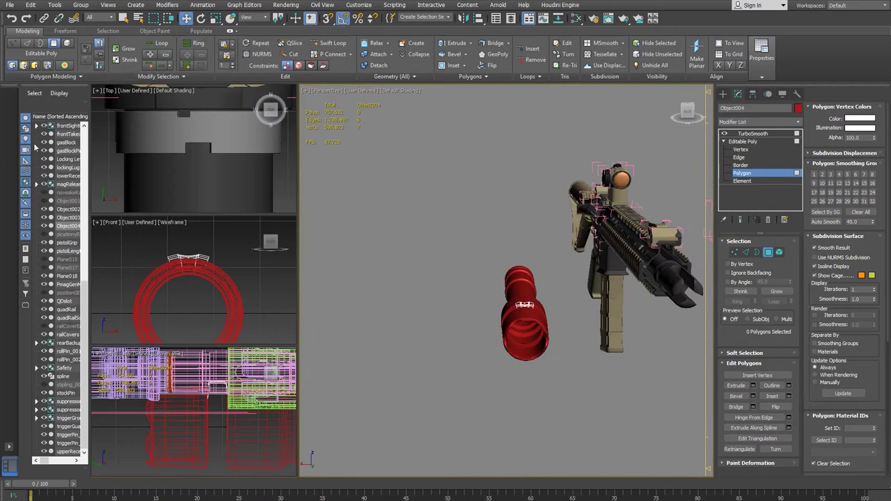
{"action": "middle_click_drag", "start_coordinate": [569, 331], "coordinate": [544, 310], "text": "alt"}
{"action": "left_click", "coordinate": [744, 181]}
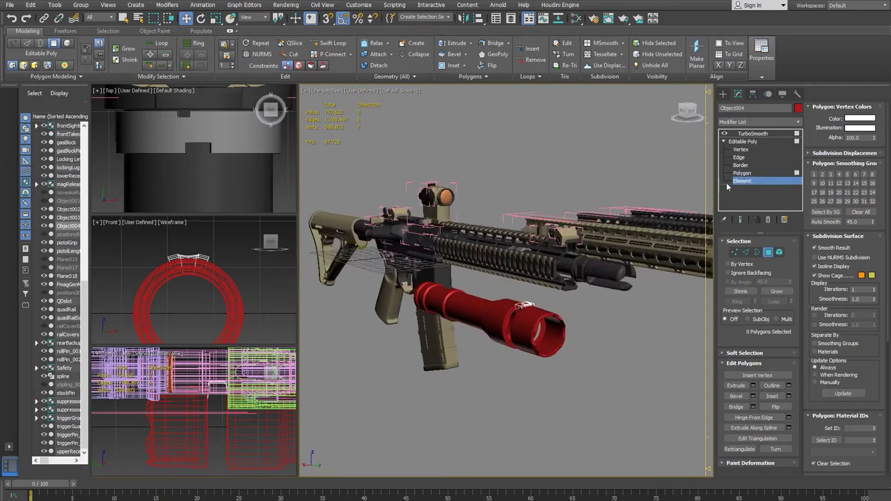
{"action": "left_click", "coordinate": [752, 134]}
- Rotate-clone the notched segment about the ring's axis, using the Copy option with 8 copies to complete the ring
{"action": "middle_click_drag", "start_coordinate": [500, 354], "coordinate": [568, 268], "text": "alt"}
{"action": "scroll", "coordinate": [545, 321], "scroll_direction": "up", "scroll_amount": 8}
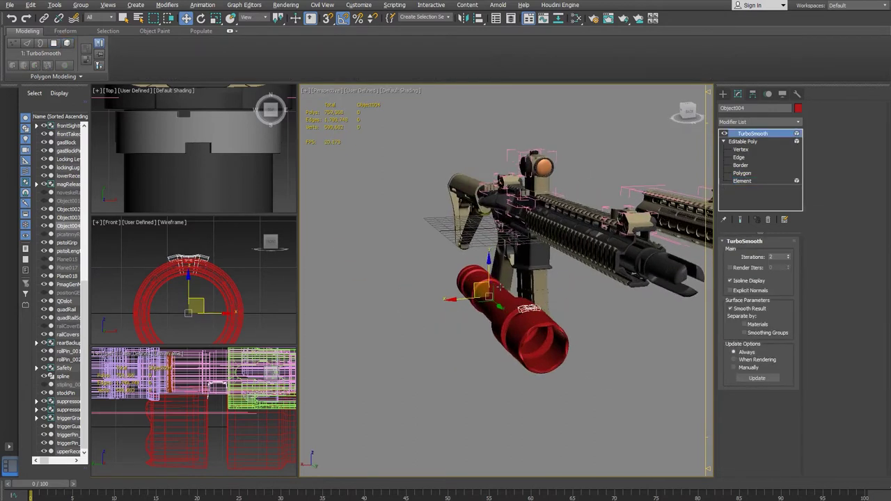
{"action": "middle_click_drag", "start_coordinate": [545, 321], "coordinate": [459, 273], "text": "alt"}
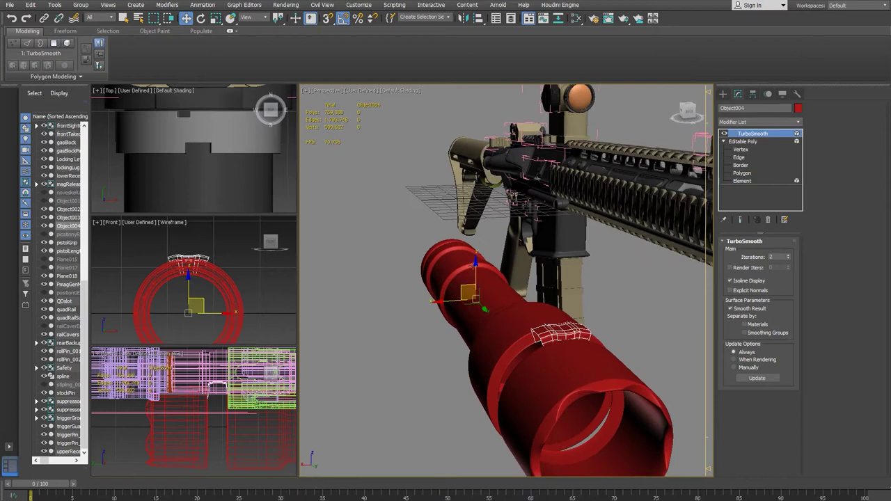
{"action": "middle_click_drag", "start_coordinate": [581, 299], "coordinate": [569, 289], "text": "alt"}
{"action": "key", "text": "alt+w"}
{"action": "middle_click_drag", "start_coordinate": [493, 315], "coordinate": [427, 185]}
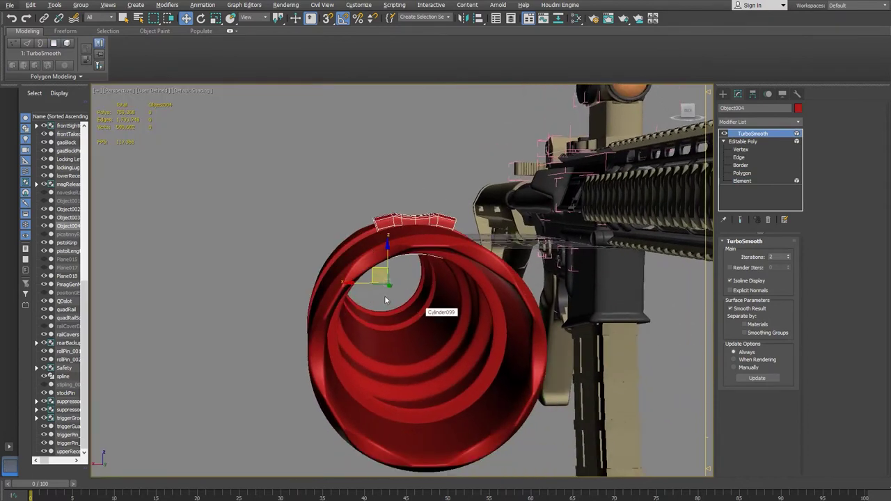
{"action": "middle_click_drag", "start_coordinate": [384, 295], "coordinate": [407, 306], "text": "alt"}
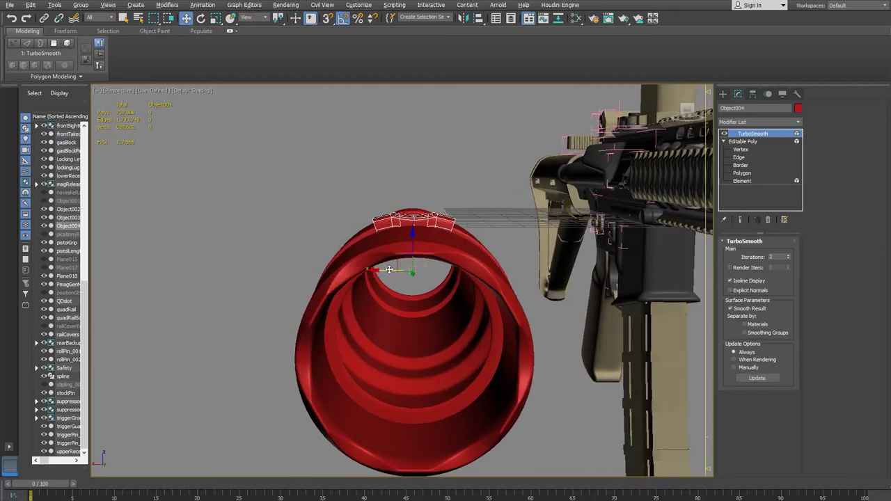
{"action": "key", "text": "e"}
{"action": "left_click_drag", "start_coordinate": [394, 242], "coordinate": [420, 248]}
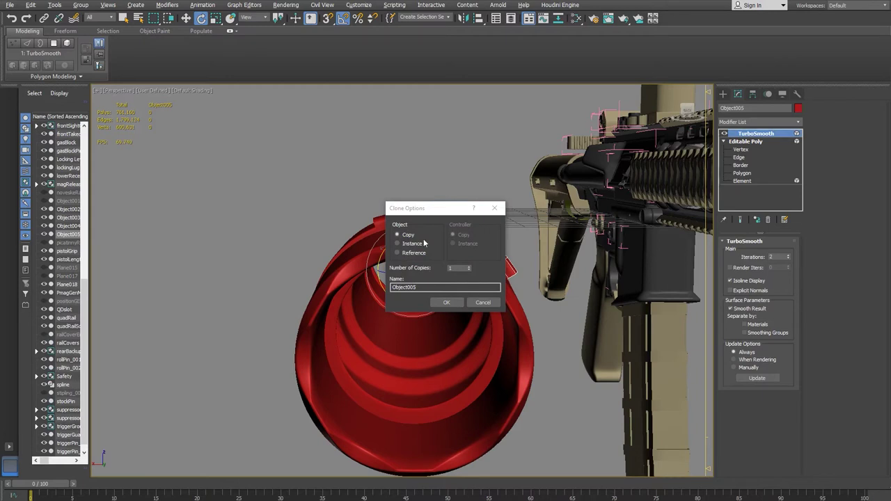
{"action": "left_click", "coordinate": [468, 268]}
{"action": "left_click", "coordinate": [448, 302]}
- Isolate the nine notched segments that form the ring around the red tube and view the ring face-on
{"action": "mouse_move", "coordinate": [450, 300]}
{"action": "middle_mouse_down", "text": "alt"}
{"action": "mouse_move", "coordinate": [486, 277]}
{"action": "mouse_move", "coordinate": [486, 202]}
{"action": "mouse_move", "coordinate": [456, 292]}
{"action": "mouse_move", "coordinate": [441, 261]}
{"action": "mouse_move", "coordinate": [563, 269]}
{"action": "mouse_move", "coordinate": [518, 303]}
{"action": "mouse_move", "coordinate": [519, 295]}
{"action": "middle_mouse_up", "text": "alt"}
{"action": "middle_click_drag", "start_coordinate": [319, 311], "coordinate": [487, 303], "text": "alt"}
{"action": "left_click", "coordinate": [500, 271]}
{"action": "middle_click_drag", "start_coordinate": [359, 213], "coordinate": [583, 267]}
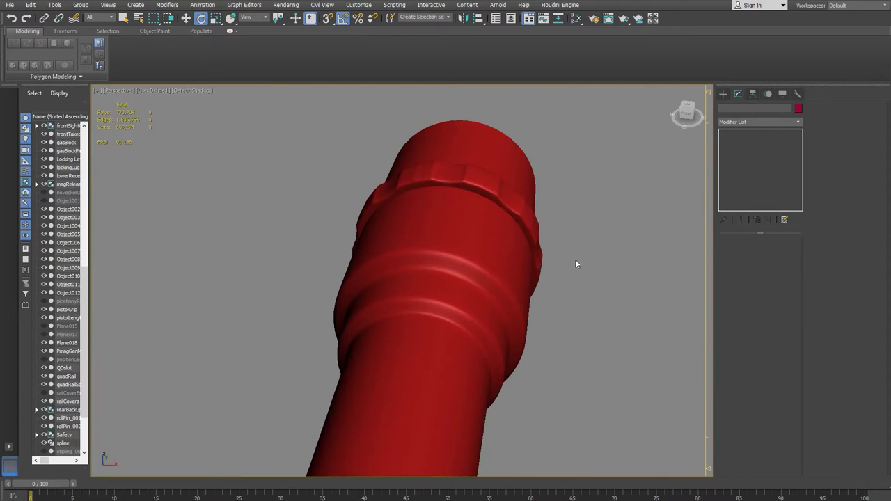
{"action": "middle_click_drag", "start_coordinate": [469, 202], "coordinate": [454, 258], "text": "alt"}
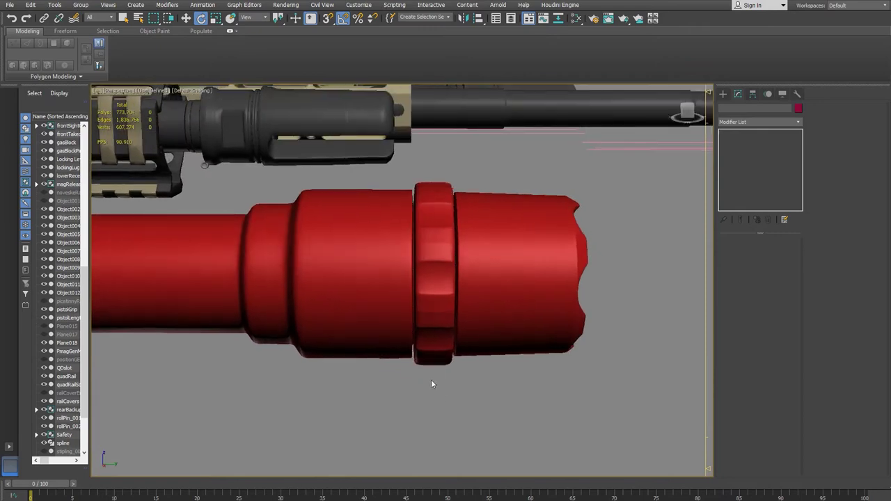
{"action": "left_click", "coordinate": [441, 185]}
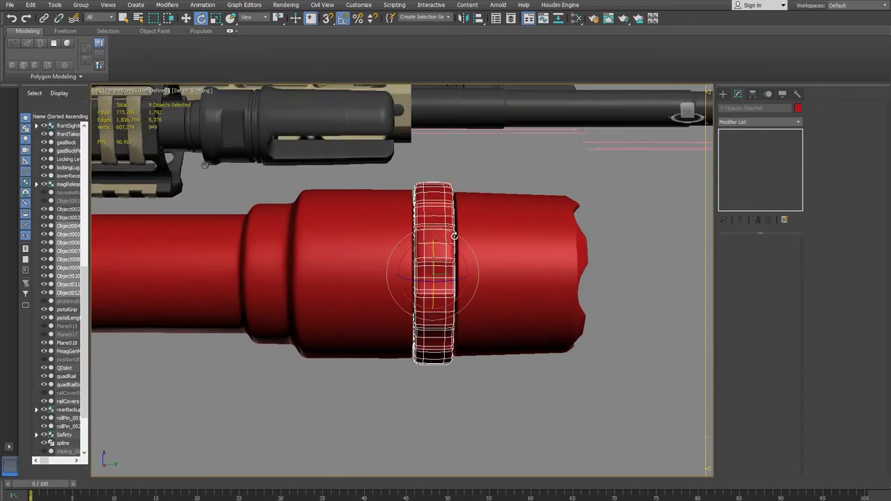
{"action": "right_click", "coordinate": [513, 185]}
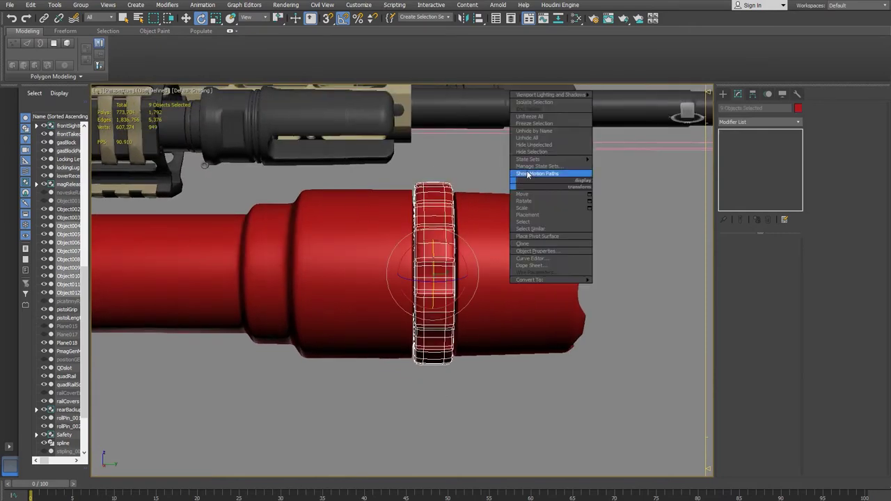
{"action": "left_click", "coordinate": [543, 103]}
{"action": "middle_click_drag", "start_coordinate": [537, 111], "coordinate": [334, 192], "text": "alt"}
{"action": "left_click", "coordinate": [566, 217]}
{"action": "middle_click_drag", "start_coordinate": [566, 216], "coordinate": [490, 244], "text": "alt"}
- Delete the TurboSmooth modifier from the original notched segment at the top of the ring
{"action": "left_click", "coordinate": [390, 176]}
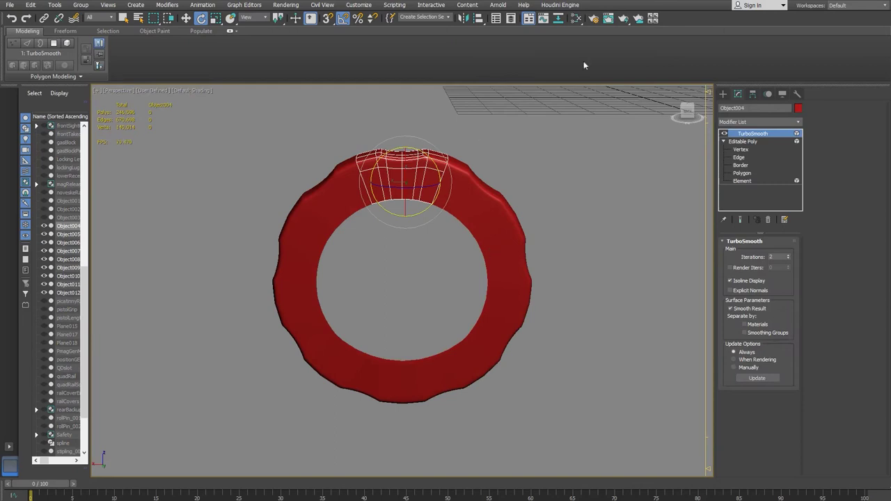
{"action": "right_click", "coordinate": [750, 136]}
{"action": "left_click", "coordinate": [778, 148]}
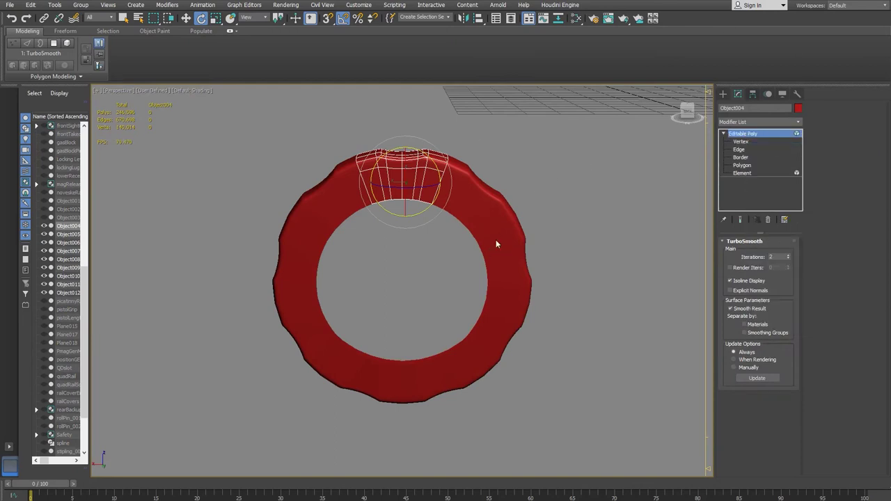
{"action": "key", "text": "5"}
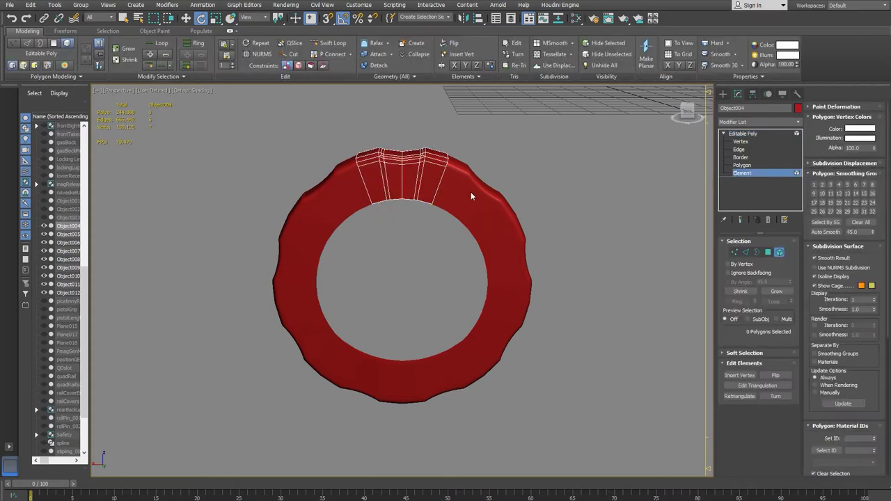
{"action": "key", "text": "5"}
- Delete TurboSmooth from Object006 and Object005, the two ring segments clockwise from the original one
{"action": "left_click", "coordinate": [487, 207]}
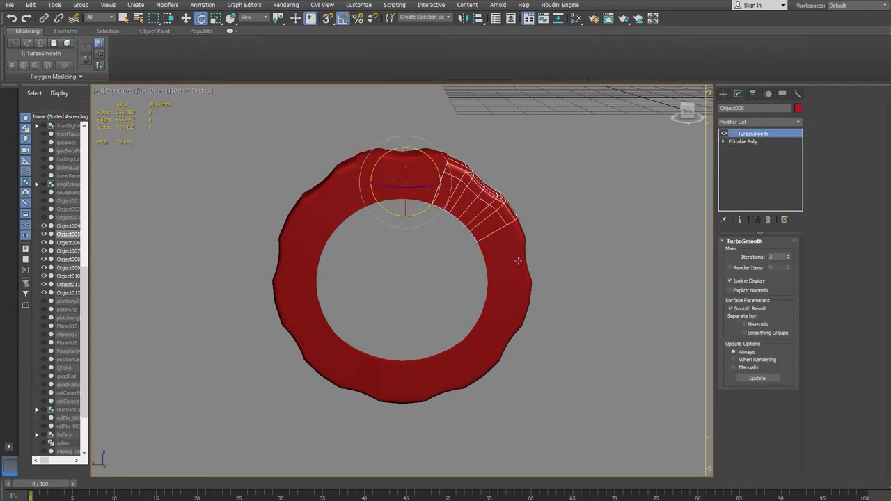
{"action": "left_click", "coordinate": [517, 260]}
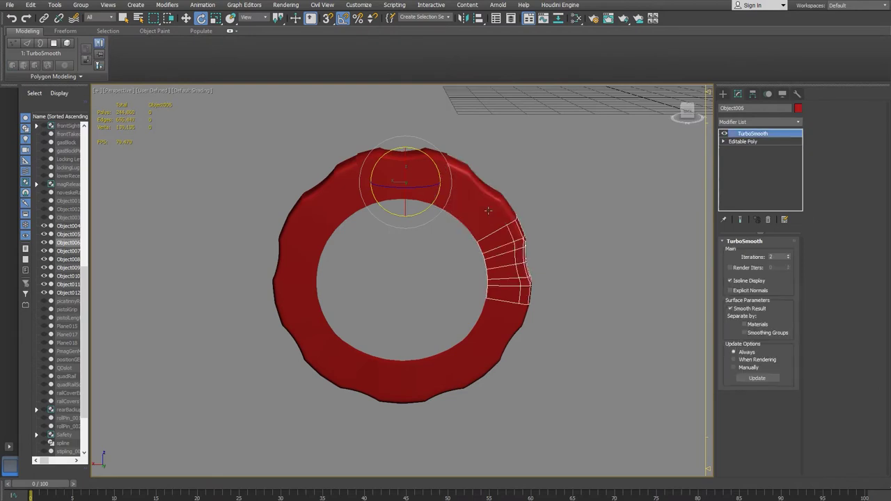
{"action": "left_click", "coordinate": [490, 212], "text": "ctrl"}
{"action": "left_click", "coordinate": [543, 293]}
{"action": "left_click", "coordinate": [515, 263]}
{"action": "left_click", "coordinate": [750, 133]}
{"action": "right_click", "coordinate": [759, 133]}
{"action": "left_click", "coordinate": [790, 153]}
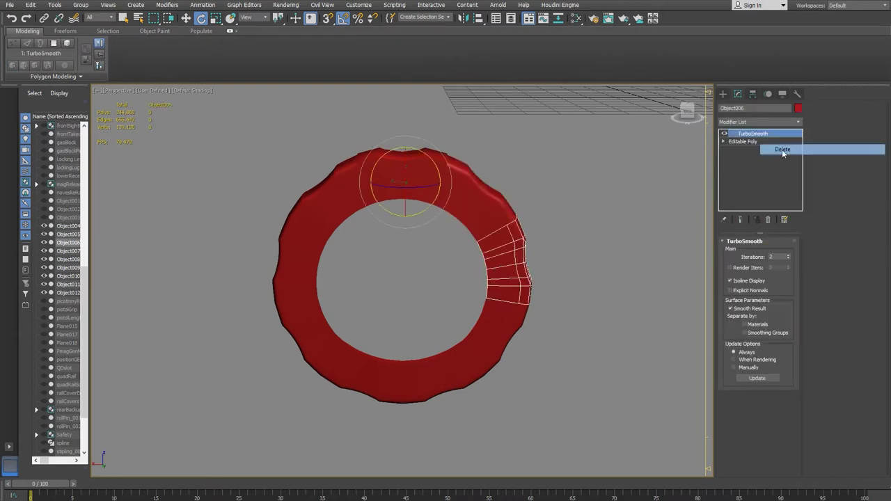
{"action": "left_click", "coordinate": [494, 202]}
{"action": "right_click", "coordinate": [741, 132]}
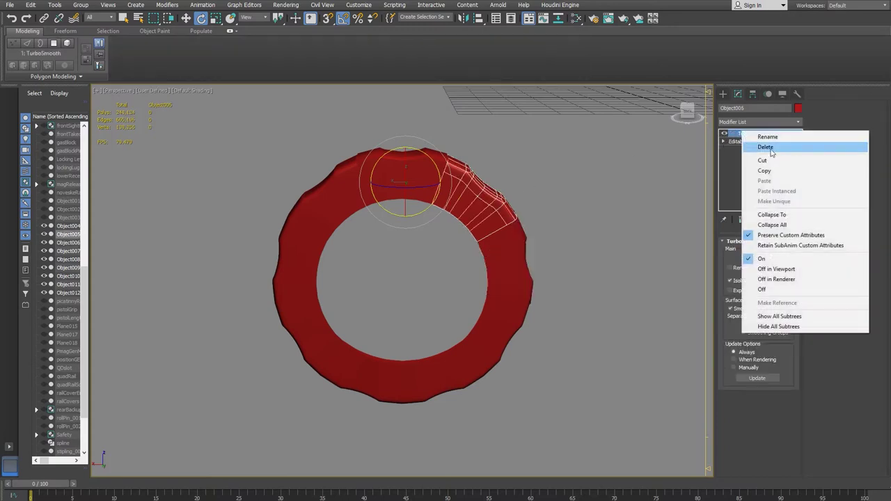
{"action": "left_click", "coordinate": [759, 147]}
- Delete the TurboSmooth modifier from the three segments along the lower part of the ring, Object007 through Object009
{"action": "left_click", "coordinate": [490, 348]}
{"action": "right_click", "coordinate": [756, 133]}
{"action": "left_click", "coordinate": [780, 147]}
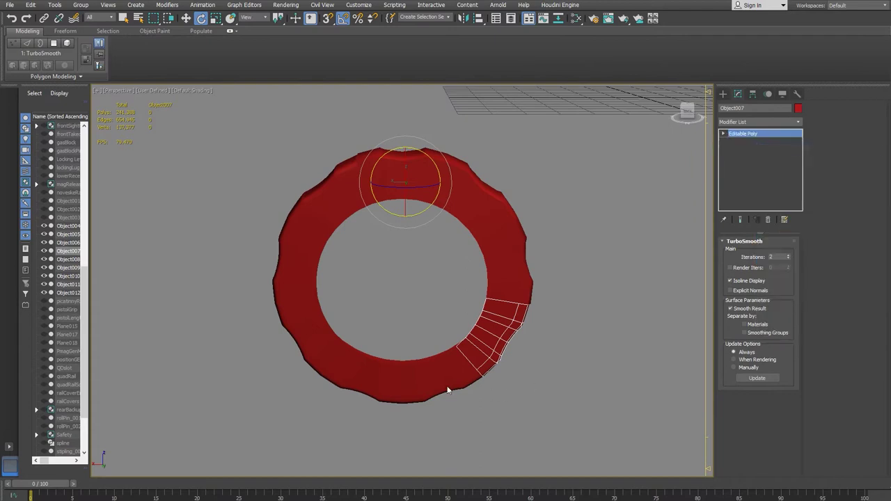
{"action": "left_click", "coordinate": [448, 388]}
{"action": "right_click", "coordinate": [742, 133]}
{"action": "left_click", "coordinate": [766, 148]}
{"action": "left_click", "coordinate": [384, 381]}
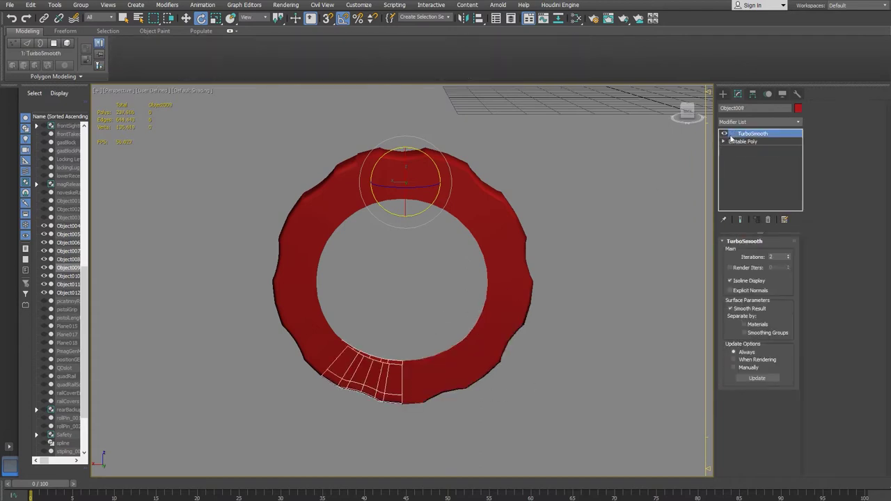
{"action": "right_click", "coordinate": [743, 134]}
{"action": "left_click", "coordinate": [764, 146]}
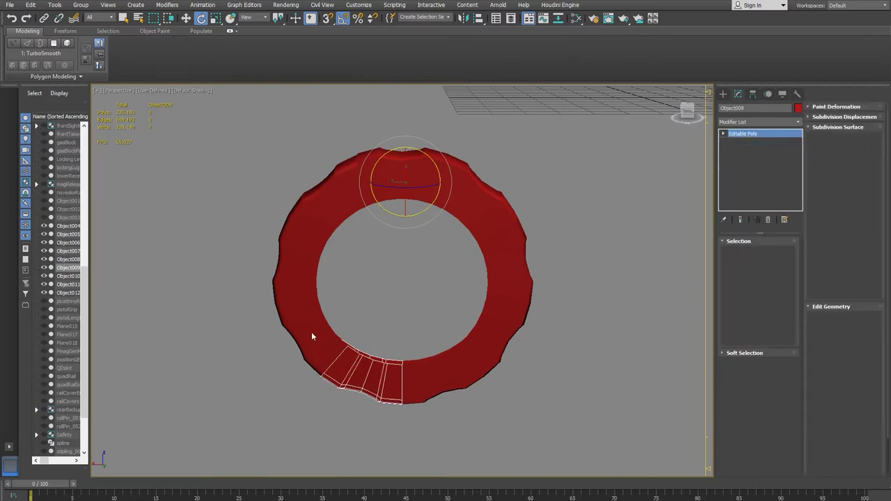
- Delete TurboSmooth from the last three ring segments, Object010 through Object012, leaving each as a plain Editable Poly
{"action": "left_click", "coordinate": [312, 332]}
{"action": "right_click", "coordinate": [757, 137]}
{"action": "left_click", "coordinate": [768, 149]}
{"action": "left_click", "coordinate": [295, 285]}
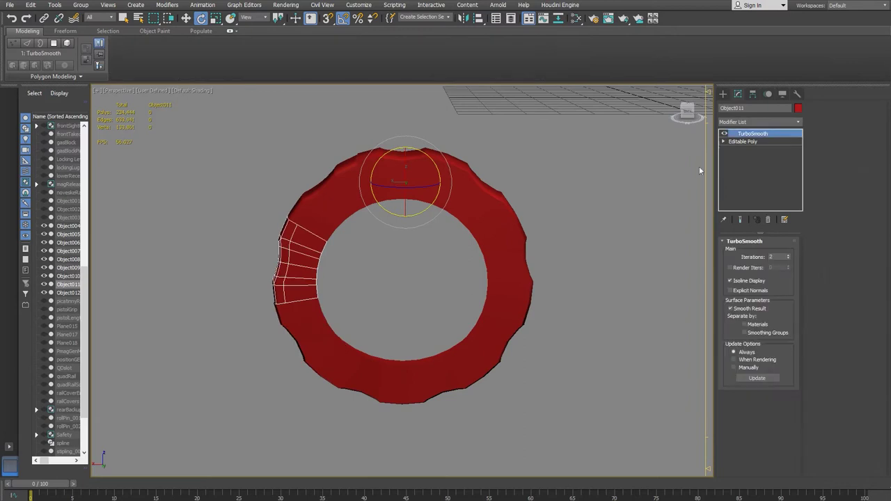
{"action": "right_click", "coordinate": [751, 137]}
{"action": "left_click", "coordinate": [766, 147]}
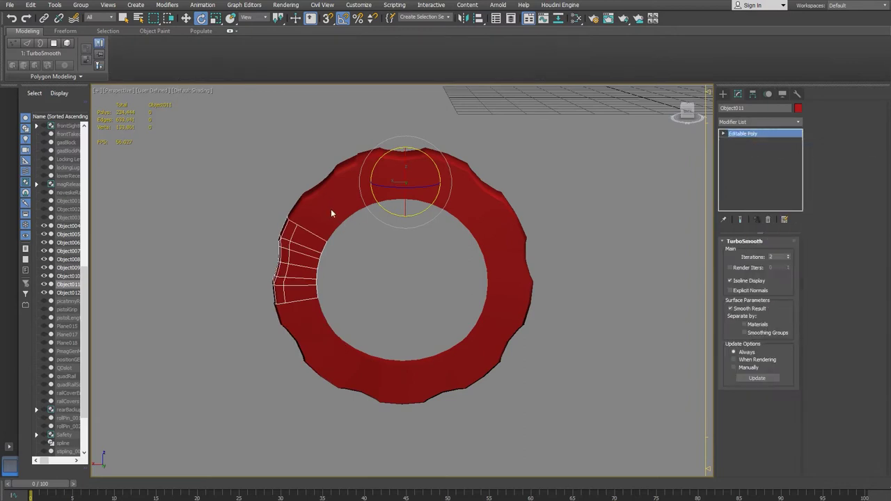
{"action": "left_click", "coordinate": [327, 198]}
{"action": "right_click", "coordinate": [760, 135]}
{"action": "left_click", "coordinate": [778, 147]}
{"action": "middle_click_drag", "start_coordinate": [550, 275], "coordinate": [465, 234], "text": "alt"}
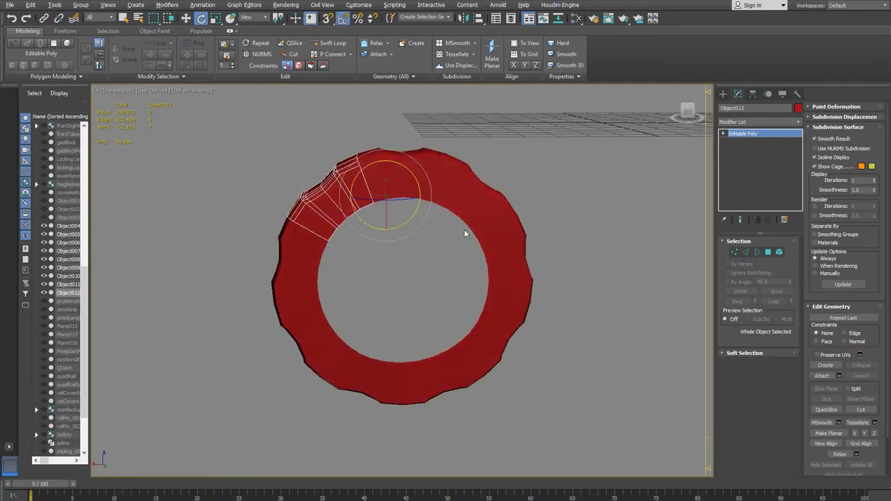
- Attach the eight other ring segments to the original top segment, Object004, to make one Editable Poly object
{"action": "scroll", "coordinate": [435, 217], "scroll_direction": "down", "scroll_amount": 2}
{"action": "left_click", "coordinate": [406, 193]}
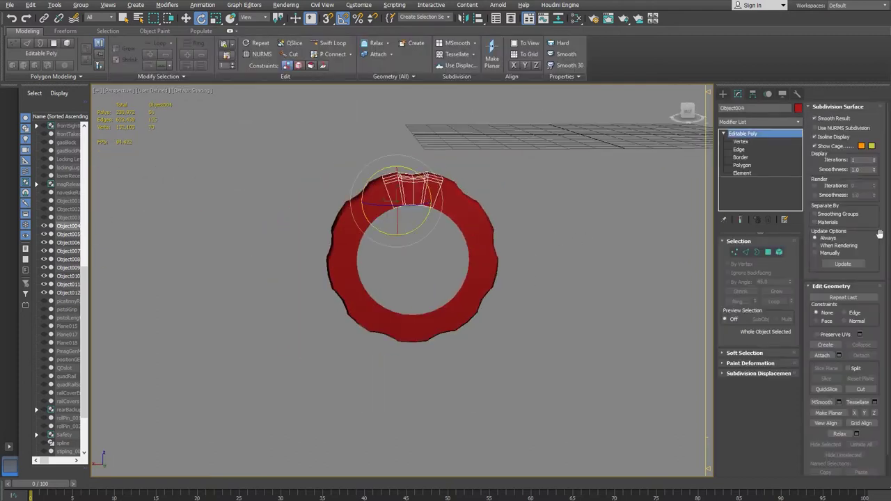
{"action": "left_click", "coordinate": [824, 355]}
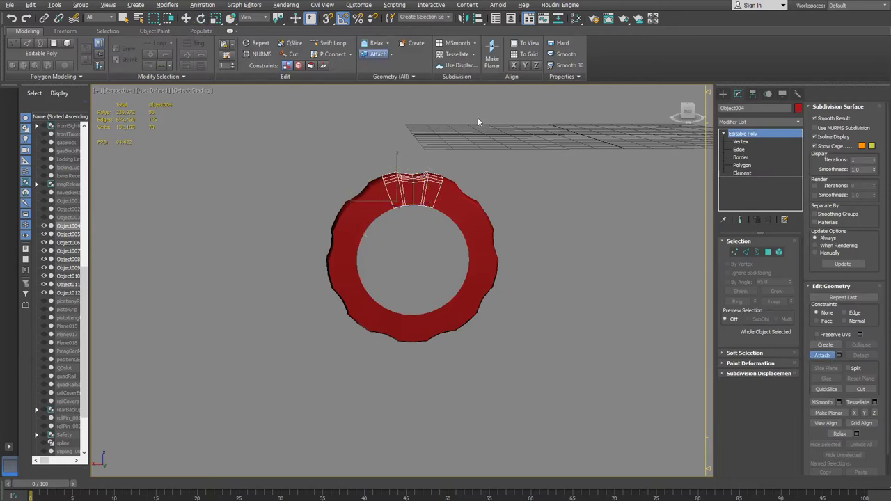
{"action": "left_click", "coordinate": [467, 221]}
{"action": "left_click", "coordinate": [489, 243]}
{"action": "left_click", "coordinate": [463, 317]}
{"action": "left_click", "coordinate": [412, 335]}
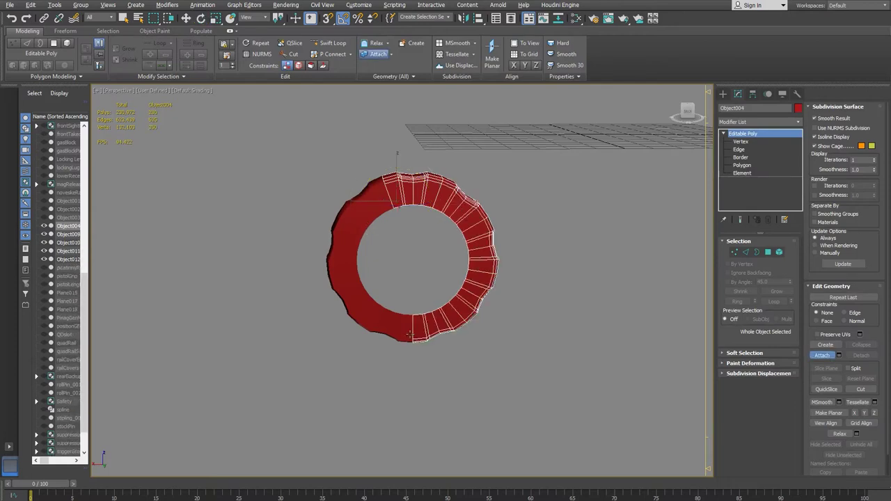
{"action": "left_click", "coordinate": [383, 328]}
{"action": "left_click", "coordinate": [342, 295]}
{"action": "left_click", "coordinate": [339, 244]}
{"action": "left_click", "coordinate": [366, 202]}
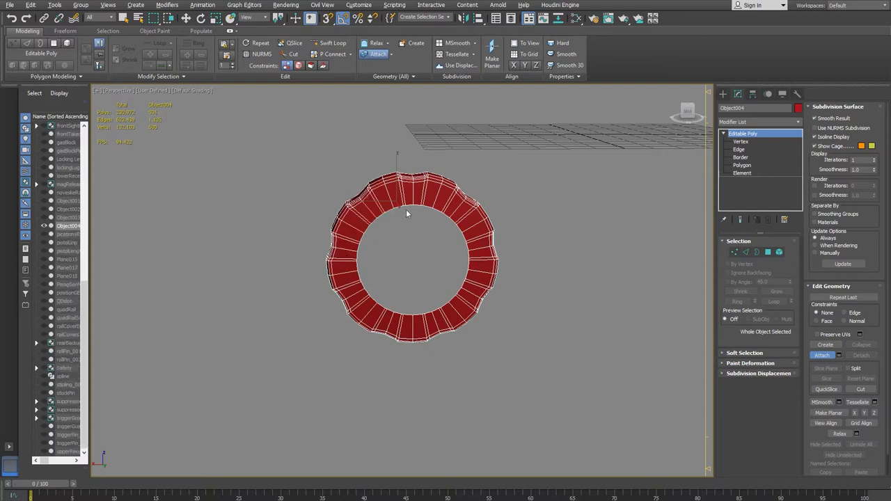
{"action": "left_click", "coordinate": [823, 356]}
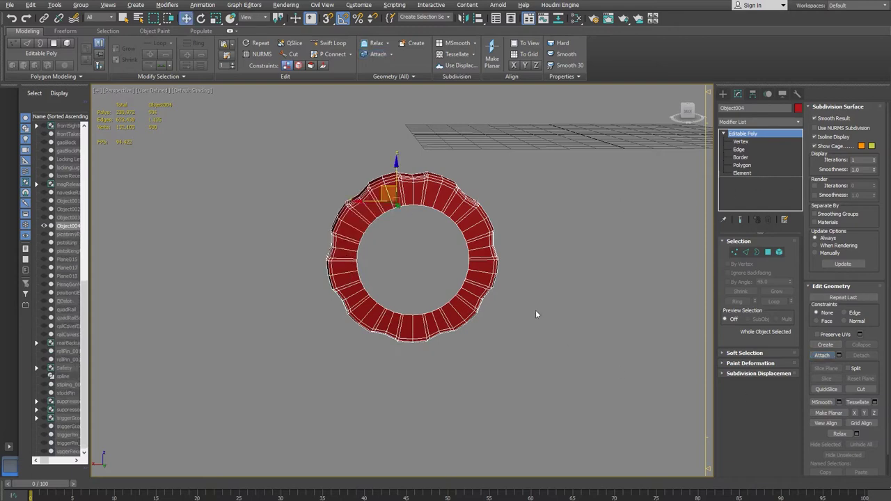
- Select all vertices of the attached ring and weld the overlapping ones along the segment seams
{"action": "left_click", "coordinate": [742, 142]}
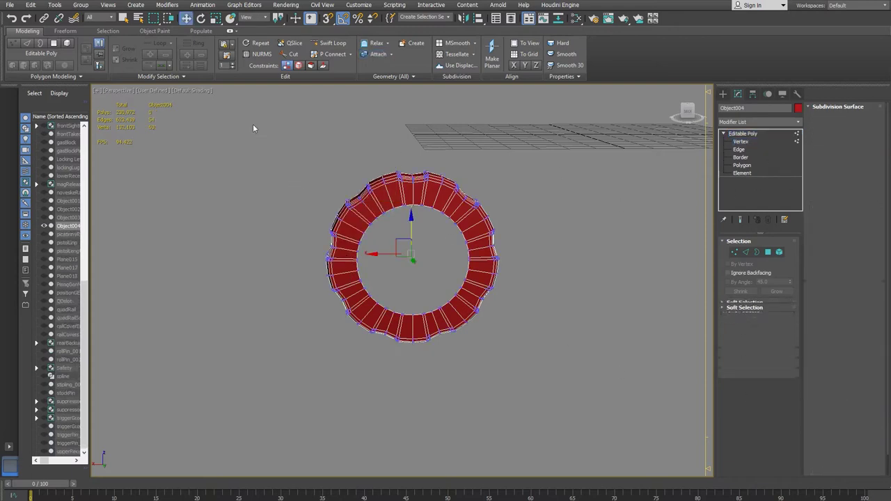
{"action": "left_click_drag", "start_coordinate": [242, 119], "coordinate": [517, 350]}
{"action": "left_click_drag", "start_coordinate": [597, 422], "coordinate": [597, 422]}
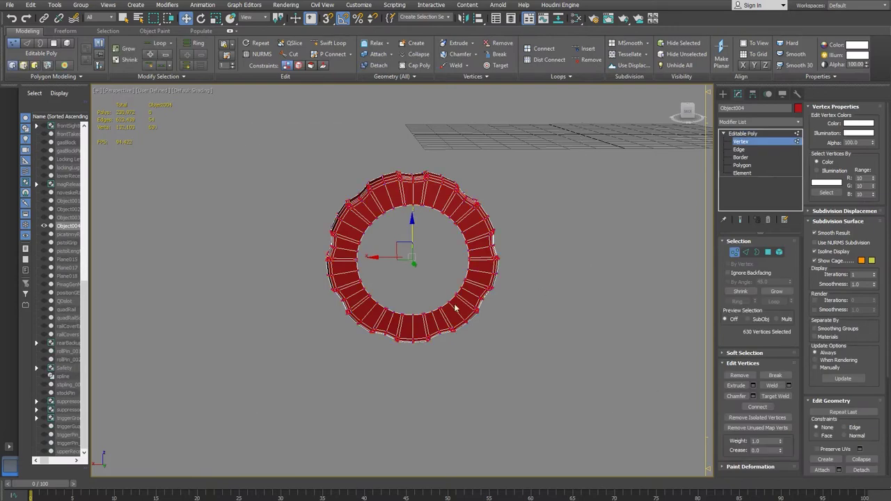
{"action": "scroll", "coordinate": [453, 312], "scroll_direction": "up", "scroll_amount": 5}
{"action": "middle_click_drag", "start_coordinate": [508, 327], "coordinate": [487, 368], "text": "alt"}
{"action": "scroll", "coordinate": [503, 329], "scroll_direction": "up", "scroll_amount": 2}
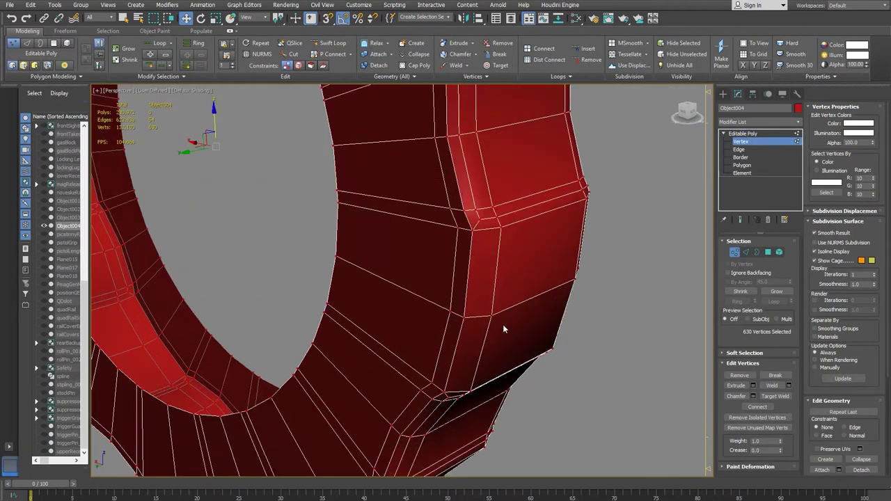
{"action": "left_click", "coordinate": [788, 385]}
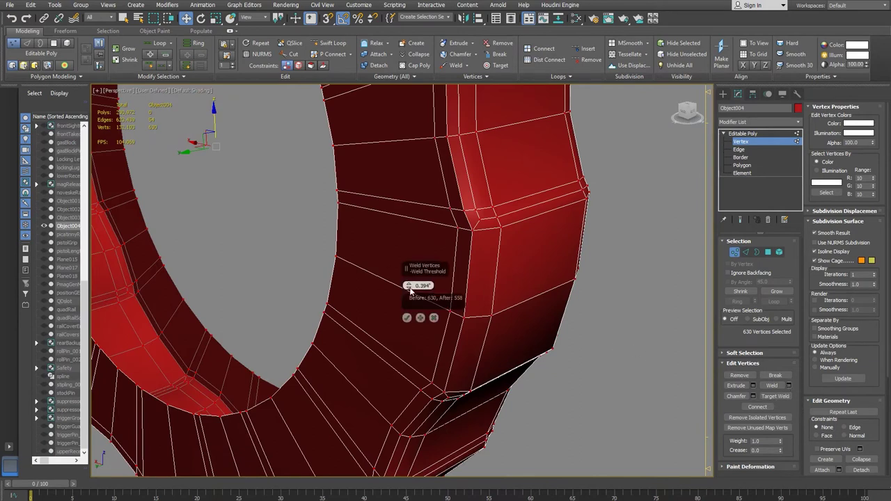
{"action": "left_click_drag", "start_coordinate": [408, 285], "coordinate": [409, 287]}
{"action": "left_click", "coordinate": [407, 317]}
- Add a TurboSmooth modifier to the whole welded ring and check the smoothed notches from several sides
{"action": "left_click", "coordinate": [757, 133]}
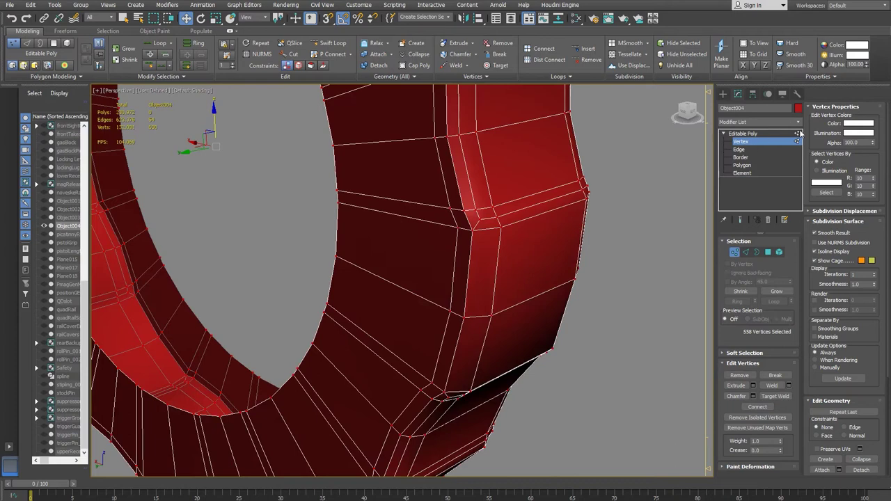
{"action": "left_click", "coordinate": [798, 121]}
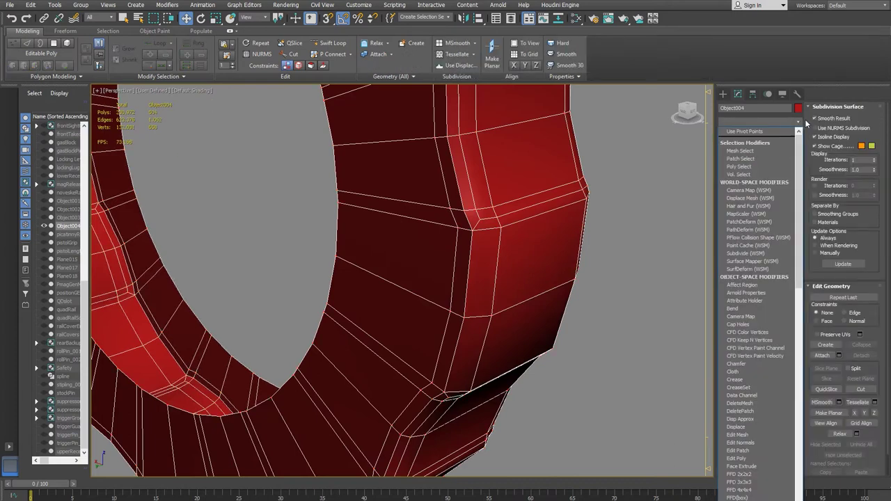
{"action": "key", "text": "t"}
{"action": "key", "text": "u"}
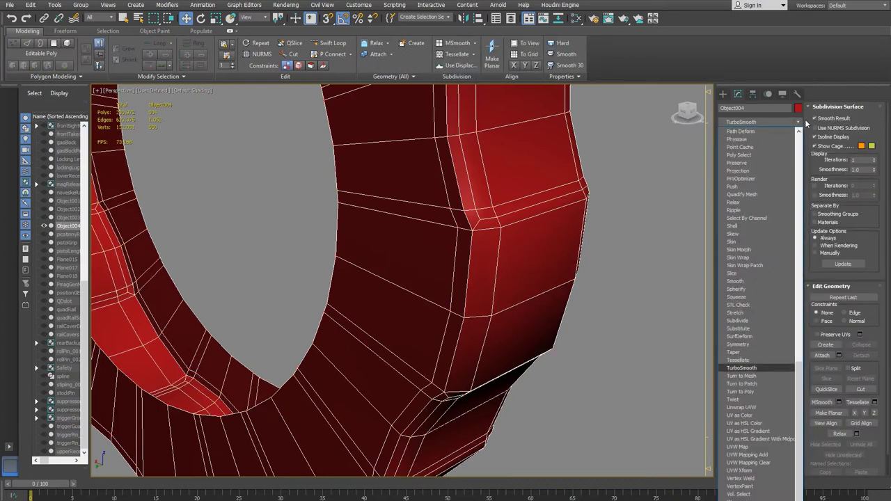
{"action": "key", "text": "Return"}
{"action": "key", "text": "z"}
{"action": "left_click", "coordinate": [635, 329]}
{"action": "middle_click_drag", "start_coordinate": [603, 334], "coordinate": [392, 191], "text": "alt"}
{"action": "left_click", "coordinate": [531, 345]}
{"action": "middle_click_drag", "start_coordinate": [532, 344], "coordinate": [564, 341], "text": "alt"}
{"action": "left_click", "coordinate": [608, 384]}
{"action": "middle_click_drag", "start_coordinate": [608, 385], "coordinate": [513, 346], "text": "alt"}
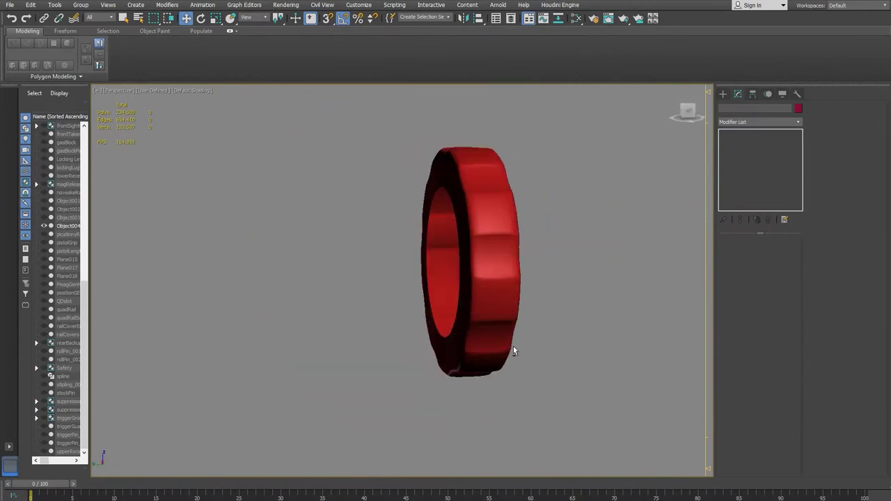
- End the ring's isolation and check how it sits on the flashlight head beside the rifle
{"action": "right_click", "coordinate": [297, 292]}
{"action": "left_click", "coordinate": [317, 223]}
{"action": "middle_click_drag", "start_coordinate": [353, 286], "coordinate": [327, 313], "text": "alt"}
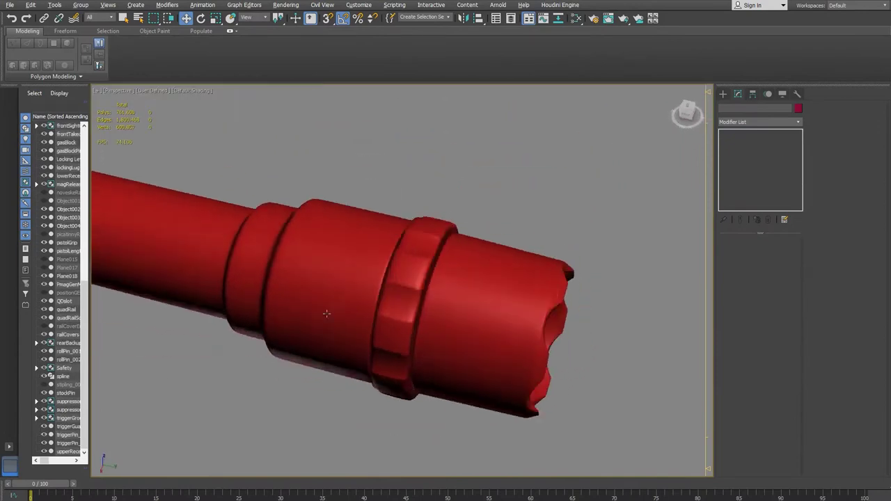
{"action": "scroll", "coordinate": [421, 313], "scroll_direction": "down", "scroll_amount": 3}
{"action": "mouse_move", "coordinate": [422, 312]}
{"action": "middle_mouse_down", "text": "alt"}
{"action": "mouse_move", "coordinate": [397, 323]}
{"action": "mouse_move", "coordinate": [292, 317]}
{"action": "mouse_move", "coordinate": [419, 321]}
{"action": "middle_mouse_up", "text": "alt"}
{"action": "middle_click_drag", "start_coordinate": [359, 316], "coordinate": [373, 293], "text": "alt"}
{"action": "scroll", "coordinate": [376, 285], "scroll_direction": "up", "scroll_amount": 2}
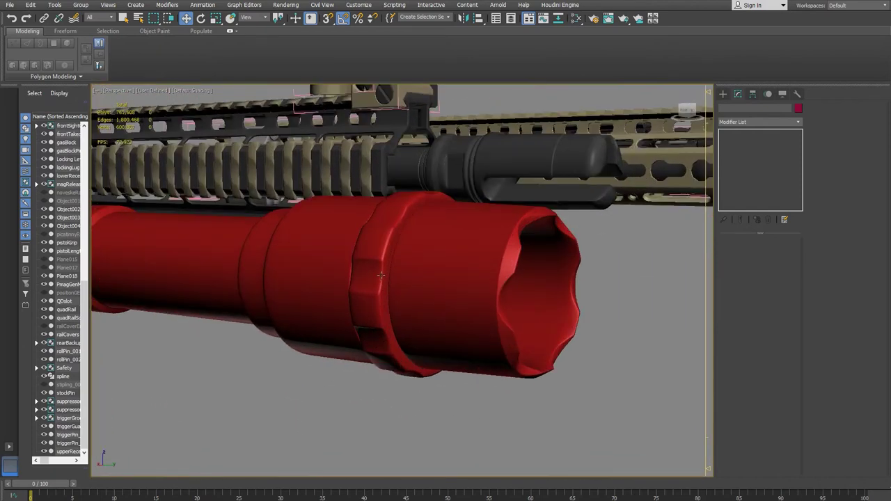
- Select all polygons of the notched ring beneath its TurboSmooth and scale them slightly in the XZ plane
{"action": "left_click", "coordinate": [381, 276]}
{"action": "middle_click_drag", "start_coordinate": [390, 324], "coordinate": [426, 321], "text": "alt"}
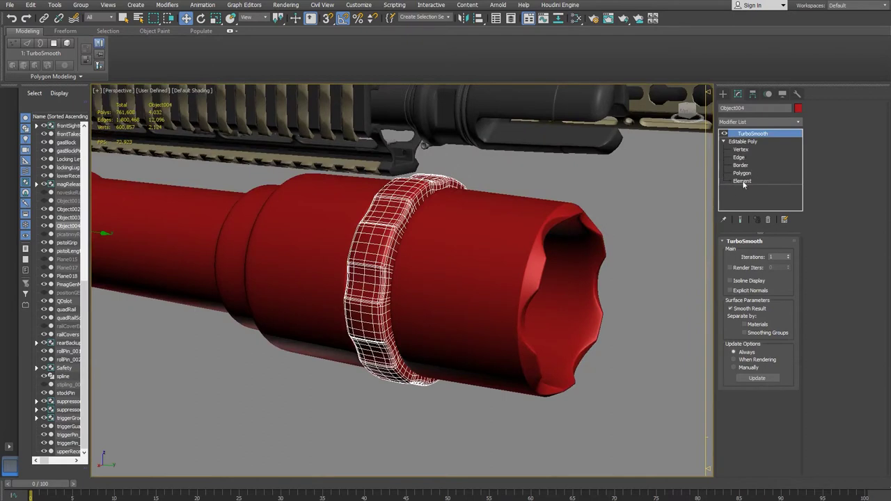
{"action": "left_click", "coordinate": [743, 172]}
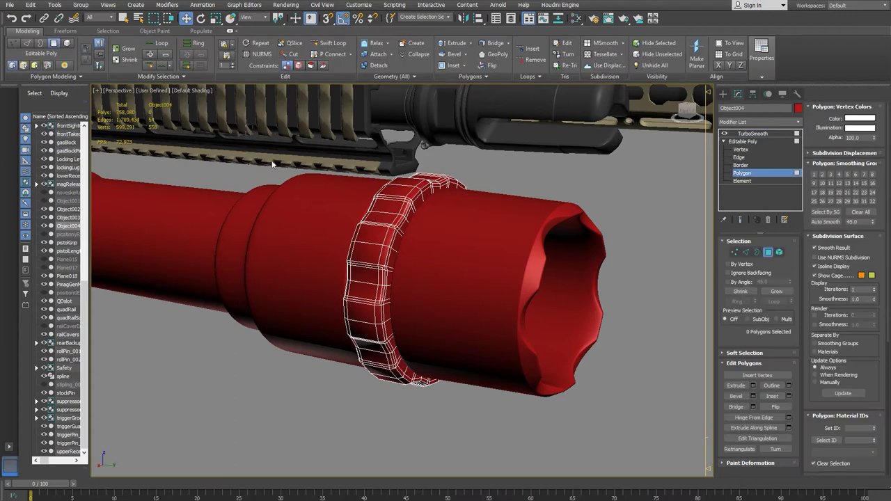
{"action": "left_click_drag", "start_coordinate": [560, 125], "coordinate": [246, 477]}
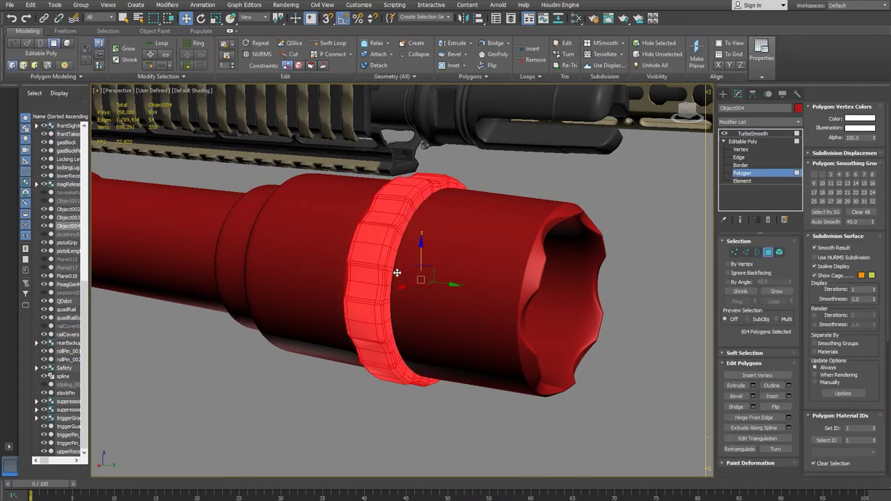
{"action": "key", "text": "r"}
{"action": "middle_click_drag", "start_coordinate": [478, 308], "coordinate": [456, 319], "text": "alt"}
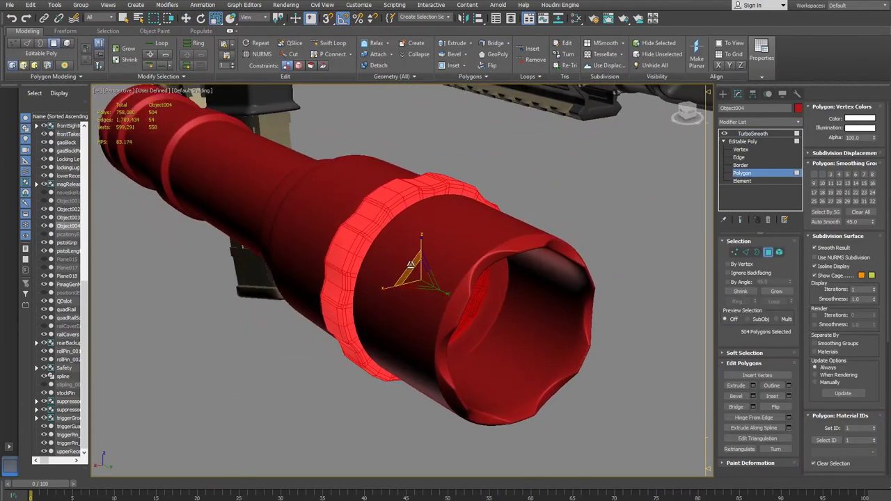
{"action": "left_click_drag", "start_coordinate": [412, 265], "coordinate": [412, 268]}
{"action": "middle_click_drag", "start_coordinate": [411, 269], "coordinate": [538, 279], "text": "alt"}
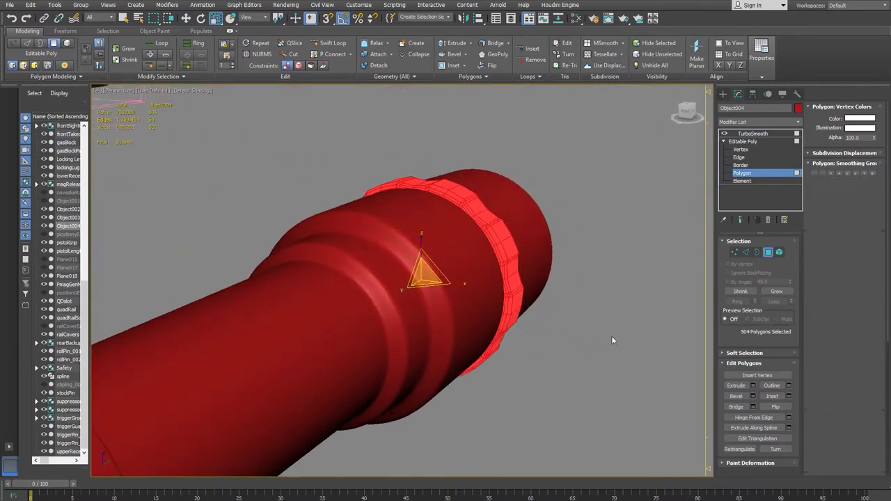
{"action": "key", "text": "4"}
{"action": "left_click", "coordinate": [555, 345]}
{"action": "middle_click_drag", "start_coordinate": [555, 346], "coordinate": [520, 338], "text": "alt"}
- Select all of the notched ring's polygons again and widen them slightly along the flashlight's length, the Y axis
{"action": "left_click", "coordinate": [369, 247]}
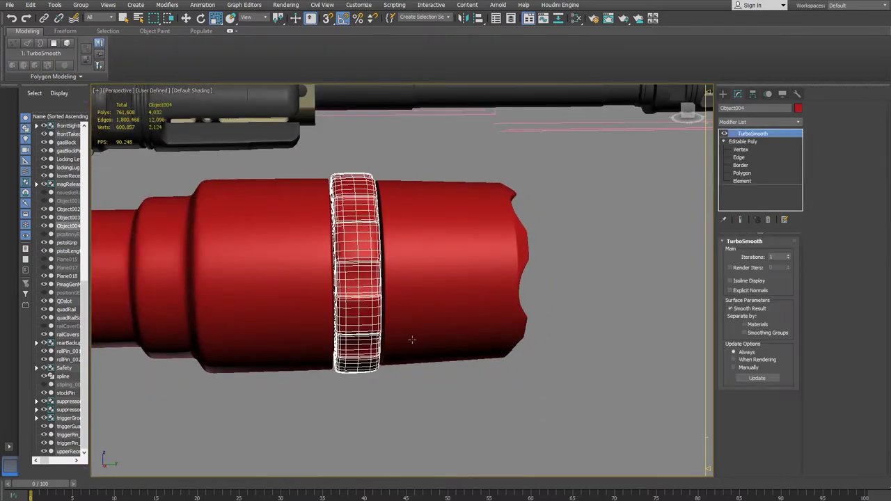
{"action": "left_click", "coordinate": [743, 173]}
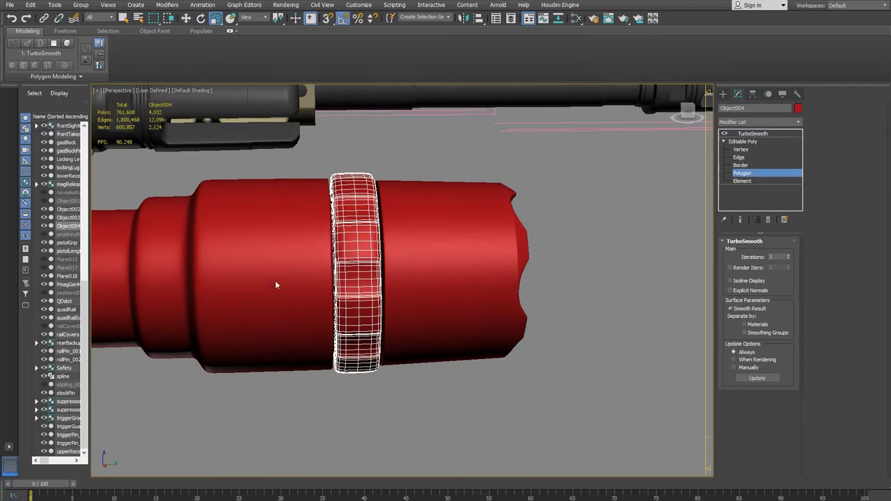
{"action": "key", "text": "ctrl+a"}
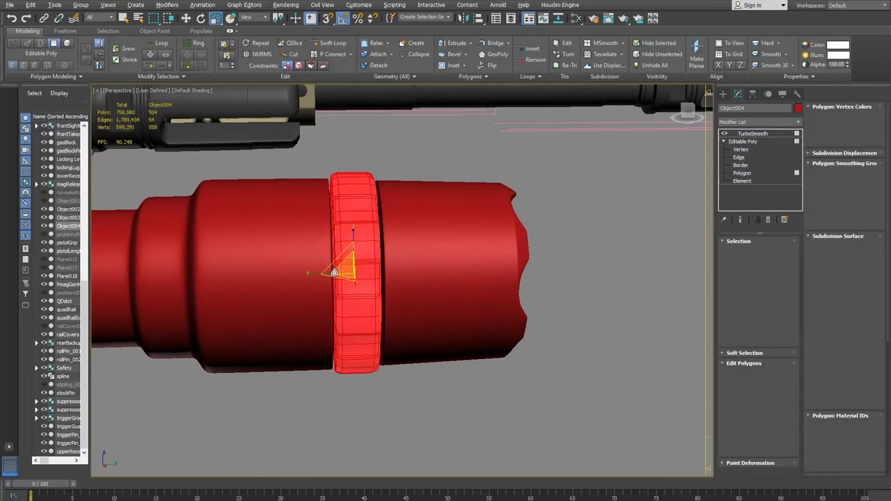
{"action": "left_click_drag", "start_coordinate": [312, 273], "coordinate": [308, 272]}
{"action": "left_click", "coordinate": [596, 311]}
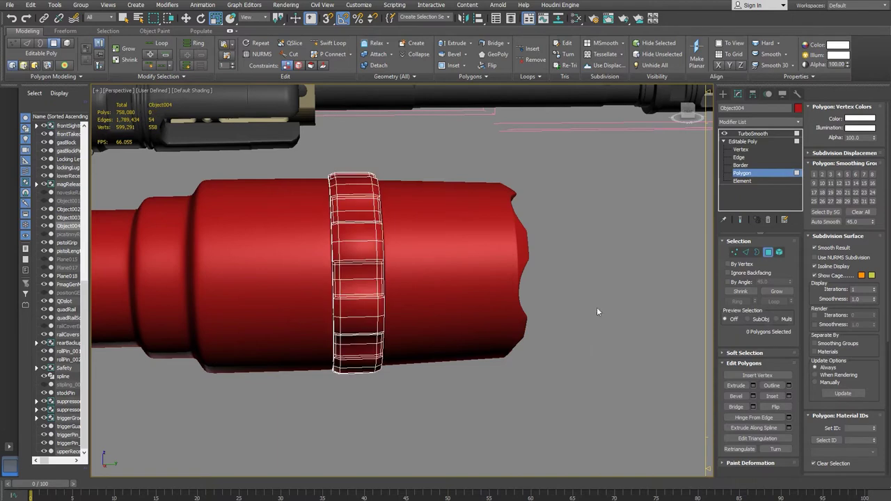
{"action": "key", "text": "ctrl+a"}
{"action": "left_click", "coordinate": [751, 174]}
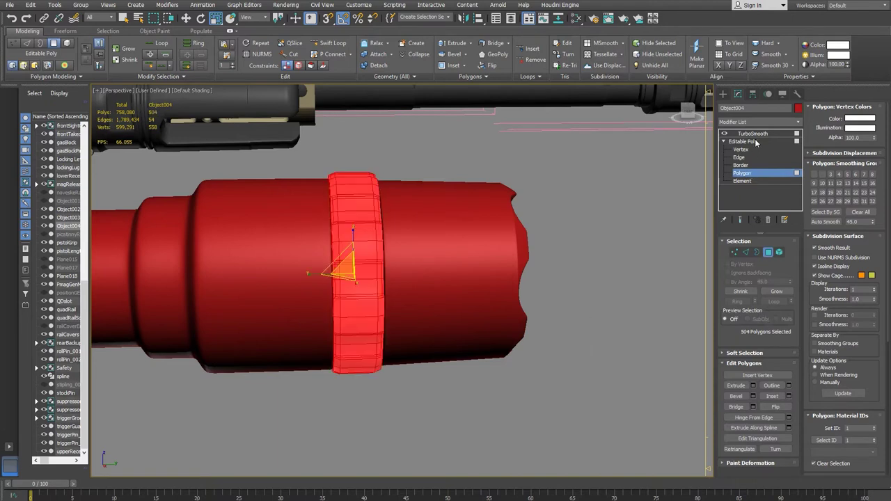
{"action": "left_click", "coordinate": [605, 244]}
{"action": "middle_click_drag", "start_coordinate": [620, 307], "coordinate": [890, 303], "text": "alt"}
{"action": "scroll", "coordinate": [582, 323], "scroll_direction": "down", "scroll_amount": 5}
{"action": "middle_click_drag", "start_coordinate": [529, 372], "coordinate": [550, 373], "text": "alt"}
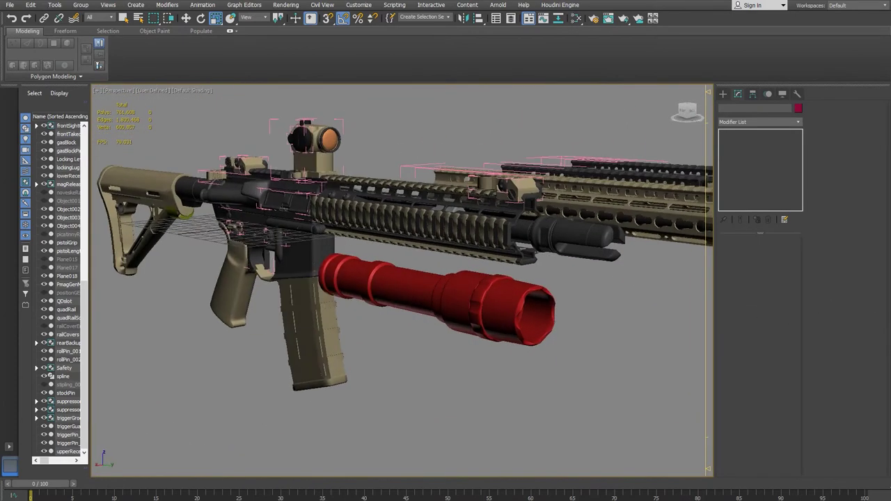
{"action": "left_click", "coordinate": [239, 497]}
{"action": "left_click", "coordinate": [290, 478]}
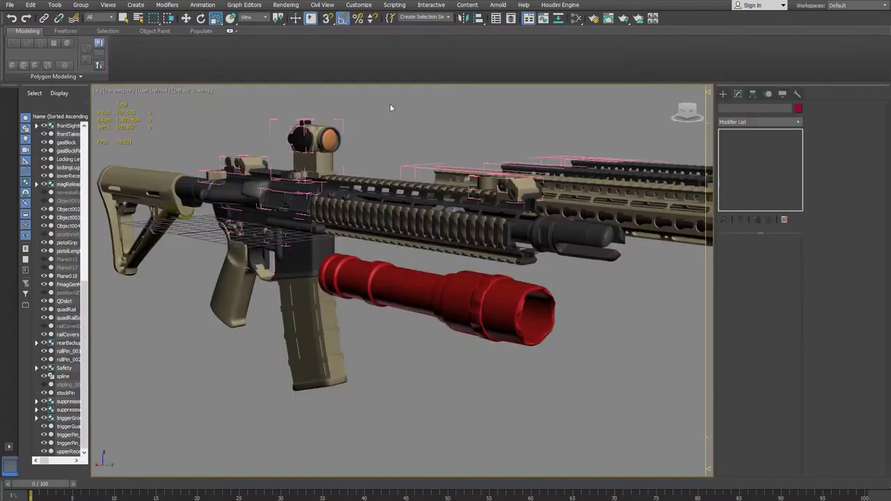
- Select the two edge loops bounding the step beside the tail rim of the flashlight body, in its Edit Poly modifier
{"action": "middle_click_drag", "start_coordinate": [390, 104], "coordinate": [386, 289], "text": "alt"}
{"action": "scroll", "coordinate": [386, 292], "scroll_direction": "up", "scroll_amount": 5}
{"action": "scroll", "coordinate": [418, 306], "scroll_direction": "up", "scroll_amount": 8}
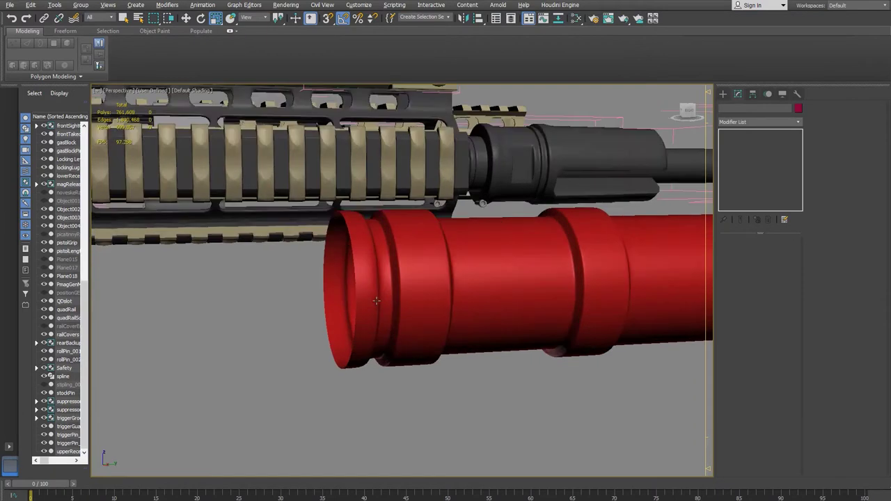
{"action": "left_click", "coordinate": [352, 244]}
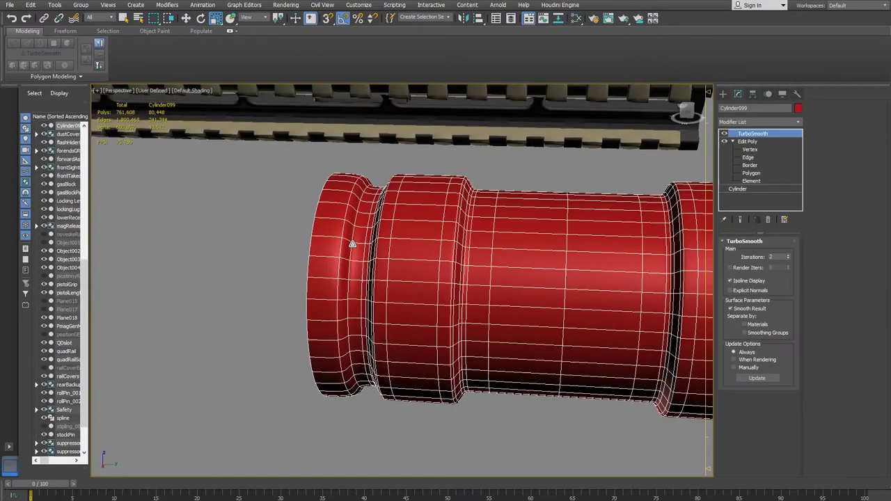
{"action": "left_click", "coordinate": [751, 157]}
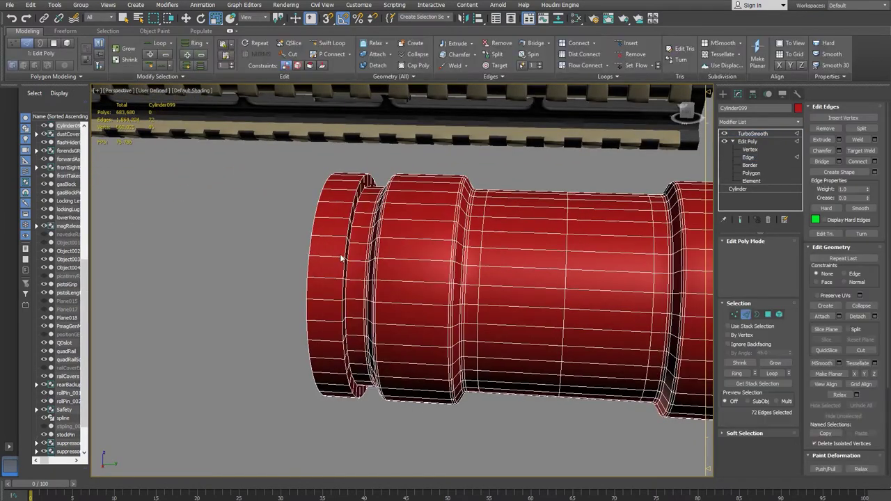
{"action": "middle_click_drag", "start_coordinate": [345, 254], "coordinate": [448, 259], "text": "alt"}
{"action": "scroll", "coordinate": [449, 259], "scroll_direction": "up", "scroll_amount": 5}
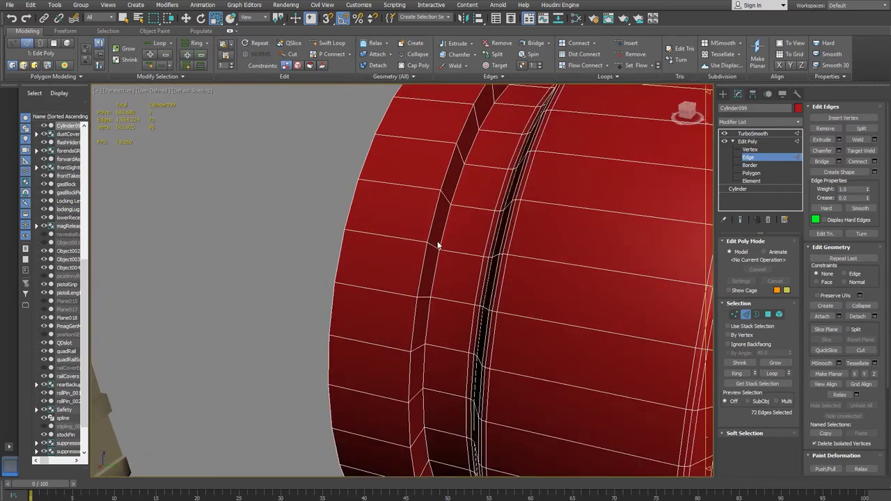
{"action": "left_click", "coordinate": [432, 228]}
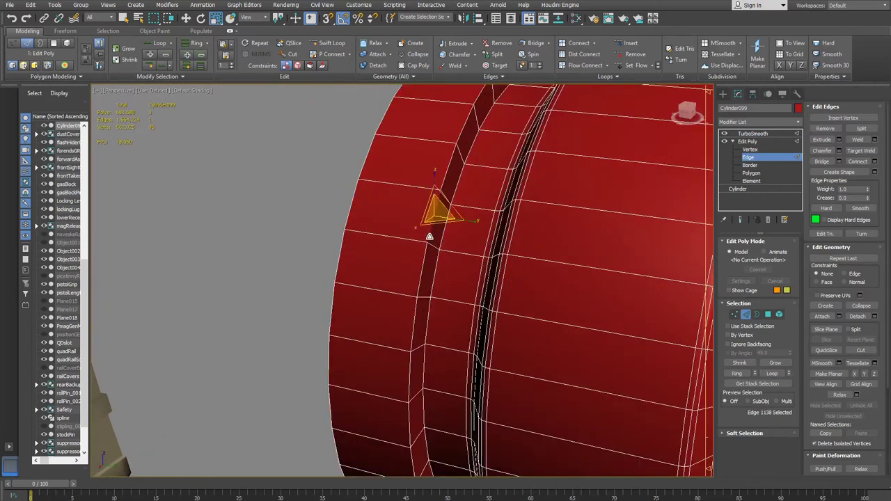
{"action": "double_click", "coordinate": [430, 236]}
{"action": "double_click", "coordinate": [440, 238], "text": "ctrl"}
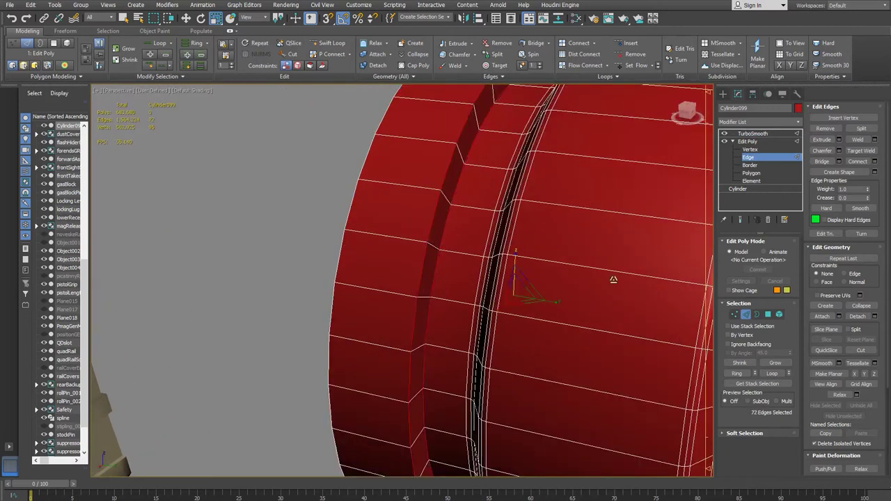
- Chamfer the two selected edge loops beside the flashlight's tail rim by 0.429 in with 2 segments
{"action": "left_click", "coordinate": [839, 150]}
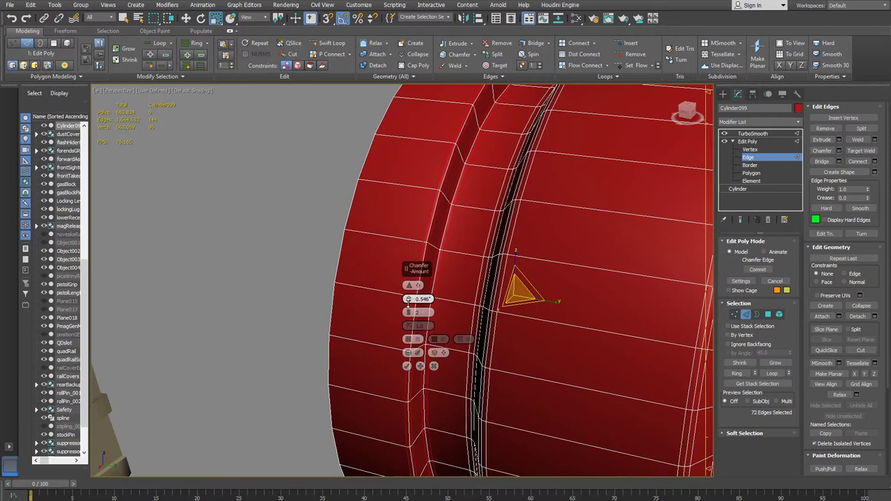
{"action": "left_click_drag", "start_coordinate": [415, 352], "coordinate": [409, 367]}
{"action": "left_click_drag", "start_coordinate": [408, 313], "coordinate": [408, 296]}
{"action": "key", "text": "Return"}
{"action": "left_click", "coordinate": [841, 351]}
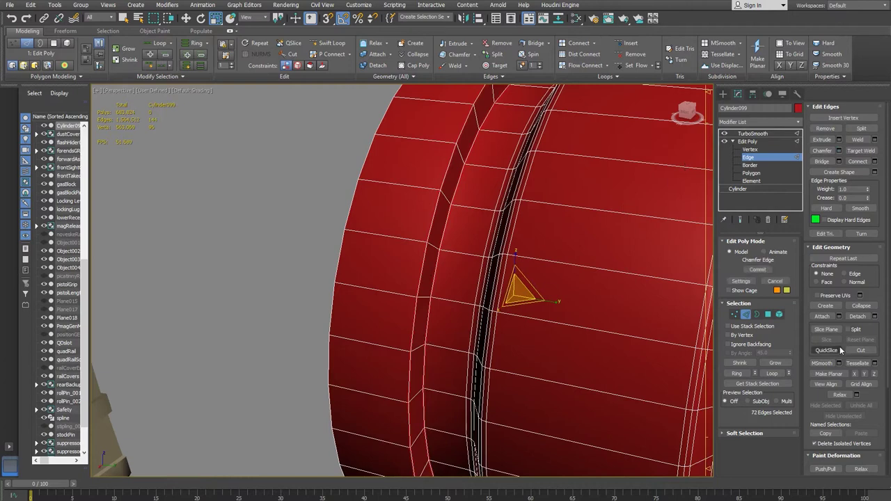
{"action": "middle_click_drag", "start_coordinate": [445, 262], "coordinate": [438, 261], "text": "alt"}
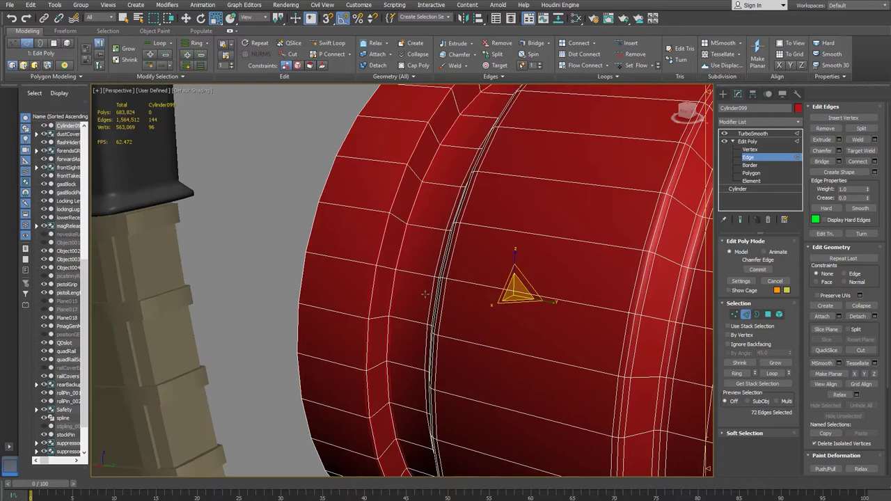
- Return to the TurboSmooth level, deselect the flashlight body and check its sharpened tail edges beside the rifle
{"action": "left_click", "coordinate": [748, 141]}
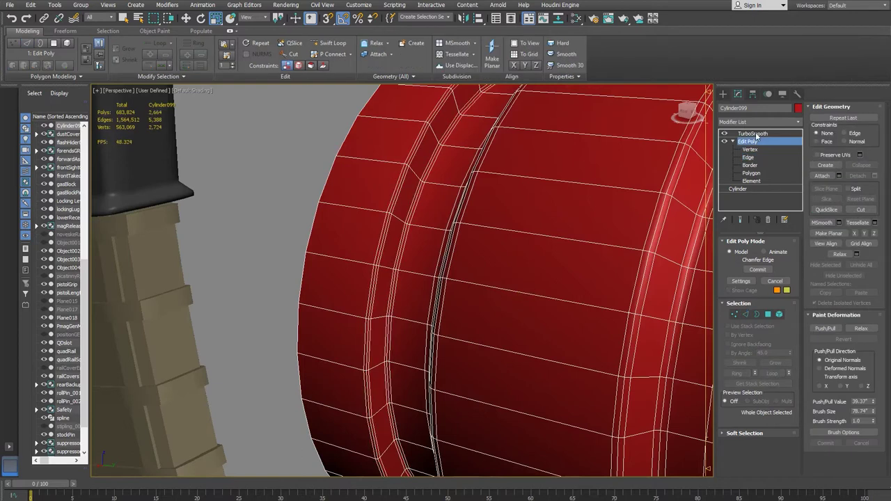
{"action": "left_click", "coordinate": [752, 133]}
{"action": "left_click", "coordinate": [256, 196]}
{"action": "scroll", "coordinate": [257, 197], "scroll_direction": "down", "scroll_amount": 5}
{"action": "middle_click_drag", "start_coordinate": [273, 215], "coordinate": [359, 353]}
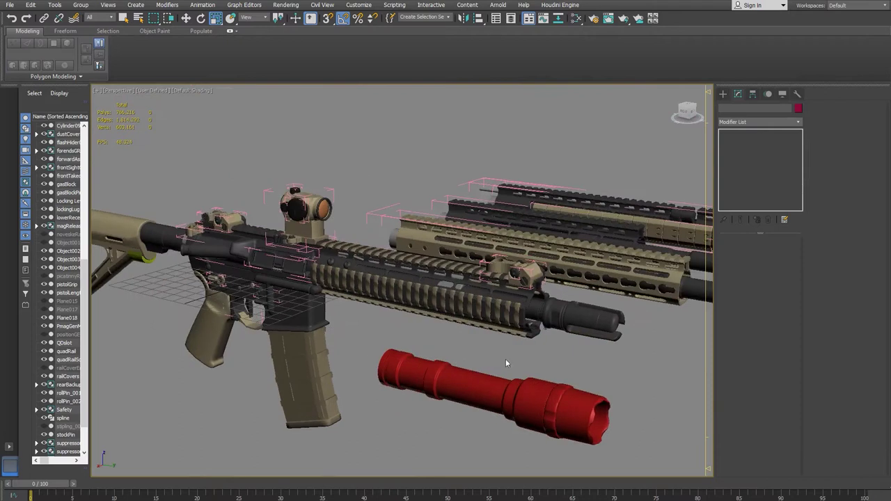
{"action": "middle_click_drag", "start_coordinate": [443, 339], "coordinate": [376, 306], "text": "alt"}
{"action": "scroll", "coordinate": [379, 308], "scroll_direction": "down", "scroll_amount": 5}
{"action": "scroll", "coordinate": [419, 349], "scroll_direction": "up", "scroll_amount": 7}
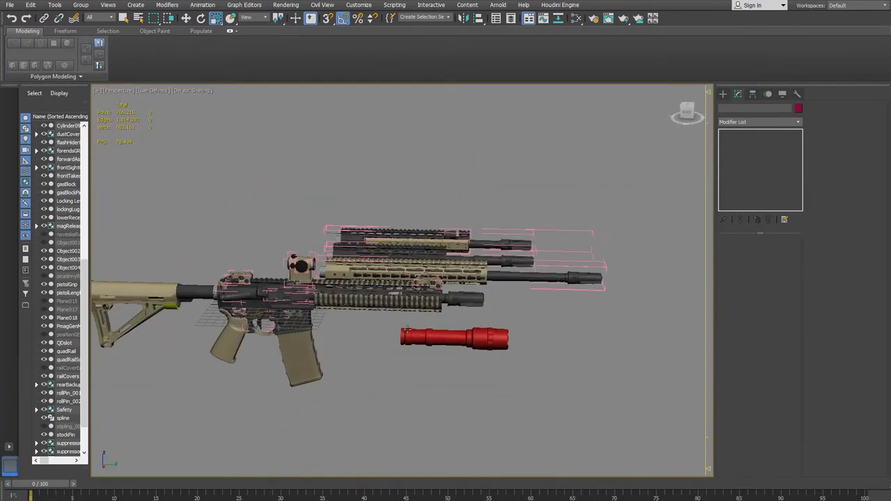
{"action": "scroll", "coordinate": [419, 354], "scroll_direction": "up", "scroll_amount": 5}
- Reselect the flashlight body, inspect its smoothed tail section and enter the edge level of its Edit Poly modifier
{"action": "left_click", "coordinate": [254, 225]}
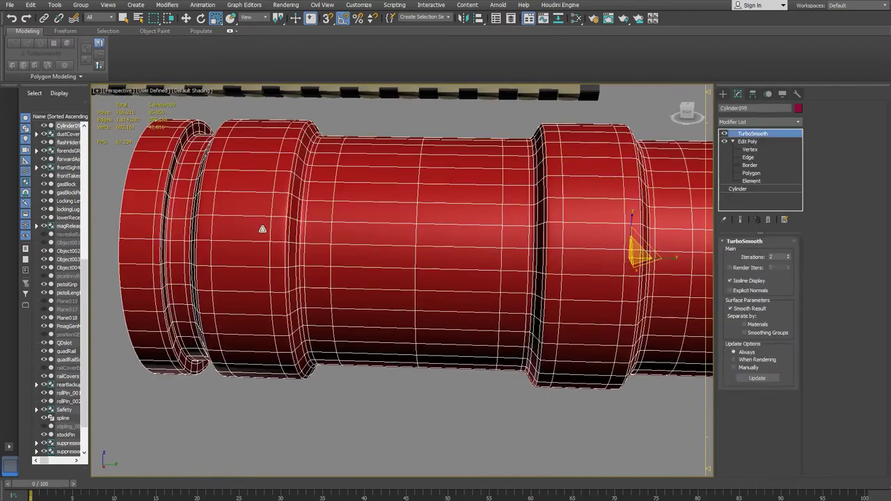
{"action": "middle_click_drag", "start_coordinate": [255, 225], "coordinate": [290, 268], "text": "alt"}
{"action": "middle_click_drag", "start_coordinate": [228, 280], "coordinate": [268, 326], "text": "alt"}
{"action": "mouse_move", "coordinate": [240, 500]}
{"action": "left_click", "coordinate": [315, 462]}
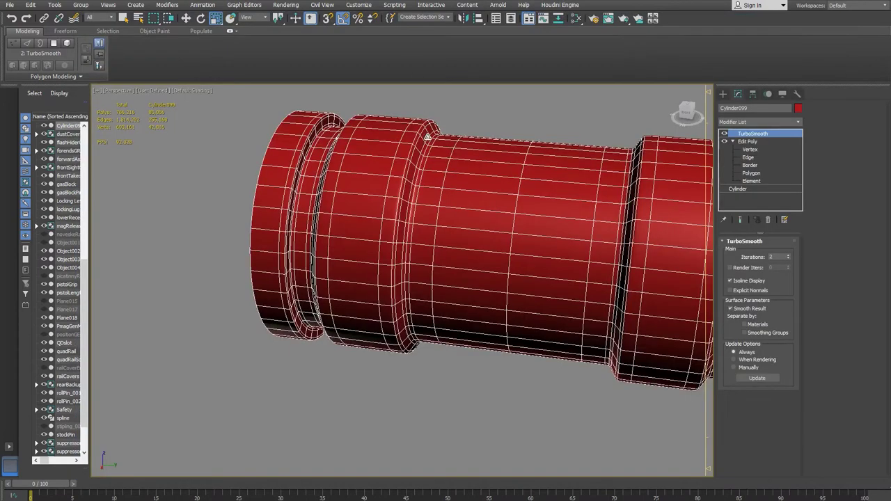
{"action": "middle_click_drag", "start_coordinate": [428, 137], "coordinate": [428, 262]}
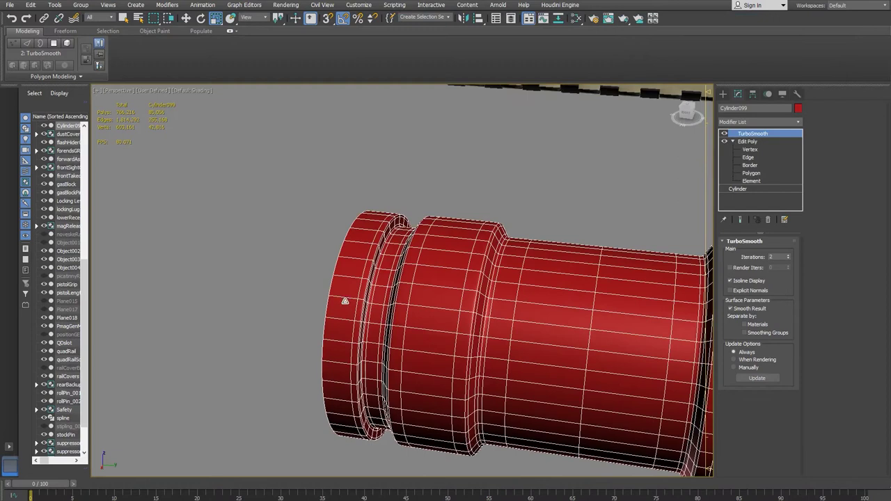
{"action": "scroll", "coordinate": [341, 292], "scroll_direction": "up", "scroll_amount": 3}
{"action": "left_click", "coordinate": [749, 158]}
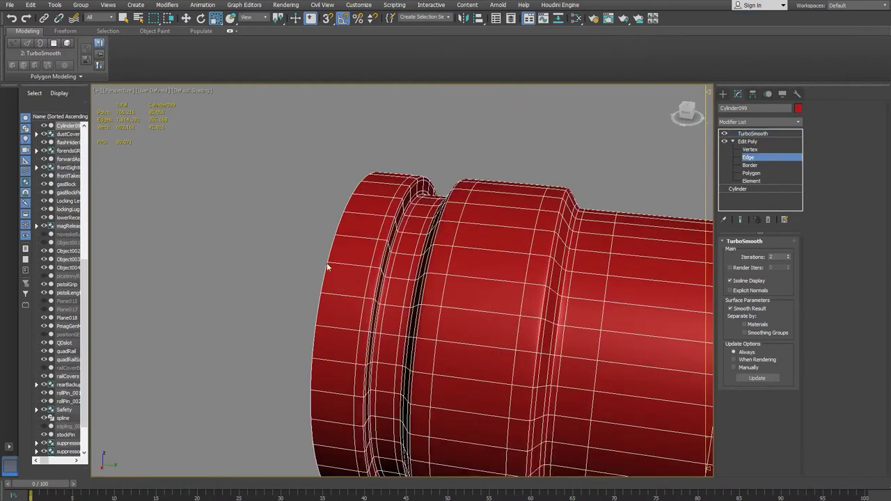
- Reselect the two edge loops bounding the step beside the tail rim and commit their chamfer at 0.429 in with 2 segments
{"action": "left_click", "coordinate": [343, 258]}
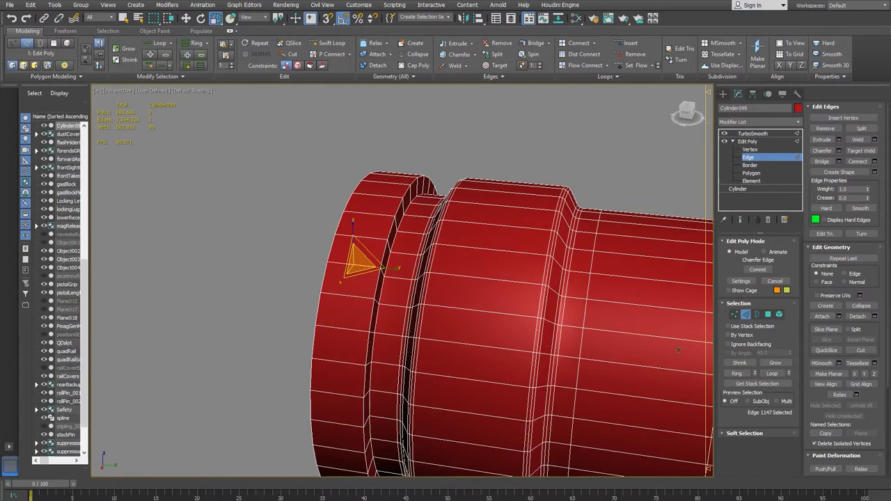
{"action": "double_click", "coordinate": [348, 296]}
{"action": "left_click", "coordinate": [348, 296]}
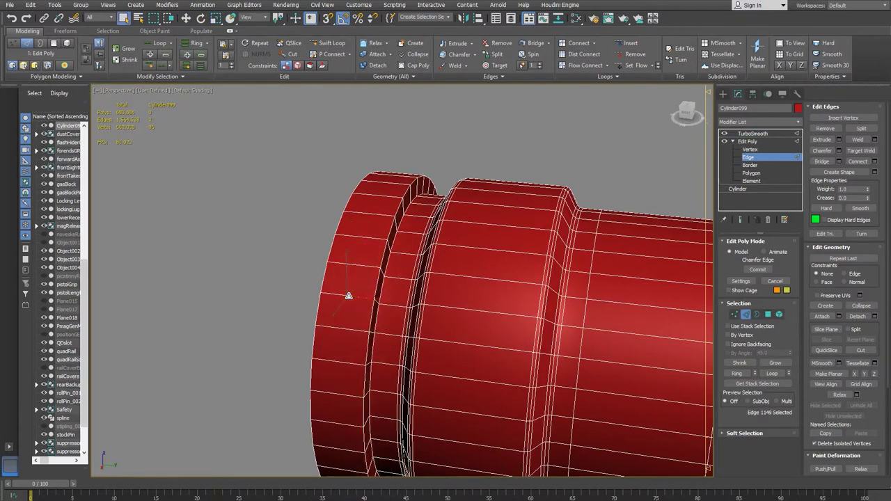
{"action": "middle_click_drag", "start_coordinate": [472, 320], "coordinate": [350, 314], "text": "alt"}
{"action": "scroll", "coordinate": [353, 326], "scroll_direction": "up", "scroll_amount": 2}
{"action": "left_click", "coordinate": [371, 303]}
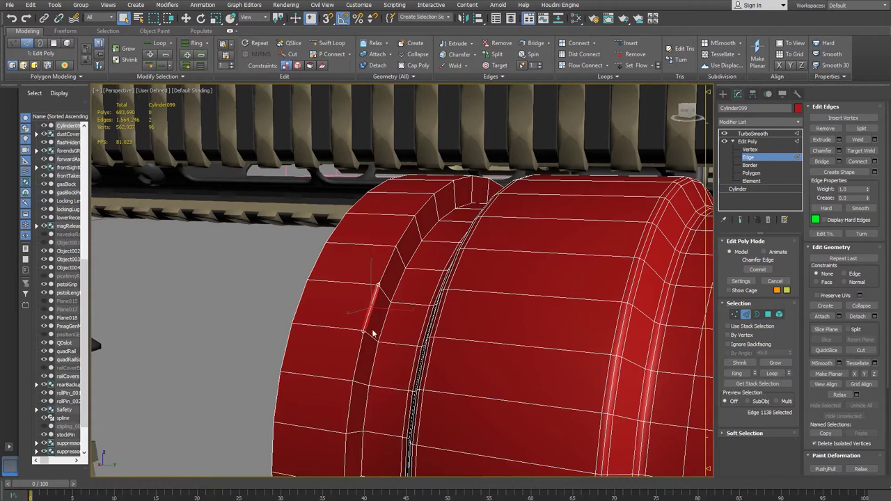
{"action": "left_click", "coordinate": [387, 262], "text": "shift"}
{"action": "key", "text": "semicolon"}
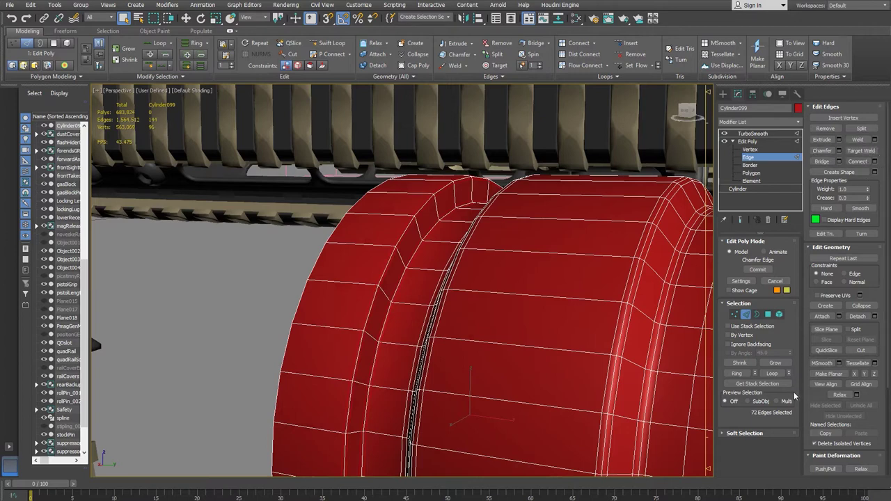
{"action": "left_click", "coordinate": [841, 154]}
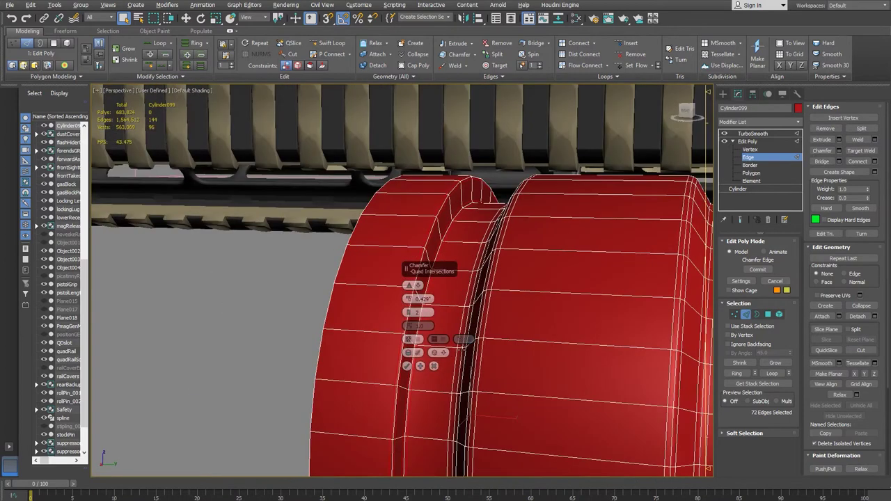
{"action": "left_click", "coordinate": [408, 365]}
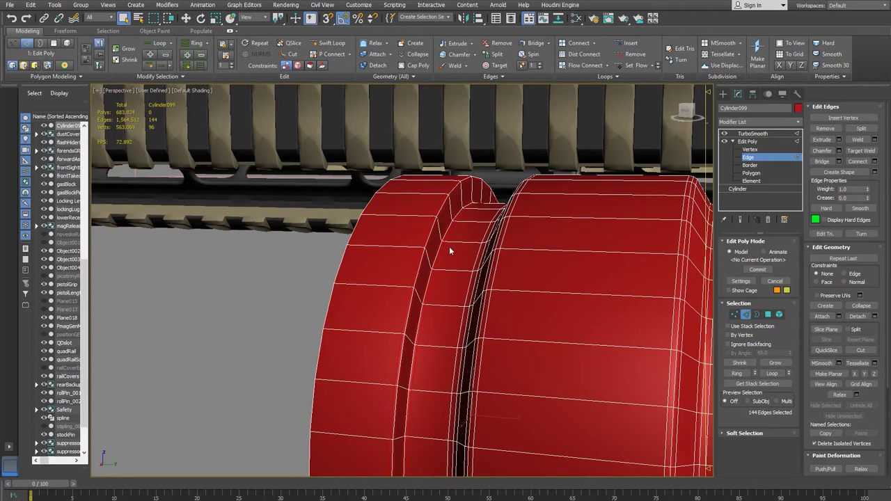
- Select the full ring of lengthwise edges around the flashlight's tail rim
{"action": "key", "text": "alt+q"}
{"action": "left_click", "coordinate": [418, 272]}
{"action": "middle_click_drag", "start_coordinate": [441, 280], "coordinate": [408, 315], "text": "alt"}
{"action": "scroll", "coordinate": [428, 286], "scroll_direction": "down", "scroll_amount": 2}
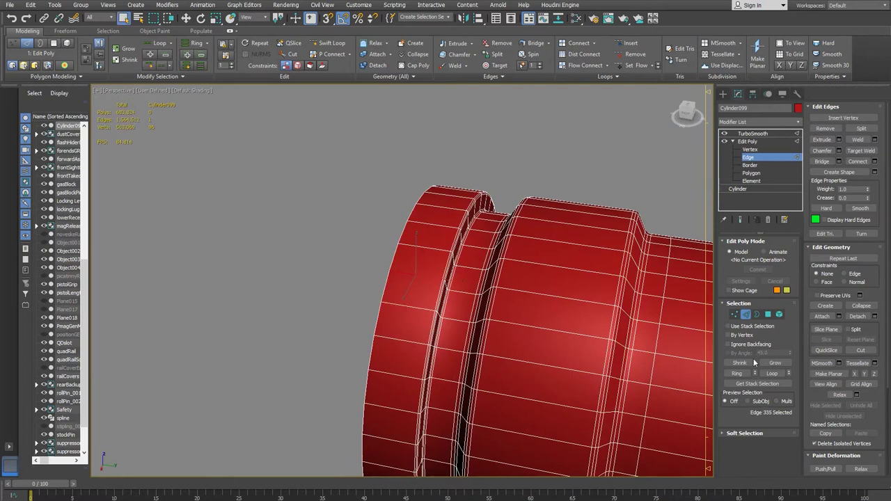
{"action": "left_click", "coordinate": [737, 374]}
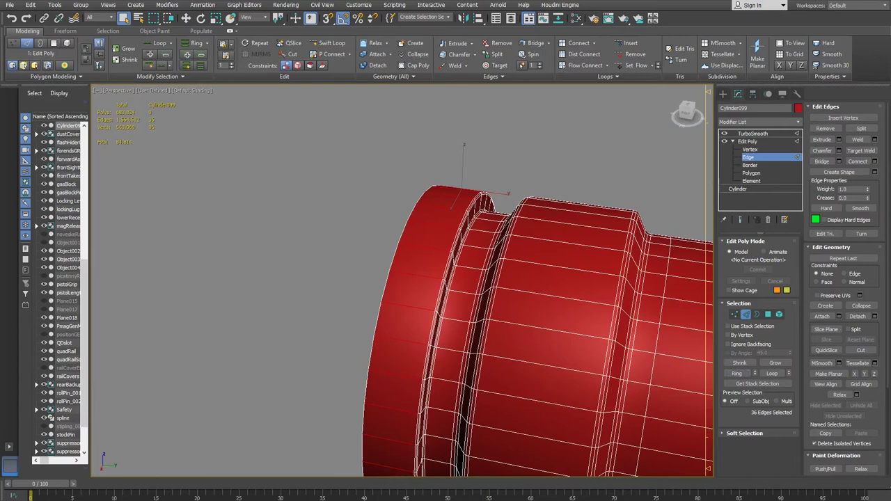
{"action": "middle_click_drag", "start_coordinate": [413, 284], "coordinate": [399, 245], "text": "alt"}
{"action": "middle_click_drag", "start_coordinate": [369, 217], "coordinate": [405, 204], "text": "alt"}
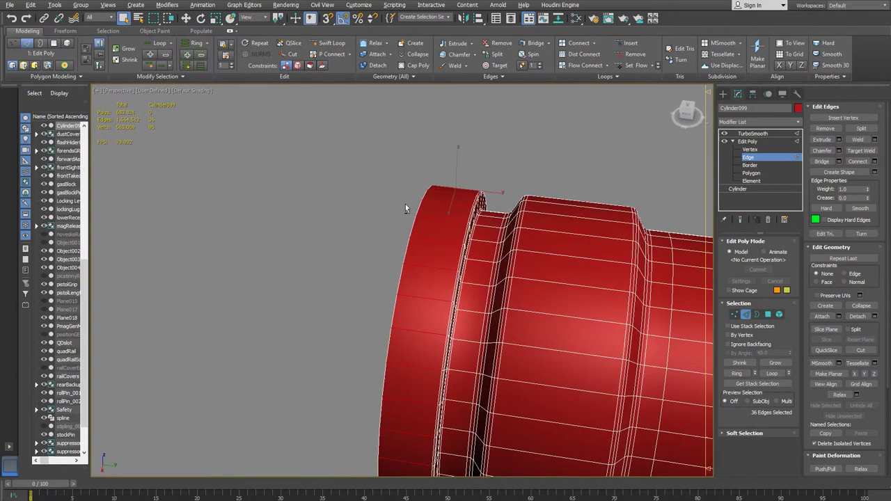
- Leave the flashlight's edge level and select the knurled texturing of the side dial on the rifle's optic
{"action": "middle_click_drag", "start_coordinate": [424, 244], "coordinate": [482, 293]}
{"action": "scroll", "coordinate": [431, 220], "scroll_direction": "down", "scroll_amount": 3}
{"action": "middle_click_drag", "start_coordinate": [431, 219], "coordinate": [473, 384]}
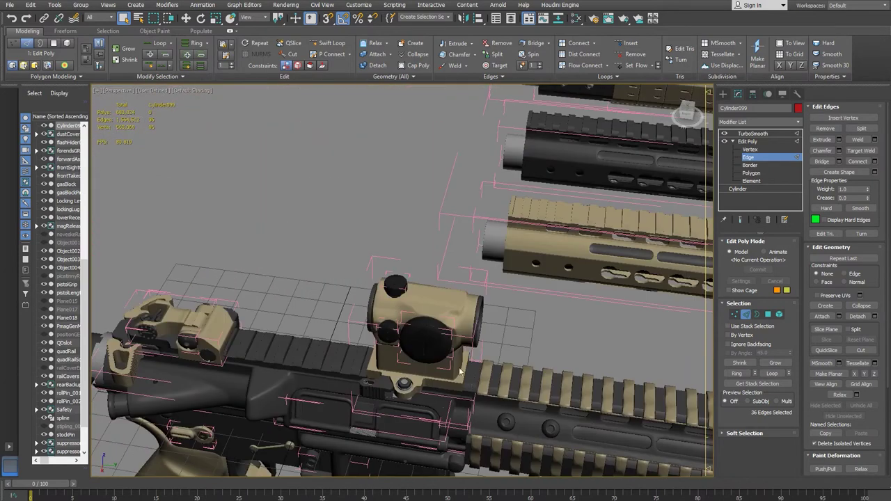
{"action": "scroll", "coordinate": [425, 337], "scroll_direction": "up", "scroll_amount": 3}
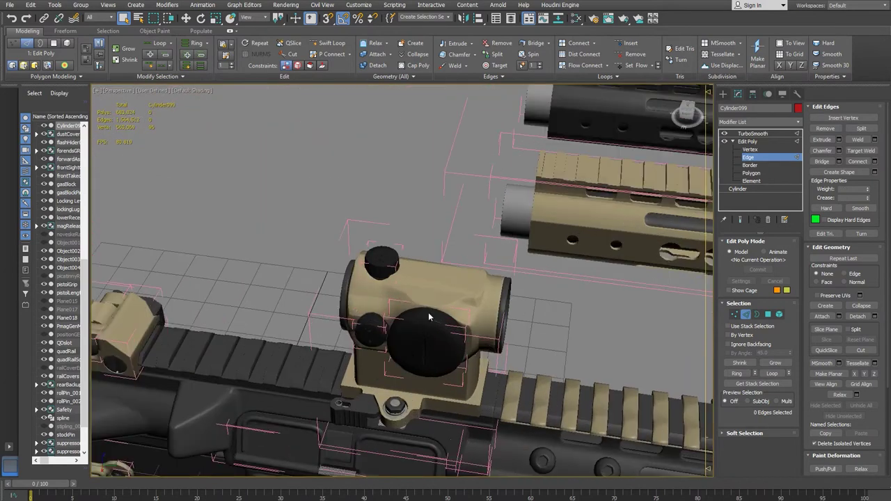
{"action": "left_click", "coordinate": [749, 158]}
{"action": "key", "text": "ctrl+e"}
{"action": "left_click", "coordinate": [423, 313]}
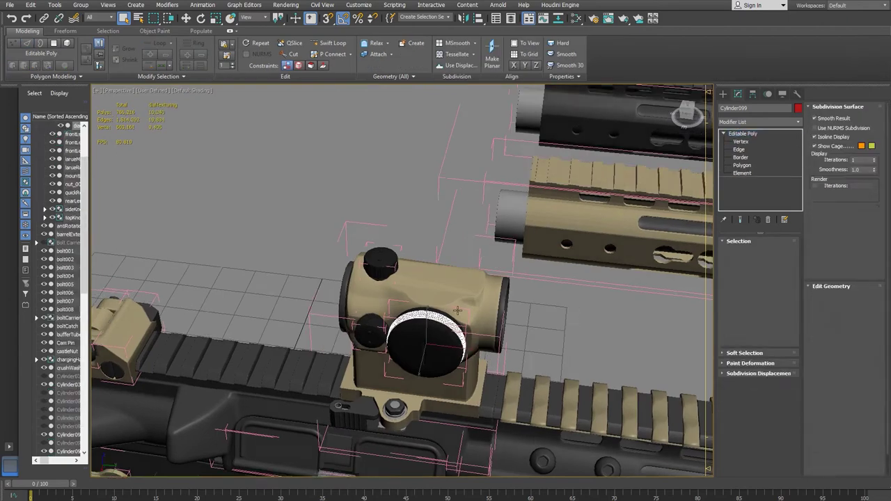
- Examine the pyramid knurling pattern on the optic's side dial up close from several angles
{"action": "key", "text": "z"}
{"action": "middle_click_drag", "start_coordinate": [411, 305], "coordinate": [510, 319], "text": "alt"}
{"action": "scroll", "coordinate": [452, 213], "scroll_direction": "up", "scroll_amount": 2}
{"action": "scroll", "coordinate": [493, 252], "scroll_direction": "up", "scroll_amount": 1}
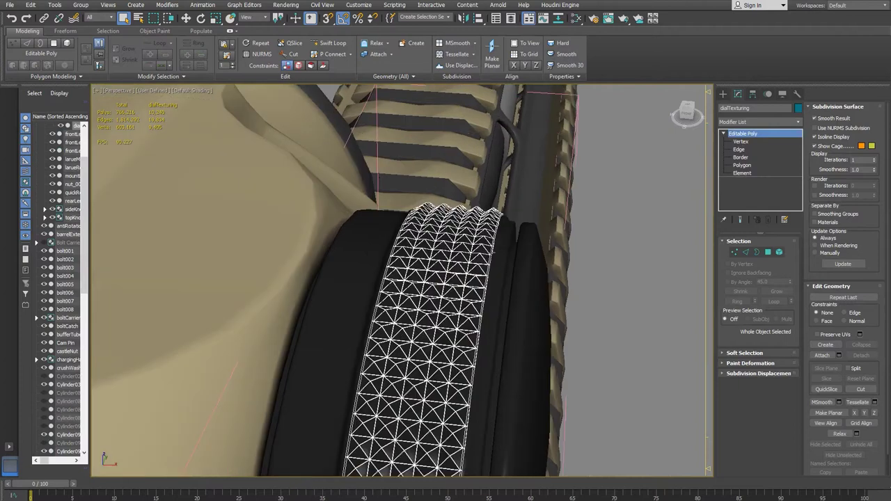
{"action": "left_click", "coordinate": [676, 225]}
{"action": "middle_click_drag", "start_coordinate": [582, 274], "coordinate": [362, 337], "text": "alt"}
{"action": "left_click", "coordinate": [480, 336]}
{"action": "scroll", "coordinate": [363, 339], "scroll_direction": "up", "scroll_amount": 2}
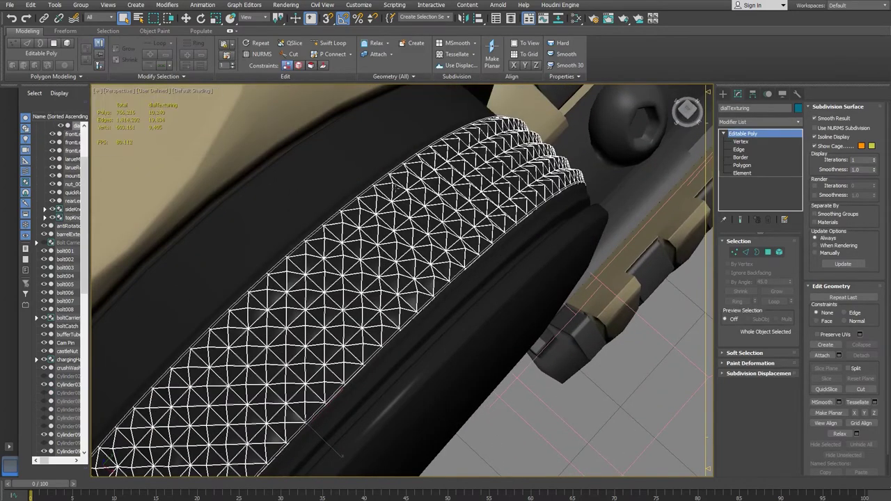
- Create a standard plane just beyond the flashlight's tail end, about 19 in long and 25.6 in wide
{"action": "scroll", "coordinate": [591, 263], "scroll_direction": "down", "scroll_amount": 6}
{"action": "middle_click_drag", "start_coordinate": [644, 315], "coordinate": [473, 210]}
{"action": "scroll", "coordinate": [490, 236], "scroll_direction": "down", "scroll_amount": 2}
{"action": "middle_click_drag", "start_coordinate": [508, 278], "coordinate": [368, 292]}
{"action": "scroll", "coordinate": [453, 204], "scroll_direction": "down", "scroll_amount": 3}
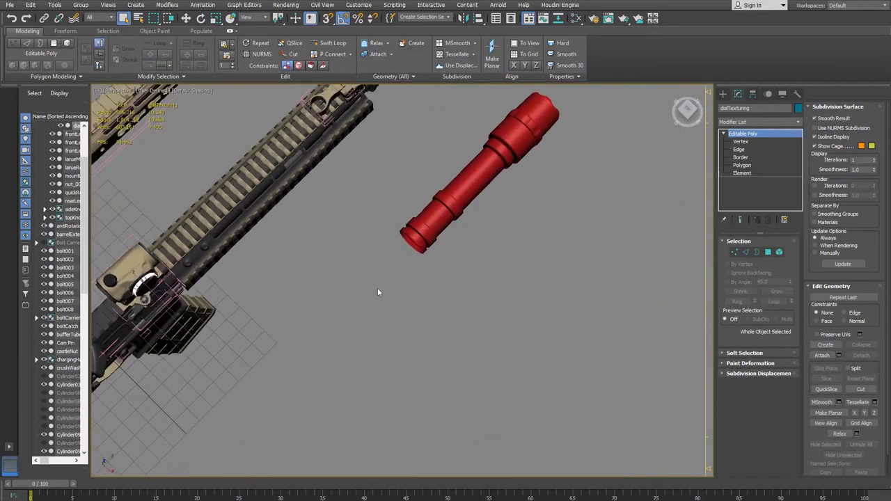
{"action": "scroll", "coordinate": [369, 293], "scroll_direction": "up", "scroll_amount": 2}
{"action": "middle_click_drag", "start_coordinate": [492, 300], "coordinate": [458, 327]}
{"action": "scroll", "coordinate": [422, 274], "scroll_direction": "up", "scroll_amount": 2}
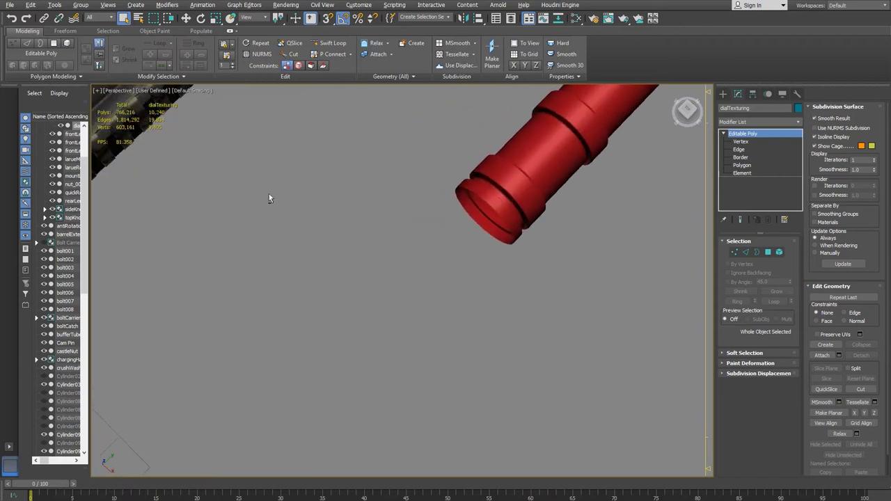
{"action": "middle_click_drag", "start_coordinate": [267, 192], "coordinate": [290, 207], "text": "alt"}
{"action": "middle_click_drag", "start_coordinate": [536, 192], "coordinate": [562, 349]}
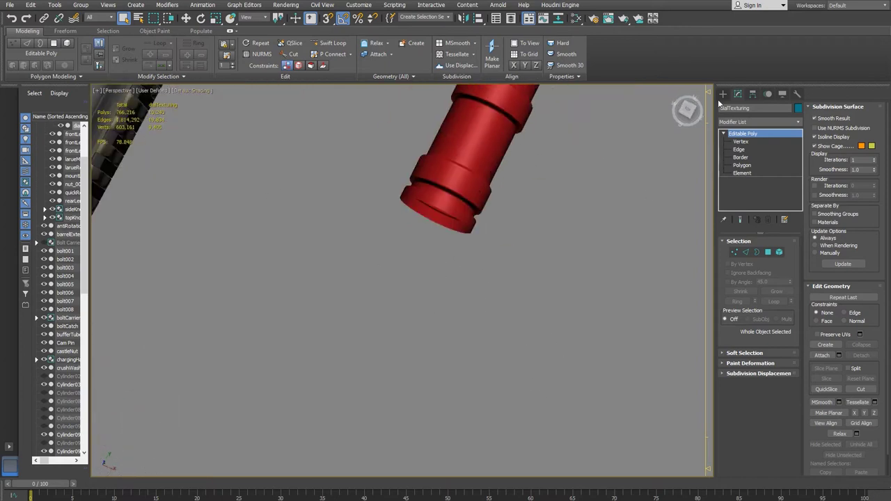
{"action": "left_click", "coordinate": [723, 93]}
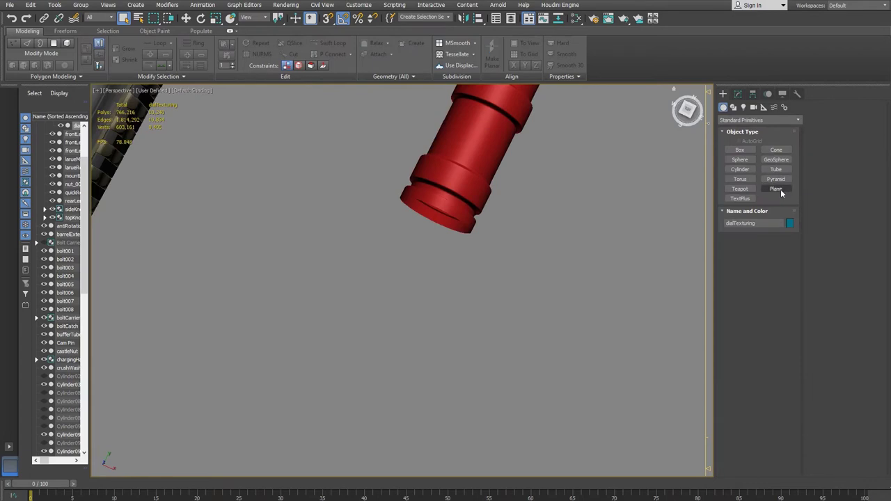
{"action": "left_click", "coordinate": [775, 189]}
{"action": "left_click_drag", "start_coordinate": [443, 304], "coordinate": [467, 330]}
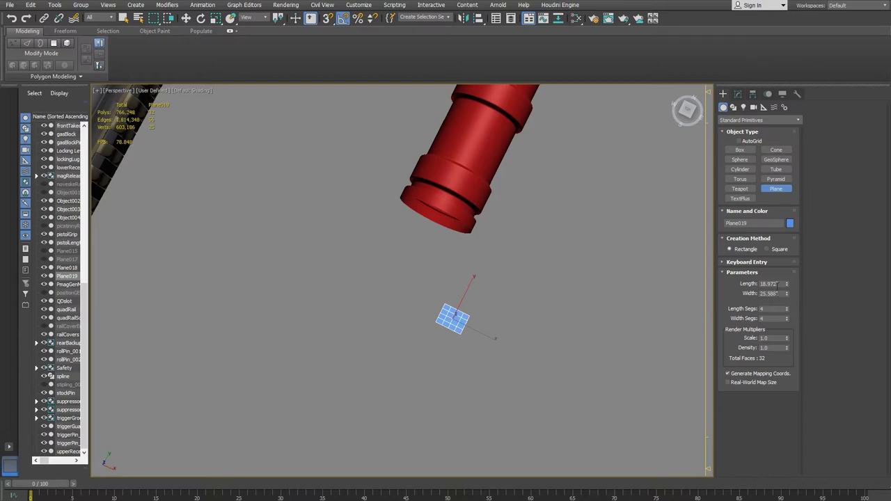
- Set the new plane's length and width to 2 in each
{"action": "double_click", "coordinate": [769, 283]}
{"action": "type", "text": "2"}
{"action": "key", "text": "Tab"}
{"action": "type", "text": "2"}
{"action": "key", "text": "Return"}
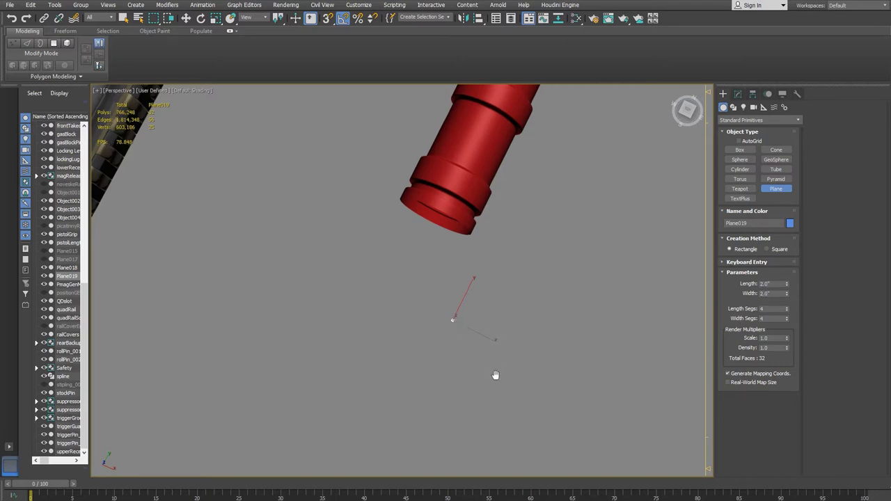
- Frame the small plane and set its length and width segments to 1 each
{"action": "middle_click_drag", "start_coordinate": [495, 374], "coordinate": [495, 384]}
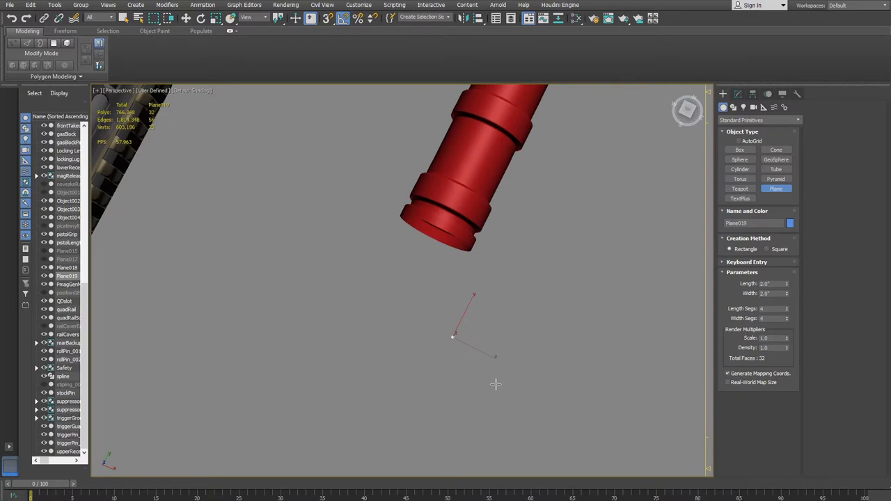
{"action": "key", "text": "z"}
{"action": "middle_click_drag", "start_coordinate": [461, 351], "coordinate": [496, 328], "text": "alt"}
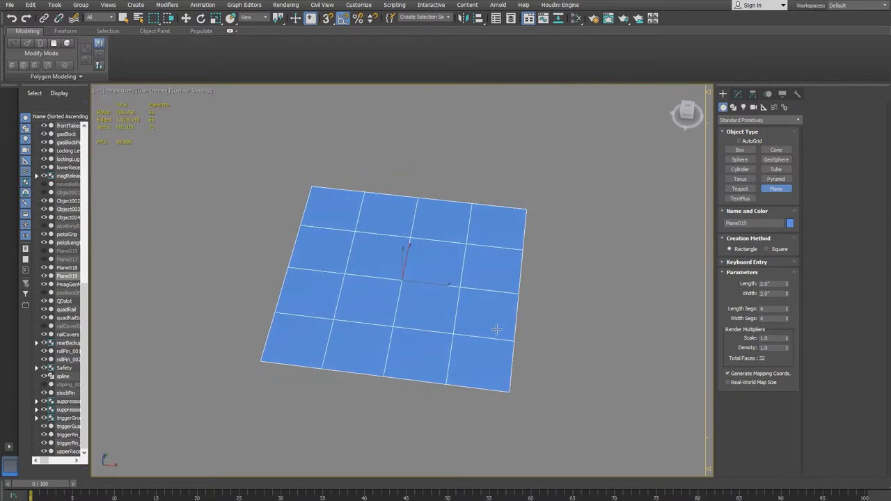
{"action": "right_click", "coordinate": [787, 309]}
{"action": "right_click", "coordinate": [786, 318]}
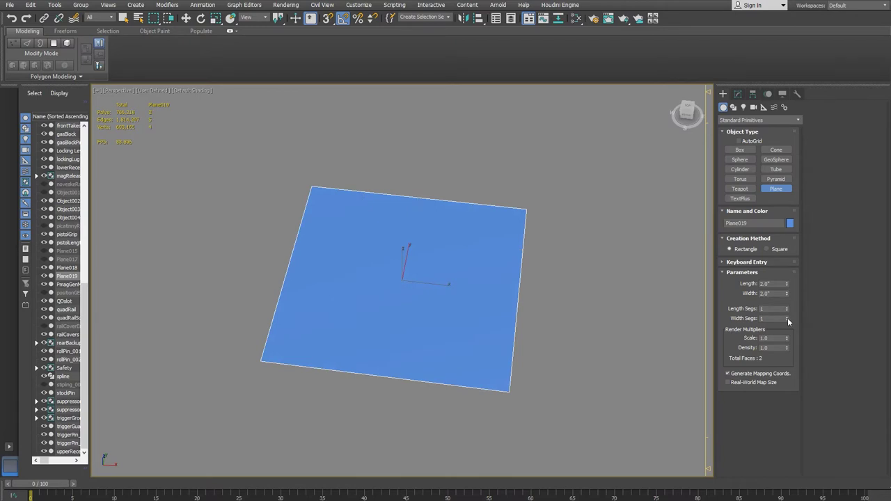
{"action": "middle_click_drag", "start_coordinate": [516, 270], "coordinate": [478, 278], "text": "alt"}
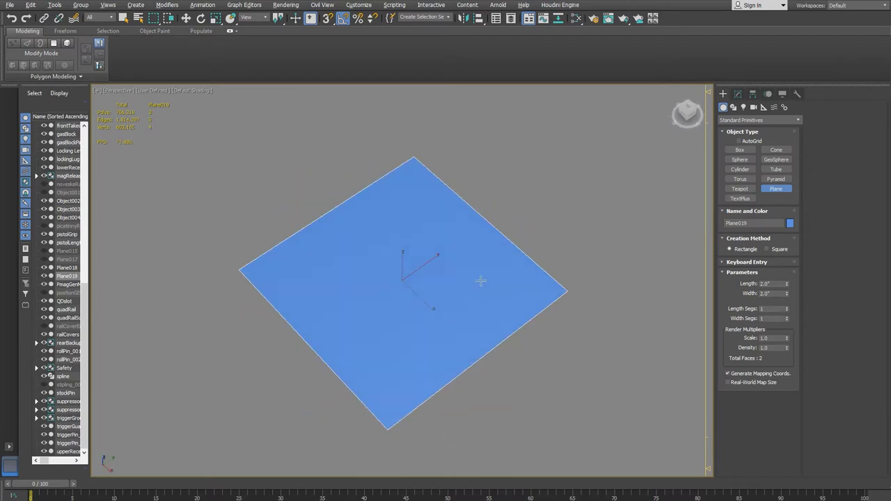
{"action": "middle_click_drag", "start_coordinate": [387, 339], "coordinate": [442, 340], "text": "alt"}
{"action": "middle_click_drag", "start_coordinate": [373, 276], "coordinate": [385, 283]}
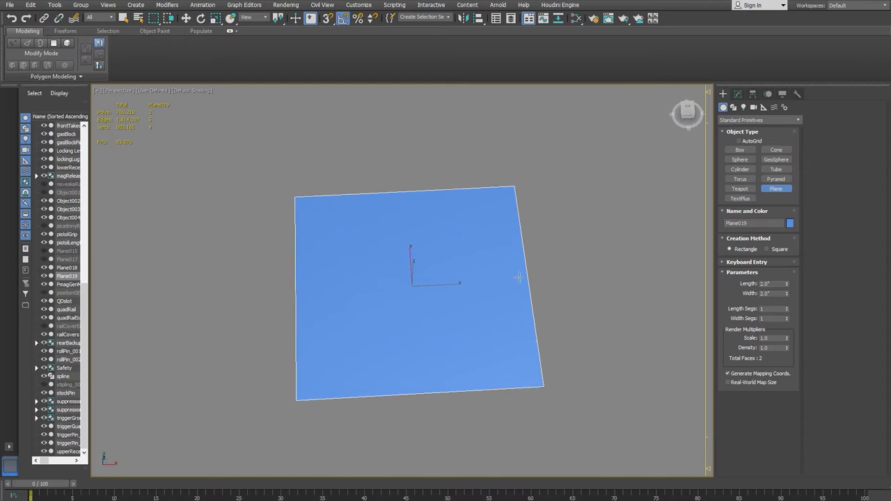
- Convert the 2 in square plane to an Editable Poly
{"action": "left_click", "coordinate": [738, 94]}
{"action": "right_click", "coordinate": [755, 135]}
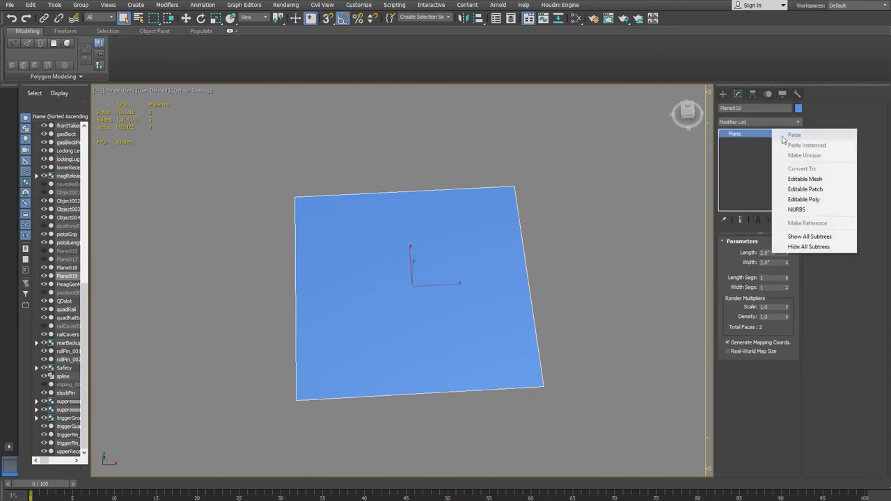
{"action": "left_click", "coordinate": [807, 200]}
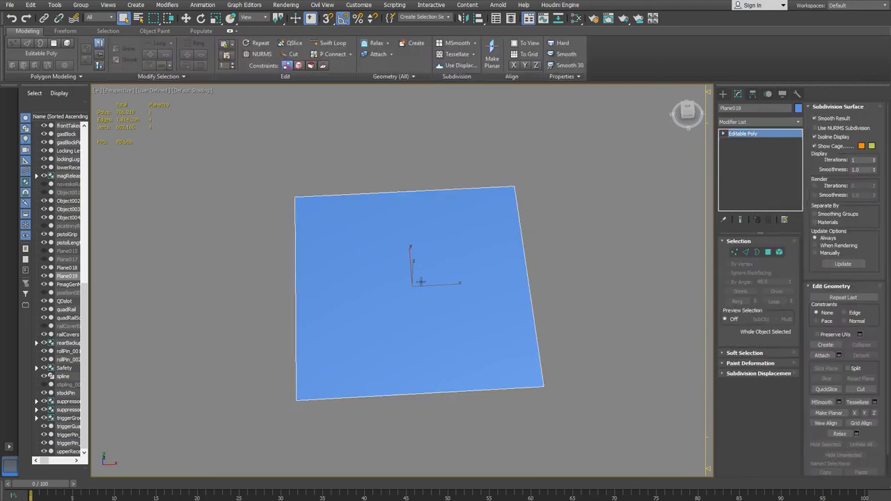
- Cut two diagonals from corner to corner across the plane's polygon, crossing at its centre
{"action": "left_click", "coordinate": [724, 133]}
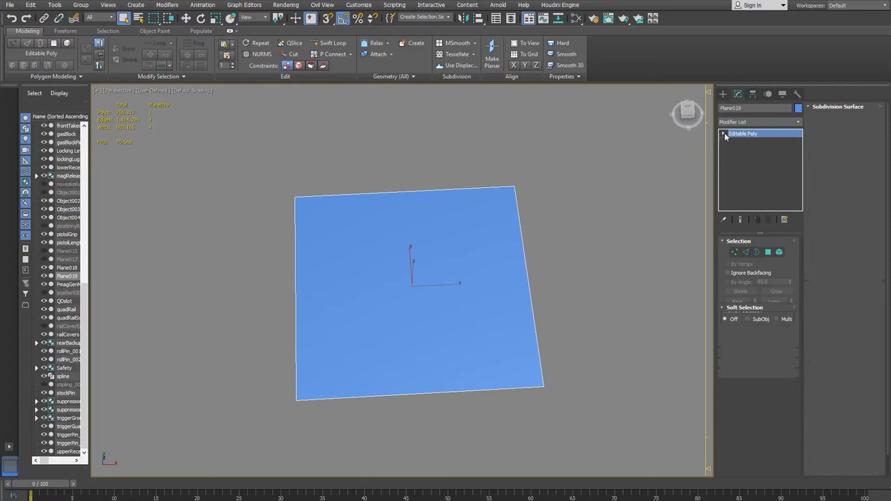
{"action": "key", "text": "1"}
{"action": "left_click", "coordinate": [743, 166]}
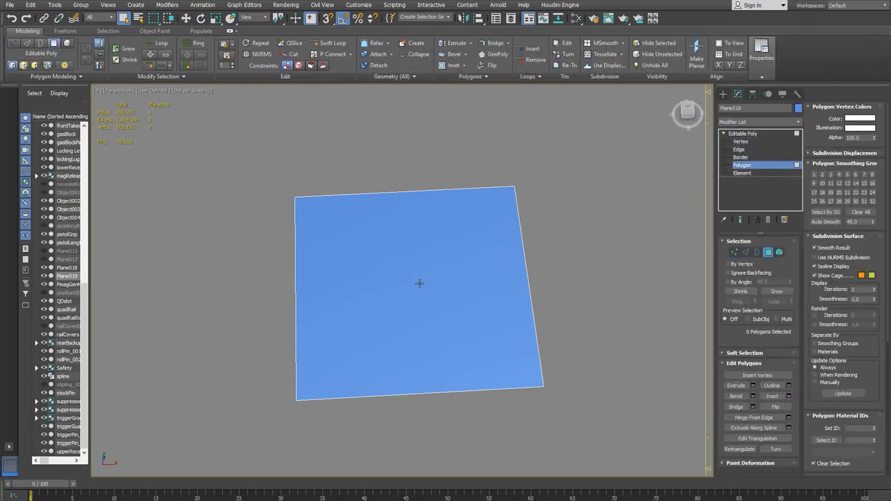
{"action": "left_click", "coordinate": [419, 283]}
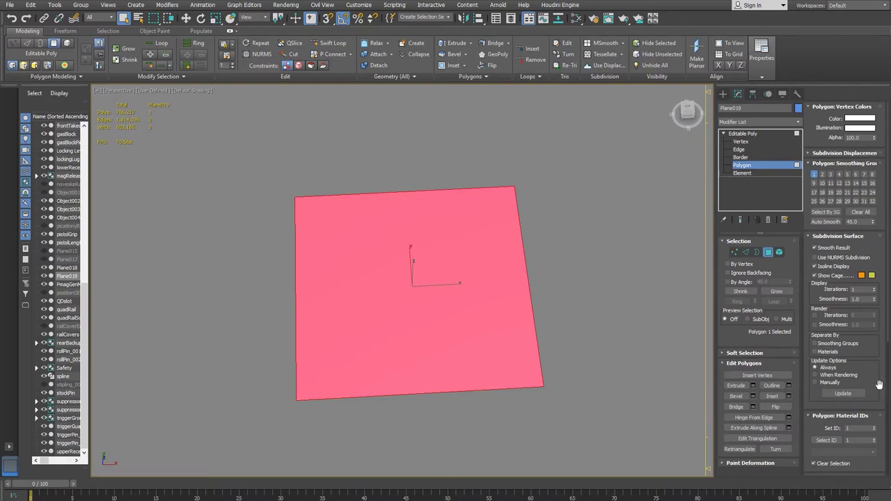
{"action": "left_click_drag", "start_coordinate": [878, 385], "coordinate": [888, 133]}
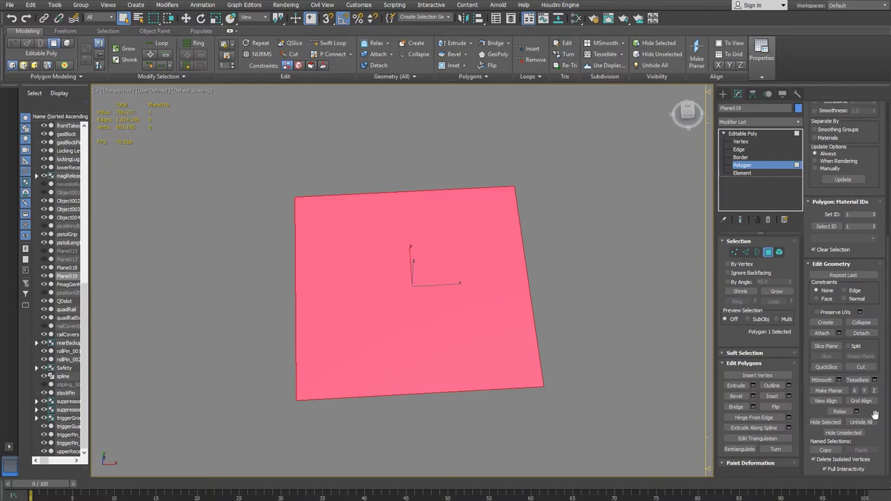
{"action": "left_click", "coordinate": [292, 54]}
{"action": "left_click", "coordinate": [298, 400]}
{"action": "left_click", "coordinate": [515, 186]}
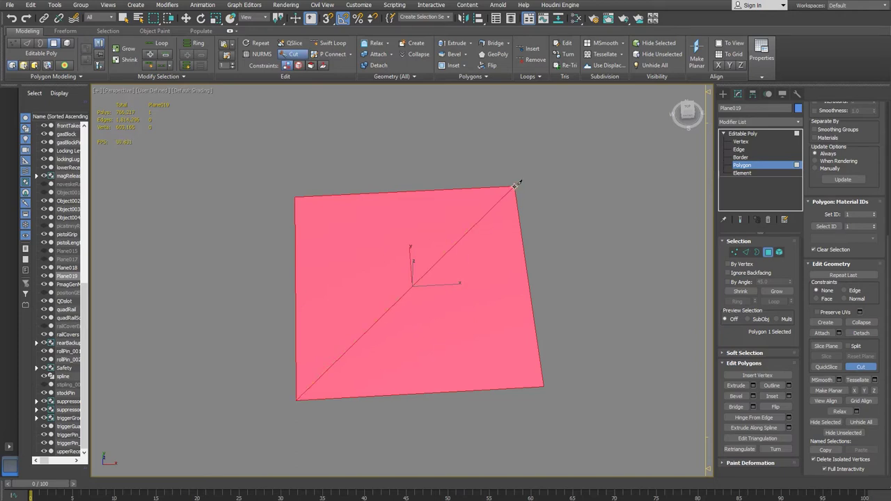
{"action": "left_click", "coordinate": [544, 385]}
{"action": "left_click", "coordinate": [295, 198]}
{"action": "right_click", "coordinate": [385, 279]}
- Select the centre vertex where the diagonals cross and raise it along Z to form a low pyramid
{"action": "left_click", "coordinate": [742, 141]}
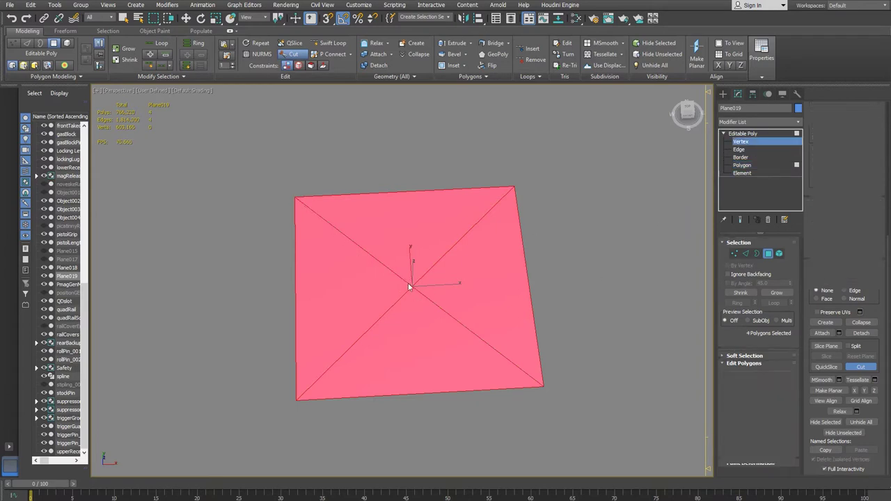
{"action": "left_click", "coordinate": [413, 285]}
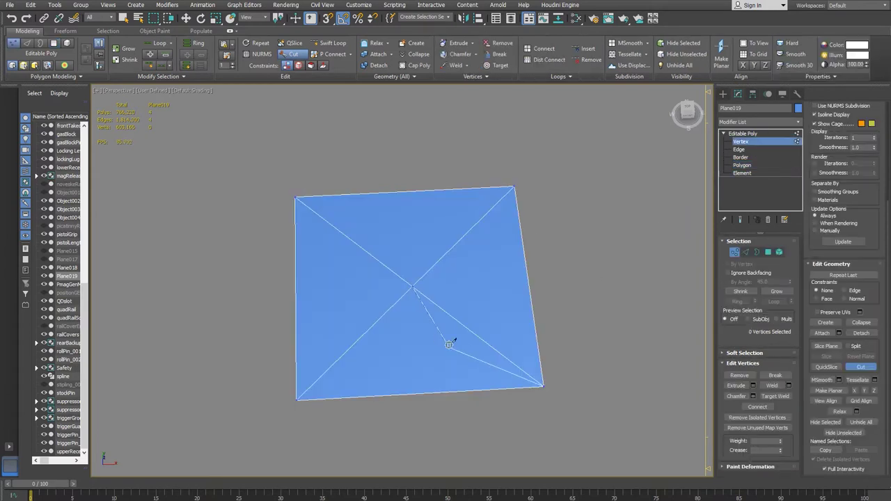
{"action": "right_click", "coordinate": [418, 288]}
{"action": "right_click", "coordinate": [416, 287]}
{"action": "middle_click_drag", "start_coordinate": [443, 328], "coordinate": [462, 293], "text": "alt"}
{"action": "key", "text": "w"}
{"action": "left_click_drag", "start_coordinate": [413, 248], "coordinate": [422, 165]}
{"action": "middle_click_drag", "start_coordinate": [421, 166], "coordinate": [508, 227], "text": "alt"}
{"action": "left_click_drag", "start_coordinate": [413, 177], "coordinate": [422, 166]}
{"action": "middle_click_drag", "start_coordinate": [422, 179], "coordinate": [442, 254], "text": "alt"}
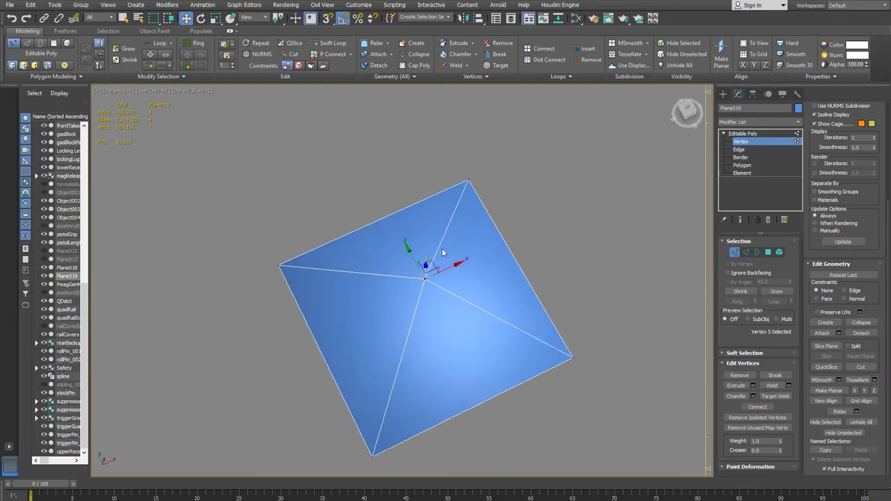
- Try to extend the pyramid's whole open border outward by scaling it into a thin rim
{"action": "left_click", "coordinate": [743, 159]}
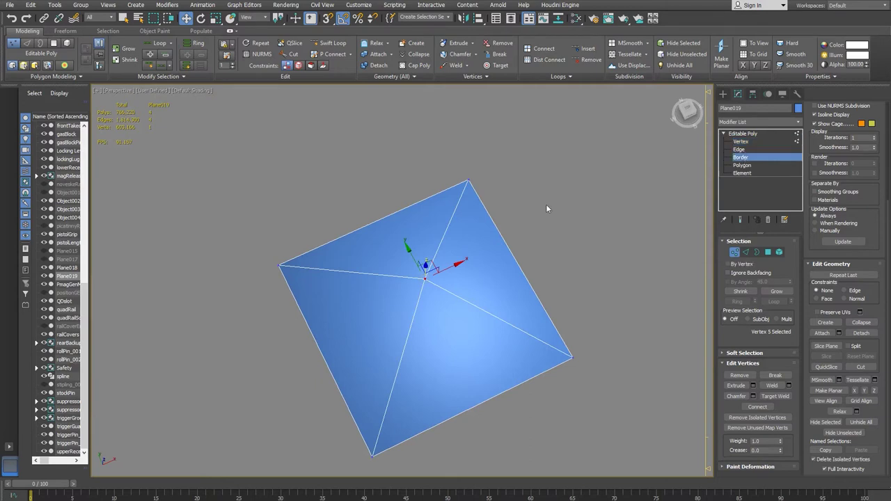
{"action": "left_click", "coordinate": [338, 240]}
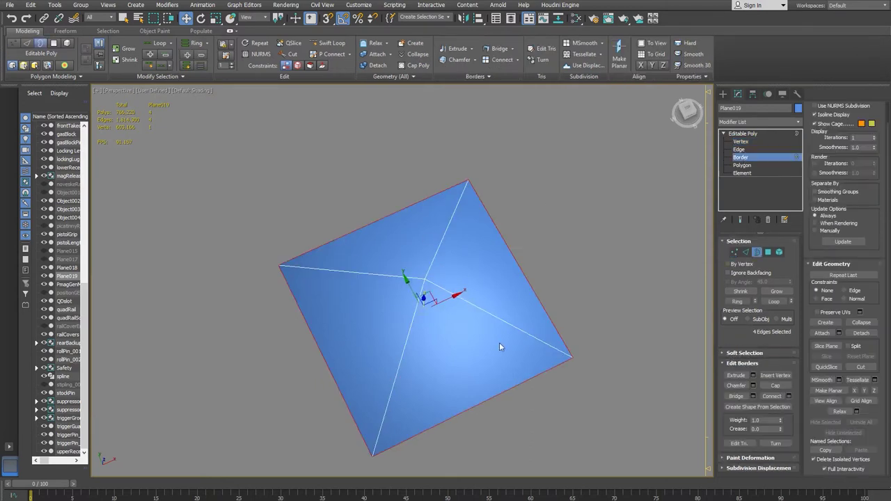
{"action": "key", "text": "r"}
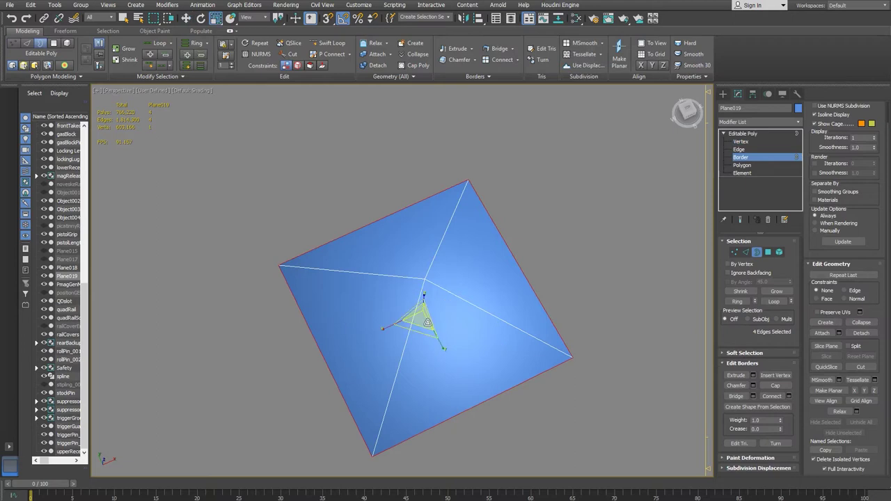
{"action": "left_click_drag", "start_coordinate": [420, 315], "coordinate": [428, 311], "text": "shift"}
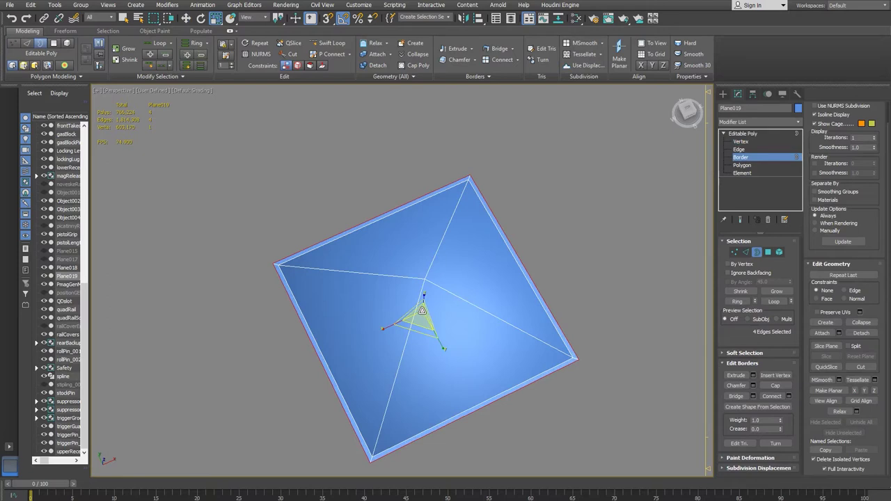
- Examine the thin rim and its corners around the pyramid's base from several angles
{"action": "middle_click_drag", "start_coordinate": [405, 348], "coordinate": [422, 293], "text": "alt"}
{"action": "middle_click_drag", "start_coordinate": [393, 363], "coordinate": [360, 394]}
{"action": "scroll", "coordinate": [411, 366], "scroll_direction": "up", "scroll_amount": 4}
{"action": "middle_click_drag", "start_coordinate": [276, 371], "coordinate": [334, 362], "text": "alt"}
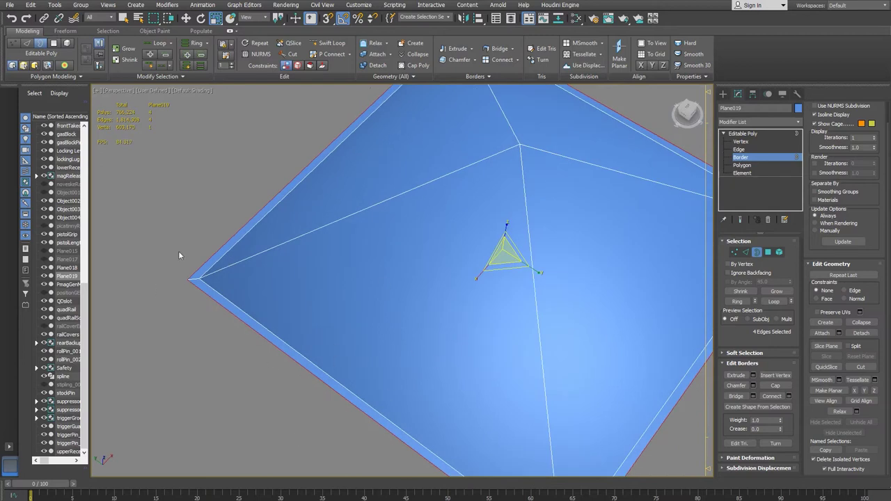
{"action": "scroll", "coordinate": [211, 254], "scroll_direction": "down", "scroll_amount": 3}
{"action": "middle_click_drag", "start_coordinate": [307, 289], "coordinate": [373, 276], "text": "alt"}
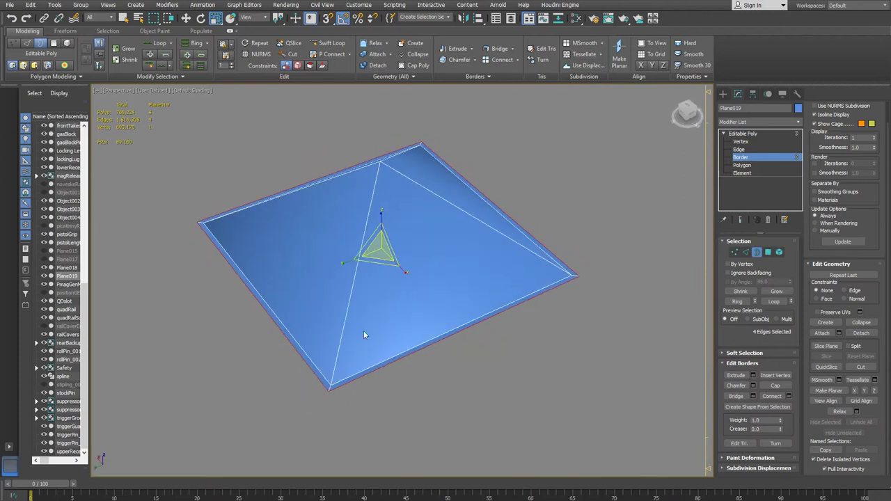
{"action": "middle_click_drag", "start_coordinate": [363, 335], "coordinate": [304, 372], "text": "alt"}
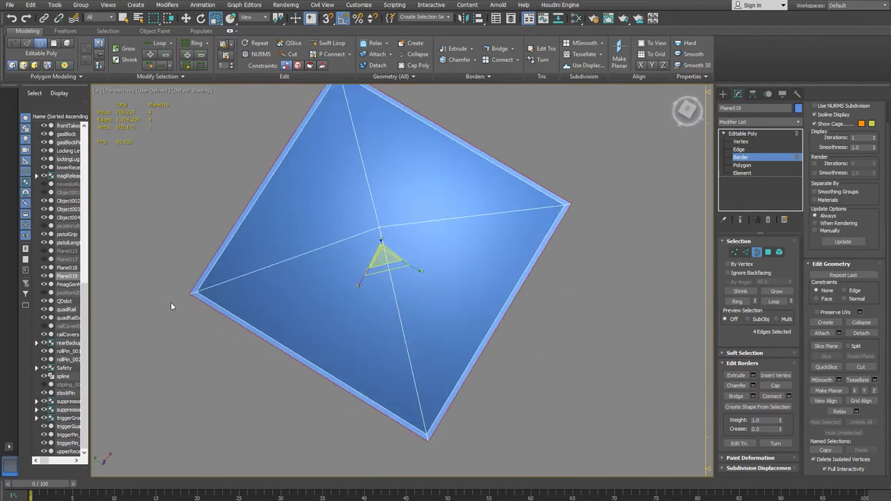
{"action": "middle_click_drag", "start_coordinate": [236, 228], "coordinate": [294, 217], "text": "alt"}
- Try to extend a single base edge of the pyramid outward into a thin strip
{"action": "key", "text": "w"}
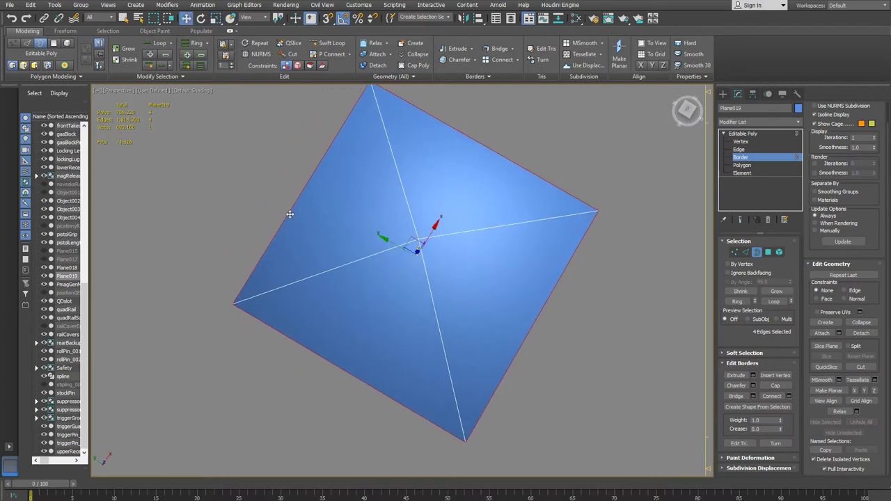
{"action": "key", "text": "2"}
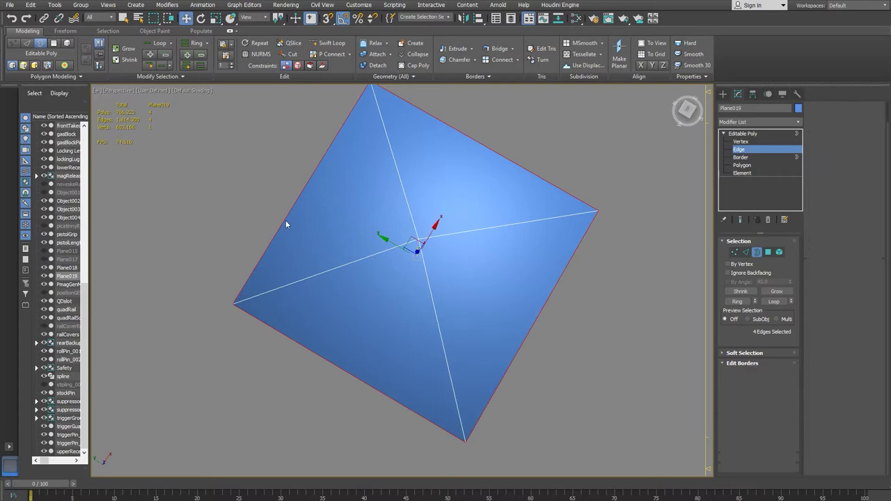
{"action": "left_click", "coordinate": [284, 223]}
{"action": "left_click_drag", "start_coordinate": [276, 176], "coordinate": [272, 173], "text": "shift"}
{"action": "middle_click_drag", "start_coordinate": [316, 232], "coordinate": [407, 354]}
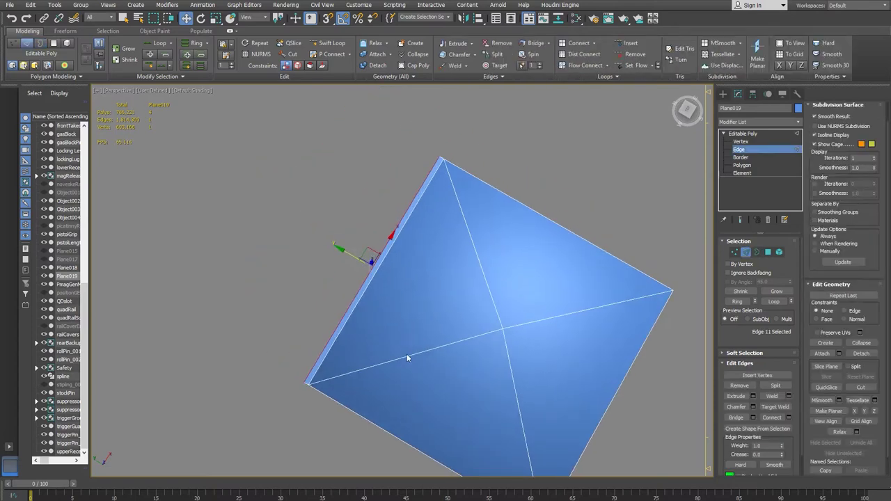
{"action": "middle_click_drag", "start_coordinate": [358, 337], "coordinate": [379, 241]}
{"action": "scroll", "coordinate": [307, 310], "scroll_direction": "up", "scroll_amount": 4}
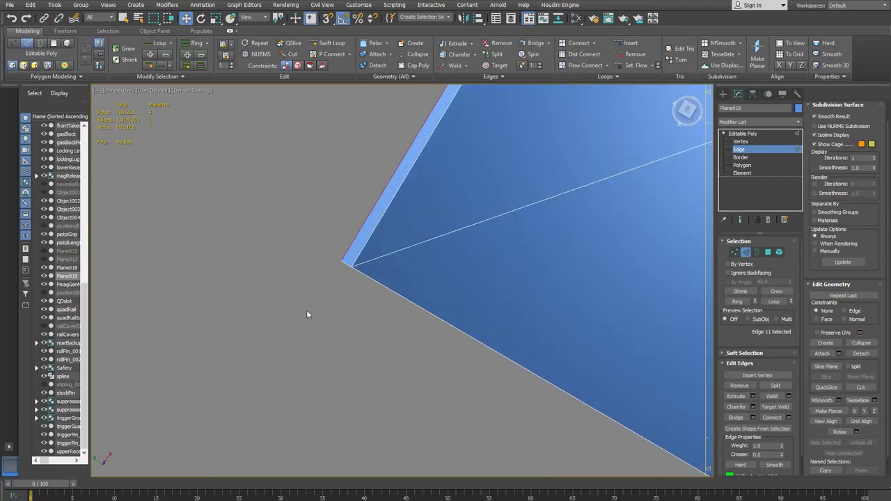
- Try to extend the adjacent base edge together with the strip's end edge outward by a similar width
{"action": "left_click", "coordinate": [347, 263]}
{"action": "left_click", "coordinate": [422, 309], "text": "ctrl"}
{"action": "middle_click_drag", "start_coordinate": [480, 363], "coordinate": [192, 227]}
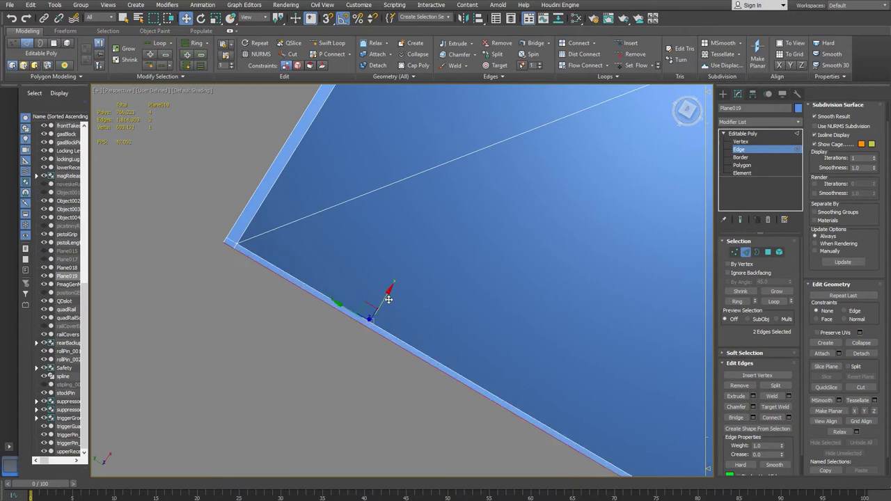
{"action": "left_click_drag", "start_coordinate": [389, 299], "coordinate": [382, 306]}
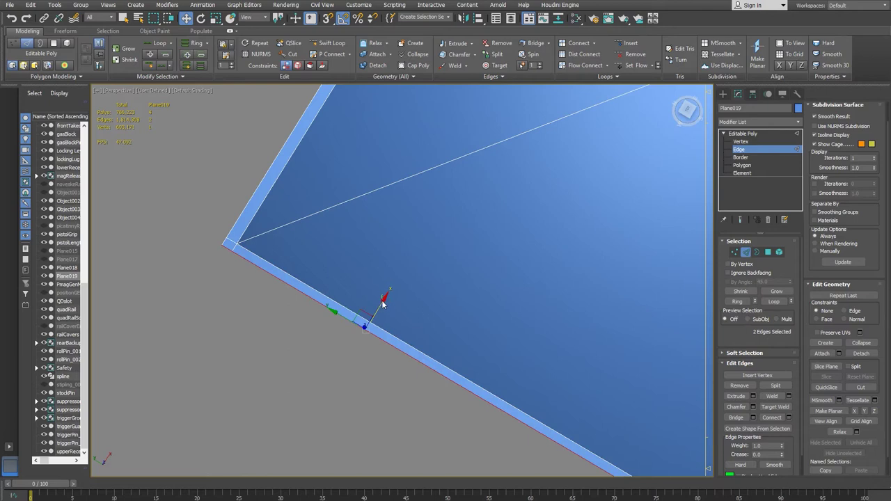
{"action": "middle_click_drag", "start_coordinate": [386, 302], "coordinate": [350, 416], "text": "alt"}
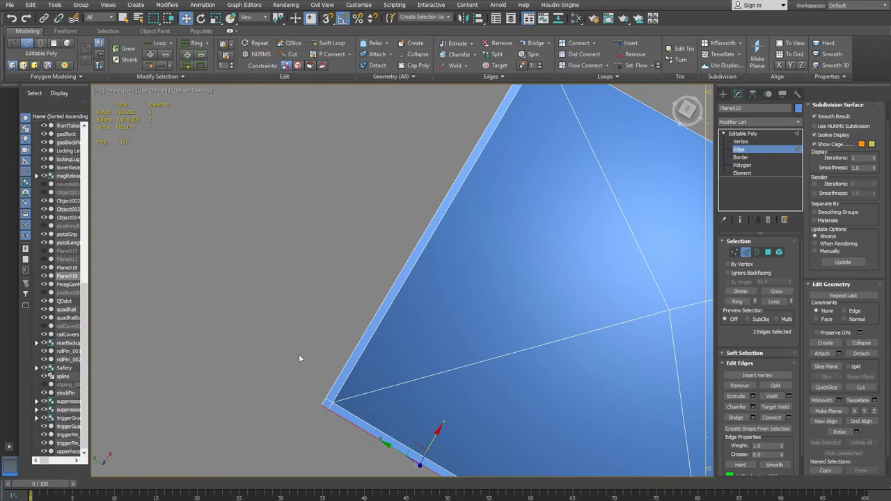
{"action": "scroll", "coordinate": [414, 363], "scroll_direction": "down", "scroll_amount": 5}
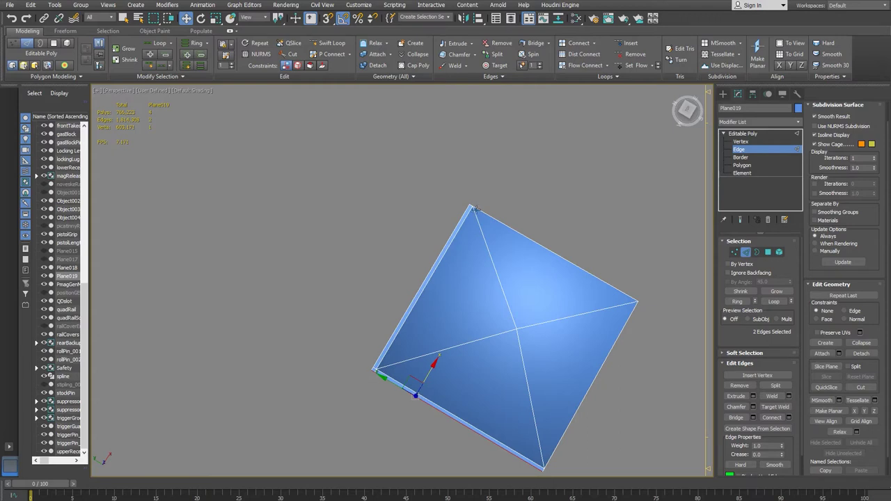
- Undo the two strips extended from the pyramid's base edges
{"action": "key", "text": "ctrl+z"}
{"action": "key", "text": "ctrl+z"}
{"action": "key", "text": "ctrl+z"}
{"action": "key", "text": "ctrl+z"}
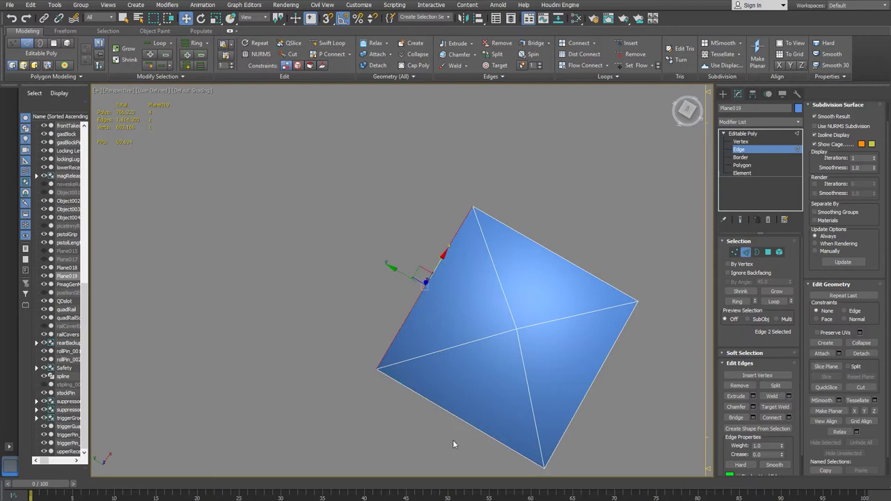
- Select the pyramid's open border and scale out a thin flat rim around all four sides
{"action": "left_click", "coordinate": [741, 157]}
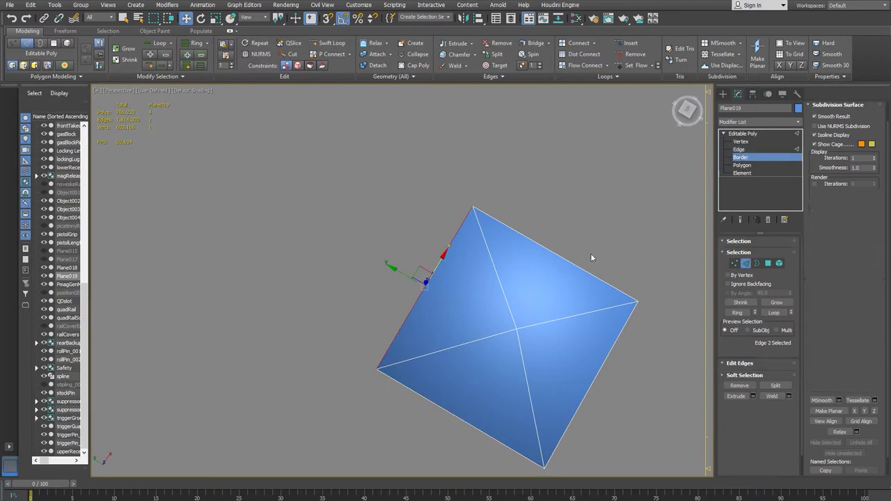
{"action": "left_click", "coordinate": [593, 277]}
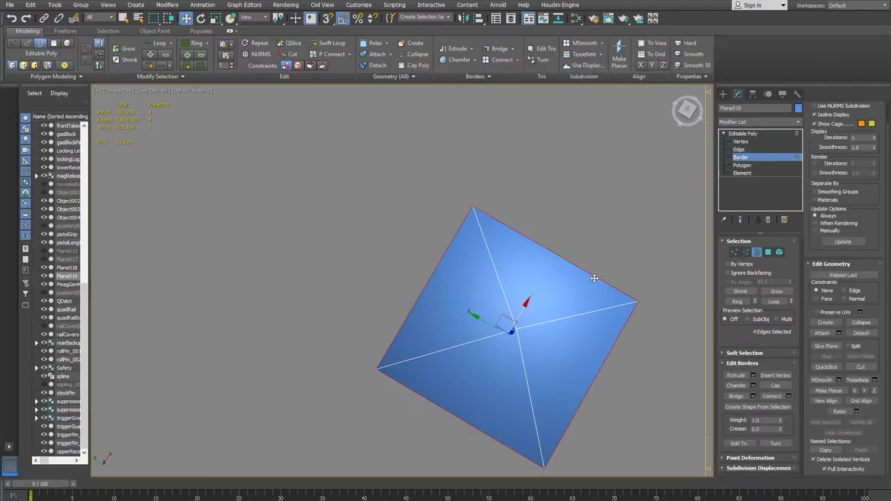
{"action": "key", "text": "r"}
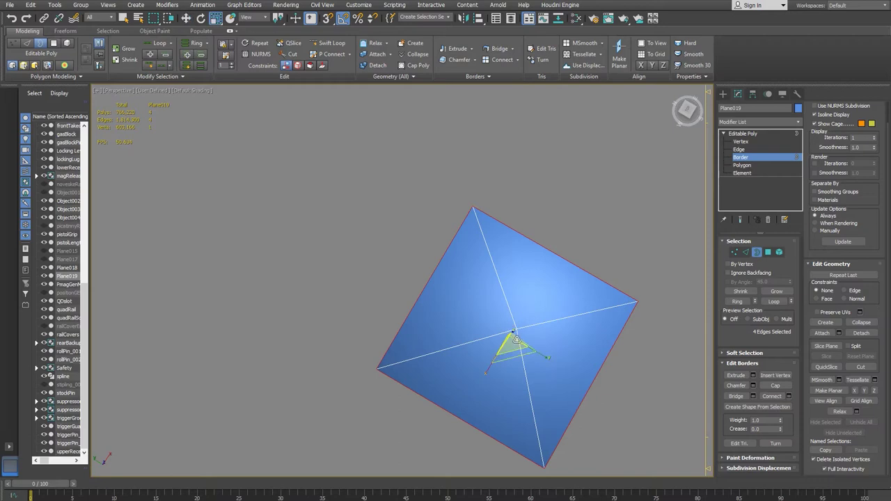
{"action": "left_click_drag", "start_coordinate": [512, 339], "coordinate": [518, 339]}
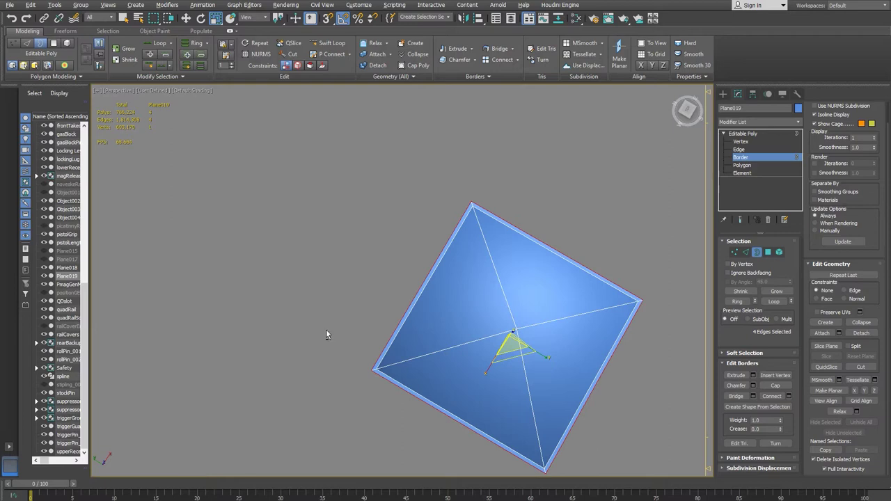
- Select the four sloping ridge edges running from the pyramid's peak to its base corners
{"action": "middle_click_drag", "start_coordinate": [322, 334], "coordinate": [285, 287], "text": "alt"}
{"action": "middle_click_drag", "start_coordinate": [526, 281], "coordinate": [513, 291]}
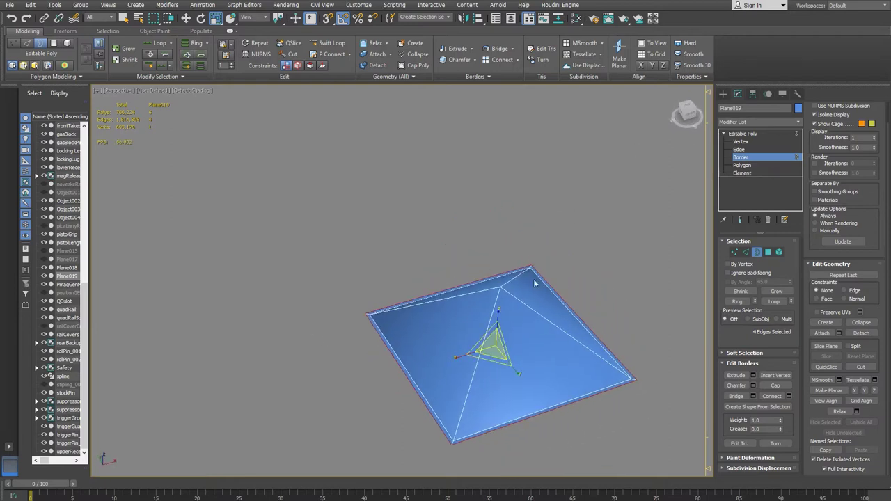
{"action": "left_click", "coordinate": [740, 151]}
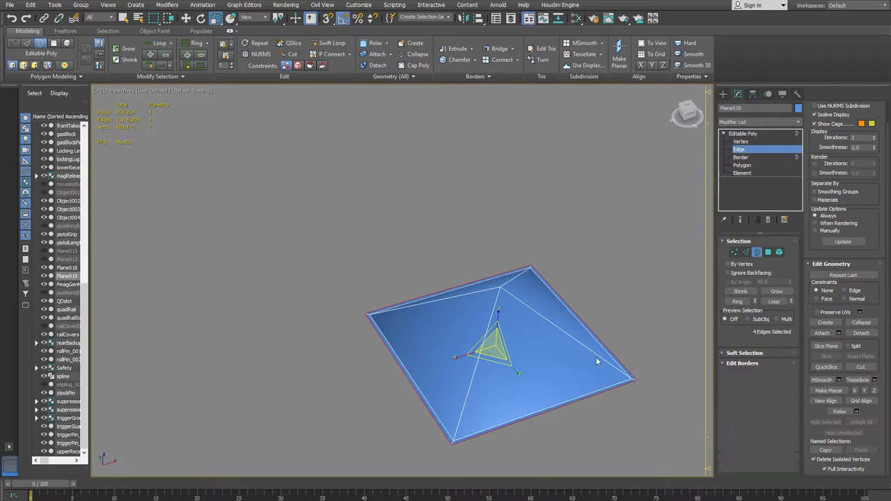
{"action": "left_click", "coordinate": [491, 311]}
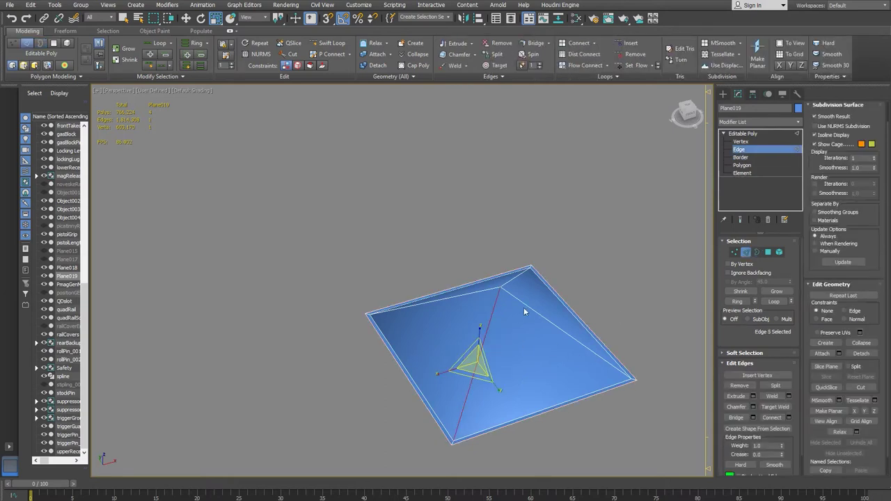
{"action": "left_click", "coordinate": [524, 305], "text": "ctrl"}
{"action": "middle_click_drag", "start_coordinate": [568, 262], "coordinate": [527, 236]}
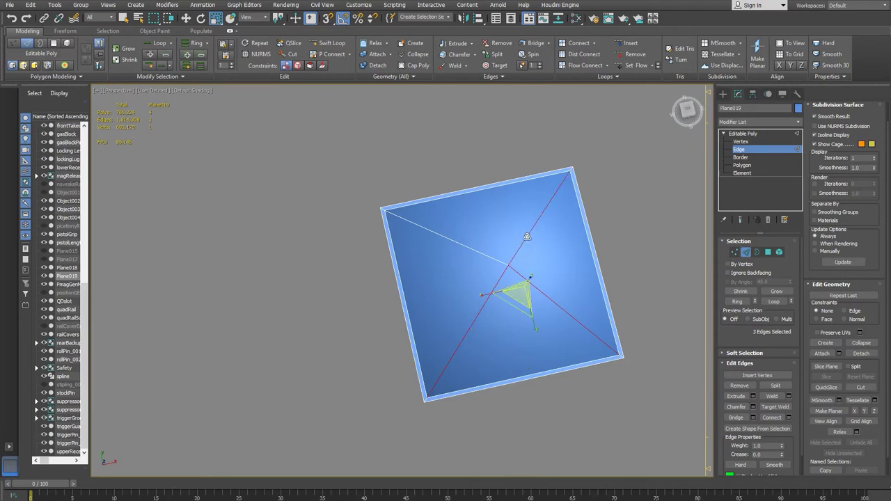
{"action": "left_click", "coordinate": [486, 259], "text": "ctrl"}
{"action": "scroll", "coordinate": [478, 271], "scroll_direction": "up", "scroll_amount": 4}
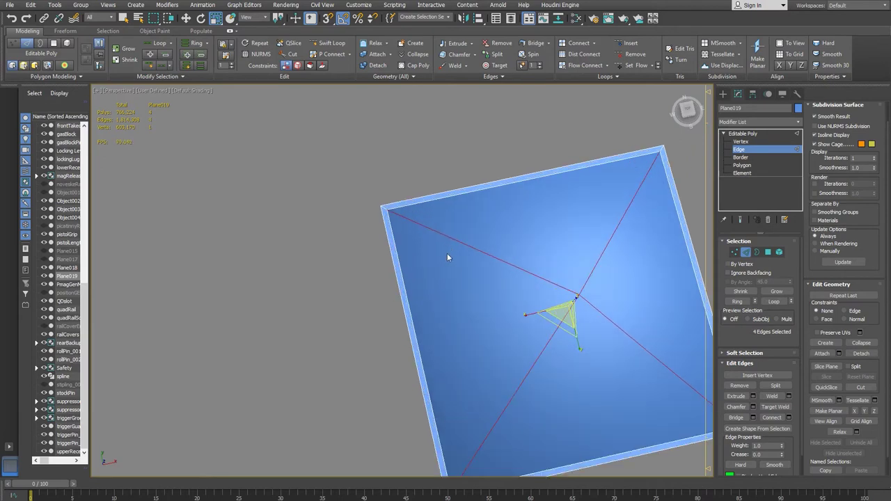
{"action": "mouse_move", "coordinate": [416, 243]}
{"action": "middle_mouse_down", "text": "alt"}
{"action": "mouse_move", "coordinate": [421, 237]}
{"action": "mouse_move", "coordinate": [421, 245]}
{"action": "middle_mouse_up", "text": "alt"}
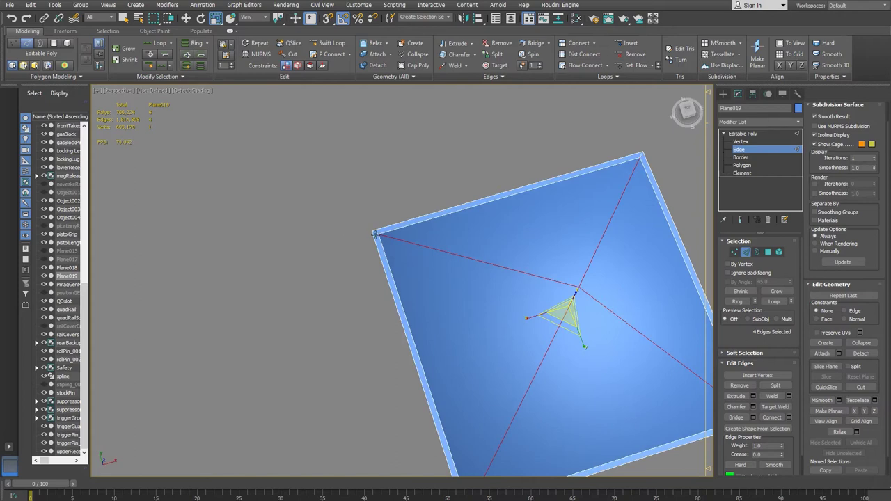
{"action": "scroll", "coordinate": [374, 234], "scroll_direction": "up", "scroll_amount": 3}
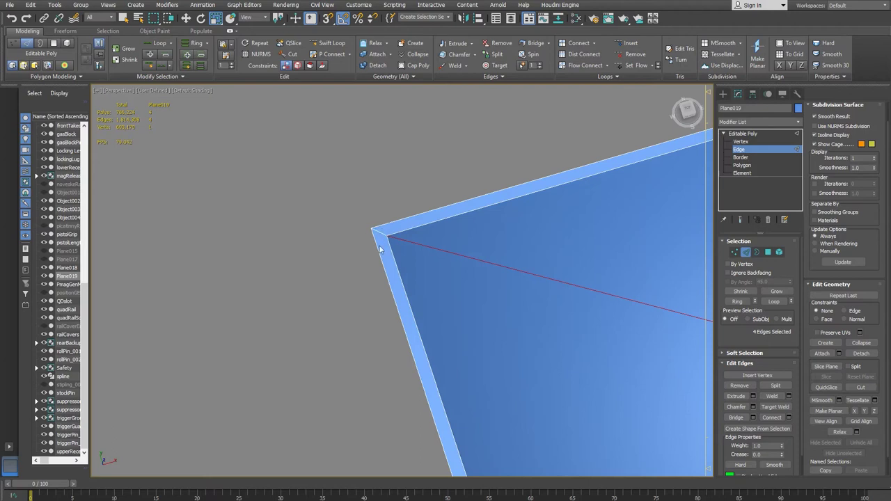
{"action": "scroll", "coordinate": [378, 229], "scroll_direction": "down", "scroll_amount": 2}
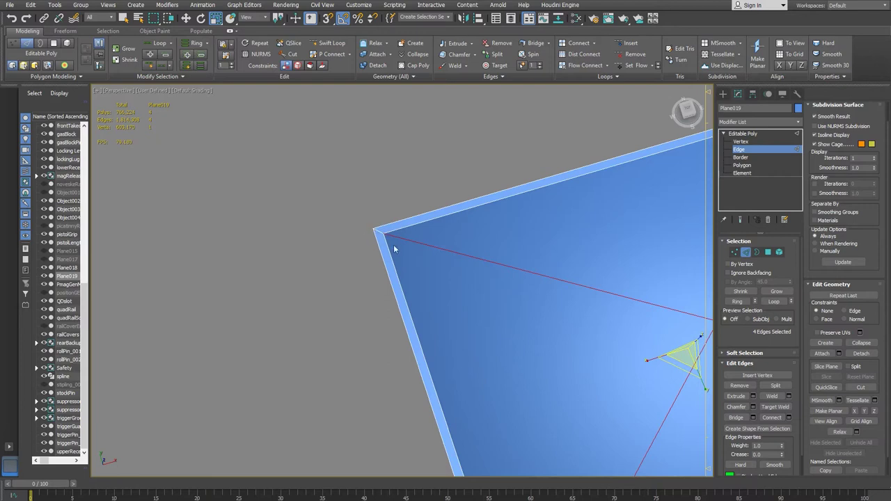
{"action": "middle_click_drag", "start_coordinate": [503, 299], "coordinate": [456, 290]}
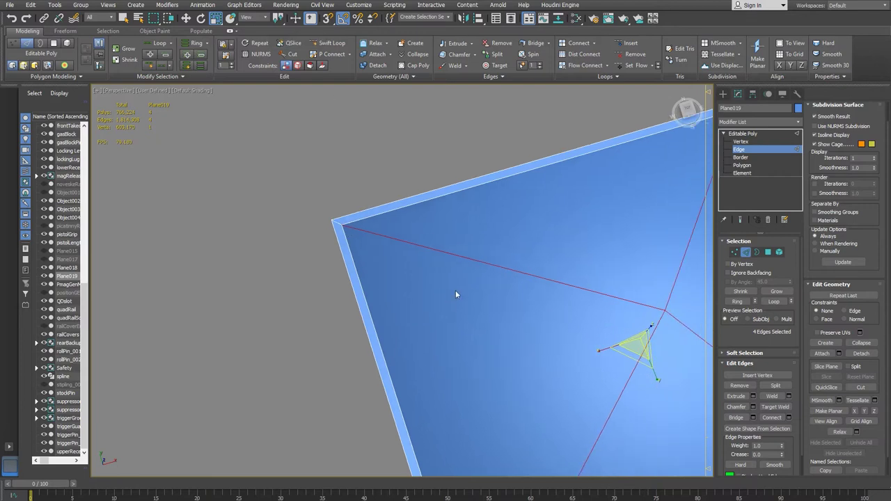
{"action": "middle_click_drag", "start_coordinate": [554, 280], "coordinate": [450, 275]}
{"action": "scroll", "coordinate": [450, 274], "scroll_direction": "down", "scroll_amount": 2}
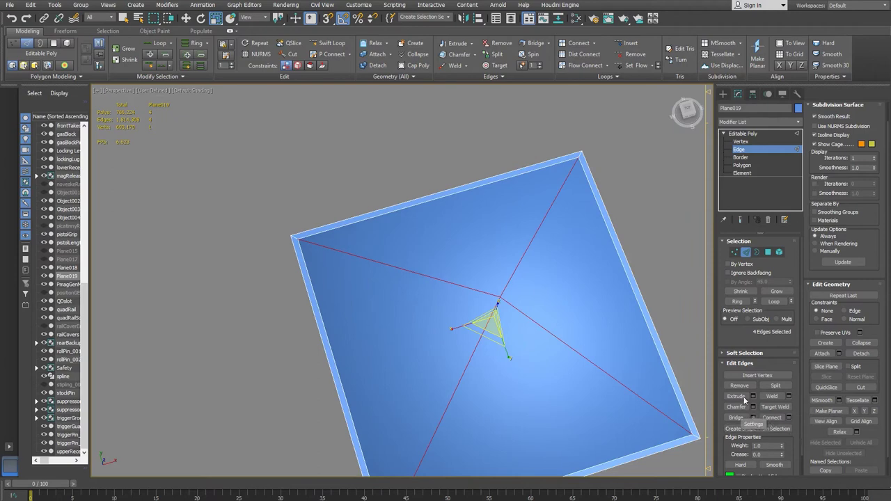
{"action": "left_click", "coordinate": [788, 396]}
{"action": "scroll", "coordinate": [362, 282], "scroll_direction": "up", "scroll_amount": 5}
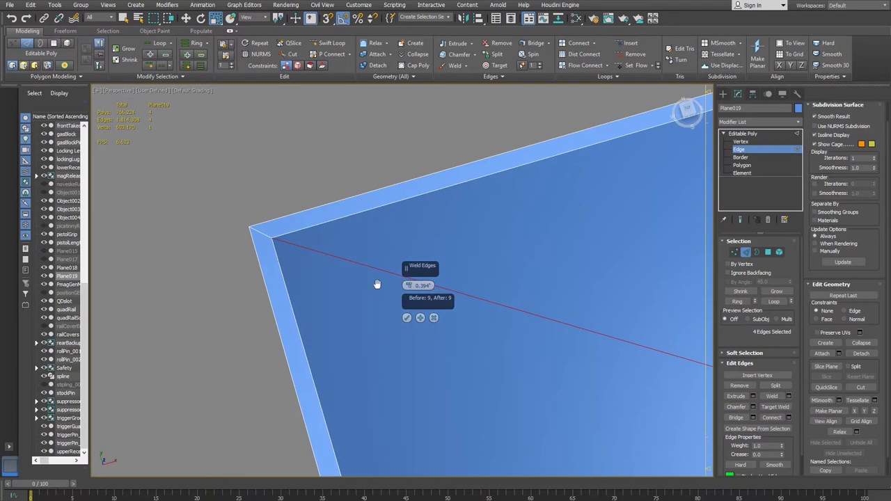
{"action": "left_click", "coordinate": [434, 318]}
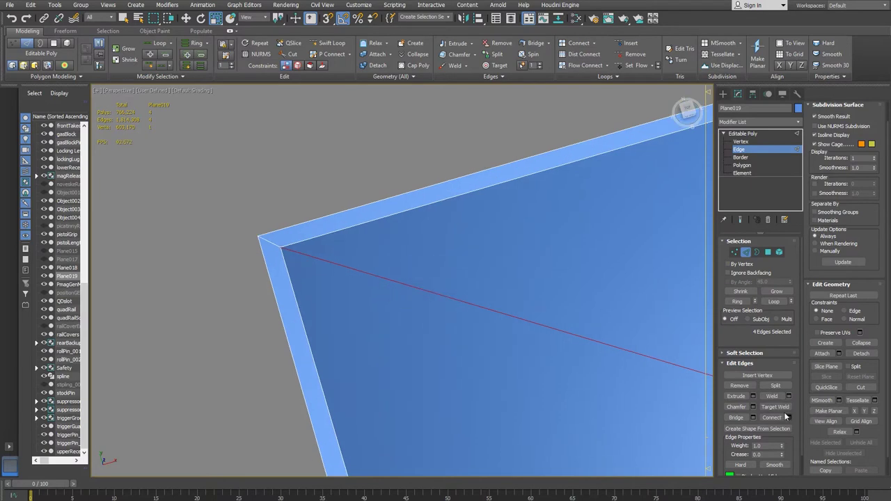
- Chamfer the four selected ridge edges by 0.01" with one segment
{"action": "left_click", "coordinate": [753, 409]}
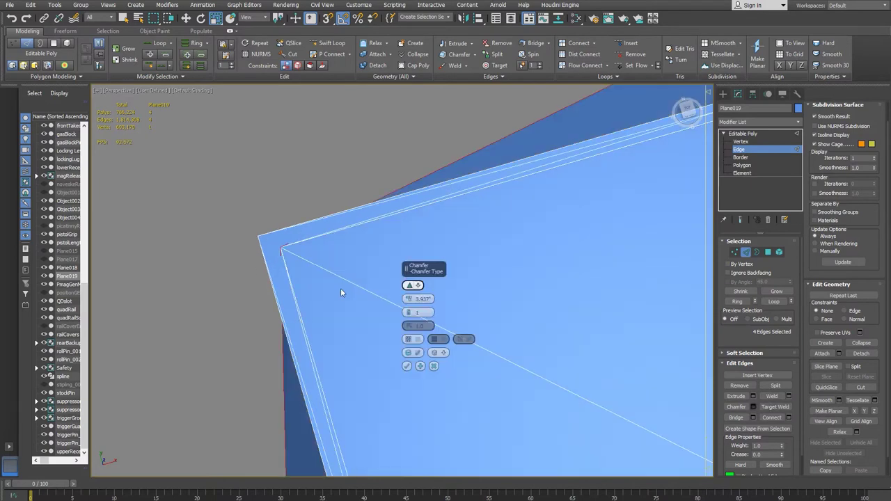
{"action": "right_click", "coordinate": [410, 300]}
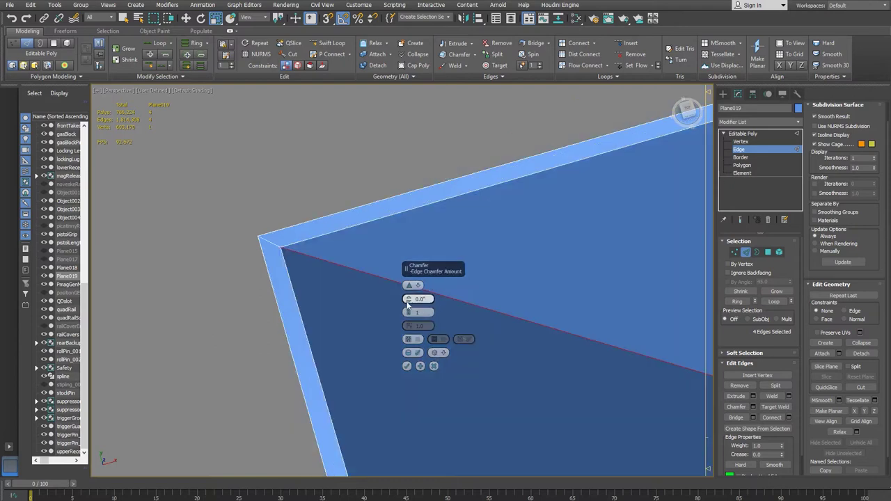
{"action": "left_click_drag", "start_coordinate": [410, 299], "coordinate": [410, 299]}
{"action": "left_click", "coordinate": [407, 302]}
{"action": "scroll", "coordinate": [496, 333], "scroll_direction": "down", "scroll_amount": 5}
{"action": "middle_click_drag", "start_coordinate": [566, 349], "coordinate": [531, 333]}
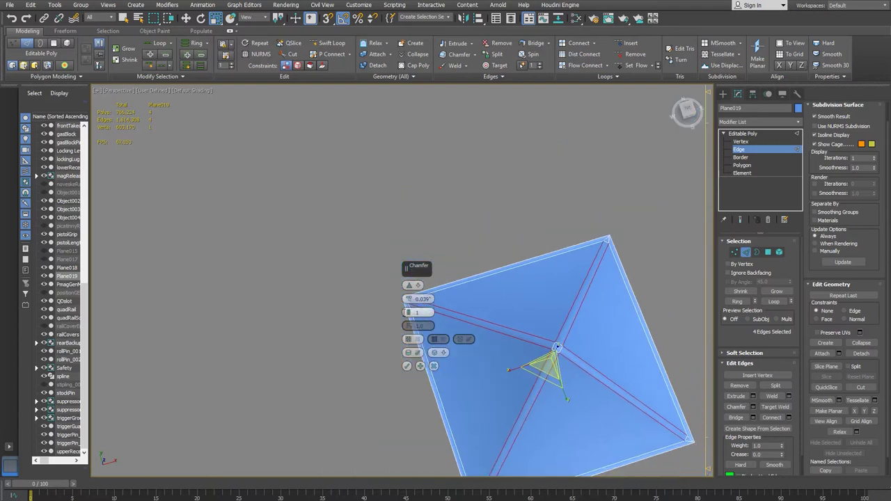
{"action": "left_click", "coordinate": [409, 303]}
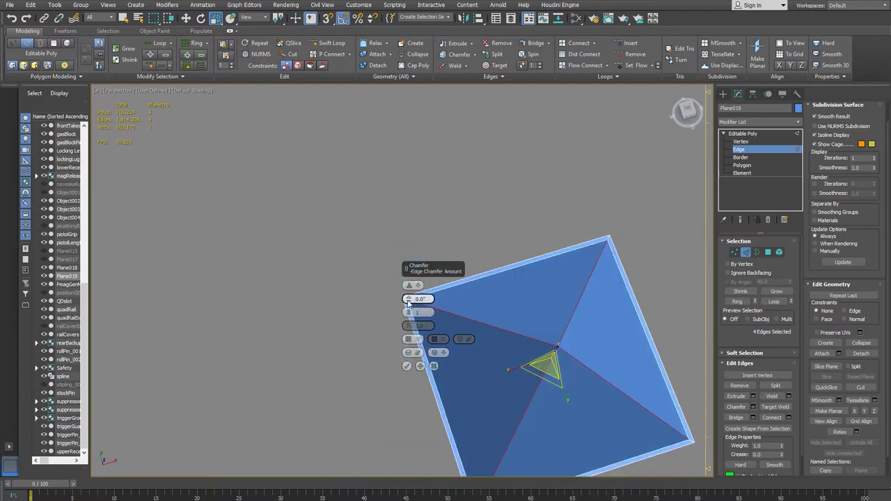
{"action": "left_click", "coordinate": [408, 298]}
{"action": "key", "text": "ctrl+z"}
{"action": "scroll", "coordinate": [470, 324], "scroll_direction": "up", "scroll_amount": 3}
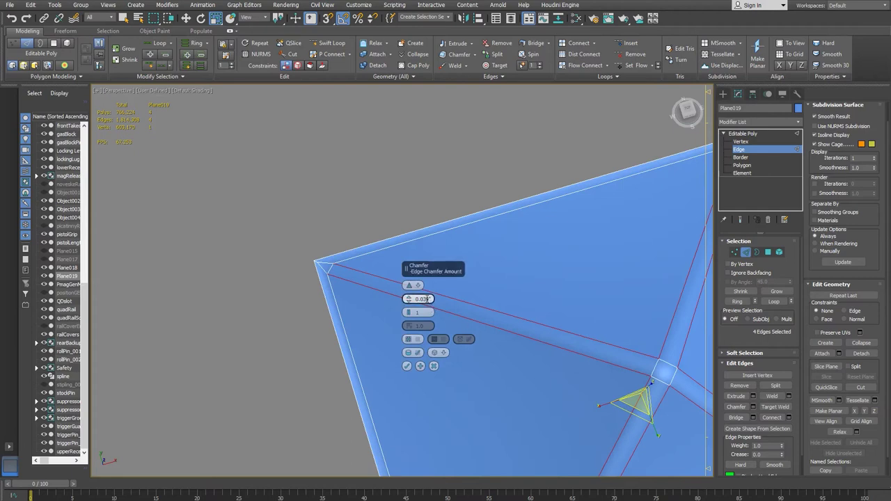
{"action": "type", "text": "."}
{"action": "key", "text": "Return"}
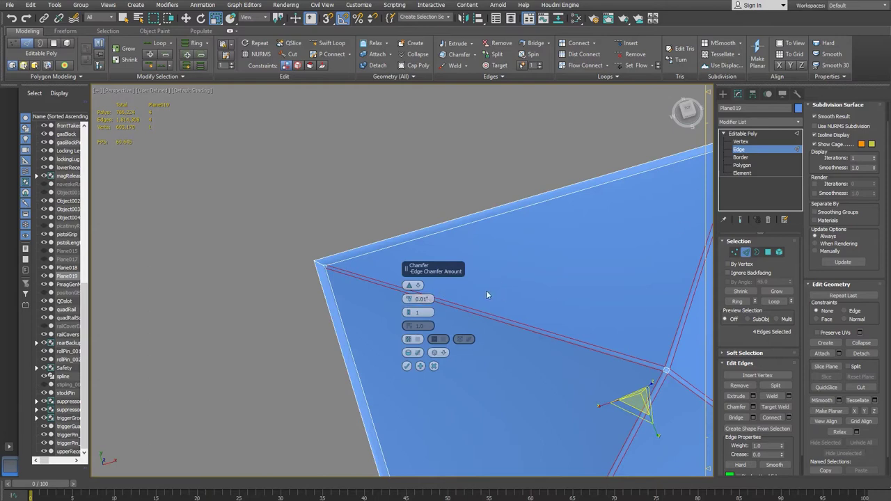
{"action": "middle_click_drag", "start_coordinate": [536, 284], "coordinate": [537, 315]}
{"action": "middle_click_drag", "start_coordinate": [303, 277], "coordinate": [311, 271], "text": "alt"}
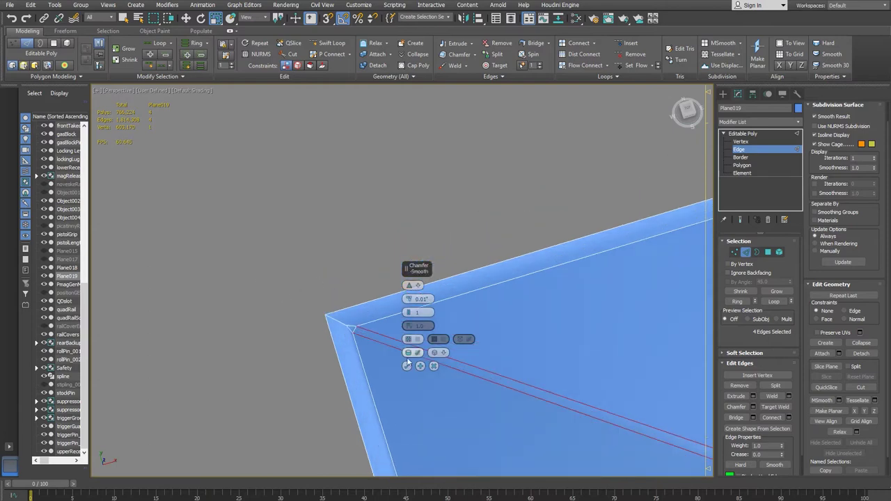
{"action": "left_click_drag", "start_coordinate": [408, 313], "coordinate": [408, 318]}
{"action": "left_click", "coordinate": [408, 367]}
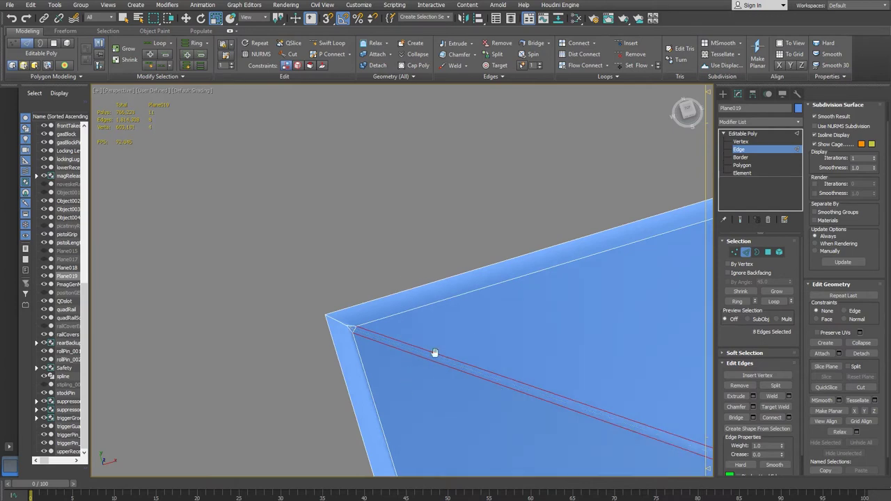
- Target-weld the extra chamfer vertex at one base corner to the rim's outer corner vertex
{"action": "left_click", "coordinate": [742, 142]}
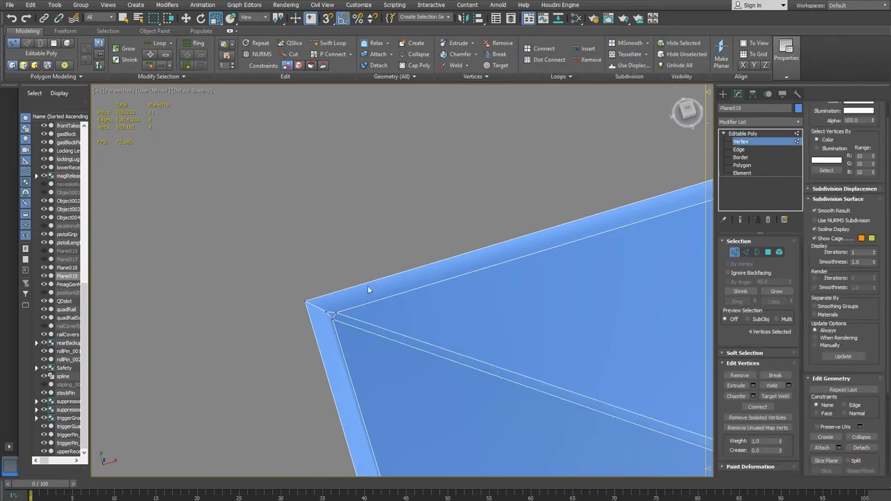
{"action": "left_click", "coordinate": [785, 400]}
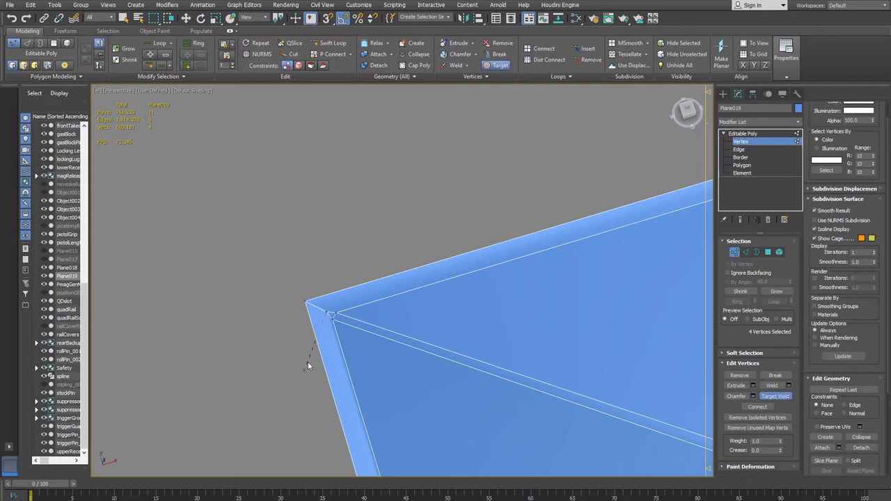
{"action": "left_click", "coordinate": [304, 301]}
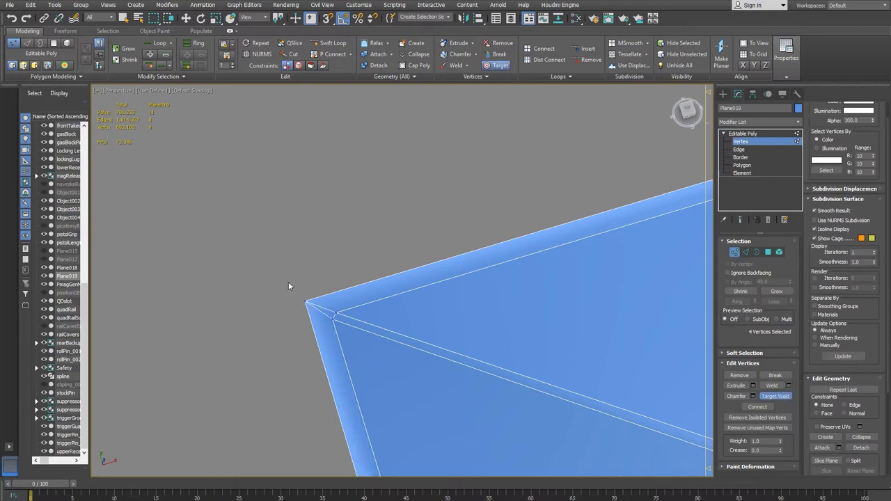
- Target-weld the extra chamfer vertices at the remaining three base corners to their outer rim corner vertices
{"action": "middle_click_drag", "start_coordinate": [485, 349], "coordinate": [229, 420]}
{"action": "middle_click_drag", "start_coordinate": [629, 304], "coordinate": [116, 441]}
{"action": "middle_click_drag", "start_coordinate": [517, 274], "coordinate": [260, 406]}
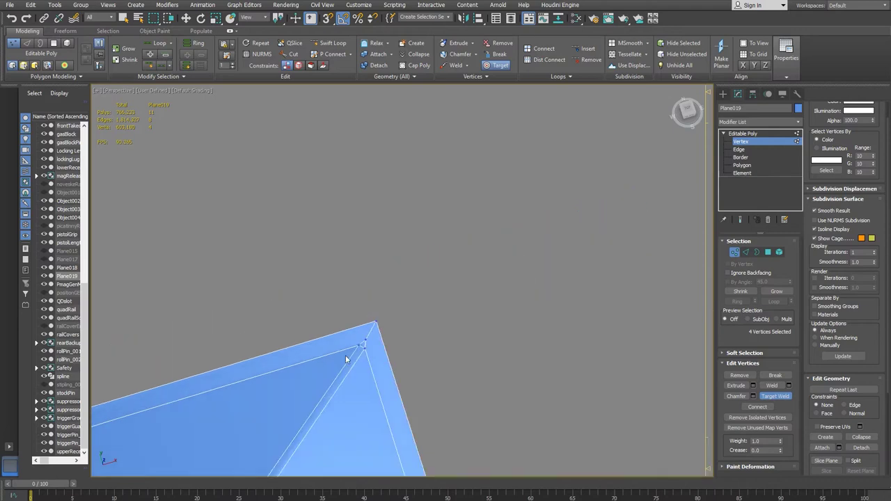
{"action": "left_click", "coordinate": [365, 342]}
{"action": "left_click", "coordinate": [377, 322]}
{"action": "middle_click_drag", "start_coordinate": [378, 321], "coordinate": [303, 42]}
{"action": "middle_click_drag", "start_coordinate": [411, 358], "coordinate": [318, 185]}
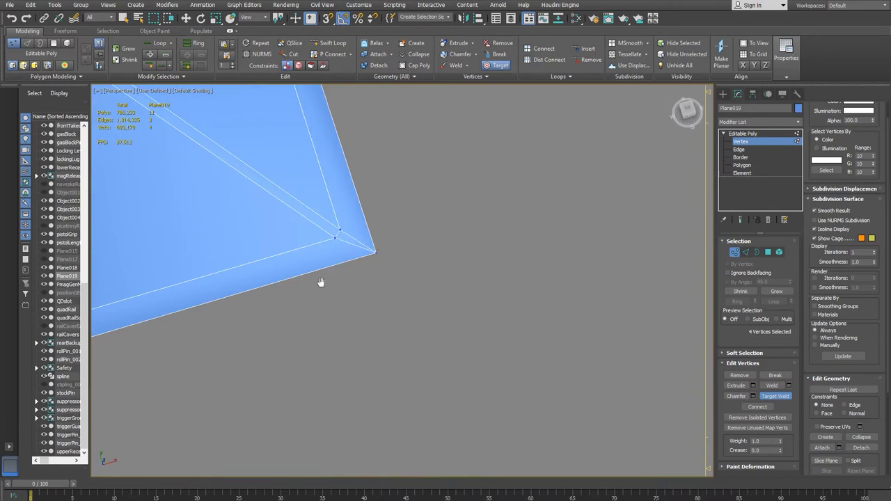
{"action": "middle_click_drag", "start_coordinate": [320, 283], "coordinate": [606, 226]}
{"action": "middle_click_drag", "start_coordinate": [213, 369], "coordinate": [377, 343]}
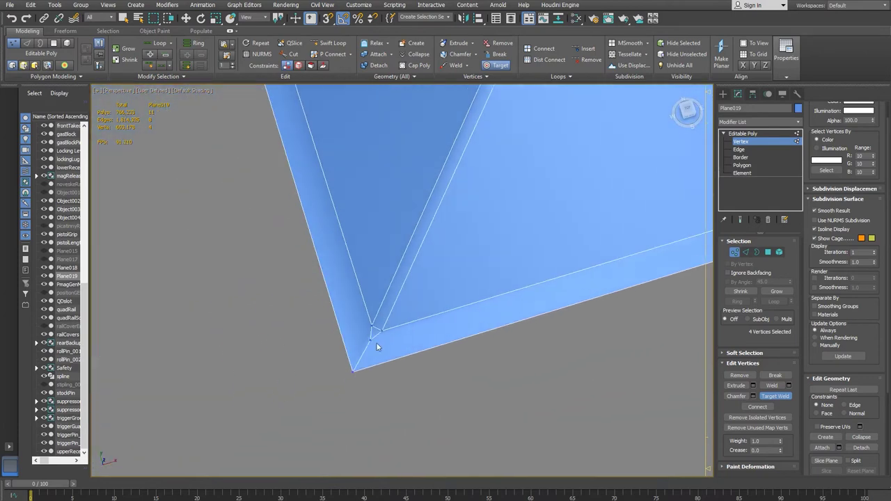
{"action": "left_click", "coordinate": [373, 341]}
{"action": "left_click", "coordinate": [352, 371]}
{"action": "right_click", "coordinate": [409, 330]}
- Leave vertex editing and examine the whole pyramid tile's shading and profile from above and from the side
{"action": "scroll", "coordinate": [451, 256], "scroll_direction": "down", "scroll_amount": 4}
{"action": "middle_click_drag", "start_coordinate": [451, 278], "coordinate": [382, 477]}
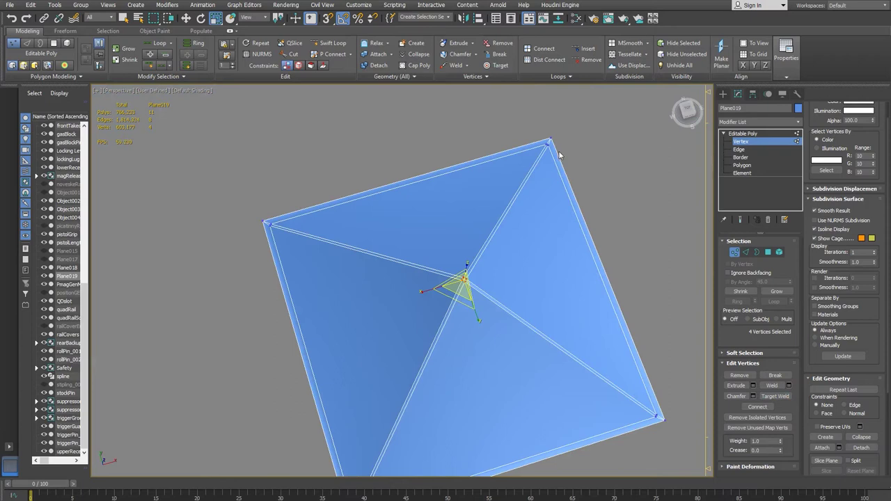
{"action": "scroll", "coordinate": [424, 264], "scroll_direction": "down", "scroll_amount": 3}
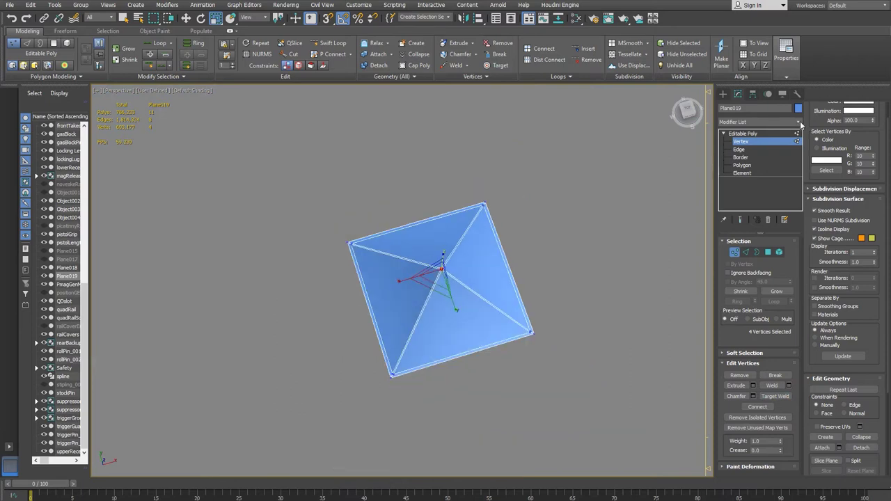
{"action": "left_click", "coordinate": [762, 133]}
{"action": "left_click", "coordinate": [524, 269]}
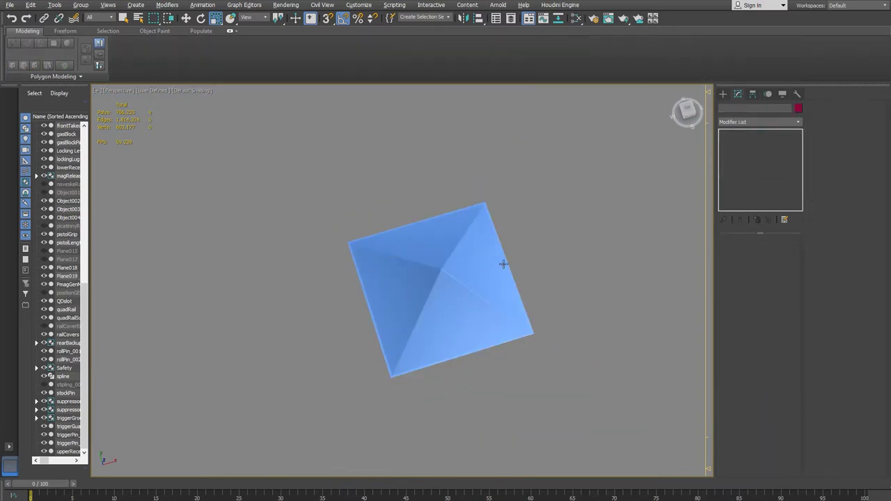
{"action": "middle_click_drag", "start_coordinate": [503, 264], "coordinate": [521, 239], "text": "alt"}
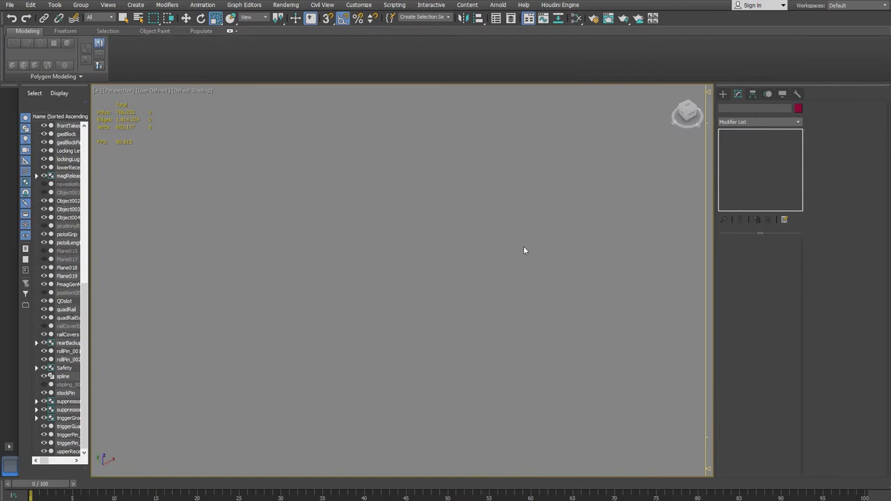
{"action": "key", "text": "ctrl+z"}
{"action": "scroll", "coordinate": [480, 276], "scroll_direction": "up", "scroll_amount": 3}
{"action": "middle_click_drag", "start_coordinate": [480, 284], "coordinate": [587, 209], "text": "alt"}
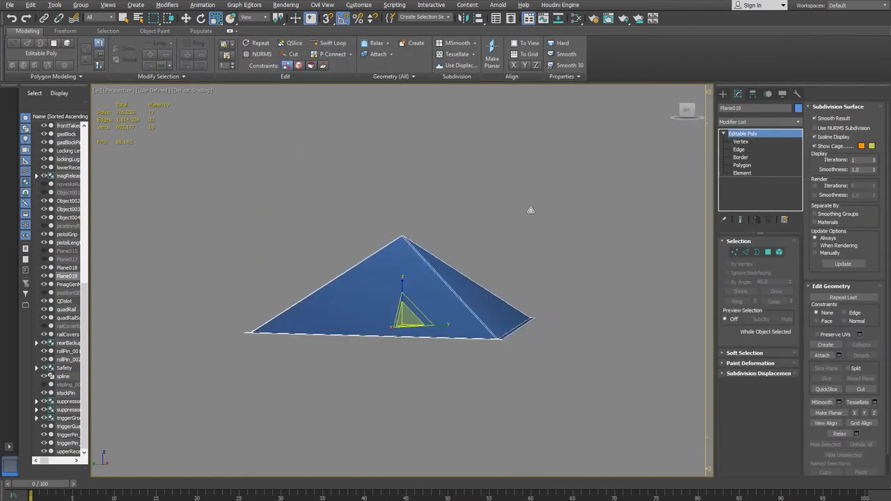
- Select the four vertices at the pyramid's peak and move them down along Z to lower the tip
{"action": "left_click", "coordinate": [751, 142]}
{"action": "left_click_drag", "start_coordinate": [352, 166], "coordinate": [430, 245]}
{"action": "key", "text": "w"}
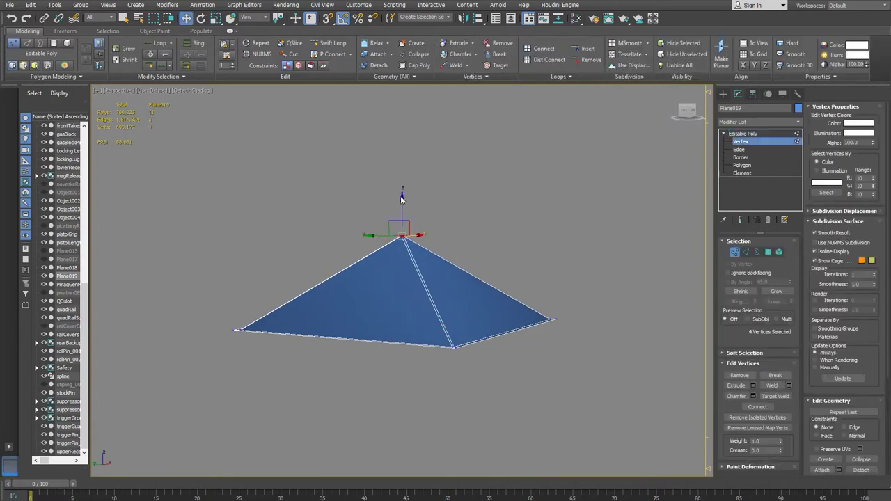
{"action": "left_click", "coordinate": [404, 209]}
{"action": "left_click_drag", "start_coordinate": [404, 209], "coordinate": [418, 245]}
{"action": "middle_click_drag", "start_coordinate": [444, 218], "coordinate": [404, 275], "text": "alt"}
{"action": "scroll", "coordinate": [405, 222], "scroll_direction": "up", "scroll_amount": 5}
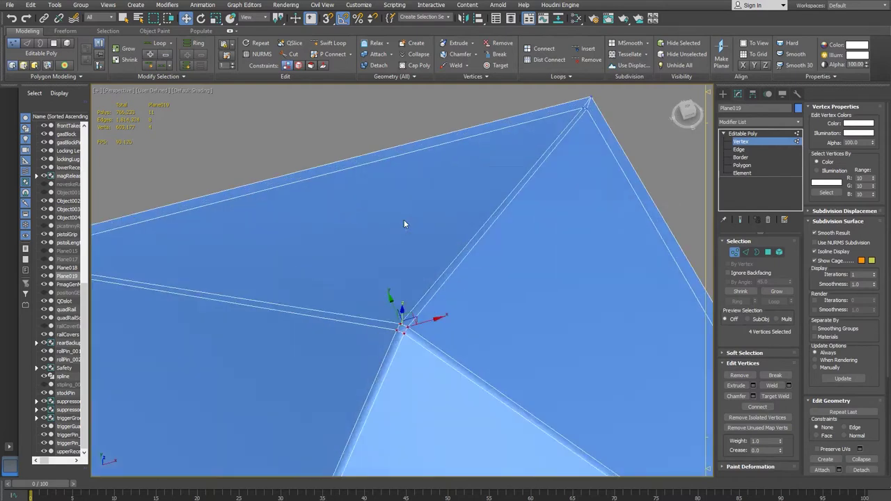
{"action": "middle_click_drag", "start_coordinate": [452, 322], "coordinate": [509, 207]}
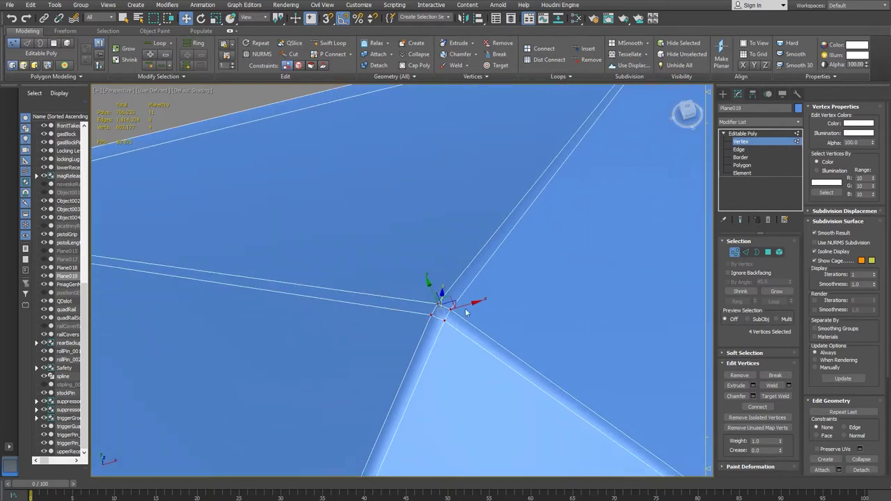
{"action": "scroll", "coordinate": [462, 320], "scroll_direction": "down", "scroll_amount": 1}
{"action": "middle_click_drag", "start_coordinate": [295, 275], "coordinate": [517, 286]}
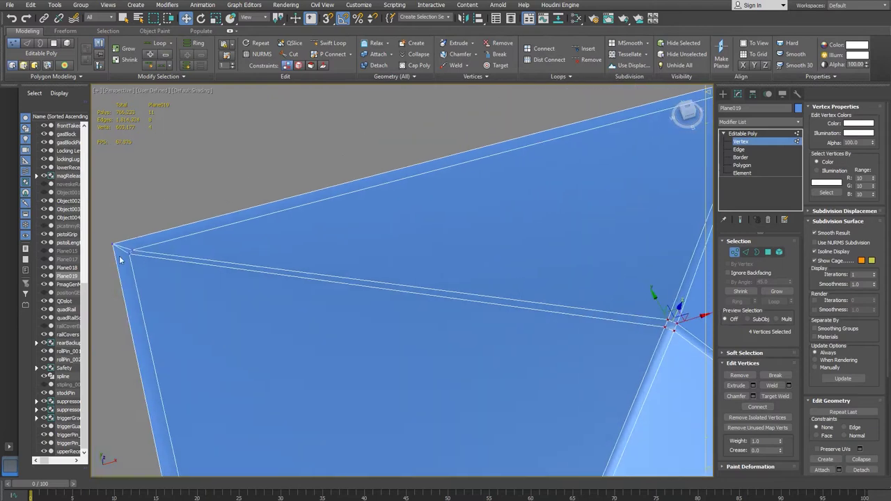
- Examine the lowered pyramid tile from above, checking its ridges, corners and its size relative to the flashlight body
{"action": "middle_click_drag", "start_coordinate": [583, 230], "coordinate": [417, 267], "text": "alt"}
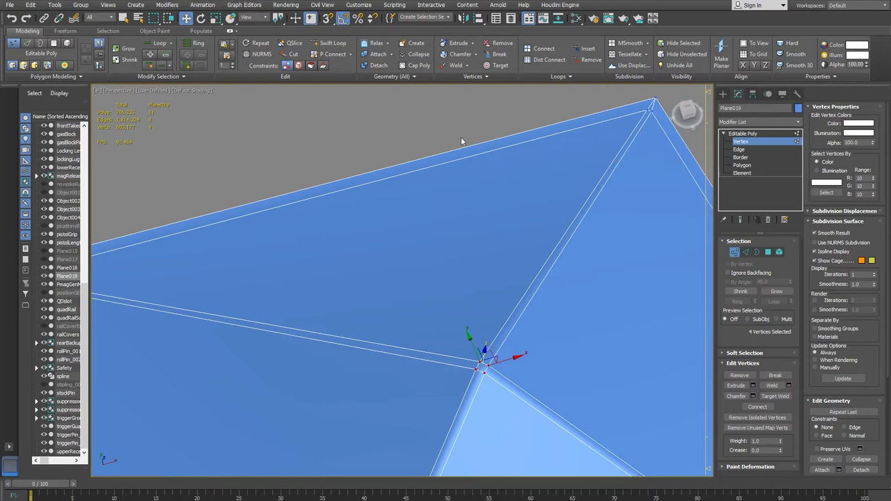
{"action": "scroll", "coordinate": [472, 209], "scroll_direction": "down", "scroll_amount": 8}
{"action": "middle_click_drag", "start_coordinate": [474, 215], "coordinate": [376, 286], "text": "alt"}
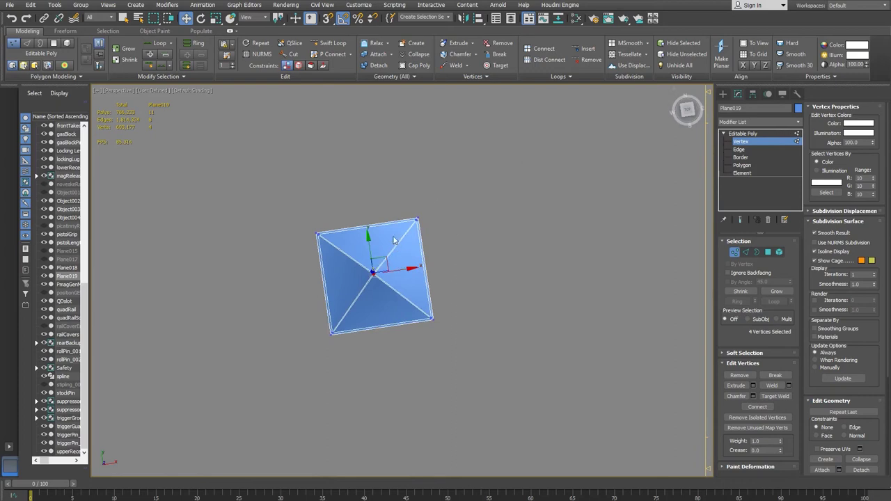
{"action": "middle_click_drag", "start_coordinate": [393, 240], "coordinate": [460, 242]}
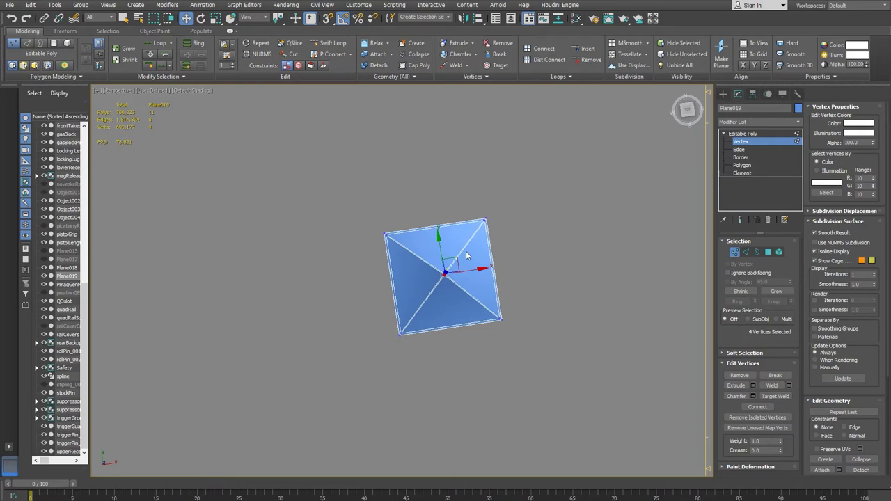
{"action": "middle_click_drag", "start_coordinate": [467, 255], "coordinate": [429, 272]}
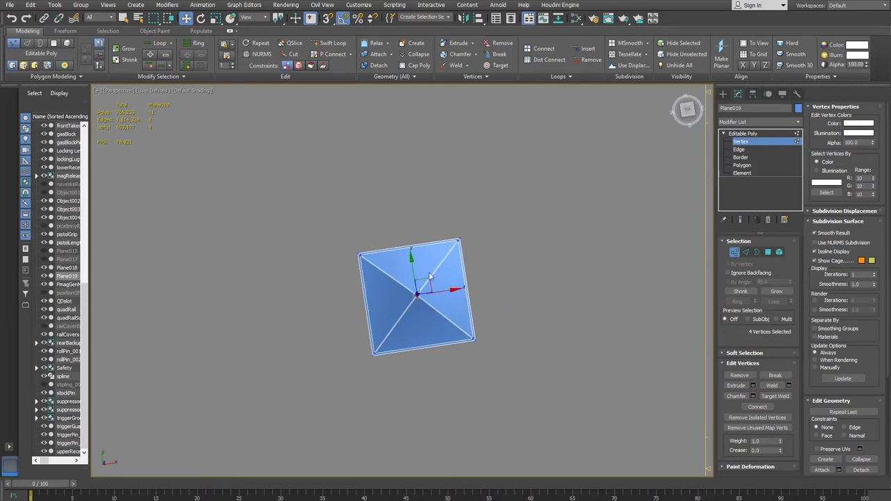
{"action": "scroll", "coordinate": [392, 255], "scroll_direction": "up", "scroll_amount": 5}
{"action": "middle_click_drag", "start_coordinate": [370, 229], "coordinate": [380, 277]}
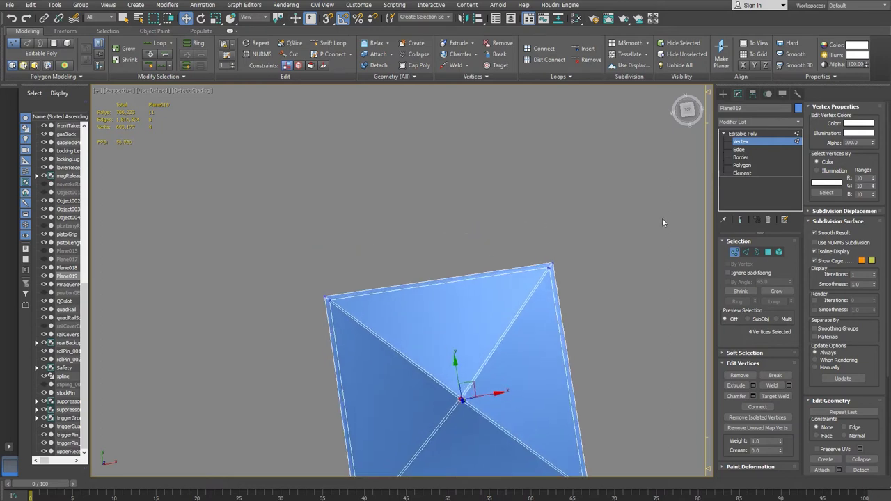
{"action": "scroll", "coordinate": [481, 243], "scroll_direction": "down", "scroll_amount": 4}
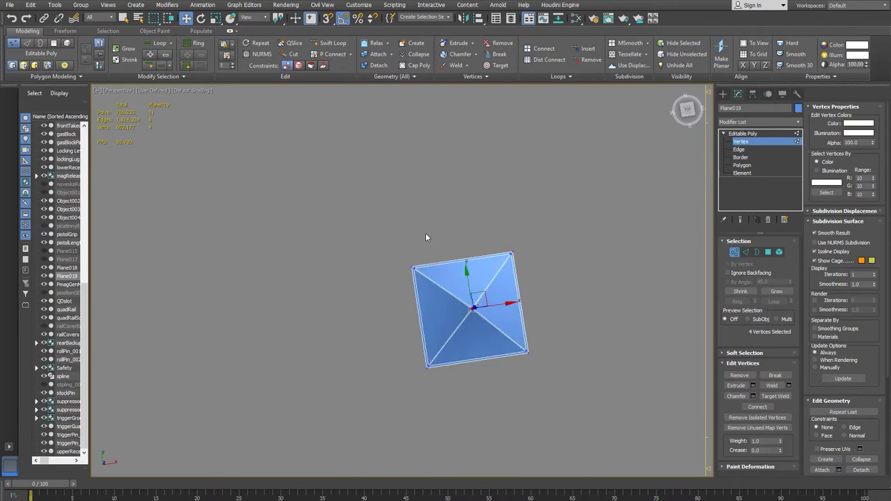
{"action": "scroll", "coordinate": [473, 299], "scroll_direction": "down", "scroll_amount": 6}
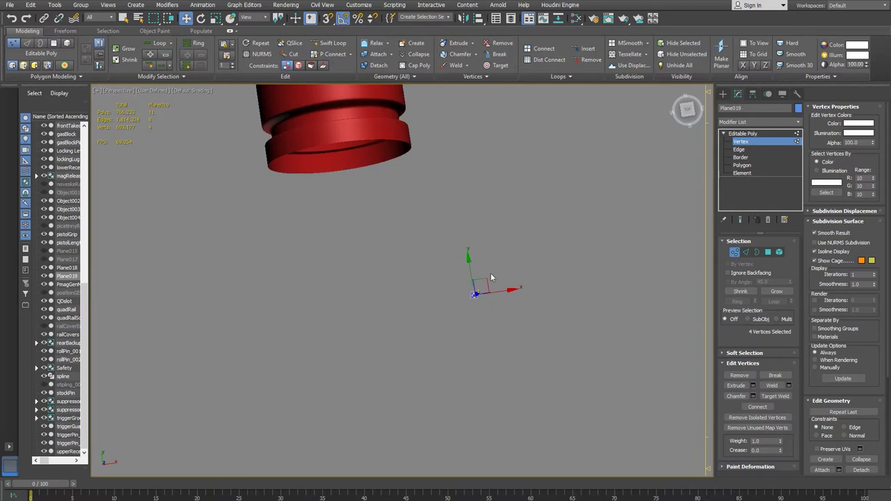
{"action": "scroll", "coordinate": [490, 277], "scroll_direction": "up", "scroll_amount": 8}
{"action": "scroll", "coordinate": [475, 221], "scroll_direction": "up", "scroll_amount": 1}
{"action": "scroll", "coordinate": [475, 224], "scroll_direction": "down", "scroll_amount": 1}
{"action": "middle_click_drag", "start_coordinate": [475, 225], "coordinate": [486, 153]}
{"action": "scroll", "coordinate": [463, 240], "scroll_direction": "up", "scroll_amount": 2}
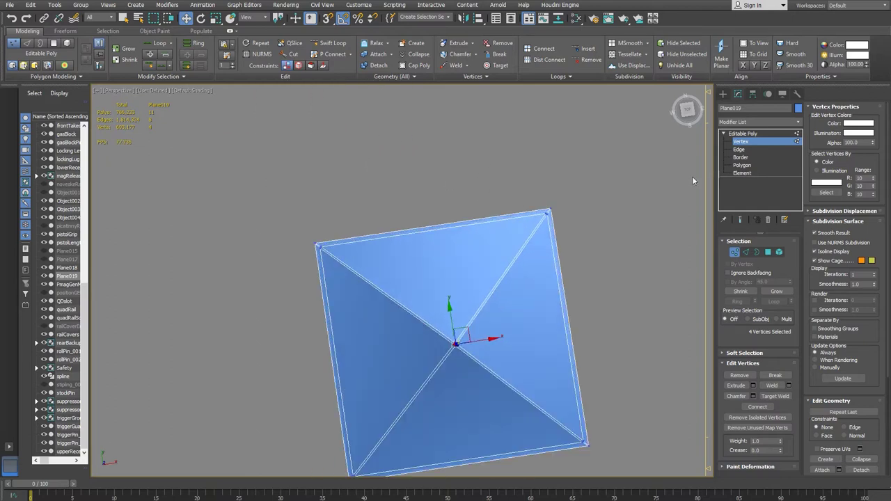
- Select two opposite outer border edges of the tile and set scaling to use the selection's common center
{"action": "left_click", "coordinate": [739, 149]}
{"action": "left_click", "coordinate": [468, 217]}
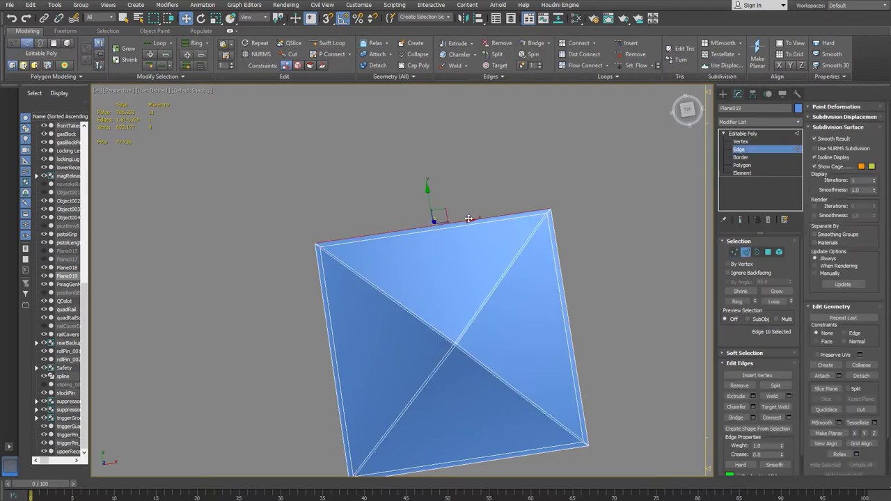
{"action": "left_click", "coordinate": [554, 453], "text": "ctrl"}
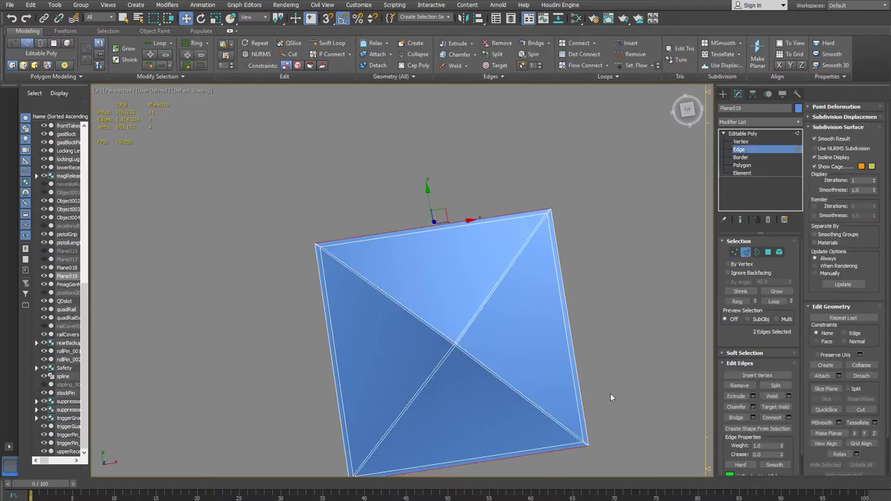
{"action": "middle_click_drag", "start_coordinate": [445, 335], "coordinate": [441, 267]}
{"action": "middle_click_drag", "start_coordinate": [437, 236], "coordinate": [444, 270]}
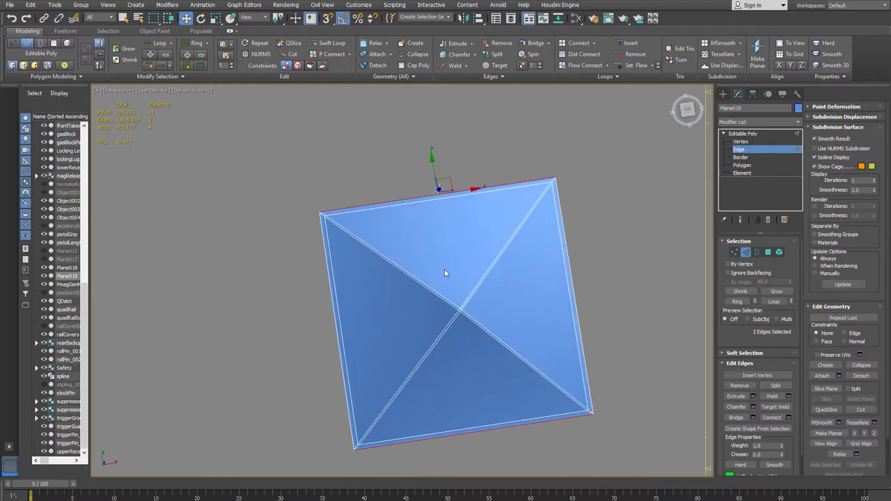
{"action": "key", "text": "r"}
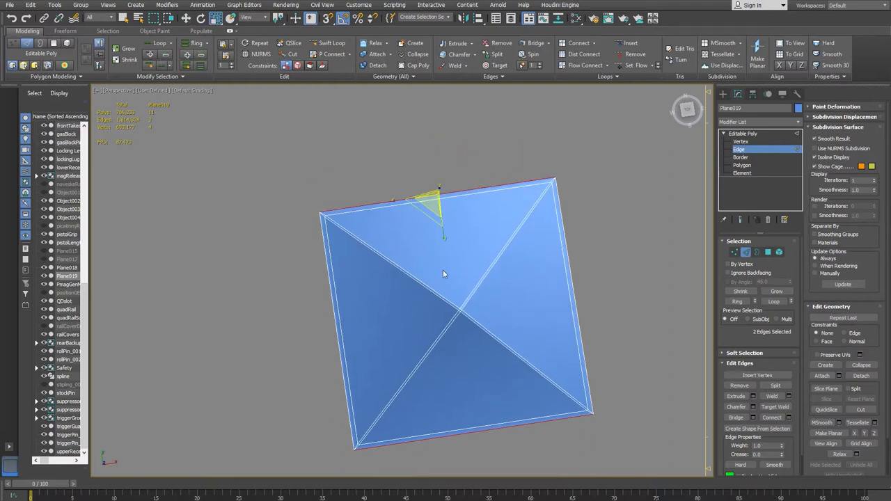
{"action": "left_click", "coordinate": [279, 22]}
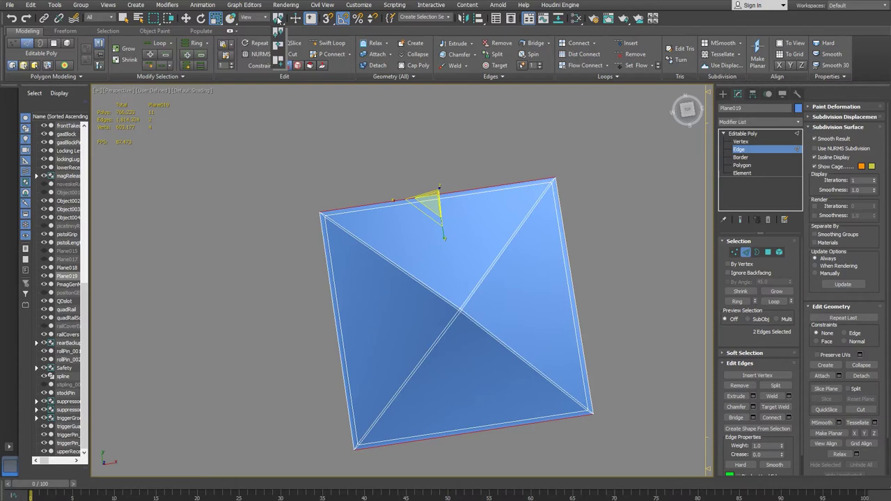
{"action": "left_click", "coordinate": [280, 48]}
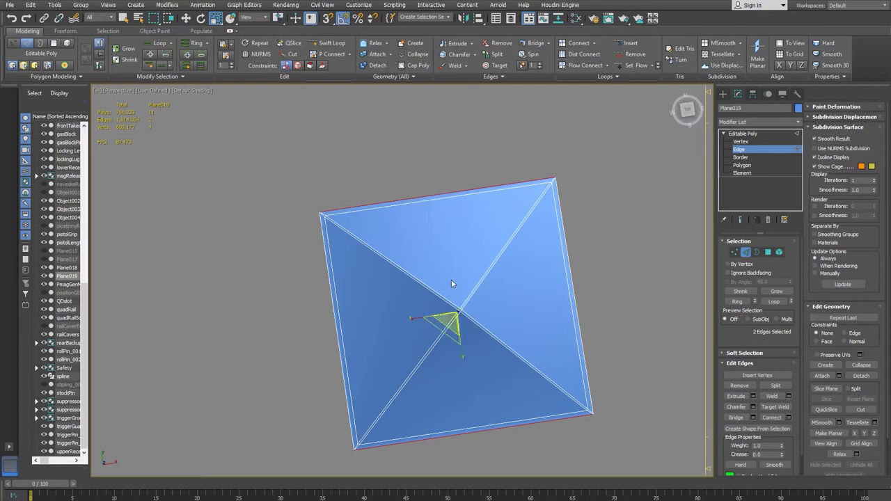
- Extrude the two selected edges outward by scaling along Y to add a narrow flat strip on each side
{"action": "left_click_drag", "start_coordinate": [462, 356], "coordinate": [463, 357]}
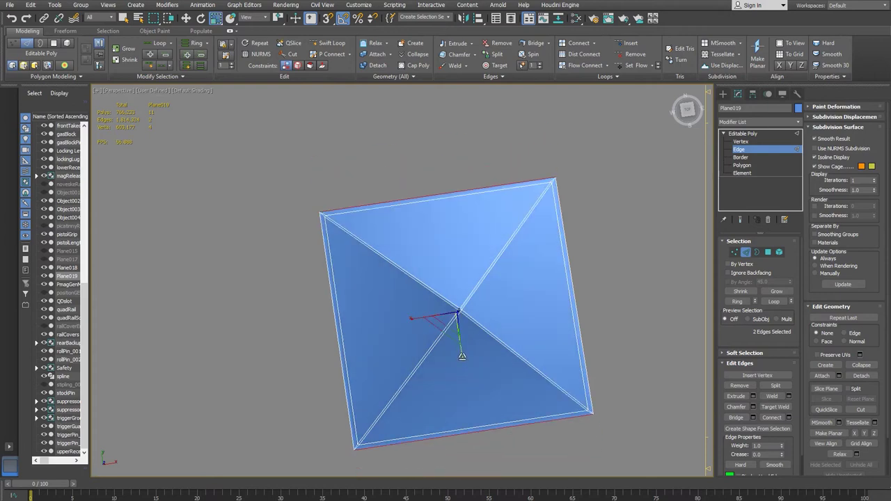
{"action": "left_click_drag", "start_coordinate": [462, 358], "coordinate": [464, 359]}
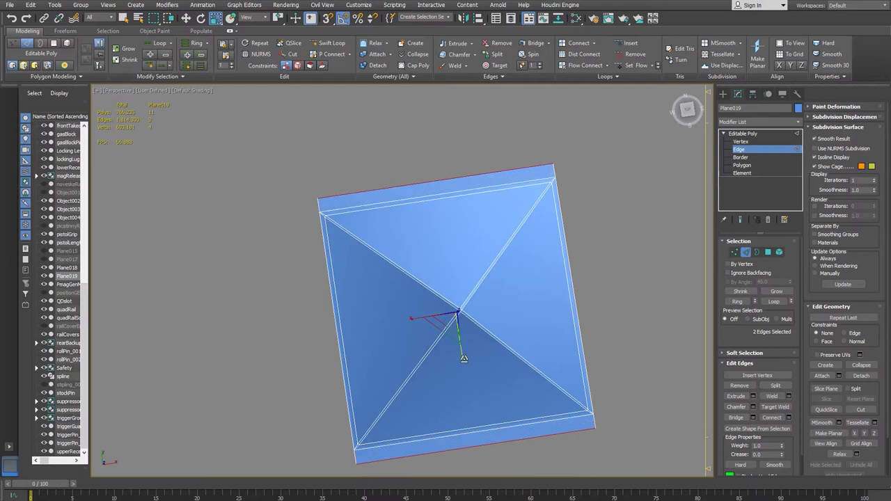
{"action": "key", "text": "ctrl+z"}
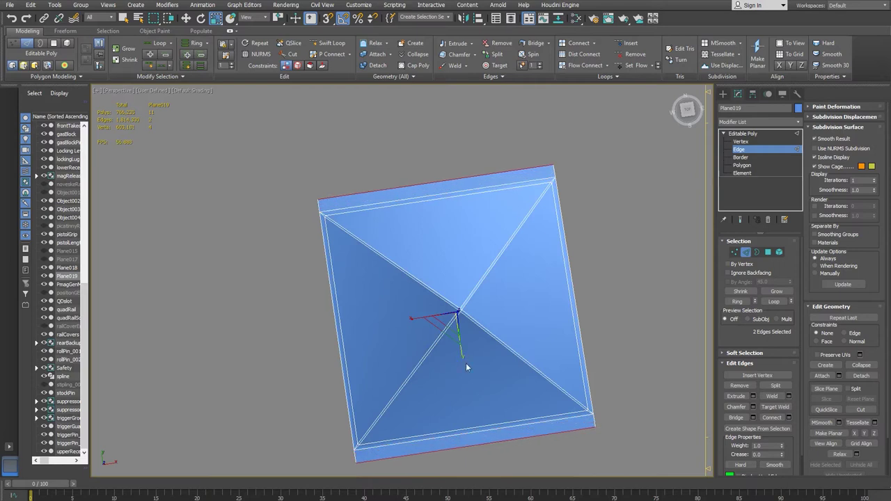
{"action": "left_click_drag", "start_coordinate": [463, 357], "coordinate": [463, 355]}
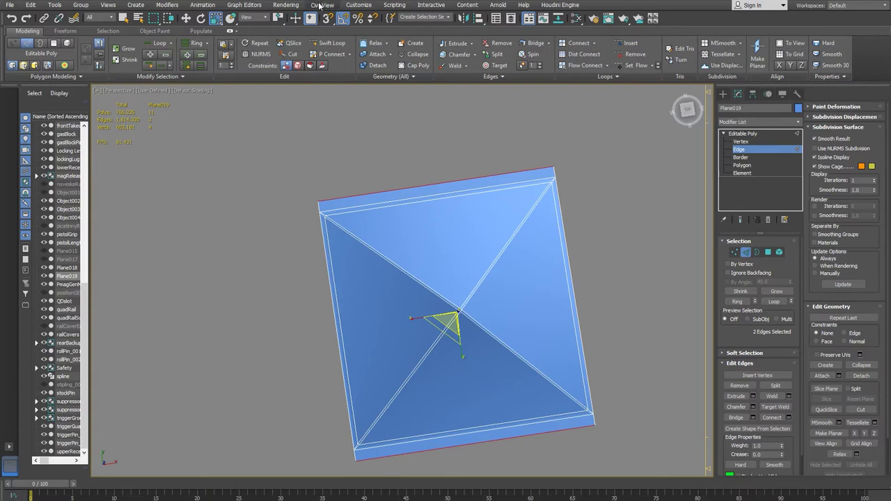
- Leave sub-object editing and examine the whole tile with its added side strips from above
{"action": "scroll", "coordinate": [426, 160], "scroll_direction": "down", "scroll_amount": 2}
{"action": "middle_click_drag", "start_coordinate": [511, 226], "coordinate": [397, 266]}
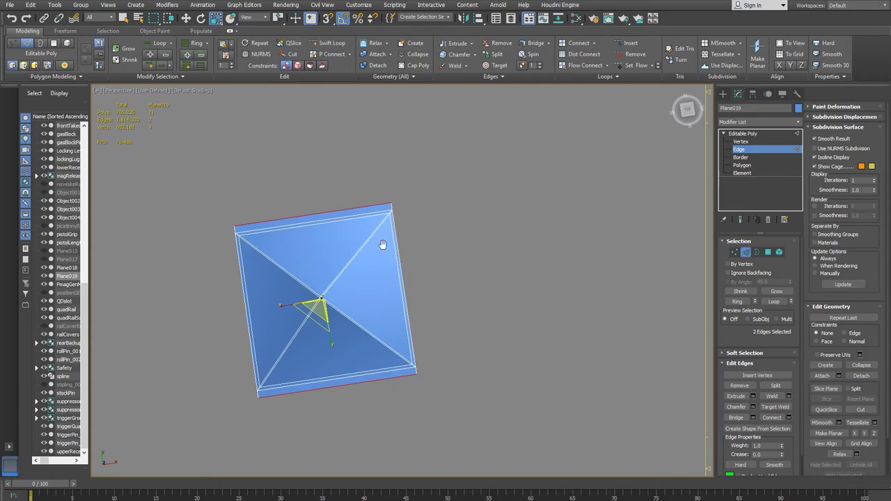
{"action": "middle_click_drag", "start_coordinate": [378, 250], "coordinate": [418, 261]}
{"action": "left_click", "coordinate": [743, 149]}
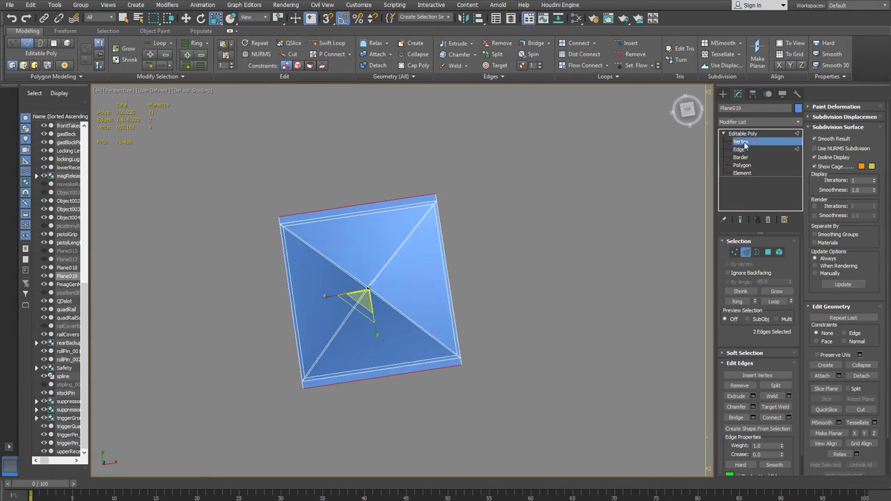
{"action": "key", "text": "1"}
{"action": "scroll", "coordinate": [383, 239], "scroll_direction": "down", "scroll_amount": 4}
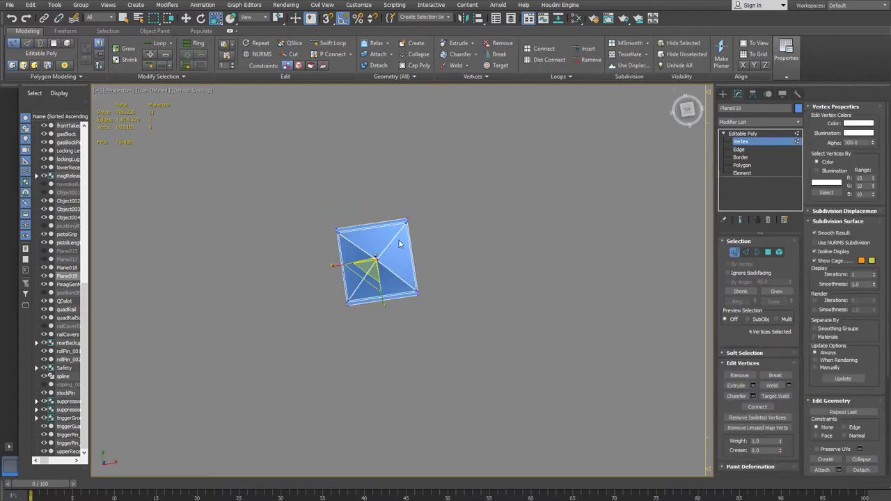
{"action": "left_click", "coordinate": [747, 142]}
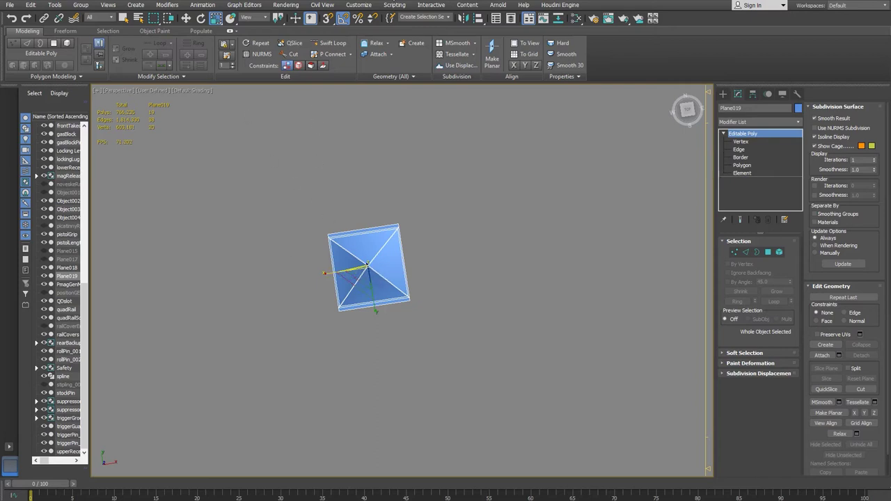
{"action": "middle_click_drag", "start_coordinate": [326, 220], "coordinate": [339, 238]}
{"action": "scroll", "coordinate": [340, 238], "scroll_direction": "up", "scroll_amount": 8}
{"action": "middle_click_drag", "start_coordinate": [396, 296], "coordinate": [340, 264]}
{"action": "scroll", "coordinate": [464, 328], "scroll_direction": "down", "scroll_amount": 3}
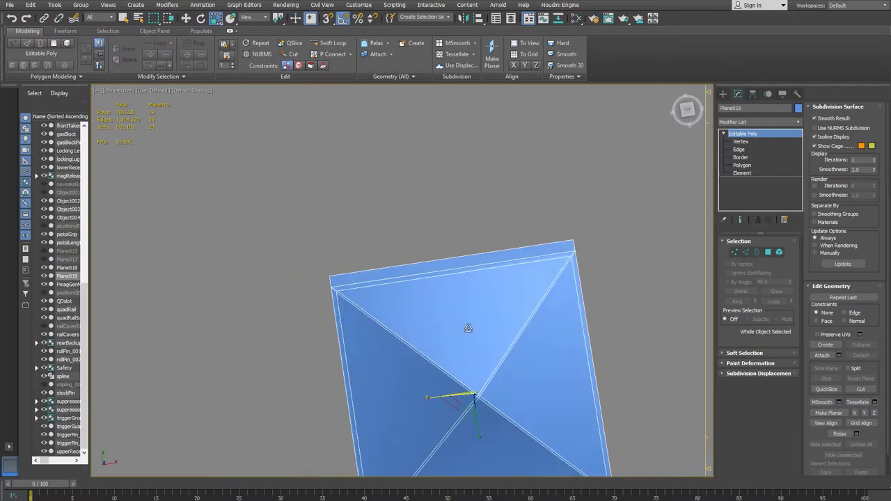
{"action": "middle_click_drag", "start_coordinate": [464, 327], "coordinate": [405, 264]}
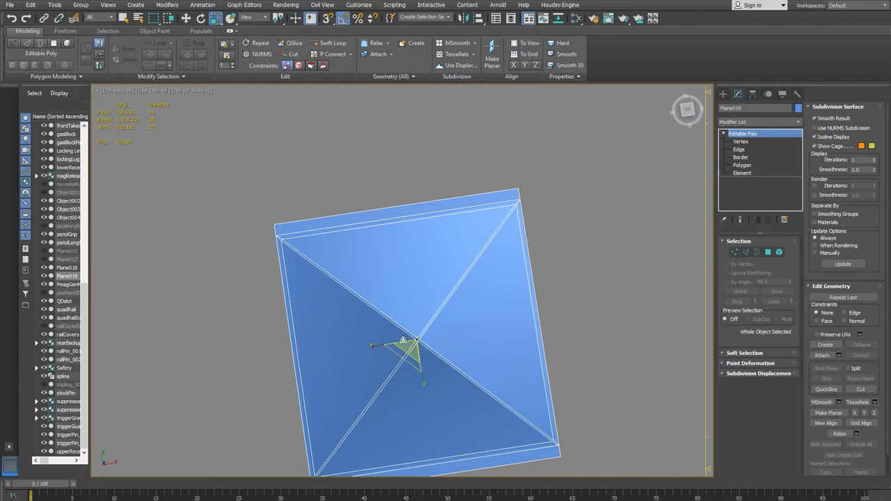
{"action": "middle_click_drag", "start_coordinate": [354, 273], "coordinate": [381, 248]}
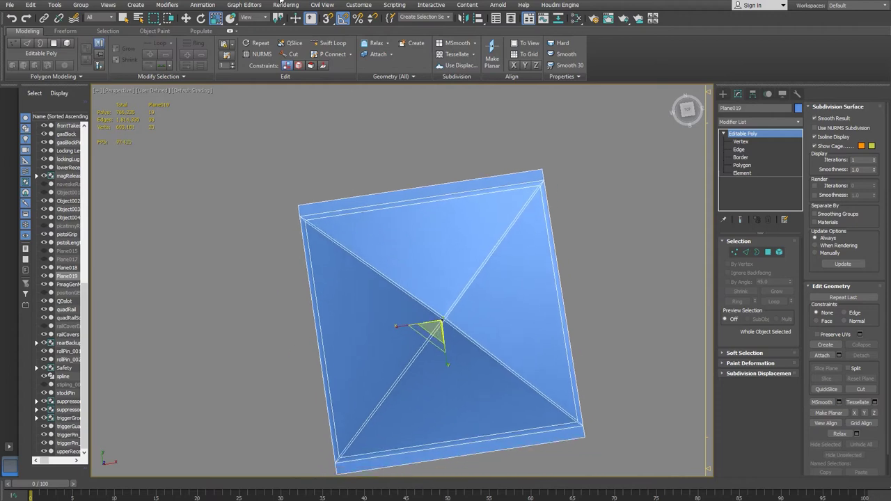
- Enable 3D snapping and exclude Grid Points so that only Vertex snapping is active
{"action": "left_click", "coordinate": [328, 20]}
{"action": "right_click", "coordinate": [327, 20]}
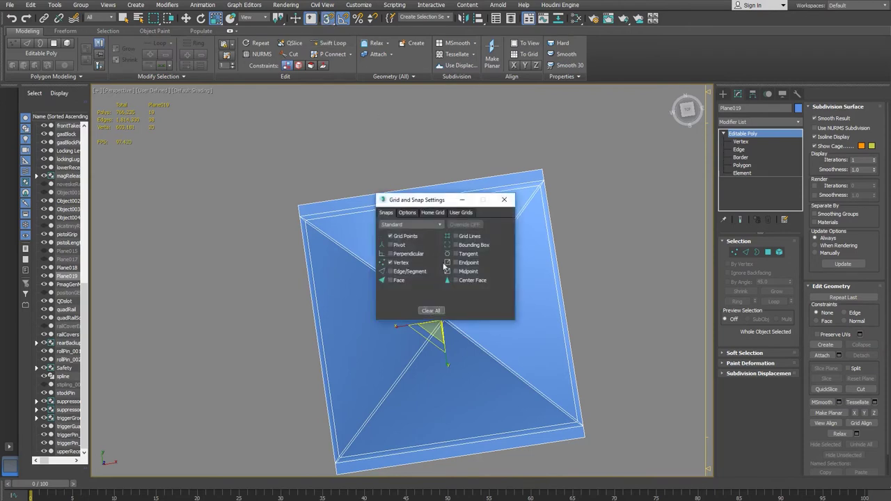
{"action": "left_click", "coordinate": [390, 238]}
{"action": "left_click", "coordinate": [504, 200]}
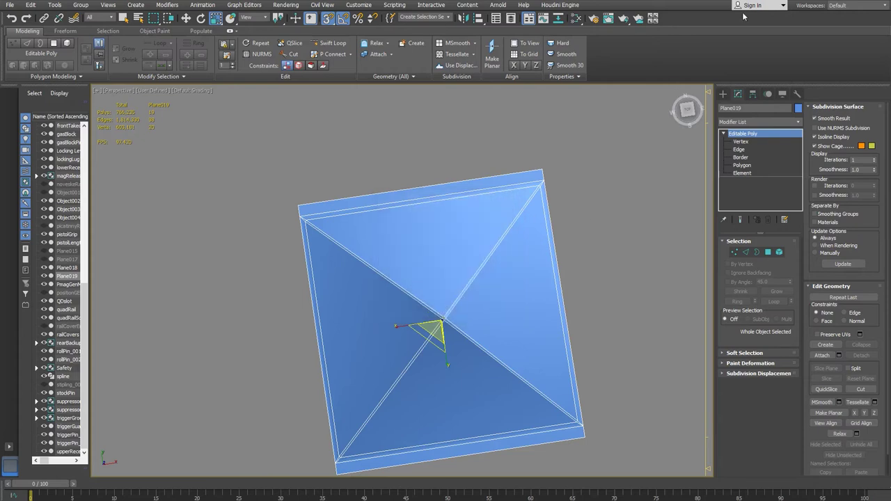
- Move only the tile's pivot from its center to an outer strip corner vertex, and turn snapping off
{"action": "left_click", "coordinate": [752, 95]}
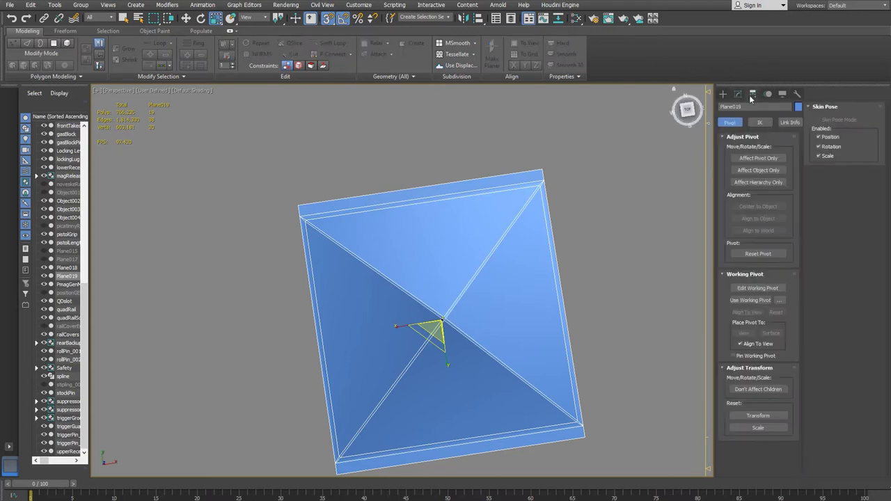
{"action": "left_click", "coordinate": [764, 159]}
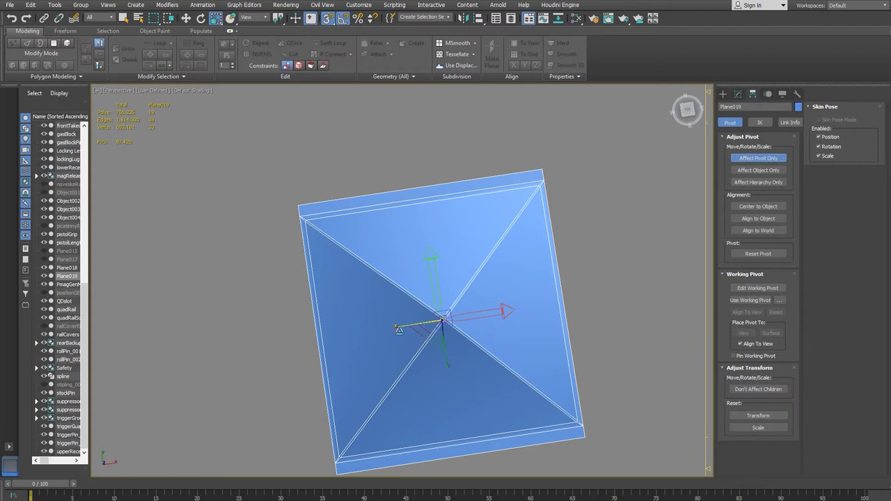
{"action": "left_click", "coordinate": [328, 20]}
{"action": "key", "text": "w"}
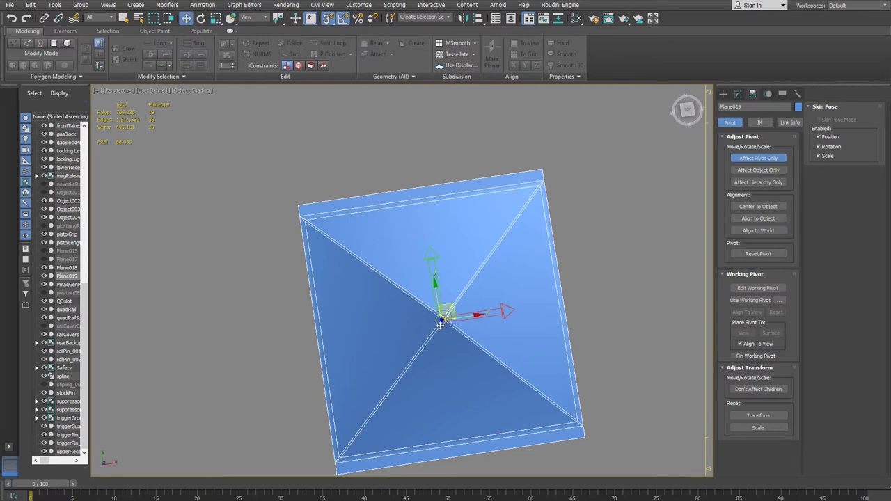
{"action": "left_click_drag", "start_coordinate": [440, 324], "coordinate": [296, 202]}
{"action": "left_click", "coordinate": [757, 160]}
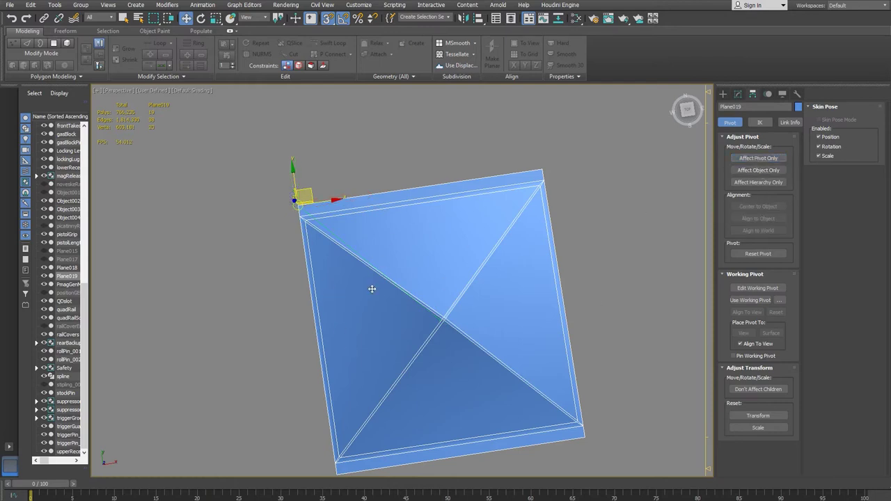
{"action": "key", "text": "s"}
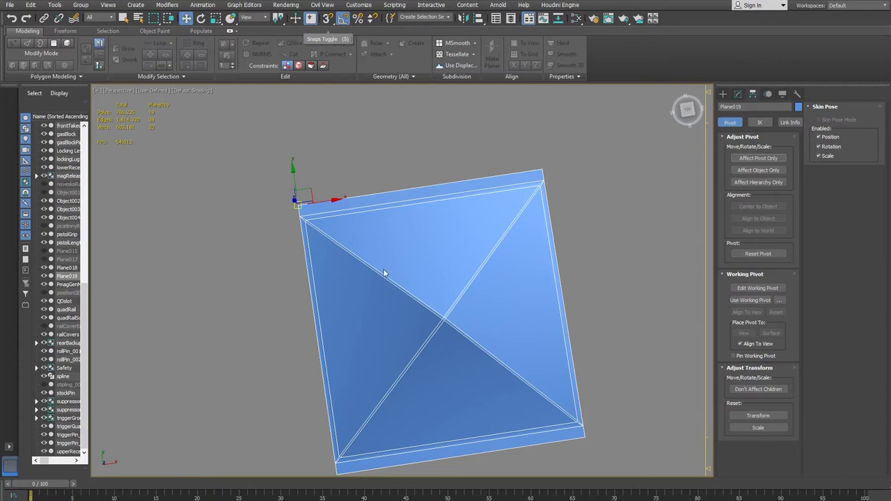
- Move the whole tile a short distance along X
{"action": "middle_click_drag", "start_coordinate": [372, 259], "coordinate": [330, 243], "text": "alt"}
{"action": "scroll", "coordinate": [302, 234], "scroll_direction": "down", "scroll_amount": 6}
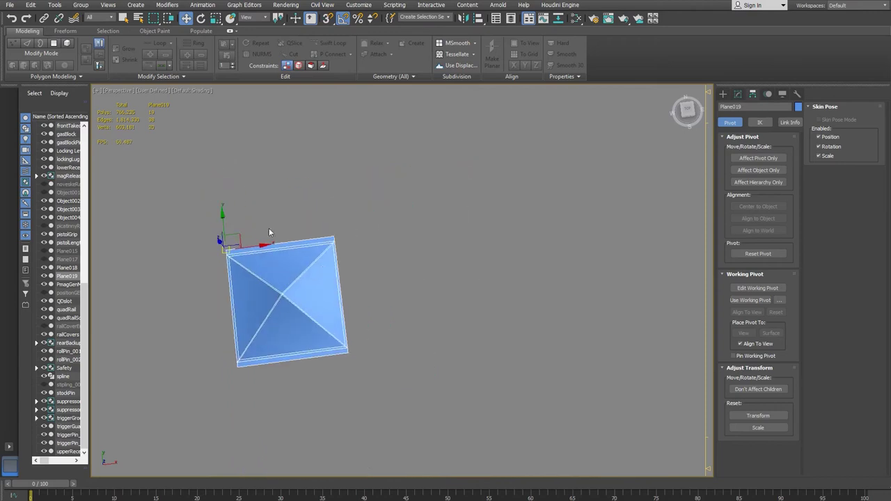
{"action": "scroll", "coordinate": [264, 244], "scroll_direction": "up", "scroll_amount": 5}
{"action": "middle_click_drag", "start_coordinate": [262, 246], "coordinate": [259, 251]}
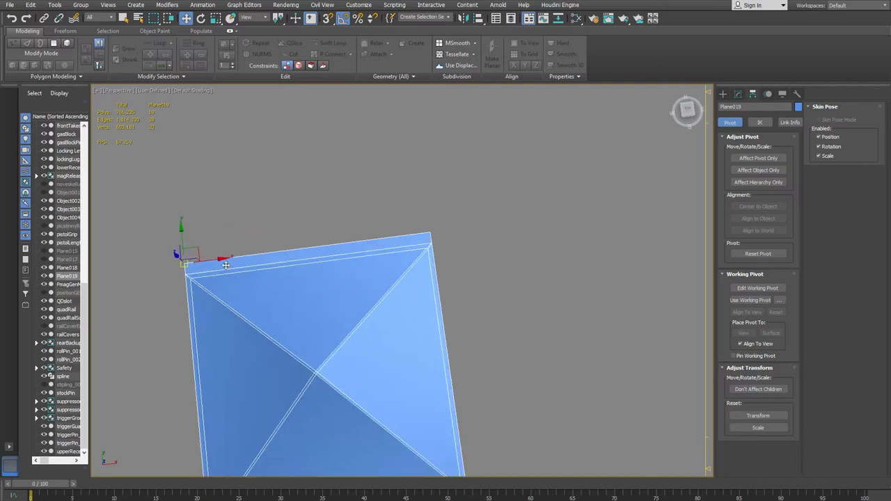
{"action": "left_click_drag", "start_coordinate": [221, 260], "coordinate": [221, 260], "text": "shift"}
{"action": "left_click_drag", "start_coordinate": [222, 261], "coordinate": [269, 255]}
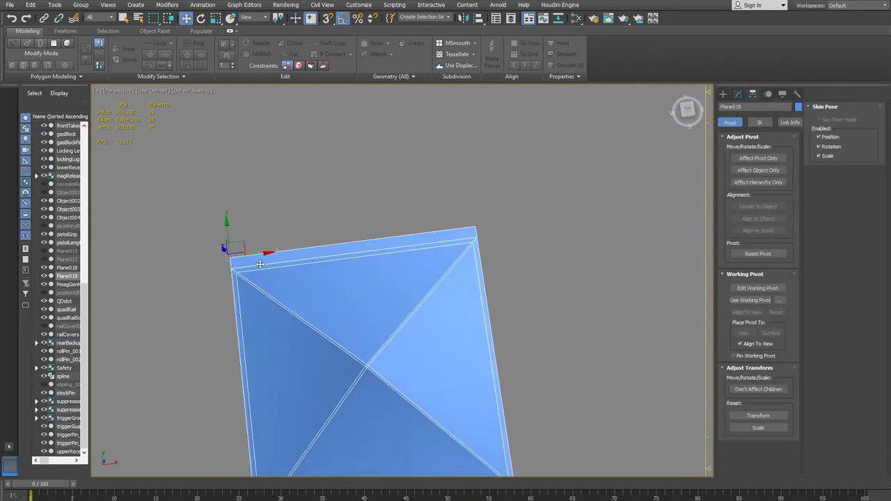
- Try cloning the tile along X with vertex snapping onto its adjacent corner, making a row of 35 copies
{"action": "right_click", "coordinate": [265, 263]}
{"action": "key", "text": "s"}
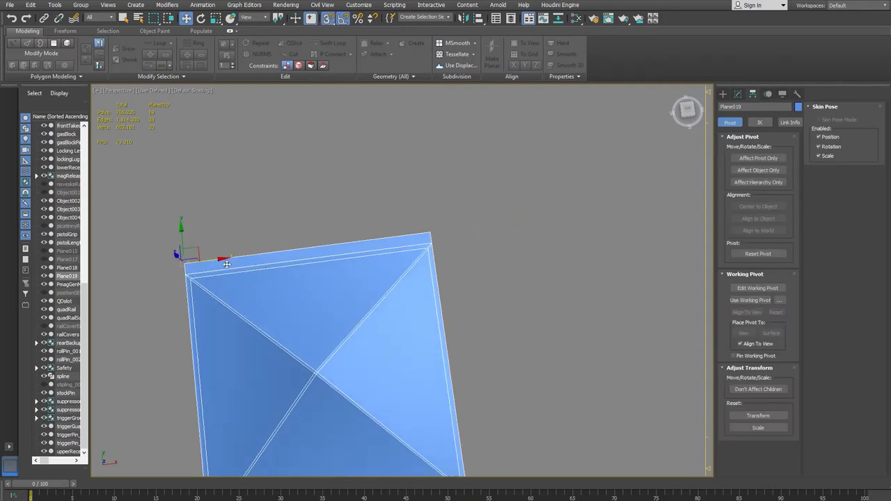
{"action": "mouse_move", "coordinate": [282, 262]}
{"action": "left_mouse_down"}
{"action": "mouse_move", "coordinate": [422, 248]}
{"action": "mouse_move", "coordinate": [448, 233]}
{"action": "mouse_move", "coordinate": [433, 230]}
{"action": "mouse_move", "coordinate": [296, 289]}
{"action": "left_mouse_up"}
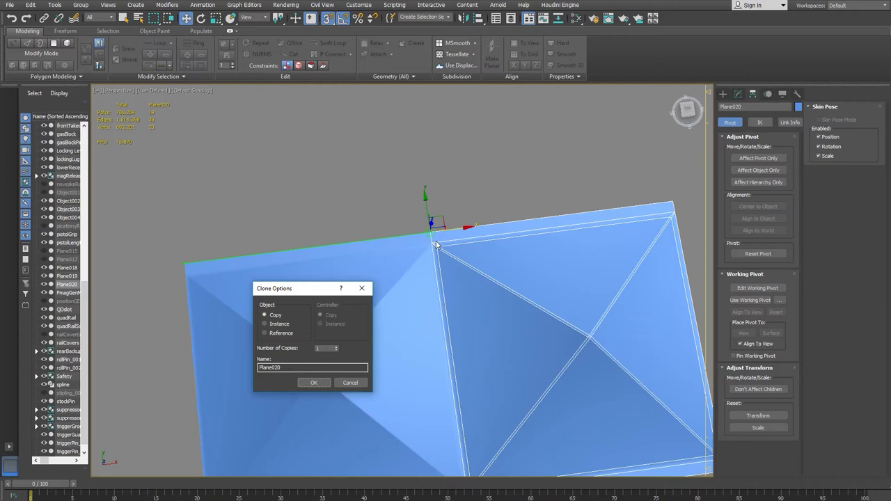
{"action": "double_click", "coordinate": [326, 348]}
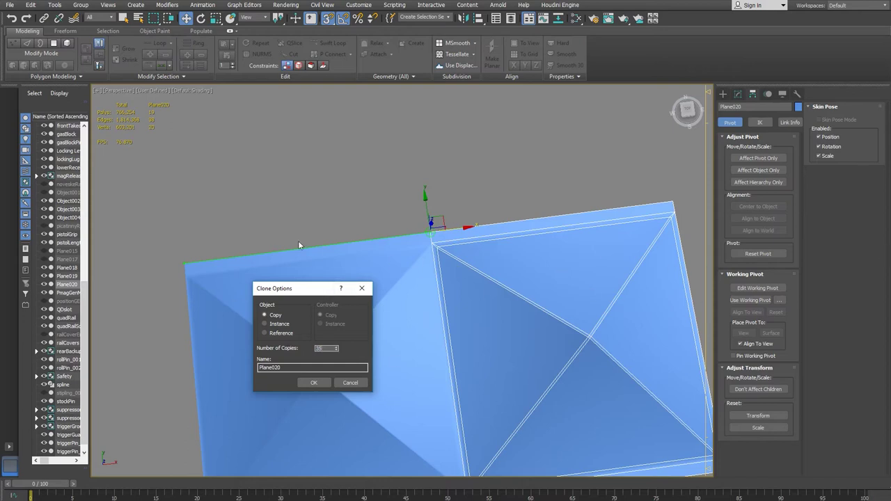
{"action": "left_click", "coordinate": [314, 383]}
{"action": "scroll", "coordinate": [338, 348], "scroll_direction": "down", "scroll_amount": 10}
{"action": "middle_click_drag", "start_coordinate": [296, 368], "coordinate": [342, 348]}
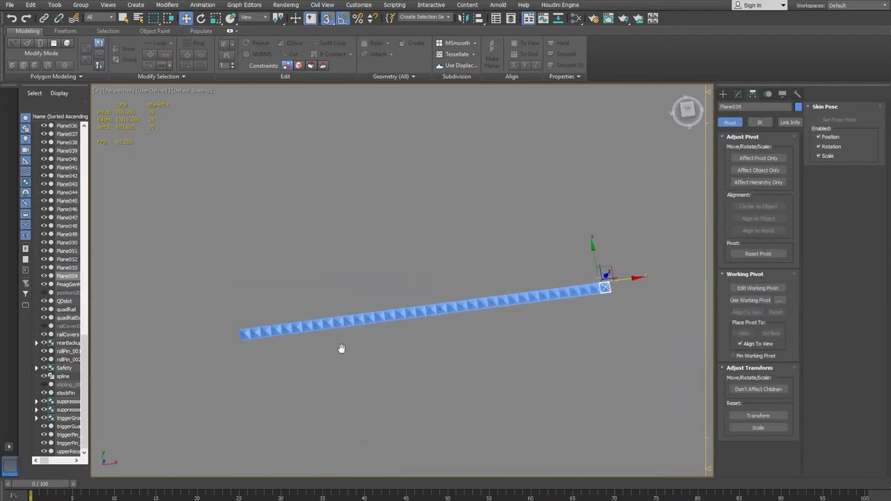
{"action": "scroll", "coordinate": [378, 350], "scroll_direction": "up", "scroll_amount": 3}
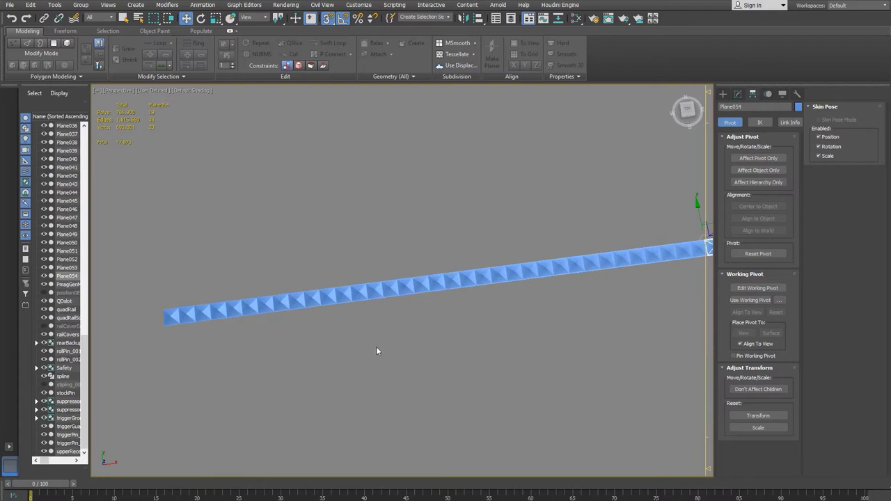
{"action": "middle_click_drag", "start_coordinate": [497, 344], "coordinate": [465, 353]}
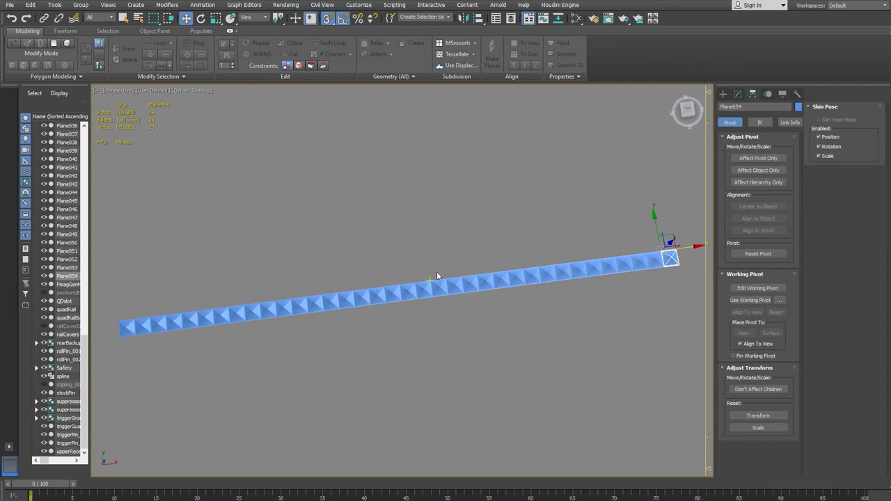
- Undo the cloned row so that only the original tile is left
{"action": "key", "text": "ctrl+z"}
{"action": "key", "text": "ctrl+z"}
{"action": "scroll", "coordinate": [297, 355], "scroll_direction": "up", "scroll_amount": 6}
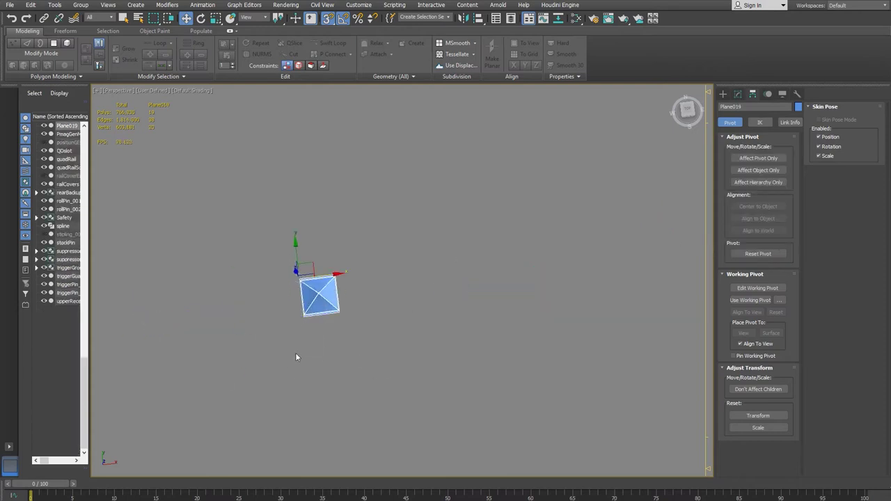
- Rename the tile Bump_01 and find it in the scene's object list
{"action": "left_click", "coordinate": [737, 95]}
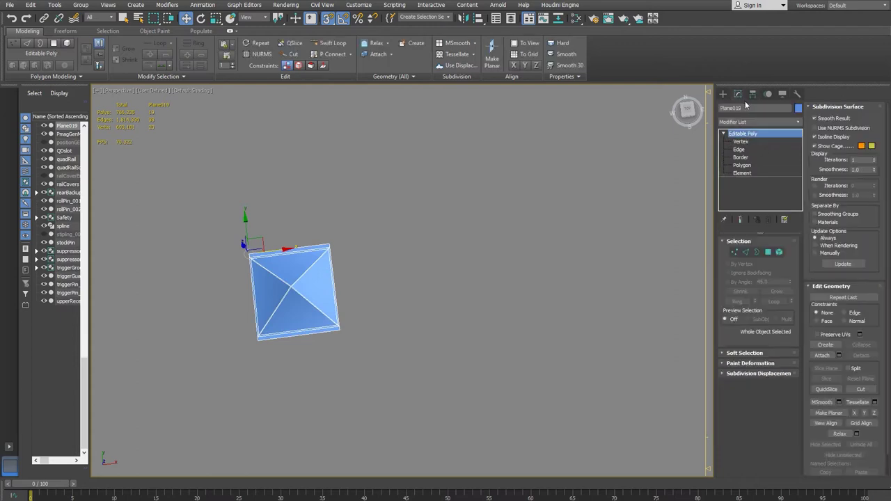
{"action": "left_click", "coordinate": [747, 108]}
{"action": "type", "text": "Bl"}
{"action": "key", "text": "Return"}
{"action": "left_click_drag", "start_coordinate": [328, 270], "coordinate": [384, 277]}
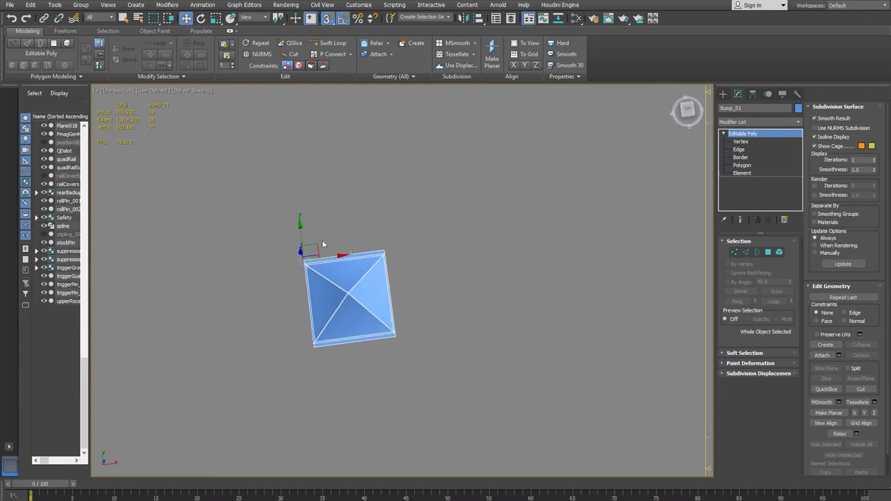
{"action": "scroll", "coordinate": [59, 279], "scroll_direction": "up", "scroll_amount": 20}
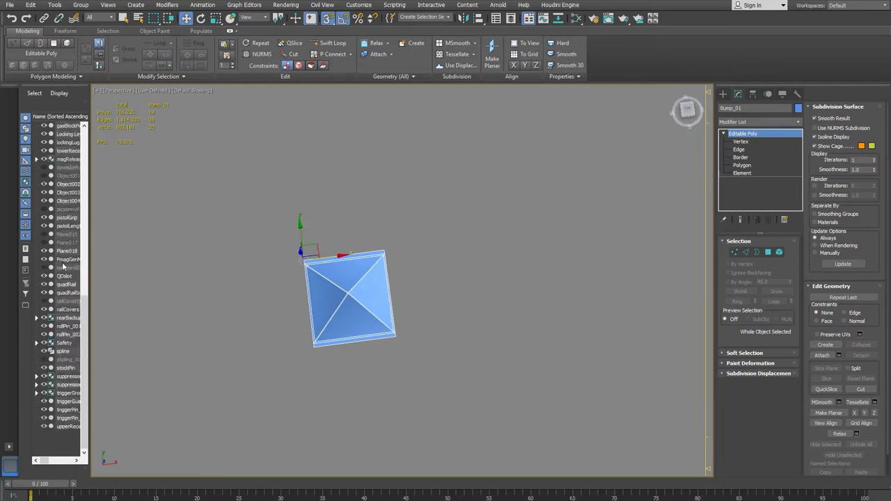
{"action": "scroll", "coordinate": [37, 301], "scroll_direction": "down", "scroll_amount": 11}
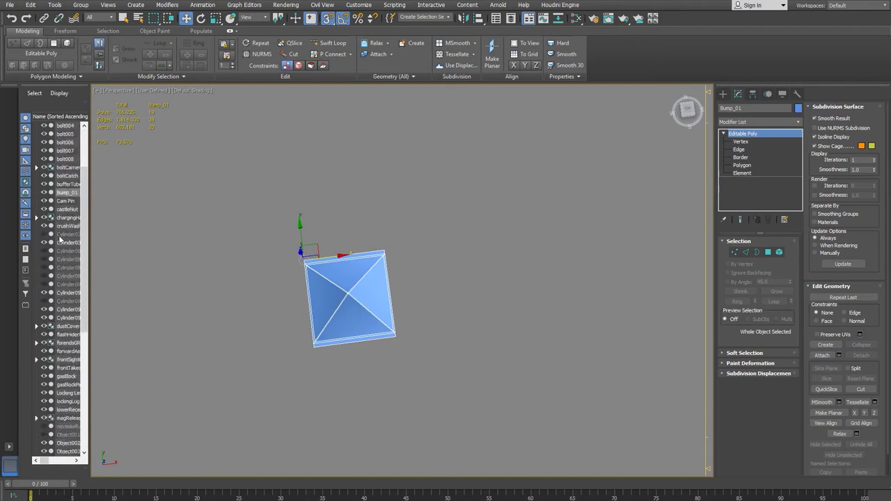
- Clone Bump_01 along X, snapped to its adjacent outer corner vertex, as 35 copies forming a continuous row
{"action": "left_click_drag", "start_coordinate": [350, 278], "coordinate": [362, 278]}
{"action": "scroll", "coordinate": [362, 277], "scroll_direction": "up", "scroll_amount": 5}
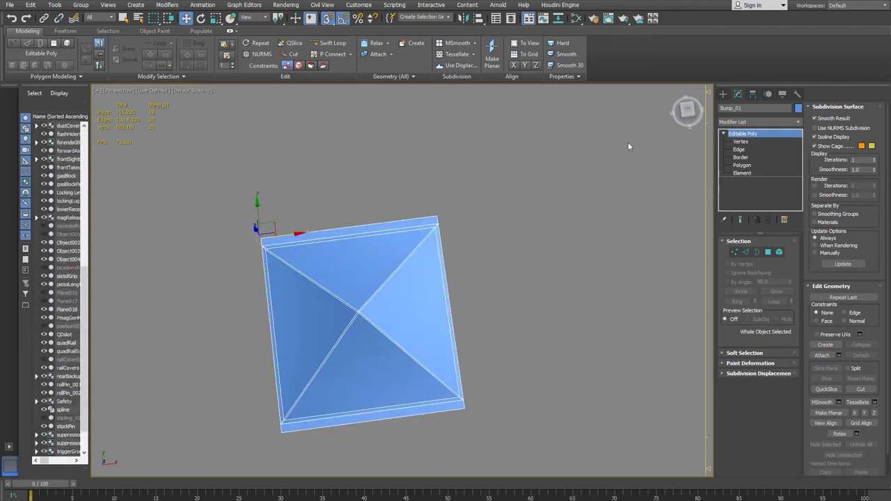
{"action": "middle_click_drag", "start_coordinate": [291, 208], "coordinate": [348, 186]}
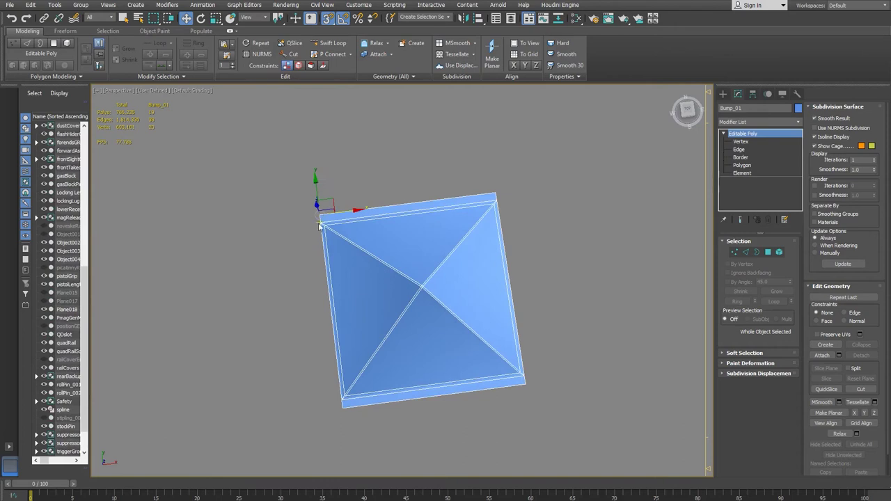
{"action": "scroll", "coordinate": [325, 200], "scroll_direction": "up", "scroll_amount": 3}
{"action": "middle_click_drag", "start_coordinate": [399, 157], "coordinate": [311, 177]}
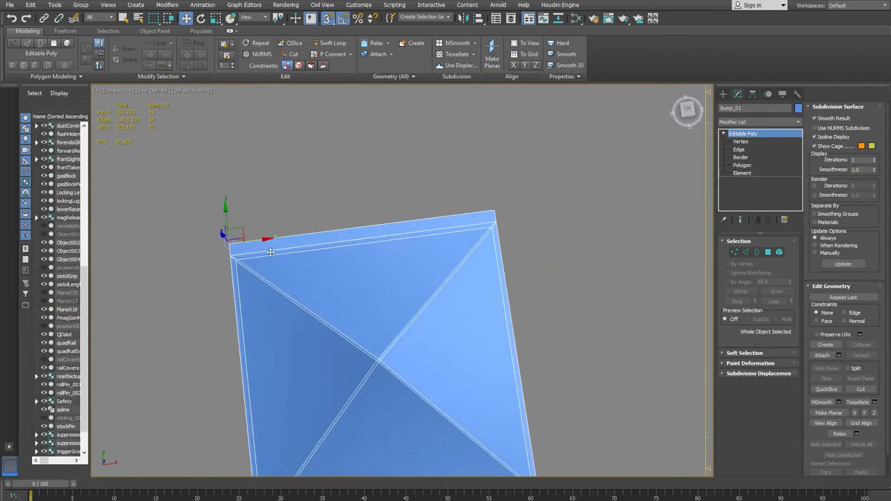
{"action": "mouse_move", "coordinate": [267, 239]}
{"action": "left_mouse_down", "text": "shift"}
{"action": "mouse_move", "coordinate": [534, 198]}
{"action": "mouse_move", "coordinate": [496, 209]}
{"action": "left_mouse_up", "text": "shift"}
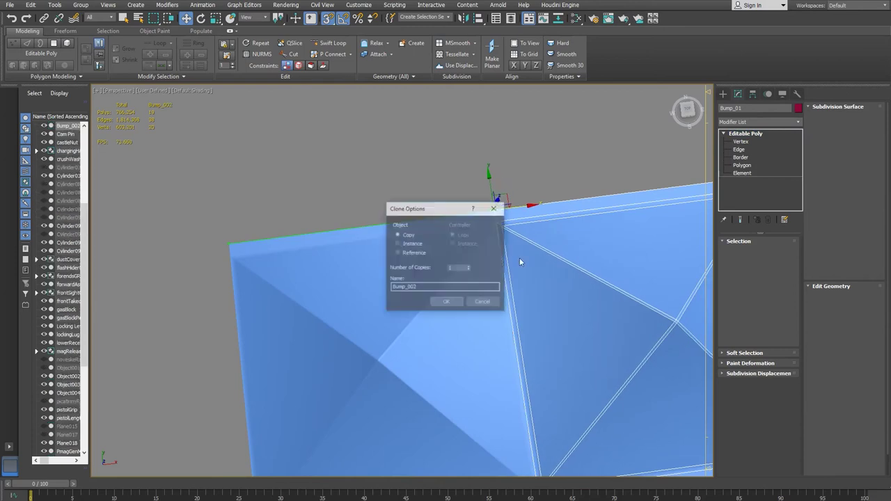
{"action": "double_click", "coordinate": [456, 267]}
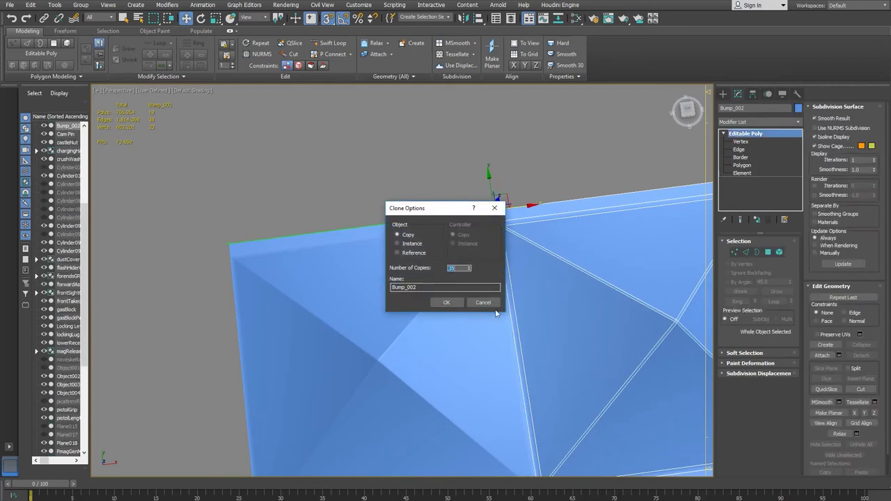
{"action": "left_click", "coordinate": [447, 302]}
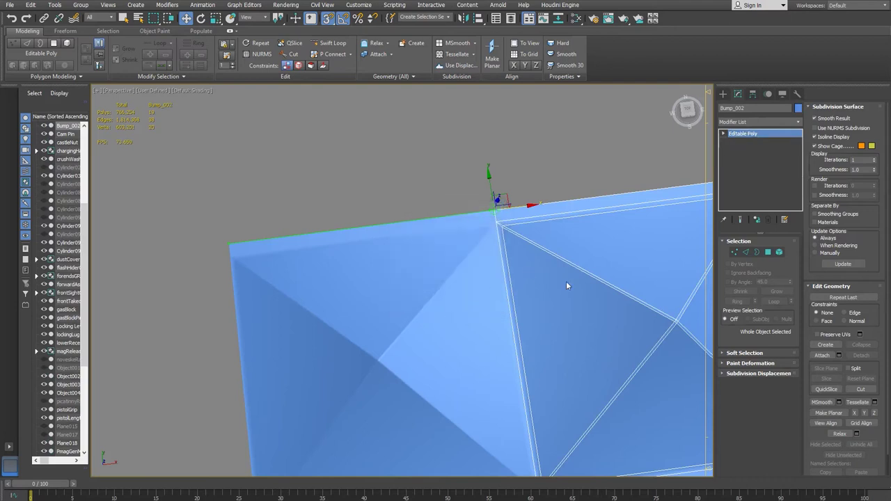
{"action": "scroll", "coordinate": [566, 281], "scroll_direction": "down", "scroll_amount": 10}
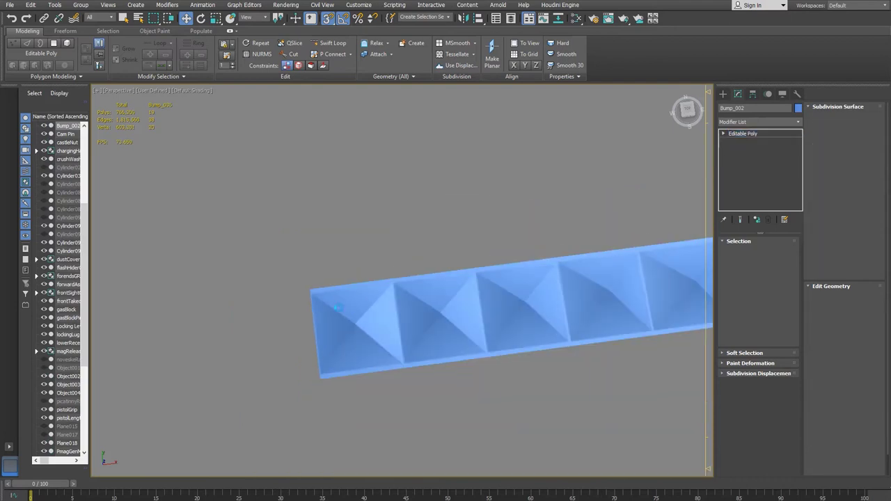
- Select the first tile, Bump_01, and attach Bump_002 through Bump_036 to it from the attach list
{"action": "left_click", "coordinate": [376, 369]}
{"action": "middle_click_drag", "start_coordinate": [572, 411], "coordinate": [300, 411]}
{"action": "scroll", "coordinate": [436, 337], "scroll_direction": "down", "scroll_amount": 5}
{"action": "middle_click_drag", "start_coordinate": [530, 346], "coordinate": [314, 346]}
{"action": "scroll", "coordinate": [379, 317], "scroll_direction": "up", "scroll_amount": 1}
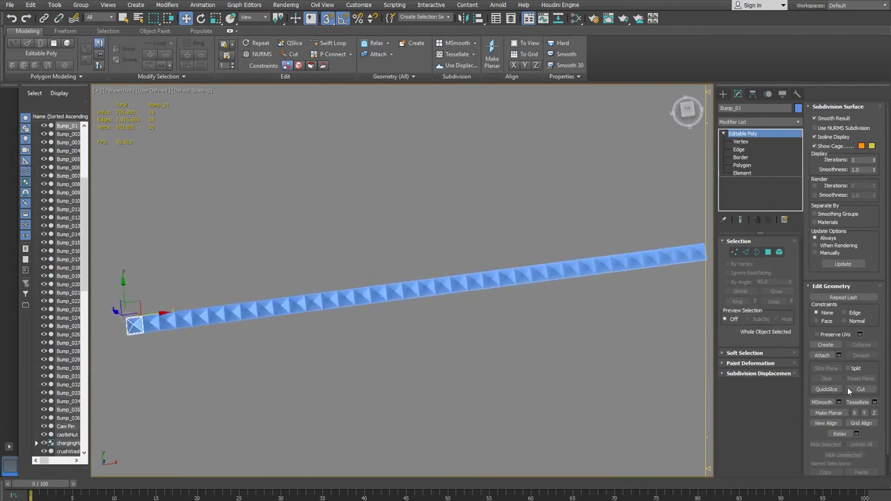
{"action": "left_click", "coordinate": [823, 356]}
{"action": "left_click", "coordinate": [840, 355]}
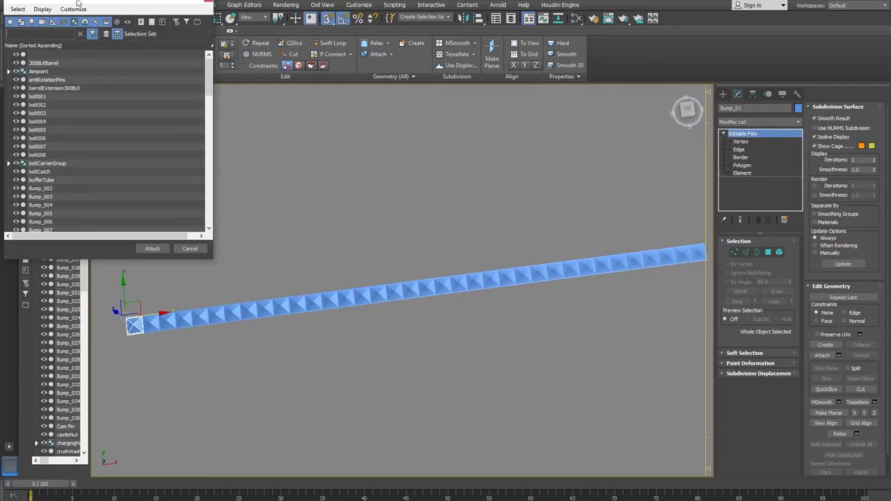
{"action": "left_click_drag", "start_coordinate": [75, 1], "coordinate": [304, 37]}
{"action": "scroll", "coordinate": [362, 194], "scroll_direction": "down", "scroll_amount": 2}
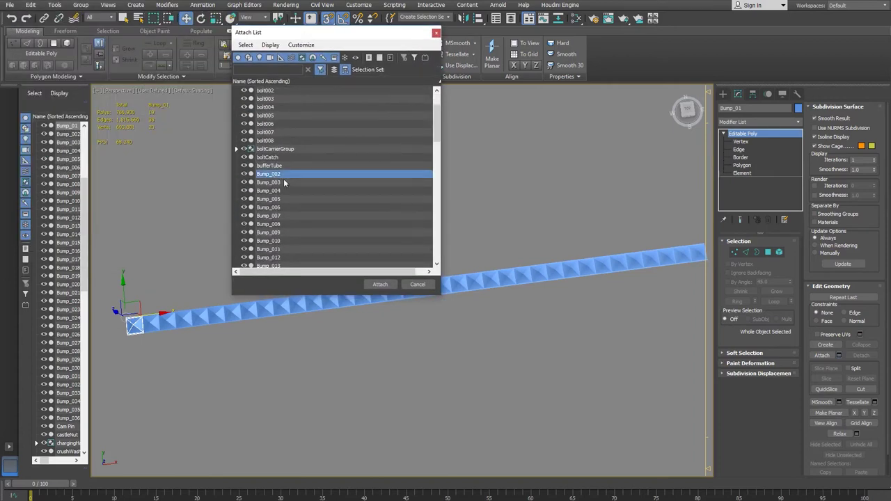
{"action": "scroll", "coordinate": [291, 186], "scroll_direction": "down", "scroll_amount": 11}
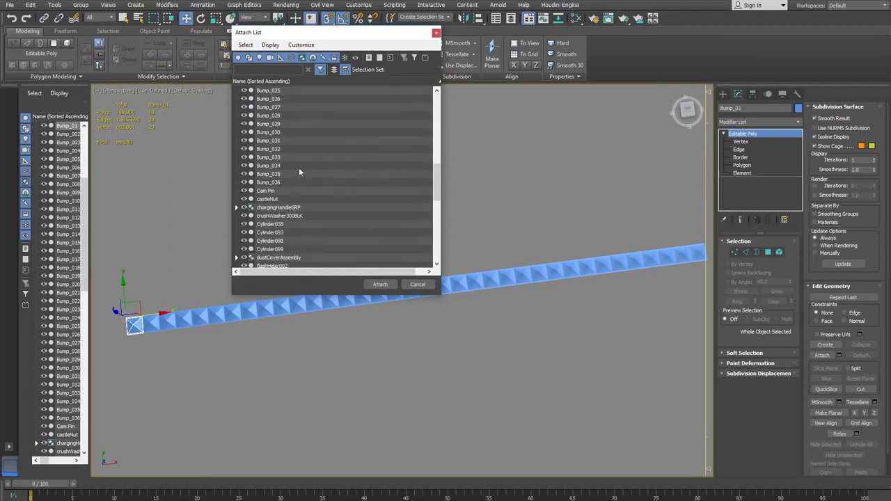
{"action": "scroll", "coordinate": [292, 202], "scroll_direction": "up", "scroll_amount": 2}
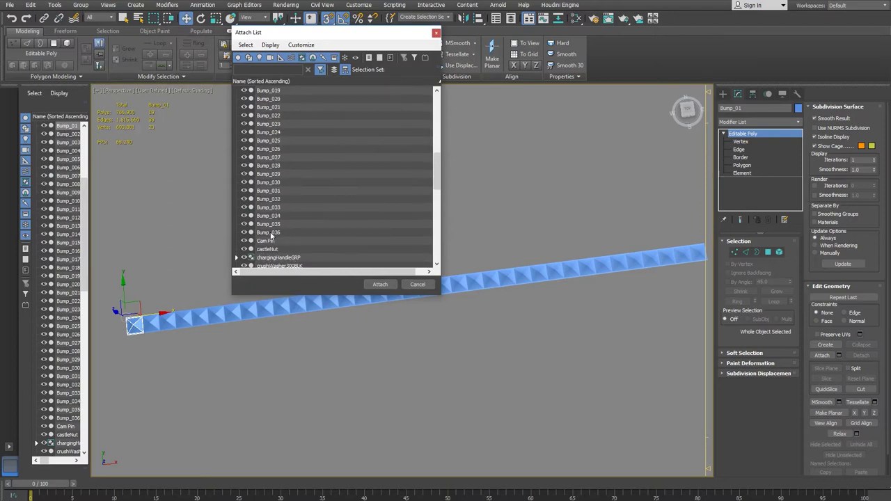
{"action": "left_click", "coordinate": [268, 232], "text": "shift"}
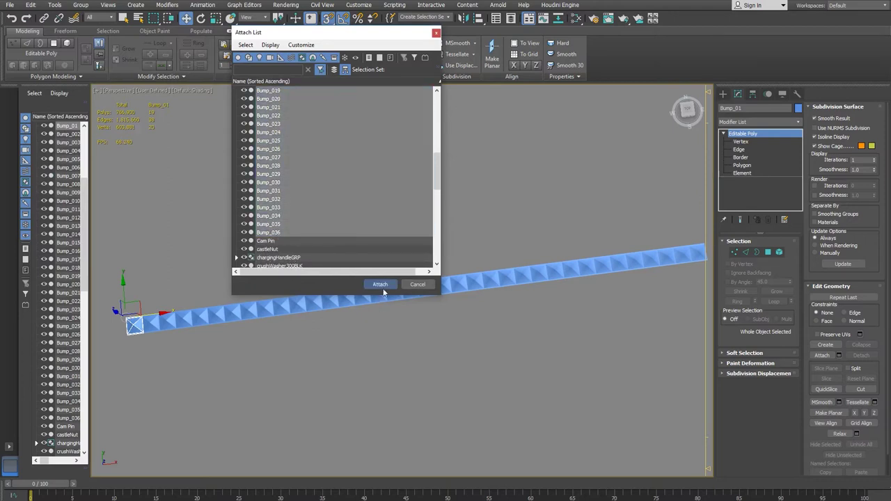
{"action": "key", "text": "Return"}
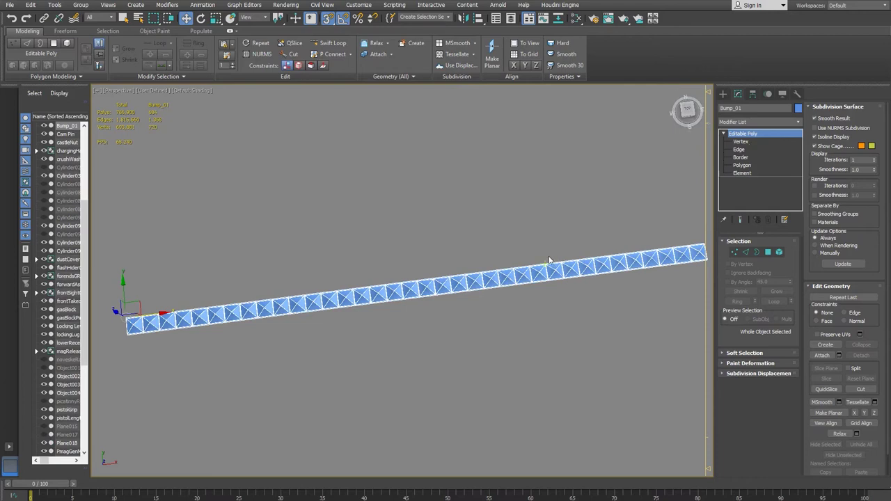
- Switch the attached row to Vertex level and examine the upper seam where two neighbouring tiles meet
{"action": "middle_click_drag", "start_coordinate": [551, 260], "coordinate": [378, 298]}
{"action": "scroll", "coordinate": [379, 298], "scroll_direction": "down", "scroll_amount": 2}
{"action": "scroll", "coordinate": [387, 299], "scroll_direction": "up", "scroll_amount": 2}
{"action": "middle_click_drag", "start_coordinate": [454, 270], "coordinate": [596, 208]}
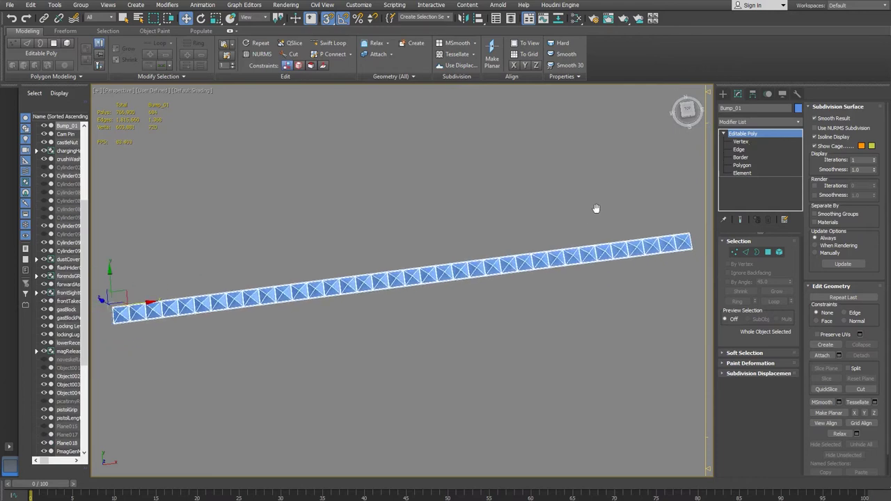
{"action": "left_click", "coordinate": [741, 141]}
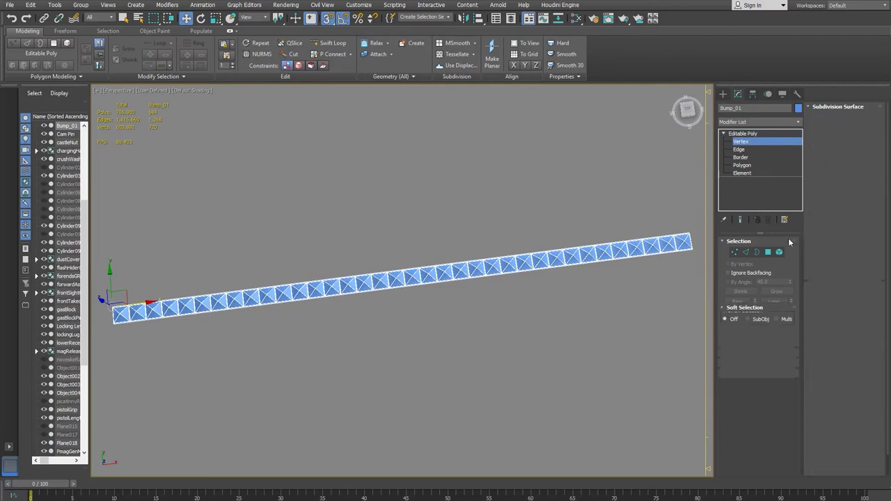
{"action": "scroll", "coordinate": [280, 275], "scroll_direction": "down", "scroll_amount": 2}
{"action": "scroll", "coordinate": [280, 276], "scroll_direction": "up", "scroll_amount": 2}
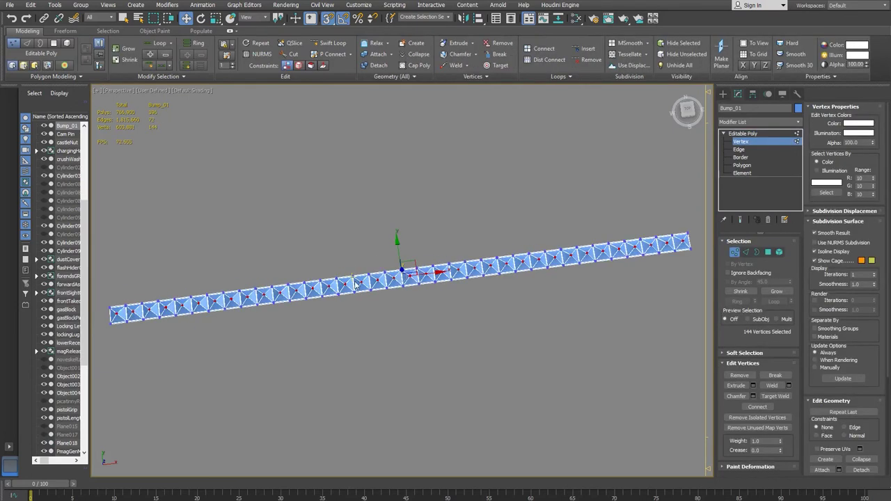
{"action": "scroll", "coordinate": [362, 290], "scroll_direction": "up", "scroll_amount": 6}
{"action": "scroll", "coordinate": [361, 291], "scroll_direction": "up", "scroll_amount": 8}
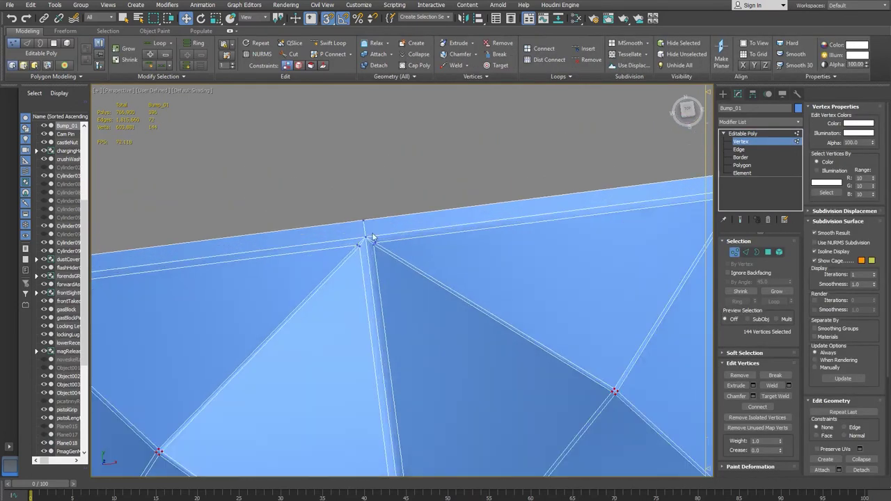
{"action": "scroll", "coordinate": [364, 226], "scroll_direction": "up", "scroll_amount": 2}
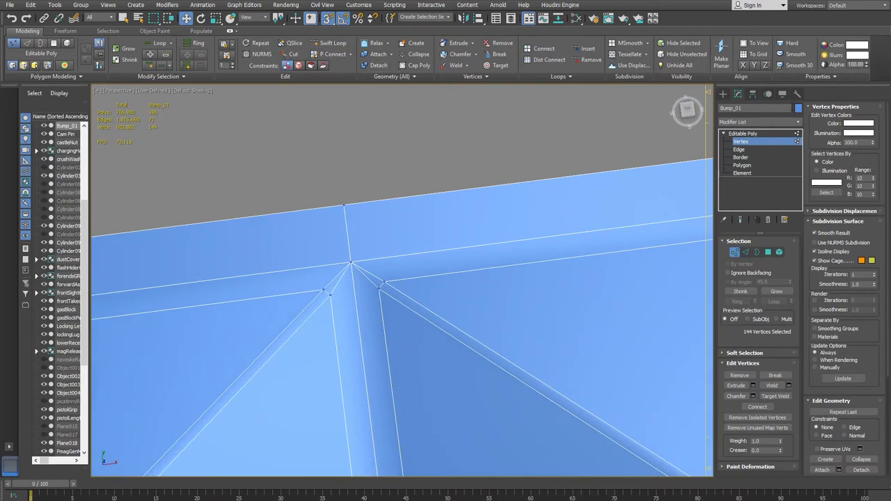
- Turn snapping off, test the seam by pulling one outer corner vertex away along X, and undo the move
{"action": "left_click", "coordinate": [342, 204]}
{"action": "key", "text": "s"}
{"action": "left_click_drag", "start_coordinate": [377, 202], "coordinate": [310, 201]}
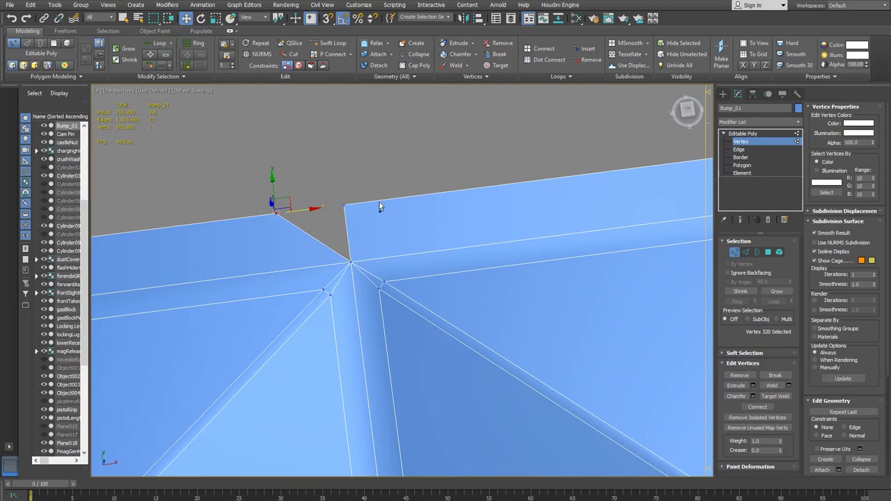
{"action": "key", "text": "ctrl+z"}
- Select the vertices clustered at the upper seam between two neighbouring tiles and open the Weld settings
{"action": "scroll", "coordinate": [373, 224], "scroll_direction": "down", "scroll_amount": 10}
{"action": "scroll", "coordinate": [372, 225], "scroll_direction": "up", "scroll_amount": 6}
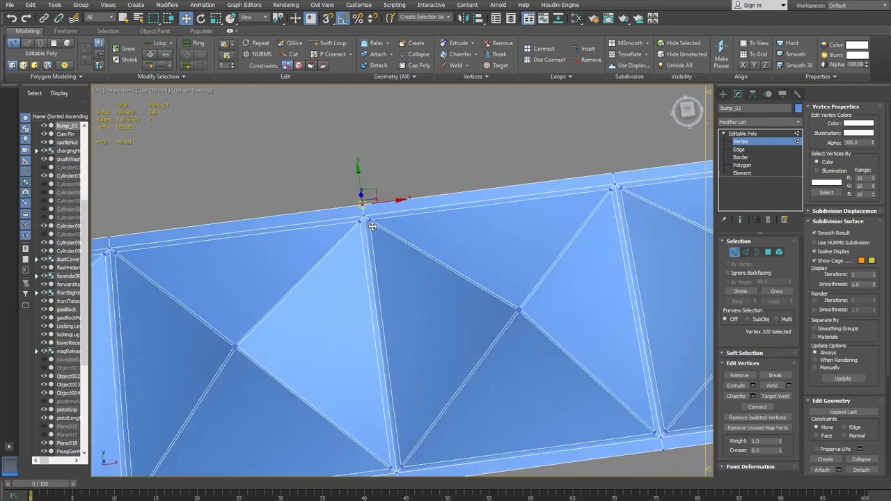
{"action": "left_click_drag", "start_coordinate": [282, 115], "coordinate": [358, 175]}
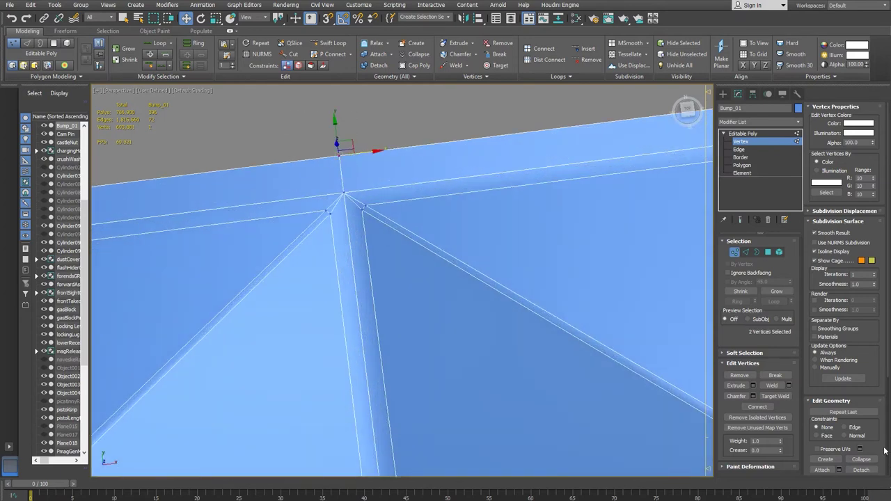
{"action": "left_click", "coordinate": [789, 385]}
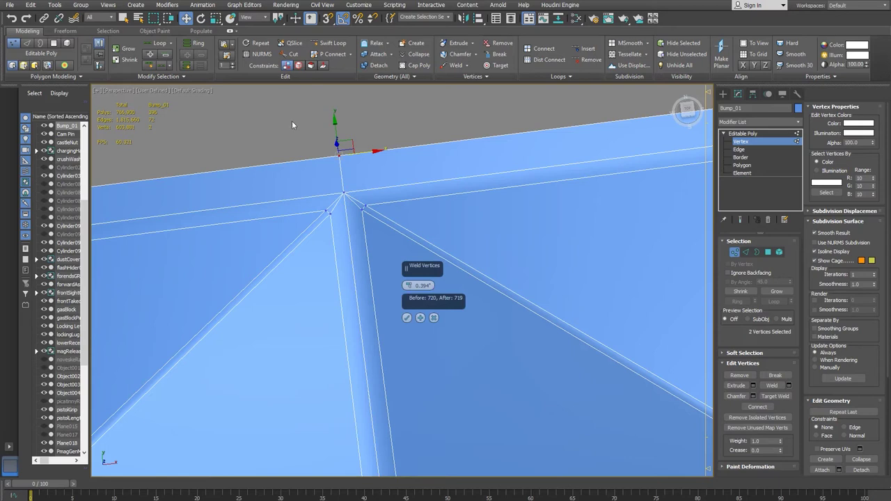
{"action": "left_click_drag", "start_coordinate": [416, 254], "coordinate": [416, 254]}
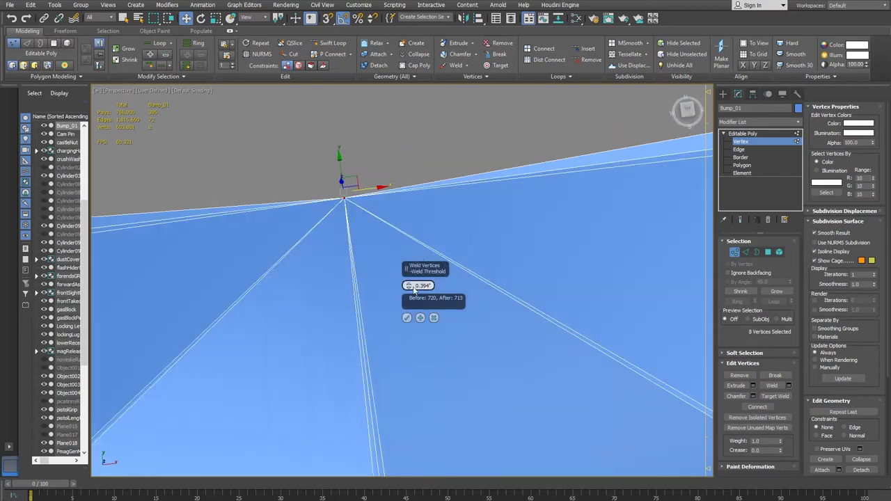
- Try weld thresholds of 0.1" and 0.05", settle on 0.01", and apply the weld to the upper seam vertices
{"action": "right_click", "coordinate": [409, 287]}
{"action": "left_click_drag", "start_coordinate": [409, 288], "coordinate": [412, 291]}
{"action": "type", "text": ".1"}
{"action": "key", "text": "Return"}
{"action": "type", "text": ".05"}
{"action": "key", "text": "Return"}
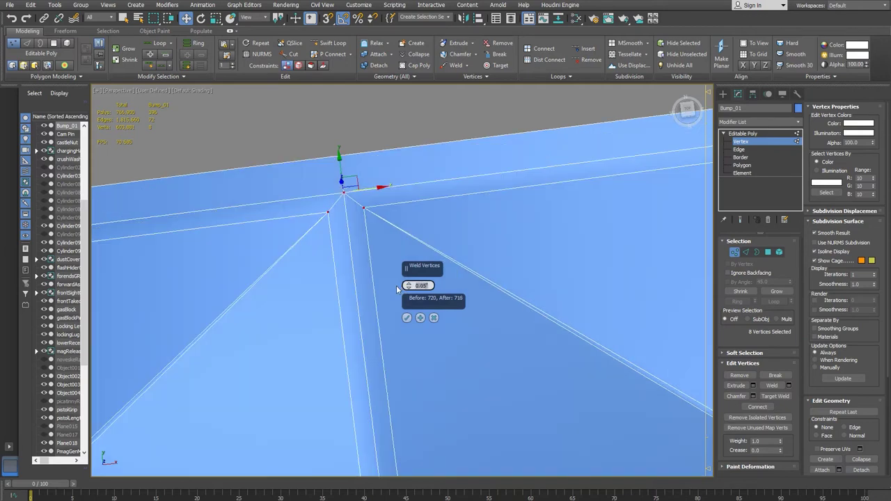
{"action": "type", "text": ".01"}
{"action": "key", "text": "Return"}
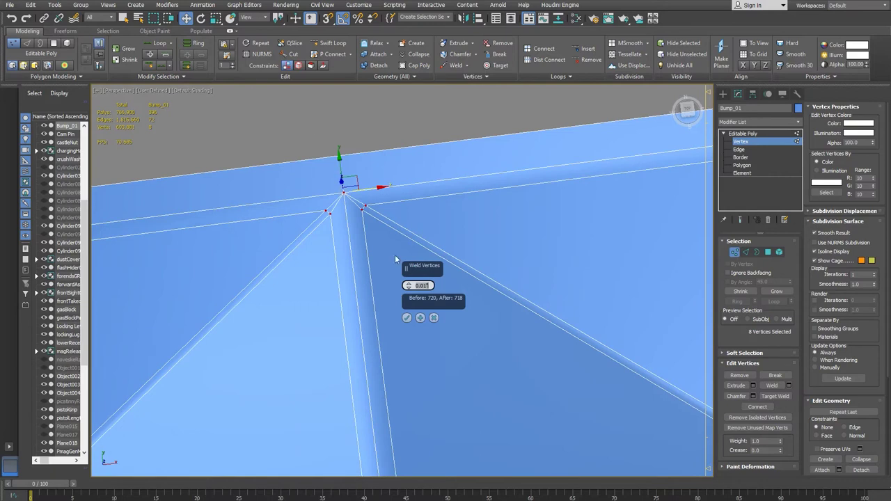
{"action": "left_click_drag", "start_coordinate": [299, 115], "coordinate": [337, 159]}
{"action": "left_click_drag", "start_coordinate": [289, 101], "coordinate": [385, 220]}
{"action": "left_click", "coordinate": [406, 318]}
- Test the welded upper outer corner vertex by moving it along X, and undo the move
{"action": "left_click_drag", "start_coordinate": [288, 122], "coordinate": [351, 174]}
{"action": "left_click", "coordinate": [273, 108]}
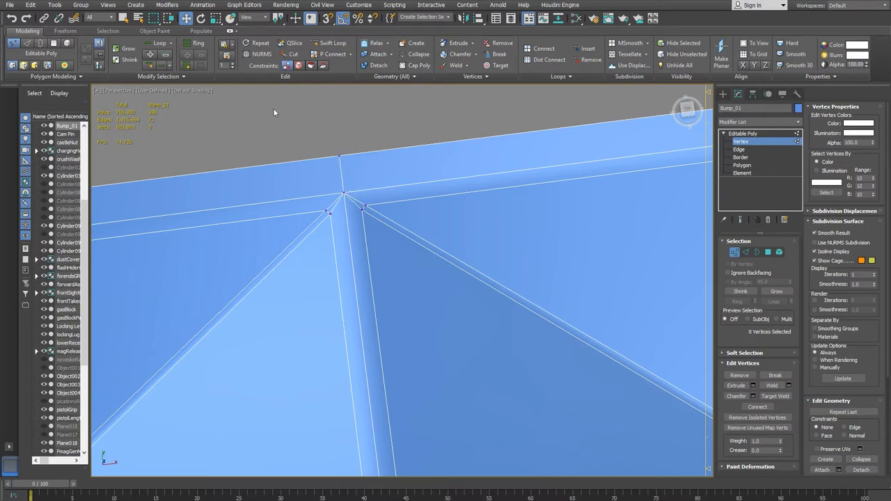
{"action": "left_click", "coordinate": [340, 158]}
{"action": "left_click_drag", "start_coordinate": [371, 151], "coordinate": [337, 142]}
{"action": "key", "text": "ctrl+z"}
- Select all vertices of the attached tile row and weld them with the same threshold
{"action": "scroll", "coordinate": [394, 188], "scroll_direction": "down", "scroll_amount": 10}
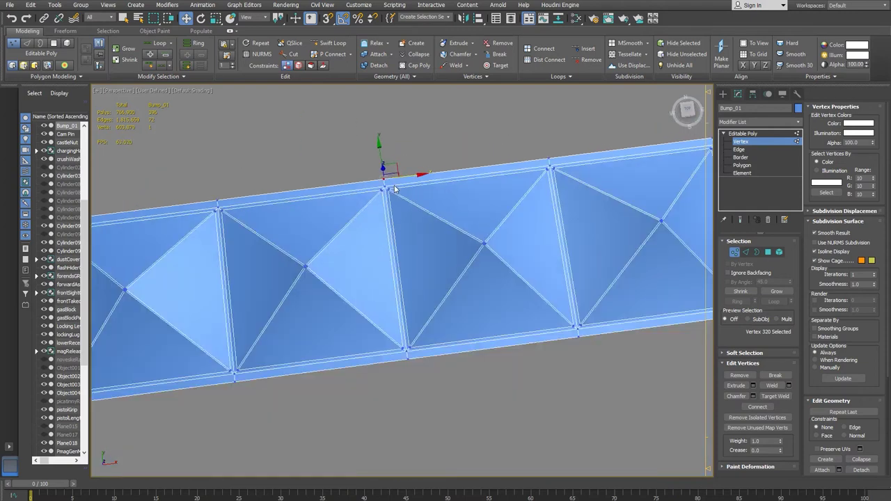
{"action": "scroll", "coordinate": [394, 190], "scroll_direction": "down", "scroll_amount": 5}
{"action": "left_click_drag", "start_coordinate": [292, 179], "coordinate": [641, 302]}
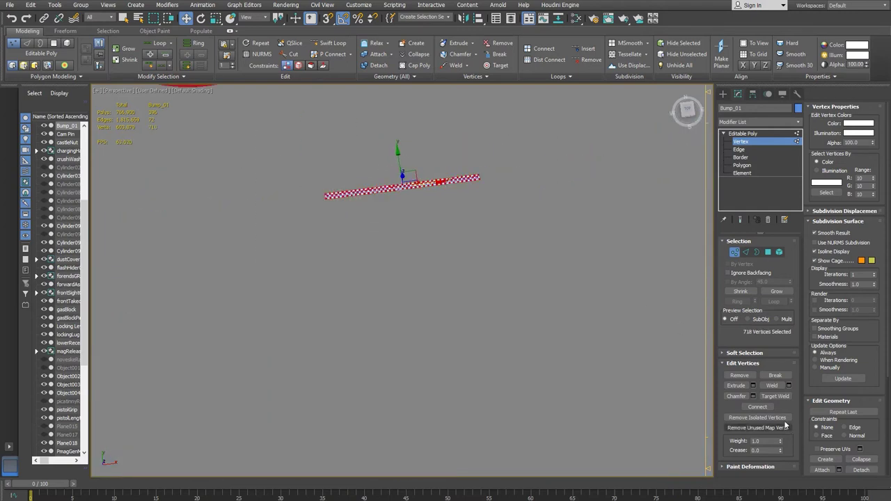
{"action": "left_click", "coordinate": [774, 387]}
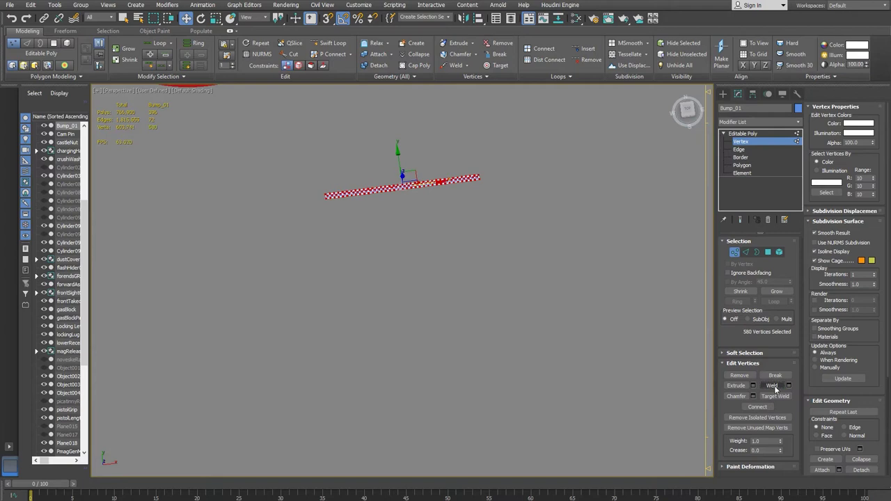
- Check the weld at two neighbouring lower seams by selecting their outer corner vertices
{"action": "middle_click_drag", "start_coordinate": [494, 159], "coordinate": [477, 151]}
{"action": "scroll", "coordinate": [465, 234], "scroll_direction": "up", "scroll_amount": 6}
{"action": "scroll", "coordinate": [392, 330], "scroll_direction": "up", "scroll_amount": 10}
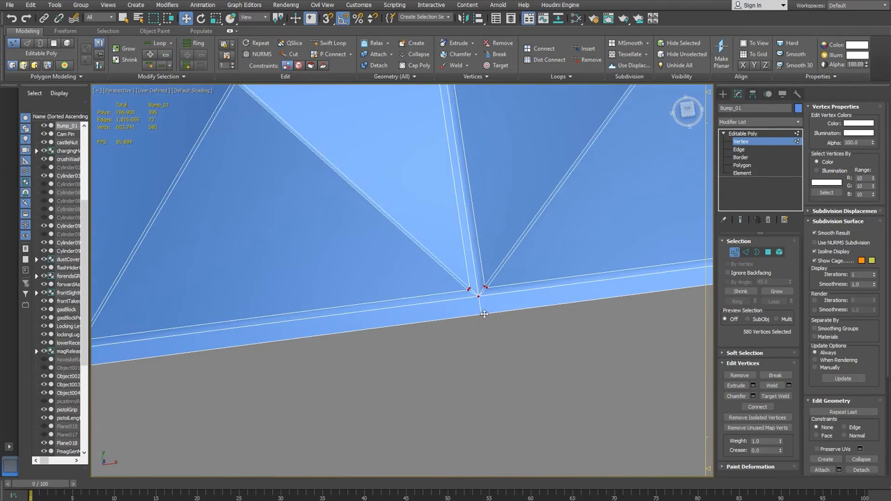
{"action": "left_click", "coordinate": [483, 313]}
{"action": "scroll", "coordinate": [426, 351], "scroll_direction": "down", "scroll_amount": 4}
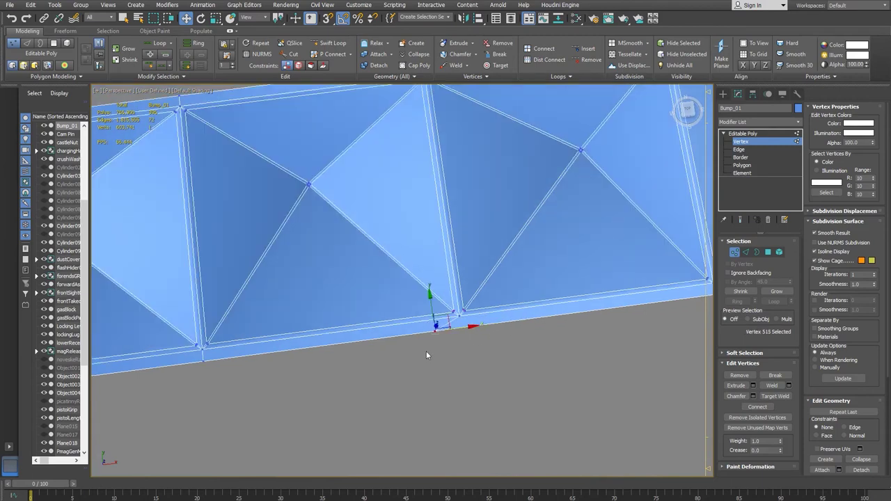
{"action": "middle_click_drag", "start_coordinate": [390, 352], "coordinate": [447, 355]}
{"action": "left_click", "coordinate": [260, 361]}
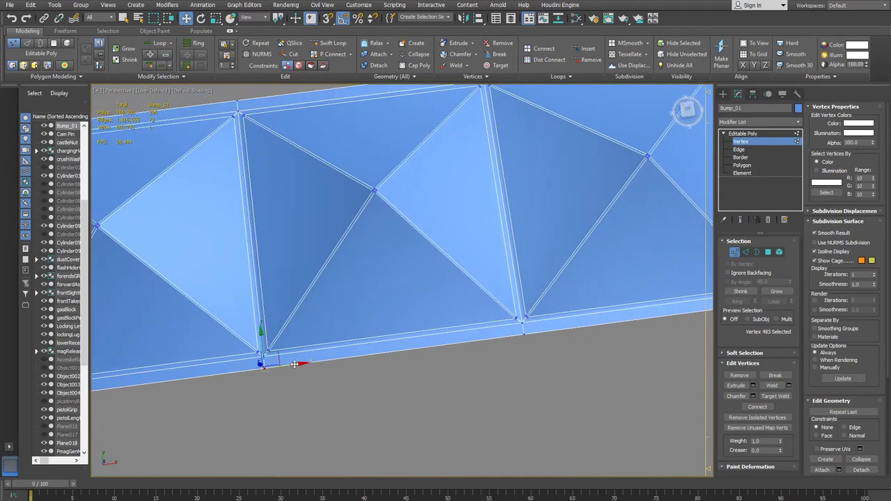
{"action": "scroll", "coordinate": [362, 362], "scroll_direction": "down", "scroll_amount": 6}
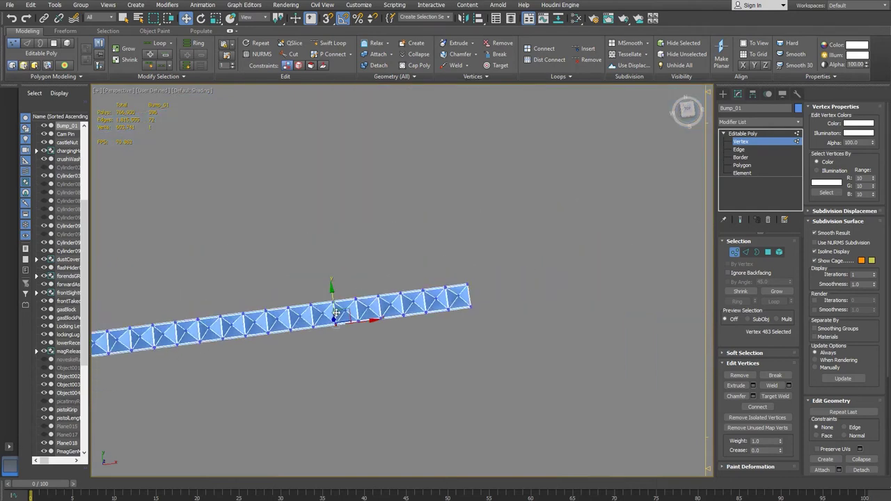
- At Edge level, select the upper outer edge loop and follow it along the whole row to check its continuity
{"action": "middle_click_drag", "start_coordinate": [579, 277], "coordinate": [703, 241]}
{"action": "scroll", "coordinate": [336, 313], "scroll_direction": "up", "scroll_amount": 5}
{"action": "middle_click_drag", "start_coordinate": [406, 241], "coordinate": [388, 303]}
{"action": "scroll", "coordinate": [386, 296], "scroll_direction": "up", "scroll_amount": 1}
{"action": "left_click", "coordinate": [739, 149]}
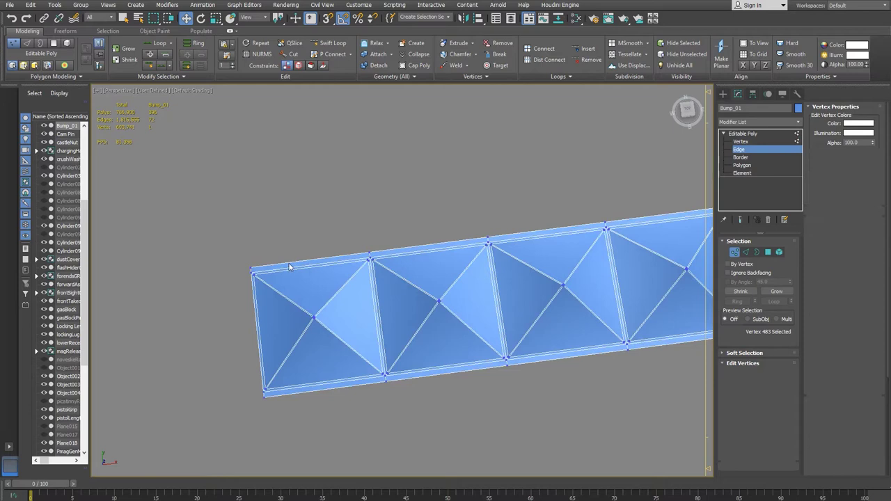
{"action": "left_click", "coordinate": [290, 263]}
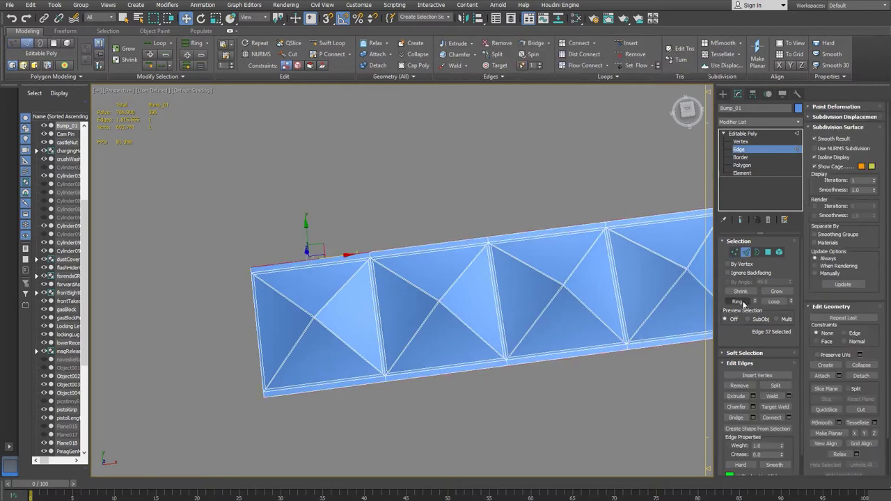
{"action": "left_click", "coordinate": [779, 301]}
{"action": "middle_click_drag", "start_coordinate": [545, 337], "coordinate": [354, 367]}
{"action": "scroll", "coordinate": [354, 366], "scroll_direction": "down", "scroll_amount": 2}
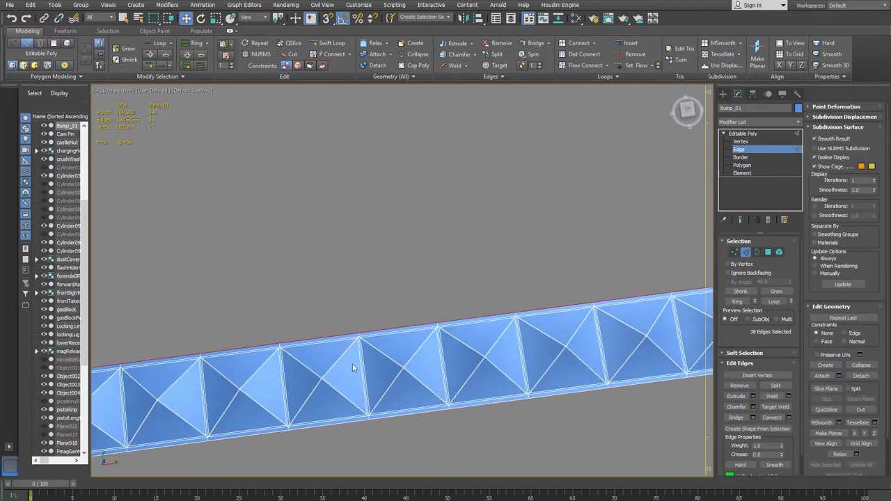
{"action": "middle_click_drag", "start_coordinate": [527, 342], "coordinate": [91, 369]}
{"action": "middle_click_drag", "start_coordinate": [688, 290], "coordinate": [512, 327]}
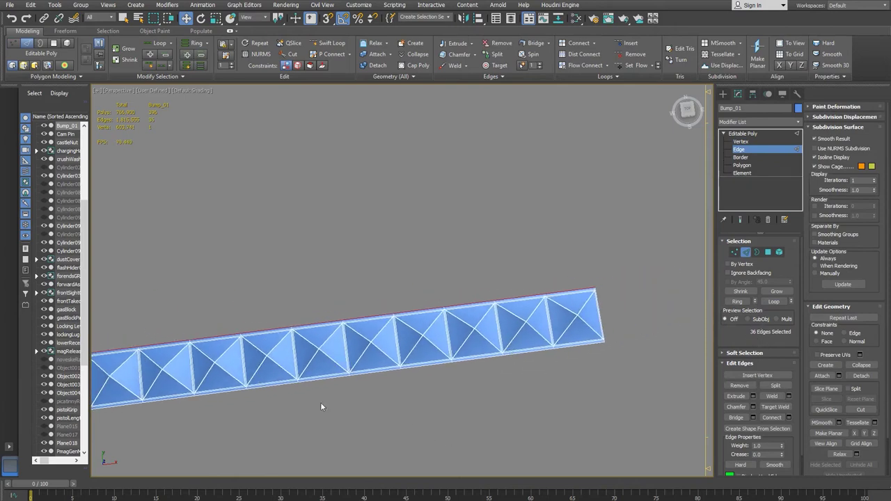
{"action": "middle_click_drag", "start_coordinate": [322, 408], "coordinate": [448, 322]}
- Select the lower outer edge loop, check its continuity along the row, and leave Edge level
{"action": "left_click", "coordinate": [362, 348]}
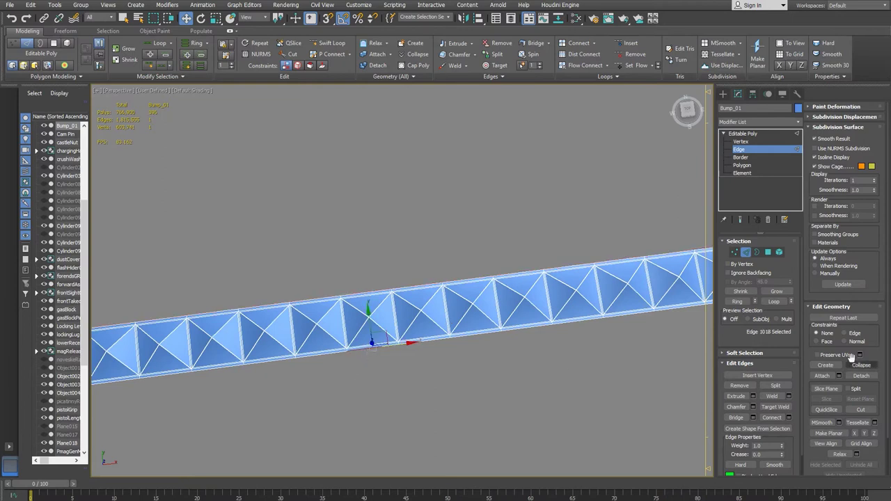
{"action": "left_click", "coordinate": [774, 302]}
{"action": "scroll", "coordinate": [510, 192], "scroll_direction": "down", "scroll_amount": 2}
{"action": "middle_click_drag", "start_coordinate": [382, 281], "coordinate": [572, 306]}
{"action": "scroll", "coordinate": [492, 291], "scroll_direction": "up", "scroll_amount": 1}
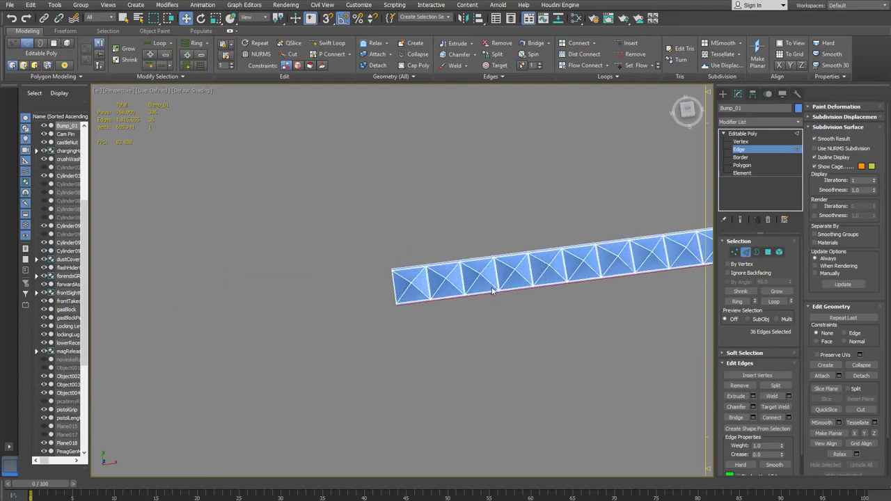
{"action": "scroll", "coordinate": [492, 291], "scroll_direction": "up", "scroll_amount": 3}
{"action": "left_click", "coordinate": [759, 149]}
{"action": "middle_click_drag", "start_coordinate": [527, 265], "coordinate": [467, 218]}
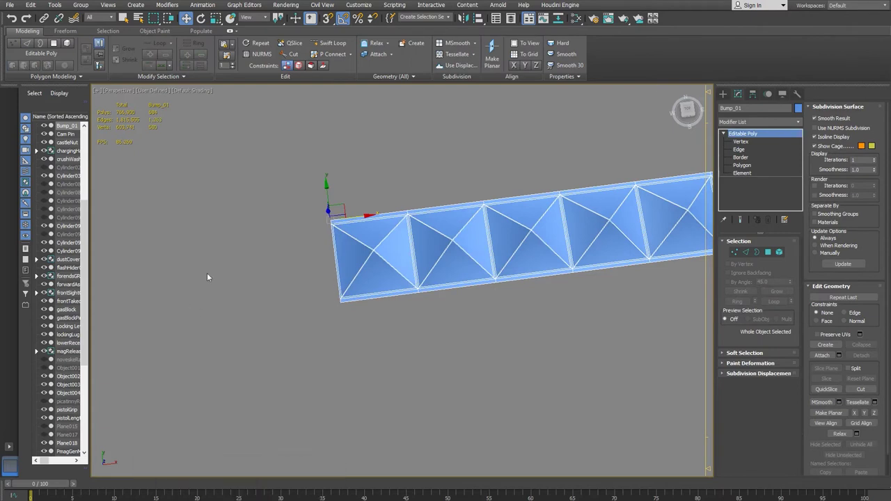
- Switch to the SF-M600U-A-TN-2.jpg flashlight photo in Chrome, examine the knurled sections, and return to 3ds Max
{"action": "mouse_move", "coordinate": [239, 496]}
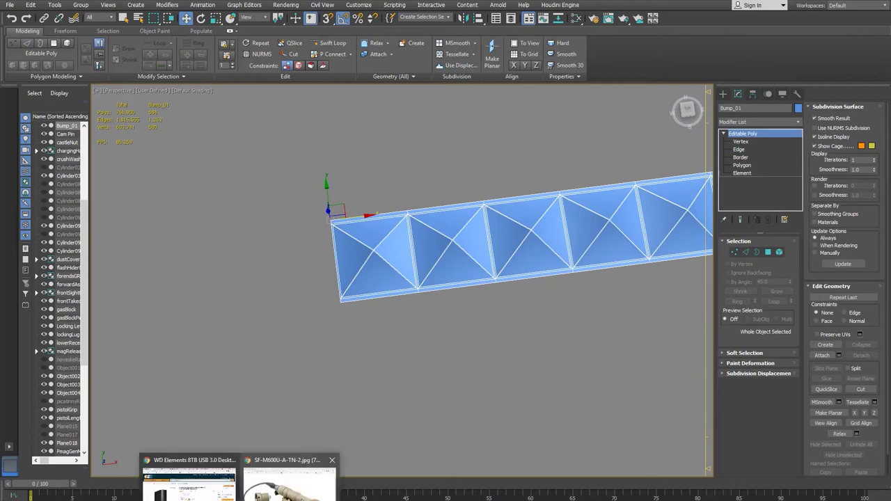
{"action": "left_click", "coordinate": [282, 477]}
{"action": "left_click", "coordinate": [321, 190]}
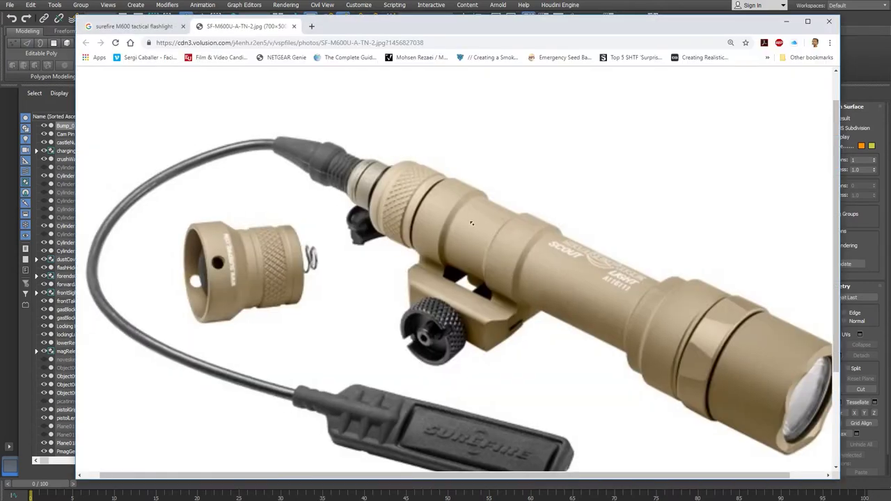
{"action": "left_click", "coordinate": [451, 228]}
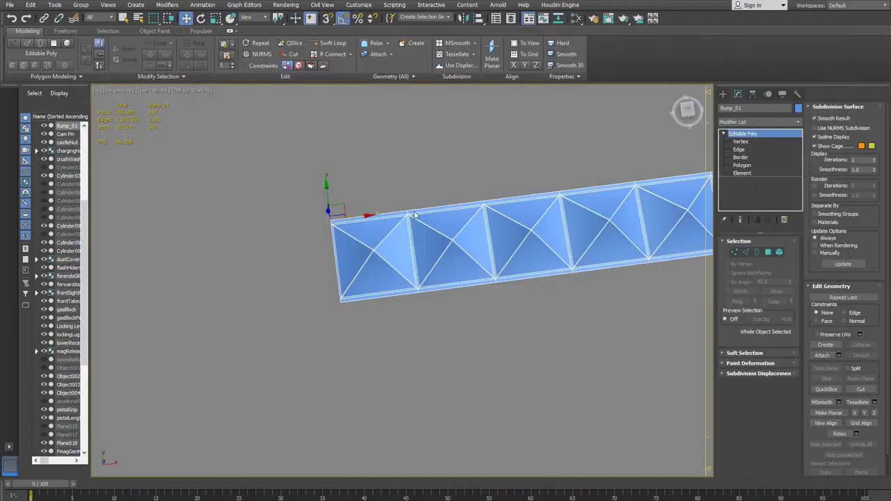
- Examine the first tiles at the row's start, including the narrow strips along their upper and lower edges
{"action": "scroll", "coordinate": [371, 252], "scroll_direction": "down", "scroll_amount": 2}
{"action": "scroll", "coordinate": [371, 252], "scroll_direction": "up", "scroll_amount": 3}
{"action": "scroll", "coordinate": [371, 252], "scroll_direction": "down", "scroll_amount": 2}
{"action": "middle_click_drag", "start_coordinate": [342, 250], "coordinate": [429, 222]}
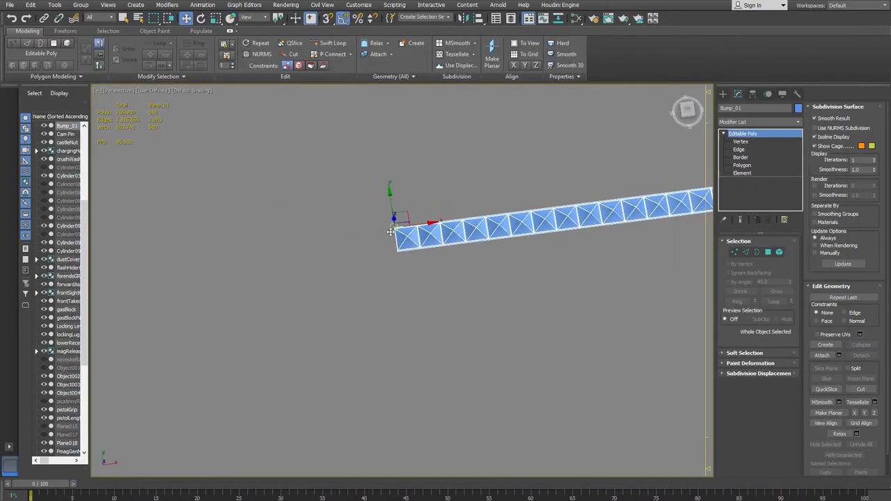
{"action": "scroll", "coordinate": [392, 230], "scroll_direction": "up", "scroll_amount": 7}
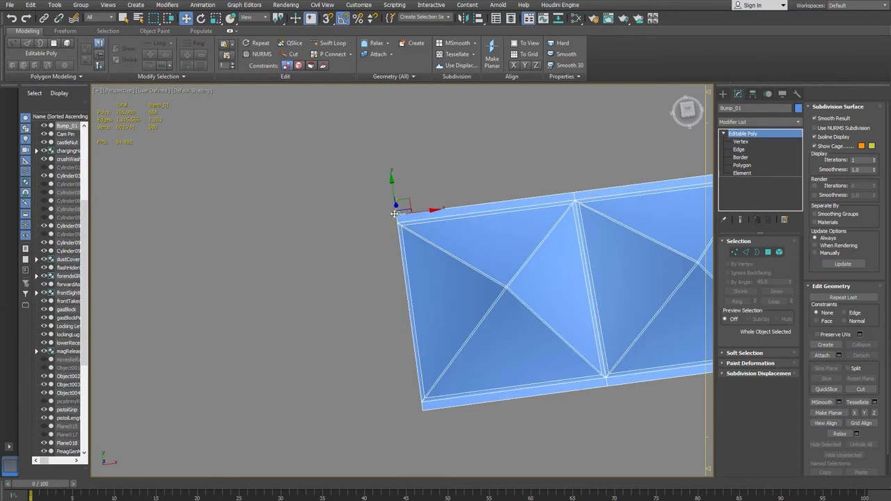
{"action": "middle_click_drag", "start_coordinate": [420, 210], "coordinate": [378, 185]}
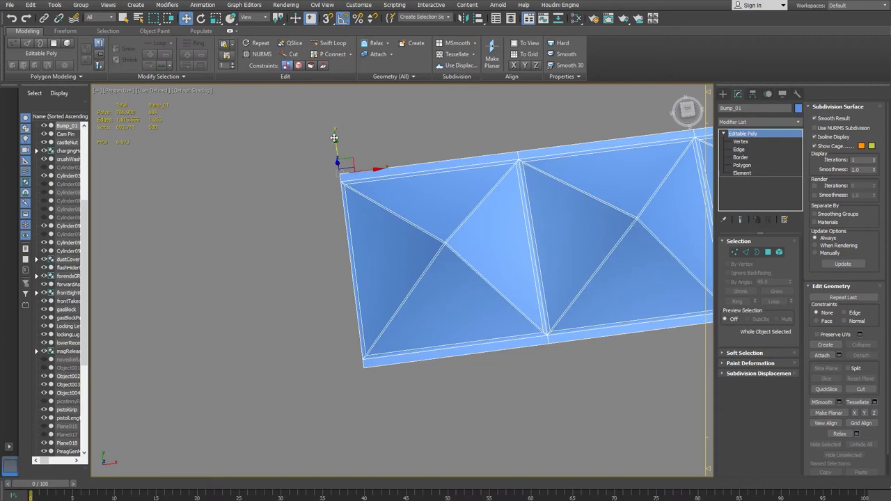
{"action": "mouse_move", "coordinate": [474, 202]}
{"action": "middle_mouse_down"}
{"action": "mouse_move", "coordinate": [233, 216]}
{"action": "mouse_move", "coordinate": [390, 214]}
{"action": "middle_mouse_up"}
{"action": "middle_click_drag", "start_coordinate": [303, 308], "coordinate": [356, 263]}
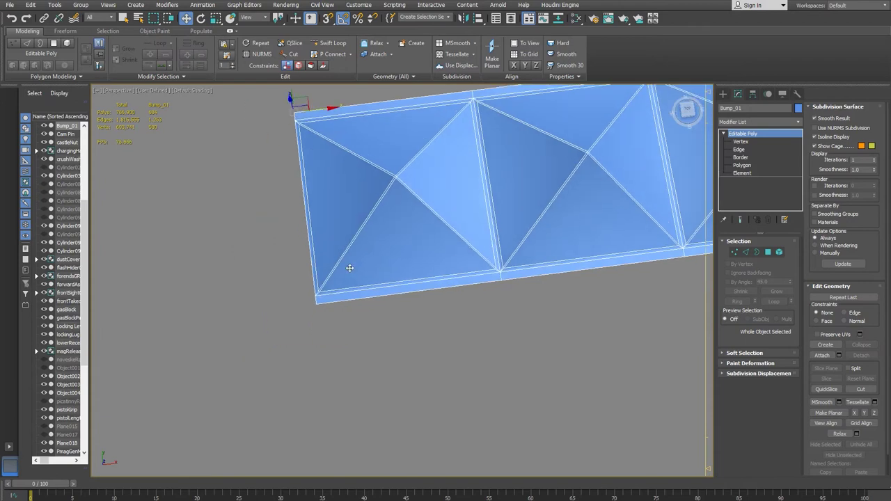
- At Polygon level, select the narrow outer strip along the row's lower edge, try deleting it, and undo the deletion
{"action": "left_click", "coordinate": [741, 166]}
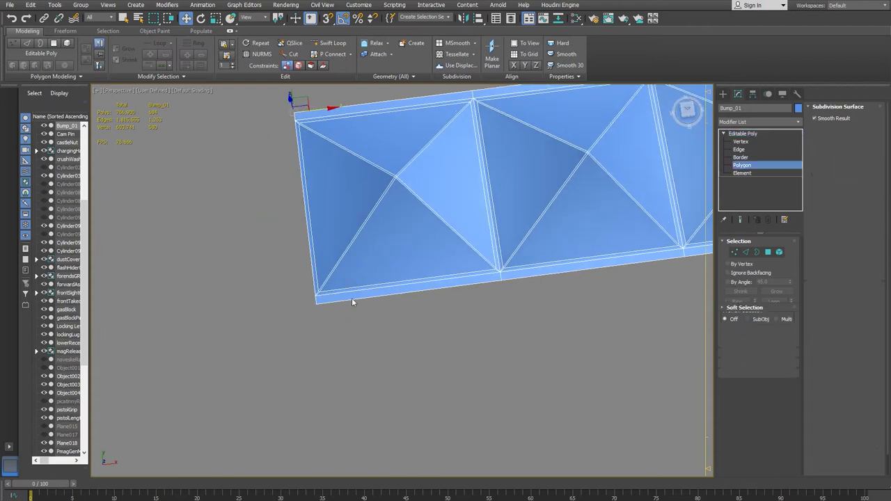
{"action": "left_click", "coordinate": [322, 299]}
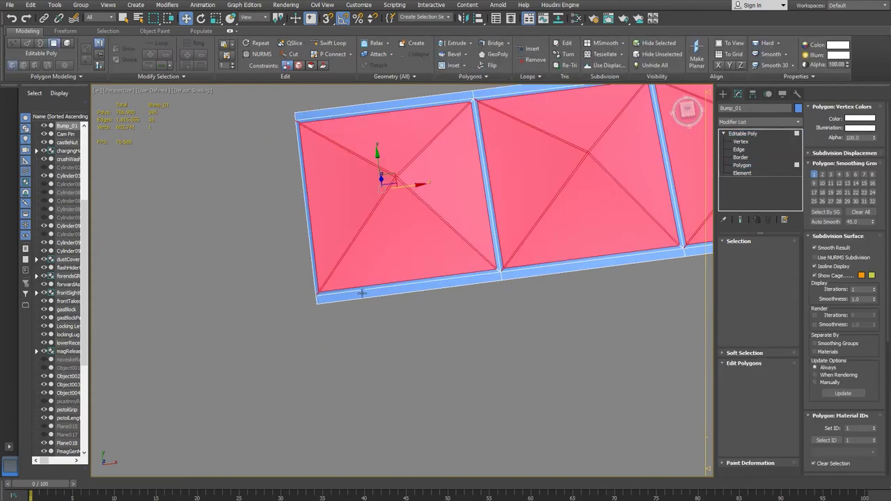
{"action": "left_click", "coordinate": [339, 298]}
{"action": "scroll", "coordinate": [339, 298], "scroll_direction": "down", "scroll_amount": 2}
{"action": "left_click", "coordinate": [513, 279], "text": "shift"}
{"action": "scroll", "coordinate": [432, 327], "scroll_direction": "up", "scroll_amount": 2}
{"action": "scroll", "coordinate": [490, 323], "scroll_direction": "down", "scroll_amount": 3}
{"action": "middle_click_drag", "start_coordinate": [492, 324], "coordinate": [269, 312]}
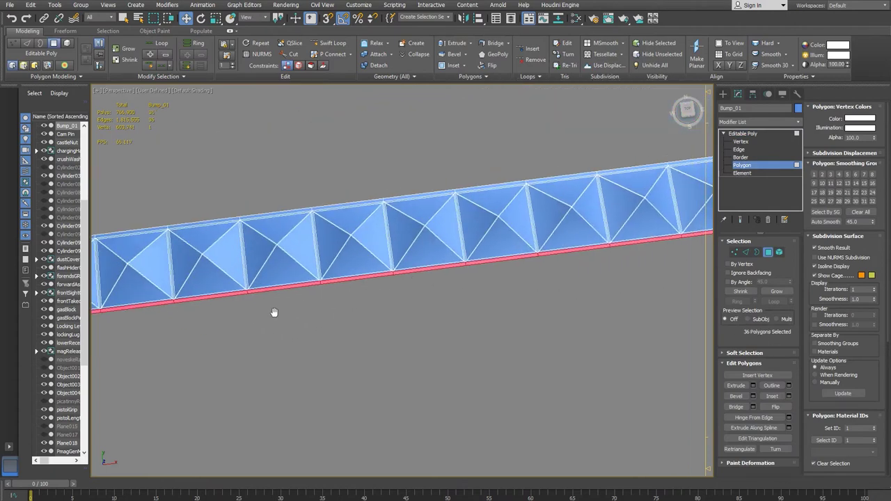
{"action": "middle_click_drag", "start_coordinate": [486, 306], "coordinate": [353, 301]}
{"action": "middle_click_drag", "start_coordinate": [341, 344], "coordinate": [839, 279]}
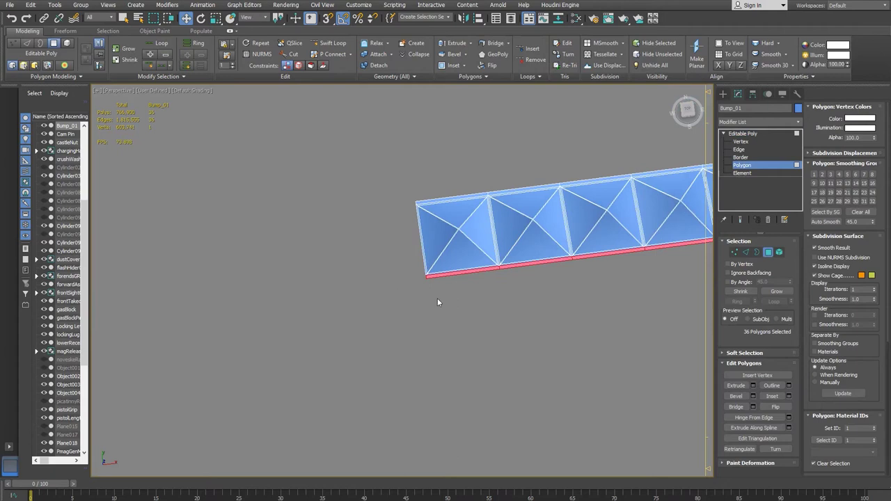
{"action": "scroll", "coordinate": [445, 296], "scroll_direction": "up", "scroll_amount": 3}
{"action": "middle_click_drag", "start_coordinate": [494, 247], "coordinate": [454, 360]}
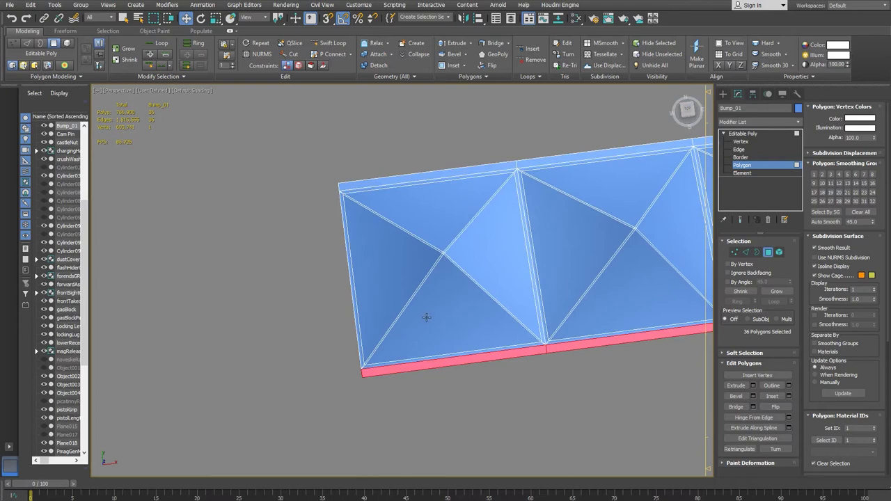
{"action": "key", "text": "ctrl+d"}
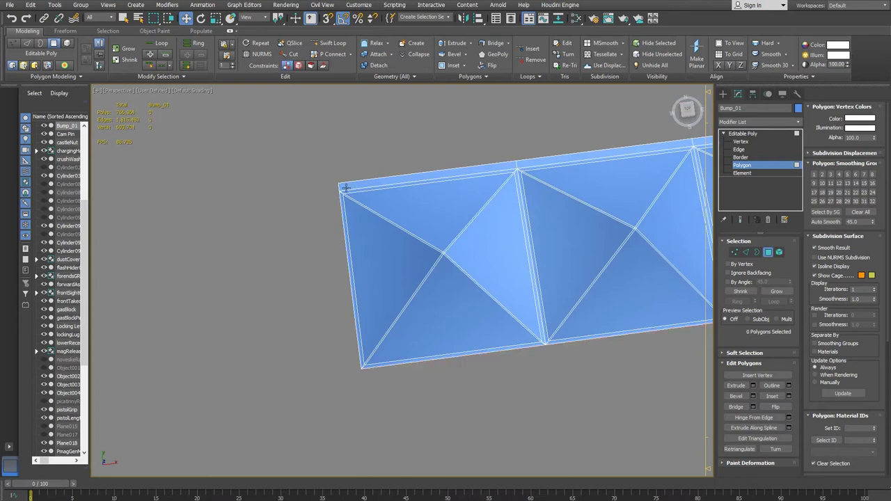
{"action": "key", "text": "ctrl+z"}
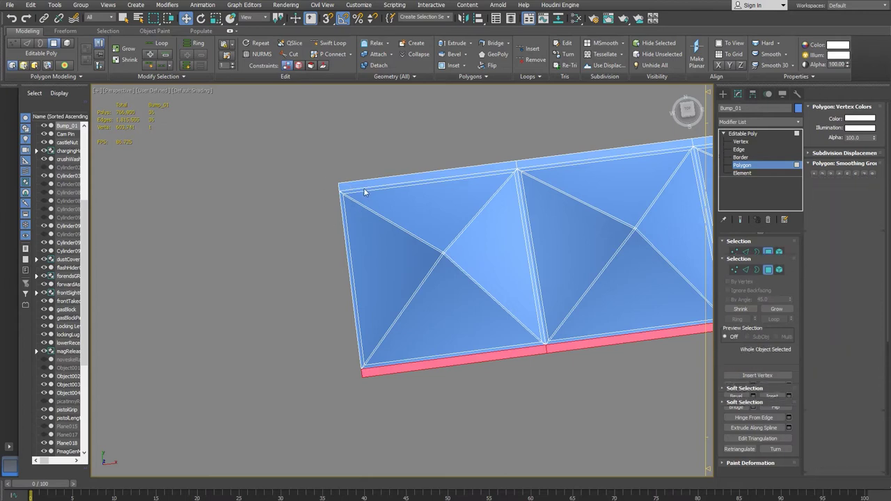
- Try cloning the tile row as one copy snapped against its lower edge, inspect the seam with edged faces, and undo the clone
{"action": "key", "text": "4"}
{"action": "key", "text": "s"}
{"action": "mouse_move", "coordinate": [335, 163]}
{"action": "left_mouse_down", "text": "shift"}
{"action": "mouse_move", "coordinate": [367, 305]}
{"action": "mouse_move", "coordinate": [364, 388]}
{"action": "mouse_move", "coordinate": [364, 378]}
{"action": "left_mouse_up", "text": "shift"}
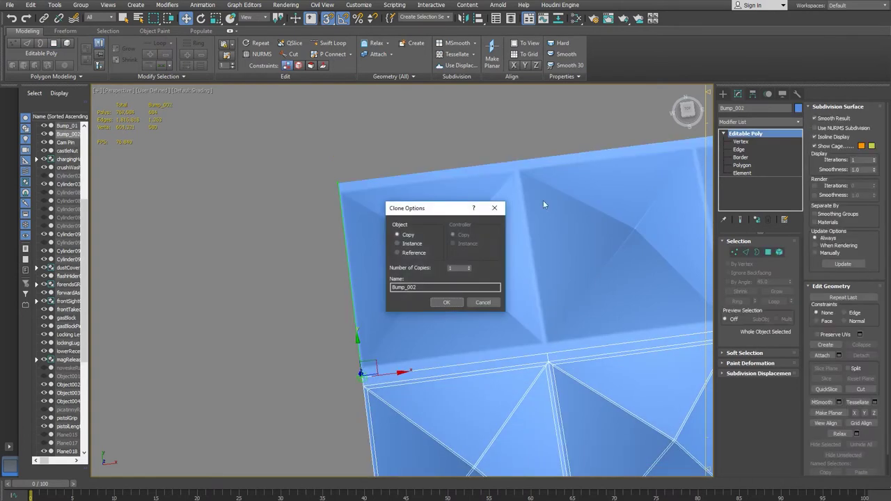
{"action": "left_click", "coordinate": [450, 301]}
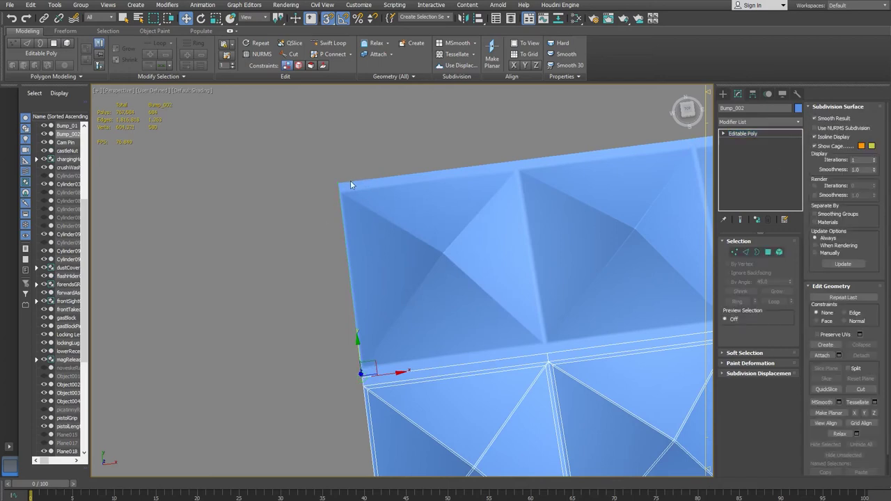
{"action": "key", "text": "F4"}
{"action": "middle_click_drag", "start_coordinate": [383, 225], "coordinate": [334, 183]}
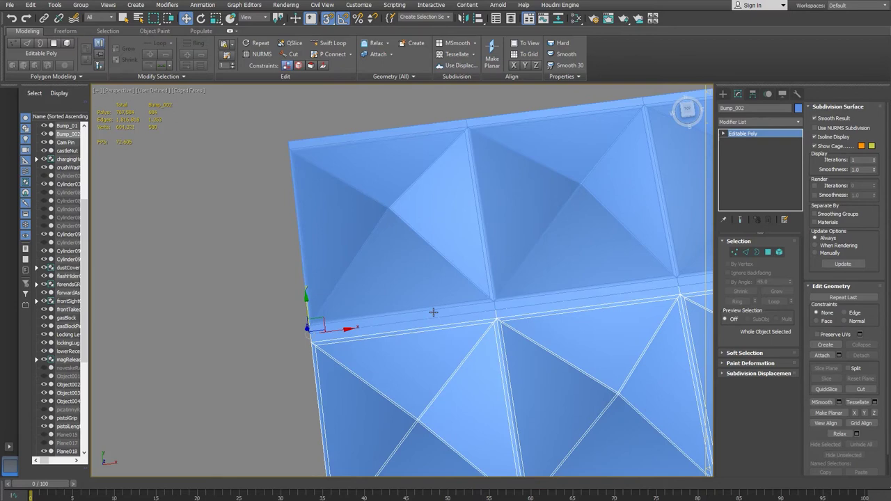
{"action": "scroll", "coordinate": [437, 320], "scroll_direction": "up", "scroll_amount": 3}
{"action": "middle_click_drag", "start_coordinate": [427, 306], "coordinate": [507, 440]}
{"action": "middle_click_drag", "start_coordinate": [437, 275], "coordinate": [390, 146]}
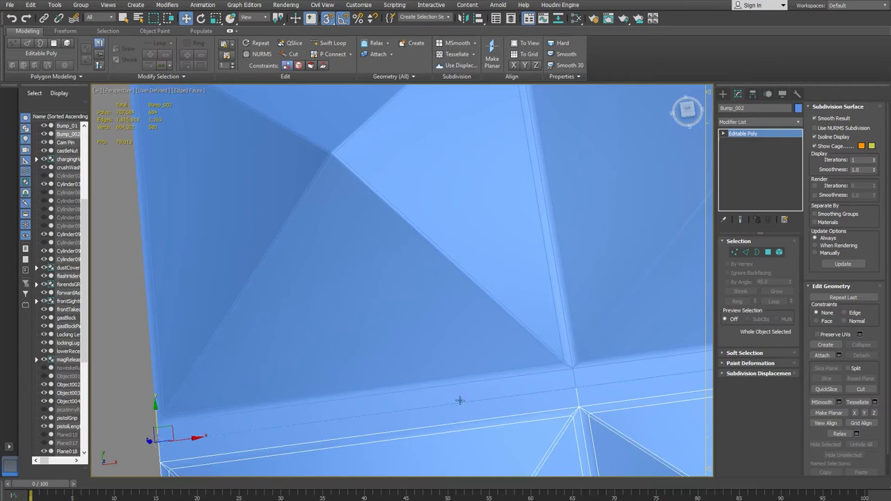
{"action": "scroll", "coordinate": [451, 383], "scroll_direction": "down", "scroll_amount": 3}
{"action": "scroll", "coordinate": [451, 383], "scroll_direction": "down", "scroll_amount": 2}
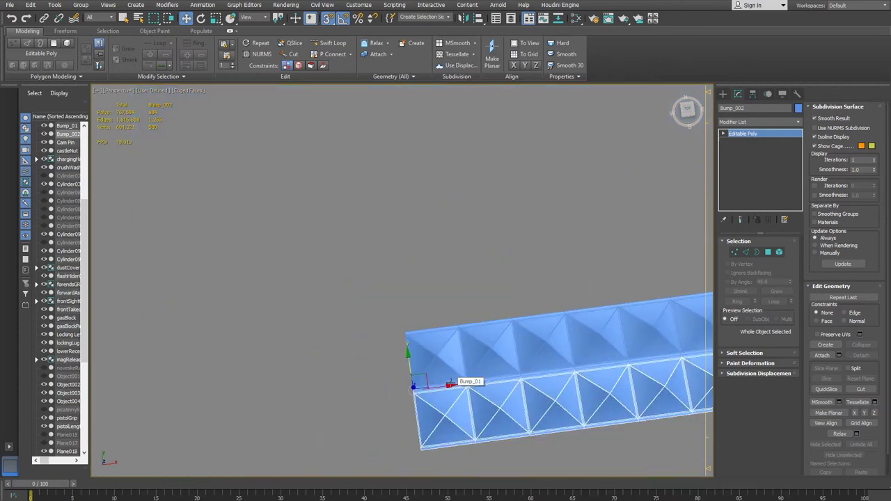
{"action": "key", "text": "ctrl+z"}
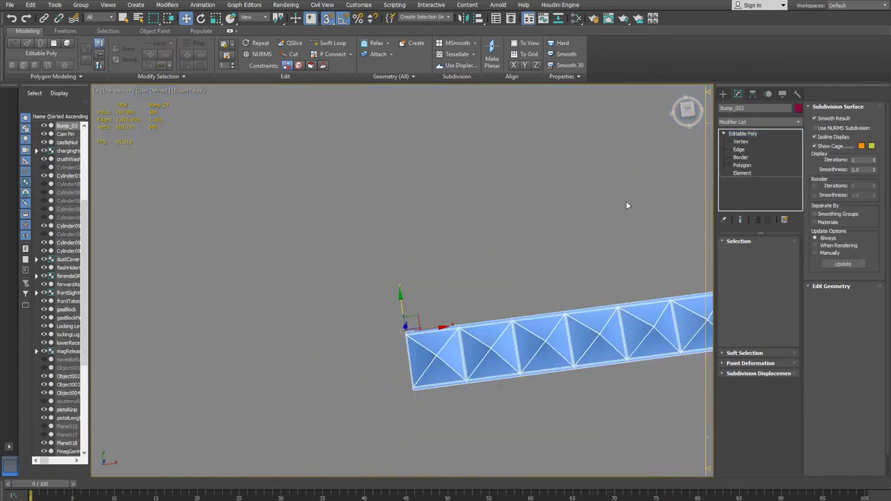
- Delete the narrow outer strip of polygons along the row's lower edge and leave Polygon level
{"action": "left_click", "coordinate": [747, 166]}
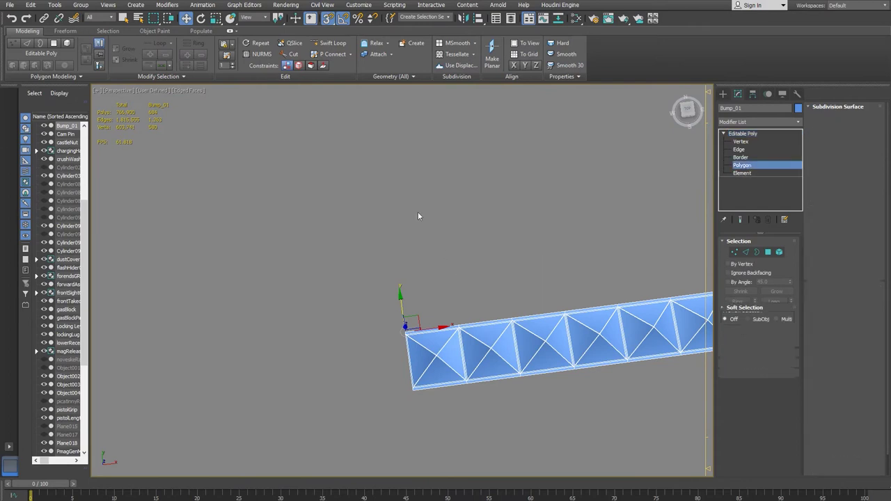
{"action": "middle_click_drag", "start_coordinate": [470, 274], "coordinate": [395, 229]}
{"action": "scroll", "coordinate": [431, 323], "scroll_direction": "up", "scroll_amount": 2}
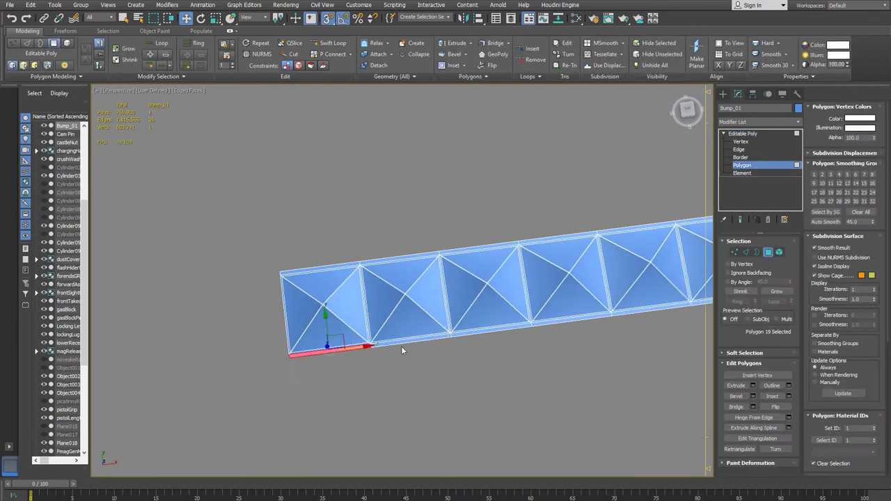
{"action": "left_click", "coordinate": [404, 342], "text": "shift"}
{"action": "left_click", "coordinate": [502, 355]}
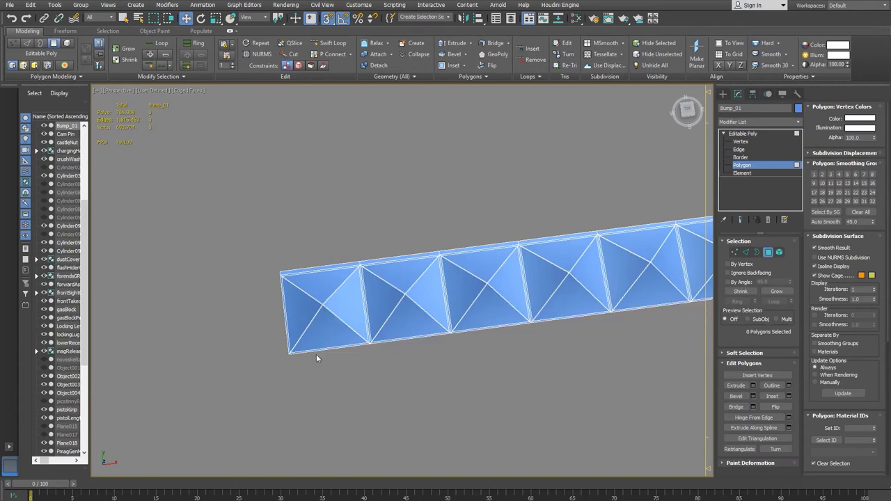
{"action": "middle_click_drag", "start_coordinate": [312, 346], "coordinate": [374, 330]}
{"action": "scroll", "coordinate": [373, 330], "scroll_direction": "up", "scroll_amount": 2}
{"action": "middle_click_drag", "start_coordinate": [445, 263], "coordinate": [379, 288]}
{"action": "left_click", "coordinate": [739, 166]}
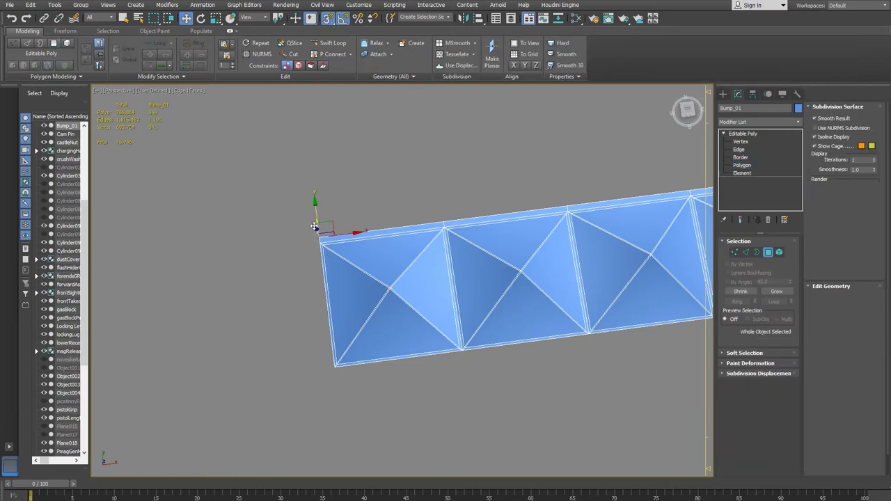
- Try cloning the trimmed row downward as 3 snapped copies, and undo the cloning
{"action": "scroll", "coordinate": [334, 223], "scroll_direction": "up", "scroll_amount": 5}
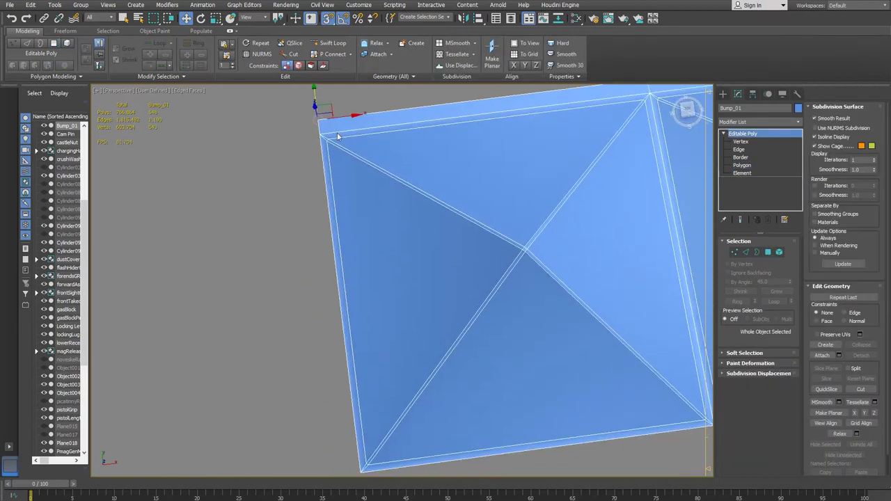
{"action": "mouse_move", "coordinate": [315, 91]}
{"action": "left_mouse_down", "text": "shift"}
{"action": "mouse_move", "coordinate": [351, 412]}
{"action": "mouse_move", "coordinate": [363, 480]}
{"action": "mouse_move", "coordinate": [376, 481]}
{"action": "mouse_move", "coordinate": [363, 478]}
{"action": "left_mouse_up", "text": "shift"}
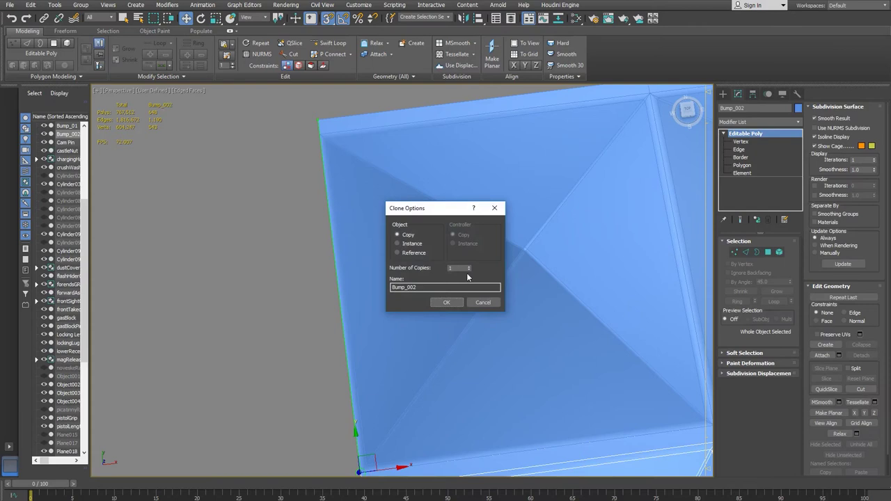
{"action": "left_click_drag", "start_coordinate": [461, 268], "coordinate": [425, 265]}
{"action": "type", "text": "3"}
{"action": "left_click", "coordinate": [439, 302]}
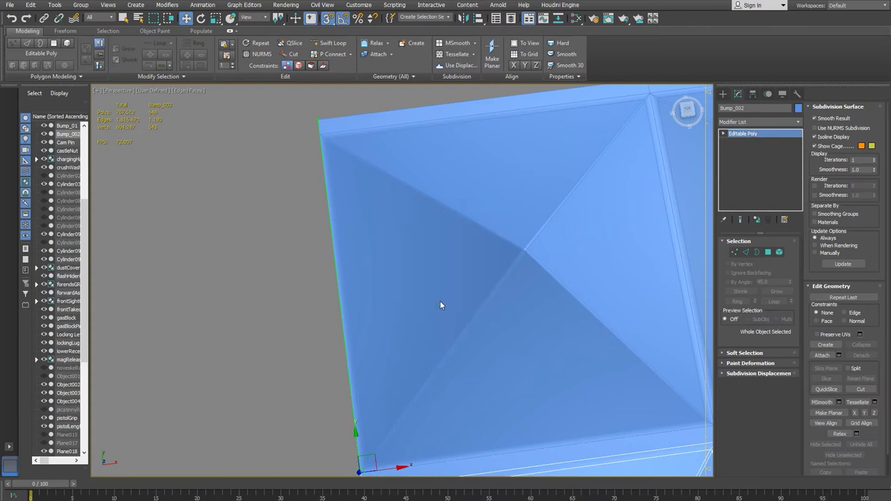
{"action": "scroll", "coordinate": [437, 300], "scroll_direction": "down", "scroll_amount": 6}
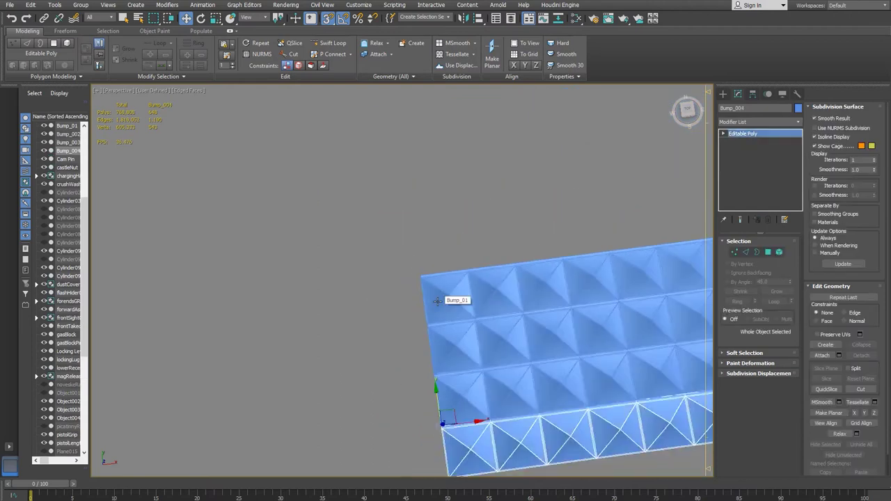
{"action": "key", "text": "ctrl+z"}
- Clone the trimmed row downward with vertex snapping as 4 copies, each aligned to the previous row's lower edge
{"action": "scroll", "coordinate": [454, 297], "scroll_direction": "up", "scroll_amount": 6}
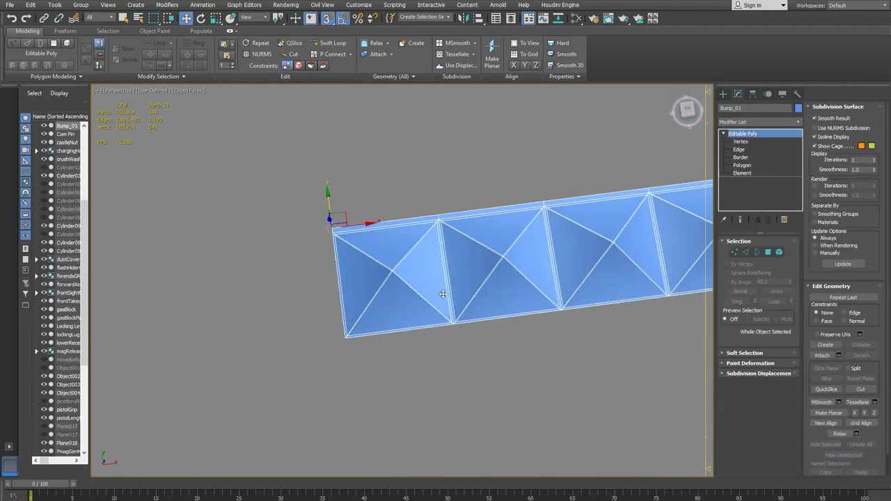
{"action": "scroll", "coordinate": [452, 289], "scroll_direction": "up", "scroll_amount": 4}
{"action": "left_click_drag", "start_coordinate": [272, 91], "coordinate": [305, 367], "text": "shift"}
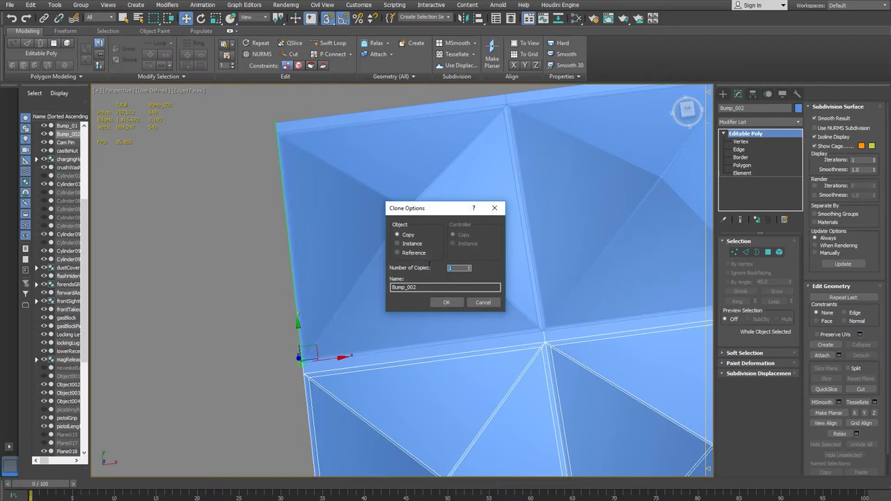
{"action": "left_click", "coordinate": [447, 303]}
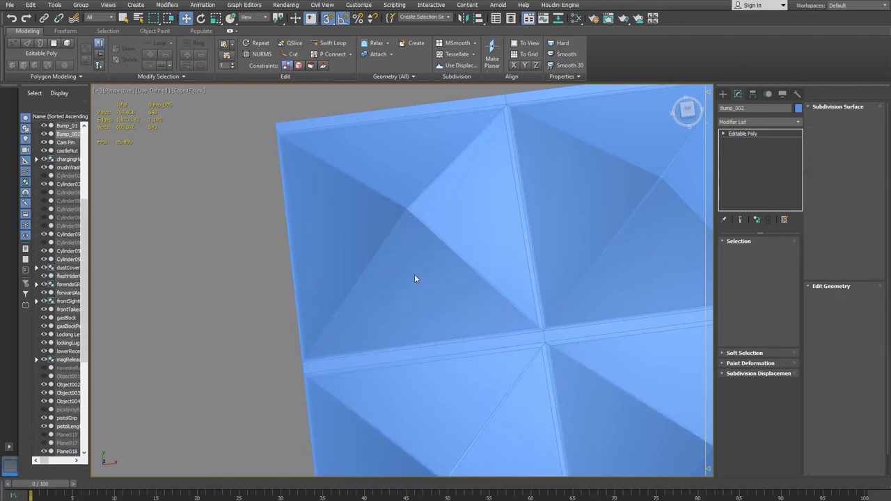
{"action": "scroll", "coordinate": [414, 275], "scroll_direction": "down", "scroll_amount": 10}
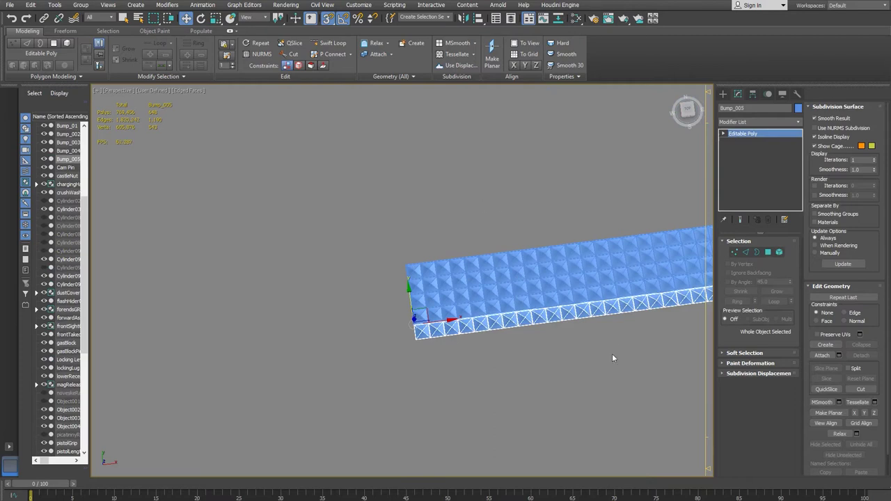
{"action": "scroll", "coordinate": [399, 300], "scroll_direction": "up", "scroll_amount": 3}
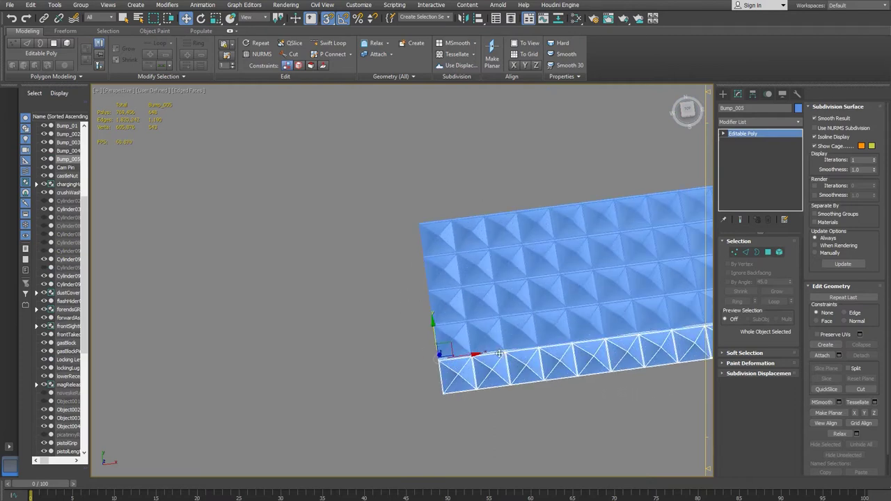
- Attach Bump_002, Bump_003, Bump_004 and Bump_005 to the uppermost row, Bump_01
{"action": "left_click", "coordinate": [438, 236]}
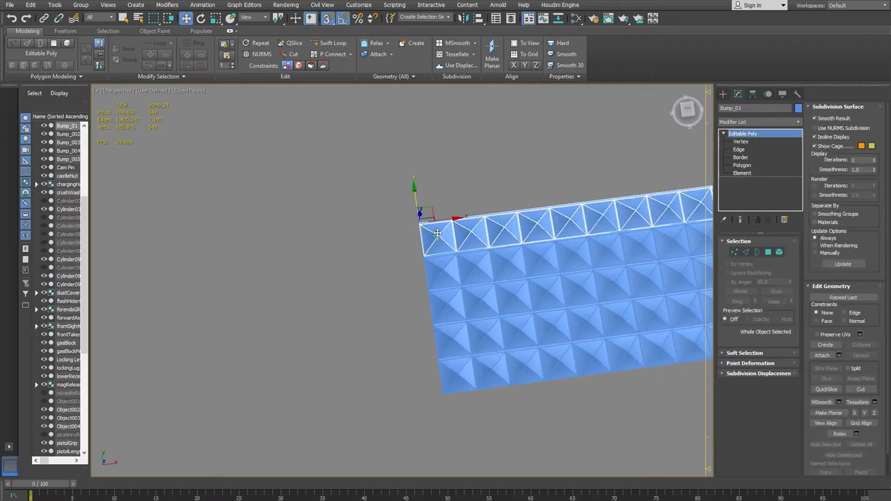
{"action": "key", "text": "q"}
{"action": "left_click", "coordinate": [839, 355]}
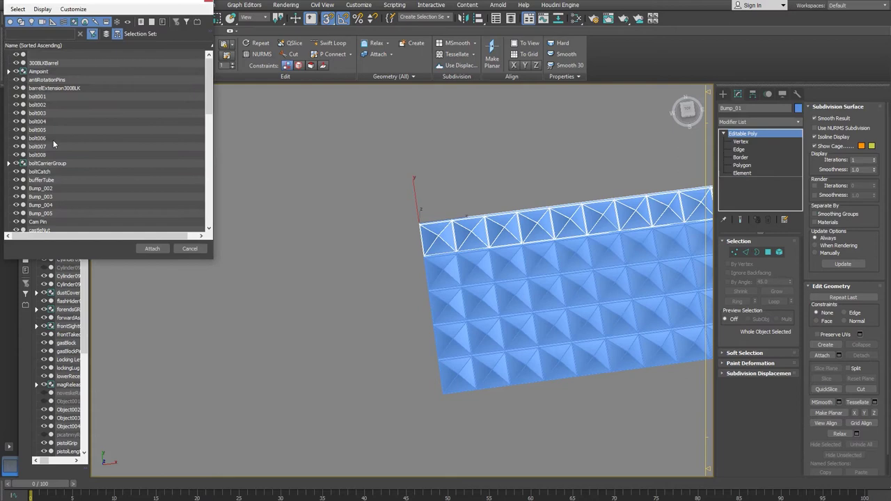
{"action": "left_click", "coordinate": [50, 189]}
{"action": "left_click", "coordinate": [53, 214], "text": "shift"}
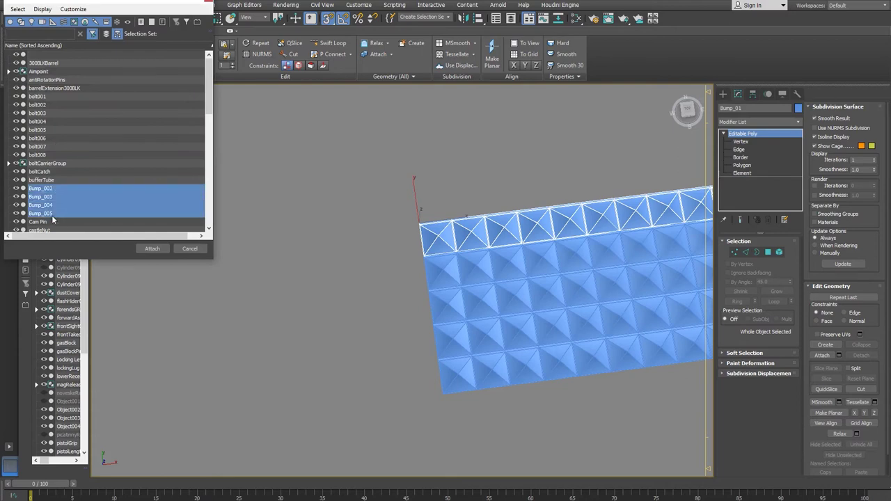
{"action": "left_click", "coordinate": [152, 248]}
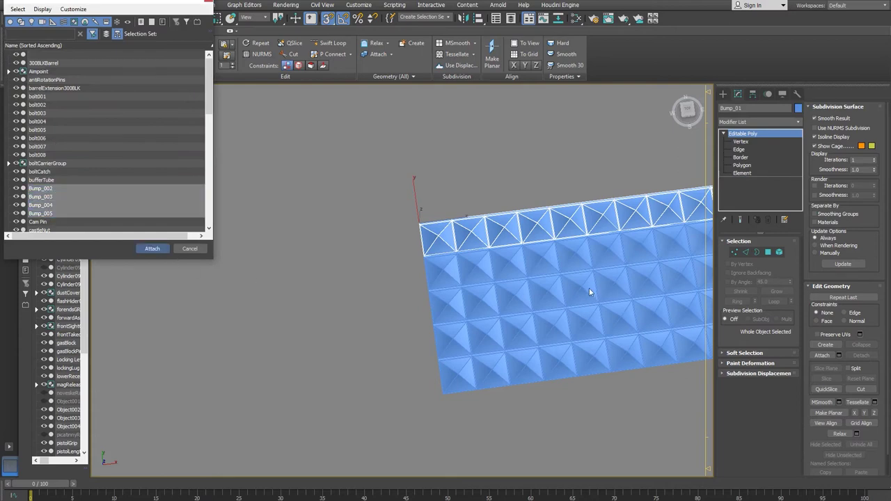
- At Vertex level, select all vertices of the combined five-row mesh and weld them
{"action": "middle_click_drag", "start_coordinate": [606, 300], "coordinate": [439, 301]}
{"action": "left_click", "coordinate": [740, 142]}
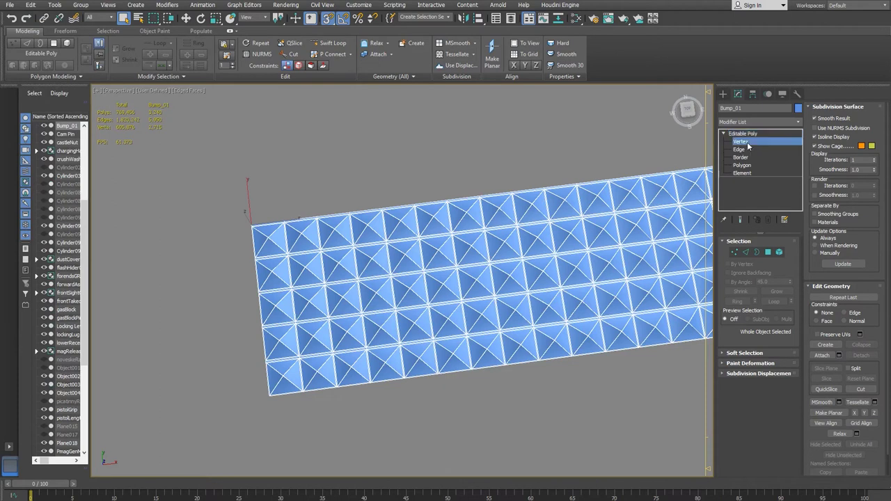
{"action": "scroll", "coordinate": [464, 240], "scroll_direction": "down", "scroll_amount": 2}
{"action": "mouse_move", "coordinate": [464, 241]}
{"action": "middle_mouse_down"}
{"action": "mouse_move", "coordinate": [371, 248]}
{"action": "mouse_move", "coordinate": [388, 255]}
{"action": "middle_mouse_up"}
{"action": "scroll", "coordinate": [370, 248], "scroll_direction": "down", "scroll_amount": 4}
{"action": "left_click_drag", "start_coordinate": [645, 412], "coordinate": [643, 412]}
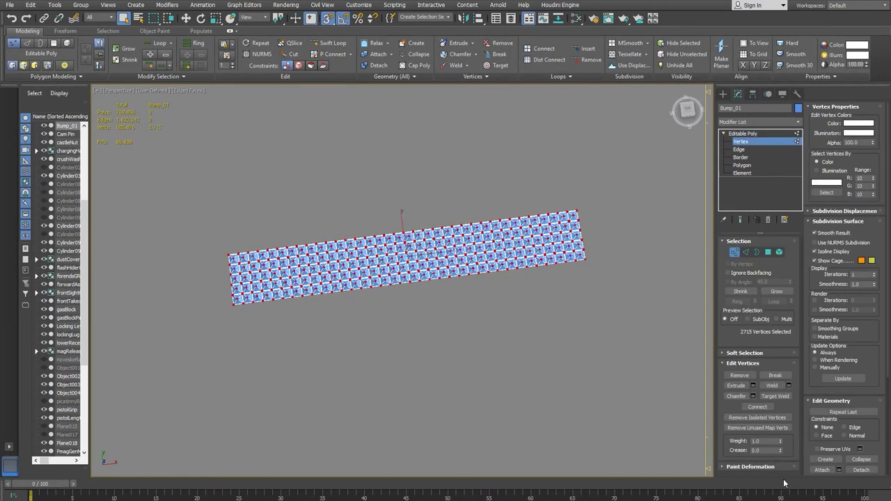
{"action": "left_click", "coordinate": [772, 385]}
{"action": "scroll", "coordinate": [366, 297], "scroll_direction": "up", "scroll_amount": 6}
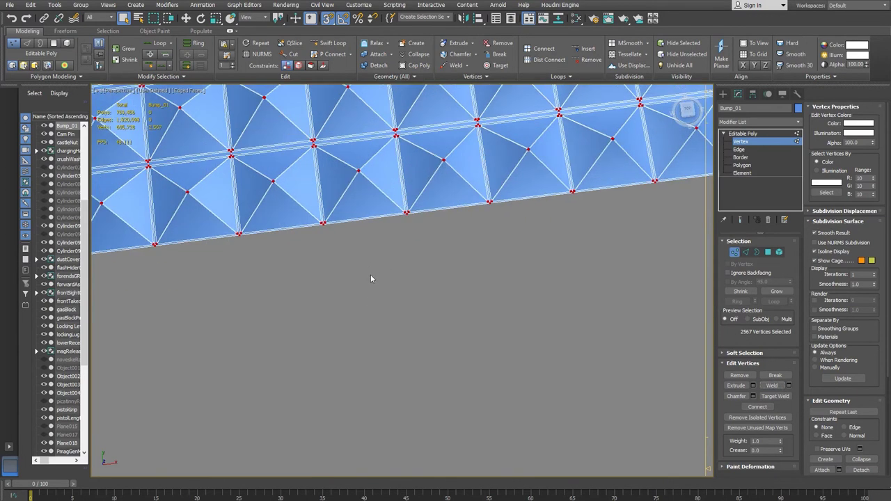
- Turn snapping off, test-move two corner vertices on the mesh's lower border to check the weld, and undo both moves
{"action": "middle_click_drag", "start_coordinate": [371, 301], "coordinate": [446, 344]}
{"action": "scroll", "coordinate": [446, 344], "scroll_direction": "up", "scroll_amount": 4}
{"action": "middle_click_drag", "start_coordinate": [554, 399], "coordinate": [574, 280]}
{"action": "scroll", "coordinate": [508, 338], "scroll_direction": "up", "scroll_amount": 3}
{"action": "left_click", "coordinate": [530, 320]}
{"action": "key", "text": "w"}
{"action": "key", "text": "s"}
{"action": "mouse_move", "coordinate": [544, 309]}
{"action": "left_mouse_down"}
{"action": "mouse_move", "coordinate": [516, 323]}
{"action": "mouse_move", "coordinate": [561, 323]}
{"action": "mouse_move", "coordinate": [553, 324]}
{"action": "left_mouse_up"}
{"action": "key", "text": "ctrl+z"}
{"action": "left_click", "coordinate": [246, 357]}
{"action": "left_click_drag", "start_coordinate": [270, 353], "coordinate": [294, 360]}
{"action": "key", "text": "ctrl+z"}
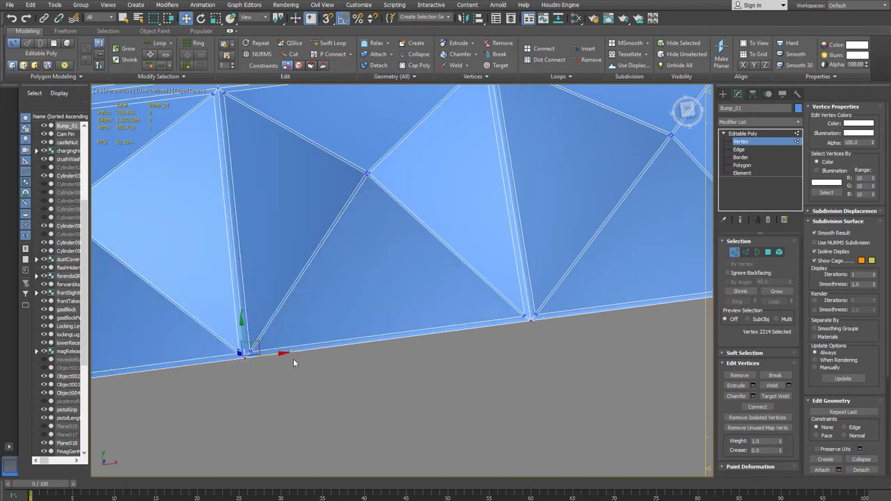
- At Edge level, try a loop selection on the lower border, and select the border's first two outer edges individually
{"action": "scroll", "coordinate": [348, 315], "scroll_direction": "down", "scroll_amount": 10}
{"action": "middle_click_drag", "start_coordinate": [364, 303], "coordinate": [586, 248]}
{"action": "scroll", "coordinate": [330, 298], "scroll_direction": "up", "scroll_amount": 4}
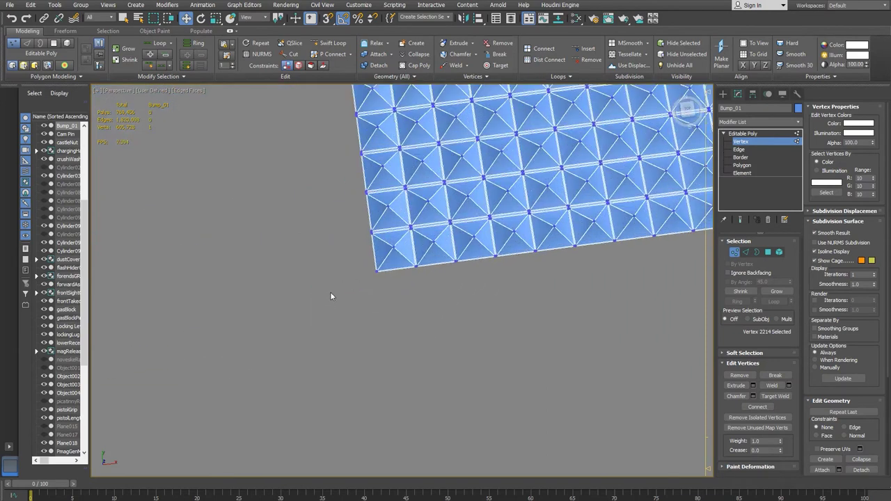
{"action": "key", "text": "2"}
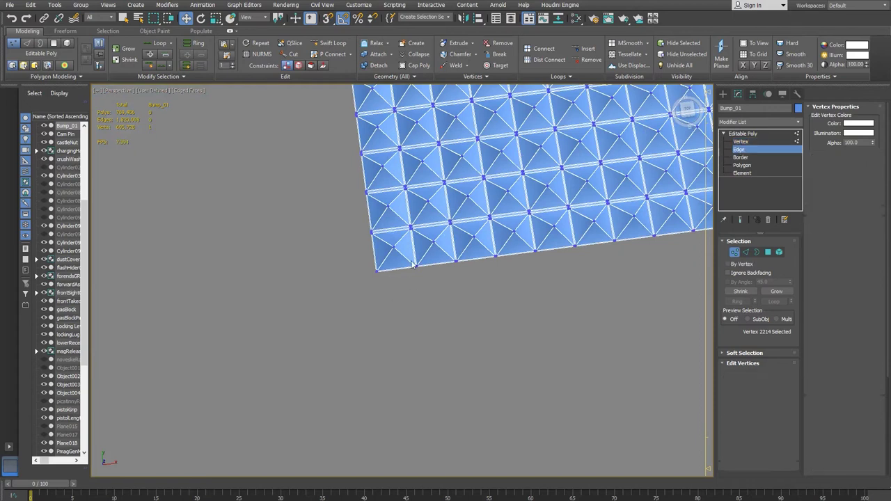
{"action": "scroll", "coordinate": [413, 262], "scroll_direction": "up", "scroll_amount": 1}
{"action": "scroll", "coordinate": [413, 262], "scroll_direction": "up", "scroll_amount": 3}
{"action": "left_click", "coordinate": [411, 277]}
{"action": "left_click", "coordinate": [772, 301]}
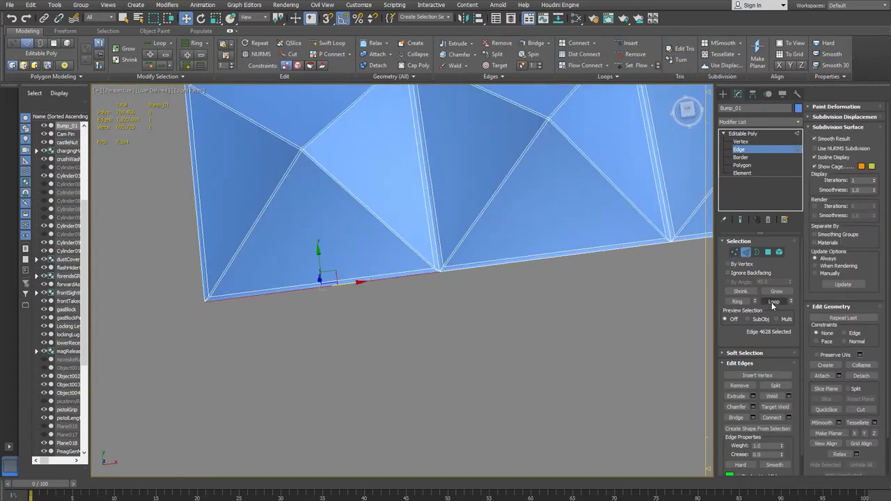
{"action": "left_click", "coordinate": [337, 292]}
{"action": "left_click", "coordinate": [462, 269], "text": "ctrl"}
- Add every remaining outer edge along the mesh's lower border to the edge selection, one at a time, across the strip's full length
{"action": "middle_click_drag", "start_coordinate": [552, 294], "coordinate": [312, 334]}
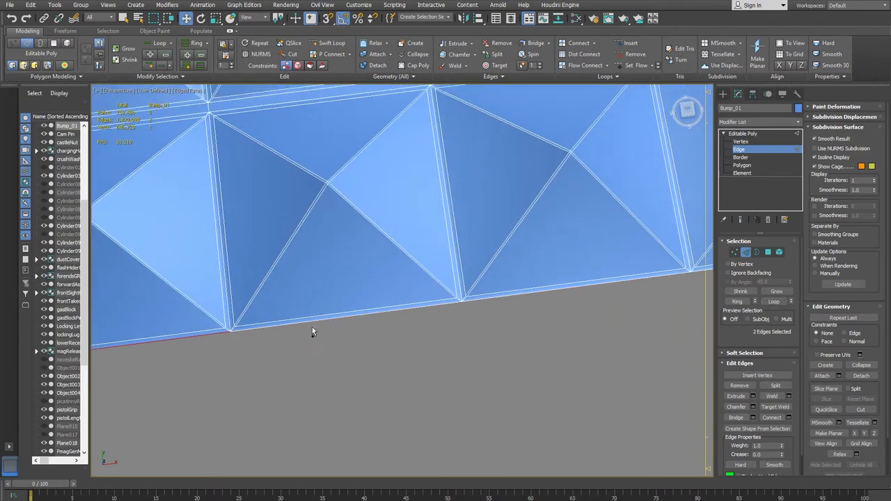
{"action": "left_click", "coordinate": [511, 295], "text": "ctrl"}
{"action": "middle_click_drag", "start_coordinate": [267, 345], "coordinate": [286, 392], "text": "alt"}
{"action": "left_click", "coordinate": [282, 354], "text": "ctrl"}
{"action": "left_click", "coordinate": [483, 326], "text": "ctrl"}
{"action": "left_click", "coordinate": [359, 354], "text": "ctrl"}
{"action": "left_click", "coordinate": [532, 333], "text": "ctrl"}
{"action": "middle_click_drag", "start_coordinate": [533, 335], "coordinate": [336, 377]}
{"action": "left_click", "coordinate": [336, 372], "text": "ctrl"}
{"action": "middle_click_drag", "start_coordinate": [607, 376], "coordinate": [437, 401]}
{"action": "left_click", "coordinate": [314, 377], "text": "ctrl"}
{"action": "middle_click_drag", "start_coordinate": [313, 377], "coordinate": [369, 401]}
{"action": "left_click", "coordinate": [214, 399], "text": "ctrl"}
{"action": "left_click", "coordinate": [297, 390], "text": "ctrl"}
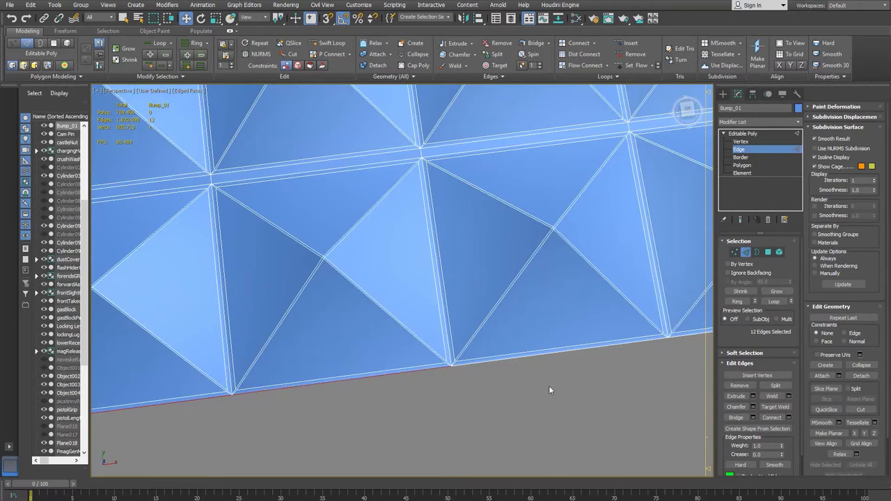
{"action": "scroll", "coordinate": [390, 348], "scroll_direction": "down", "scroll_amount": 5}
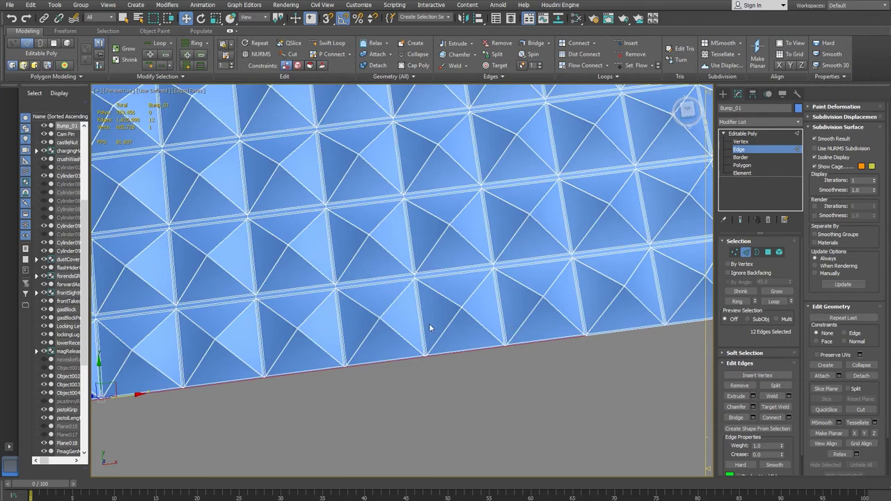
{"action": "scroll", "coordinate": [429, 328], "scroll_direction": "up", "scroll_amount": 4}
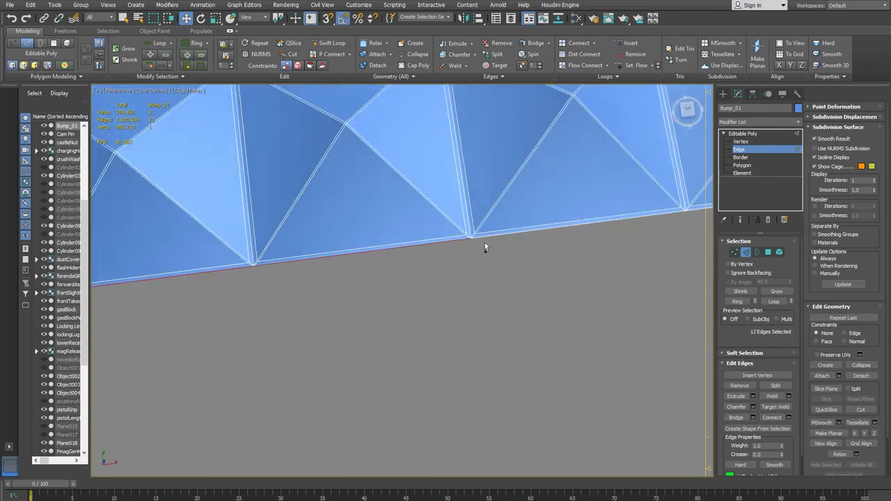
{"action": "left_click", "coordinate": [502, 233], "text": "ctrl"}
{"action": "middle_click_drag", "start_coordinate": [625, 272], "coordinate": [217, 347]}
{"action": "left_click", "coordinate": [300, 296], "text": "ctrl"}
{"action": "left_click", "coordinate": [448, 277], "text": "ctrl"}
{"action": "middle_click_drag", "start_coordinate": [533, 297], "coordinate": [327, 363]}
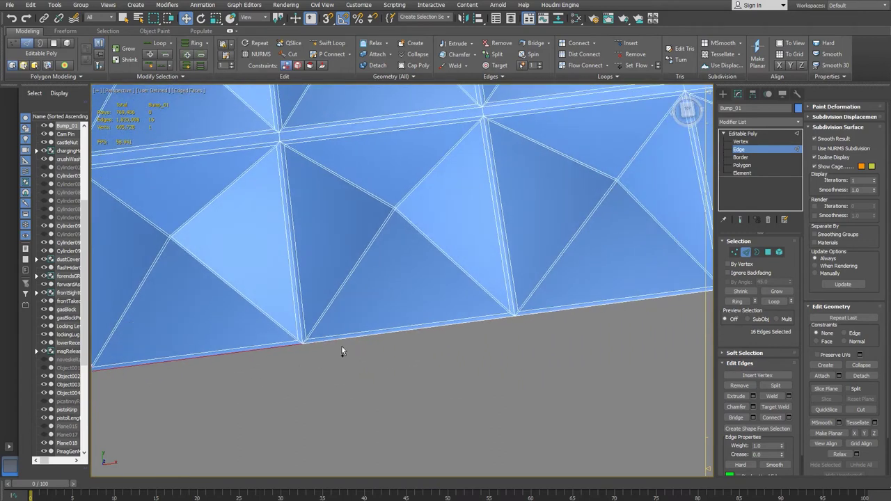
{"action": "left_click", "coordinate": [403, 330], "text": "ctrl"}
{"action": "left_click", "coordinate": [568, 310], "text": "ctrl"}
{"action": "middle_click_drag", "start_coordinate": [569, 310], "coordinate": [438, 379]}
{"action": "left_click", "coordinate": [447, 363], "text": "ctrl"}
{"action": "left_click", "coordinate": [537, 351], "text": "ctrl"}
{"action": "middle_click_drag", "start_coordinate": [605, 363], "coordinate": [230, 410]}
{"action": "left_click", "coordinate": [234, 405], "text": "ctrl"}
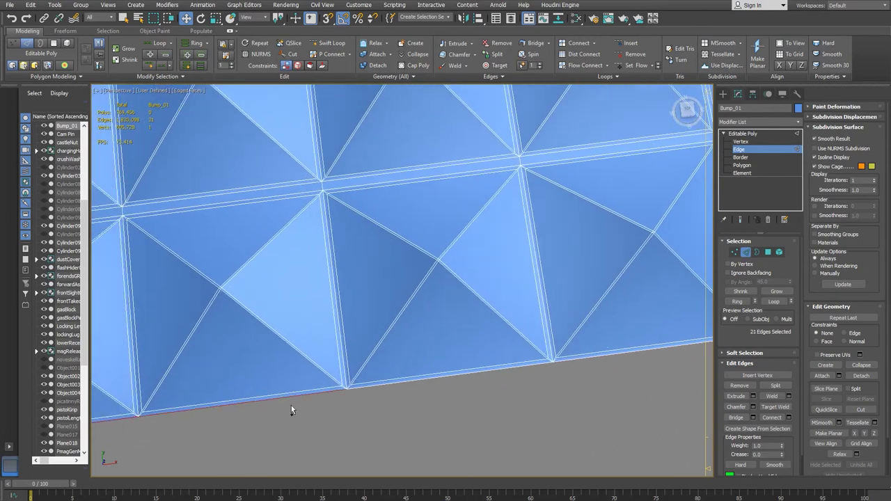
{"action": "left_click", "coordinate": [418, 382], "text": "ctrl"}
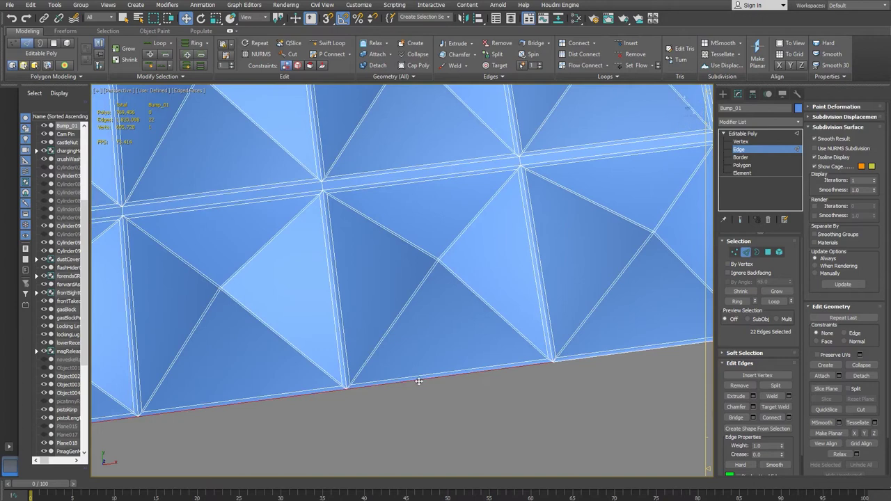
{"action": "left_click", "coordinate": [574, 359], "text": "ctrl"}
{"action": "middle_click_drag", "start_coordinate": [580, 387], "coordinate": [172, 426]}
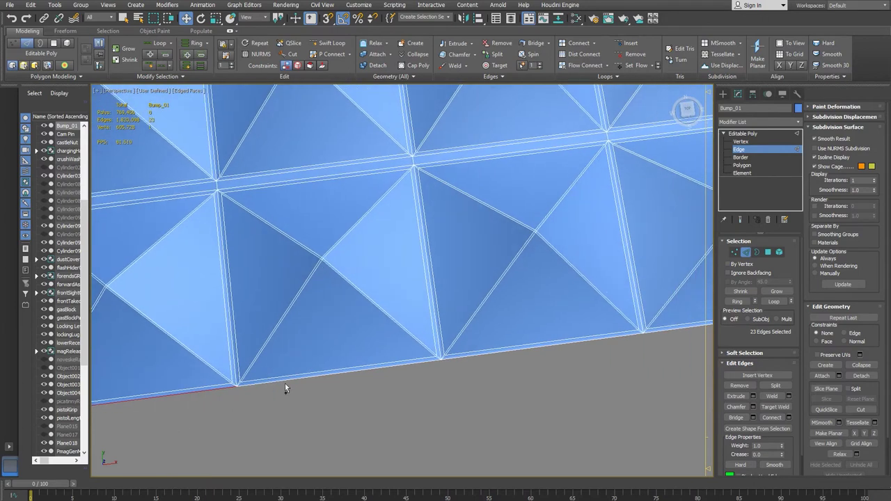
{"action": "left_click", "coordinate": [417, 364], "text": "ctrl"}
{"action": "left_click", "coordinate": [469, 357], "text": "ctrl"}
{"action": "middle_click_drag", "start_coordinate": [469, 358], "coordinate": [359, 388]}
{"action": "middle_click_drag", "start_coordinate": [517, 352], "coordinate": [376, 370]}
{"action": "left_click", "coordinate": [378, 359], "text": "ctrl"}
{"action": "left_click", "coordinate": [515, 341], "text": "ctrl"}
{"action": "middle_click_drag", "start_coordinate": [625, 355], "coordinate": [313, 403]}
{"action": "left_click", "coordinate": [337, 382], "text": "ctrl"}
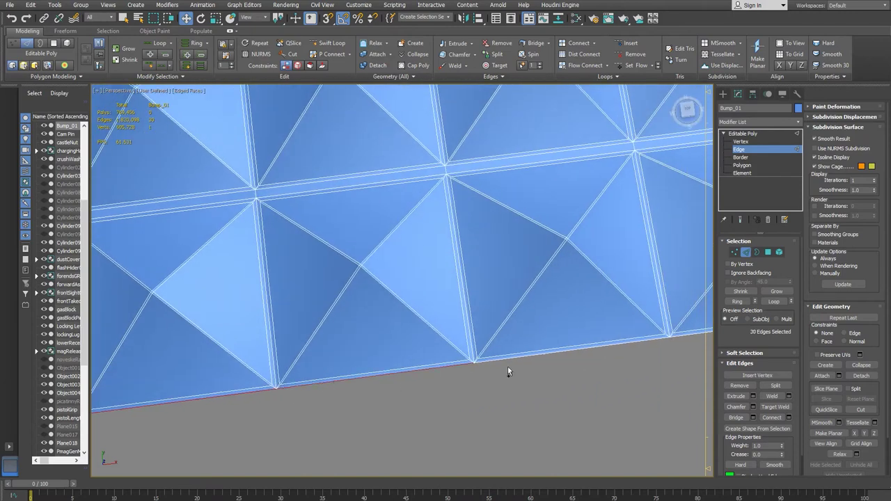
{"action": "left_click", "coordinate": [514, 357], "text": "ctrl"}
{"action": "middle_click_drag", "start_coordinate": [573, 372], "coordinate": [420, 386]}
{"action": "left_click", "coordinate": [431, 366], "text": "ctrl"}
{"action": "left_click", "coordinate": [567, 351], "text": "ctrl"}
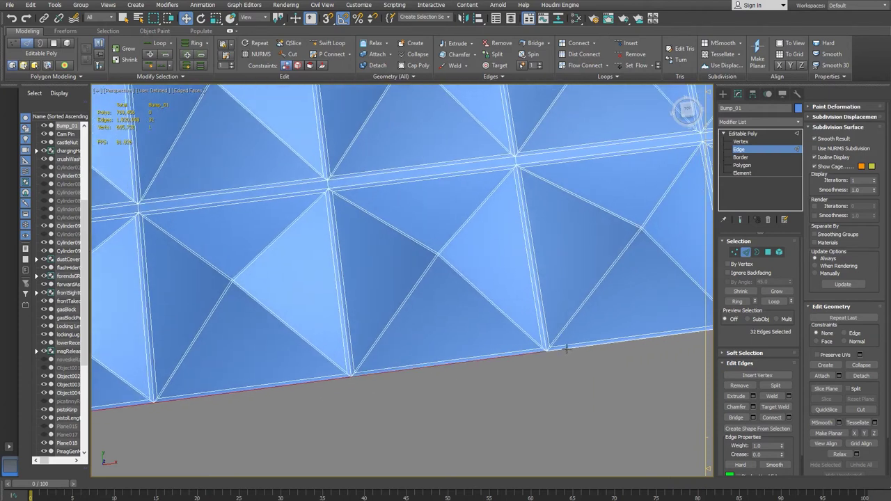
{"action": "middle_click_drag", "start_coordinate": [128, 416], "coordinate": [142, 437]}
{"action": "left_click", "coordinate": [322, 394], "text": "ctrl"}
{"action": "left_click", "coordinate": [389, 384], "text": "ctrl"}
{"action": "left_click", "coordinate": [393, 385], "text": "ctrl"}
{"action": "middle_click_drag", "start_coordinate": [392, 384], "coordinate": [280, 411]}
- Extend the selected lower border edges outward into a narrow new strip of faces, adjust its width, and leave Edge level
{"action": "scroll", "coordinate": [306, 395], "scroll_direction": "down", "scroll_amount": 6}
{"action": "middle_click_drag", "start_coordinate": [193, 426], "coordinate": [474, 368]}
{"action": "middle_click_drag", "start_coordinate": [111, 418], "coordinate": [266, 378]}
{"action": "scroll", "coordinate": [336, 330], "scroll_direction": "up", "scroll_amount": 8}
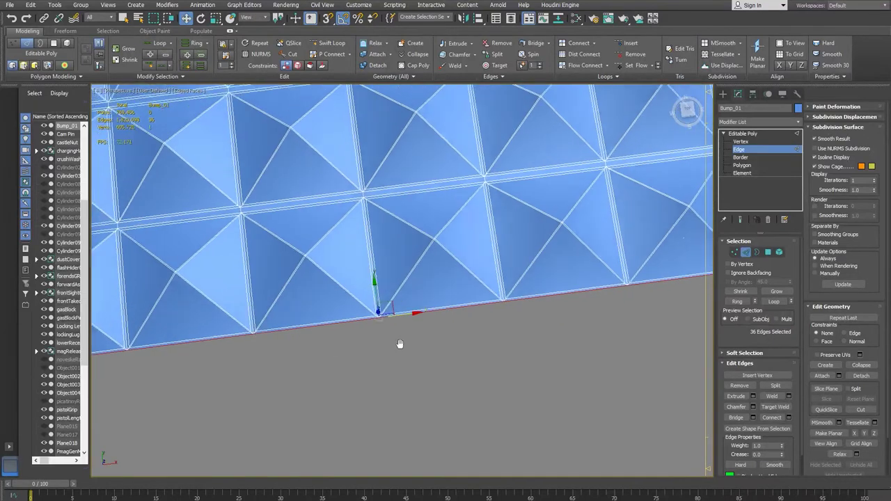
{"action": "left_click_drag", "start_coordinate": [366, 218], "coordinate": [369, 228], "text": "shift"}
{"action": "middle_click_drag", "start_coordinate": [370, 227], "coordinate": [431, 341], "text": "alt"}
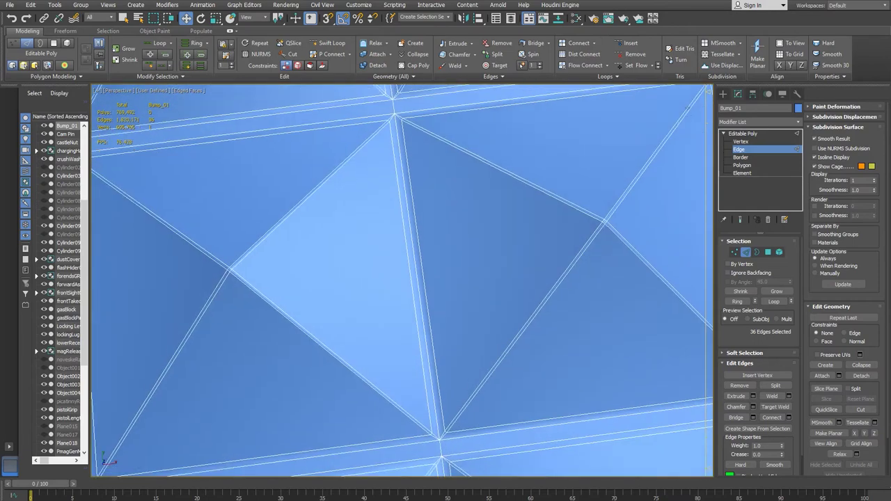
{"action": "scroll", "coordinate": [523, 280], "scroll_direction": "down", "scroll_amount": 5}
{"action": "middle_click_drag", "start_coordinate": [523, 280], "coordinate": [411, 85]}
{"action": "scroll", "coordinate": [459, 167], "scroll_direction": "up", "scroll_amount": 2}
{"action": "scroll", "coordinate": [422, 251], "scroll_direction": "up", "scroll_amount": 6}
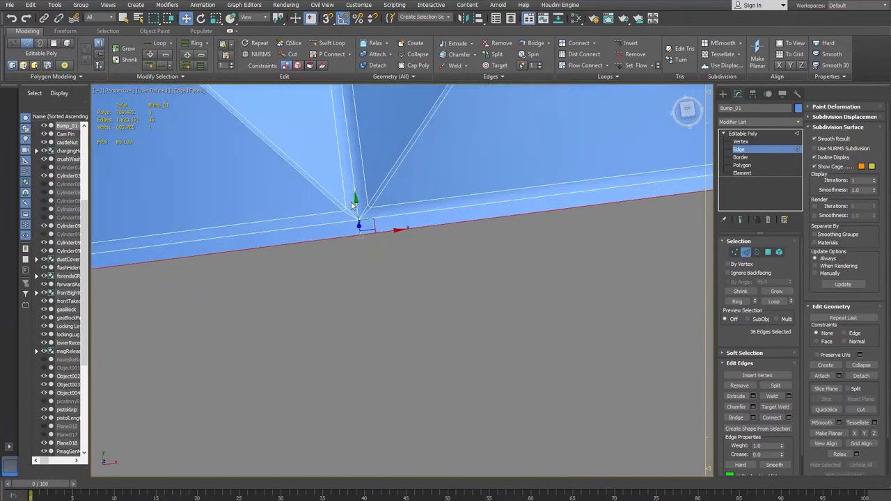
{"action": "left_click_drag", "start_coordinate": [355, 202], "coordinate": [364, 212]}
{"action": "scroll", "coordinate": [429, 199], "scroll_direction": "down", "scroll_amount": 5}
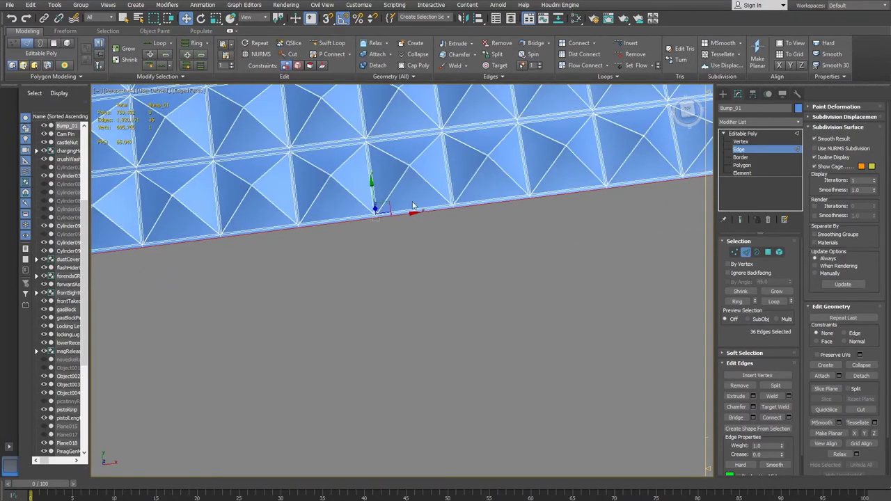
{"action": "middle_click_drag", "start_coordinate": [427, 197], "coordinate": [439, 252]}
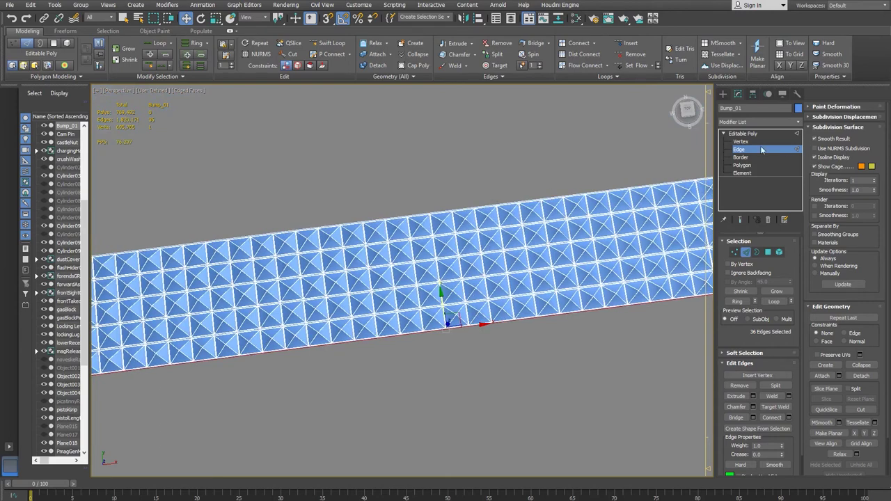
{"action": "left_click", "coordinate": [744, 153]}
- Examine the knurled strip from several angles and compare its size with the flashlight body
{"action": "middle_click_drag", "start_coordinate": [447, 194], "coordinate": [559, 168]}
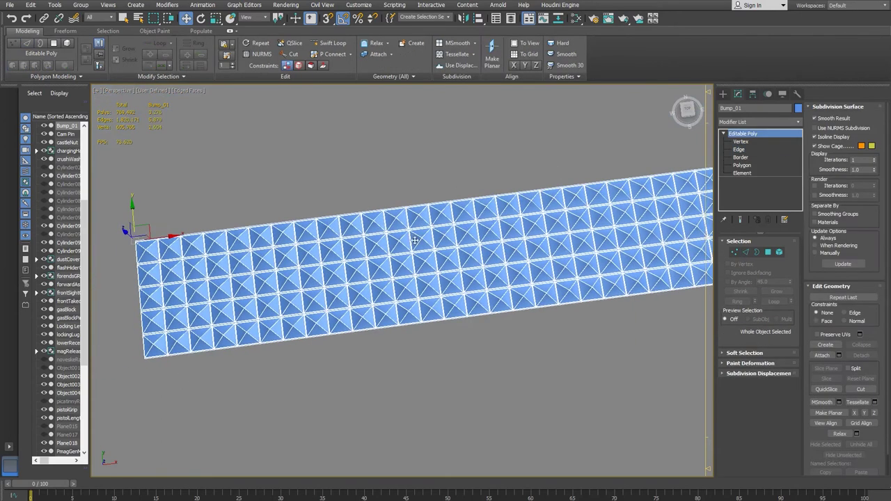
{"action": "middle_click_drag", "start_coordinate": [412, 241], "coordinate": [420, 239]}
{"action": "middle_click_drag", "start_coordinate": [364, 260], "coordinate": [380, 216], "text": "alt"}
{"action": "scroll", "coordinate": [453, 243], "scroll_direction": "down", "scroll_amount": 5}
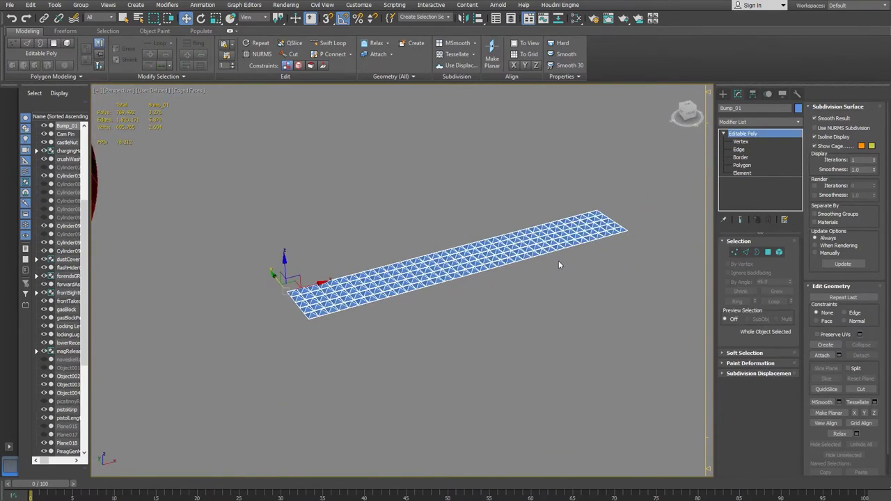
{"action": "scroll", "coordinate": [396, 252], "scroll_direction": "up", "scroll_amount": 3}
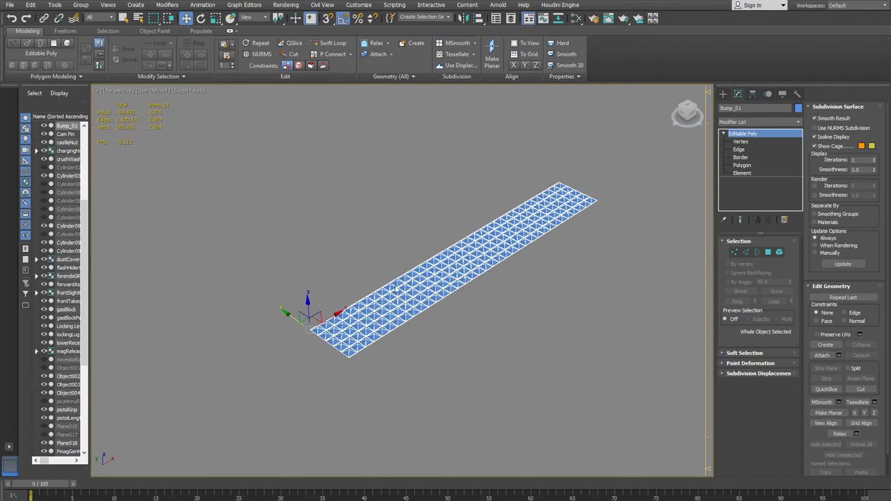
{"action": "mouse_move", "coordinate": [414, 266]}
{"action": "middle_mouse_down"}
{"action": "mouse_move", "coordinate": [436, 258]}
{"action": "mouse_move", "coordinate": [426, 277]}
{"action": "middle_mouse_up"}
{"action": "middle_click_drag", "start_coordinate": [361, 307], "coordinate": [466, 300], "text": "alt"}
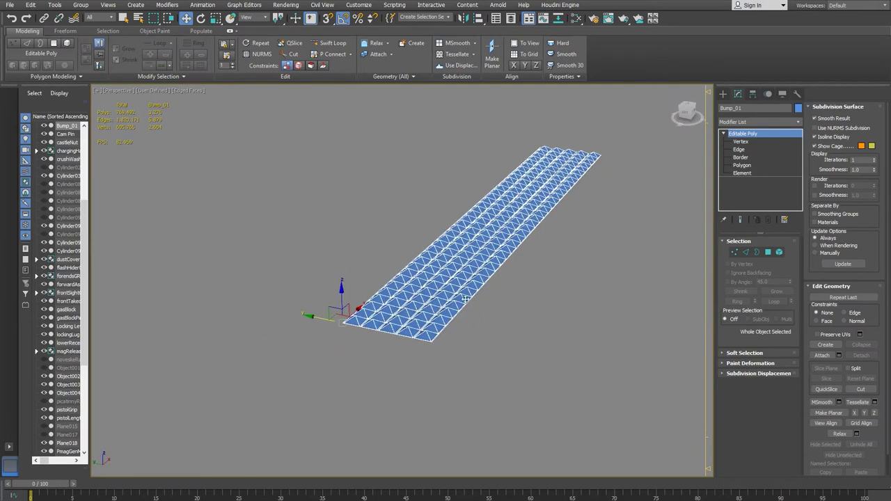
{"action": "scroll", "coordinate": [354, 252], "scroll_direction": "down", "scroll_amount": 4}
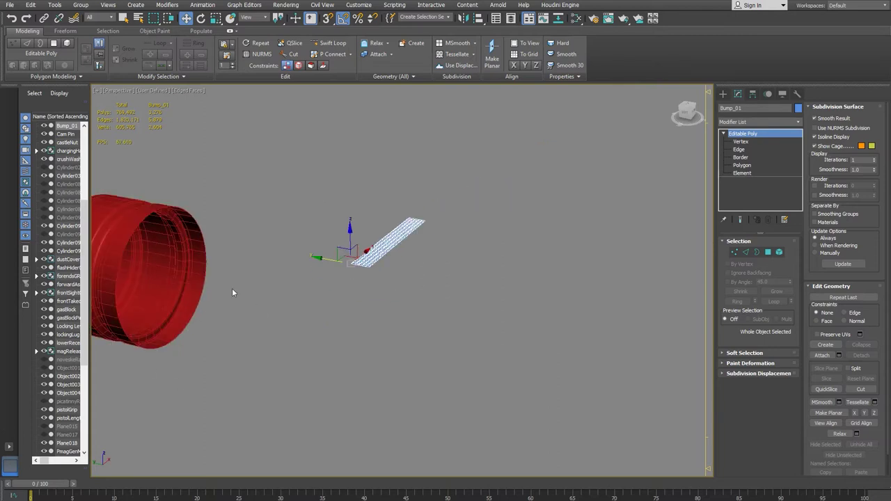
- Make one independent copy of the knurled strip beside the original along the Y axis, and hide the copy as a backup
{"action": "scroll", "coordinate": [385, 241], "scroll_direction": "up", "scroll_amount": 2}
{"action": "middle_click_drag", "start_coordinate": [377, 274], "coordinate": [421, 293]}
{"action": "scroll", "coordinate": [548, 276], "scroll_direction": "up", "scroll_amount": 5}
{"action": "middle_click_drag", "start_coordinate": [314, 280], "coordinate": [474, 270]}
{"action": "middle_click_drag", "start_coordinate": [378, 276], "coordinate": [391, 271]}
{"action": "scroll", "coordinate": [360, 290], "scroll_direction": "up", "scroll_amount": 3}
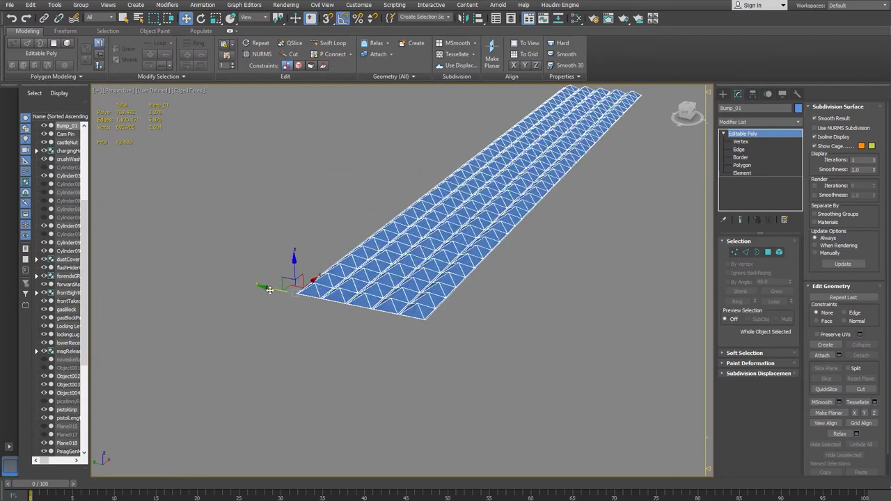
{"action": "left_click_drag", "start_coordinate": [266, 286], "coordinate": [80, 191], "text": "shift"}
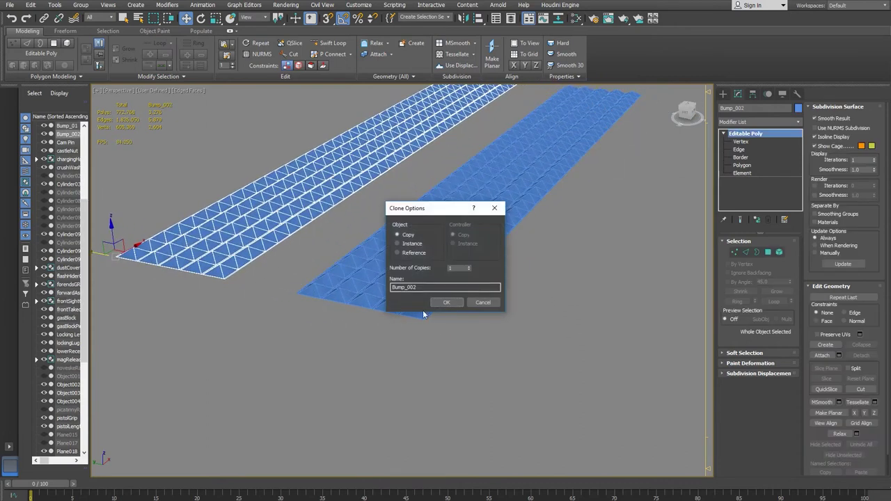
{"action": "left_click", "coordinate": [447, 303]}
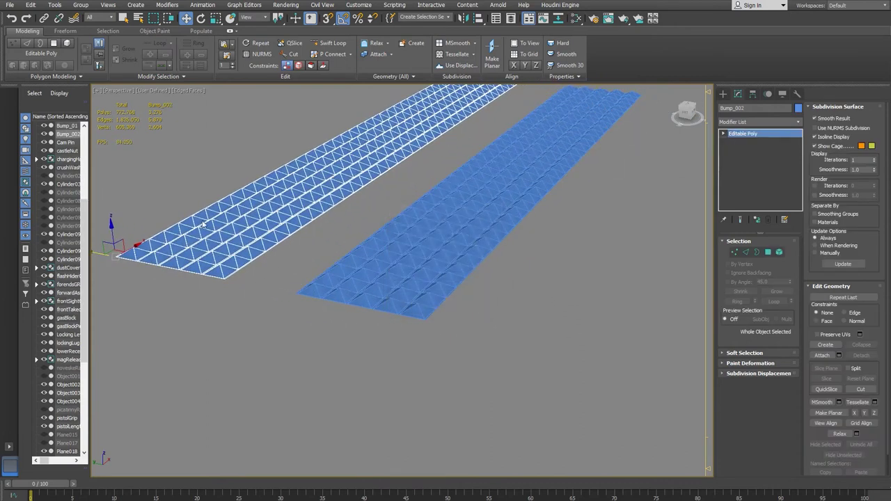
{"action": "right_click", "coordinate": [285, 202]}
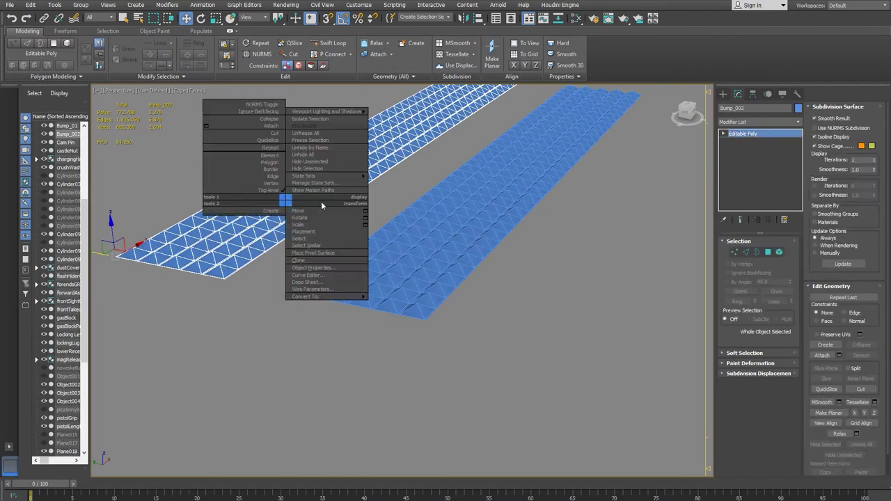
{"action": "left_click", "coordinate": [310, 168]}
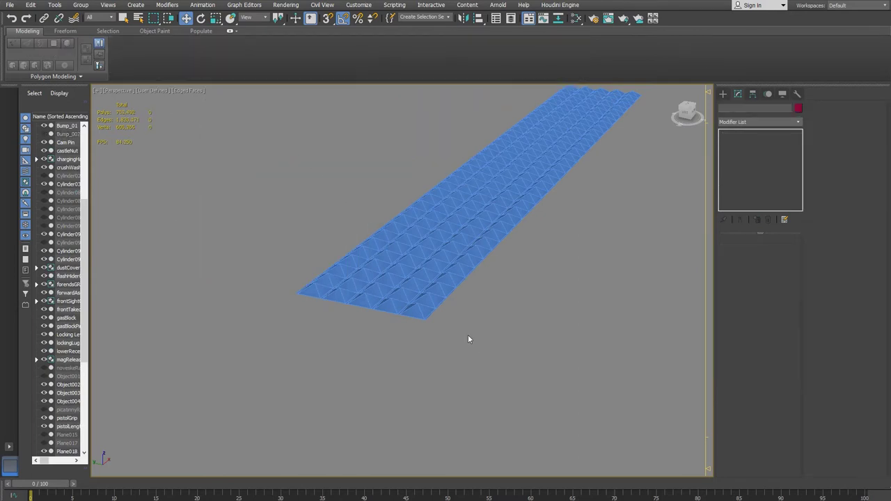
- Select the original knurled strip and save the scene file
{"action": "left_click", "coordinate": [428, 267]}
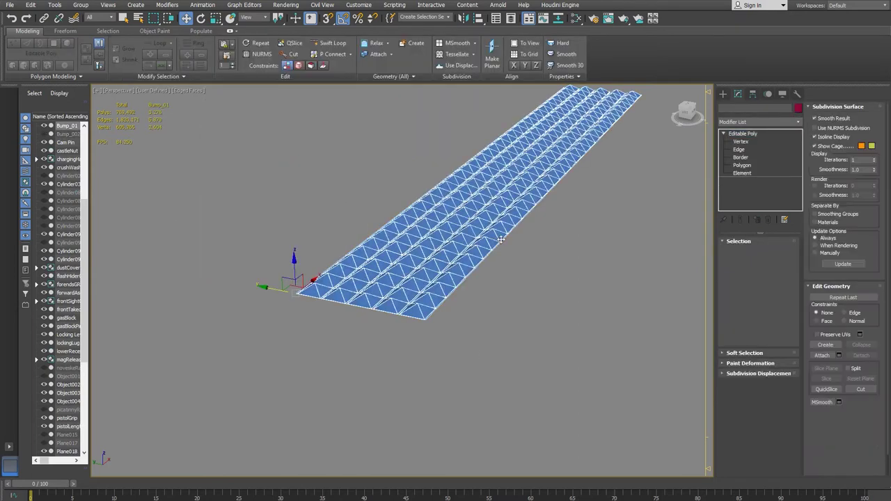
{"action": "left_click", "coordinate": [10, 5]}
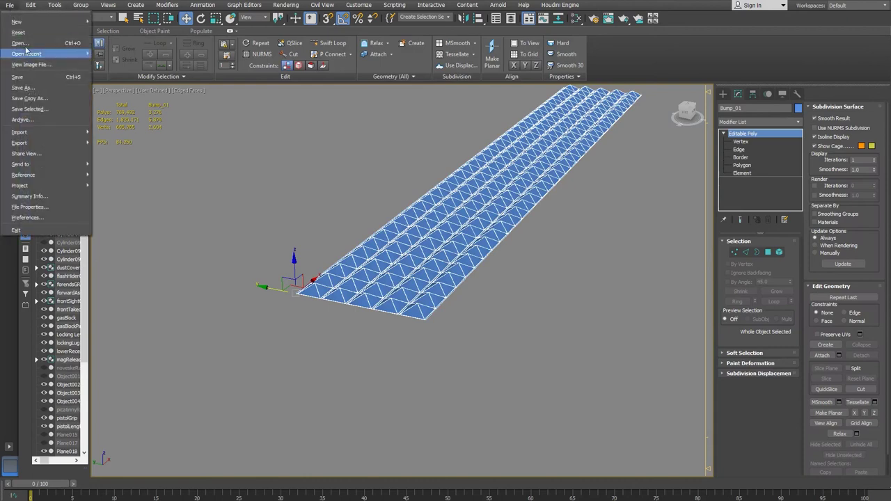
{"action": "left_click", "coordinate": [21, 78]}
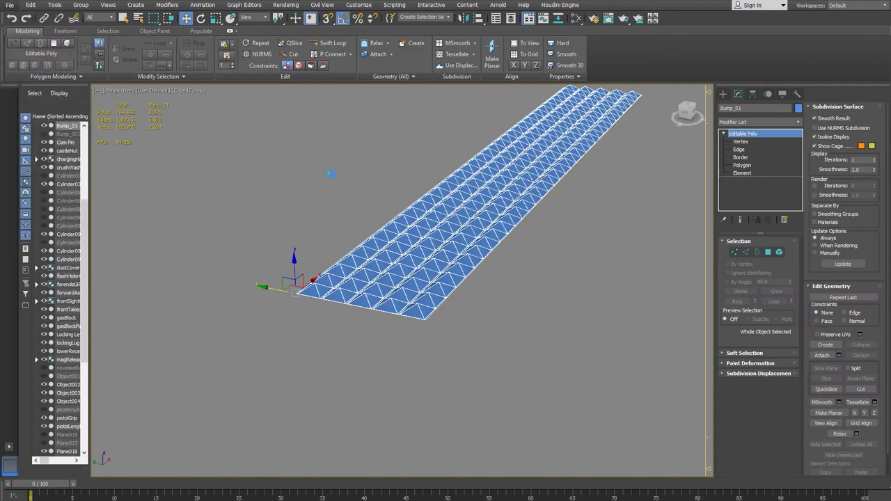
- Turn off the edged-faces display and add a Bend modifier to the knurled strip
{"action": "key", "text": "F4"}
{"action": "scroll", "coordinate": [387, 262], "scroll_direction": "down", "scroll_amount": 2}
{"action": "middle_click_drag", "start_coordinate": [385, 265], "coordinate": [342, 294]}
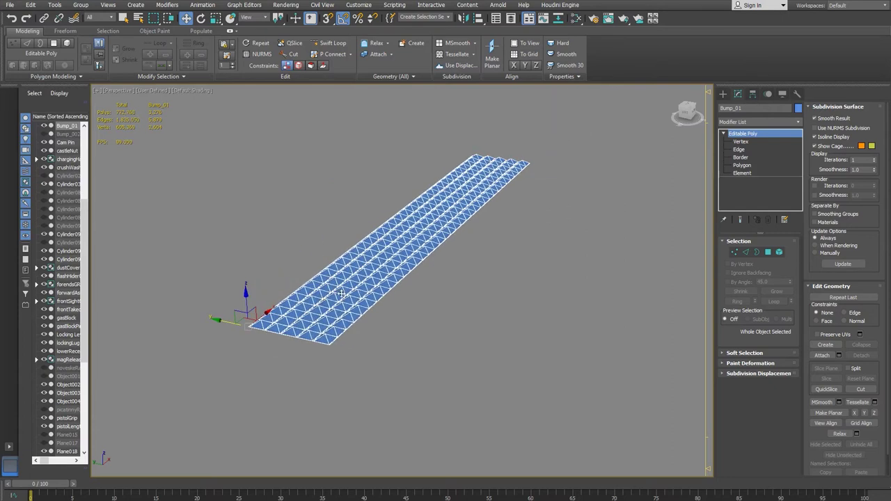
{"action": "left_click", "coordinate": [799, 123]}
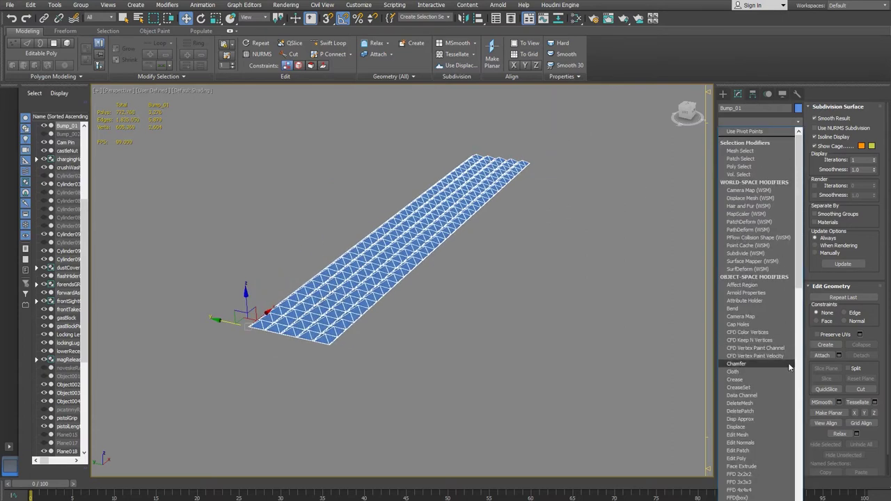
{"action": "left_click", "coordinate": [740, 309]}
{"action": "middle_click_drag", "start_coordinate": [459, 312], "coordinate": [528, 332], "text": "alt"}
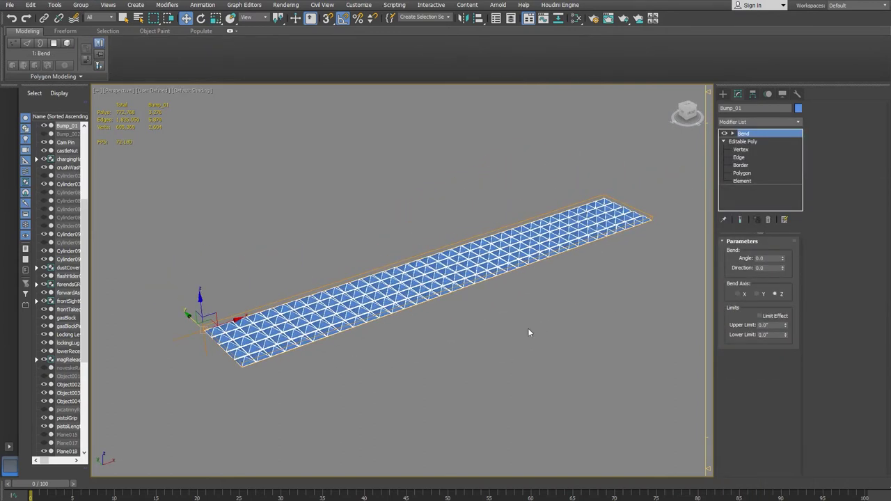
- Set the bend angle to 360 and the bend axis to X to roll the strip into a ring
{"action": "left_click_drag", "start_coordinate": [782, 260], "coordinate": [783, 240]}
{"action": "double_click", "coordinate": [771, 258]}
{"action": "type", "text": "360"}
{"action": "key", "text": "Return"}
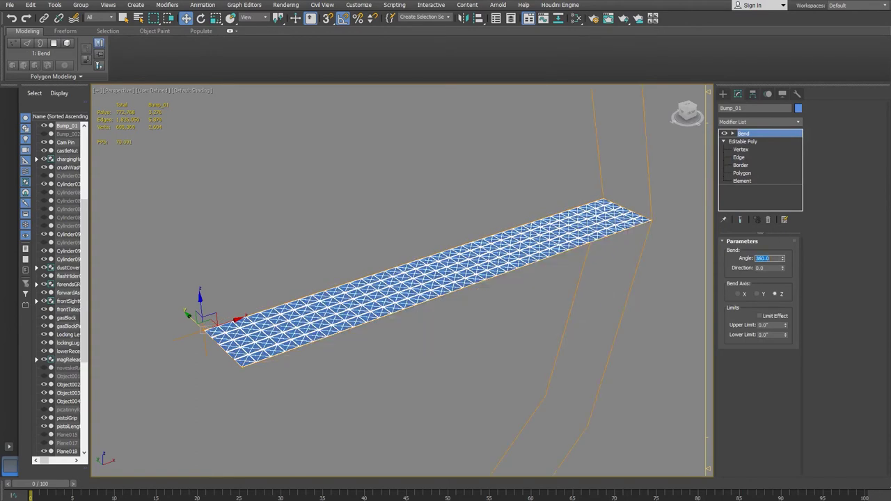
{"action": "scroll", "coordinate": [413, 319], "scroll_direction": "down", "scroll_amount": 5}
{"action": "middle_click_drag", "start_coordinate": [477, 316], "coordinate": [545, 309], "text": "alt"}
{"action": "scroll", "coordinate": [545, 310], "scroll_direction": "up", "scroll_amount": 3}
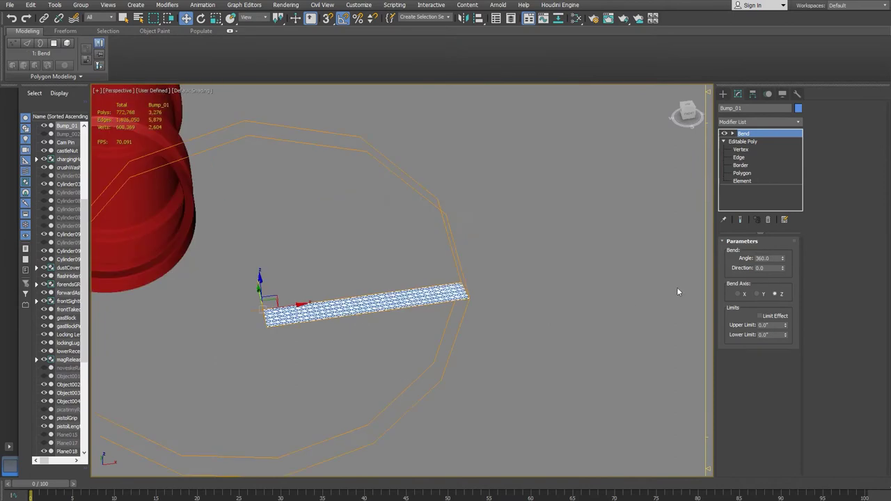
{"action": "left_click", "coordinate": [738, 295]}
{"action": "middle_click_drag", "start_coordinate": [313, 326], "coordinate": [182, 334], "text": "alt"}
{"action": "scroll", "coordinate": [288, 314], "scroll_direction": "up", "scroll_amount": 5}
{"action": "middle_click_drag", "start_coordinate": [379, 332], "coordinate": [473, 324], "text": "alt"}
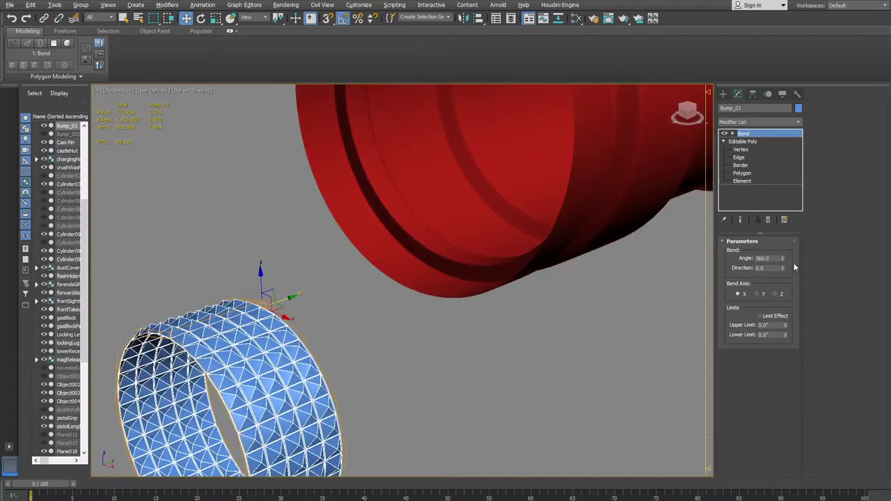
- Try other bend directions and the Y and Z bend axes, and restore the X axis with direction 0
{"action": "left_click_drag", "start_coordinate": [783, 268], "coordinate": [778, 238]}
{"action": "mouse_move", "coordinate": [379, 362]}
{"action": "middle_mouse_down", "text": "alt"}
{"action": "mouse_move", "coordinate": [361, 371]}
{"action": "mouse_move", "coordinate": [341, 352]}
{"action": "mouse_move", "coordinate": [378, 391]}
{"action": "mouse_move", "coordinate": [368, 372]}
{"action": "middle_mouse_up", "text": "alt"}
{"action": "key", "text": "z"}
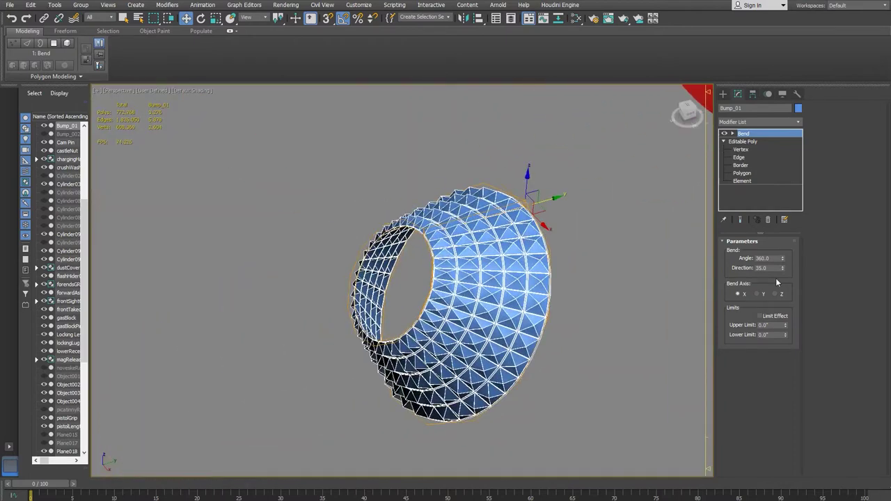
{"action": "left_click_drag", "start_coordinate": [785, 271], "coordinate": [786, 321]}
{"action": "left_click", "coordinate": [758, 295]}
{"action": "scroll", "coordinate": [475, 260], "scroll_direction": "down", "scroll_amount": 6}
{"action": "mouse_move", "coordinate": [475, 260]}
{"action": "middle_mouse_down", "text": "alt"}
{"action": "mouse_move", "coordinate": [572, 255]}
{"action": "mouse_move", "coordinate": [488, 271]}
{"action": "middle_mouse_up", "text": "alt"}
{"action": "left_click_drag", "start_coordinate": [785, 269], "coordinate": [768, 282]}
{"action": "left_click", "coordinate": [779, 294]}
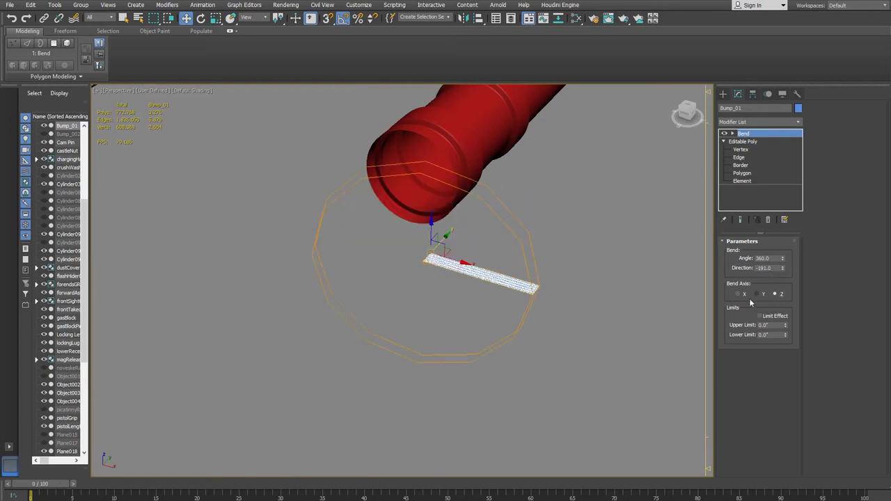
{"action": "left_click", "coordinate": [738, 295]}
{"action": "right_click", "coordinate": [783, 268]}
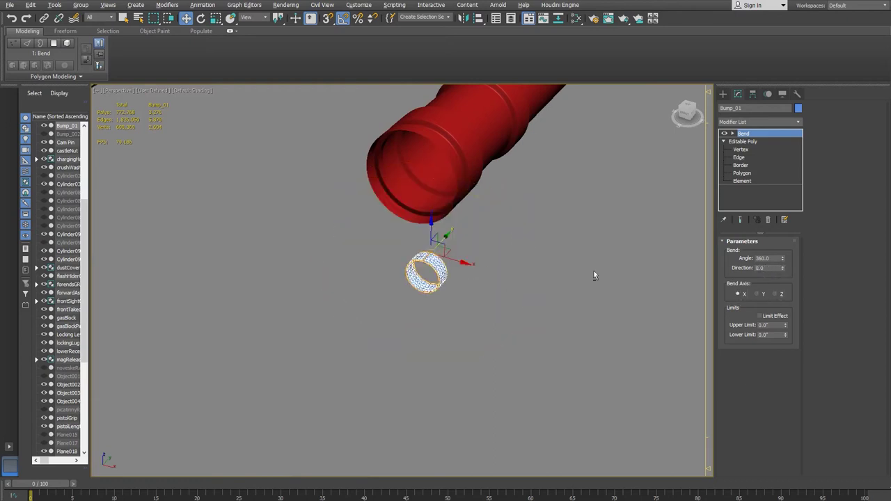
- Examine the seam where the two ends of the bent ring meet
{"action": "key", "text": "shift+z"}
{"action": "middle_click_drag", "start_coordinate": [378, 236], "coordinate": [502, 238], "text": "alt"}
{"action": "scroll", "coordinate": [367, 230], "scroll_direction": "up", "scroll_amount": 5}
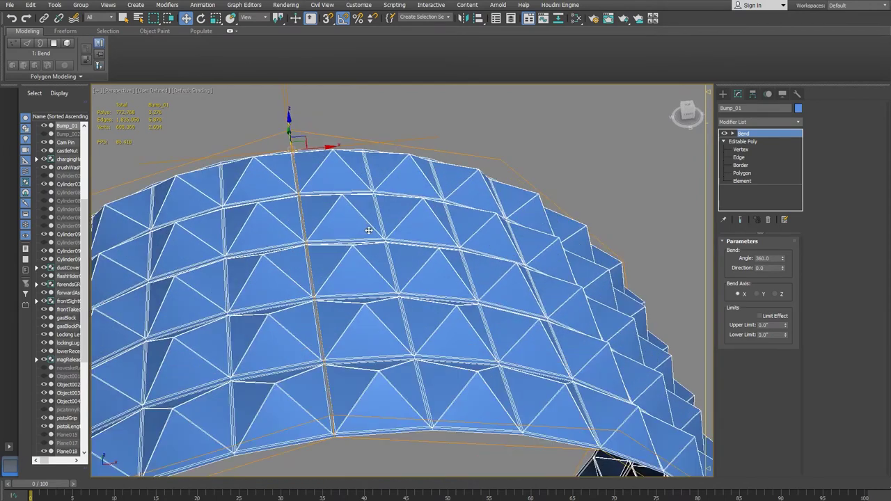
{"action": "middle_click_drag", "start_coordinate": [358, 250], "coordinate": [355, 234], "text": "alt"}
{"action": "scroll", "coordinate": [356, 234], "scroll_direction": "up", "scroll_amount": 3}
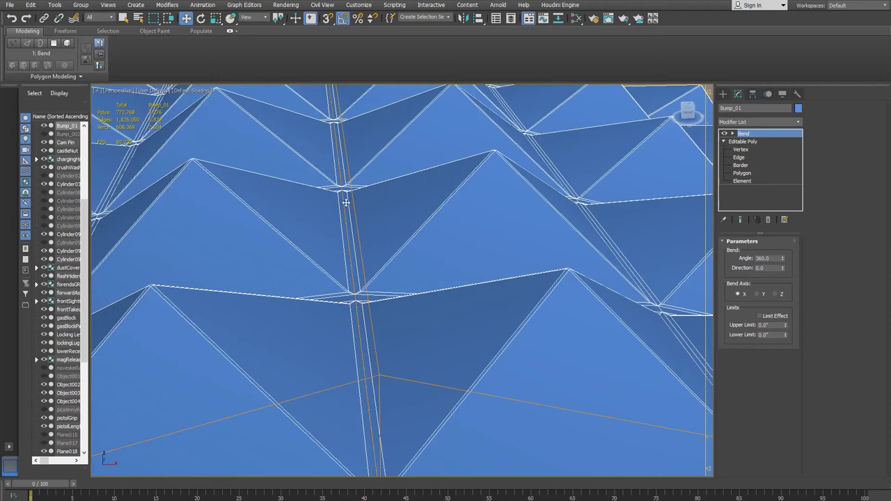
- Add an Edit Poly modifier above the Bend on Bump_01 and switch it to vertex editing
{"action": "left_click", "coordinate": [799, 123]}
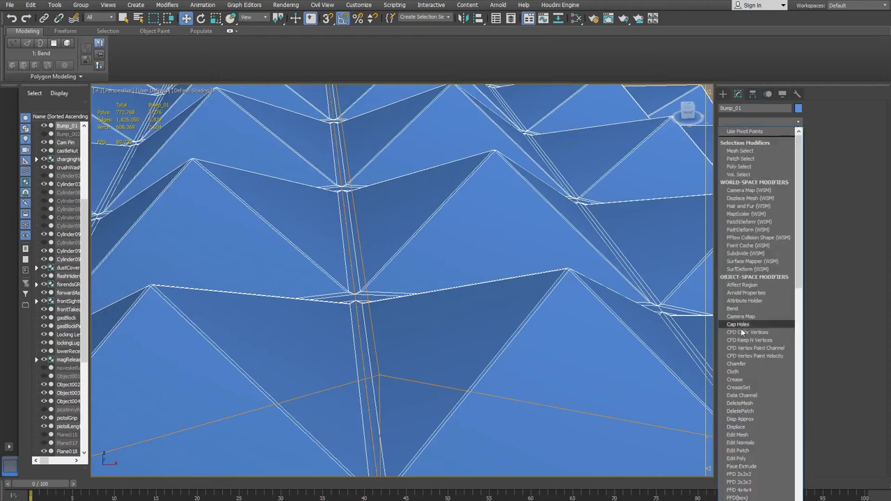
{"action": "left_click", "coordinate": [744, 459]}
{"action": "key", "text": "ctrl+e"}
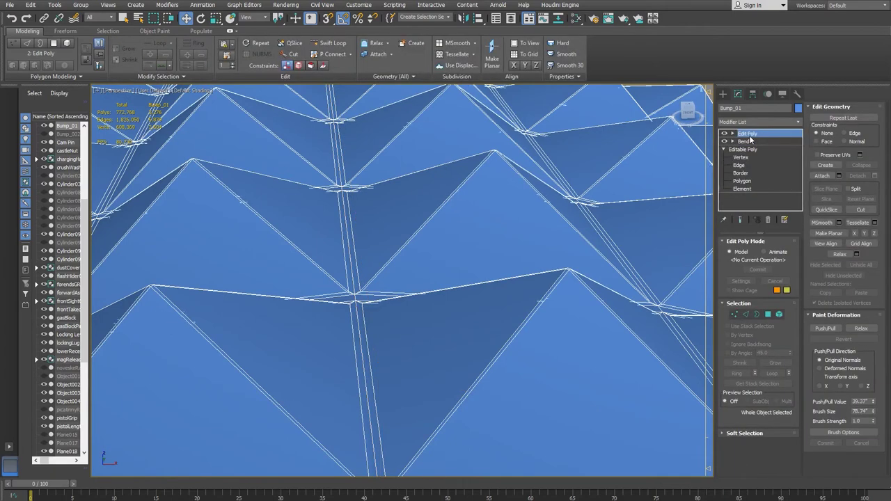
{"action": "middle_click_drag", "start_coordinate": [376, 209], "coordinate": [387, 241], "text": "alt"}
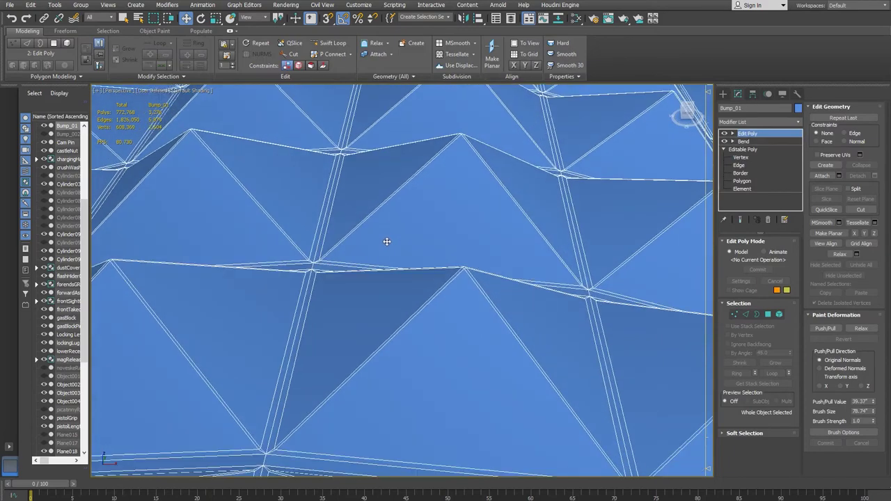
{"action": "scroll", "coordinate": [463, 212], "scroll_direction": "down", "scroll_amount": 3}
{"action": "middle_click_drag", "start_coordinate": [465, 294], "coordinate": [498, 342], "text": "alt"}
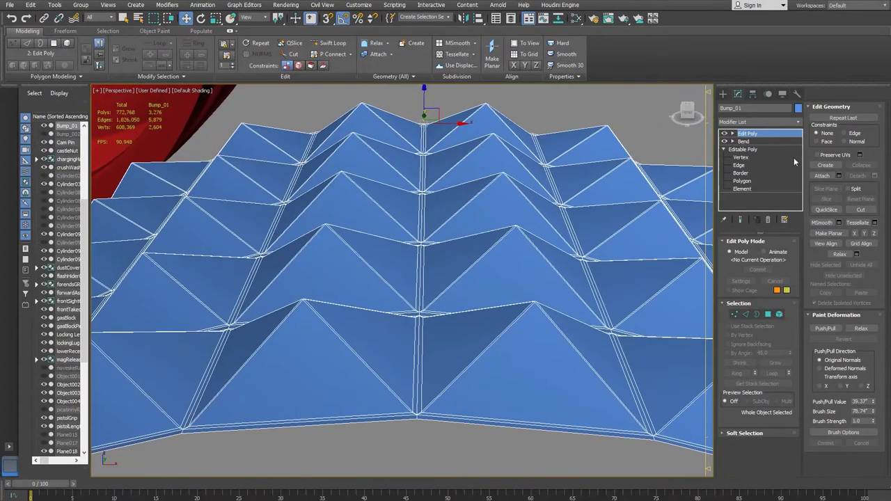
{"action": "left_click", "coordinate": [733, 133]}
{"action": "left_click", "coordinate": [750, 142]}
- Test-move two vertices at the near end of the central seam to check for open joins, and undo the moves
{"action": "scroll", "coordinate": [472, 294], "scroll_direction": "up", "scroll_amount": 5}
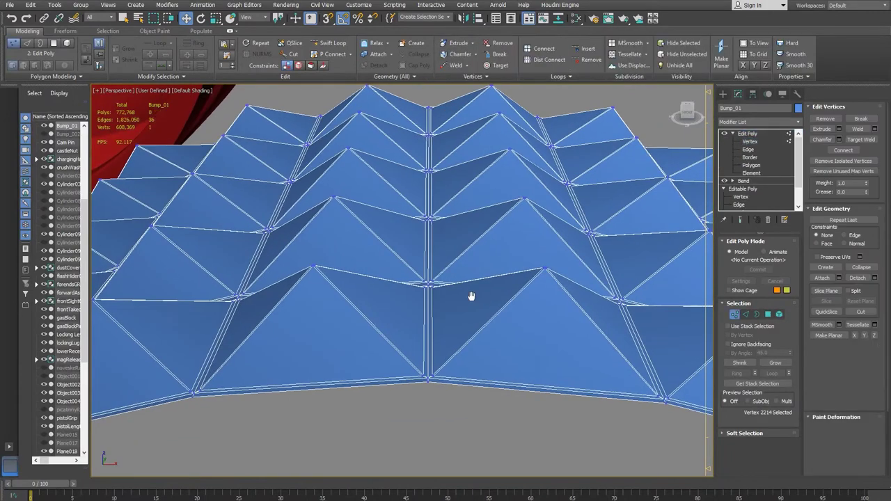
{"action": "scroll", "coordinate": [485, 322], "scroll_direction": "up", "scroll_amount": 2}
{"action": "middle_click_drag", "start_coordinate": [459, 331], "coordinate": [477, 293]}
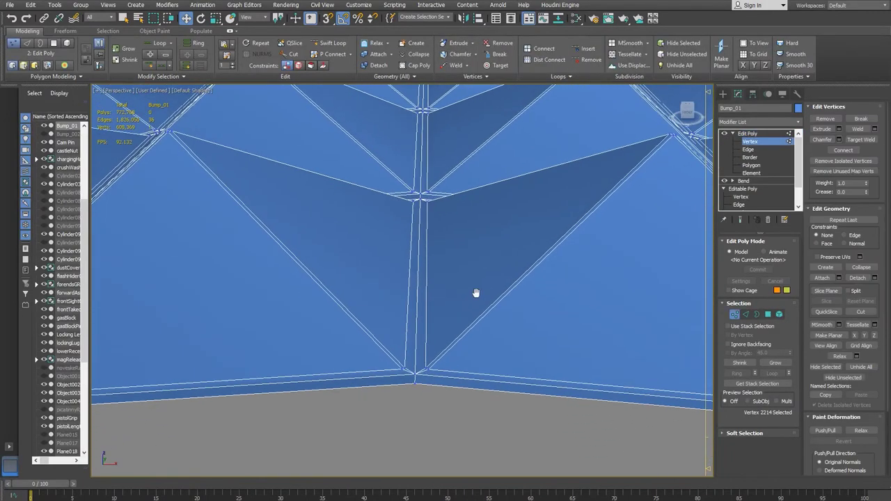
{"action": "left_click", "coordinate": [413, 383]}
{"action": "left_click_drag", "start_coordinate": [457, 385], "coordinate": [439, 392]}
{"action": "middle_click_drag", "start_coordinate": [439, 391], "coordinate": [452, 353]}
{"action": "scroll", "coordinate": [446, 369], "scroll_direction": "up", "scroll_amount": 3}
{"action": "scroll", "coordinate": [456, 365], "scroll_direction": "down", "scroll_amount": 1}
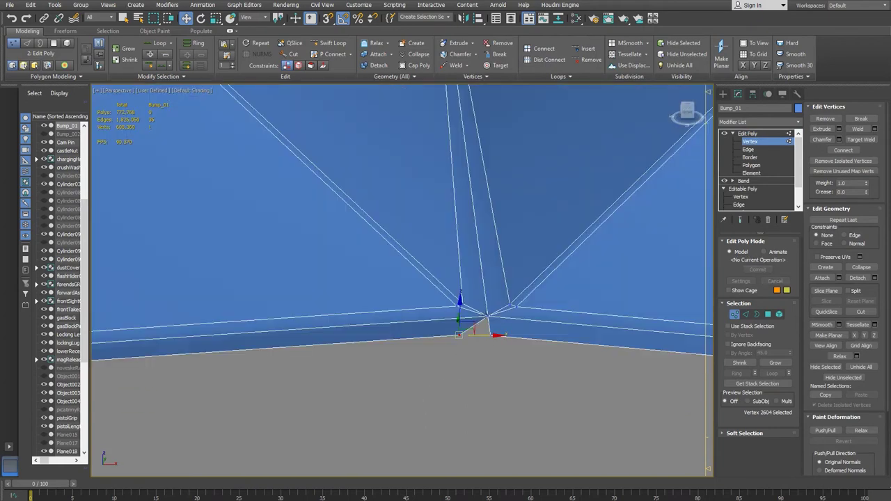
{"action": "left_click", "coordinate": [488, 316]}
{"action": "left_click_drag", "start_coordinate": [517, 316], "coordinate": [502, 316]}
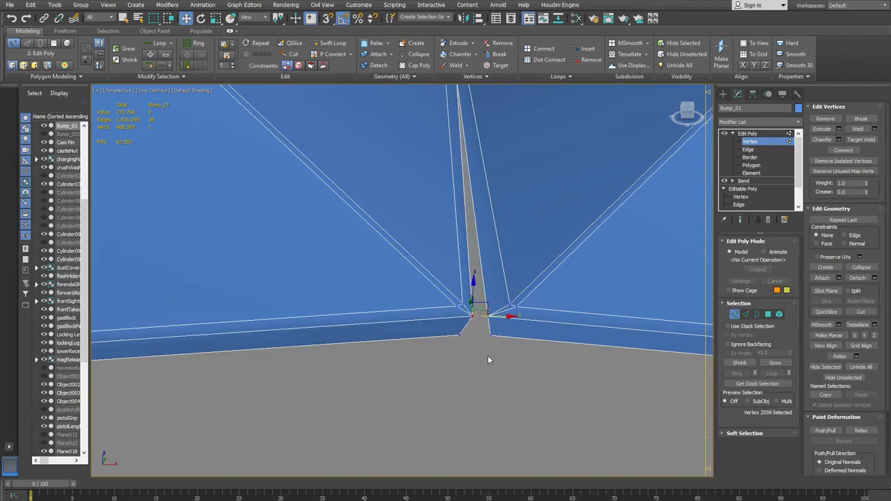
{"action": "key", "text": "ctrl+z"}
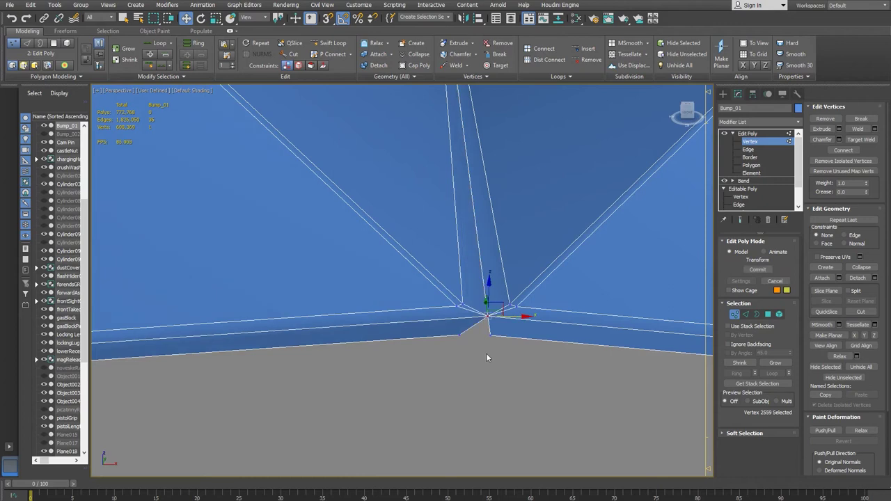
{"action": "key", "text": "ctrl+z"}
{"action": "key", "text": "ctrl+z"}
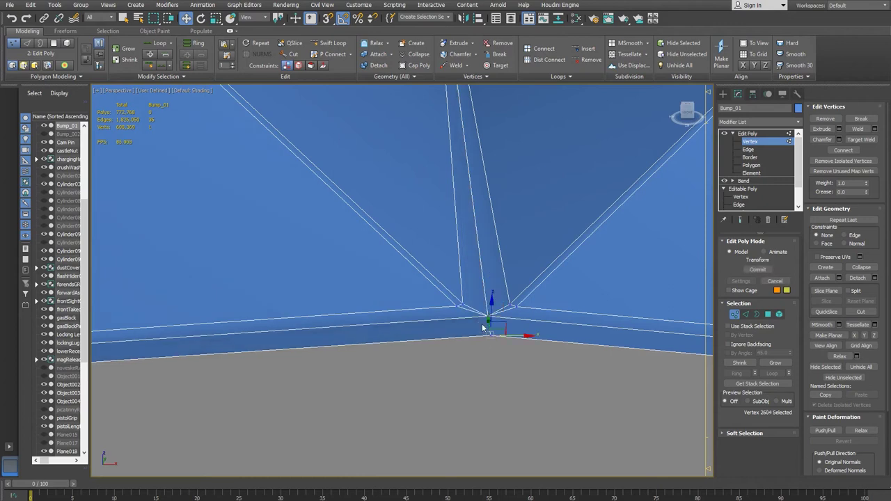
- Weld all vertices along the central seam with a weld threshold of 0.01"
{"action": "scroll", "coordinate": [481, 325], "scroll_direction": "down", "scroll_amount": 6}
{"action": "middle_click_drag", "start_coordinate": [472, 337], "coordinate": [471, 272], "text": "alt"}
{"action": "left_click_drag", "start_coordinate": [513, 302], "coordinate": [522, 383]}
{"action": "mouse_move", "coordinate": [502, 324]}
{"action": "middle_mouse_down", "text": "alt"}
{"action": "mouse_move", "coordinate": [497, 355]}
{"action": "mouse_move", "coordinate": [485, 341]}
{"action": "mouse_move", "coordinate": [507, 310]}
{"action": "middle_mouse_up", "text": "alt"}
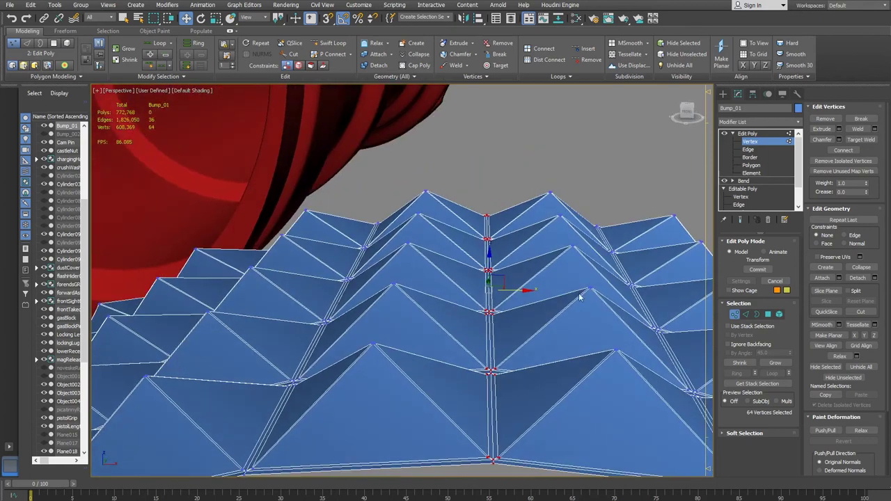
{"action": "left_click", "coordinate": [860, 129]}
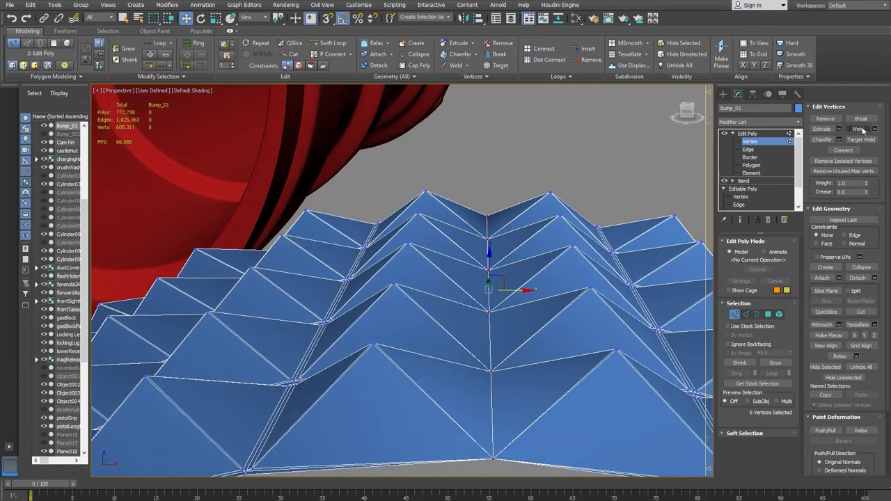
{"action": "key", "text": "ctrl+z"}
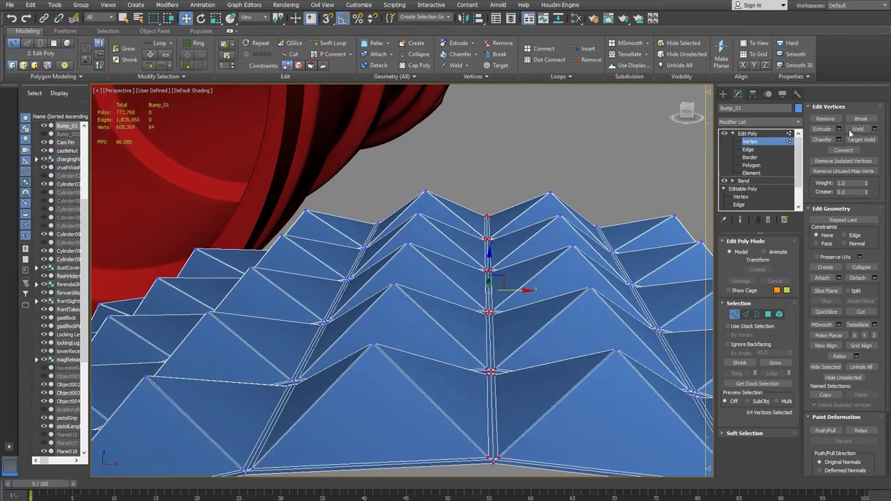
{"action": "left_click", "coordinate": [874, 129]}
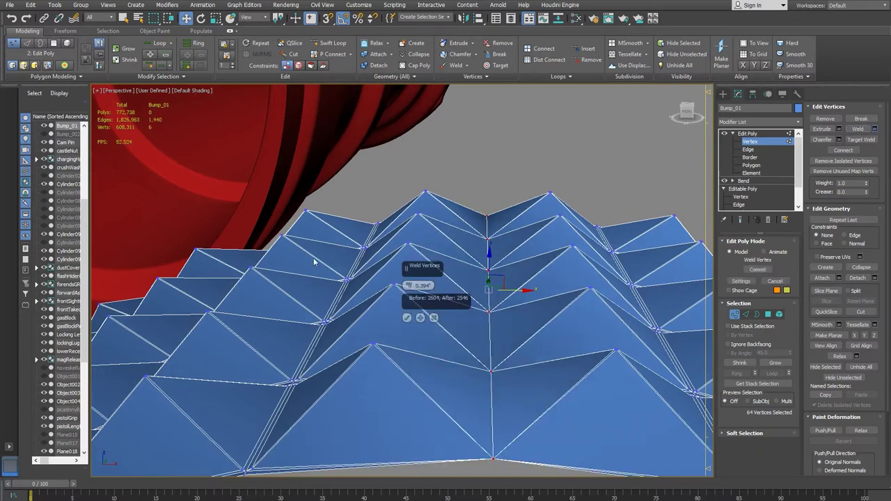
{"action": "left_click", "coordinate": [432, 285]}
{"action": "type", "text": "0.01"}
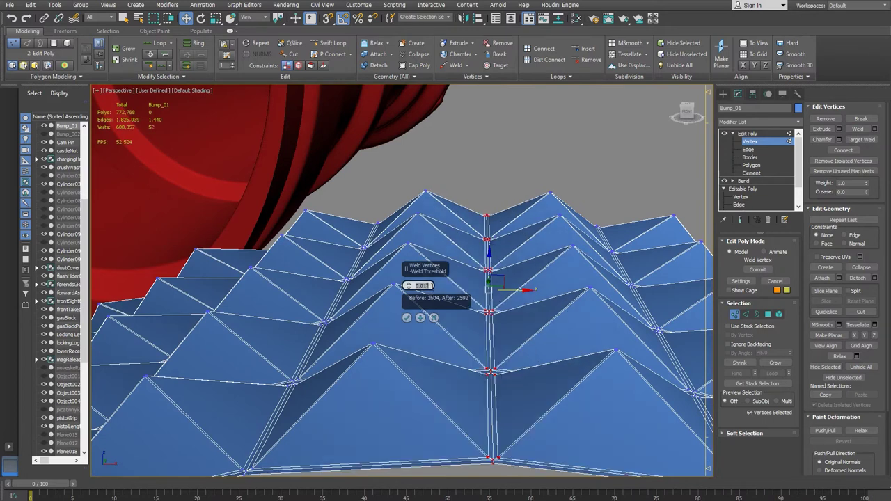
{"action": "left_click", "coordinate": [407, 317]}
- Test-move single vertices at the seam's near end and next row to check the weld, and undo the moves
{"action": "middle_click_drag", "start_coordinate": [456, 373], "coordinate": [454, 284]}
{"action": "scroll", "coordinate": [482, 363], "scroll_direction": "up", "scroll_amount": 2}
{"action": "scroll", "coordinate": [482, 363], "scroll_direction": "up", "scroll_amount": 3}
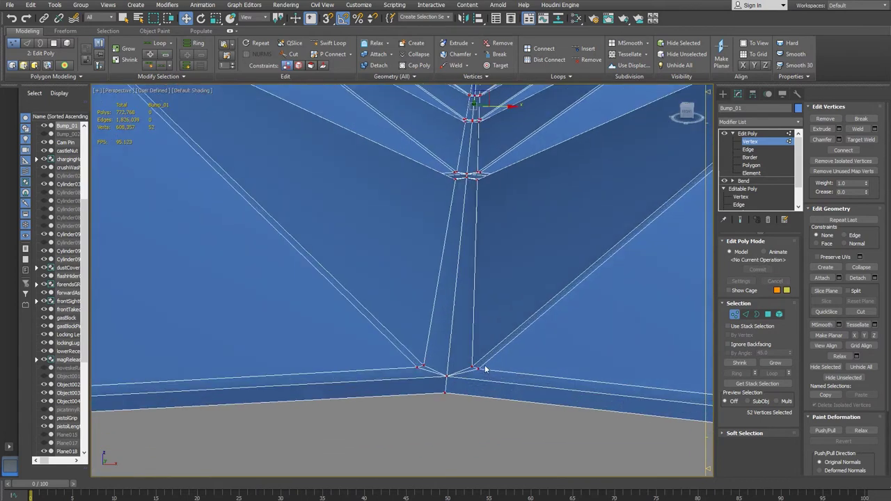
{"action": "left_click", "coordinate": [446, 394]}
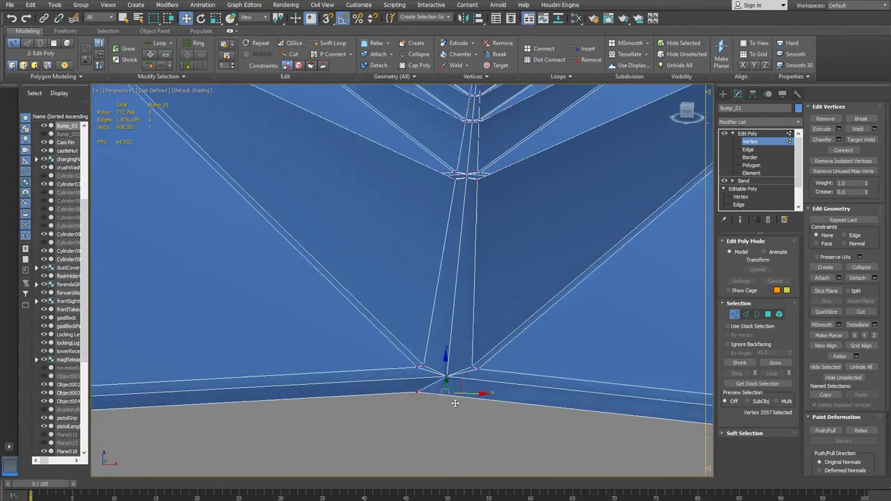
{"action": "scroll", "coordinate": [466, 258], "scroll_direction": "down", "scroll_amount": 3}
{"action": "left_click_drag", "start_coordinate": [415, 286], "coordinate": [411, 282]}
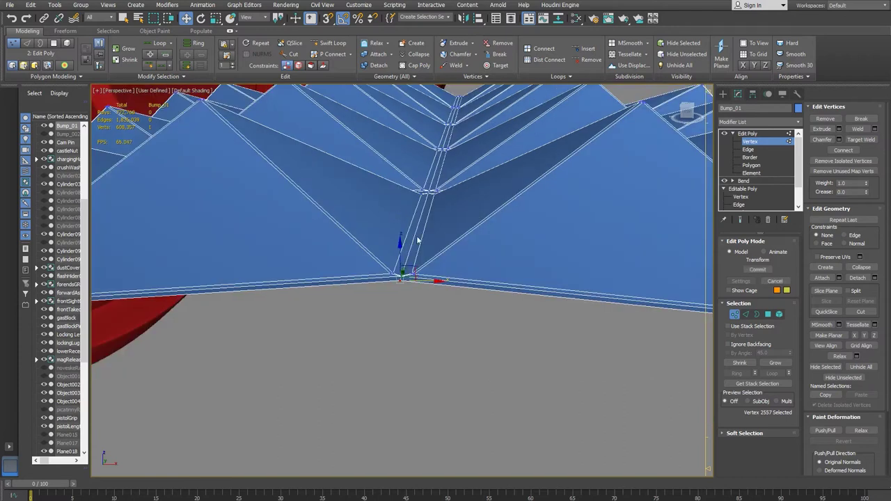
{"action": "scroll", "coordinate": [418, 241], "scroll_direction": "up", "scroll_amount": 3}
{"action": "middle_click_drag", "start_coordinate": [418, 241], "coordinate": [412, 307]}
{"action": "scroll", "coordinate": [412, 306], "scroll_direction": "down", "scroll_amount": 4}
{"action": "left_click", "coordinate": [432, 297]}
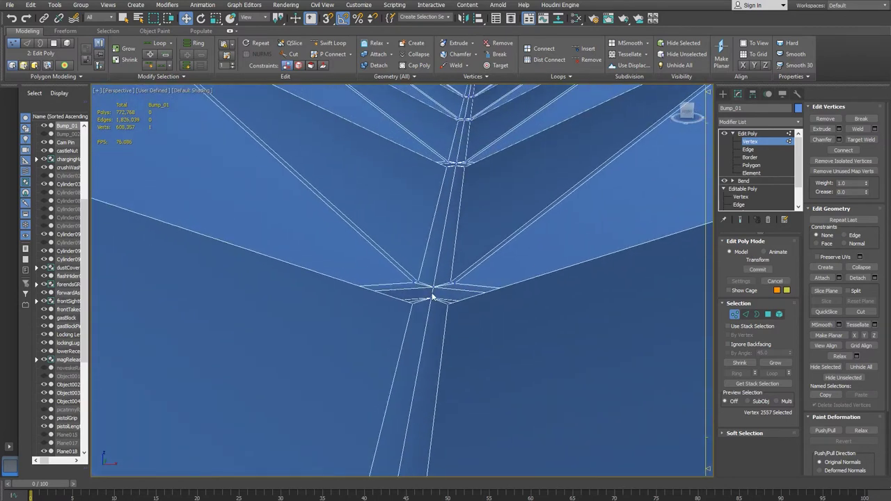
{"action": "left_click_drag", "start_coordinate": [462, 299], "coordinate": [456, 298]}
{"action": "key", "text": "ctrl+z"}
{"action": "scroll", "coordinate": [480, 317], "scroll_direction": "down", "scroll_amount": 8}
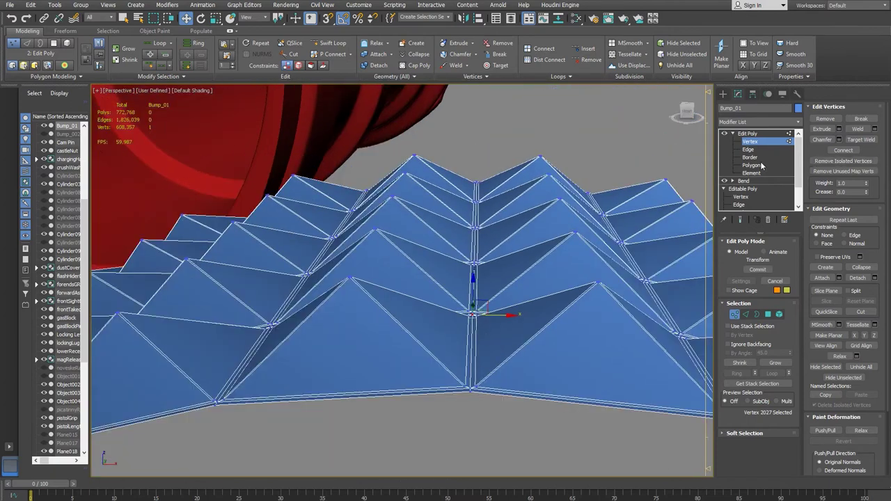
- Select the full border edge loop at each end of the ring to check that it is continuous
{"action": "left_click", "coordinate": [749, 150]}
{"action": "left_click", "coordinate": [535, 394]}
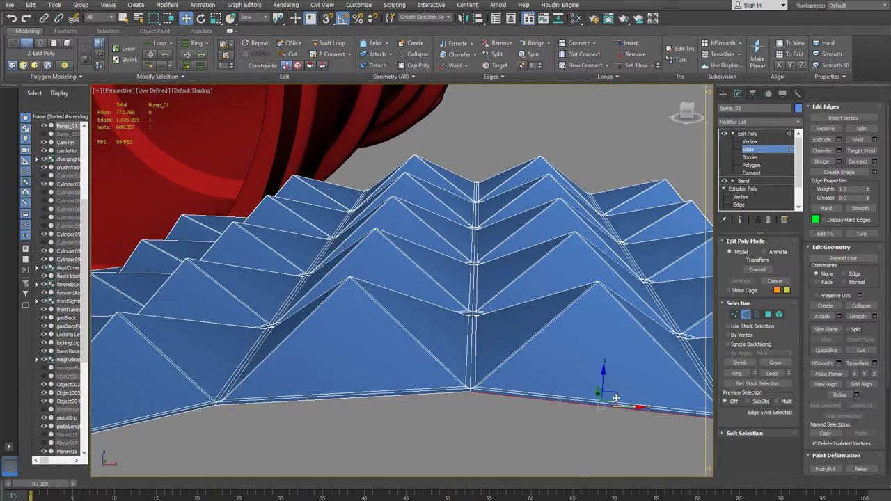
{"action": "left_click", "coordinate": [771, 373]}
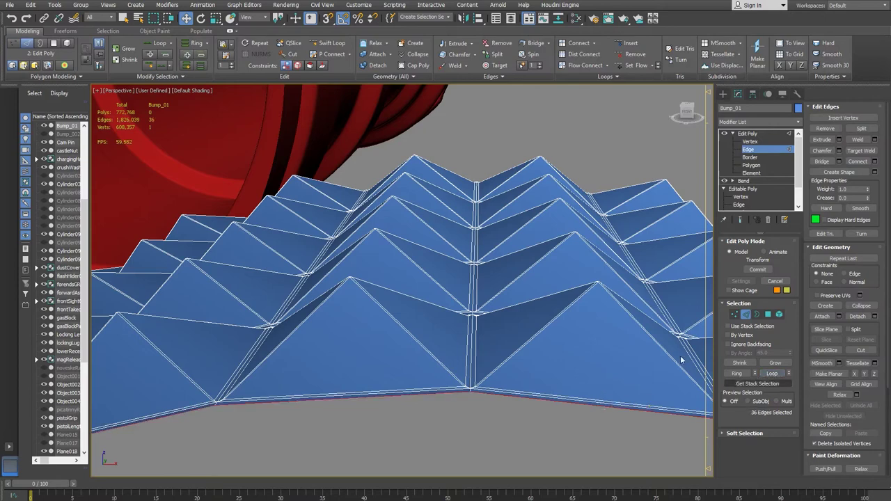
{"action": "scroll", "coordinate": [253, 219], "scroll_direction": "down", "scroll_amount": 5}
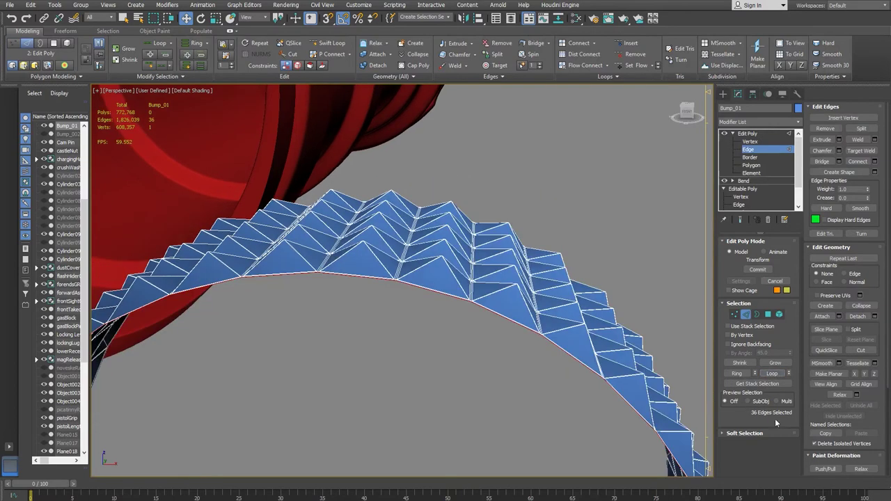
{"action": "middle_click_drag", "start_coordinate": [501, 292], "coordinate": [361, 292], "text": "alt"}
{"action": "left_click", "coordinate": [483, 362]}
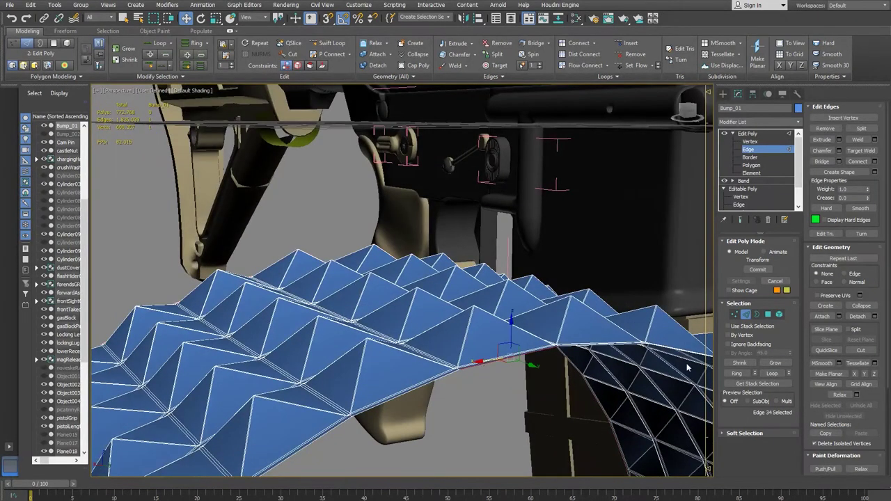
{"action": "left_click", "coordinate": [772, 375]}
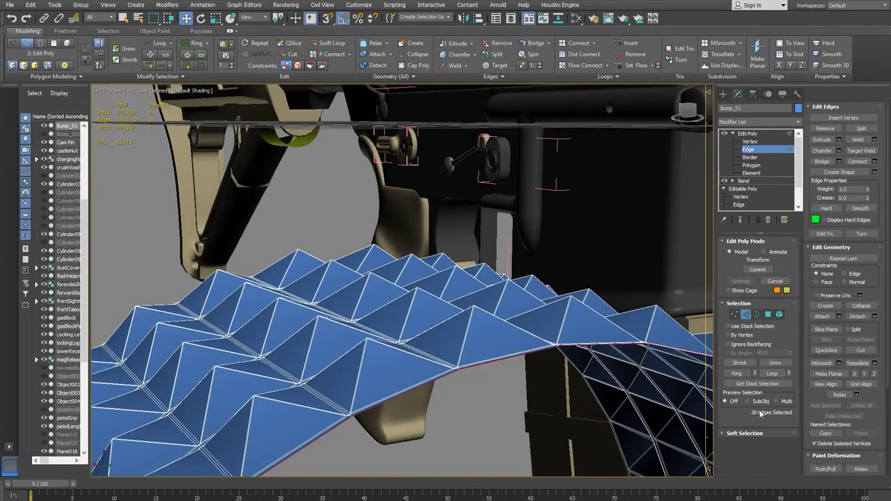
- Leave edge editing and return to the whole Bump_01 object at the Edit Poly level
{"action": "middle_click_drag", "start_coordinate": [357, 294], "coordinate": [468, 339], "text": "alt"}
{"action": "scroll", "coordinate": [354, 289], "scroll_direction": "down", "scroll_amount": 5}
{"action": "scroll", "coordinate": [467, 339], "scroll_direction": "down", "scroll_amount": 3}
{"action": "middle_click_drag", "start_coordinate": [391, 318], "coordinate": [407, 271], "text": "alt"}
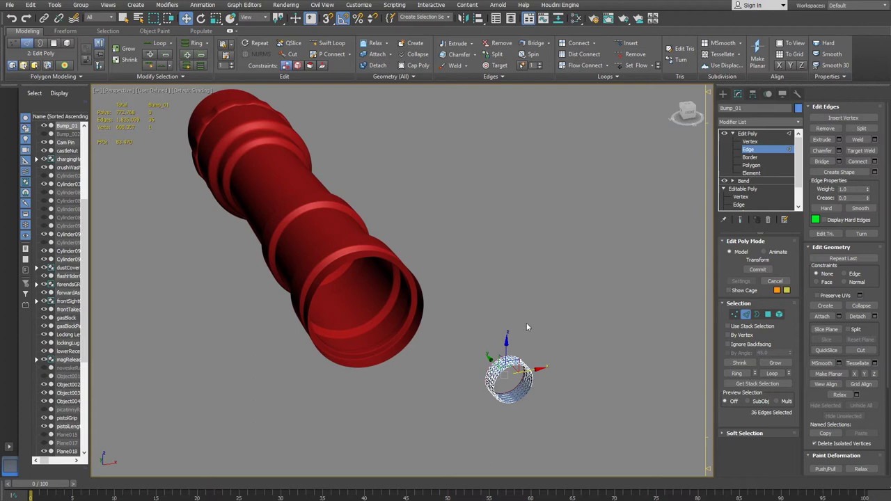
{"action": "middle_click_drag", "start_coordinate": [543, 418], "coordinate": [529, 400], "text": "alt"}
{"action": "left_click", "coordinate": [764, 154]}
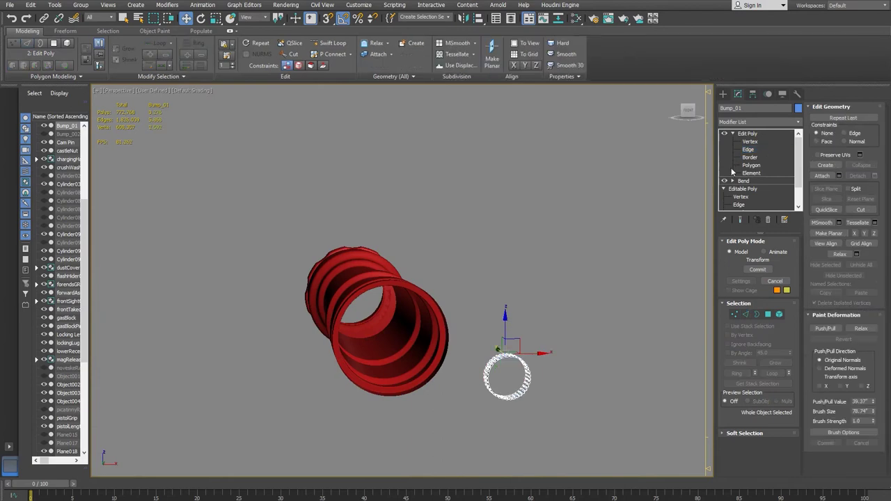
{"action": "middle_click_drag", "start_coordinate": [655, 237], "coordinate": [509, 267], "text": "alt"}
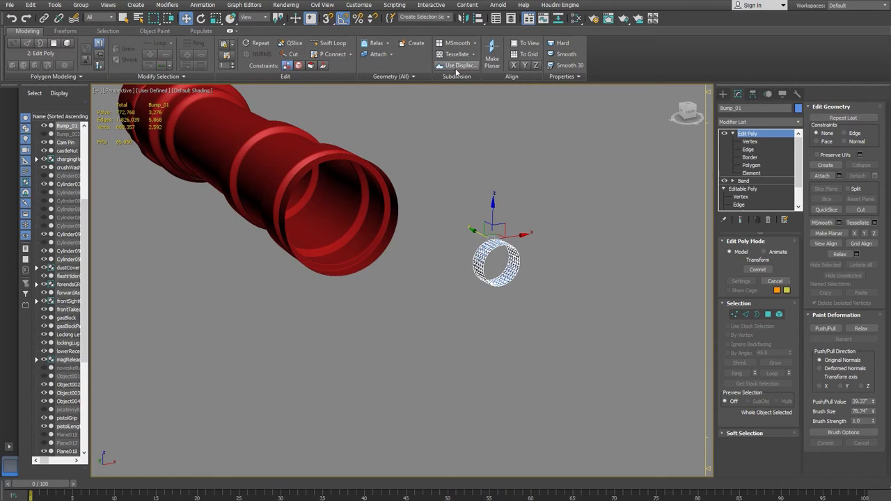
{"action": "scroll", "coordinate": [477, 160], "scroll_direction": "up", "scroll_amount": 4}
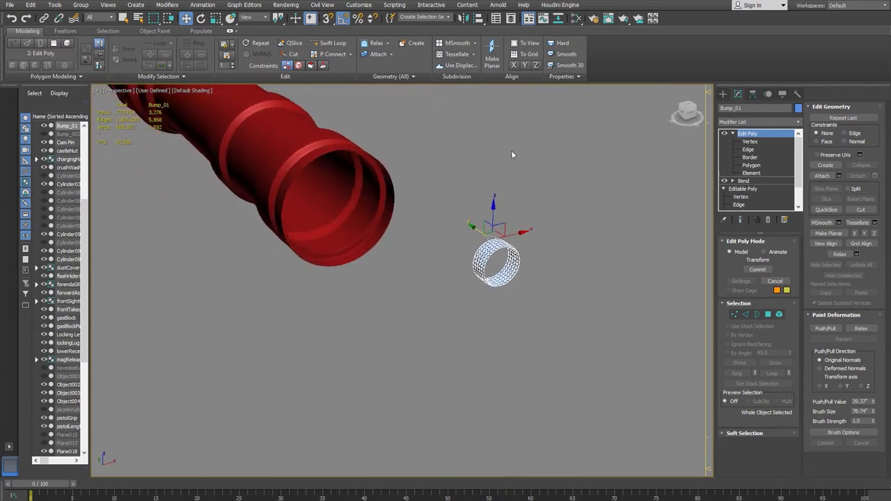
{"action": "scroll", "coordinate": [509, 193], "scroll_direction": "up", "scroll_amount": 2}
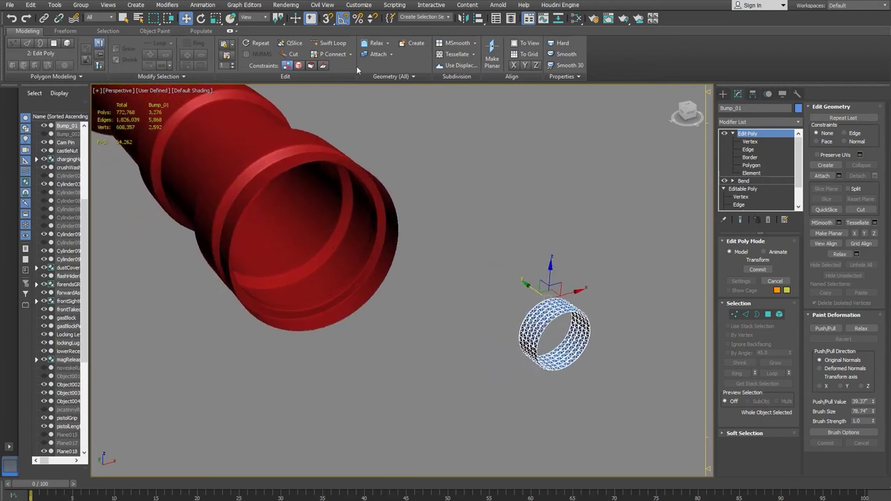
{"action": "scroll", "coordinate": [540, 246], "scroll_direction": "up", "scroll_amount": 2}
{"action": "scroll", "coordinate": [533, 211], "scroll_direction": "down", "scroll_amount": 4}
{"action": "middle_click_drag", "start_coordinate": [529, 218], "coordinate": [529, 199]}
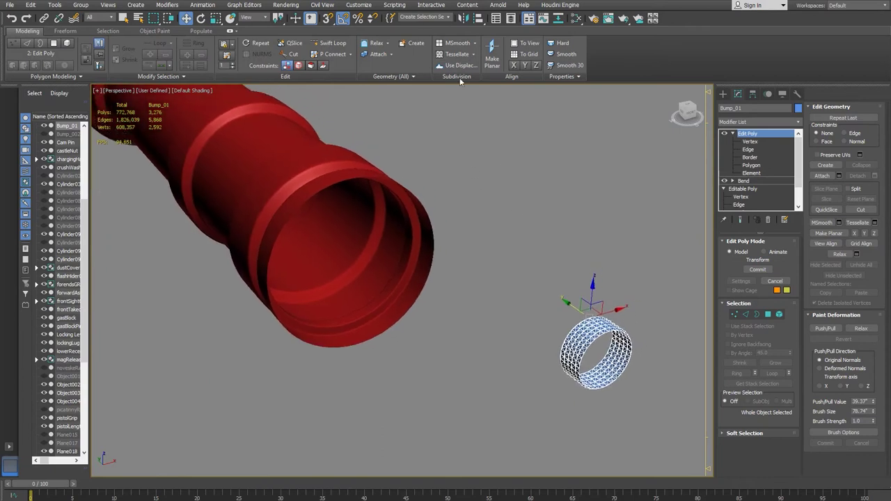
{"action": "left_click", "coordinate": [479, 19]}
{"action": "left_click", "coordinate": [485, 26]}
{"action": "left_click", "coordinate": [478, 20]}
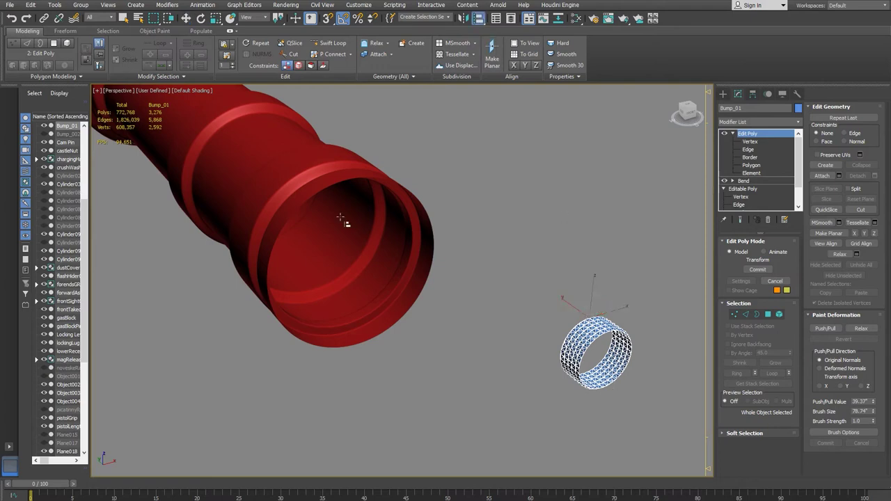
{"action": "left_click", "coordinate": [338, 179]}
{"action": "left_click_drag", "start_coordinate": [439, 174], "coordinate": [665, 196]}
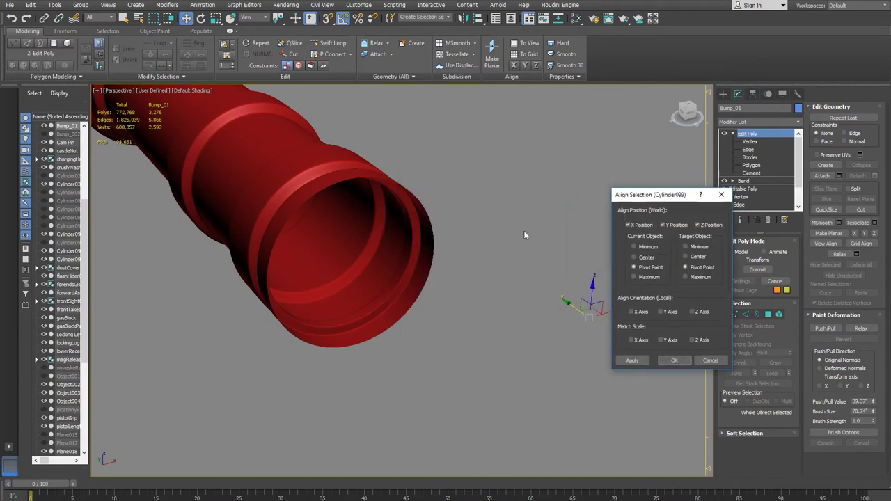
{"action": "left_click", "coordinate": [711, 361]}
- Align Bump_01's center to the red cylinder's pivot point on the X, Y and Z positions
{"action": "middle_click_drag", "start_coordinate": [517, 348], "coordinate": [491, 322], "text": "alt"}
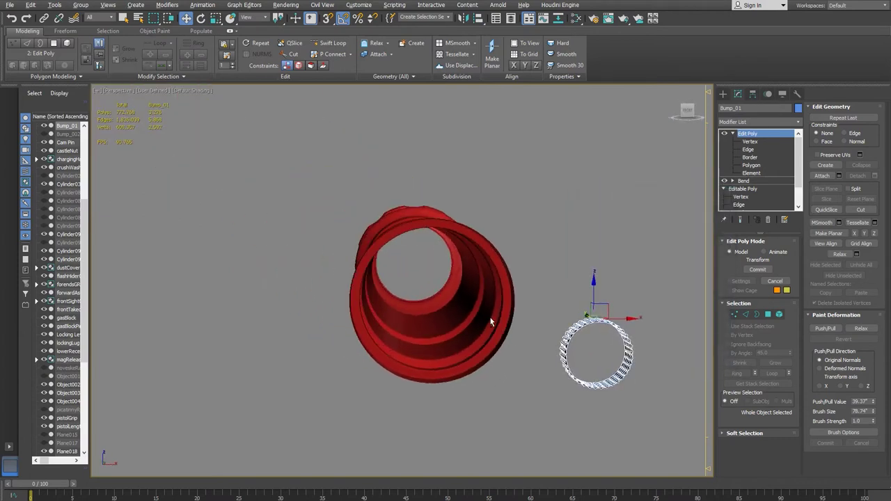
{"action": "left_click", "coordinate": [478, 19]}
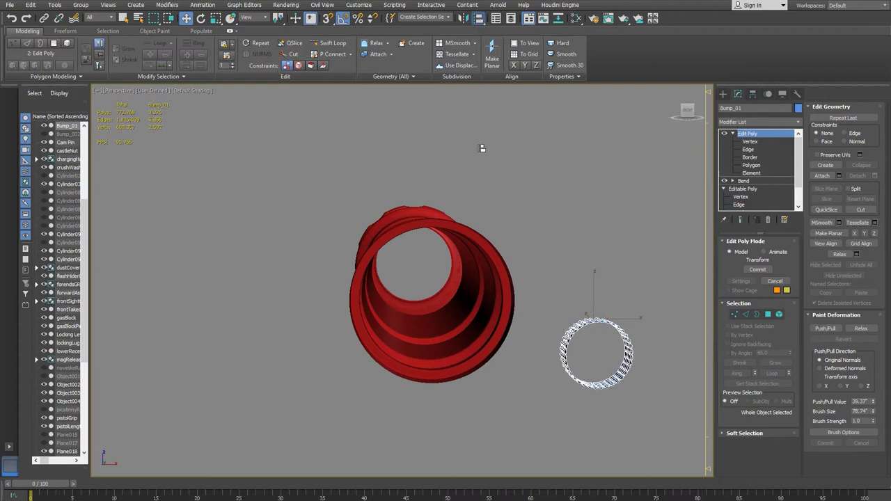
{"action": "left_click", "coordinate": [430, 236]}
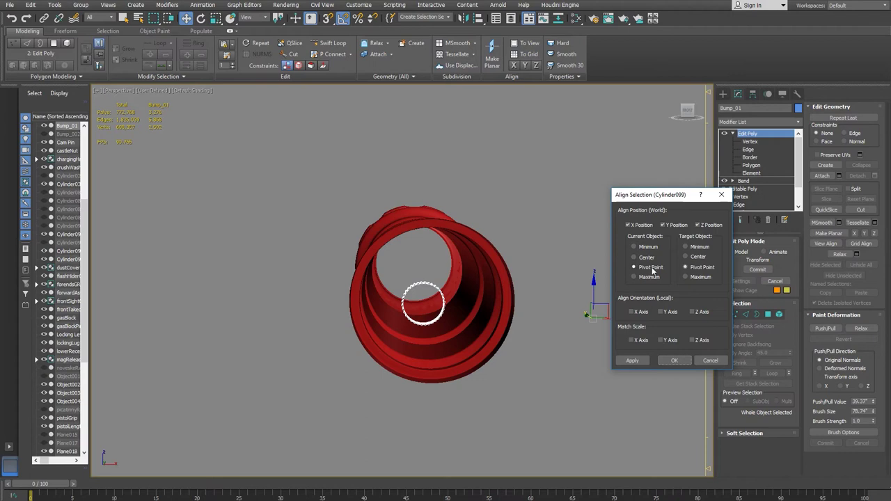
{"action": "left_click", "coordinate": [634, 258]}
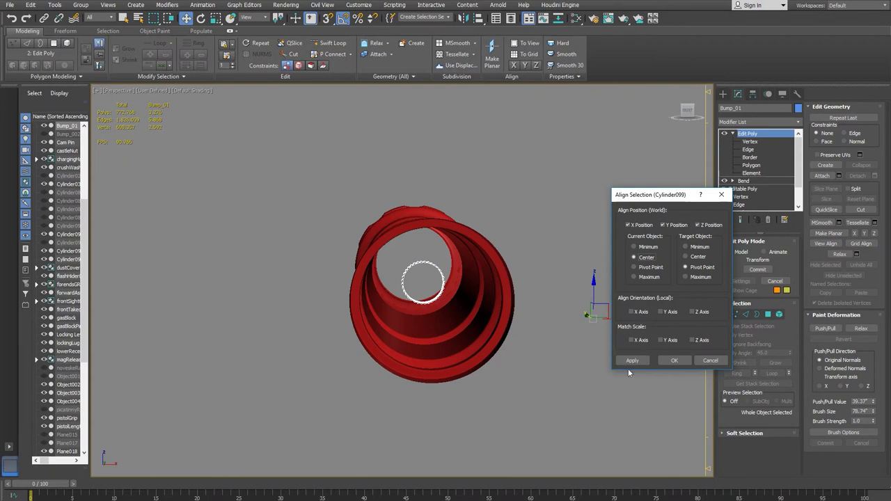
{"action": "left_click", "coordinate": [674, 361]}
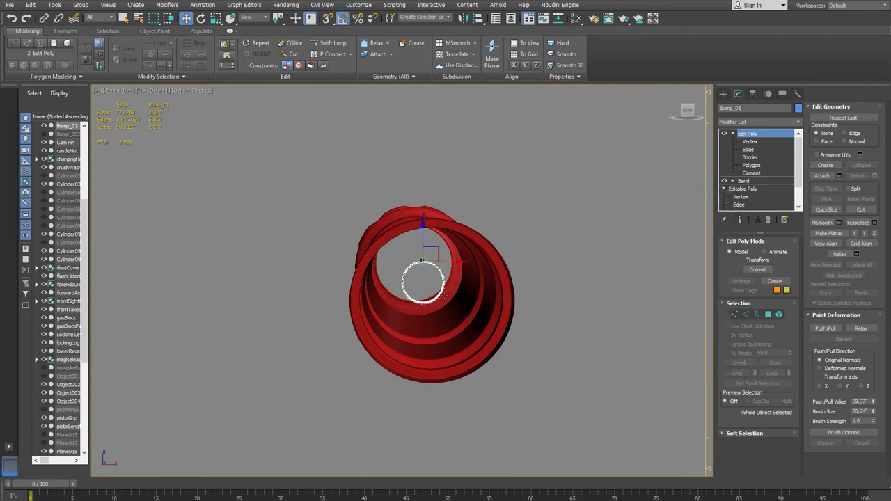
- Center Bump_01's pivot to the object using Affect Pivot Only, and leave pivot editing
{"action": "middle_click_drag", "start_coordinate": [398, 313], "coordinate": [428, 294], "text": "alt"}
{"action": "scroll", "coordinate": [425, 297], "scroll_direction": "up", "scroll_amount": 5}
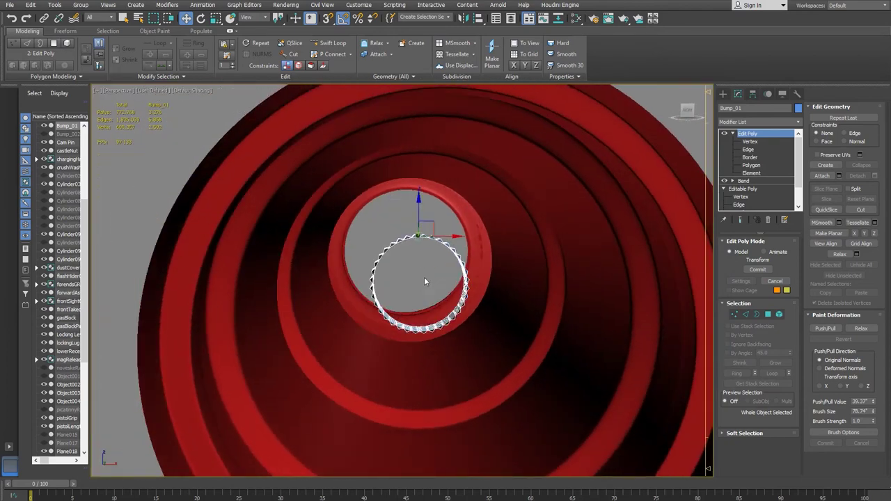
{"action": "left_click", "coordinate": [752, 94]}
{"action": "left_click", "coordinate": [737, 158]}
{"action": "left_click", "coordinate": [758, 206]}
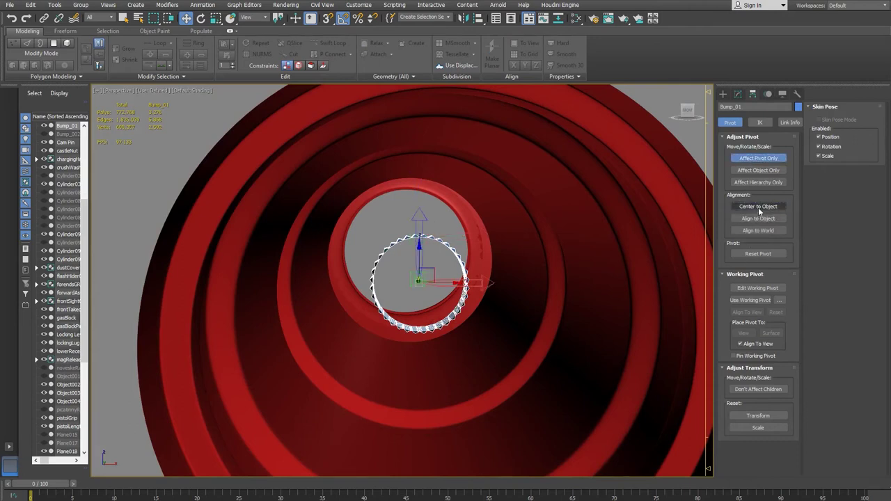
{"action": "left_click", "coordinate": [758, 159]}
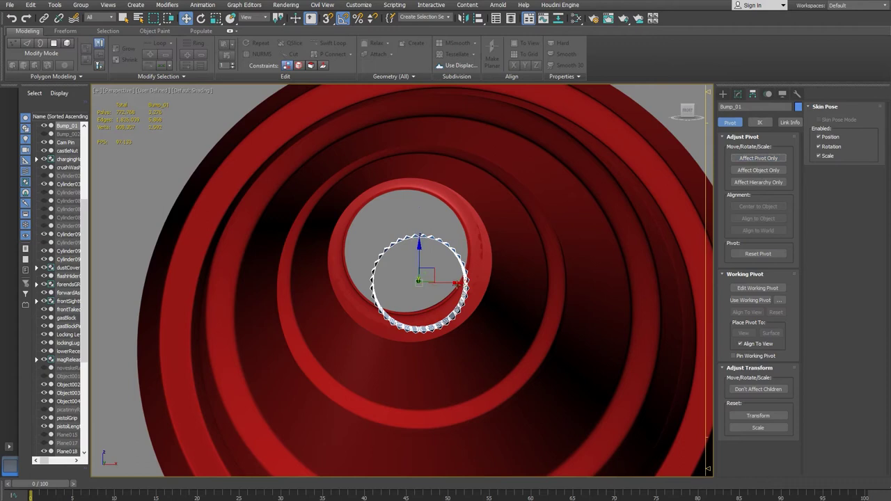
- Move the spiked ring along Y to the open end of the red cylinder
{"action": "scroll", "coordinate": [456, 284], "scroll_direction": "down", "scroll_amount": 4}
{"action": "middle_click_drag", "start_coordinate": [440, 300], "coordinate": [310, 281], "text": "alt"}
{"action": "key", "text": "alt+q"}
{"action": "left_click_drag", "start_coordinate": [475, 283], "coordinate": [209, 304]}
- Scale the spiked ring up uniformly to roughly the diameter of the red cylinder's end rim
{"action": "key", "text": "r"}
{"action": "middle_click_drag", "start_coordinate": [149, 298], "coordinate": [192, 330], "text": "alt"}
{"action": "key", "text": "r"}
{"action": "left_click_drag", "start_coordinate": [171, 300], "coordinate": [360, 207]}
{"action": "middle_click_drag", "start_coordinate": [362, 205], "coordinate": [346, 264], "text": "alt"}
{"action": "scroll", "coordinate": [296, 273], "scroll_direction": "up", "scroll_amount": 3}
- Move the ring outward along Y until it sits at the cylinder's rim, and enlarge it slightly with uniform scale
{"action": "key", "text": "w"}
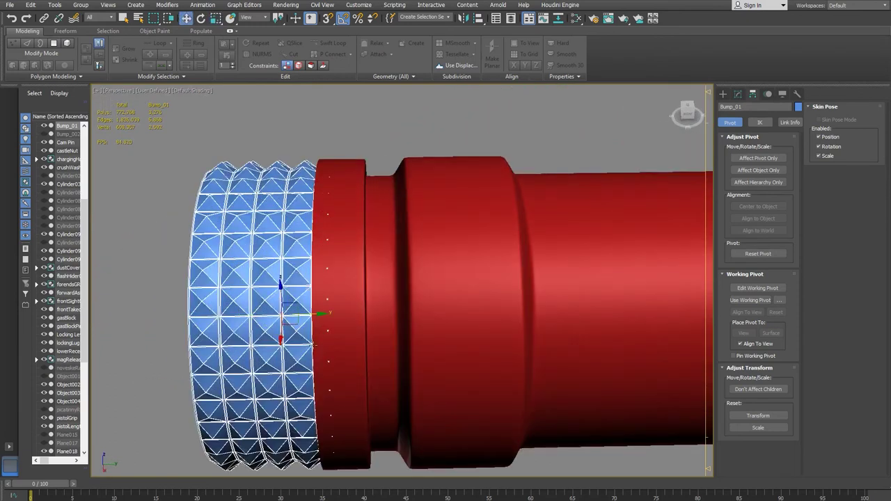
{"action": "left_click_drag", "start_coordinate": [322, 312], "coordinate": [288, 307]}
{"action": "key", "text": "r"}
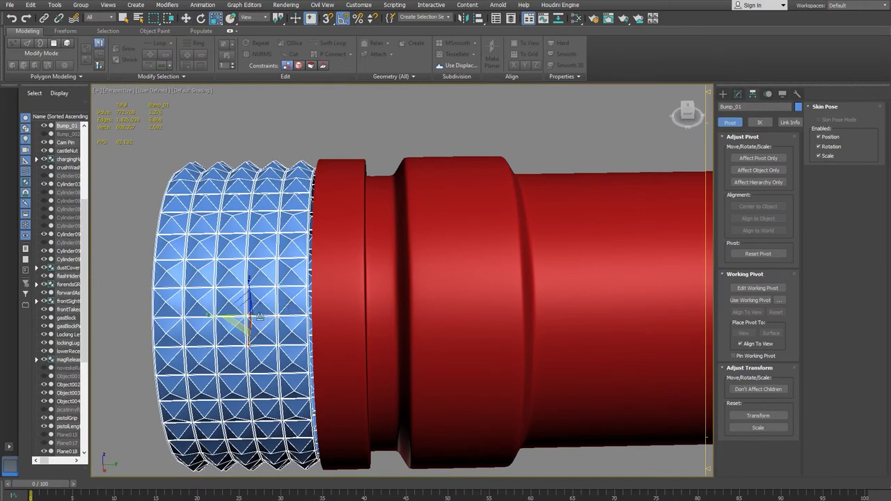
{"action": "left_click_drag", "start_coordinate": [240, 314], "coordinate": [257, 311]}
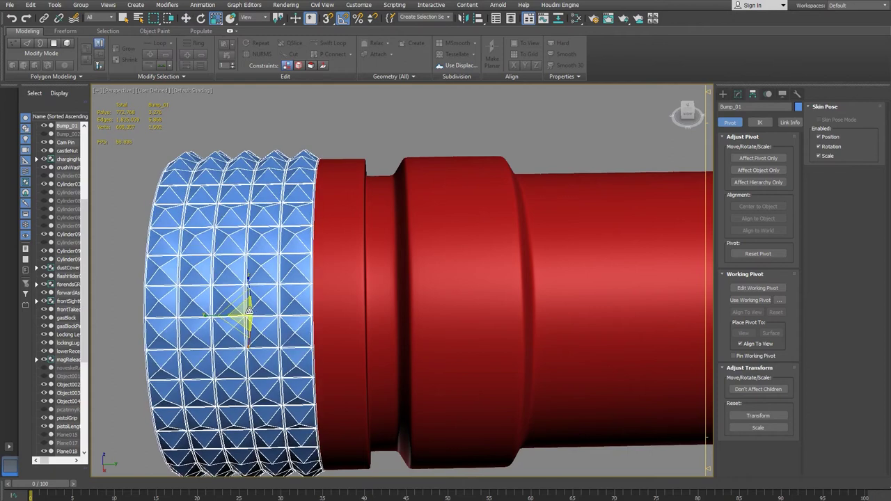
{"action": "middle_click_drag", "start_coordinate": [247, 311], "coordinate": [287, 341], "text": "alt"}
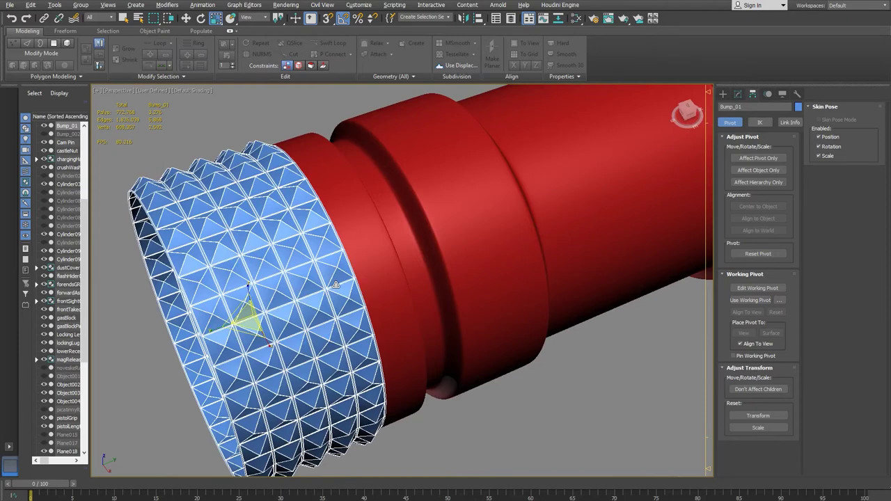
- Fine-tune the ring's uniform scale against the red cylinder's rim
{"action": "middle_click_drag", "start_coordinate": [336, 285], "coordinate": [403, 263], "text": "alt"}
{"action": "scroll", "coordinate": [375, 270], "scroll_direction": "up", "scroll_amount": 3}
{"action": "middle_click_drag", "start_coordinate": [266, 300], "coordinate": [304, 319], "text": "alt"}
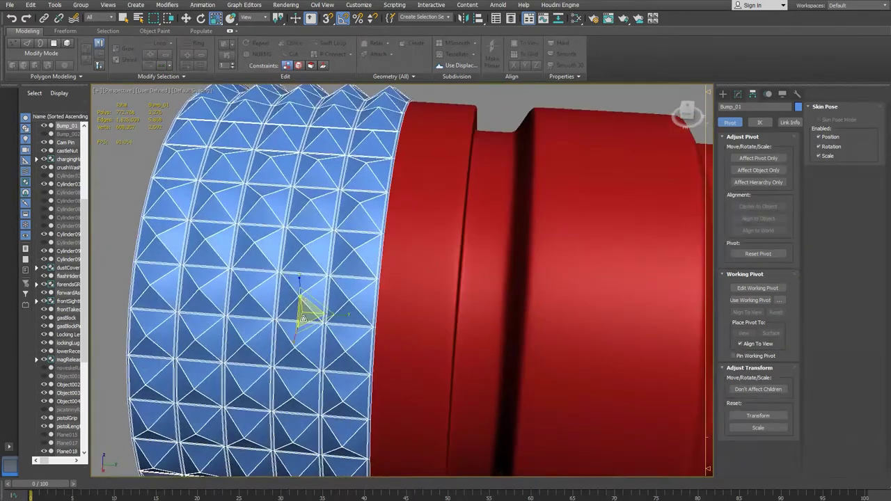
{"action": "left_click_drag", "start_coordinate": [305, 312], "coordinate": [309, 306]}
{"action": "middle_click_drag", "start_coordinate": [312, 316], "coordinate": [315, 317], "text": "alt"}
{"action": "left_click_drag", "start_coordinate": [306, 312], "coordinate": [303, 311]}
{"action": "middle_click_drag", "start_coordinate": [311, 311], "coordinate": [315, 312], "text": "alt"}
- Pull the ring slightly away from the rim along Y and adjust its uniform scale
{"action": "key", "text": "w"}
{"action": "left_click_drag", "start_coordinate": [337, 316], "coordinate": [324, 315]}
{"action": "middle_click_drag", "start_coordinate": [324, 316], "coordinate": [463, 234], "text": "alt"}
{"action": "middle_click_drag", "start_coordinate": [431, 277], "coordinate": [404, 249], "text": "alt"}
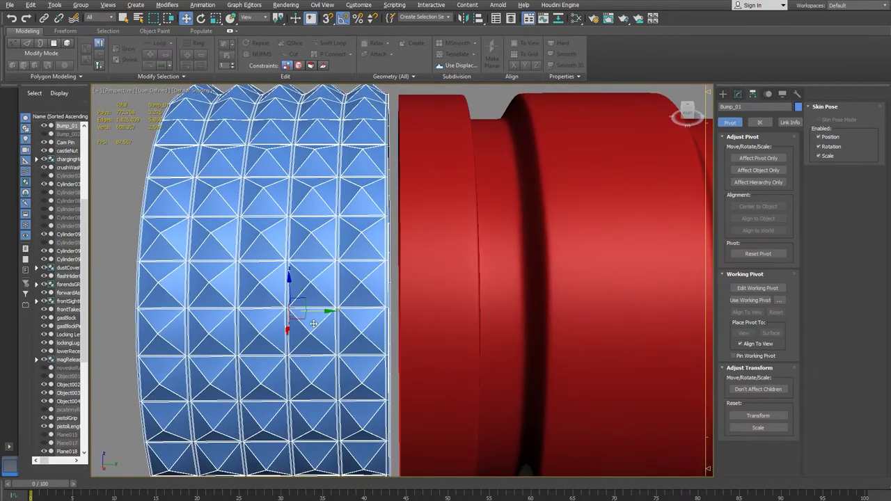
{"action": "key", "text": "r"}
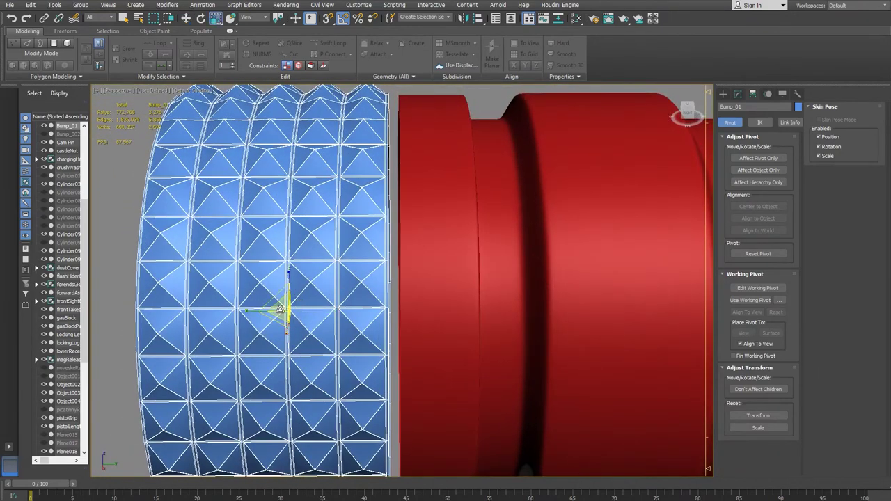
{"action": "left_click_drag", "start_coordinate": [279, 309], "coordinate": [285, 310]}
- Move the ring back along Y against the red cylinder's rim
{"action": "middle_click_drag", "start_coordinate": [422, 297], "coordinate": [434, 230], "text": "alt"}
{"action": "key", "text": "w"}
{"action": "left_click_drag", "start_coordinate": [330, 310], "coordinate": [341, 310]}
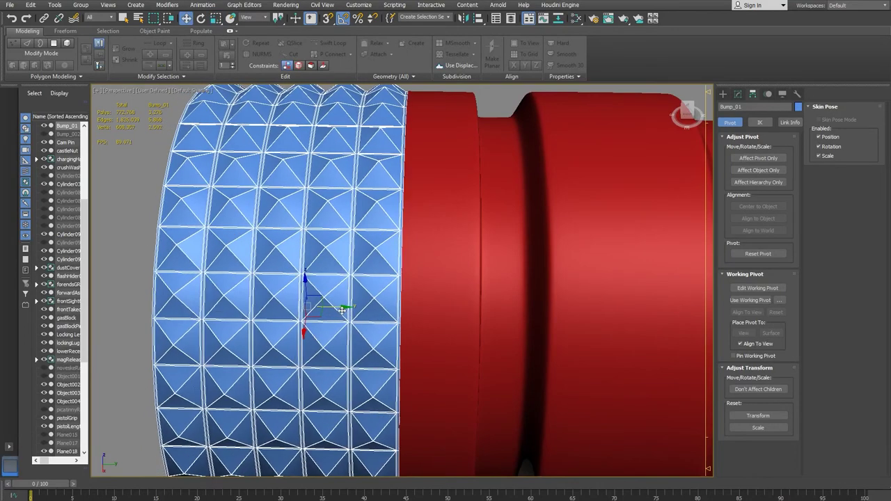
- Make small uniform scale corrections so the ring's edge sits flush with the cylinder's rim from several angles
{"action": "middle_click_drag", "start_coordinate": [342, 310], "coordinate": [459, 306], "text": "alt"}
{"action": "middle_click_drag", "start_coordinate": [429, 304], "coordinate": [362, 307], "text": "alt"}
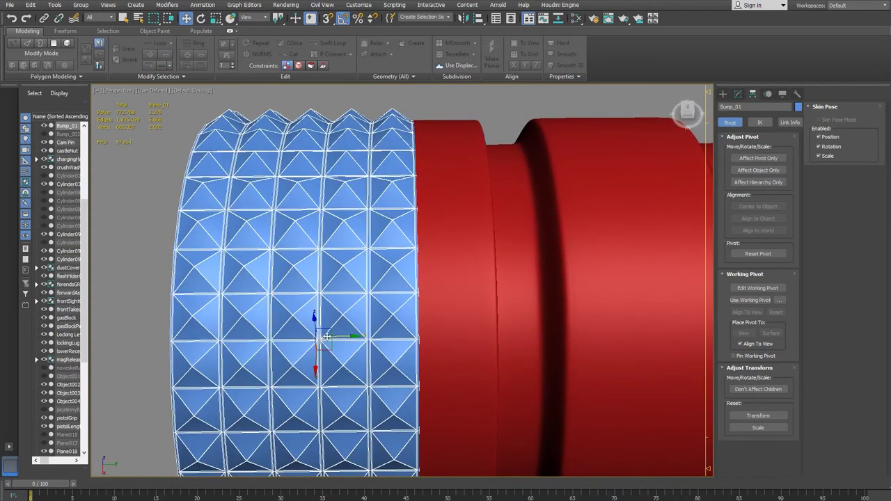
{"action": "middle_click_drag", "start_coordinate": [304, 338], "coordinate": [316, 345], "text": "alt"}
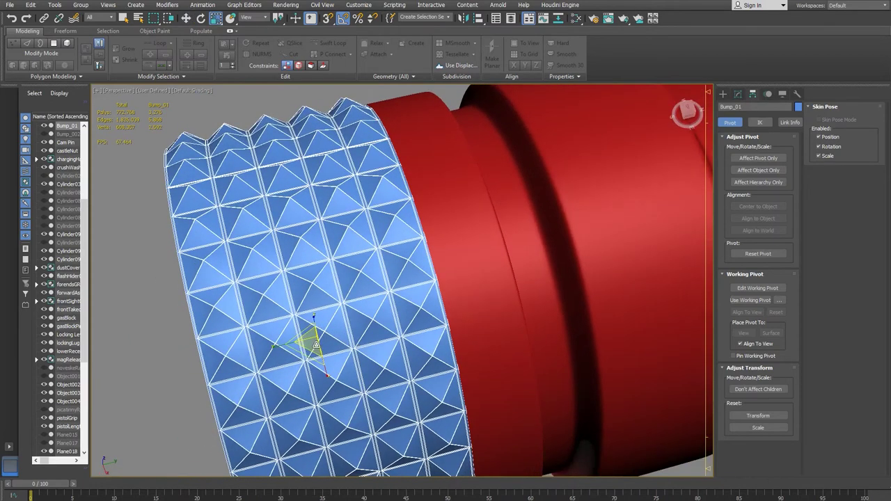
{"action": "middle_click_drag", "start_coordinate": [313, 339], "coordinate": [309, 339], "text": "alt"}
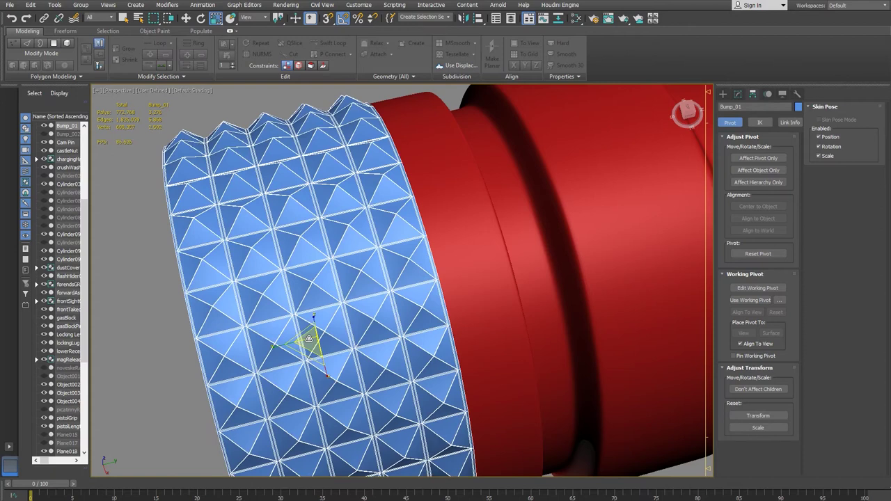
{"action": "left_click_drag", "start_coordinate": [309, 339], "coordinate": [310, 342]}
{"action": "middle_click_drag", "start_coordinate": [396, 362], "coordinate": [458, 380], "text": "alt"}
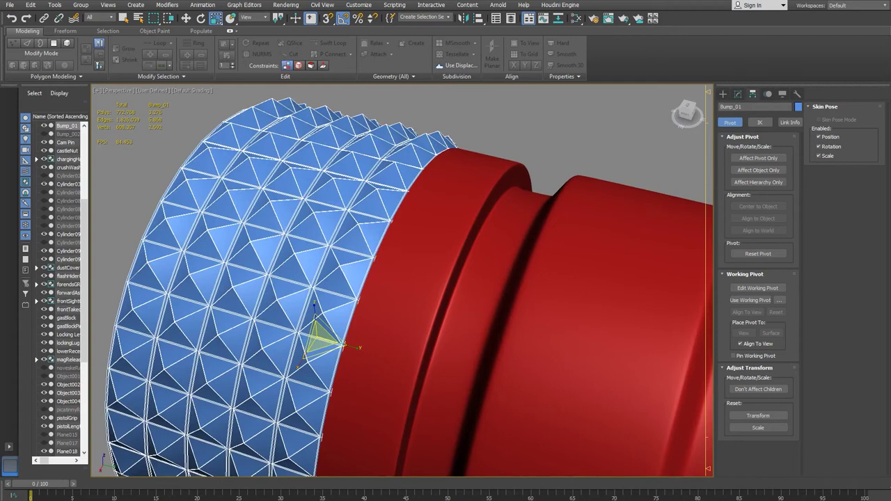
{"action": "left_click_drag", "start_coordinate": [318, 339], "coordinate": [318, 335]}
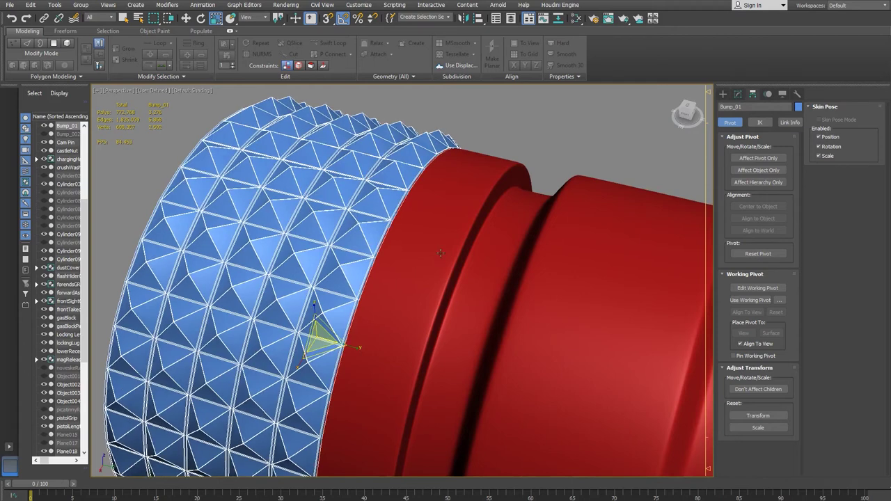
- Turn on edged faces and examine in shaded and wireframe display how the ring's edge segments line up with the cylinder's rim
{"action": "middle_click_drag", "start_coordinate": [440, 253], "coordinate": [412, 328]}
{"action": "scroll", "coordinate": [374, 258], "scroll_direction": "up", "scroll_amount": 2}
{"action": "middle_click_drag", "start_coordinate": [374, 258], "coordinate": [395, 251], "text": "alt"}
{"action": "scroll", "coordinate": [367, 324], "scroll_direction": "down", "scroll_amount": 5}
{"action": "middle_click_drag", "start_coordinate": [367, 323], "coordinate": [412, 313], "text": "alt"}
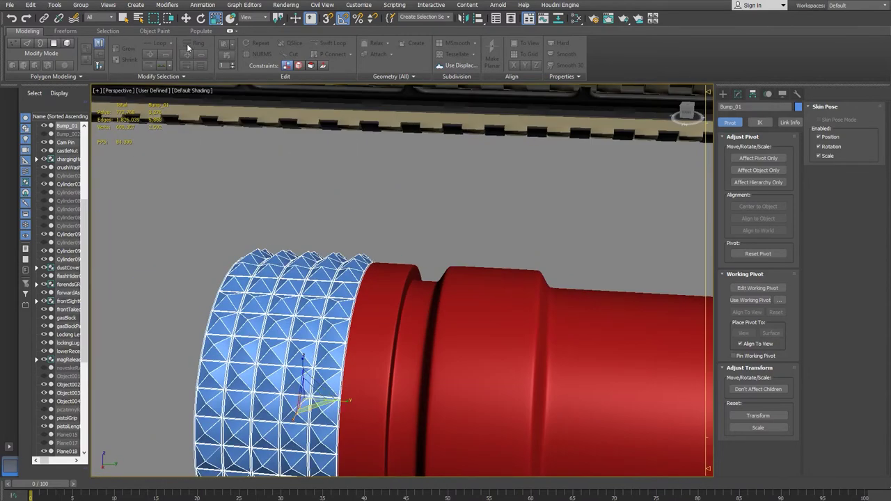
{"action": "key", "text": "F4"}
{"action": "mouse_move", "coordinate": [485, 327]}
{"action": "middle_mouse_down", "text": "alt"}
{"action": "mouse_move", "coordinate": [390, 349]}
{"action": "mouse_move", "coordinate": [364, 364]}
{"action": "mouse_move", "coordinate": [464, 212]}
{"action": "middle_mouse_up", "text": "alt"}
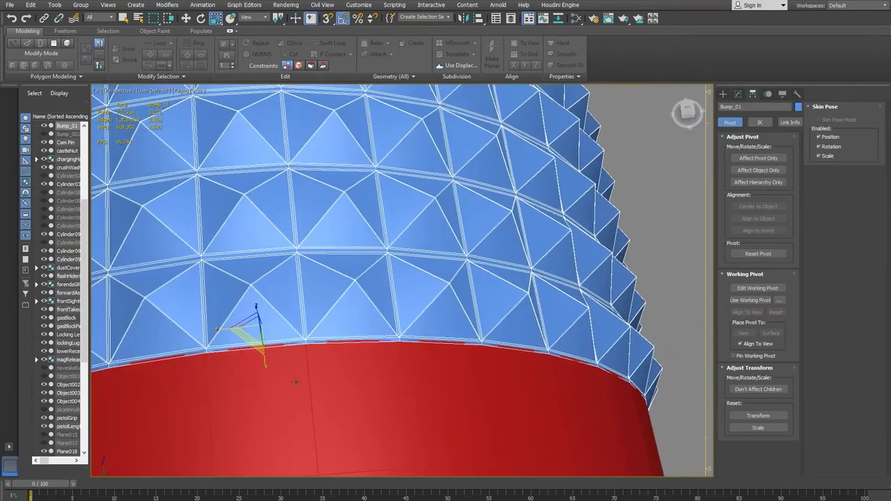
{"action": "middle_click_drag", "start_coordinate": [307, 319], "coordinate": [446, 362], "text": "alt"}
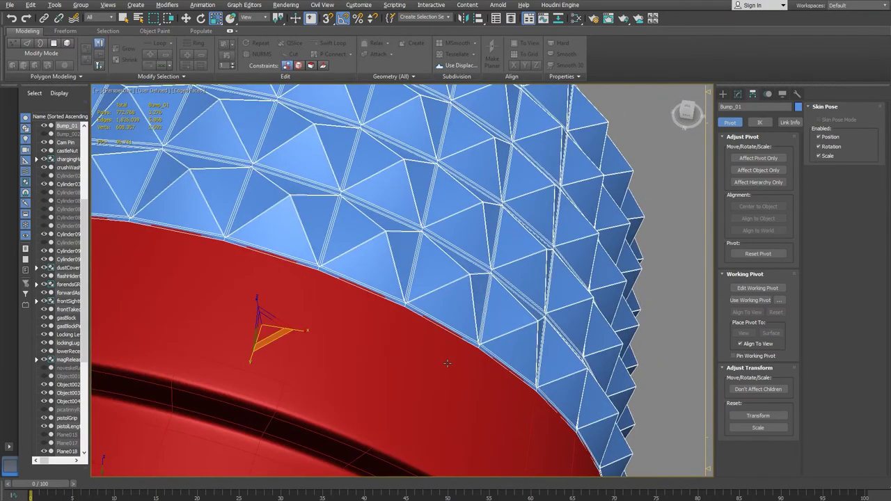
{"action": "mouse_move", "coordinate": [318, 309]}
{"action": "middle_mouse_down", "text": "alt"}
{"action": "mouse_move", "coordinate": [354, 324]}
{"action": "mouse_move", "coordinate": [442, 183]}
{"action": "middle_mouse_up", "text": "alt"}
{"action": "key", "text": "F3"}
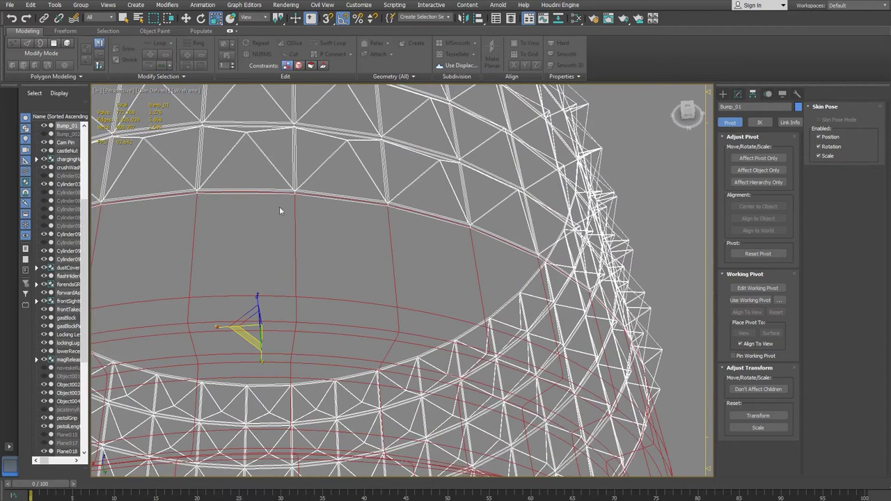
{"action": "scroll", "coordinate": [333, 259], "scroll_direction": "down", "scroll_amount": 5}
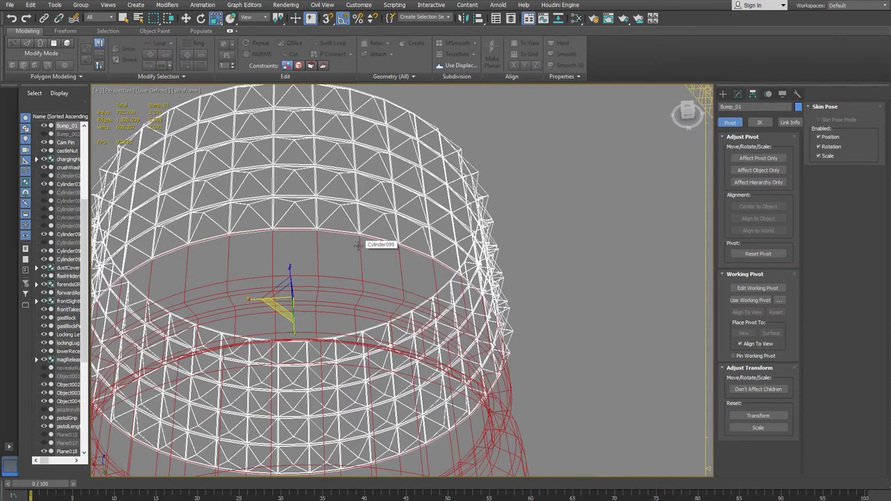
{"action": "mouse_move", "coordinate": [318, 270]}
{"action": "middle_mouse_down", "text": "alt"}
{"action": "mouse_move", "coordinate": [306, 288]}
{"action": "mouse_move", "coordinate": [378, 293]}
{"action": "middle_mouse_up", "text": "alt"}
{"action": "key", "text": "F3"}
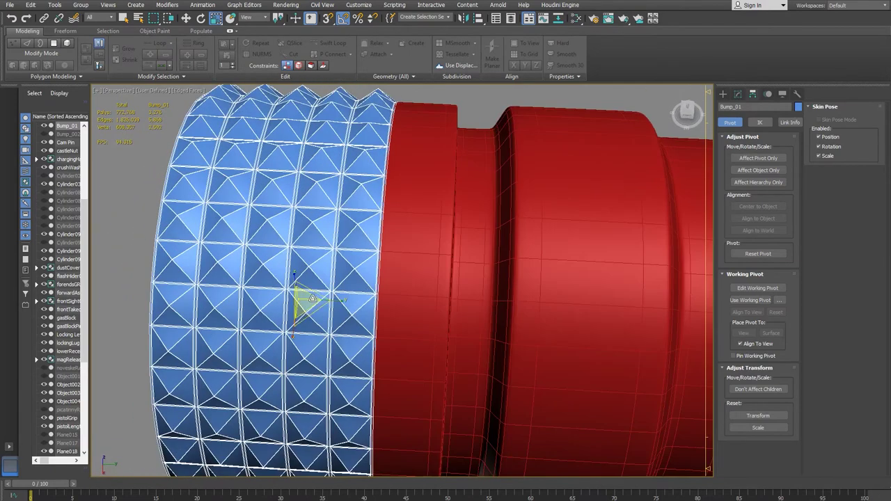
- Move the ring along Y to leave a small gap to the cylinder, and show Bump_01's modifier stack
{"action": "key", "text": "w"}
{"action": "left_click_drag", "start_coordinate": [336, 304], "coordinate": [316, 297]}
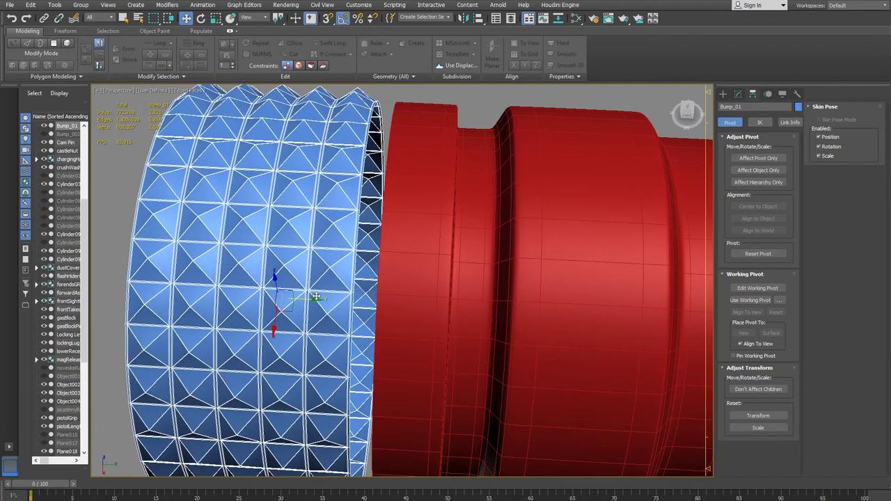
{"action": "left_click", "coordinate": [442, 278]}
{"action": "left_click", "coordinate": [277, 267]}
{"action": "left_click", "coordinate": [738, 94]}
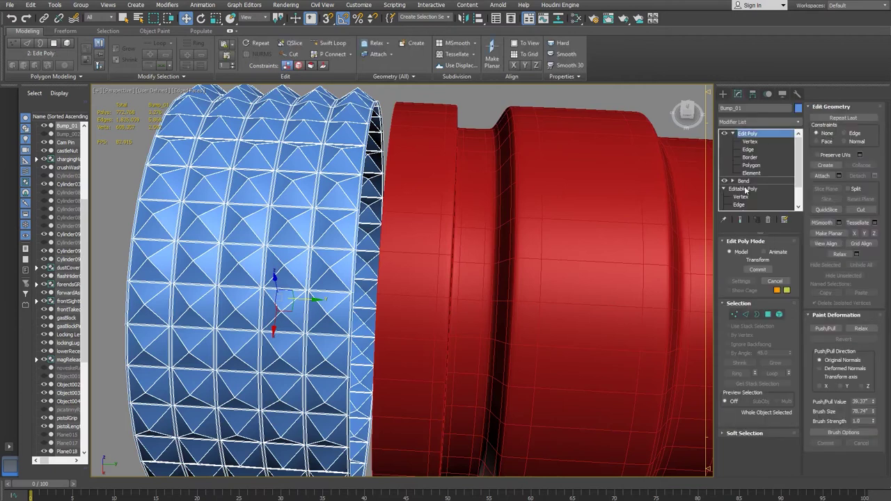
- Attach the spiked ring to the red cylinder at the cylinder's Edit Poly level below TurboSmooth, and end attaching
{"action": "left_click", "coordinate": [439, 224]}
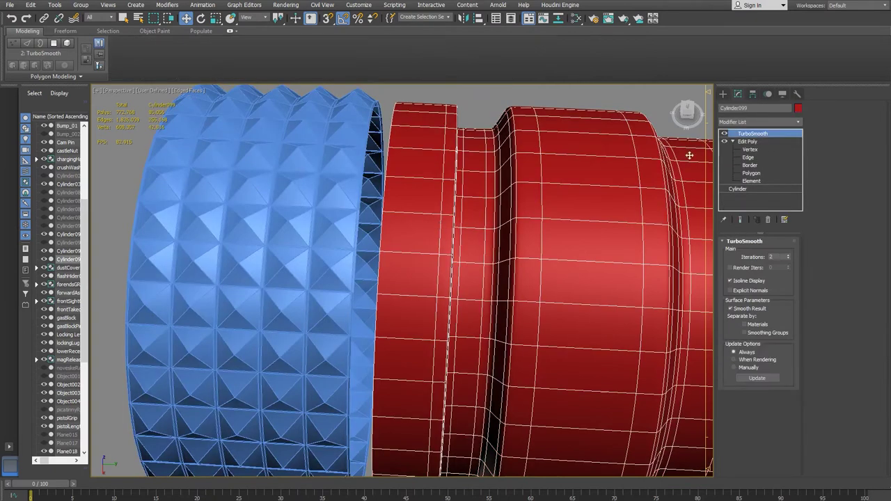
{"action": "left_click", "coordinate": [749, 142]}
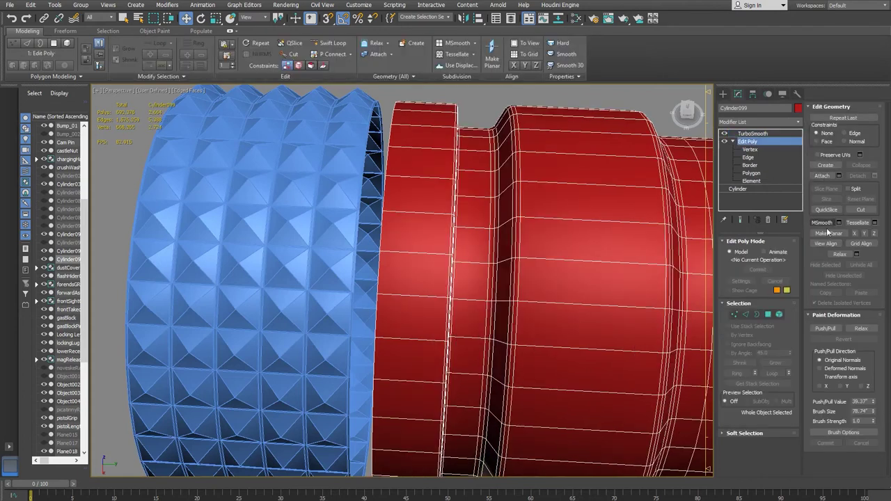
{"action": "left_click", "coordinate": [822, 175]}
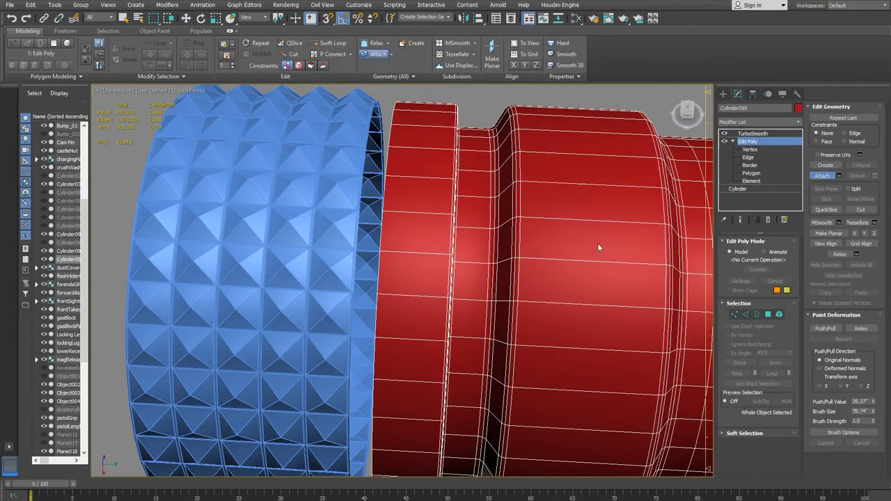
{"action": "left_click", "coordinate": [330, 268]}
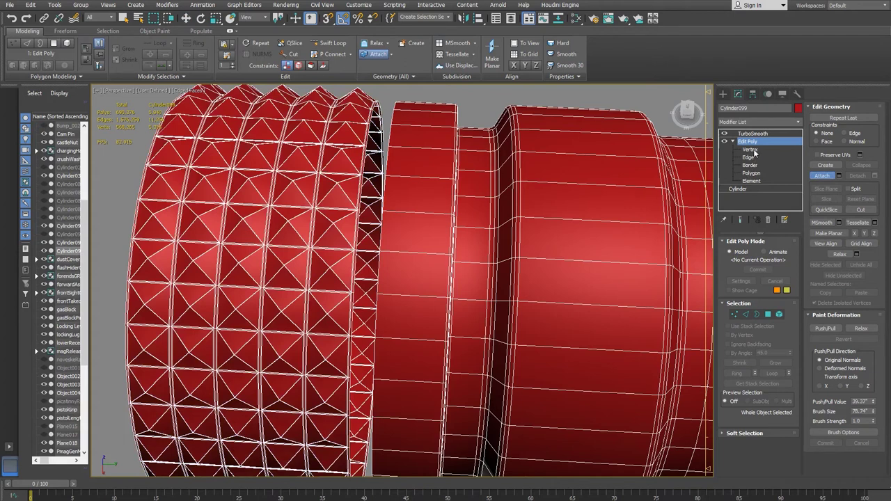
{"action": "left_click", "coordinate": [823, 176]}
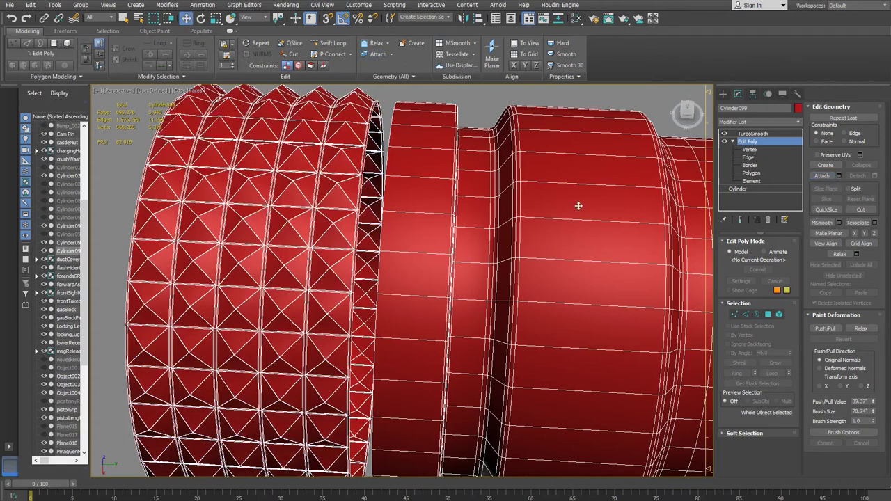
- Select the facing open borders of the spiked ring and the red cylinder, and bridge the gap between them
{"action": "left_click", "coordinate": [751, 165]}
{"action": "left_click", "coordinate": [383, 203]}
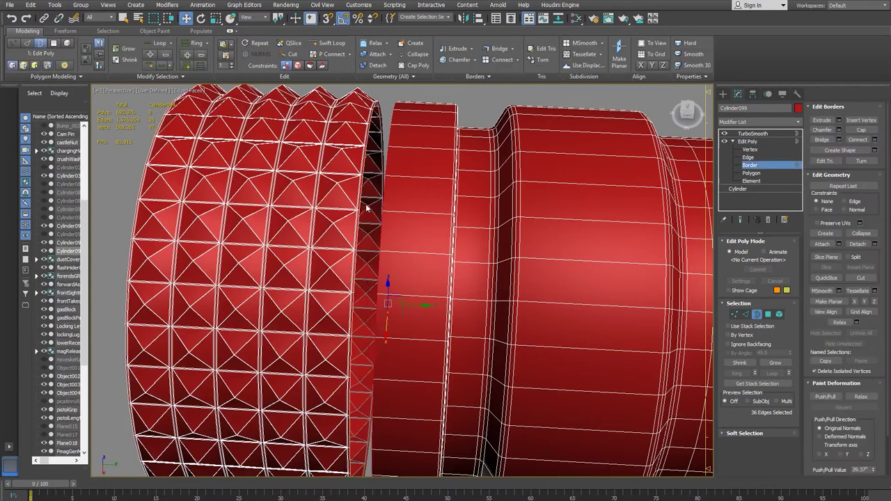
{"action": "left_click", "coordinate": [361, 201], "text": "ctrl"}
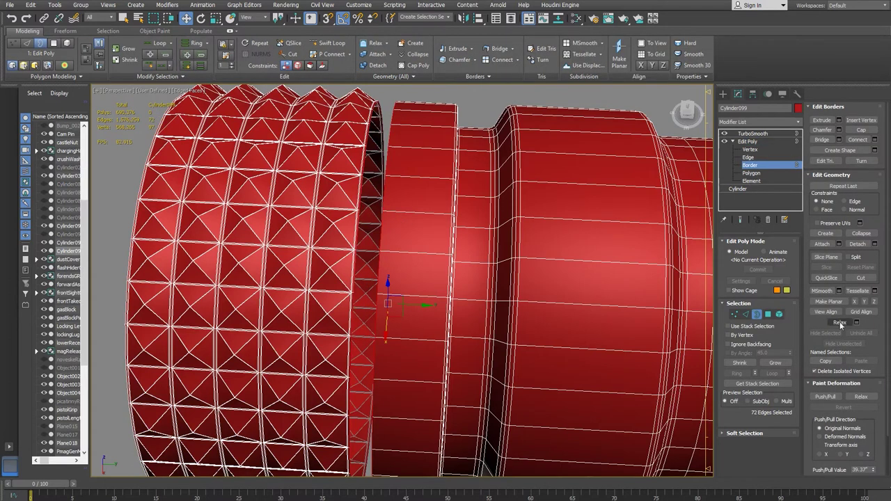
{"action": "left_click", "coordinate": [822, 140]}
{"action": "middle_click_drag", "start_coordinate": [346, 331], "coordinate": [410, 284], "text": "alt"}
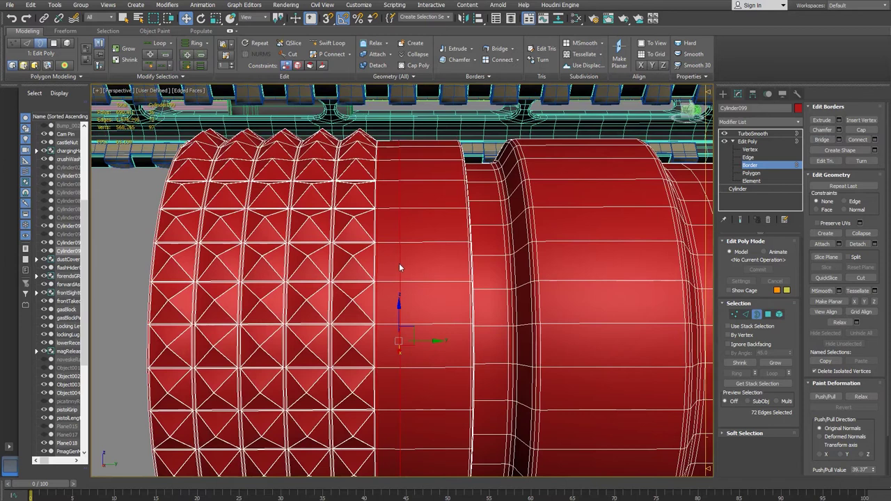
- Remove the full edge loop at the cylinder's former rim, just beside the spiked ring
{"action": "left_click", "coordinate": [399, 265]}
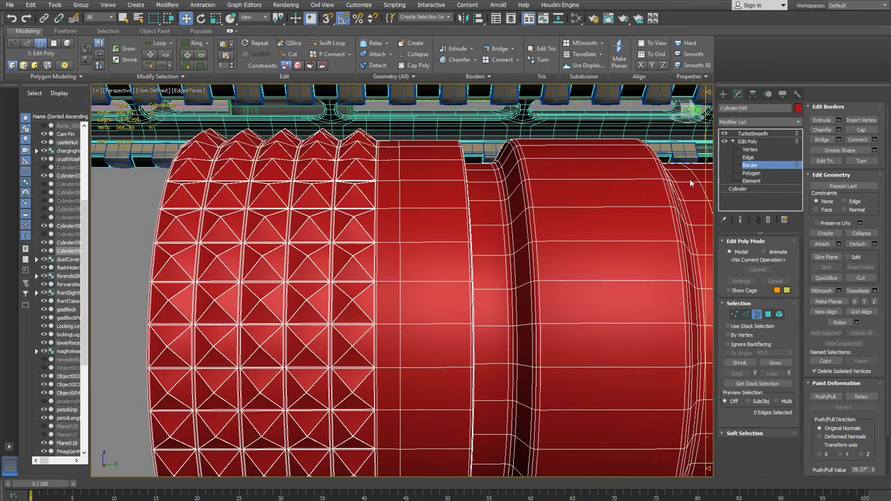
{"action": "left_click", "coordinate": [743, 158]}
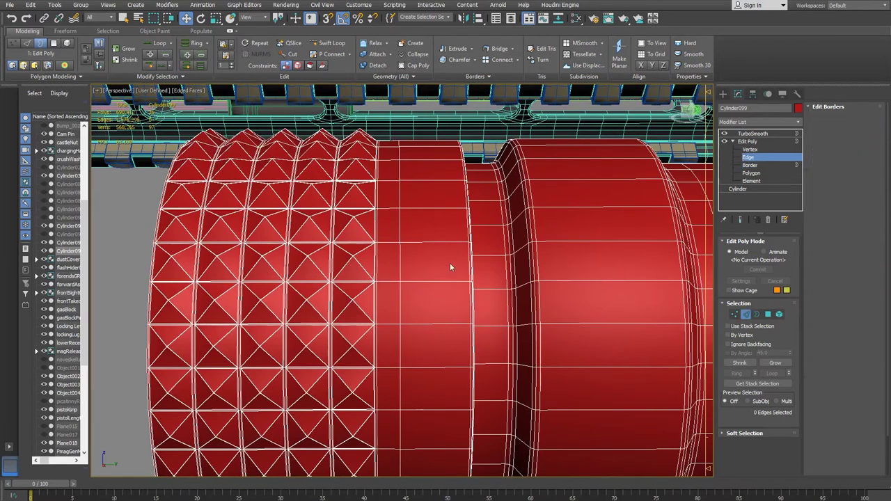
{"action": "left_click", "coordinate": [401, 266]}
{"action": "left_click", "coordinate": [774, 373]}
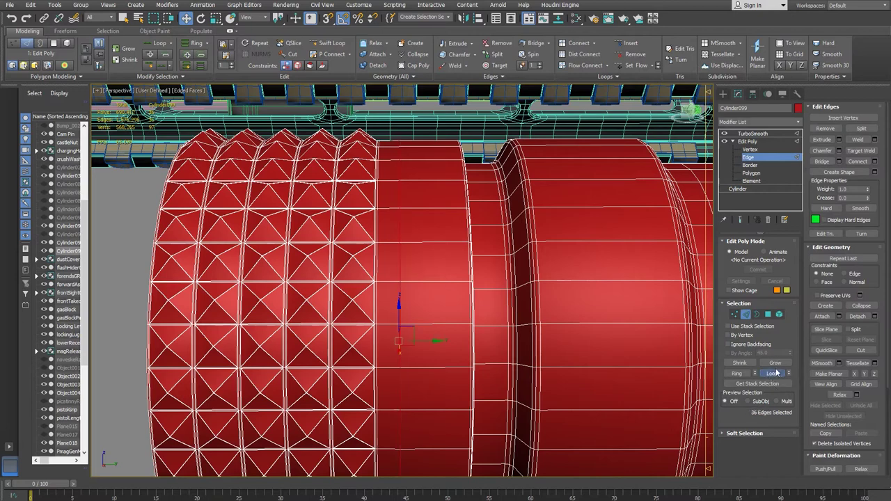
{"action": "key", "text": "ctrl+d"}
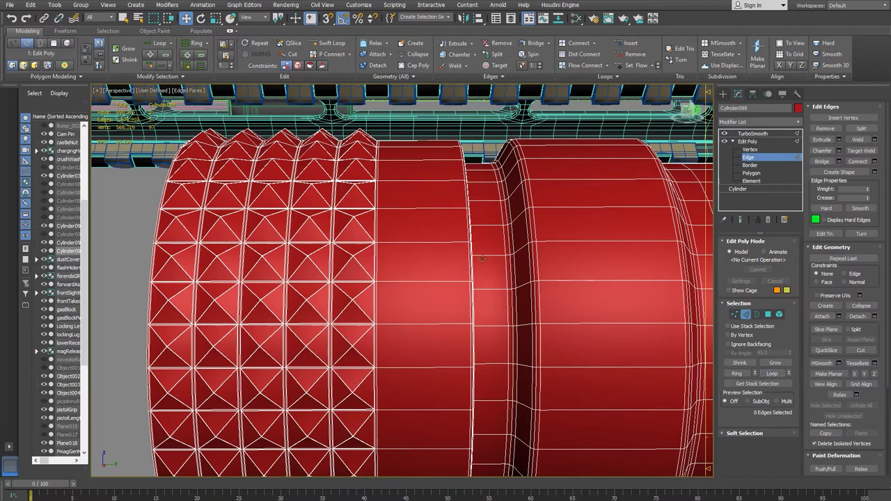
{"action": "scroll", "coordinate": [436, 285], "scroll_direction": "down", "scroll_amount": 4}
{"action": "middle_click_drag", "start_coordinate": [436, 284], "coordinate": [417, 281], "text": "alt"}
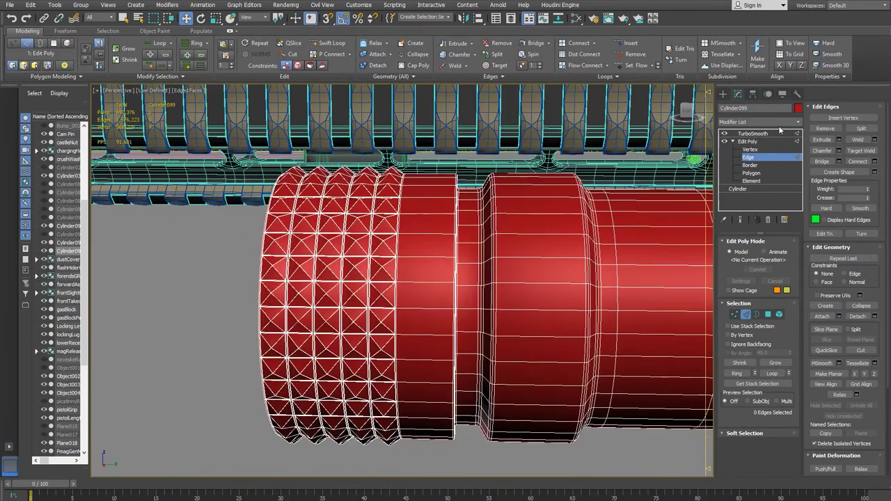
{"action": "left_click", "coordinate": [750, 149]}
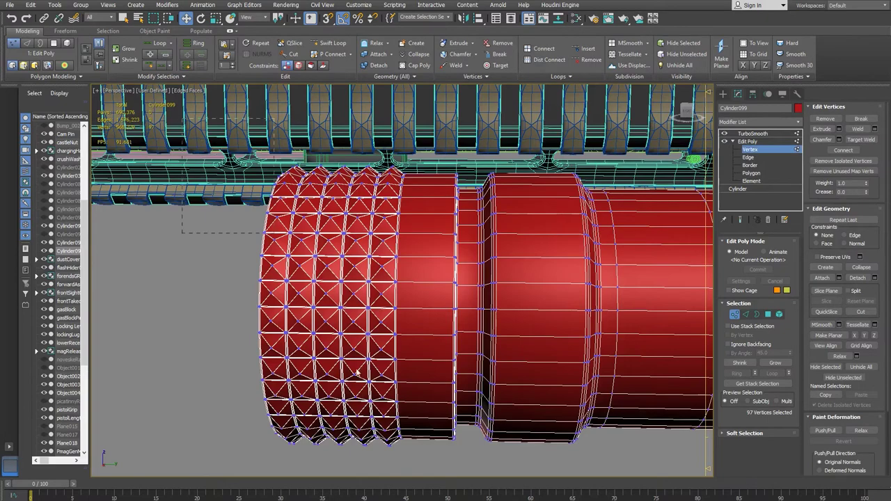
{"action": "left_click_drag", "start_coordinate": [418, 485], "coordinate": [417, 486]}
{"action": "middle_click_drag", "start_coordinate": [400, 277], "coordinate": [559, 281], "text": "alt"}
{"action": "mouse_move", "coordinate": [305, 306]}
{"action": "left_mouse_down"}
{"action": "mouse_move", "coordinate": [308, 313]}
{"action": "mouse_move", "coordinate": [299, 306]}
{"action": "left_mouse_up"}
{"action": "middle_click_drag", "start_coordinate": [299, 306], "coordinate": [437, 283], "text": "alt"}
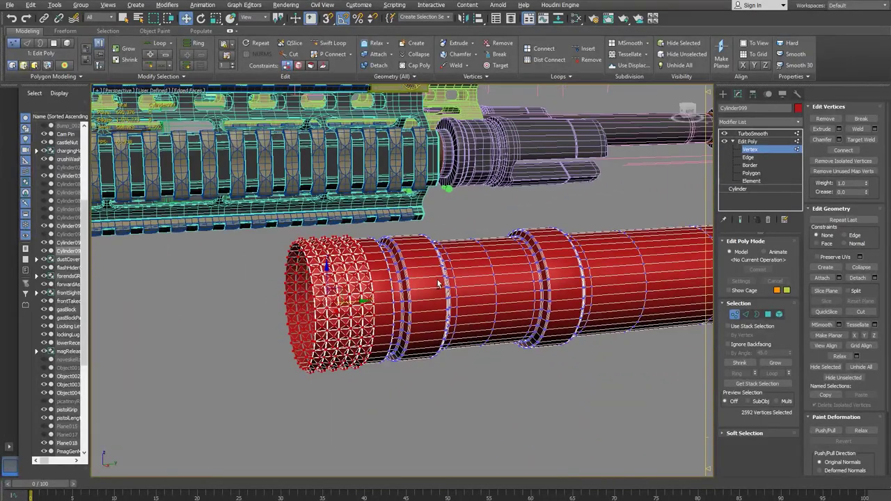
{"action": "left_click", "coordinate": [452, 222]}
{"action": "left_click", "coordinate": [747, 141]}
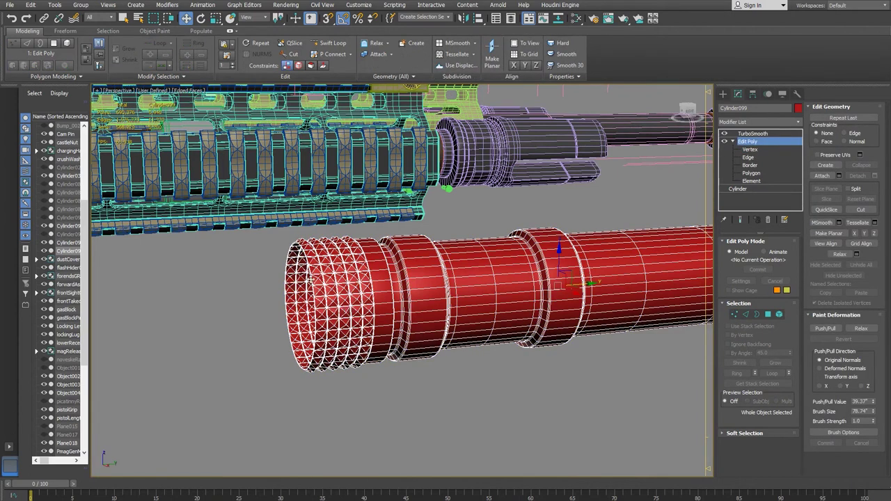
- Check the flashlight reference photo in the browser, and compare it with the red flashlight body in plain shading without edged faces
{"action": "left_click", "coordinate": [331, 480]}
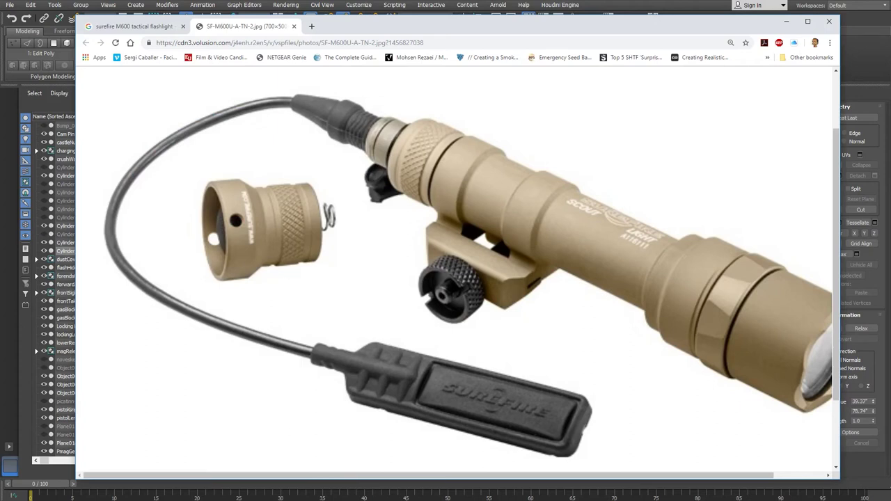
{"action": "key", "text": "alt+Tab"}
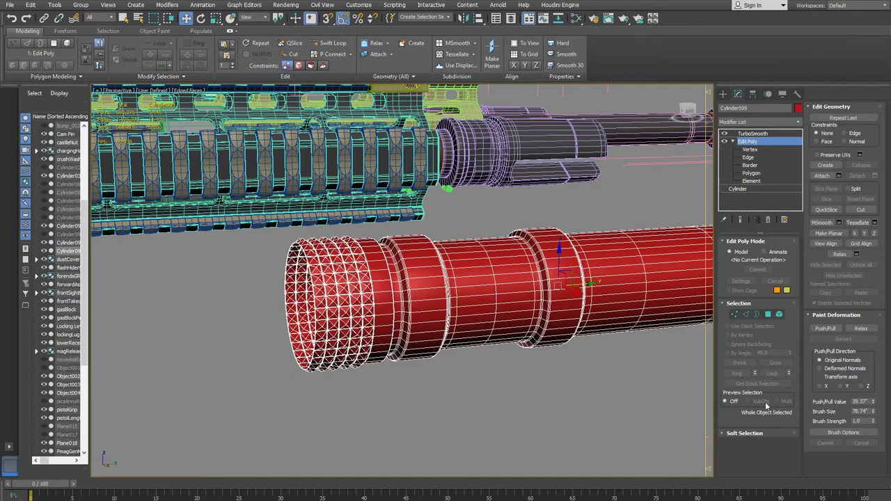
{"action": "middle_click_drag", "start_coordinate": [511, 381], "coordinate": [478, 395], "text": "alt"}
{"action": "middle_click_drag", "start_coordinate": [471, 337], "coordinate": [412, 379]}
{"action": "middle_click_drag", "start_coordinate": [300, 324], "coordinate": [401, 399], "text": "alt"}
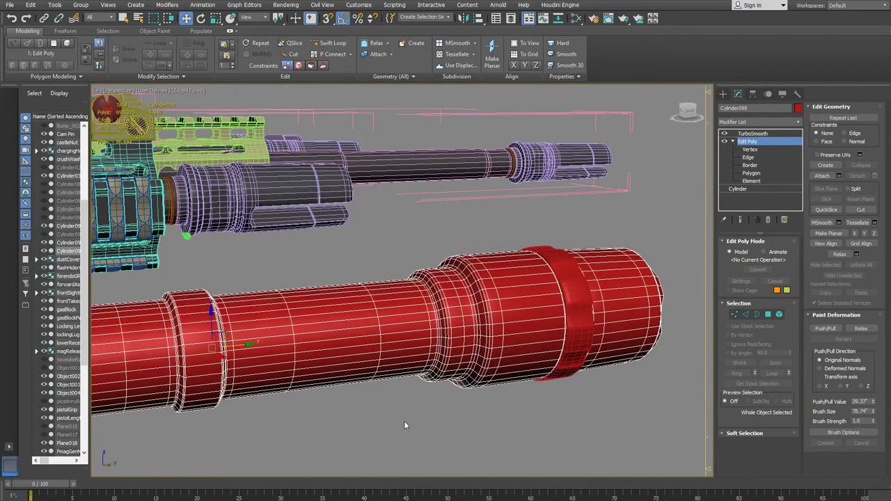
{"action": "left_click", "coordinate": [409, 413]}
{"action": "middle_click_drag", "start_coordinate": [451, 418], "coordinate": [485, 373], "text": "alt"}
{"action": "key", "text": "F4"}
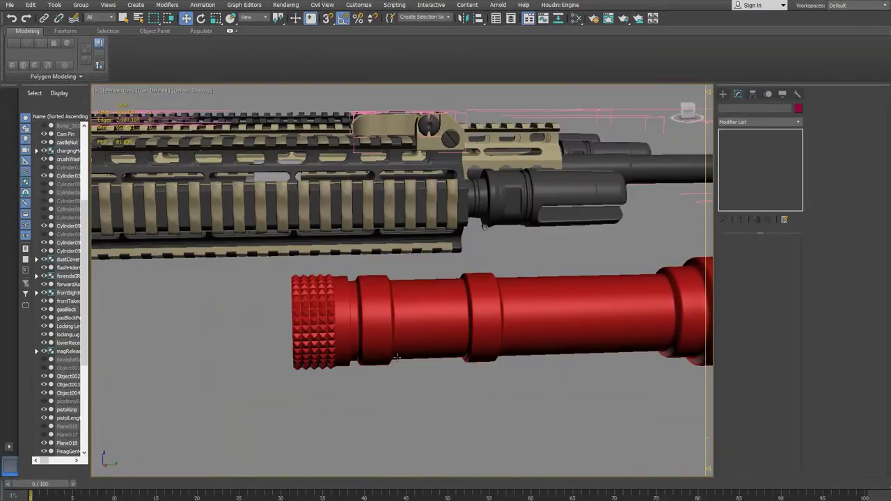
{"action": "middle_click_drag", "start_coordinate": [397, 358], "coordinate": [446, 388], "text": "alt"}
- Lower the flashlight body's TurboSmooth iterations to 0 and examine the unsmoothed shape along its length
{"action": "left_click", "coordinate": [427, 308]}
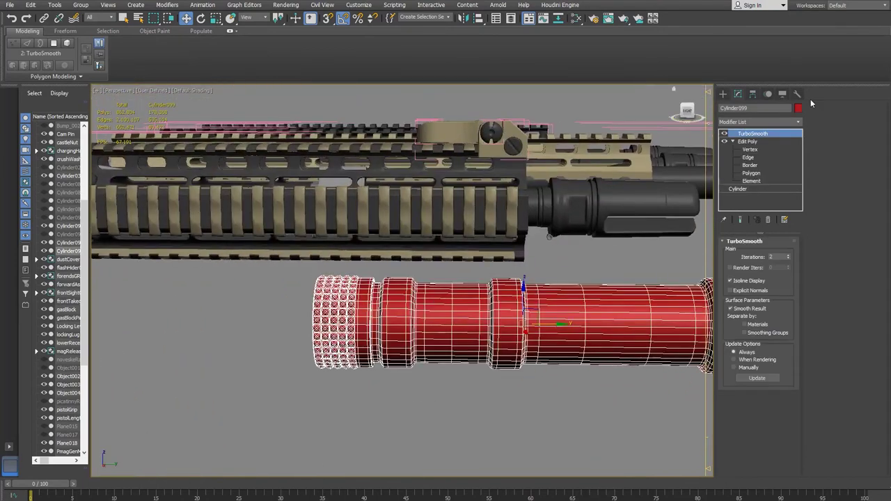
{"action": "middle_click_drag", "start_coordinate": [192, 234], "coordinate": [214, 262], "text": "alt"}
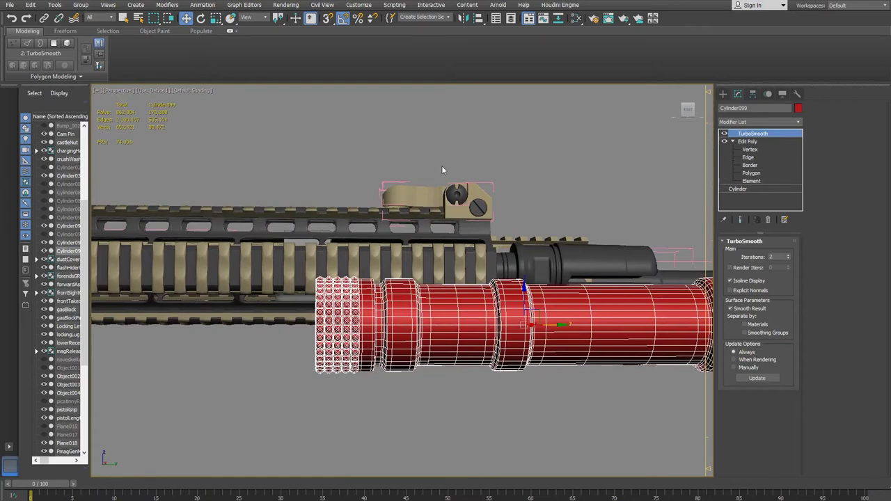
{"action": "left_click", "coordinate": [789, 260]}
{"action": "middle_click_drag", "start_coordinate": [335, 286], "coordinate": [422, 310], "text": "alt"}
{"action": "left_click", "coordinate": [789, 258]}
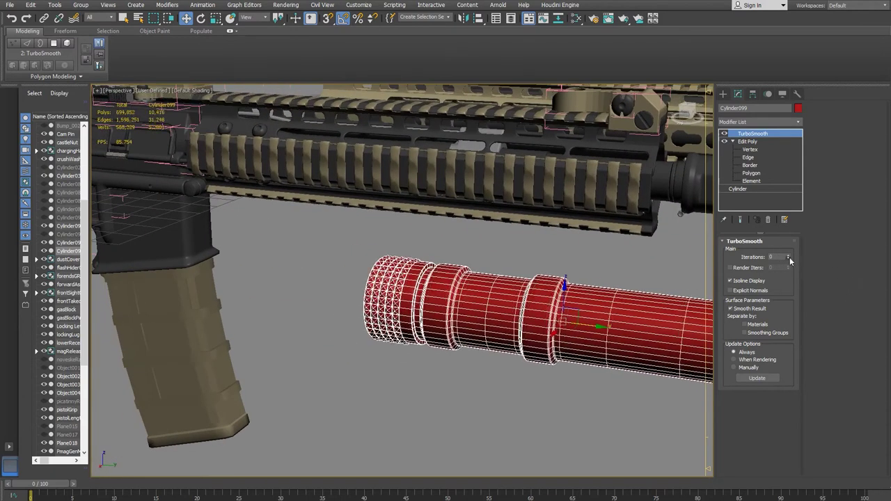
{"action": "left_click", "coordinate": [512, 270]}
{"action": "key", "text": "shift+z"}
{"action": "key", "text": "shift+z"}
{"action": "middle_click_drag", "start_coordinate": [511, 271], "coordinate": [508, 298], "text": "alt"}
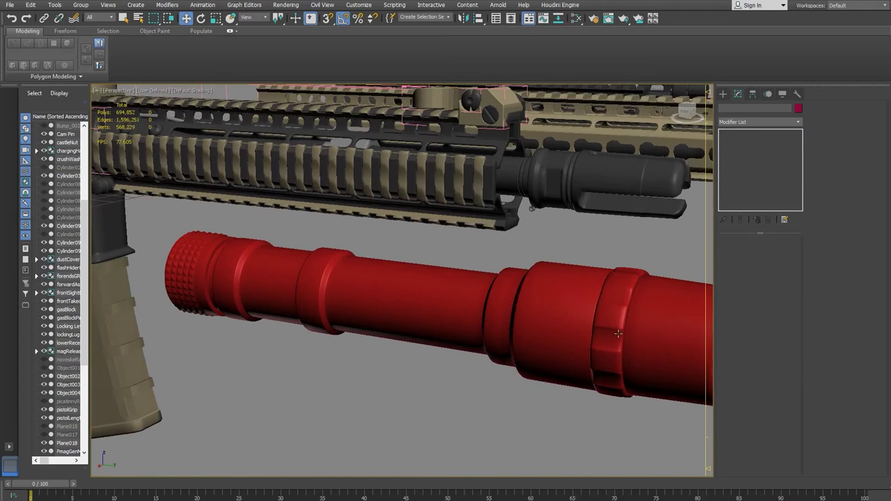
{"action": "middle_click_drag", "start_coordinate": [449, 309], "coordinate": [406, 323], "text": "alt"}
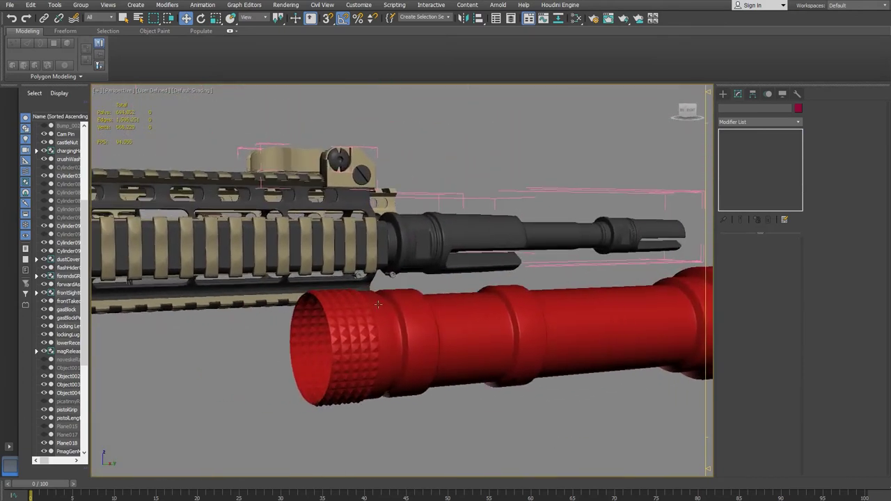
- Set the body's TurboSmooth iterations to 1 and examine the spiked ring up close
{"action": "left_click", "coordinate": [435, 313]}
{"action": "left_click", "coordinate": [788, 256]}
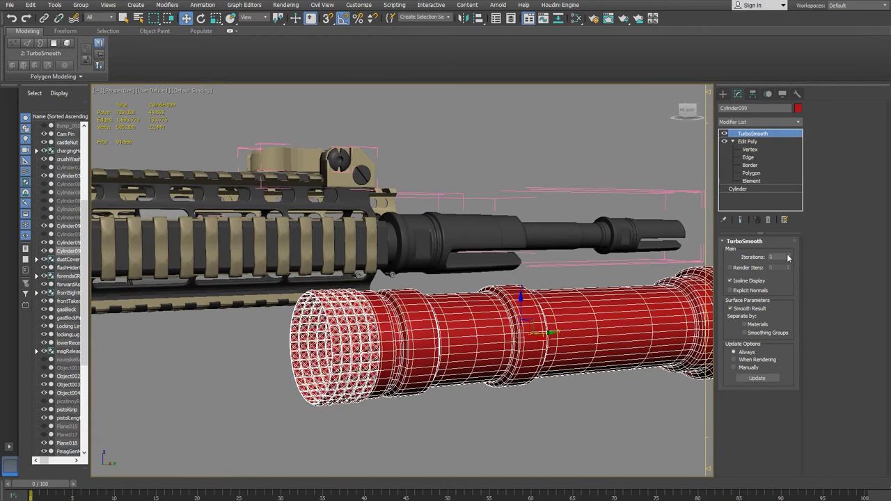
{"action": "left_click", "coordinate": [482, 184]}
{"action": "middle_click_drag", "start_coordinate": [479, 180], "coordinate": [299, 187], "text": "alt"}
{"action": "scroll", "coordinate": [355, 333], "scroll_direction": "up", "scroll_amount": 10}
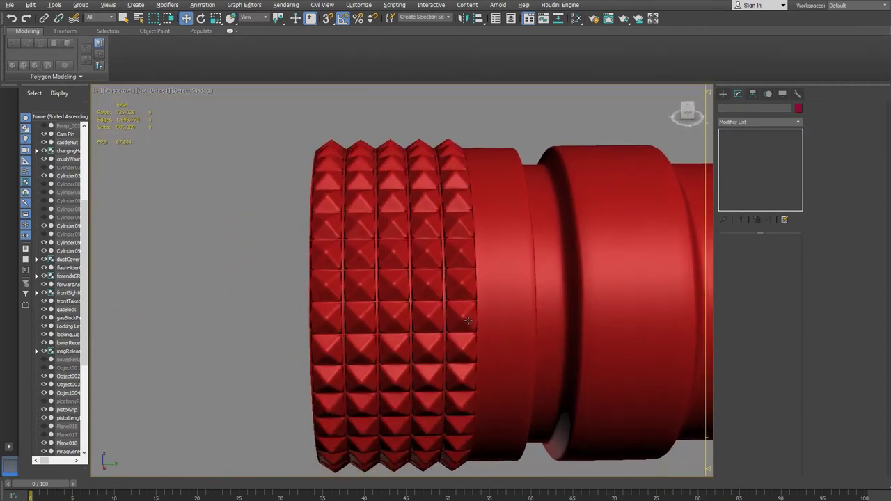
{"action": "middle_click_drag", "start_coordinate": [466, 343], "coordinate": [443, 324], "text": "alt"}
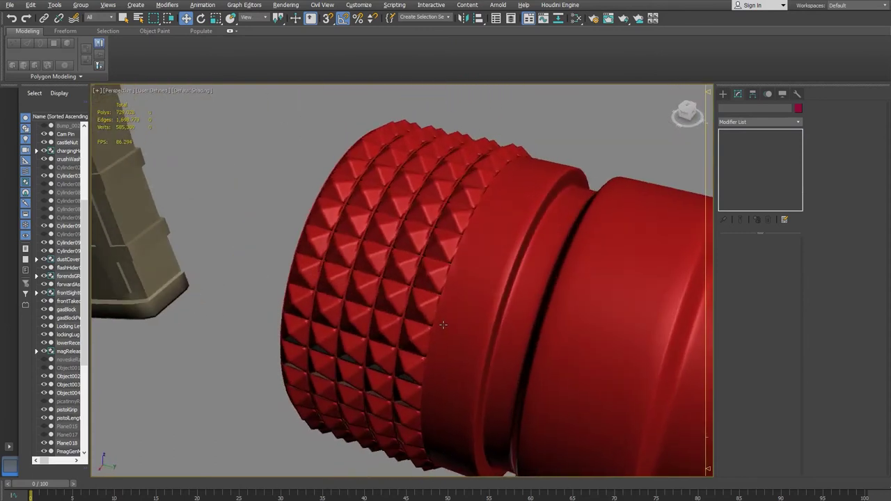
- Set the body's TurboSmooth iterations to 2 and inspect the smoothed spikes and the grooves between them
{"action": "left_click", "coordinate": [399, 240]}
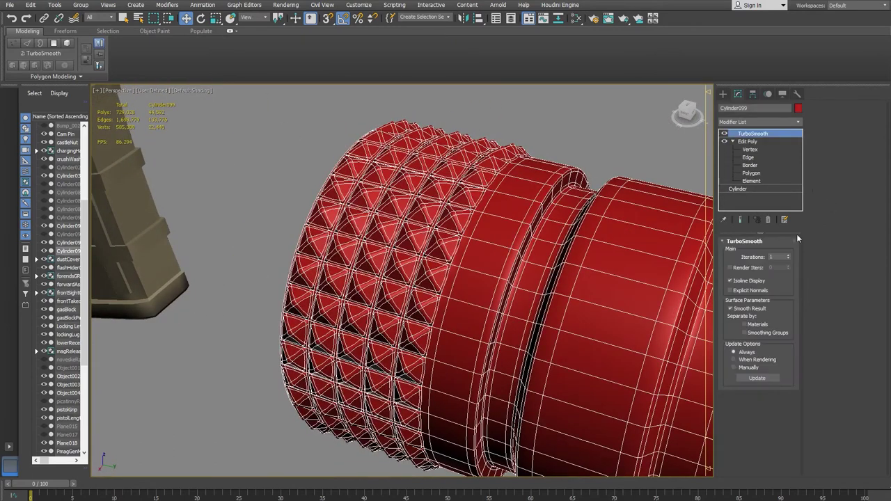
{"action": "left_click", "coordinate": [789, 255]}
{"action": "middle_click_drag", "start_coordinate": [575, 236], "coordinate": [510, 197], "text": "alt"}
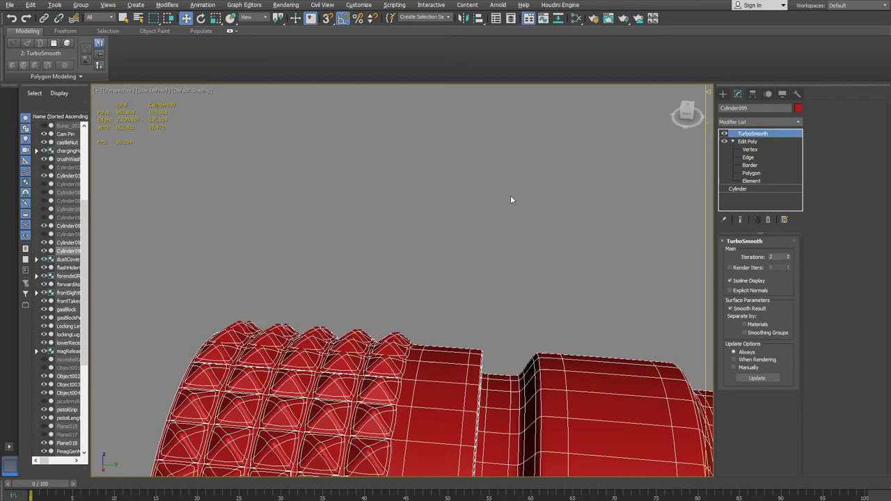
{"action": "left_click", "coordinate": [492, 314]}
{"action": "middle_click_drag", "start_coordinate": [492, 316], "coordinate": [550, 190]}
{"action": "middle_click_drag", "start_coordinate": [426, 337], "coordinate": [475, 317], "text": "alt"}
{"action": "middle_click_drag", "start_coordinate": [475, 280], "coordinate": [526, 214], "text": "alt"}
{"action": "scroll", "coordinate": [586, 222], "scroll_direction": "up", "scroll_amount": 6}
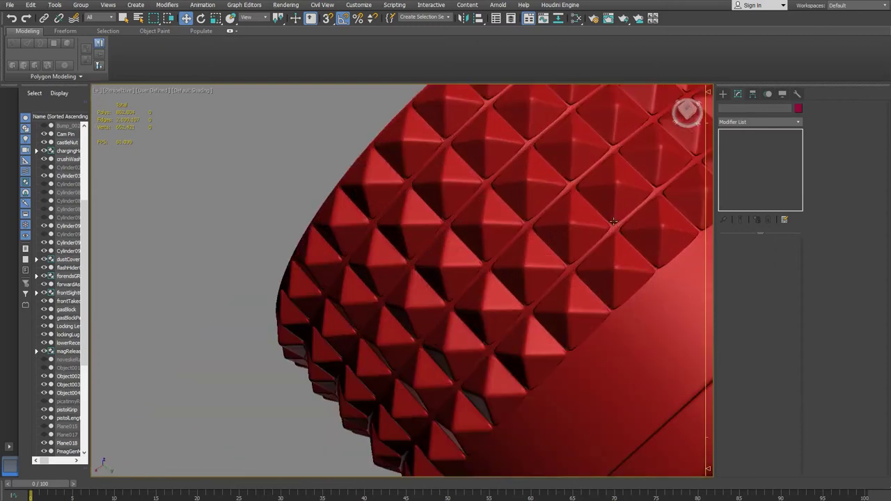
- At the Edit Poly vertex level, cut an edge between two neighbouring spike corners at a groove crossing, and end cutting
{"action": "middle_click_drag", "start_coordinate": [628, 217], "coordinate": [587, 235]}
{"action": "left_click", "coordinate": [587, 235]}
{"action": "left_click", "coordinate": [750, 141]}
{"action": "left_click", "coordinate": [750, 149]}
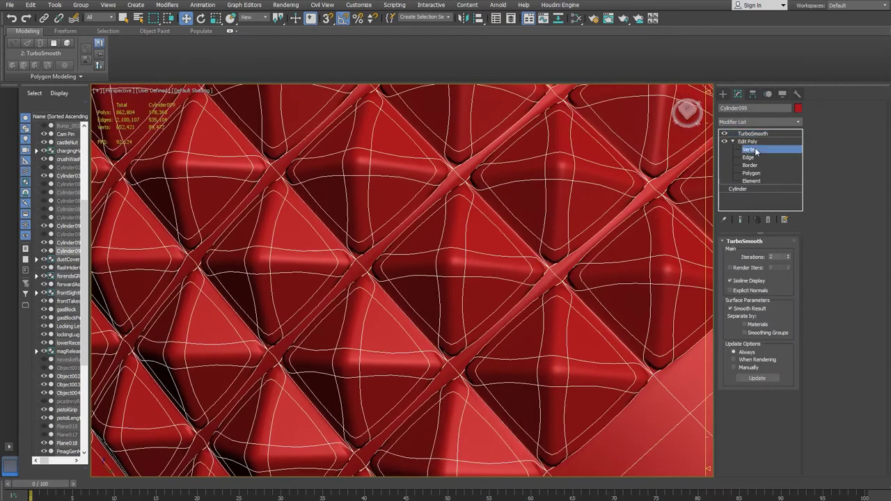
{"action": "scroll", "coordinate": [565, 285], "scroll_direction": "up", "scroll_amount": 8}
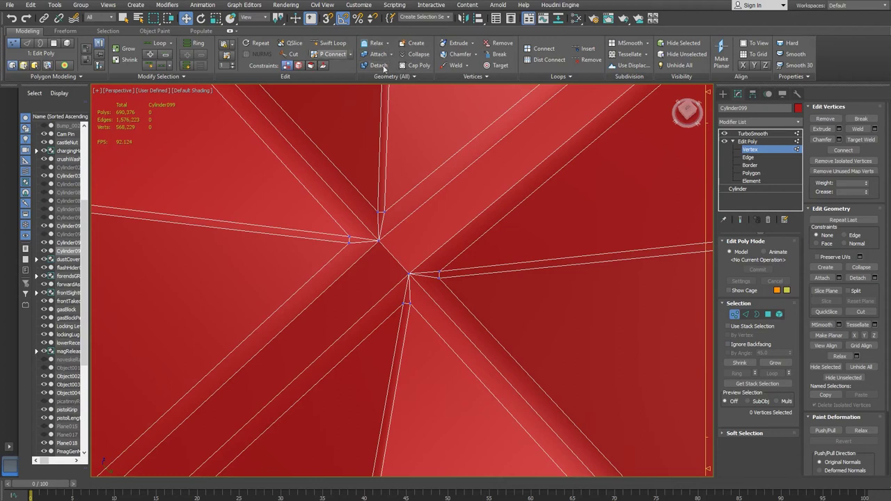
{"action": "left_click", "coordinate": [293, 55]}
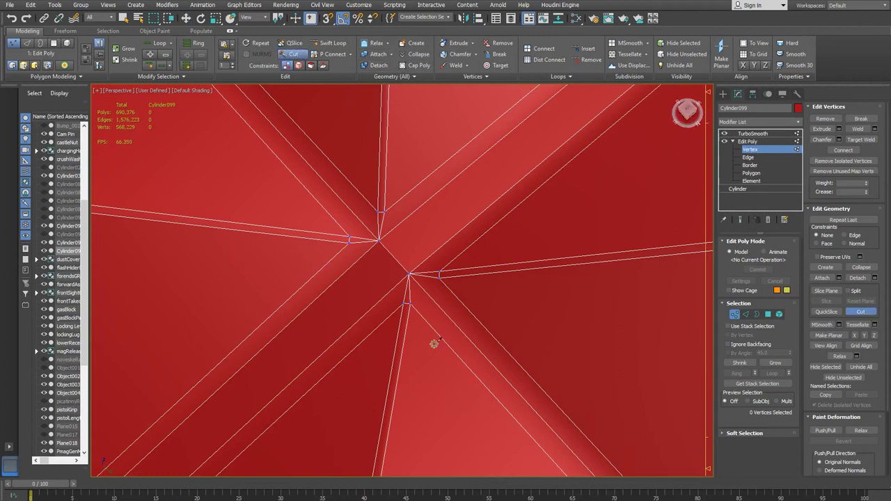
{"action": "left_click", "coordinate": [440, 278]}
{"action": "right_click", "coordinate": [470, 314]}
- Remove the short edge beside the new cut at the groove crossing, and leave edge editing
{"action": "left_click", "coordinate": [750, 158]}
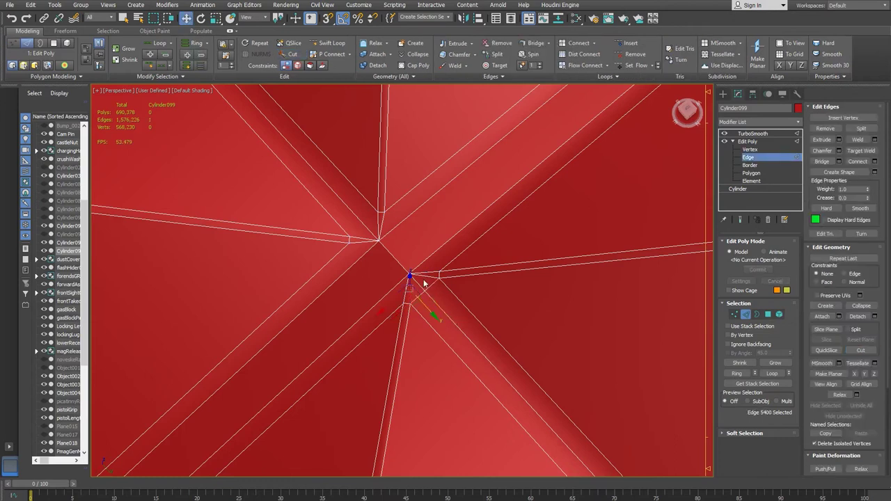
{"action": "key", "text": "BackSpace"}
{"action": "left_click", "coordinate": [748, 141]}
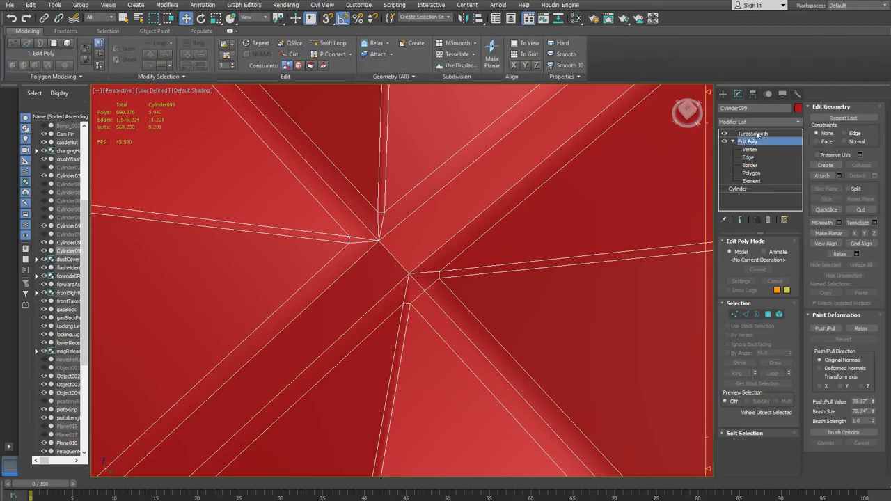
- Return to the TurboSmooth level and examine how the edited groove crossing smooths compared with its neighbours
{"action": "left_click", "coordinate": [753, 133]}
{"action": "scroll", "coordinate": [398, 273], "scroll_direction": "down", "scroll_amount": 3}
{"action": "scroll", "coordinate": [411, 282], "scroll_direction": "down", "scroll_amount": 5}
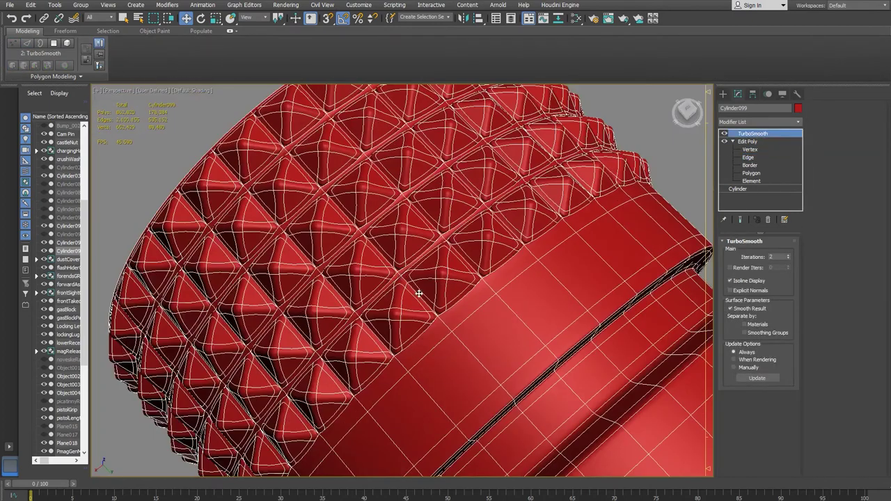
{"action": "scroll", "coordinate": [581, 241], "scroll_direction": "up", "scroll_amount": 5}
{"action": "middle_click_drag", "start_coordinate": [358, 231], "coordinate": [543, 270]}
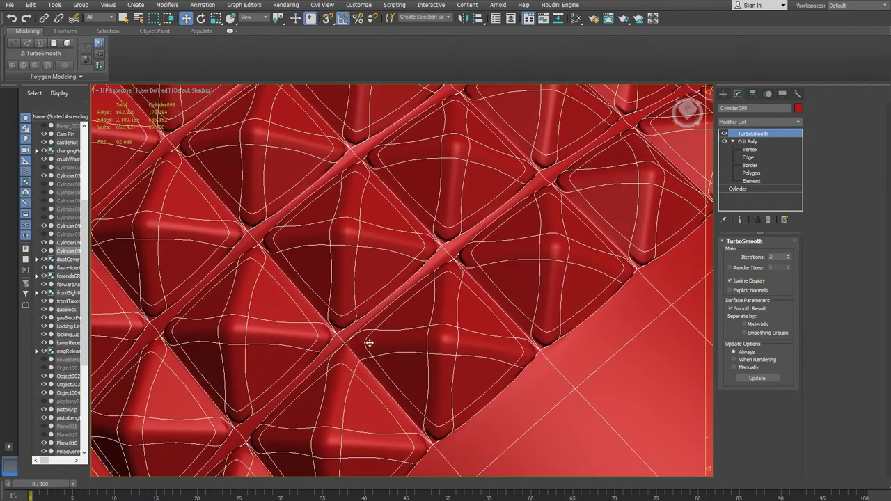
{"action": "scroll", "coordinate": [654, 385], "scroll_direction": "down", "scroll_amount": 2}
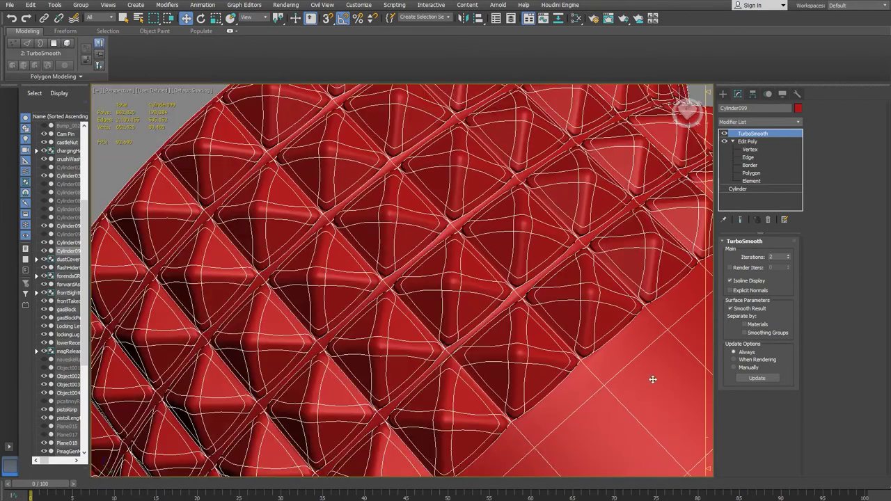
{"action": "left_click", "coordinate": [118, 146]}
{"action": "scroll", "coordinate": [459, 376], "scroll_direction": "up", "scroll_amount": 3}
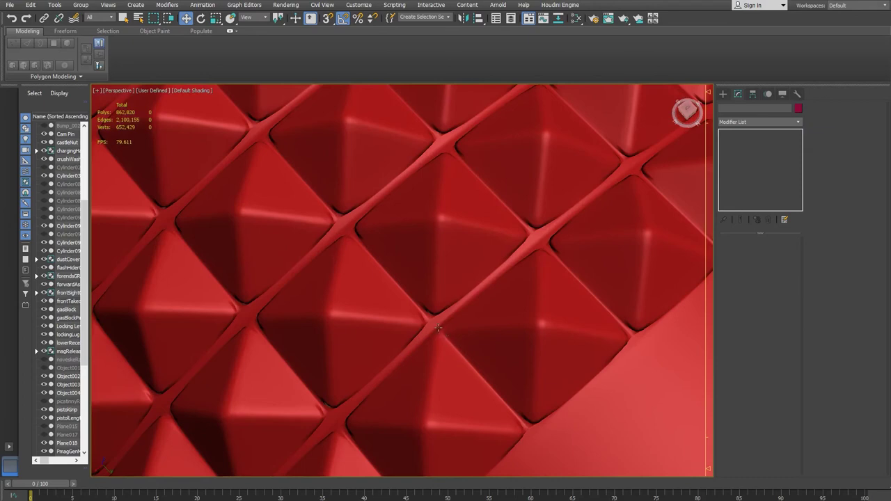
- Undo the cut and the edge removal at the groove crossing between the spikes
{"action": "left_click", "coordinate": [503, 324]}
{"action": "left_click", "coordinate": [763, 149]}
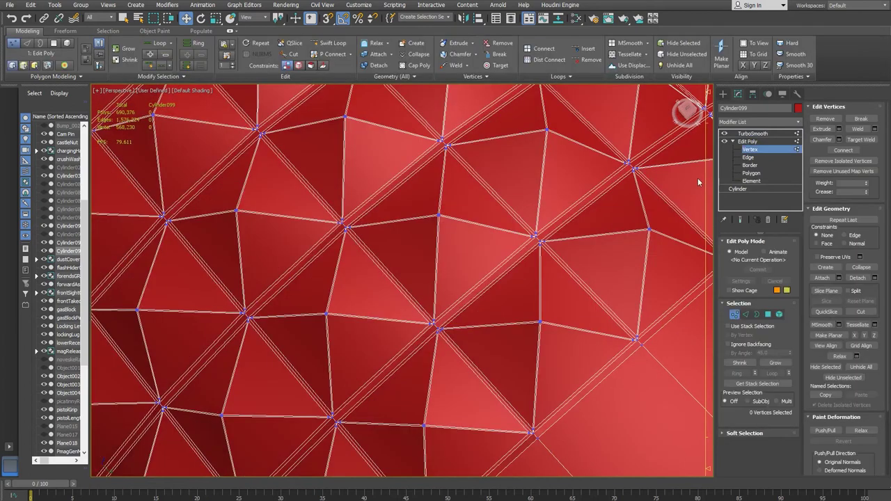
{"action": "key", "text": "ctrl+z"}
{"action": "left_click", "coordinate": [481, 303]}
{"action": "scroll", "coordinate": [487, 303], "scroll_direction": "up", "scroll_amount": 3}
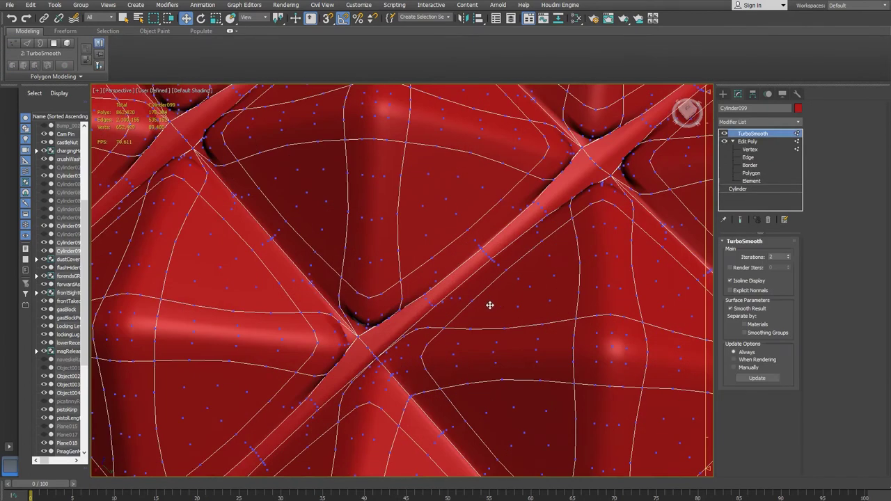
{"action": "key", "text": "ctrl+z"}
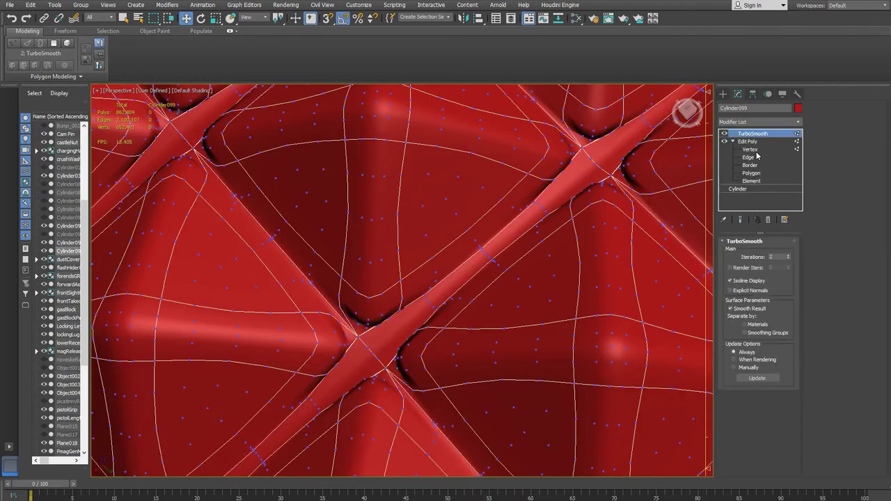
{"action": "left_click", "coordinate": [750, 149]}
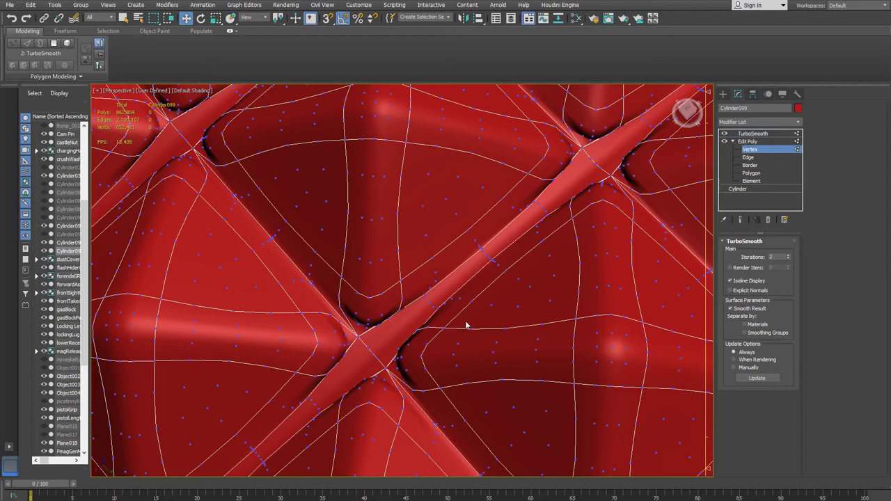
- Leave vertex editing, examine the whole smoothed spiked end, and compare it with the flashlight reference photo in the browser
{"action": "scroll", "coordinate": [456, 355], "scroll_direction": "down", "scroll_amount": 10}
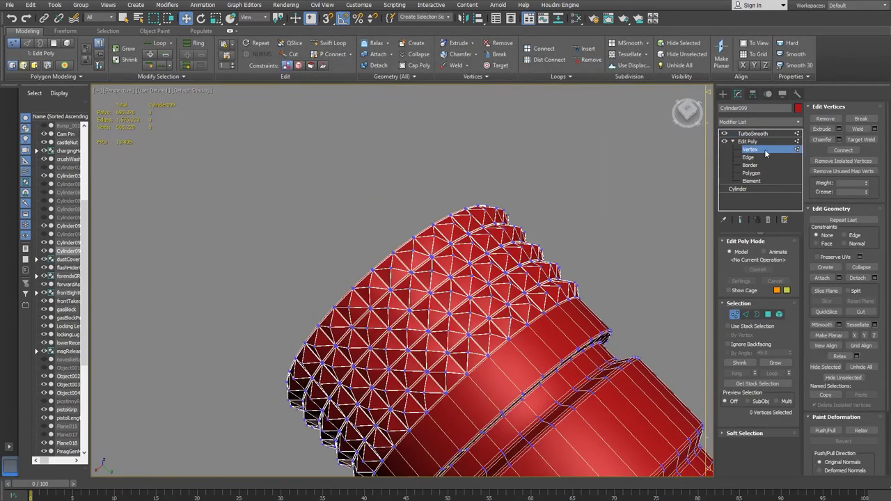
{"action": "left_click", "coordinate": [765, 151]}
{"action": "left_click", "coordinate": [571, 251]}
{"action": "middle_click_drag", "start_coordinate": [571, 252], "coordinate": [344, 364], "text": "alt"}
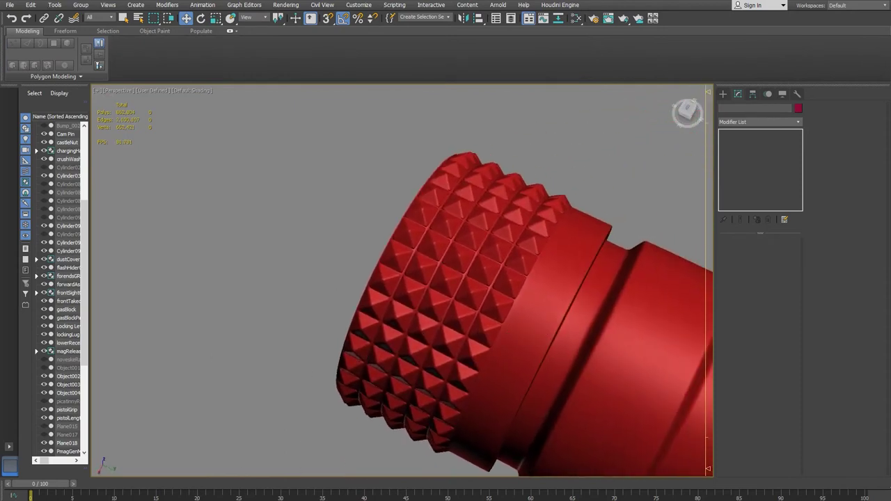
{"action": "left_click", "coordinate": [288, 494]}
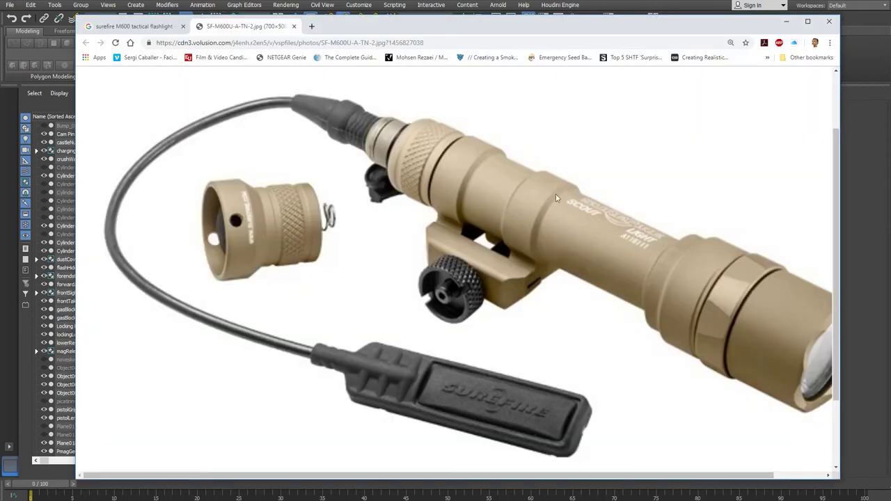
{"action": "key", "text": "alt+Tab"}
{"action": "scroll", "coordinate": [489, 293], "scroll_direction": "down", "scroll_amount": 3}
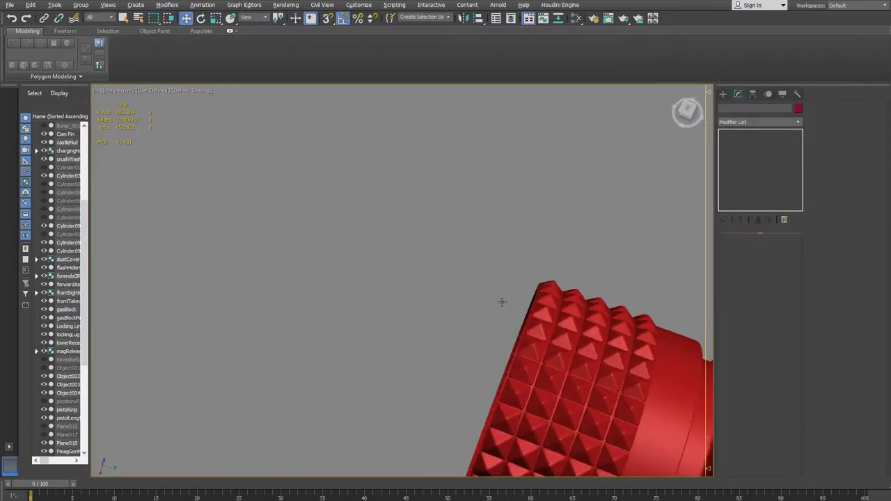
{"action": "scroll", "coordinate": [491, 314], "scroll_direction": "up", "scroll_amount": 3}
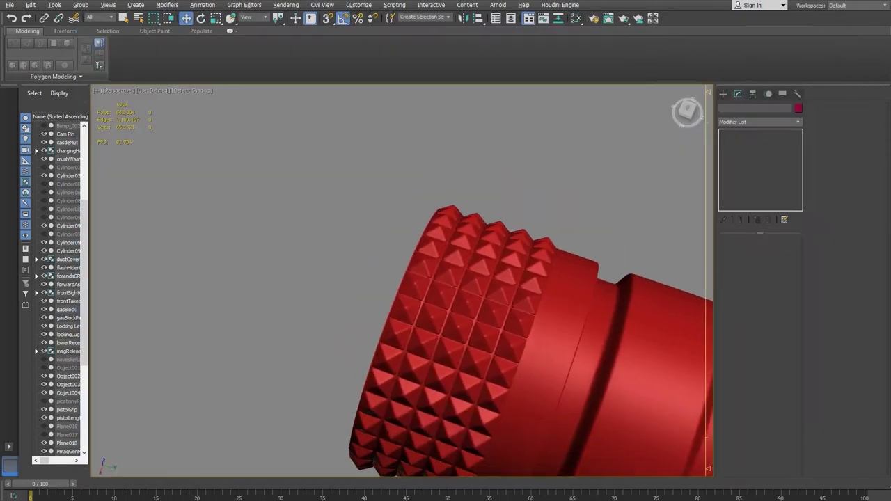
- Select the spiked cylinder, recheck the reference photo in the browser, and go to the Edit Poly border level
{"action": "left_click", "coordinate": [427, 412]}
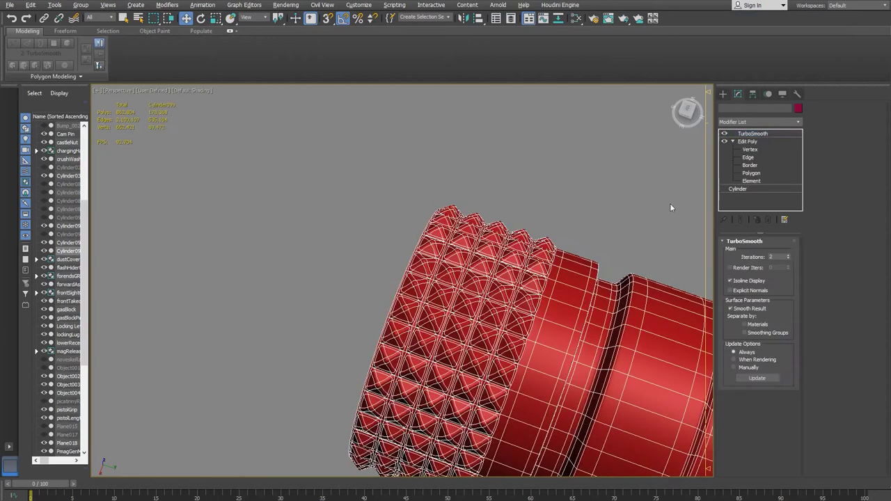
{"action": "left_click", "coordinate": [749, 157]}
{"action": "mouse_move", "coordinate": [241, 498]}
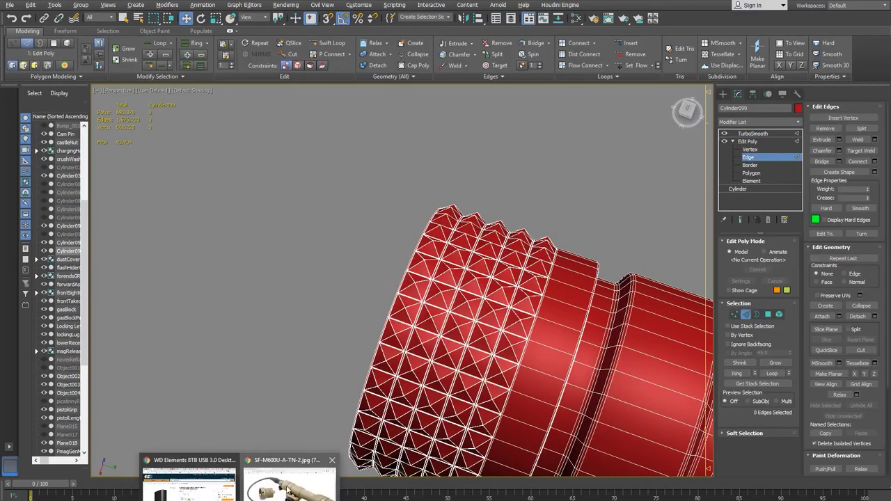
{"action": "left_click", "coordinate": [281, 492]}
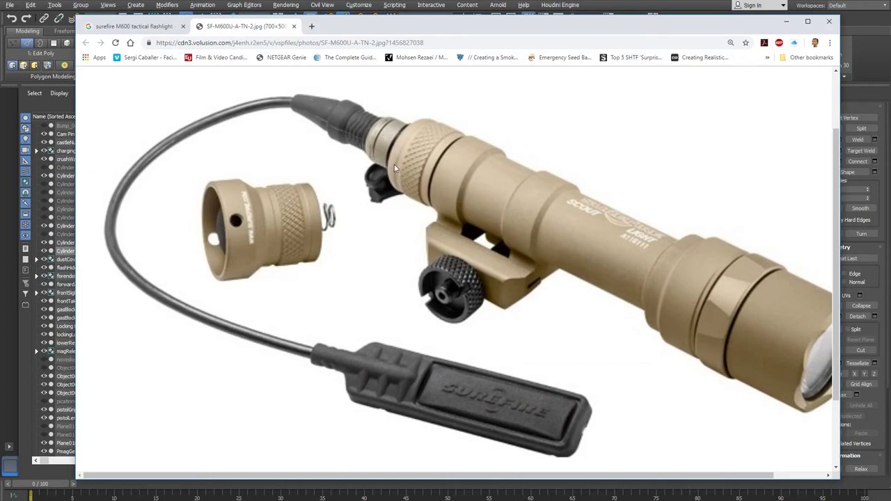
{"action": "key", "text": "alt+Tab"}
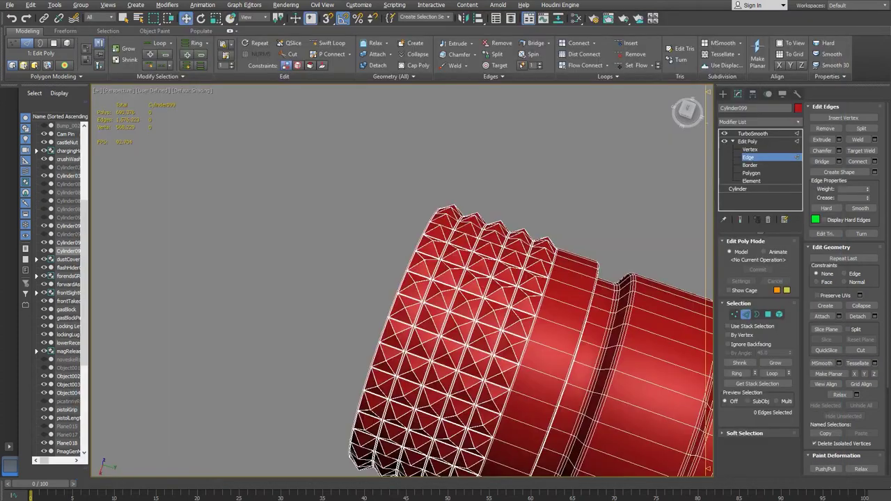
{"action": "left_click", "coordinate": [750, 166]}
- Select the open border at the spiked end and extrude it outward into a short plain band beside the spikes
{"action": "middle_click_drag", "start_coordinate": [350, 263], "coordinate": [483, 471], "text": "alt"}
{"action": "key", "text": "z"}
{"action": "middle_click_drag", "start_coordinate": [471, 387], "coordinate": [474, 298], "text": "alt"}
{"action": "scroll", "coordinate": [398, 318], "scroll_direction": "up", "scroll_amount": 5}
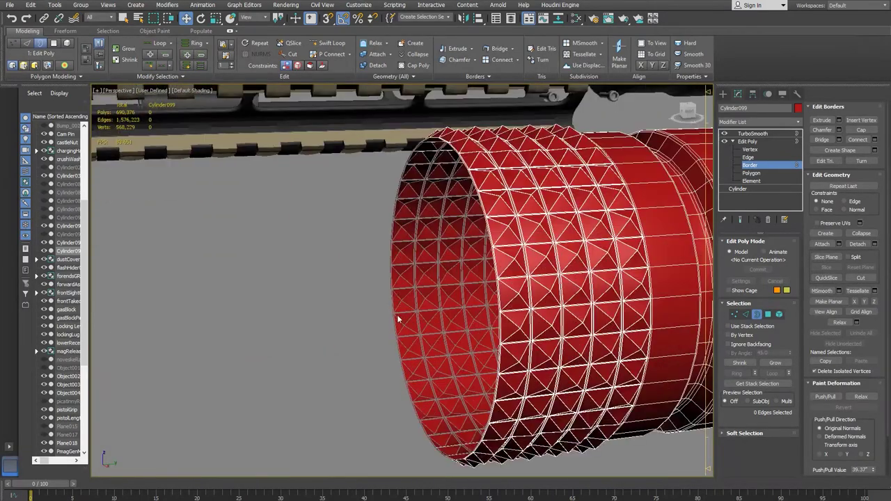
{"action": "scroll", "coordinate": [521, 345], "scroll_direction": "up", "scroll_amount": 3}
{"action": "left_click", "coordinate": [493, 319]}
{"action": "scroll", "coordinate": [510, 340], "scroll_direction": "down", "scroll_amount": 5}
{"action": "mouse_move", "coordinate": [490, 305]}
{"action": "left_mouse_down", "text": "shift"}
{"action": "mouse_move", "coordinate": [462, 302]}
{"action": "mouse_move", "coordinate": [476, 308]}
{"action": "left_mouse_up", "text": "shift"}
{"action": "middle_click_drag", "start_coordinate": [406, 379], "coordinate": [373, 392], "text": "alt"}
{"action": "scroll", "coordinate": [439, 277], "scroll_direction": "up", "scroll_amount": 5}
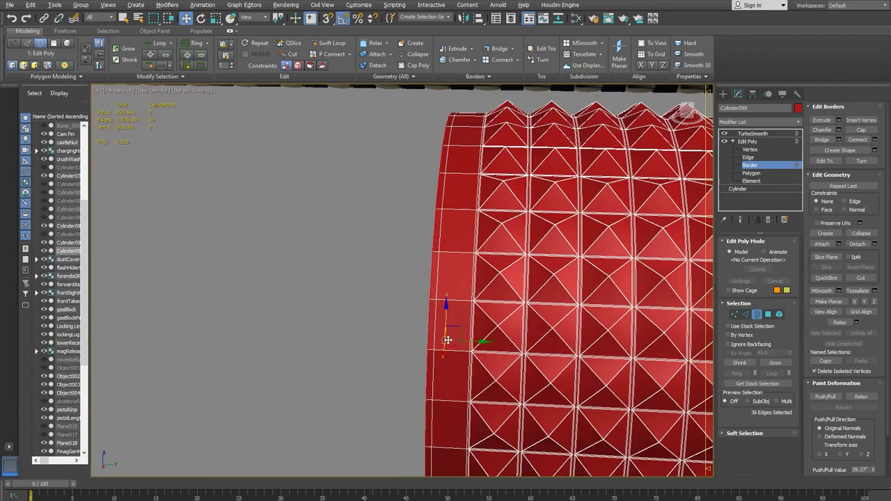
- Scale the end border slightly and extrude it outward along the axis into a wider smooth collar
{"action": "key", "text": "e"}
{"action": "key", "text": "w"}
{"action": "key", "text": "r"}
{"action": "left_click_drag", "start_coordinate": [450, 340], "coordinate": [449, 339]}
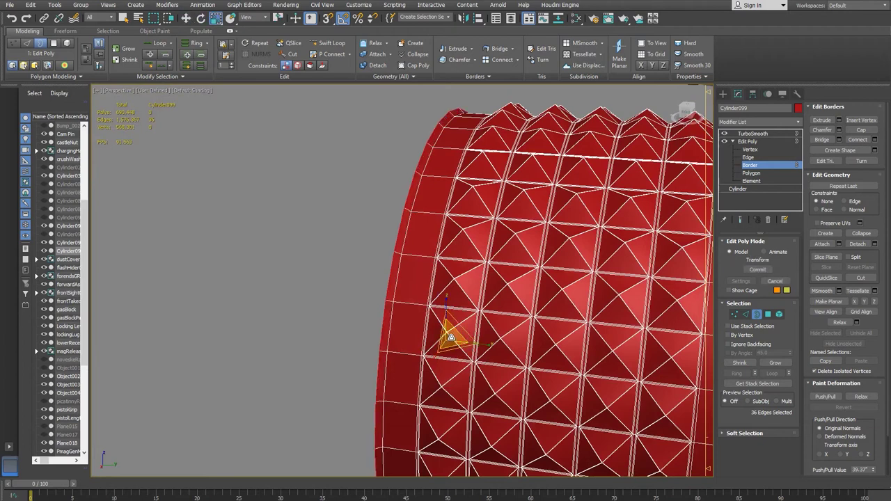
{"action": "key", "text": "w"}
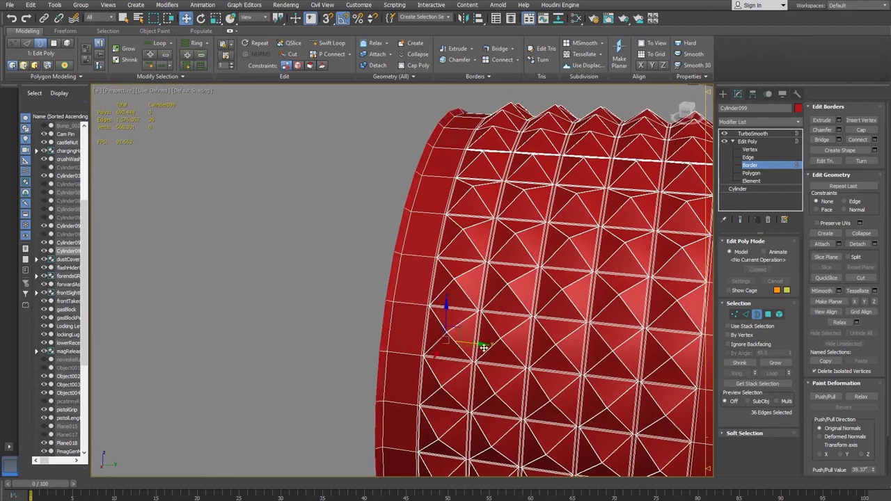
{"action": "left_click_drag", "start_coordinate": [481, 346], "coordinate": [372, 334], "text": "shift"}
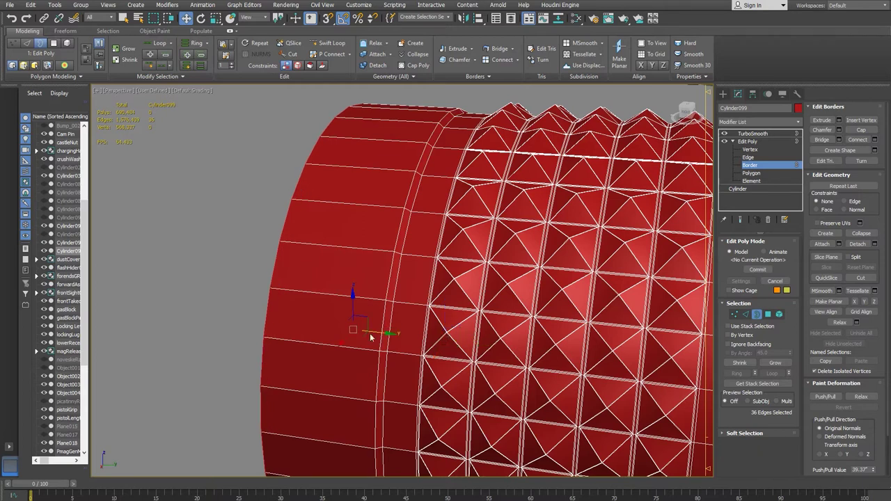
- Check the reference photo in the browser, and extrude the collar's open border into a taper that narrows to a small opening
{"action": "mouse_move", "coordinate": [238, 500]}
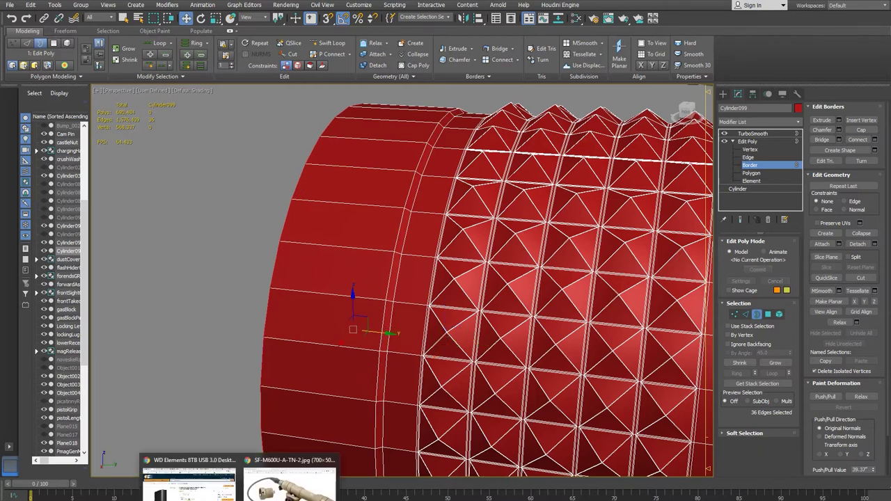
{"action": "left_click", "coordinate": [293, 495]}
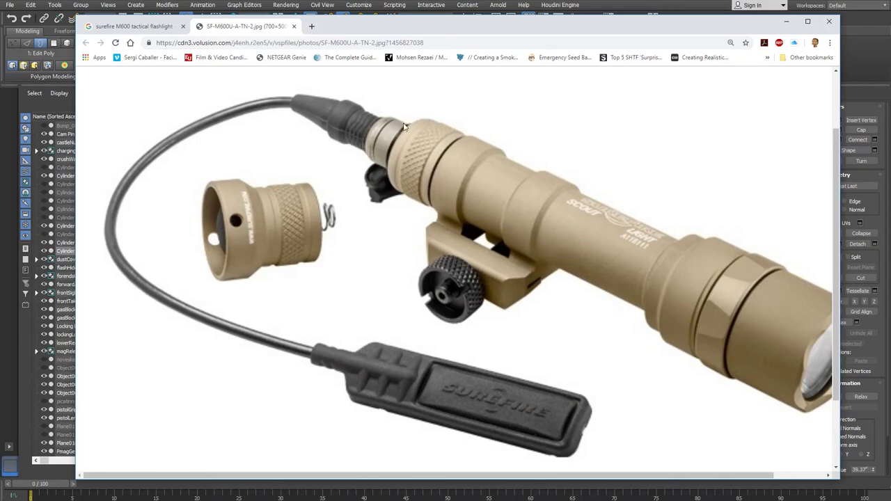
{"action": "key", "text": "alt+Tab"}
{"action": "middle_click_drag", "start_coordinate": [382, 346], "coordinate": [408, 369]}
{"action": "scroll", "coordinate": [414, 348], "scroll_direction": "down", "scroll_amount": 2}
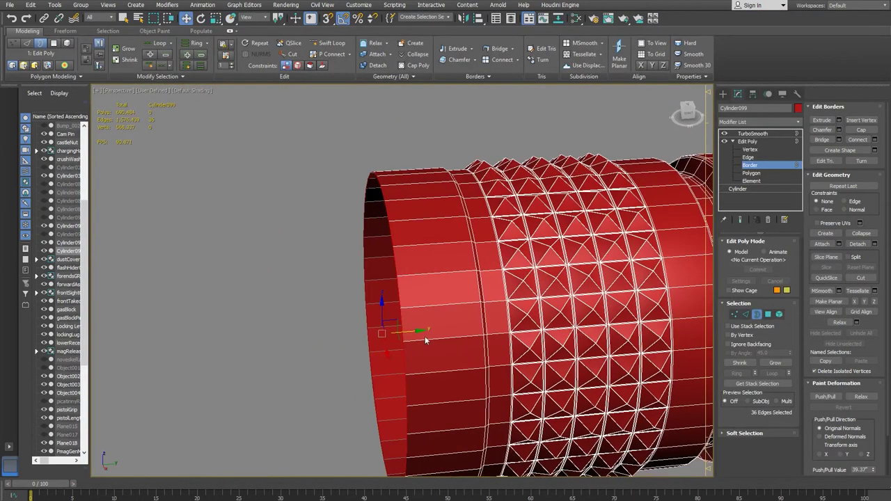
{"action": "left_click_drag", "start_coordinate": [419, 337], "coordinate": [245, 370], "text": "shift"}
{"action": "key", "text": "r"}
{"action": "middle_click_drag", "start_coordinate": [418, 361], "coordinate": [335, 341], "text": "alt"}
{"action": "mouse_move", "coordinate": [334, 341]}
{"action": "left_mouse_down"}
{"action": "mouse_move", "coordinate": [318, 346]}
{"action": "mouse_move", "coordinate": [332, 343]}
{"action": "left_mouse_up"}
{"action": "mouse_move", "coordinate": [264, 294]}
{"action": "middle_mouse_down", "text": "alt"}
{"action": "mouse_move", "coordinate": [300, 281]}
{"action": "mouse_move", "coordinate": [278, 288]}
{"action": "middle_mouse_up", "text": "alt"}
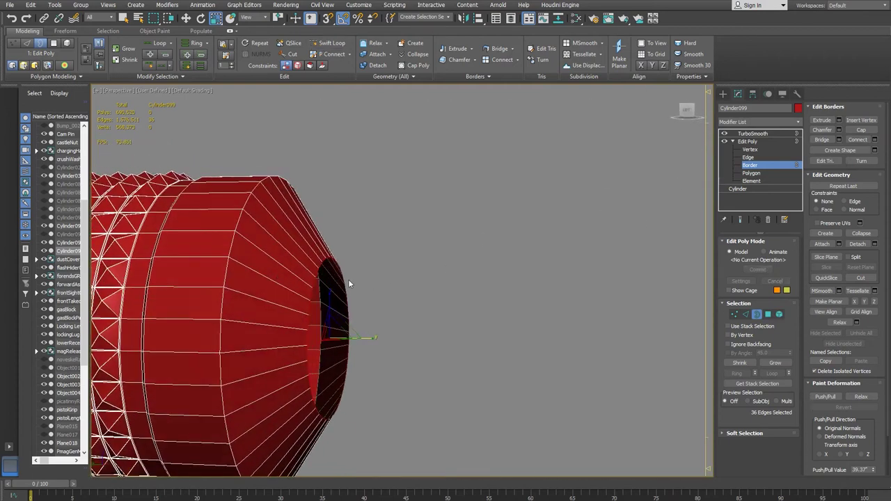
- Select the full ring of lengthwise edges on the taper and connect them with a single new edge loop
{"action": "key", "text": "2"}
{"action": "left_click", "coordinate": [279, 303]}
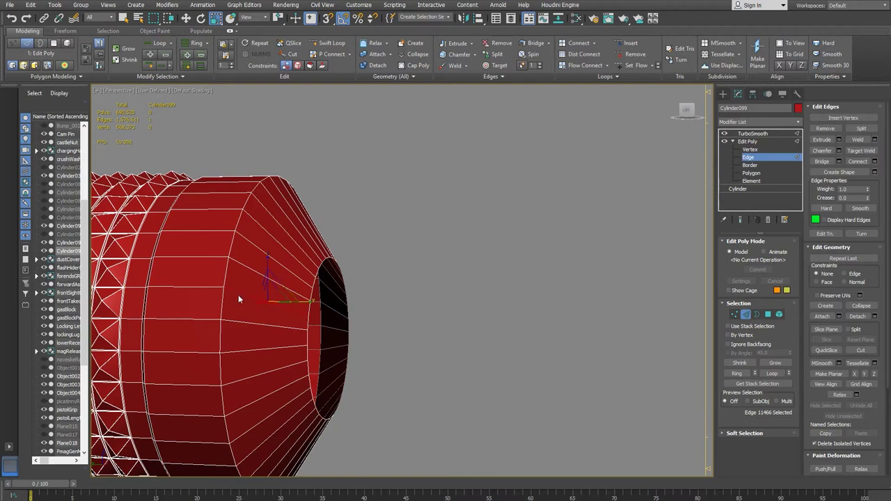
{"action": "key", "text": "q"}
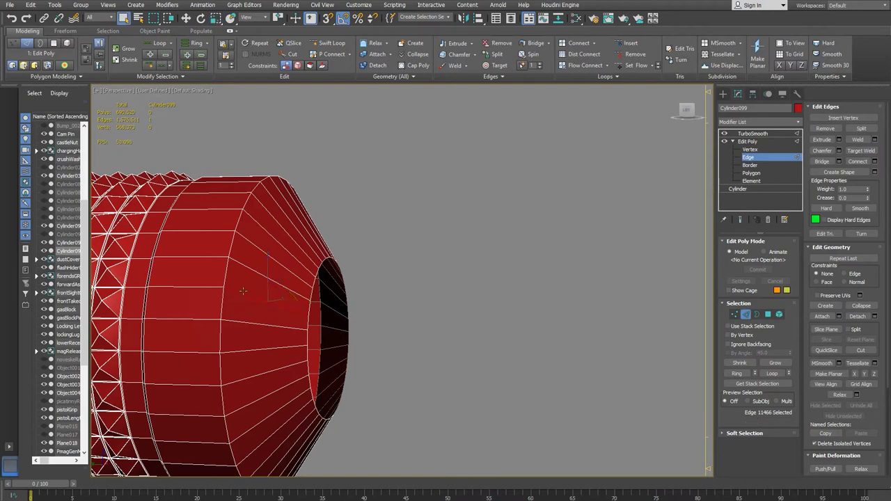
{"action": "left_click", "coordinate": [263, 276], "text": "ctrl"}
{"action": "left_click", "coordinate": [254, 296], "text": "ctrl"}
{"action": "left_click", "coordinate": [737, 373]}
{"action": "middle_click_drag", "start_coordinate": [342, 316], "coordinate": [484, 277], "text": "alt"}
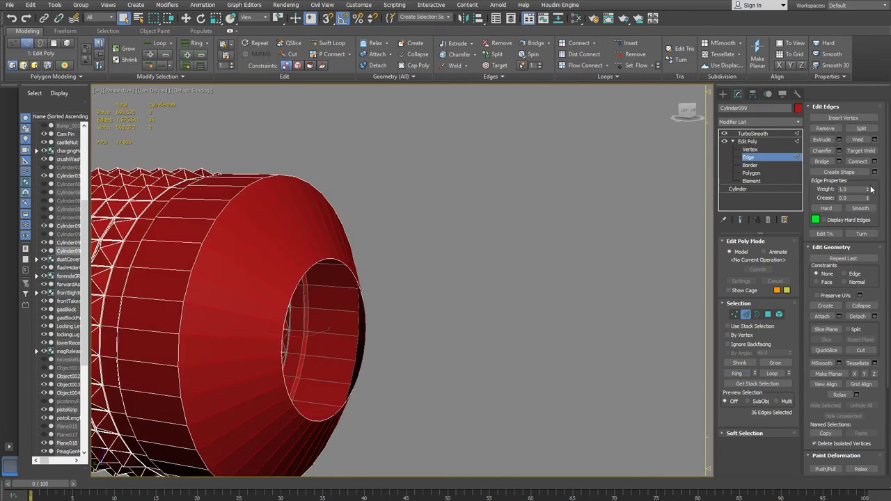
{"action": "left_click", "coordinate": [875, 162]}
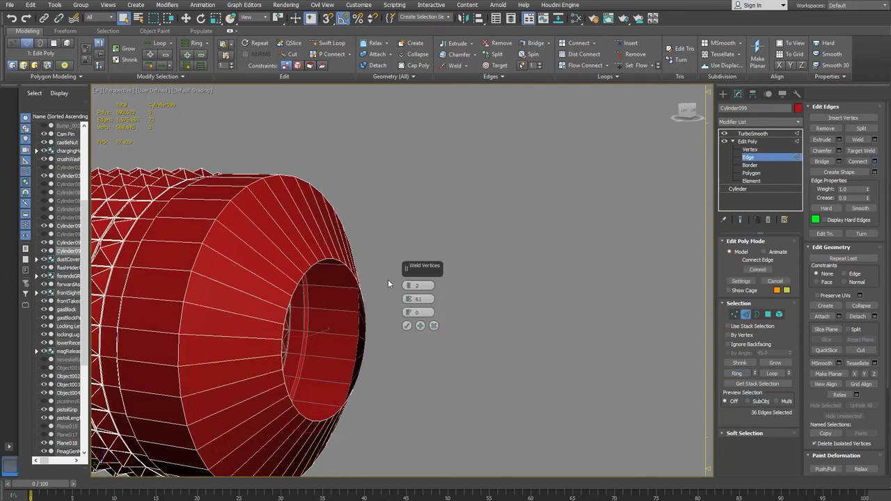
{"action": "right_click", "coordinate": [406, 286]}
{"action": "right_click", "coordinate": [406, 299]}
{"action": "left_click", "coordinate": [408, 325]}
- Move the new edge loop outward along the axis and scale it up to round the taper's profile
{"action": "middle_click_drag", "start_coordinate": [407, 325], "coordinate": [337, 338], "text": "alt"}
{"action": "key", "text": "w"}
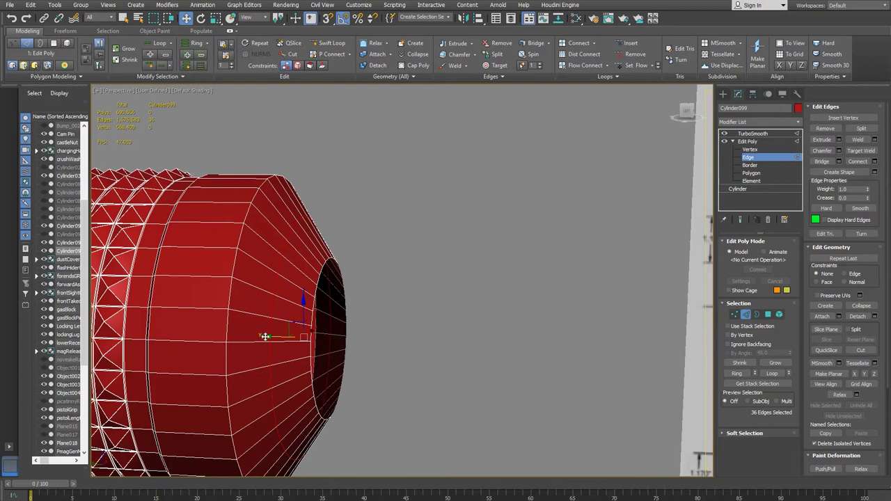
{"action": "key", "text": "r"}
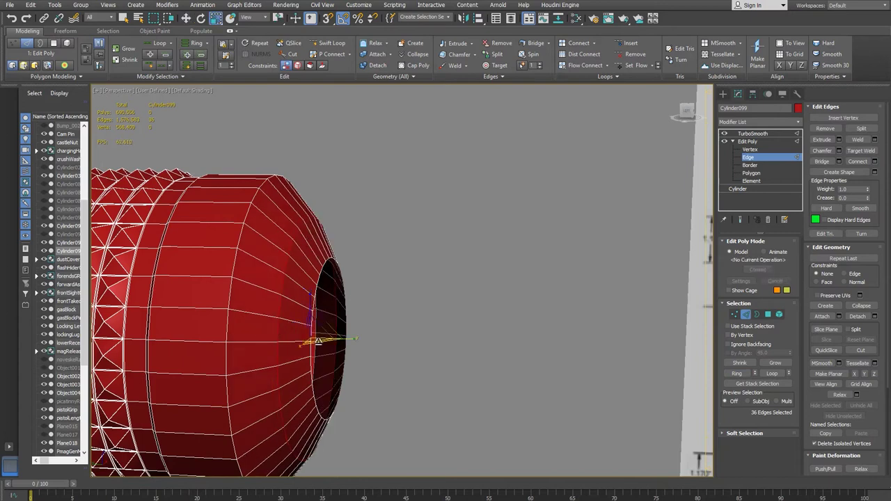
{"action": "left_click_drag", "start_coordinate": [321, 339], "coordinate": [343, 332]}
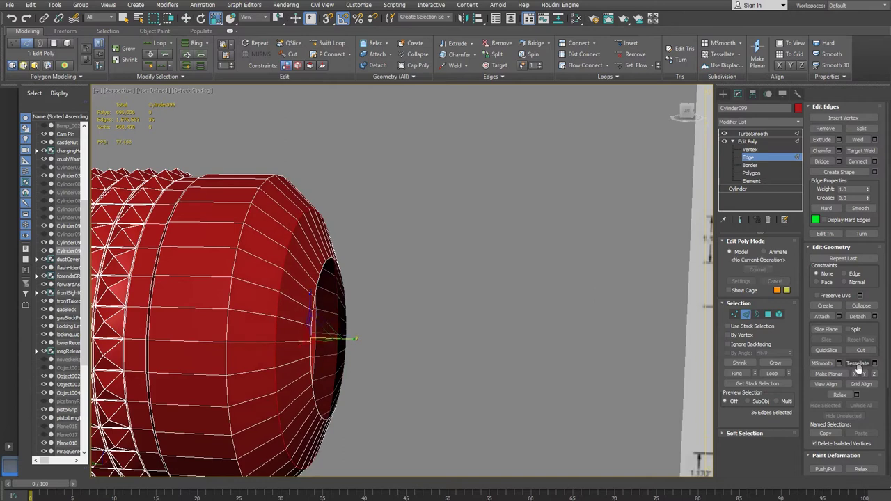
{"action": "left_click", "coordinate": [839, 150]}
{"action": "left_click_drag", "start_coordinate": [410, 300], "coordinate": [415, 293]}
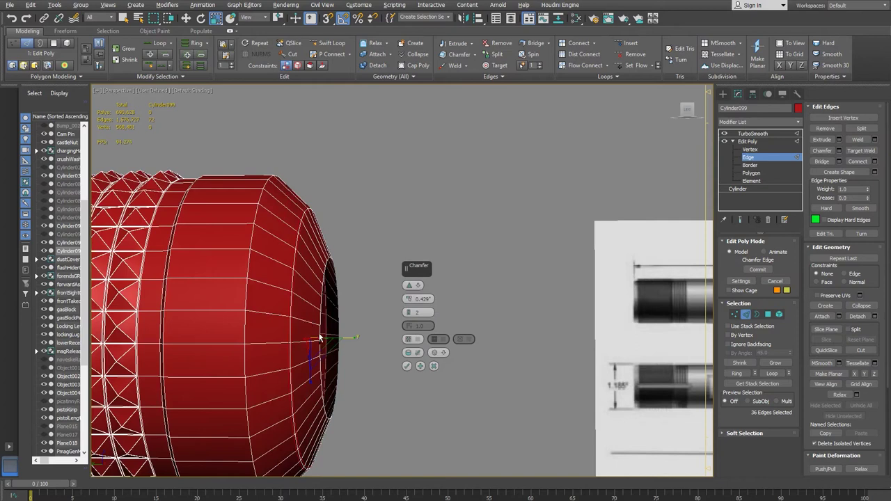
{"action": "left_click", "coordinate": [433, 366]}
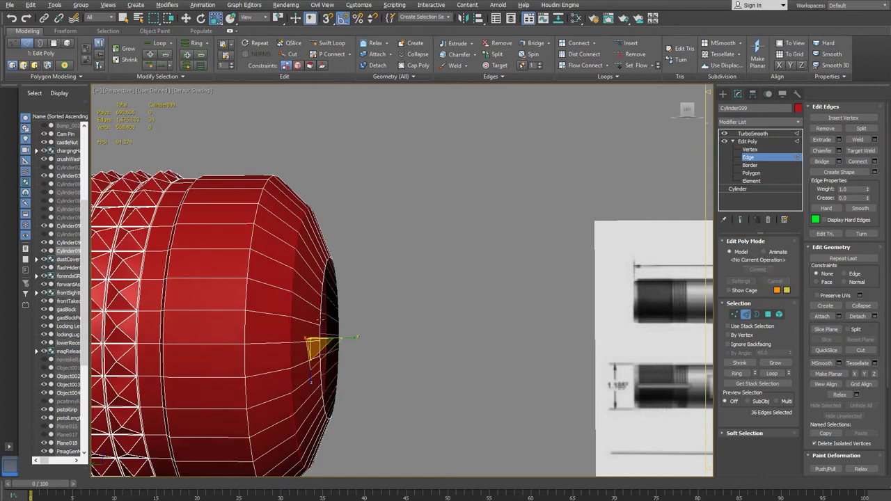
- Select the edge loop around the small opening and move it further outward along the axis
{"action": "left_click", "coordinate": [320, 345]}
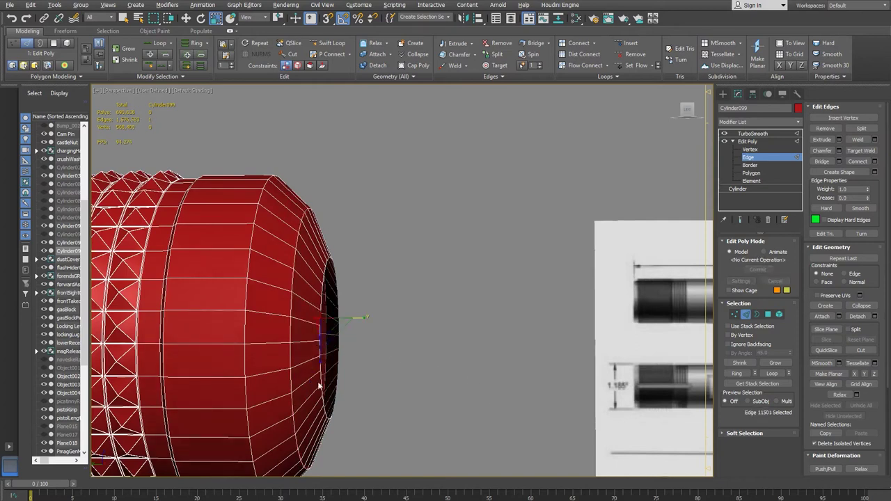
{"action": "left_click", "coordinate": [737, 373]}
{"action": "key", "text": "w"}
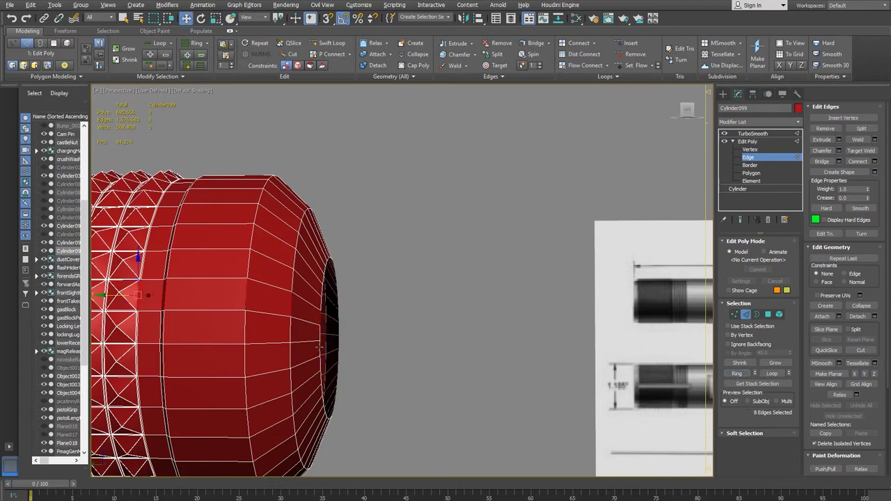
{"action": "left_click", "coordinate": [772, 373]}
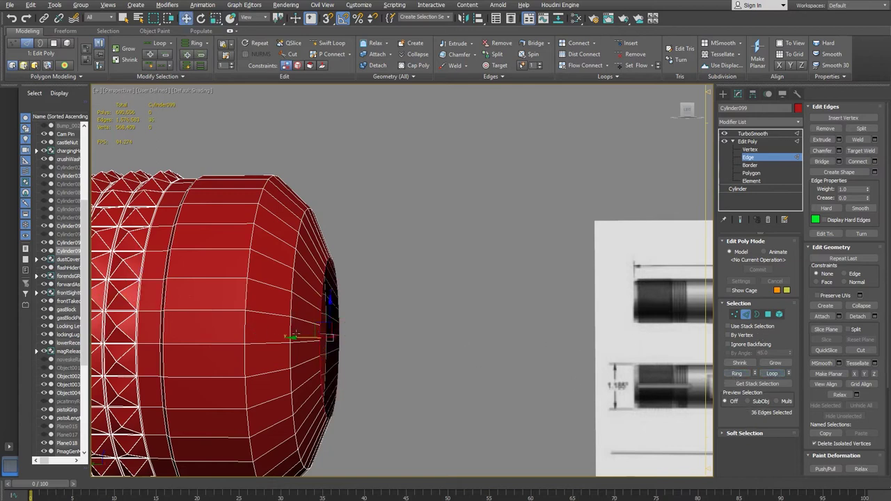
{"action": "left_click_drag", "start_coordinate": [291, 337], "coordinate": [312, 341]}
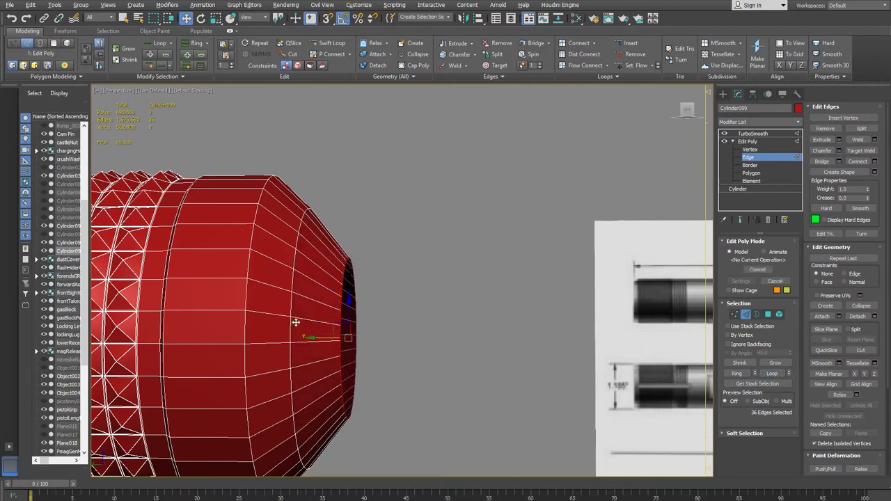
- Select the middle edge loop on the taper and shift it outward along the axis to round the profile
{"action": "left_click", "coordinate": [313, 308]}
{"action": "left_click", "coordinate": [772, 374]}
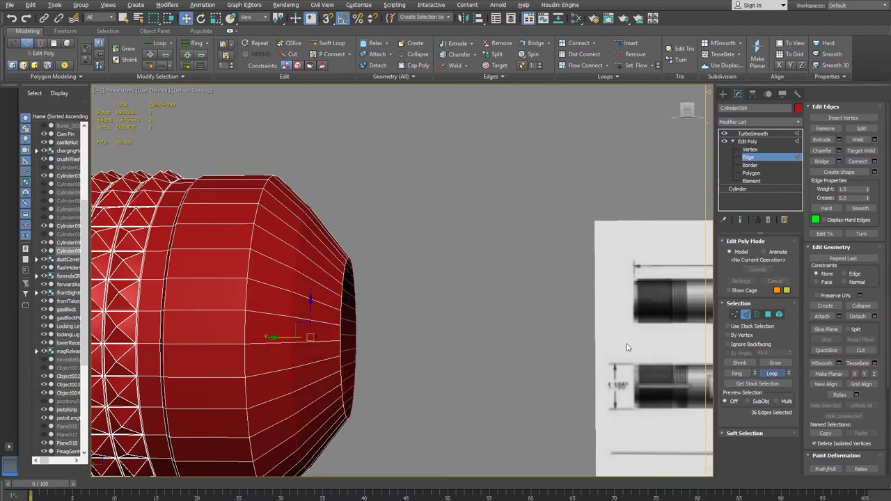
{"action": "left_click_drag", "start_coordinate": [278, 339], "coordinate": [333, 344]}
{"action": "key", "text": "r"}
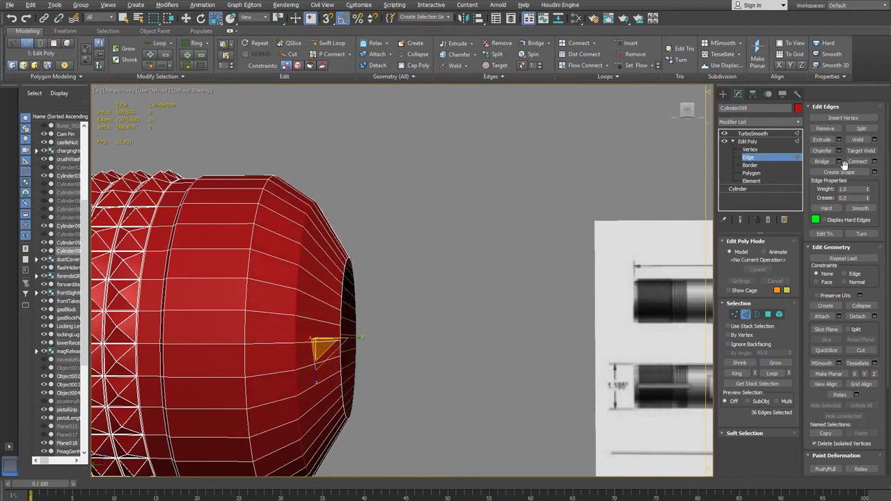
- Chamfer the taper's middle edge loop with 2 segments and an amount of 7.157
{"action": "left_click", "coordinate": [839, 151]}
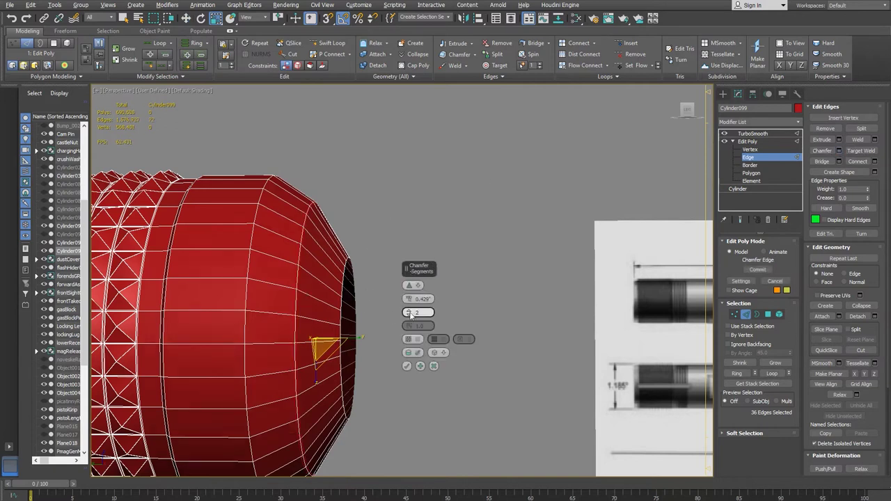
{"action": "left_click_drag", "start_coordinate": [408, 304], "coordinate": [409, 286]}
{"action": "left_click_drag", "start_coordinate": [412, 287], "coordinate": [417, 291]}
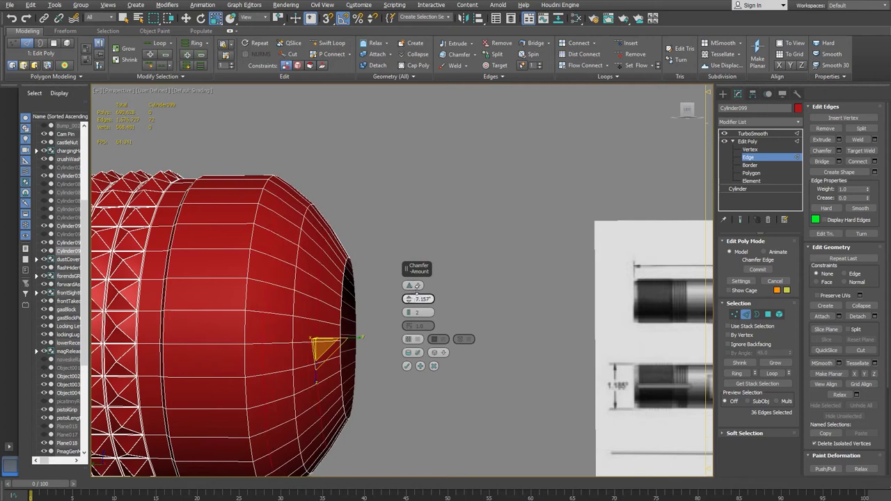
{"action": "middle_click_drag", "start_coordinate": [247, 302], "coordinate": [283, 275], "text": "alt"}
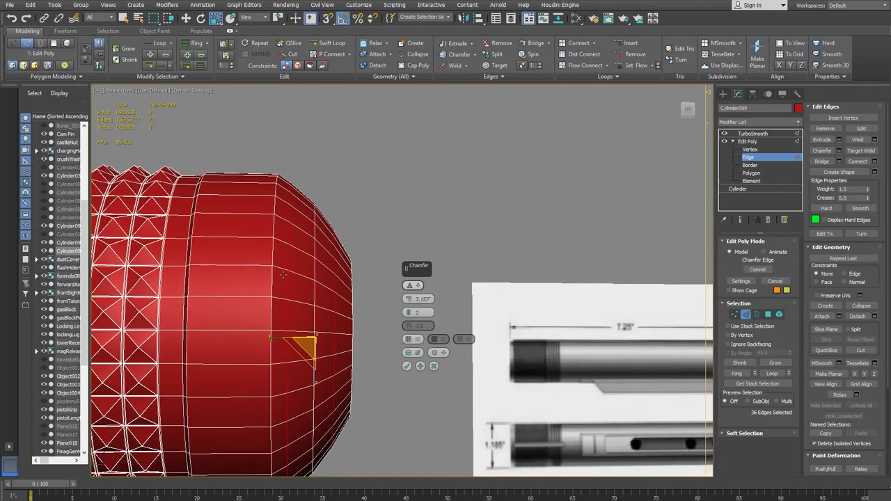
{"action": "left_click", "coordinate": [407, 367]}
- Move the edge loop at the taper's base toward the body along the axis, and nudge the neighbouring loop the same way
{"action": "left_click", "coordinate": [271, 310]}
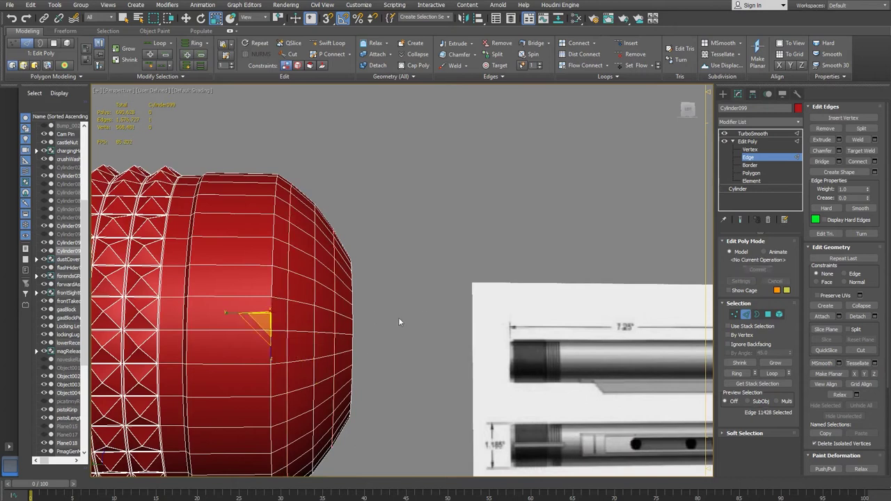
{"action": "double_click", "coordinate": [271, 313]}
{"action": "key", "text": "w"}
{"action": "left_click_drag", "start_coordinate": [245, 340], "coordinate": [226, 333]}
{"action": "middle_click_drag", "start_coordinate": [288, 317], "coordinate": [304, 314], "text": "alt"}
{"action": "double_click", "coordinate": [303, 314]}
{"action": "left_click_drag", "start_coordinate": [264, 335], "coordinate": [258, 336]}
- Select the edge loop around the small opening and extrude it slightly outward along the axis as a short lip
{"action": "middle_click_drag", "start_coordinate": [310, 336], "coordinate": [228, 348], "text": "alt"}
{"action": "mouse_move", "coordinate": [241, 498]}
{"action": "left_click", "coordinate": [289, 480]}
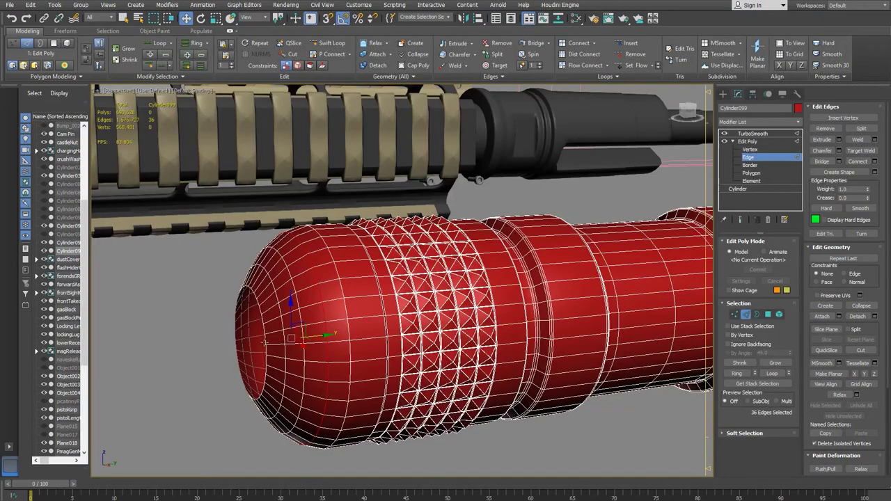
{"action": "left_click", "coordinate": [265, 342]}
{"action": "double_click", "coordinate": [267, 361]}
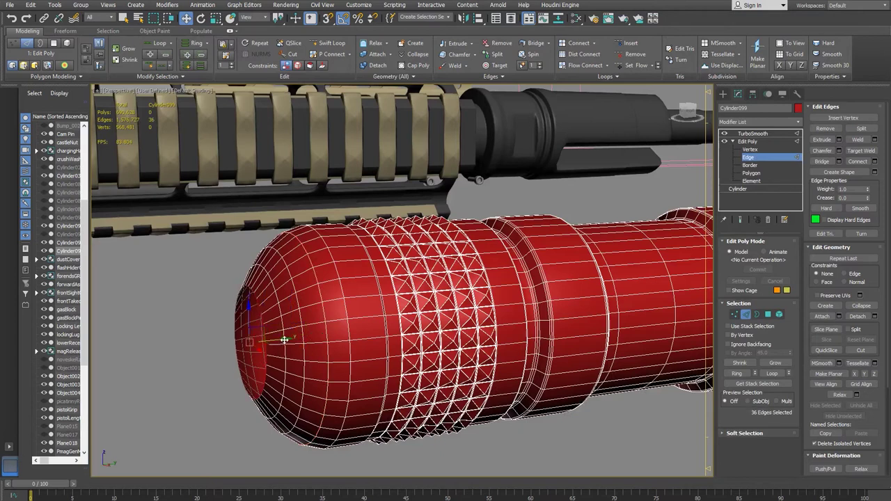
{"action": "key", "text": "alt+q"}
{"action": "middle_click_drag", "start_coordinate": [270, 363], "coordinate": [271, 341], "text": "alt"}
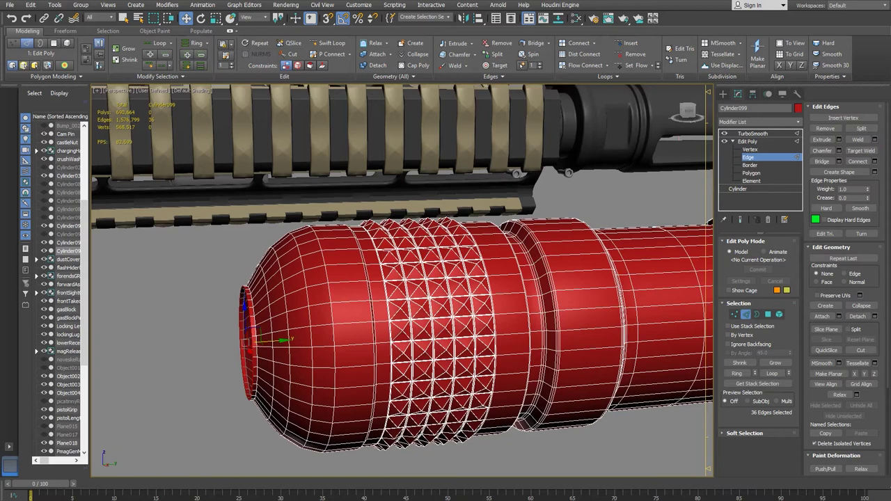
- Compare the tail with the reference photo in the browser, and extrude the opening's edge loop outward into a cylindrical neck
{"action": "key", "text": "alt+Tab"}
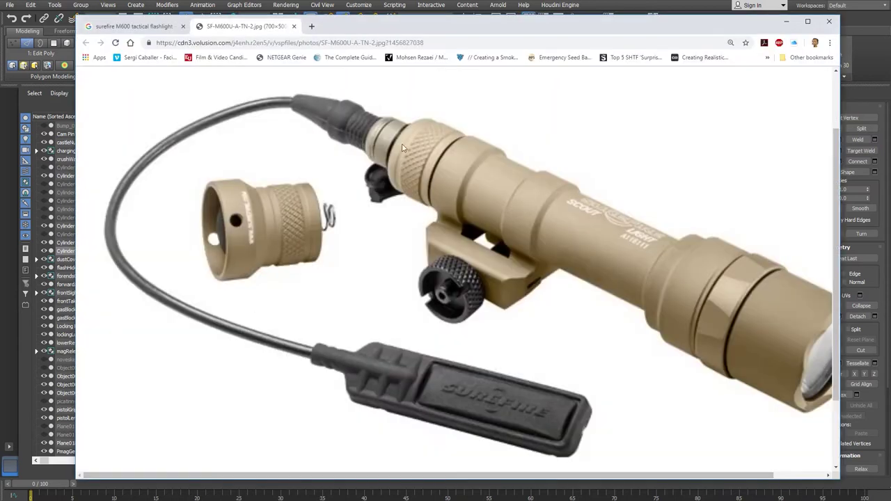
{"action": "key", "text": "alt+Tab"}
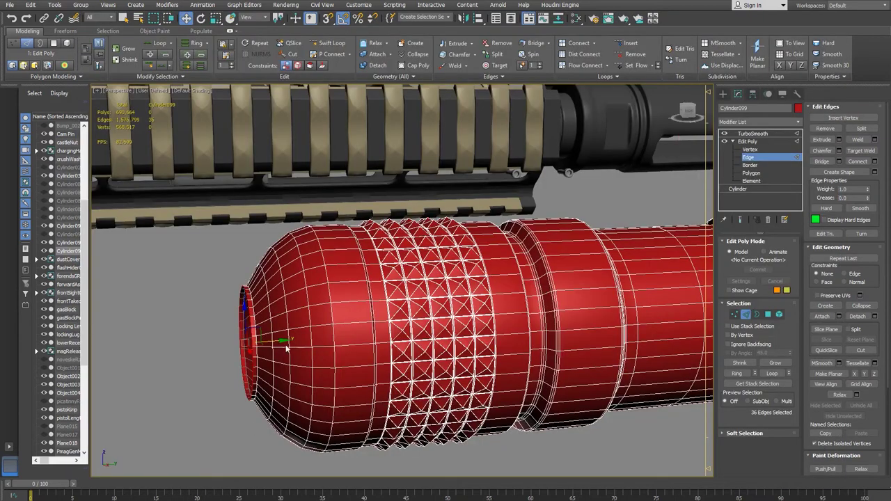
{"action": "left_click_drag", "start_coordinate": [283, 340], "coordinate": [209, 341], "text": "shift"}
{"action": "key", "text": "alt+Tab"}
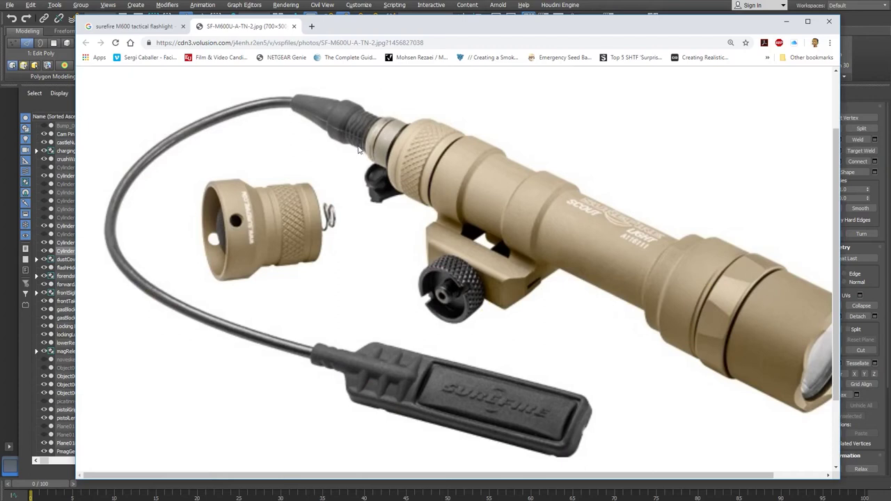
{"action": "left_click", "coordinate": [449, 14]}
- Extend the neck with another section outward along the axis, and check its shape against the reference photo
{"action": "middle_click_drag", "start_coordinate": [251, 337], "coordinate": [339, 319], "text": "alt"}
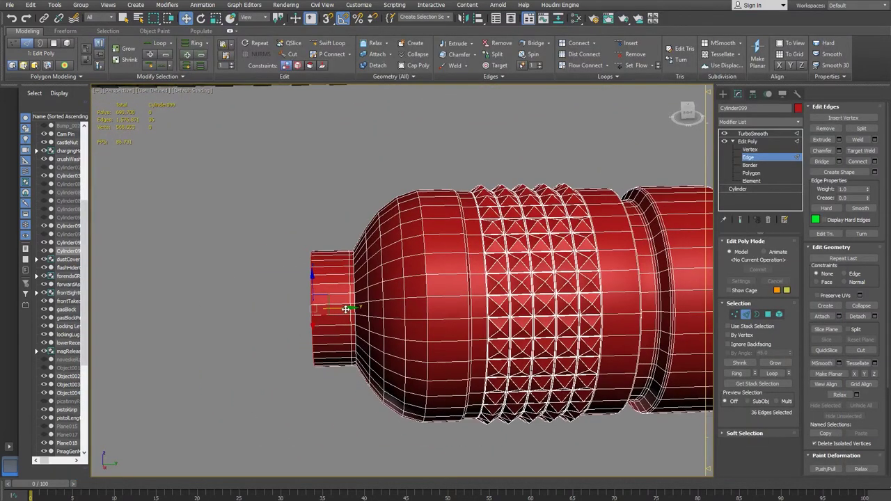
{"action": "scroll", "coordinate": [351, 306], "scroll_direction": "up", "scroll_amount": 6}
{"action": "left_click_drag", "start_coordinate": [363, 291], "coordinate": [302, 284]}
{"action": "key", "text": "alt+Tab"}
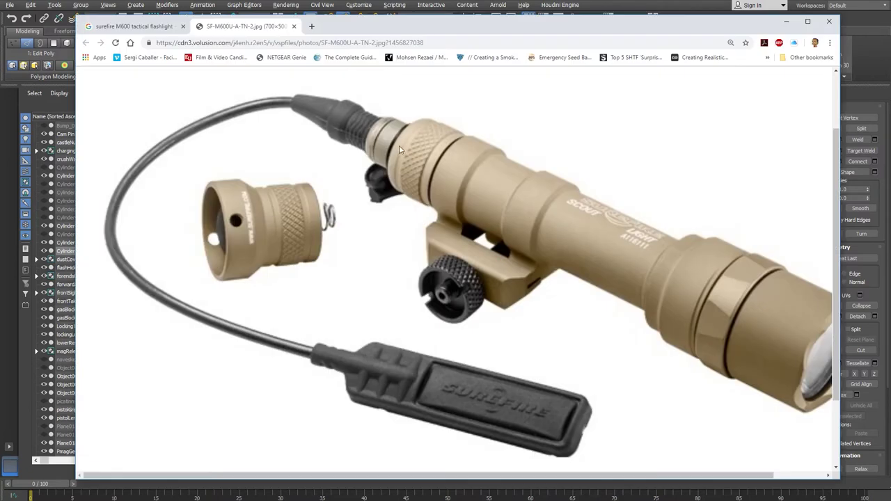
{"action": "key", "text": "alt+Tab"}
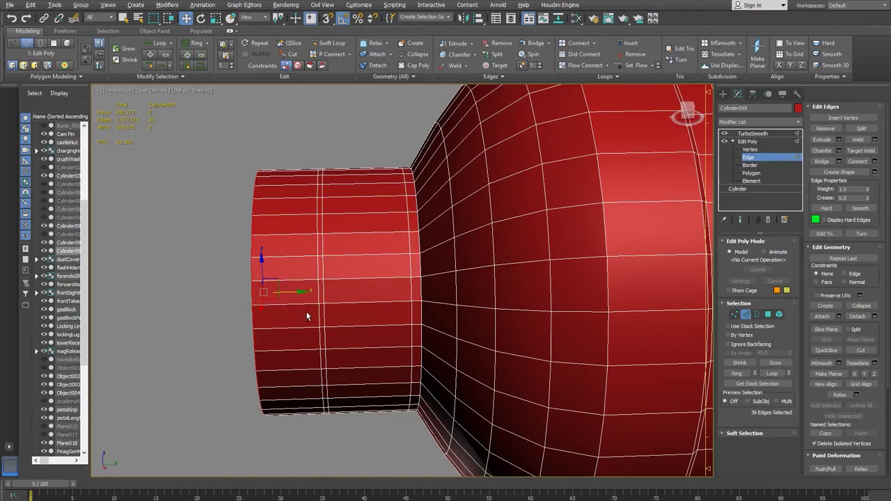
- Extrude the neck's open edge loop further outward along the axis and scale it down into a tapered tip
{"action": "middle_click_drag", "start_coordinate": [307, 317], "coordinate": [326, 312], "text": "alt"}
{"action": "scroll", "coordinate": [364, 274], "scroll_direction": "down", "scroll_amount": 3}
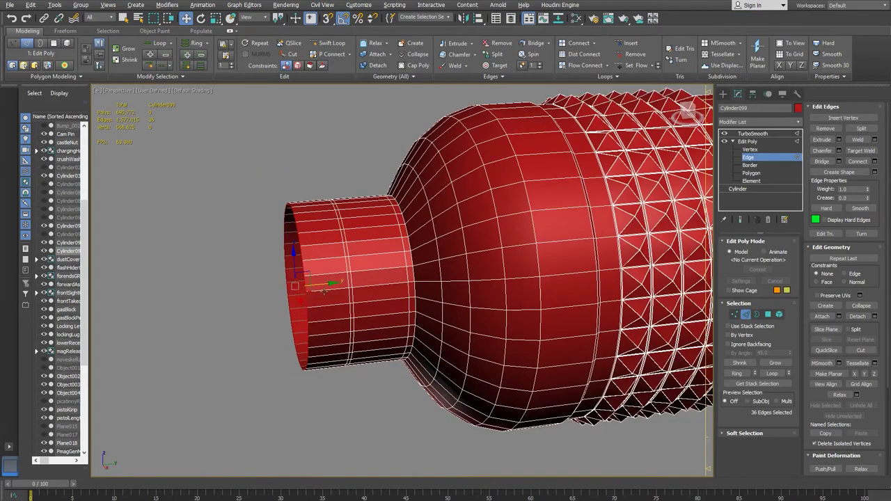
{"action": "left_click_drag", "start_coordinate": [325, 284], "coordinate": [249, 285]}
{"action": "key", "text": "r"}
{"action": "middle_click_drag", "start_coordinate": [237, 310], "coordinate": [264, 309], "text": "alt"}
{"action": "left_click_drag", "start_coordinate": [212, 292], "coordinate": [150, 339]}
{"action": "mouse_move", "coordinate": [285, 288]}
{"action": "middle_mouse_down", "text": "alt"}
{"action": "mouse_move", "coordinate": [292, 282]}
{"action": "mouse_move", "coordinate": [280, 284]}
{"action": "middle_mouse_up", "text": "alt"}
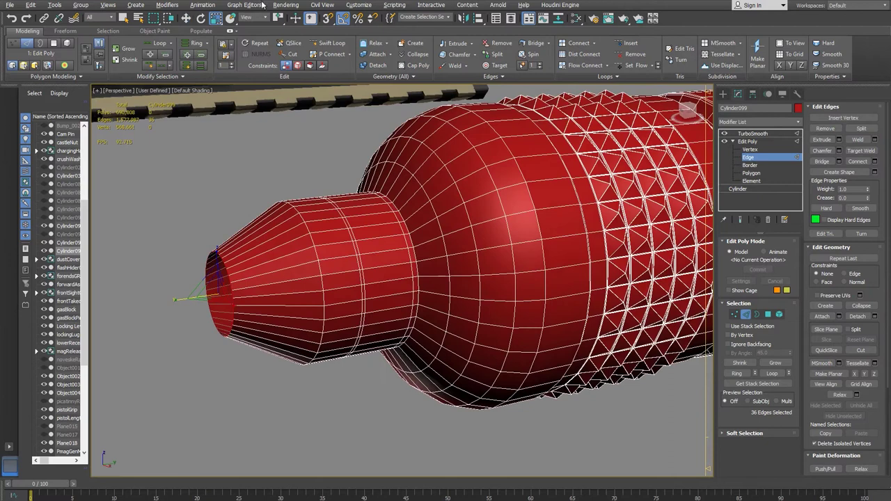
- Connect the full ring of lengthwise edges on the tapered tip with 1 segment and scale the new loop up
{"action": "left_click", "coordinate": [279, 306]}
{"action": "left_click", "coordinate": [738, 374]}
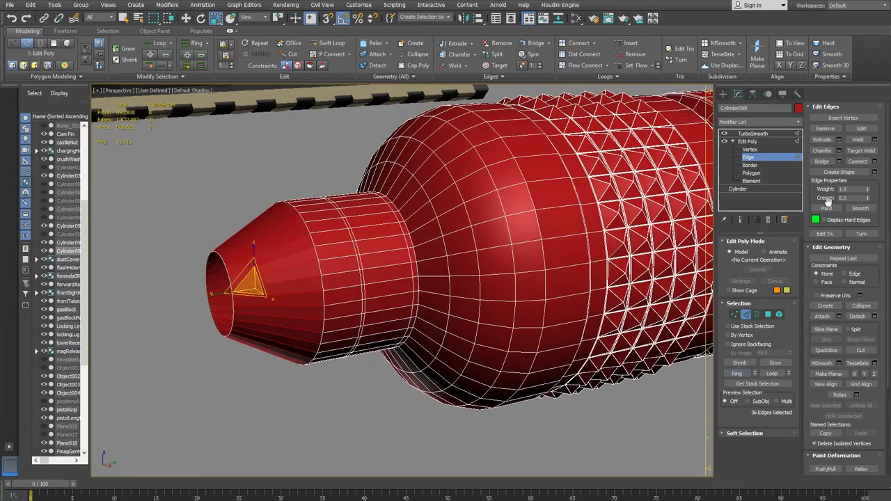
{"action": "key", "text": "ctrl+shift+e"}
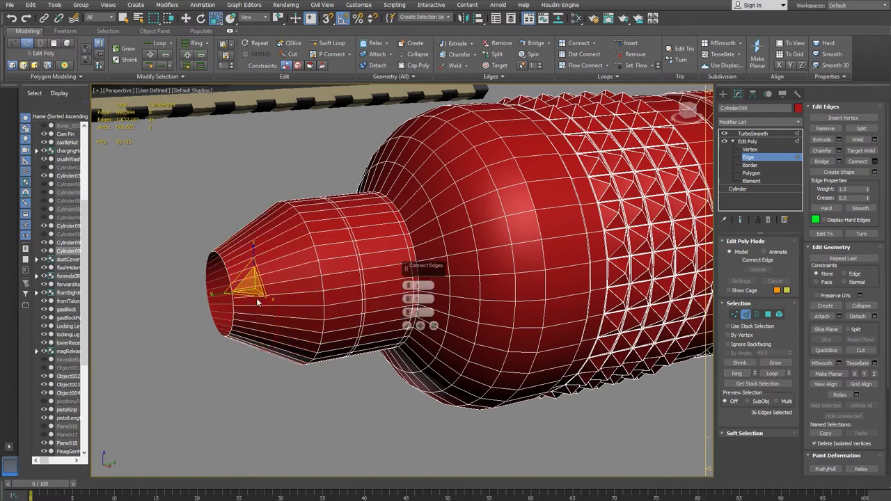
{"action": "left_click", "coordinate": [407, 325]}
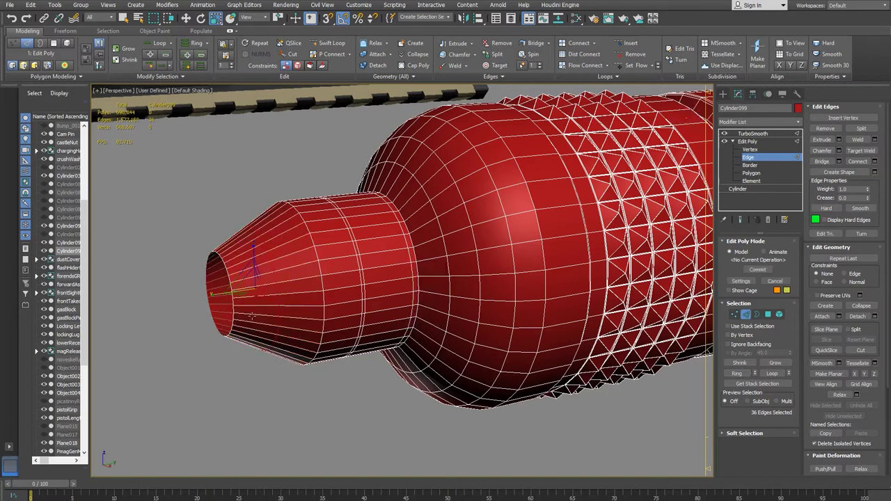
{"action": "middle_click_drag", "start_coordinate": [408, 325], "coordinate": [327, 307], "text": "alt"}
{"action": "left_click_drag", "start_coordinate": [253, 288], "coordinate": [316, 277]}
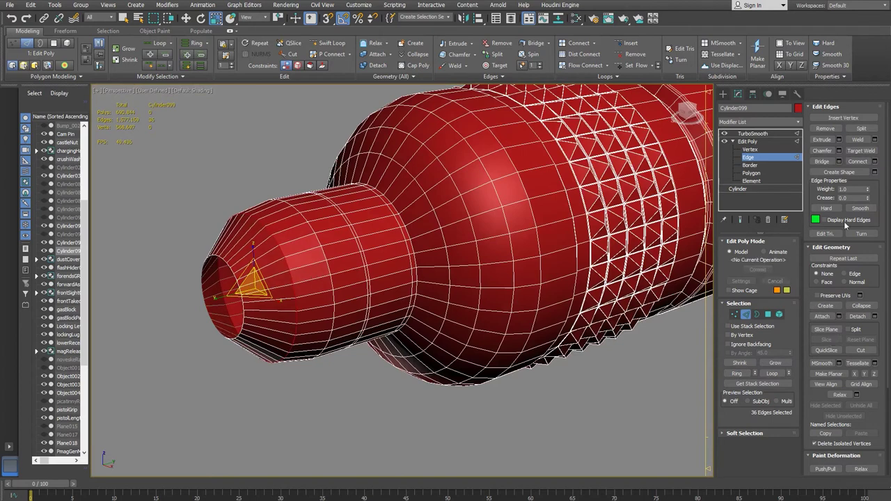
- Chamfer the new edge loop on the tip with 2 segments and an amount of 4.541
{"action": "left_click", "coordinate": [822, 151]}
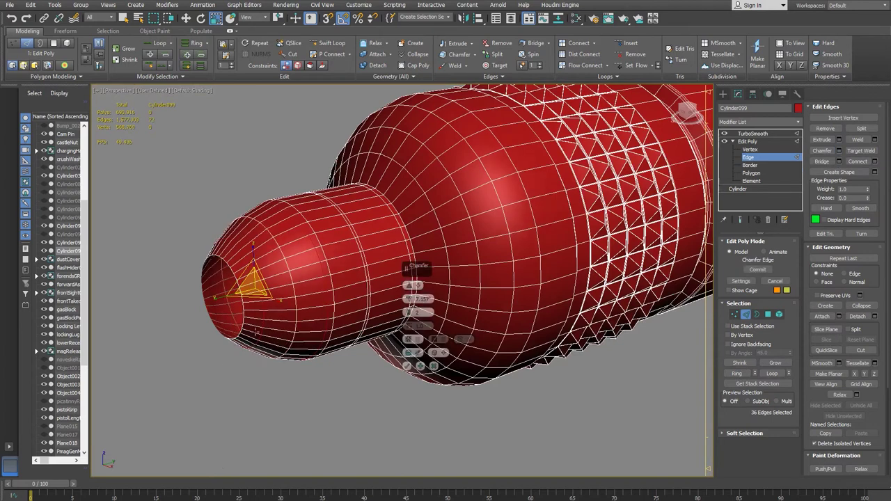
{"action": "left_click_drag", "start_coordinate": [411, 305], "coordinate": [413, 307]}
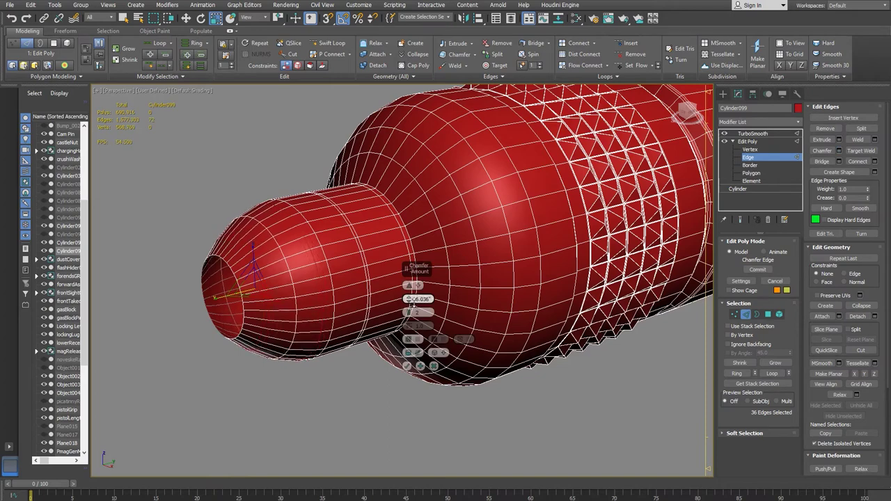
{"action": "middle_click_drag", "start_coordinate": [319, 377], "coordinate": [250, 384], "text": "alt"}
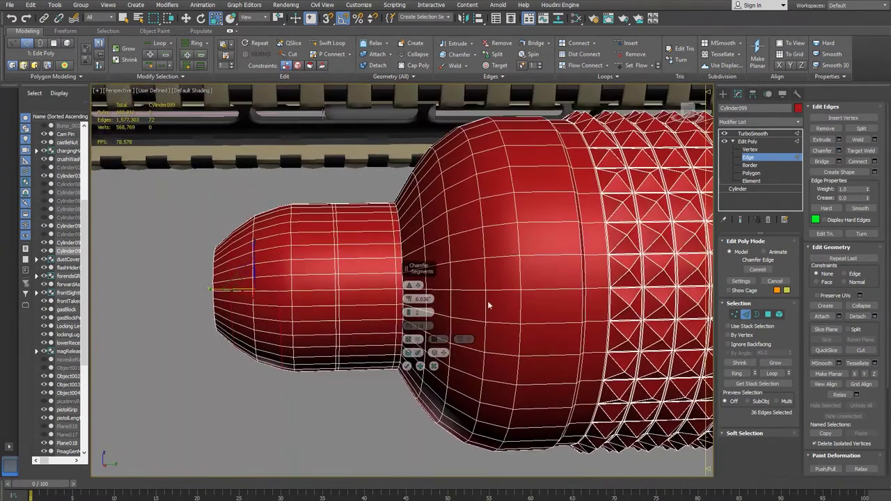
{"action": "left_click_drag", "start_coordinate": [410, 302], "coordinate": [410, 300]}
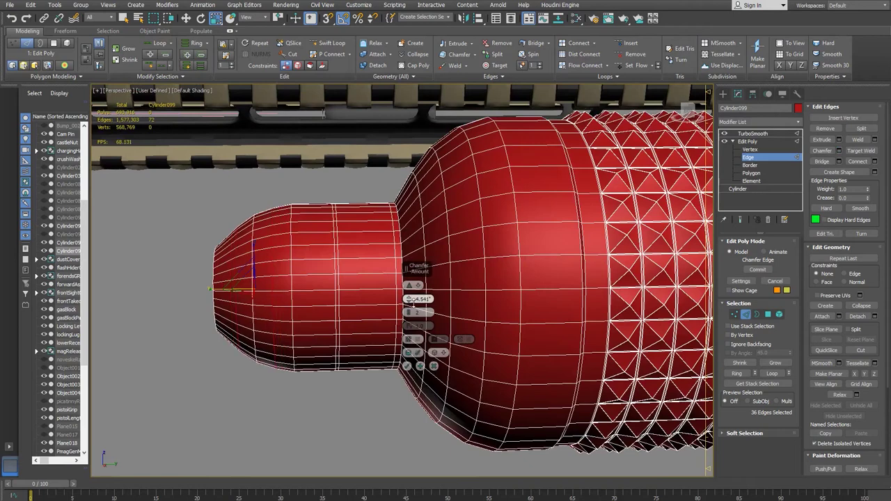
{"action": "middle_click_drag", "start_coordinate": [213, 369], "coordinate": [267, 366], "text": "alt"}
{"action": "middle_click_drag", "start_coordinate": [257, 280], "coordinate": [257, 322], "text": "alt"}
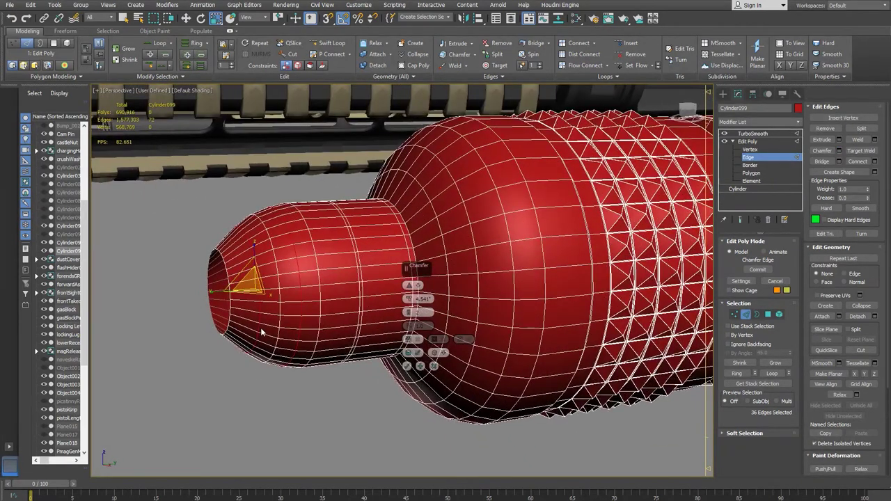
{"action": "left_click", "coordinate": [259, 332]}
{"action": "left_click", "coordinate": [257, 326]}
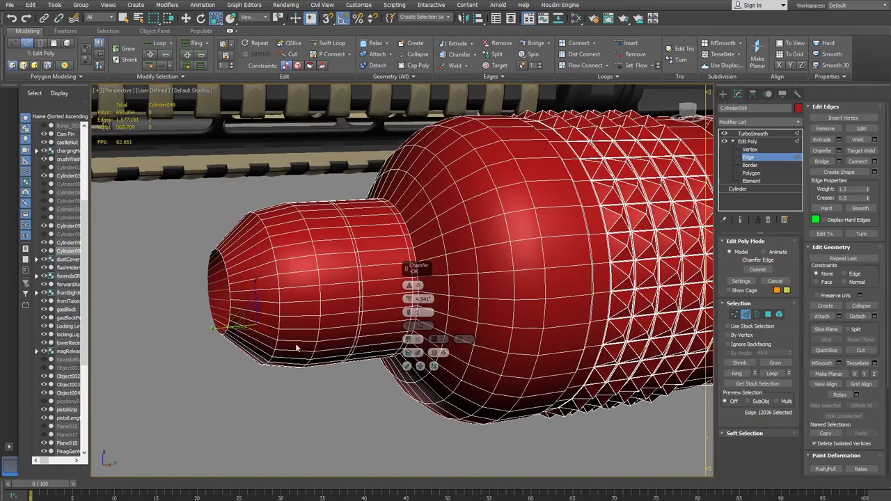
{"action": "left_click", "coordinate": [280, 303]}
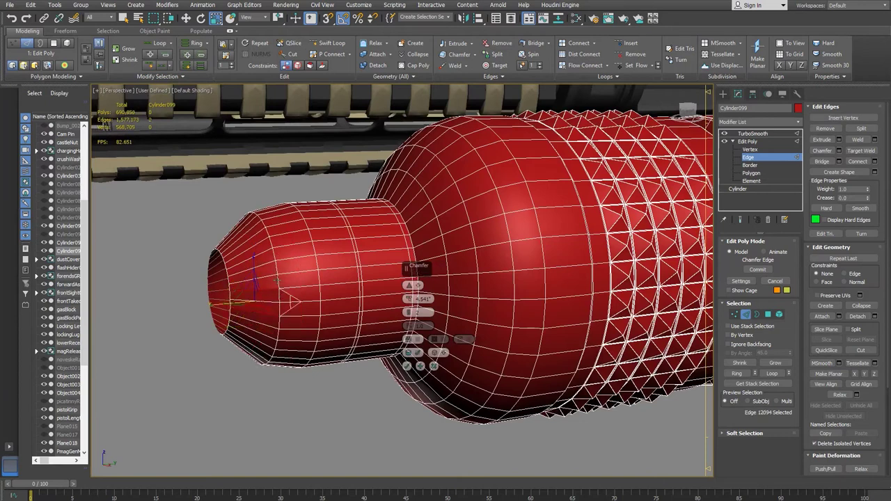
{"action": "double_click", "coordinate": [276, 280]}
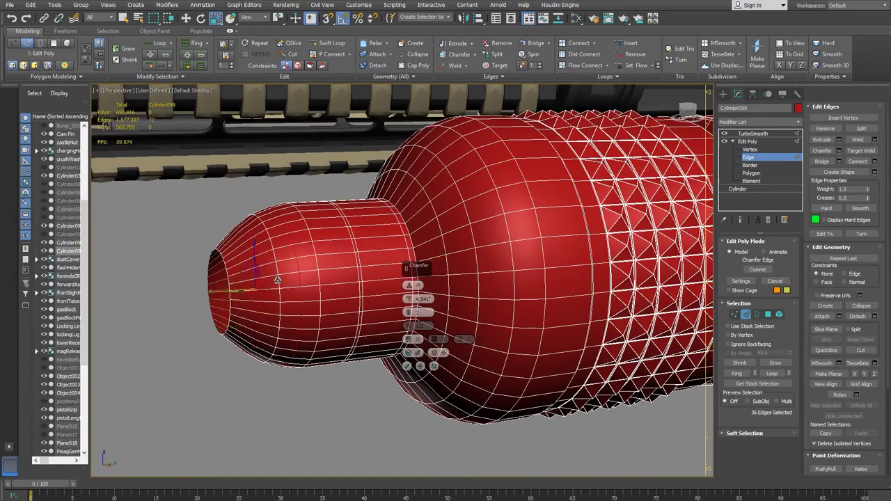
{"action": "left_click", "coordinate": [407, 367]}
- Select the edge loop just behind the tip's opening and fine-tune its scale
{"action": "double_click", "coordinate": [259, 306]}
{"action": "key", "text": "w"}
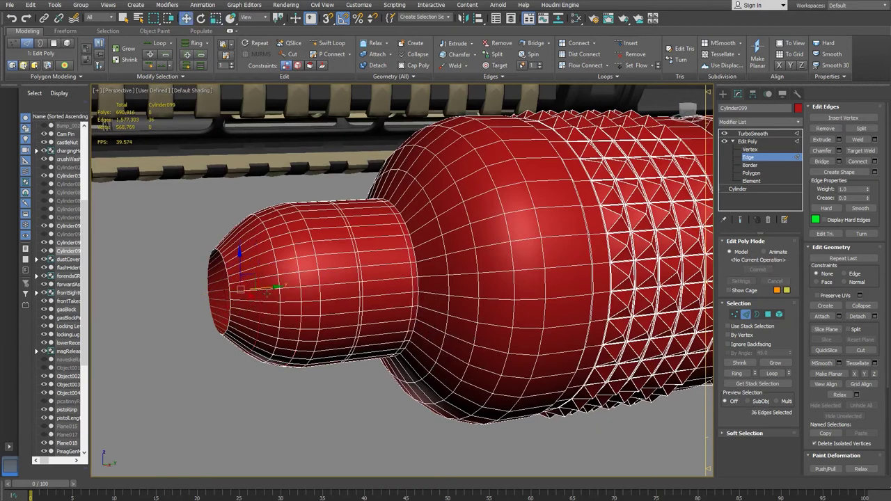
{"action": "key", "text": "r"}
{"action": "left_click_drag", "start_coordinate": [232, 286], "coordinate": [232, 289]}
- Move the edge loop around the tip's opening slightly inward along the axis, and compare the tip with the reference photo
{"action": "middle_click_drag", "start_coordinate": [273, 331], "coordinate": [439, 343], "text": "alt"}
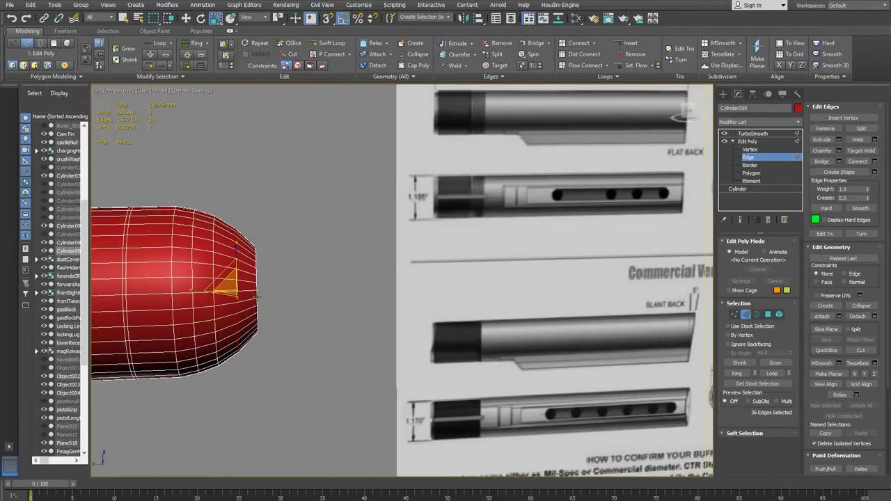
{"action": "double_click", "coordinate": [257, 297]}
{"action": "key", "text": "w"}
{"action": "left_click_drag", "start_coordinate": [226, 291], "coordinate": [216, 290]}
{"action": "middle_click_drag", "start_coordinate": [244, 302], "coordinate": [105, 320], "text": "alt"}
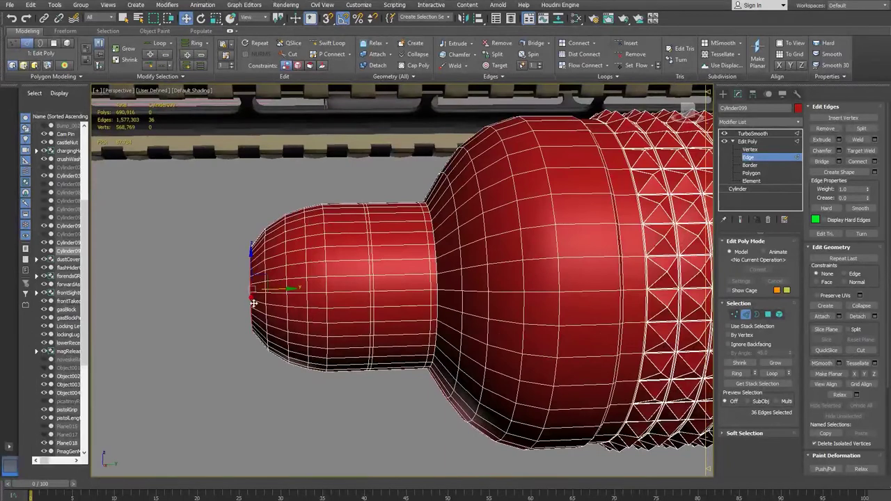
{"action": "scroll", "coordinate": [295, 306], "scroll_direction": "down", "scroll_amount": 3}
{"action": "key", "text": "alt+Tab"}
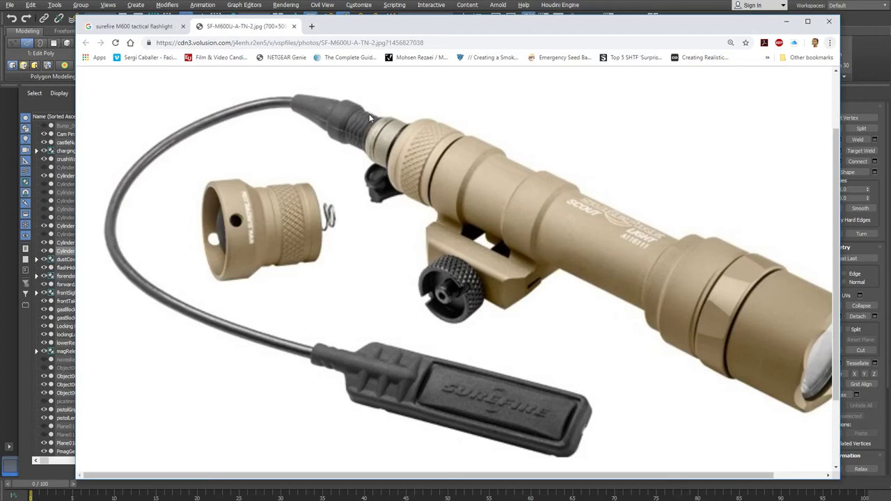
{"action": "key", "text": "alt+Tab"}
- Rescale the edge loop around the tip's opening, adjust its position along the axis, and check the reference photo again
{"action": "mouse_move", "coordinate": [283, 314]}
{"action": "middle_mouse_down", "text": "alt"}
{"action": "mouse_move", "coordinate": [324, 311]}
{"action": "mouse_move", "coordinate": [294, 316]}
{"action": "middle_mouse_up", "text": "alt"}
{"action": "scroll", "coordinate": [292, 315], "scroll_direction": "up", "scroll_amount": 4}
{"action": "scroll", "coordinate": [284, 285], "scroll_direction": "up", "scroll_amount": 2}
{"action": "middle_click_drag", "start_coordinate": [269, 282], "coordinate": [297, 283], "text": "alt"}
{"action": "key", "text": "r"}
{"action": "left_click_drag", "start_coordinate": [265, 265], "coordinate": [292, 266]}
{"action": "middle_click_drag", "start_coordinate": [292, 266], "coordinate": [294, 274], "text": "alt"}
{"action": "key", "text": "q"}
{"action": "key", "text": "w"}
{"action": "left_click_drag", "start_coordinate": [301, 273], "coordinate": [300, 276]}
{"action": "mouse_move", "coordinate": [315, 308]}
{"action": "middle_mouse_down", "text": "alt"}
{"action": "mouse_move", "coordinate": [404, 312]}
{"action": "mouse_move", "coordinate": [327, 305]}
{"action": "middle_mouse_up", "text": "alt"}
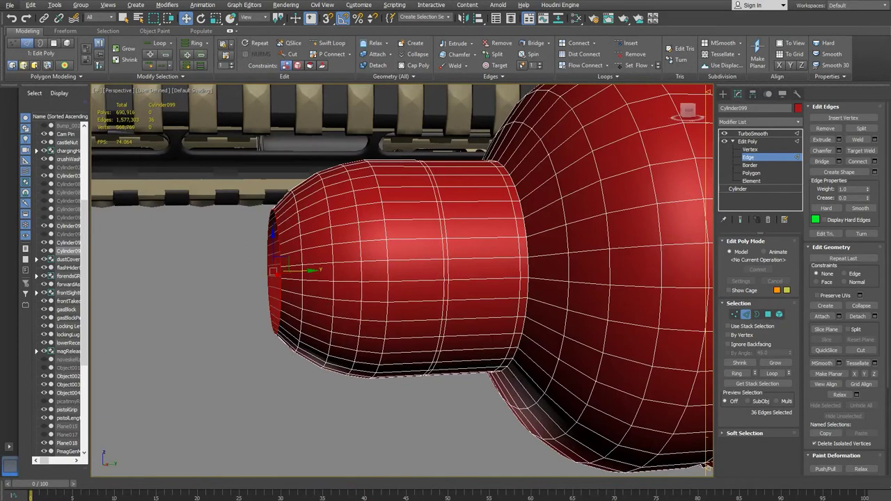
{"action": "left_click", "coordinate": [285, 490]}
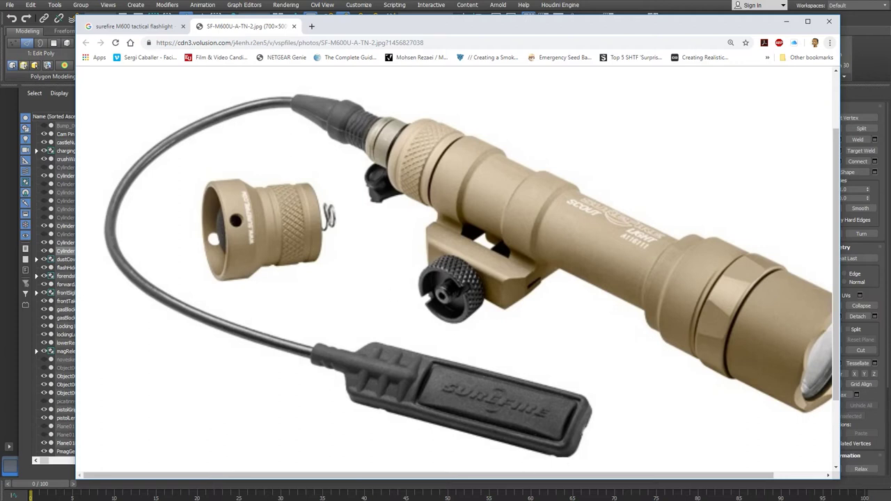
- Extrude the edge loop around the tip's opening outward along the axis into a straight neck, checking it against the reference photo
{"action": "key", "text": "alt+Tab"}
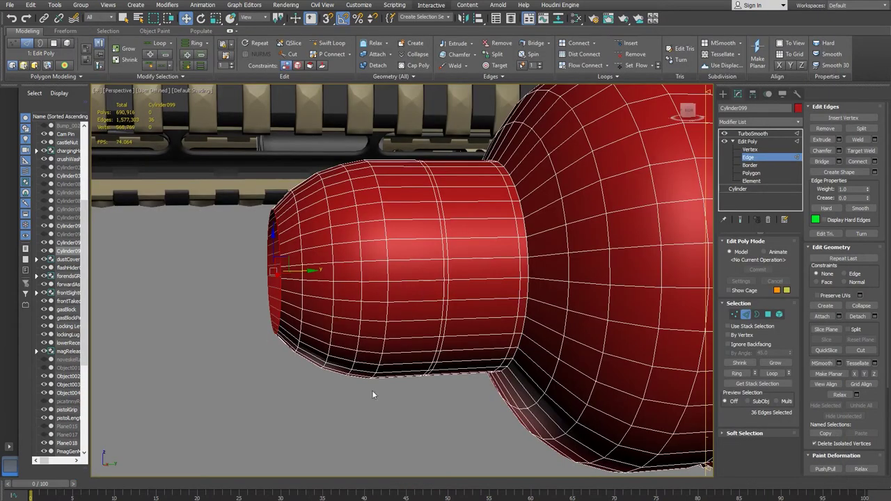
{"action": "left_click", "coordinate": [289, 484]}
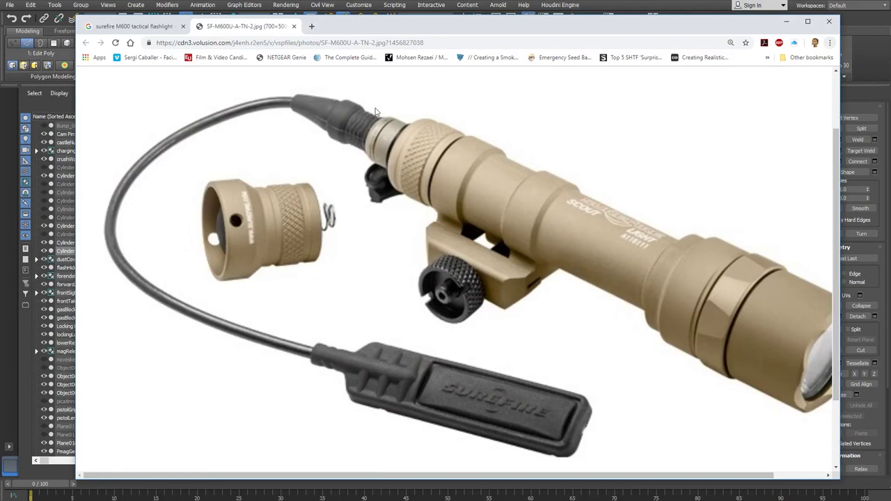
{"action": "key", "text": "alt+Tab"}
{"action": "left_click_drag", "start_coordinate": [303, 272], "coordinate": [185, 266], "text": "shift"}
{"action": "middle_click_drag", "start_coordinate": [203, 368], "coordinate": [274, 368], "text": "alt"}
{"action": "key", "text": "alt+Tab"}
{"action": "key", "text": "alt+Tab"}
{"action": "middle_click_drag", "start_coordinate": [315, 375], "coordinate": [336, 367], "text": "alt"}
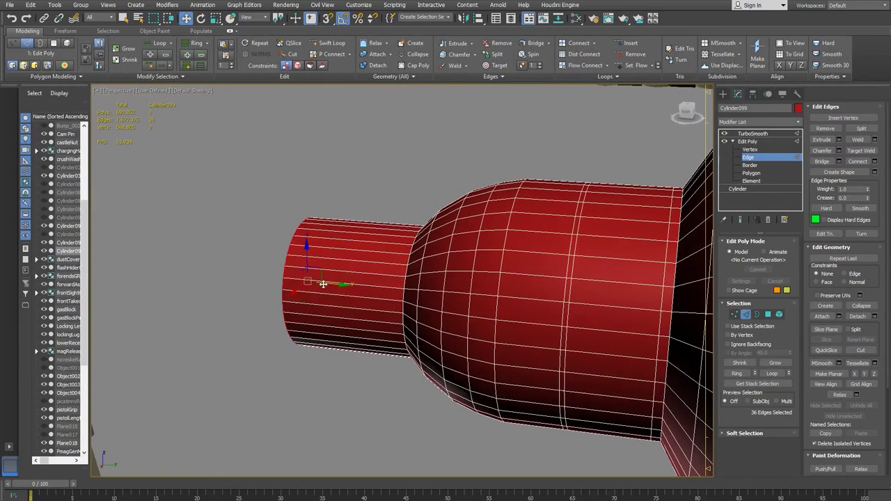
- Extrude the neck's open end slightly, flare it by scaling it up, and extend it into a short, wider collar matching the reference photo
{"action": "left_click_drag", "start_coordinate": [338, 286], "coordinate": [332, 277]}
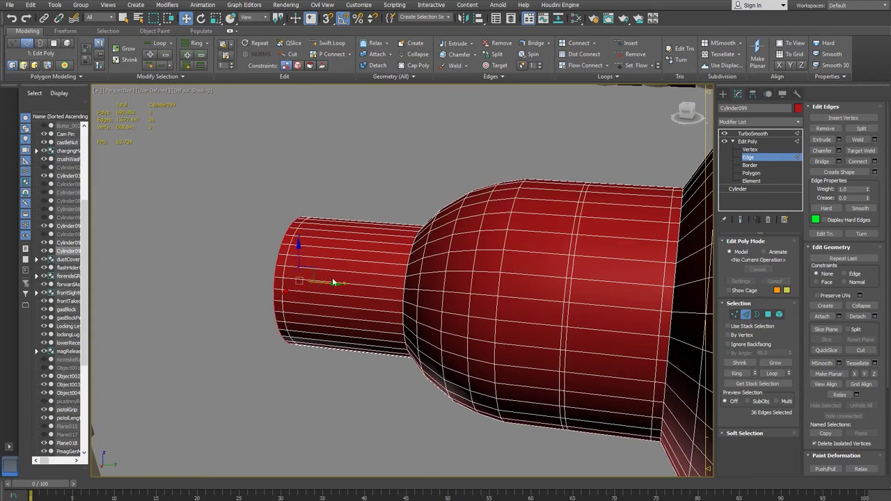
{"action": "key", "text": "s"}
{"action": "key", "text": "r"}
{"action": "left_click_drag", "start_coordinate": [301, 279], "coordinate": [311, 276]}
{"action": "key", "text": "alt+Tab"}
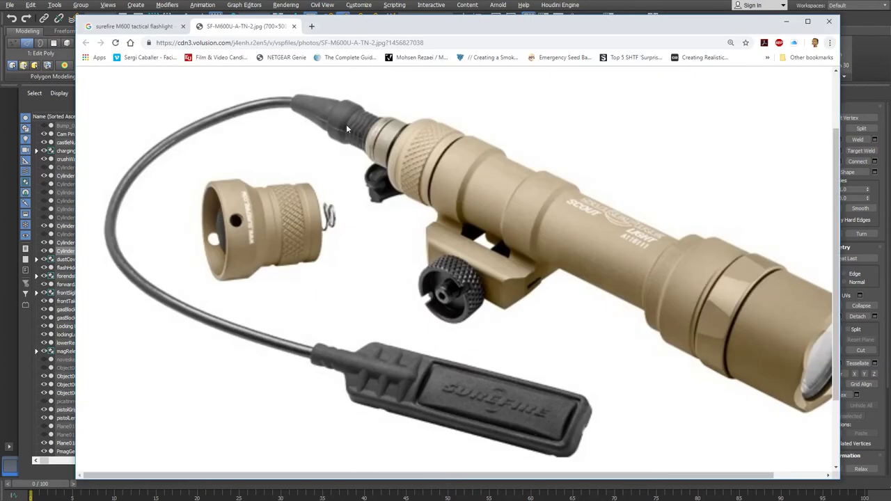
{"action": "key", "text": "alt+Tab"}
{"action": "left_click_drag", "start_coordinate": [306, 279], "coordinate": [278, 267]}
{"action": "key", "text": "w"}
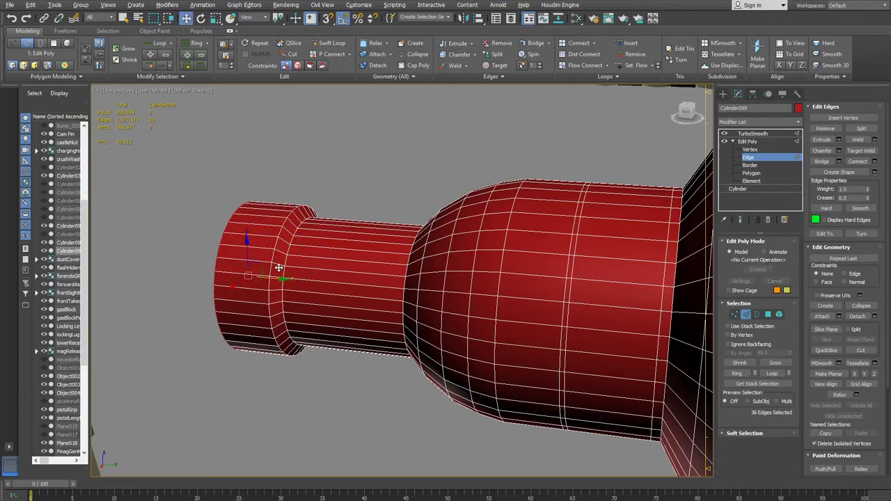
{"action": "key", "text": "alt+Tab"}
{"action": "key", "text": "alt+Tab"}
{"action": "middle_click_drag", "start_coordinate": [281, 272], "coordinate": [295, 270], "text": "alt"}
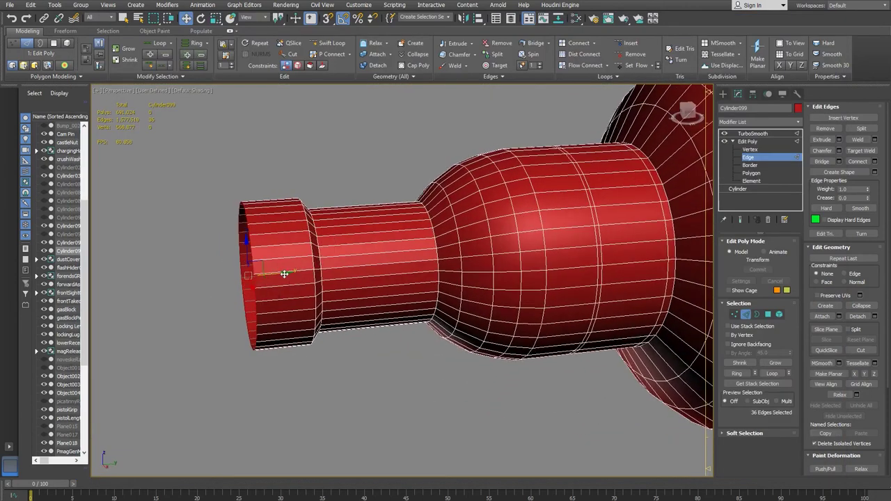
- Extrude the collar's open edge loop inward by scaling, offset it slightly outward as a bevel, and compare it with the reference photo
{"action": "middle_click_drag", "start_coordinate": [287, 274], "coordinate": [282, 336], "text": "alt"}
{"action": "key", "text": "r"}
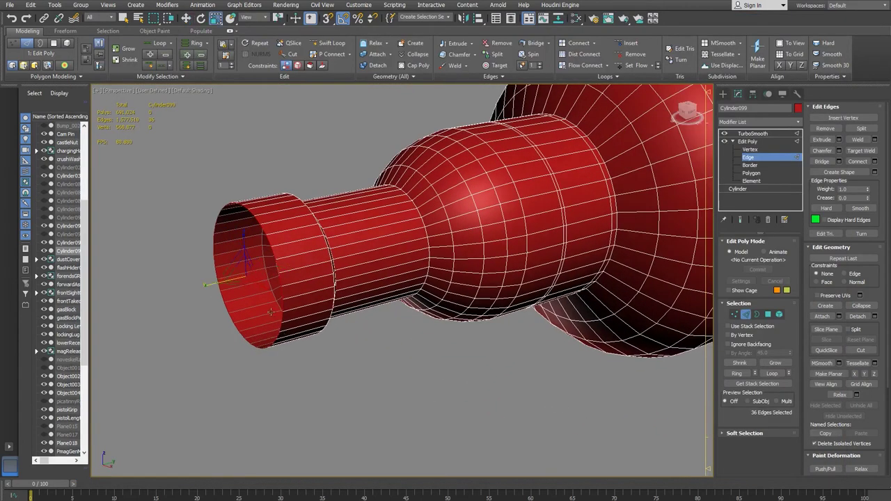
{"action": "left_click_drag", "start_coordinate": [238, 278], "coordinate": [219, 285], "text": "shift"}
{"action": "key", "text": "w"}
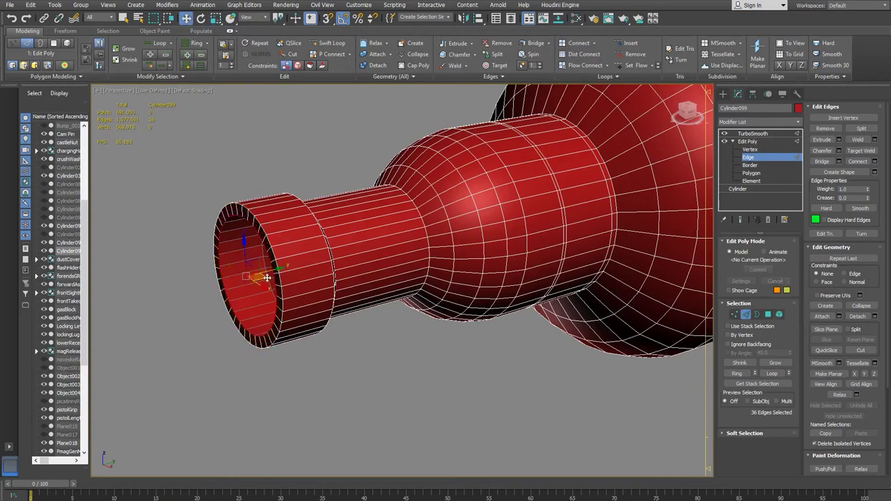
{"action": "left_click_drag", "start_coordinate": [278, 268], "coordinate": [272, 270]}
{"action": "middle_click_drag", "start_coordinate": [272, 269], "coordinate": [266, 307], "text": "alt"}
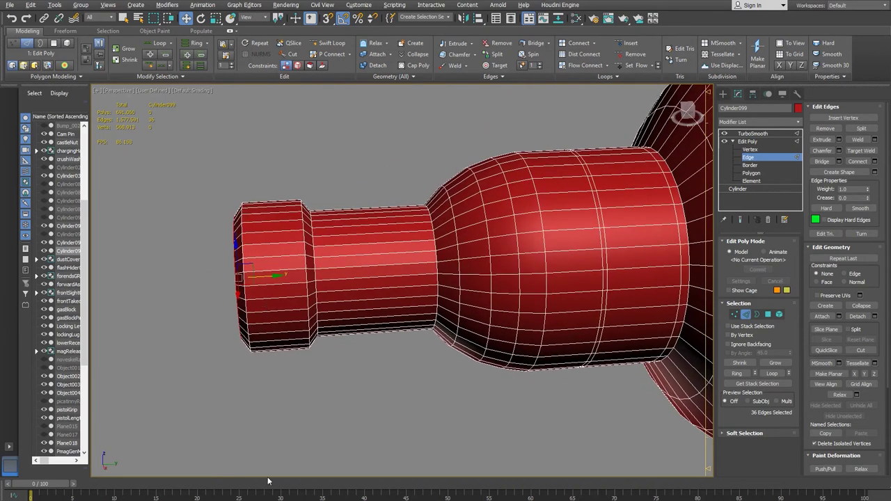
{"action": "key", "text": "alt+Tab"}
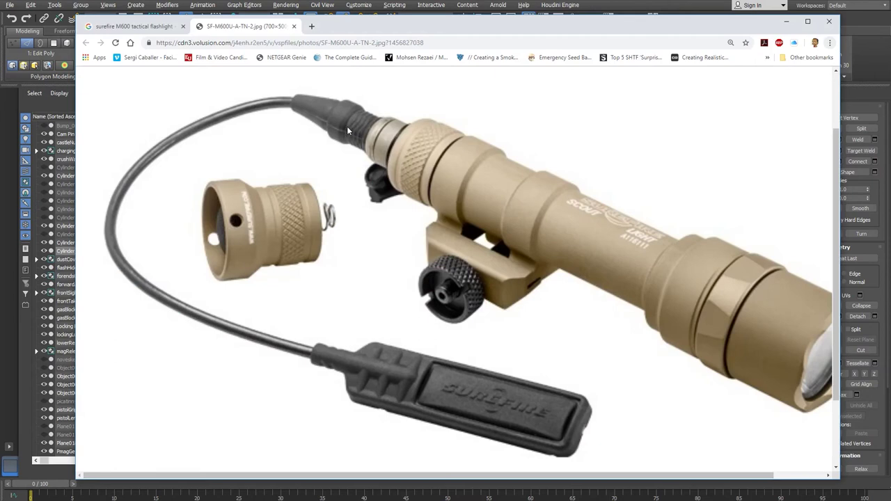
{"action": "key", "text": "alt+Tab"}
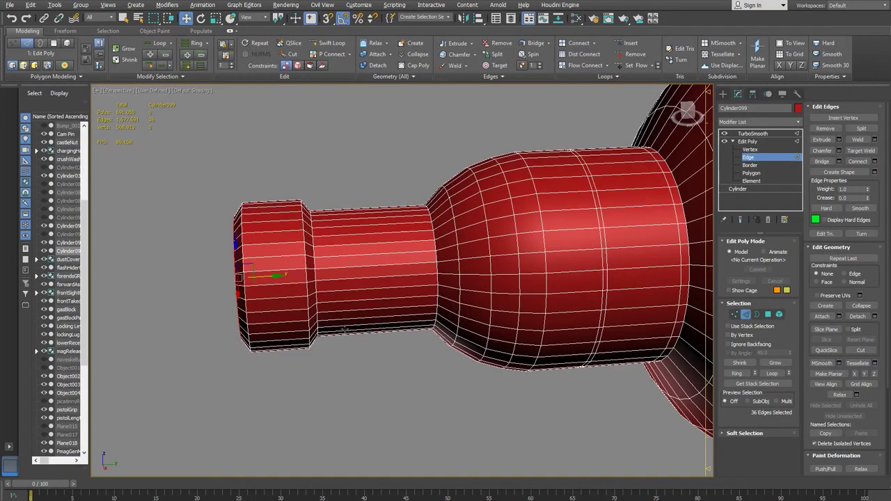
- Extrude the collar's open edge loop along the axis as a short narrow band followed by a long straight section
{"action": "left_click_drag", "start_coordinate": [273, 278], "coordinate": [253, 278]}
{"action": "key", "text": "alt+Tab"}
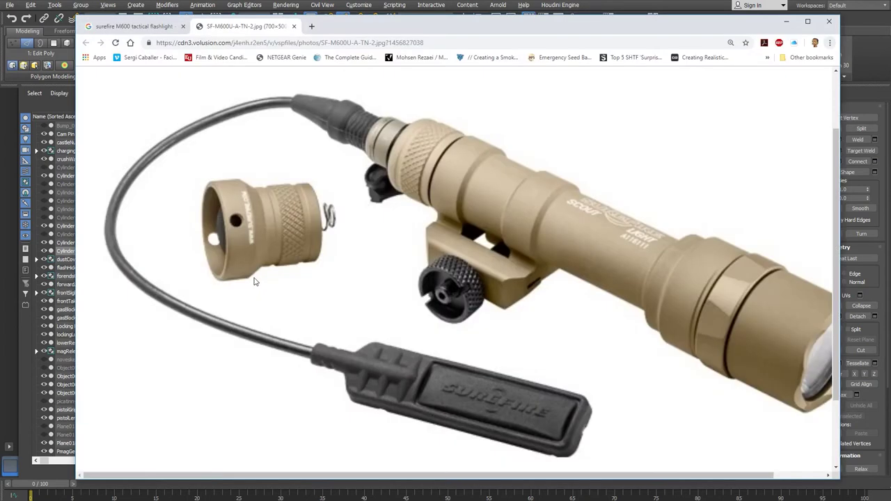
{"action": "key", "text": "alt+Tab"}
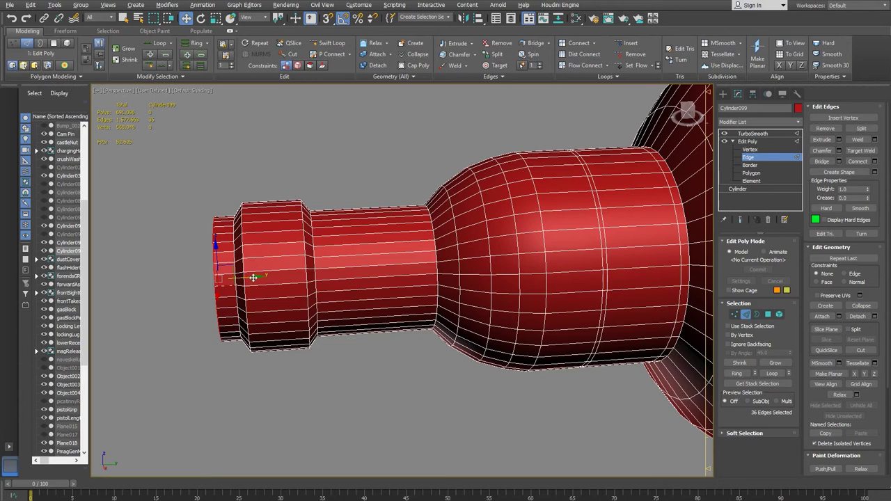
{"action": "left_click_drag", "start_coordinate": [254, 277], "coordinate": [124, 278], "text": "shift"}
{"action": "middle_click_drag", "start_coordinate": [292, 317], "coordinate": [397, 313]}
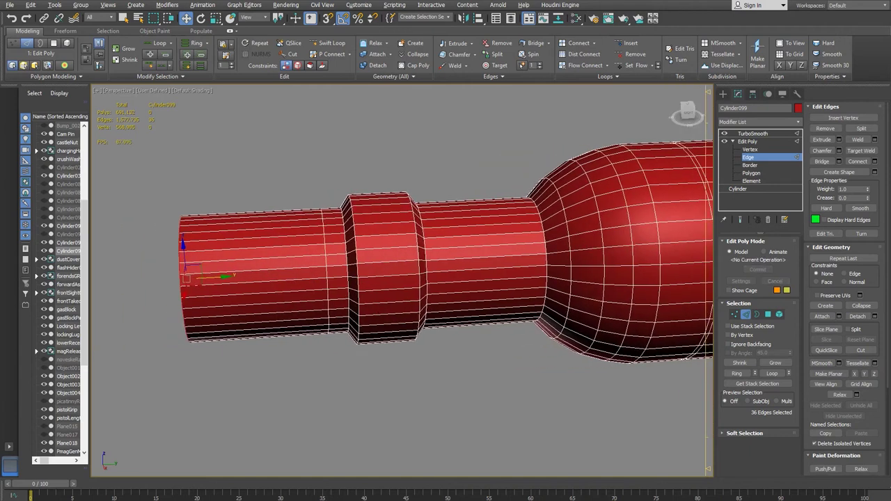
- Scale down the end edge loop of the long section to taper it, matching the reference photo
{"action": "mouse_move", "coordinate": [241, 499]}
{"action": "left_click", "coordinate": [293, 482]}
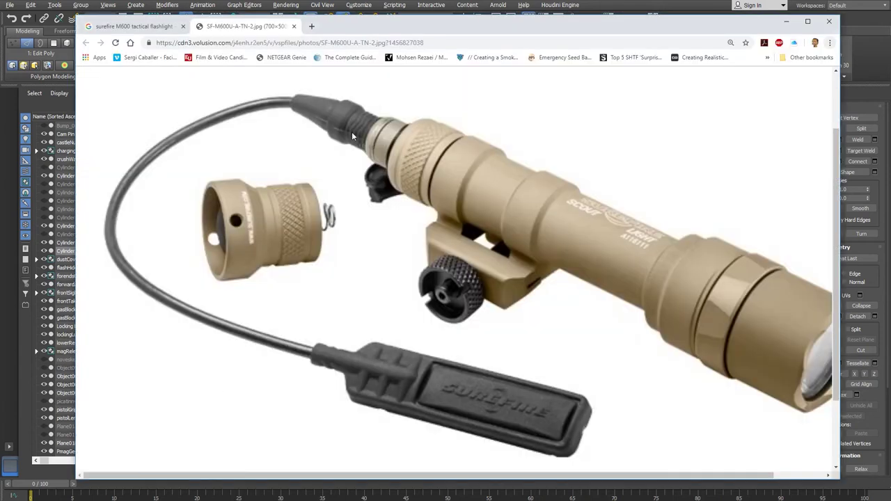
{"action": "left_click", "coordinate": [327, 3]}
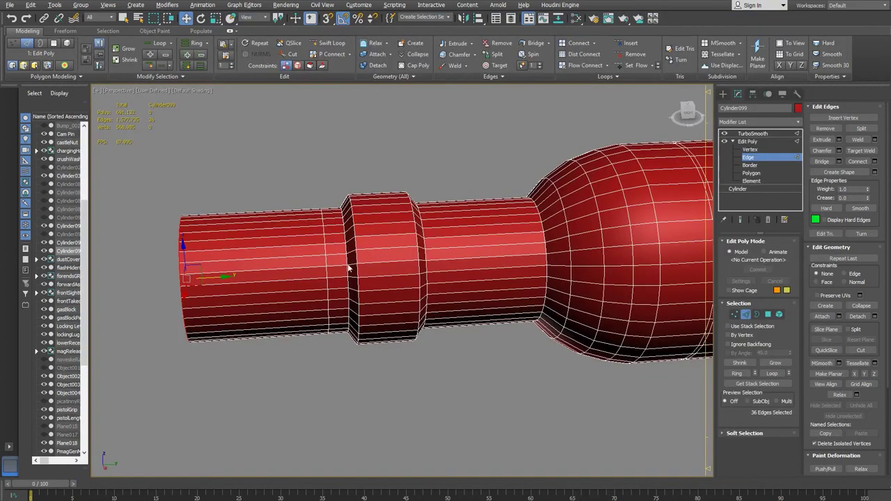
{"action": "key", "text": "r"}
{"action": "left_click_drag", "start_coordinate": [174, 283], "coordinate": [146, 313]}
{"action": "middle_click_drag", "start_coordinate": [220, 366], "coordinate": [304, 375], "text": "alt"}
{"action": "left_click_drag", "start_coordinate": [190, 273], "coordinate": [197, 273]}
{"action": "key", "text": "alt+Tab"}
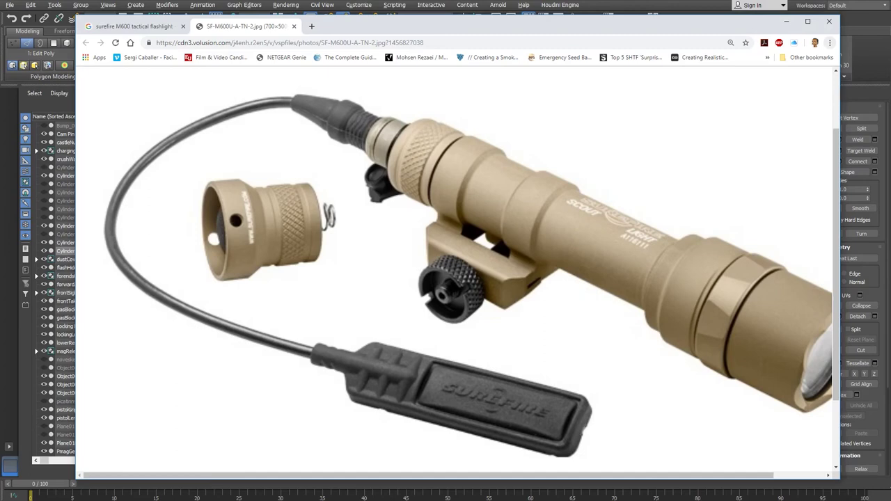
{"action": "key", "text": "alt+Tab"}
{"action": "scroll", "coordinate": [331, 245], "scroll_direction": "down", "scroll_amount": 2}
{"action": "middle_click_drag", "start_coordinate": [331, 245], "coordinate": [316, 290], "text": "alt"}
{"action": "scroll", "coordinate": [316, 291], "scroll_direction": "down", "scroll_amount": 4}
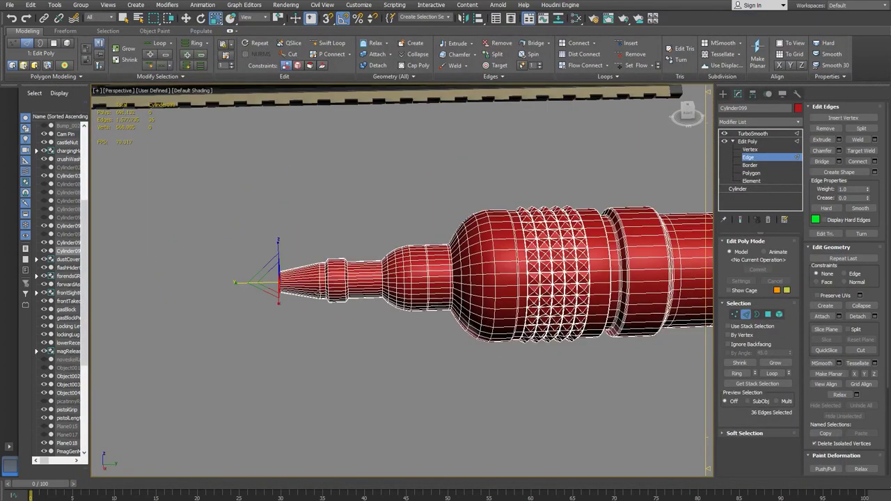
{"action": "middle_click_drag", "start_coordinate": [432, 295], "coordinate": [476, 289]}
{"action": "scroll", "coordinate": [372, 303], "scroll_direction": "up", "scroll_amount": 5}
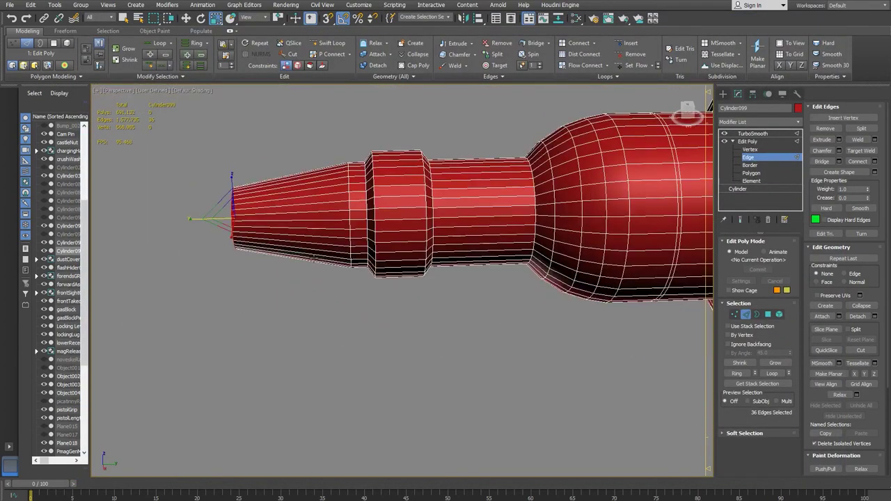
- Extrude the tapered end's open edge loop inward to form a flat rim, and extend it back inside the tip as an inner wall
{"action": "middle_click_drag", "start_coordinate": [239, 276], "coordinate": [332, 293], "text": "alt"}
{"action": "middle_click_drag", "start_coordinate": [216, 122], "coordinate": [309, 282]}
{"action": "middle_click_drag", "start_coordinate": [370, 308], "coordinate": [374, 271]}
{"action": "middle_click_drag", "start_coordinate": [354, 406], "coordinate": [356, 377], "text": "alt"}
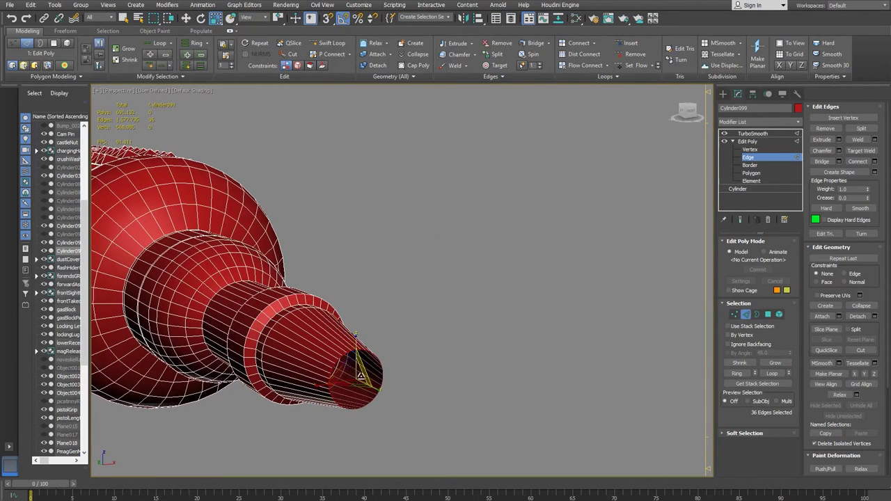
{"action": "left_click_drag", "start_coordinate": [357, 377], "coordinate": [307, 402], "text": "shift"}
{"action": "middle_click_drag", "start_coordinate": [348, 386], "coordinate": [413, 329], "text": "alt"}
{"action": "key", "text": "w"}
{"action": "key", "text": "z"}
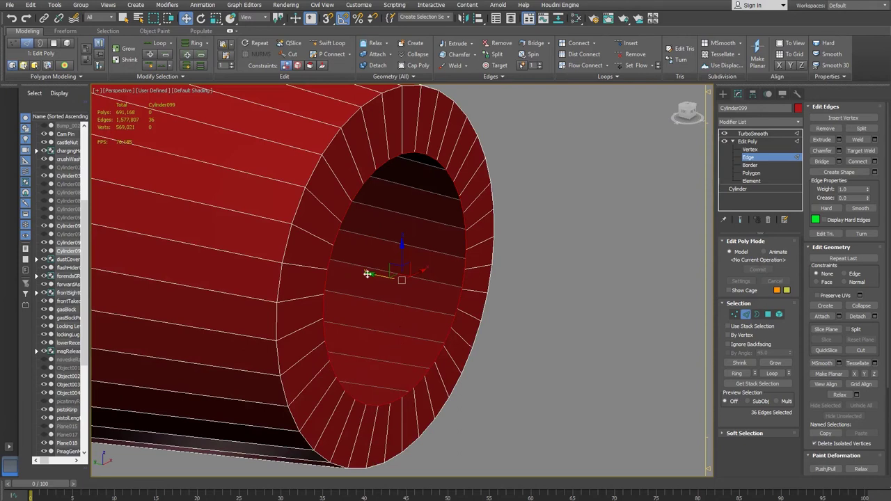
{"action": "middle_click_drag", "start_coordinate": [126, 208], "coordinate": [322, 334], "text": "alt"}
- Chamfer the outer and inner edge loops of the tapered end's rim with 3 segments
{"action": "left_click", "coordinate": [313, 331]}
{"action": "double_click", "coordinate": [314, 330]}
{"action": "double_click", "coordinate": [353, 317], "text": "ctrl"}
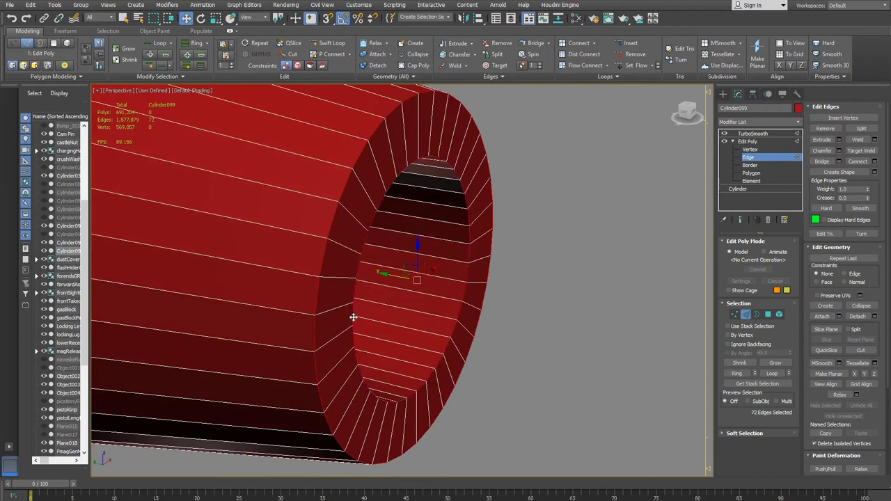
{"action": "left_click", "coordinate": [839, 151]}
{"action": "left_click_drag", "start_coordinate": [409, 299], "coordinate": [409, 302]}
{"action": "right_click", "coordinate": [409, 299]}
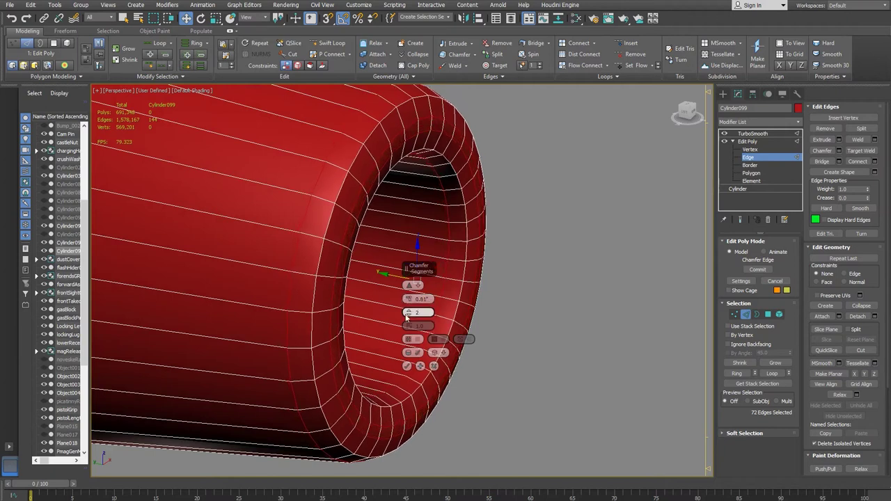
{"action": "left_click_drag", "start_coordinate": [409, 312], "coordinate": [409, 311]}
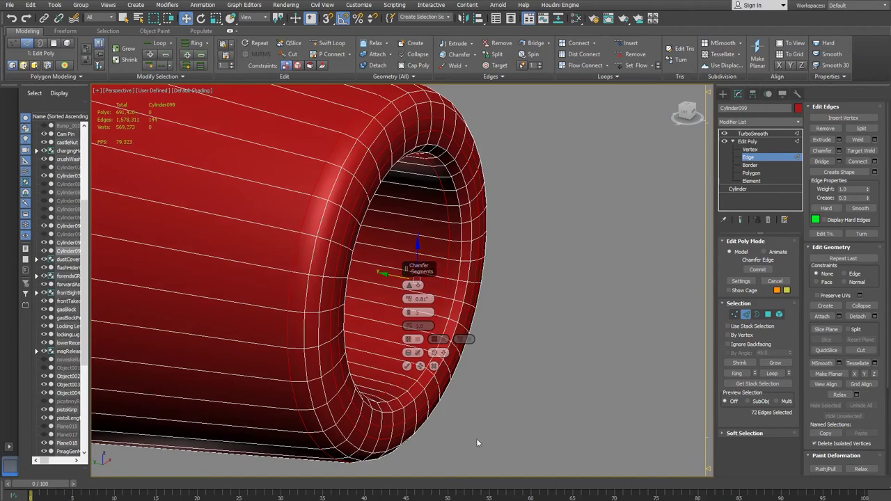
{"action": "middle_click_drag", "start_coordinate": [469, 424], "coordinate": [517, 388], "text": "alt"}
{"action": "left_click", "coordinate": [407, 366]}
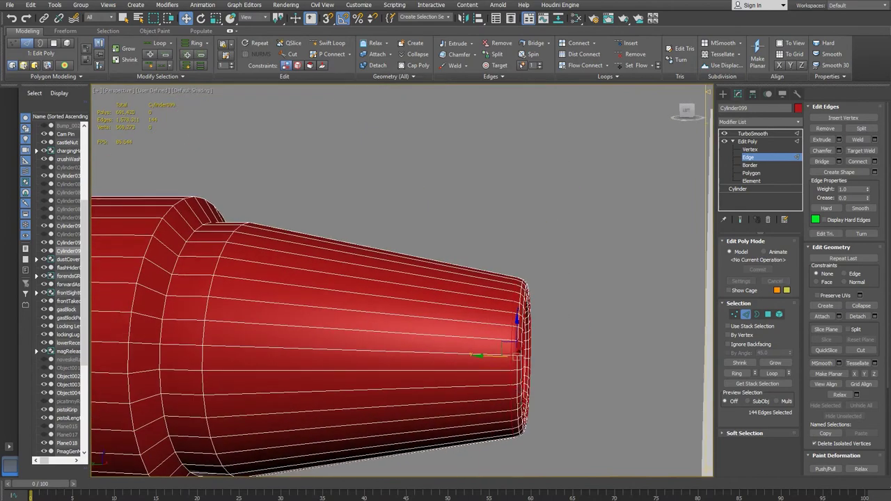
- Examine the finished tapered tip from several angles and compare the flashlight with the reference photo
{"action": "middle_click_drag", "start_coordinate": [480, 363], "coordinate": [461, 353], "text": "alt"}
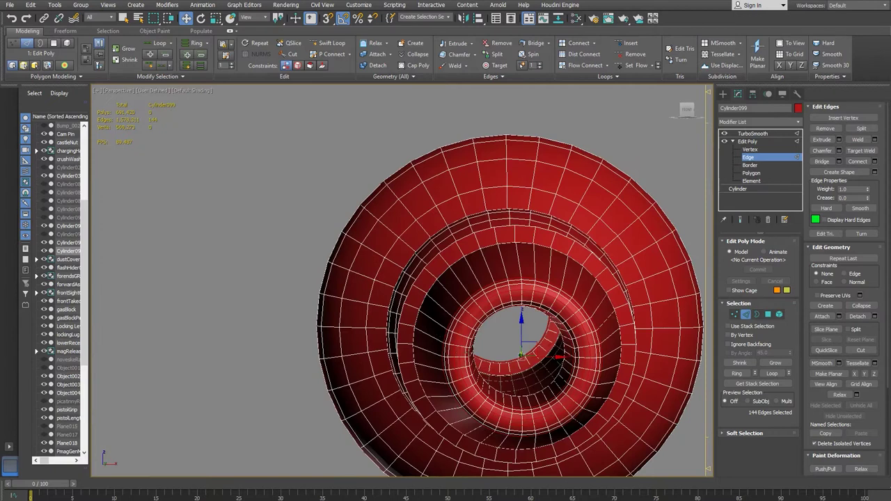
{"action": "scroll", "coordinate": [470, 348], "scroll_direction": "down", "scroll_amount": 3}
{"action": "middle_click_drag", "start_coordinate": [470, 348], "coordinate": [413, 310], "text": "alt"}
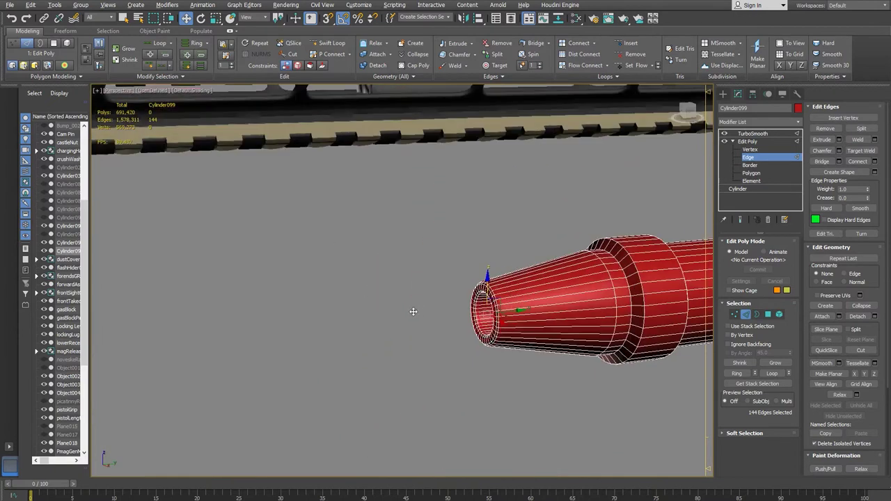
{"action": "scroll", "coordinate": [502, 312], "scroll_direction": "up", "scroll_amount": 4}
{"action": "middle_click_drag", "start_coordinate": [501, 311], "coordinate": [448, 264], "text": "alt"}
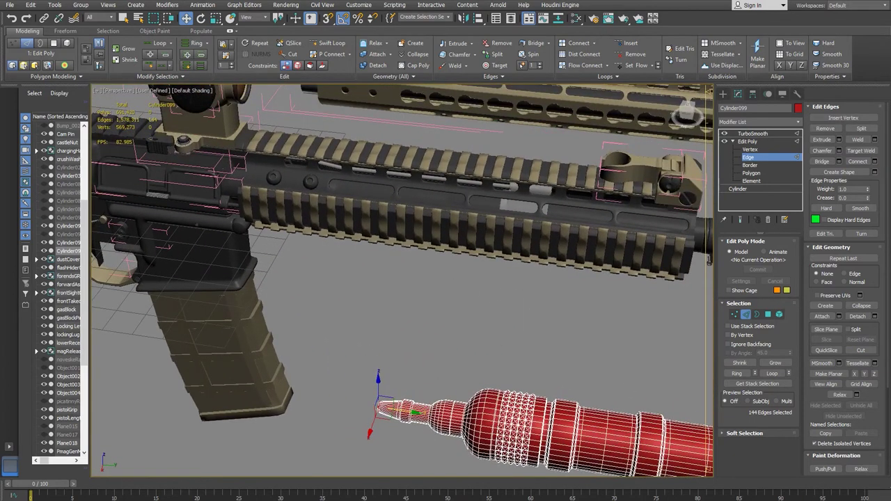
{"action": "mouse_move", "coordinate": [240, 498]}
{"action": "left_click", "coordinate": [290, 480]}
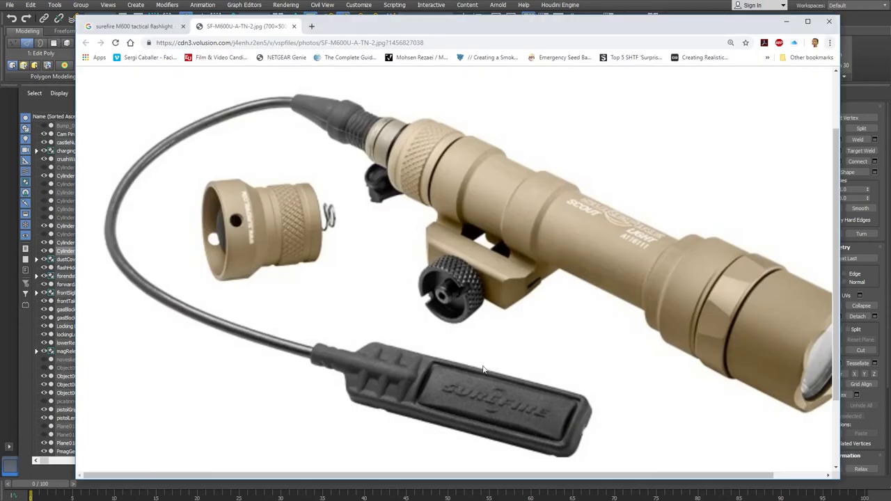
{"action": "key", "text": "alt+Tab"}
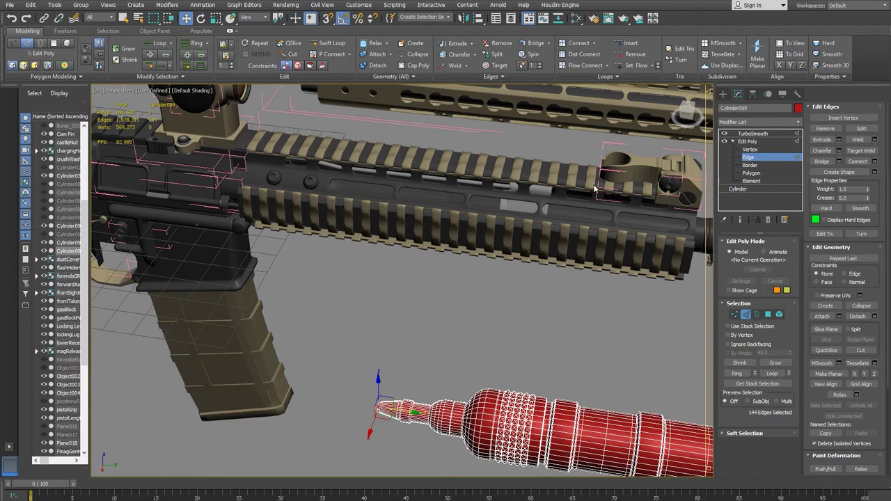
{"action": "middle_click_drag", "start_coordinate": [623, 359], "coordinate": [500, 286]}
{"action": "middle_click_drag", "start_coordinate": [479, 208], "coordinate": [564, 272]}
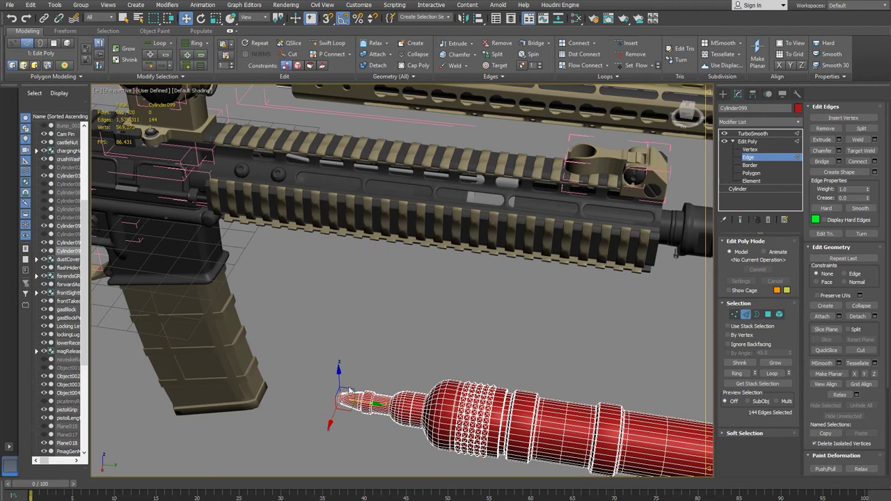
{"action": "mouse_move", "coordinate": [240, 498]}
{"action": "left_click", "coordinate": [291, 482]}
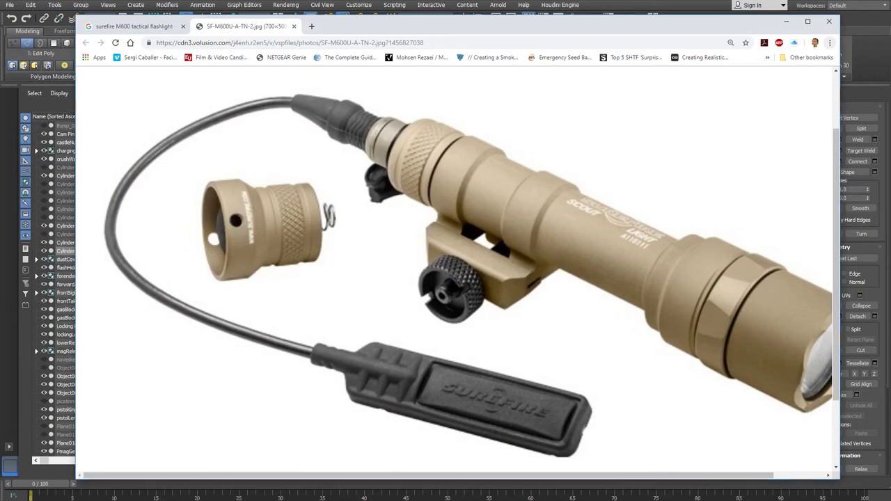
{"action": "key", "text": "alt+Tab"}
- Clear the edge selection and exit edge editing on the flashlight body, bringing its head end into view
{"action": "middle_click_drag", "start_coordinate": [564, 352], "coordinate": [433, 273]}
{"action": "scroll", "coordinate": [428, 273], "scroll_direction": "down", "scroll_amount": 2}
{"action": "mouse_move", "coordinate": [478, 311]}
{"action": "middle_mouse_down", "text": "alt"}
{"action": "mouse_move", "coordinate": [513, 303]}
{"action": "mouse_move", "coordinate": [473, 301]}
{"action": "middle_mouse_up", "text": "alt"}
{"action": "middle_click_drag", "start_coordinate": [575, 332], "coordinate": [441, 280]}
{"action": "scroll", "coordinate": [441, 281], "scroll_direction": "up", "scroll_amount": 4}
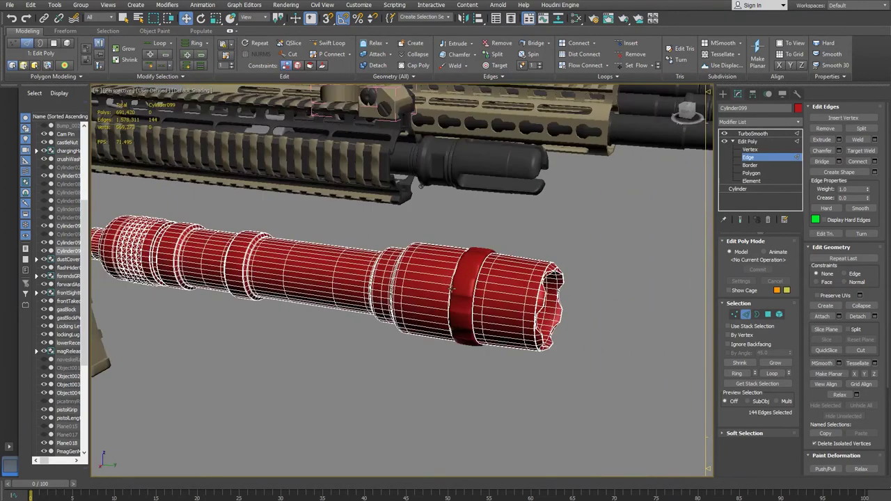
{"action": "left_click", "coordinate": [442, 281]}
{"action": "key", "text": "ctrl+d"}
{"action": "left_click", "coordinate": [749, 158]}
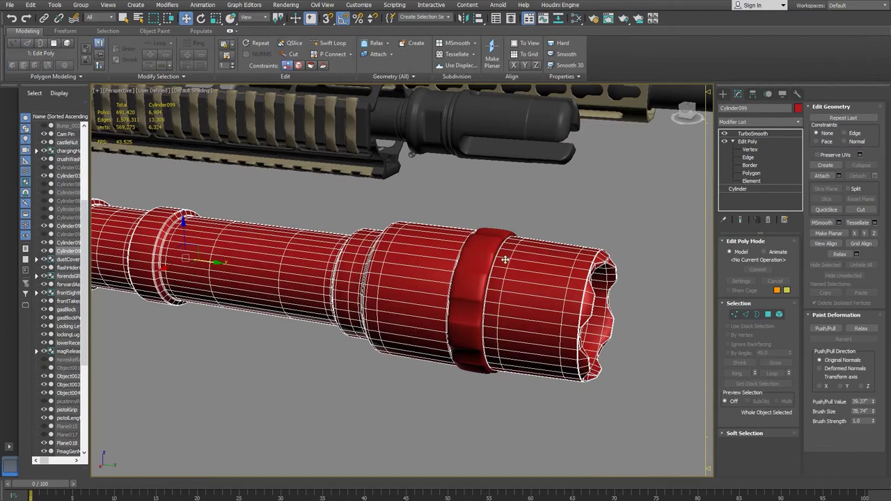
- Delete the smoothing modifier from the separate ring around the flashlight's head, leaving a plain Editable Poly
{"action": "left_click", "coordinate": [480, 268]}
{"action": "right_click", "coordinate": [746, 138]}
{"action": "left_click", "coordinate": [755, 147]}
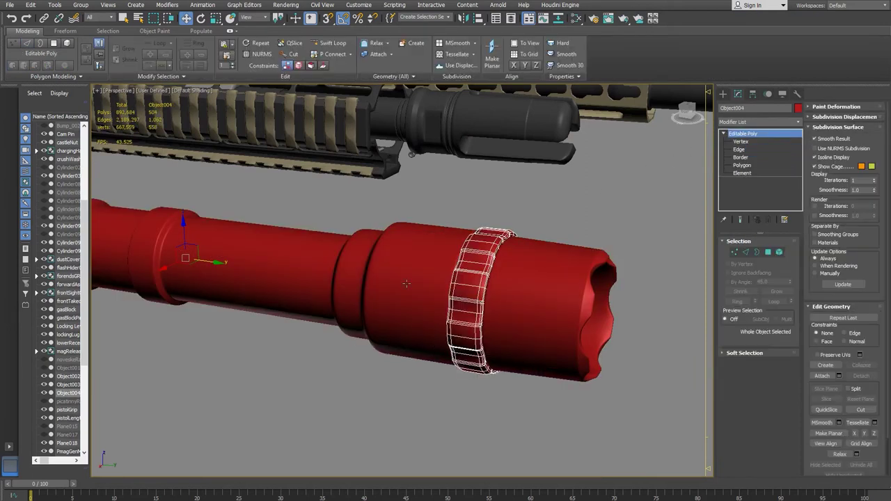
- Attach the ring around the head to the flashlight body at its Edit Poly level, and clear the selection
{"action": "left_click", "coordinate": [496, 328]}
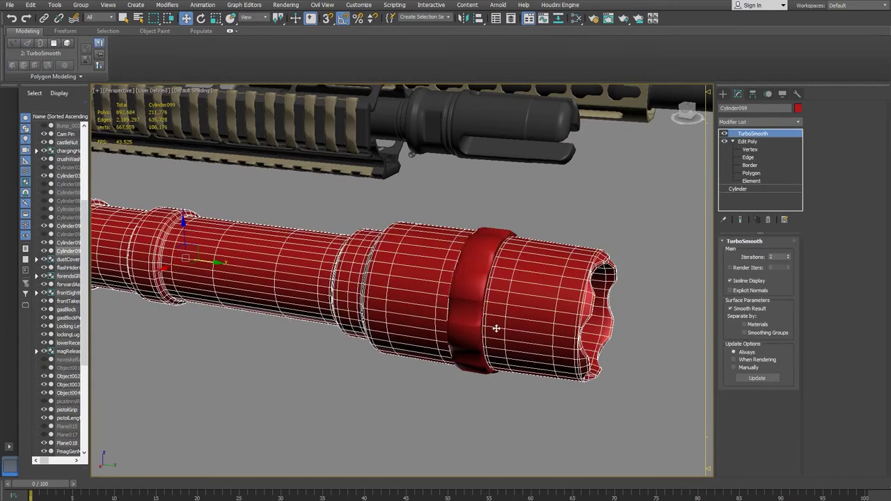
{"action": "left_click", "coordinate": [749, 141]}
{"action": "left_click", "coordinate": [822, 175]}
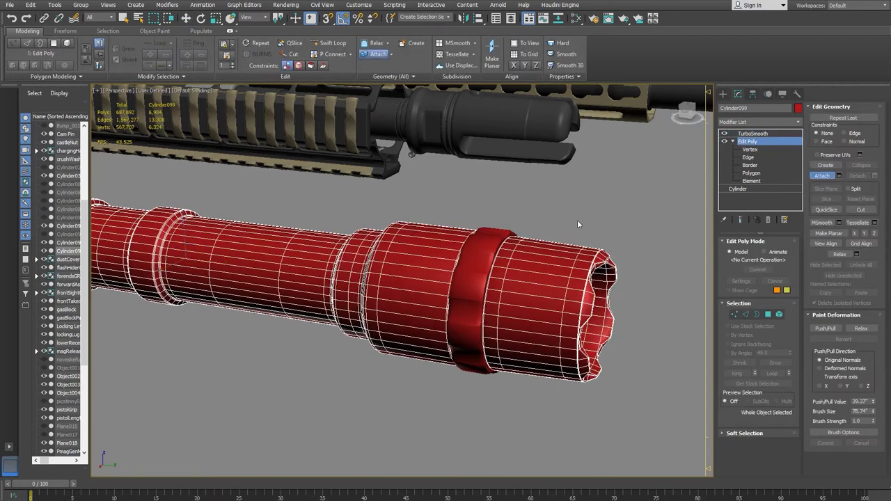
{"action": "left_click", "coordinate": [482, 299]}
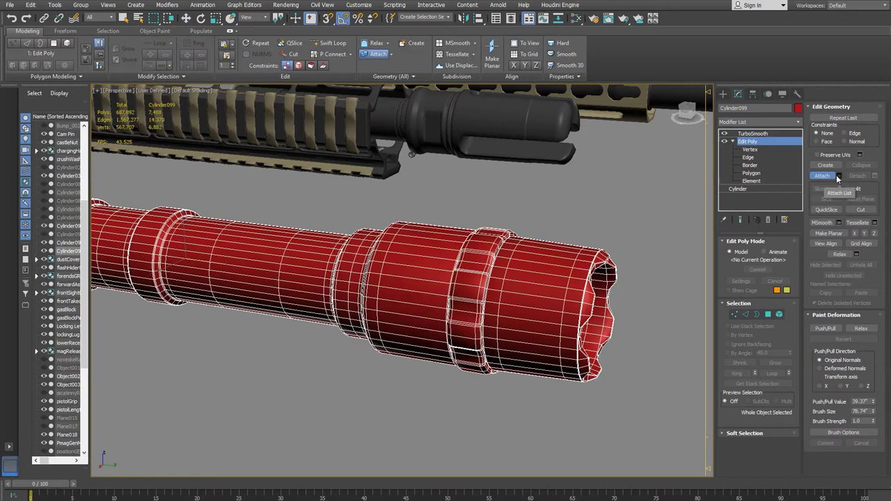
{"action": "key", "text": "w"}
{"action": "left_click", "coordinate": [500, 212]}
- Move the whole flashlight up beside the rifle's handguard, shift it back toward the magazine, and scale it down uniformly
{"action": "scroll", "coordinate": [529, 229], "scroll_direction": "down", "scroll_amount": 8}
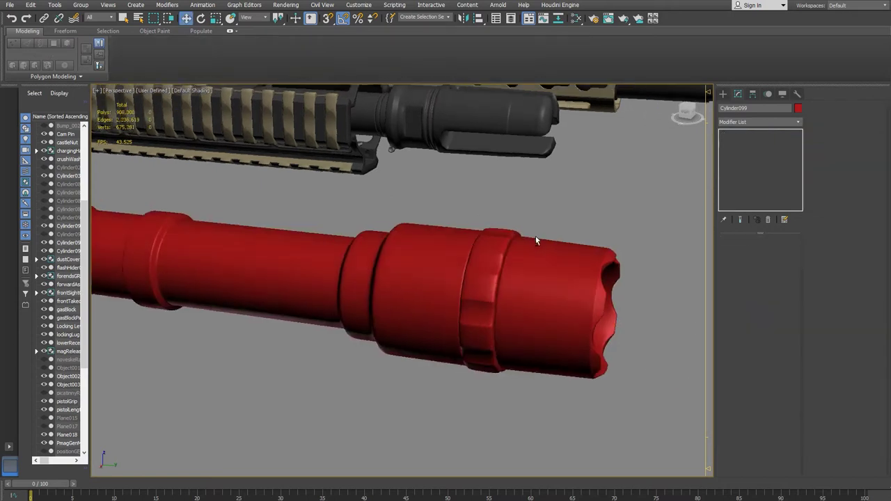
{"action": "middle_click_drag", "start_coordinate": [492, 286], "coordinate": [344, 396], "text": "alt"}
{"action": "left_click", "coordinate": [452, 301]}
{"action": "middle_click_drag", "start_coordinate": [357, 439], "coordinate": [507, 489]}
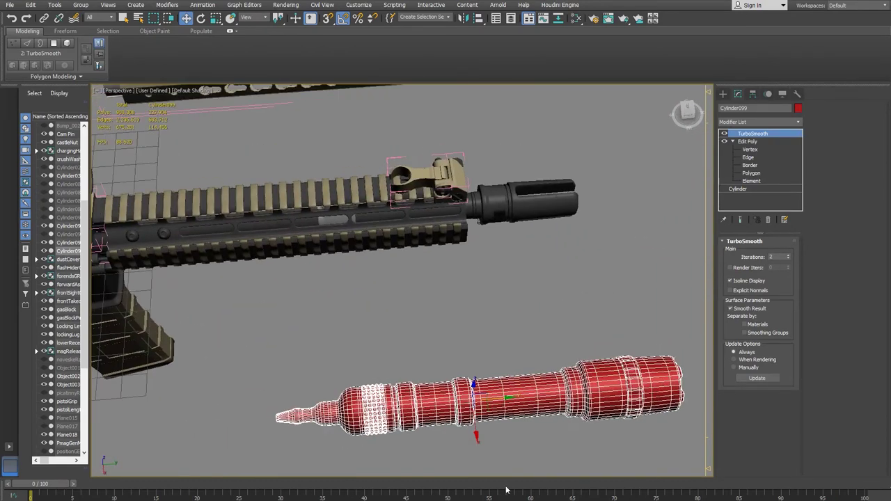
{"action": "middle_click_drag", "start_coordinate": [476, 437], "coordinate": [417, 292], "text": "alt"}
{"action": "left_click_drag", "start_coordinate": [419, 264], "coordinate": [394, 217]}
{"action": "middle_click_drag", "start_coordinate": [395, 217], "coordinate": [529, 271], "text": "alt"}
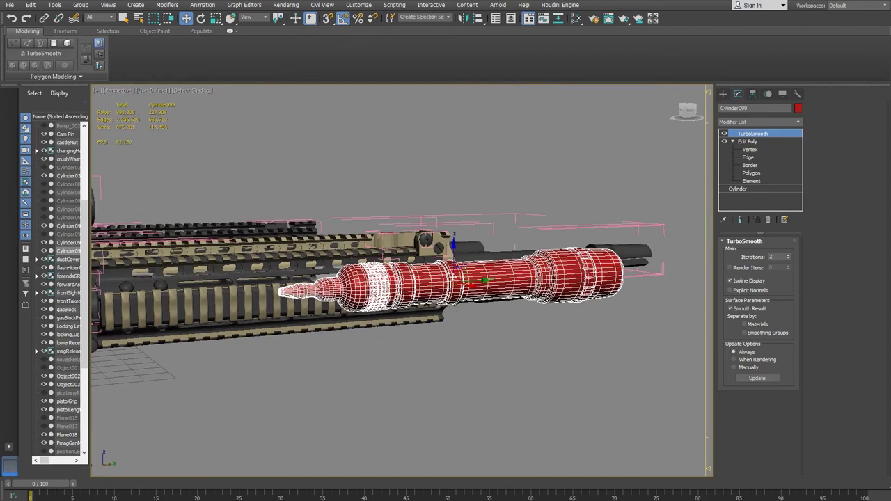
{"action": "left_click_drag", "start_coordinate": [454, 243], "coordinate": [453, 252]}
{"action": "left_click_drag", "start_coordinate": [486, 289], "coordinate": [341, 298]}
{"action": "middle_click_drag", "start_coordinate": [341, 298], "coordinate": [344, 374], "text": "alt"}
{"action": "key", "text": "r"}
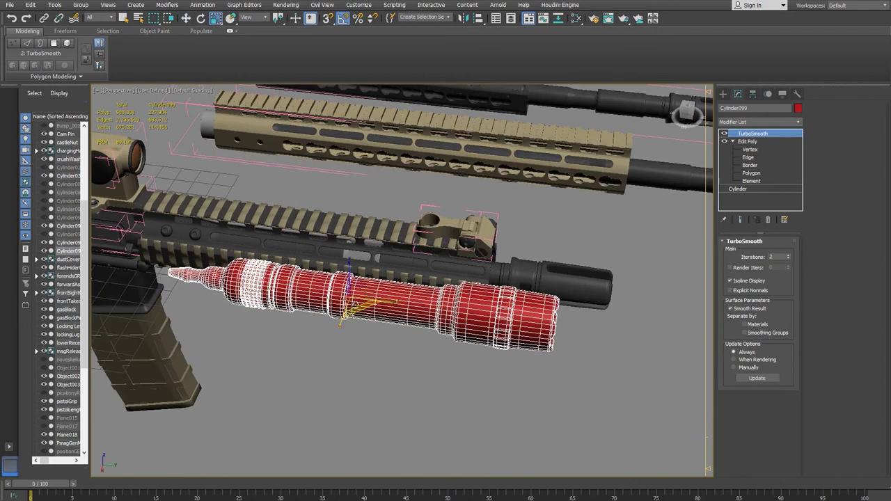
{"action": "left_click_drag", "start_coordinate": [351, 300], "coordinate": [276, 318]}
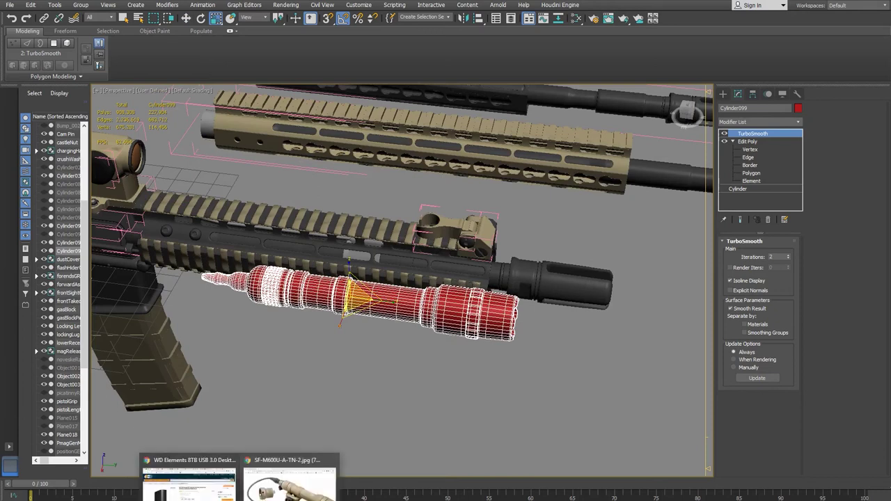
- Check rifle-mounted flashlight photos in Chrome, then return to 3ds Max to resize and reposition the flashlight beside the handguard
{"action": "left_click", "coordinate": [293, 491]}
{"action": "left_click", "coordinate": [132, 26]}
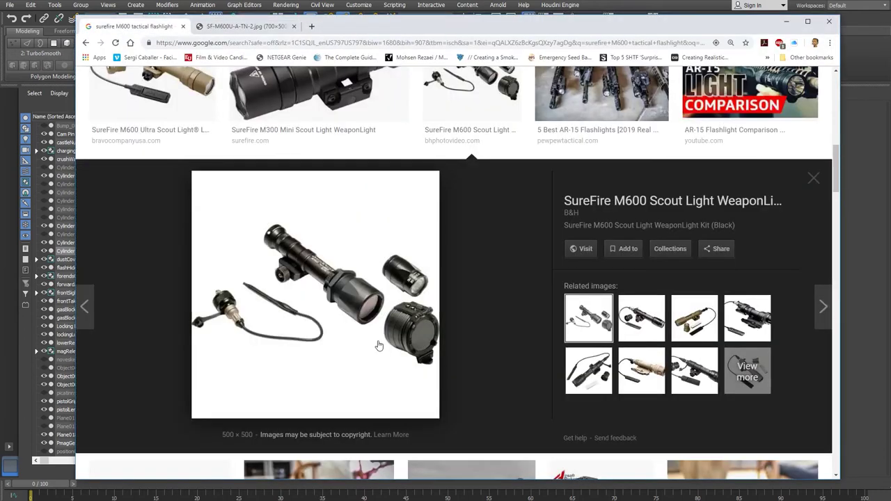
{"action": "scroll", "coordinate": [380, 335], "scroll_direction": "up", "scroll_amount": 3}
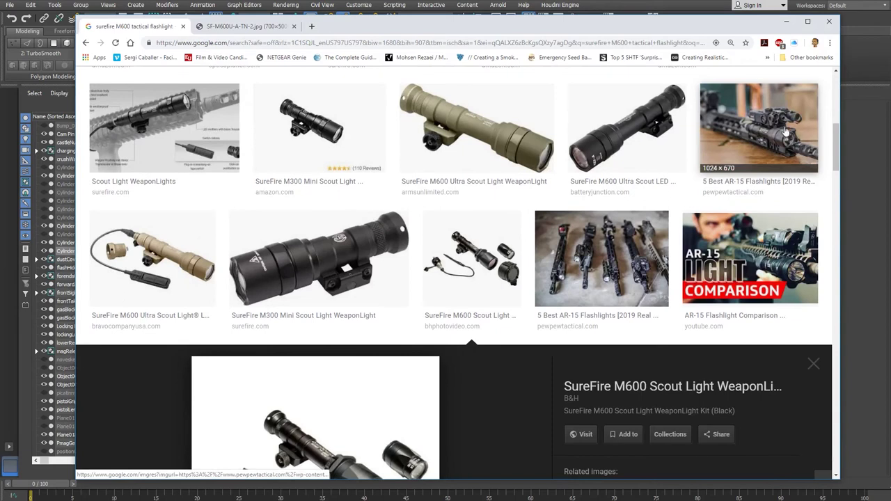
{"action": "left_click", "coordinate": [603, 262]}
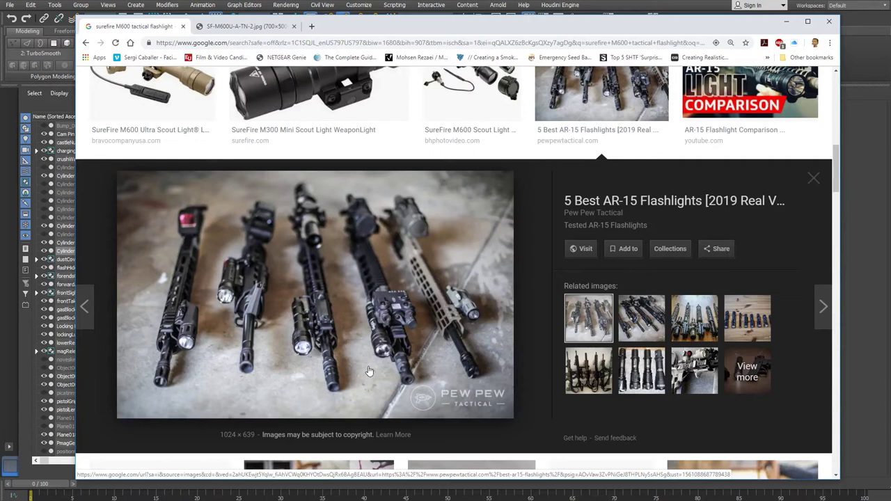
{"action": "left_click", "coordinate": [641, 324]}
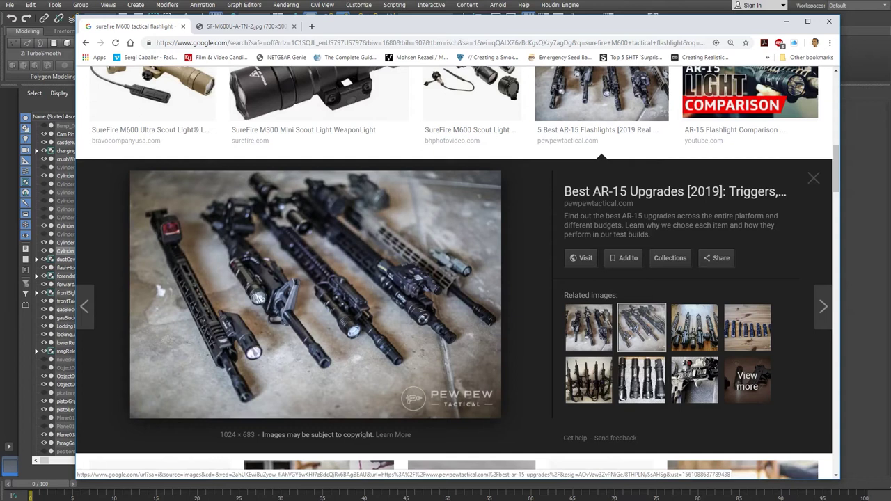
{"action": "key", "text": "alt+Tab"}
{"action": "left_click_drag", "start_coordinate": [392, 308], "coordinate": [280, 319]}
{"action": "mouse_move", "coordinate": [357, 313]}
{"action": "middle_mouse_down", "text": "alt"}
{"action": "mouse_move", "coordinate": [449, 320]}
{"action": "mouse_move", "coordinate": [366, 306]}
{"action": "middle_mouse_up", "text": "alt"}
{"action": "key", "text": "w"}
{"action": "left_click_drag", "start_coordinate": [383, 286], "coordinate": [434, 266]}
{"action": "middle_click_drag", "start_coordinate": [376, 292], "coordinate": [399, 280], "text": "alt"}
- Fine-tune the flashlight's scale against the handguard's side rail and shift it forward along the handguard
{"action": "key", "text": "r"}
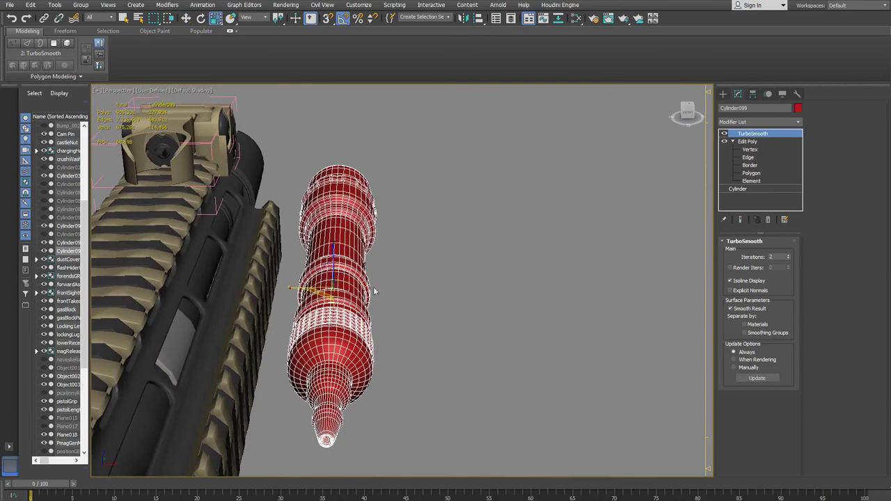
{"action": "middle_click_drag", "start_coordinate": [388, 271], "coordinate": [388, 267], "text": "alt"}
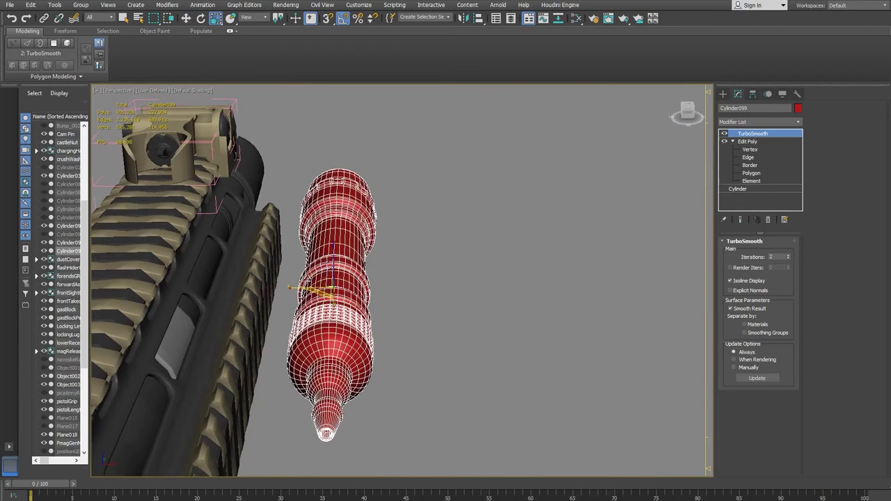
{"action": "left_click_drag", "start_coordinate": [323, 273], "coordinate": [321, 268]}
{"action": "middle_click_drag", "start_coordinate": [321, 269], "coordinate": [157, 287], "text": "alt"}
{"action": "left_click_drag", "start_coordinate": [319, 283], "coordinate": [320, 303]}
{"action": "middle_click_drag", "start_coordinate": [319, 303], "coordinate": [484, 348], "text": "alt"}
{"action": "key", "text": "w"}
{"action": "left_click_drag", "start_coordinate": [371, 290], "coordinate": [346, 289]}
{"action": "middle_click_drag", "start_coordinate": [350, 291], "coordinate": [286, 312], "text": "alt"}
{"action": "left_click_drag", "start_coordinate": [327, 285], "coordinate": [418, 280]}
- Compare the placement with the Chrome photos of rifle-mounted lights, and move the flashlight farther toward the muzzle in 3ds Max
{"action": "key", "text": "alt+Tab"}
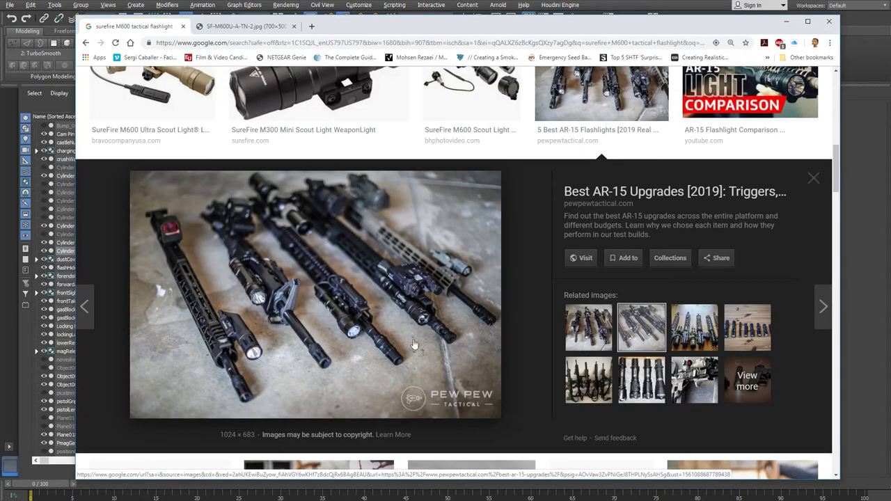
{"action": "left_click", "coordinate": [583, 374]}
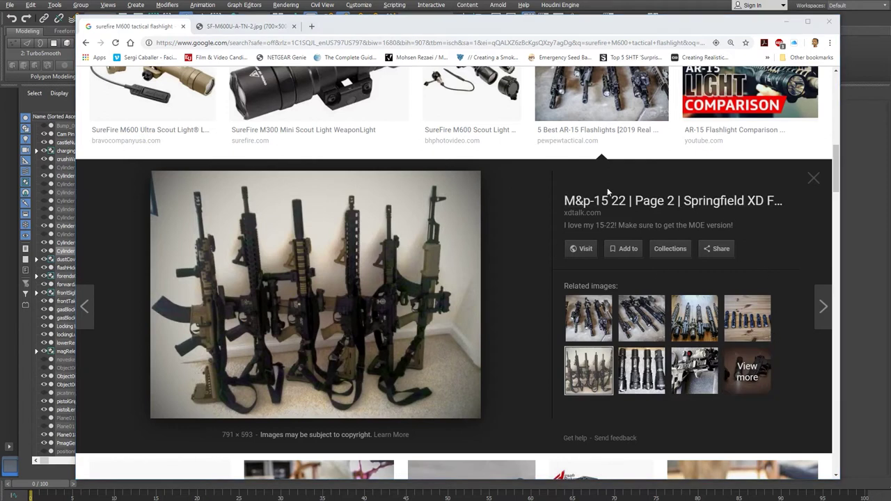
{"action": "left_click", "coordinate": [641, 319]}
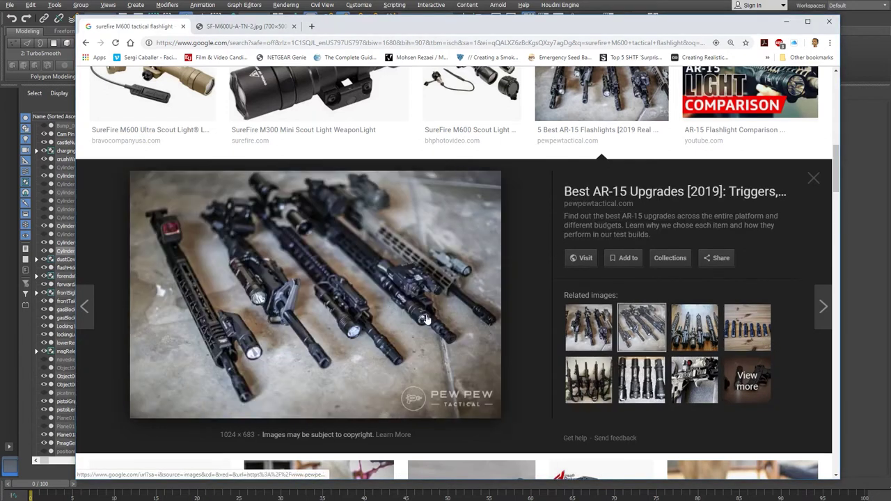
{"action": "key", "text": "alt+Tab"}
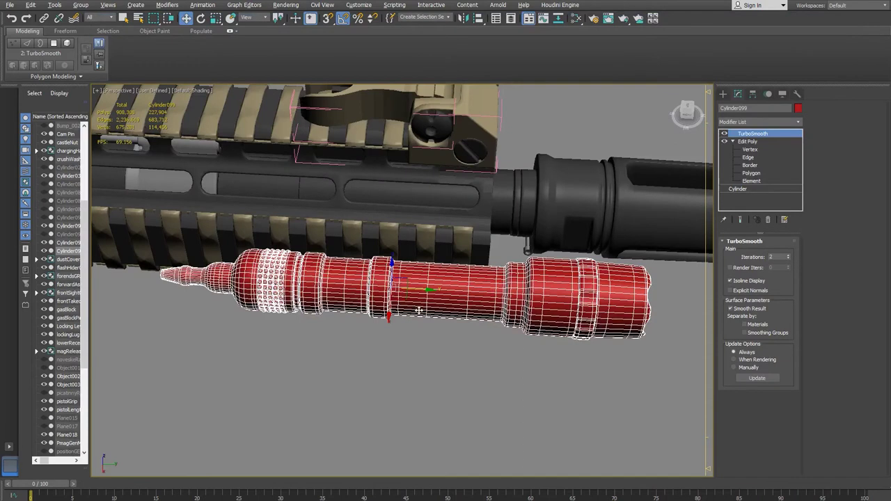
{"action": "left_click_drag", "start_coordinate": [425, 292], "coordinate": [450, 293]}
{"action": "scroll", "coordinate": [466, 319], "scroll_direction": "down", "scroll_amount": 2}
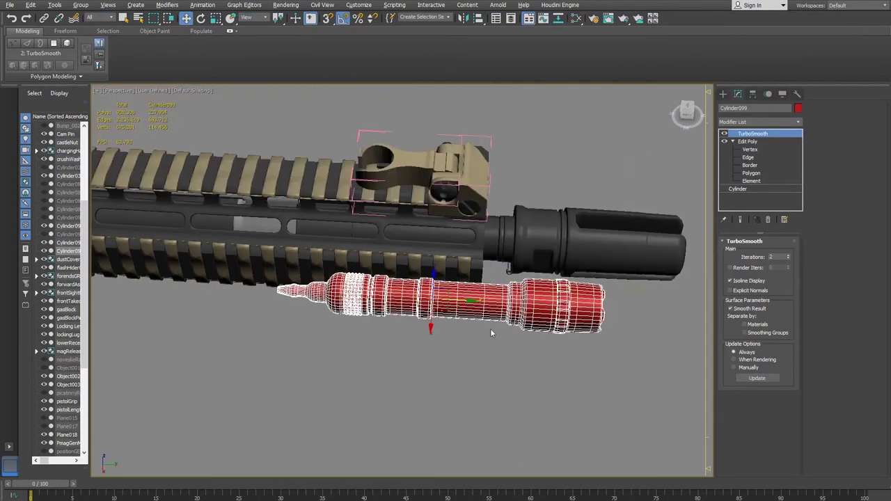
- Shorten the flashlight's tube by moving all vertices of its head back toward the tail, and exit vertex editing
{"action": "left_click", "coordinate": [750, 149]}
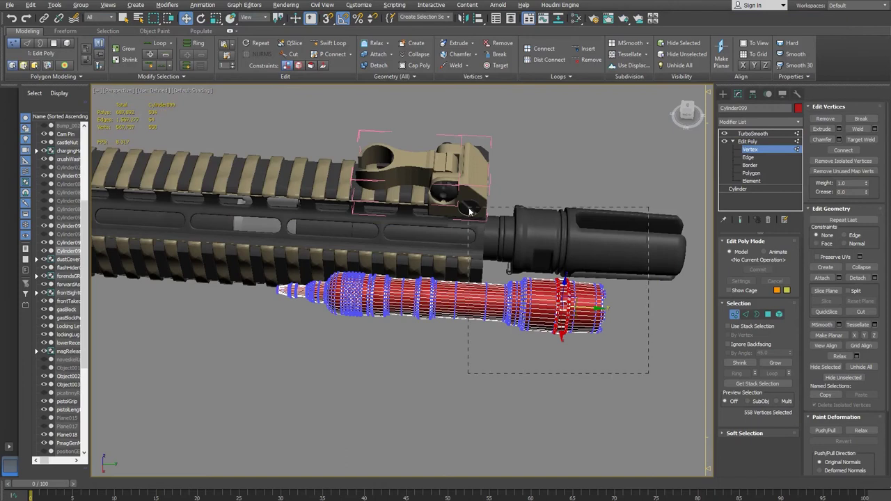
{"action": "left_click_drag", "start_coordinate": [469, 211], "coordinate": [479, 215]}
{"action": "left_click_drag", "start_coordinate": [590, 309], "coordinate": [577, 306]}
{"action": "left_click", "coordinate": [762, 154]}
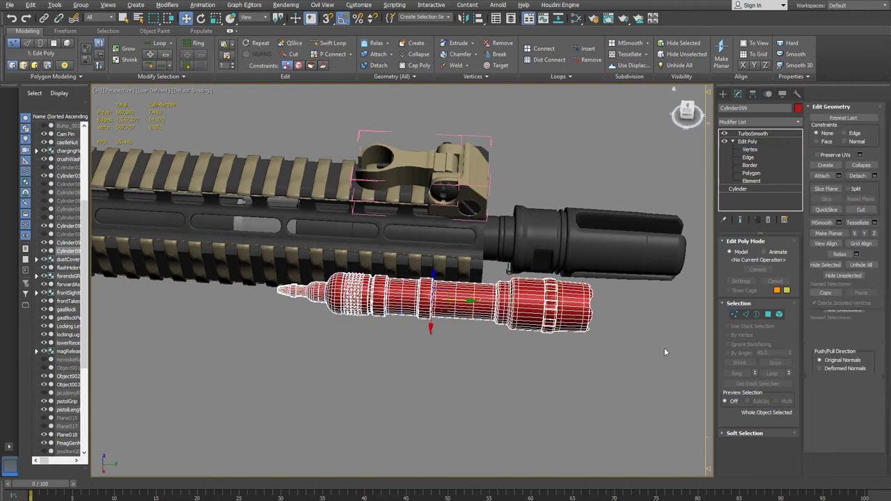
{"action": "left_click", "coordinate": [544, 377]}
- Examine the flashlight's size, proportions and placement beside the handguard from several angles
{"action": "middle_click_drag", "start_coordinate": [544, 376], "coordinate": [493, 321], "text": "alt"}
{"action": "scroll", "coordinate": [604, 344], "scroll_direction": "down", "scroll_amount": 4}
{"action": "scroll", "coordinate": [419, 279], "scroll_direction": "up", "scroll_amount": 2}
{"action": "middle_click_drag", "start_coordinate": [419, 279], "coordinate": [492, 265], "text": "alt"}
{"action": "scroll", "coordinate": [503, 300], "scroll_direction": "up", "scroll_amount": 4}
{"action": "left_click", "coordinate": [491, 264]}
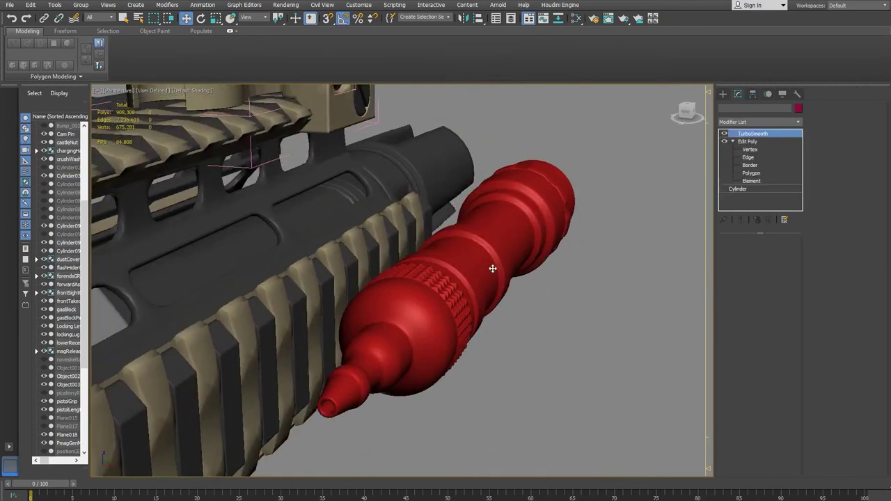
{"action": "middle_click_drag", "start_coordinate": [507, 321], "coordinate": [496, 285], "text": "alt"}
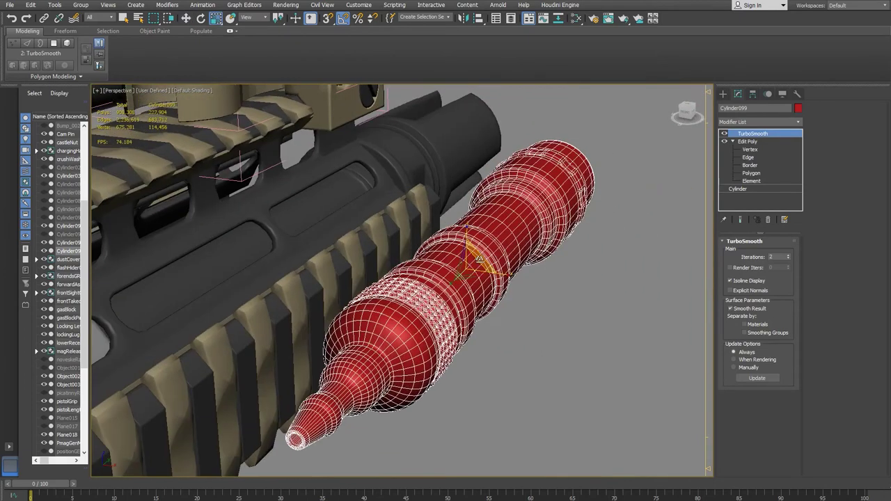
{"action": "middle_click_drag", "start_coordinate": [480, 259], "coordinate": [511, 279], "text": "alt"}
{"action": "middle_click_drag", "start_coordinate": [522, 338], "coordinate": [422, 349], "text": "alt"}
{"action": "left_click", "coordinate": [478, 389]}
{"action": "middle_click_drag", "start_coordinate": [478, 388], "coordinate": [438, 400], "text": "alt"}
{"action": "middle_click_drag", "start_coordinate": [410, 336], "coordinate": [430, 363], "text": "alt"}
{"action": "left_click", "coordinate": [454, 314]}
{"action": "left_click", "coordinate": [449, 359]}
{"action": "left_click", "coordinate": [464, 366]}
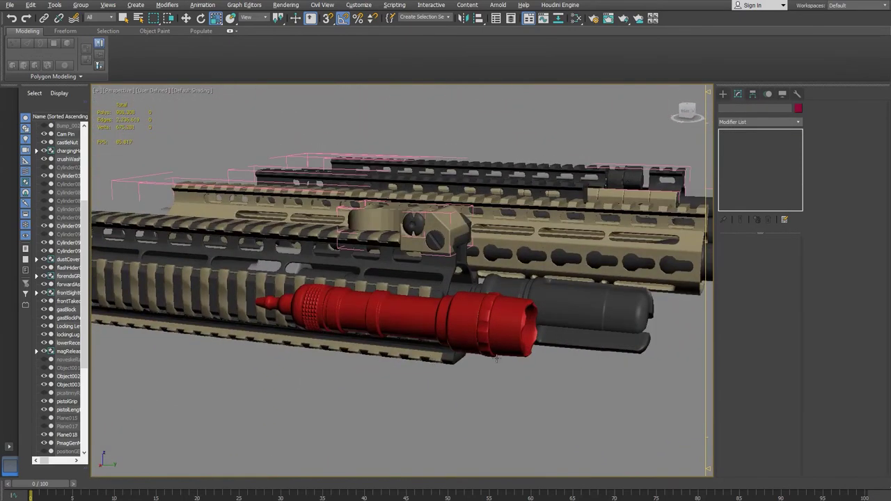
{"action": "scroll", "coordinate": [490, 363], "scroll_direction": "up", "scroll_amount": 4}
{"action": "middle_click_drag", "start_coordinate": [490, 364], "coordinate": [476, 330], "text": "alt"}
- Select the flashlight and isolate it from the rest of the rifle scene
{"action": "left_click", "coordinate": [475, 330]}
{"action": "middle_click_drag", "start_coordinate": [559, 313], "coordinate": [397, 334], "text": "alt"}
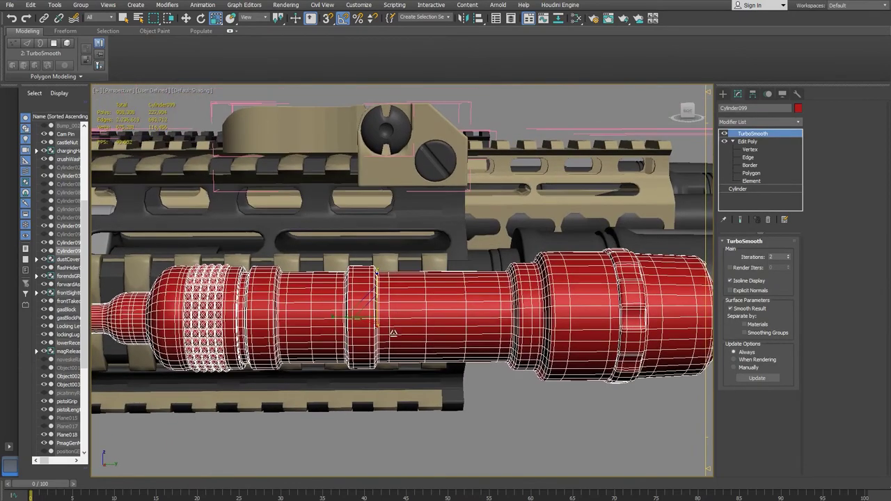
{"action": "right_click", "coordinate": [382, 389]}
{"action": "left_click", "coordinate": [420, 311]}
{"action": "middle_click_drag", "start_coordinate": [419, 310], "coordinate": [426, 342], "text": "alt"}
{"action": "middle_click_drag", "start_coordinate": [369, 290], "coordinate": [394, 308]}
{"action": "scroll", "coordinate": [392, 307], "scroll_direction": "up", "scroll_amount": 3}
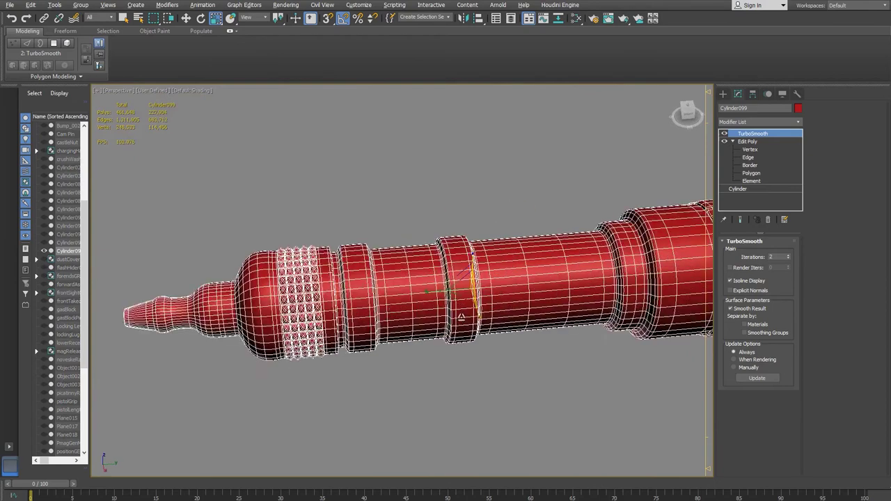
{"action": "middle_click_drag", "start_coordinate": [460, 317], "coordinate": [441, 313], "text": "alt"}
{"action": "middle_click_drag", "start_coordinate": [514, 316], "coordinate": [445, 312]}
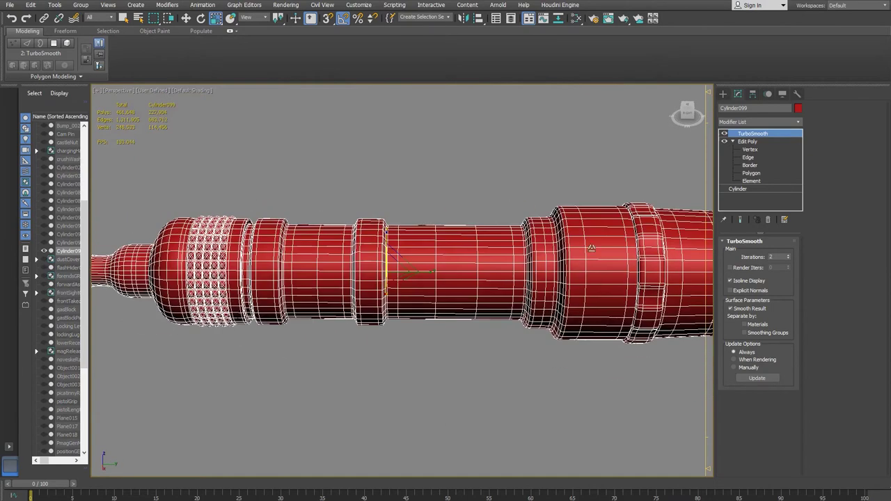
- In polygon editing, select all polygons of the knurled band on the flashlight's tail, including its smooth edges, from the left view
{"action": "left_click", "coordinate": [752, 173]}
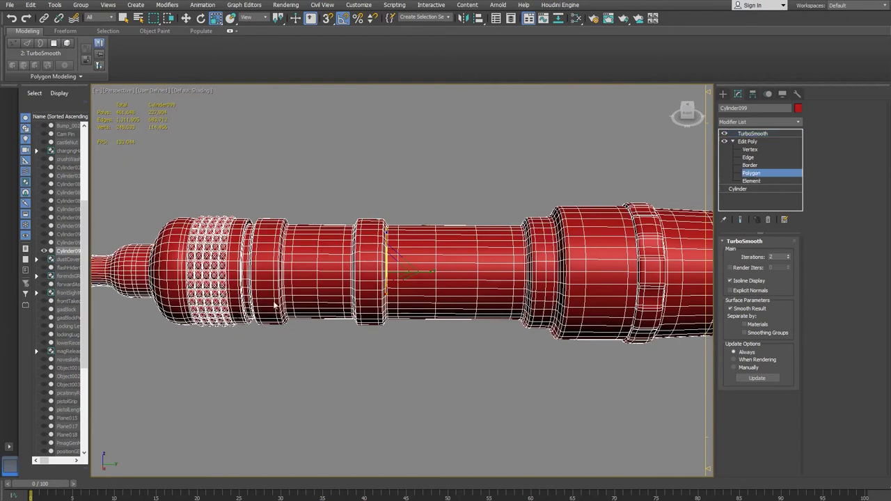
{"action": "middle_click_drag", "start_coordinate": [259, 277], "coordinate": [283, 255]}
{"action": "scroll", "coordinate": [352, 254], "scroll_direction": "up", "scroll_amount": 2}
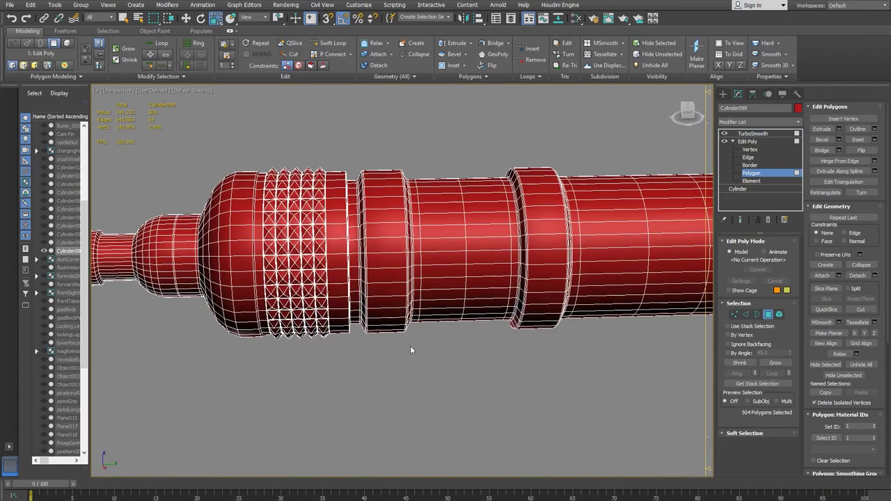
{"action": "key", "text": "alt+w"}
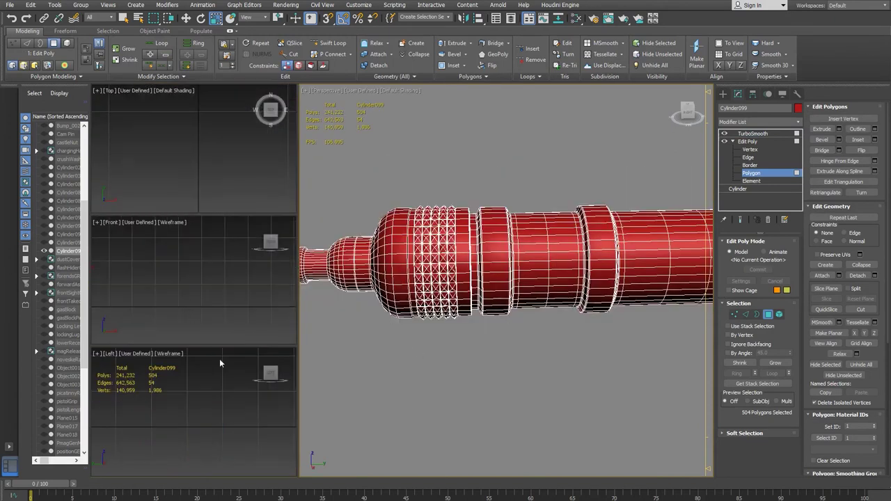
{"action": "middle_click", "coordinate": [159, 269]}
{"action": "key", "text": "z"}
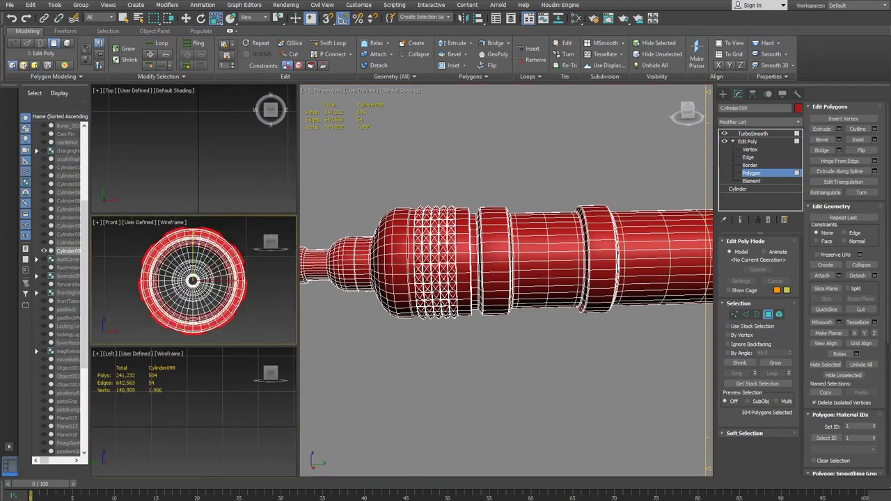
{"action": "middle_click", "coordinate": [172, 408]}
{"action": "key", "text": "z"}
{"action": "middle_click_drag", "start_coordinate": [277, 423], "coordinate": [240, 418]}
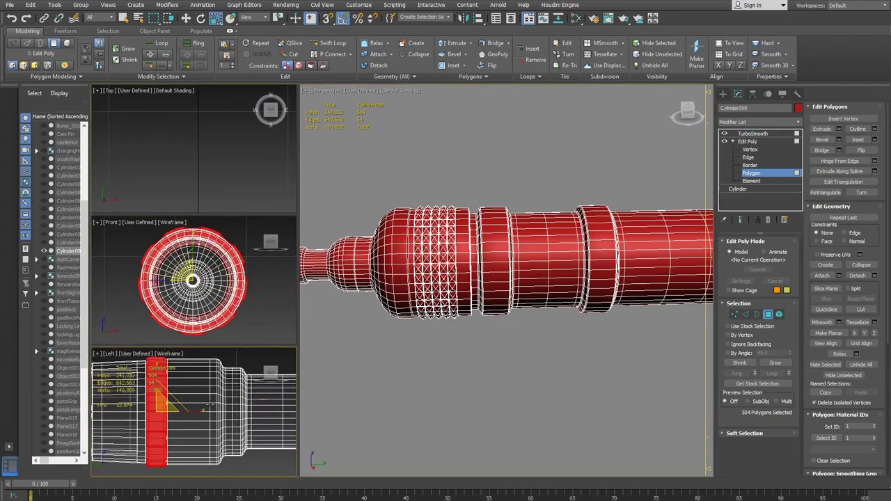
{"action": "key", "text": "alt+w"}
{"action": "middle_click_drag", "start_coordinate": [407, 341], "coordinate": [240, 366]}
{"action": "scroll", "coordinate": [276, 352], "scroll_direction": "down", "scroll_amount": 5}
{"action": "middle_click_drag", "start_coordinate": [529, 352], "coordinate": [340, 346]}
{"action": "scroll", "coordinate": [340, 346], "scroll_direction": "up", "scroll_amount": 5}
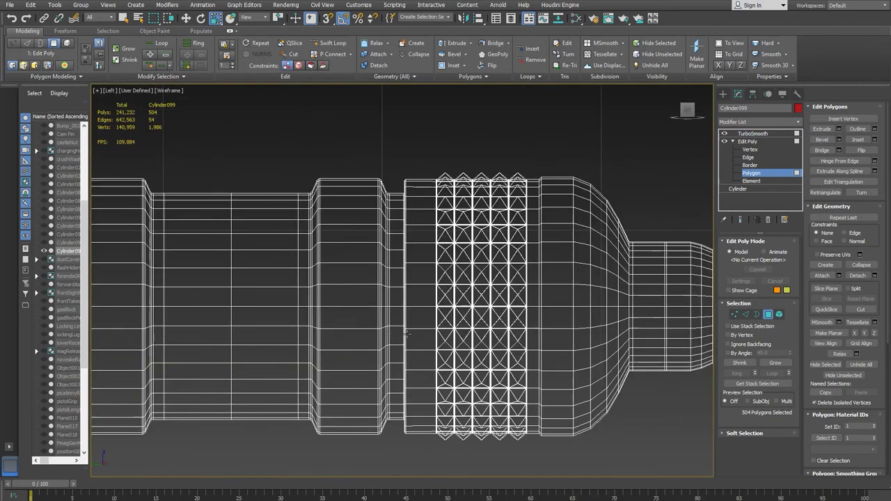
{"action": "middle_click_drag", "start_coordinate": [403, 320], "coordinate": [349, 305]}
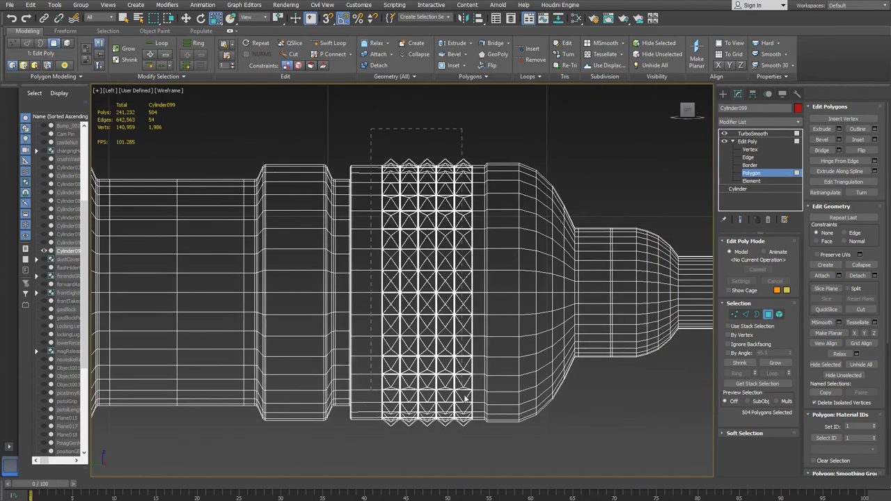
{"action": "left_click_drag", "start_coordinate": [481, 443], "coordinate": [480, 442]}
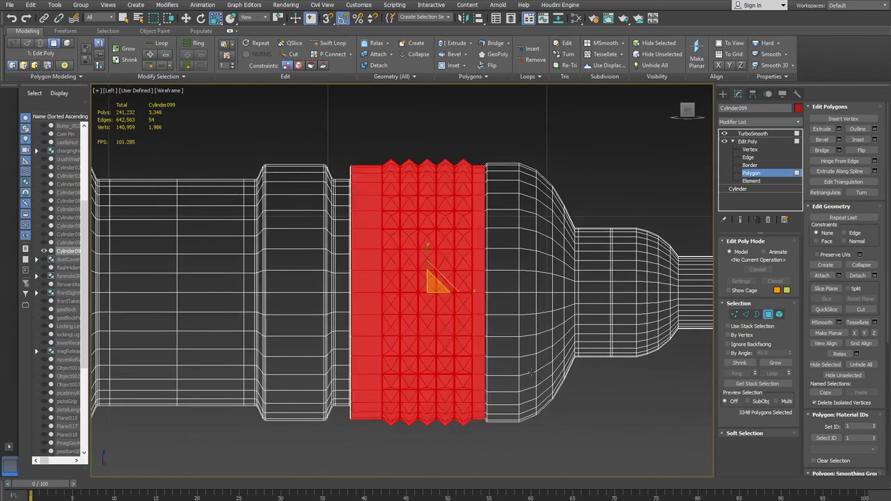
- Clone the selected knurled band to an element along the flashlight's axis, placing the copy in front of the head
{"action": "key", "text": "alt+w"}
{"action": "middle_click_drag", "start_coordinate": [409, 286], "coordinate": [449, 319], "text": "alt"}
{"action": "key", "text": "w"}
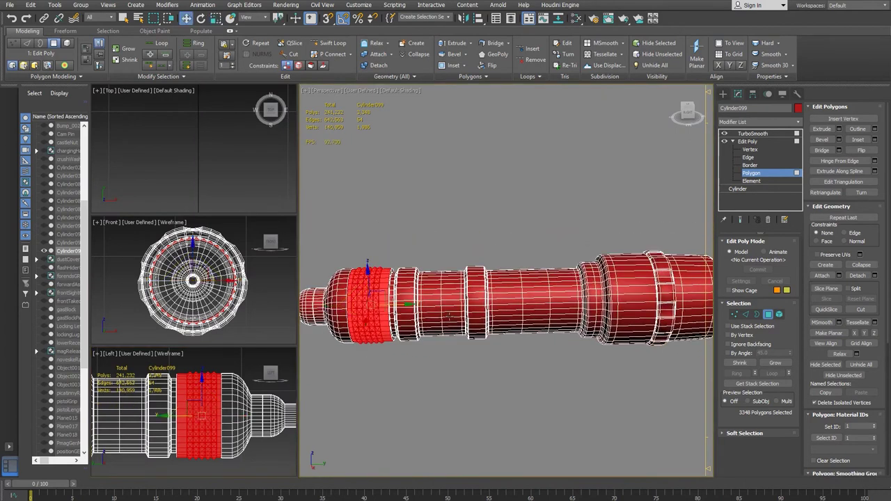
{"action": "mouse_move", "coordinate": [408, 305]}
{"action": "left_mouse_down", "text": "shift"}
{"action": "mouse_move", "coordinate": [515, 306]}
{"action": "mouse_move", "coordinate": [517, 339]}
{"action": "mouse_move", "coordinate": [346, 337]}
{"action": "left_mouse_up", "text": "shift"}
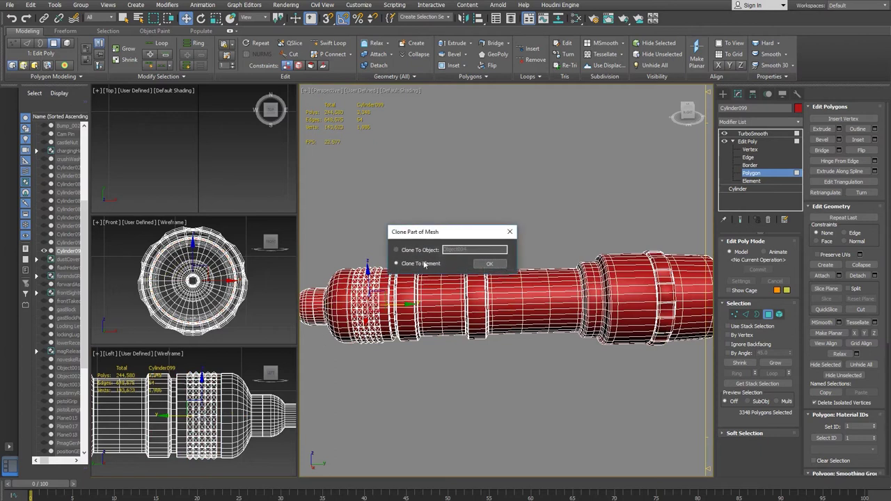
{"action": "left_click", "coordinate": [485, 265]}
{"action": "middle_click_drag", "start_coordinate": [540, 360], "coordinate": [340, 368]}
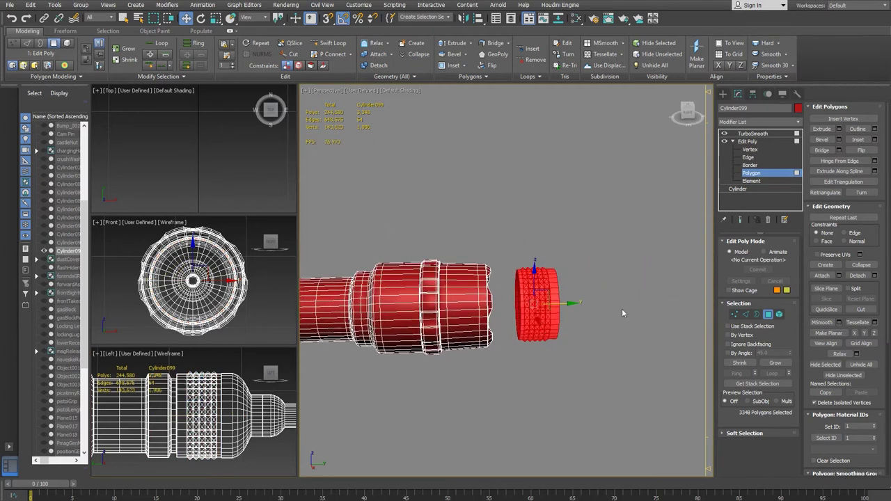
- Delete the wide ring of polygons on the flashlight's head just behind the scalloped ring
{"action": "middle_click_drag", "start_coordinate": [565, 310], "coordinate": [569, 318], "text": "alt"}
{"action": "middle_click_drag", "start_coordinate": [470, 309], "coordinate": [575, 289]}
{"action": "scroll", "coordinate": [503, 301], "scroll_direction": "up", "scroll_amount": 3}
{"action": "middle_click_drag", "start_coordinate": [501, 307], "coordinate": [502, 297], "text": "alt"}
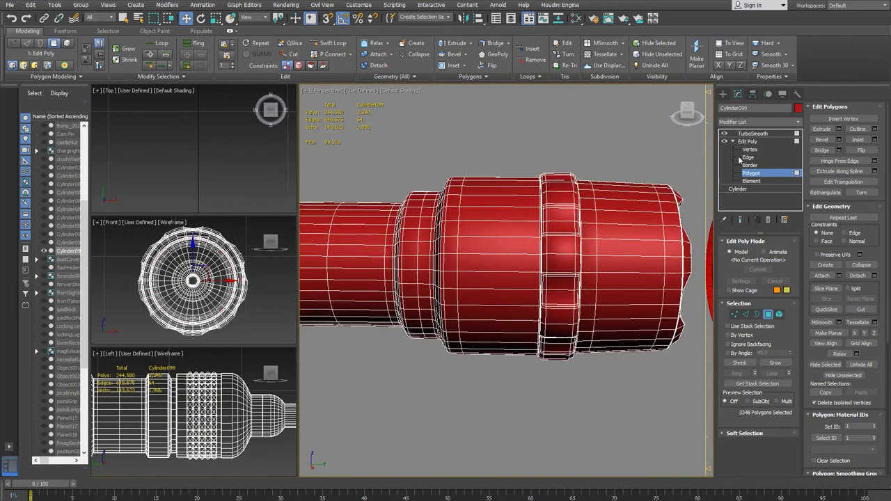
{"action": "left_click", "coordinate": [504, 248]}
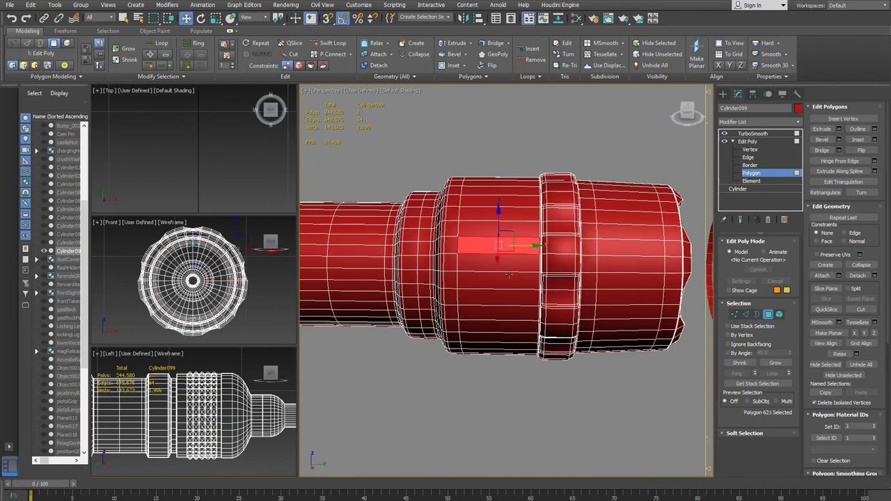
{"action": "left_click", "coordinate": [580, 353], "text": "shift"}
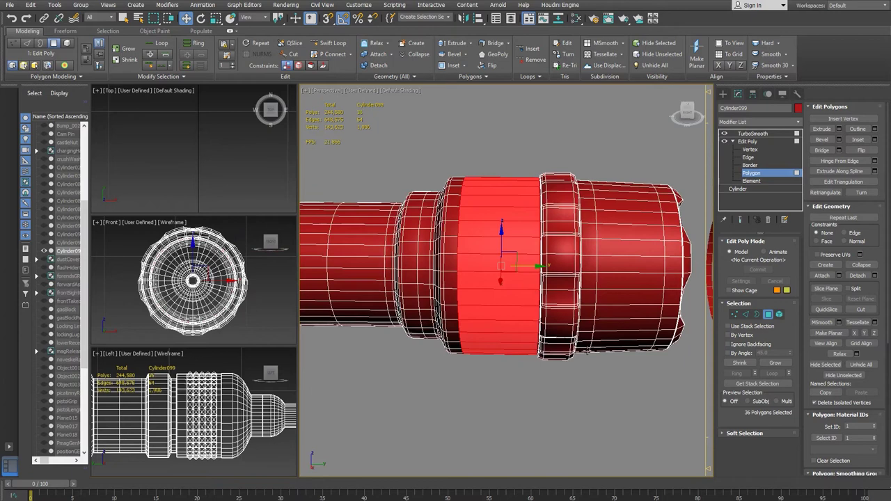
{"action": "key", "text": "Delete"}
{"action": "scroll", "coordinate": [500, 257], "scroll_direction": "down", "scroll_amount": 5}
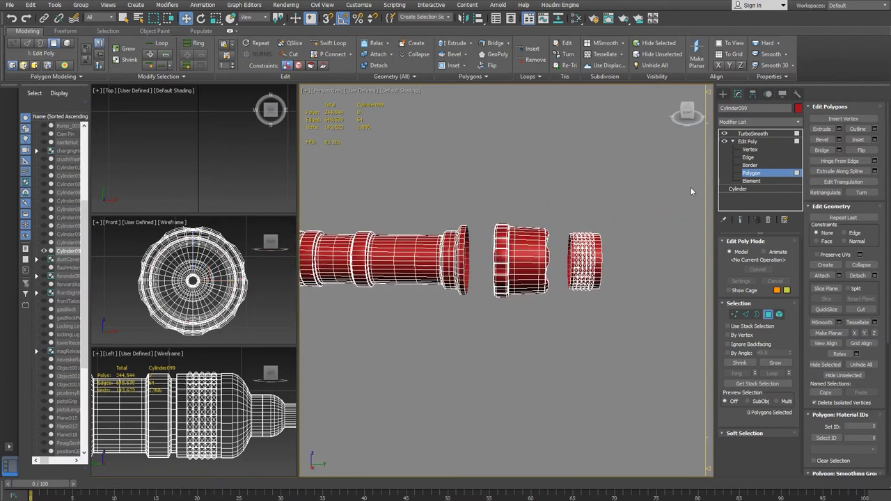
- Select the detached front piece of the head and move it forward along the axis, beyond the knurled copy
{"action": "left_click_drag", "start_coordinate": [551, 338], "coordinate": [554, 342]}
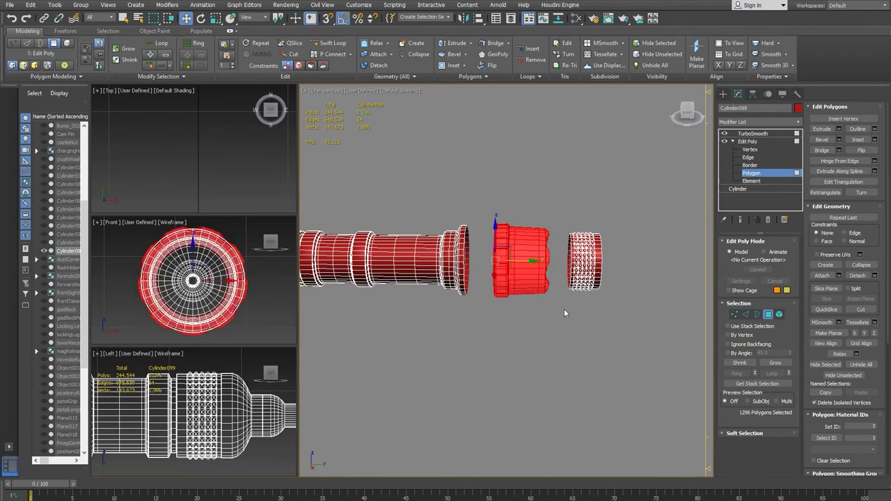
{"action": "middle_click_drag", "start_coordinate": [564, 308], "coordinate": [491, 280], "text": "alt"}
{"action": "left_click_drag", "start_coordinate": [511, 281], "coordinate": [650, 280]}
- Select the copied knurled band and move it back along the axis to the open rim of the head
{"action": "left_click", "coordinate": [534, 285]}
{"action": "left_click_drag", "start_coordinate": [478, 202], "coordinate": [565, 346]}
{"action": "middle_click_drag", "start_coordinate": [557, 334], "coordinate": [565, 341]}
{"action": "left_click_drag", "start_coordinate": [524, 281], "coordinate": [428, 281]}
{"action": "scroll", "coordinate": [449, 282], "scroll_direction": "up", "scroll_amount": 4}
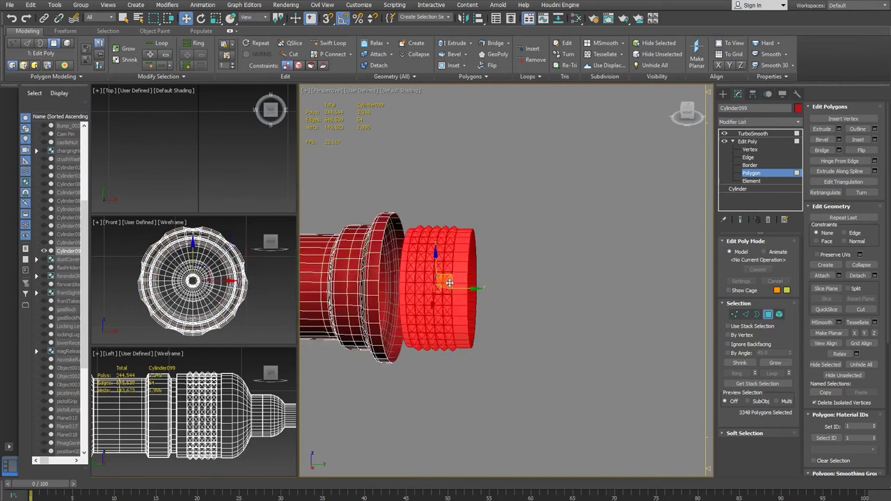
- Scale the knurled band up to the diameter of the head's open rim and move it against that rim
{"action": "middle_click_drag", "start_coordinate": [449, 282], "coordinate": [488, 283]}
{"action": "key", "text": "r"}
{"action": "mouse_move", "coordinate": [491, 284]}
{"action": "left_mouse_down"}
{"action": "mouse_move", "coordinate": [525, 274]}
{"action": "mouse_move", "coordinate": [491, 285]}
{"action": "left_mouse_up"}
{"action": "scroll", "coordinate": [480, 282], "scroll_direction": "up", "scroll_amount": 3}
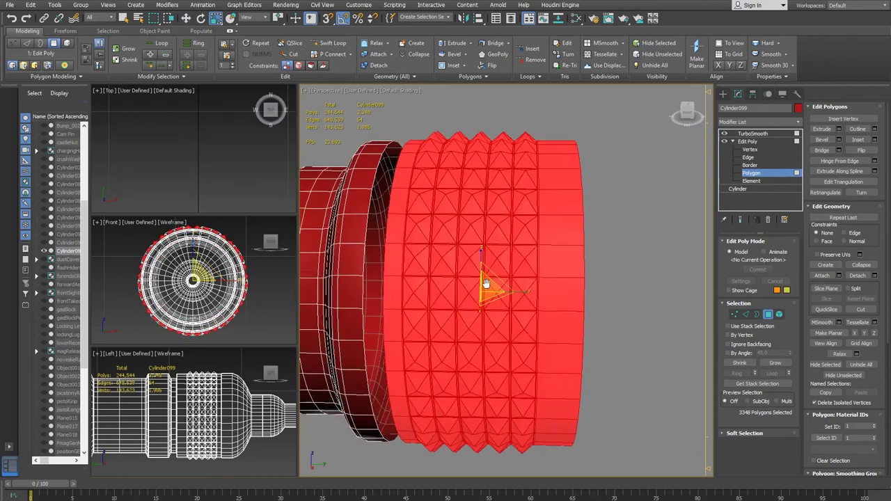
{"action": "middle_click_drag", "start_coordinate": [480, 283], "coordinate": [499, 282]}
{"action": "key", "text": "w"}
{"action": "left_click_drag", "start_coordinate": [534, 293], "coordinate": [517, 290]}
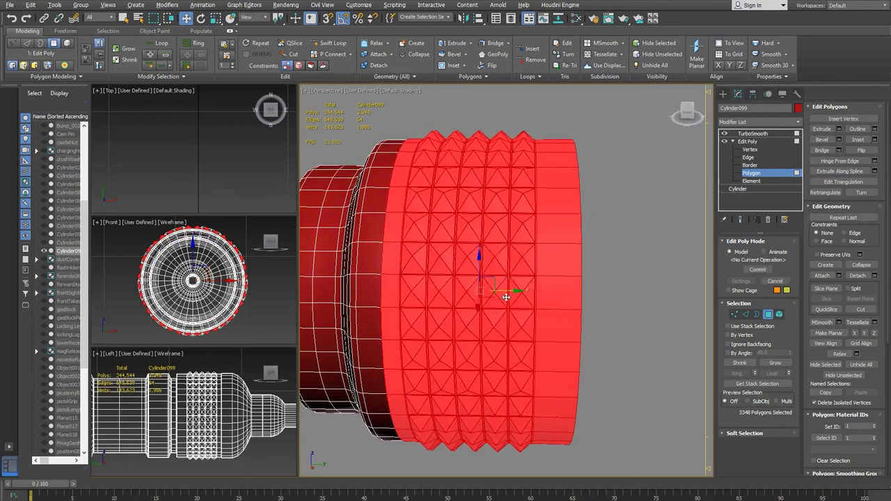
- Check the seam up close and move the knurled band slightly forward to leave a narrow gap at the rim
{"action": "middle_click_drag", "start_coordinate": [502, 297], "coordinate": [531, 294], "text": "alt"}
{"action": "scroll", "coordinate": [460, 239], "scroll_direction": "up", "scroll_amount": 5}
{"action": "scroll", "coordinate": [474, 253], "scroll_direction": "down", "scroll_amount": 6}
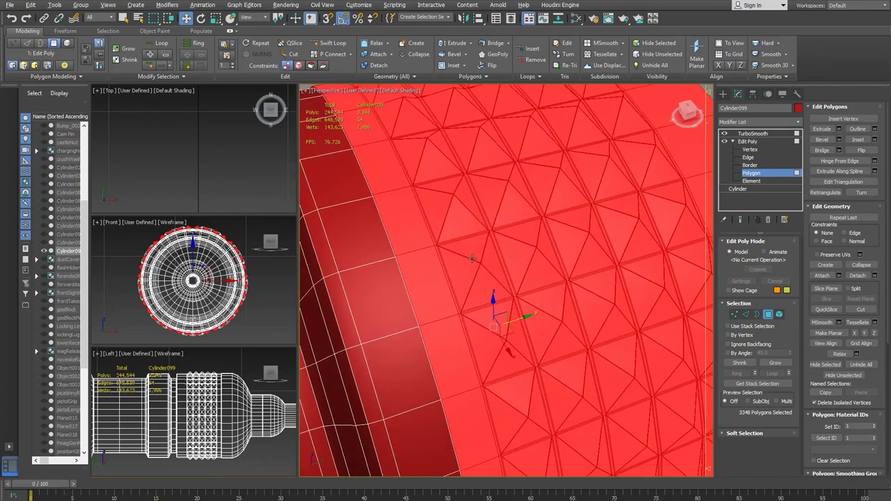
{"action": "left_click_drag", "start_coordinate": [515, 293], "coordinate": [527, 289]}
{"action": "middle_click_drag", "start_coordinate": [486, 303], "coordinate": [534, 309]}
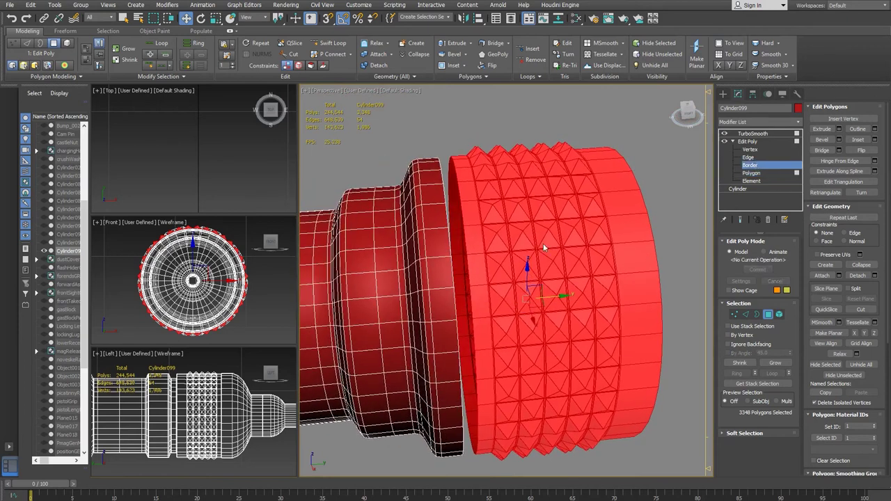
- Select the facing open borders of the head and the knurled band and bridge them
{"action": "left_click", "coordinate": [751, 165]}
{"action": "left_click", "coordinate": [463, 244]}
{"action": "left_click", "coordinate": [466, 242], "text": "ctrl"}
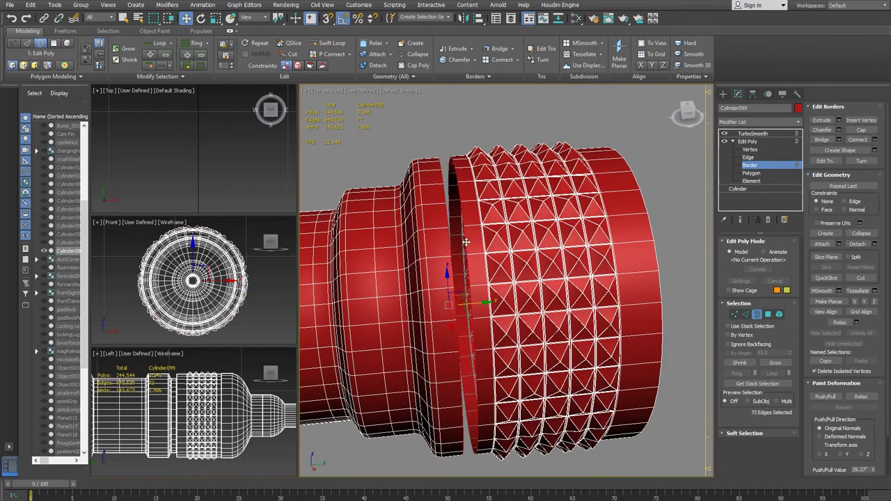
{"action": "left_click", "coordinate": [822, 139]}
{"action": "middle_click_drag", "start_coordinate": [441, 220], "coordinate": [436, 167], "text": "alt"}
{"action": "left_click", "coordinate": [460, 199]}
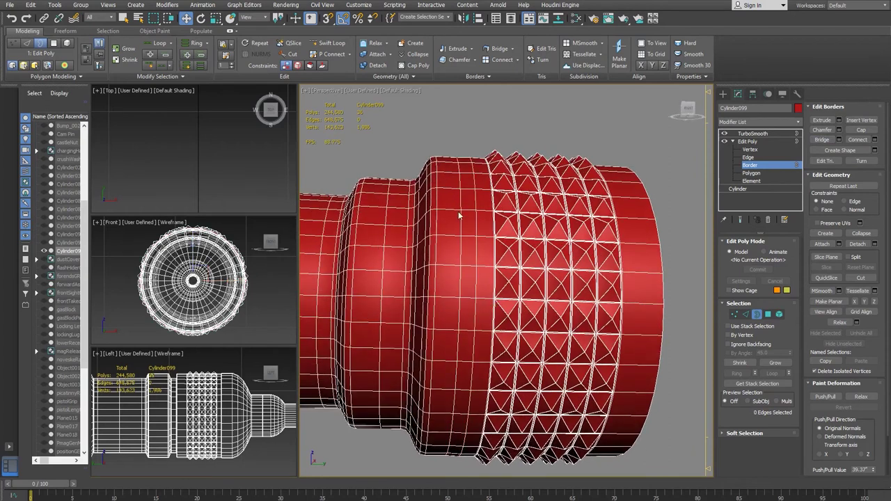
- Remove the two edge loops on the smooth strip between the head's shoulder and the knurling
{"action": "left_click", "coordinate": [749, 157]}
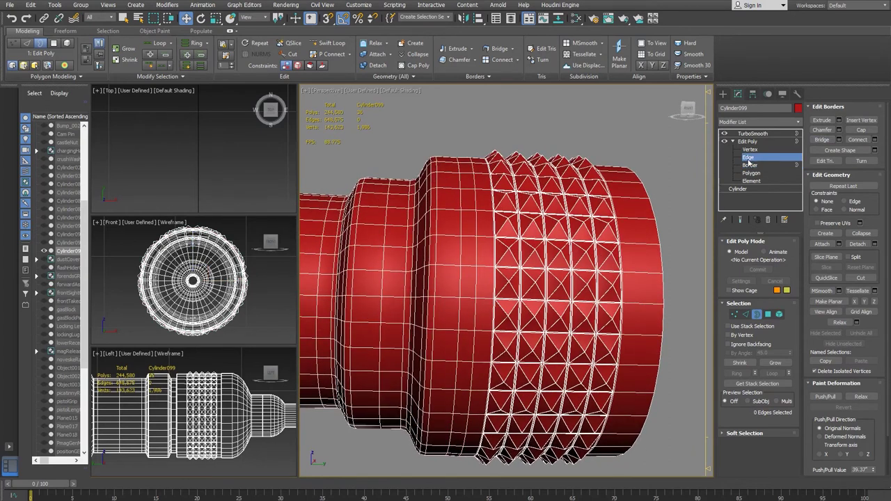
{"action": "left_click", "coordinate": [465, 201]}
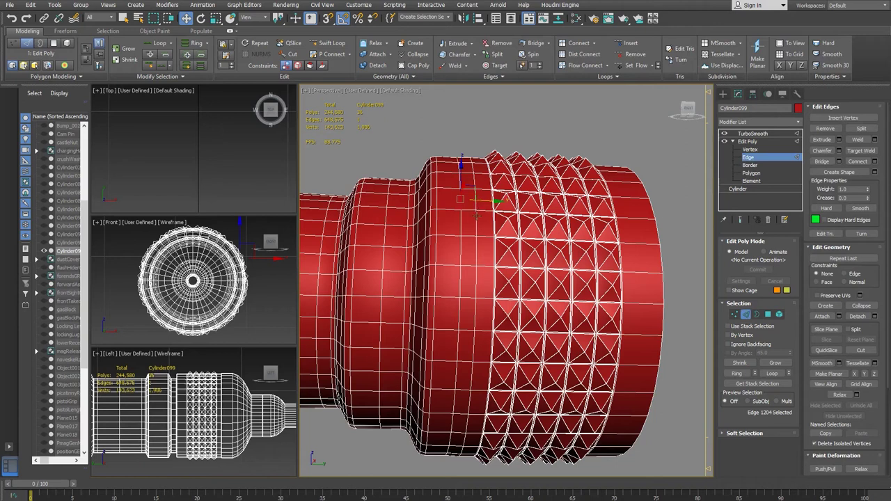
{"action": "double_click", "coordinate": [459, 222]}
{"action": "double_click", "coordinate": [477, 196], "text": "ctrl"}
{"action": "key", "text": "ctrl+BackSpace"}
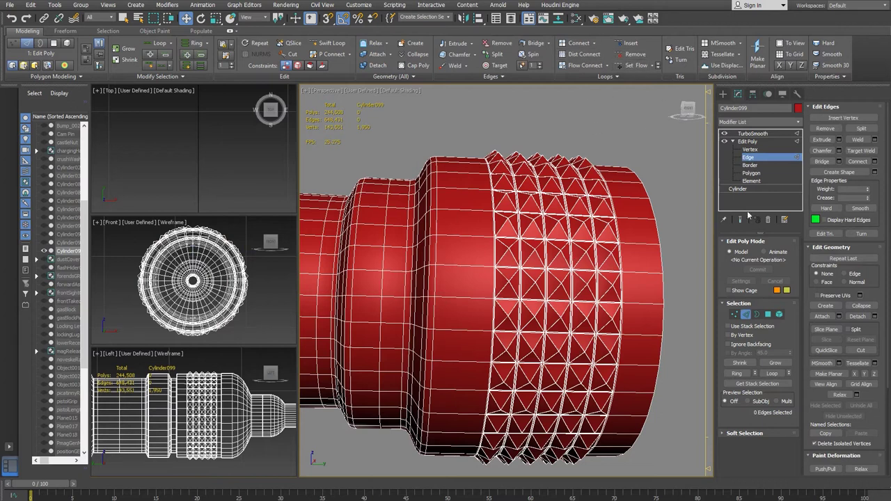
- Add an edge loop on the smooth strip on each side of the head's knurling with Swift Loop
{"action": "left_click", "coordinate": [332, 43]}
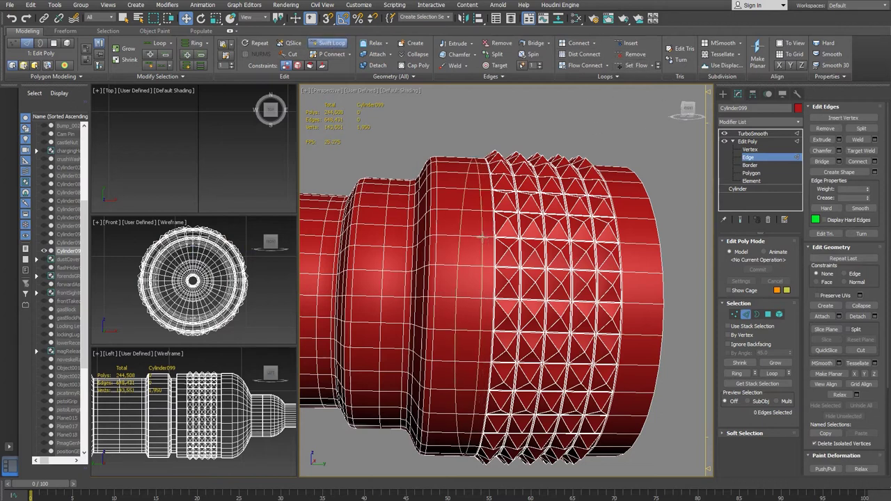
{"action": "left_click", "coordinate": [482, 237]}
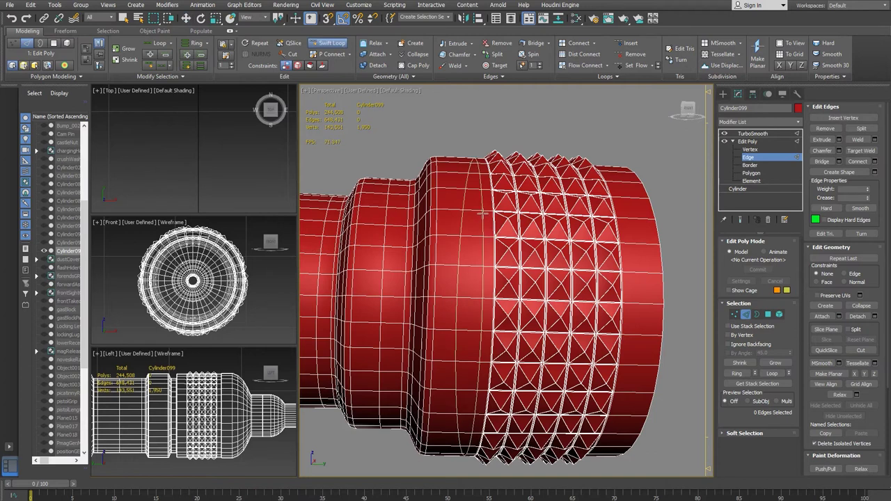
{"action": "left_click", "coordinate": [483, 268]}
{"action": "middle_click_drag", "start_coordinate": [508, 281], "coordinate": [599, 251], "text": "alt"}
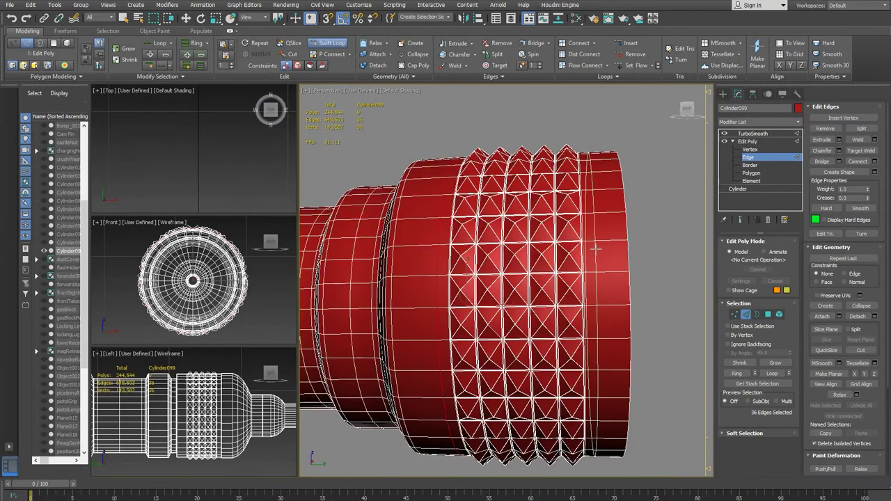
{"action": "left_click", "coordinate": [598, 248]}
{"action": "middle_click_drag", "start_coordinate": [532, 283], "coordinate": [527, 284], "text": "alt"}
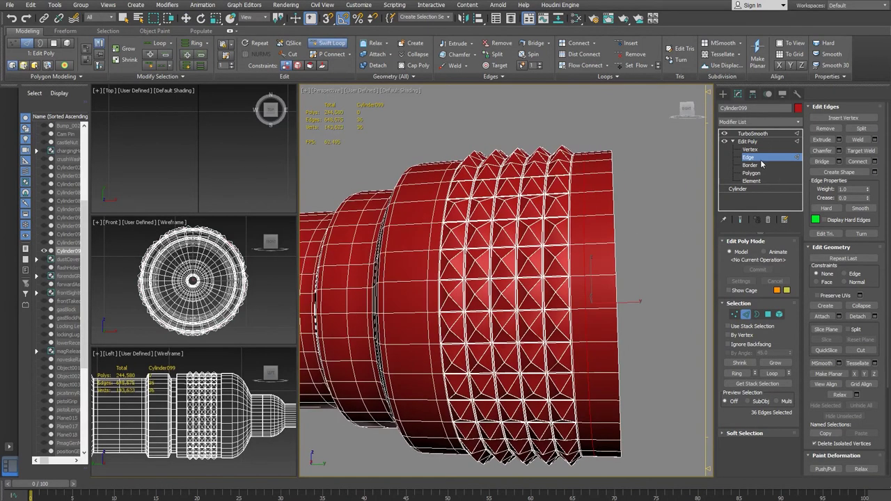
- Select the flat ring element on the rear face of the flashlight's detached bezel section
{"action": "left_click", "coordinate": [748, 142]}
{"action": "scroll", "coordinate": [573, 296], "scroll_direction": "down", "scroll_amount": 5}
{"action": "middle_click_drag", "start_coordinate": [573, 296], "coordinate": [535, 311]}
{"action": "middle_click_drag", "start_coordinate": [436, 292], "coordinate": [474, 277], "text": "alt"}
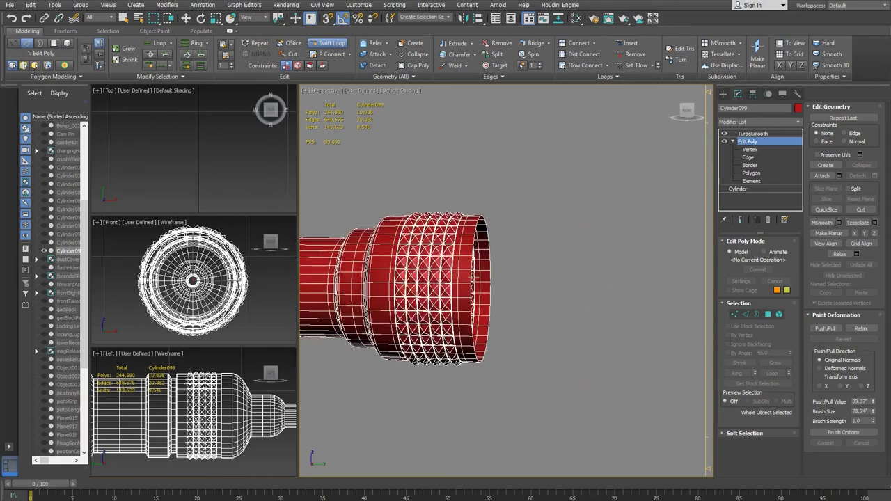
{"action": "mouse_move", "coordinate": [537, 281]}
{"action": "middle_mouse_down", "text": "alt"}
{"action": "mouse_move", "coordinate": [516, 284]}
{"action": "mouse_move", "coordinate": [532, 284]}
{"action": "middle_mouse_up", "text": "alt"}
{"action": "middle_click_drag", "start_coordinate": [623, 300], "coordinate": [474, 292]}
{"action": "scroll", "coordinate": [472, 291], "scroll_direction": "up", "scroll_amount": 8}
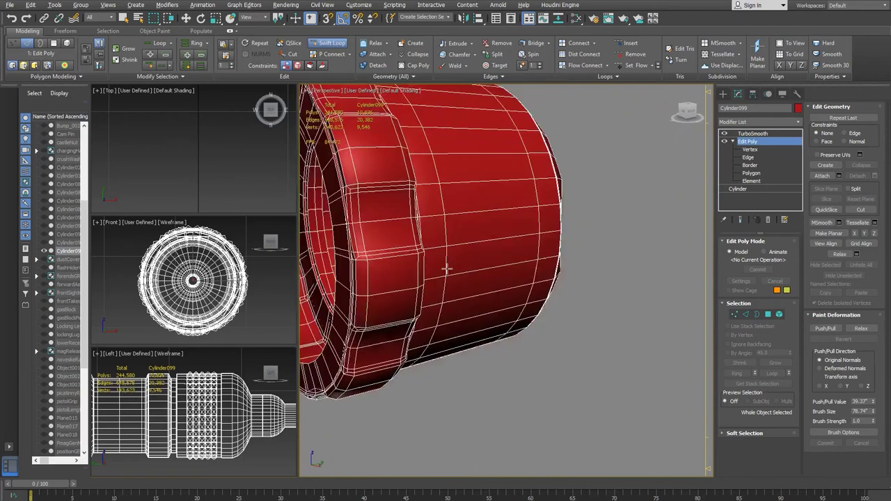
{"action": "middle_click_drag", "start_coordinate": [433, 239], "coordinate": [471, 374]}
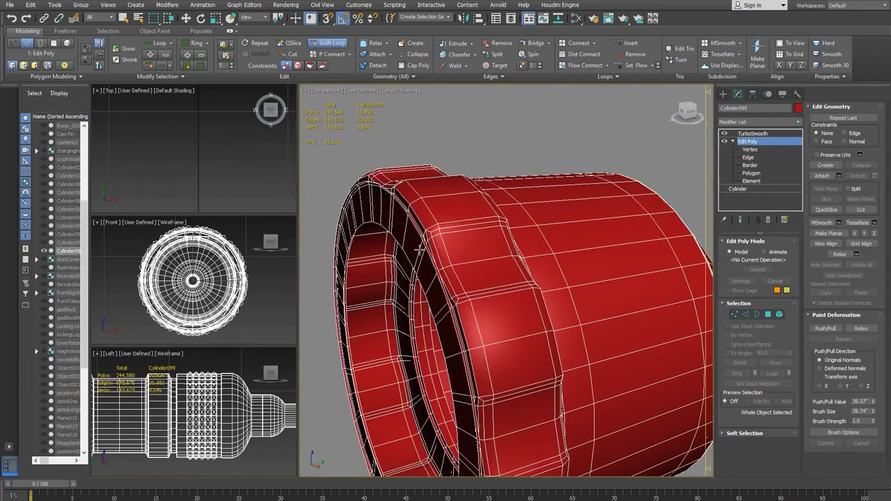
{"action": "middle_click_drag", "start_coordinate": [431, 255], "coordinate": [444, 261], "text": "alt"}
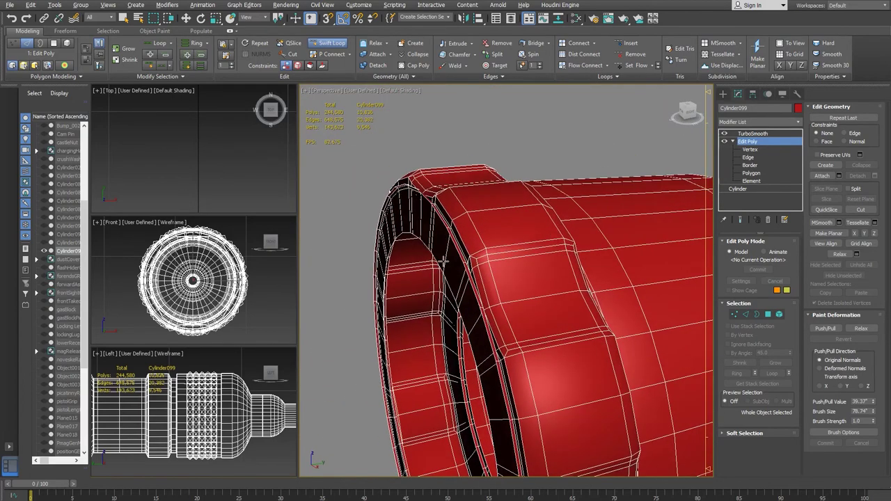
{"action": "left_click", "coordinate": [751, 180]}
{"action": "left_click", "coordinate": [440, 252]}
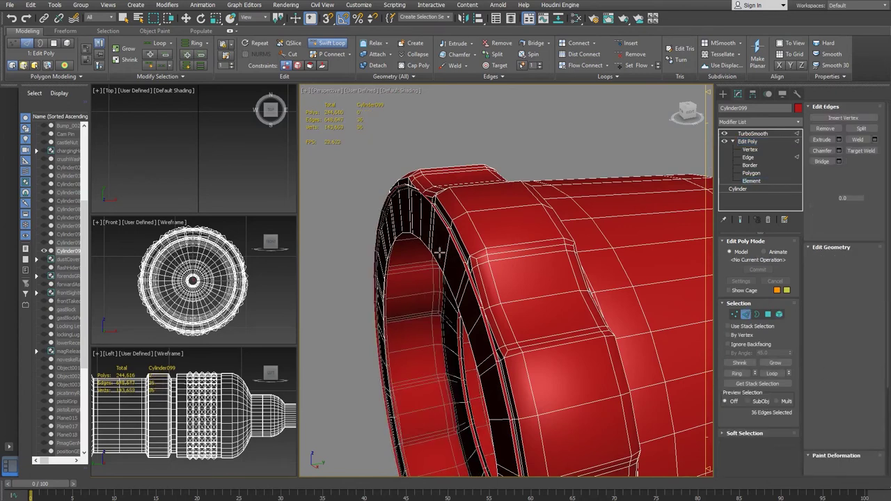
{"action": "key", "text": "w"}
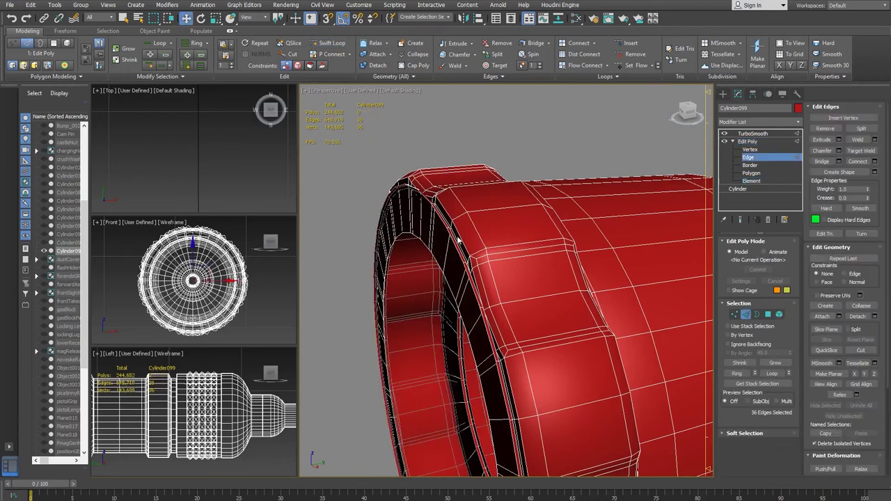
{"action": "left_click", "coordinate": [459, 245]}
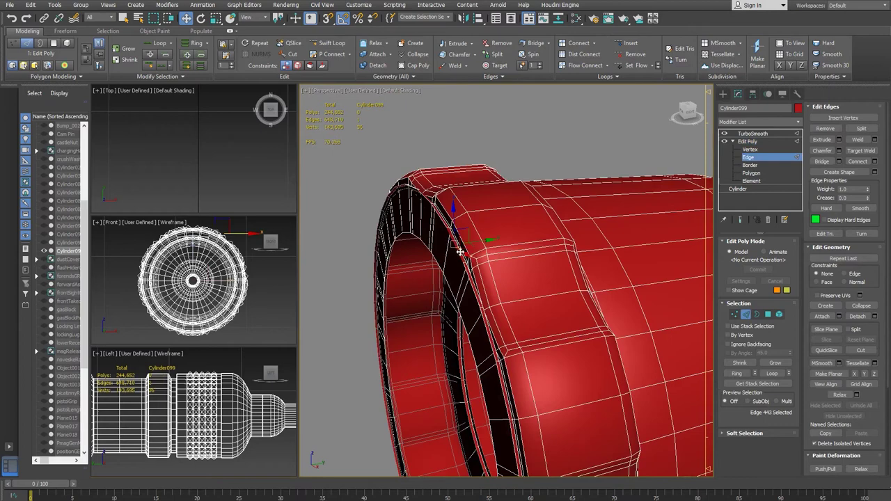
{"action": "left_click", "coordinate": [751, 181]}
{"action": "left_click", "coordinate": [487, 264]}
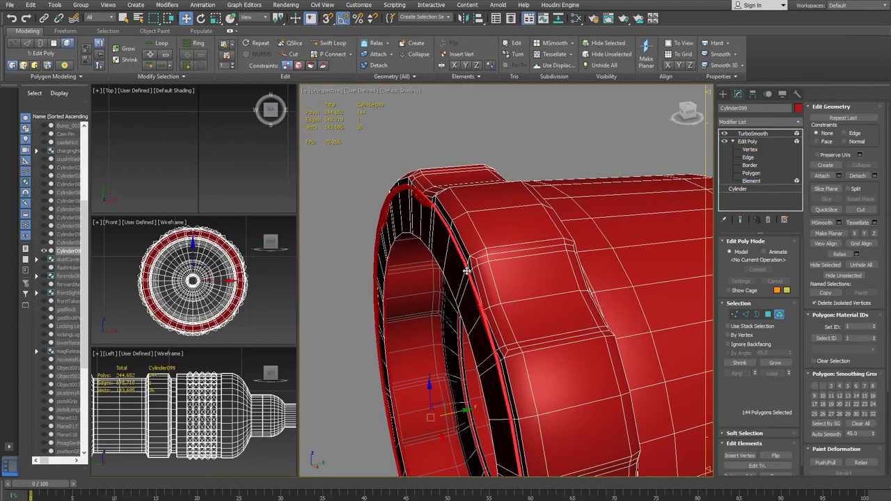
- Move the flat ring out of the bezel section and up to the open end of the knurled head
{"action": "middle_click_drag", "start_coordinate": [494, 271], "coordinate": [557, 317], "text": "alt"}
{"action": "left_click_drag", "start_coordinate": [394, 419], "coordinate": [458, 420]}
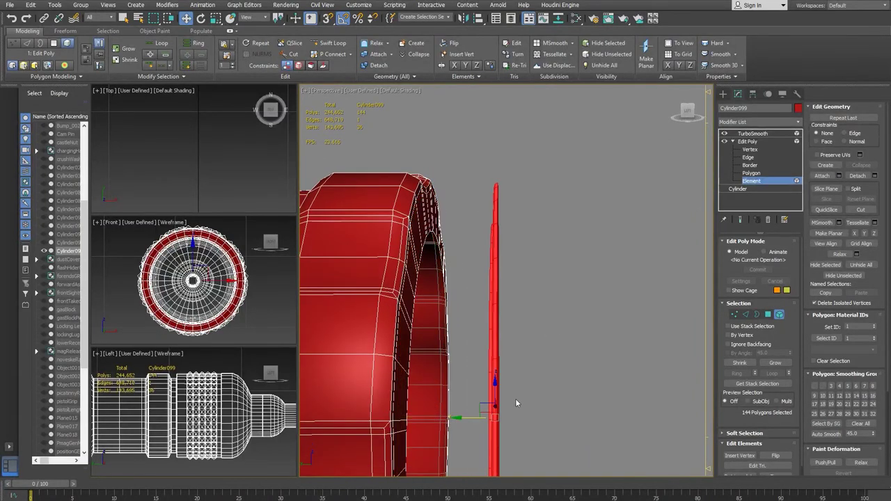
{"action": "middle_click_drag", "start_coordinate": [516, 399], "coordinate": [439, 374]}
{"action": "scroll", "coordinate": [438, 374], "scroll_direction": "down", "scroll_amount": 4}
{"action": "left_click_drag", "start_coordinate": [367, 365], "coordinate": [635, 352]}
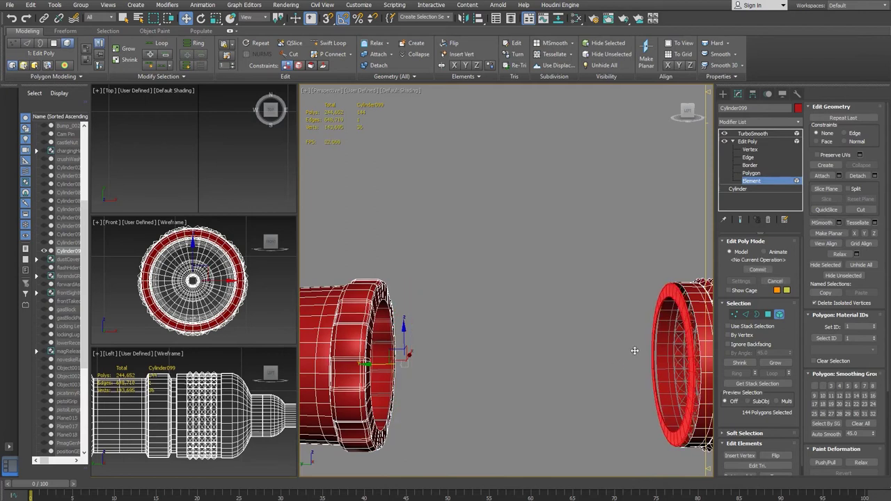
{"action": "middle_click_drag", "start_coordinate": [632, 357], "coordinate": [561, 280]}
{"action": "scroll", "coordinate": [573, 251], "scroll_direction": "up", "scroll_amount": 3}
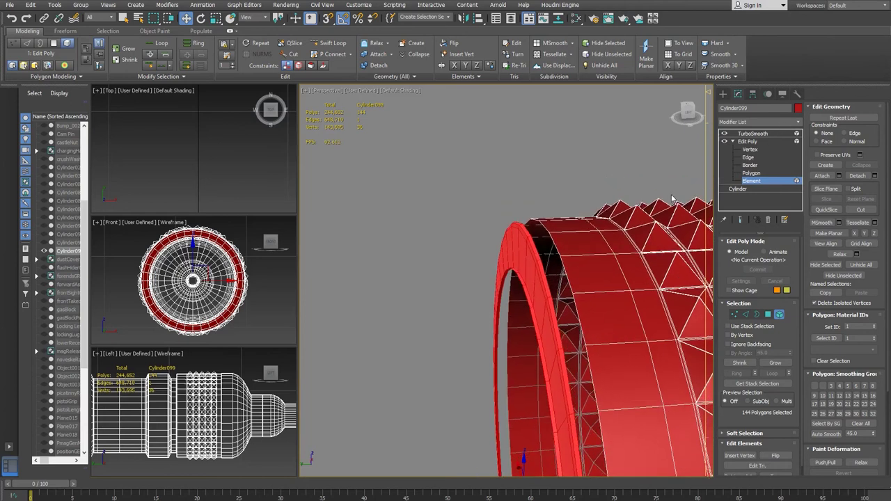
- Select the facing open borders of the flat ring and the head's smooth strip and bridge them
{"action": "left_click", "coordinate": [751, 180]}
{"action": "left_click", "coordinate": [750, 165]}
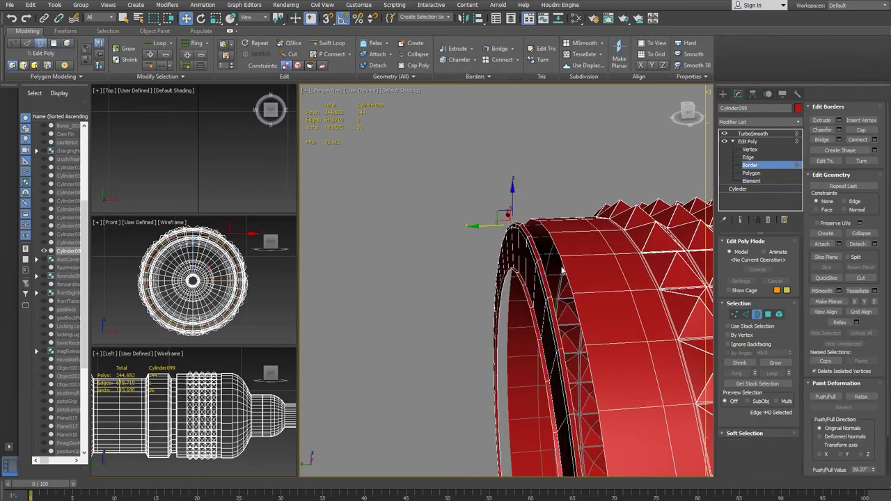
{"action": "left_click", "coordinate": [574, 282]}
{"action": "left_click", "coordinate": [568, 279], "text": "ctrl"}
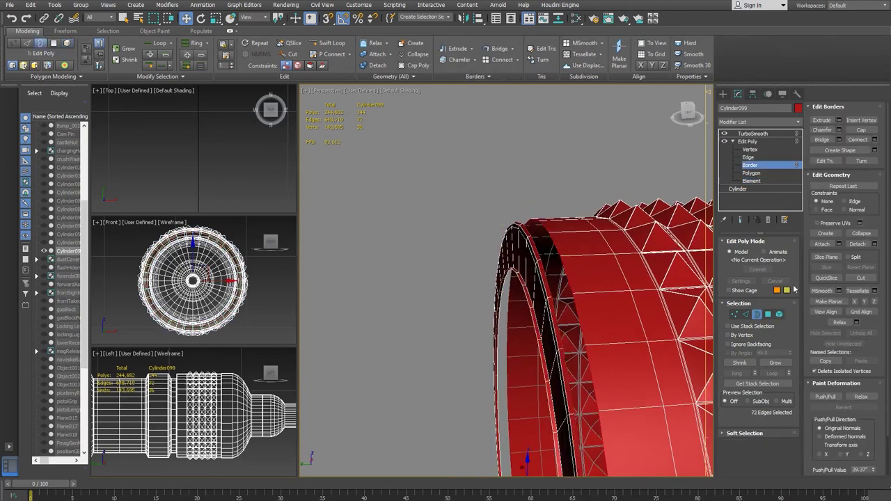
{"action": "left_click", "coordinate": [828, 140]}
{"action": "middle_click_drag", "start_coordinate": [487, 320], "coordinate": [521, 321], "text": "alt"}
{"action": "scroll", "coordinate": [445, 320], "scroll_direction": "down", "scroll_amount": 5}
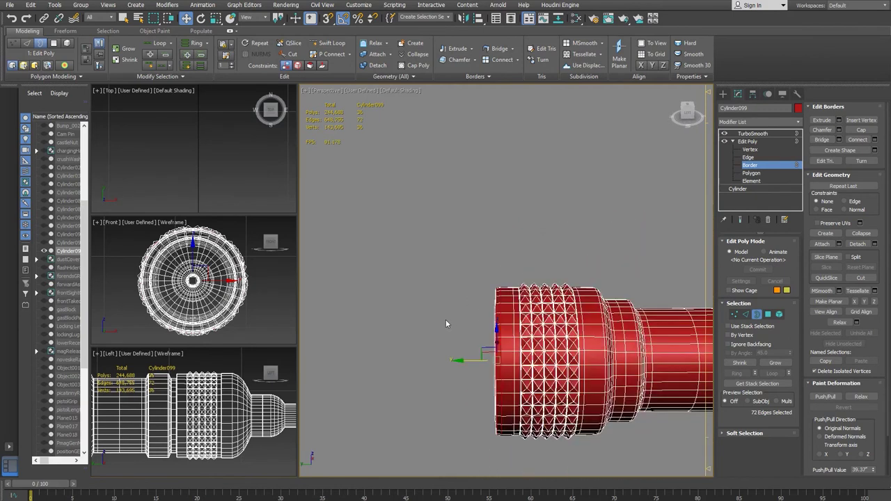
- Move the detached bezel section back against the open end of the knurled head
{"action": "middle_click_drag", "start_coordinate": [444, 316], "coordinate": [610, 289]}
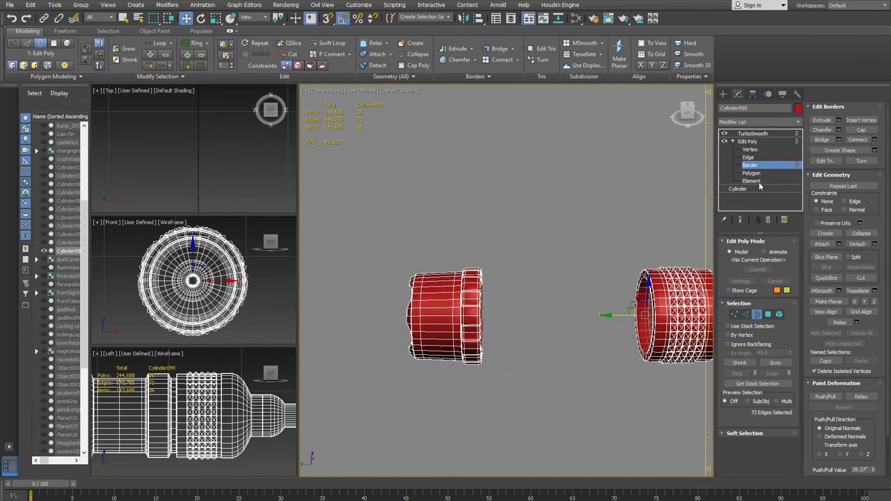
{"action": "left_click", "coordinate": [752, 181]}
{"action": "left_click", "coordinate": [473, 348]}
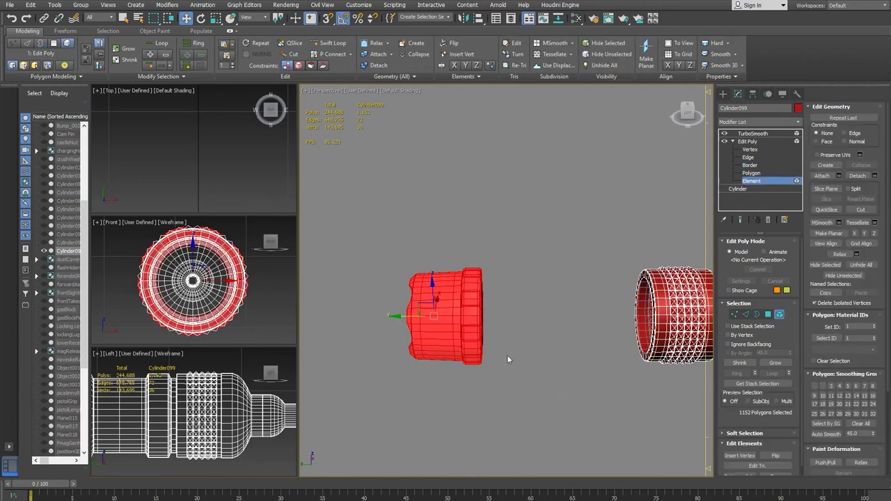
{"action": "left_click_drag", "start_coordinate": [405, 318], "coordinate": [554, 321]}
{"action": "key", "text": "z"}
{"action": "middle_click_drag", "start_coordinate": [554, 321], "coordinate": [511, 313], "text": "alt"}
{"action": "key", "text": "alt+w"}
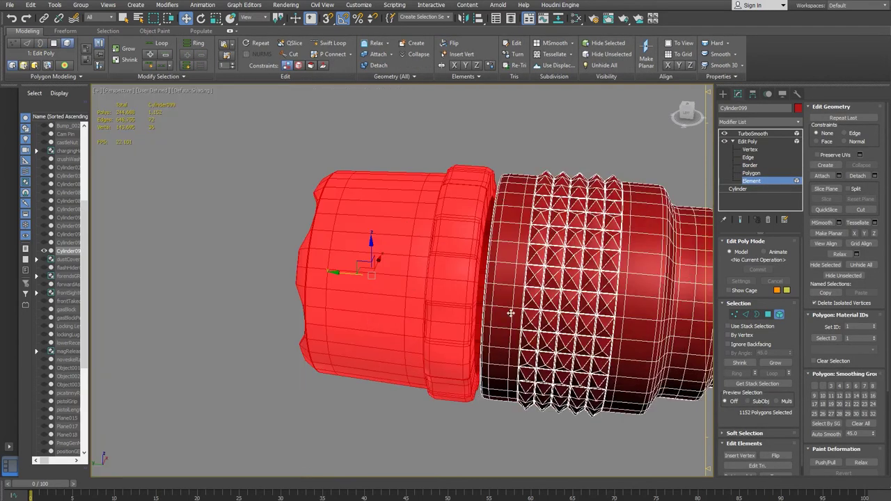
- Examine the seam between the bezel section and the head up close, and check the head's smoothed shape
{"action": "scroll", "coordinate": [488, 301], "scroll_direction": "up", "scroll_amount": 4}
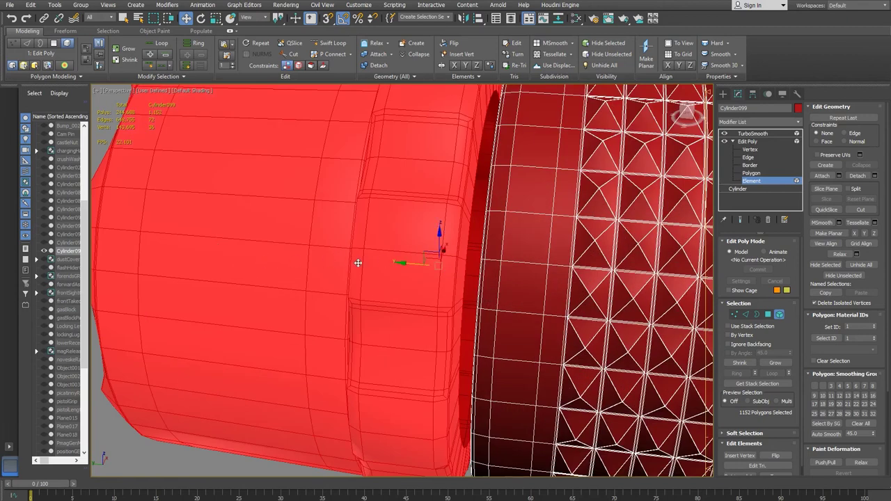
{"action": "key", "text": "ctrl+x"}
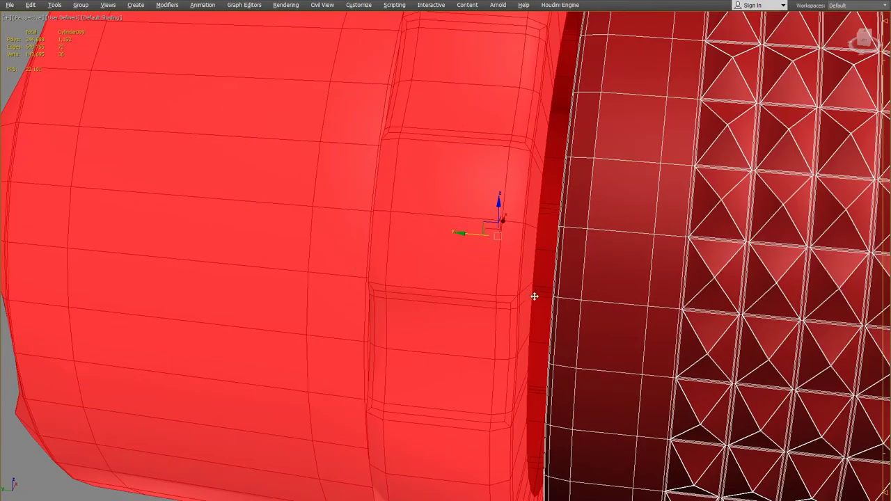
{"action": "middle_click_drag", "start_coordinate": [533, 294], "coordinate": [545, 299], "text": "alt"}
{"action": "middle_click_drag", "start_coordinate": [467, 221], "coordinate": [549, 280], "text": "alt"}
{"action": "scroll", "coordinate": [549, 281], "scroll_direction": "down", "scroll_amount": 4}
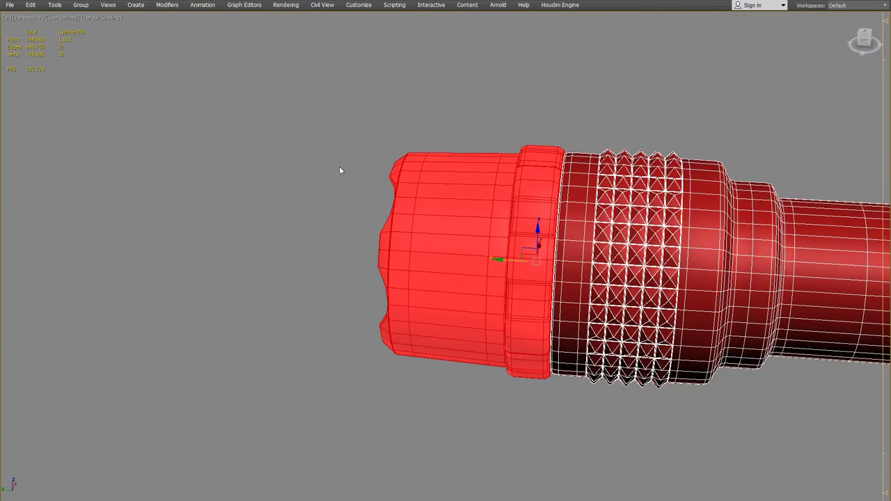
{"action": "key", "text": "ctrl+x"}
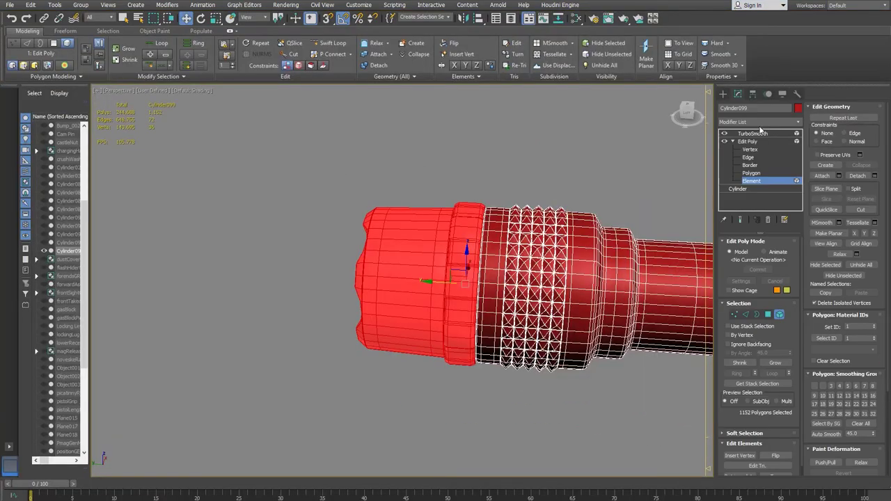
{"action": "left_click", "coordinate": [756, 183]}
{"action": "left_click", "coordinate": [457, 189]}
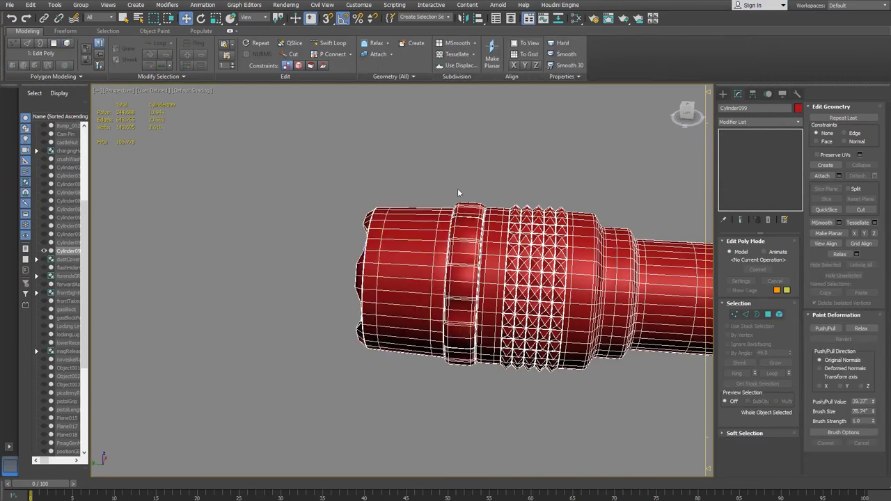
{"action": "middle_click_drag", "start_coordinate": [442, 161], "coordinate": [460, 259], "text": "alt"}
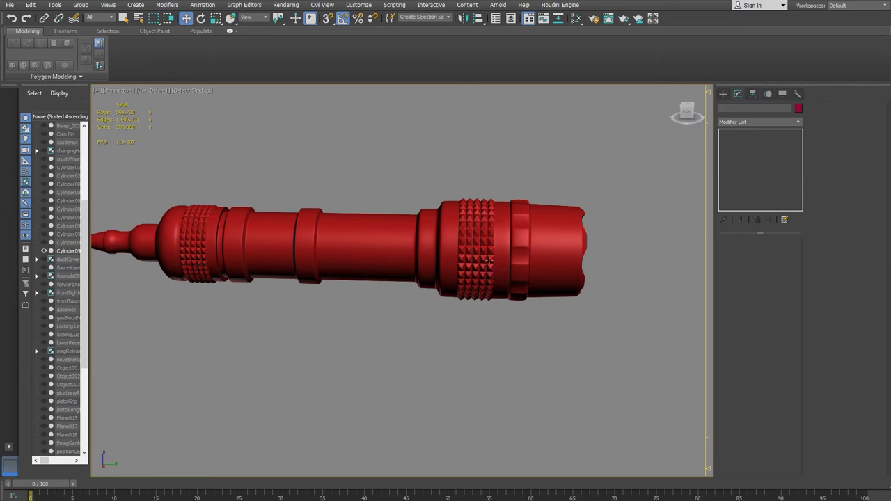
{"action": "scroll", "coordinate": [464, 246], "scroll_direction": "up", "scroll_amount": 5}
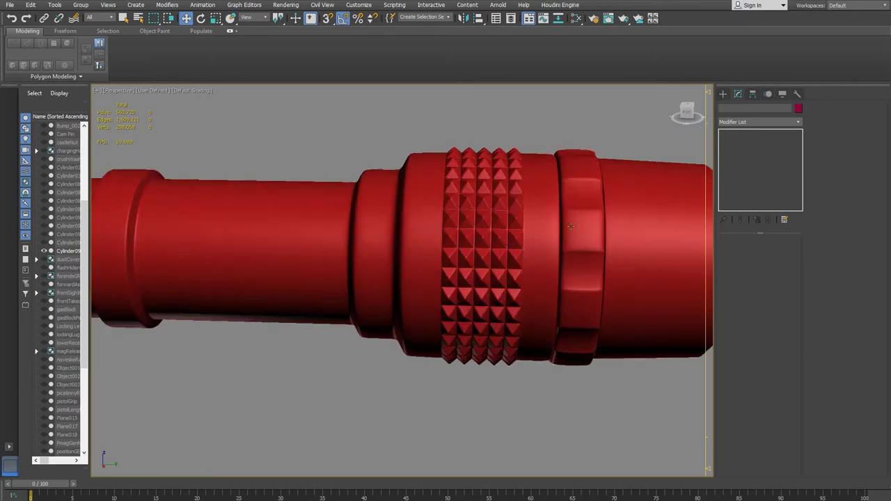
{"action": "scroll", "coordinate": [493, 240], "scroll_direction": "down", "scroll_amount": 1}
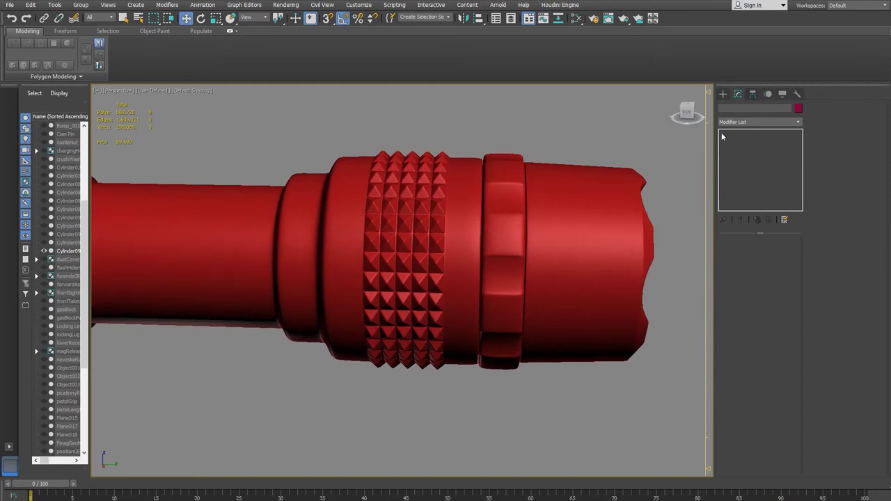
- Reopen the flashlight for edge editing beside the head's knurling and save the scene
{"action": "left_click", "coordinate": [448, 242]}
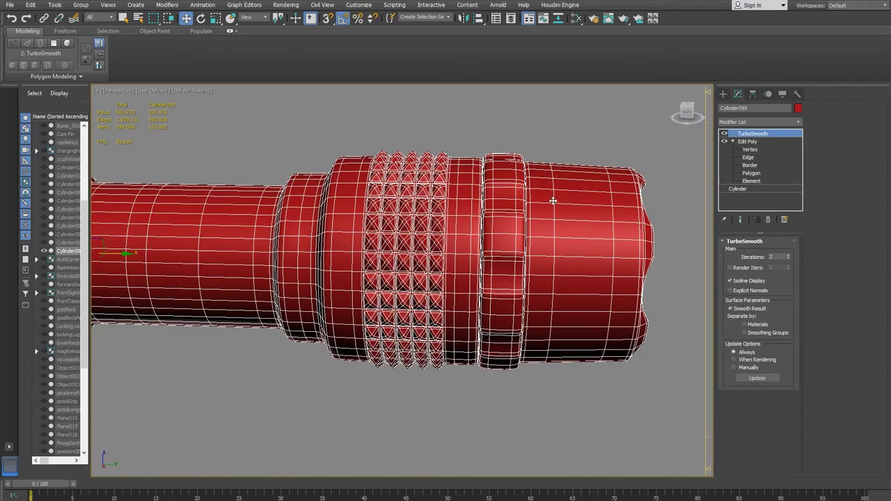
{"action": "middle_click_drag", "start_coordinate": [509, 175], "coordinate": [520, 169]}
{"action": "scroll", "coordinate": [450, 225], "scroll_direction": "up", "scroll_amount": 4}
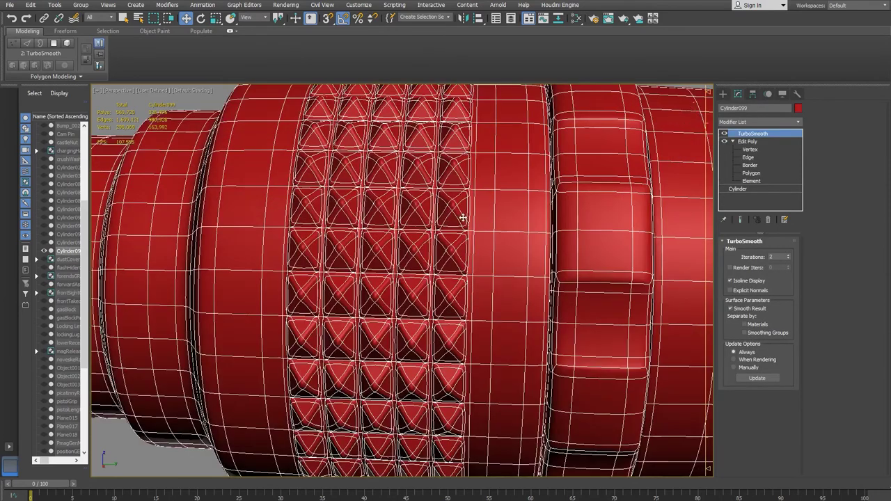
{"action": "left_click", "coordinate": [750, 158]}
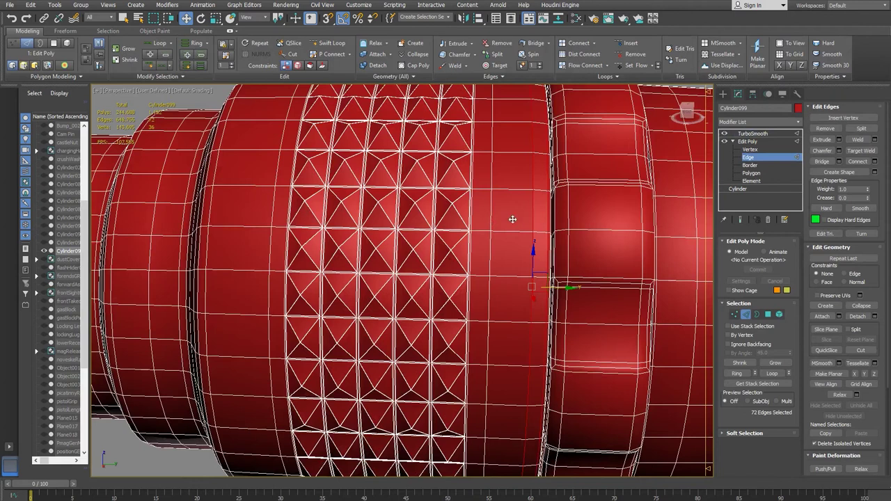
{"action": "scroll", "coordinate": [512, 220], "scroll_direction": "down", "scroll_amount": 3}
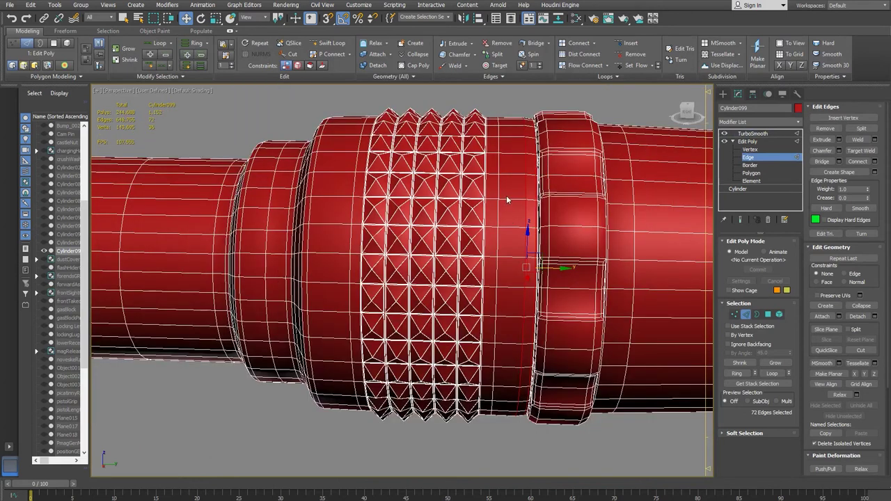
{"action": "scroll", "coordinate": [506, 195], "scroll_direction": "up", "scroll_amount": 5}
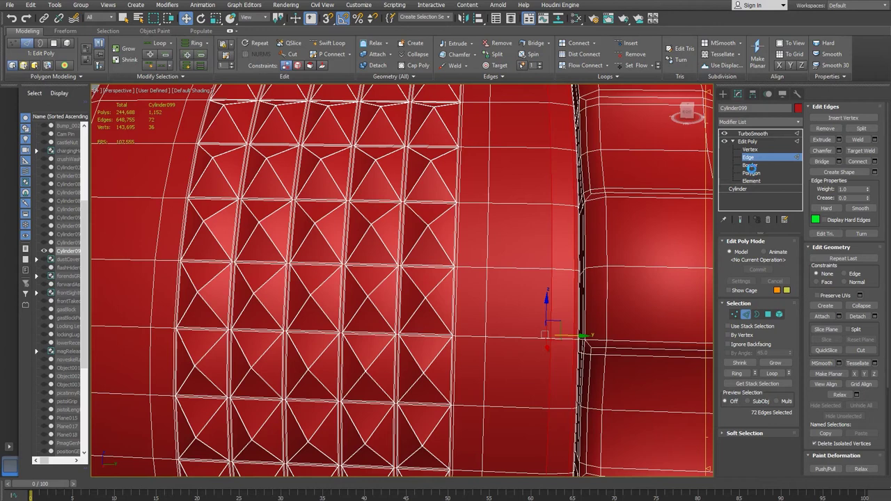
{"action": "left_click", "coordinate": [11, 5]}
{"action": "left_click", "coordinate": [44, 89]}
{"action": "left_click", "coordinate": [369, 436]}
- Delete the ring of polygons directly between the head's knurling and the smooth strip behind the faceted ring
{"action": "left_click", "coordinate": [756, 174]}
{"action": "left_click", "coordinate": [473, 234]}
{"action": "left_click", "coordinate": [464, 322], "text": "shift"}
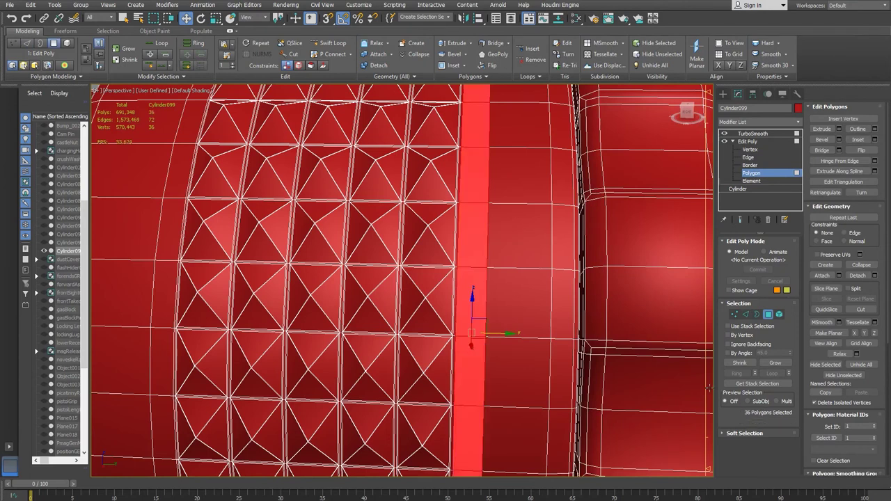
{"action": "key", "text": "Delete"}
{"action": "scroll", "coordinate": [563, 319], "scroll_direction": "down", "scroll_amount": 5}
{"action": "middle_click_drag", "start_coordinate": [604, 277], "coordinate": [486, 231]}
- Try to move the scalloped front bezel element forward away from the faceted ring, and undo the move
{"action": "left_click", "coordinate": [750, 181]}
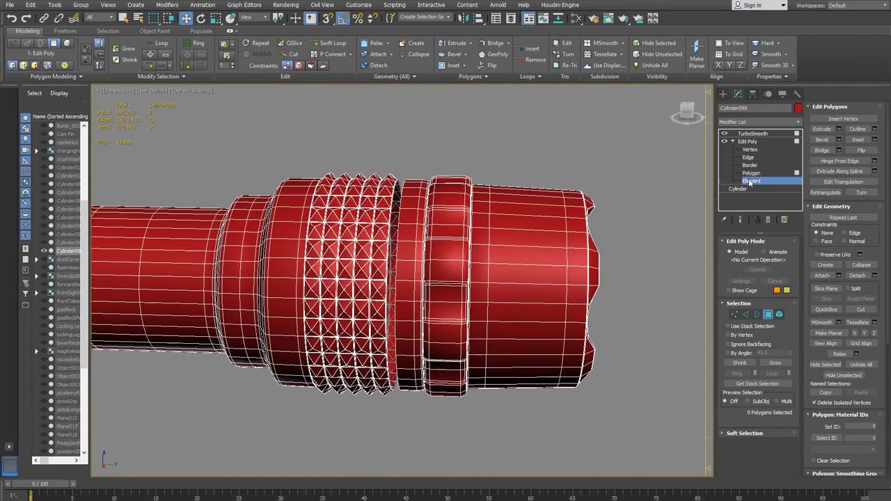
{"action": "left_click", "coordinate": [559, 350]}
{"action": "left_click", "coordinate": [440, 271]}
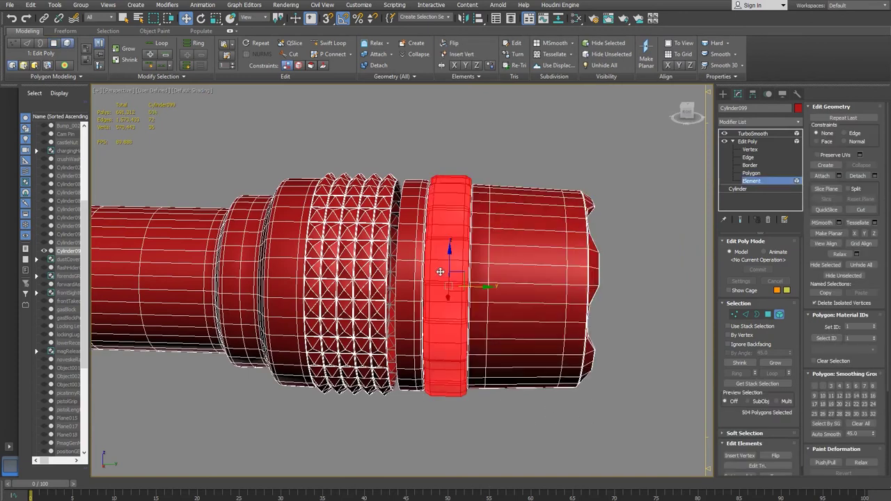
{"action": "left_click", "coordinate": [530, 250]}
{"action": "left_click_drag", "start_coordinate": [572, 289], "coordinate": [694, 289]}
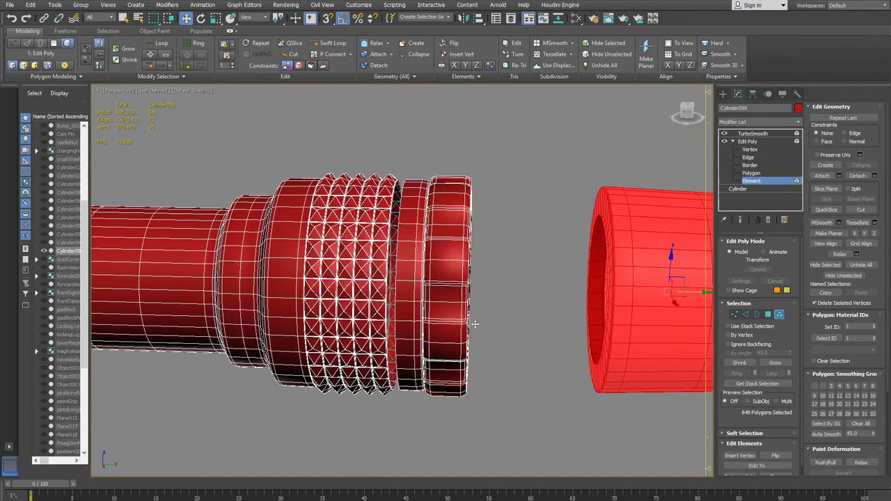
{"action": "key", "text": "ctrl+z"}
- Delete the smooth strip, the faceted ring and the scalloped front bezel elements in front of the knurled band
{"action": "left_click", "coordinate": [456, 271]}
{"action": "left_click", "coordinate": [398, 284]}
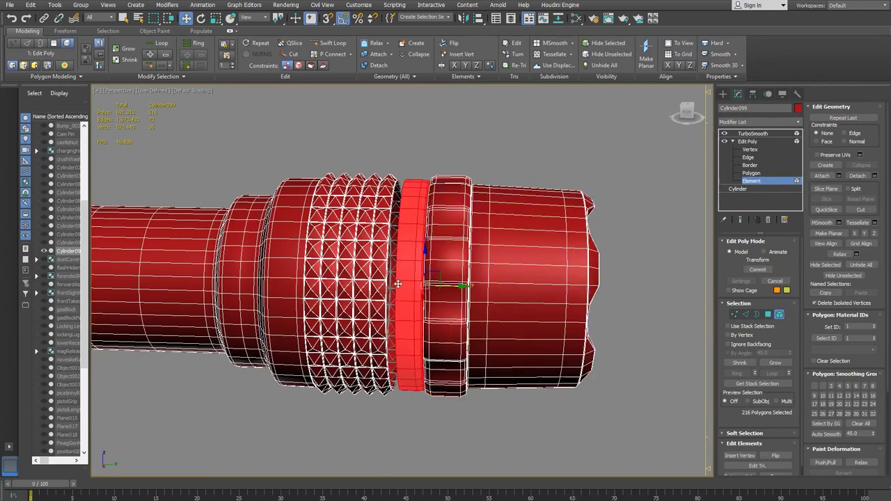
{"action": "left_click", "coordinate": [444, 228], "text": "ctrl"}
{"action": "left_click", "coordinate": [511, 229], "text": "ctrl"}
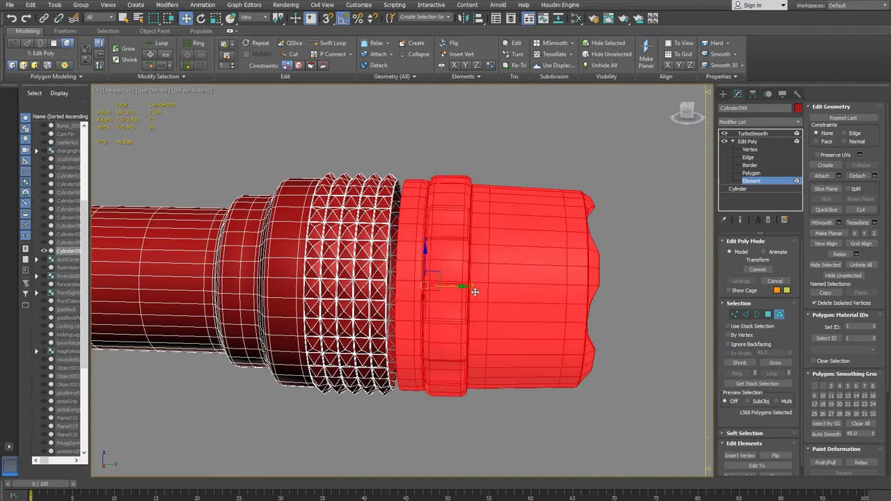
{"action": "key", "text": "Delete"}
{"action": "middle_click_drag", "start_coordinate": [508, 332], "coordinate": [567, 391]}
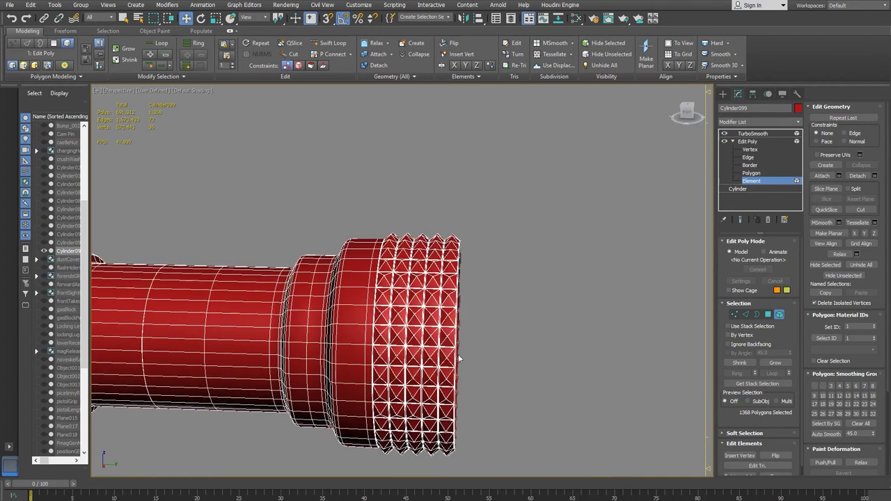
{"action": "scroll", "coordinate": [455, 353], "scroll_direction": "up", "scroll_amount": 5}
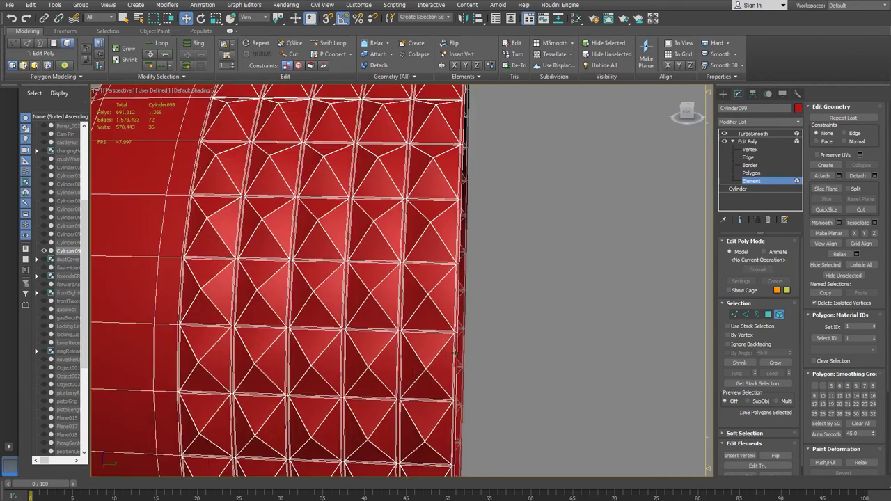
- In the maximized Left view, select the knurling's frontmost row of pyramid polygons and clone it forward as an element
{"action": "left_click", "coordinate": [752, 173]}
{"action": "key", "text": "alt+w"}
{"action": "key", "text": "4"}
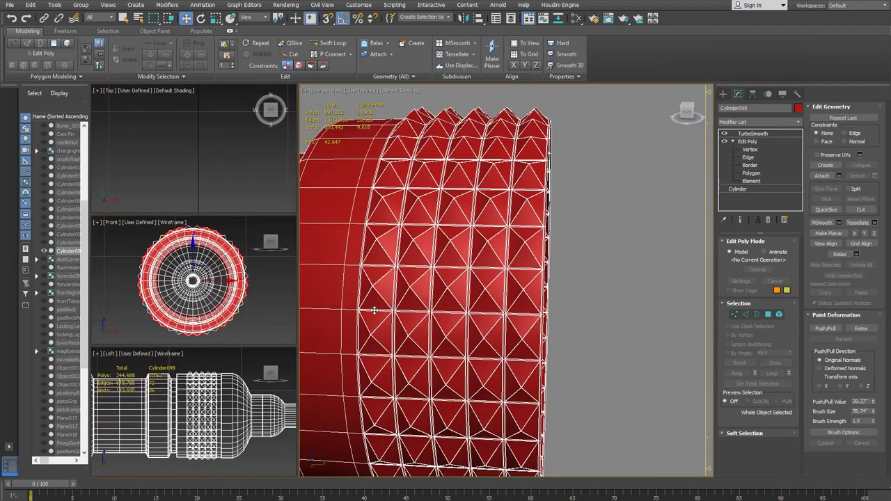
{"action": "middle_click", "coordinate": [244, 435]}
{"action": "key", "text": "alt+w"}
{"action": "middle_click_drag", "start_coordinate": [225, 322], "coordinate": [890, 351]}
{"action": "middle_click_drag", "start_coordinate": [544, 350], "coordinate": [836, 340]}
{"action": "middle_click_drag", "start_coordinate": [441, 337], "coordinate": [430, 300]}
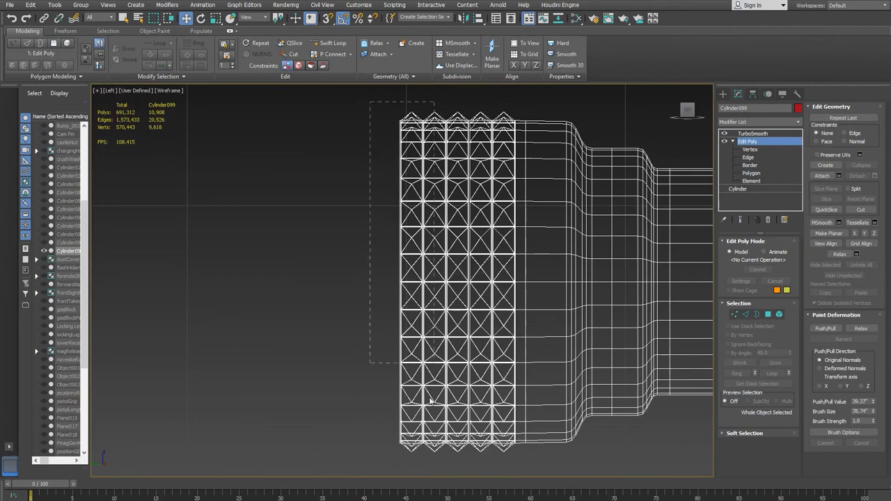
{"action": "left_click_drag", "start_coordinate": [416, 465], "coordinate": [419, 471]}
{"action": "left_click_drag", "start_coordinate": [420, 472], "coordinate": [420, 471]}
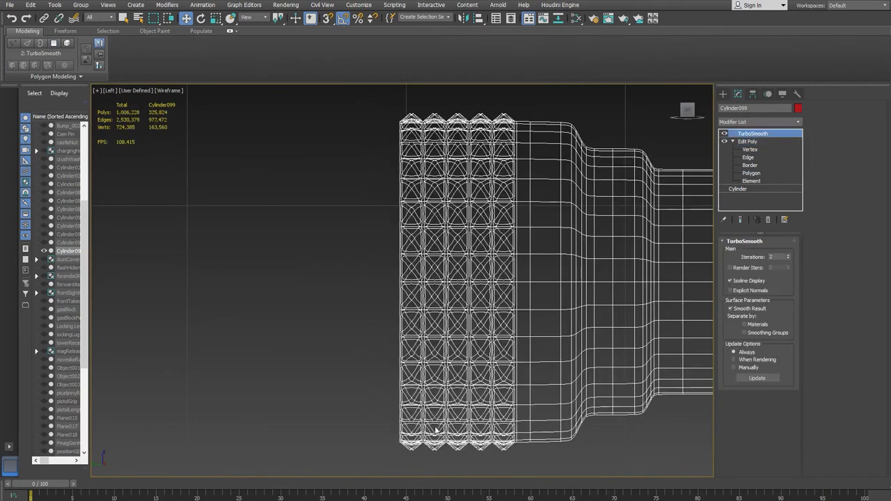
{"action": "left_click", "coordinate": [751, 172]}
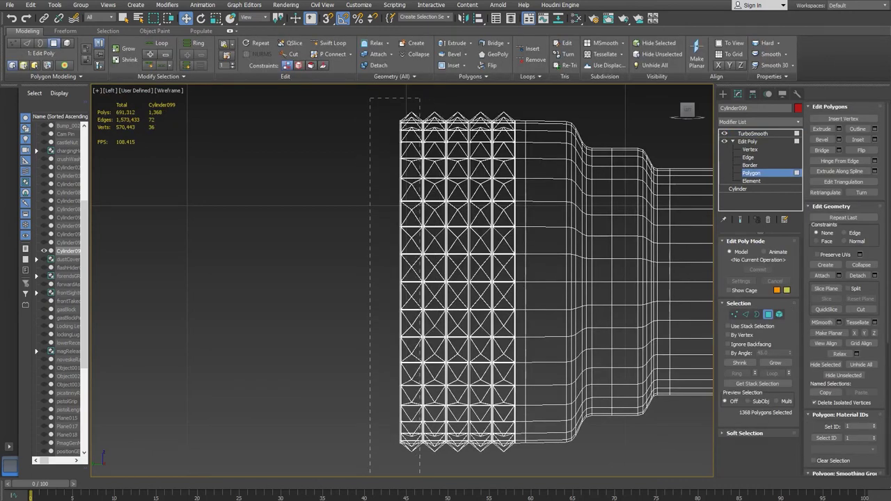
{"action": "scroll", "coordinate": [418, 269], "scroll_direction": "up", "scroll_amount": 8}
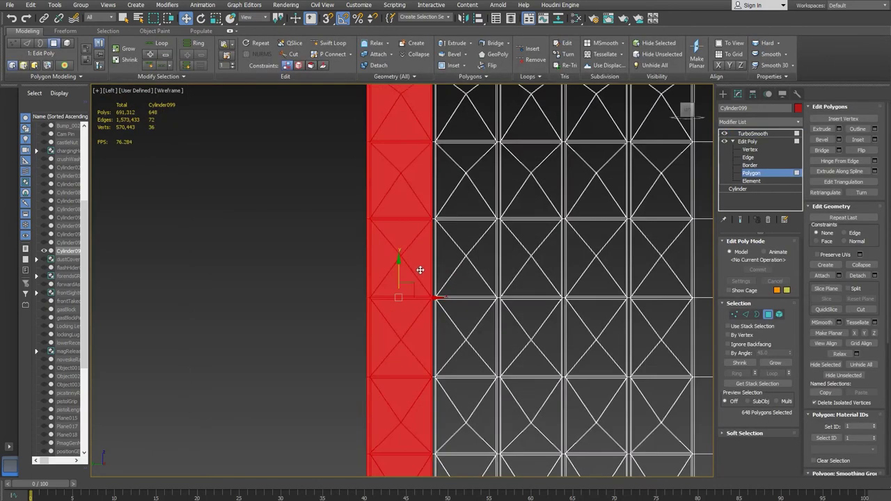
{"action": "middle_click_drag", "start_coordinate": [471, 216], "coordinate": [460, 458]}
{"action": "scroll", "coordinate": [513, 230], "scroll_direction": "down", "scroll_amount": 8}
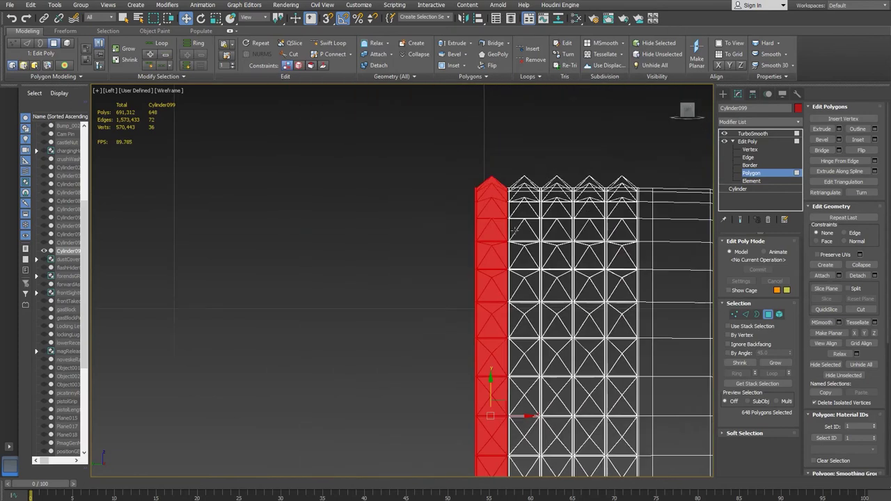
{"action": "middle_click_drag", "start_coordinate": [552, 279], "coordinate": [504, 188]}
{"action": "mouse_move", "coordinate": [477, 327]}
{"action": "left_mouse_down", "text": "shift"}
{"action": "mouse_move", "coordinate": [432, 325]}
{"action": "mouse_move", "coordinate": [440, 324]}
{"action": "left_mouse_up", "text": "shift"}
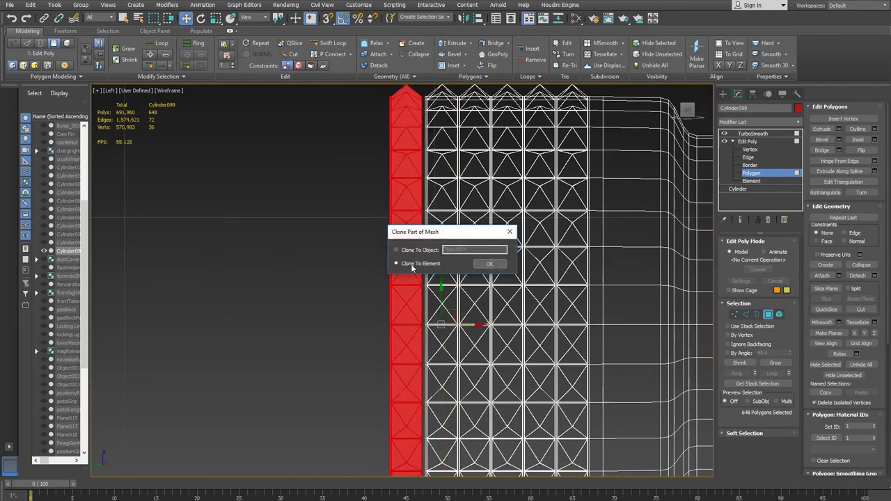
{"action": "left_click", "coordinate": [497, 264]}
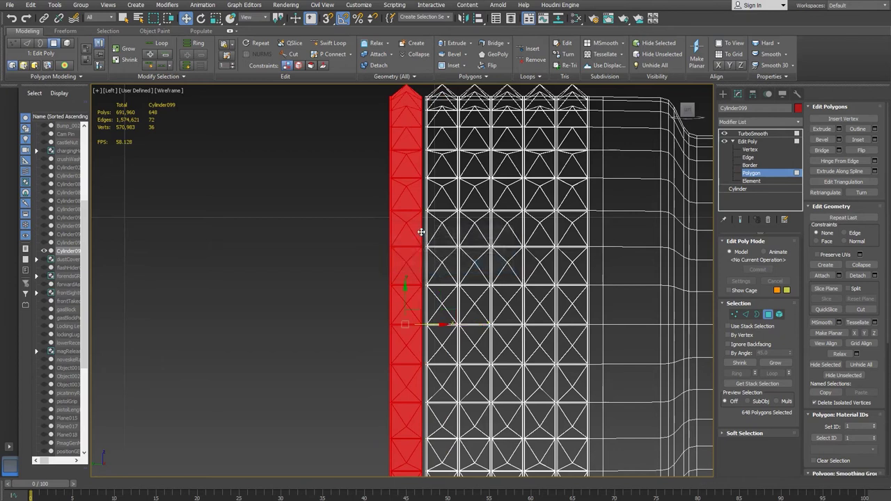
- Move the cloned knurl row back along the flashlight's axis until its edge meets the original knurling
{"action": "scroll", "coordinate": [440, 261], "scroll_direction": "up", "scroll_amount": 5}
{"action": "middle_click_drag", "start_coordinate": [449, 316], "coordinate": [426, 315]}
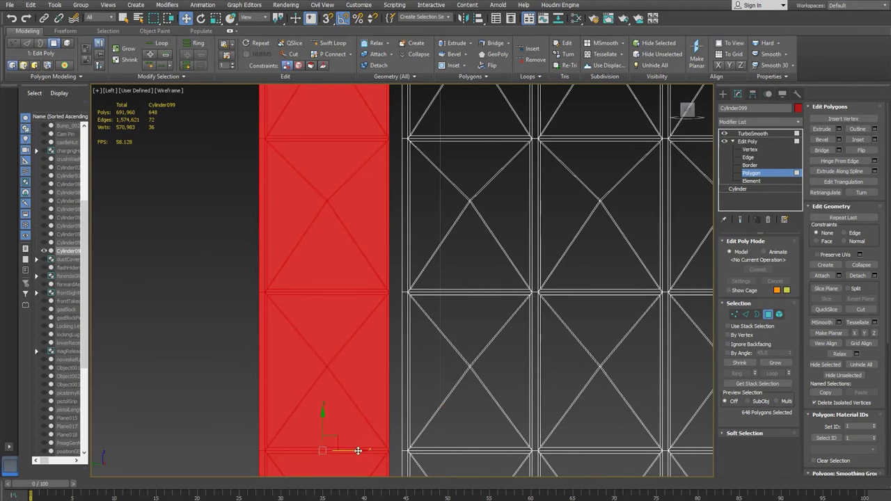
{"action": "left_click_drag", "start_coordinate": [357, 450], "coordinate": [361, 450]}
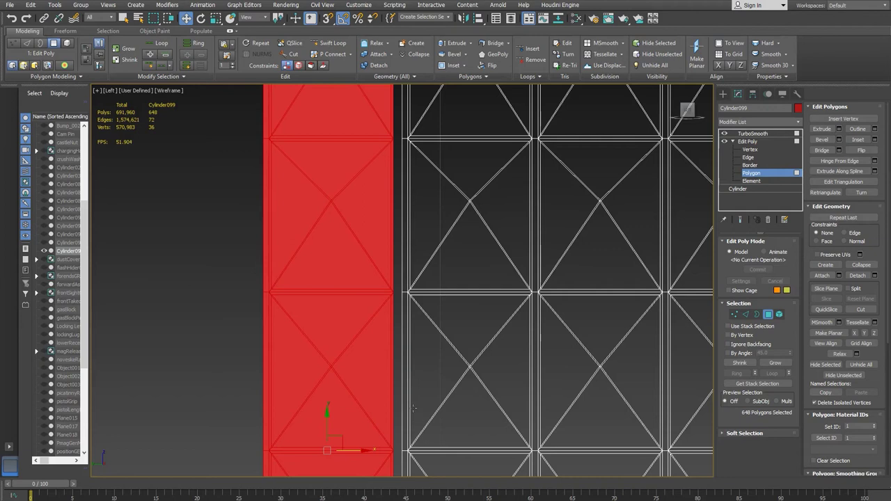
{"action": "left_click_drag", "start_coordinate": [363, 450], "coordinate": [372, 450]}
{"action": "middle_click_drag", "start_coordinate": [408, 205], "coordinate": [420, 292]}
{"action": "scroll", "coordinate": [420, 292], "scroll_direction": "up", "scroll_amount": 5}
{"action": "middle_click_drag", "start_coordinate": [446, 362], "coordinate": [441, 195]}
{"action": "middle_click_drag", "start_coordinate": [421, 418], "coordinate": [427, 90]}
{"action": "middle_click_drag", "start_coordinate": [415, 344], "coordinate": [414, 225]}
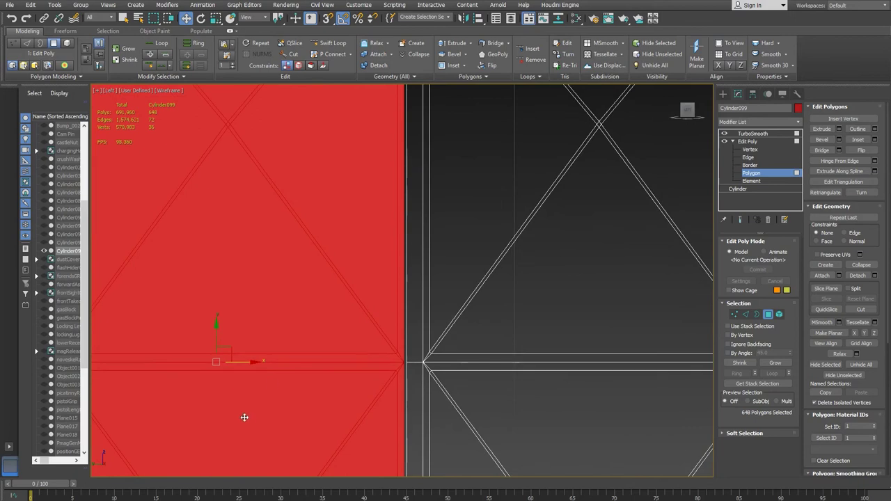
{"action": "scroll", "coordinate": [353, 383], "scroll_direction": "up", "scroll_amount": 3}
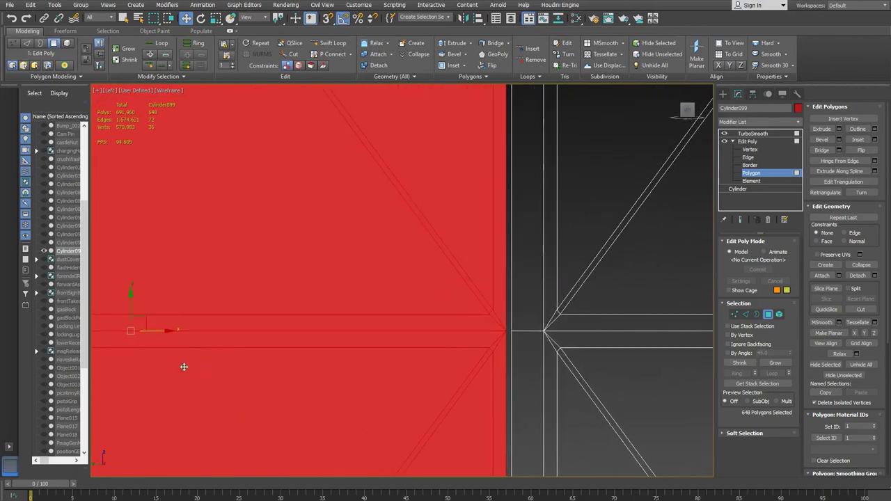
{"action": "left_click_drag", "start_coordinate": [165, 332], "coordinate": [181, 335]}
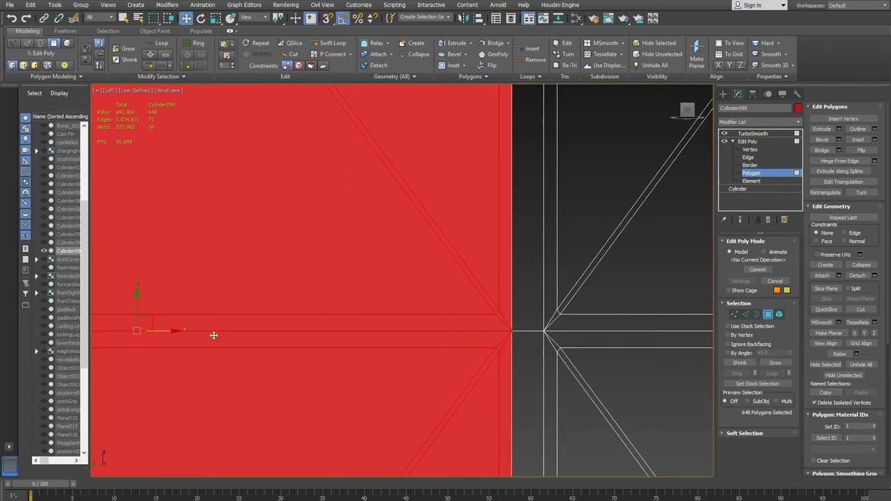
{"action": "scroll", "coordinate": [288, 332], "scroll_direction": "down", "scroll_amount": 5}
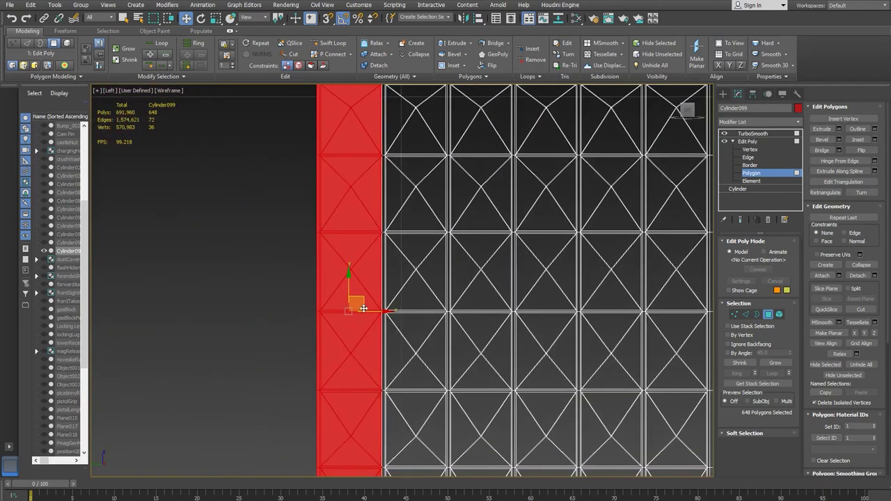
- Clone the new front knurl row forward once more as an element, placing it edge to edge with the previous row
{"action": "scroll", "coordinate": [351, 317], "scroll_direction": "up", "scroll_amount": 8}
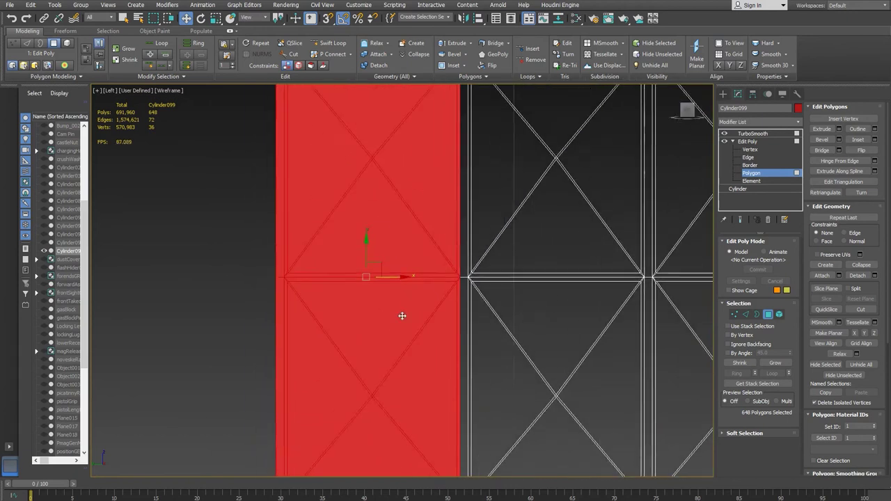
{"action": "scroll", "coordinate": [400, 308], "scroll_direction": "up", "scroll_amount": 4}
{"action": "middle_click_drag", "start_coordinate": [394, 298], "coordinate": [503, 372]}
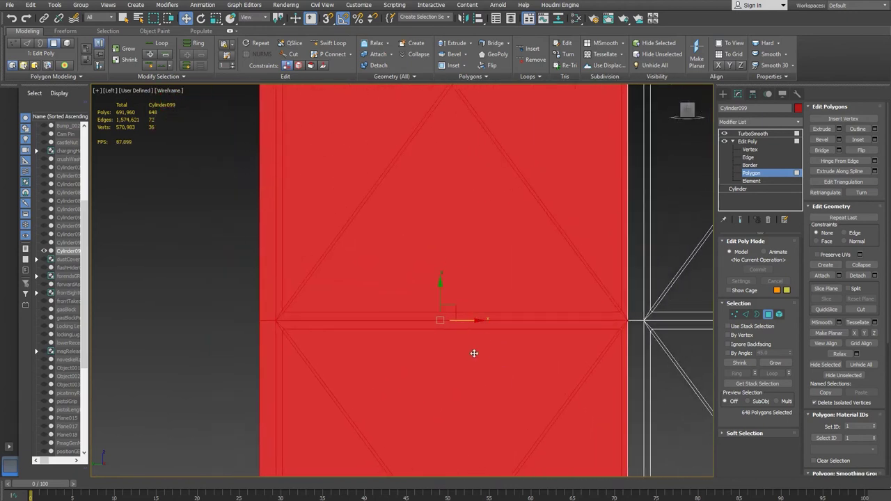
{"action": "middle_click_drag", "start_coordinate": [382, 368], "coordinate": [465, 357]}
{"action": "left_click_drag", "start_coordinate": [564, 307], "coordinate": [192, 309], "text": "shift"}
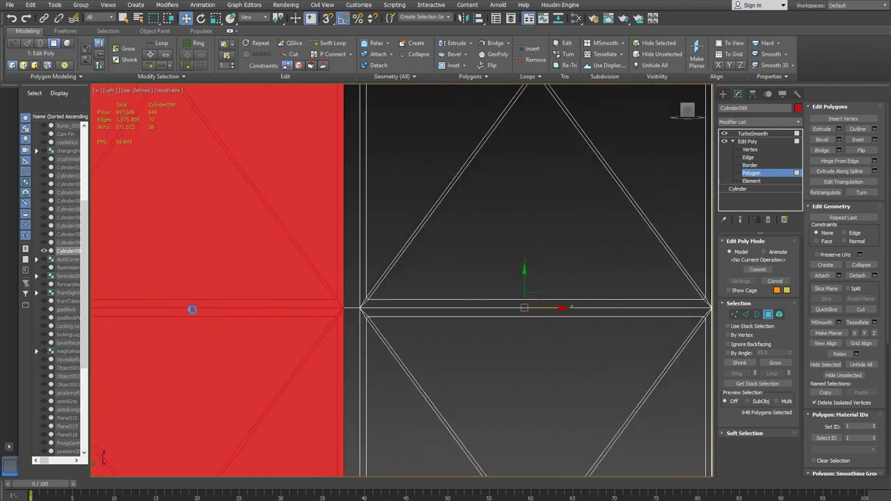
{"action": "left_click", "coordinate": [492, 262]}
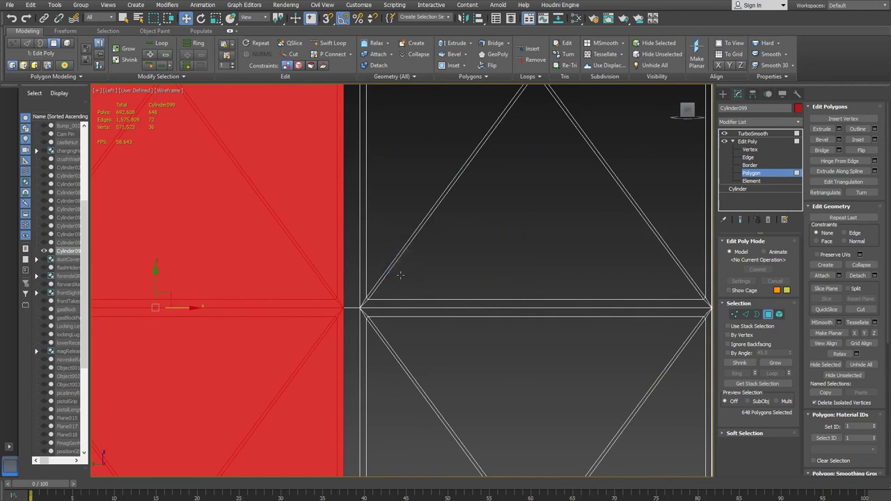
- Select the vertices around the cloned knurl rows and examine how closely they line up at the seams
{"action": "scroll", "coordinate": [400, 275], "scroll_direction": "down", "scroll_amount": 5}
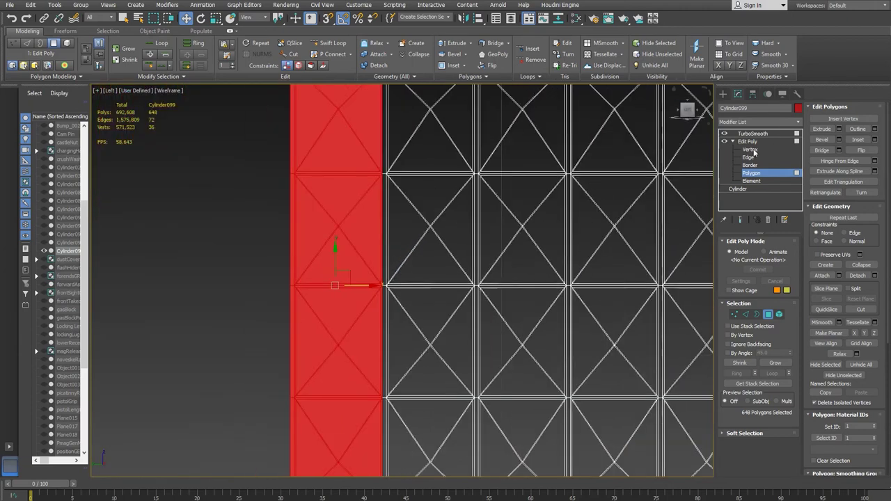
{"action": "left_click", "coordinate": [750, 150]}
{"action": "scroll", "coordinate": [448, 244], "scroll_direction": "down", "scroll_amount": 8}
{"action": "left_click_drag", "start_coordinate": [447, 244], "coordinate": [469, 390]}
{"action": "scroll", "coordinate": [460, 355], "scroll_direction": "up", "scroll_amount": 8}
{"action": "scroll", "coordinate": [487, 311], "scroll_direction": "up", "scroll_amount": 10}
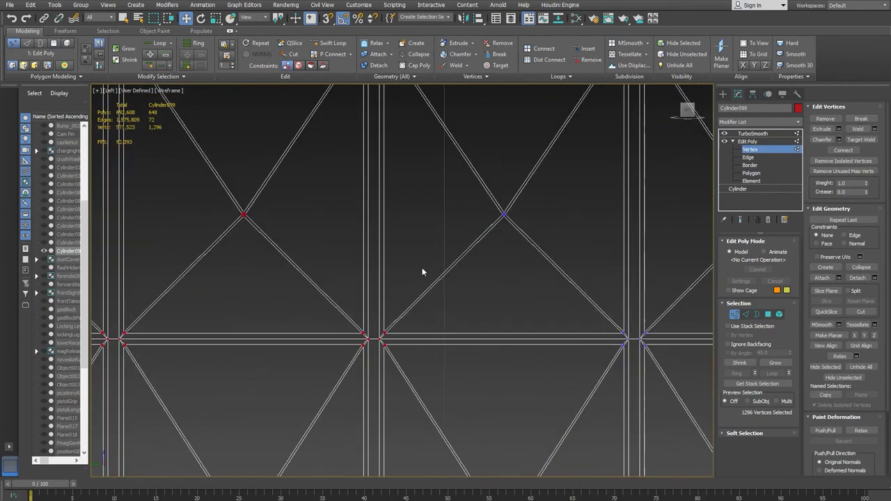
{"action": "scroll", "coordinate": [422, 272], "scroll_direction": "up", "scroll_amount": 4}
{"action": "scroll", "coordinate": [427, 352], "scroll_direction": "up", "scroll_amount": 5}
{"action": "middle_click_drag", "start_coordinate": [457, 351], "coordinate": [456, 204]}
{"action": "middle_click_drag", "start_coordinate": [424, 424], "coordinate": [438, 283]}
{"action": "scroll", "coordinate": [440, 286], "scroll_direction": "up", "scroll_amount": 5}
{"action": "scroll", "coordinate": [442, 292], "scroll_direction": "up", "scroll_amount": 3}
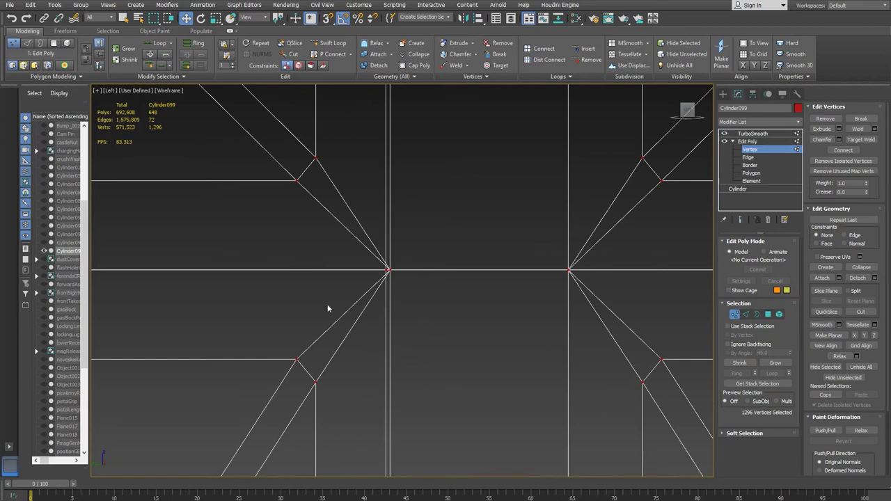
- Select the first cloned knurl row as an element and nudge it slightly along the axis to align its seam
{"action": "left_click", "coordinate": [752, 181]}
{"action": "left_click", "coordinate": [358, 265]}
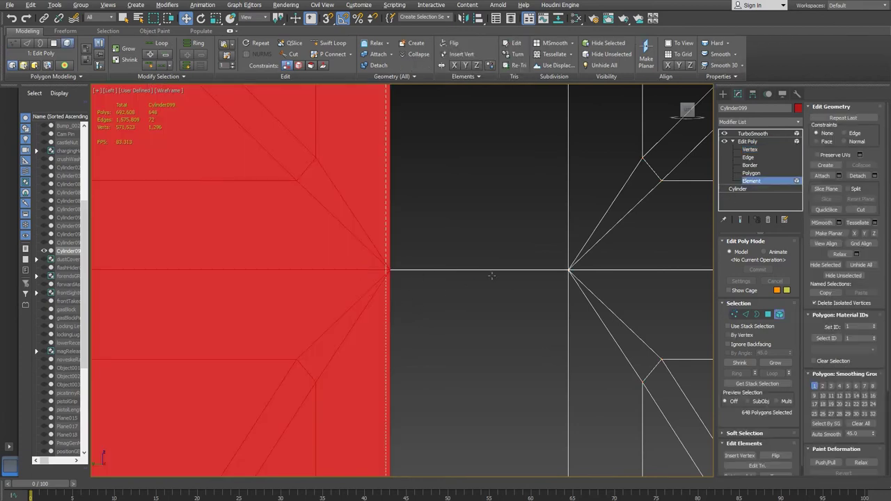
{"action": "scroll", "coordinate": [500, 279], "scroll_direction": "down", "scroll_amount": 10}
{"action": "scroll", "coordinate": [478, 276], "scroll_direction": "up", "scroll_amount": 10}
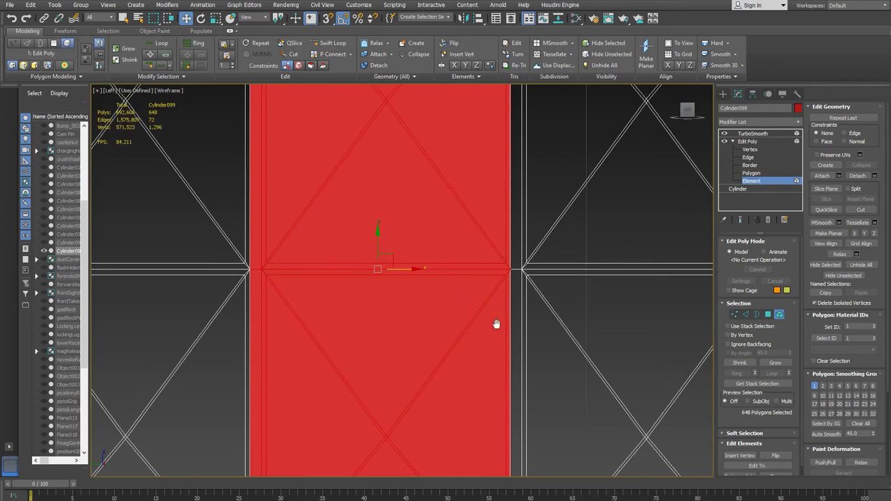
{"action": "middle_click_drag", "start_coordinate": [496, 325], "coordinate": [516, 321]}
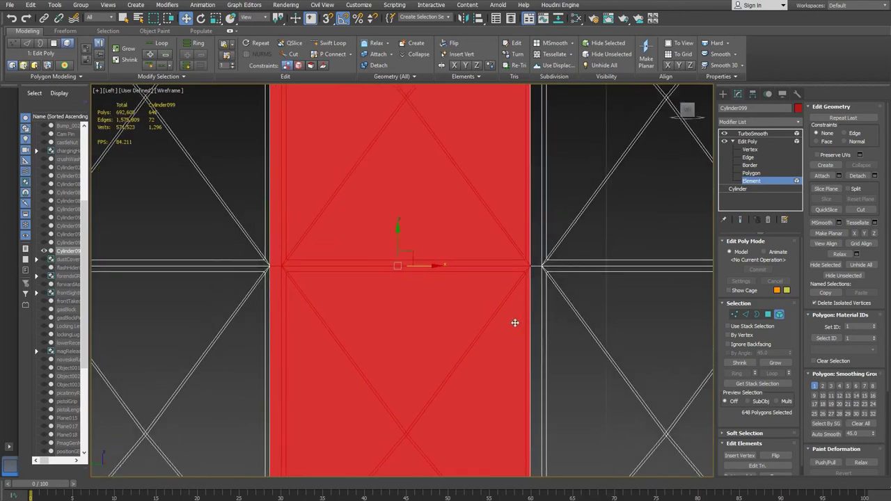
{"action": "key", "text": "ctrl+x"}
{"action": "middle_click_drag", "start_coordinate": [631, 245], "coordinate": [694, 274]}
{"action": "scroll", "coordinate": [529, 267], "scroll_direction": "up", "scroll_amount": 3}
{"action": "scroll", "coordinate": [695, 274], "scroll_direction": "up", "scroll_amount": 2}
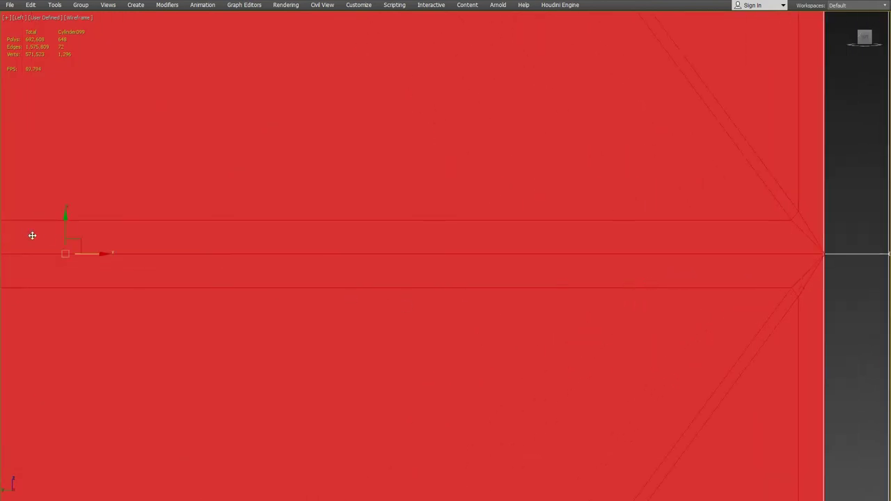
{"action": "left_click_drag", "start_coordinate": [102, 255], "coordinate": [101, 255]}
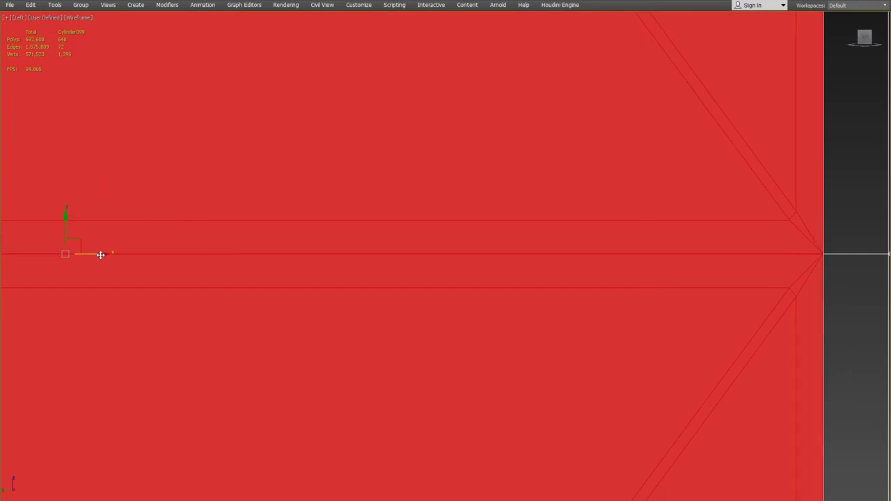
- Examine the seam between the selected knurl row and the original knurling at high magnification
{"action": "middle_click_drag", "start_coordinate": [497, 220], "coordinate": [225, 219]}
{"action": "scroll", "coordinate": [417, 216], "scroll_direction": "up", "scroll_amount": 3}
{"action": "middle_click_drag", "start_coordinate": [759, 247], "coordinate": [270, 250]}
{"action": "scroll", "coordinate": [347, 330], "scroll_direction": "up", "scroll_amount": 2}
{"action": "scroll", "coordinate": [366, 329], "scroll_direction": "down", "scroll_amount": 2}
{"action": "middle_click_drag", "start_coordinate": [105, 327], "coordinate": [424, 322]}
{"action": "scroll", "coordinate": [424, 322], "scroll_direction": "down", "scroll_amount": 1}
{"action": "scroll", "coordinate": [293, 316], "scroll_direction": "down", "scroll_amount": 1}
{"action": "middle_click_drag", "start_coordinate": [293, 317], "coordinate": [675, 322]}
{"action": "scroll", "coordinate": [327, 341], "scroll_direction": "down", "scroll_amount": 3}
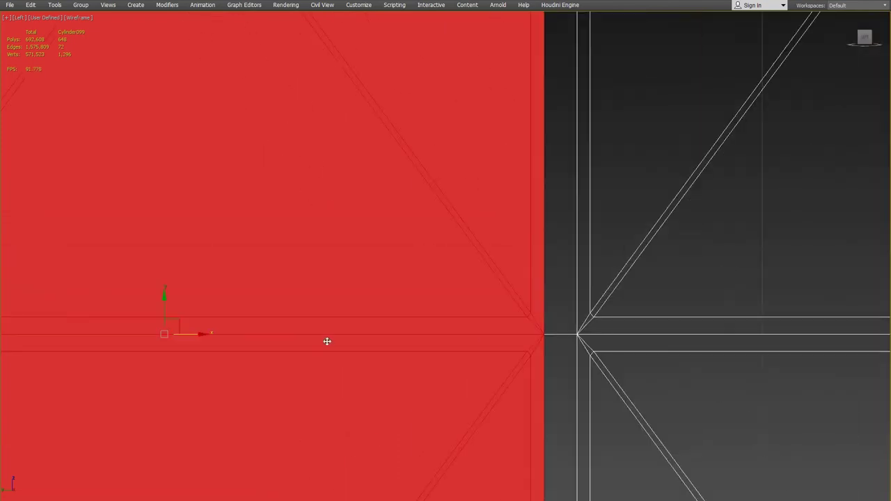
- Fine-tune the first cloned row's position along the axis so its edge vertices coincide with the original knurling's
{"action": "scroll", "coordinate": [207, 337], "scroll_direction": "up", "scroll_amount": 4}
{"action": "middle_click_drag", "start_coordinate": [369, 340], "coordinate": [282, 341]}
{"action": "scroll", "coordinate": [282, 342], "scroll_direction": "down", "scroll_amount": 1}
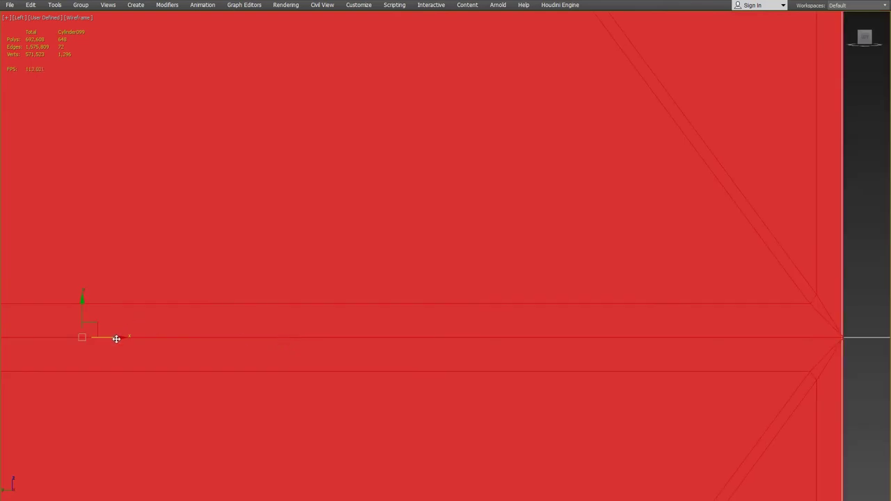
{"action": "middle_click_drag", "start_coordinate": [830, 368], "coordinate": [547, 368]}
{"action": "scroll", "coordinate": [555, 368], "scroll_direction": "up", "scroll_amount": 4}
{"action": "scroll", "coordinate": [556, 368], "scroll_direction": "down", "scroll_amount": 3}
{"action": "middle_click_drag", "start_coordinate": [435, 368], "coordinate": [450, 374]}
{"action": "scroll", "coordinate": [375, 351], "scroll_direction": "down", "scroll_amount": 2}
{"action": "middle_click_drag", "start_coordinate": [375, 352], "coordinate": [625, 350]}
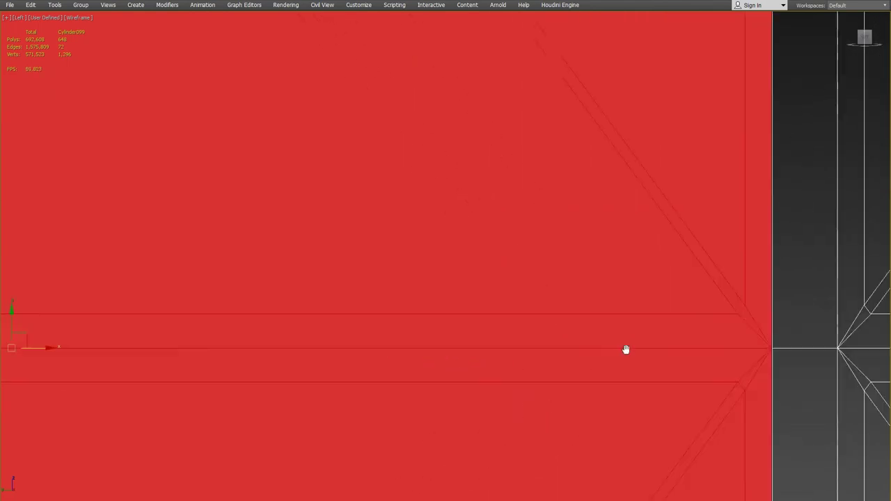
{"action": "left_click_drag", "start_coordinate": [72, 343], "coordinate": [73, 344]}
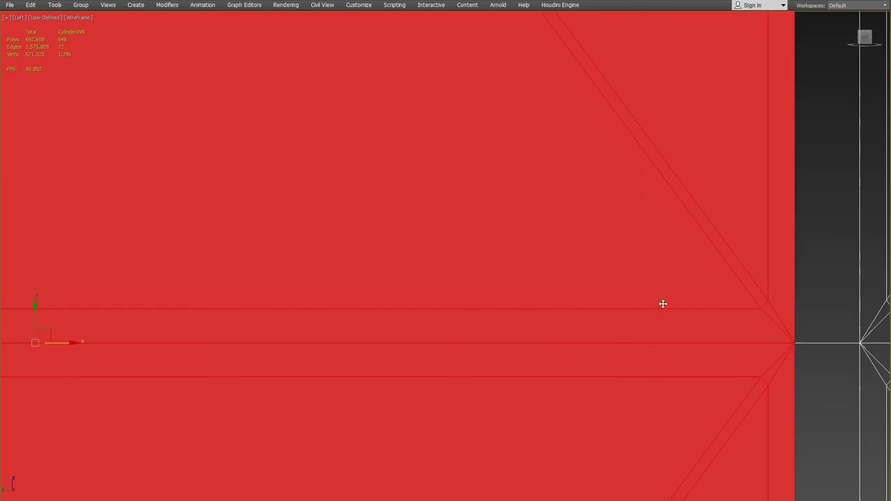
- Examine the seams on both sides of the first cloned knurl row at high magnification
{"action": "middle_click_drag", "start_coordinate": [706, 339], "coordinate": [441, 332]}
{"action": "scroll", "coordinate": [481, 345], "scroll_direction": "up", "scroll_amount": 4}
{"action": "scroll", "coordinate": [717, 332], "scroll_direction": "up", "scroll_amount": 1}
{"action": "middle_click_drag", "start_coordinate": [716, 332], "coordinate": [594, 344]}
{"action": "scroll", "coordinate": [479, 348], "scroll_direction": "up", "scroll_amount": 1}
{"action": "scroll", "coordinate": [478, 348], "scroll_direction": "up", "scroll_amount": 2}
{"action": "scroll", "coordinate": [447, 333], "scroll_direction": "down", "scroll_amount": 4}
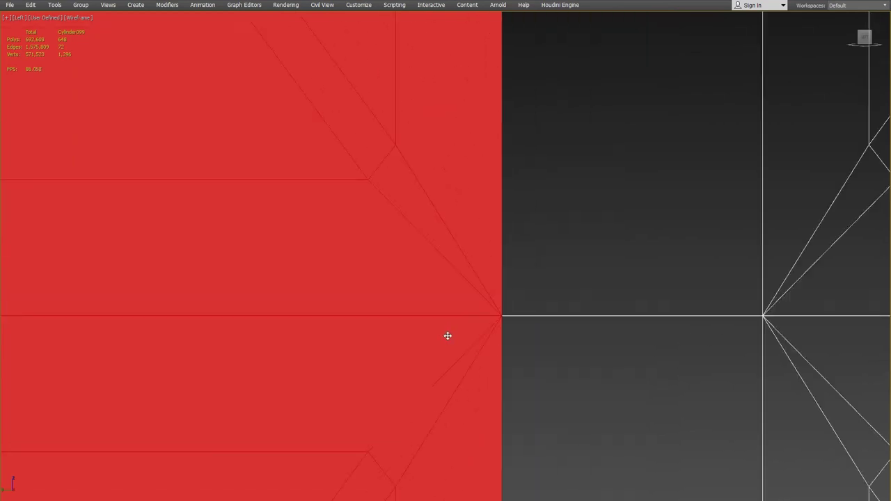
{"action": "middle_click_drag", "start_coordinate": [447, 308], "coordinate": [509, 324]}
{"action": "scroll", "coordinate": [446, 307], "scroll_direction": "down", "scroll_amount": 6}
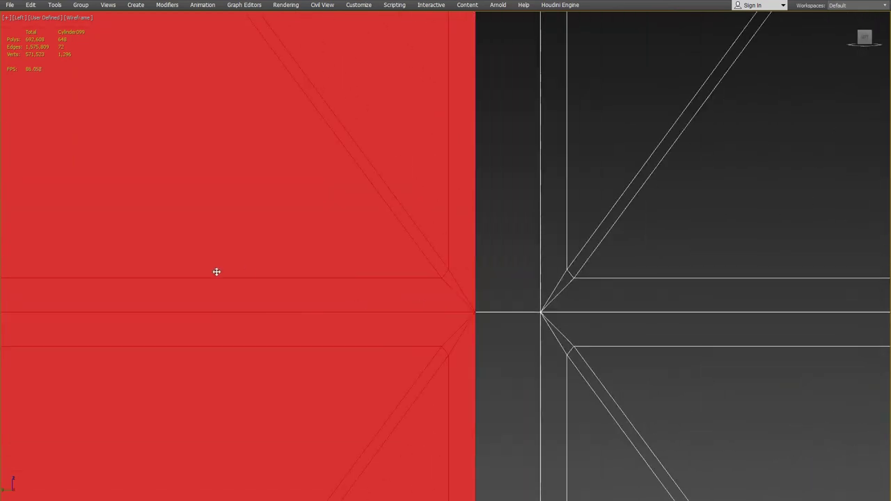
{"action": "middle_click_drag", "start_coordinate": [306, 304], "coordinate": [500, 298]}
{"action": "middle_click_drag", "start_coordinate": [68, 334], "coordinate": [480, 338]}
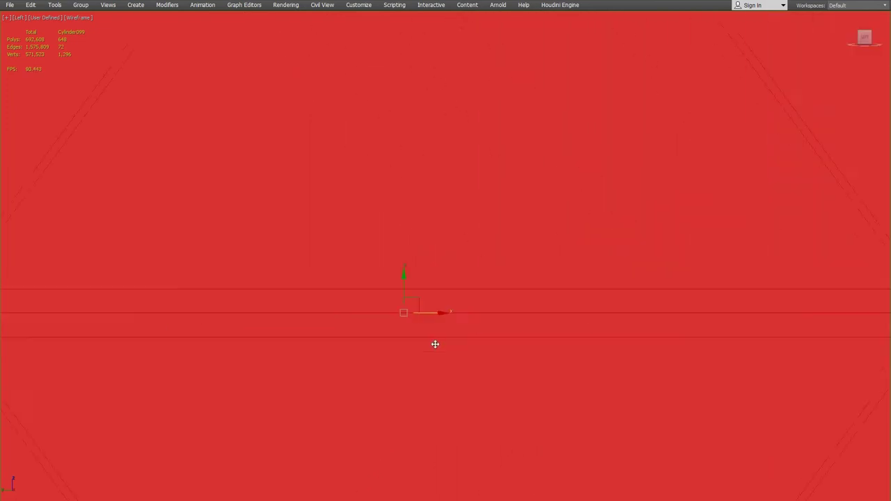
{"action": "scroll", "coordinate": [465, 339], "scroll_direction": "down", "scroll_amount": 4}
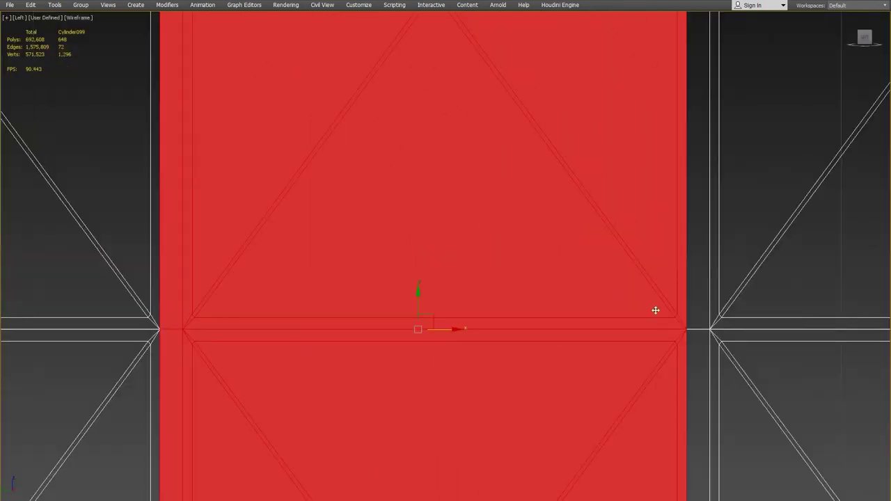
- Select the neighbouring cloned knurl row as an element and nudge it slightly along the axis to align its seam
{"action": "middle_click_drag", "start_coordinate": [289, 345], "coordinate": [660, 299]}
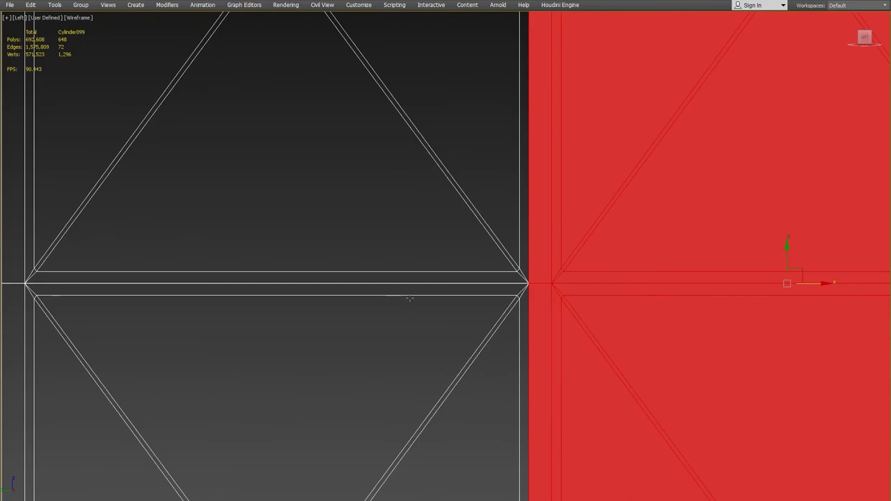
{"action": "left_click", "coordinate": [402, 271]}
{"action": "scroll", "coordinate": [536, 307], "scroll_direction": "up", "scroll_amount": 6}
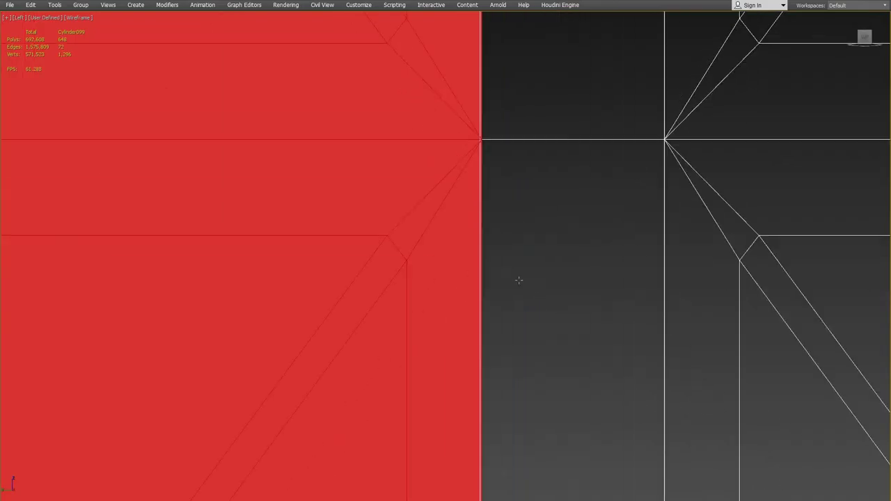
{"action": "scroll", "coordinate": [479, 279], "scroll_direction": "down", "scroll_amount": 3}
{"action": "middle_click_drag", "start_coordinate": [447, 285], "coordinate": [620, 305]}
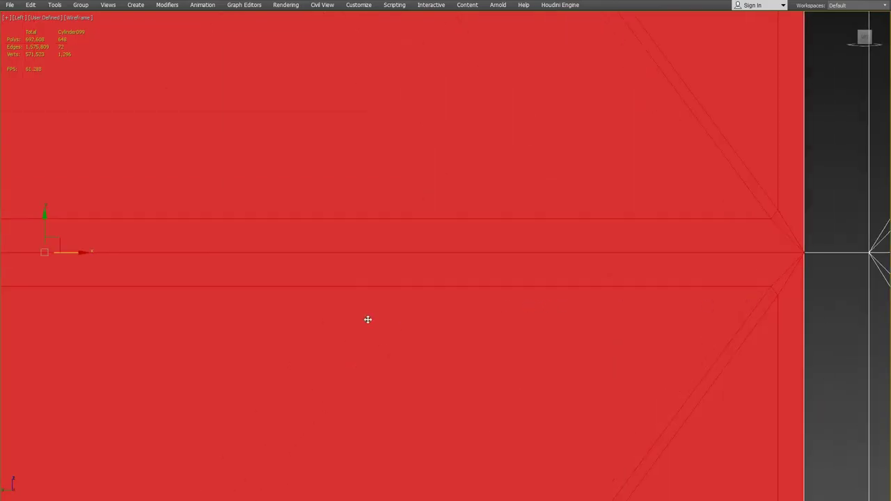
{"action": "left_click_drag", "start_coordinate": [81, 254], "coordinate": [81, 253]}
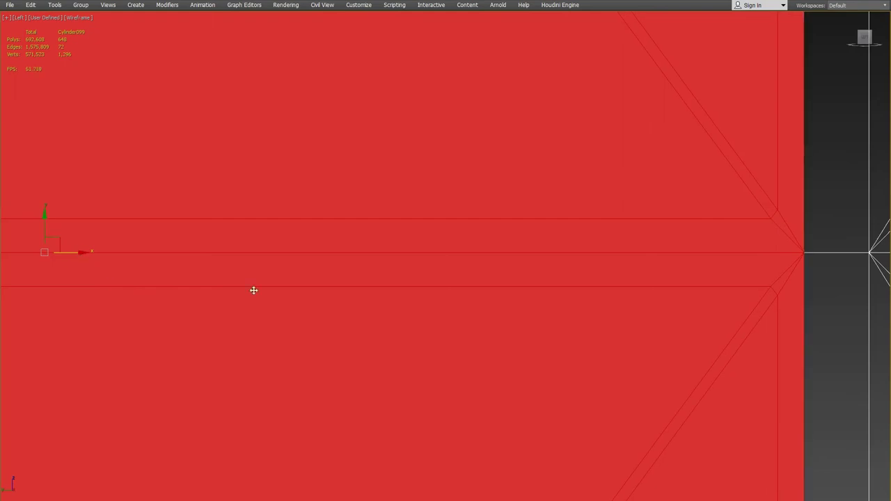
{"action": "middle_click_drag", "start_coordinate": [653, 265], "coordinate": [268, 289]}
{"action": "scroll", "coordinate": [284, 287], "scroll_direction": "up", "scroll_amount": 4}
{"action": "scroll", "coordinate": [627, 272], "scroll_direction": "down", "scroll_amount": 10}
{"action": "scroll", "coordinate": [696, 291], "scroll_direction": "down", "scroll_amount": 5}
{"action": "scroll", "coordinate": [628, 284], "scroll_direction": "up", "scroll_amount": 4}
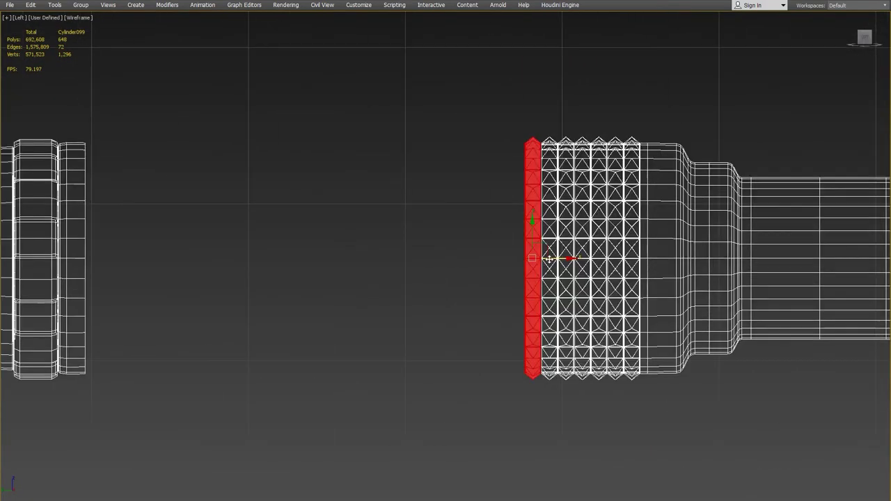
- Weld the overlapping vertices of the two outermost knurl rows with a weld threshold of 0.01
{"action": "key", "text": "ctrl+z"}
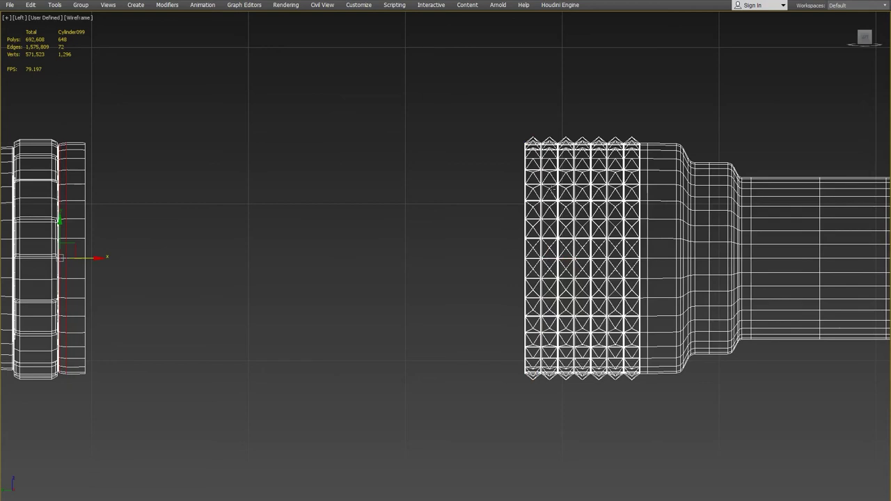
{"action": "key", "text": "ctrl+y"}
{"action": "scroll", "coordinate": [642, 226], "scroll_direction": "up", "scroll_amount": 6}
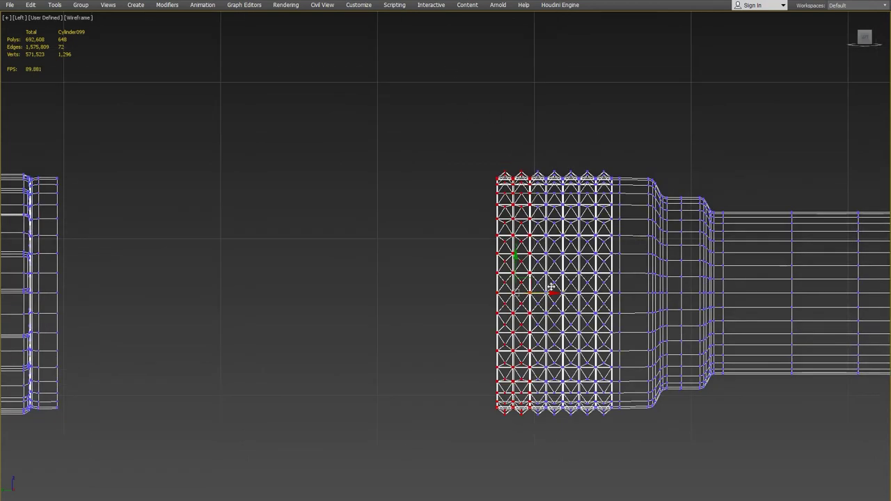
{"action": "key", "text": "ctrl+x"}
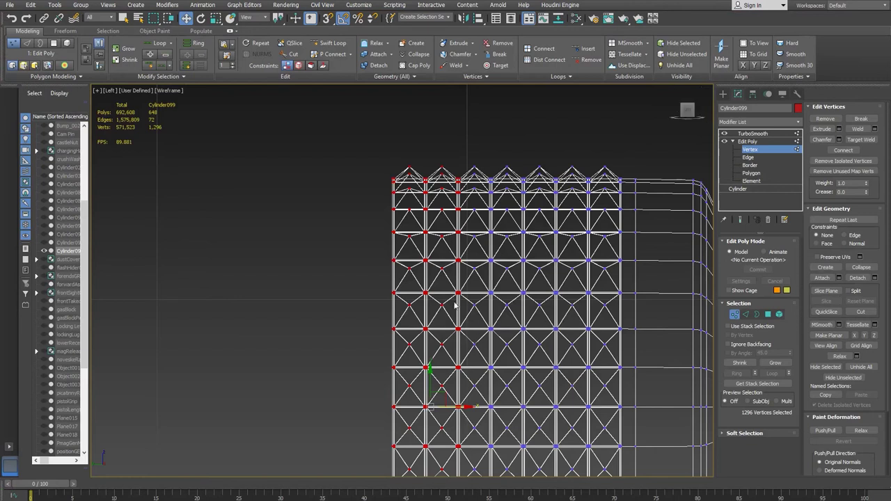
{"action": "scroll", "coordinate": [456, 265], "scroll_direction": "up", "scroll_amount": 10}
{"action": "scroll", "coordinate": [507, 268], "scroll_direction": "up", "scroll_amount": 8}
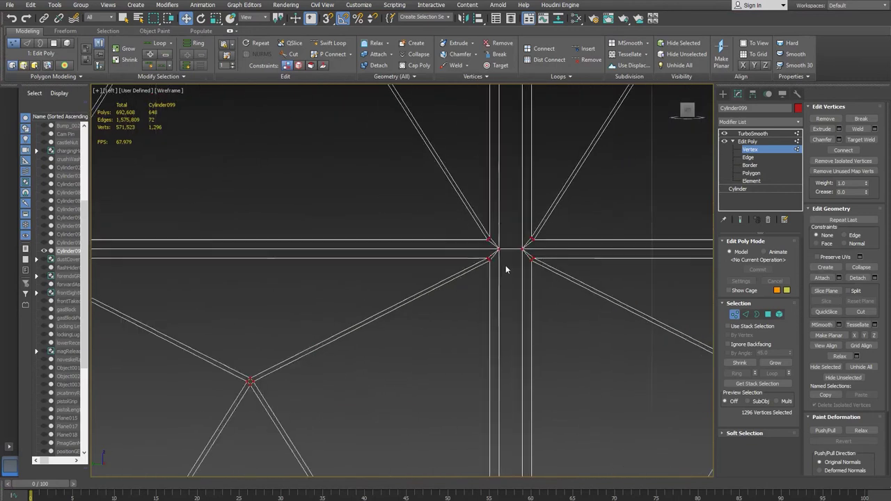
{"action": "scroll", "coordinate": [473, 185], "scroll_direction": "up", "scroll_amount": 3}
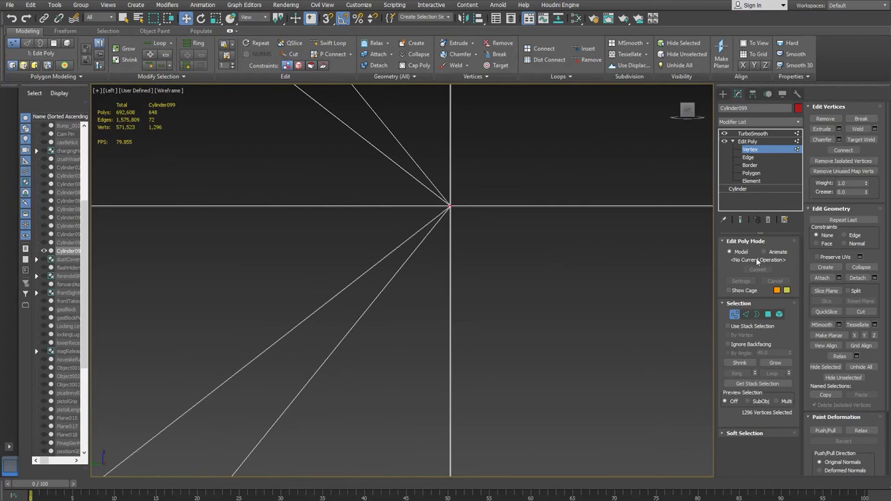
{"action": "left_click", "coordinate": [874, 129]}
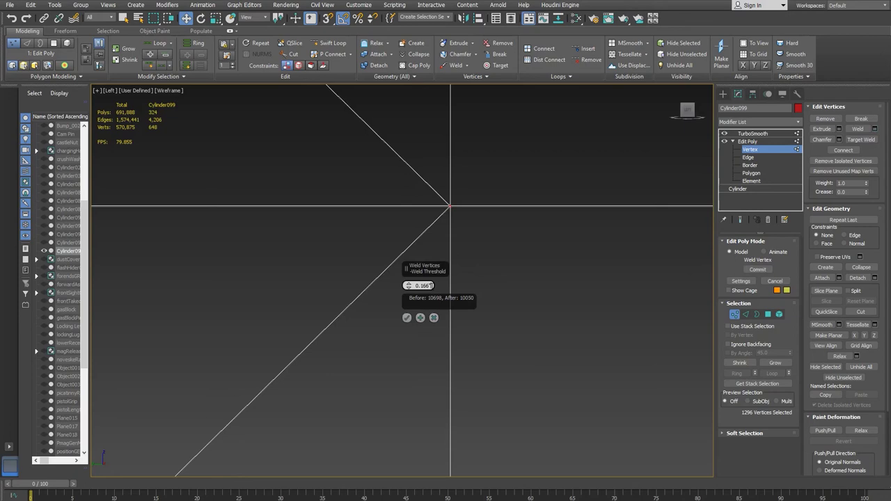
{"action": "type", "text": ".01"}
{"action": "key", "text": "Return"}
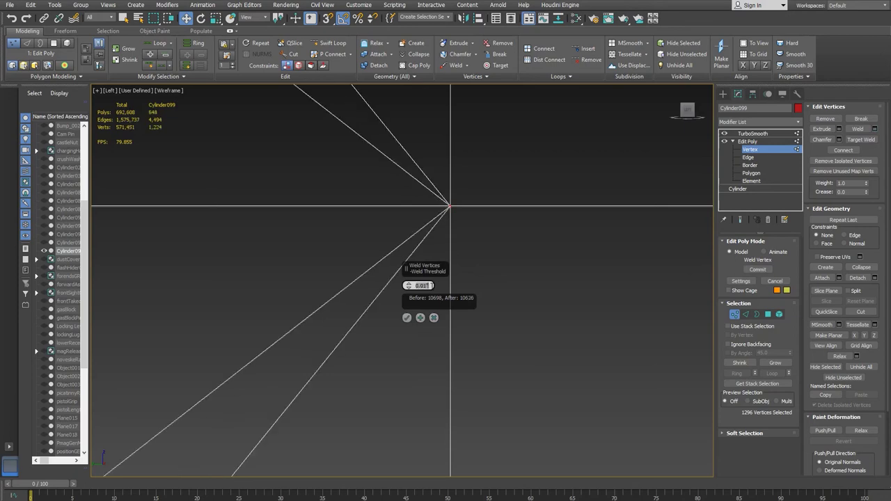
{"action": "left_click", "coordinate": [407, 318]}
- Test the weld by pulling one seam vertex away from its place, and undo the move
{"action": "scroll", "coordinate": [389, 332], "scroll_direction": "up", "scroll_amount": 10}
{"action": "middle_click_drag", "start_coordinate": [324, 311], "coordinate": [656, 359]}
{"action": "middle_click_drag", "start_coordinate": [394, 332], "coordinate": [529, 331]}
{"action": "scroll", "coordinate": [470, 327], "scroll_direction": "up", "scroll_amount": 8}
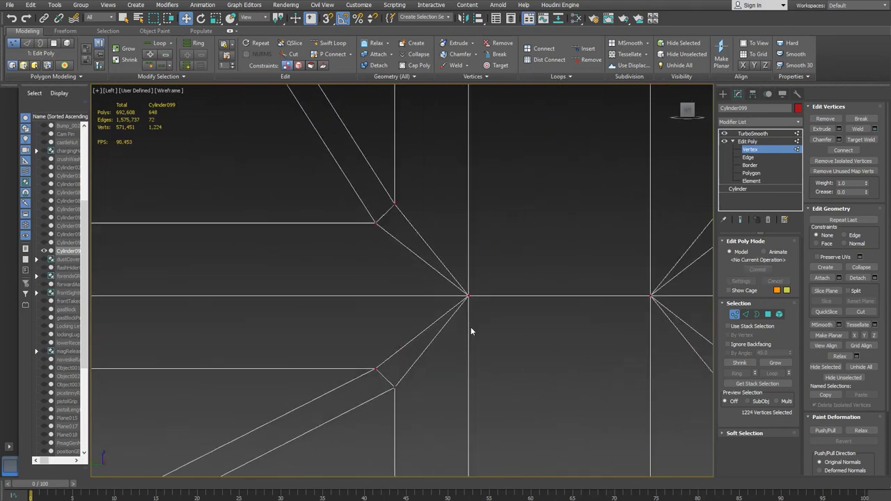
{"action": "middle_click_drag", "start_coordinate": [477, 233], "coordinate": [493, 402]}
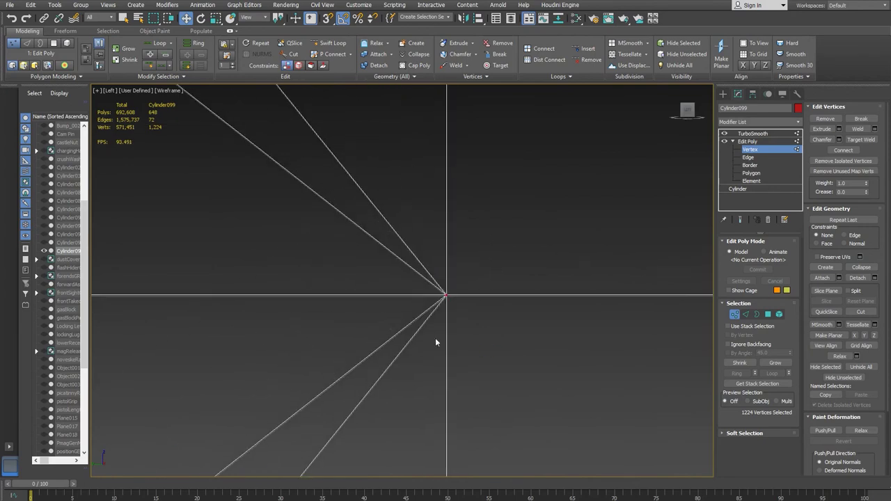
{"action": "left_click", "coordinate": [447, 295]}
{"action": "left_click_drag", "start_coordinate": [462, 283], "coordinate": [592, 309]}
{"action": "key", "text": "ctrl+z"}
- Examine the extended knurled band and the gap to the flashlight's front bezel in the perspective view
{"action": "scroll", "coordinate": [470, 337], "scroll_direction": "down", "scroll_amount": 6}
{"action": "scroll", "coordinate": [601, 319], "scroll_direction": "down", "scroll_amount": 8}
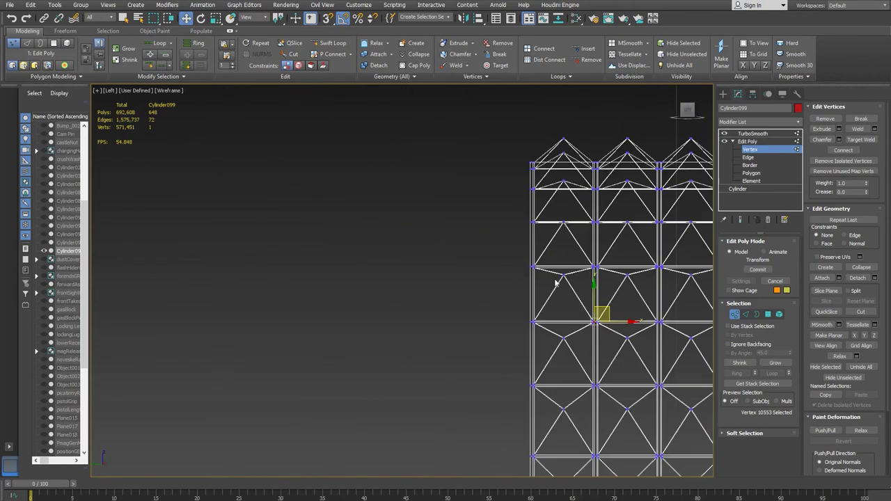
{"action": "middle_click_drag", "start_coordinate": [556, 282], "coordinate": [517, 316]}
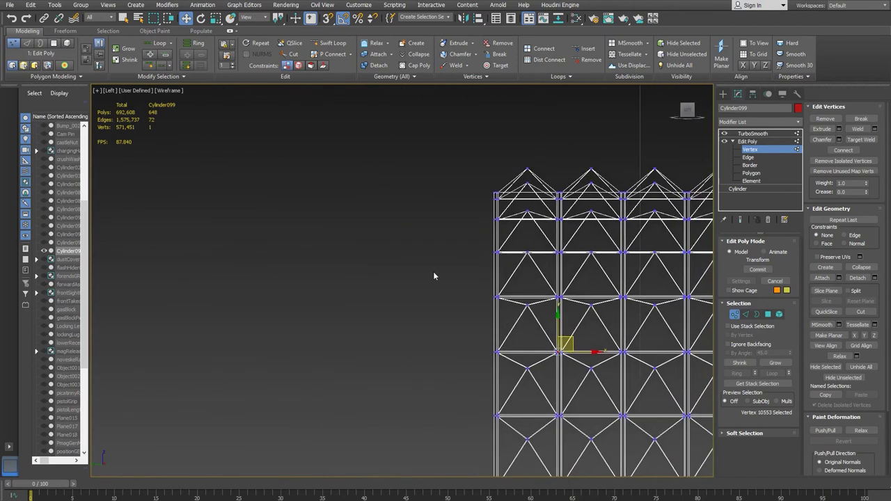
{"action": "key", "text": "alt+w"}
{"action": "middle_click", "coordinate": [560, 272]}
{"action": "key", "text": "alt+w"}
{"action": "scroll", "coordinate": [560, 272], "scroll_direction": "down", "scroll_amount": 5}
{"action": "middle_click_drag", "start_coordinate": [471, 287], "coordinate": [490, 296], "text": "alt"}
{"action": "middle_click_drag", "start_coordinate": [572, 277], "coordinate": [543, 270], "text": "alt"}
{"action": "middle_click_drag", "start_coordinate": [543, 270], "coordinate": [417, 277]}
{"action": "scroll", "coordinate": [474, 277], "scroll_direction": "up", "scroll_amount": 4}
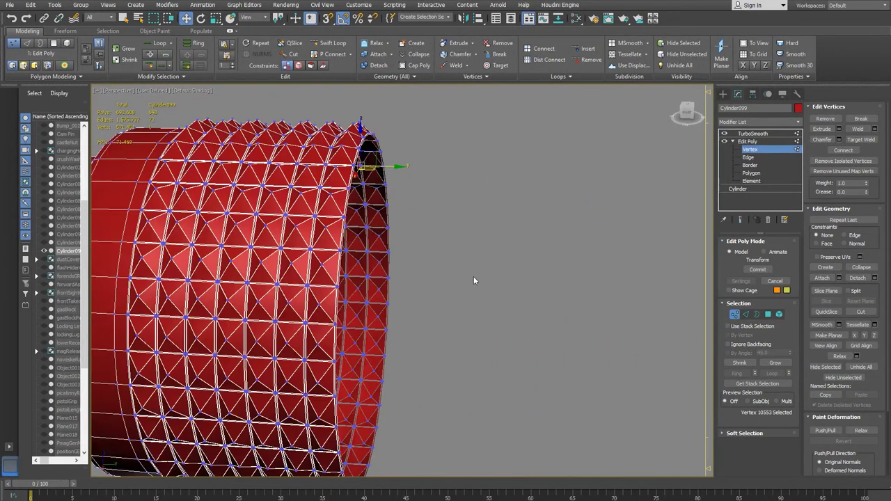
{"action": "scroll", "coordinate": [475, 280], "scroll_direction": "down", "scroll_amount": 5}
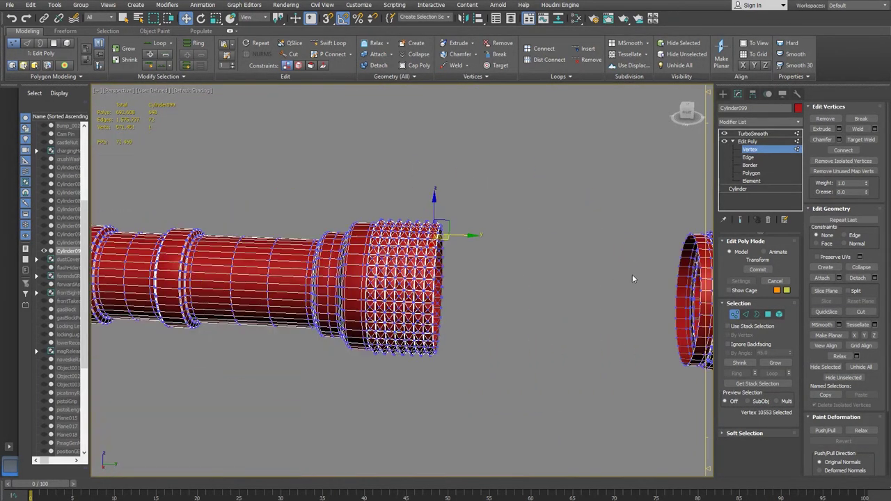
{"action": "middle_click_drag", "start_coordinate": [632, 274], "coordinate": [624, 277], "text": "alt"}
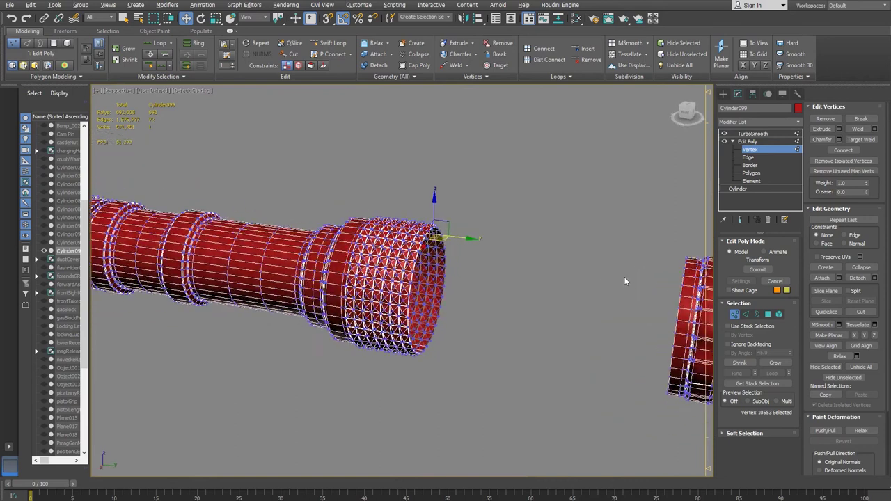
- Select the detached front bezel as an element and move it along the axis to sit just in front of the knurled band
{"action": "left_click", "coordinate": [759, 181]}
{"action": "left_click", "coordinate": [582, 306]}
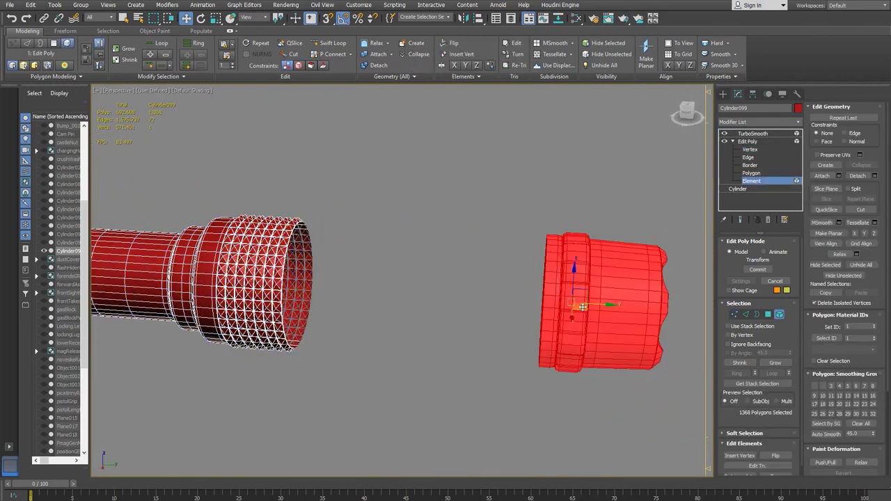
{"action": "left_click_drag", "start_coordinate": [577, 309], "coordinate": [369, 283]}
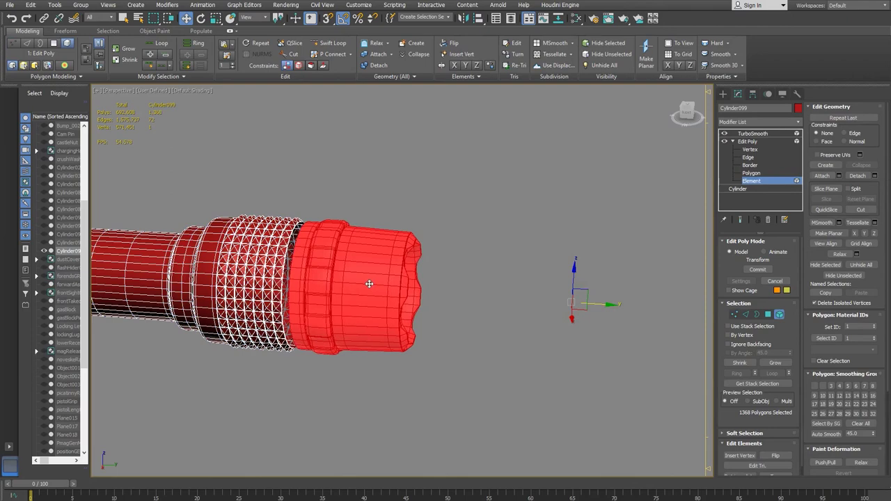
{"action": "scroll", "coordinate": [369, 283], "scroll_direction": "up", "scroll_amount": 10}
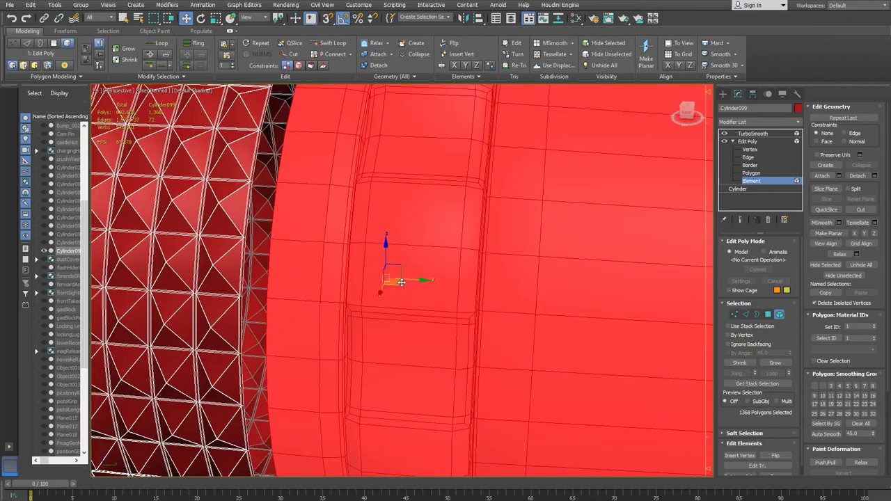
{"action": "left_click_drag", "start_coordinate": [418, 280], "coordinate": [428, 281]}
{"action": "middle_click_drag", "start_coordinate": [364, 284], "coordinate": [434, 320]}
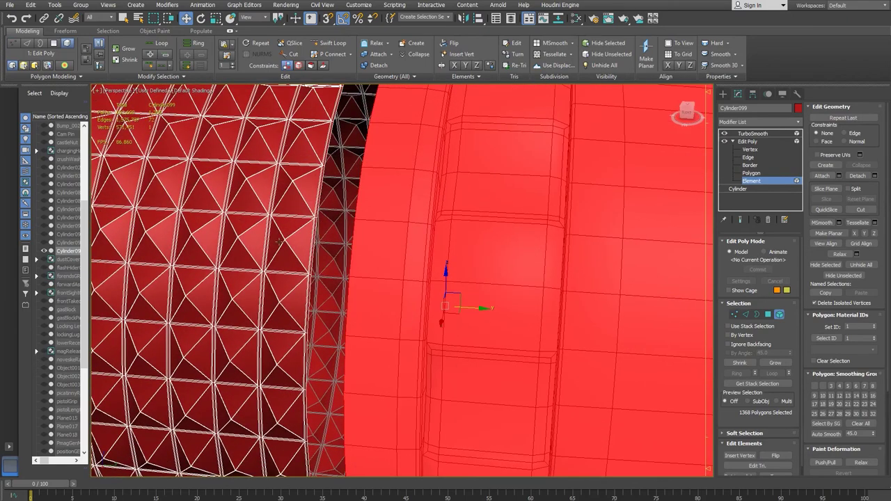
{"action": "scroll", "coordinate": [308, 290], "scroll_direction": "up", "scroll_amount": 3}
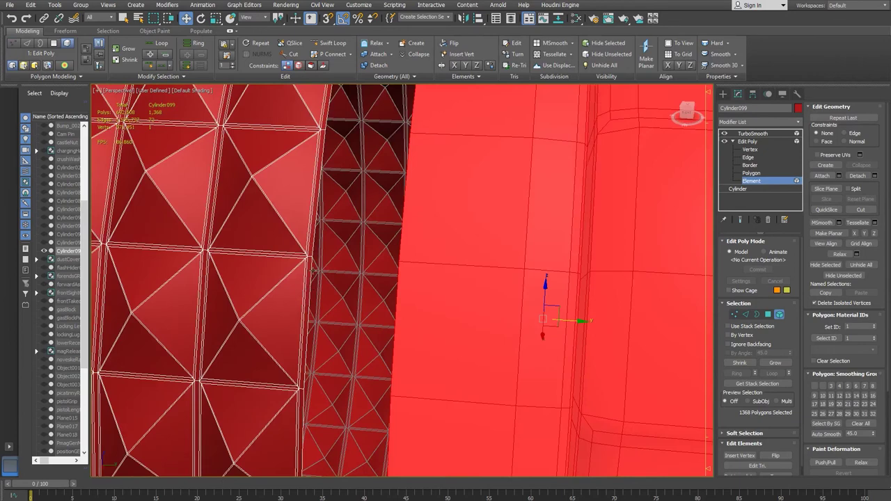
- Bridge the open border of the knurled band to the facing border of the front bezel
{"action": "left_click", "coordinate": [750, 165]}
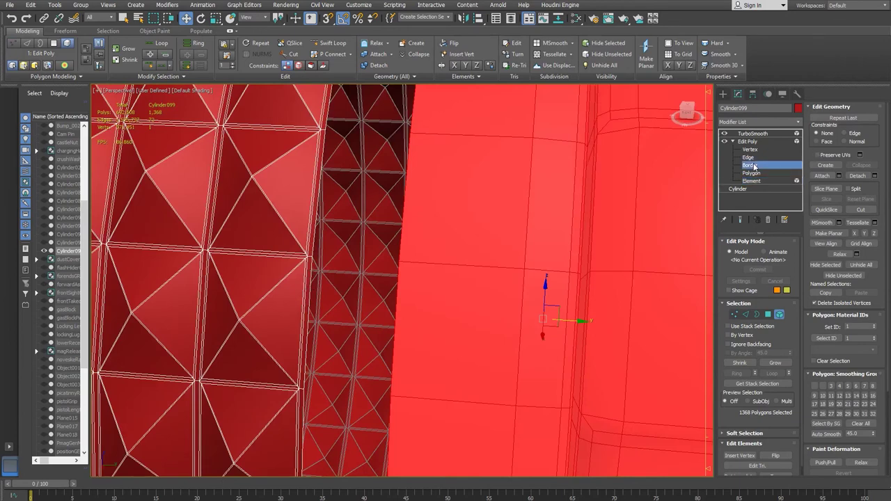
{"action": "left_click", "coordinate": [399, 271], "text": "ctrl"}
{"action": "left_click", "coordinate": [823, 140]}
{"action": "scroll", "coordinate": [468, 293], "scroll_direction": "down", "scroll_amount": 4}
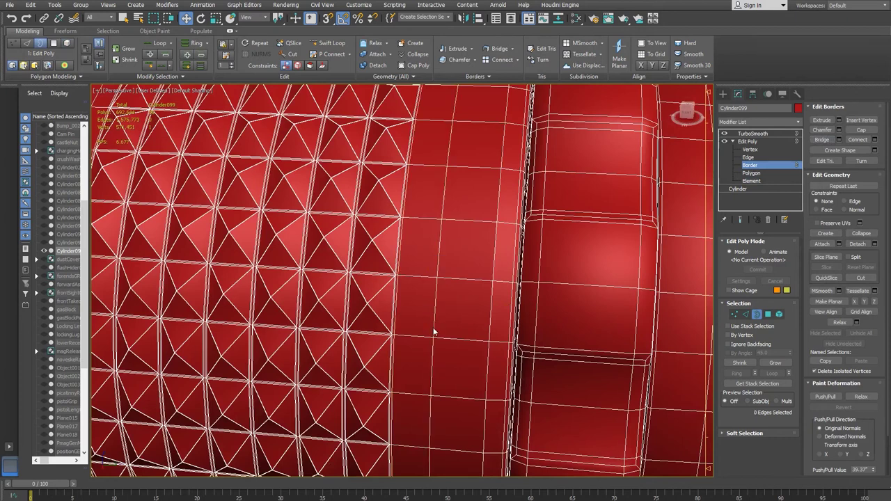
- Remove the extra edge loop, including its vertices, between the knurled band and the grip ring
{"action": "key", "text": "2"}
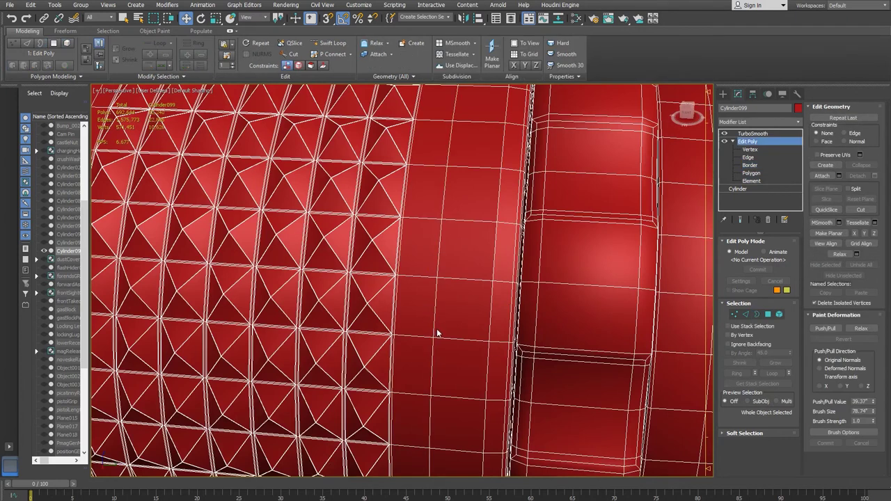
{"action": "double_click", "coordinate": [431, 324]}
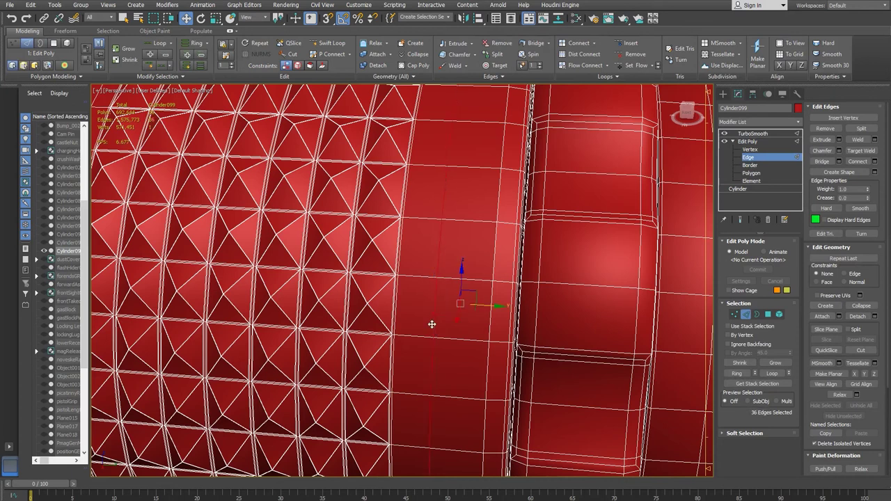
{"action": "key", "text": "ctrl+BackSpace"}
{"action": "scroll", "coordinate": [620, 273], "scroll_direction": "down", "scroll_amount": 10}
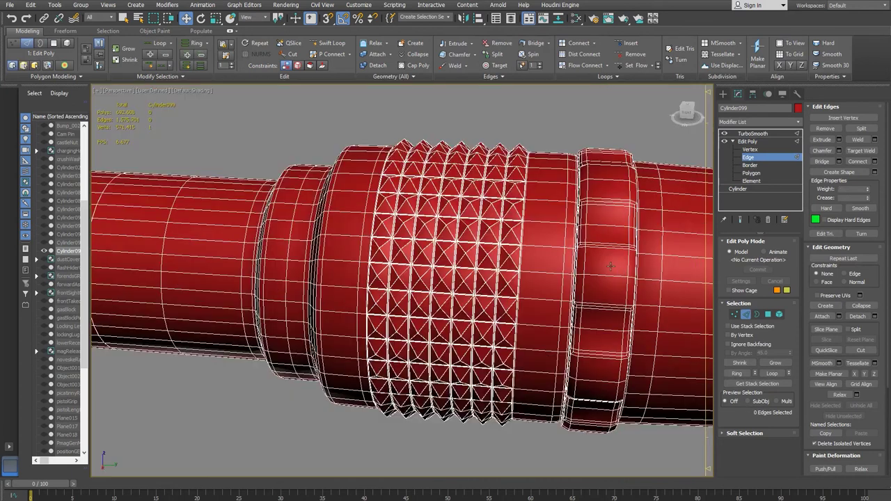
- Select all vertices of the grip ring and front bezel and move them slightly along the axis toward the knurling
{"action": "scroll", "coordinate": [514, 242], "scroll_direction": "up", "scroll_amount": 3}
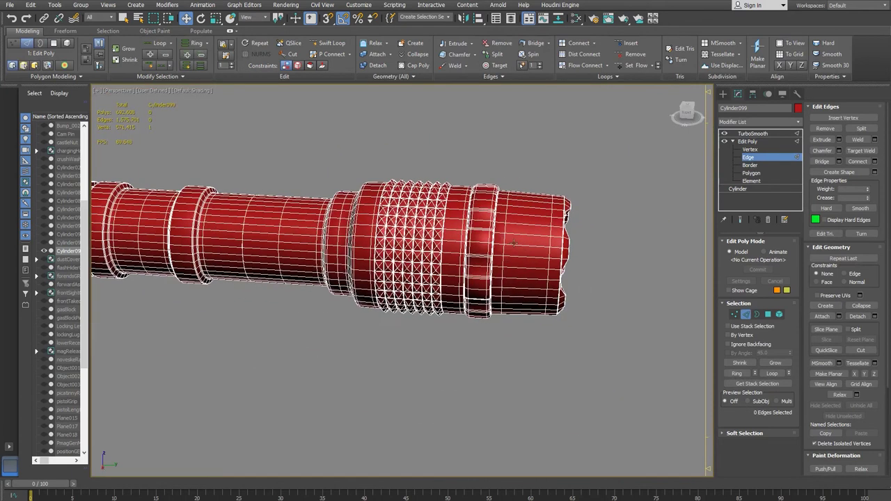
{"action": "left_click", "coordinate": [749, 149]}
{"action": "key", "text": "ctrl+a"}
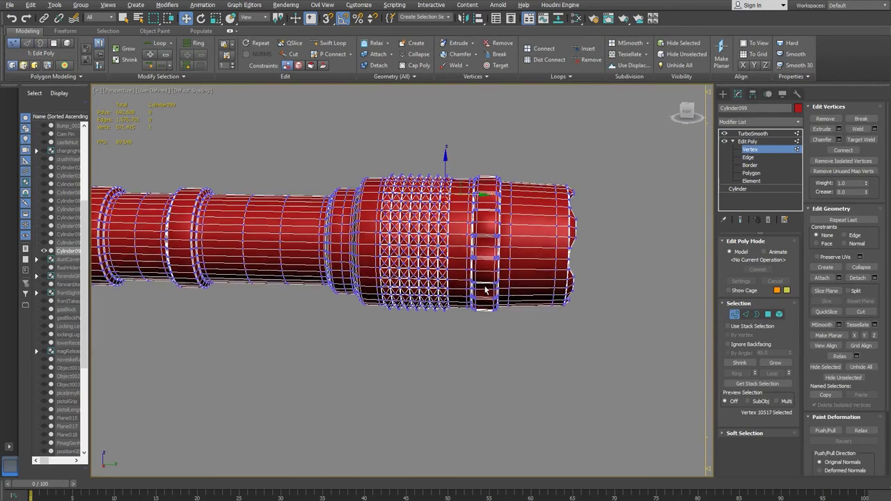
{"action": "left_click_drag", "start_coordinate": [482, 148], "coordinate": [465, 131]}
{"action": "middle_click_drag", "start_coordinate": [465, 131], "coordinate": [555, 243], "text": "alt"}
{"action": "left_click_drag", "start_coordinate": [555, 242], "coordinate": [545, 240]}
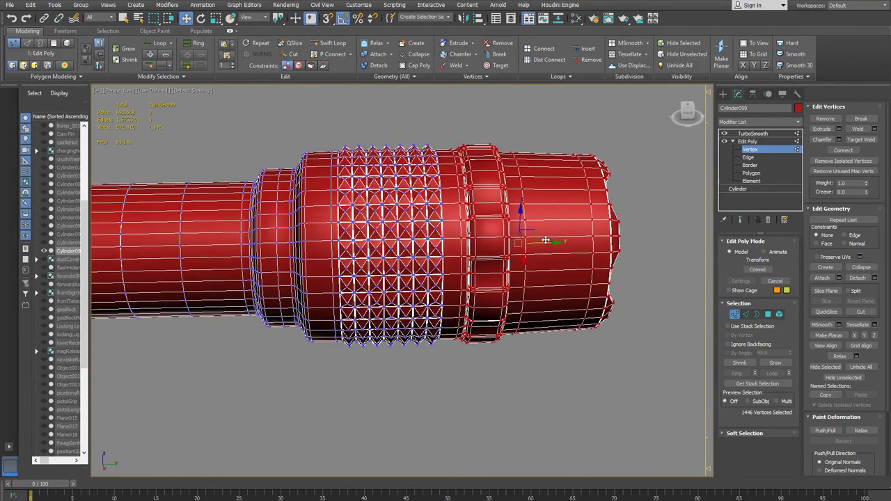
- Leave vertex editing, inspect the smoothed flashlight without a selection, and select the flashlight again
{"action": "left_click", "coordinate": [751, 141]}
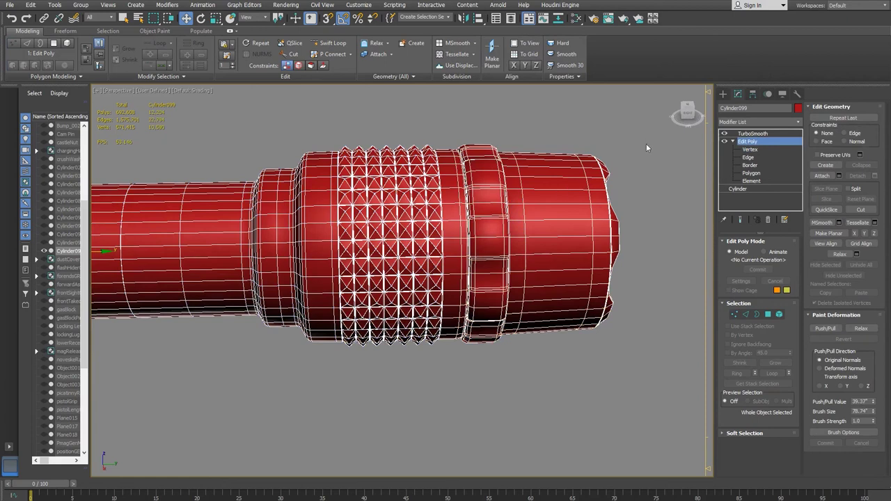
{"action": "left_click", "coordinate": [646, 147]}
{"action": "middle_click_drag", "start_coordinate": [624, 252], "coordinate": [613, 239], "text": "alt"}
{"action": "scroll", "coordinate": [613, 239], "scroll_direction": "down", "scroll_amount": 3}
{"action": "middle_click_drag", "start_coordinate": [509, 242], "coordinate": [688, 142], "text": "alt"}
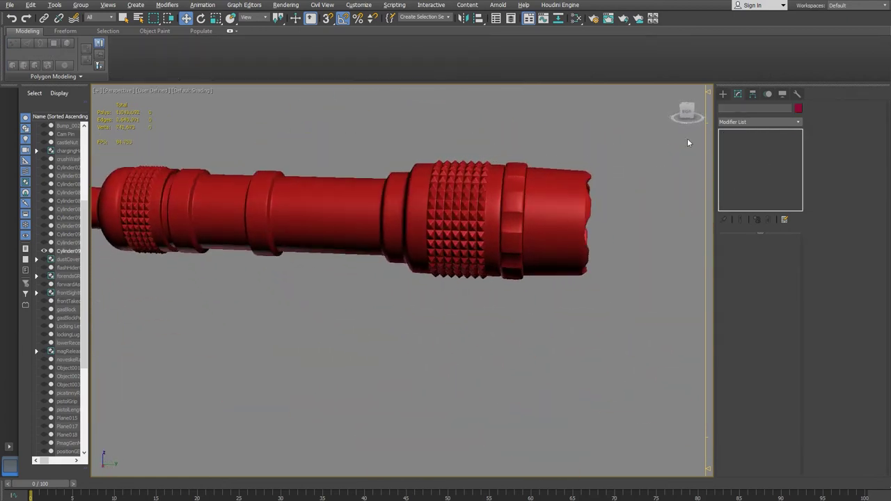
{"action": "left_click", "coordinate": [580, 207]}
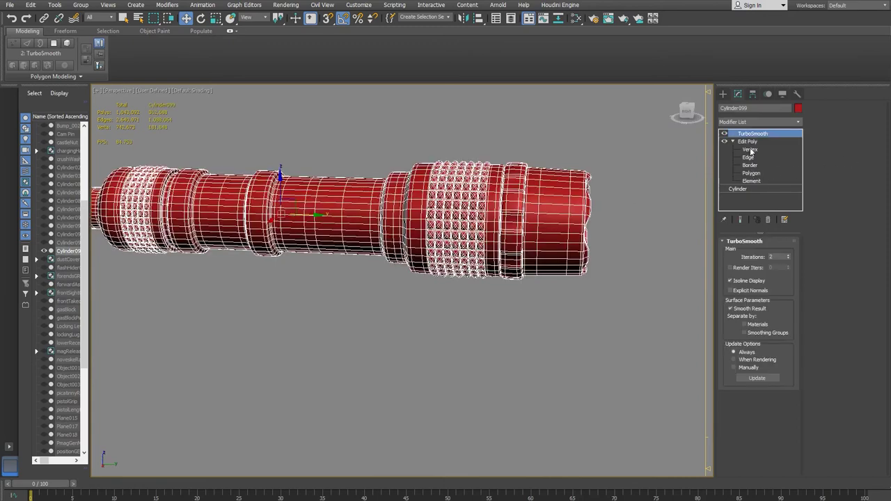